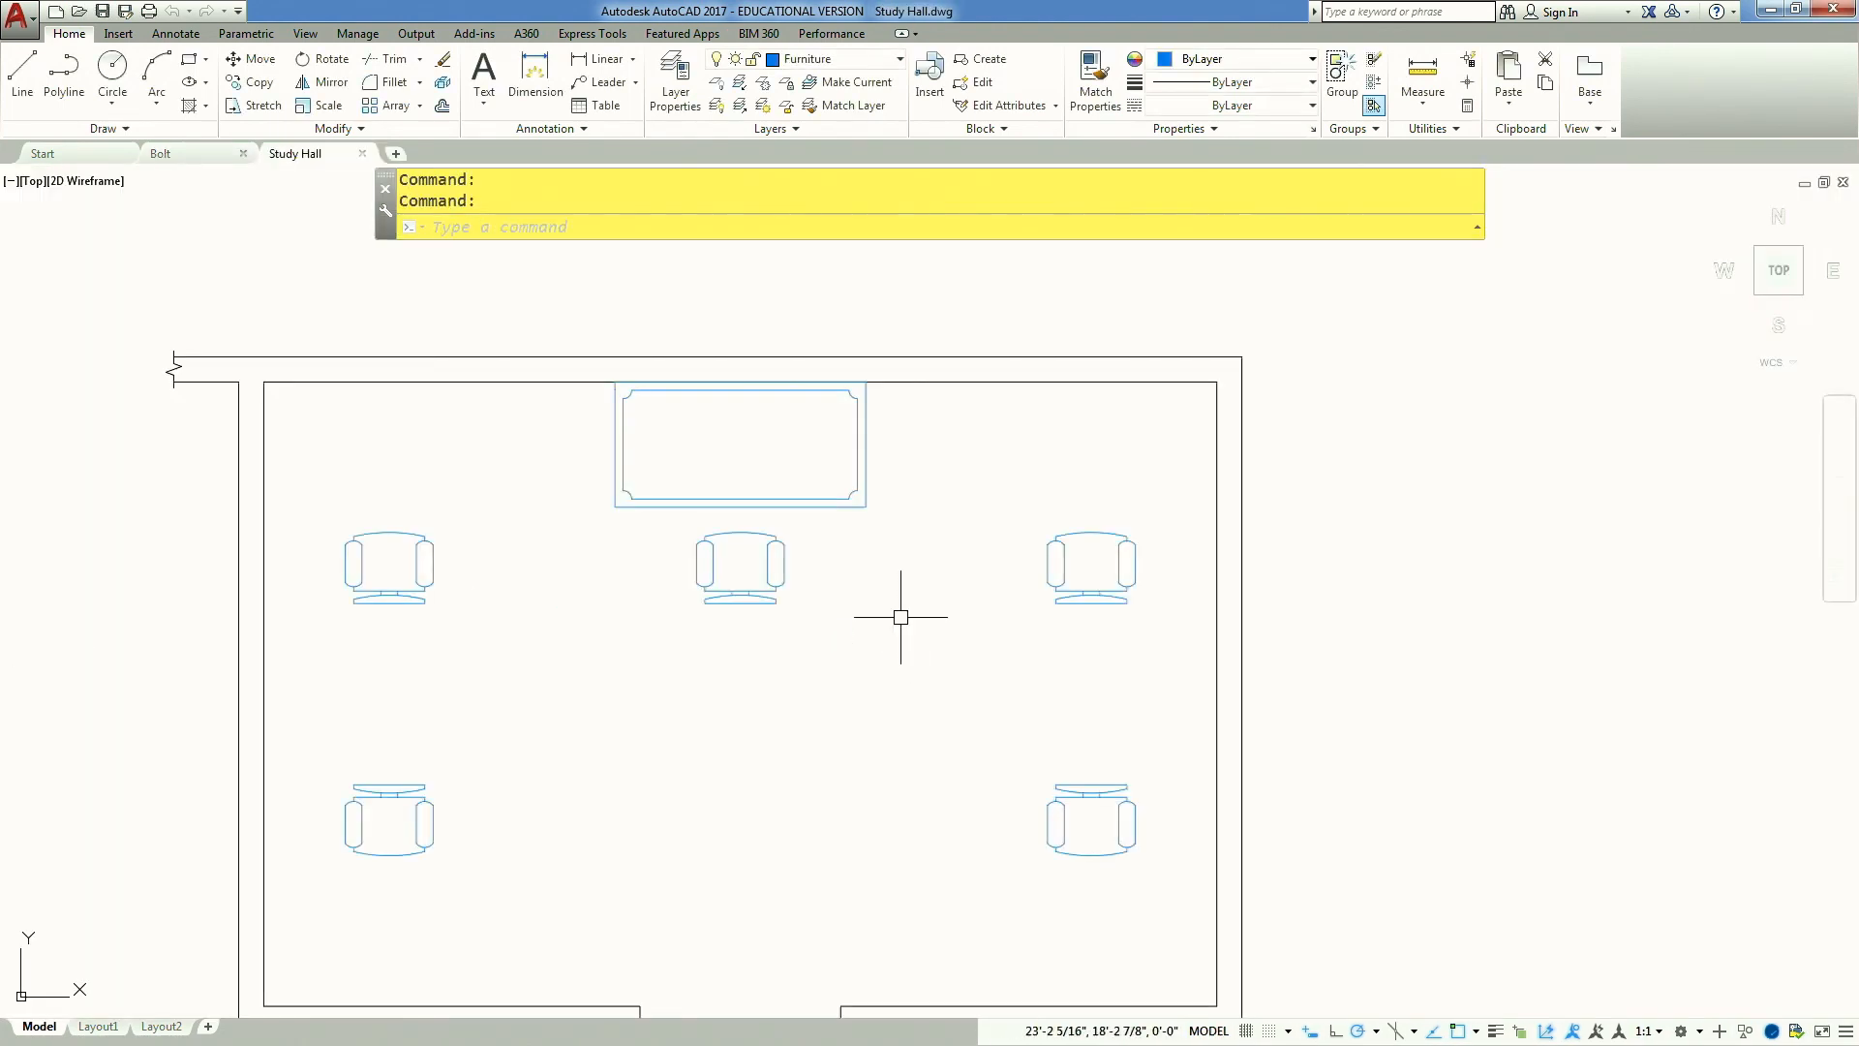
# Insert the block "Desk - 30 x 60 in." at scale 1 and rotation 0, outside the room beyond its right wall
pyautogui.click(829, 500)
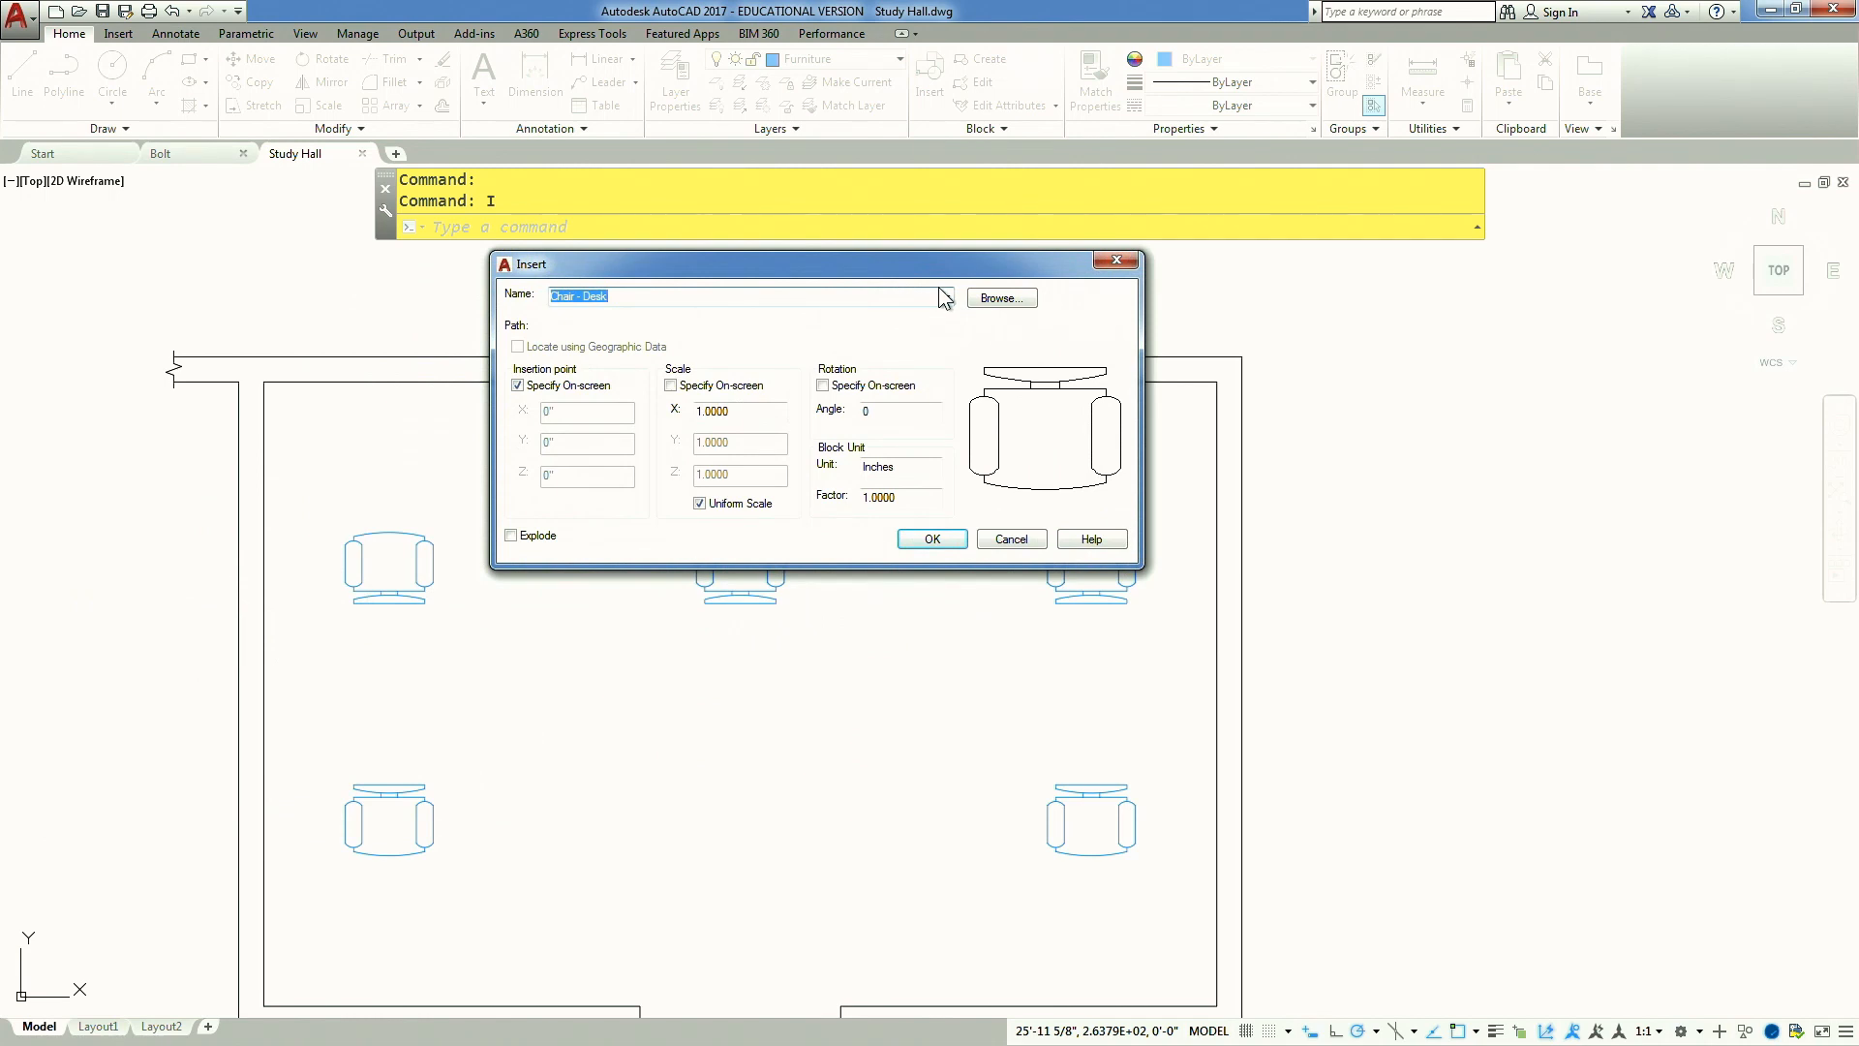
pyautogui.click(947, 297)
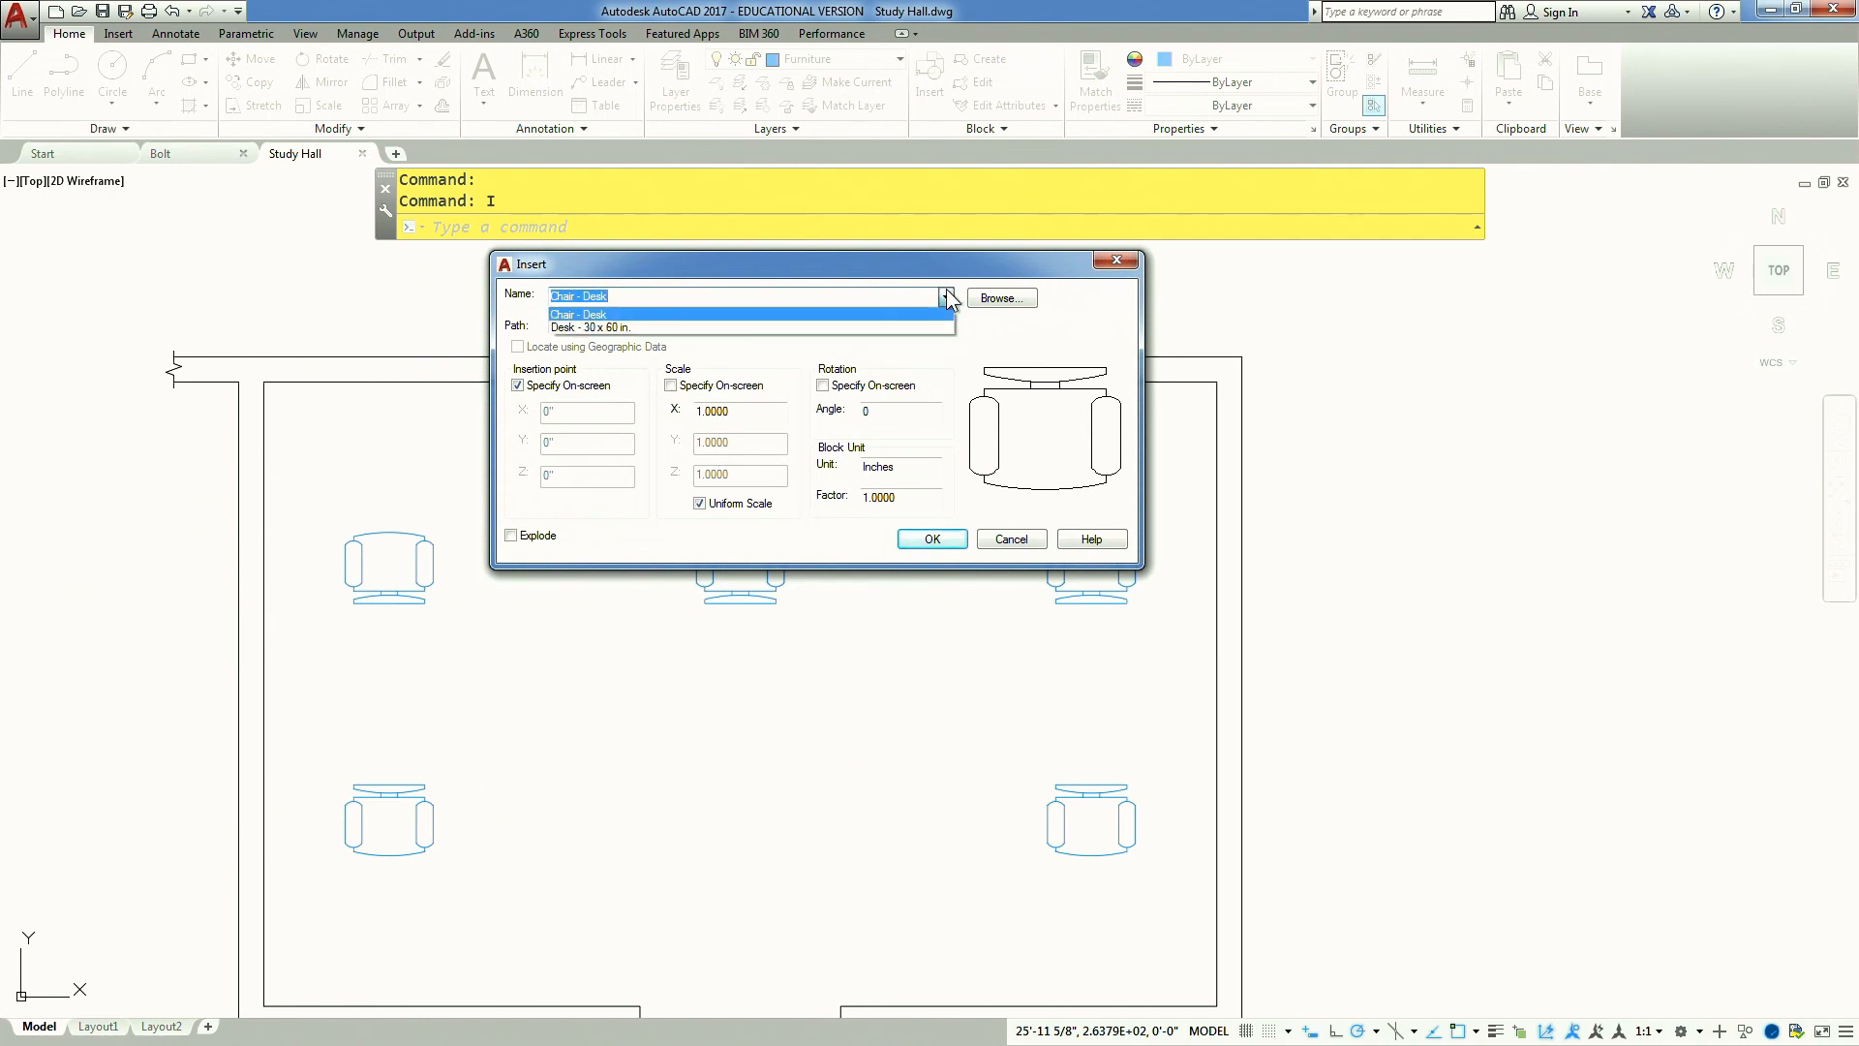
pyautogui.click(809, 328)
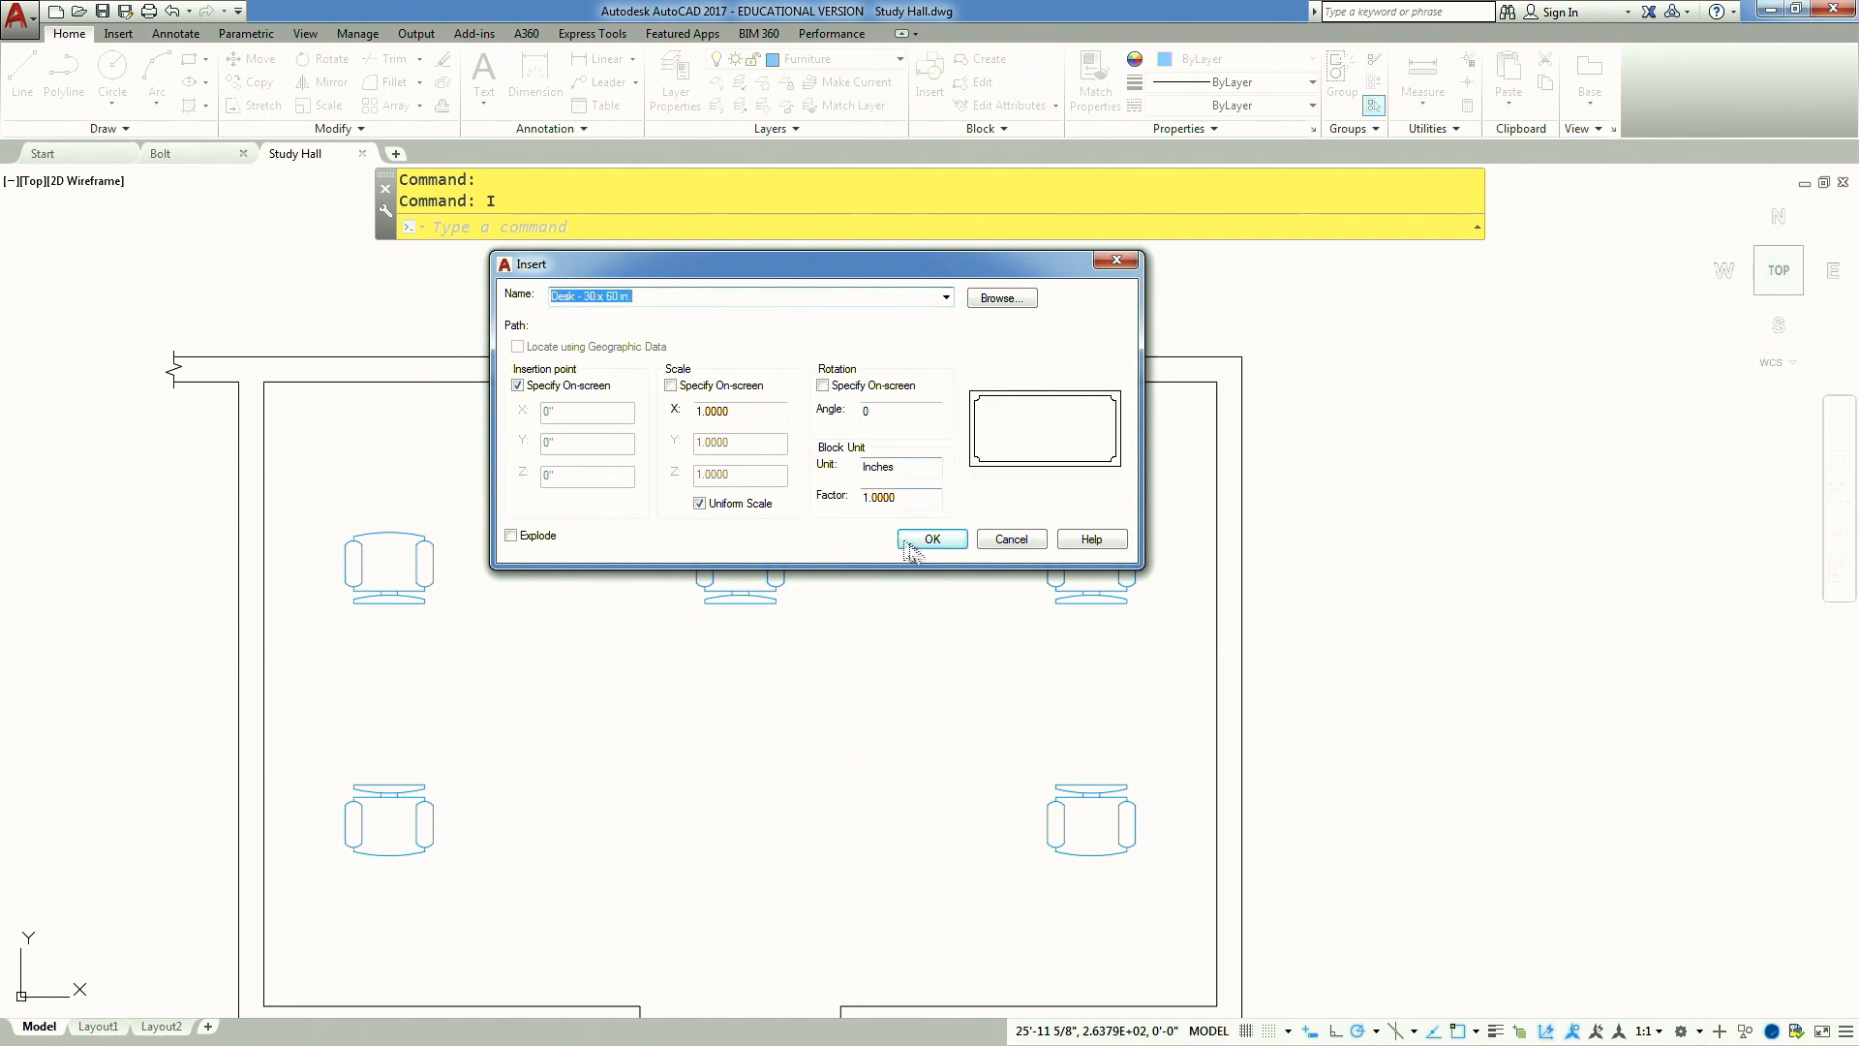
pyautogui.click(933, 541)
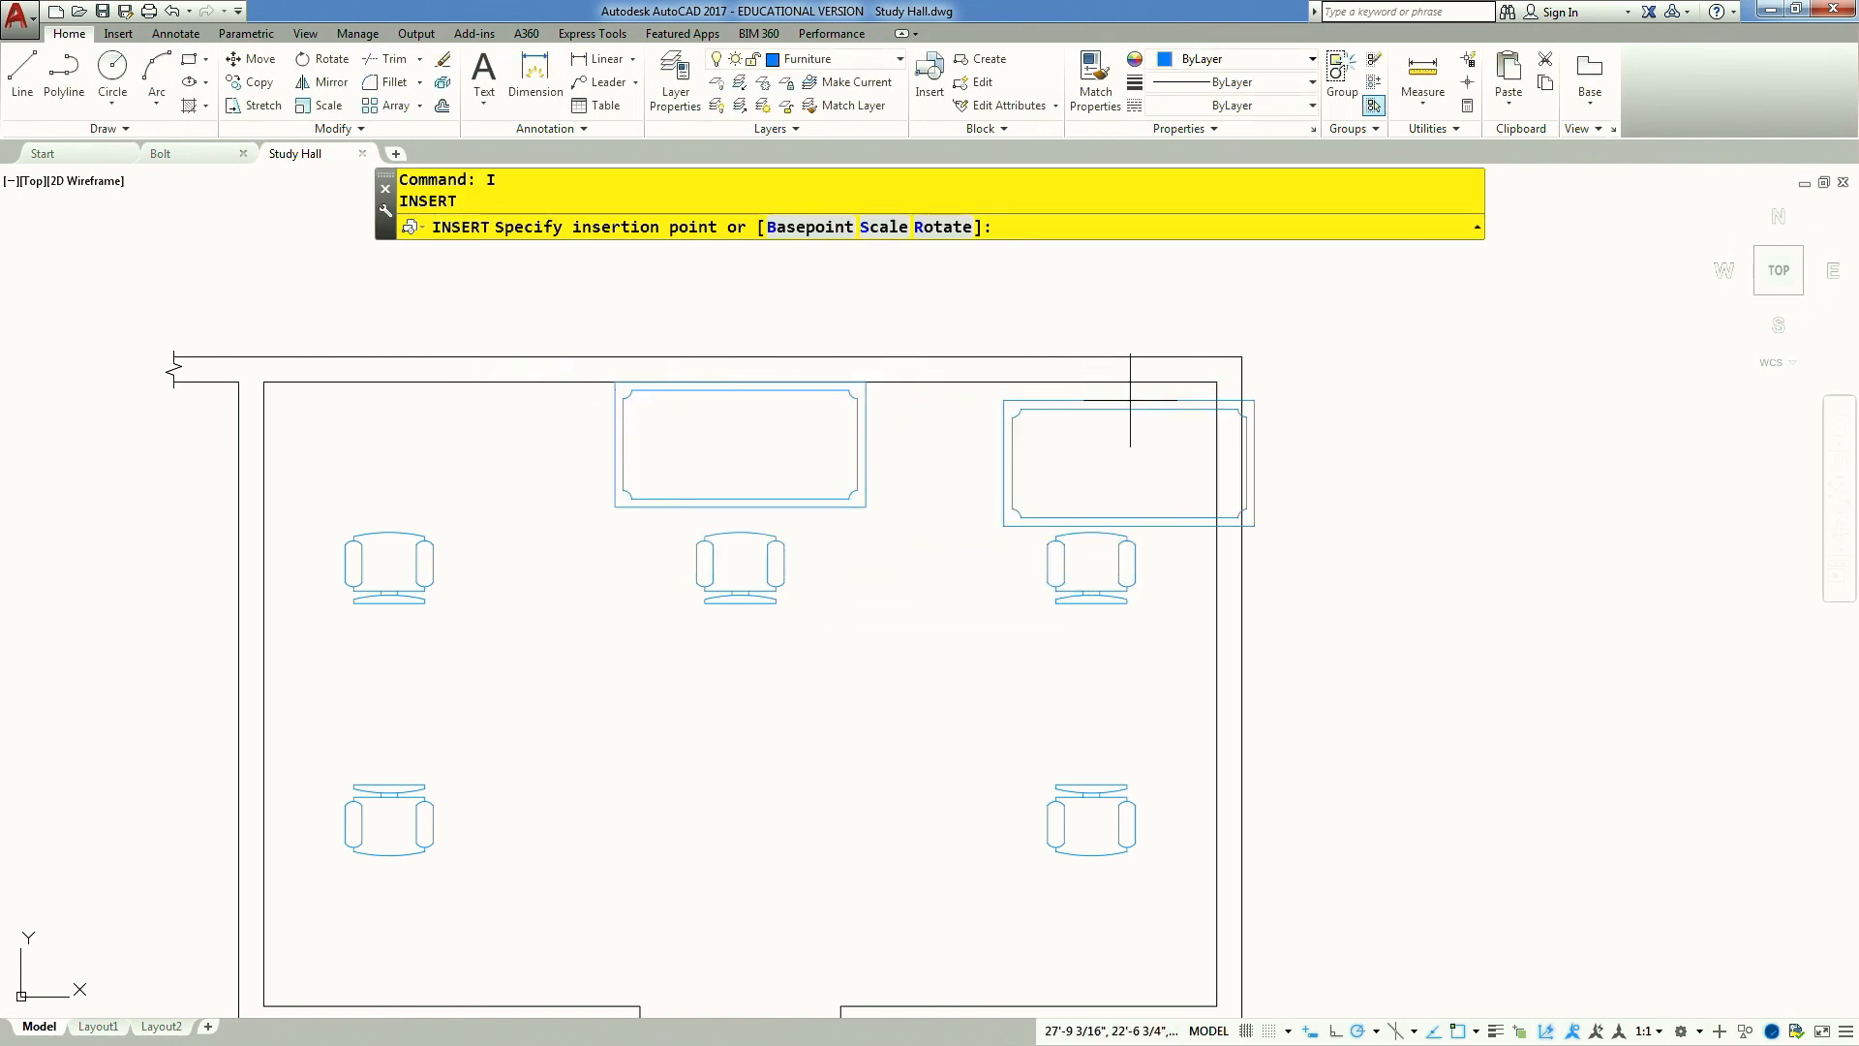
pyautogui.click(1456, 387)
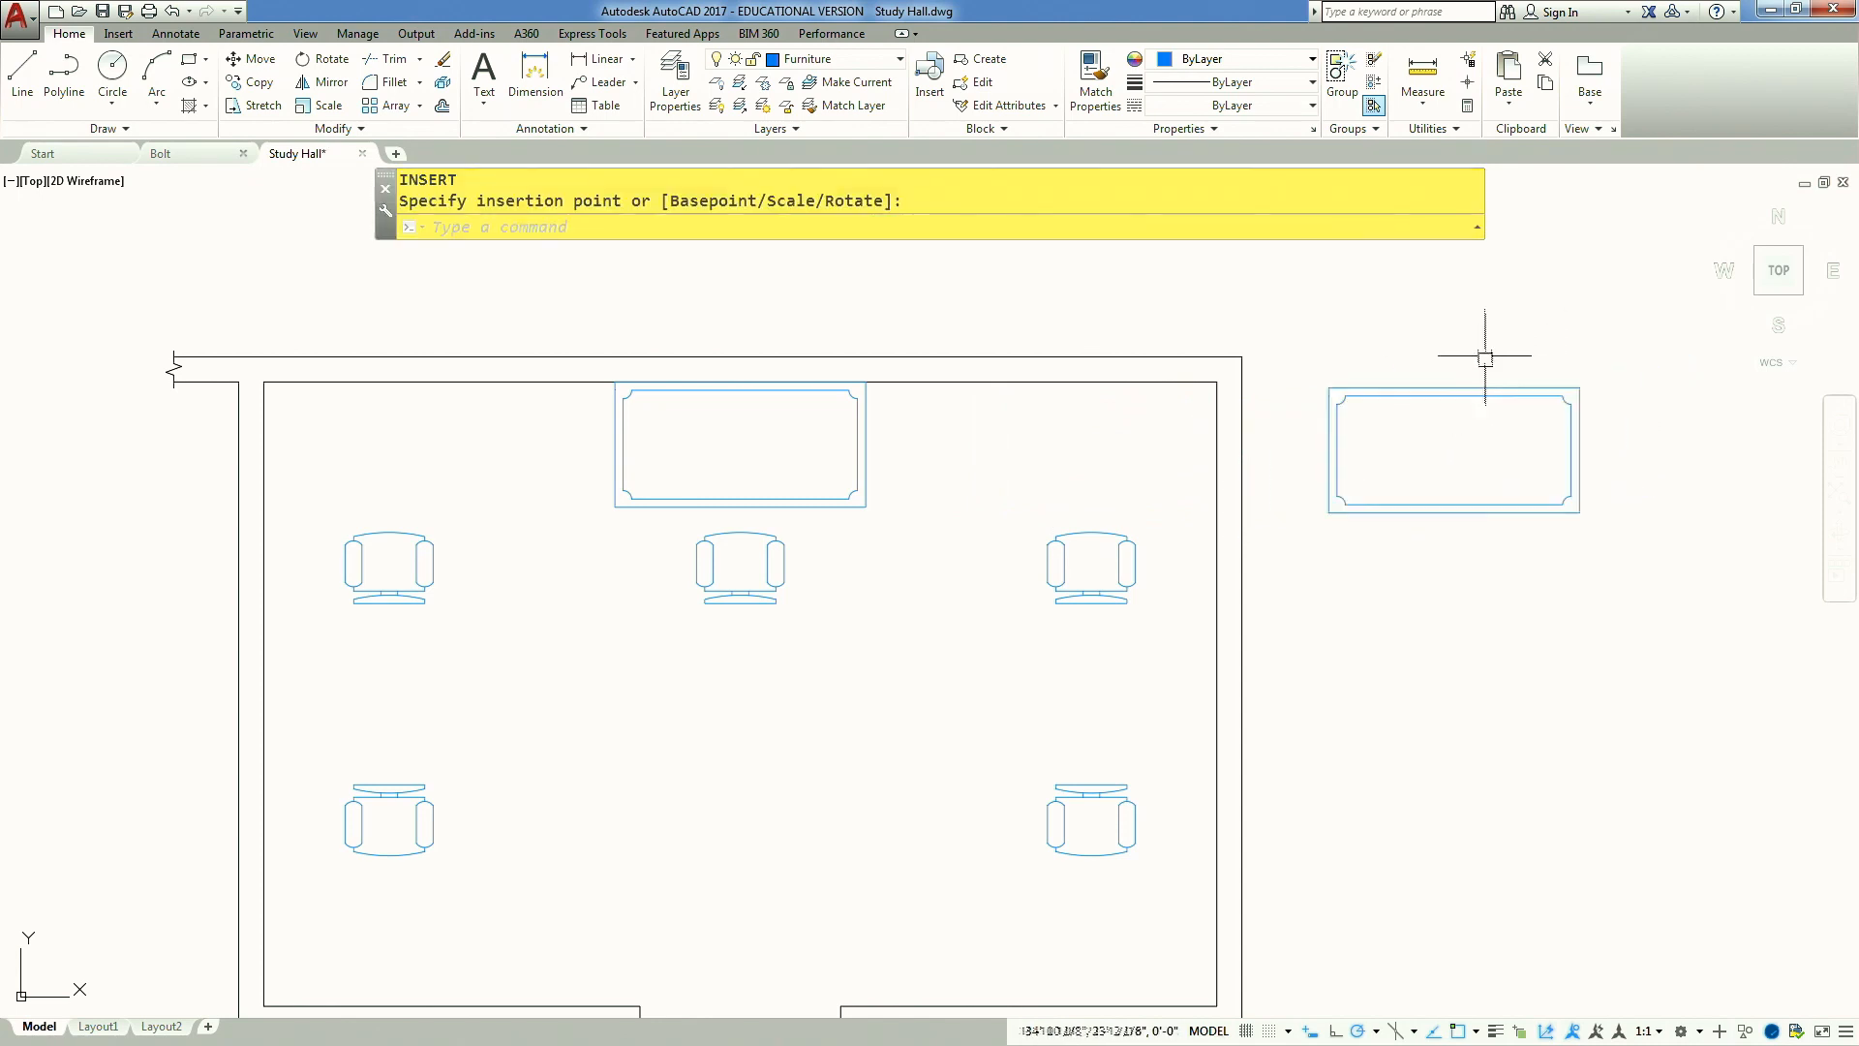
# Move the new desk by its upper-right corner to the inner upper-right corner of the room
pyautogui.write('m')
pyautogui.press('Return')
pyautogui.click(1515, 360)
pyautogui.click(1470, 409)
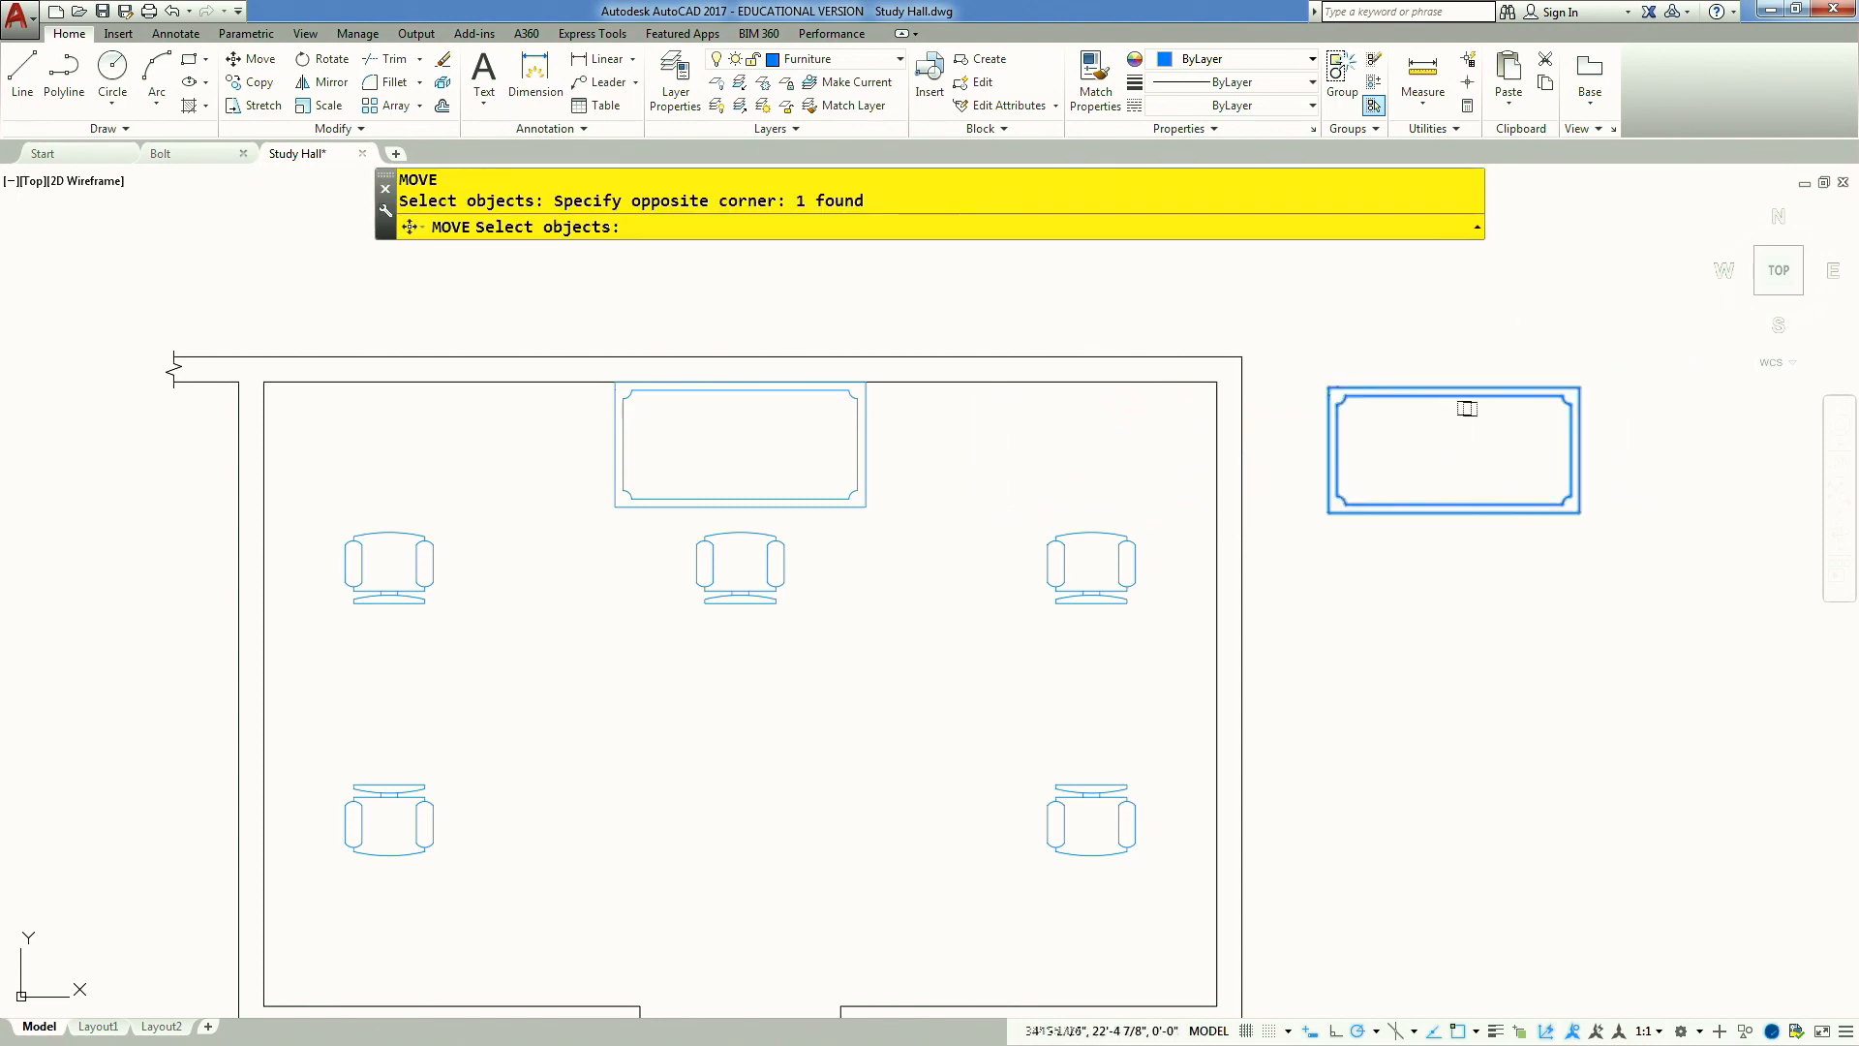
pyautogui.press('Return')
pyautogui.click(1580, 386)
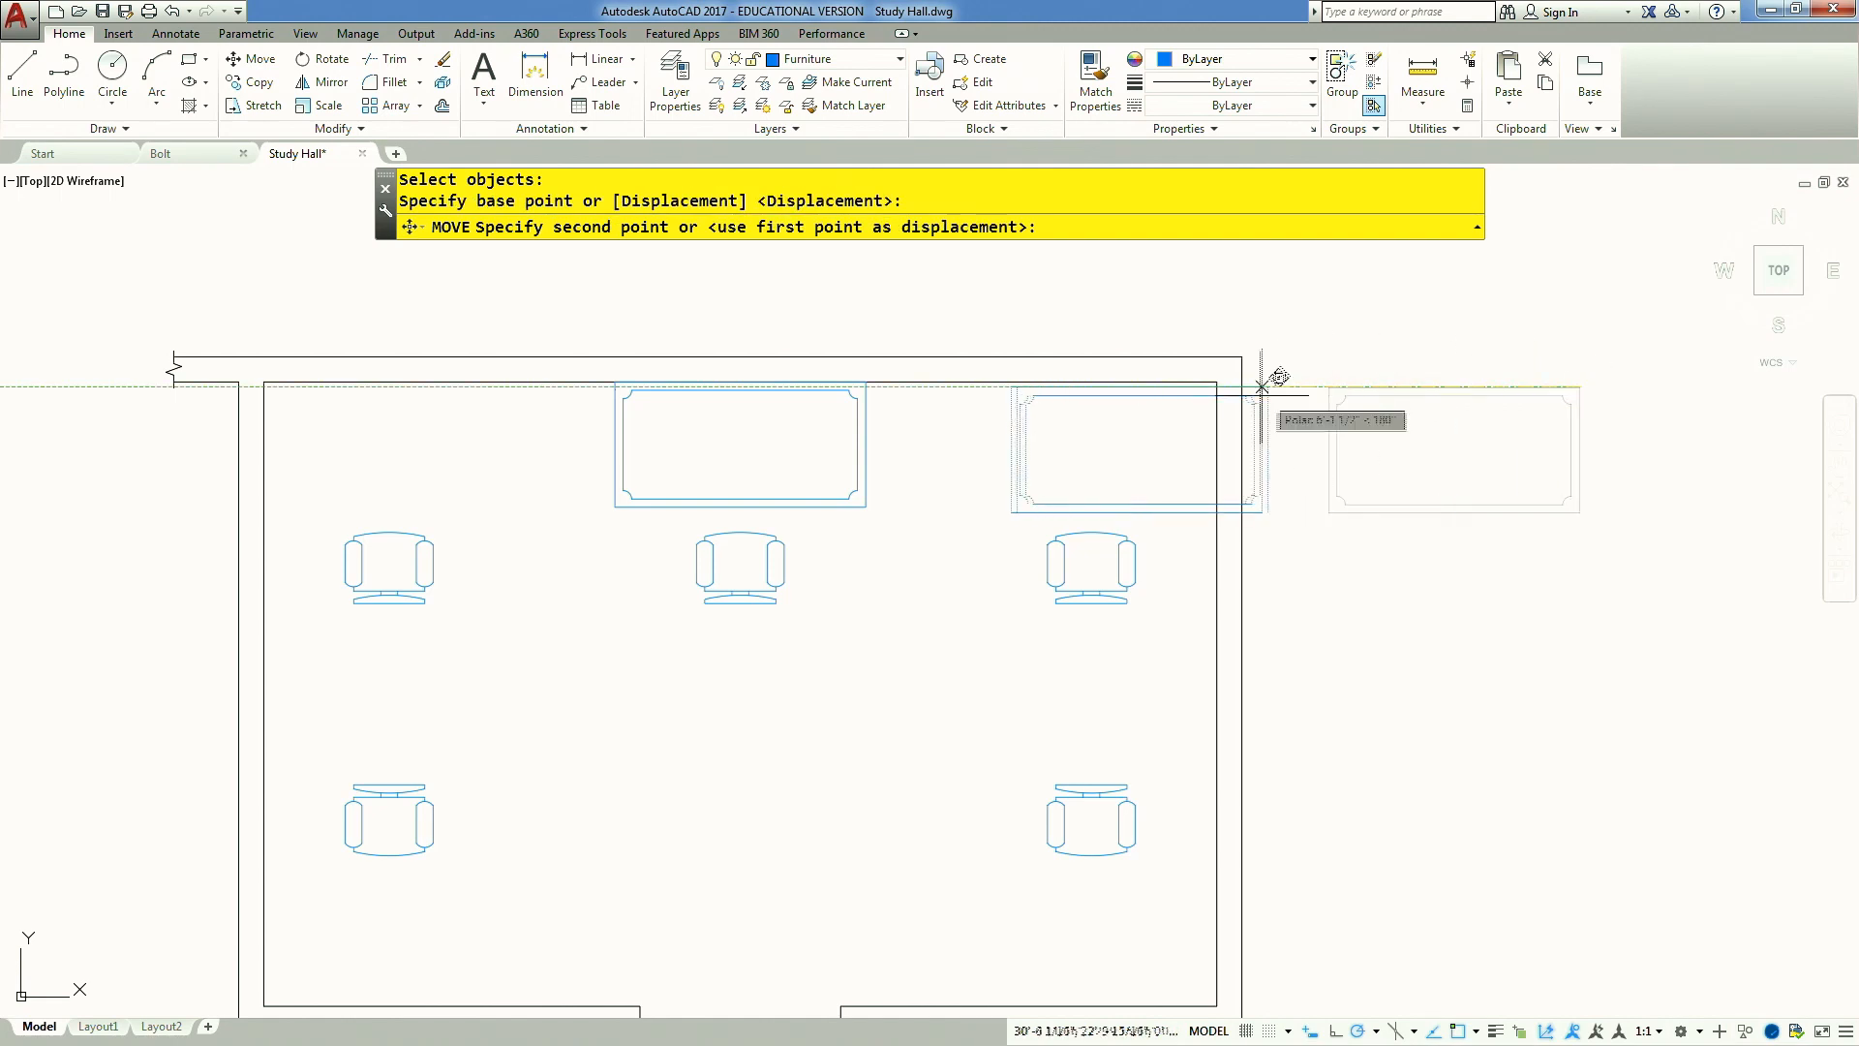
pyautogui.click(1235, 361)
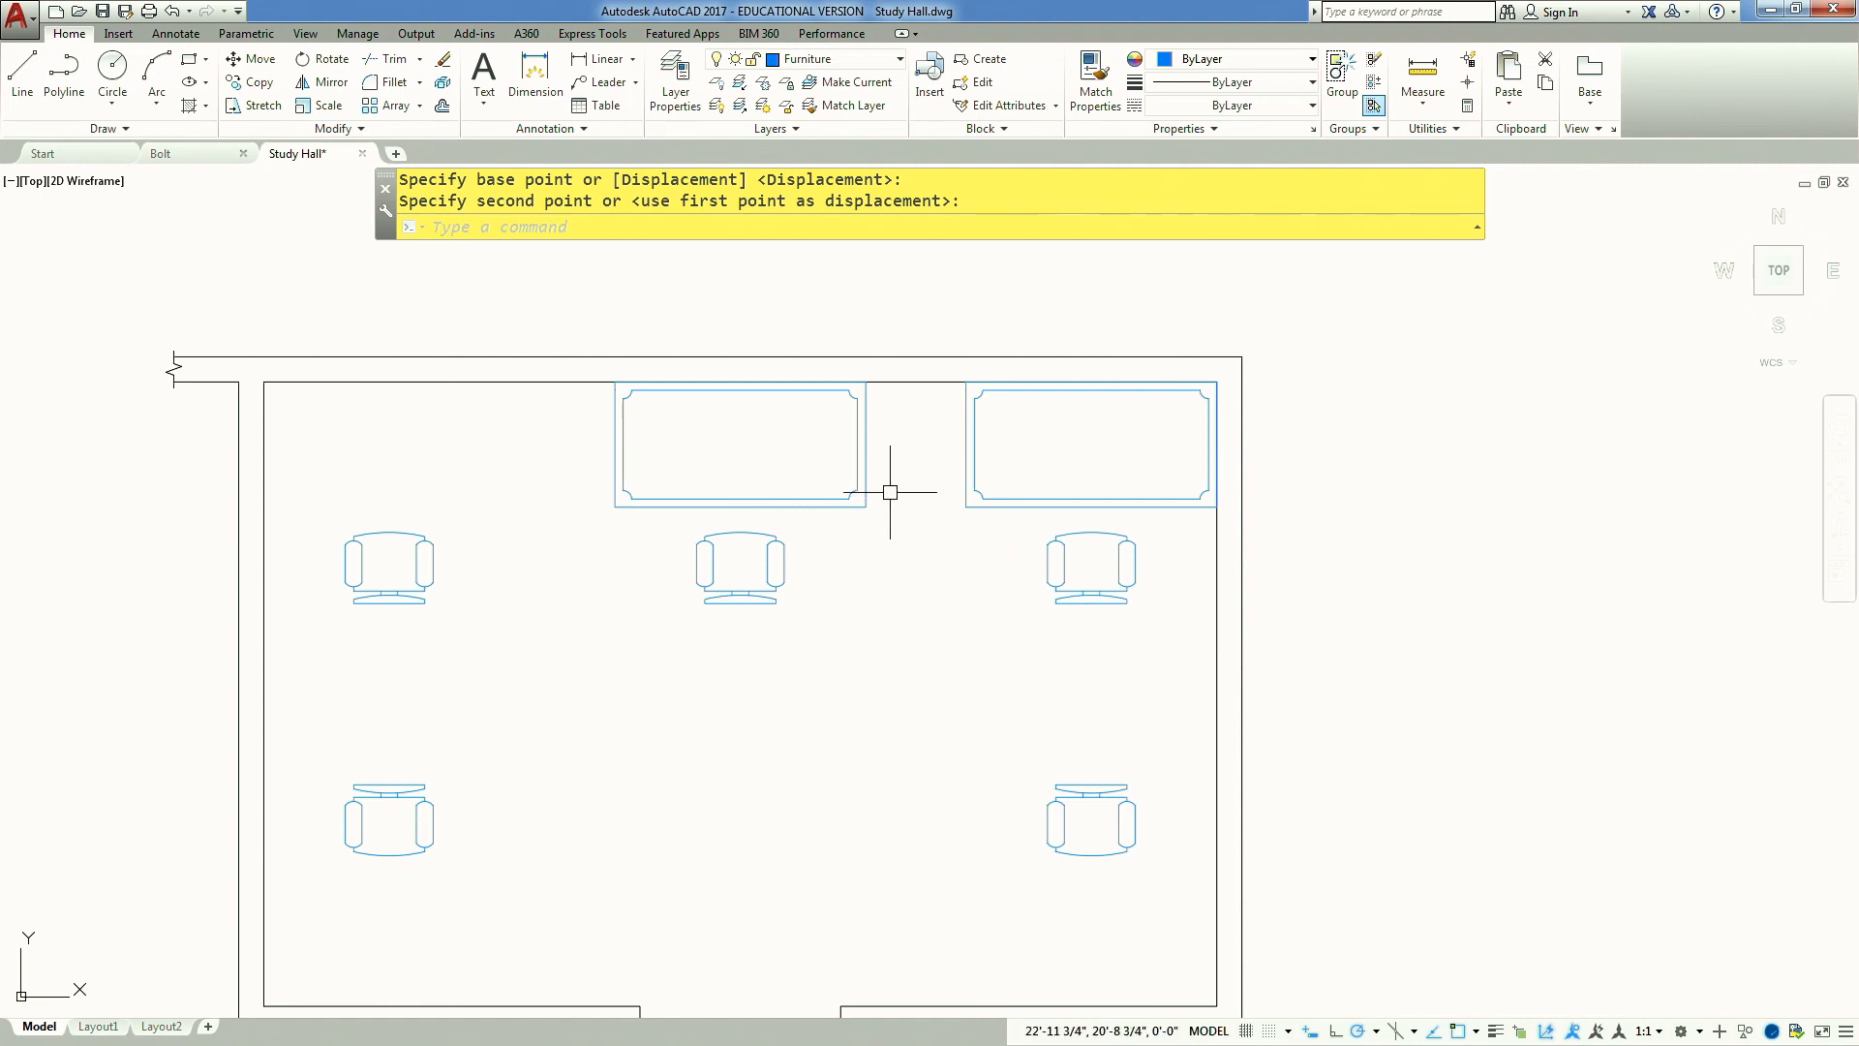
# Open the "Desk - 30 x 60 in." block definition in the Block Editor and bring up the authoring parameters
pyautogui.doubleClick(868, 441)
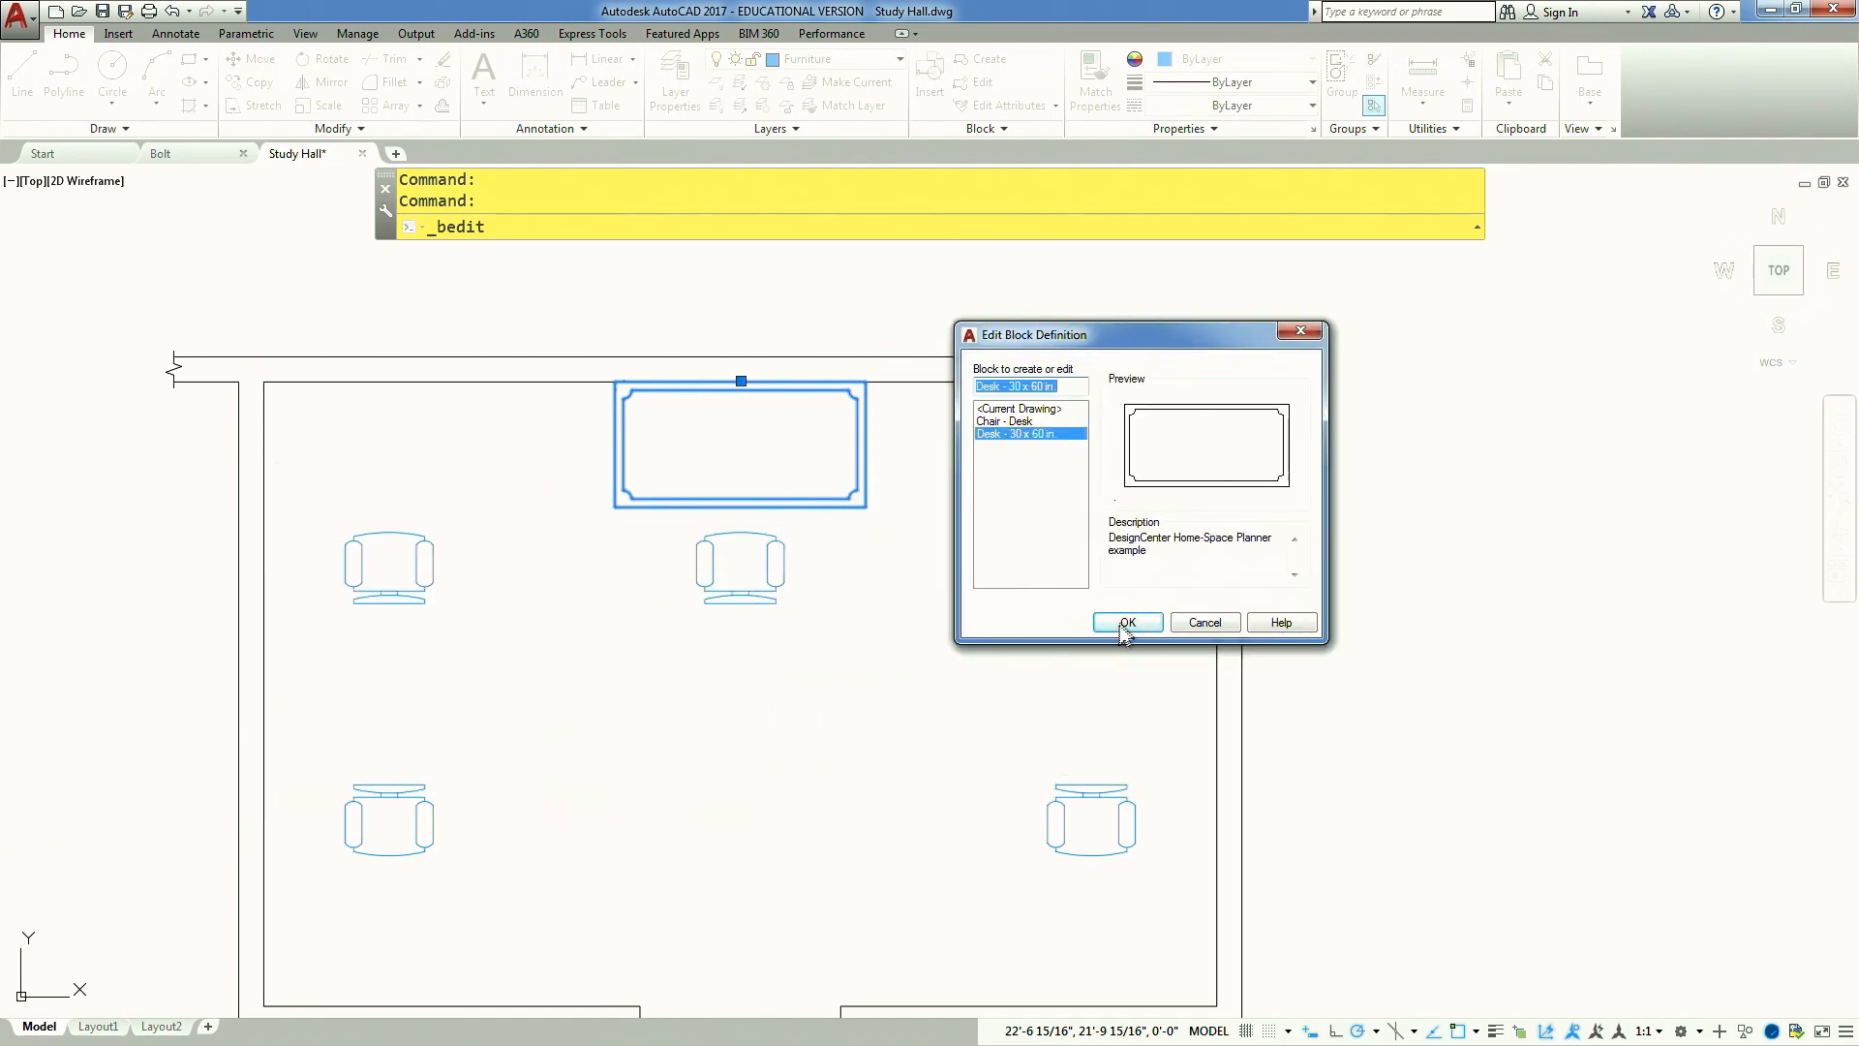
pyautogui.click(1125, 622)
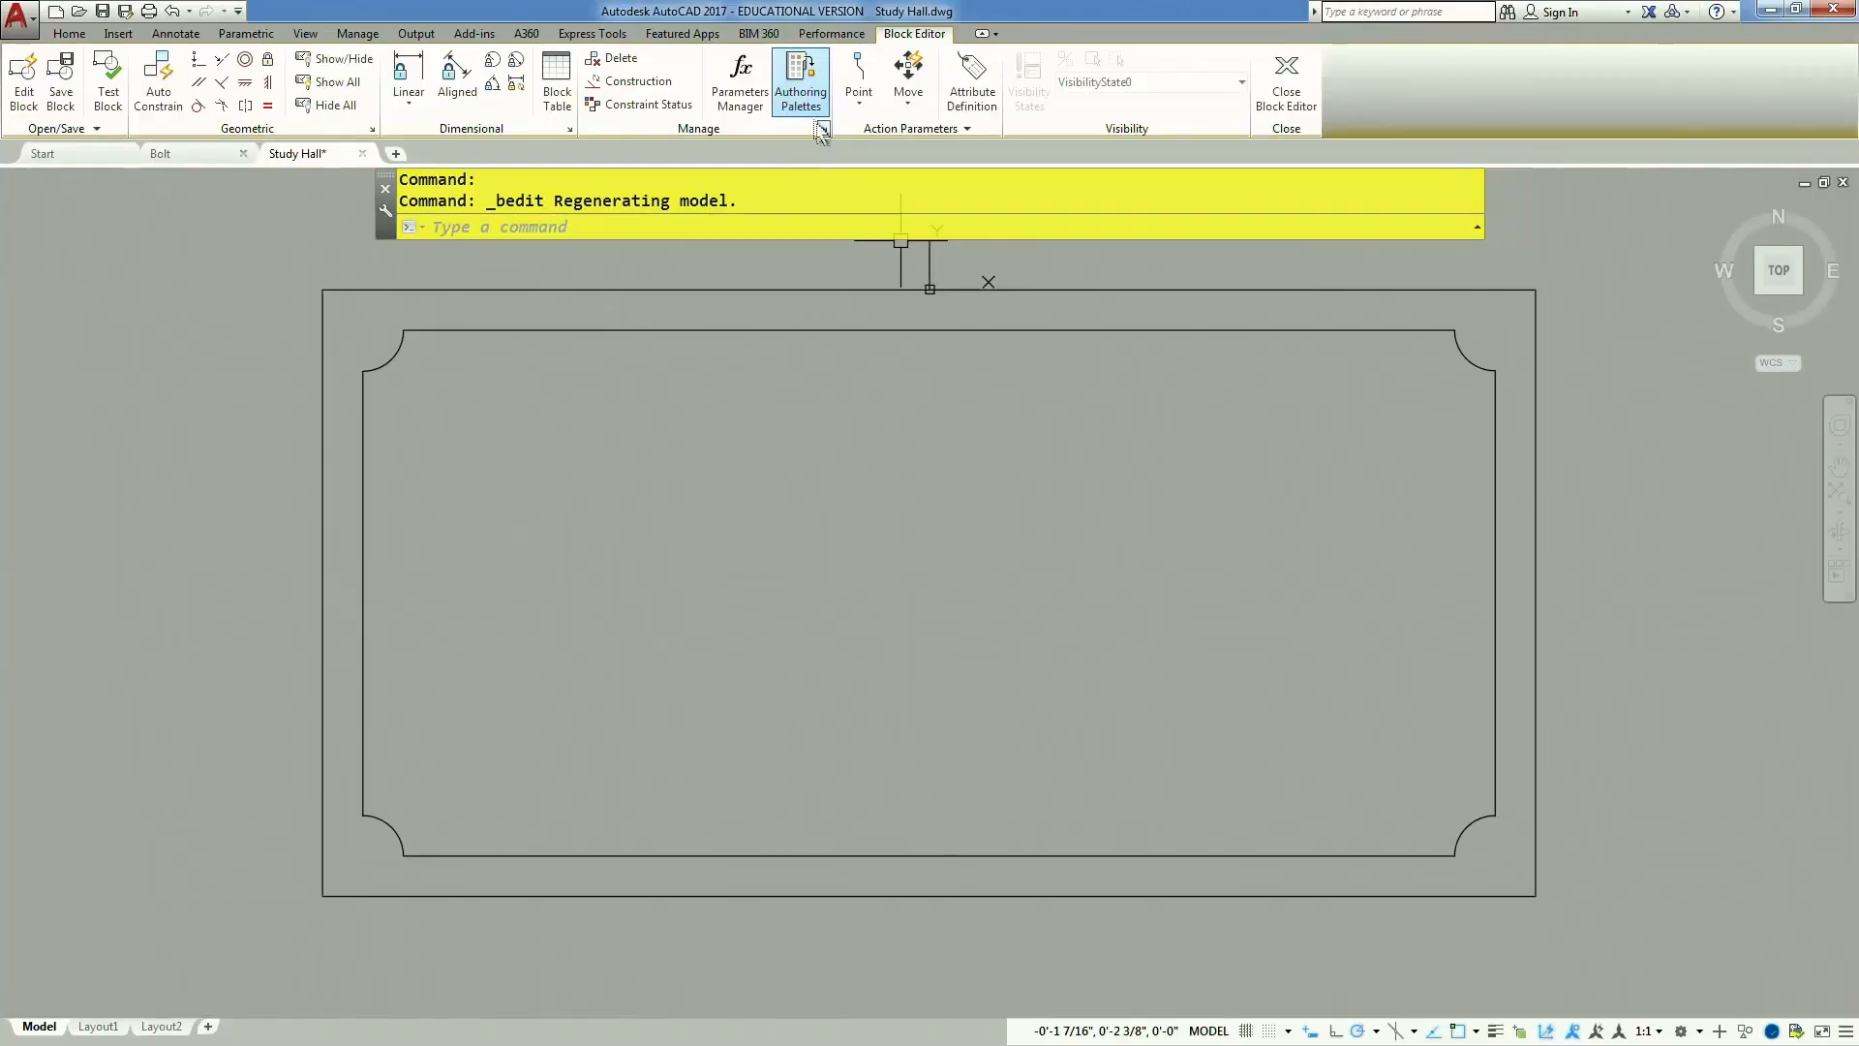
pyautogui.click(800, 97)
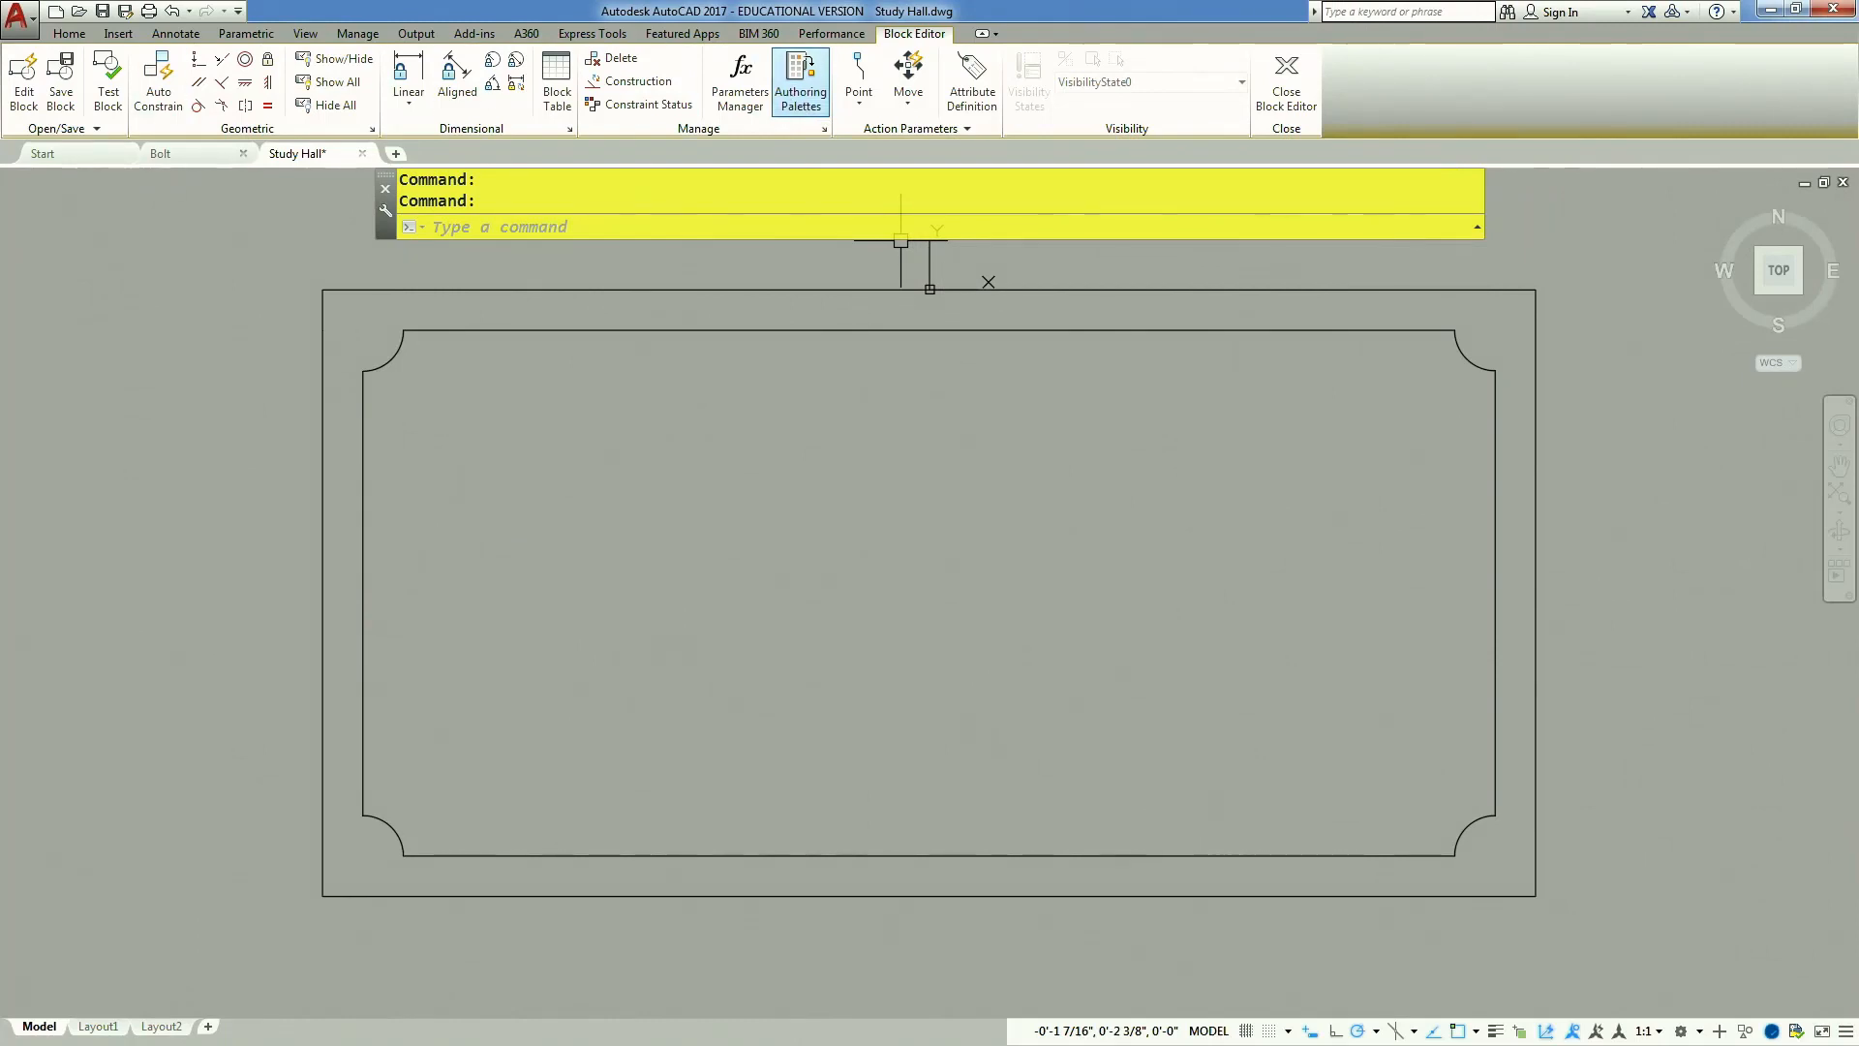
pyautogui.moveTo(183, 509)
pyautogui.mouseDown()
pyautogui.moveTo(416, 502)
pyautogui.moveTo(338, 391)
pyautogui.moveTo(143, 368)
pyautogui.mouseUp()
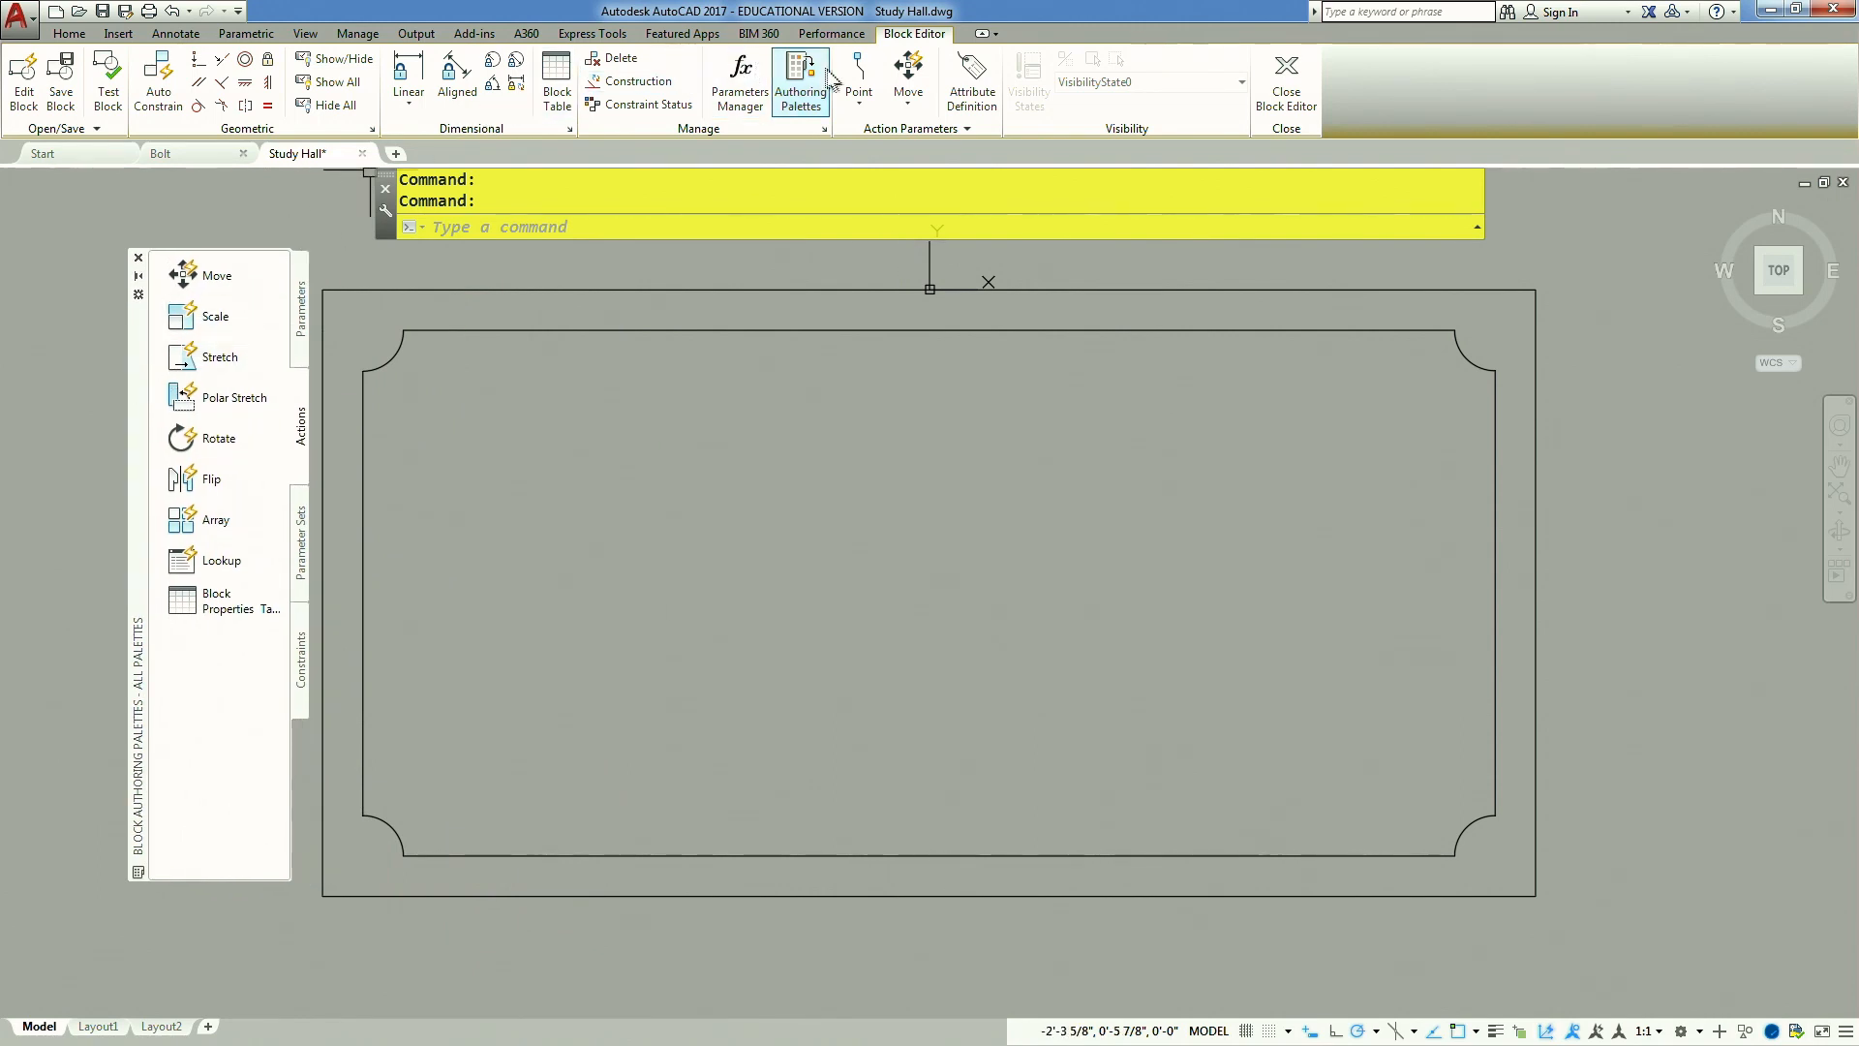
pyautogui.click(796, 87)
pyautogui.click(796, 87)
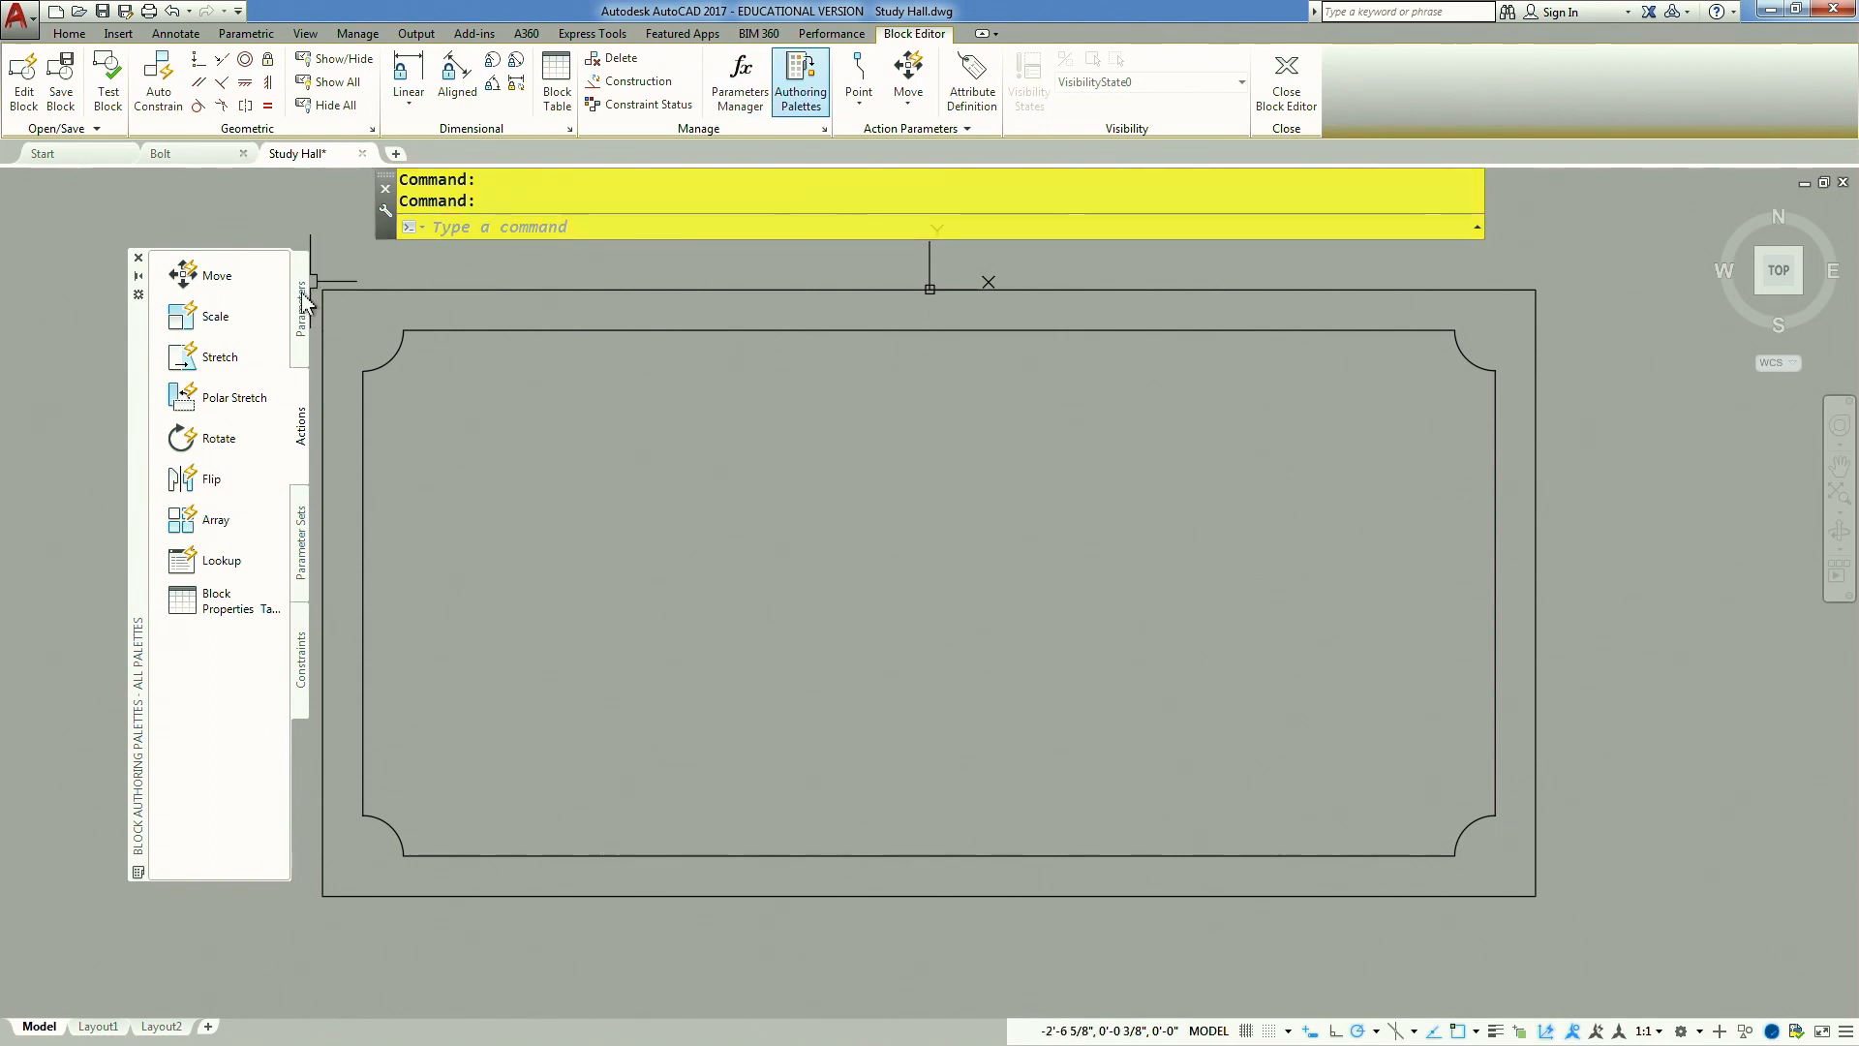
pyautogui.click(299, 326)
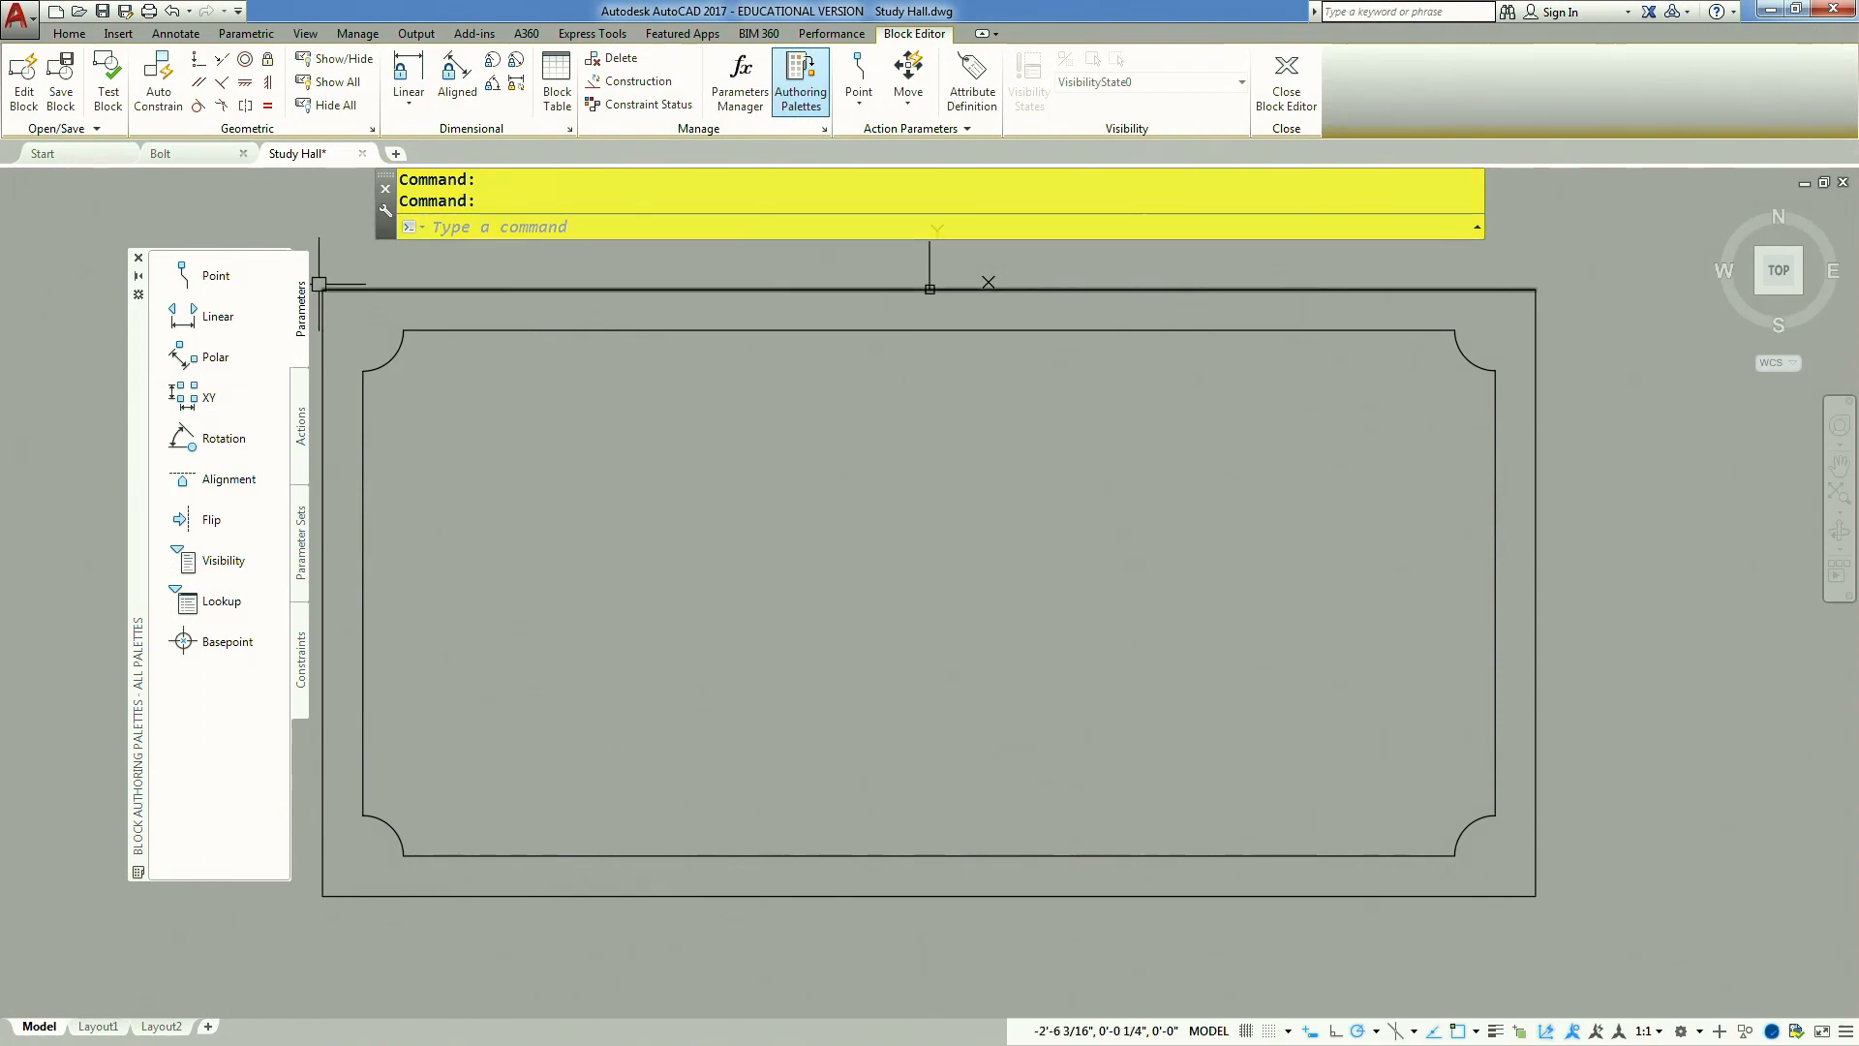
# Add a base point parameter at the desk's lower-left corner and save the block while closing the Block Editor
pyautogui.click(236, 643)
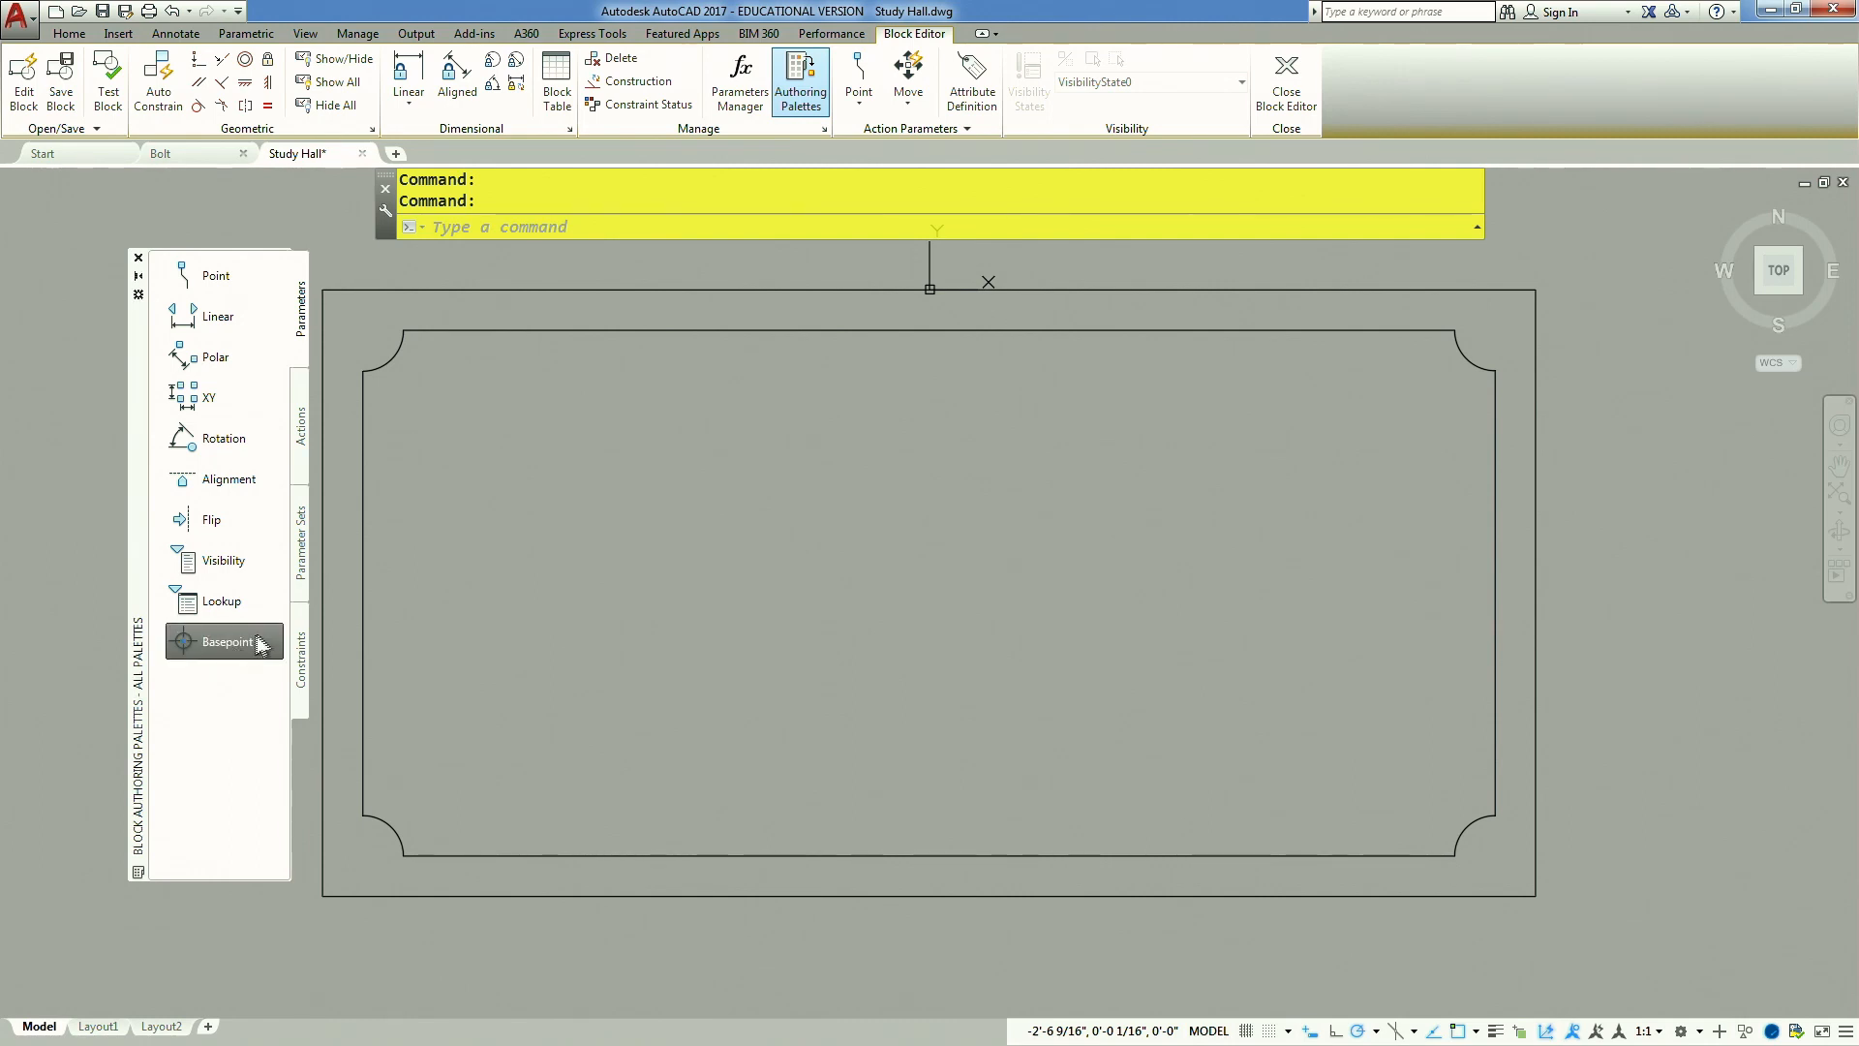
pyautogui.click(324, 895)
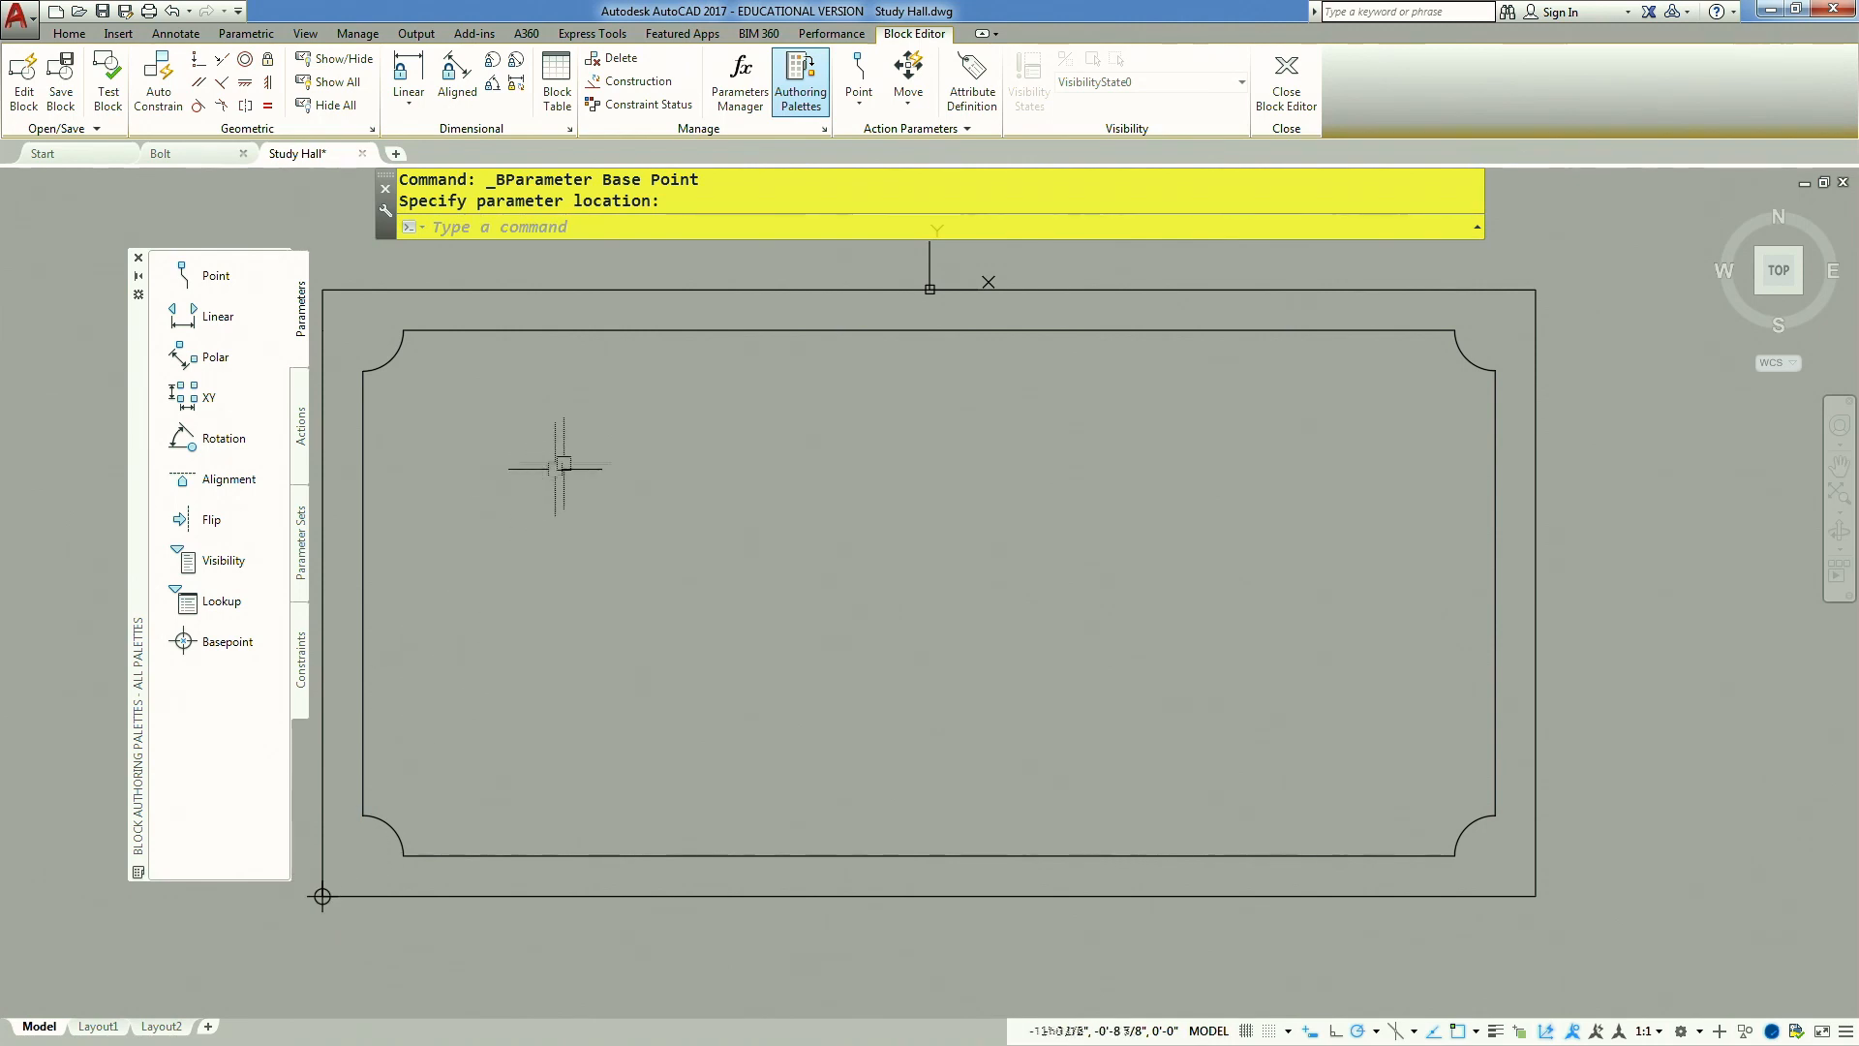
pyautogui.click(1286, 82)
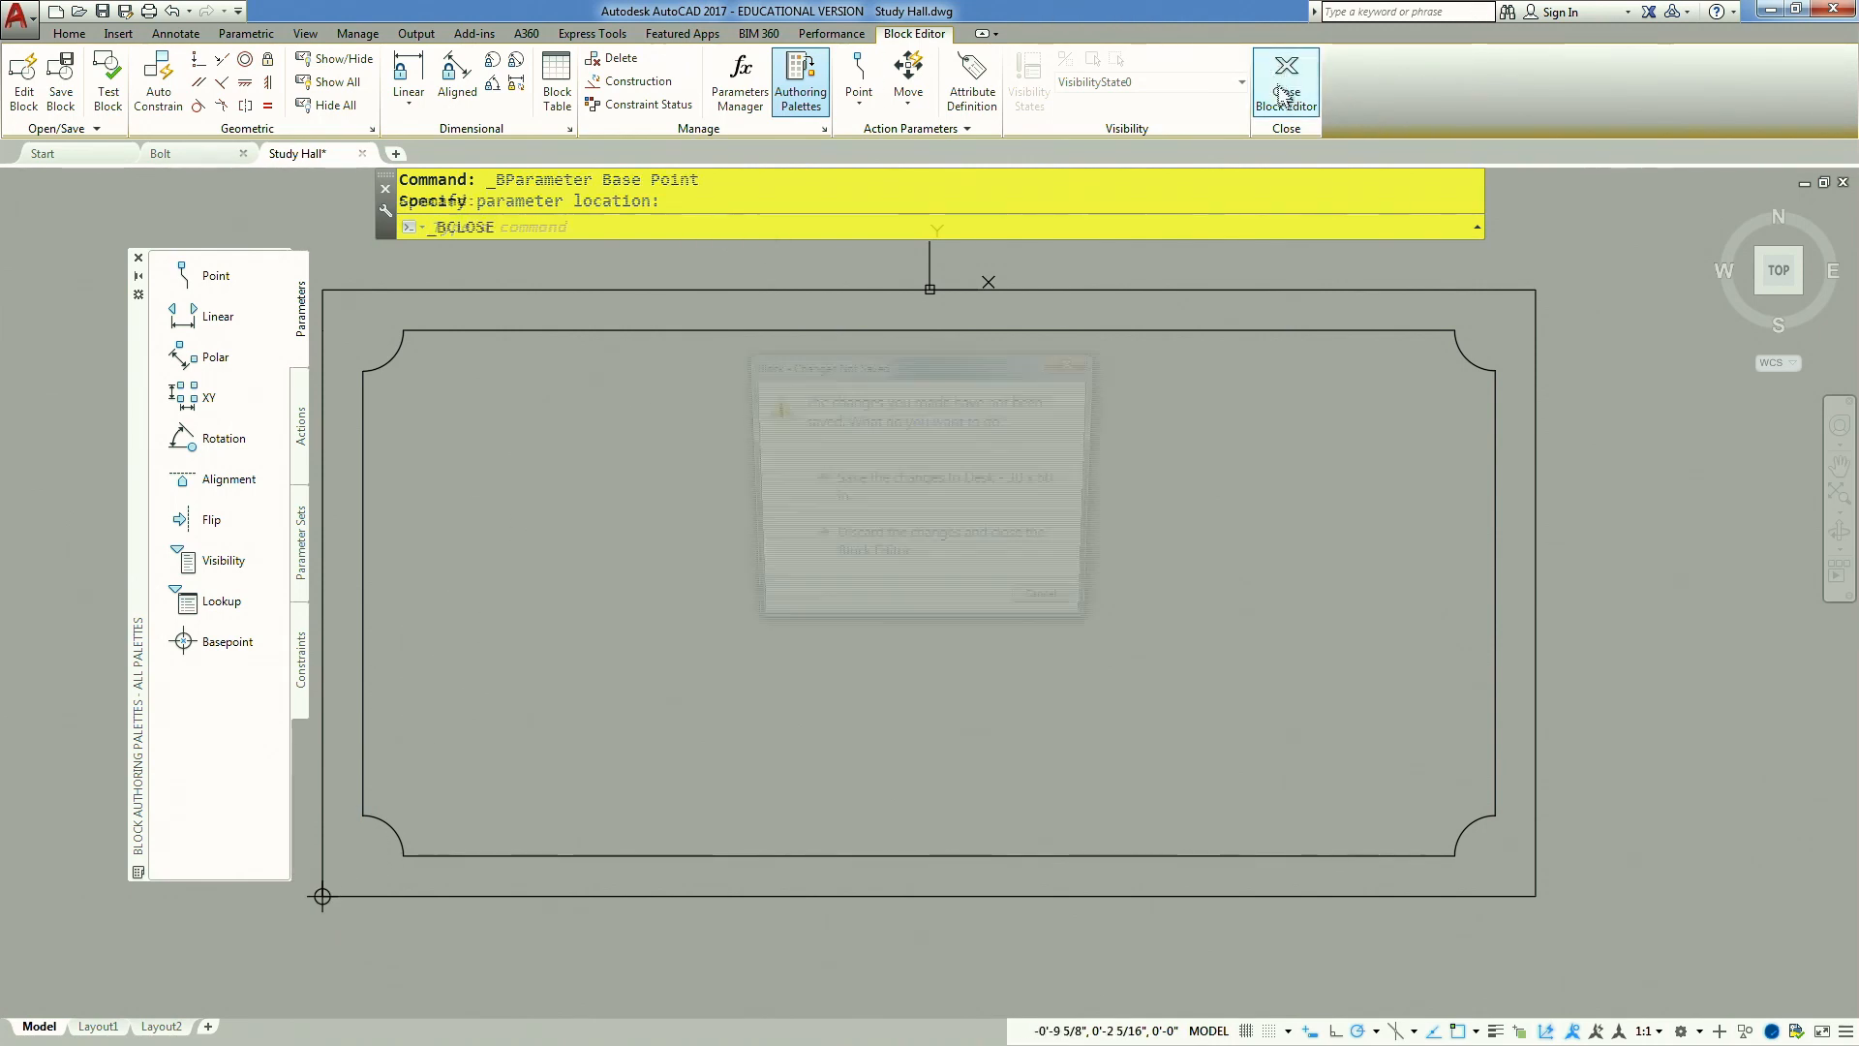
pyautogui.click(920, 491)
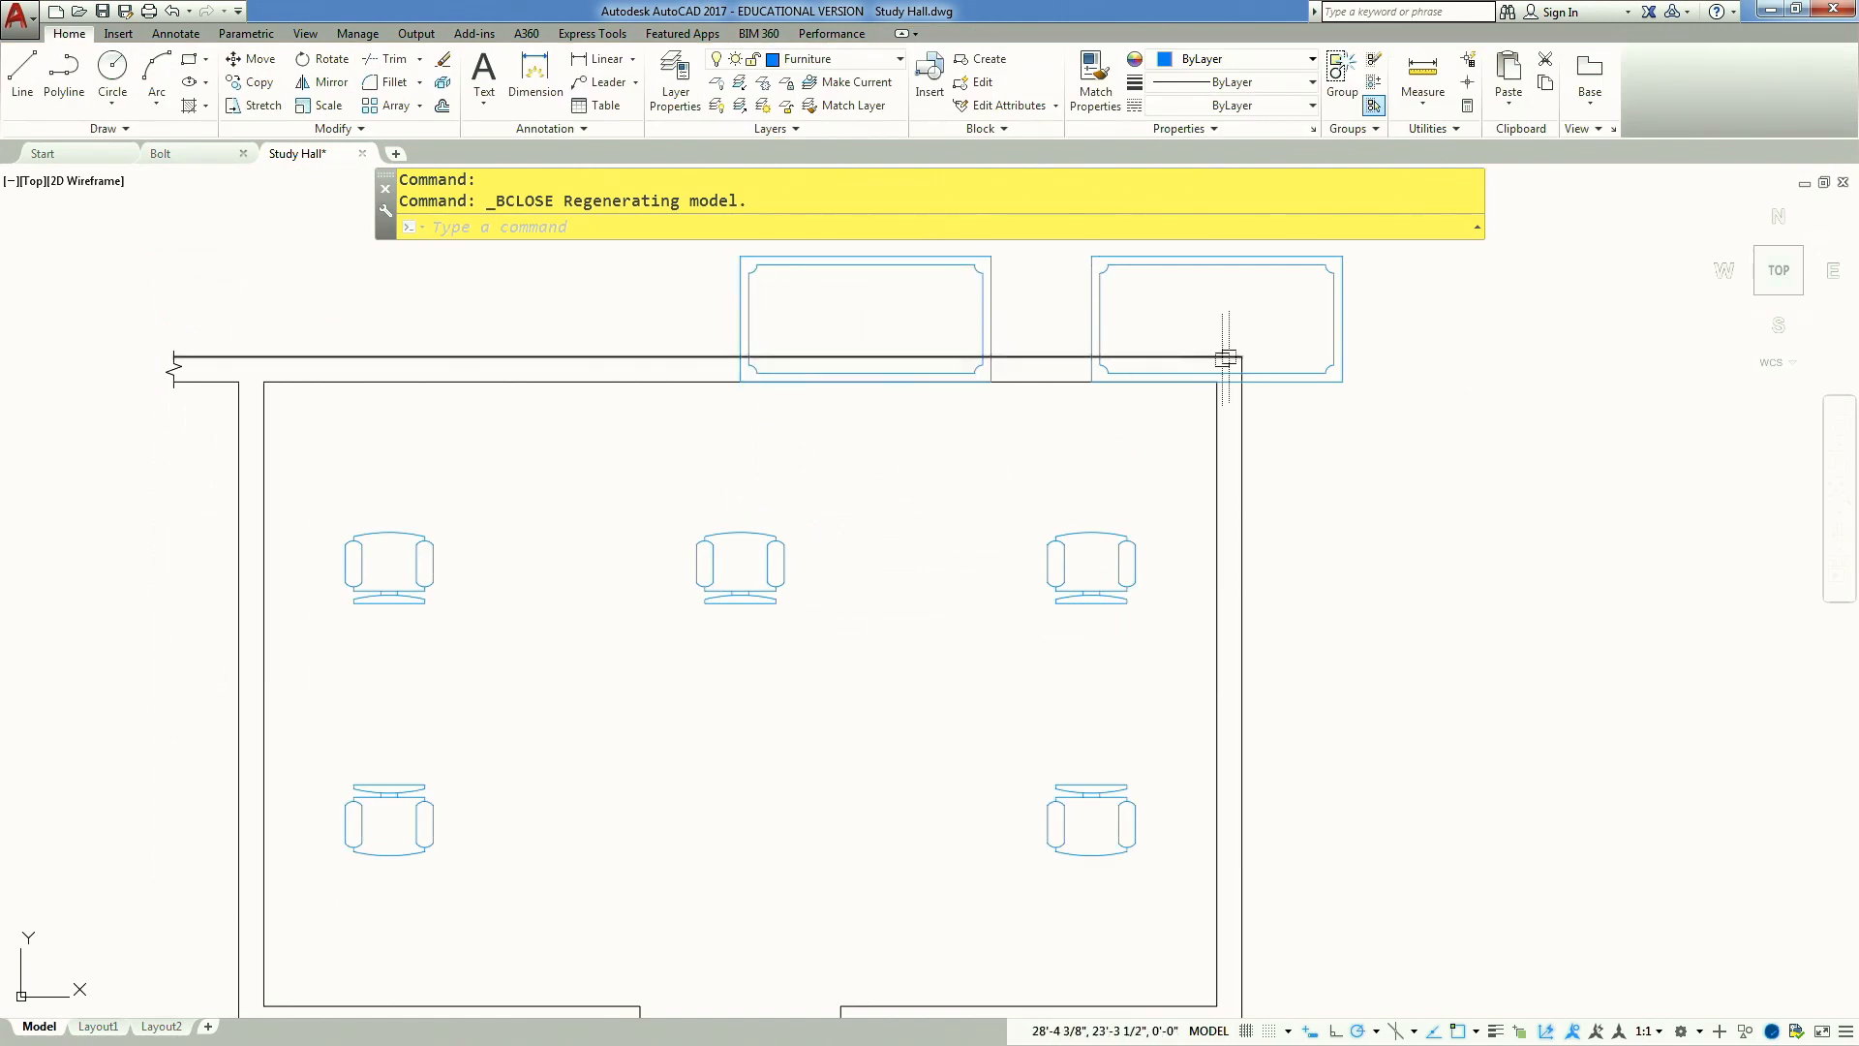
# Reopen the desk block definition for editing and try to add another base point parameter
pyautogui.doubleClick(994, 299)
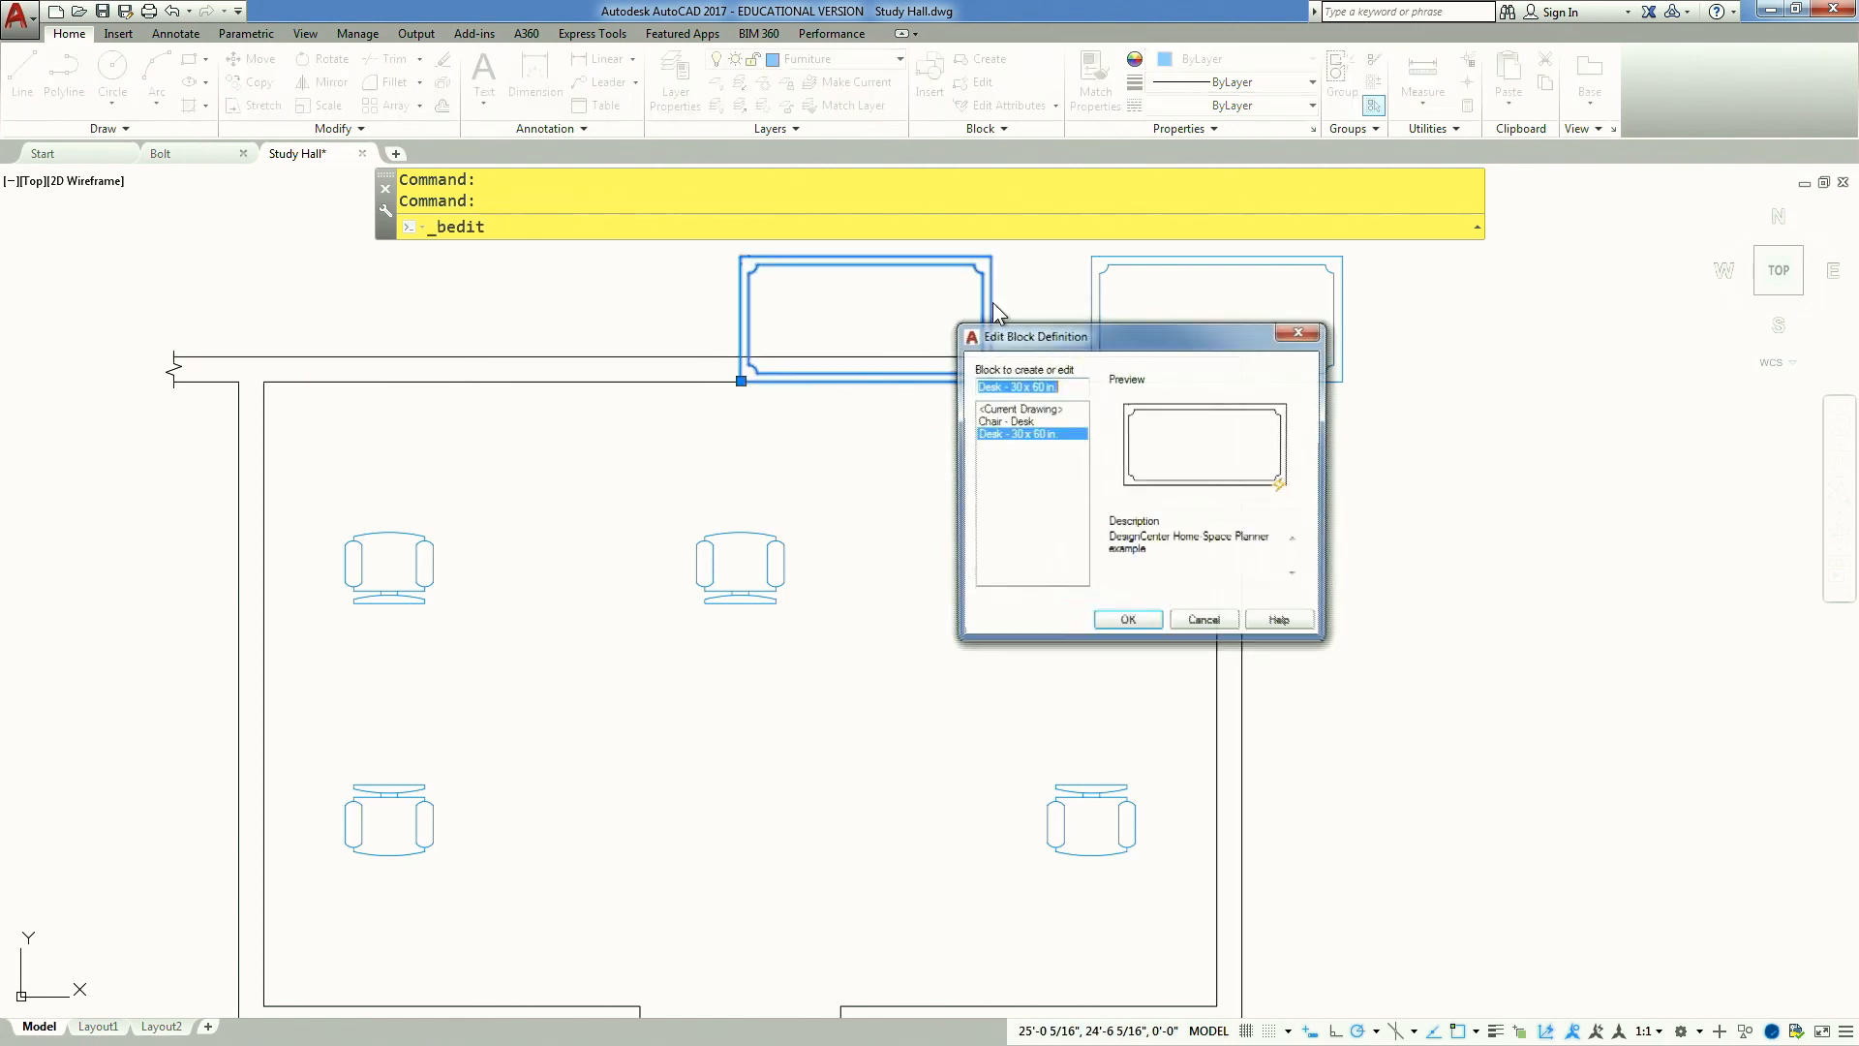
pyautogui.click(1128, 623)
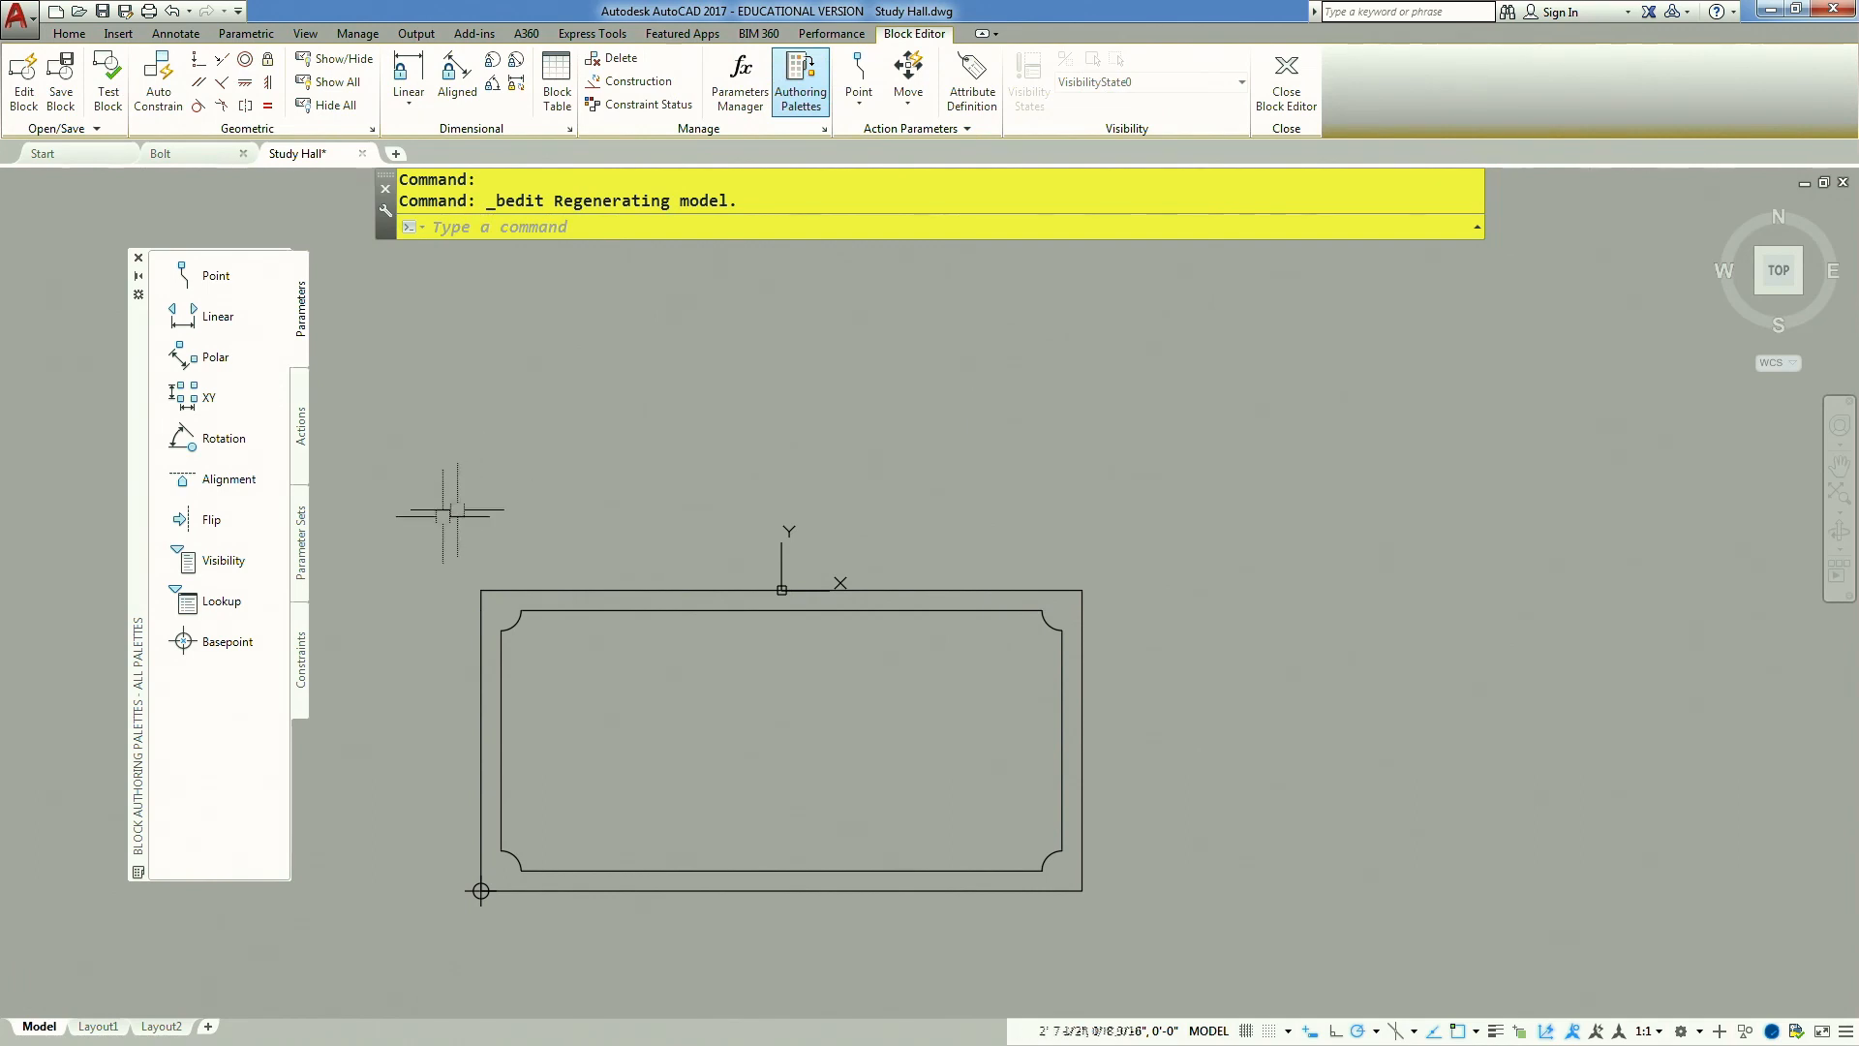
pyautogui.click(190, 643)
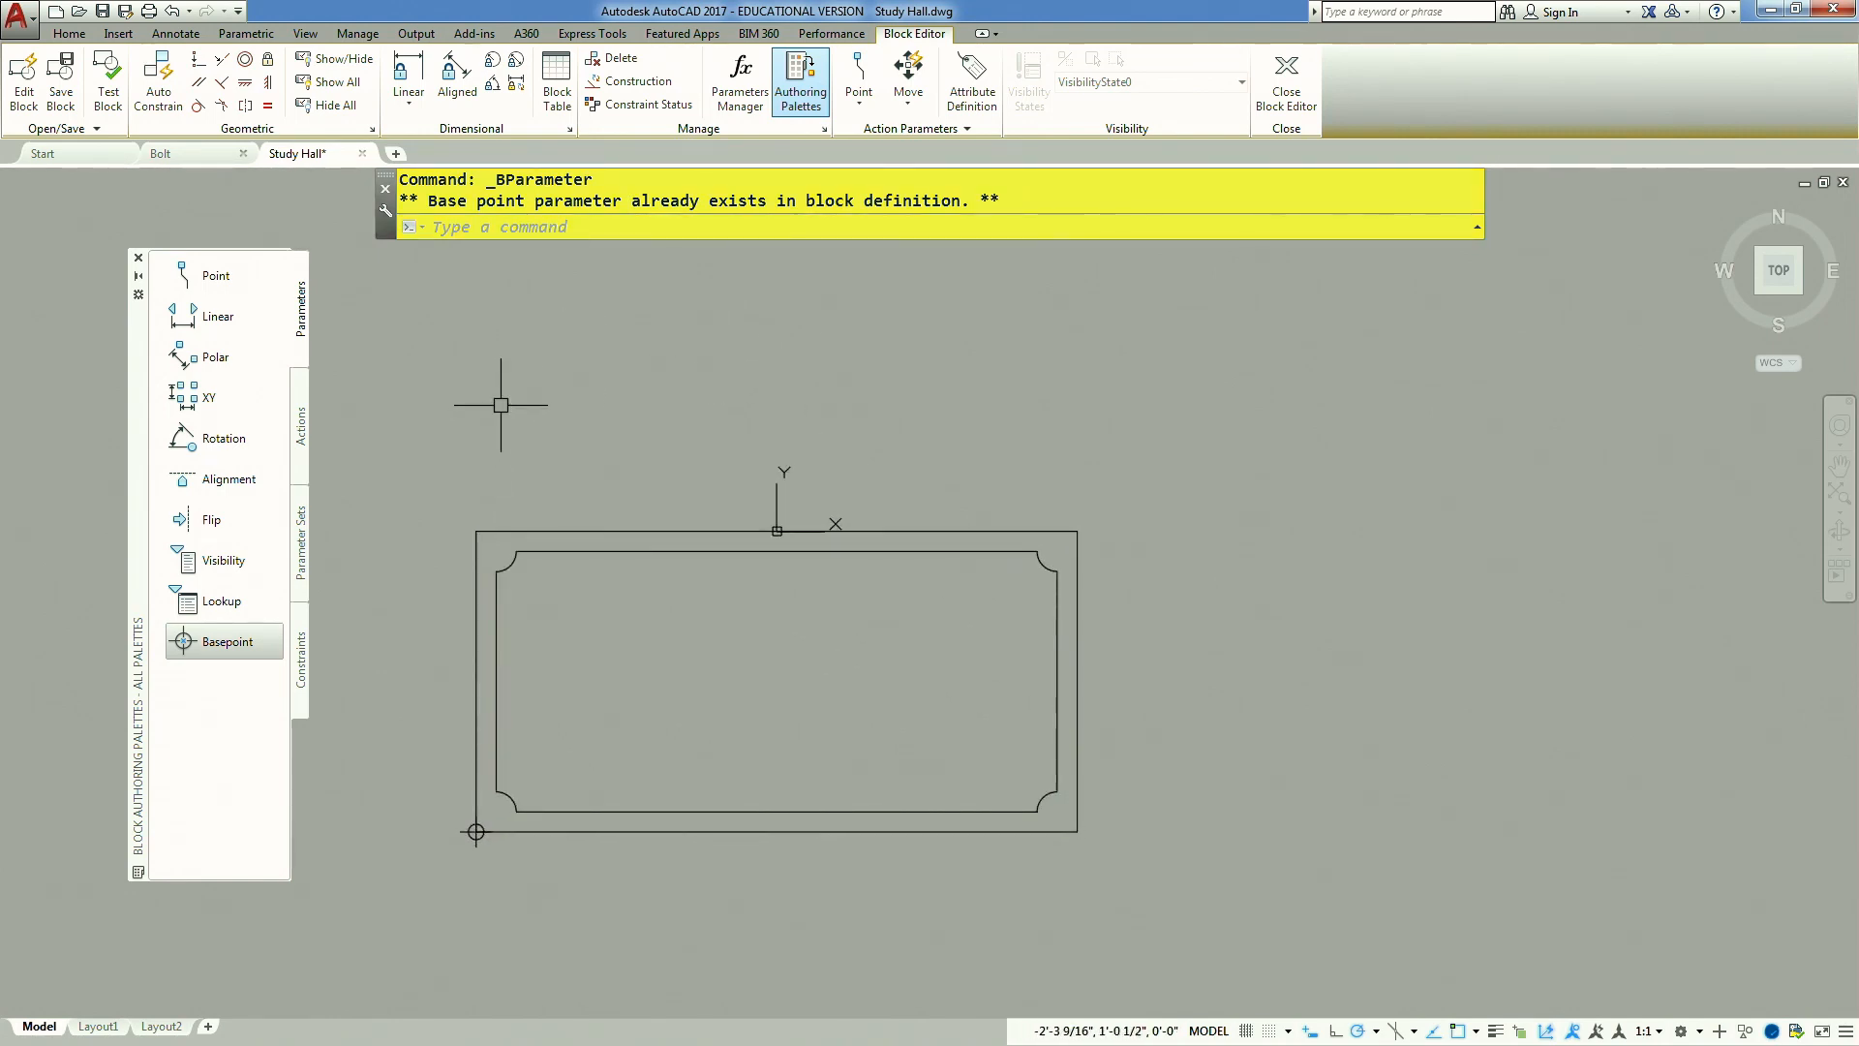
# Undo the base point parameter in the desk block
pyautogui.hotkey('ctrl', 'z')
pyautogui.hotkey('ctrl', 'z')
pyautogui.hotkey('ctrl', 'z')
pyautogui.hotkey('ctrl', 'z')
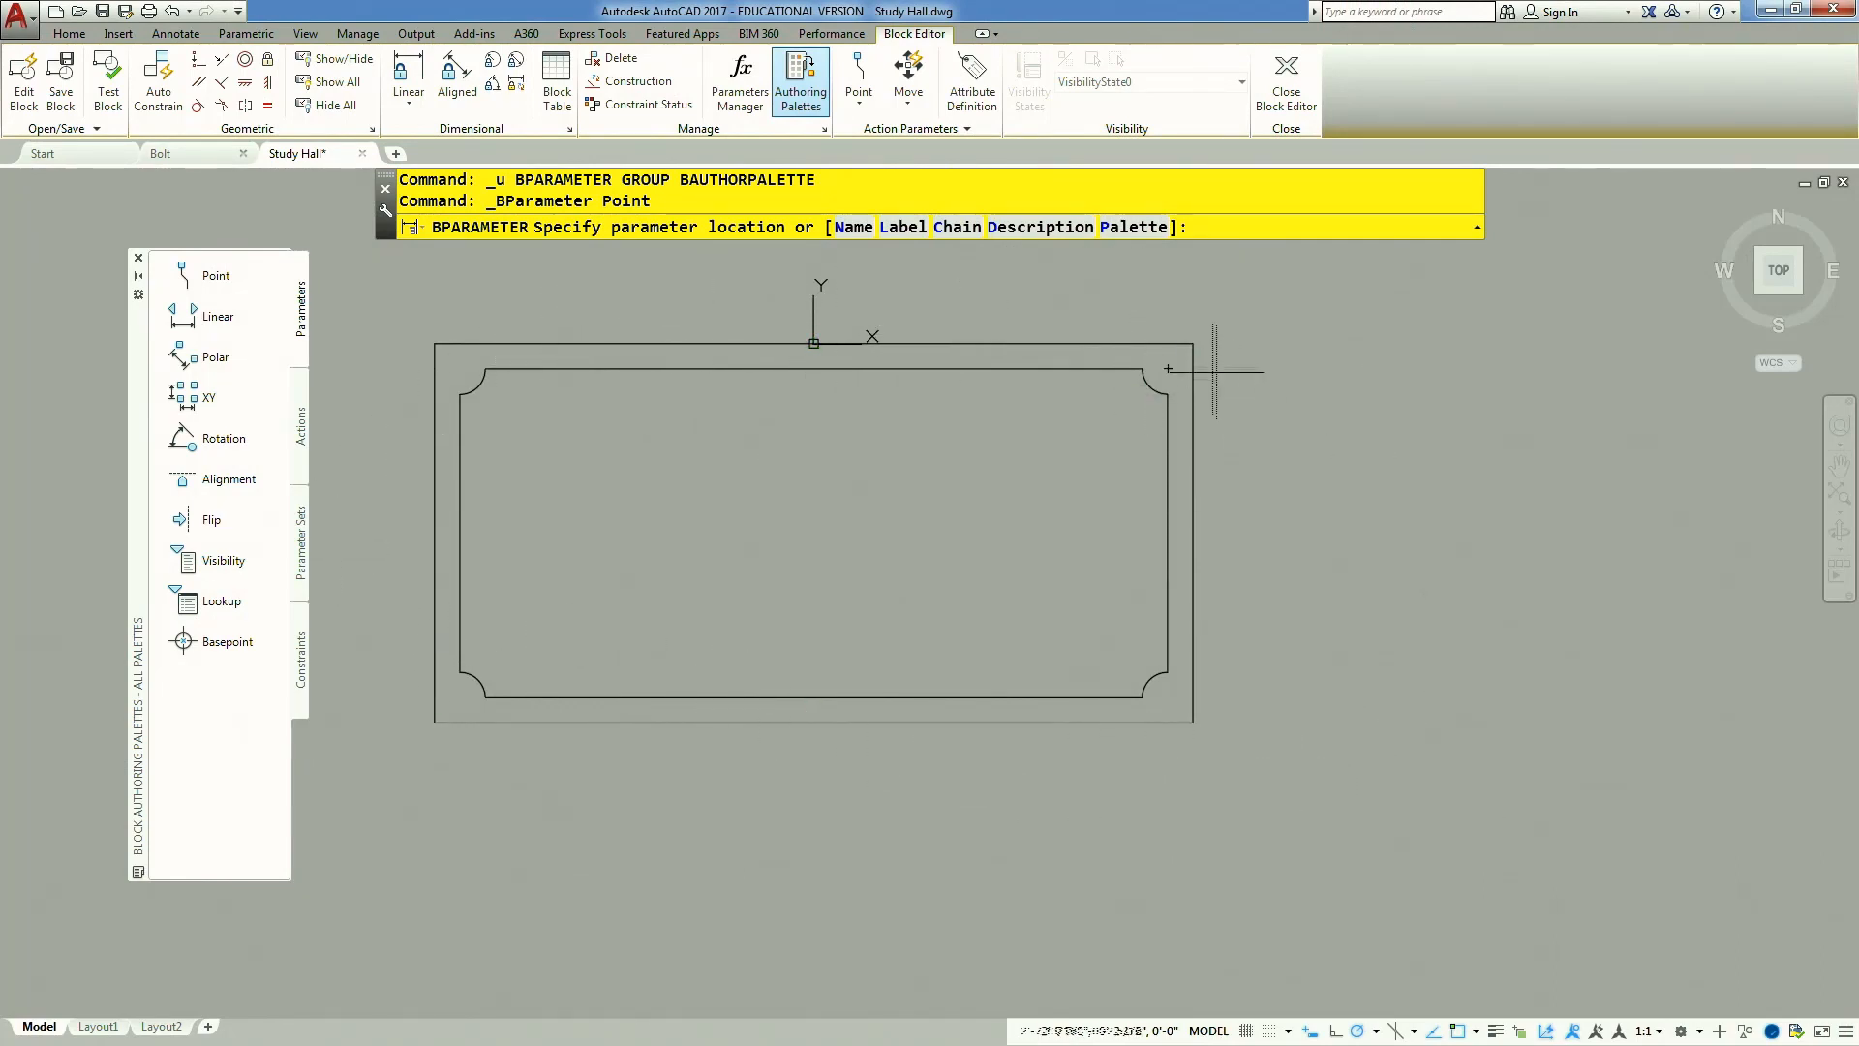
# Add point parameters at the desk's upper-right and lower-right outer corners, placing their labels outside the desk outline
pyautogui.click(1194, 343)
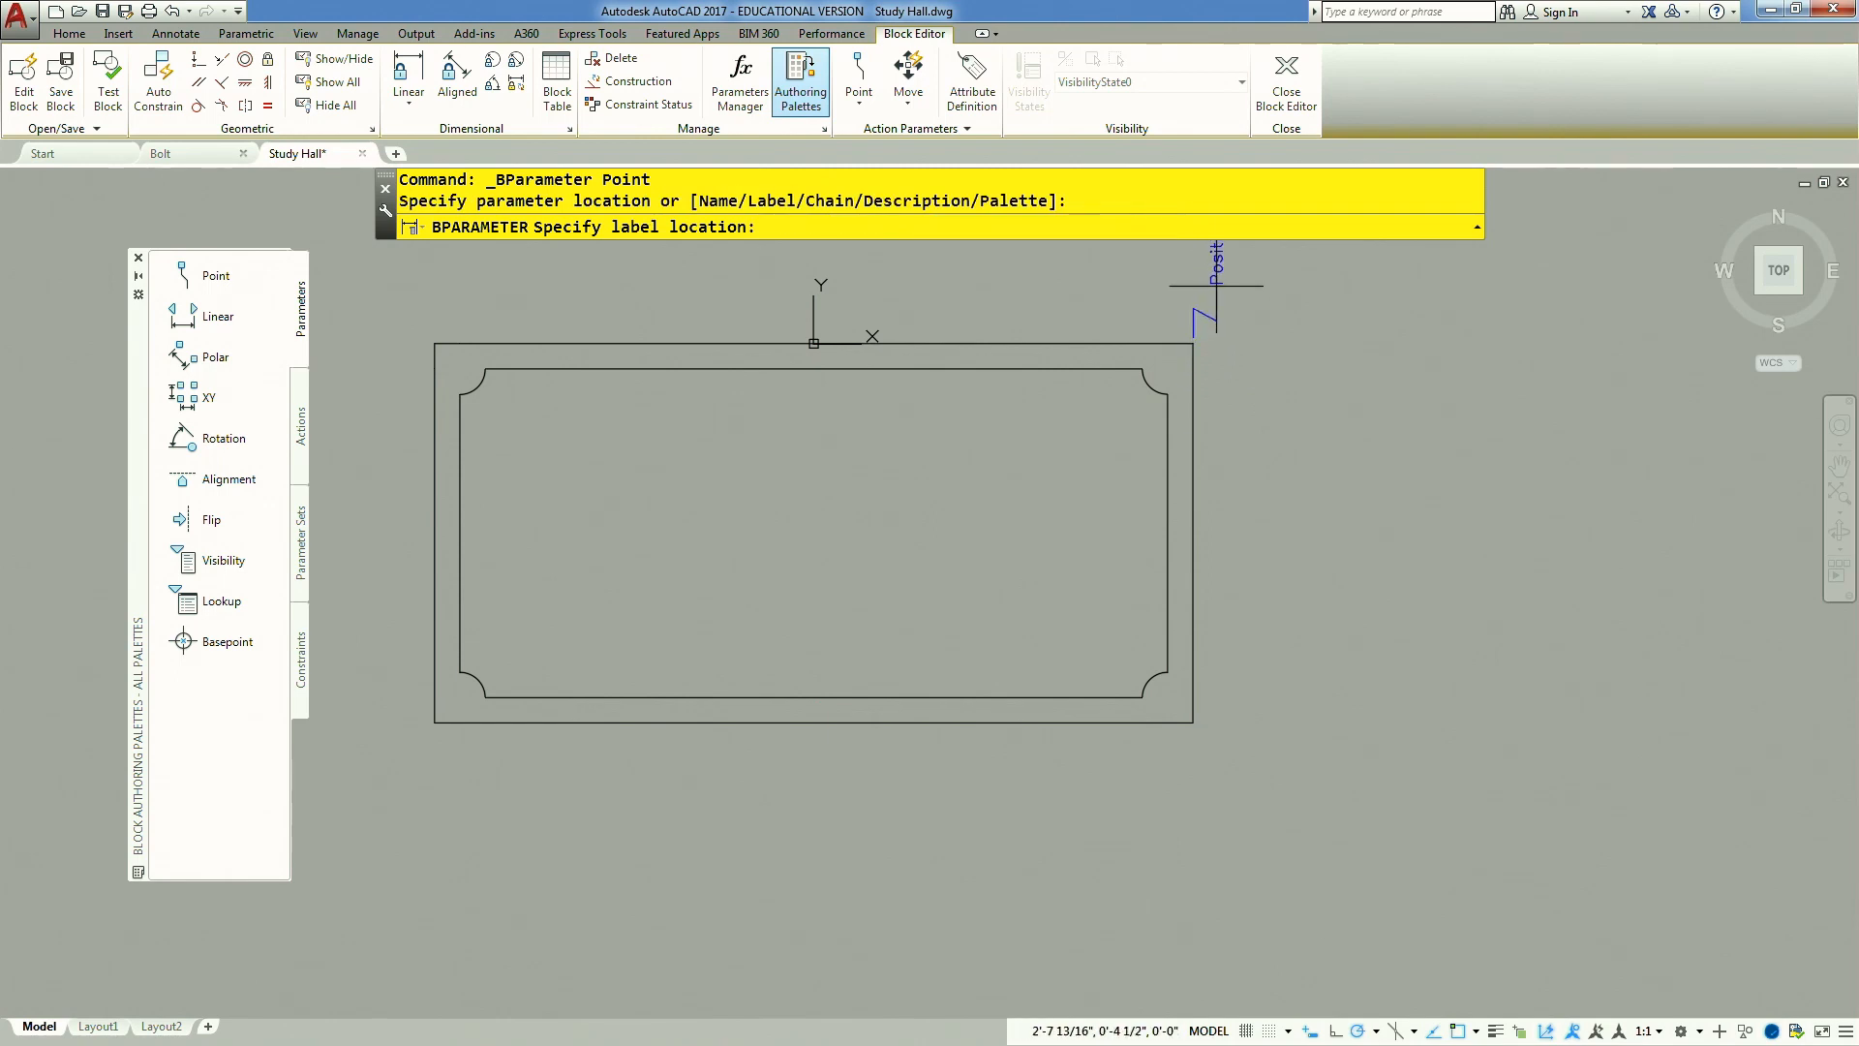
pyautogui.click(1264, 323)
pyautogui.moveTo(1264, 323); pyautogui.dragTo(1219, 400, button='middle')
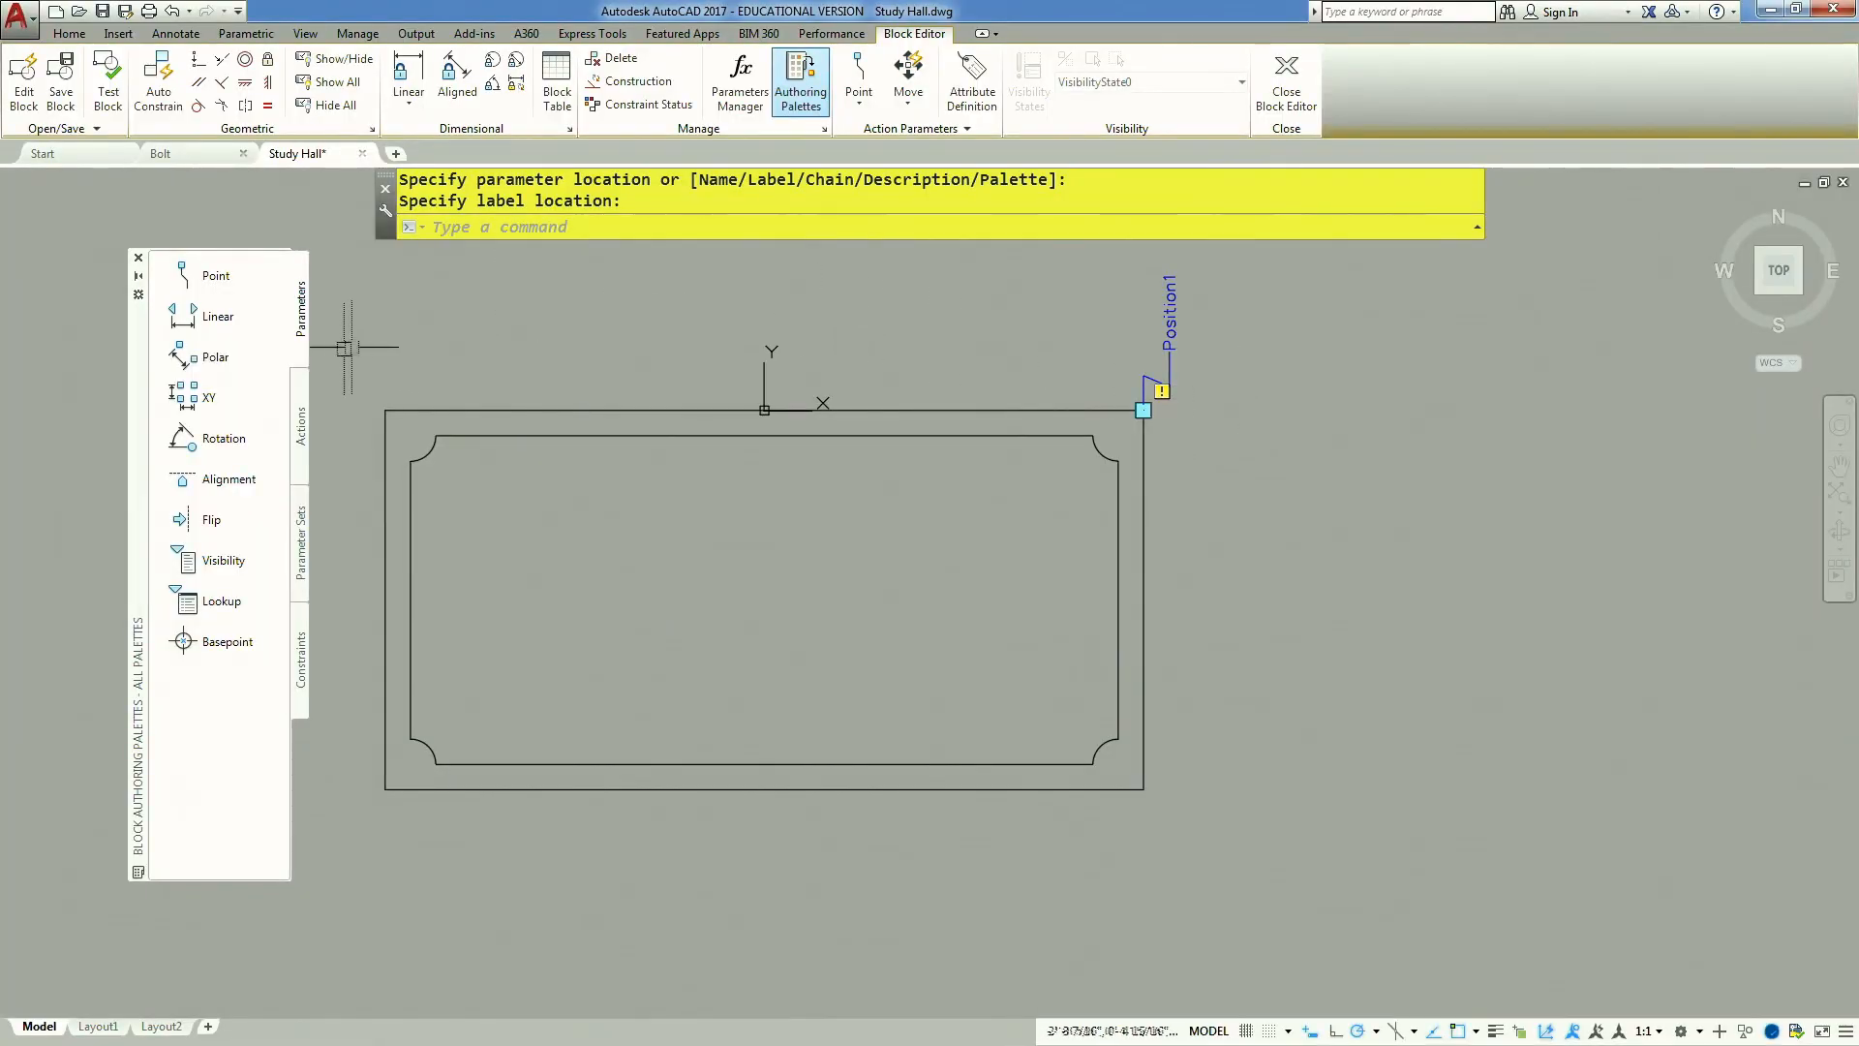
pyautogui.click(215, 277)
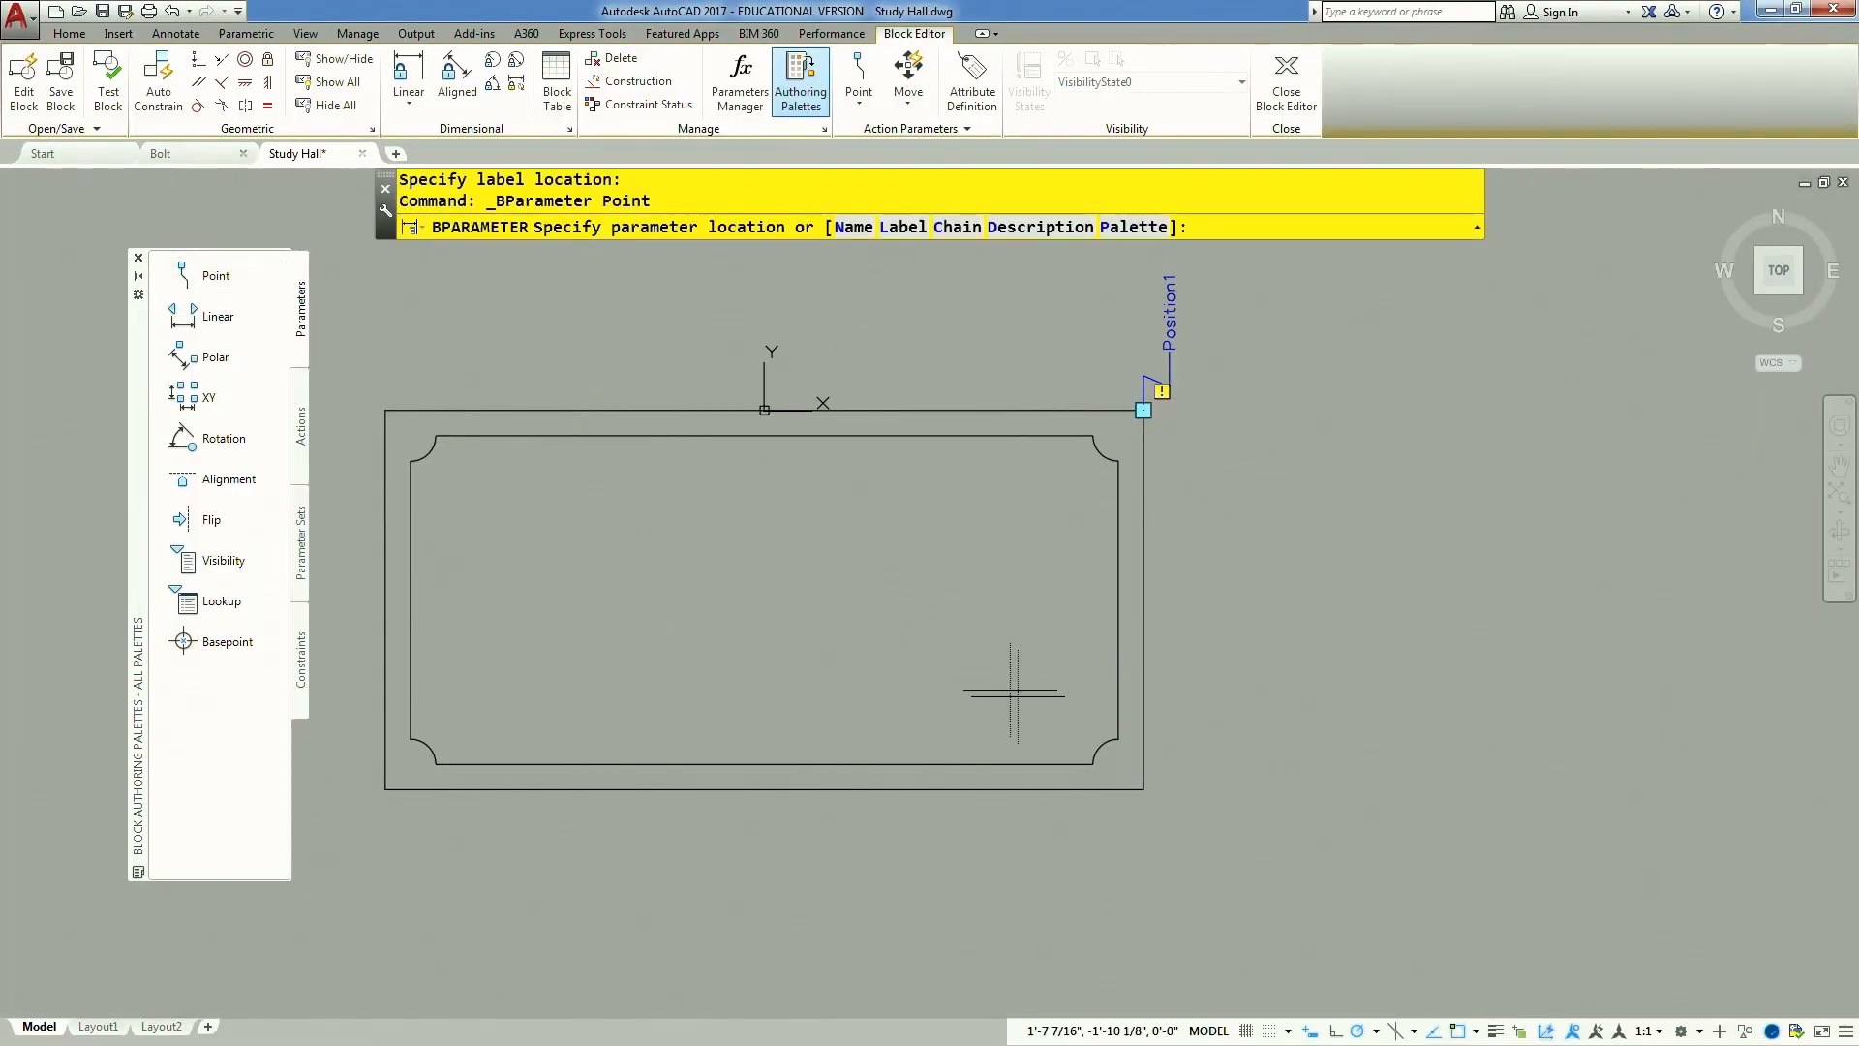
pyautogui.click(1144, 789)
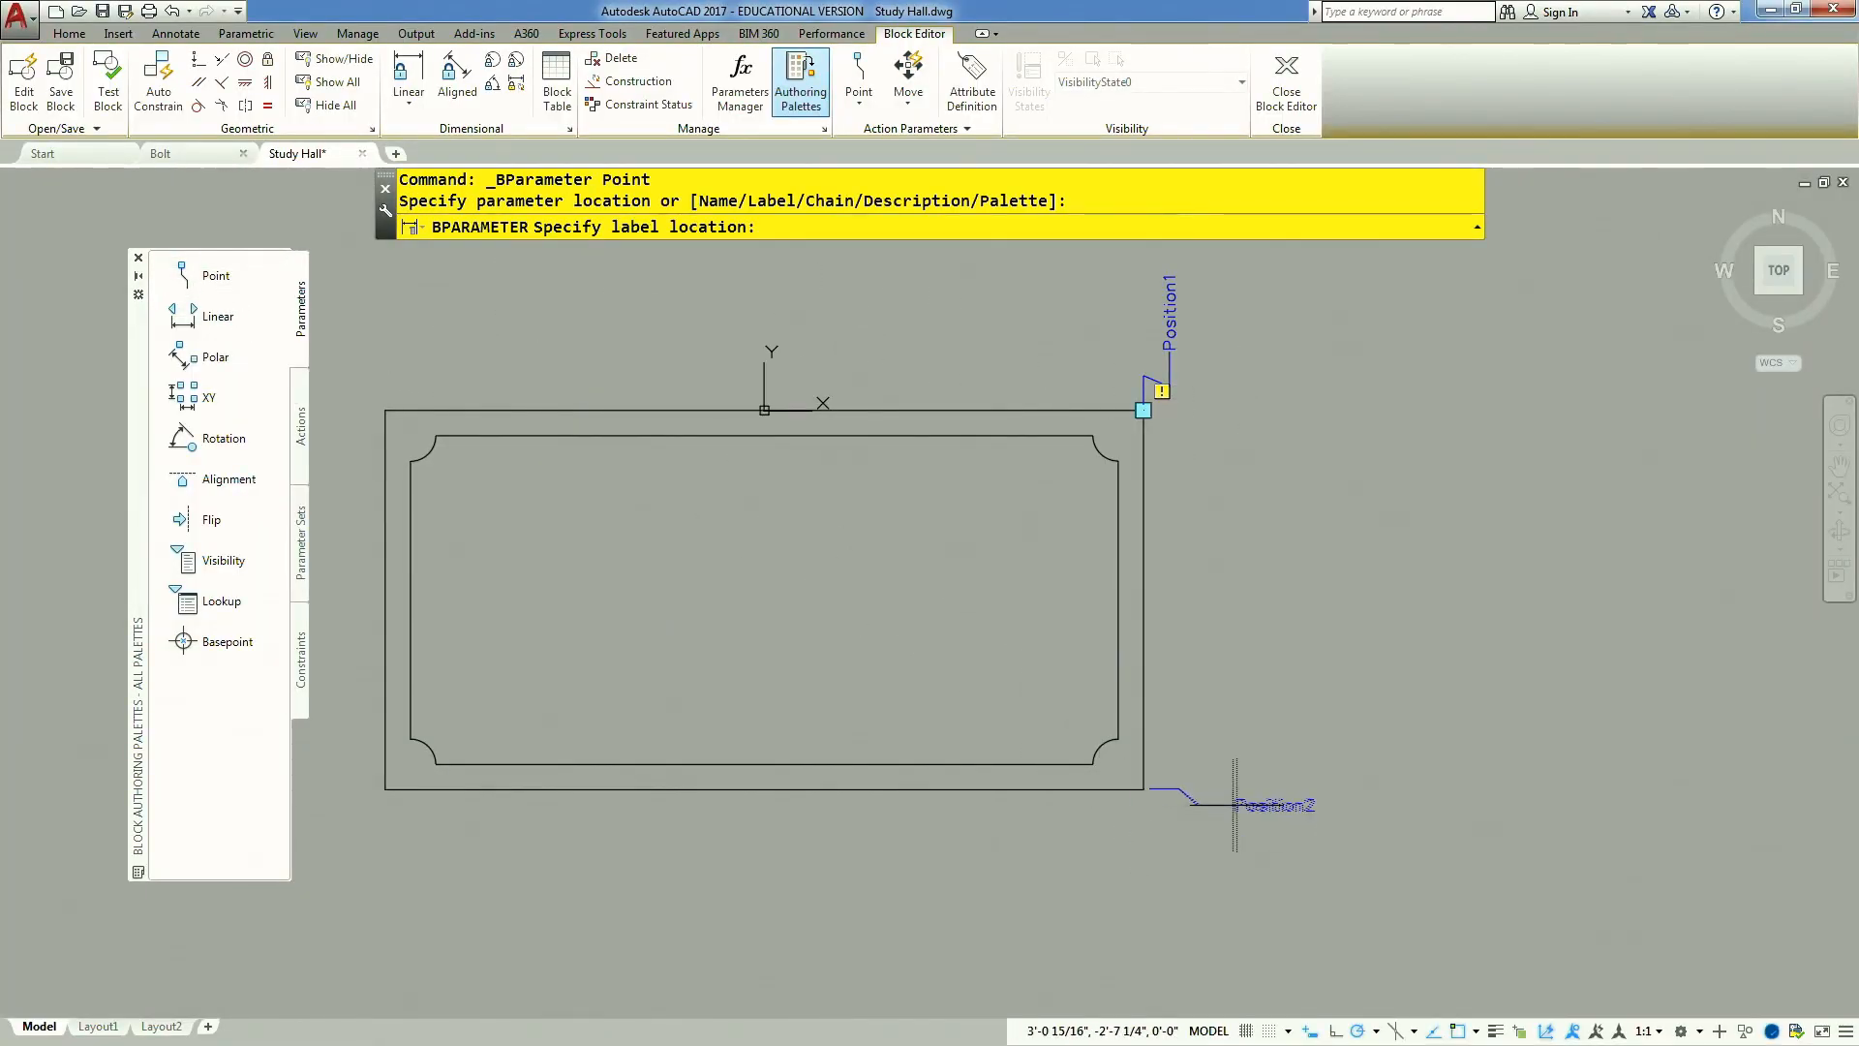
pyautogui.click(1237, 804)
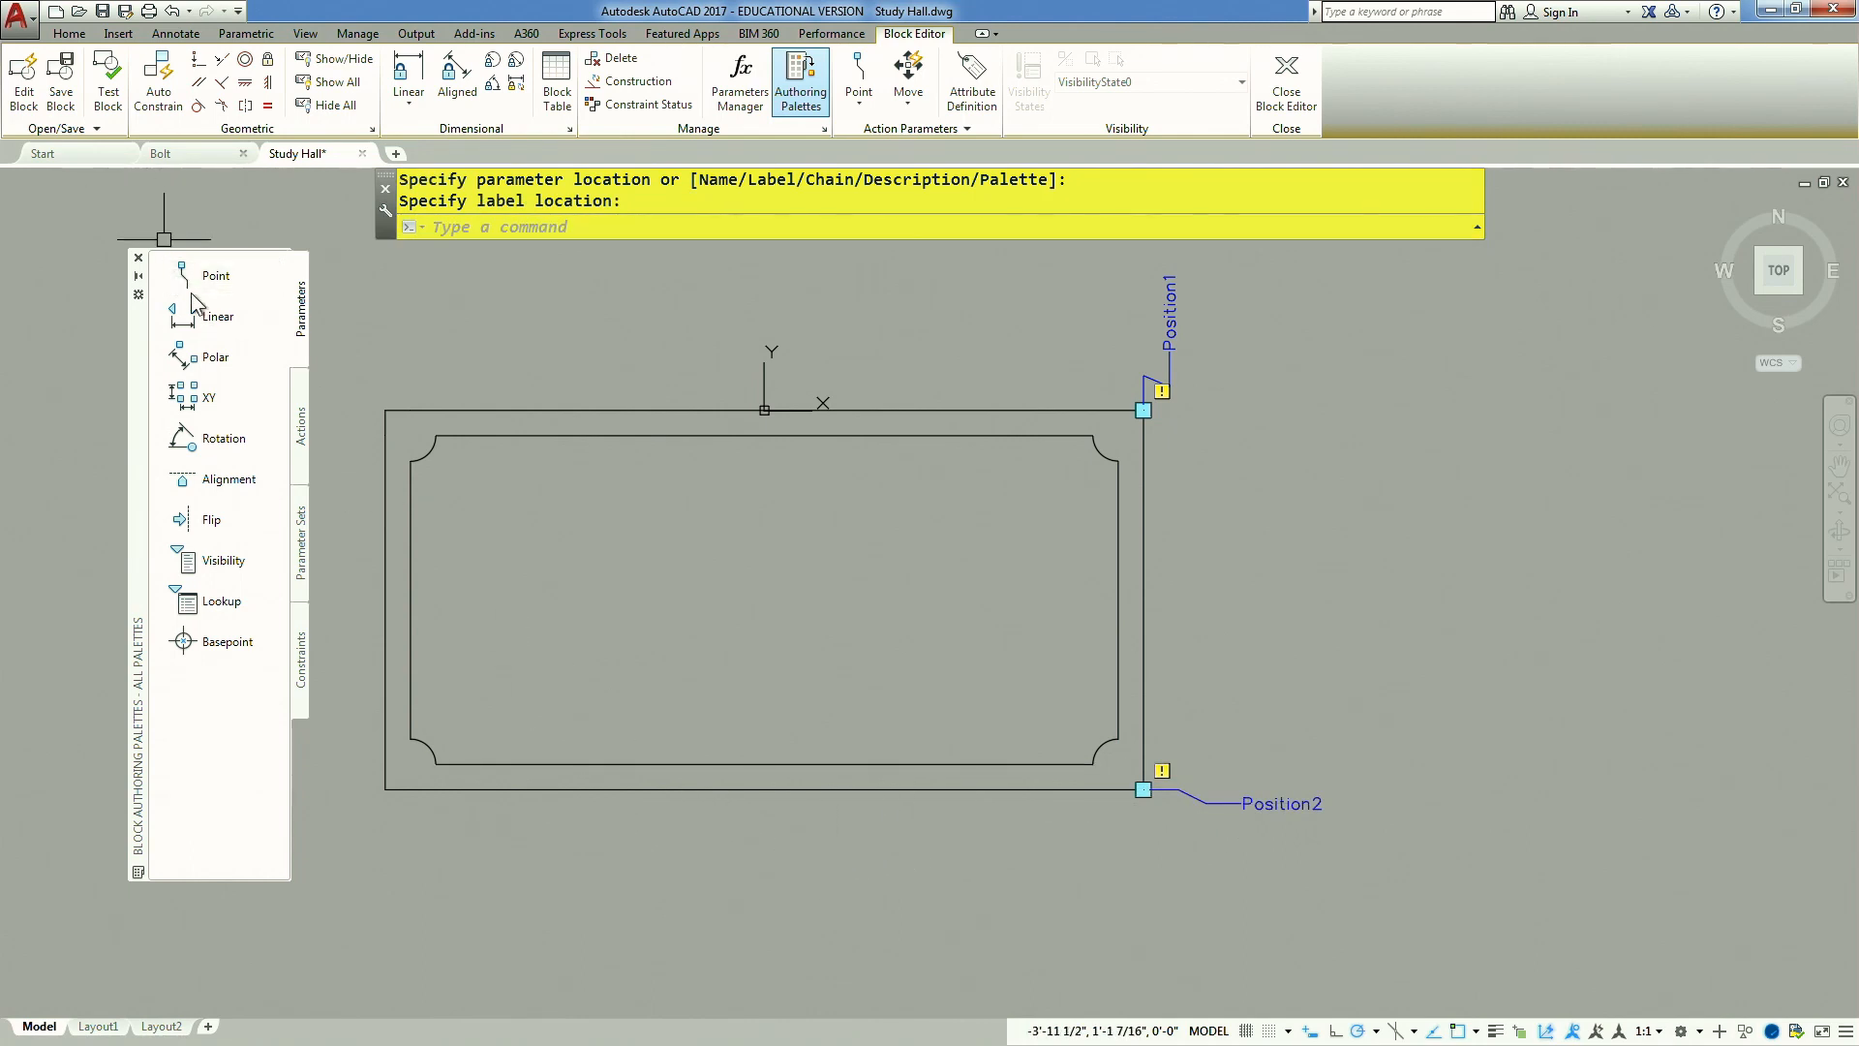
pyautogui.click(215, 276)
pyautogui.moveTo(577, 613); pyautogui.dragTo(667, 530, button='middle')
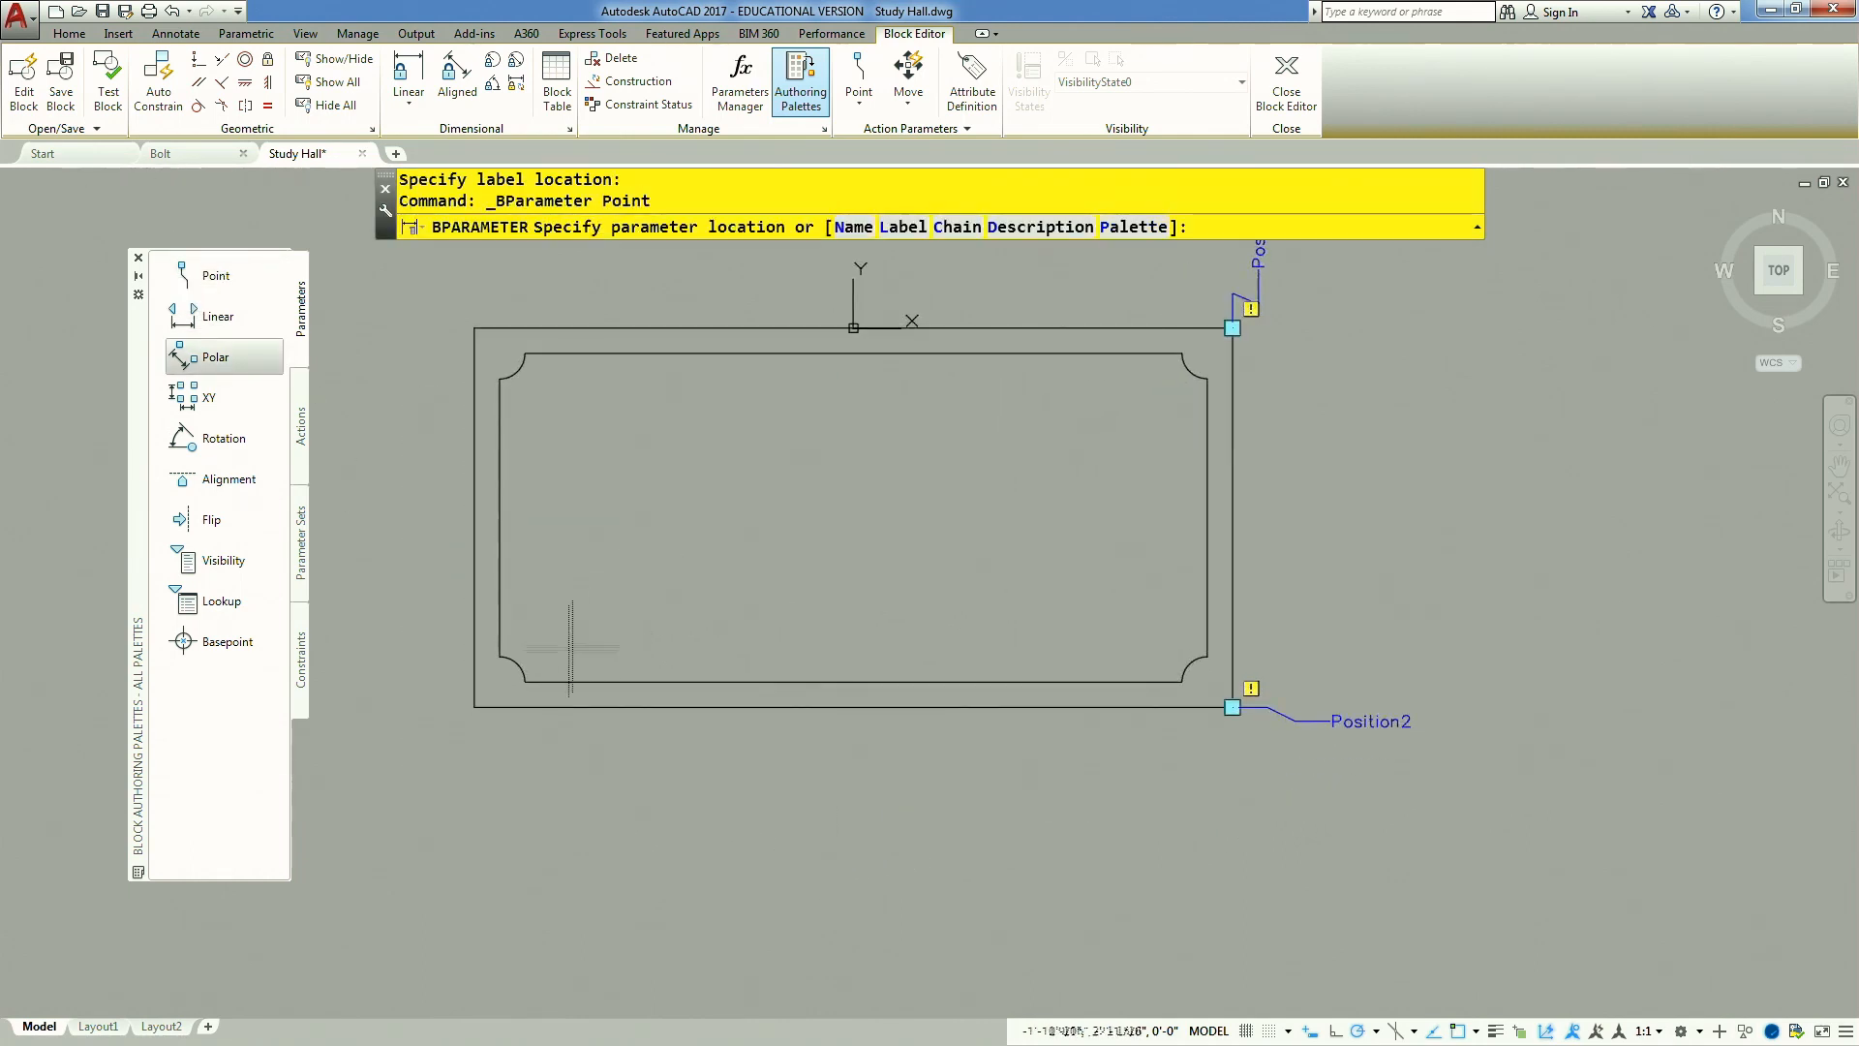
pyautogui.click(474, 707)
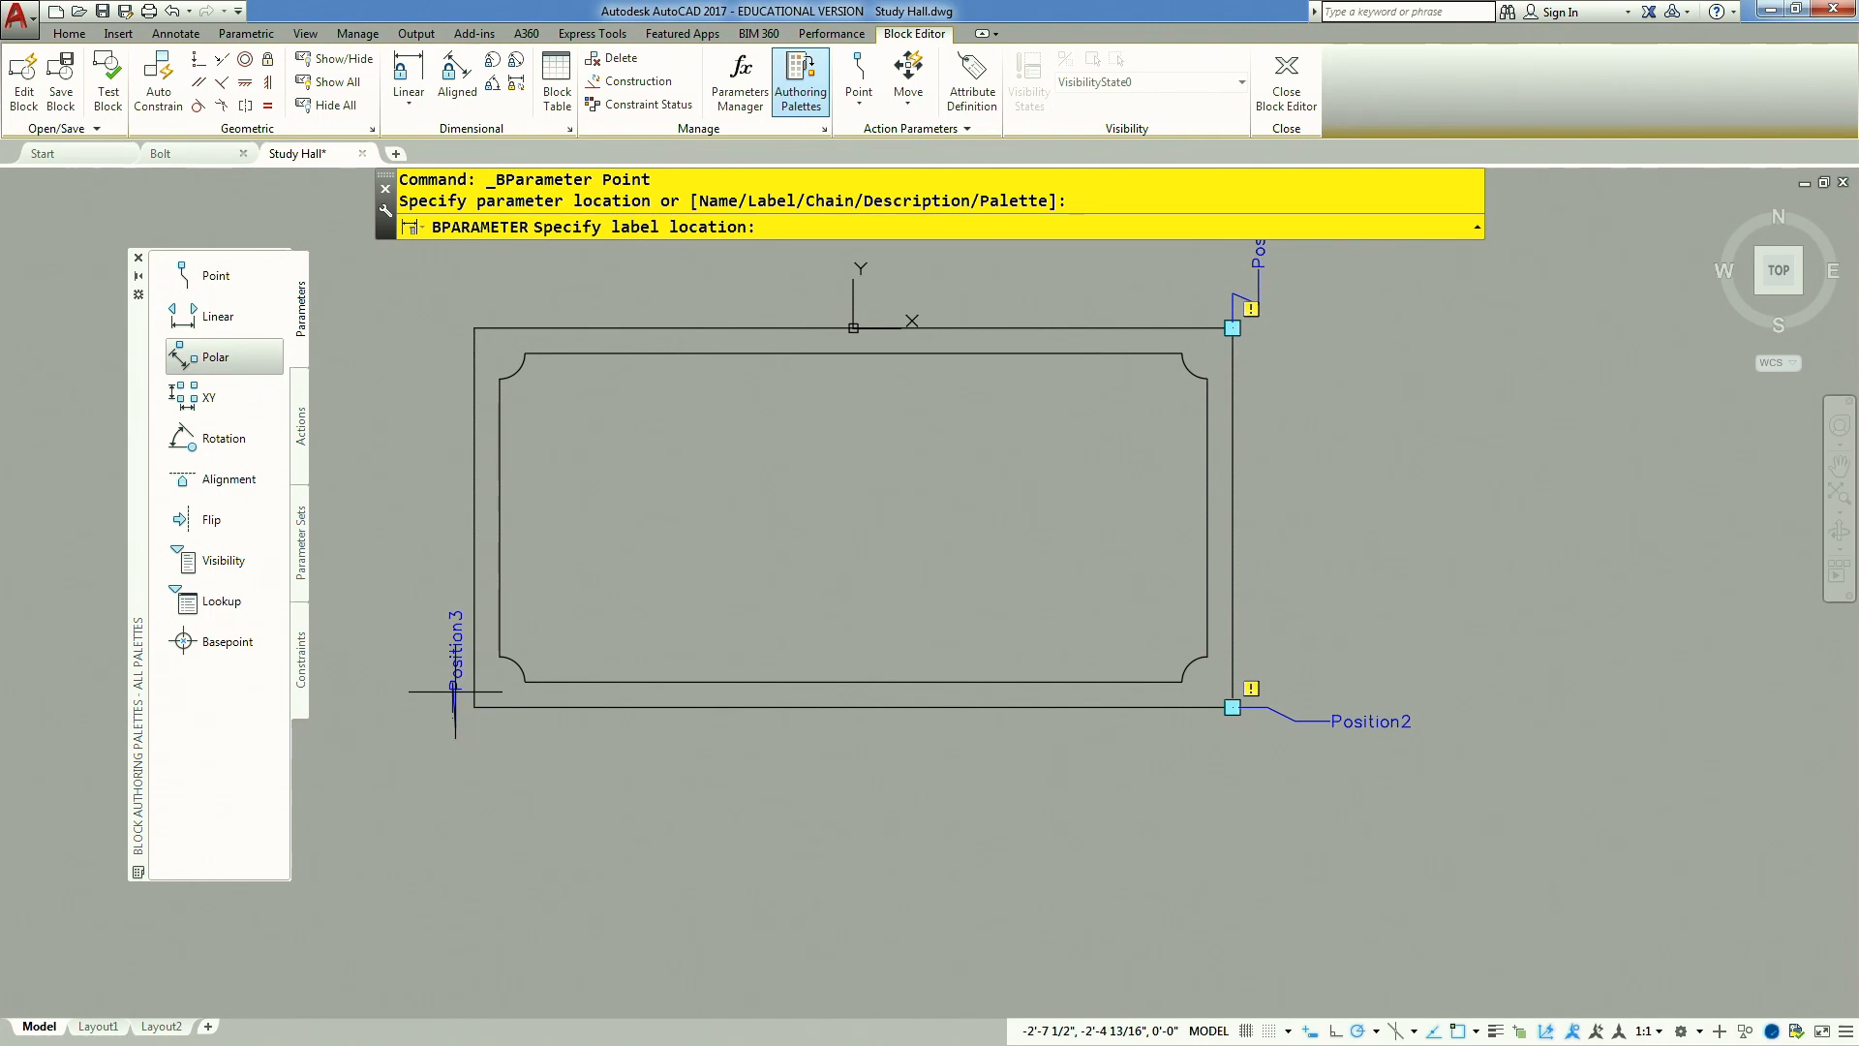
pyautogui.press('Escape')
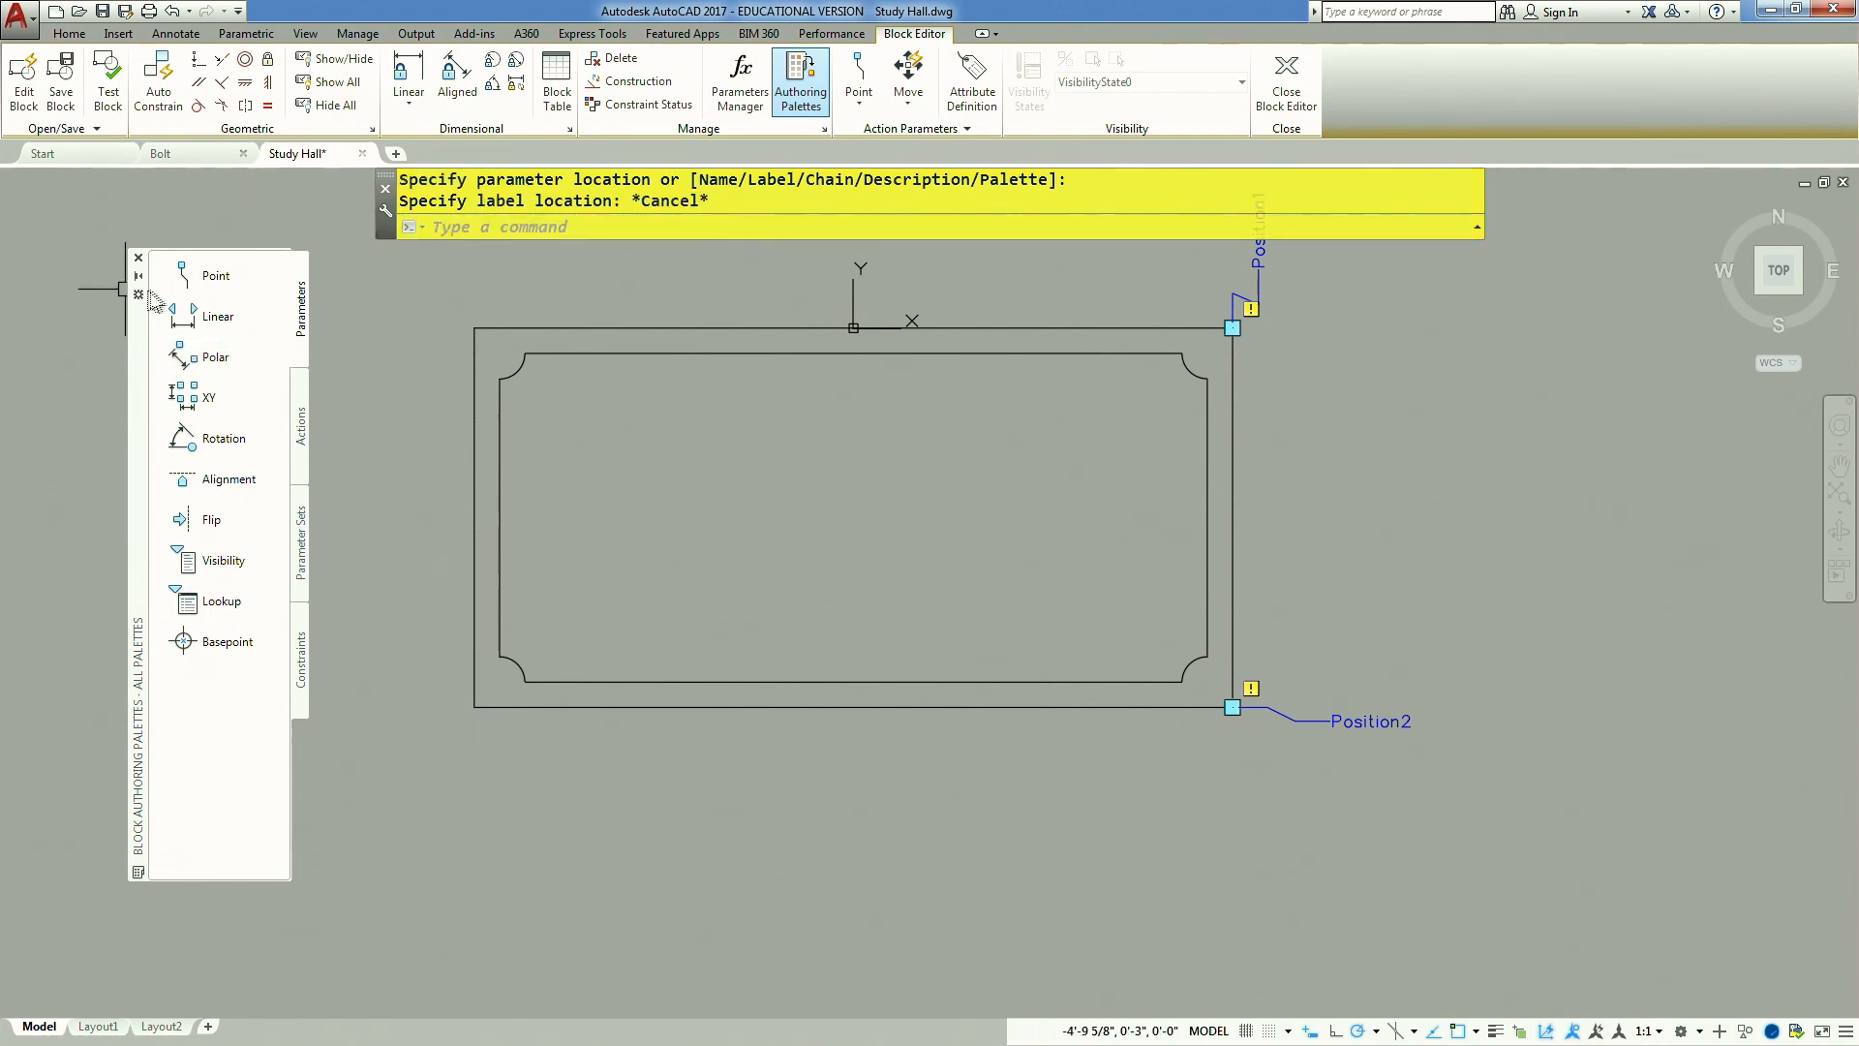
# Add point parameters at the desk's lower-left and upper-left outer corners, and close the Block Editor, saving the changes
pyautogui.click(215, 276)
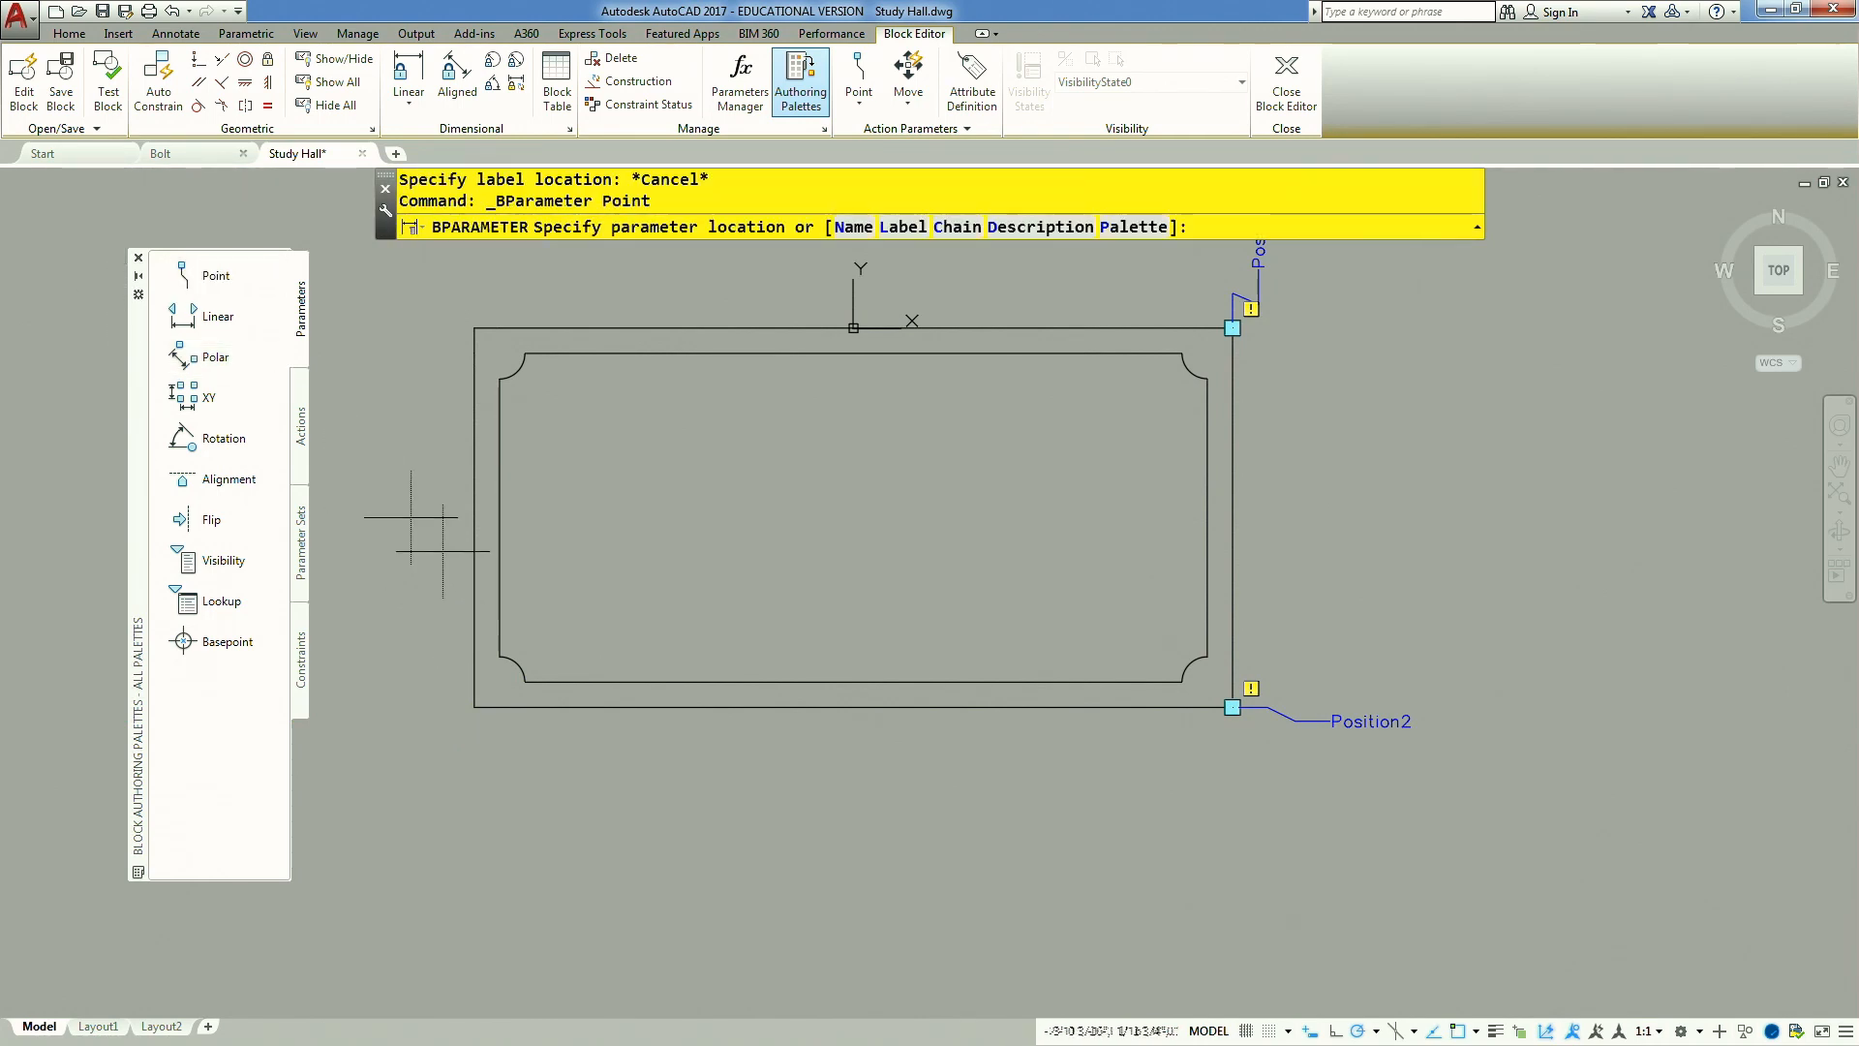
pyautogui.click(474, 706)
pyautogui.click(475, 818)
pyautogui.press('Return')
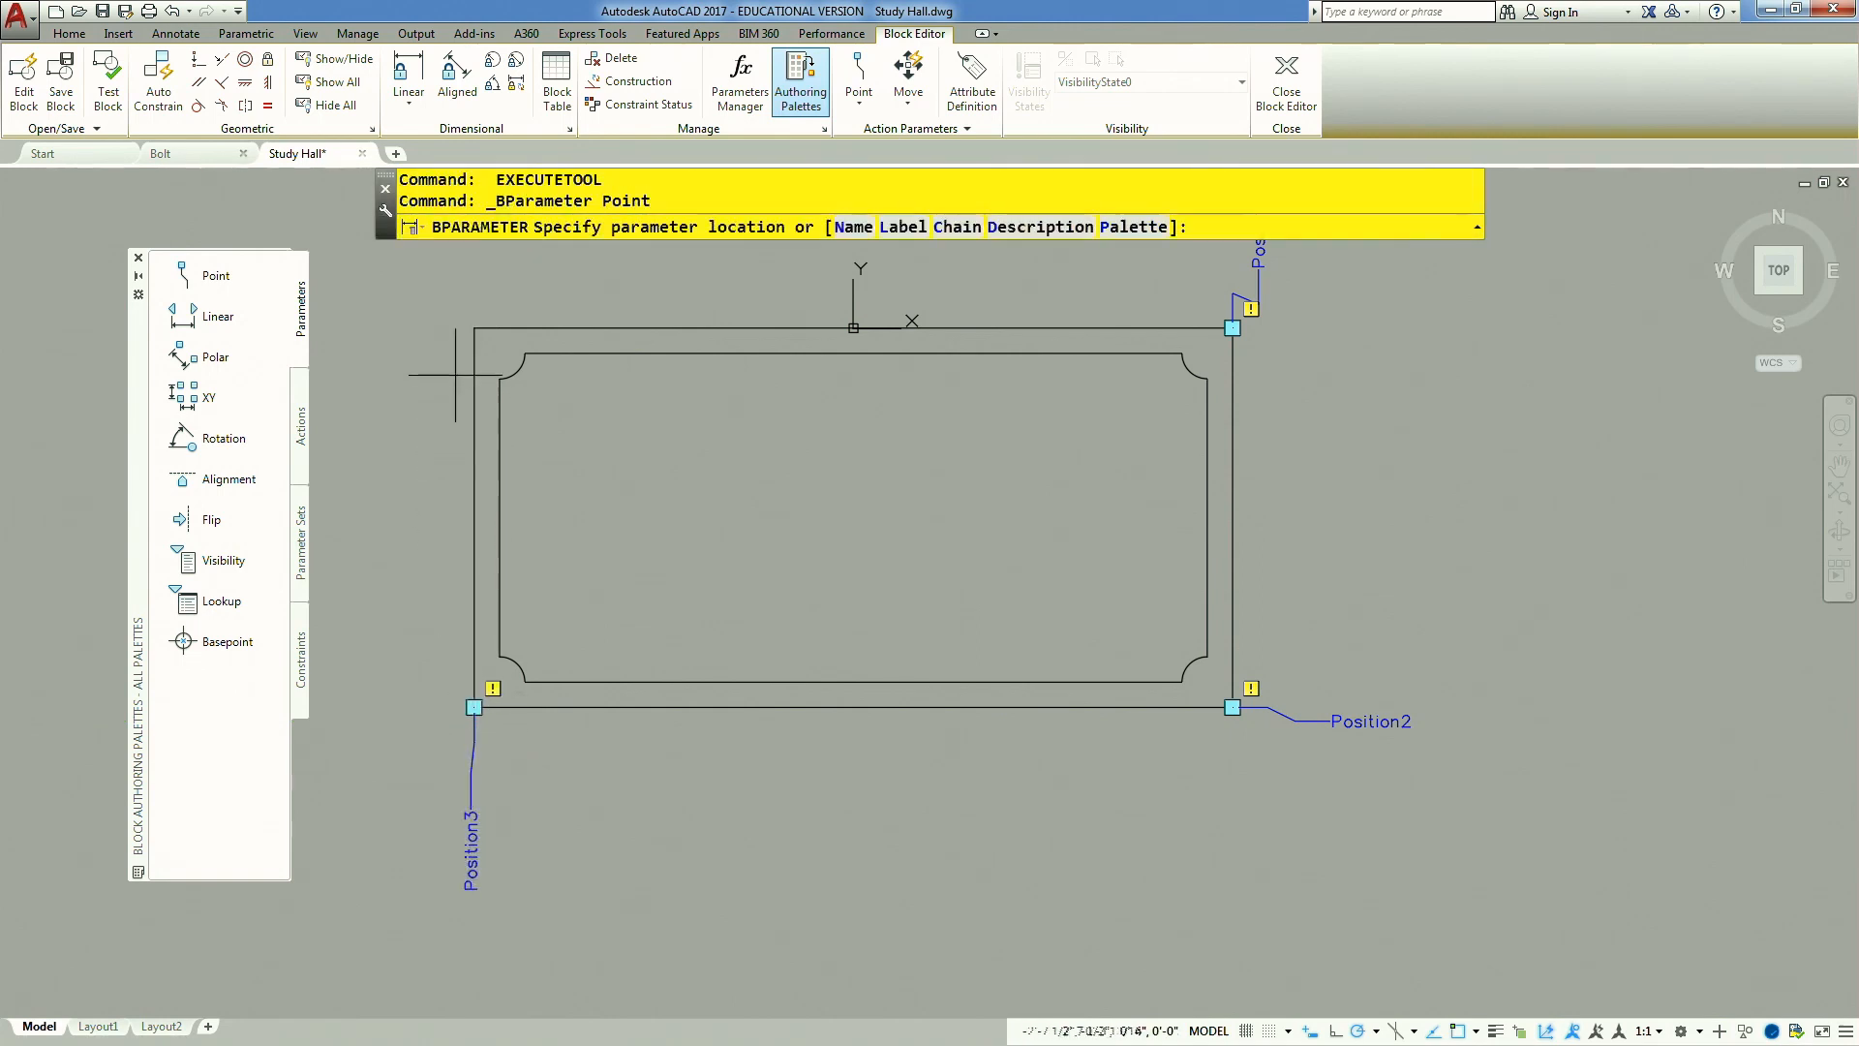
pyautogui.click(470, 328)
pyautogui.click(435, 280)
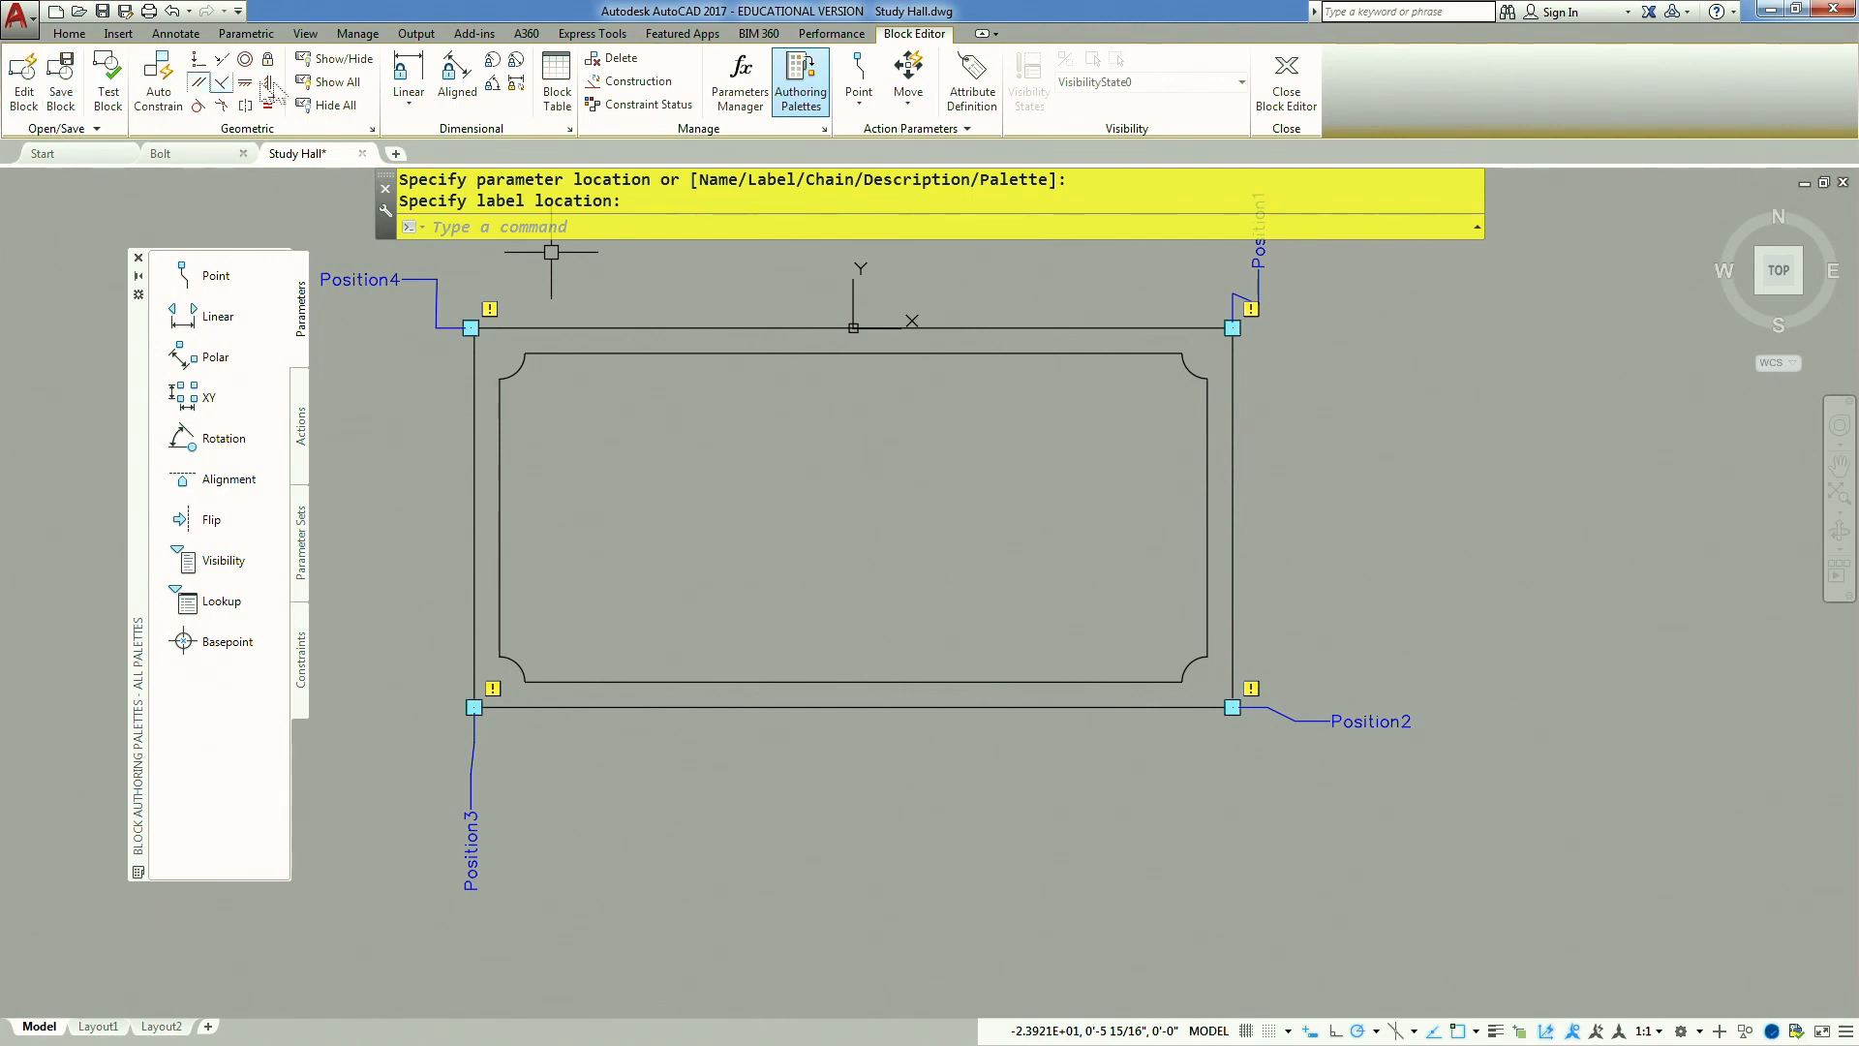
pyautogui.click(1298, 83)
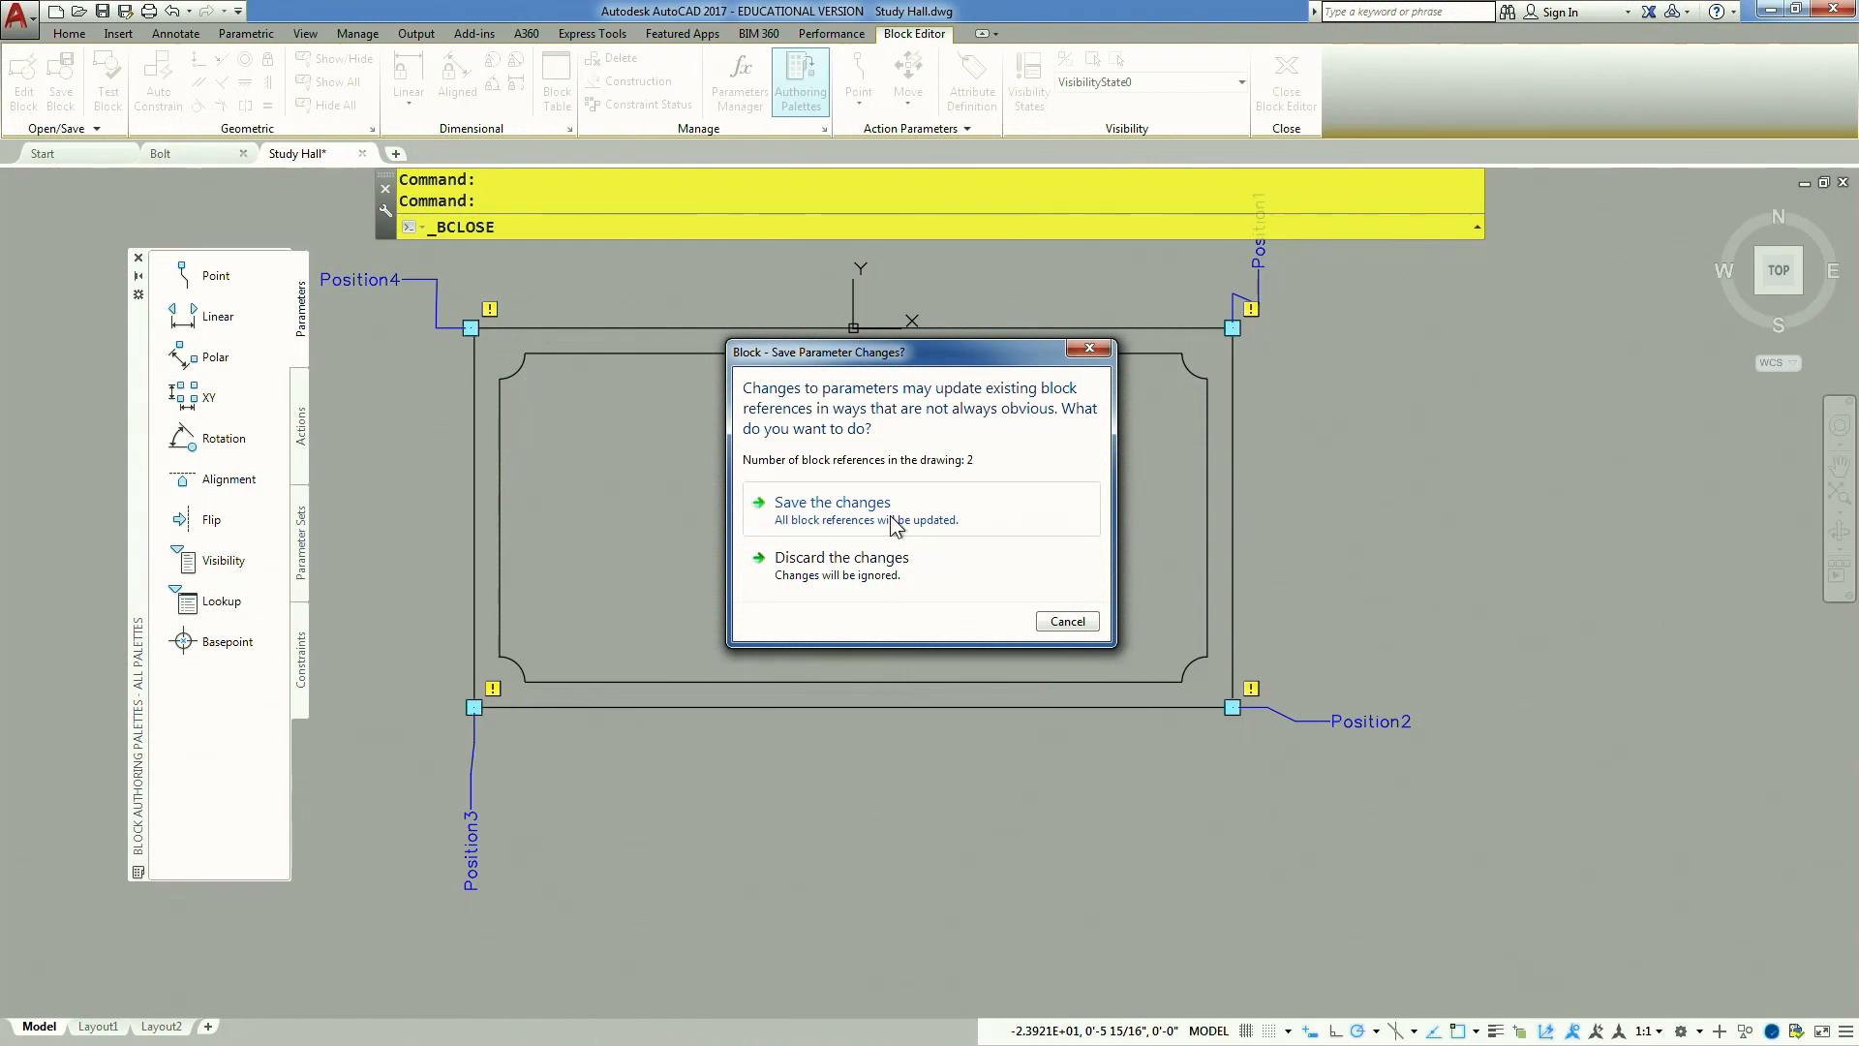
pyautogui.click(890, 515)
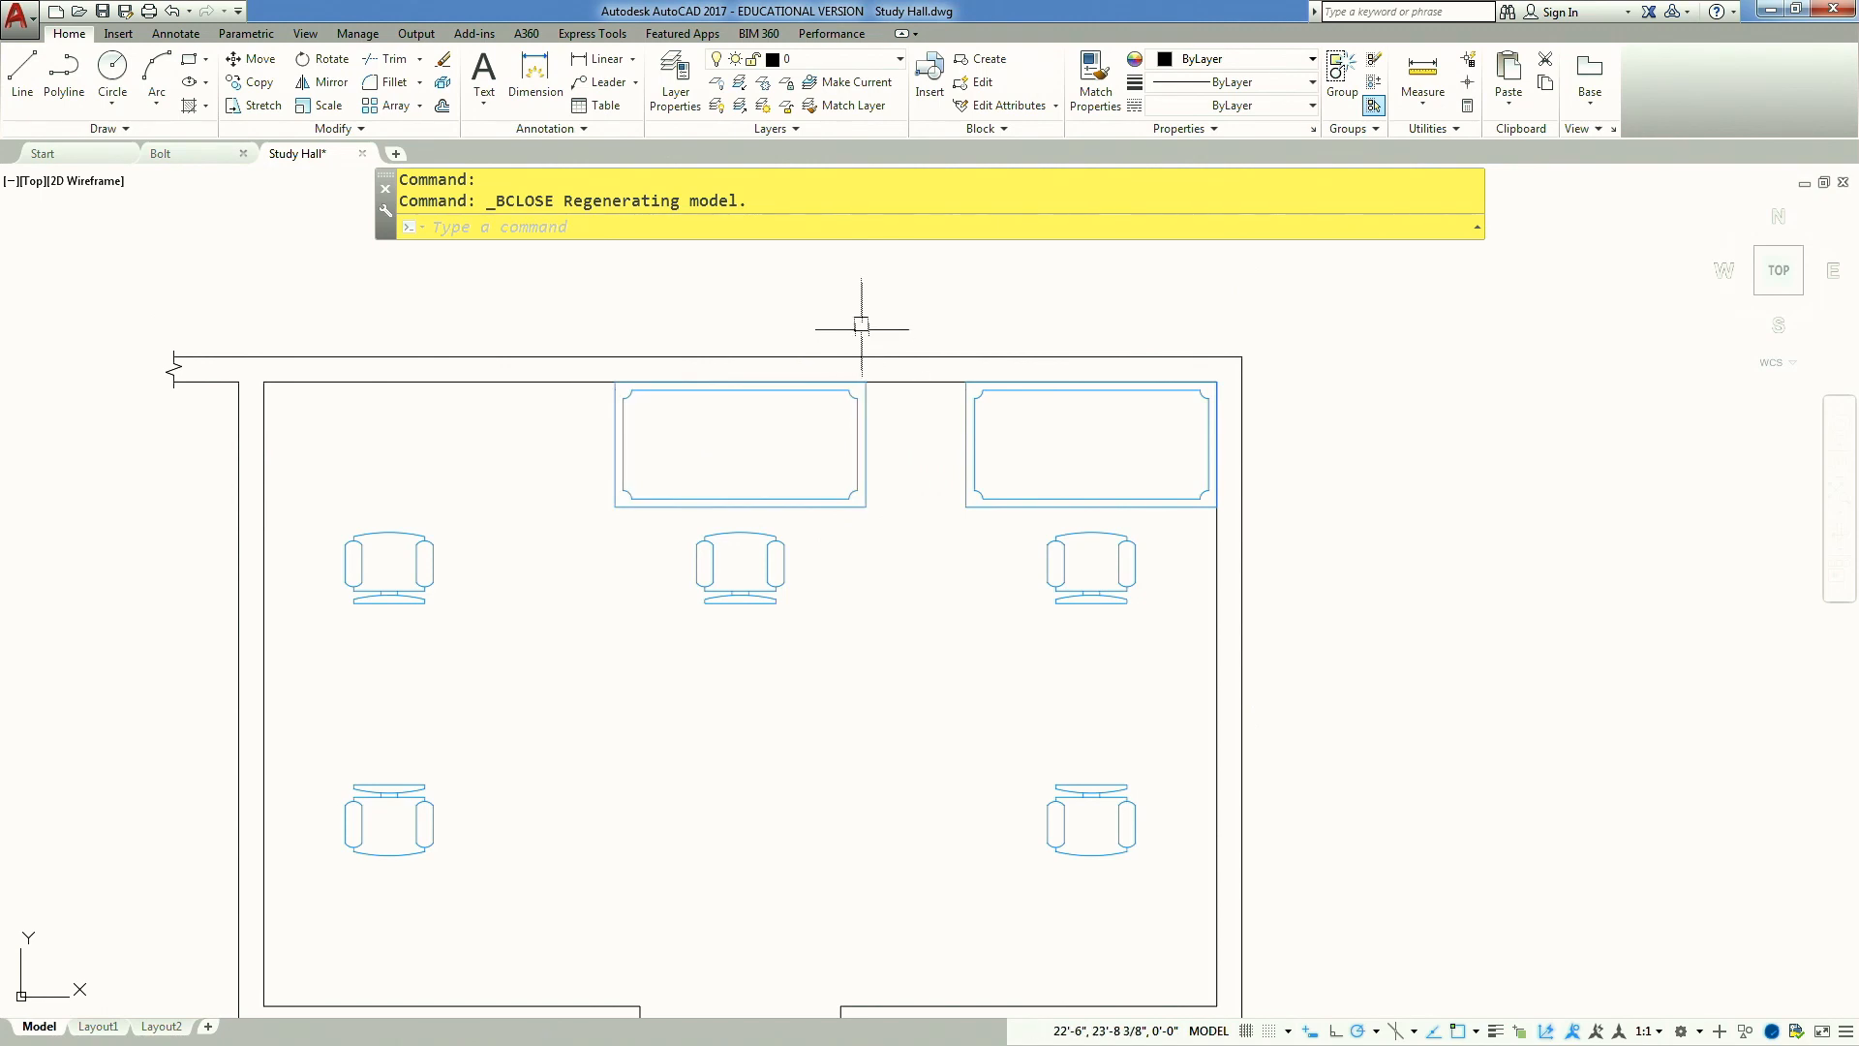
# Insert the Desk - 30 x 60 in. block at the room's upper-left inside corner, cycling its insertion points to the desk's upper-left corner
pyautogui.write('i')
pyautogui.press('Return')
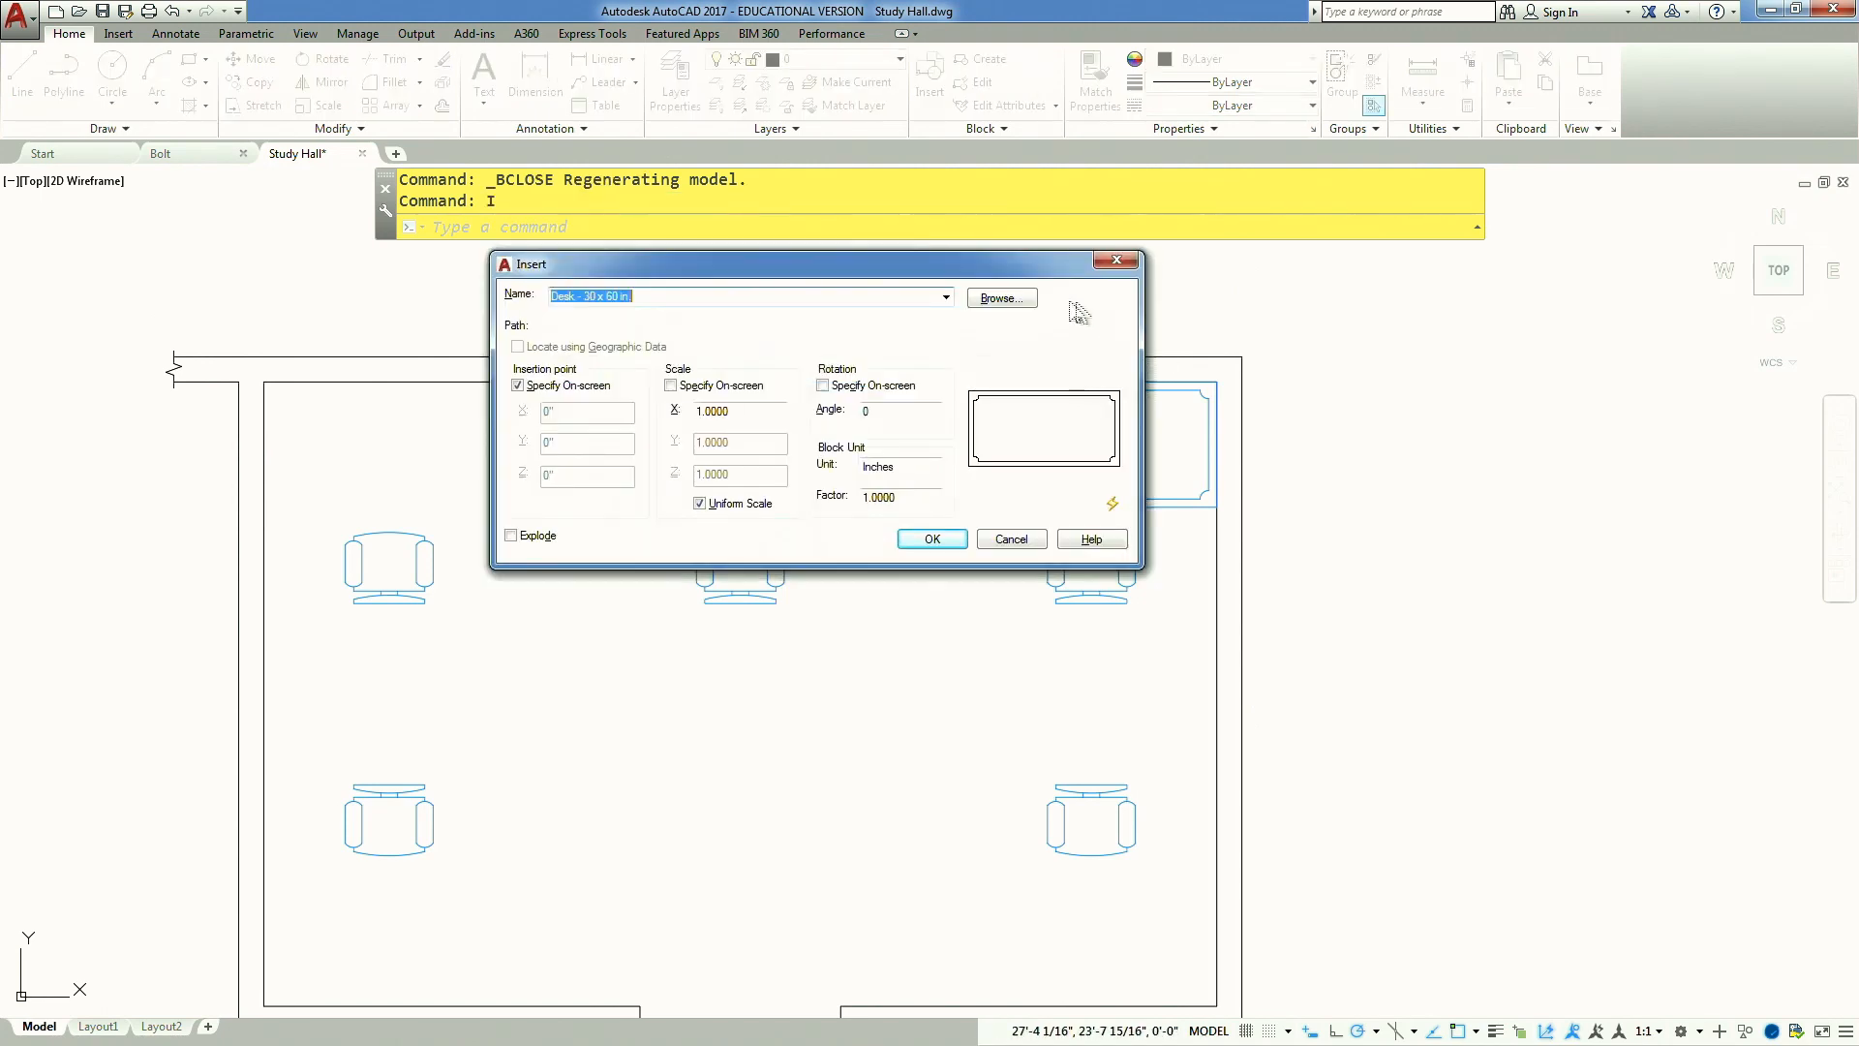
pyautogui.click(932, 539)
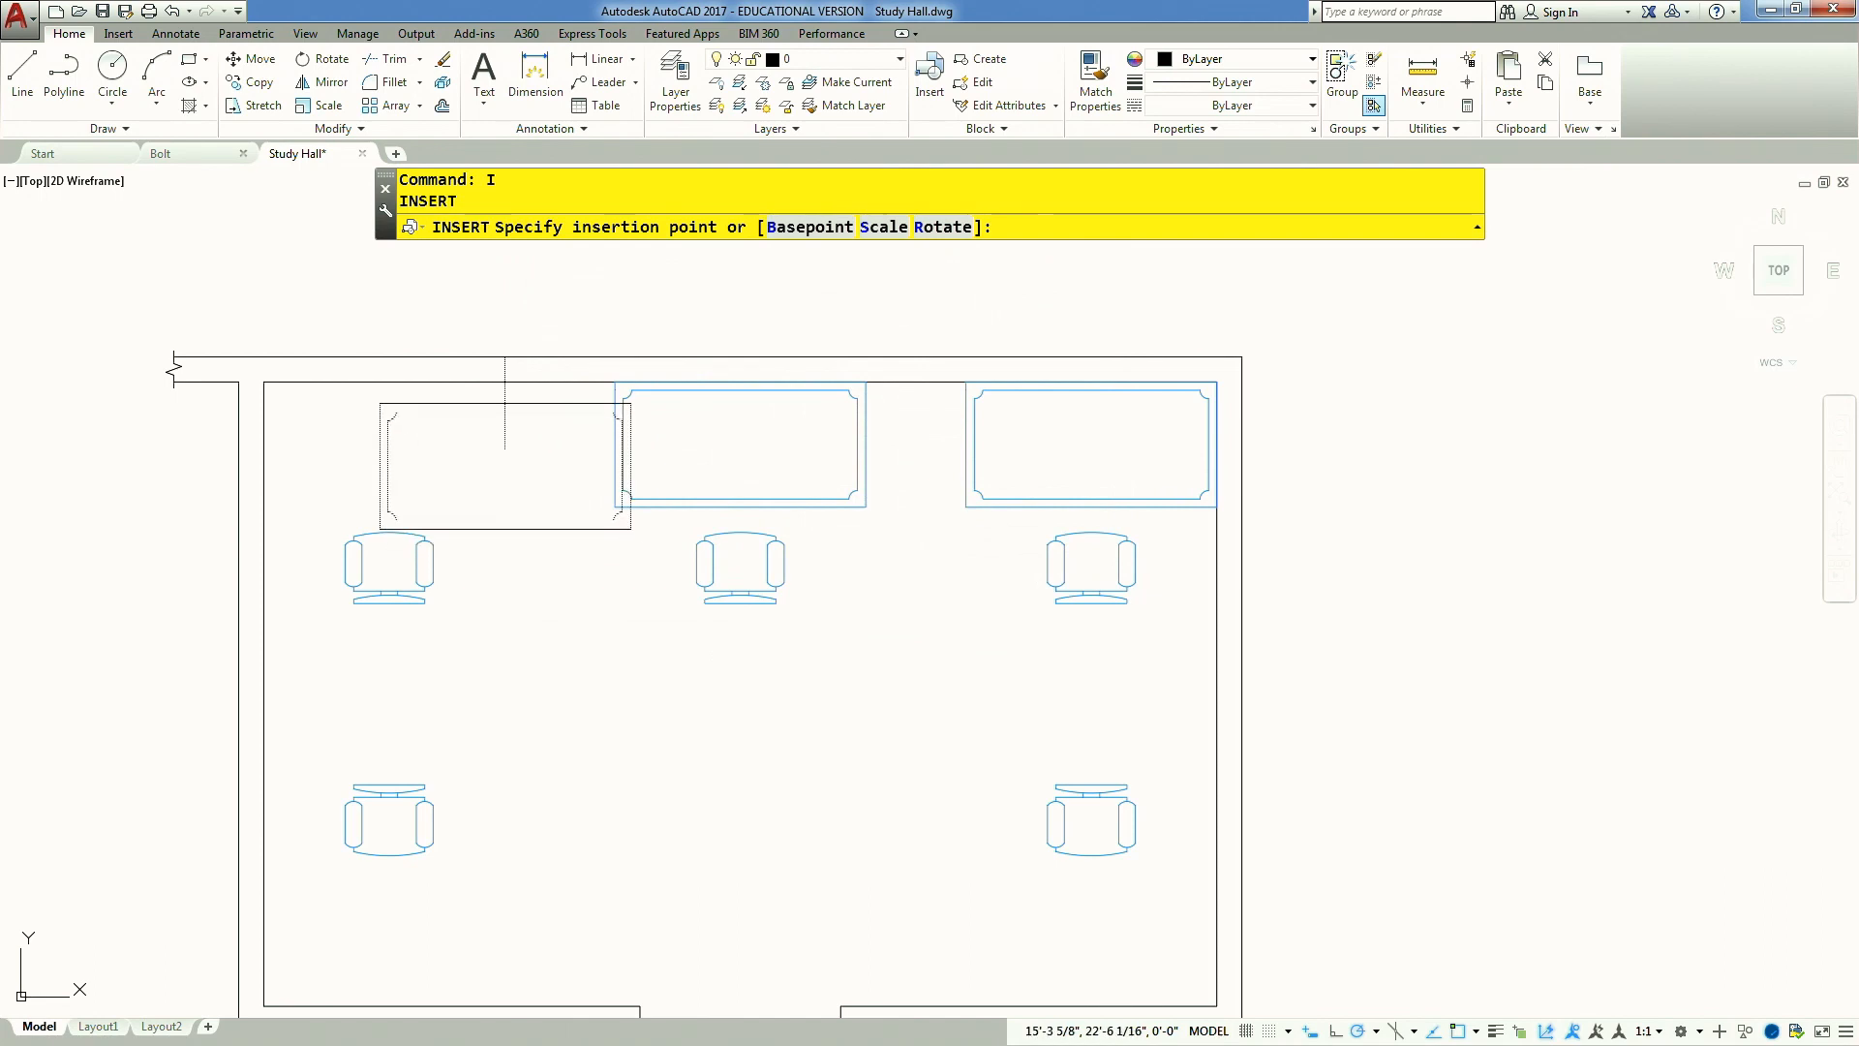
pyautogui.press('ctrl')
pyautogui.press('ctrl')
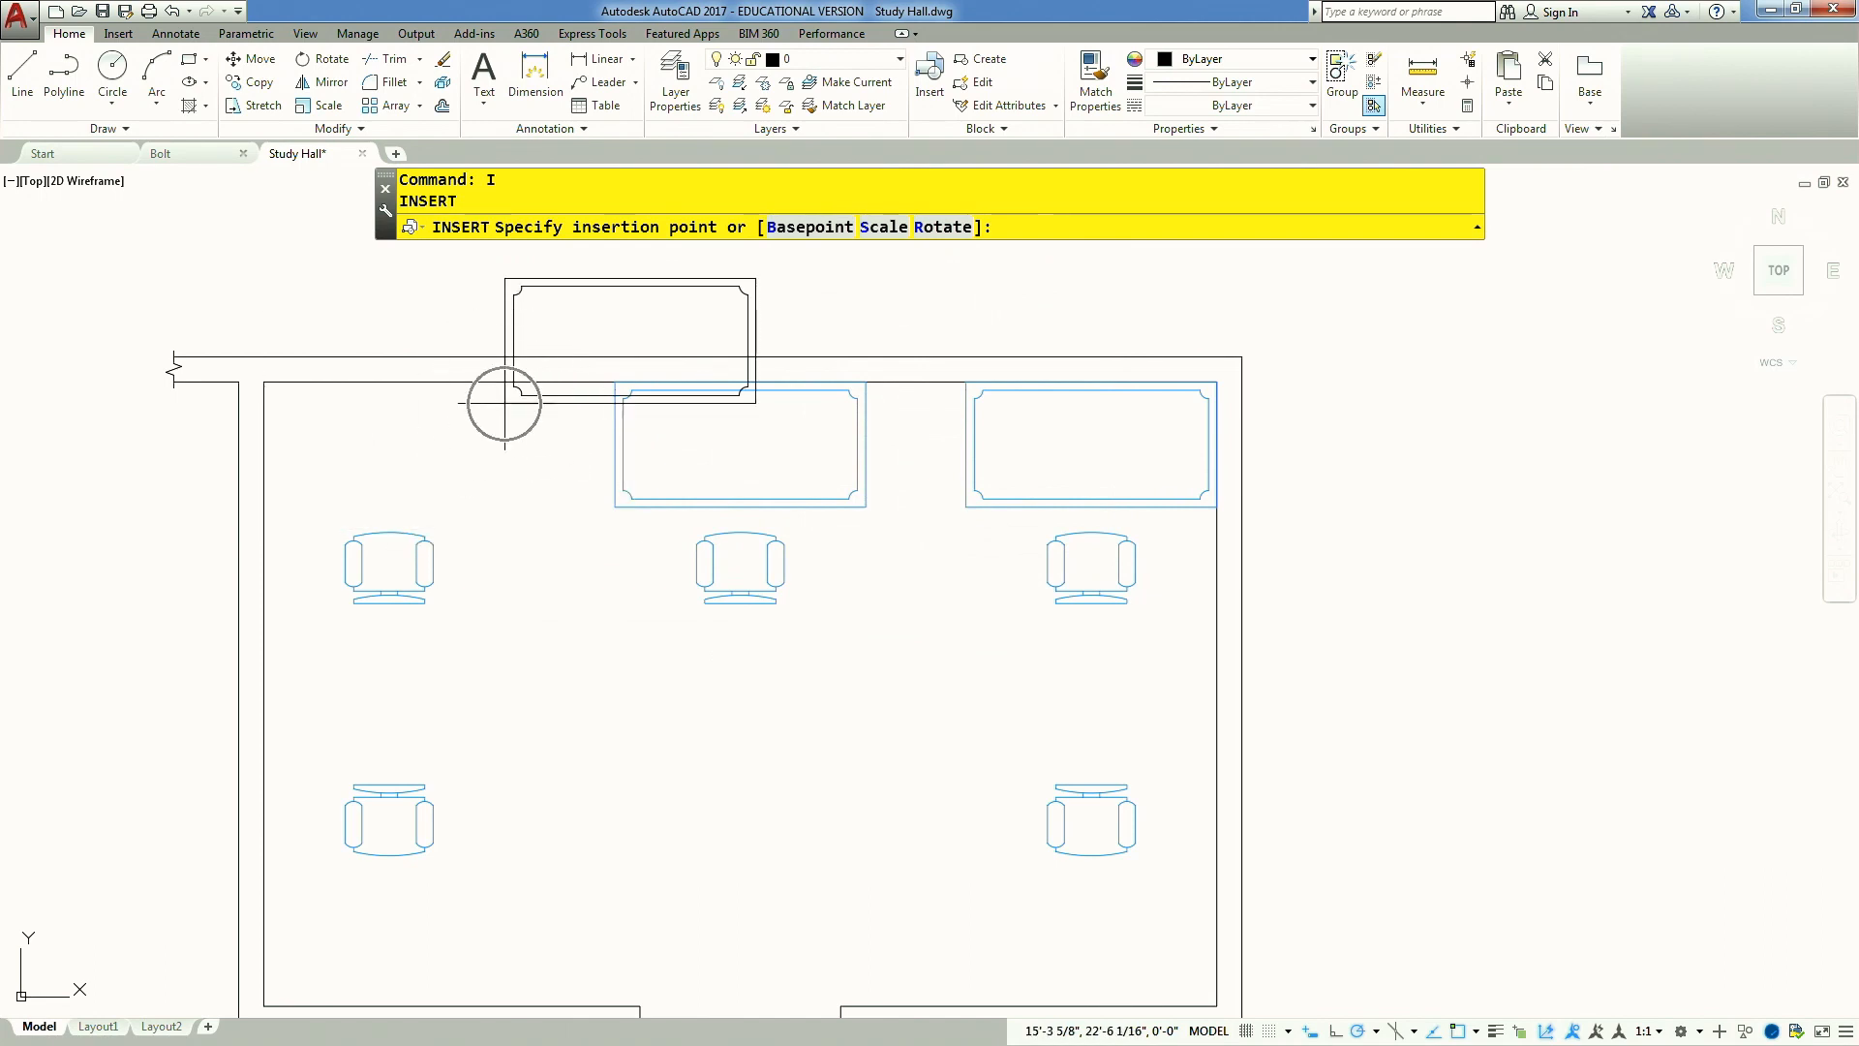
pyautogui.press('ctrl')
pyautogui.press('ctrl')
pyautogui.press('ctrl')
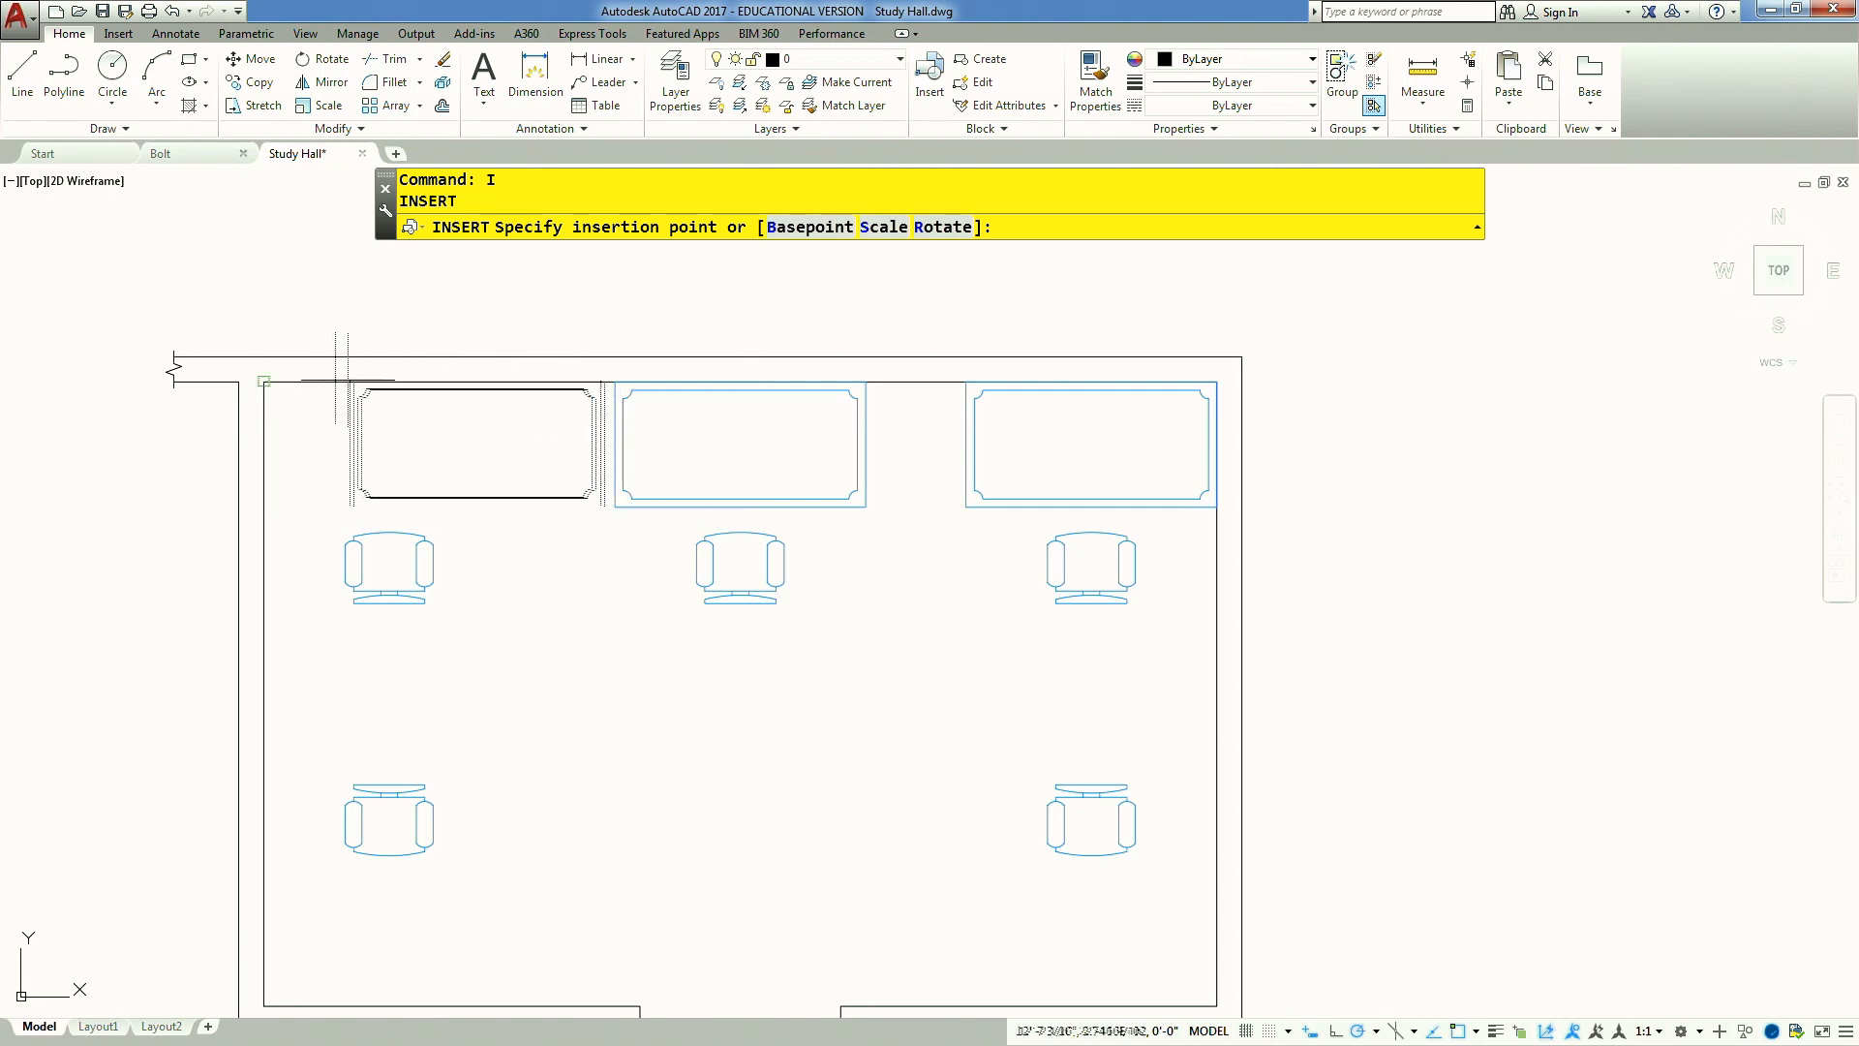
pyautogui.click(265, 383)
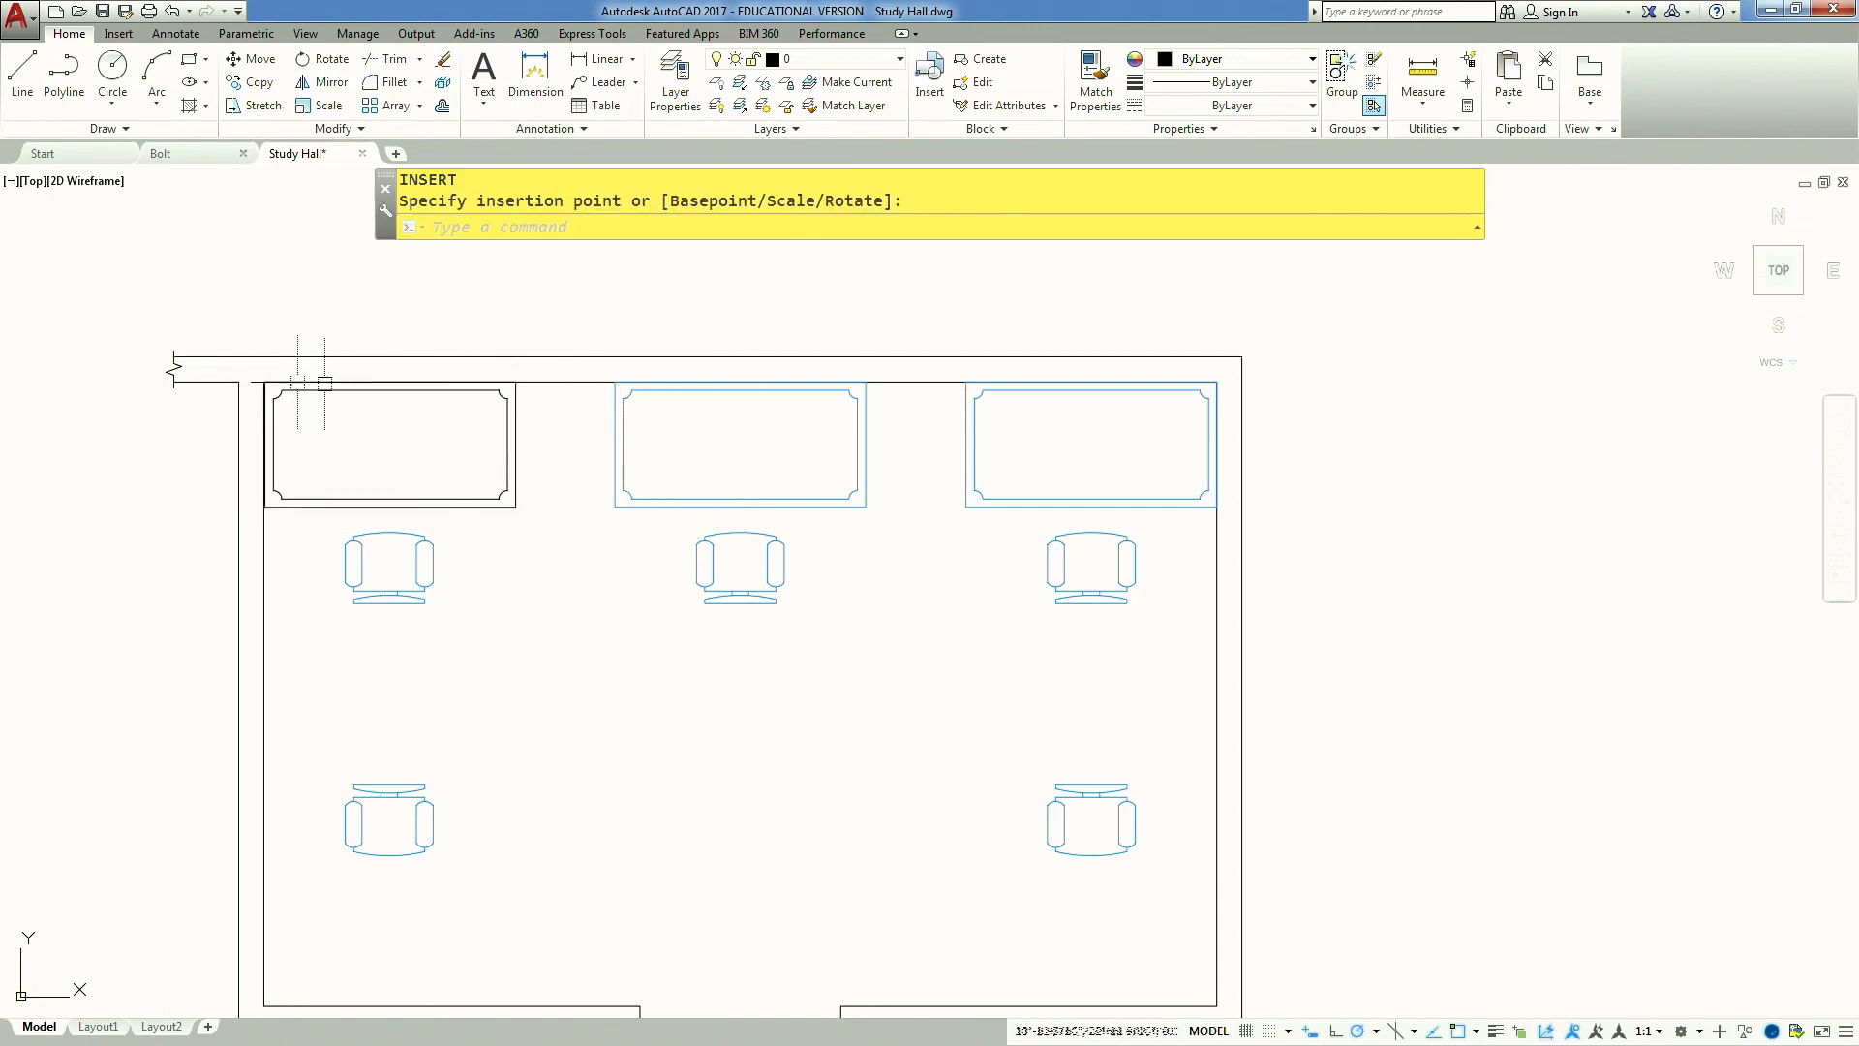
# Insert another Desk - 30 x 60 in. block with its lower-left corner at the room's lower-left inside corner, and select the desk
pyautogui.press('Return')
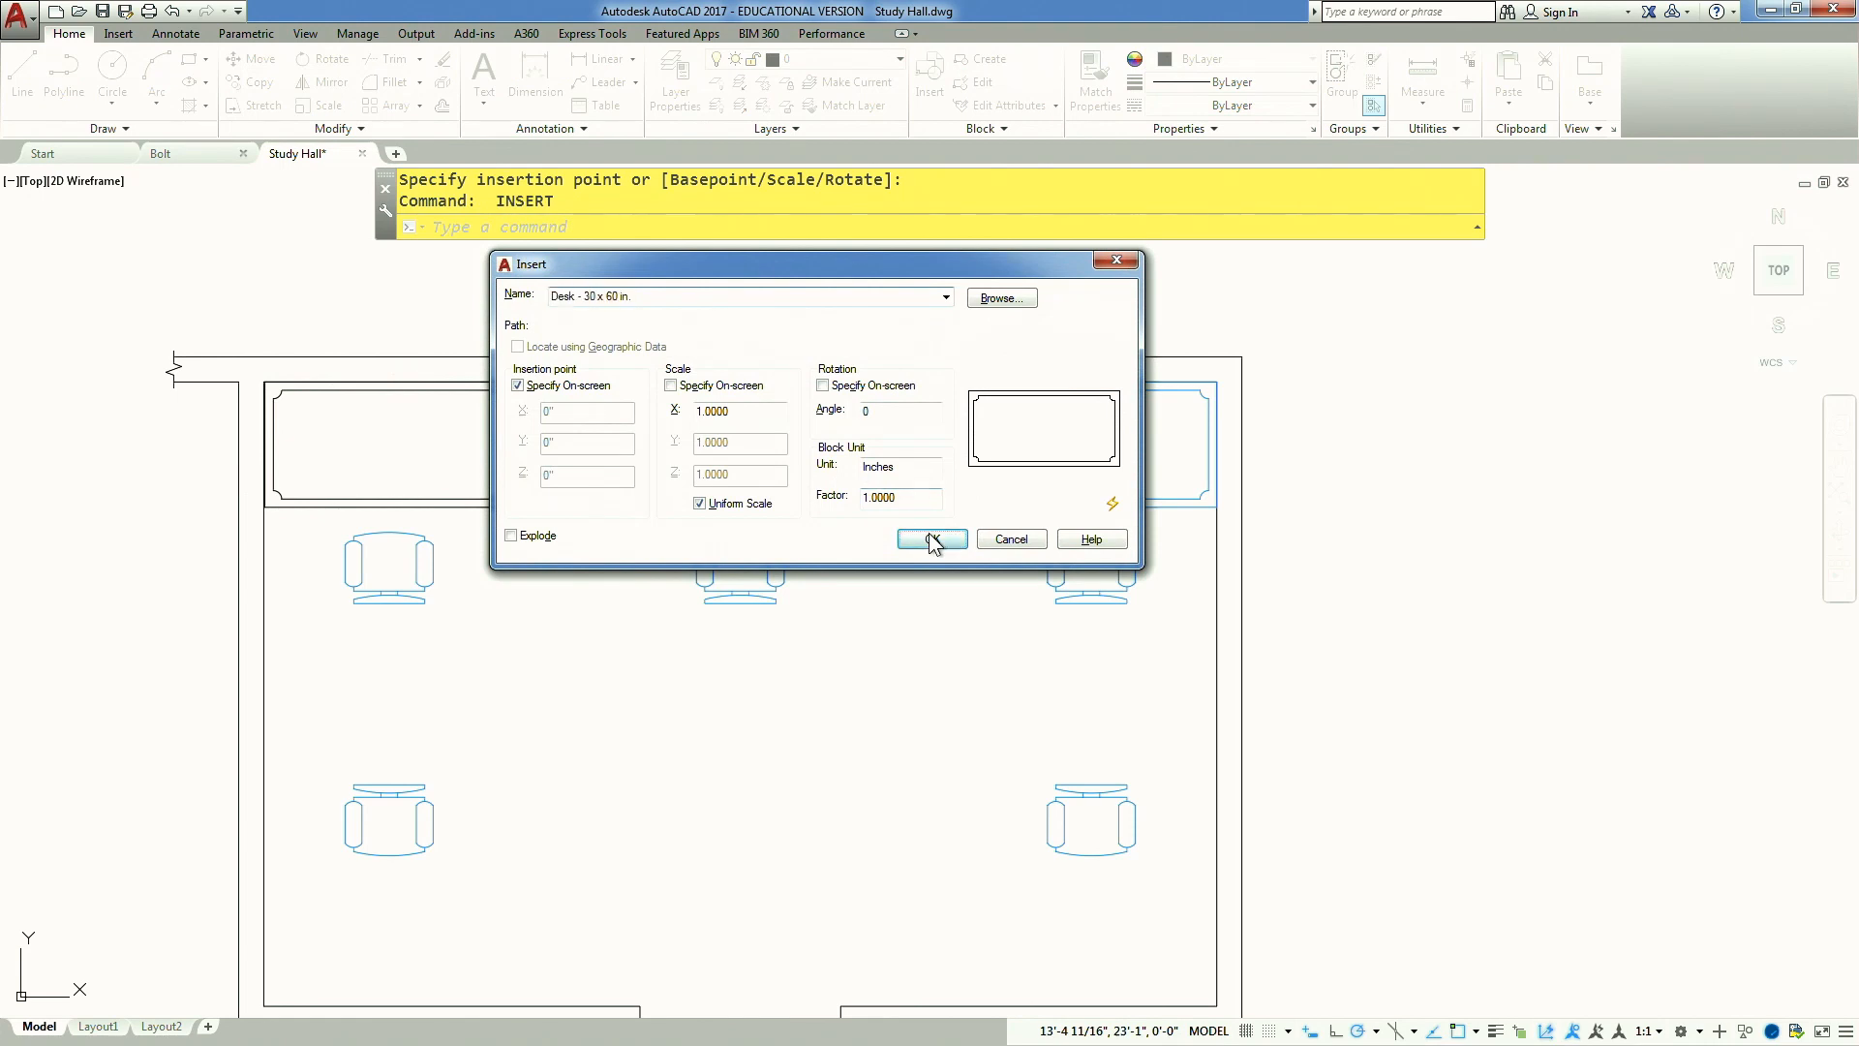
pyautogui.click(932, 540)
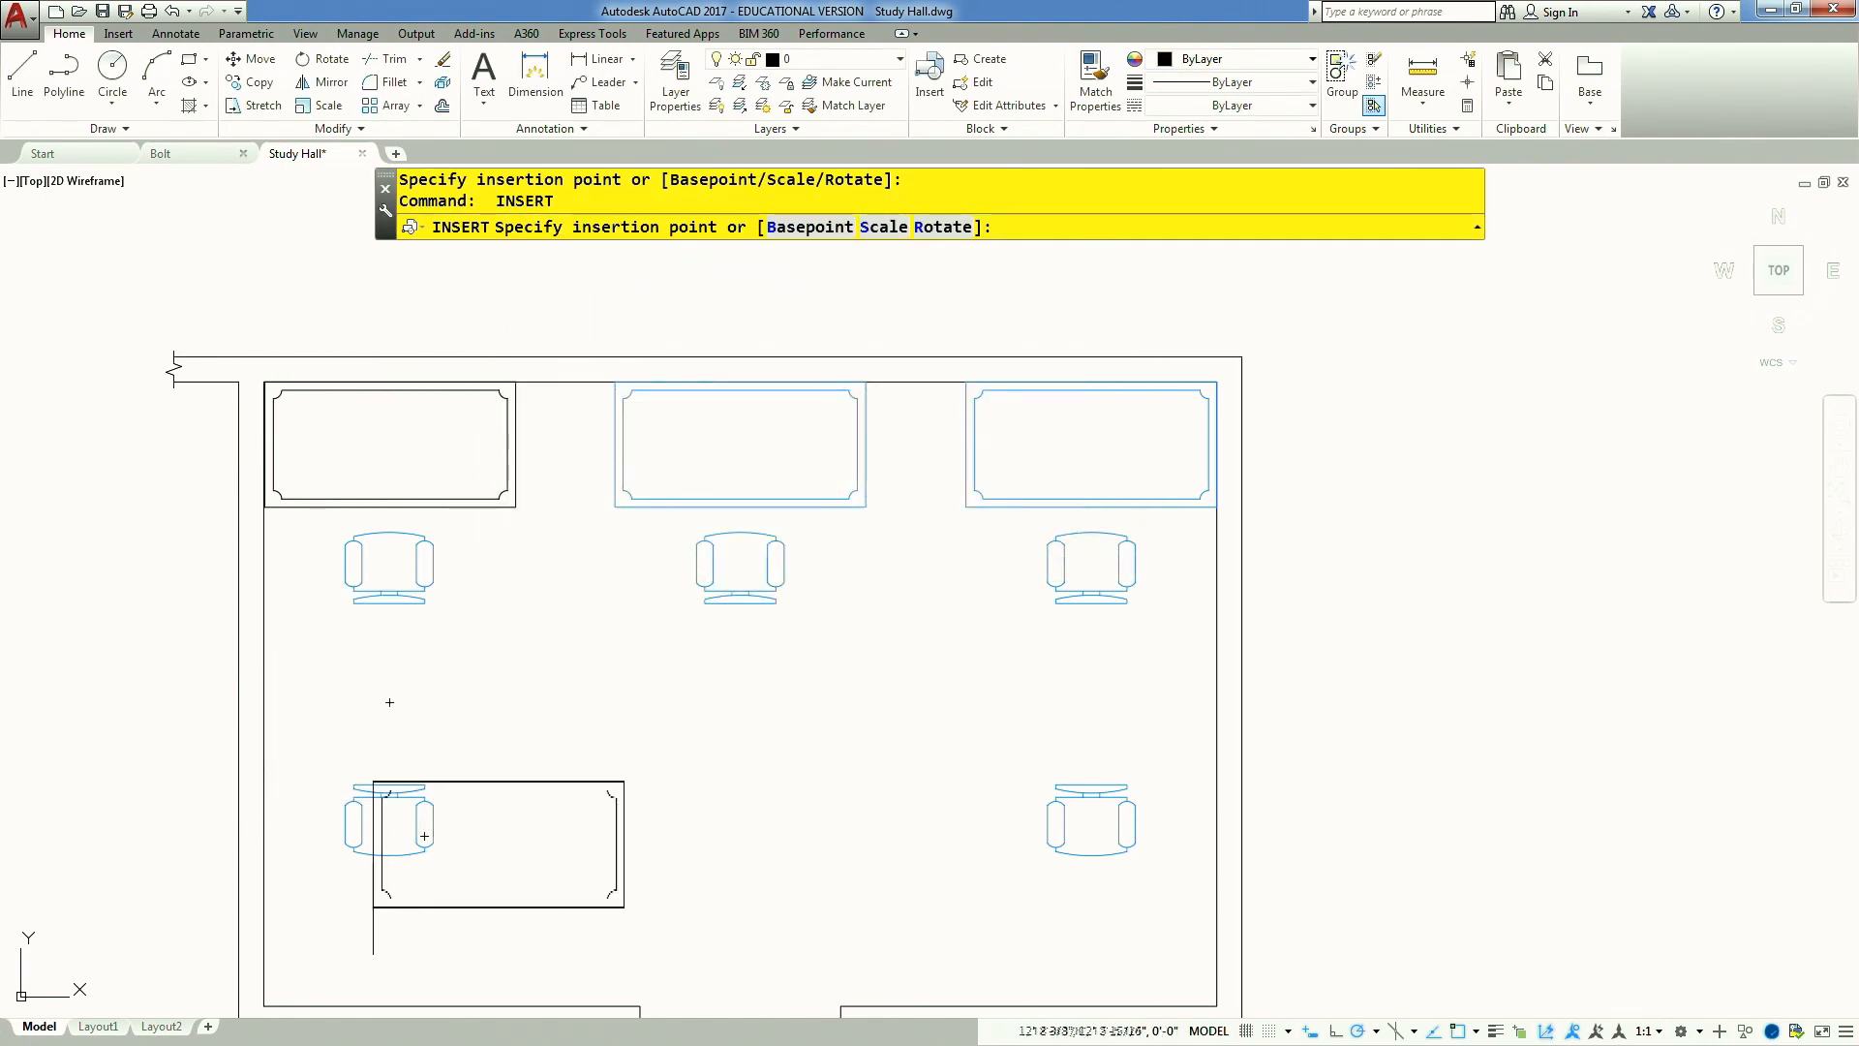
pyautogui.moveTo(327, 954); pyautogui.dragTo(283, 734, button='middle')
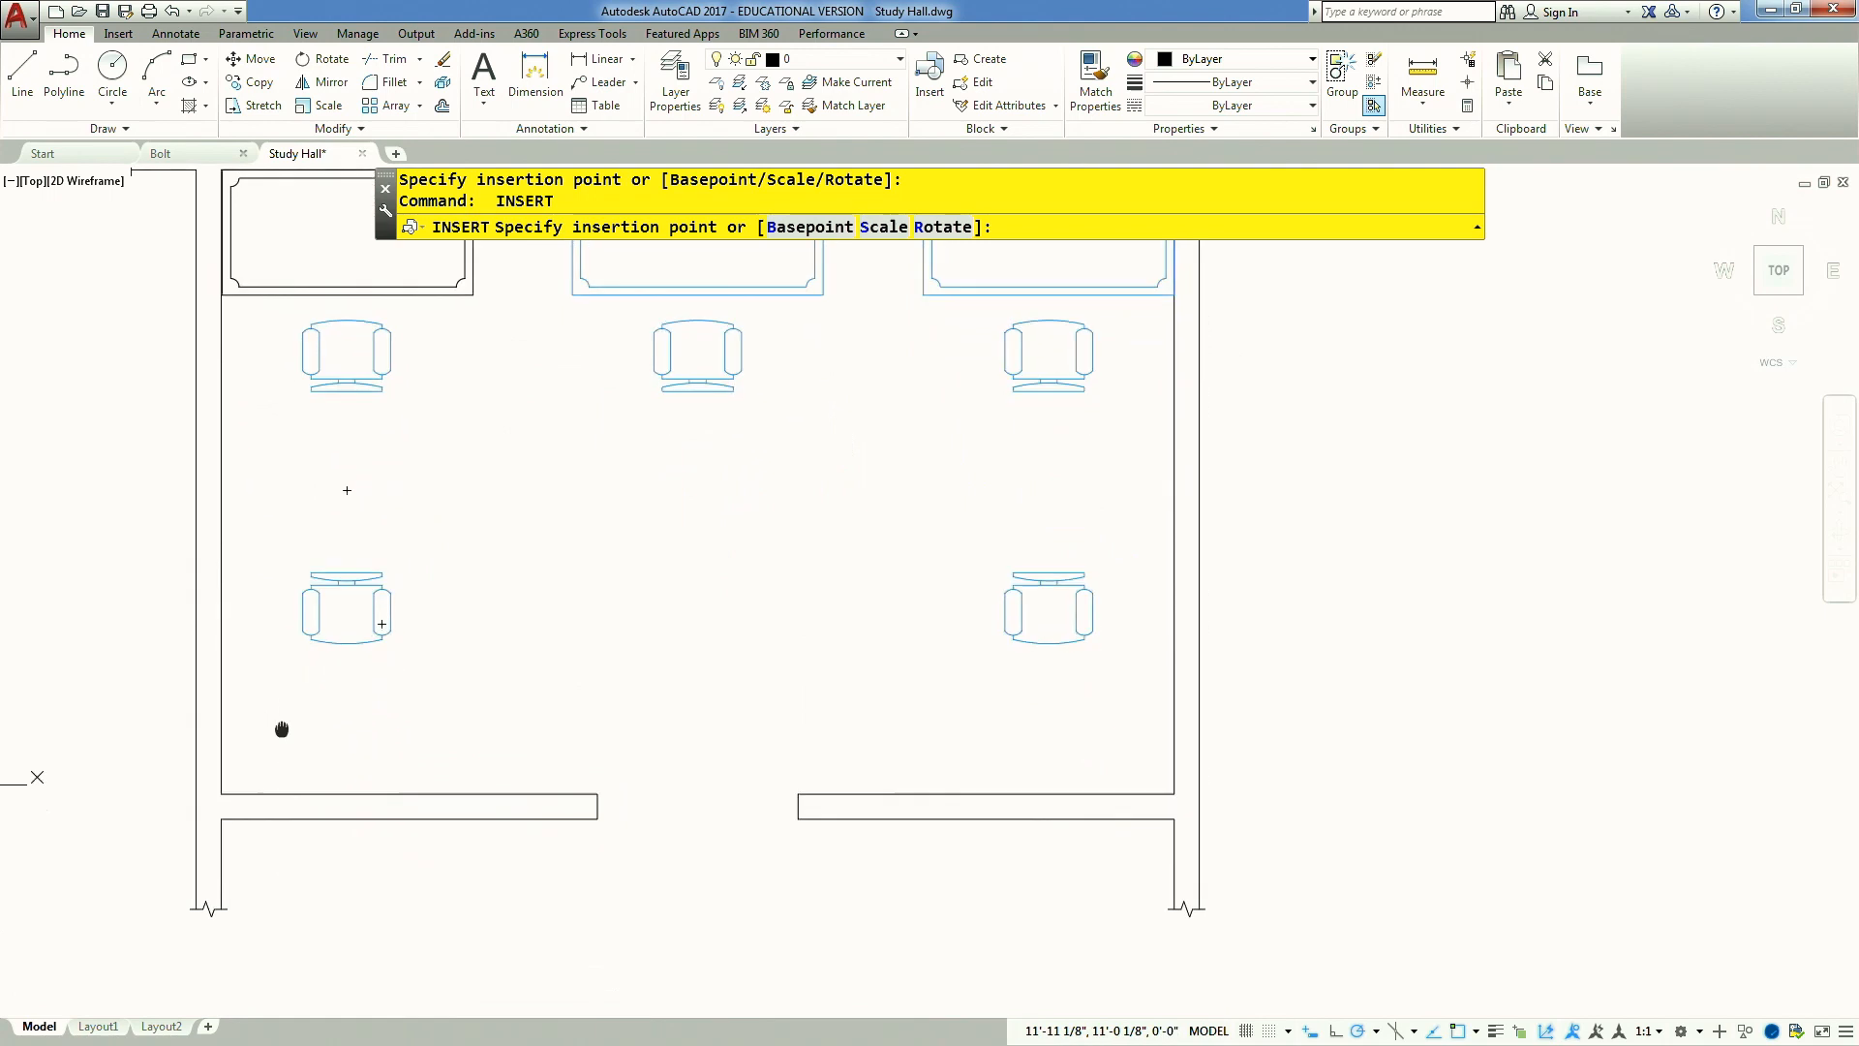
pyautogui.click(220, 786)
pyautogui.click(384, 666)
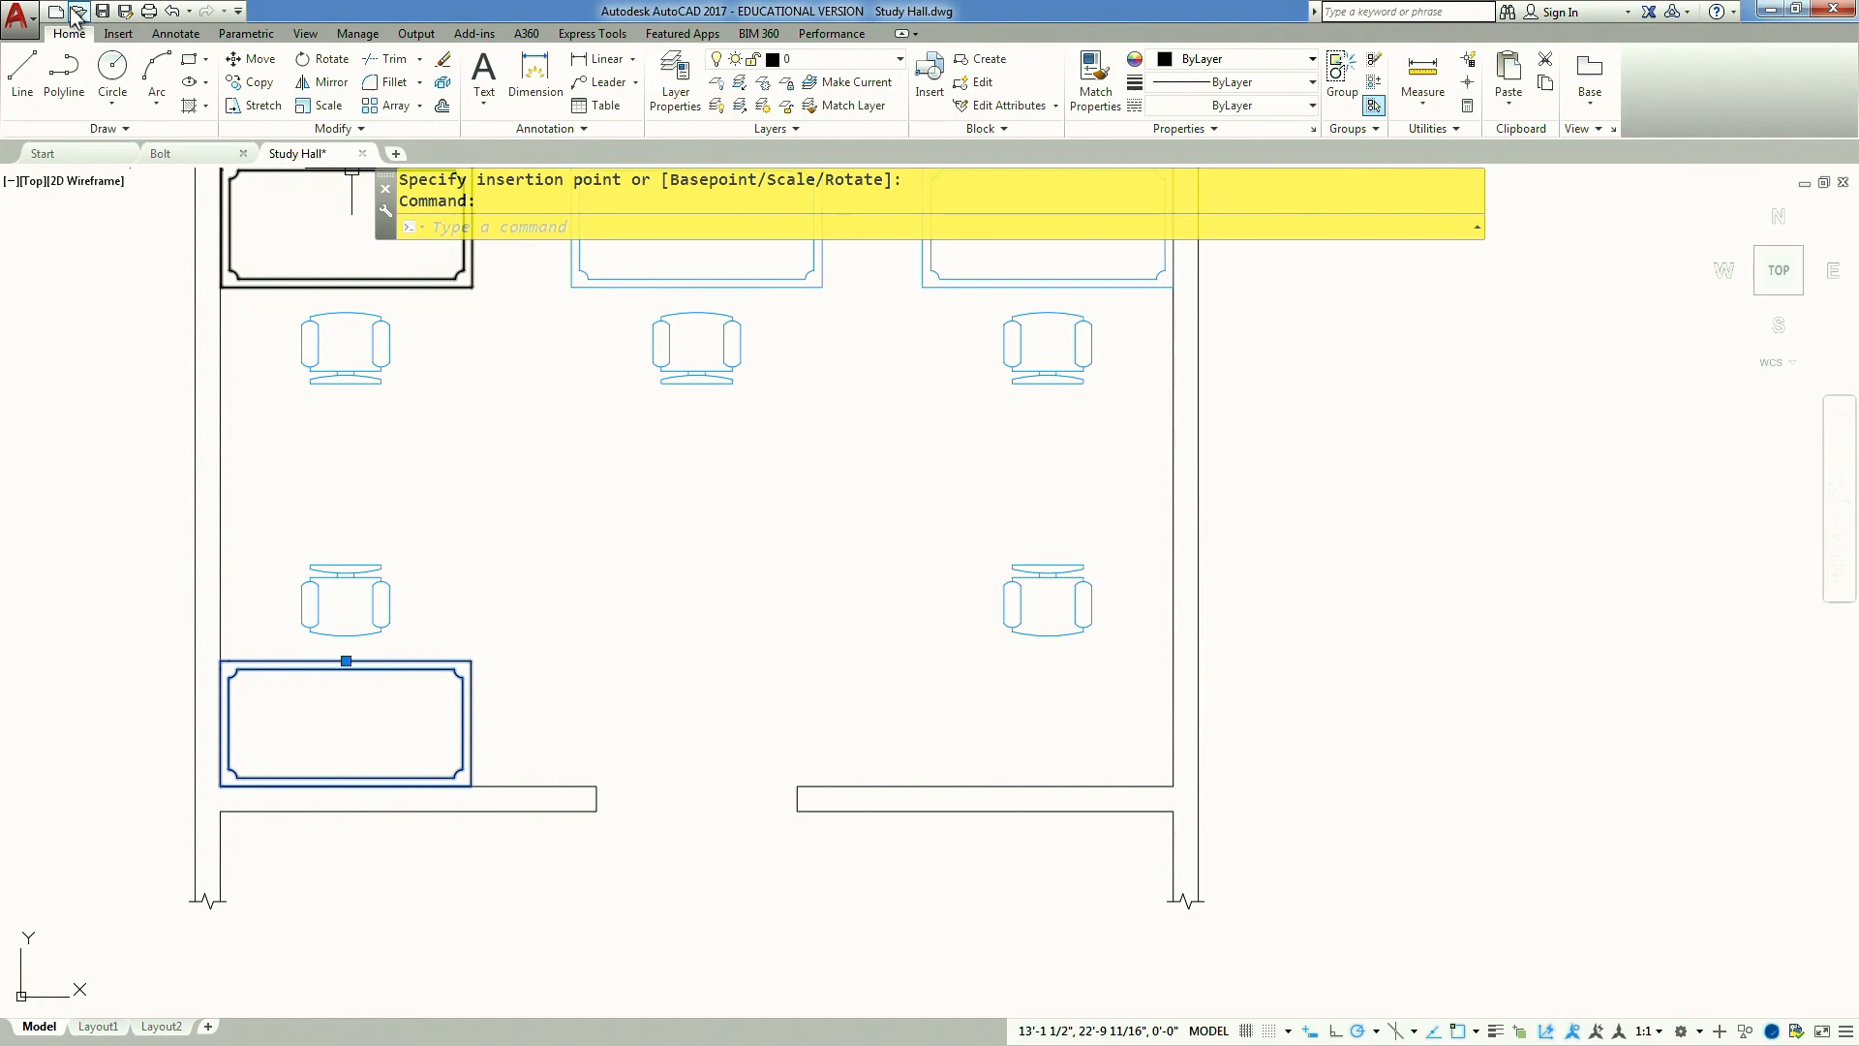
# Open the Half Bath drawing and move the toilet by its alignment grip against the bathroom's upper angled wall
pyautogui.click(77, 11)
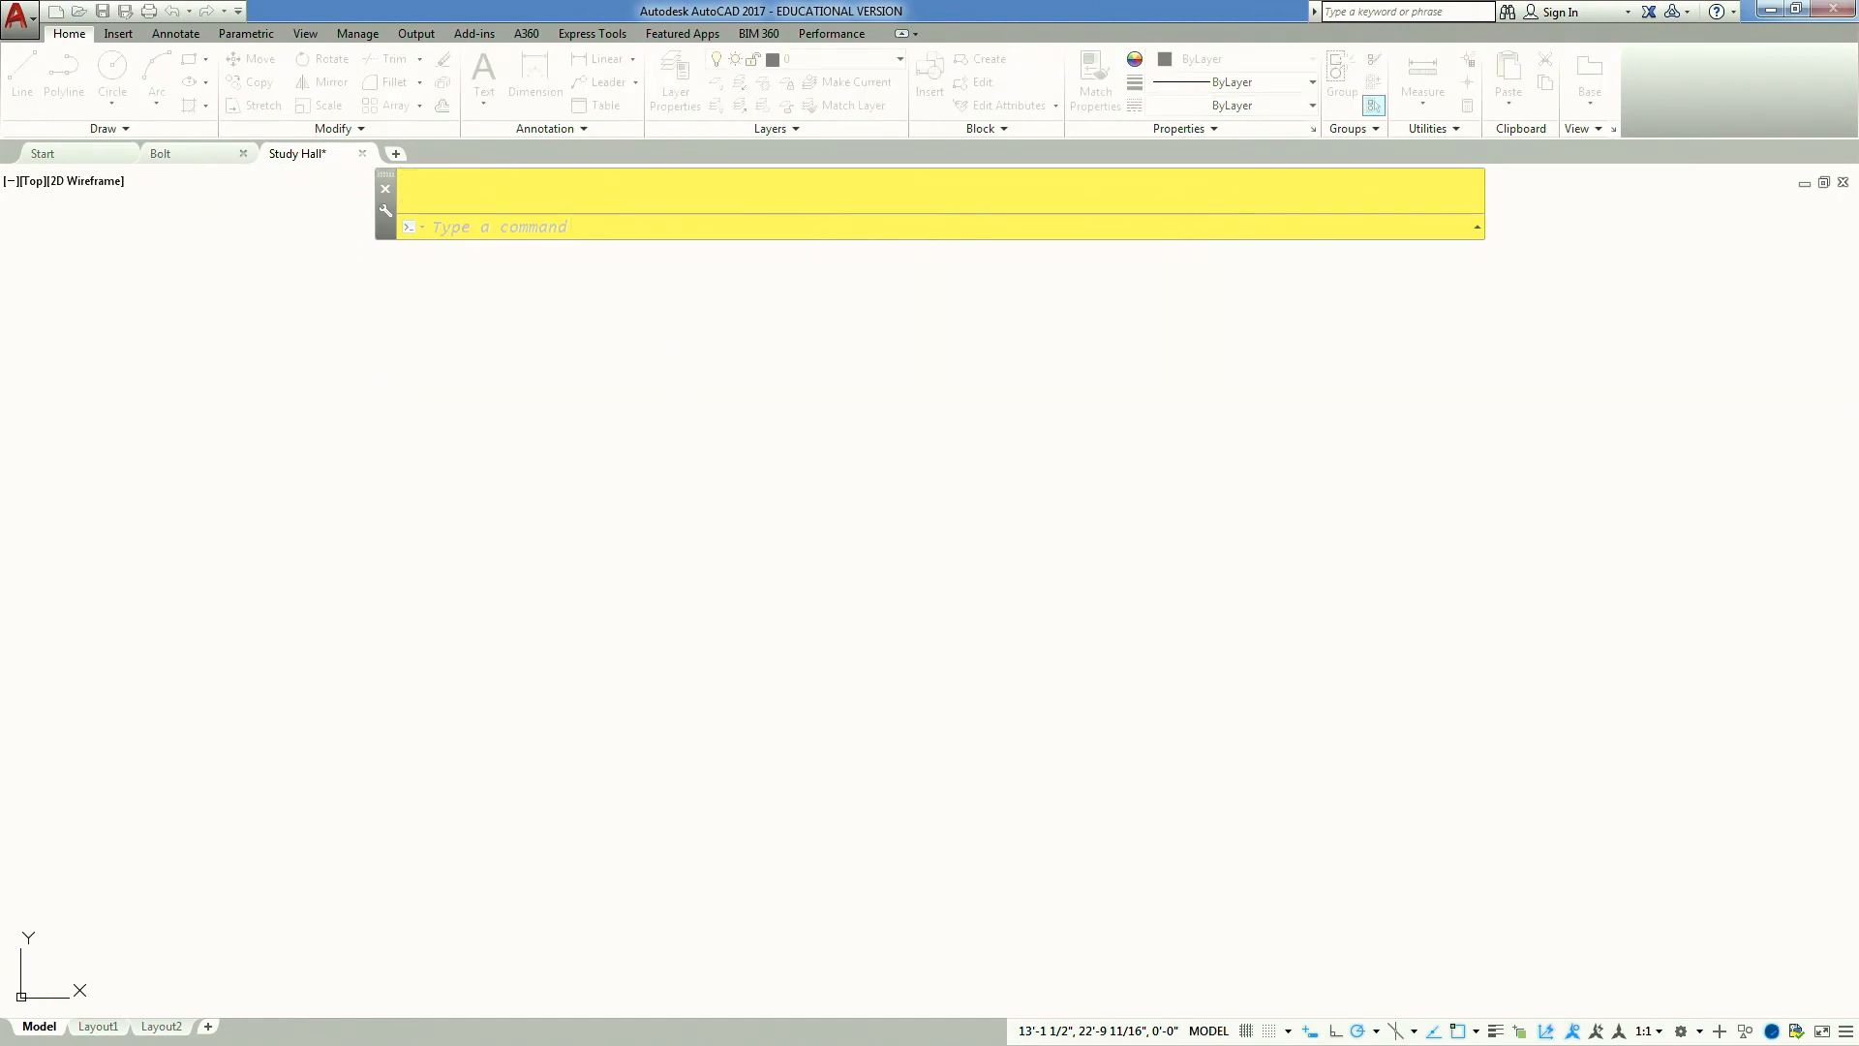
pyautogui.moveTo(1046, 573); pyautogui.dragTo(927, 451, button='middle')
pyautogui.click(966, 453)
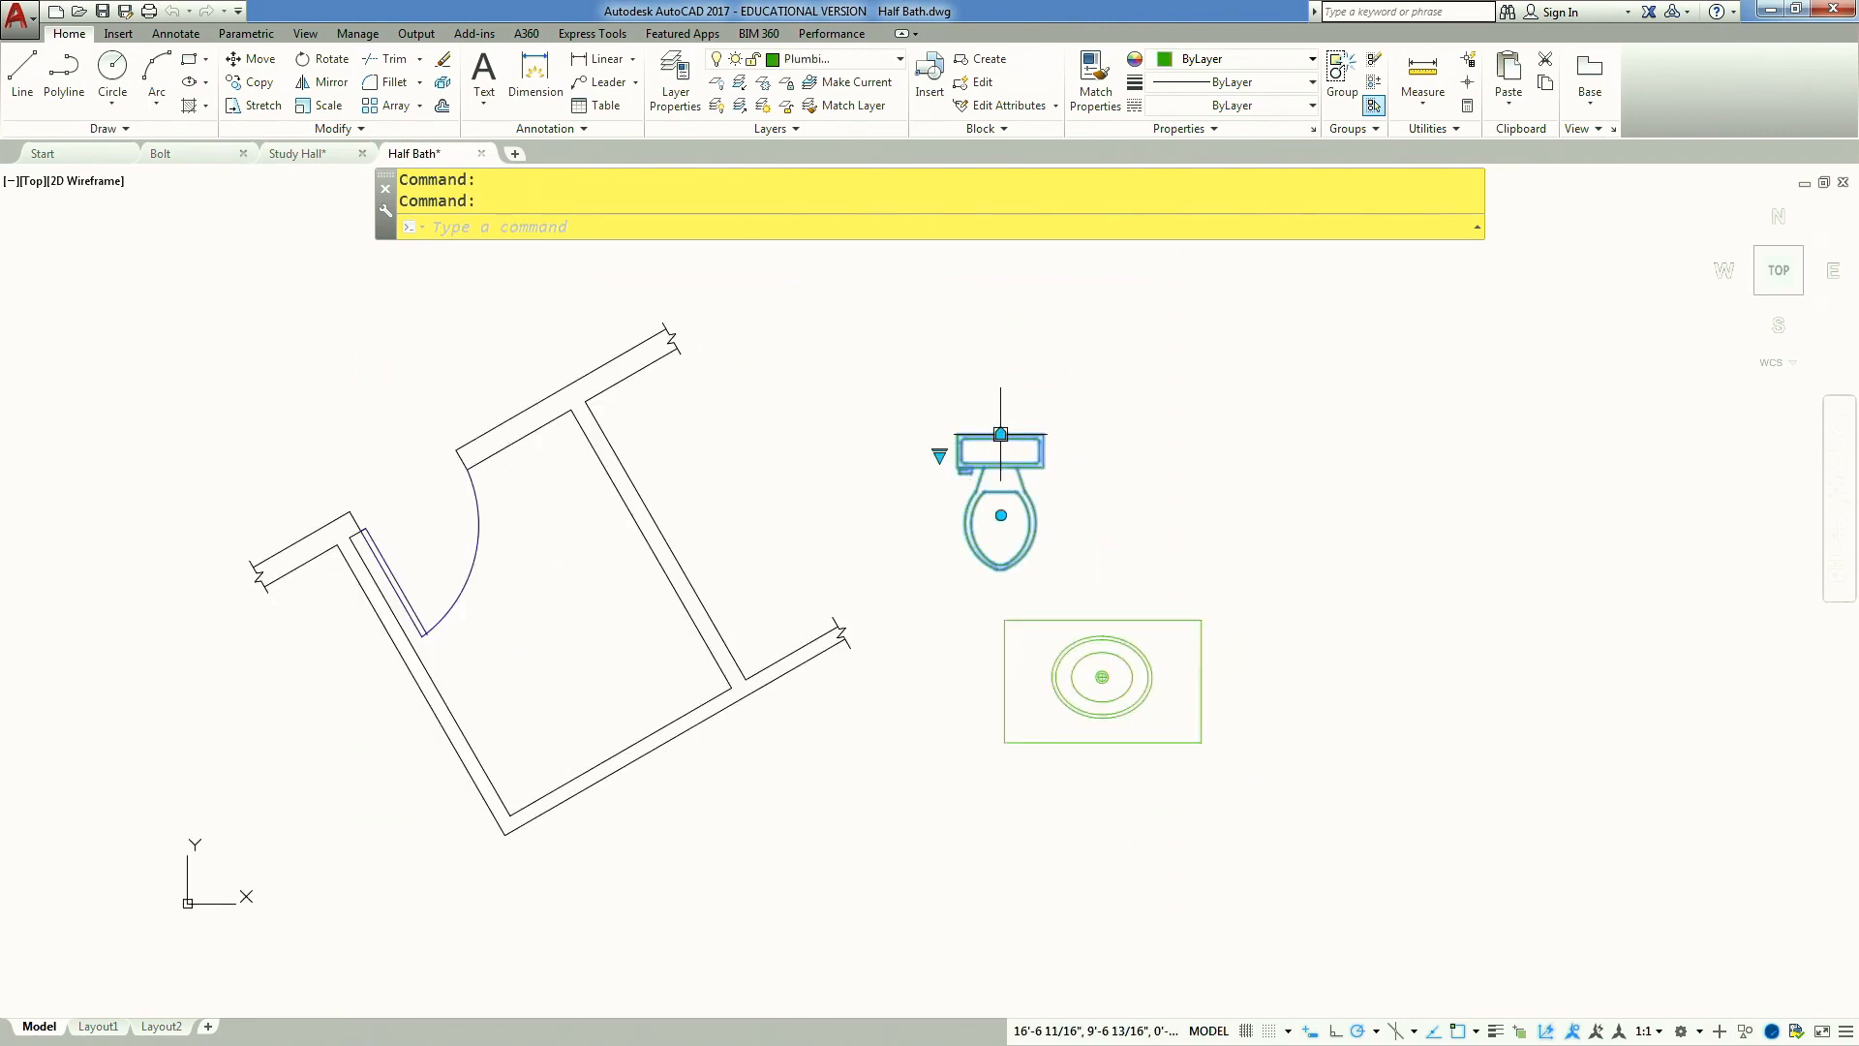
pyautogui.click(999, 429)
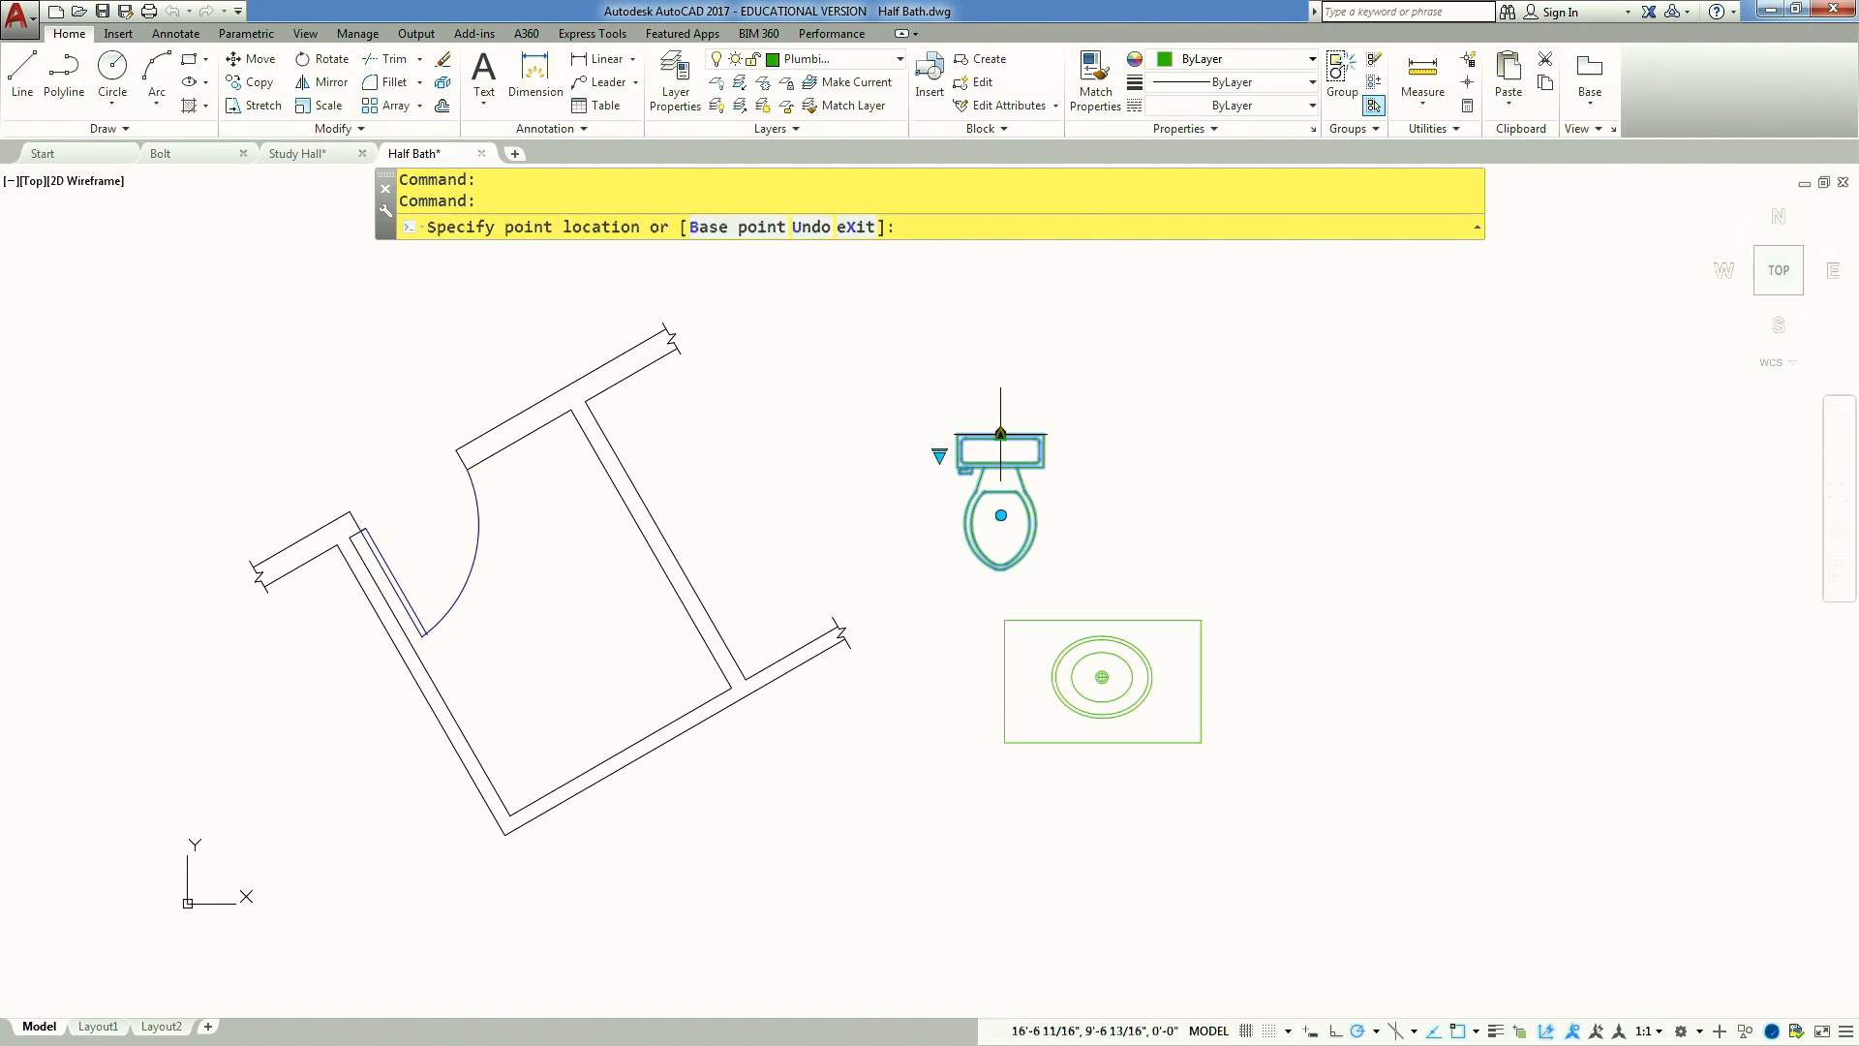
pyautogui.scroll(2, 531, 438)
pyautogui.click(528, 428)
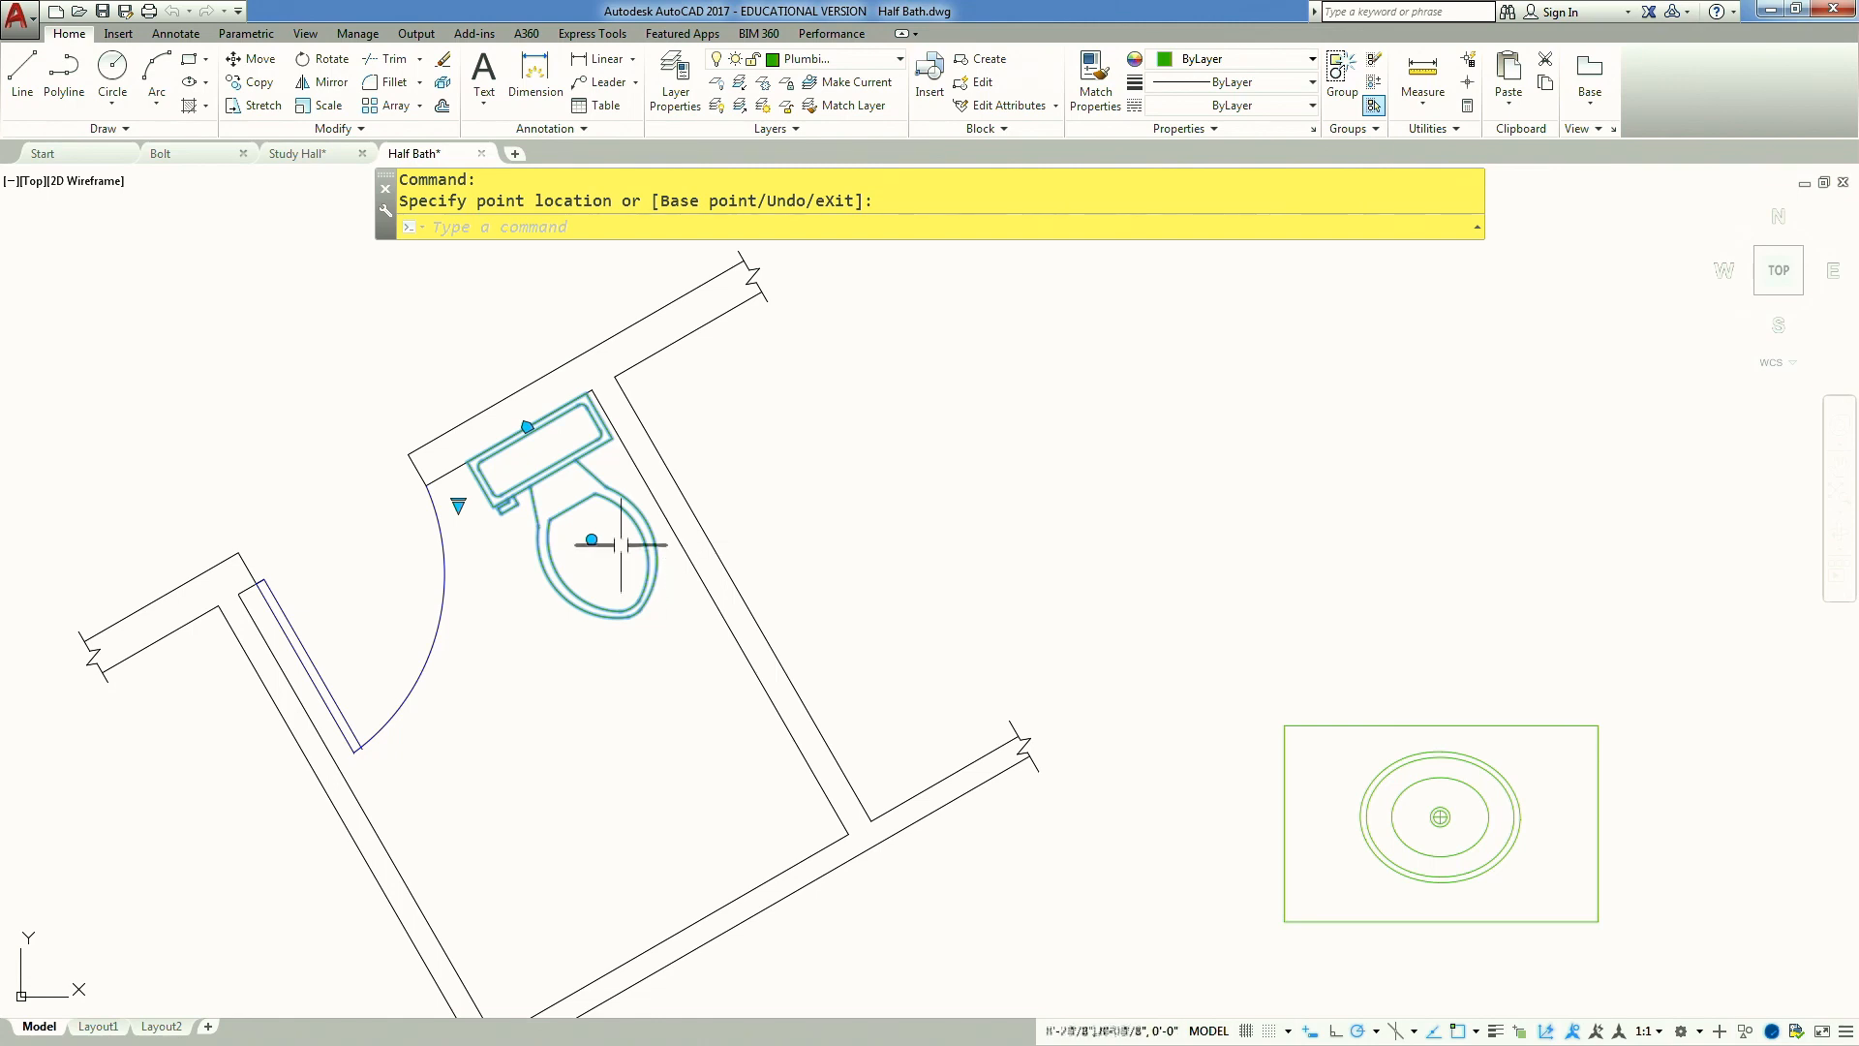
# Move the toilet out of the bathroom and align it again with the upper angled wall, slightly nearer the door, clearing the selection
pyautogui.click(527, 428)
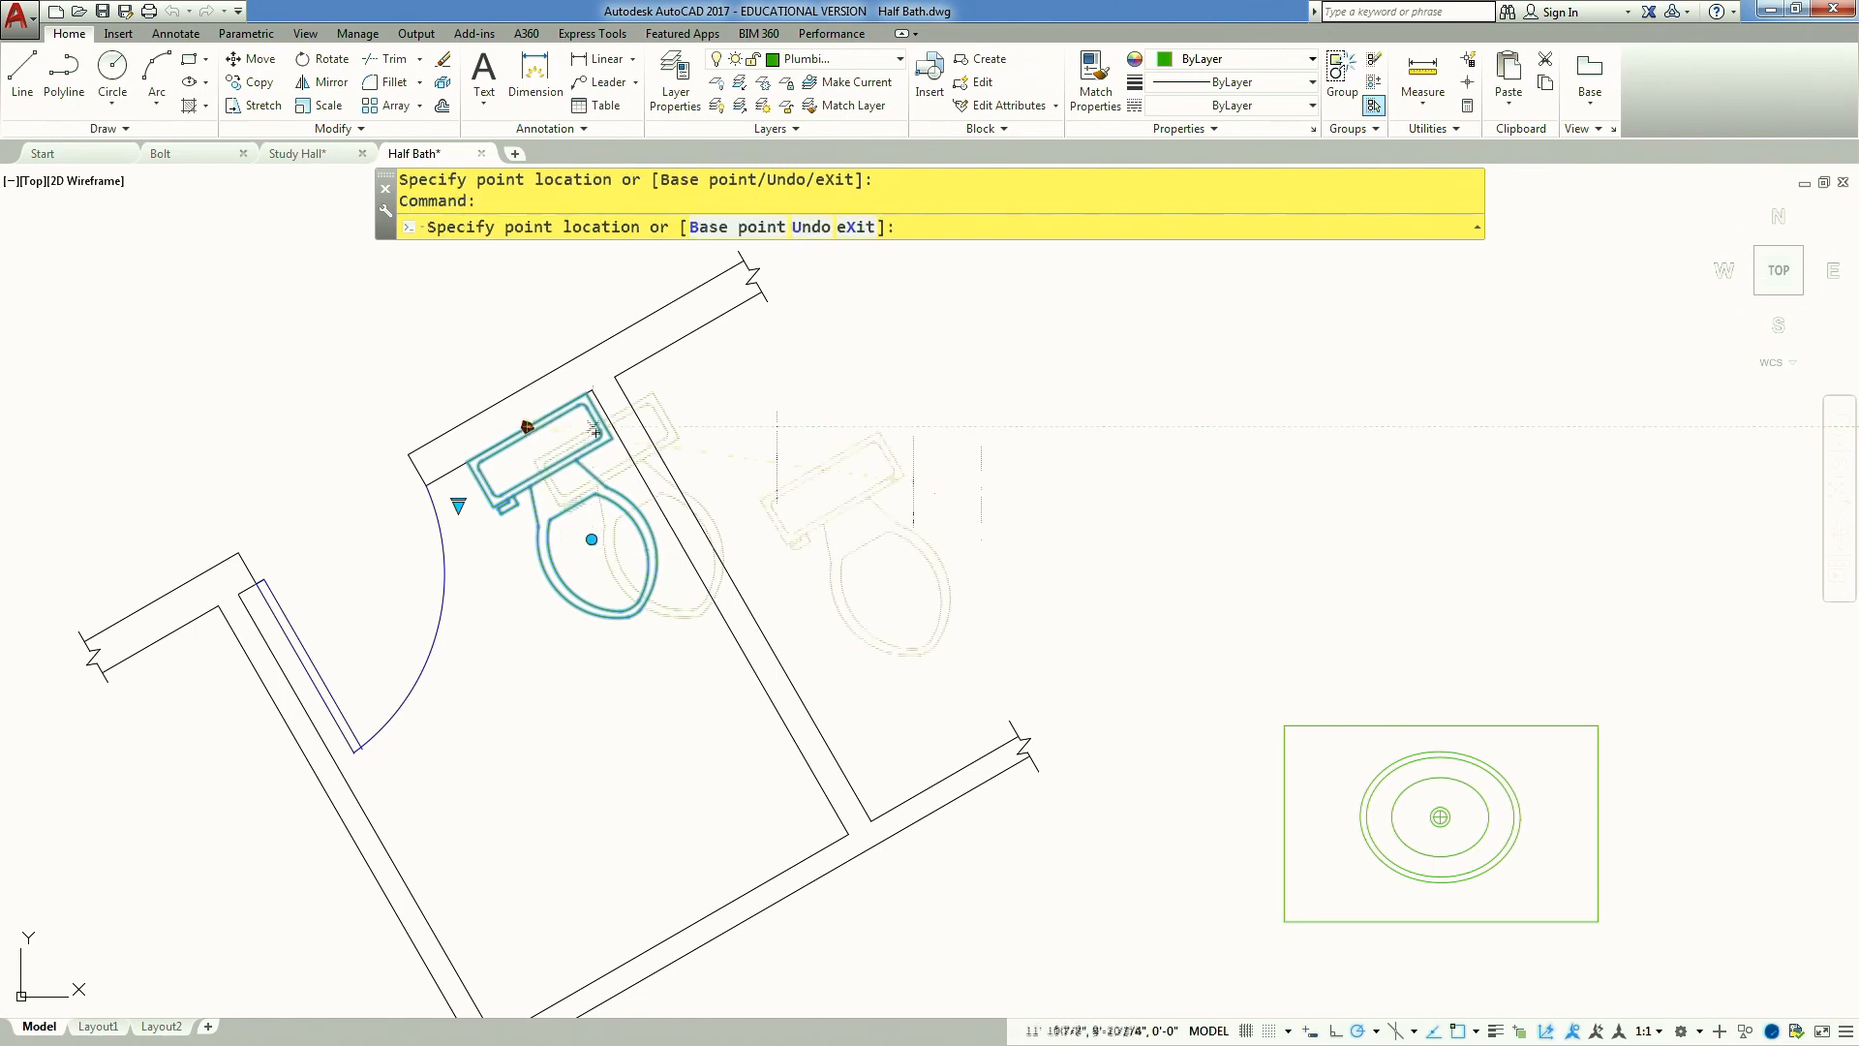
pyautogui.click(1046, 495)
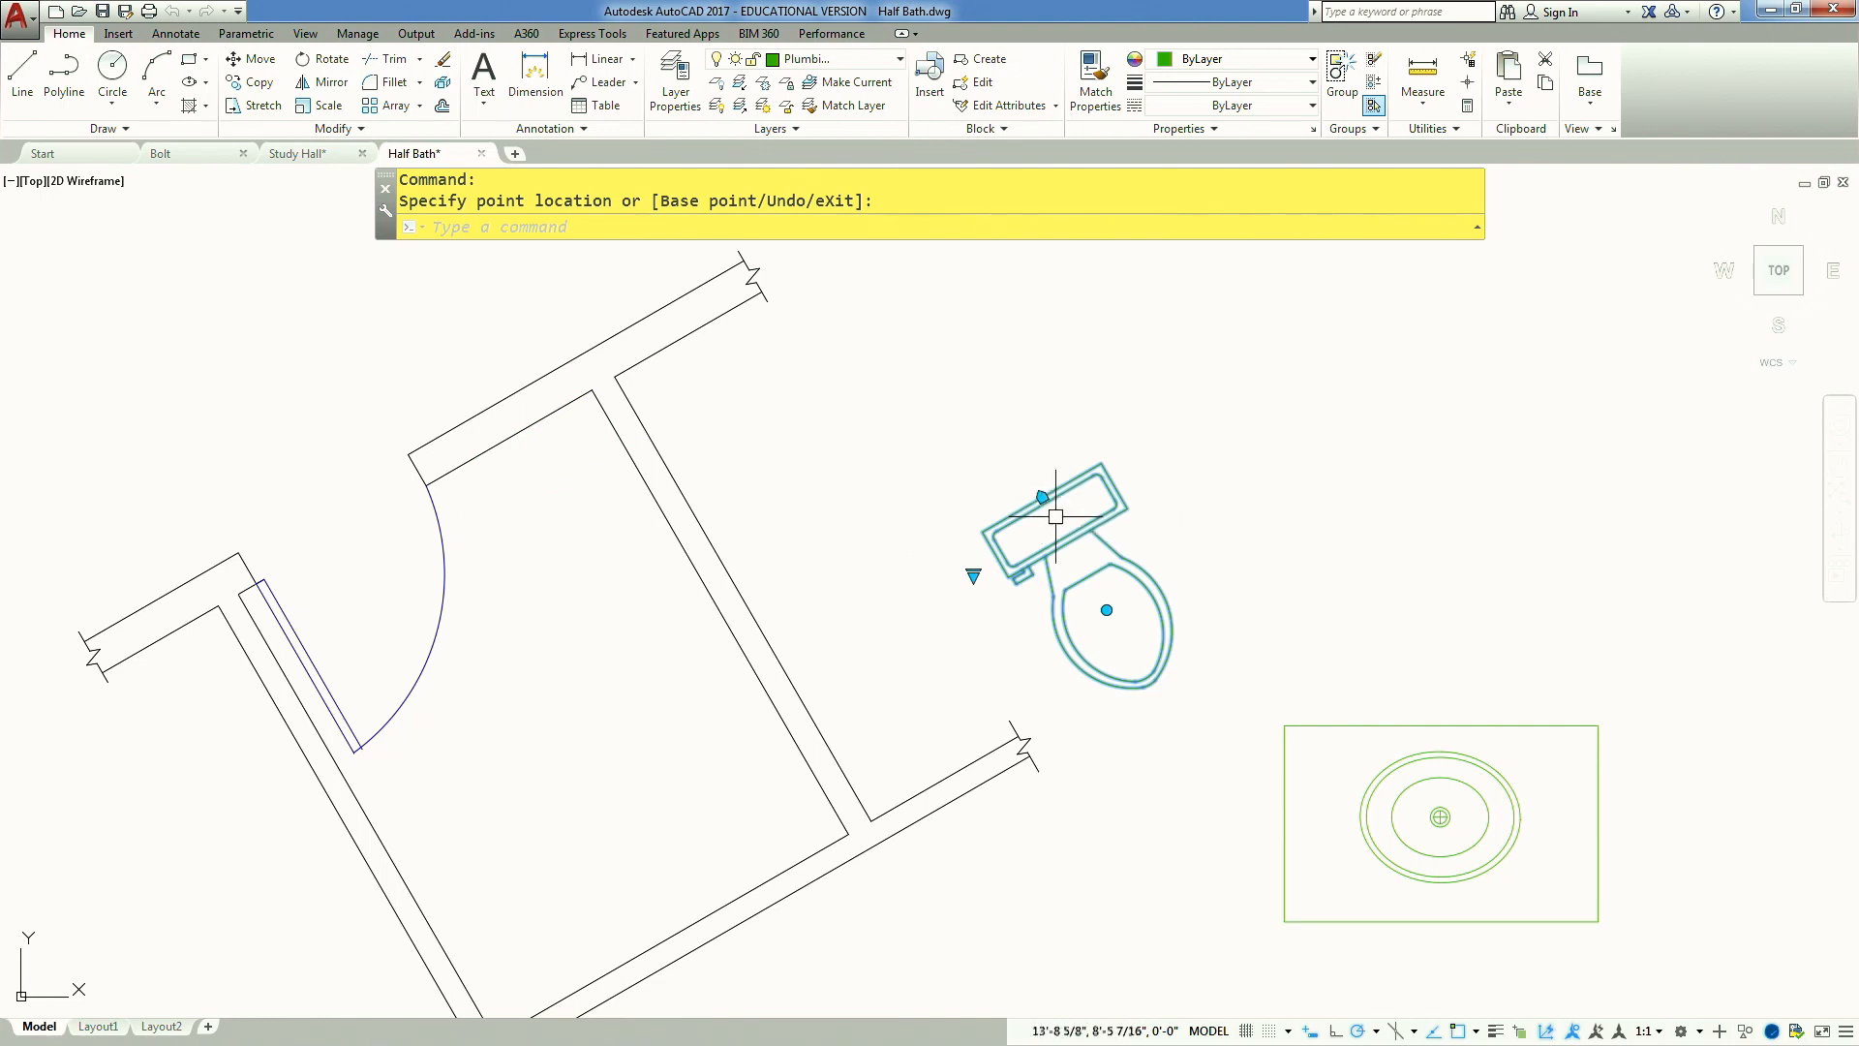
pyautogui.click(1042, 497)
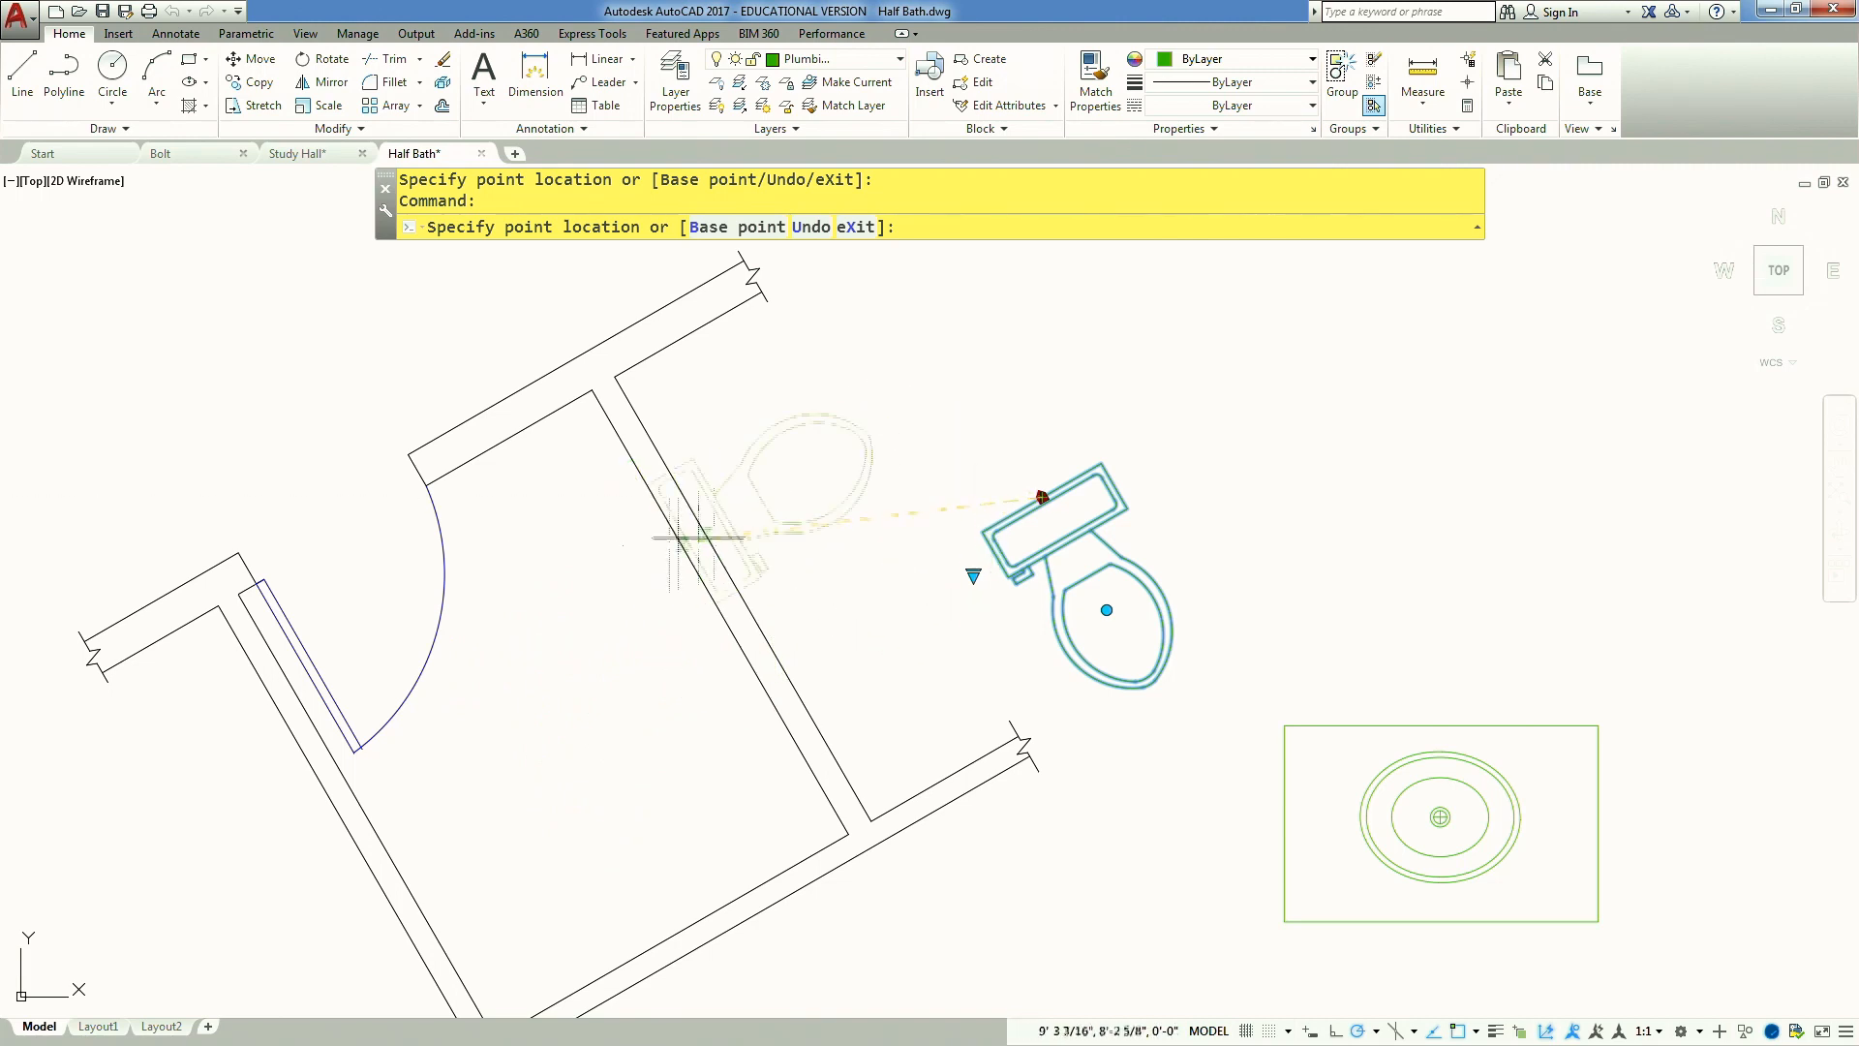
pyautogui.click(511, 438)
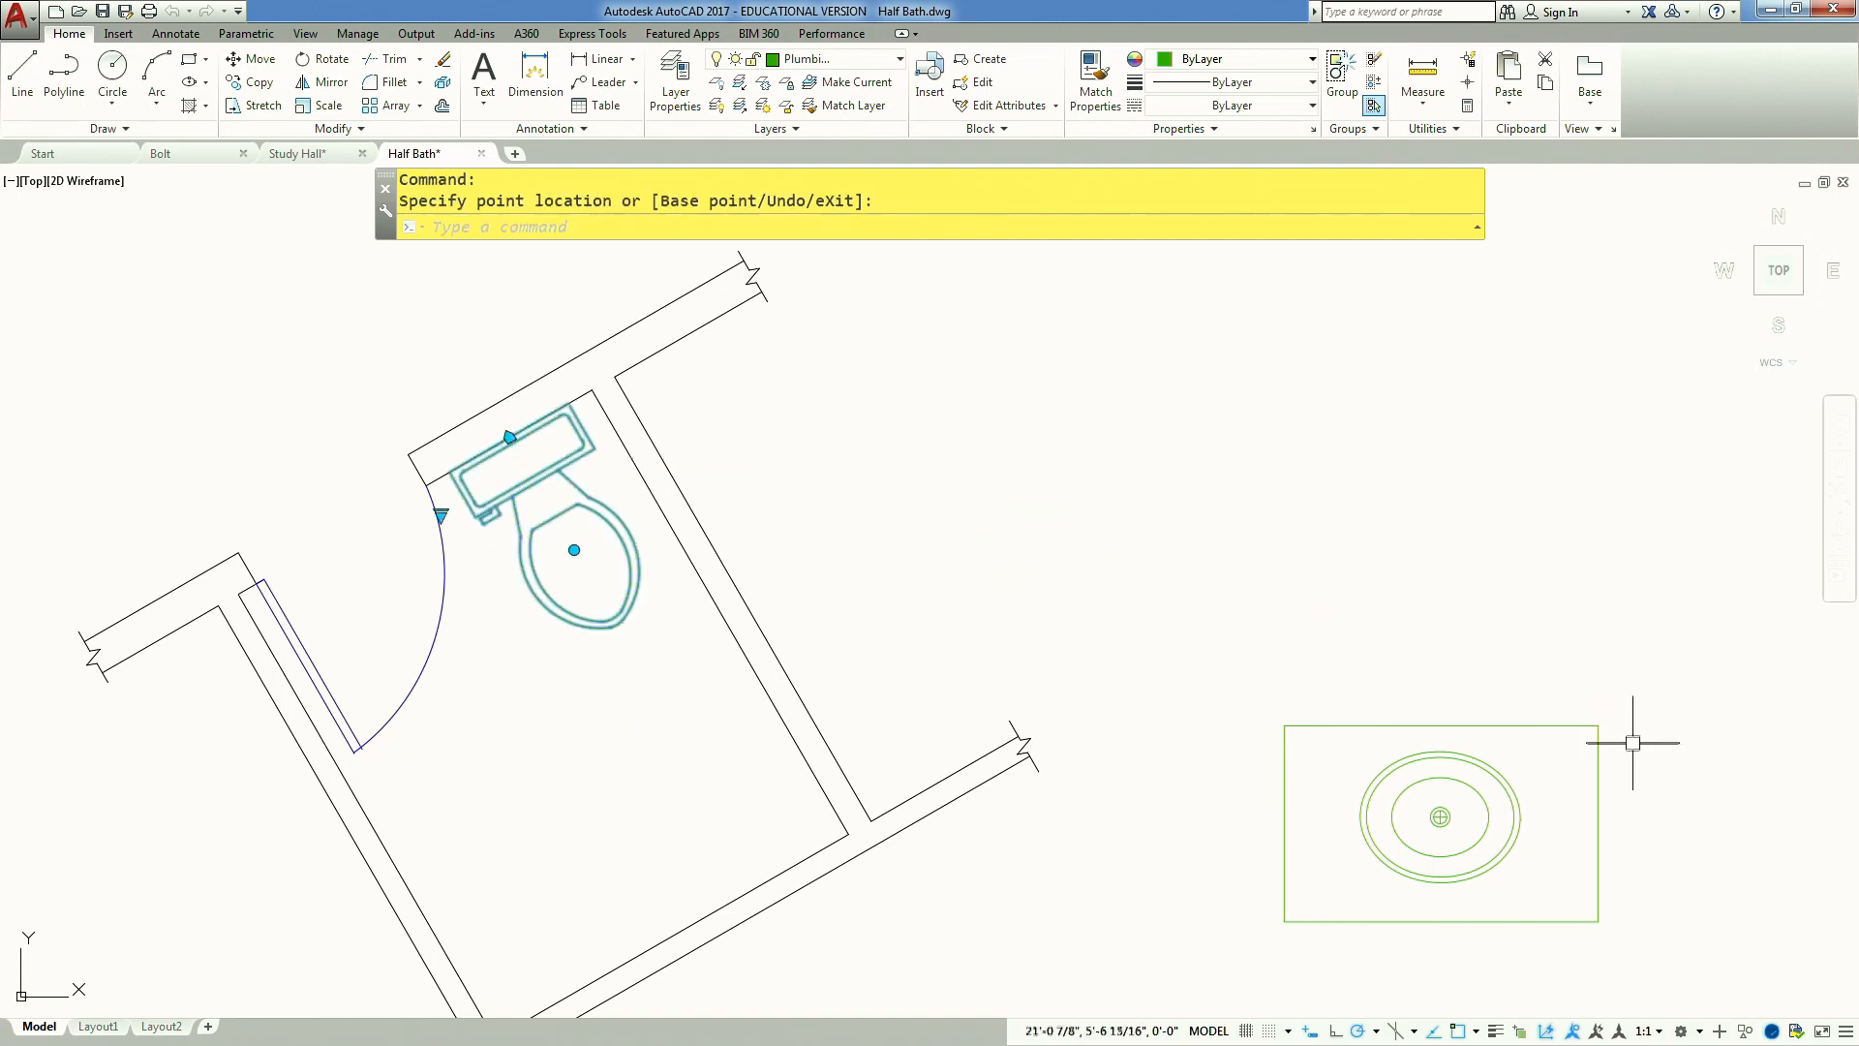
pyautogui.press('Escape')
pyautogui.press('Escape')
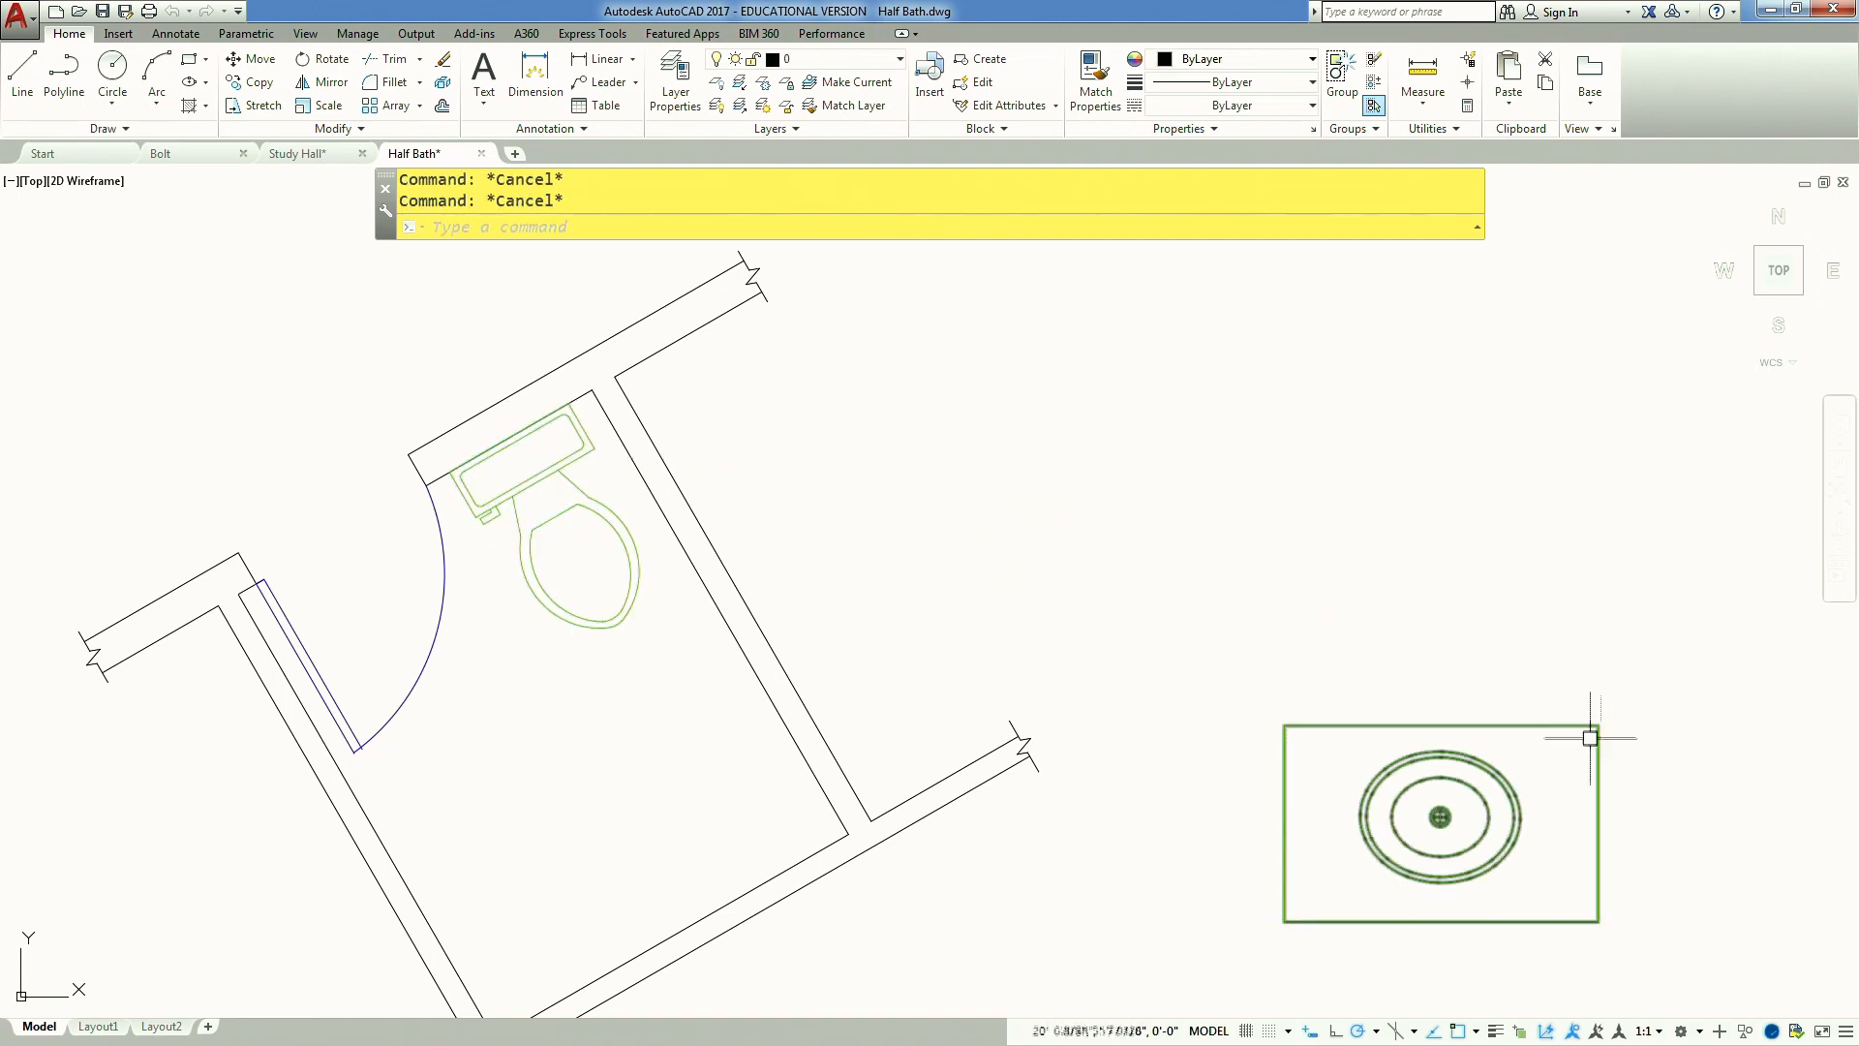
# Open the 48 x 30 Cabinet with Sink block definition for editing
pyautogui.doubleClick(1503, 729)
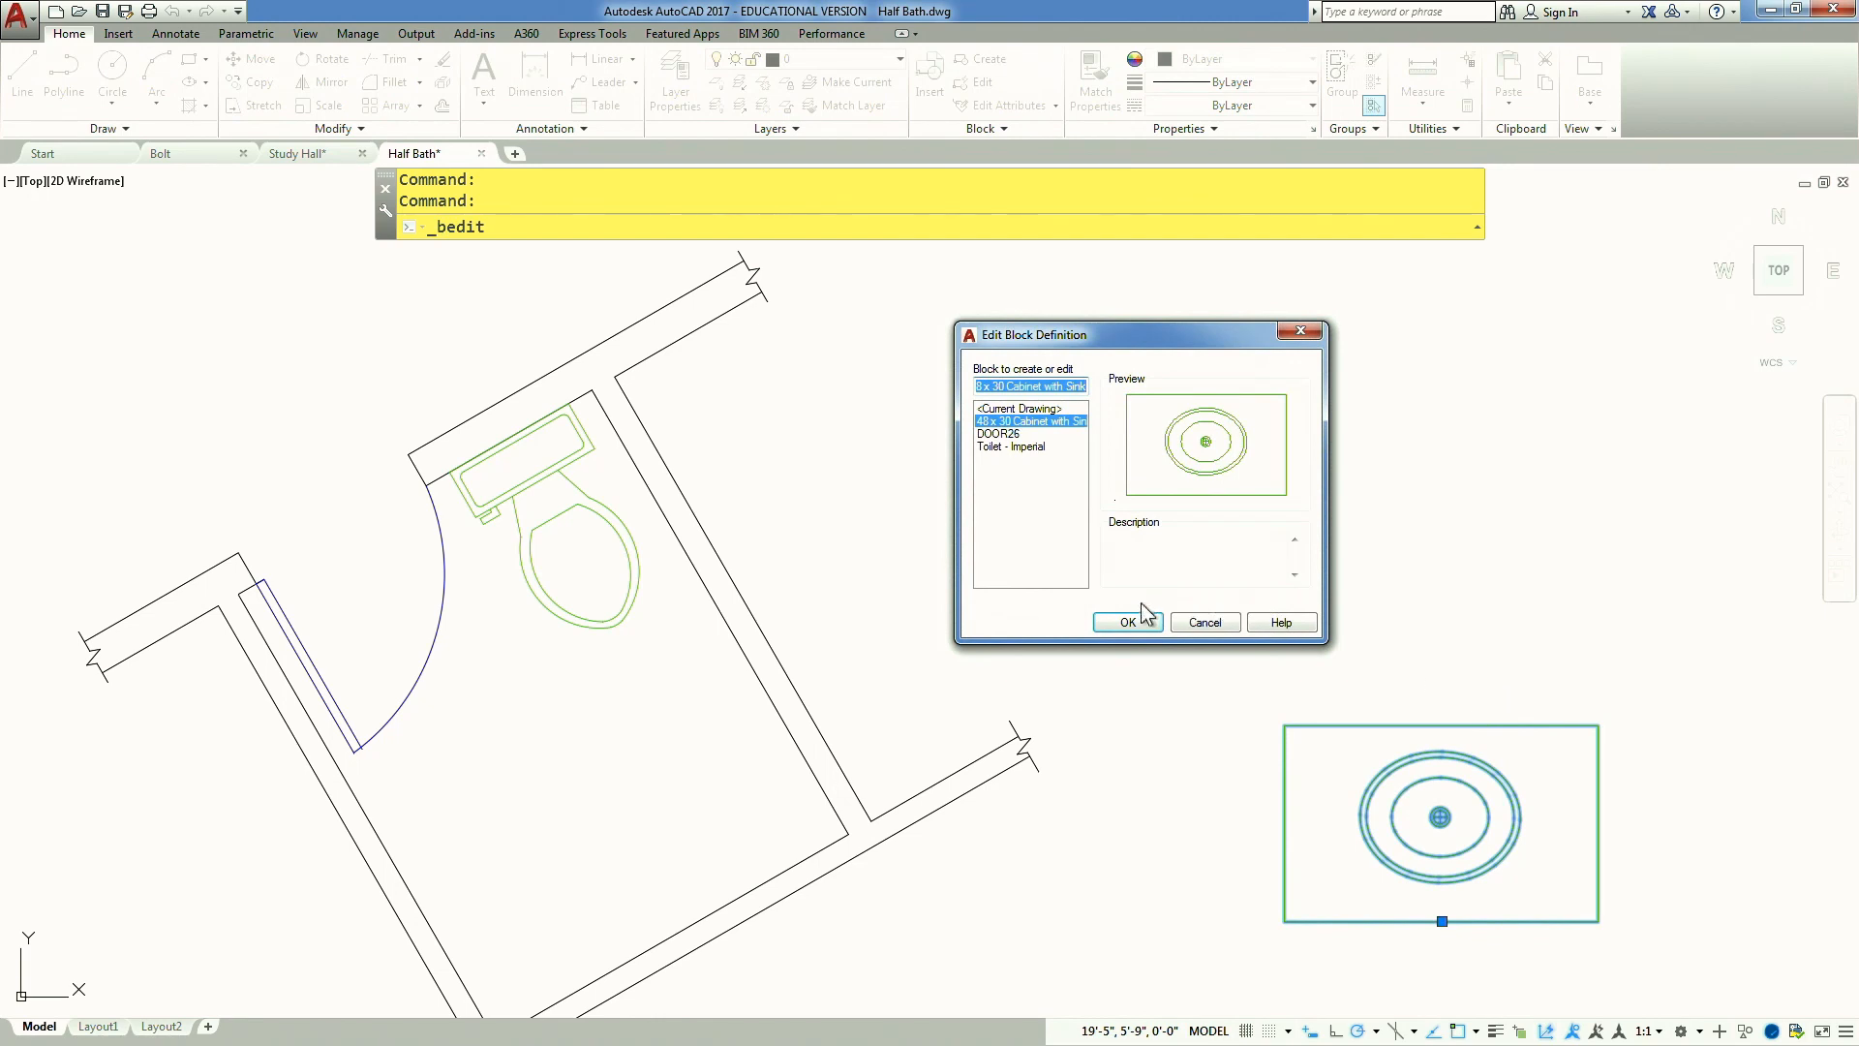
pyautogui.click(1128, 623)
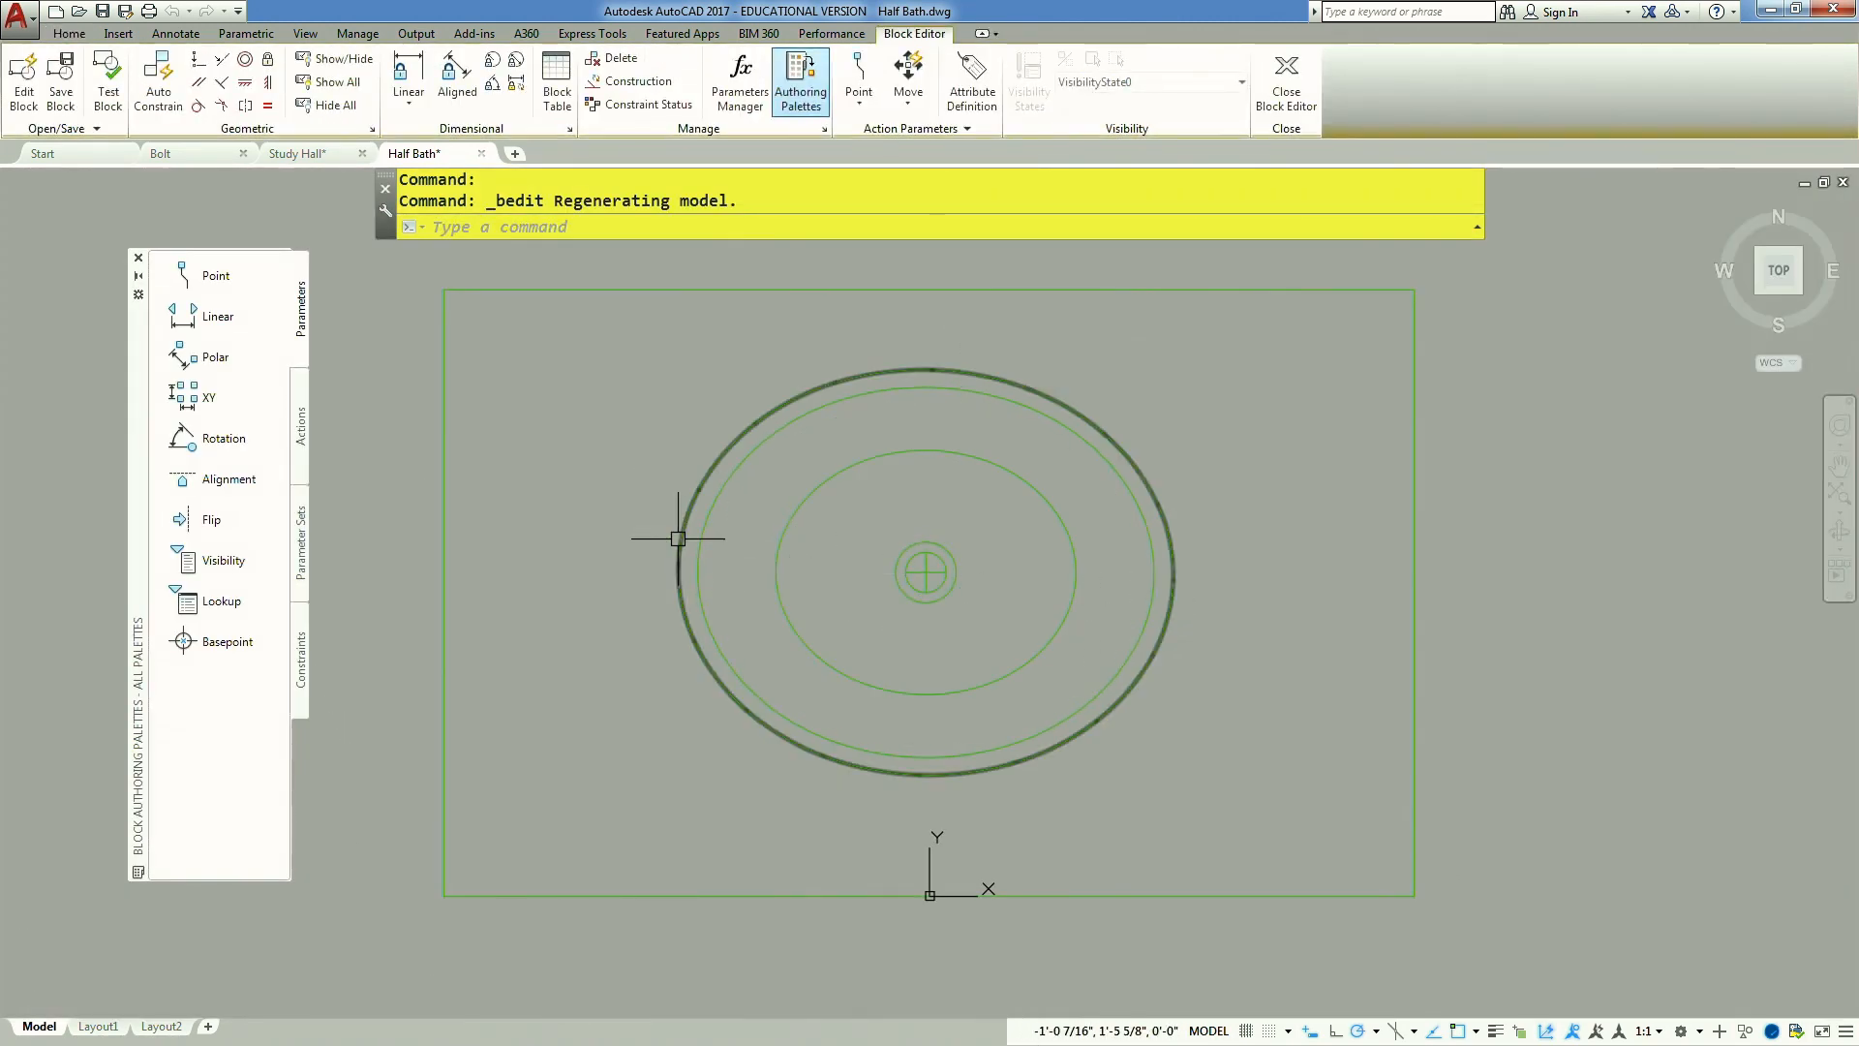
# Try a perpendicular alignment parameter at the midpoint of the cabinet's bottom edge with its direction toward the right, and undo it
pyautogui.click(236, 484)
pyautogui.moveTo(701, 743); pyautogui.dragTo(627, 631, button='middle')
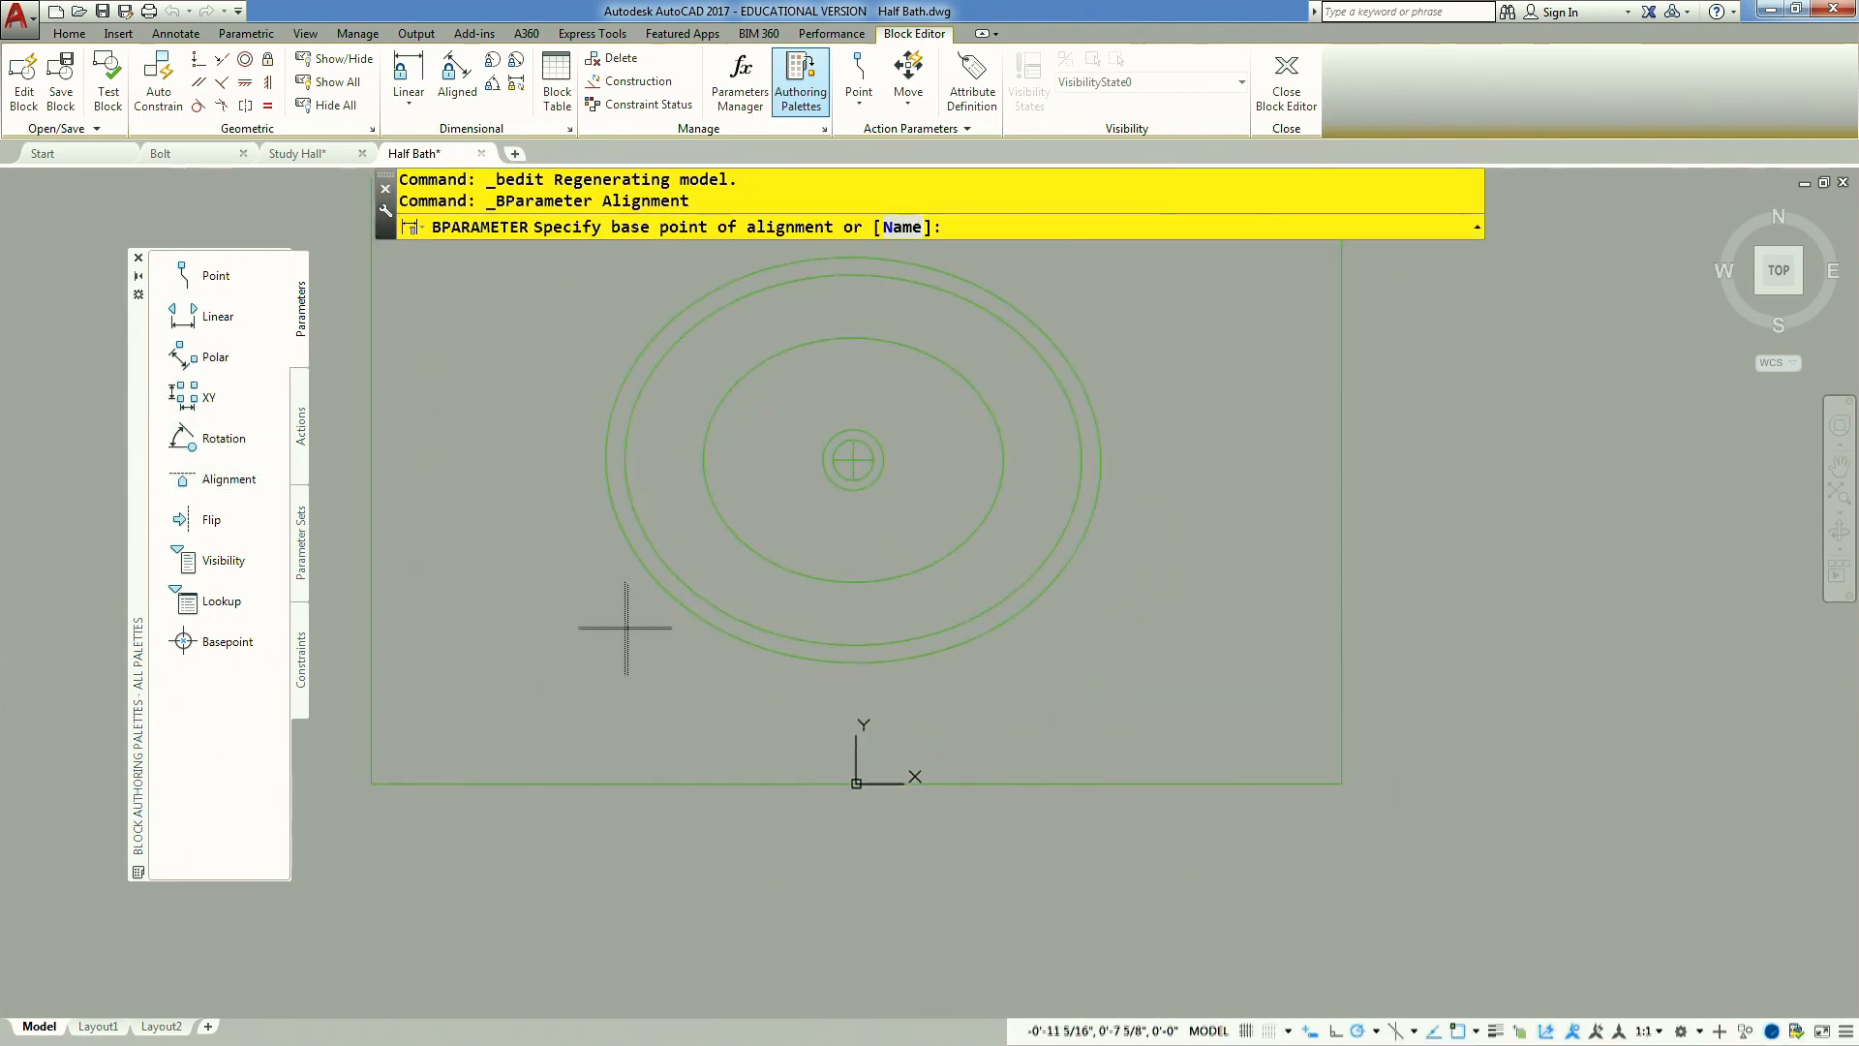
pyautogui.click(856, 783)
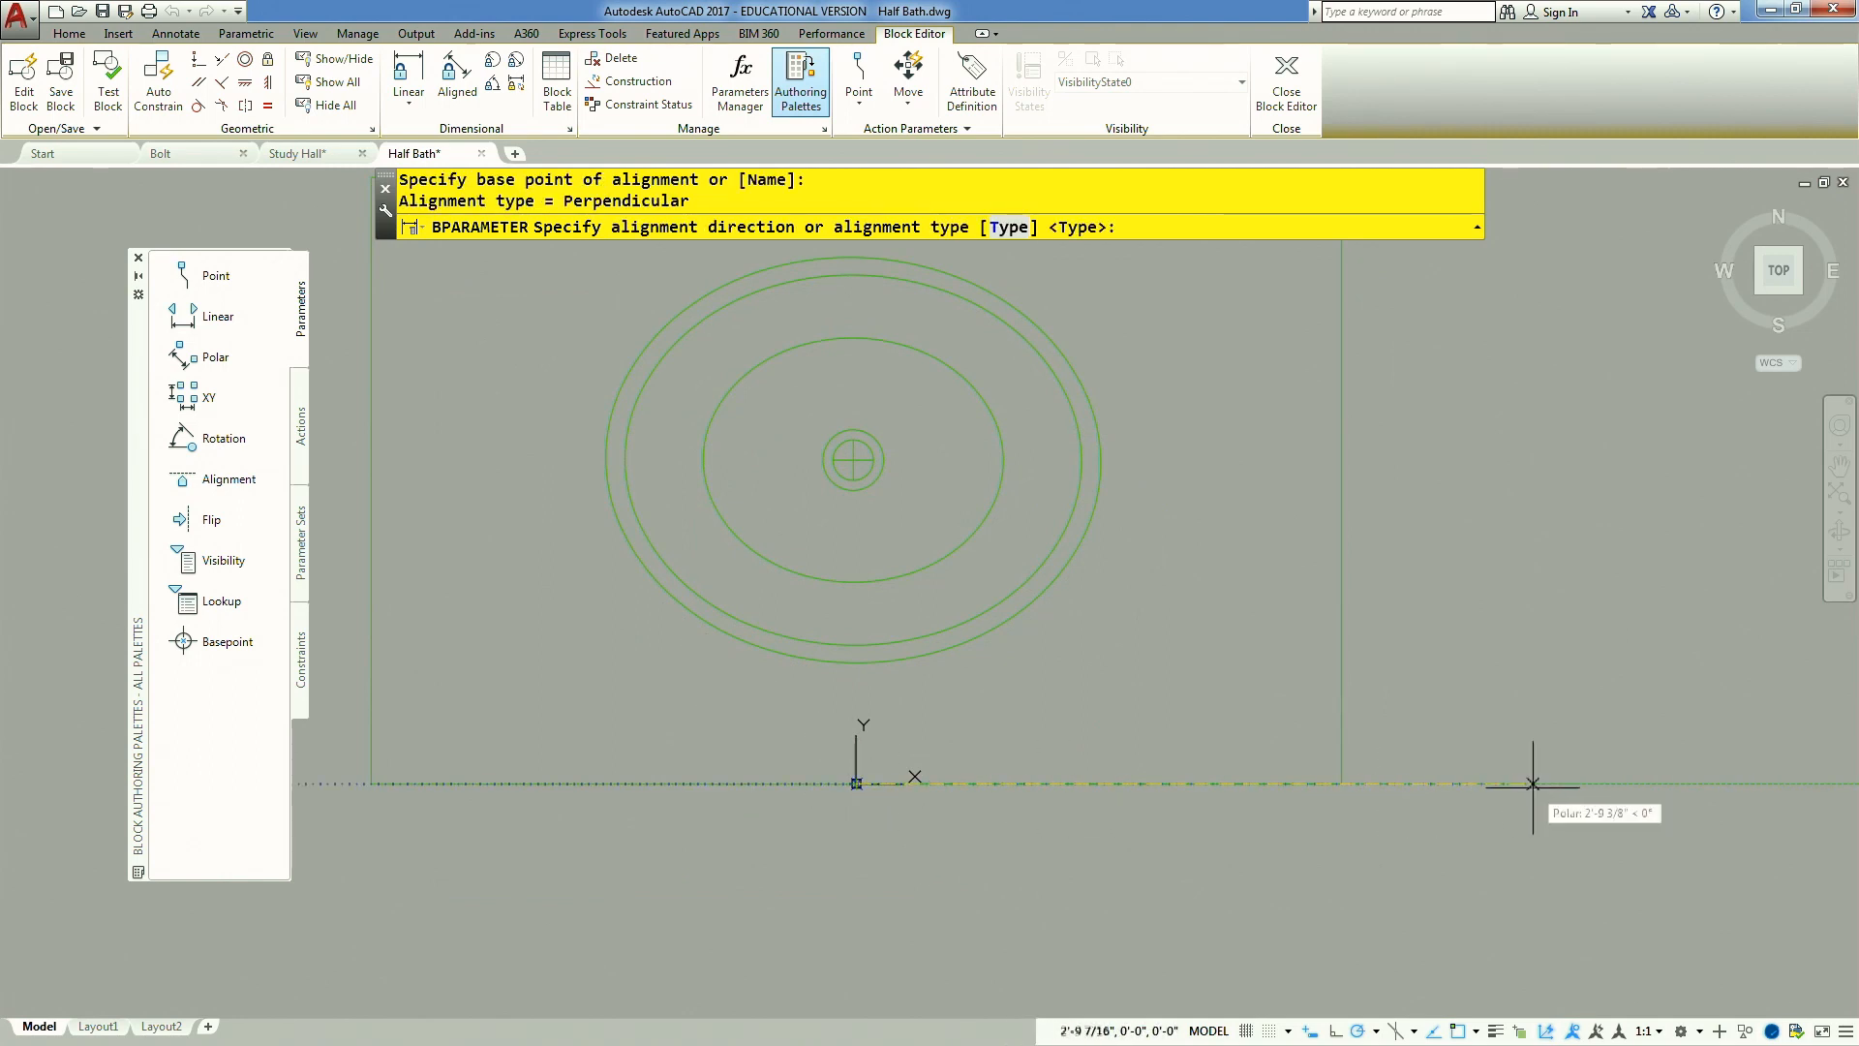
pyautogui.click(1401, 783)
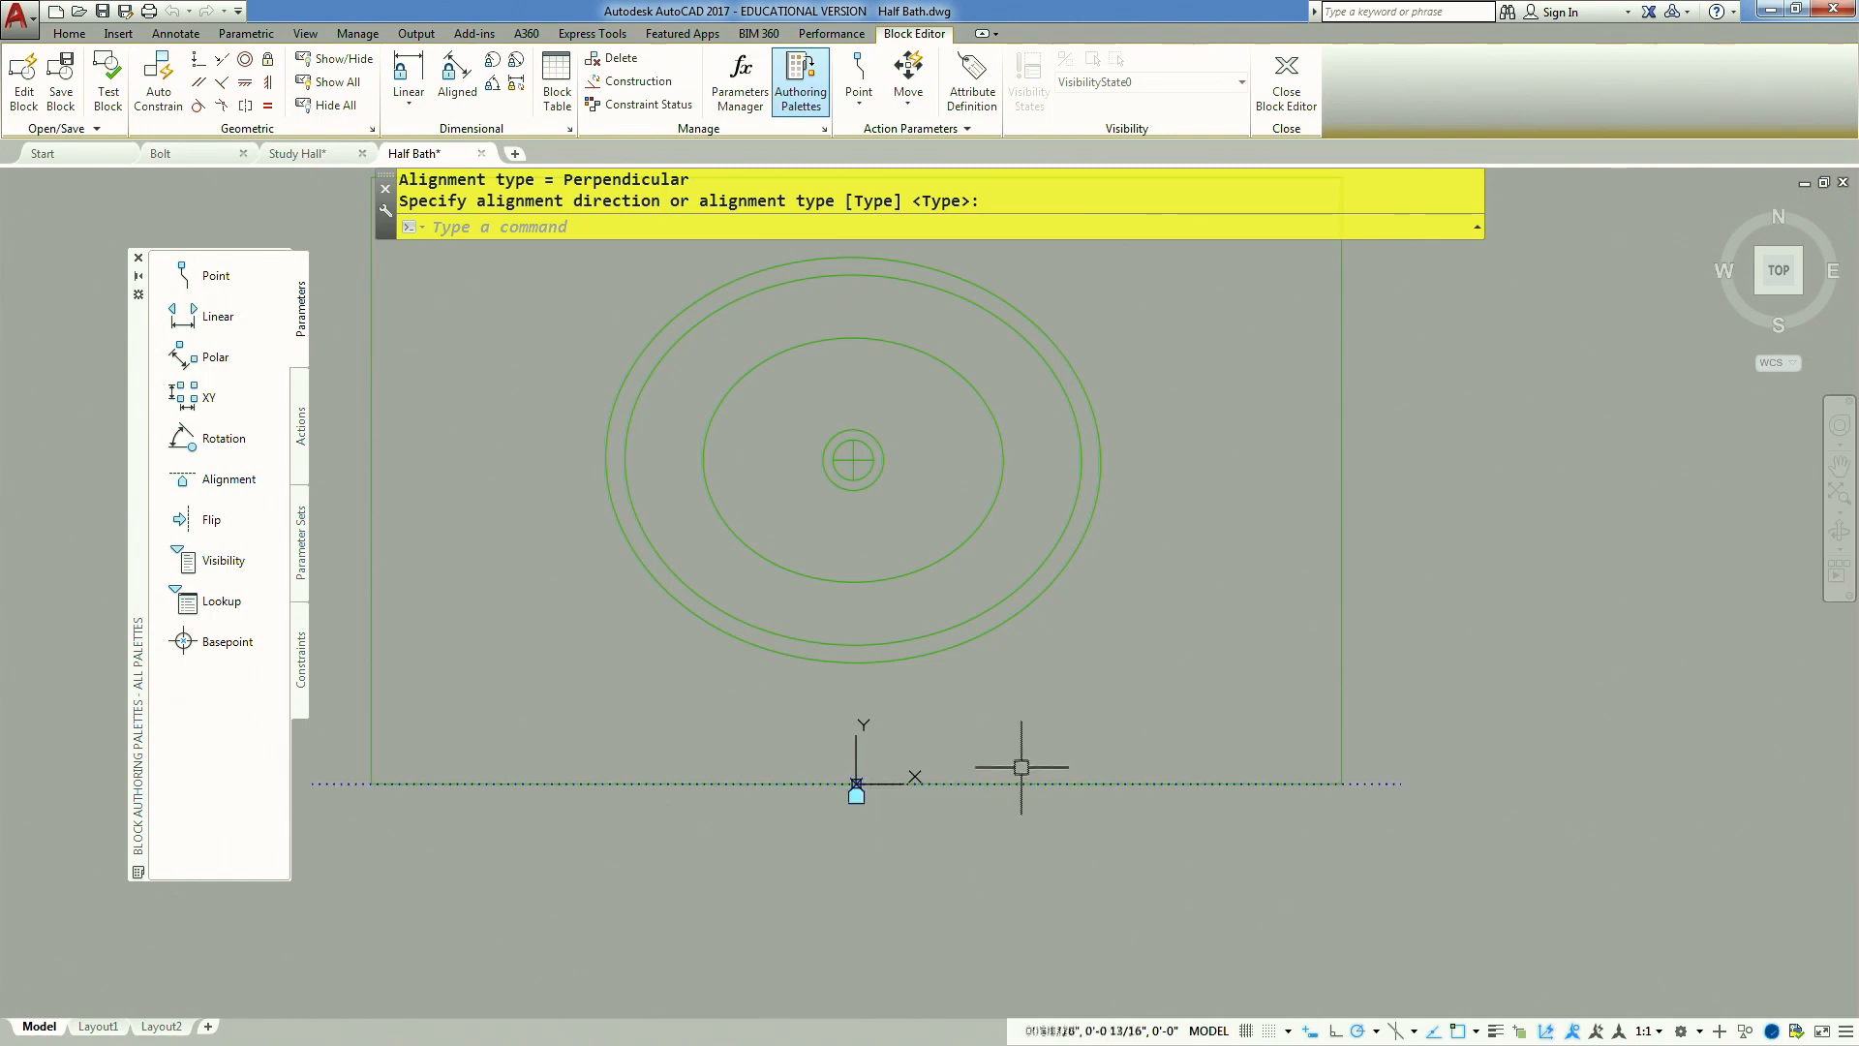
pyautogui.hotkey('ctrl', 'z')
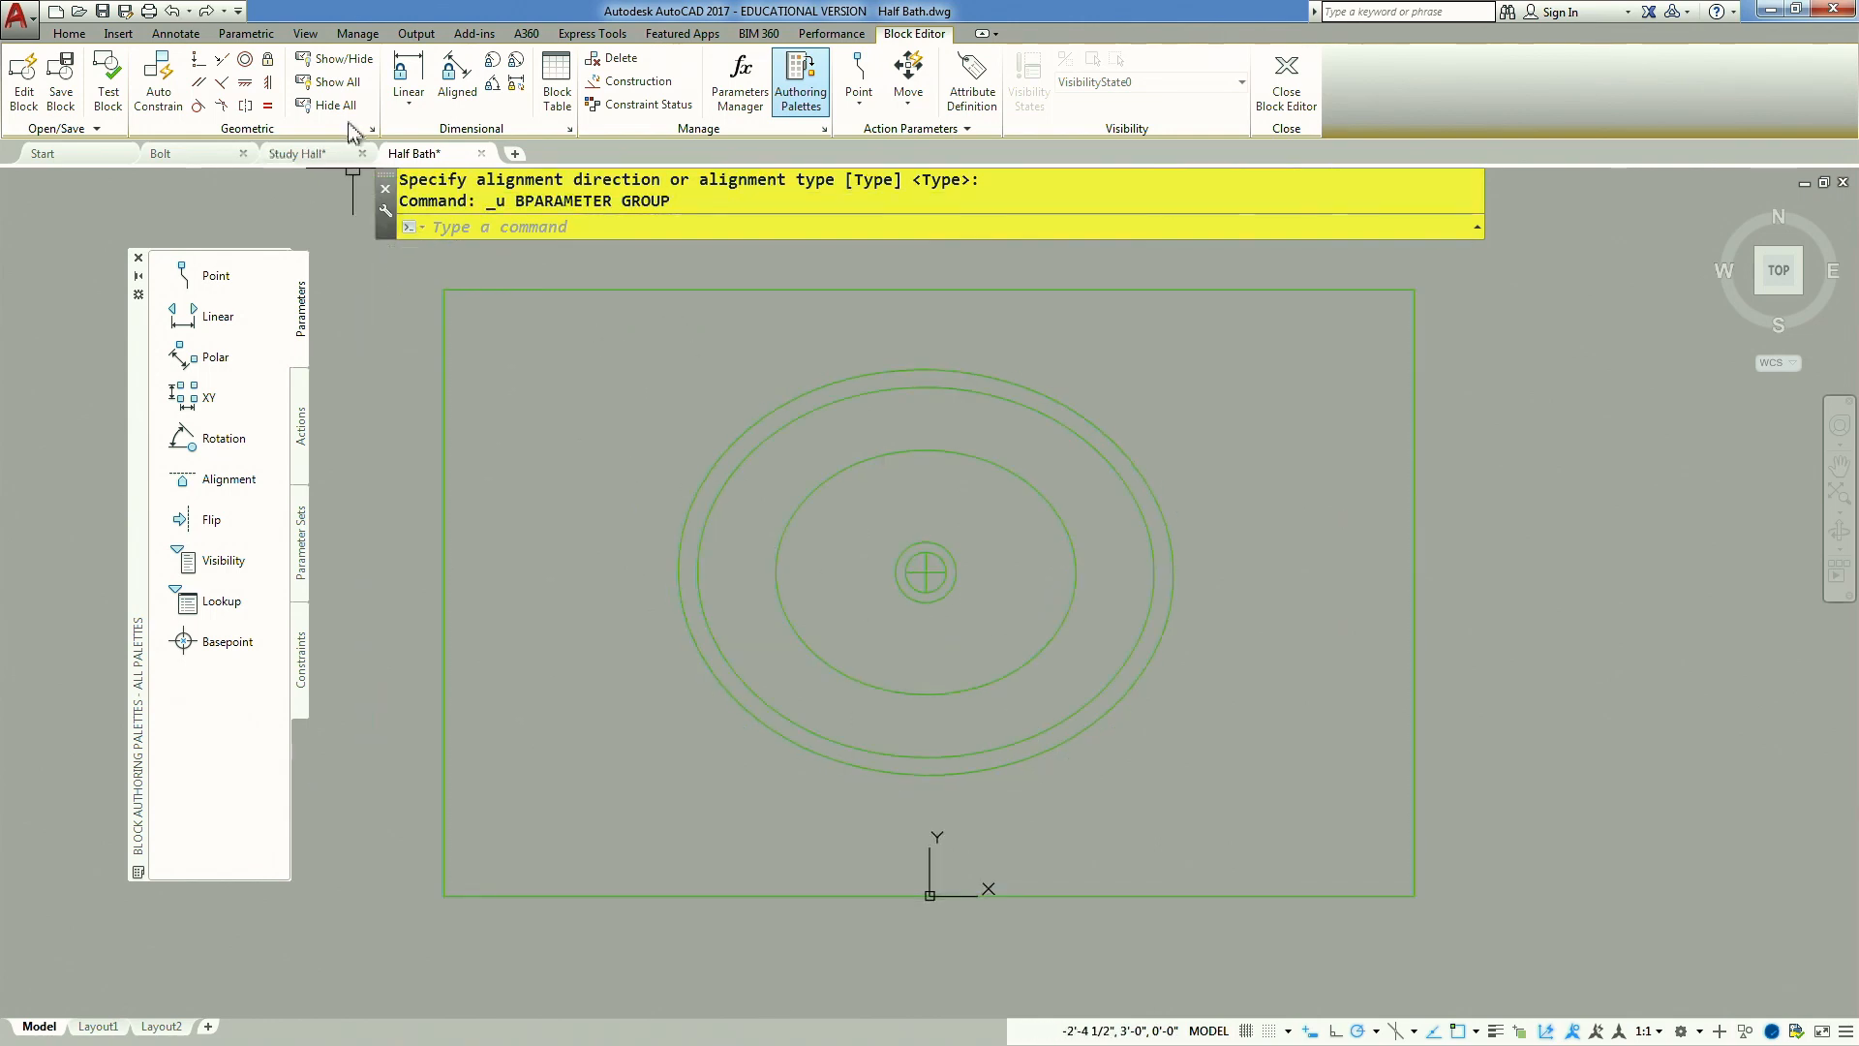
# Add a perpendicular alignment parameter at the cabinet's bottom-edge midpoint, directed toward the left, and close the Block Editor, saving the changes
pyautogui.click(217, 479)
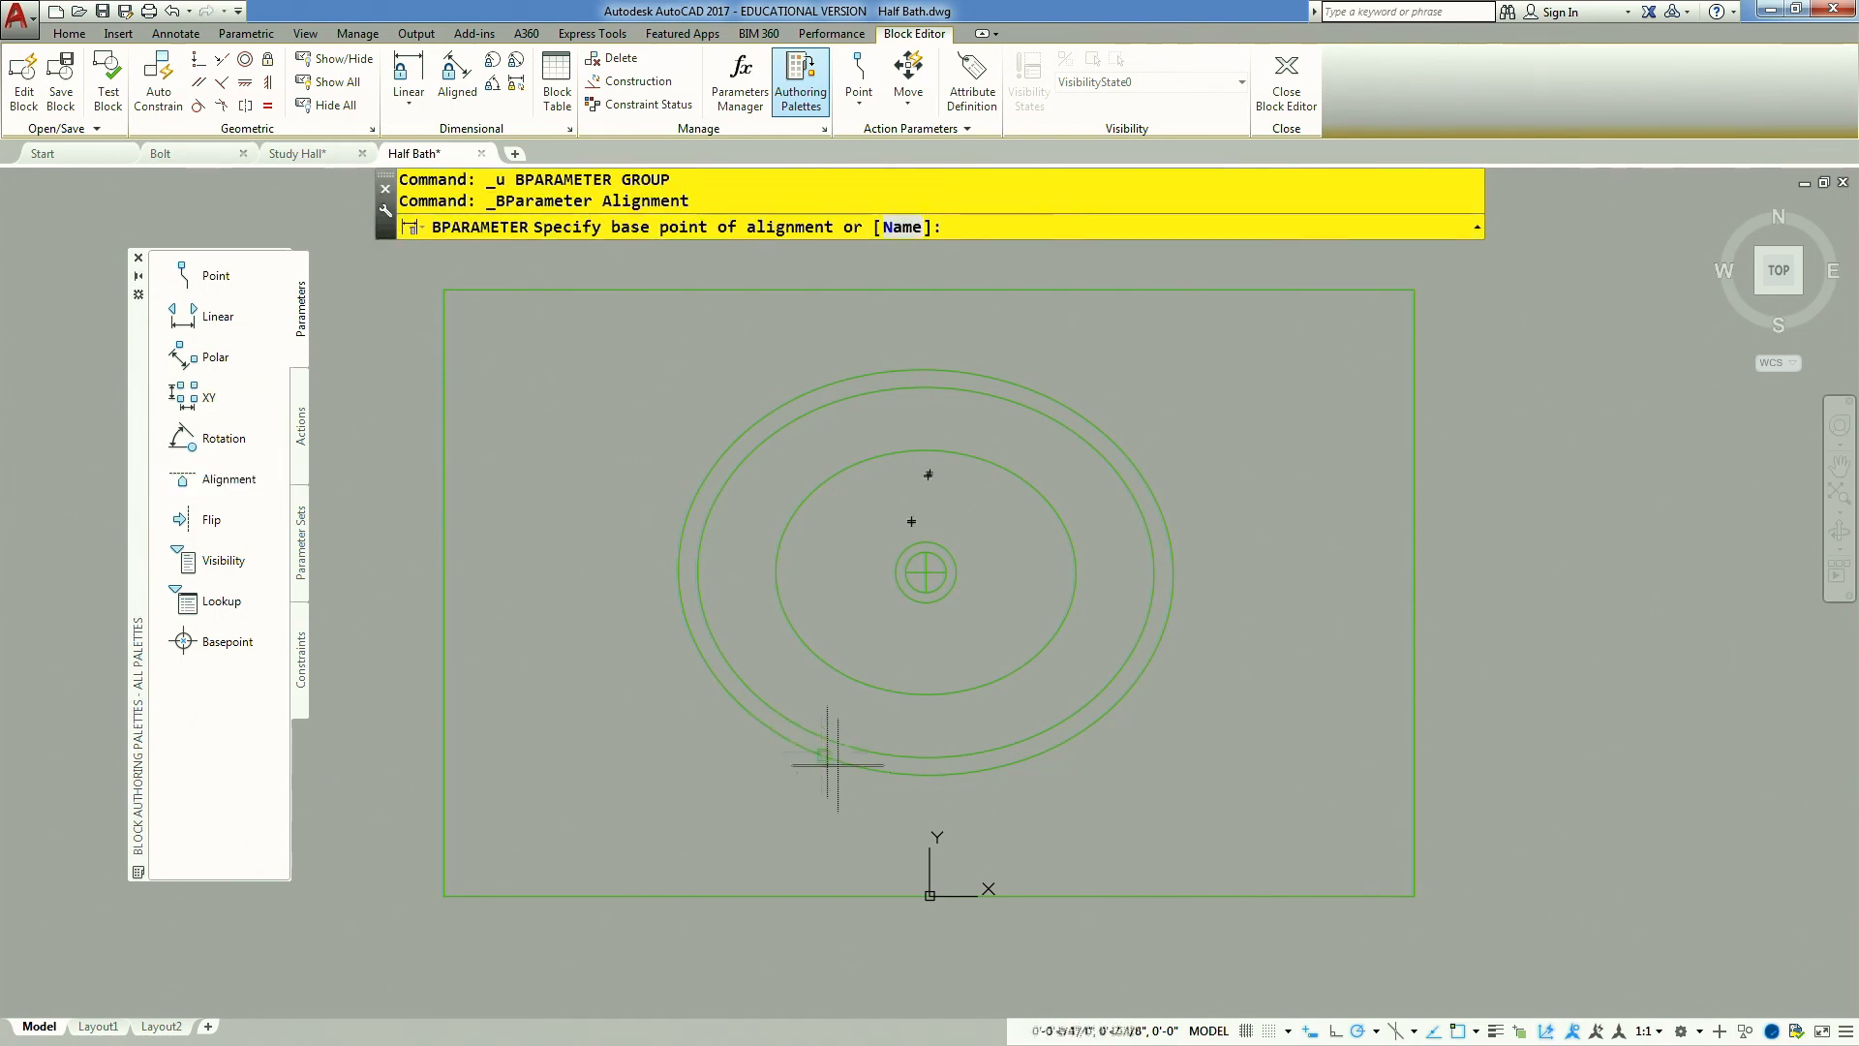
pyautogui.click(930, 896)
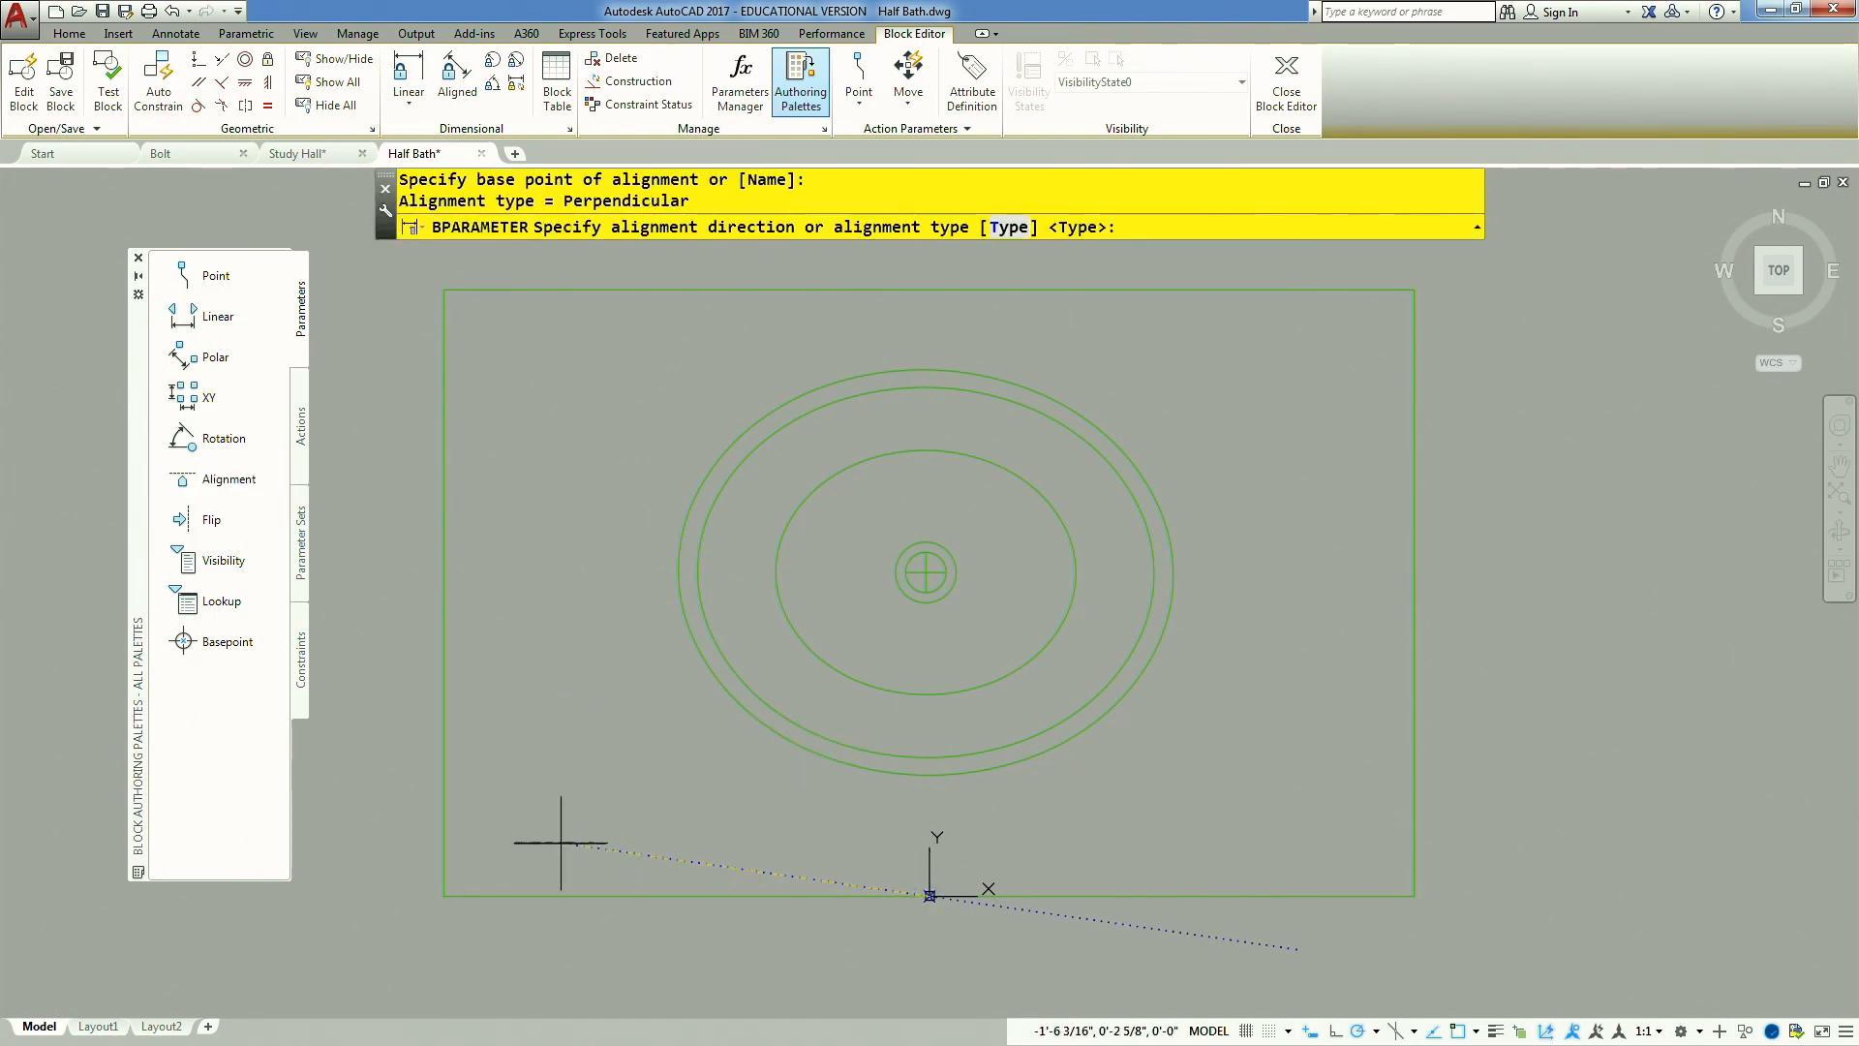
pyautogui.click(425, 896)
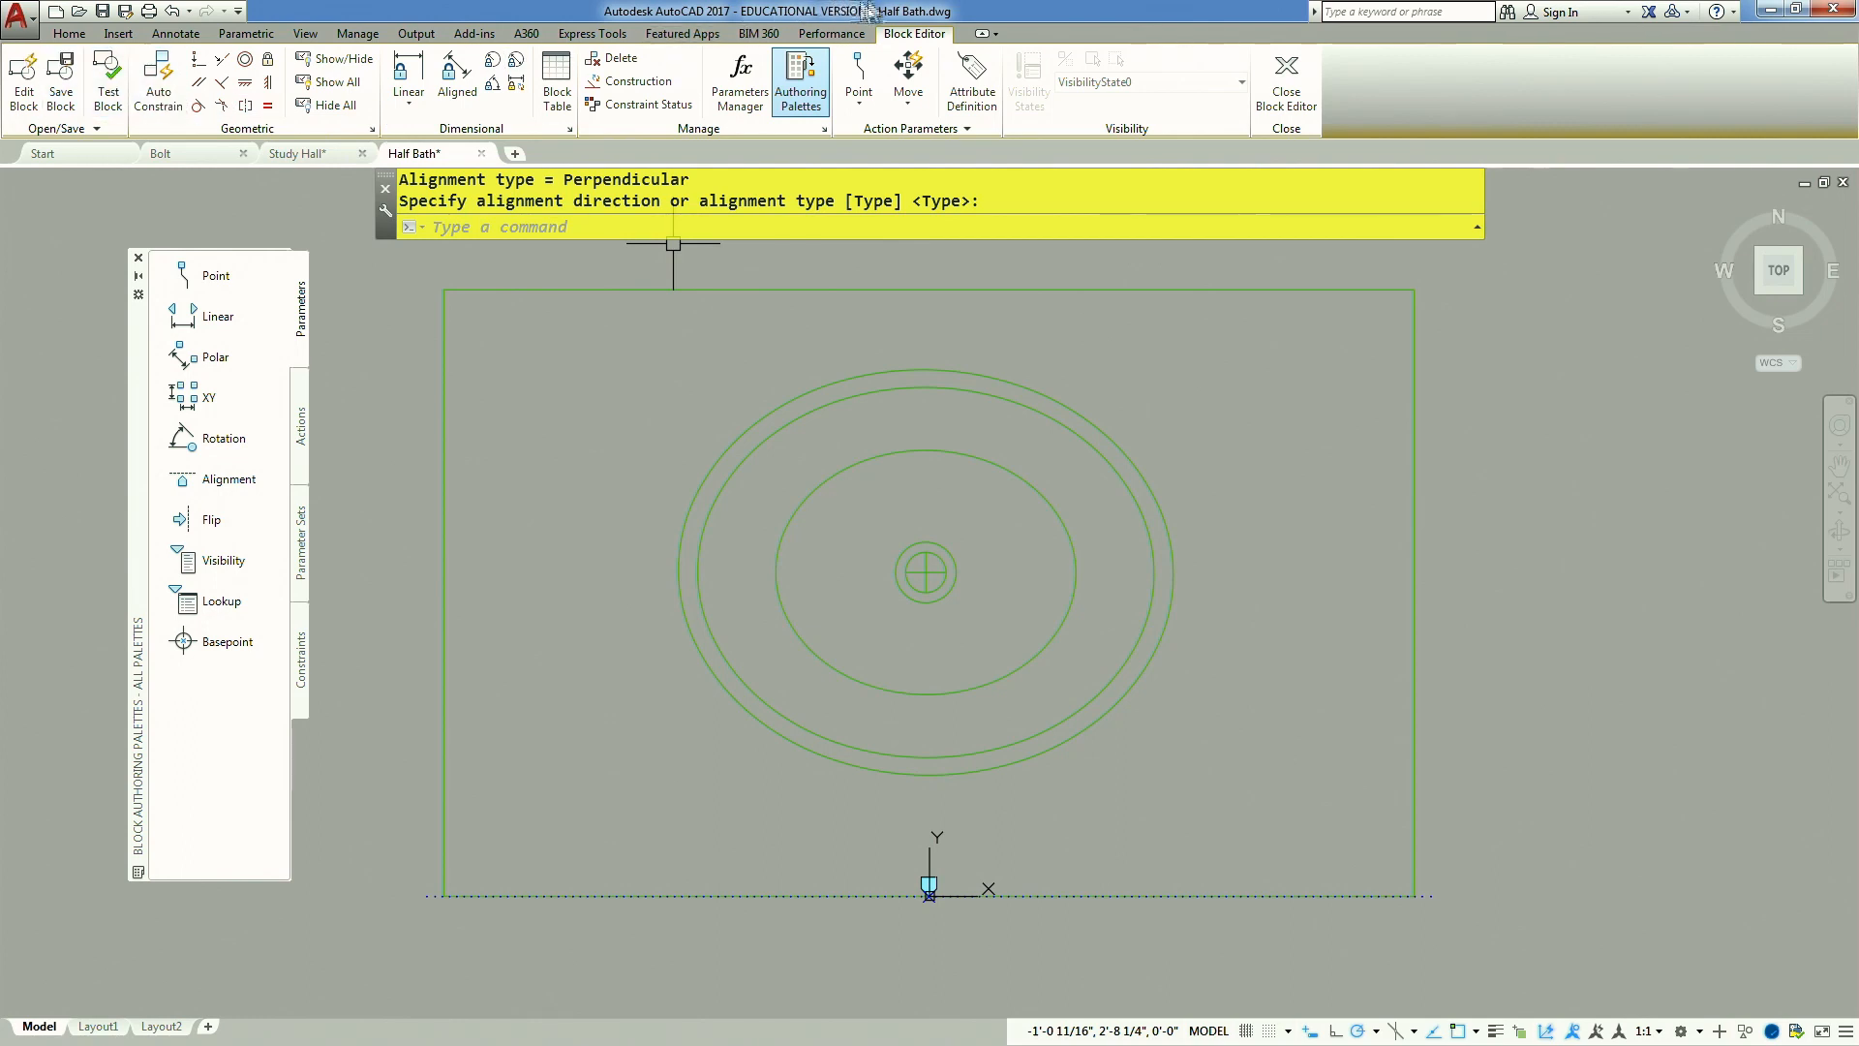
pyautogui.click(1286, 79)
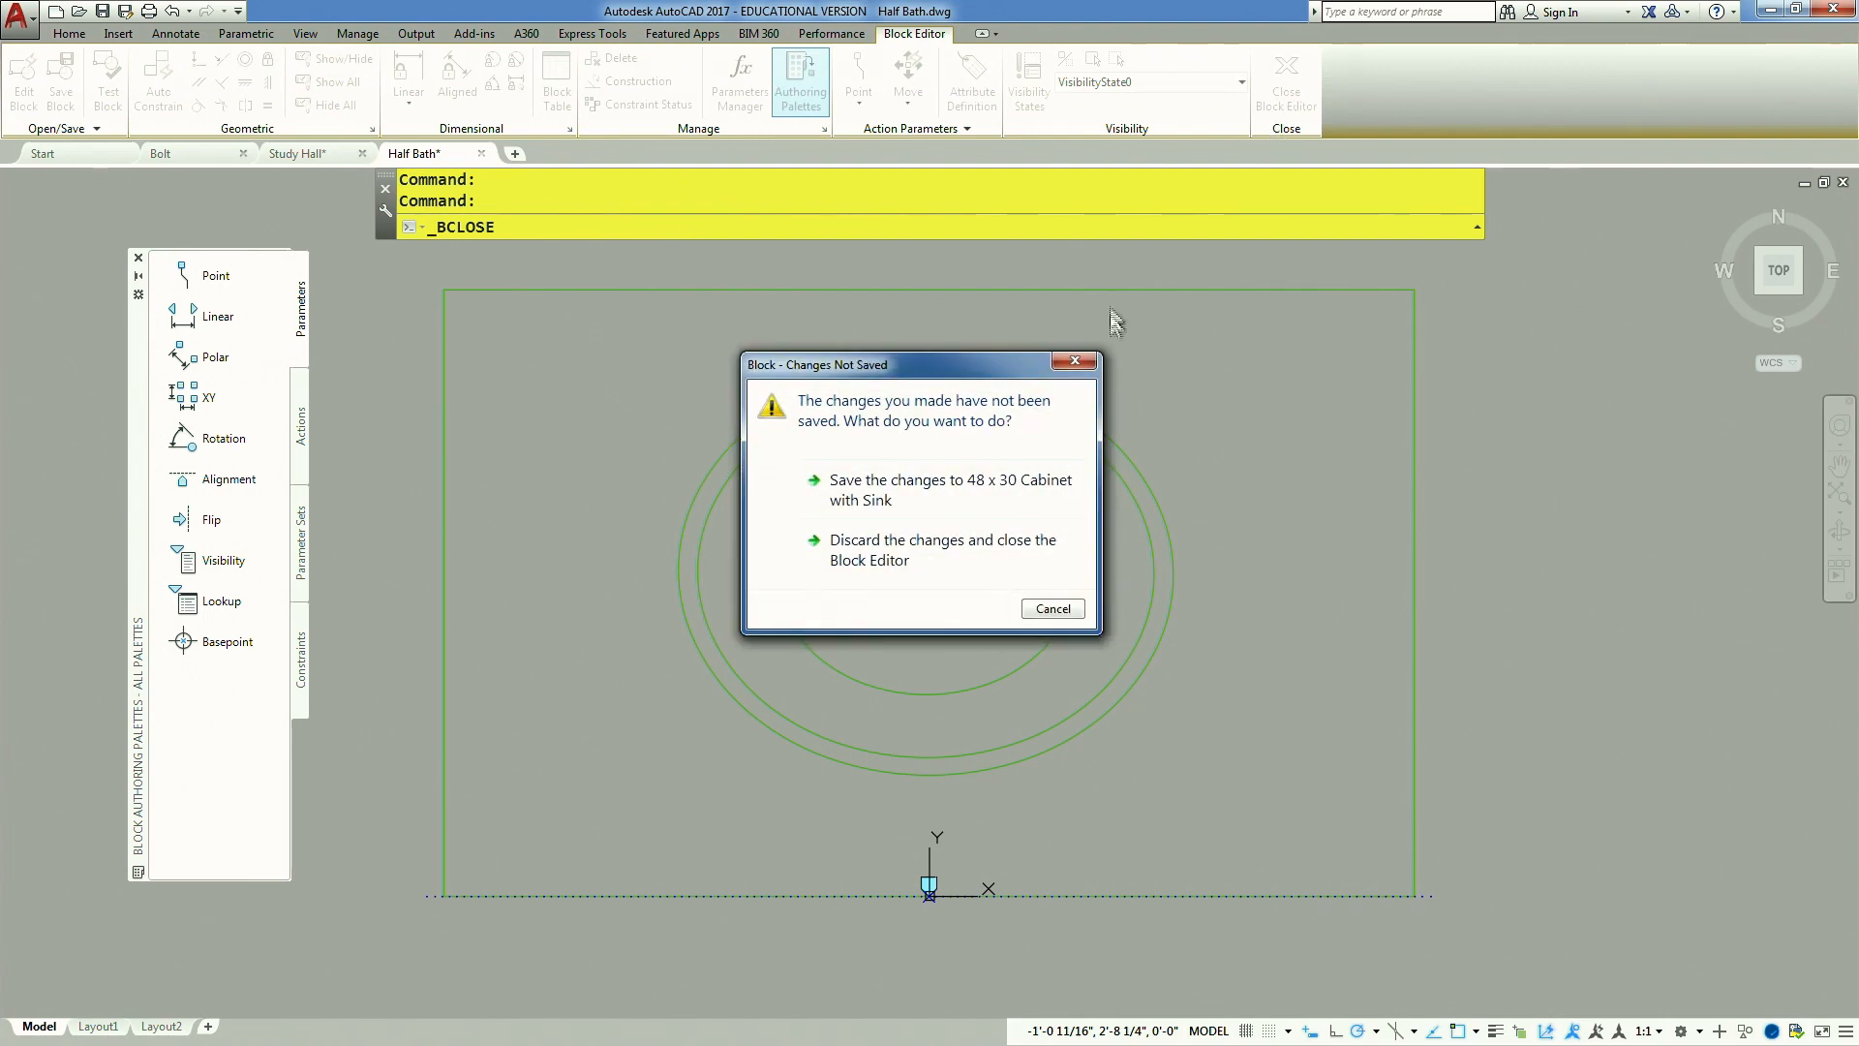
pyautogui.click(958, 498)
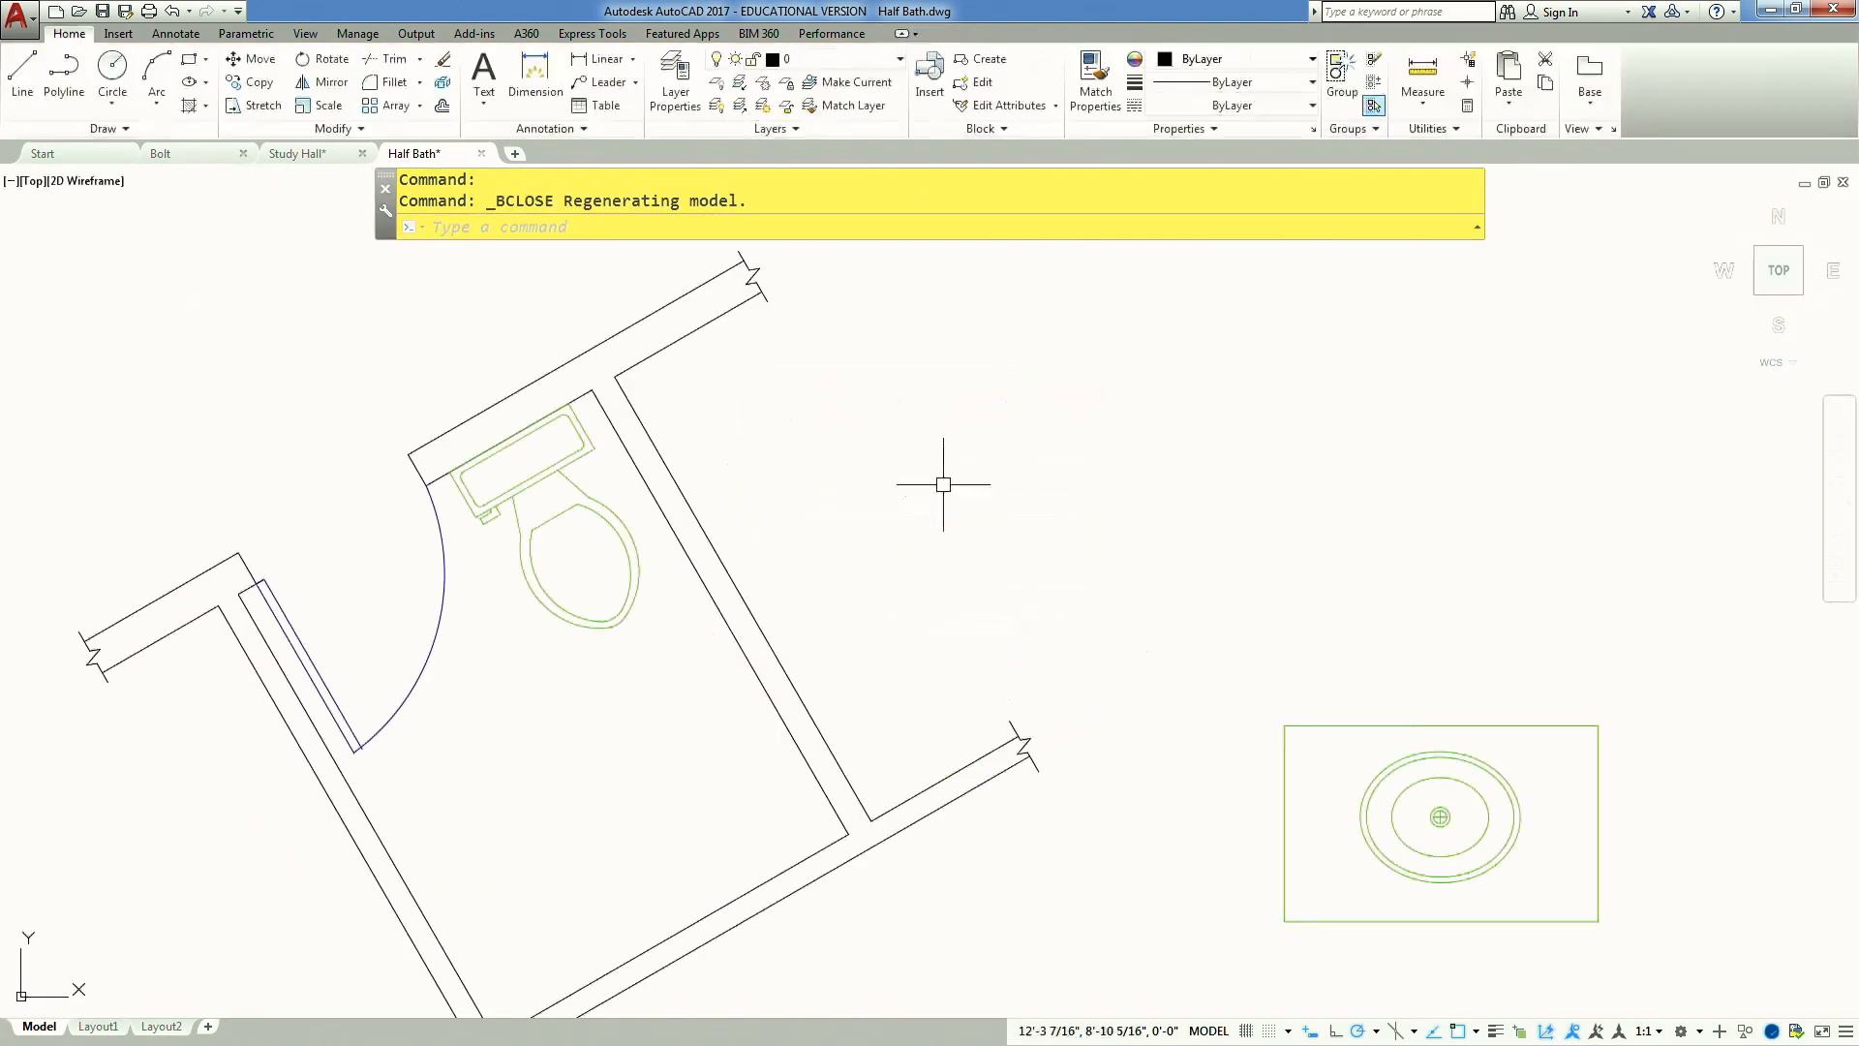
# Move the sink cabinet by its alignment grip against the bathroom's lower angled wall, and clear the selection
pyautogui.click(1607, 821)
pyautogui.click(1568, 821)
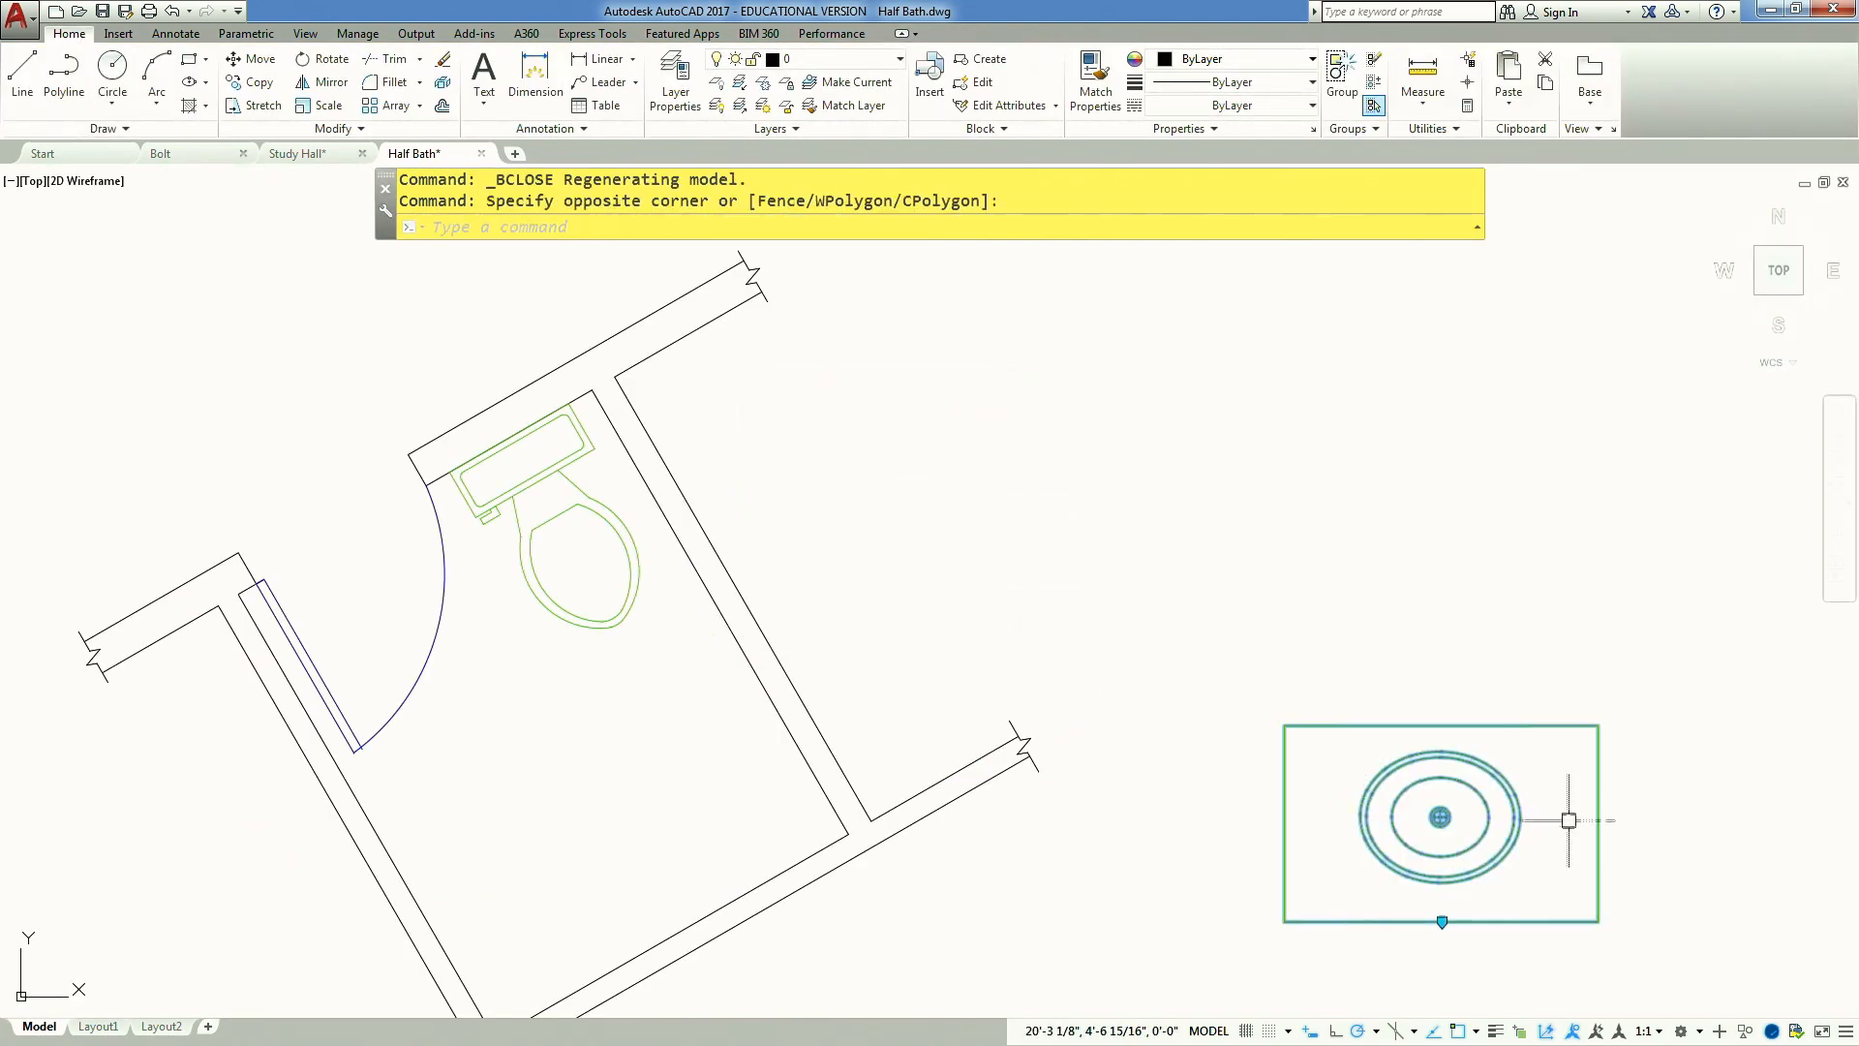
pyautogui.moveTo(1536, 816)
pyautogui.mouseDown(button='middle')
pyautogui.moveTo(1394, 672)
pyautogui.moveTo(1369, 571)
pyautogui.mouseUp(button='middle')
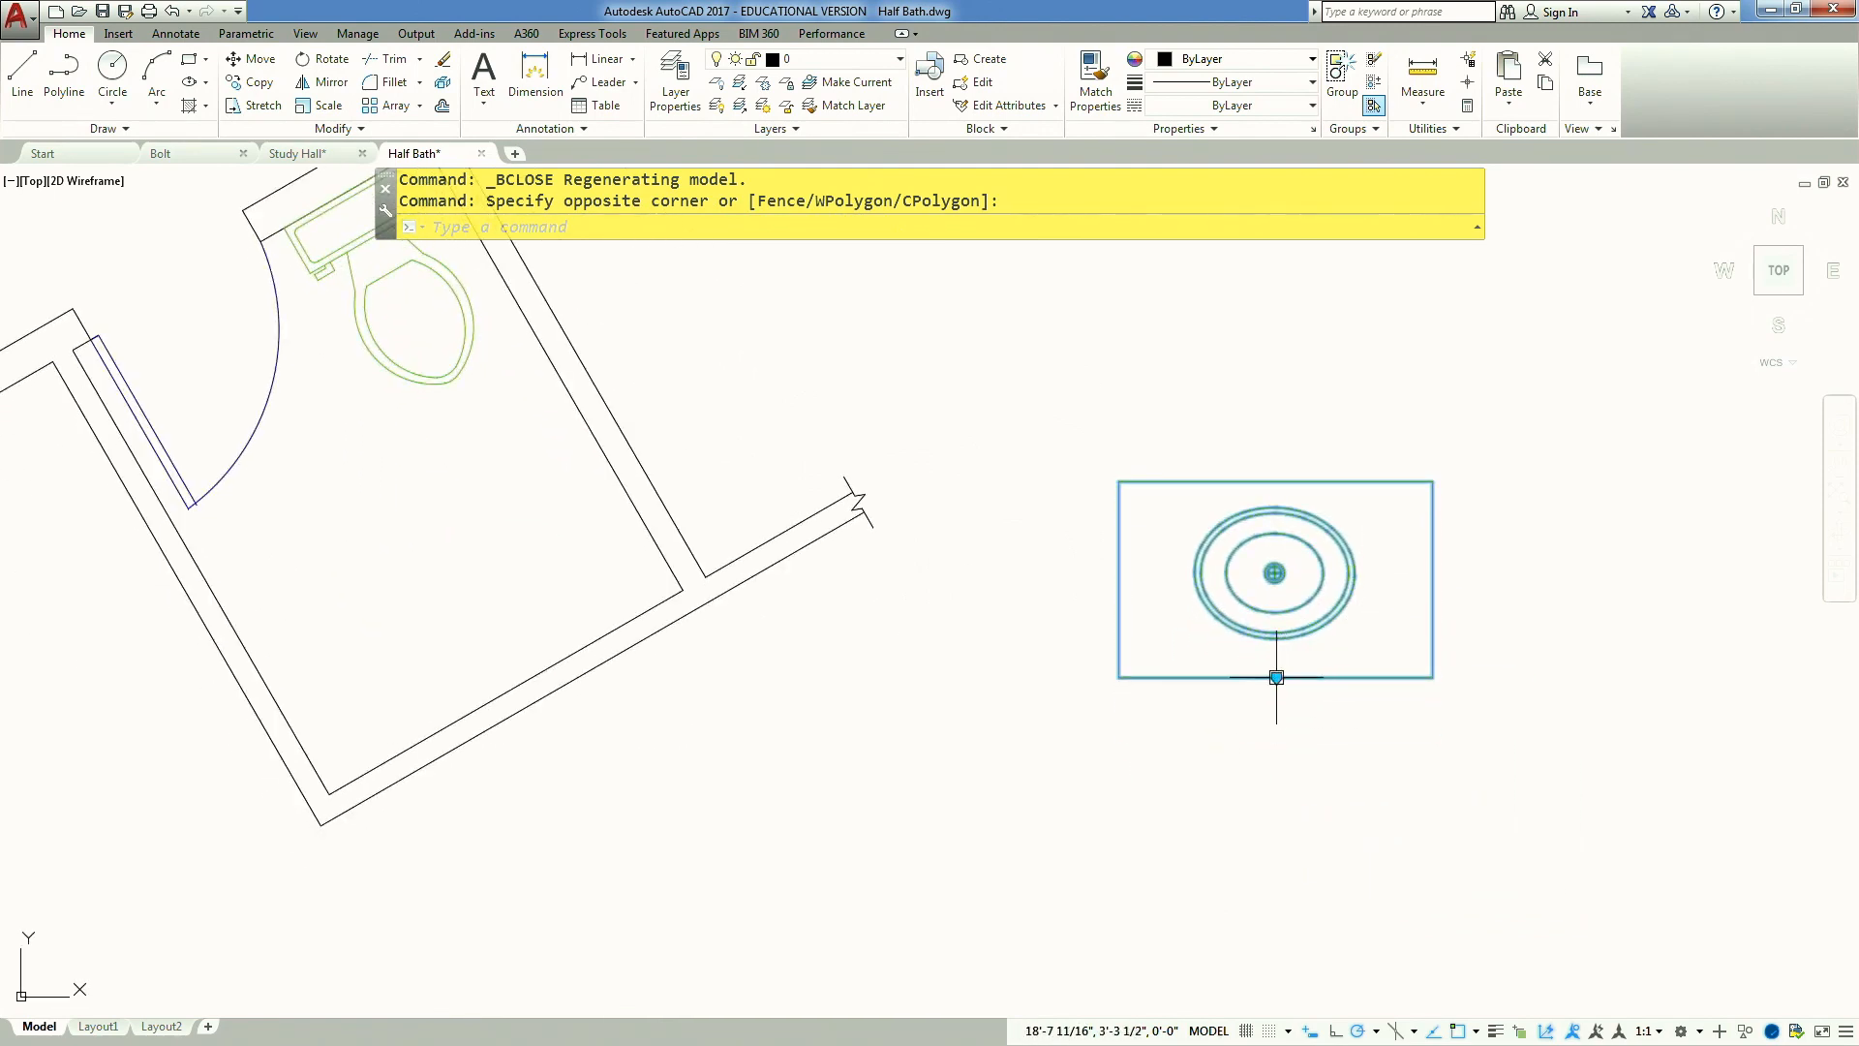
pyautogui.click(1276, 677)
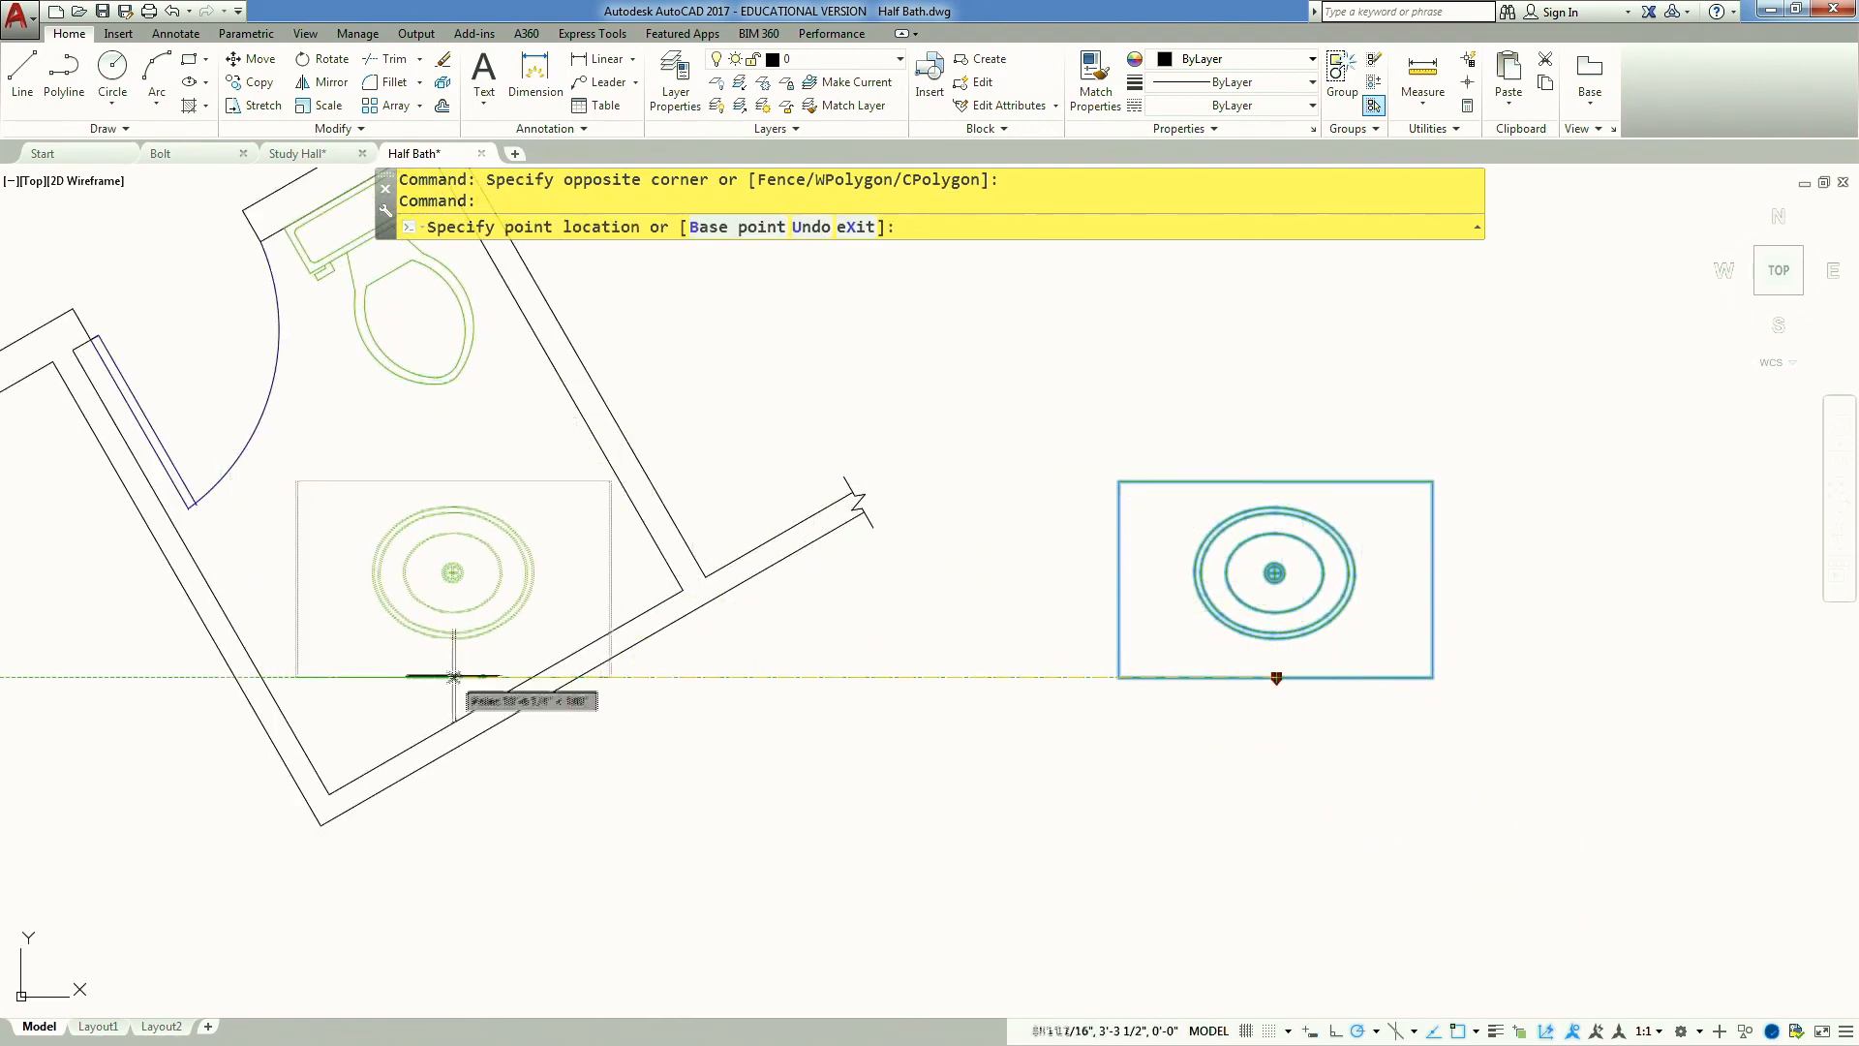
pyautogui.click(525, 681)
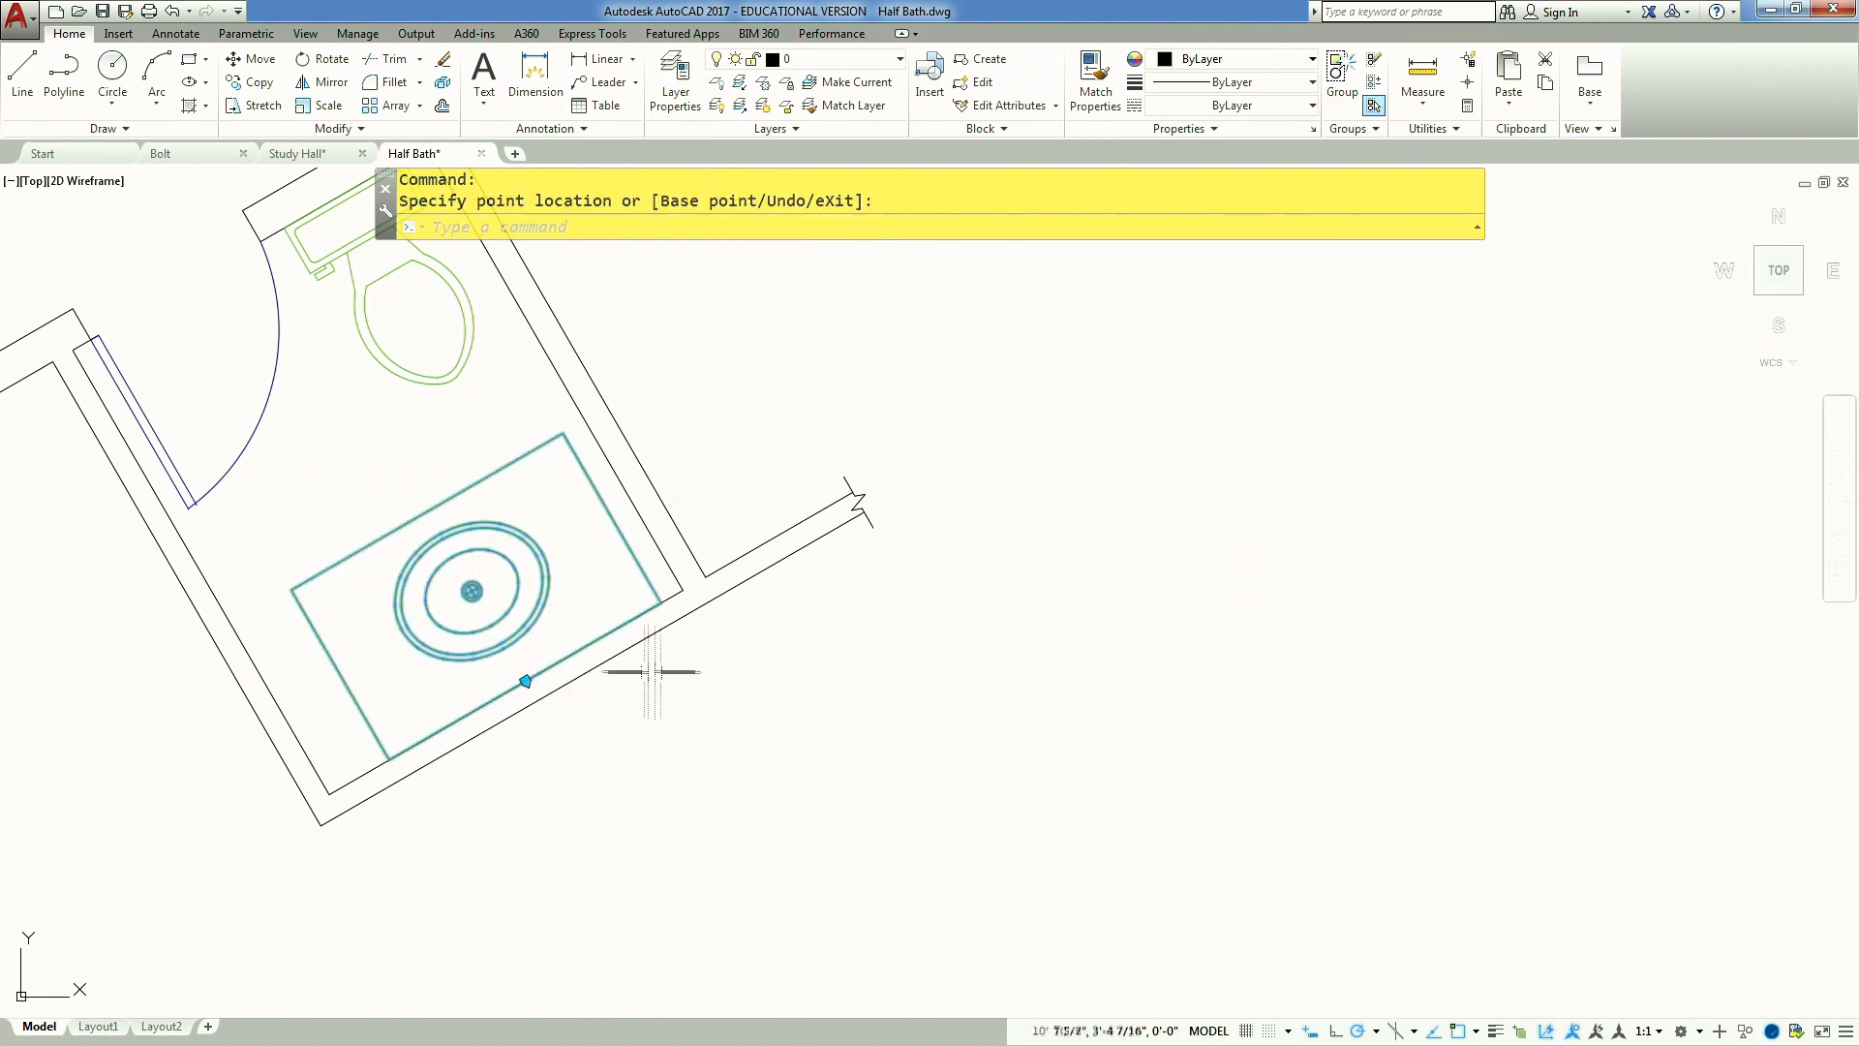
pyautogui.press('Escape')
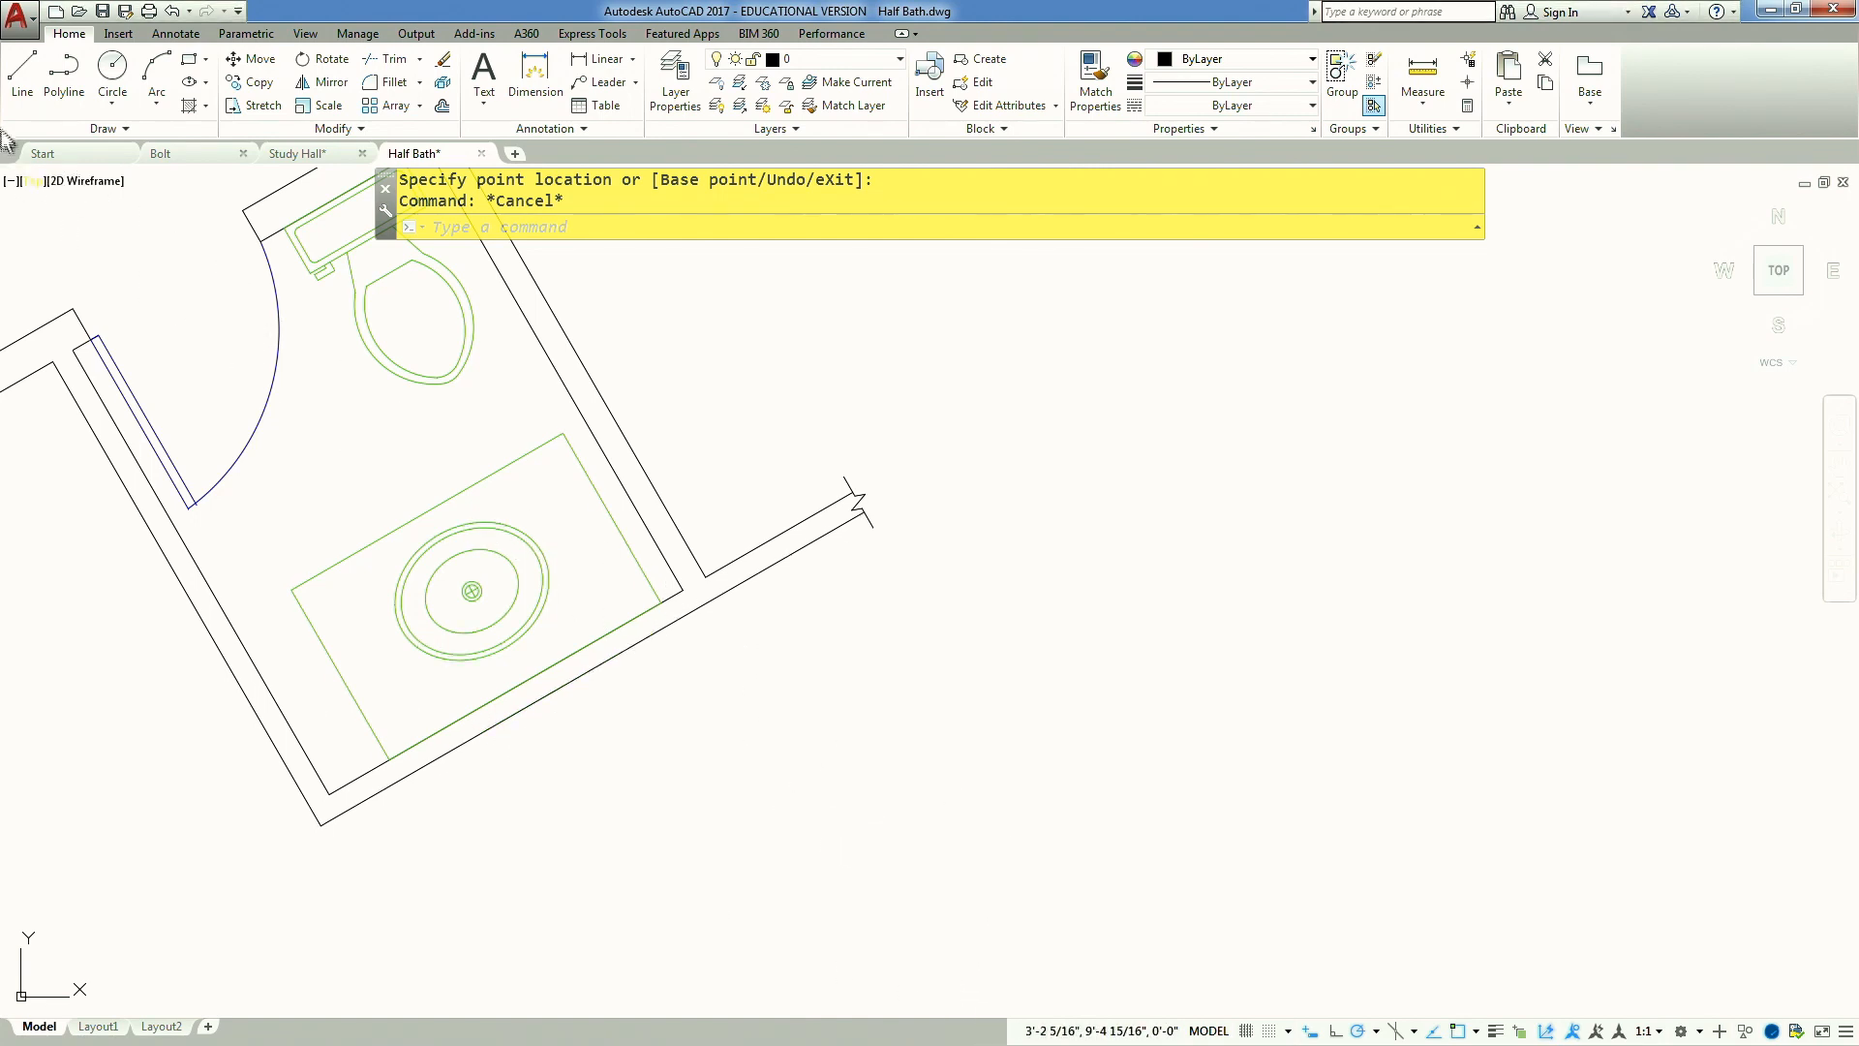
# Open the Door drawing
pyautogui.click(80, 13)
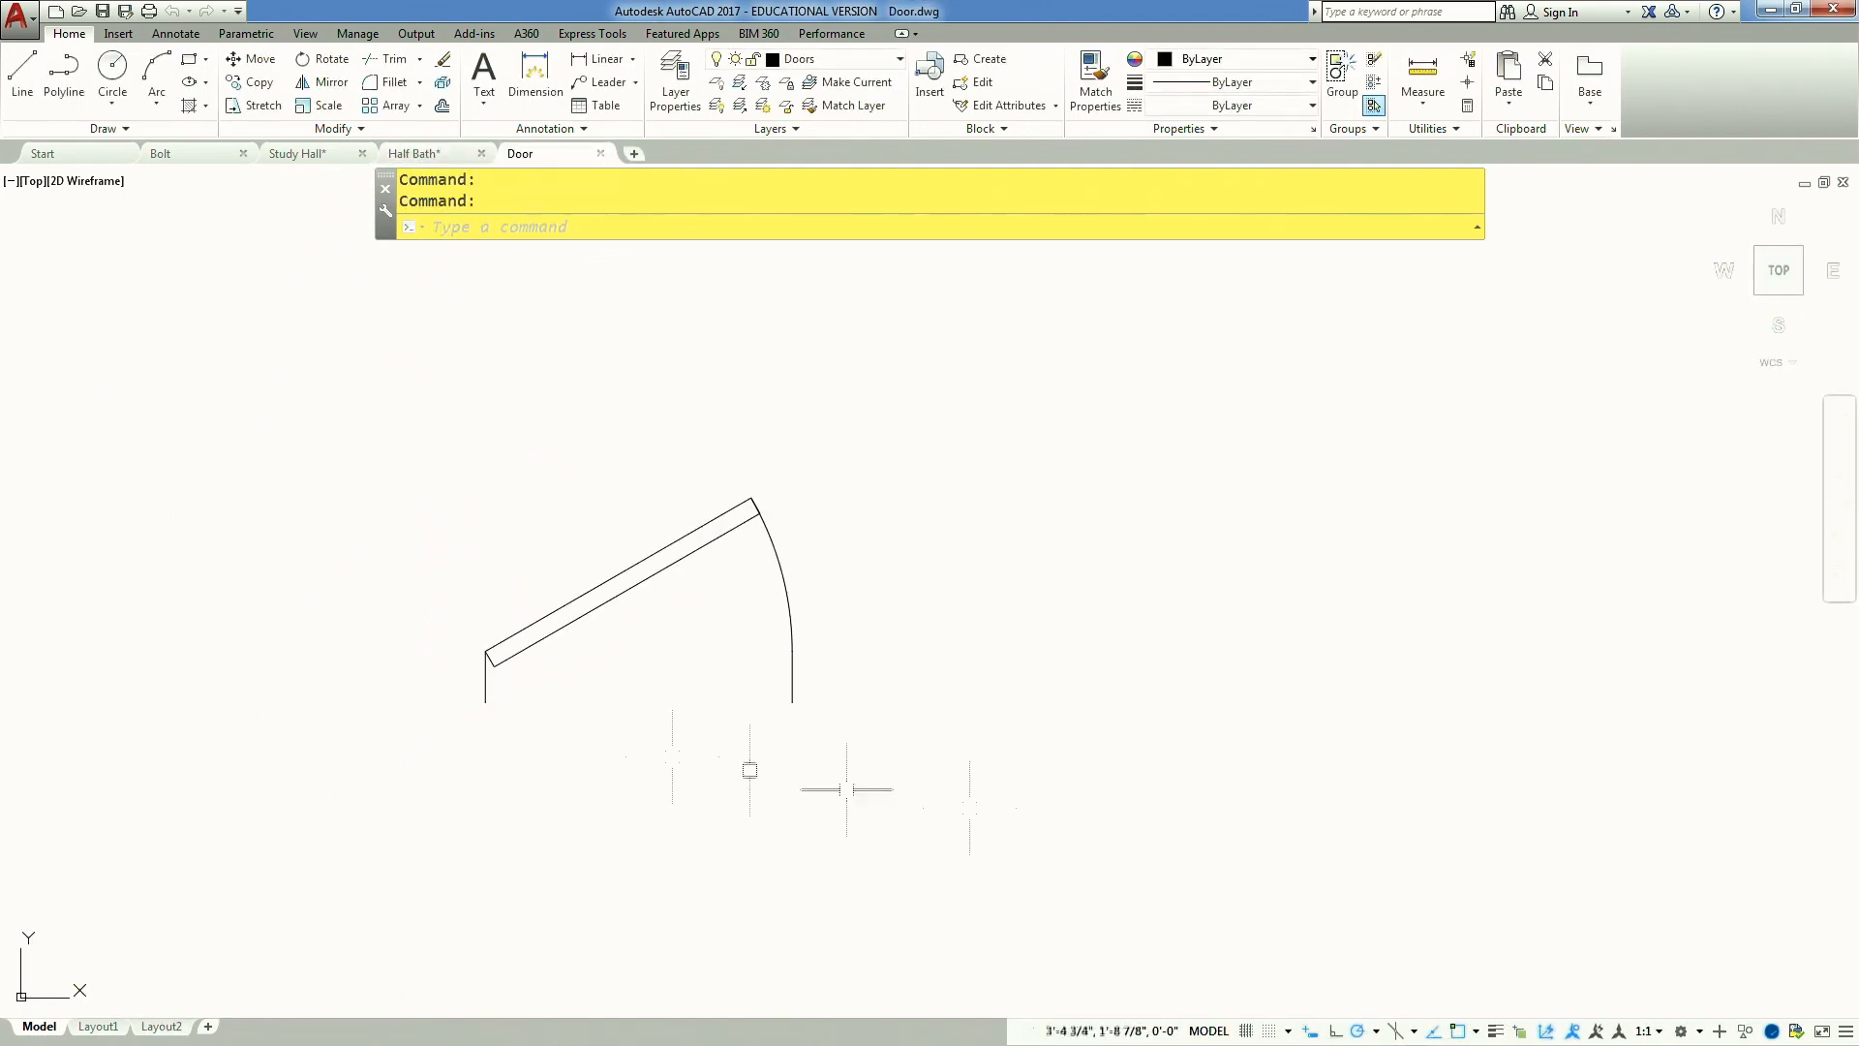
# Open the Door block's definition in the Block Editor
pyautogui.click(545, 622)
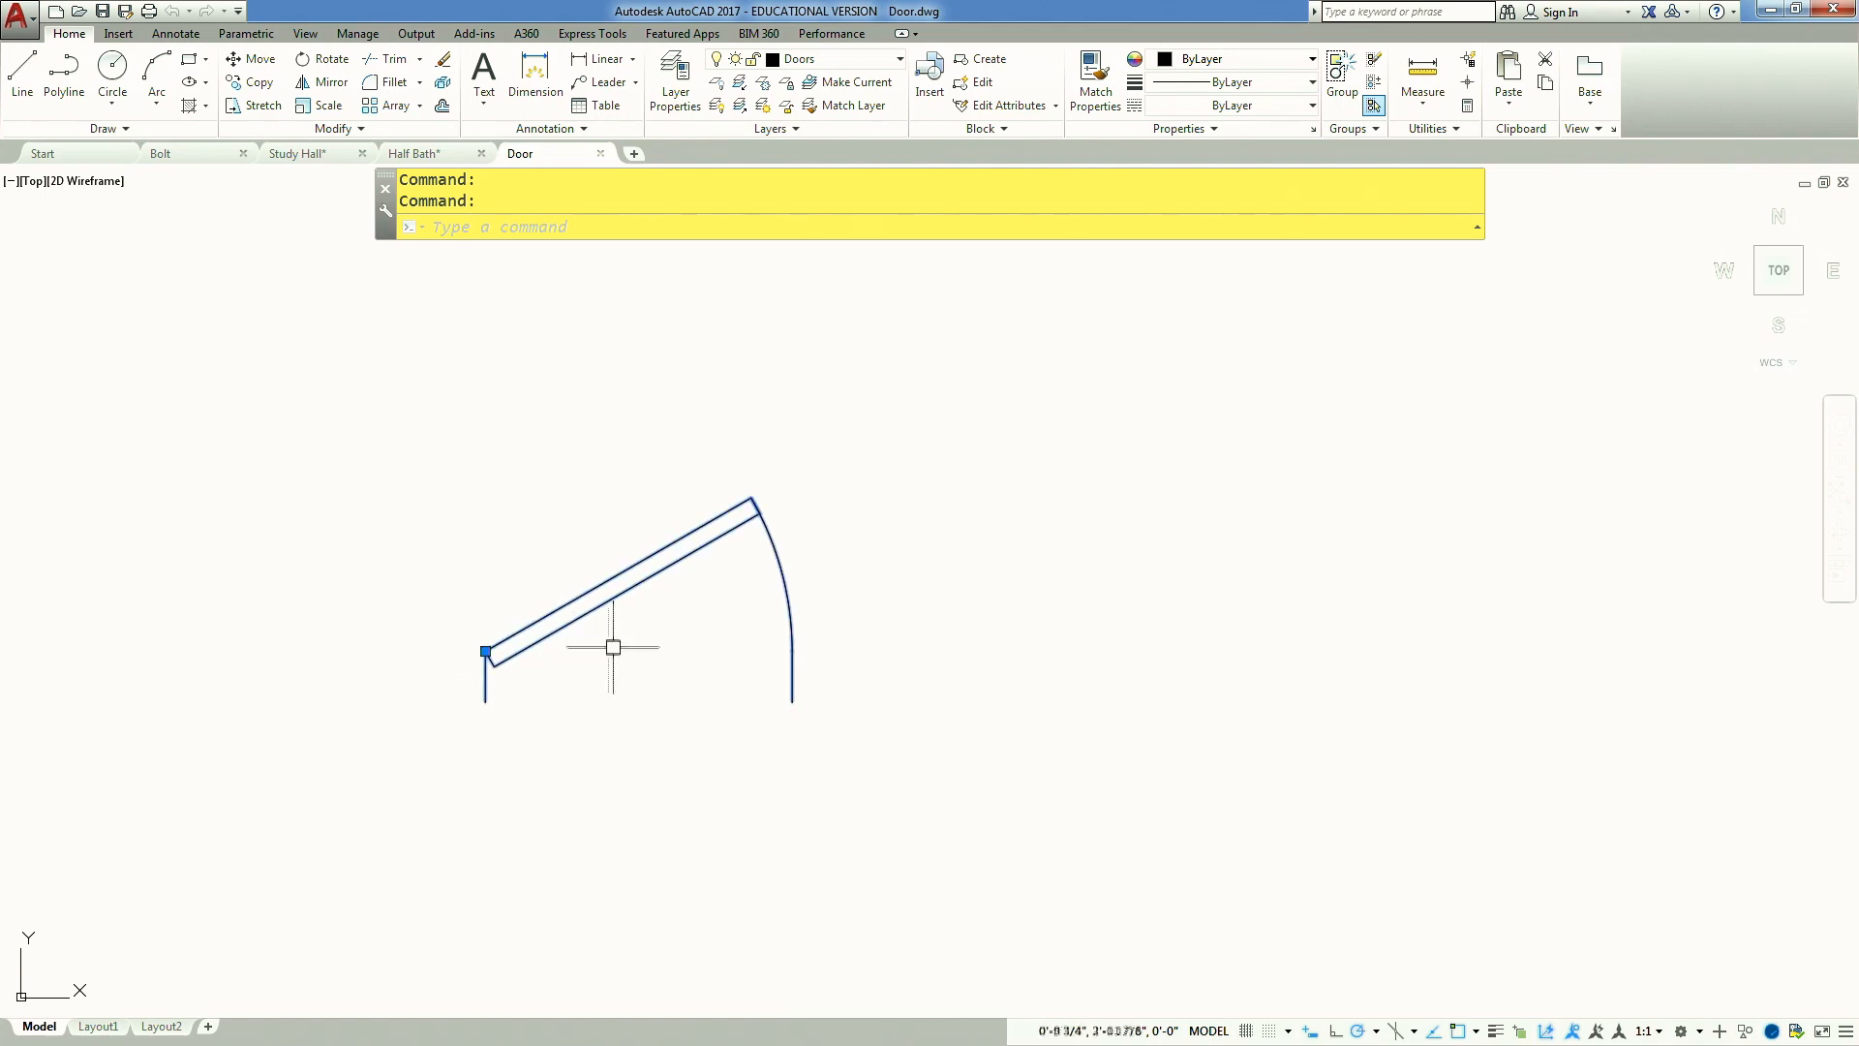
pyautogui.press('Escape')
pyautogui.moveTo(610, 647); pyautogui.dragTo(599, 586, button='middle')
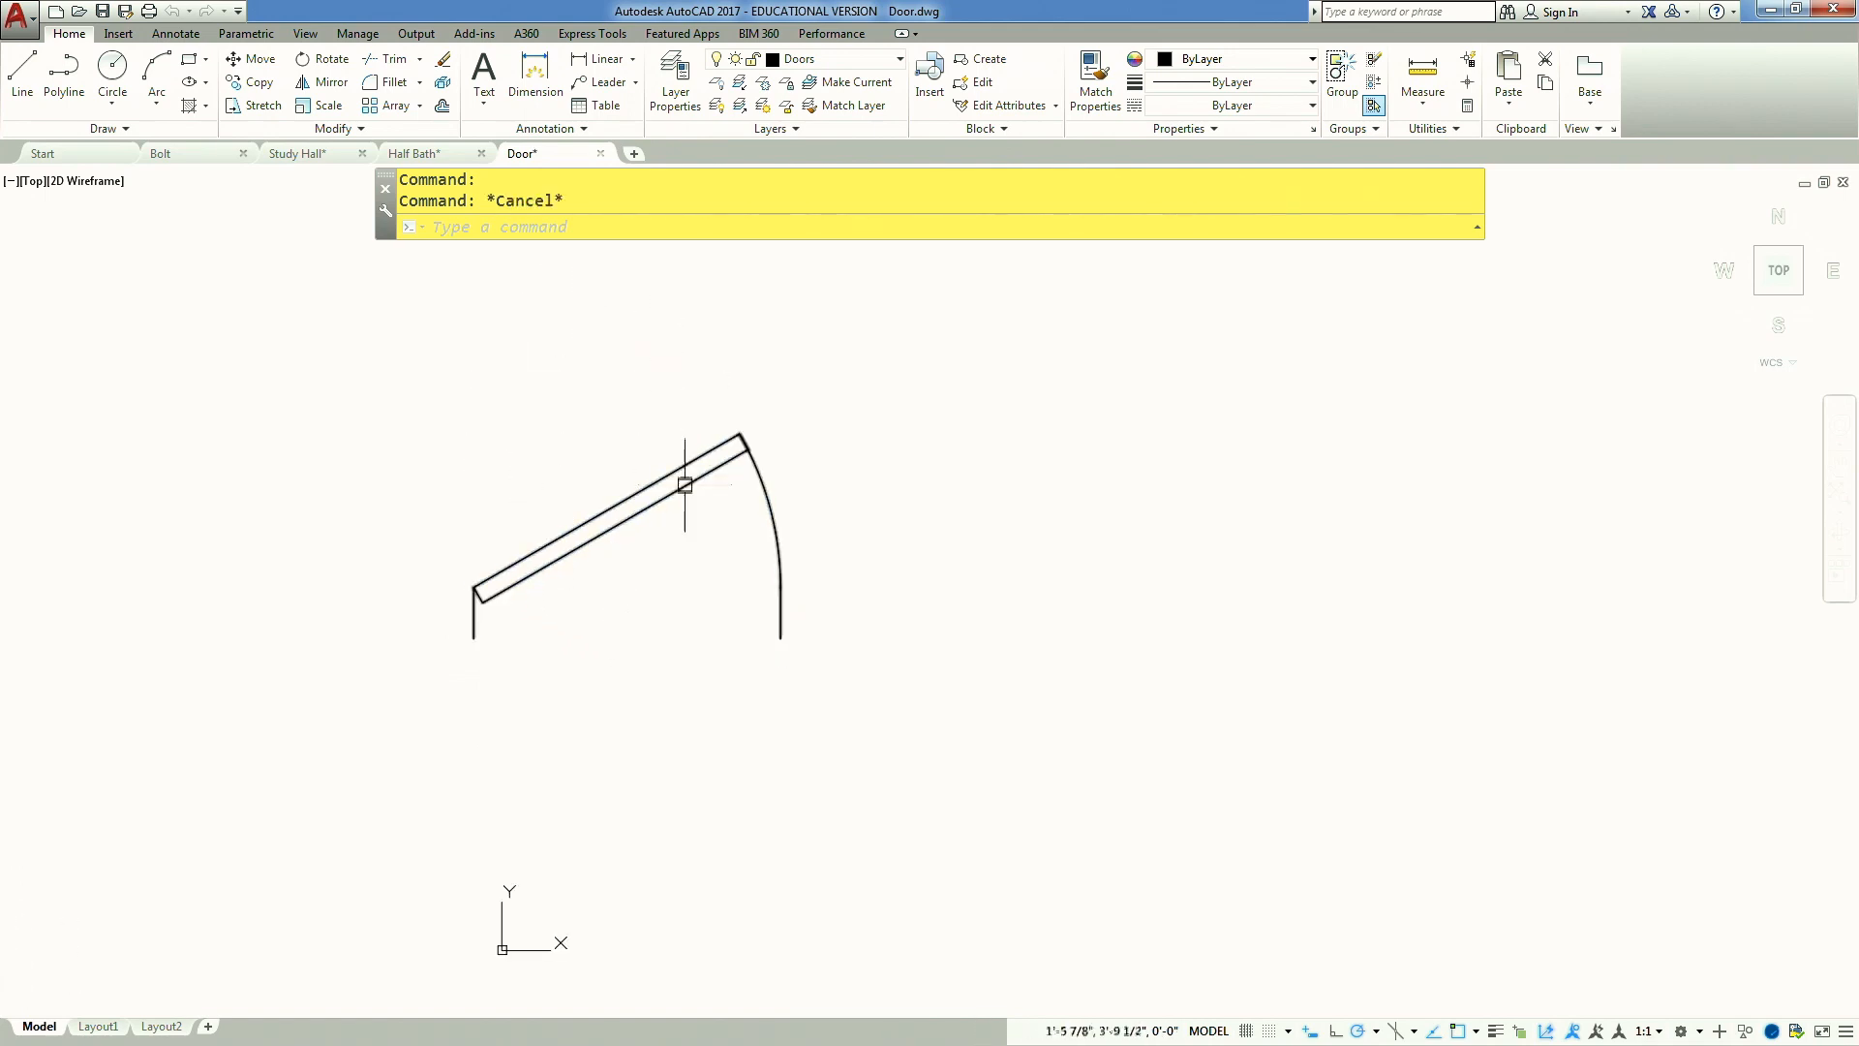
pyautogui.doubleClick(678, 495)
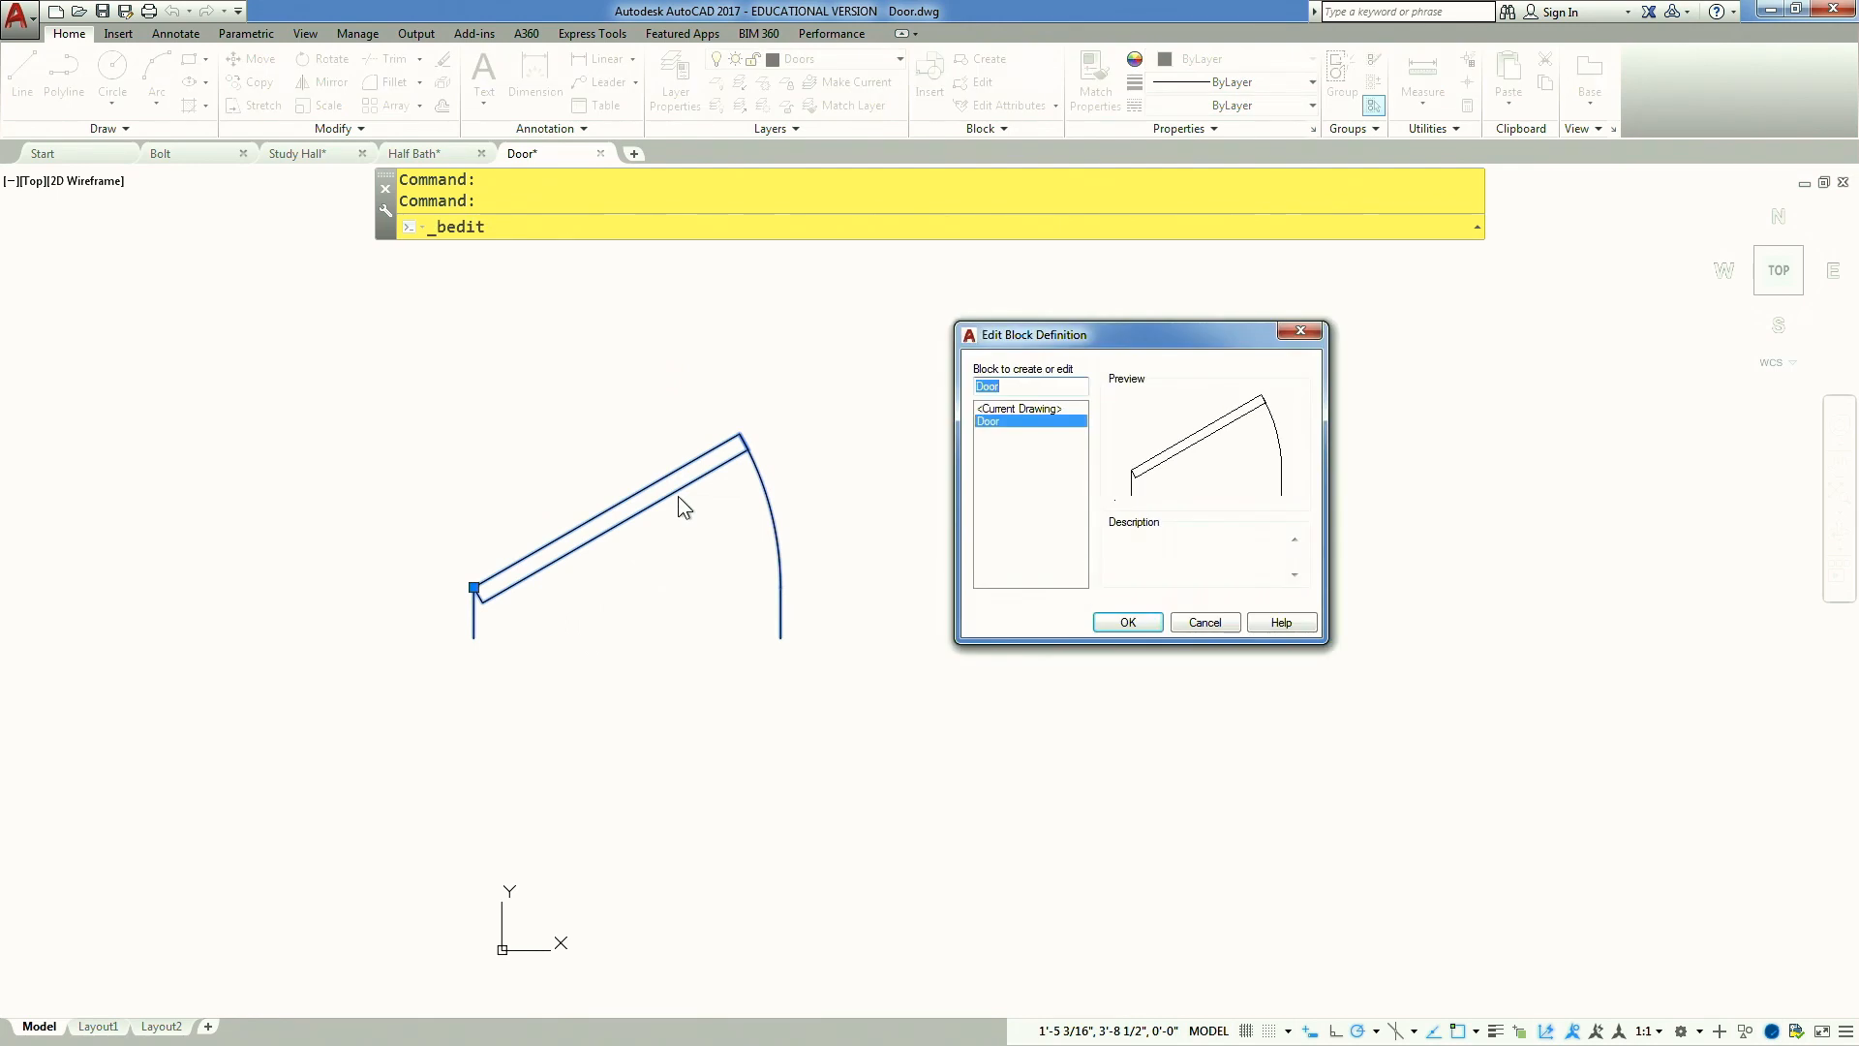
pyautogui.click(1125, 623)
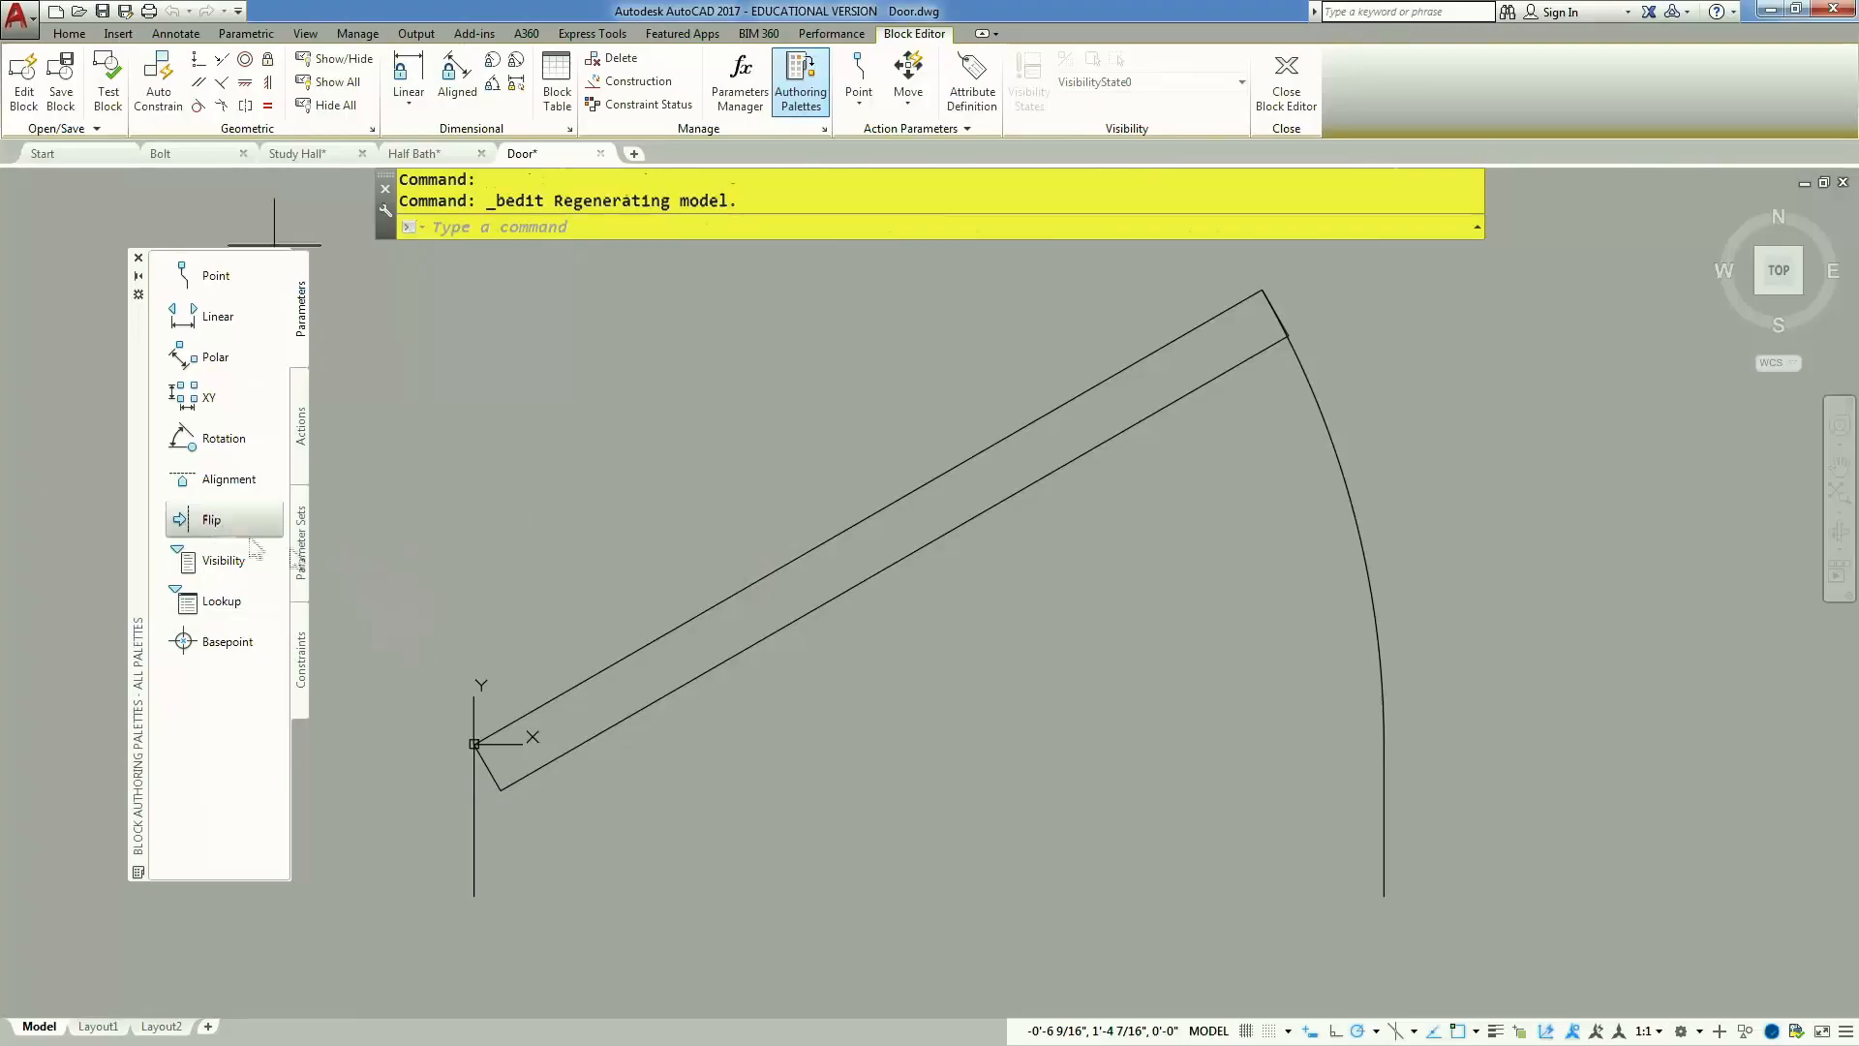
# Add a flip parameter with its base point 1'3" right of the hinge corner, a nearly vertical reflection line upward, and its label above the door
pyautogui.click(244, 528)
pyautogui.moveTo(897, 759); pyautogui.dragTo(867, 706, button='middle')
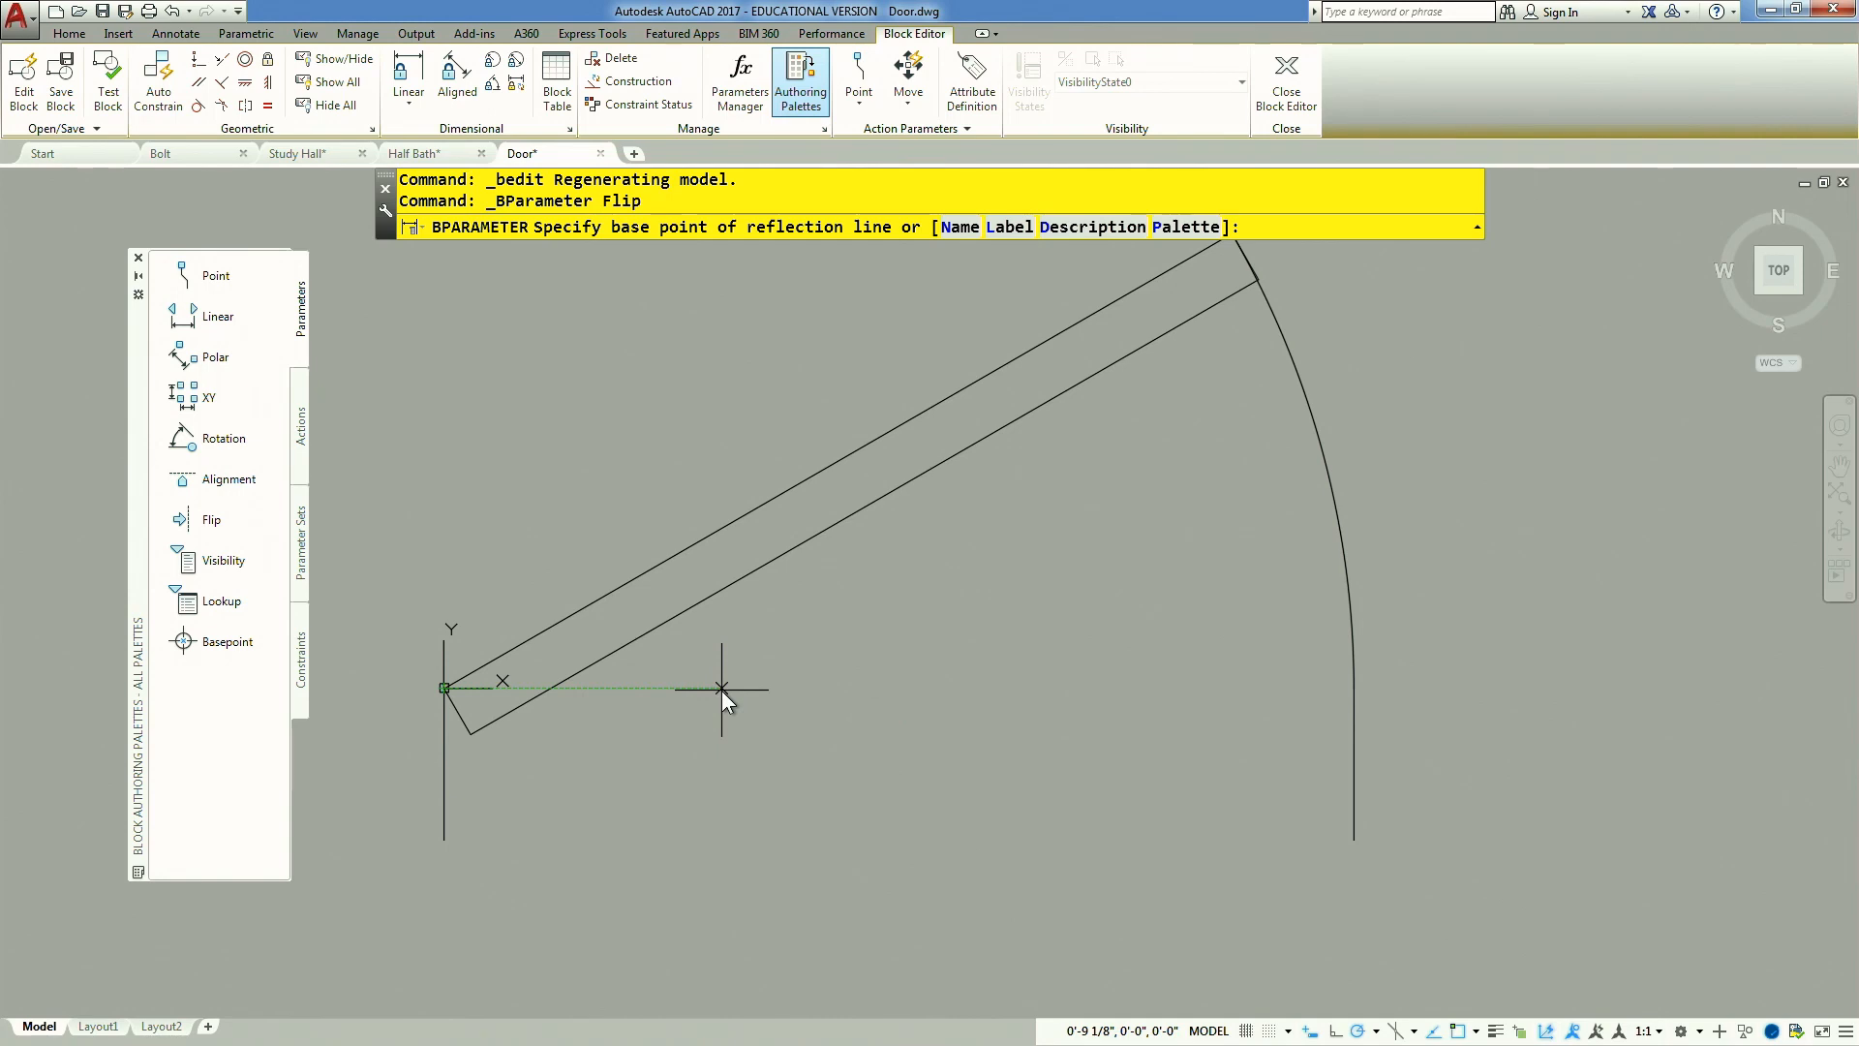
pyautogui.write("1'3")
pyautogui.press('Return')
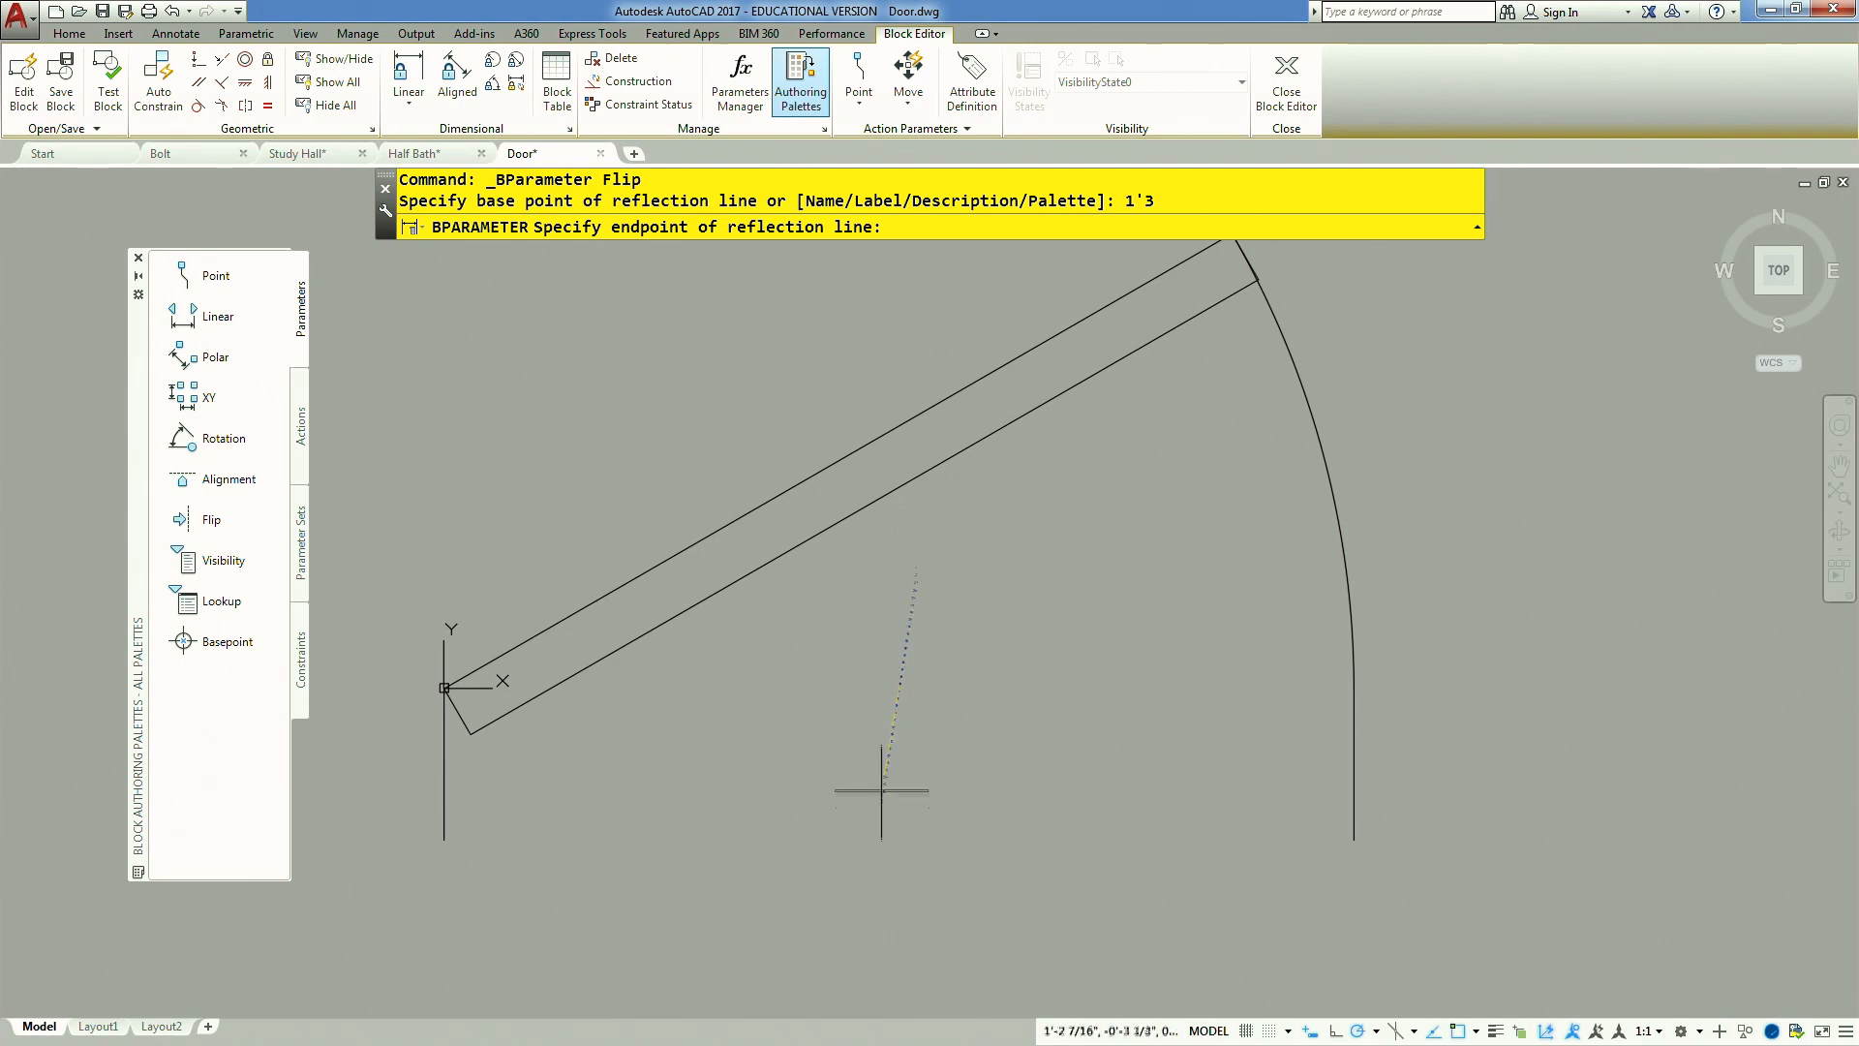
pyautogui.click(866, 328)
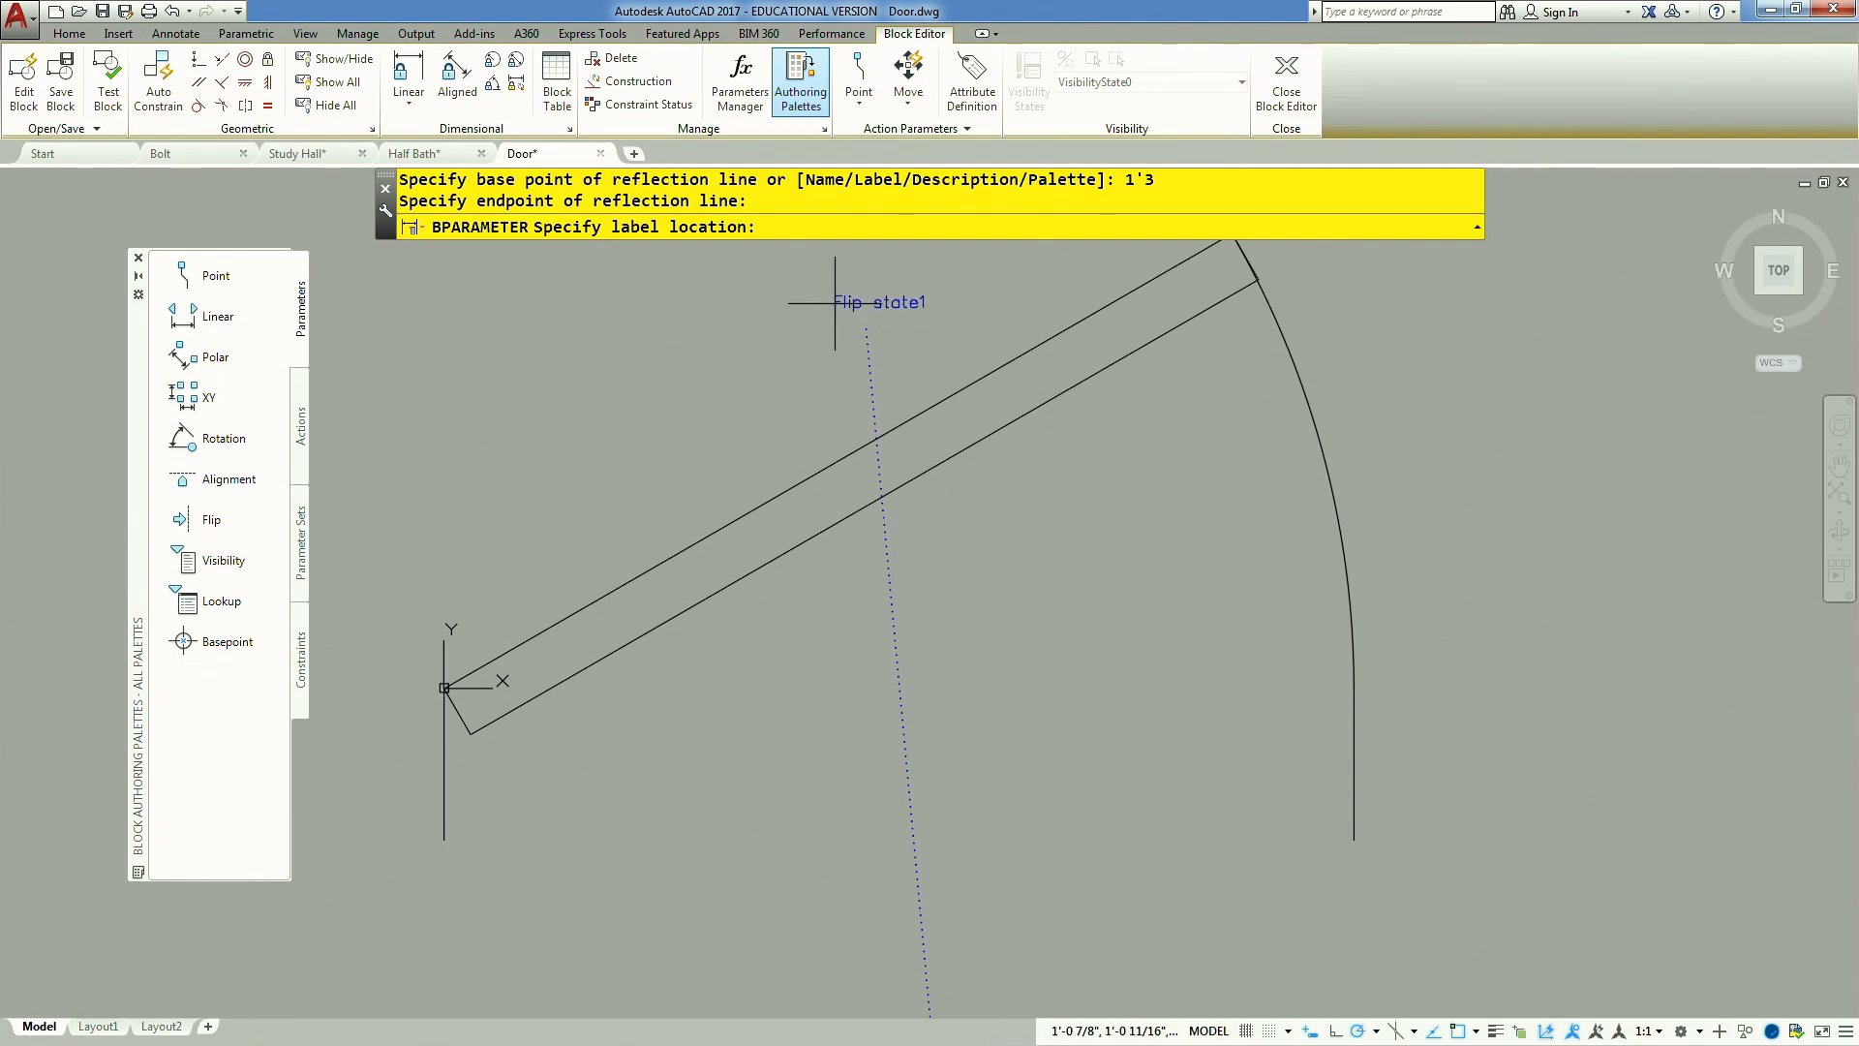
pyautogui.click(828, 304)
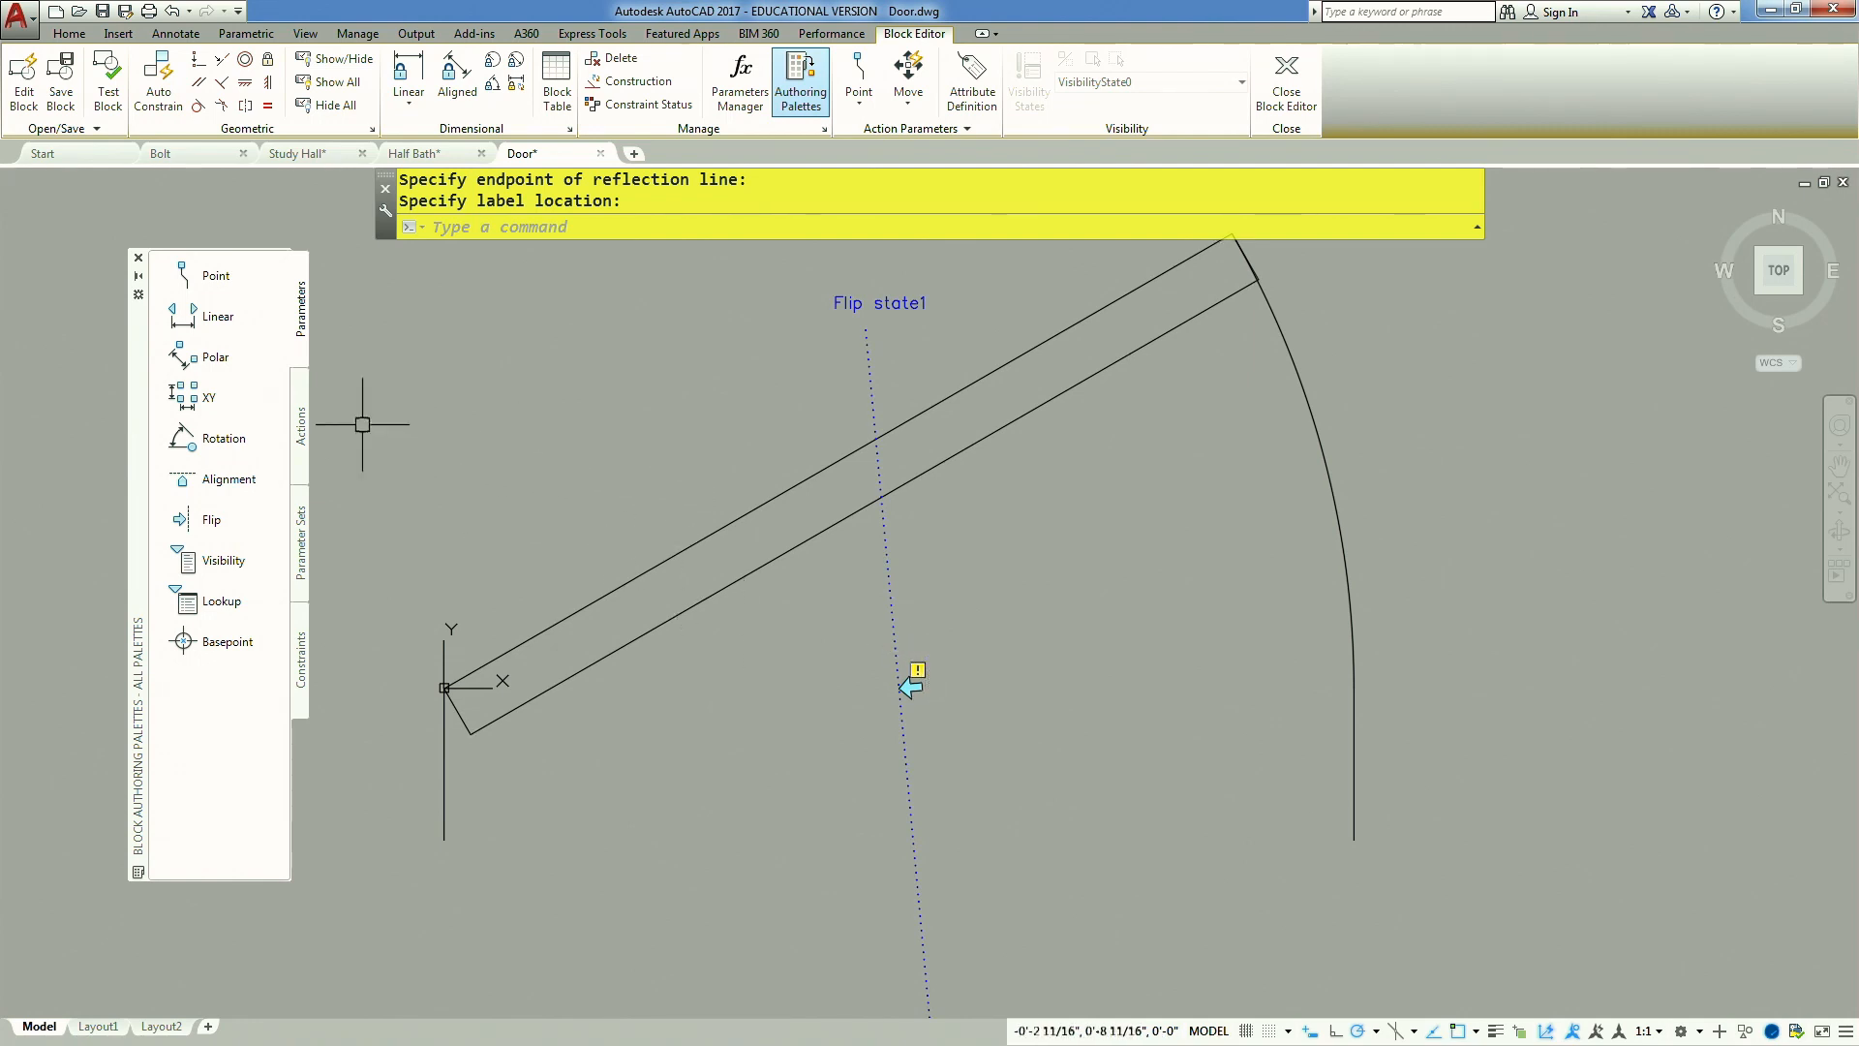
# Attach a flip action to the near-vertical flip parameter, with the whole door and the parameter as its selection set
pyautogui.click(302, 428)
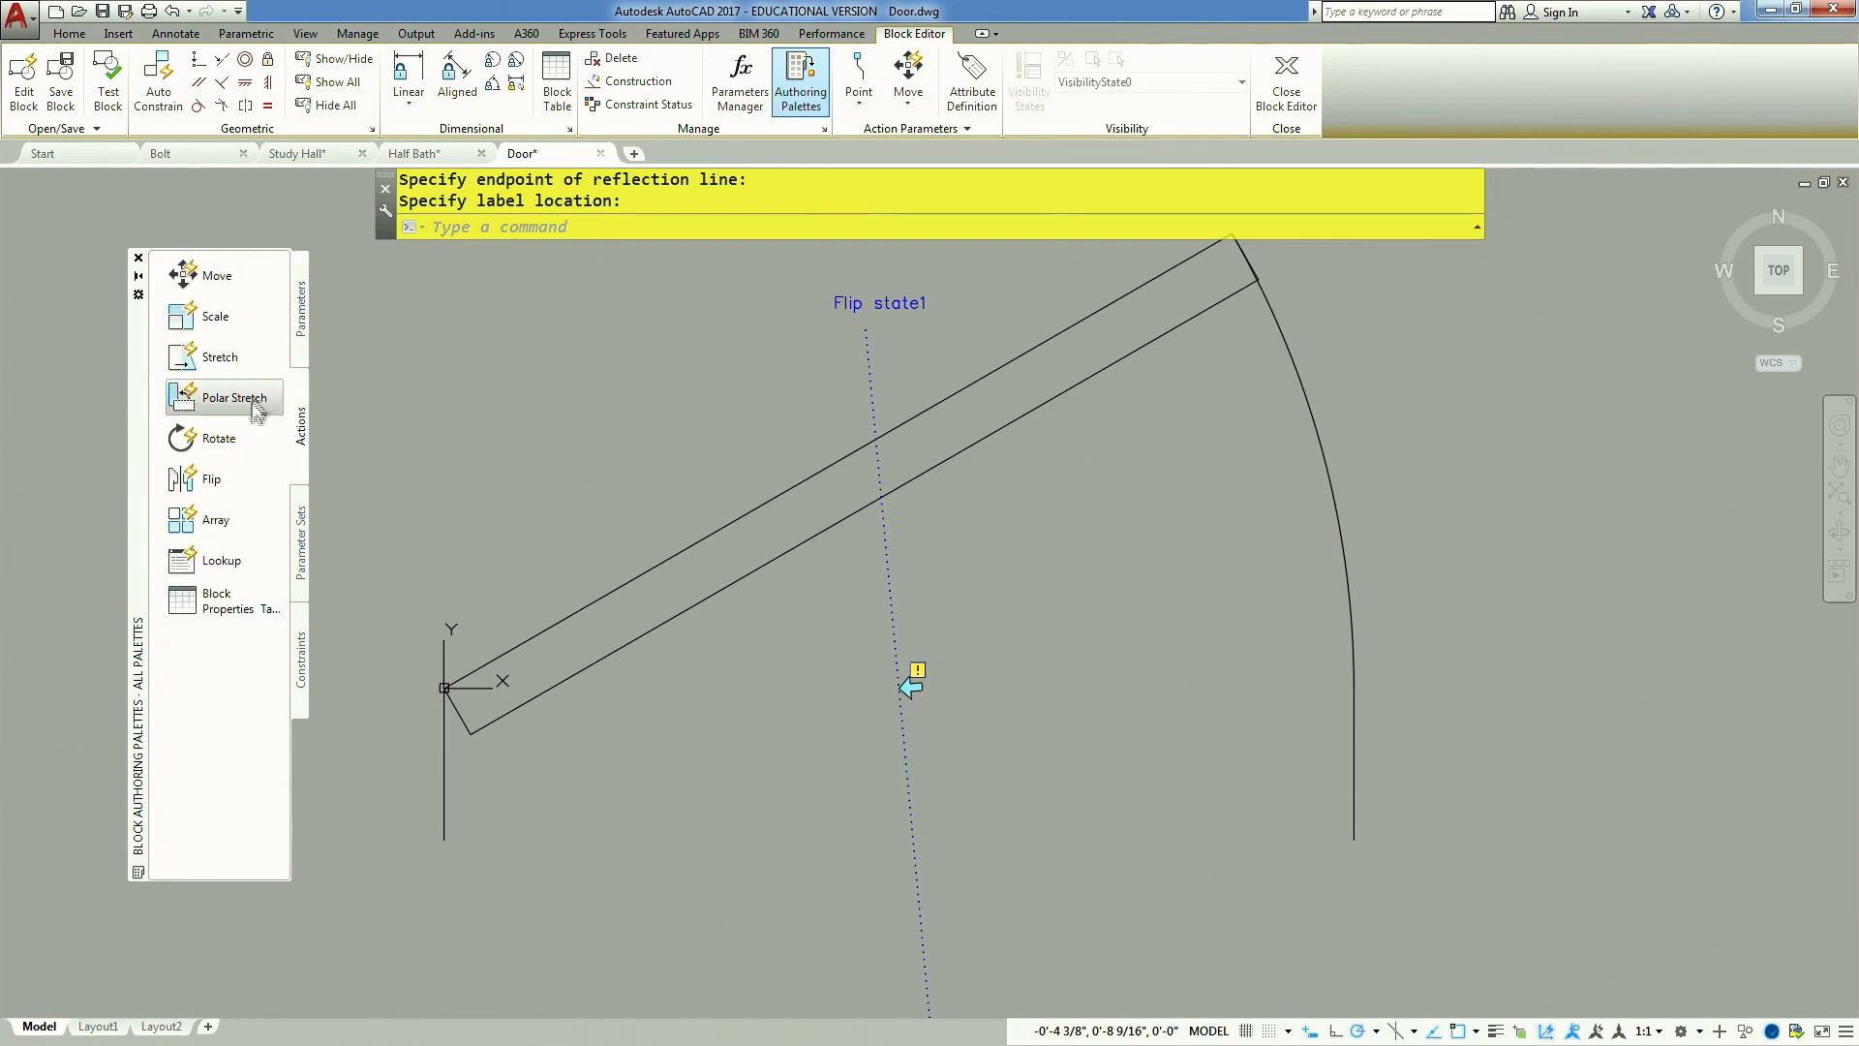
pyautogui.click(219, 479)
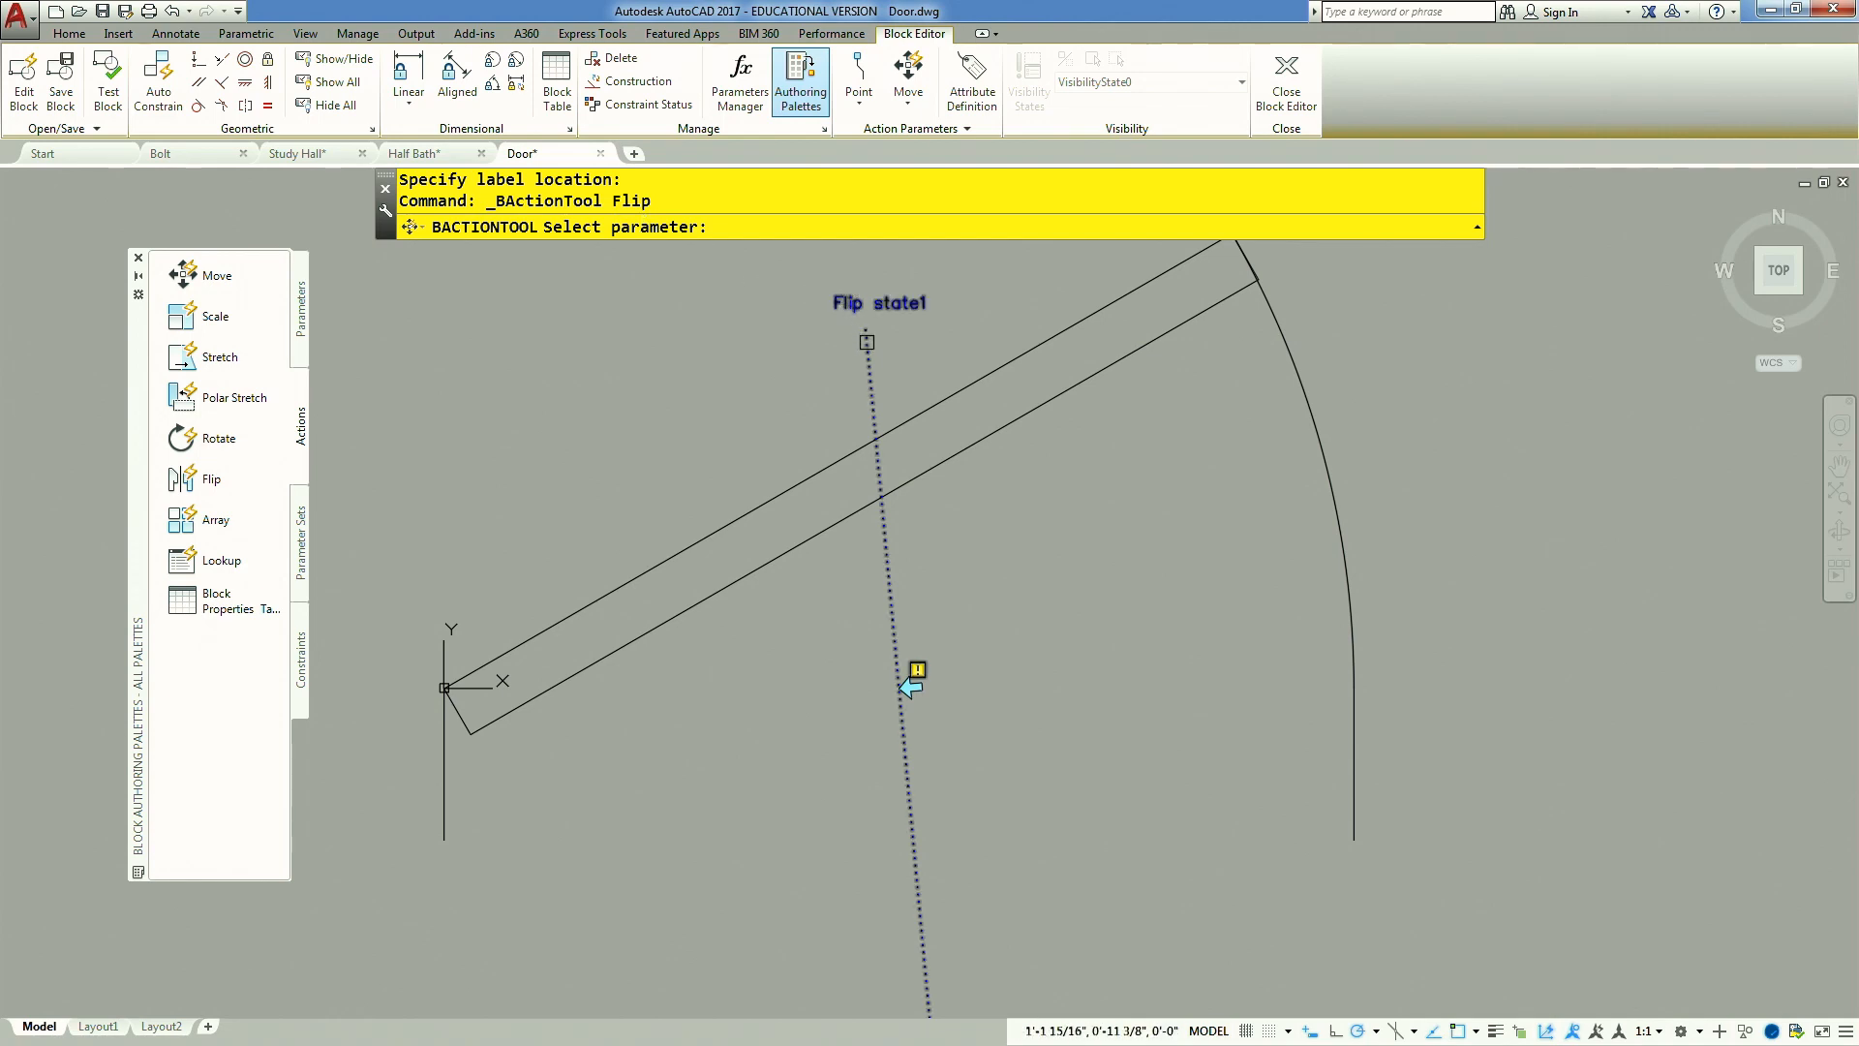
pyautogui.click(860, 308)
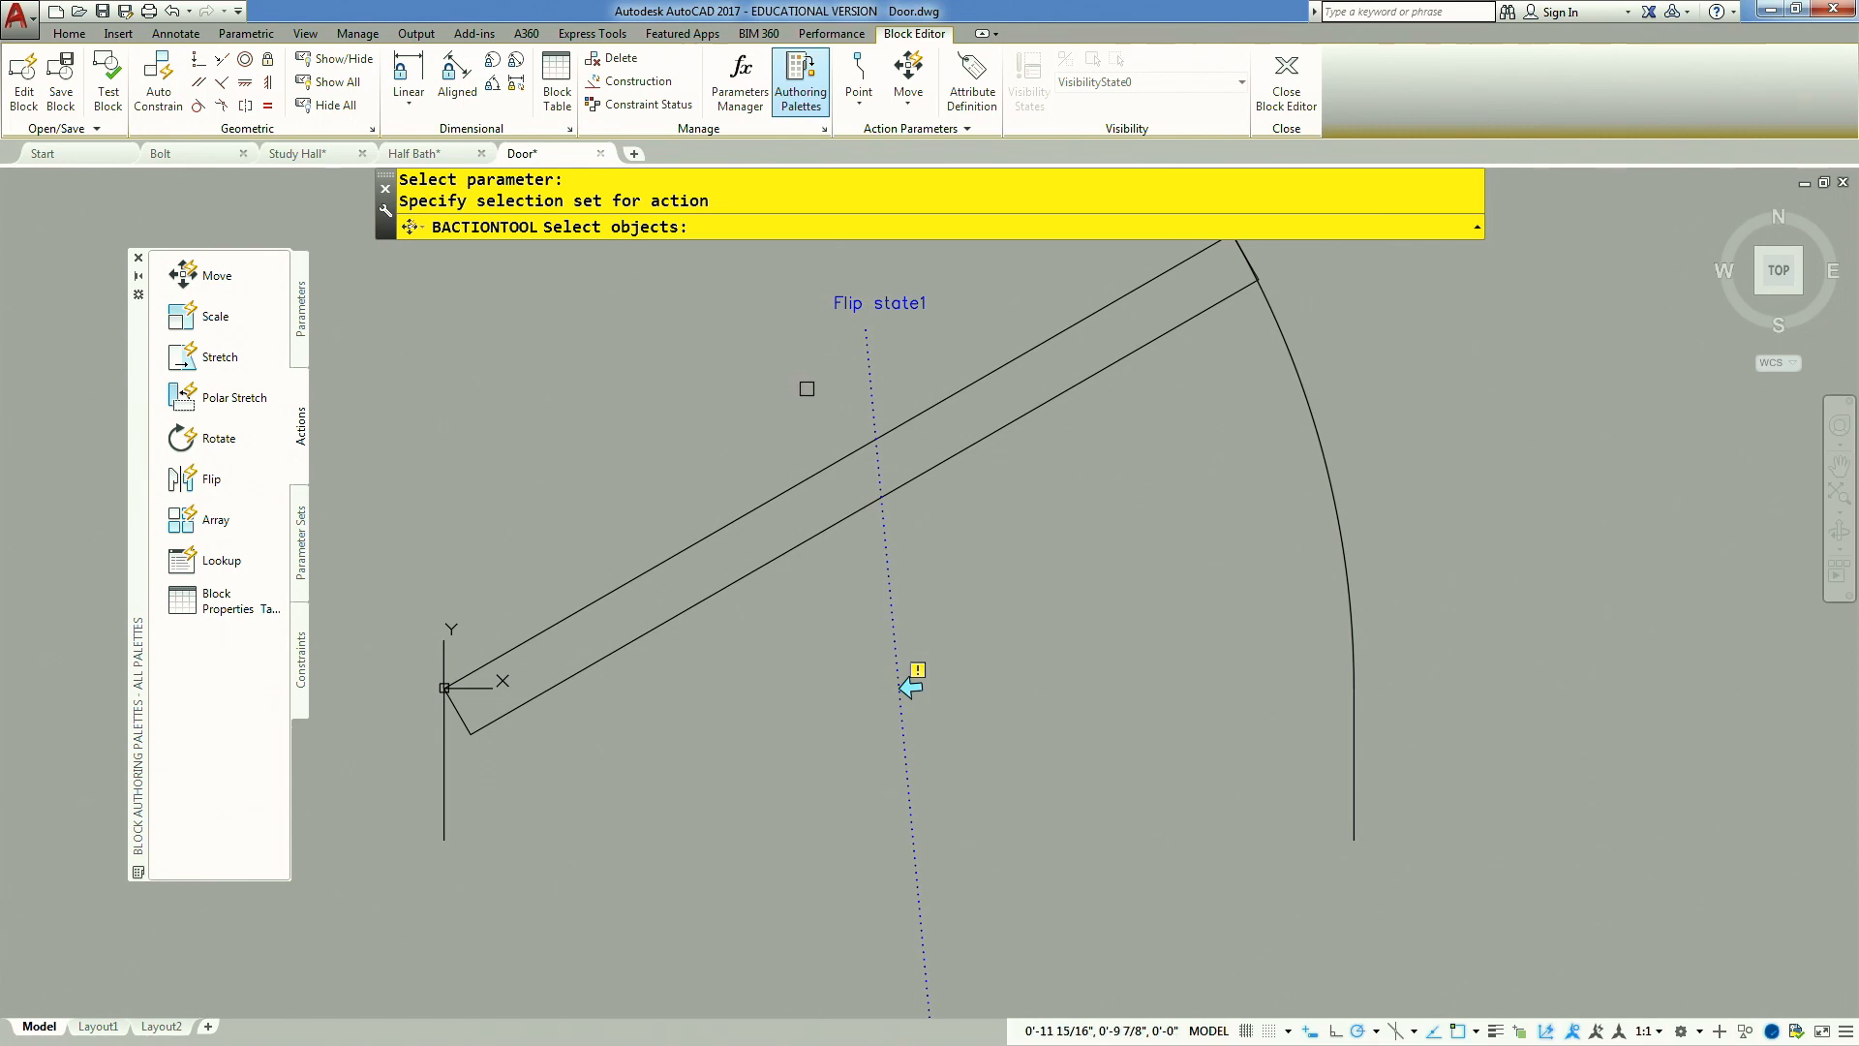
pyautogui.scroll(-3, 800, 427)
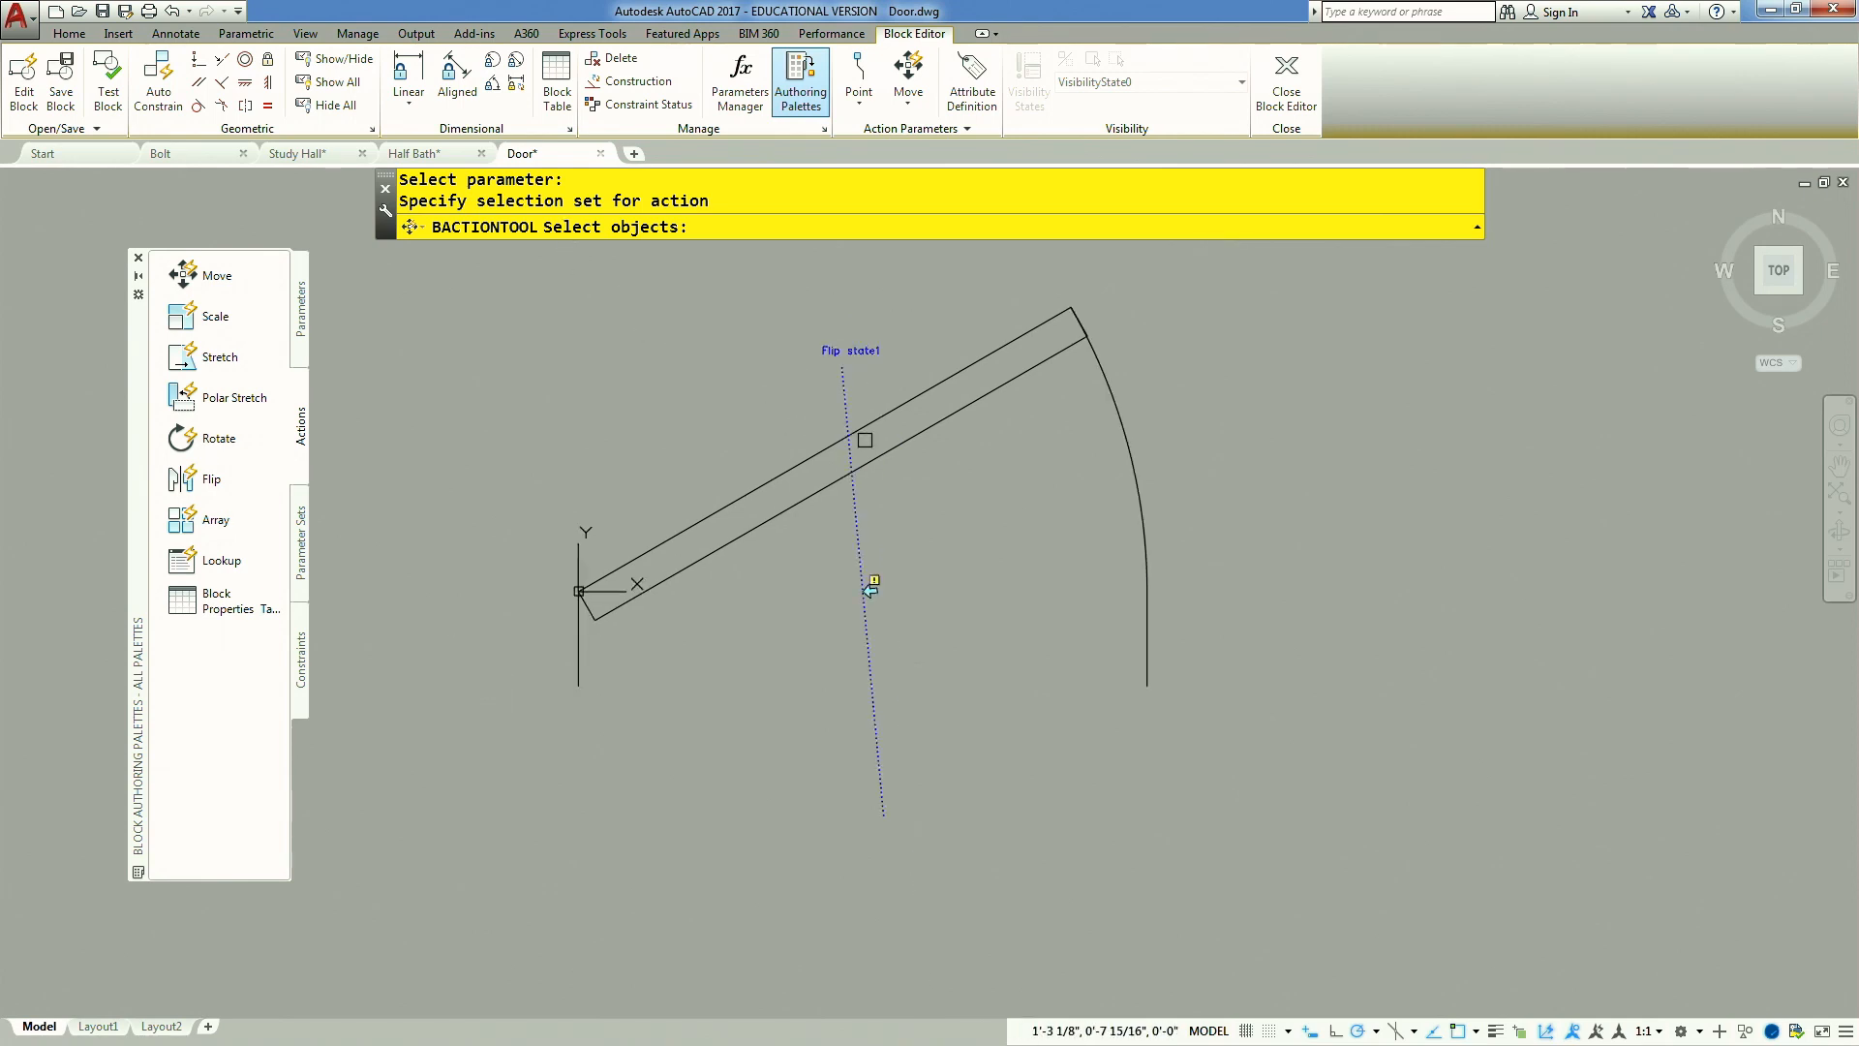
pyautogui.click(1295, 280)
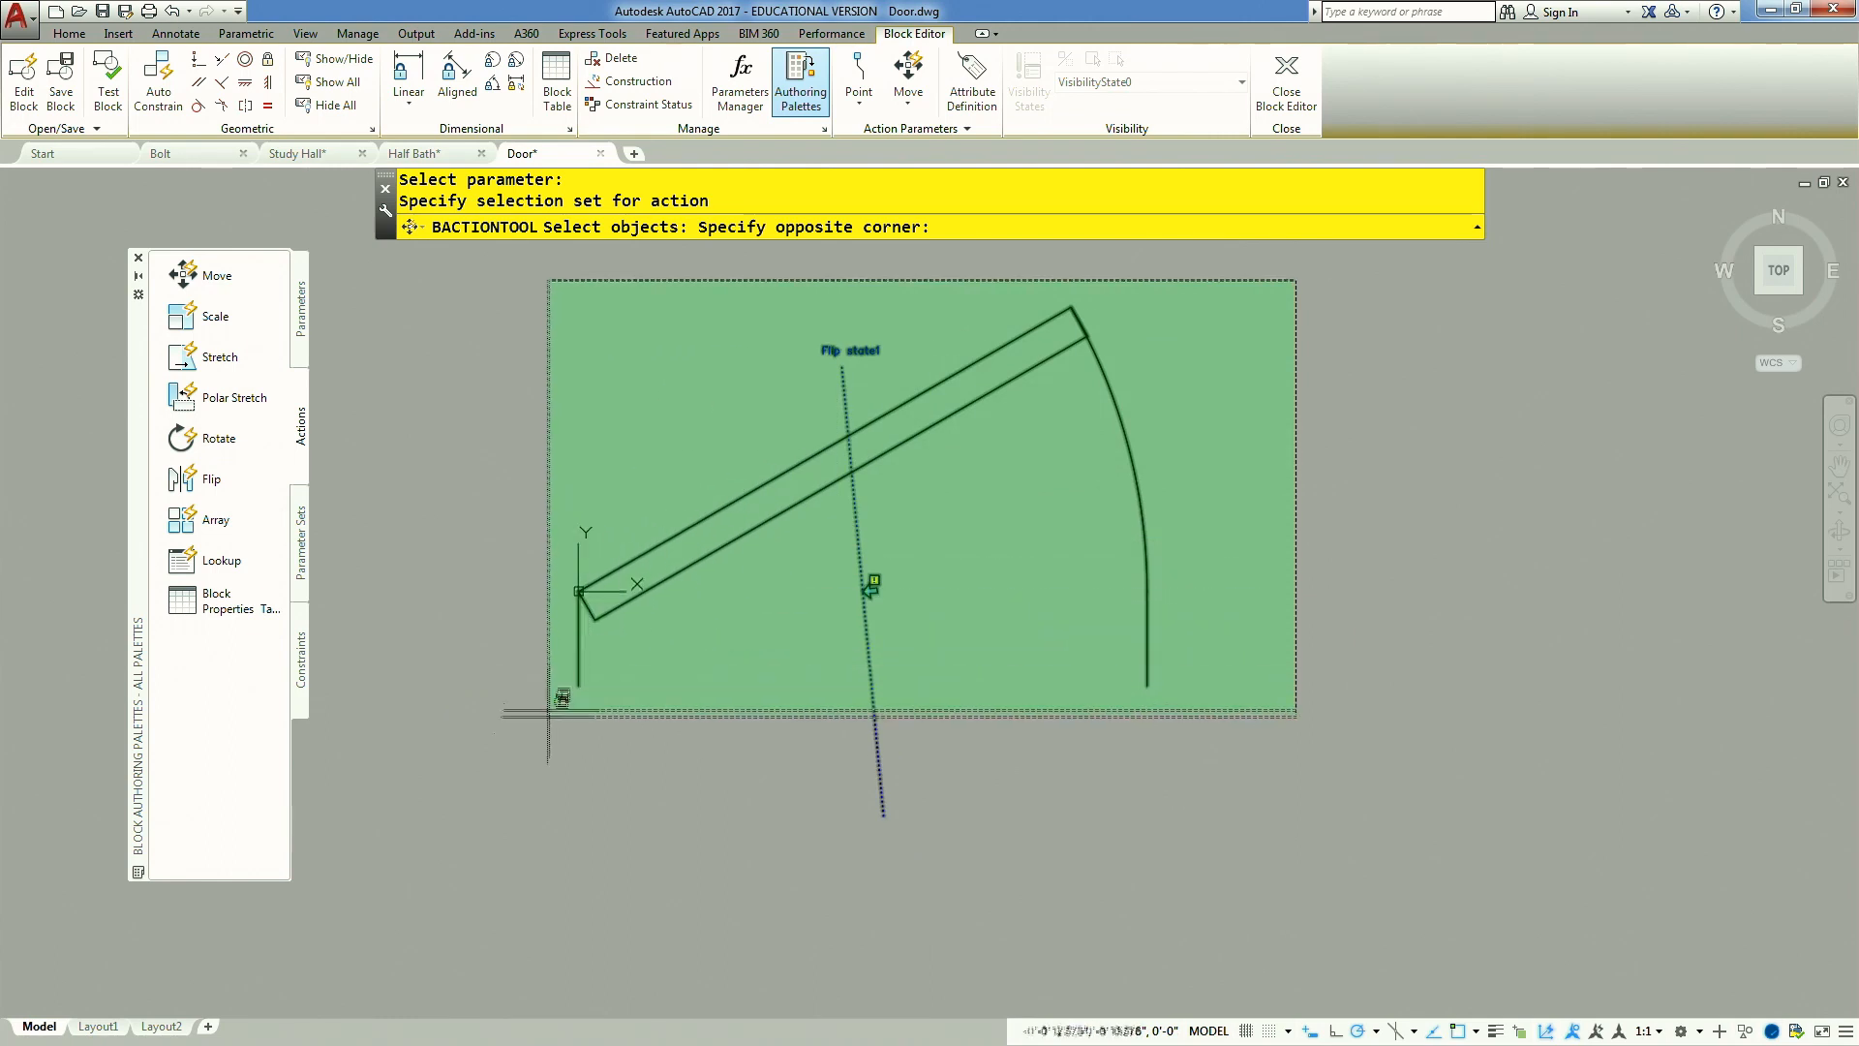
pyautogui.click(537, 810)
pyautogui.press('Return')
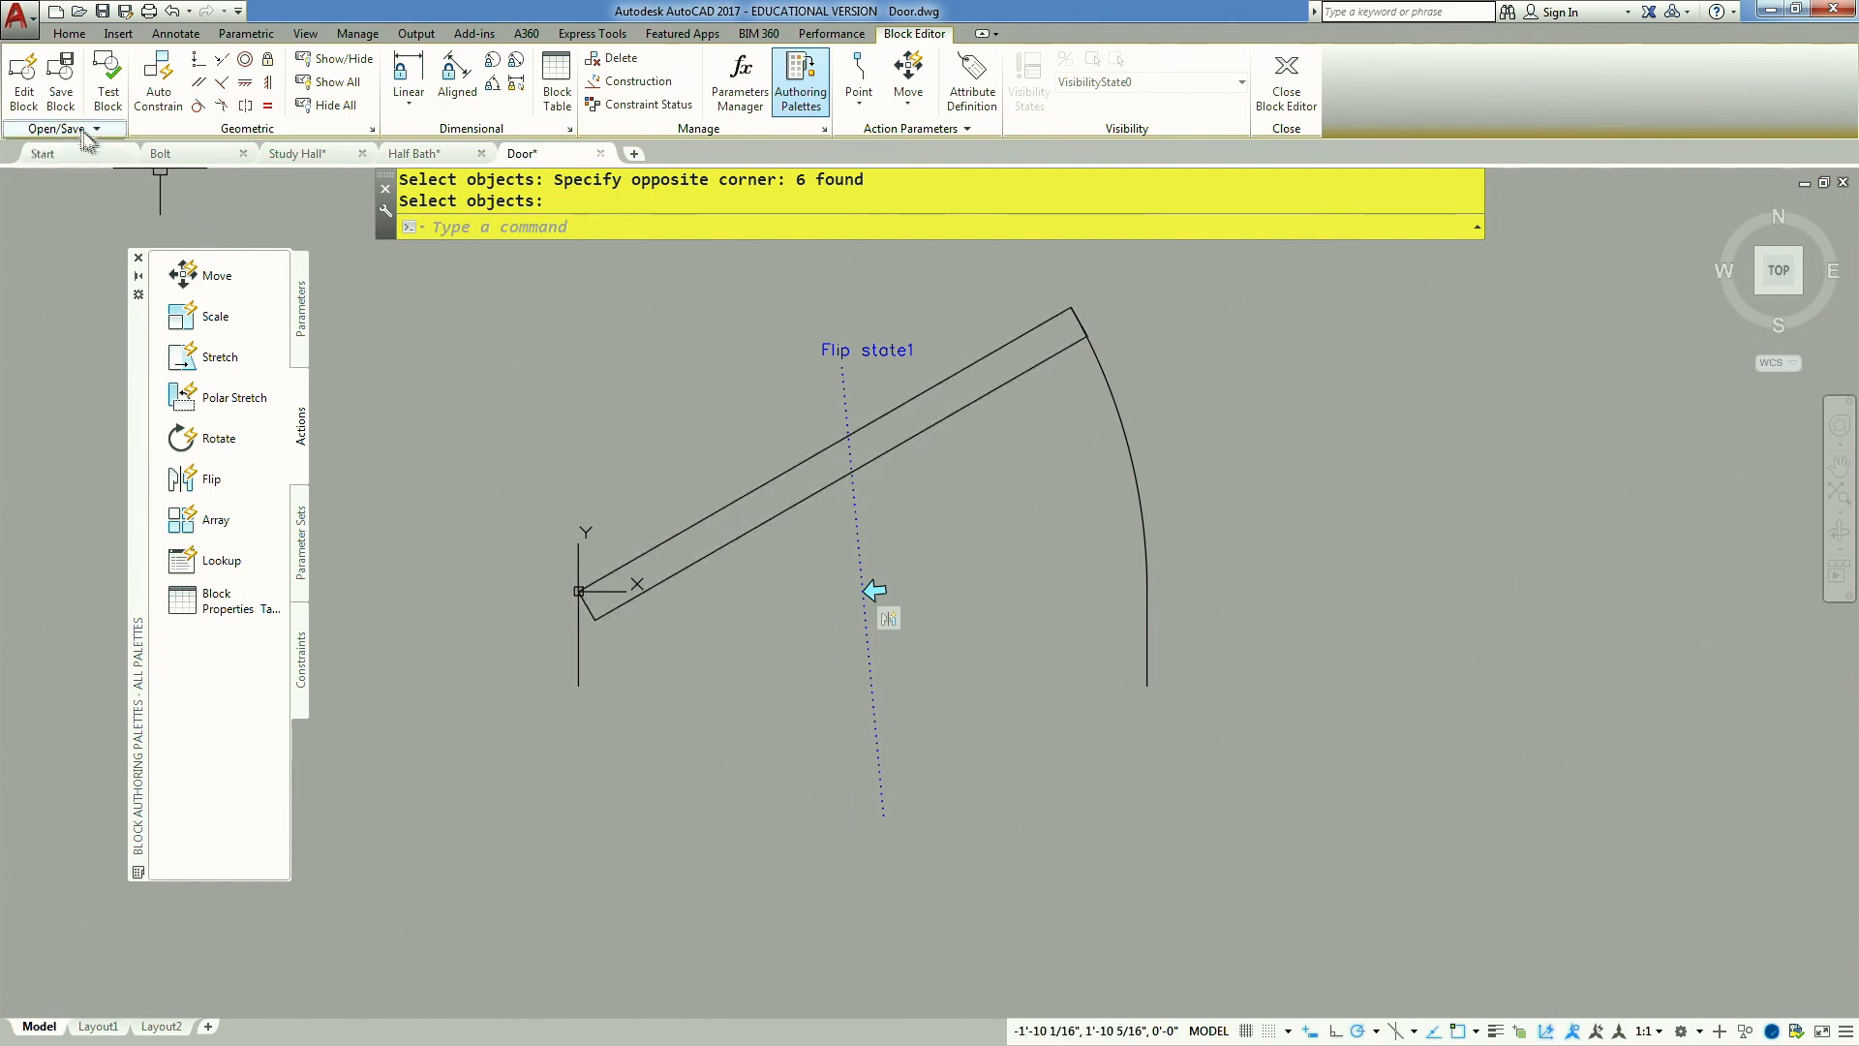
# Test the block by flipping the door horizontally back and forth with its flip grip, and close the test window
pyautogui.click(106, 88)
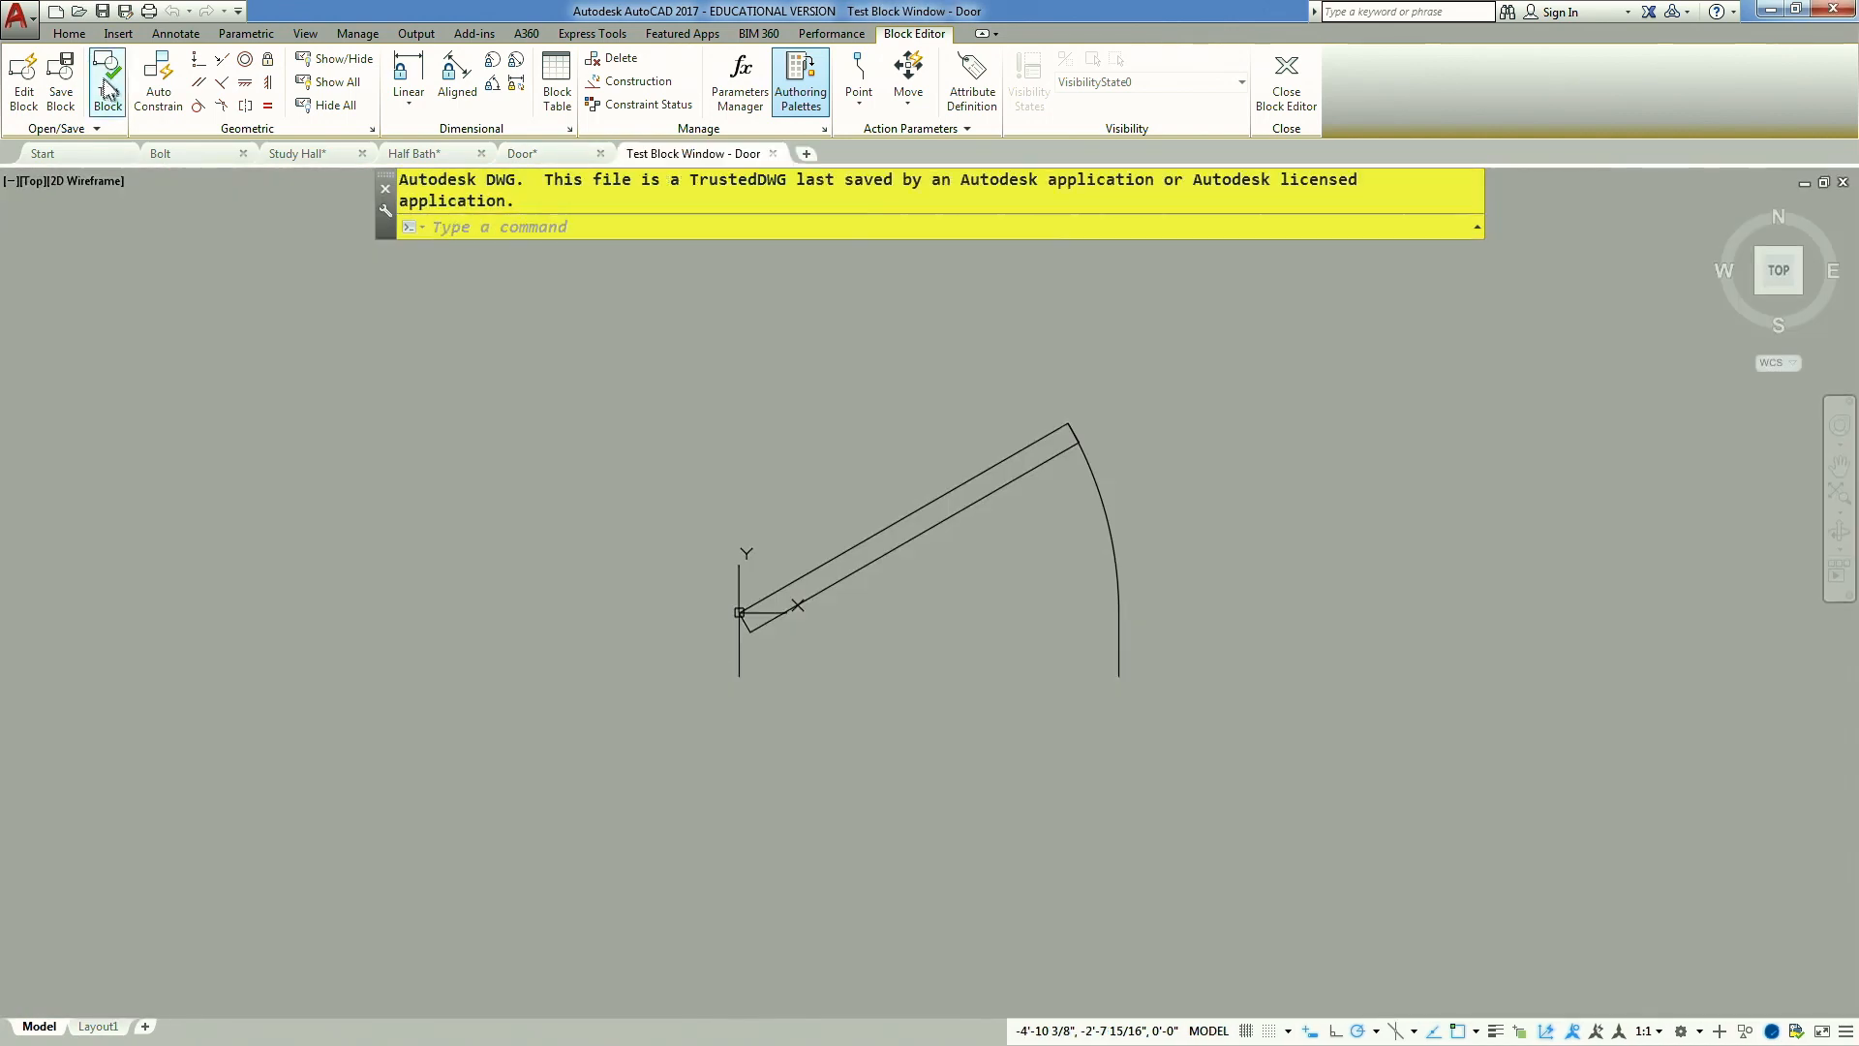
pyautogui.click(1183, 566)
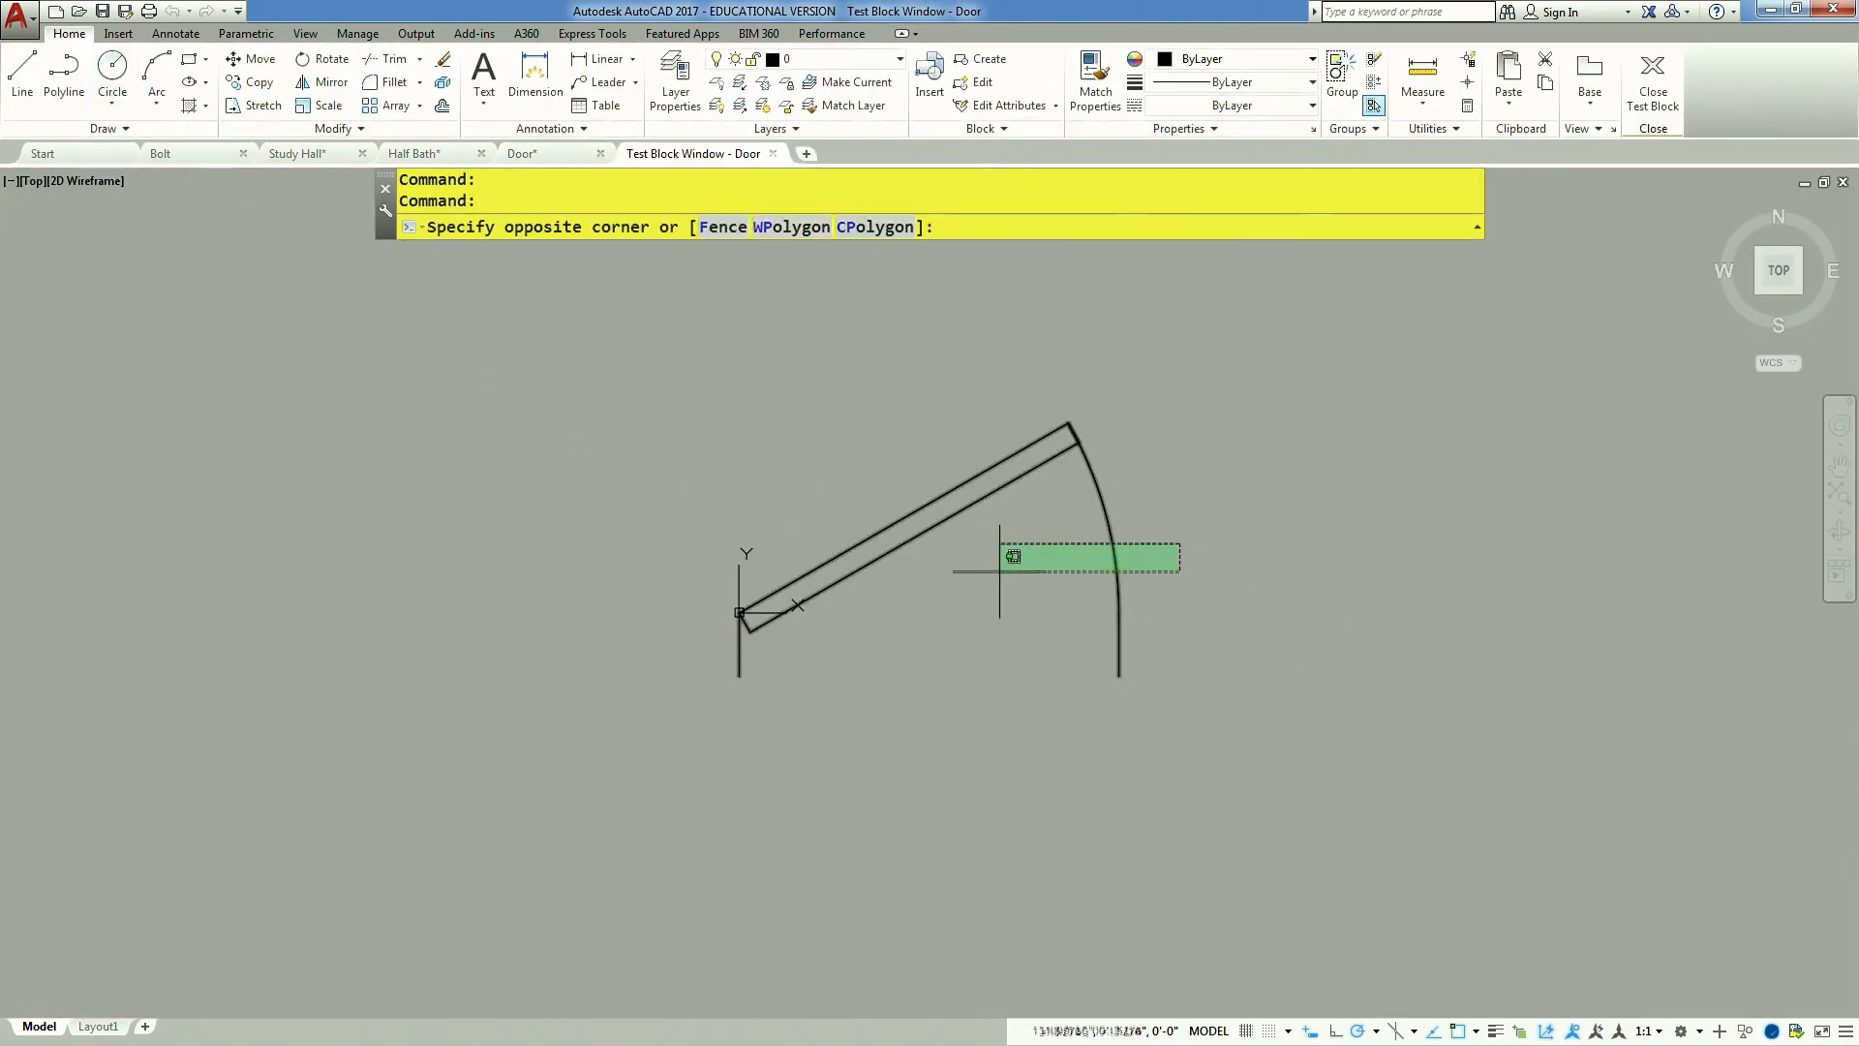
pyautogui.click(937, 644)
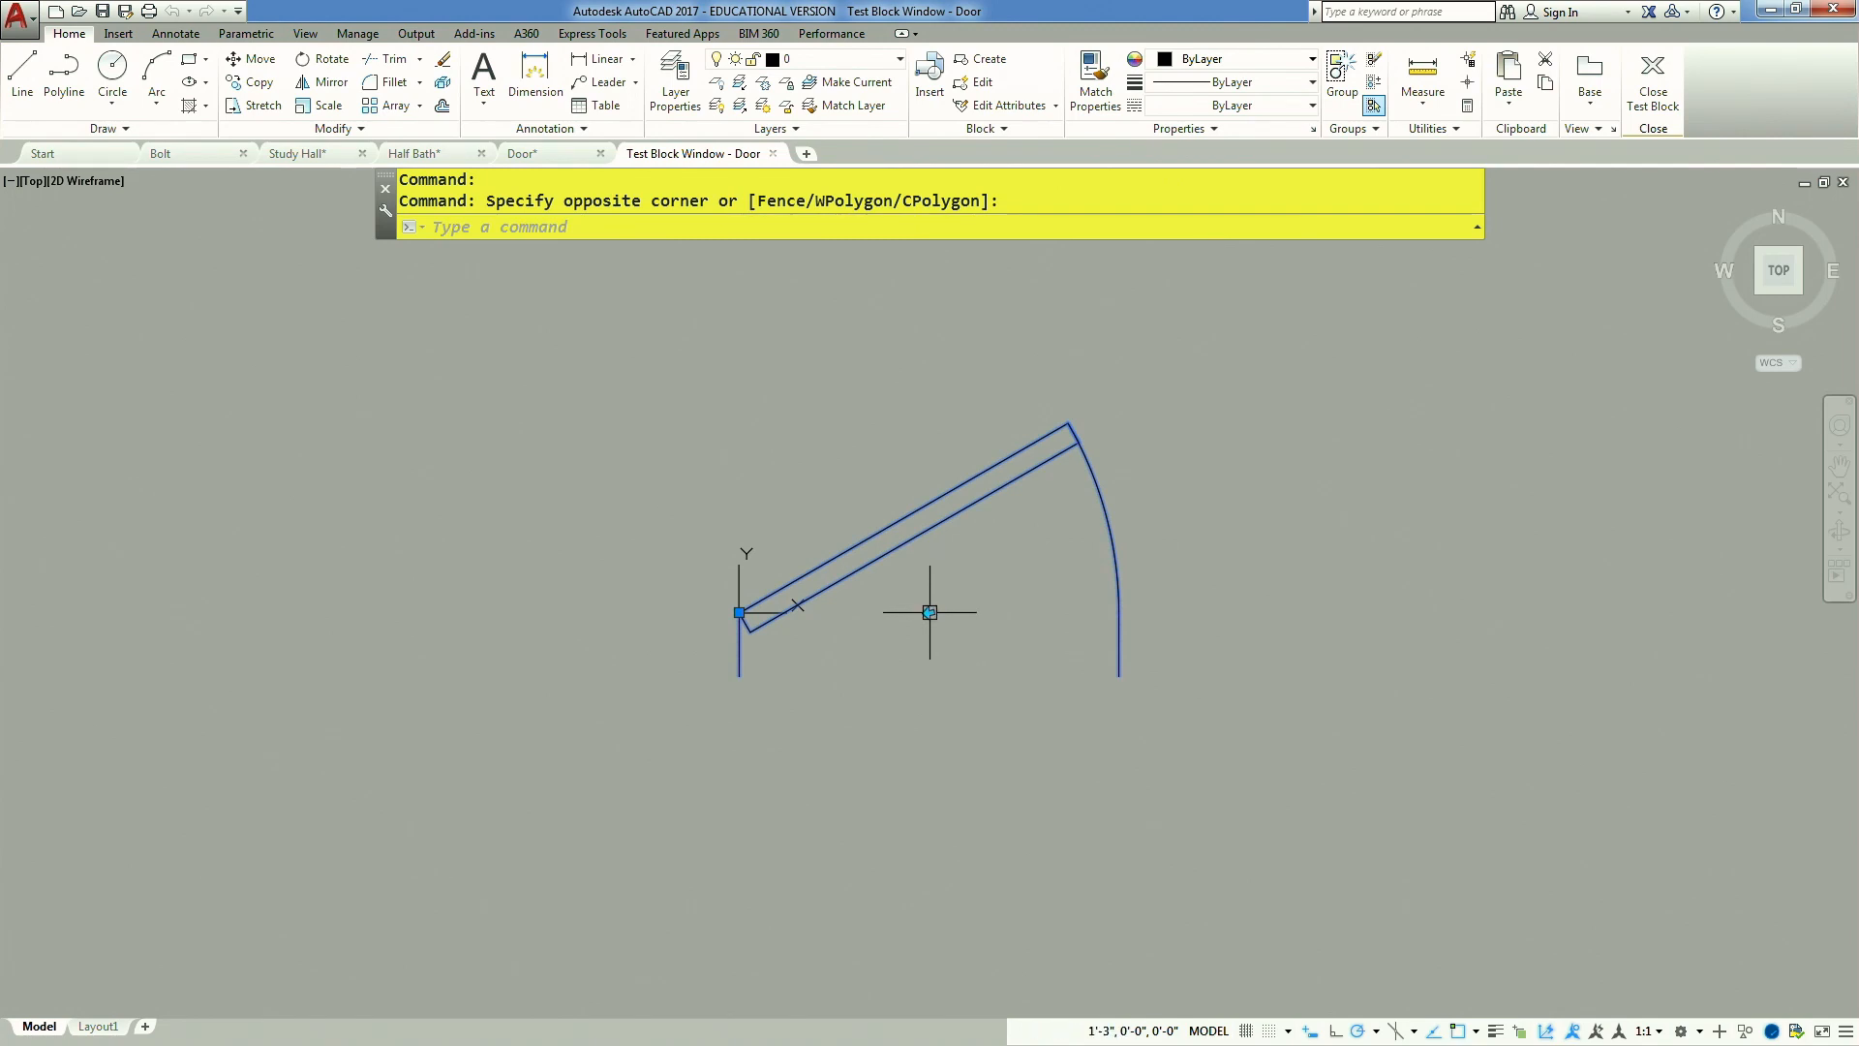
pyautogui.click(930, 612)
pyautogui.click(929, 612)
pyautogui.click(930, 612)
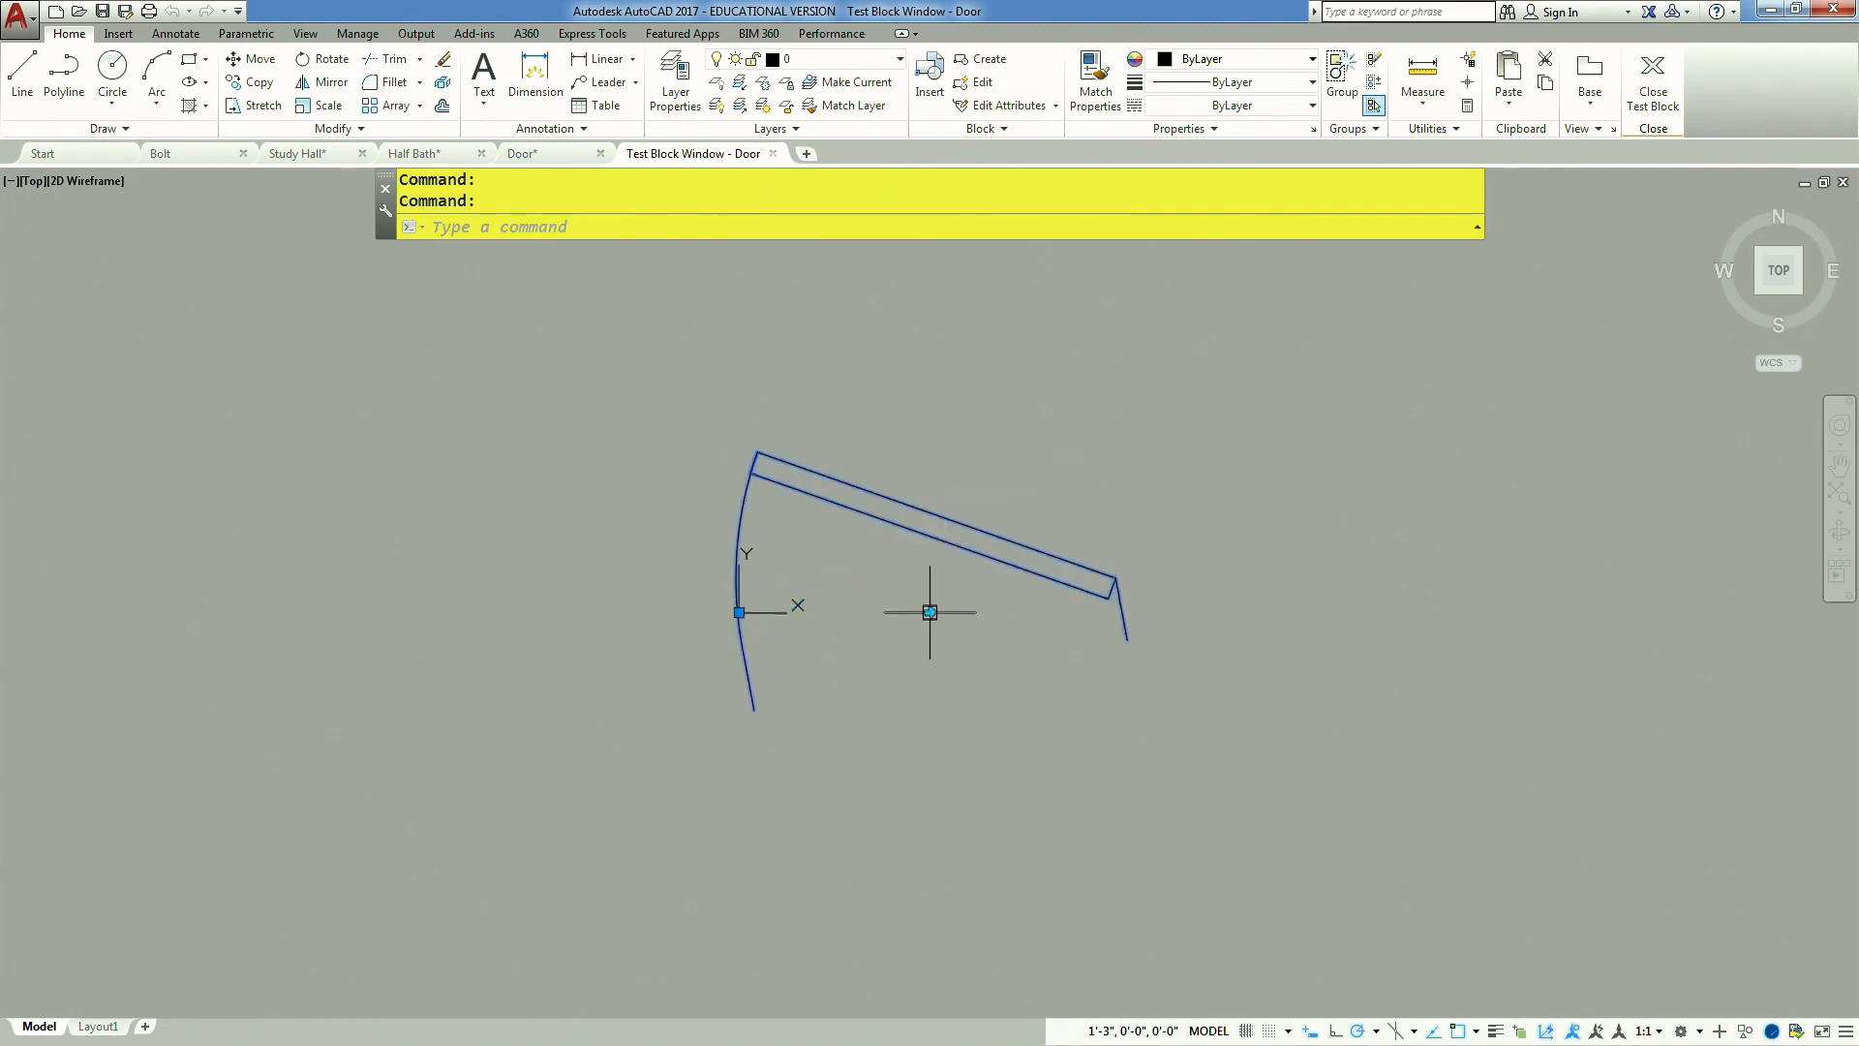
pyautogui.click(930, 612)
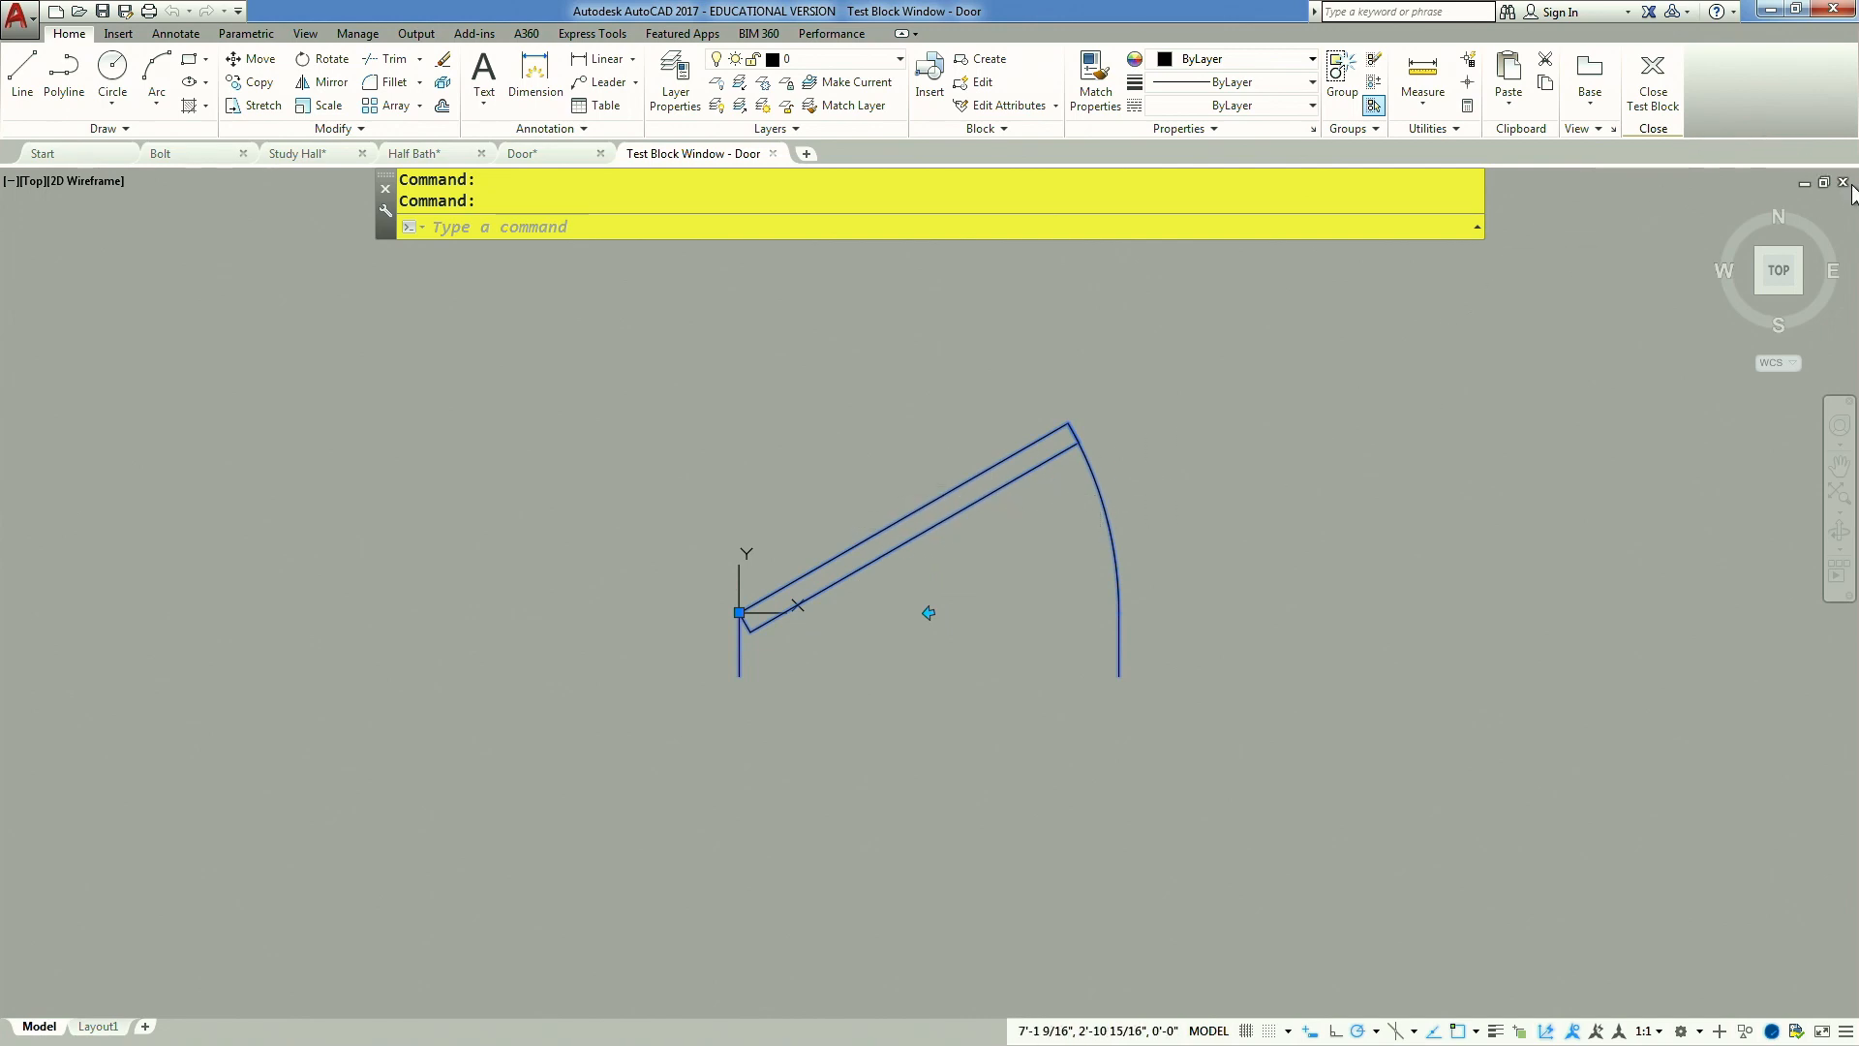
pyautogui.click(1652, 94)
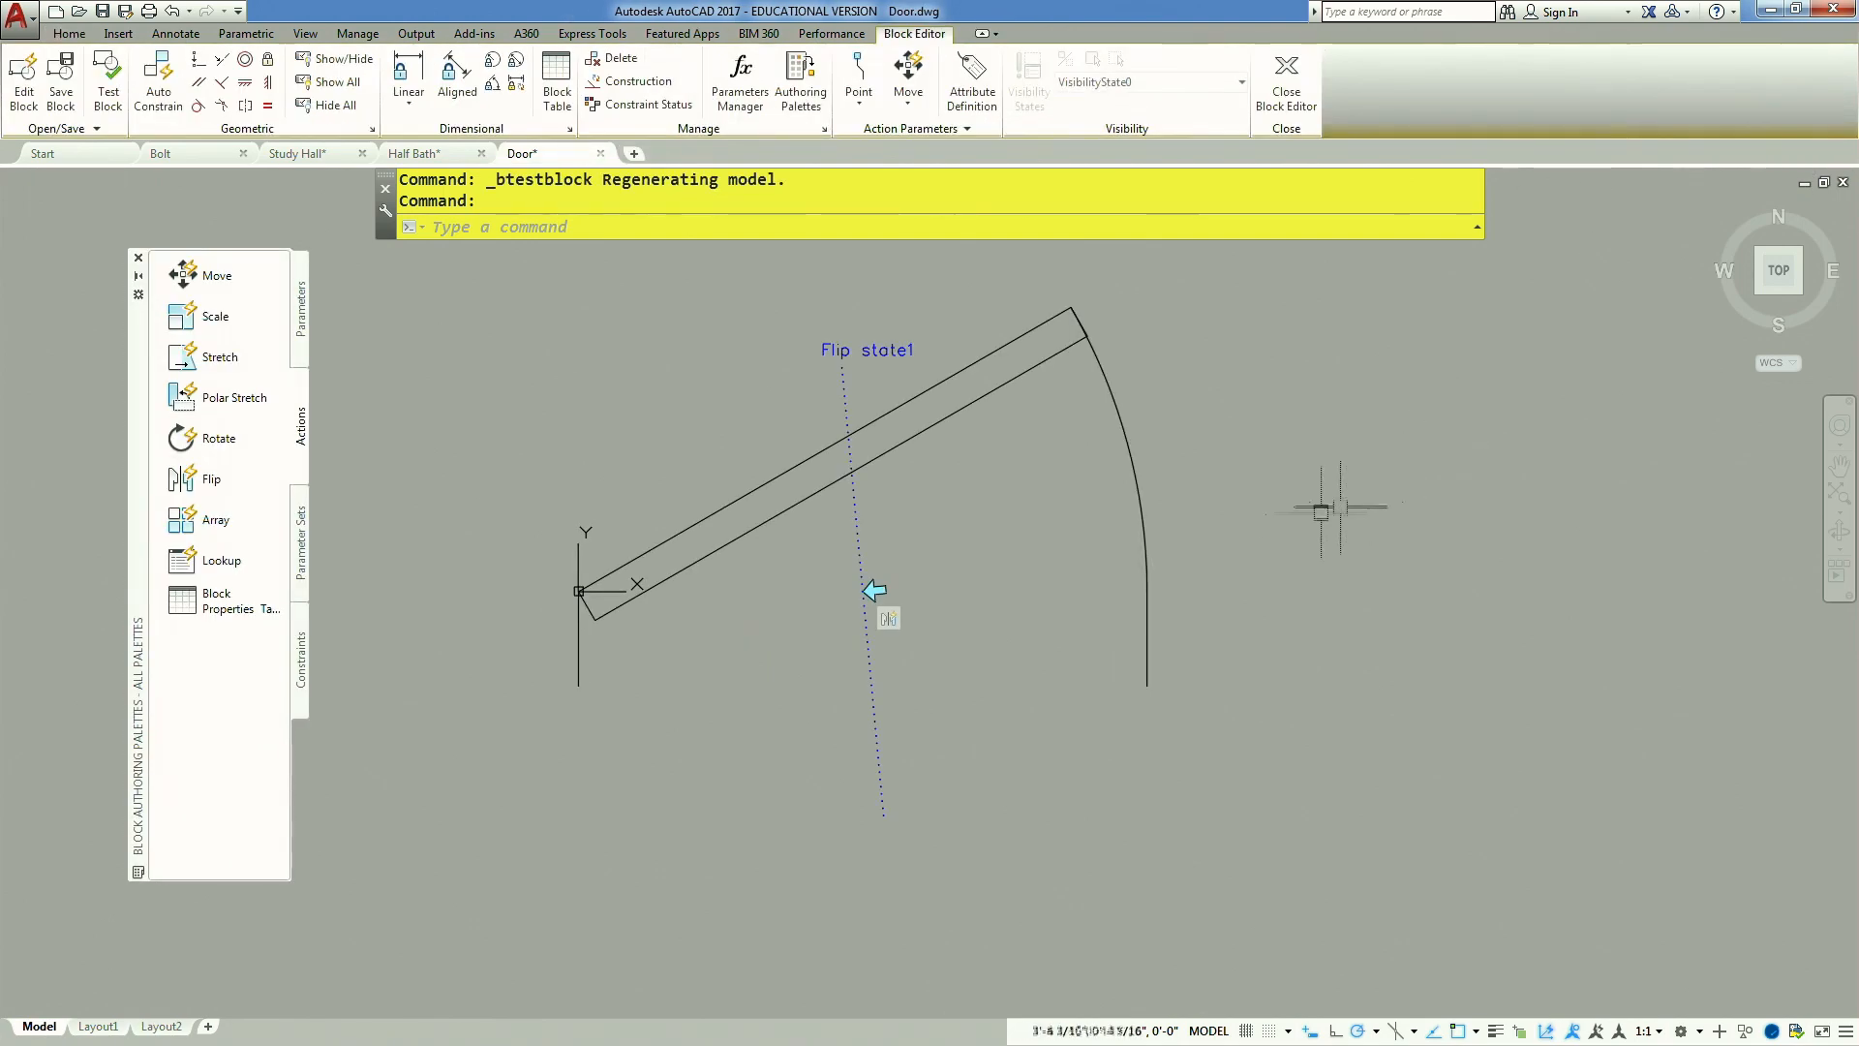
# Add a second flip parameter with a horizontal reflection line level with the jamb lines' midpoints, and its label on that line beyond the door arc
pyautogui.click(213, 482)
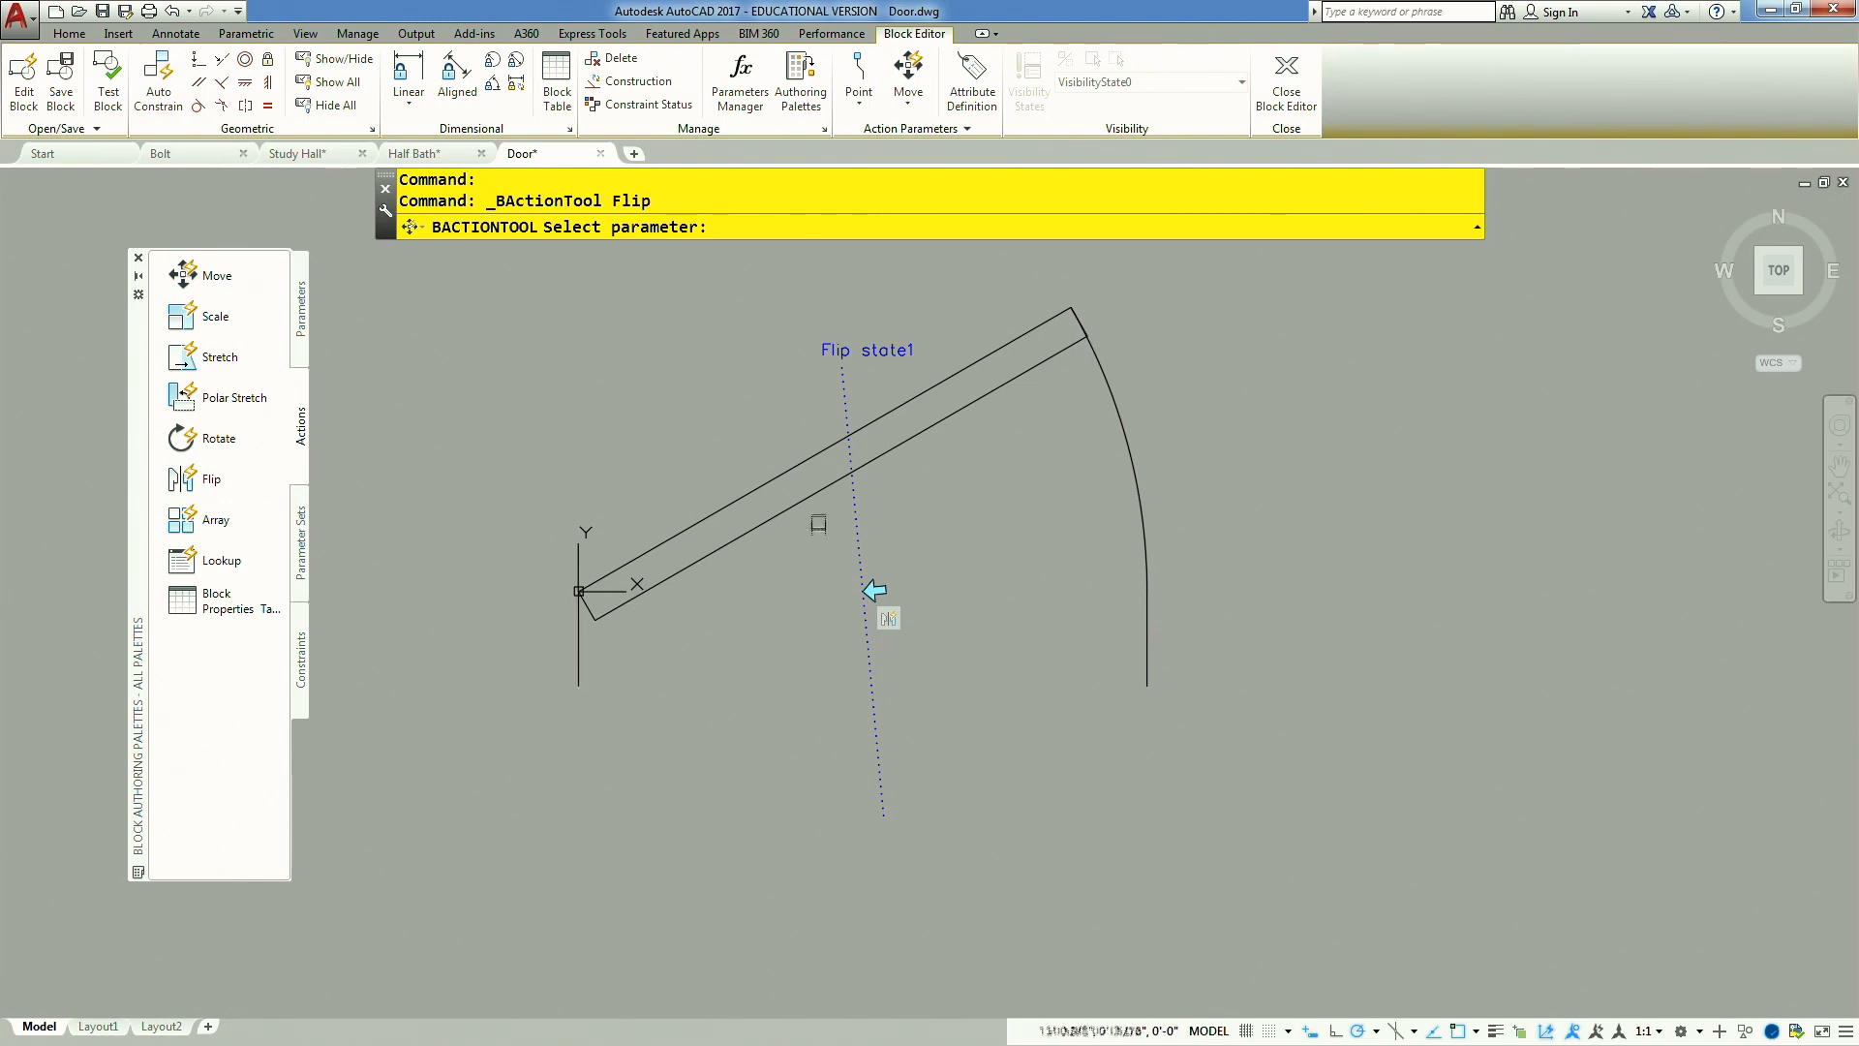
pyautogui.click(301, 324)
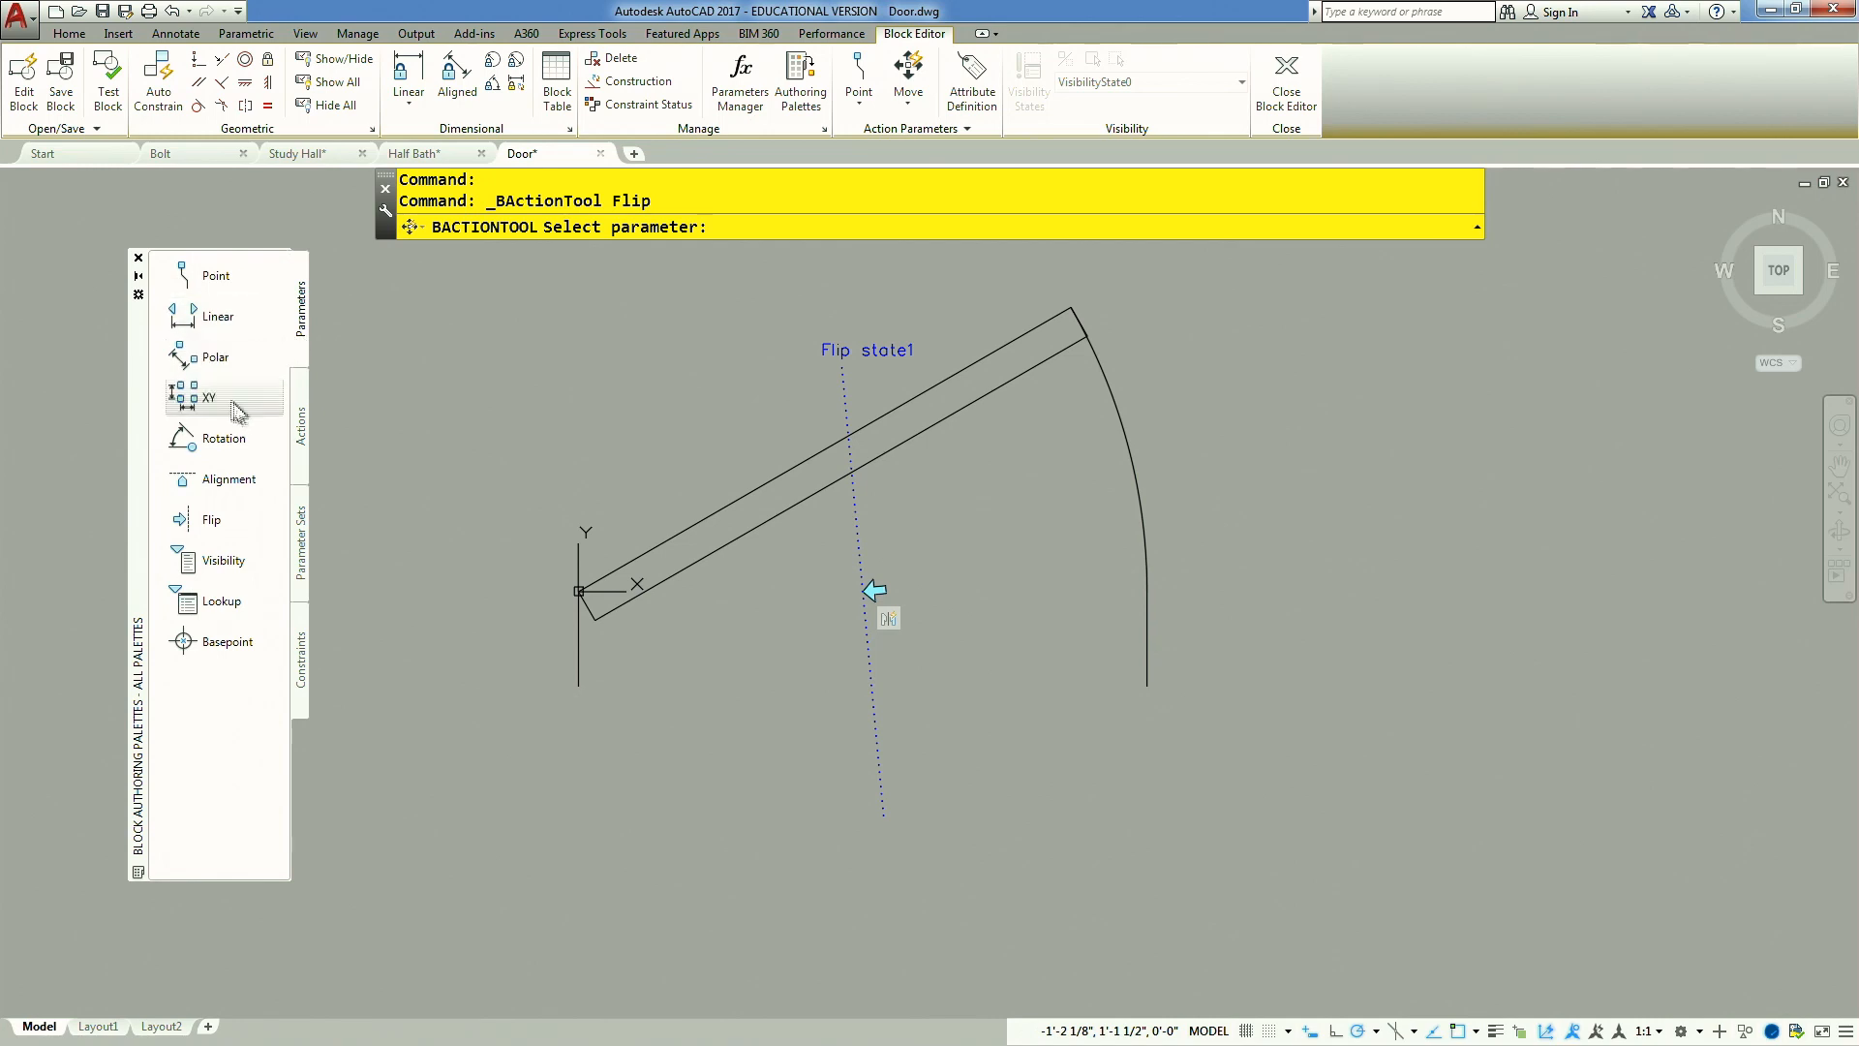
pyautogui.click(215, 519)
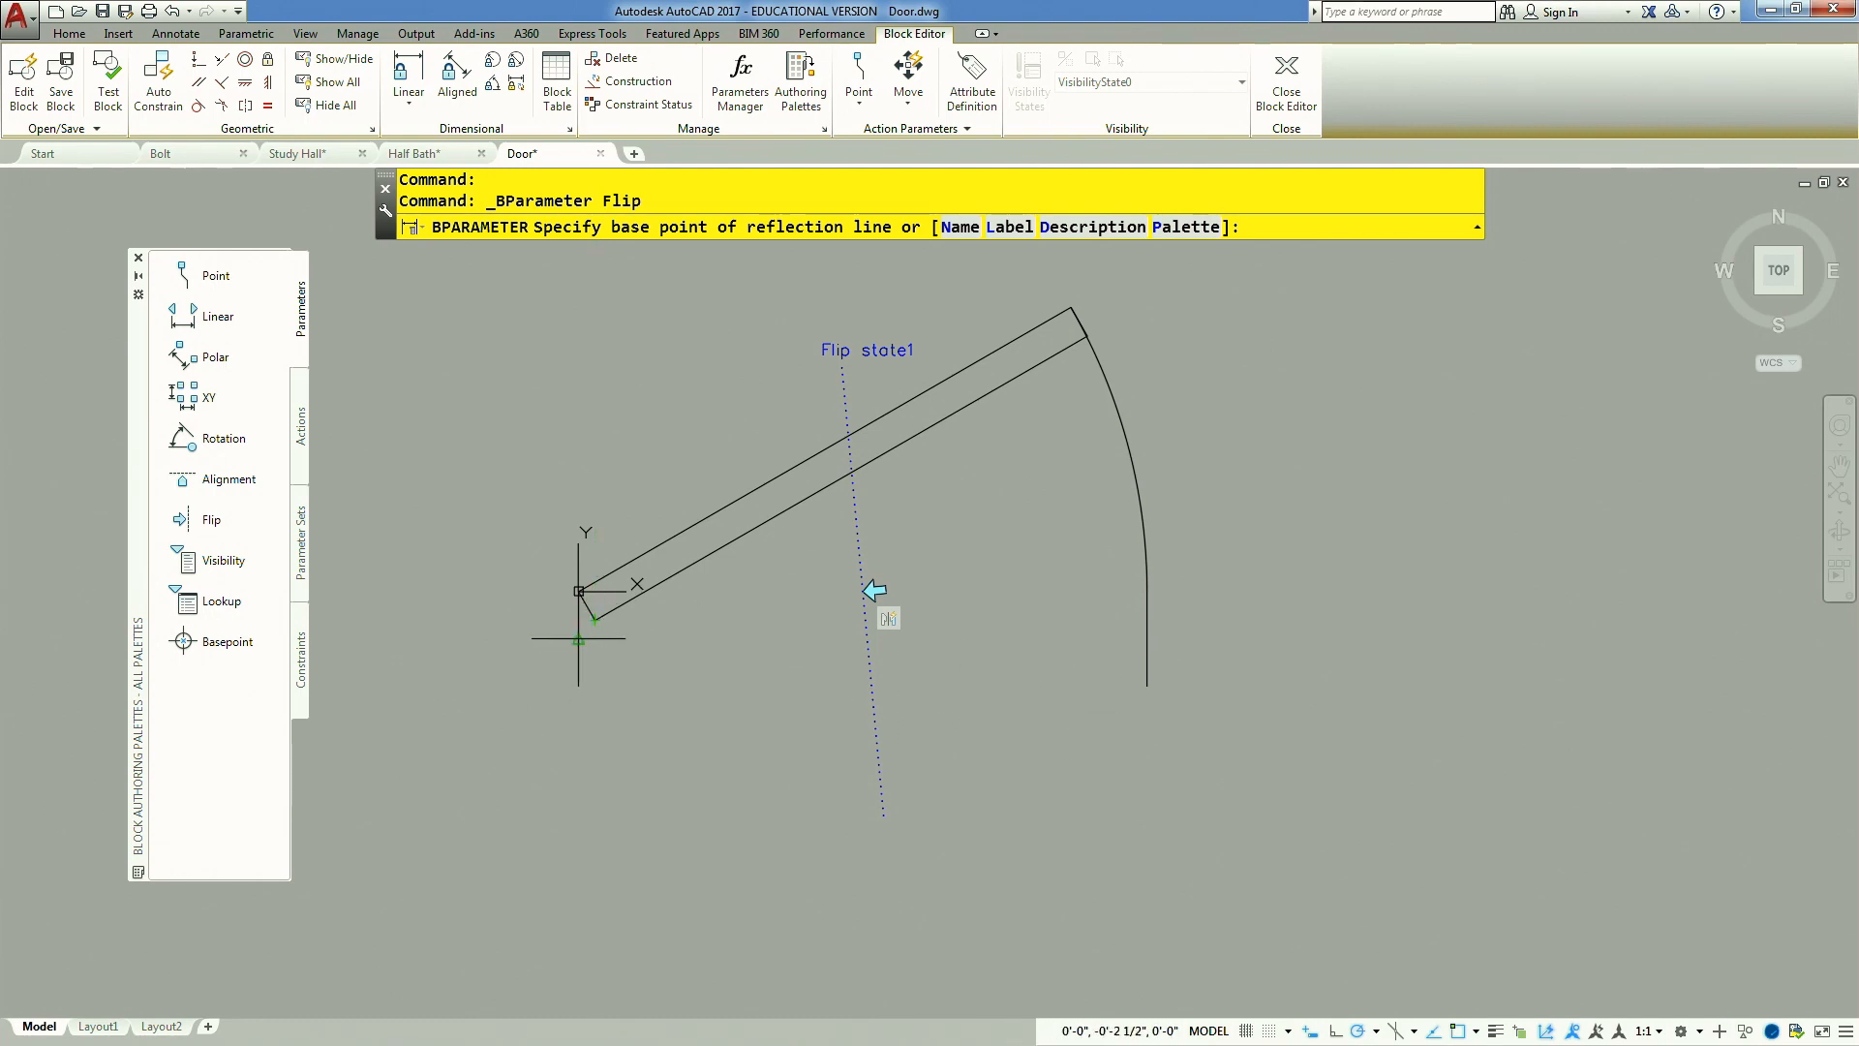
pyautogui.click(868, 639)
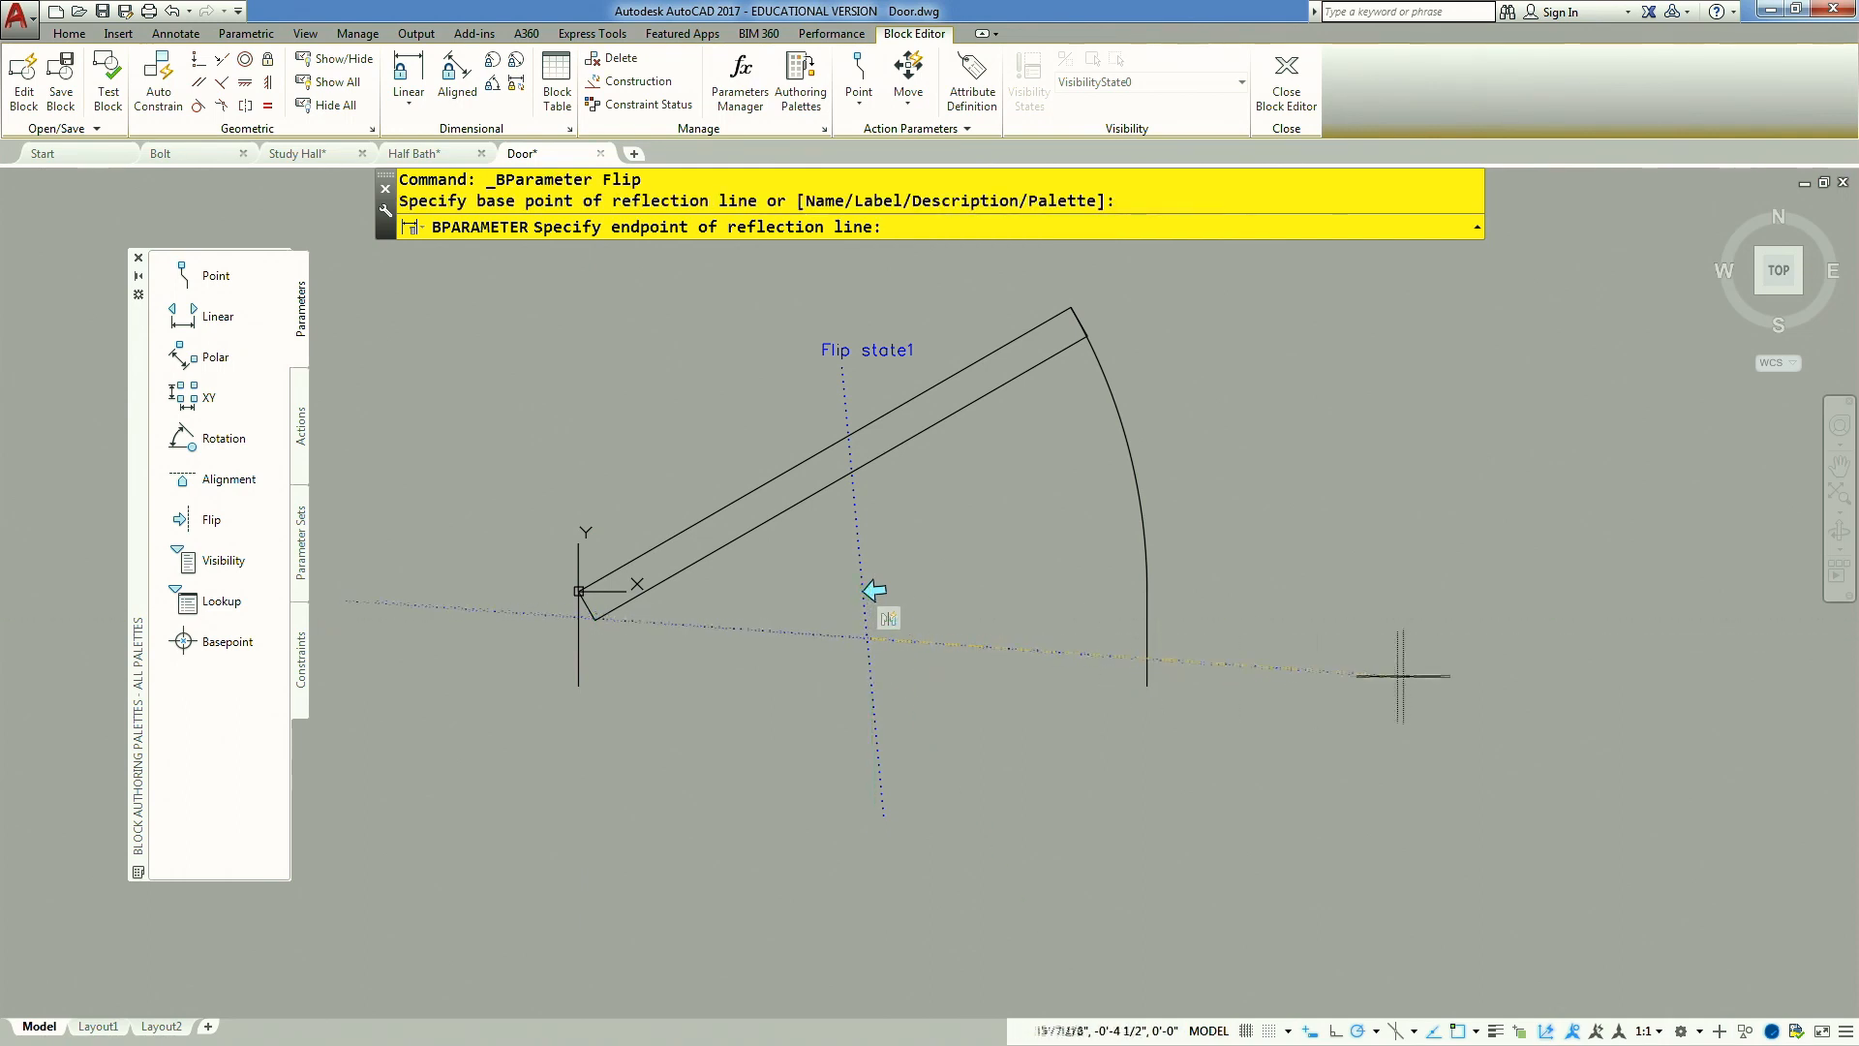
pyautogui.click(1436, 641)
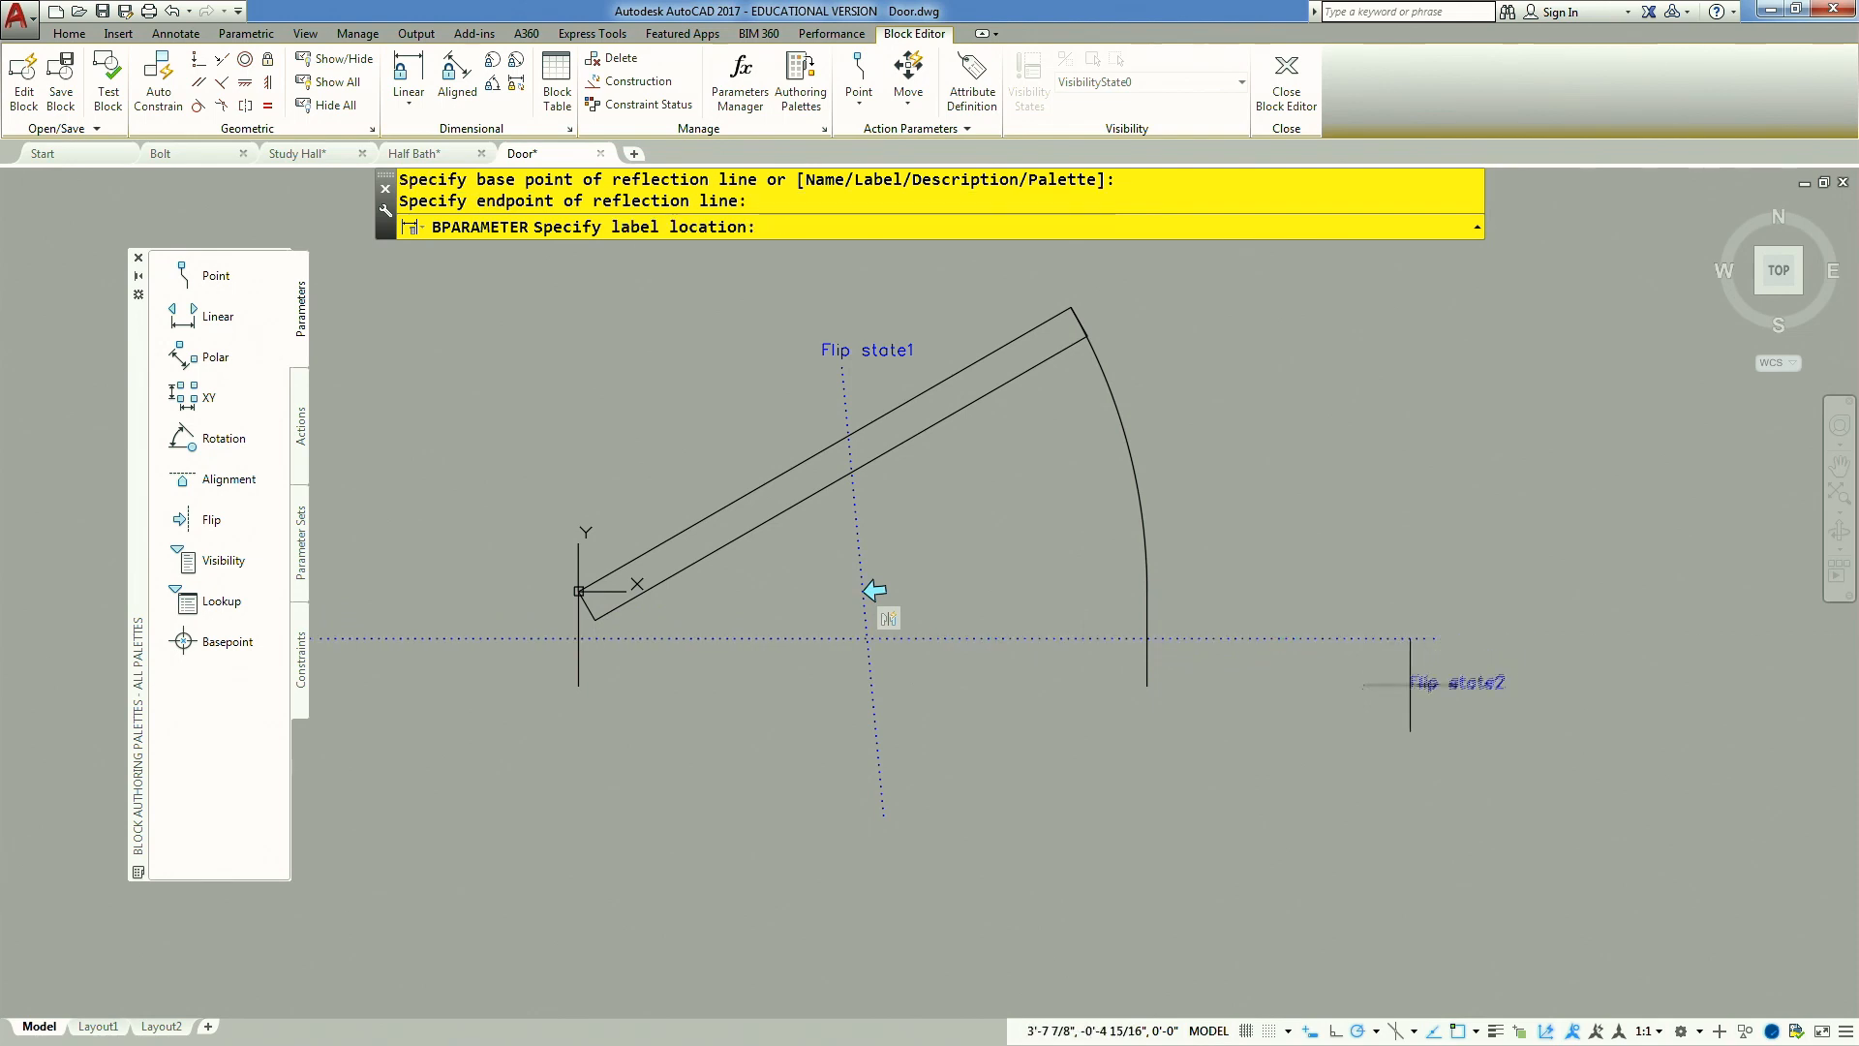
pyautogui.click(1285, 639)
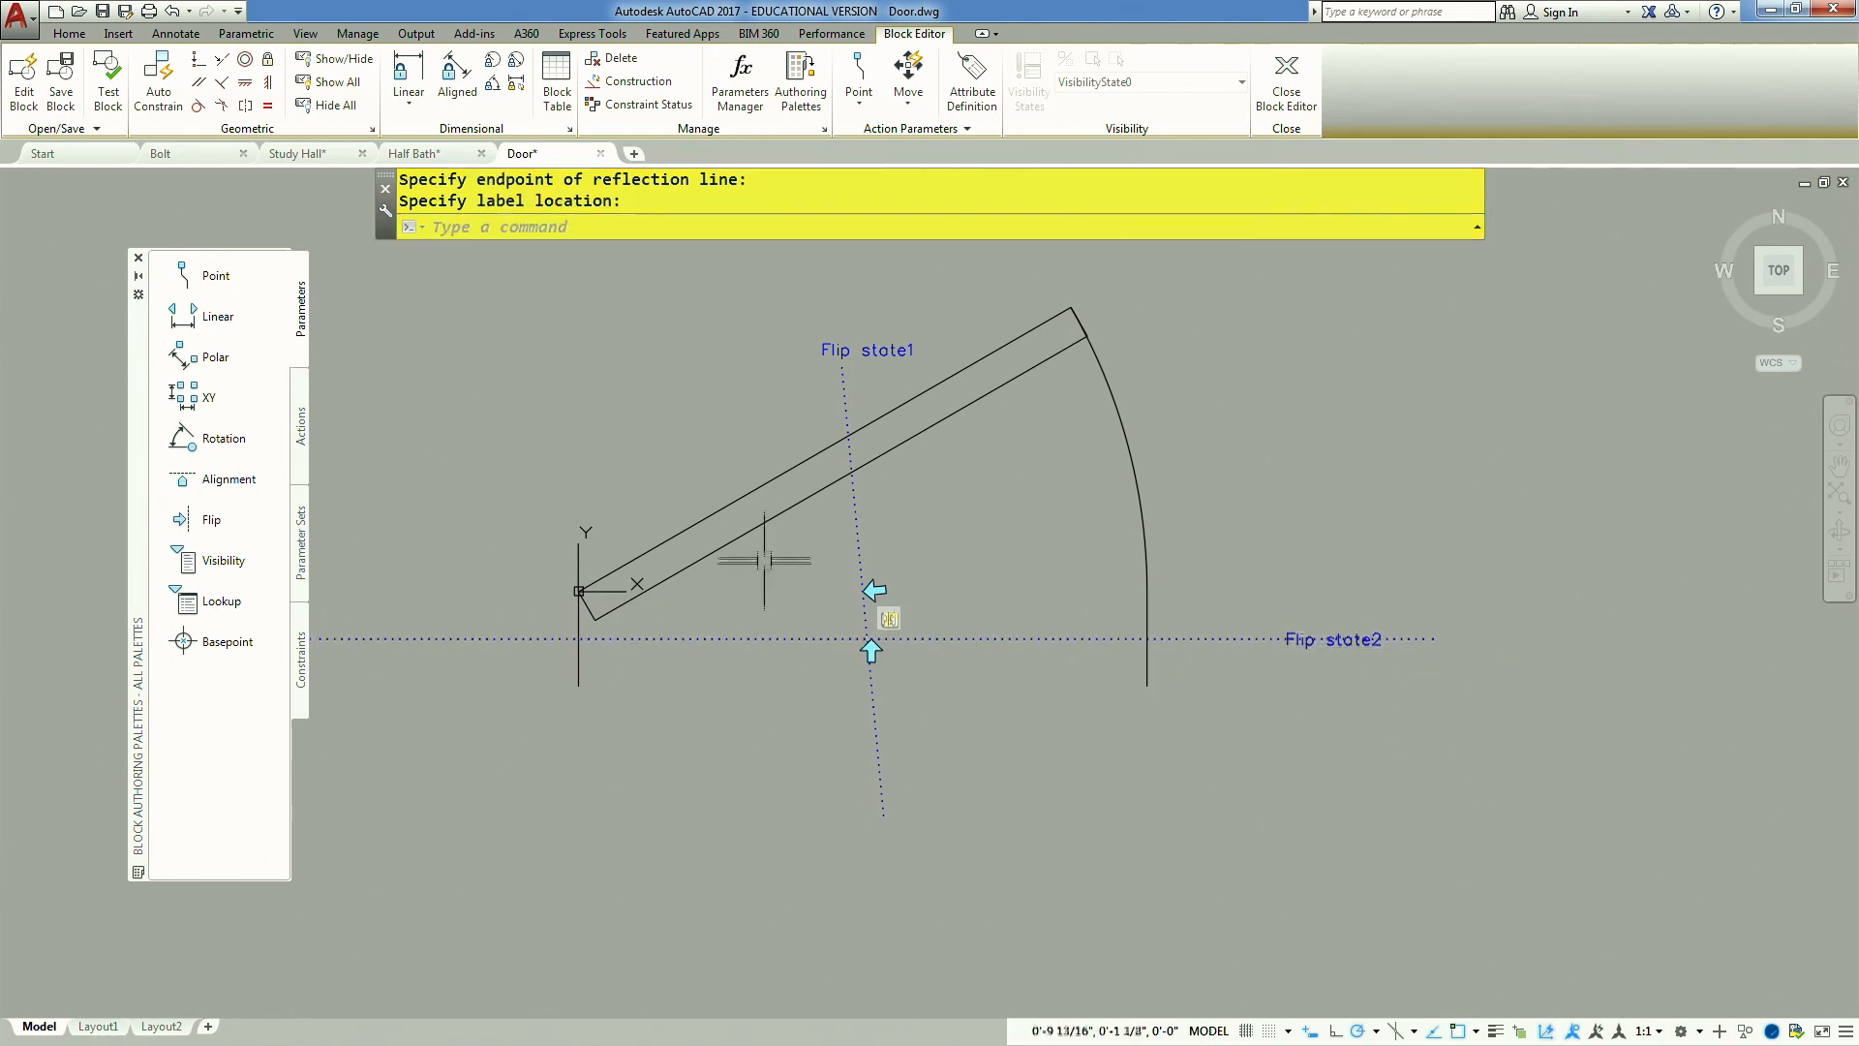
# Attach a flip action to the horizontal flip parameter for the whole door and both parameters, and close the Block Editor, saving the changes
pyautogui.click(300, 419)
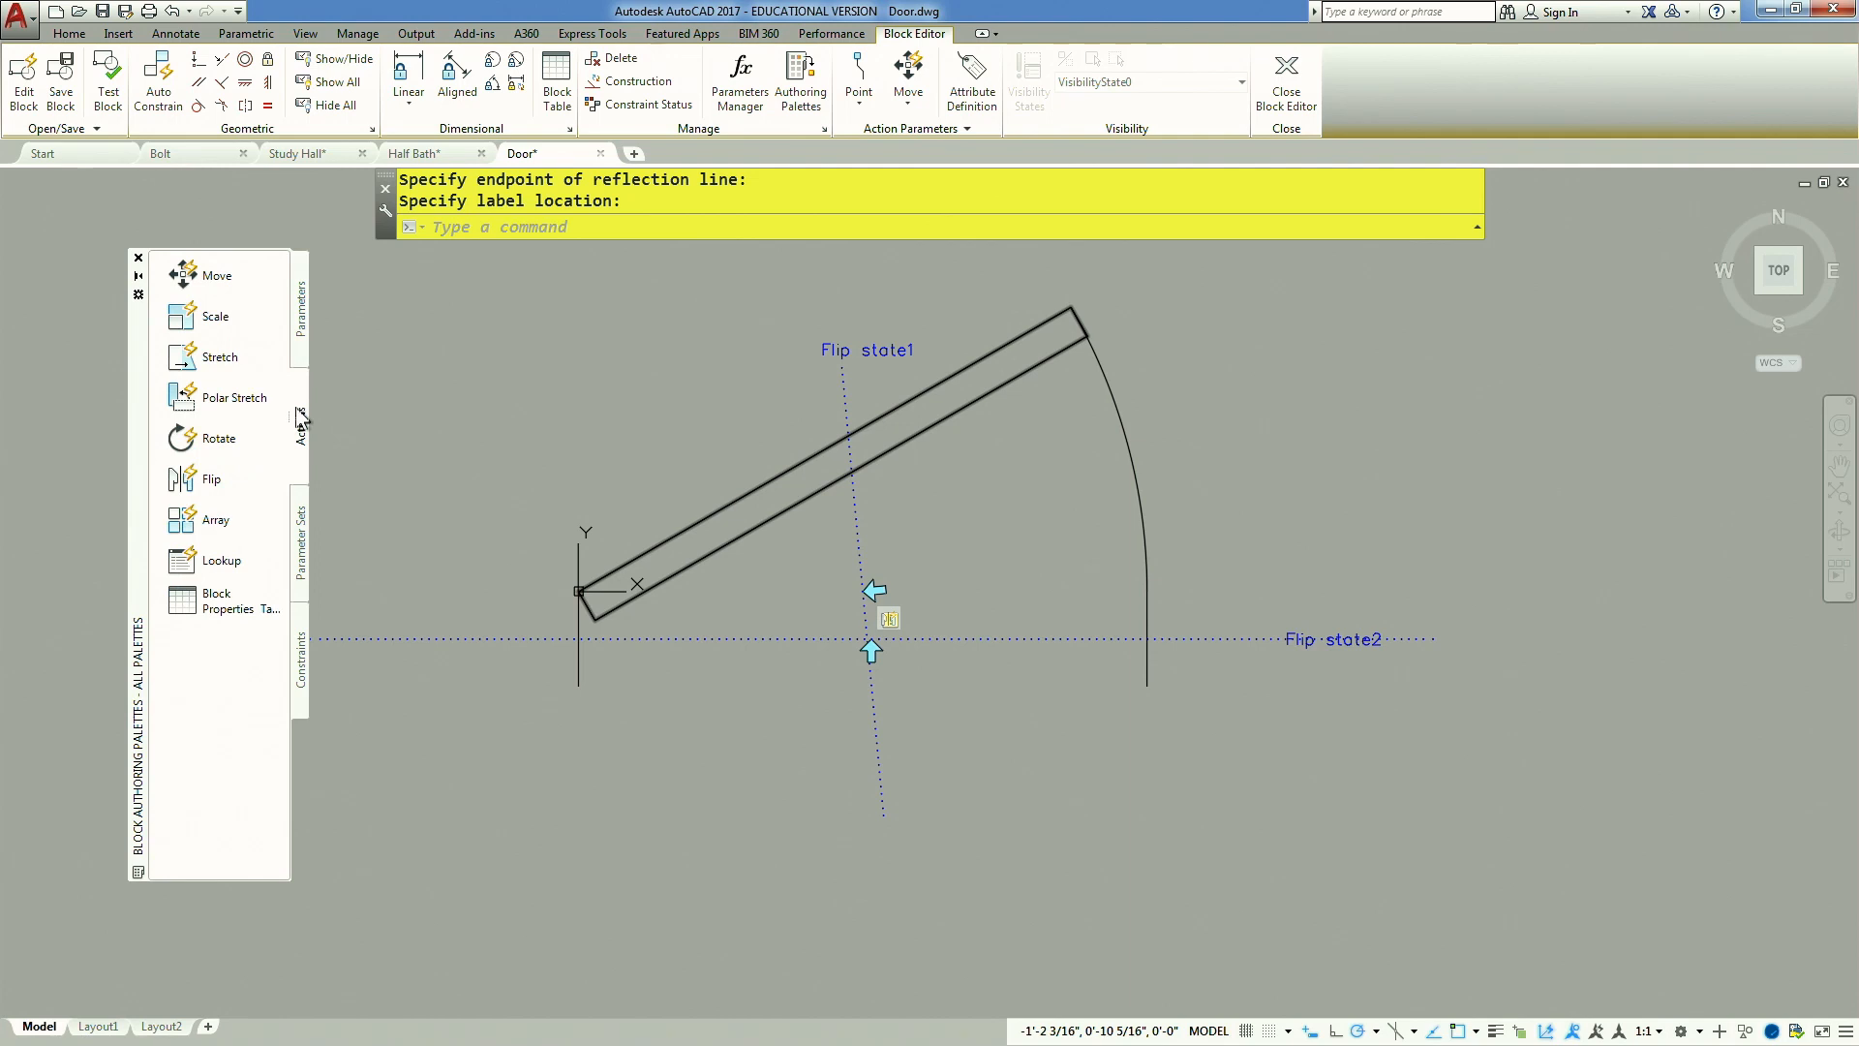
pyautogui.click(211, 478)
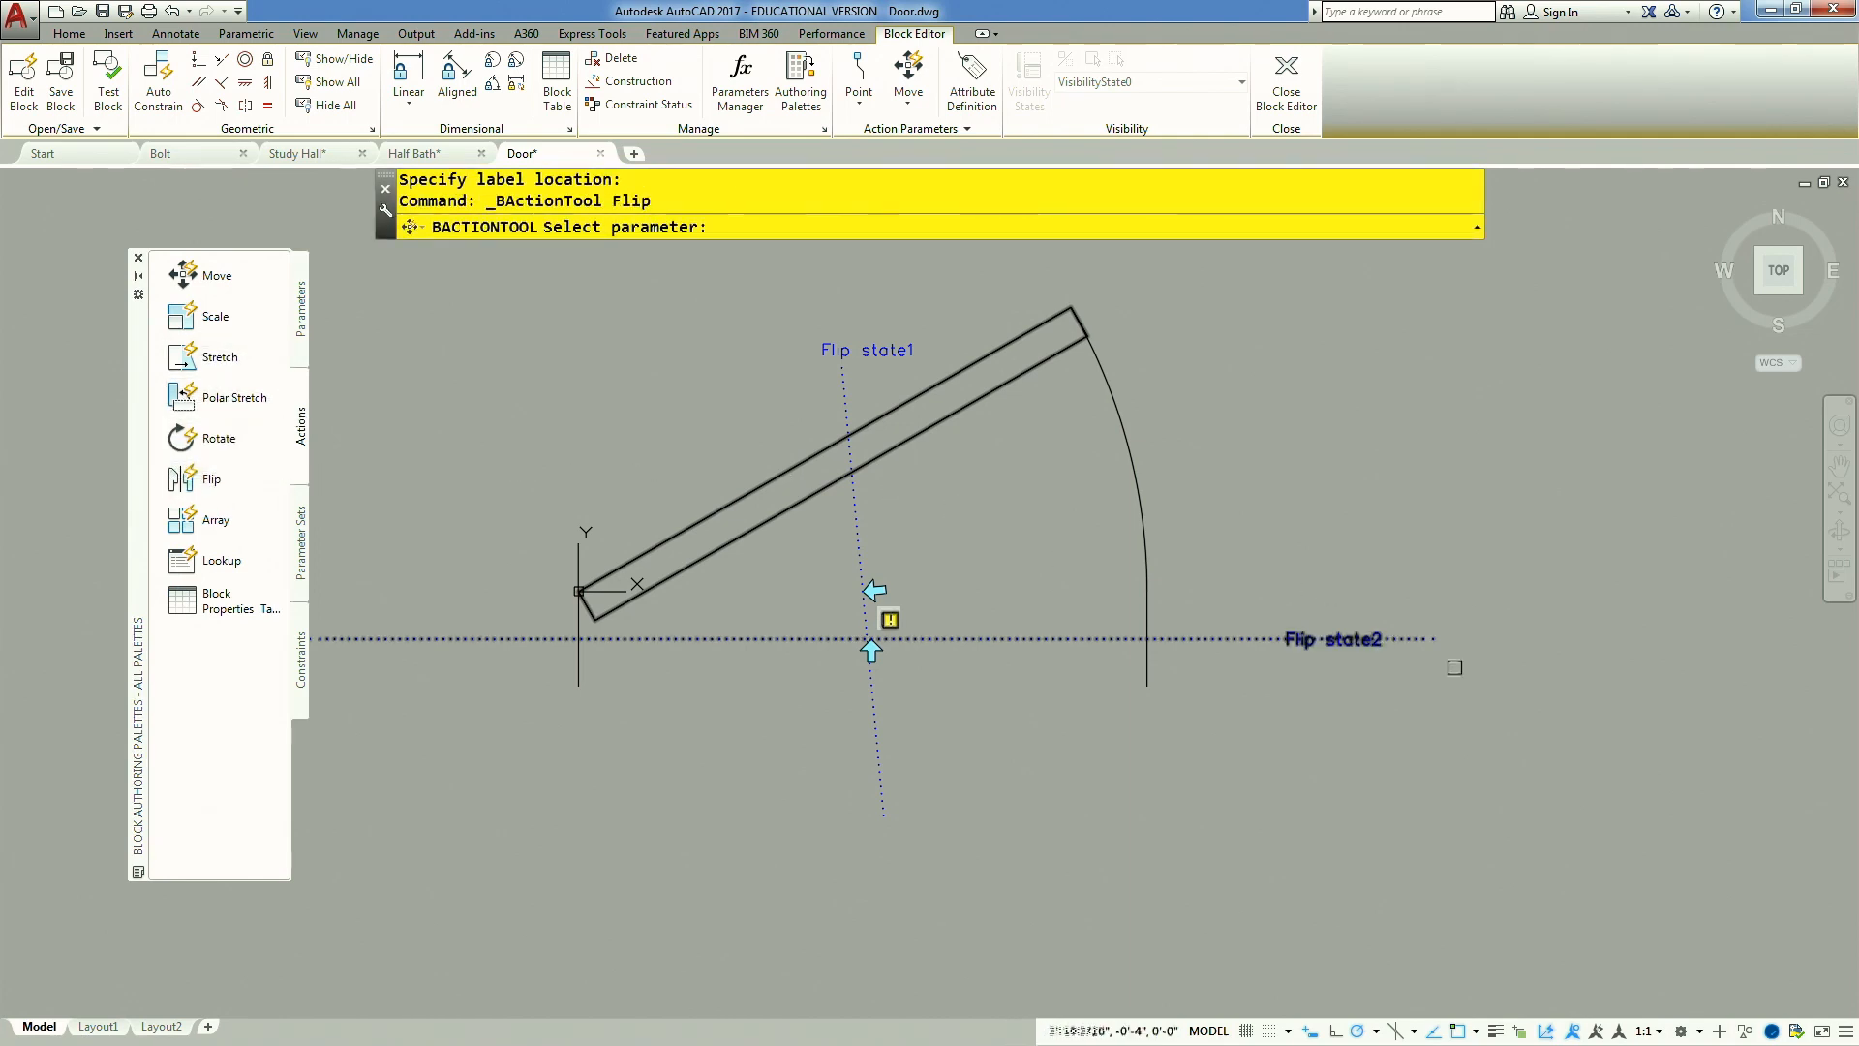
pyautogui.click(1371, 629)
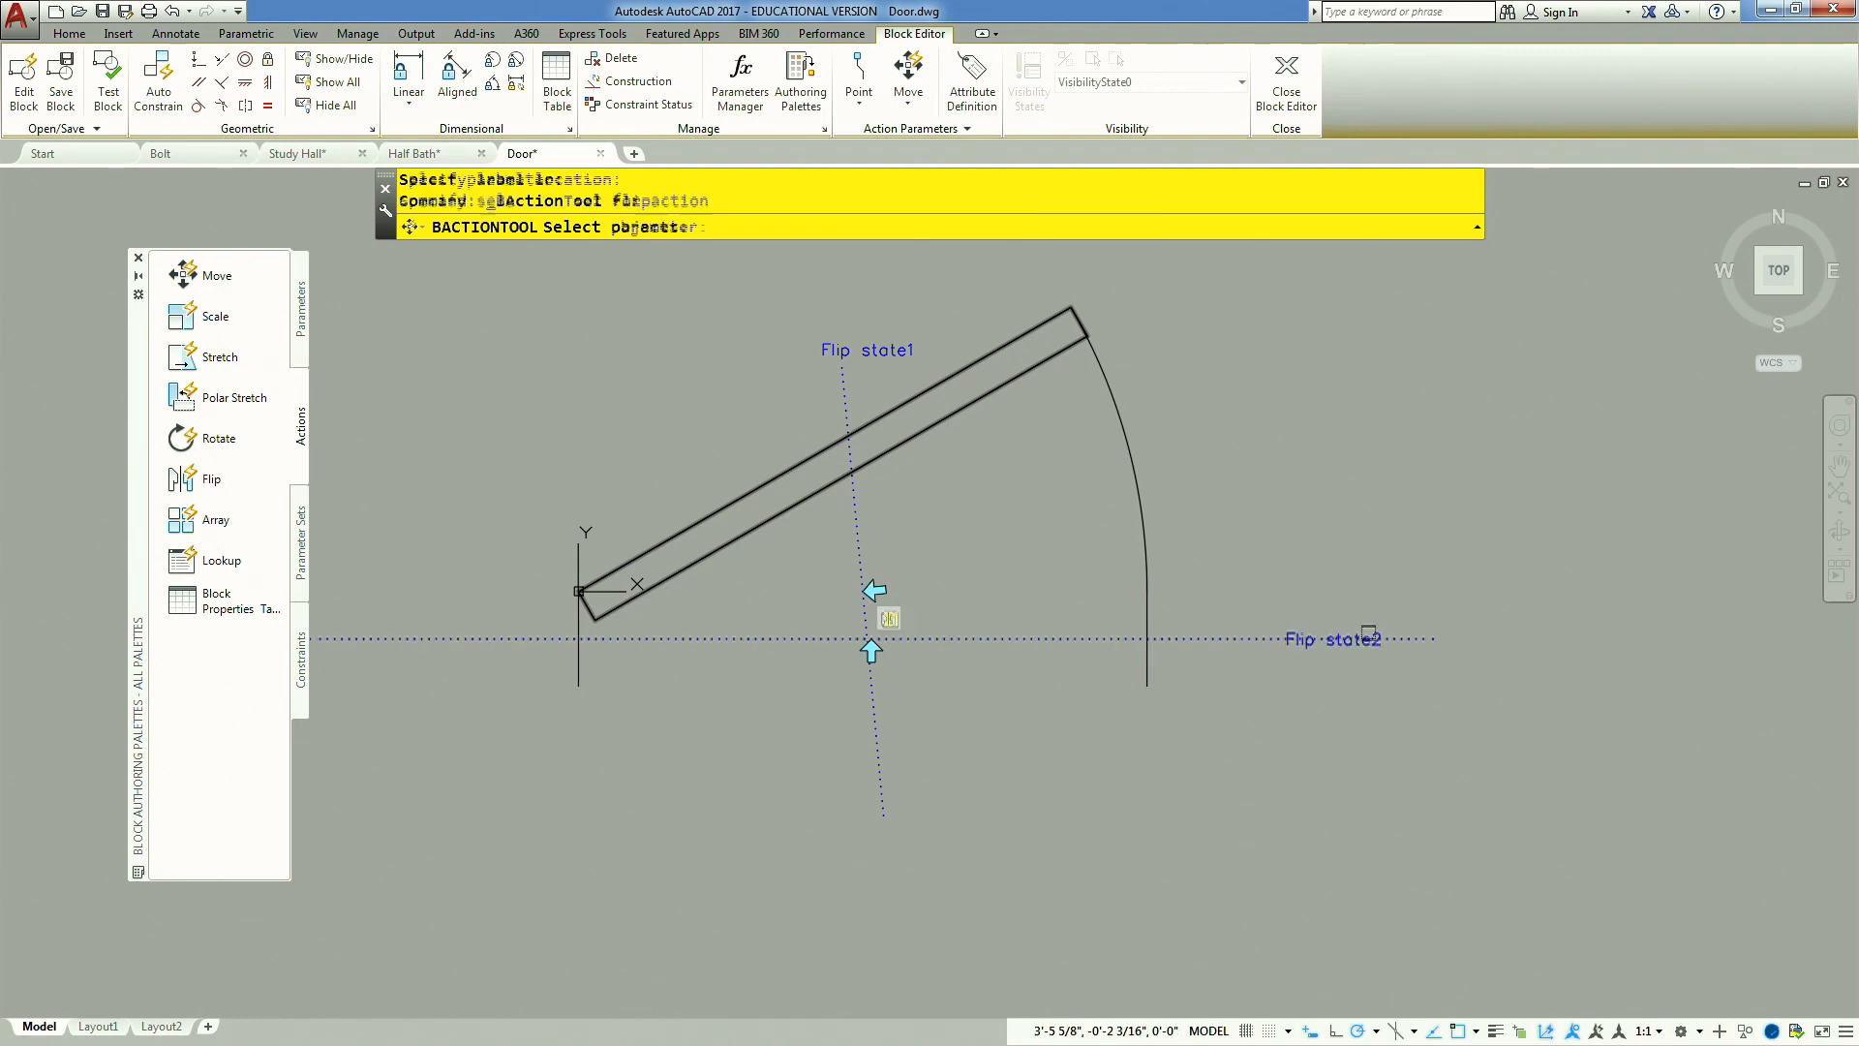
pyautogui.click(1382, 350)
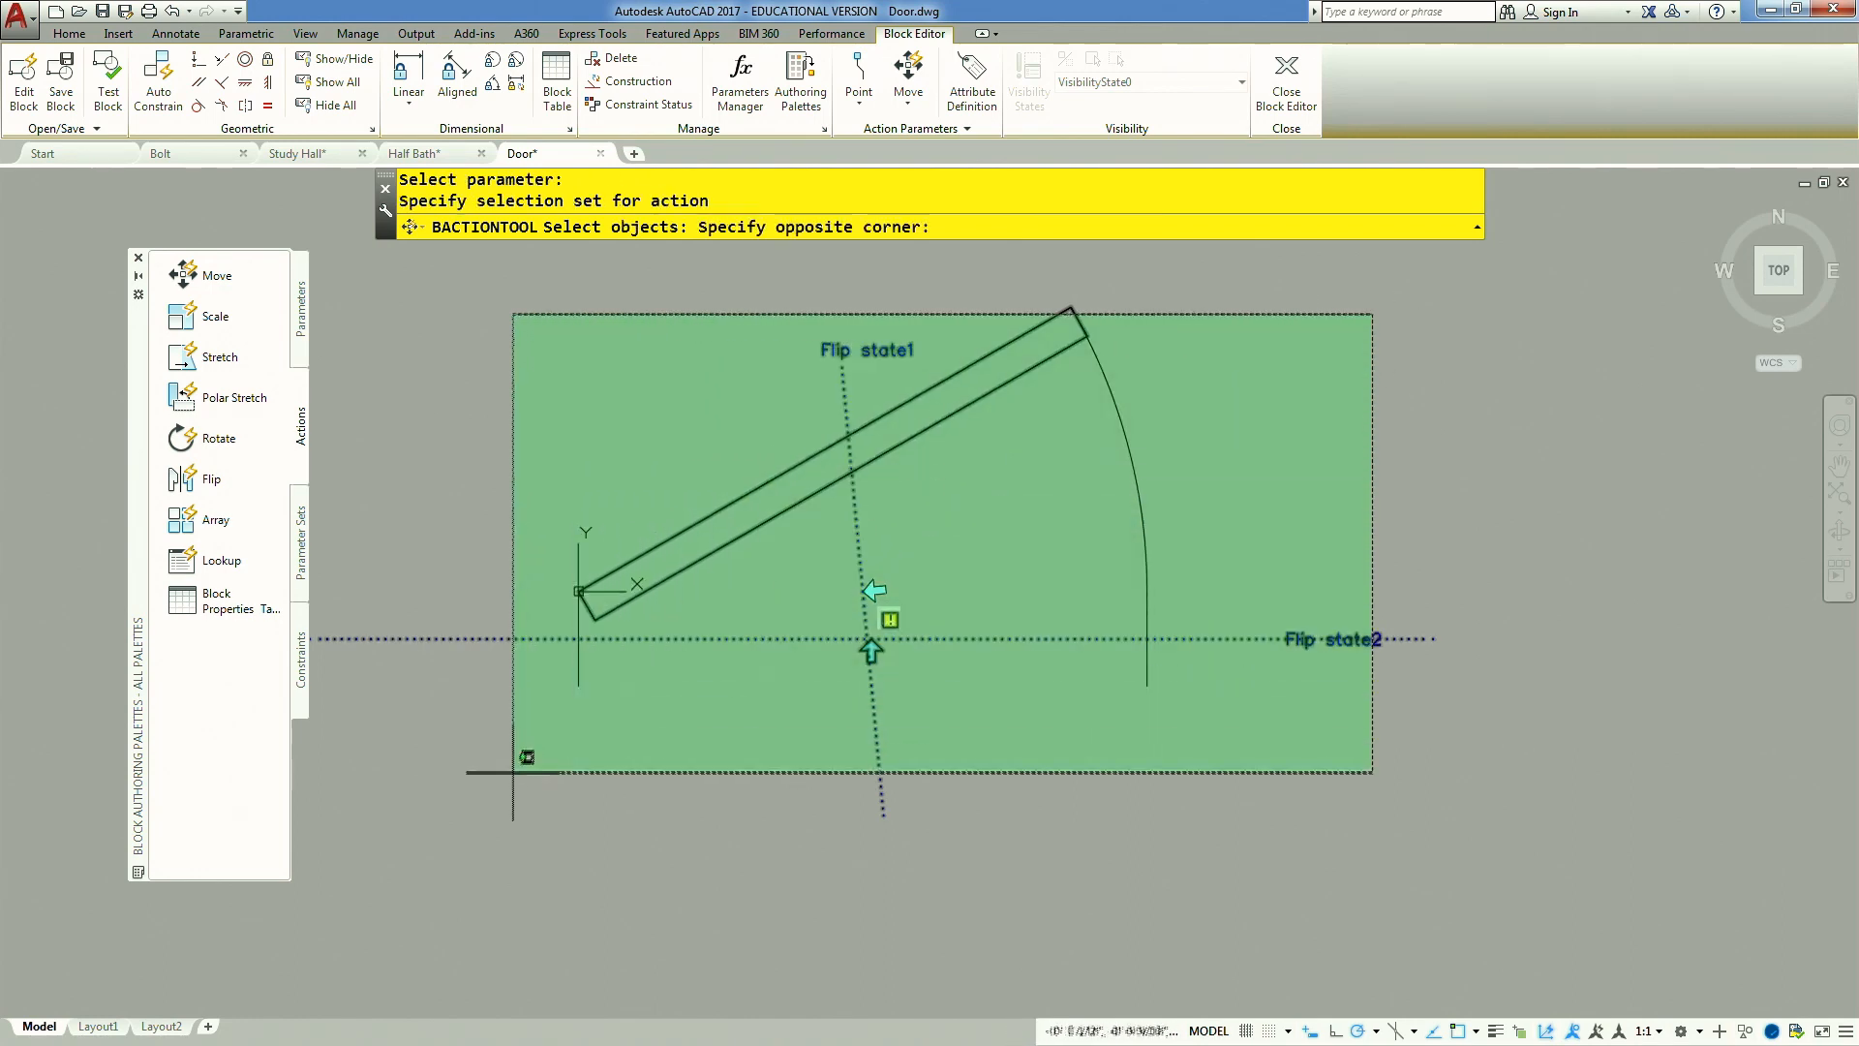
pyautogui.click(476, 795)
pyautogui.press('Return')
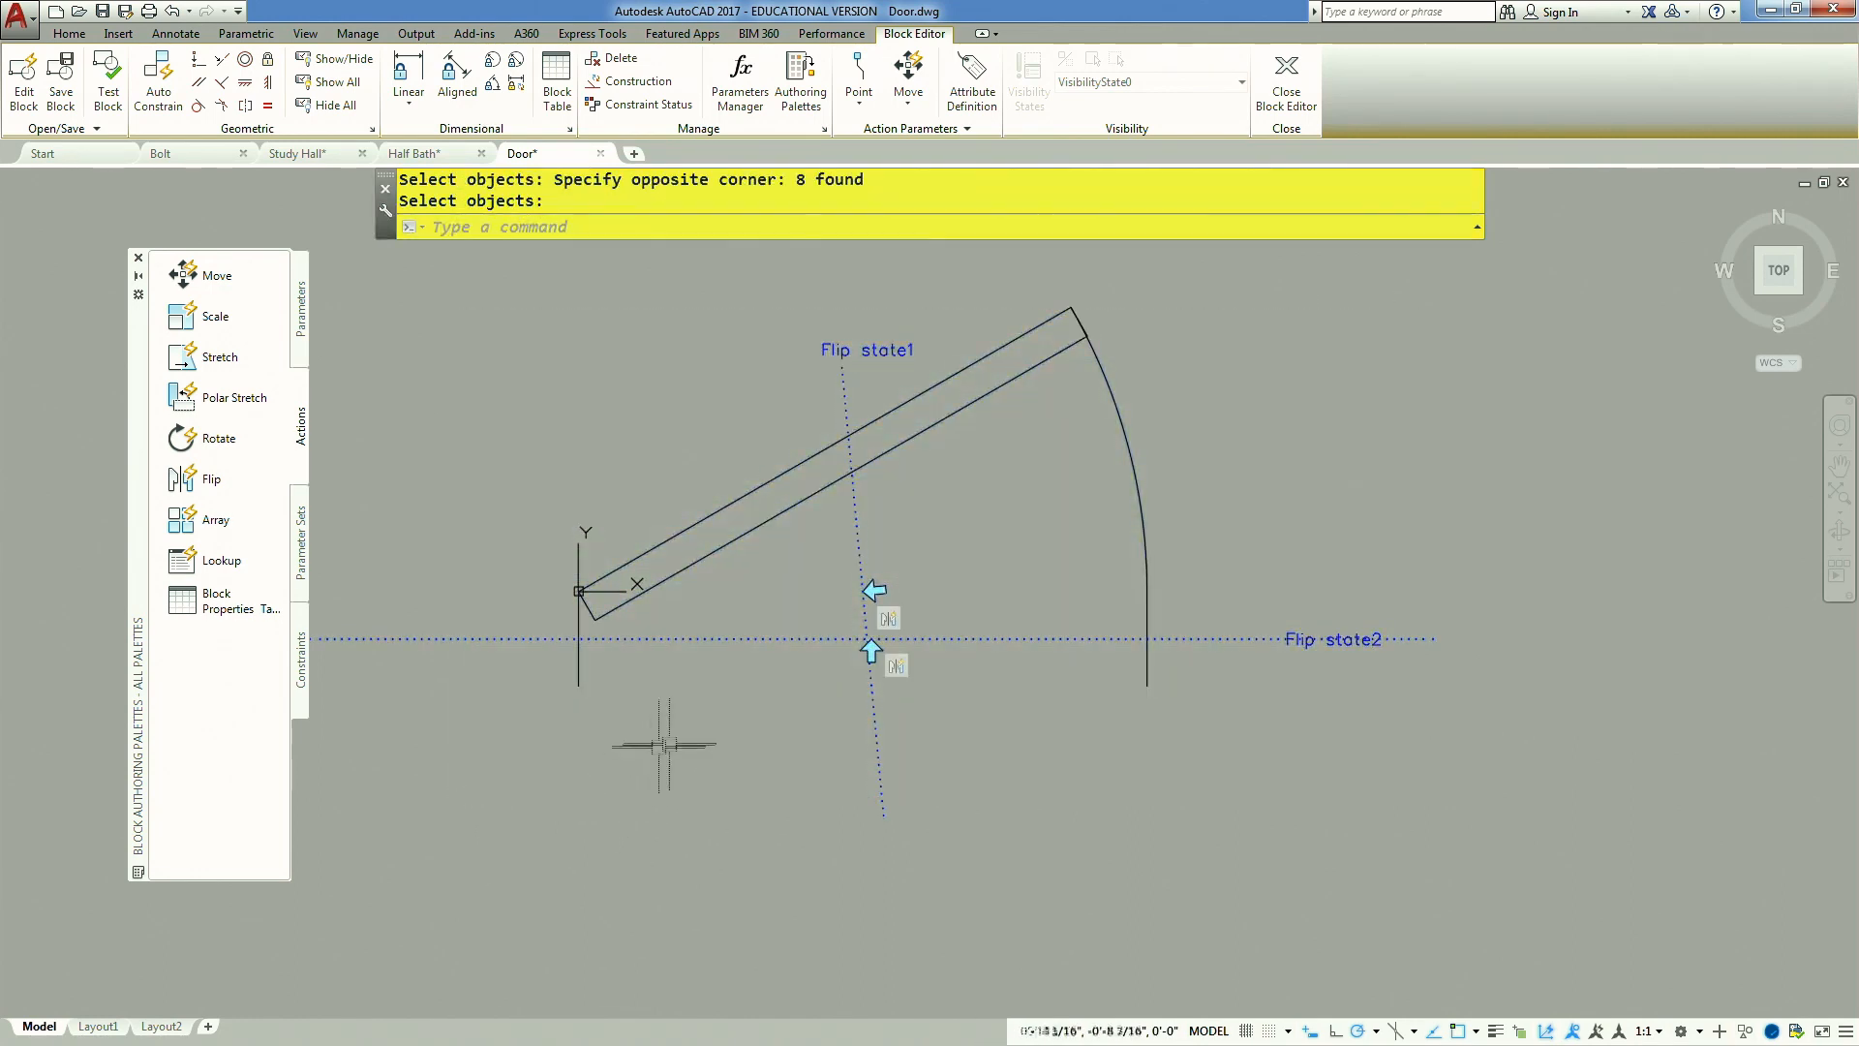
pyautogui.click(1286, 85)
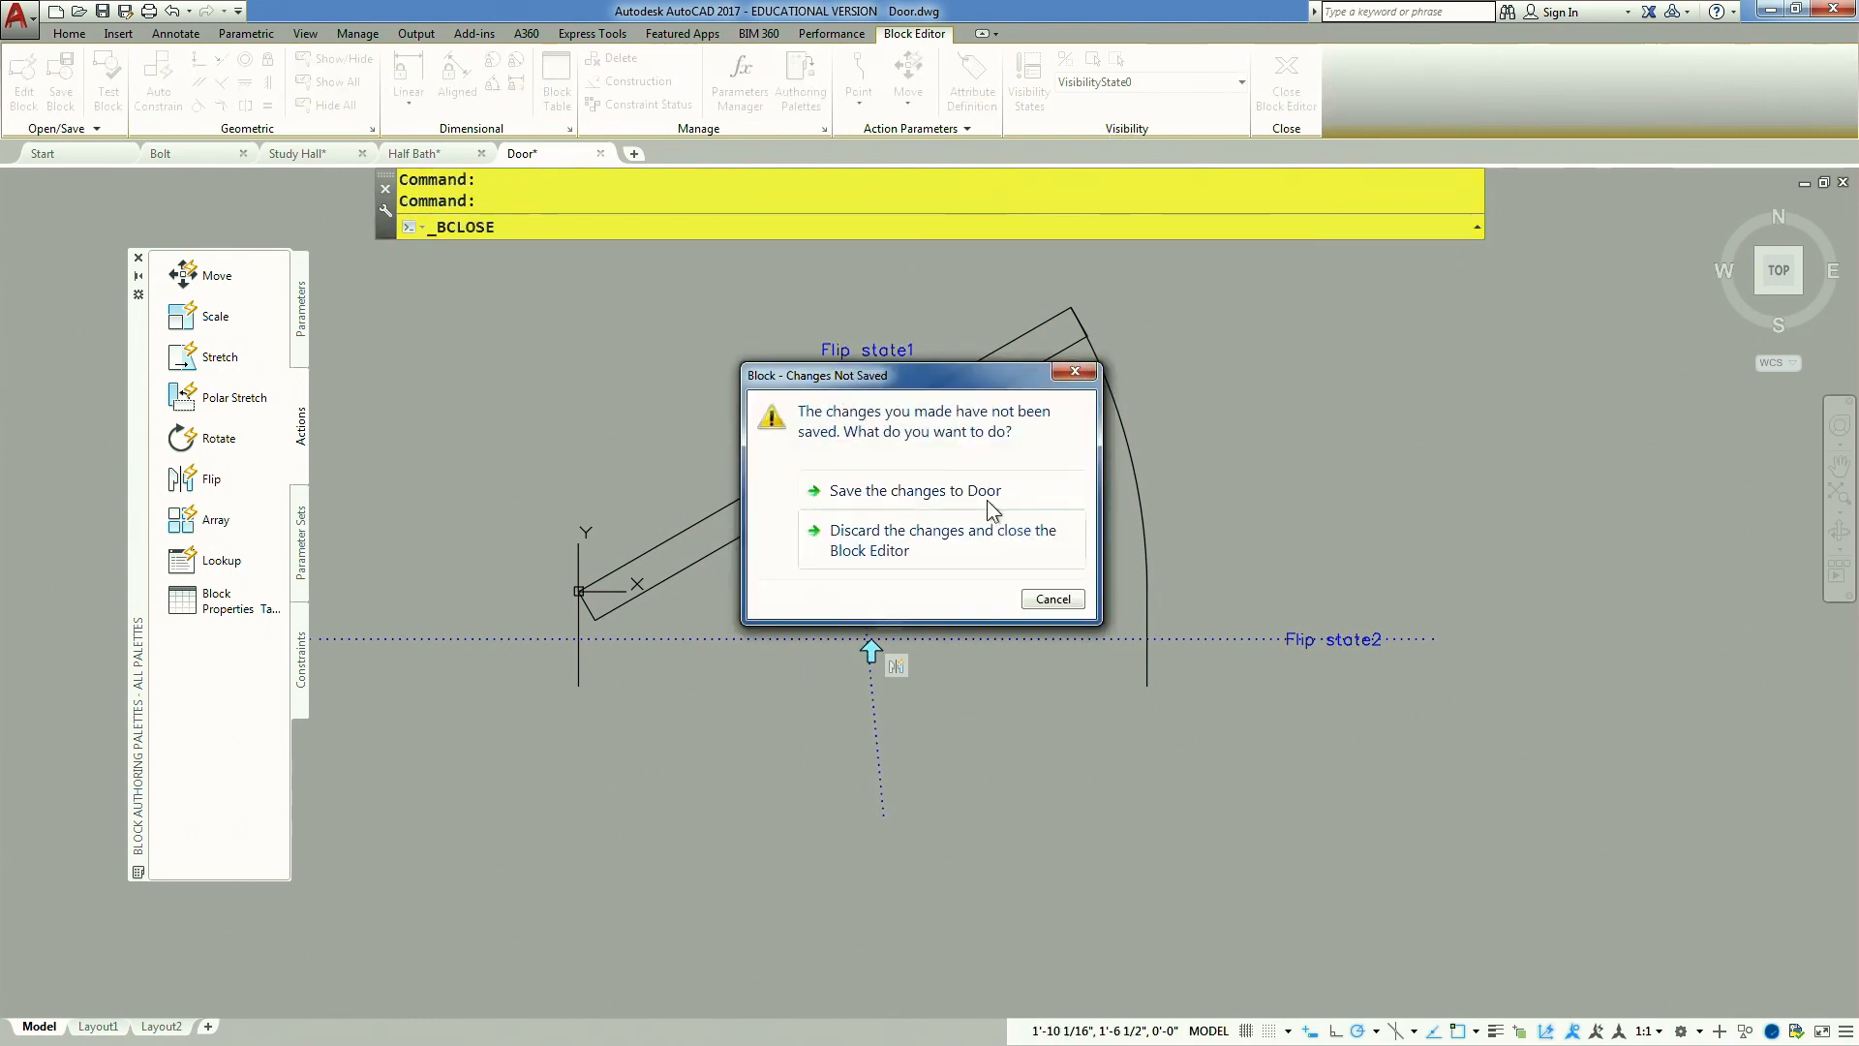
pyautogui.click(983, 491)
# Select the door block and flip it back and forth horizontally and vertically with its two flip grips
pyautogui.click(995, 533)
pyautogui.click(624, 586)
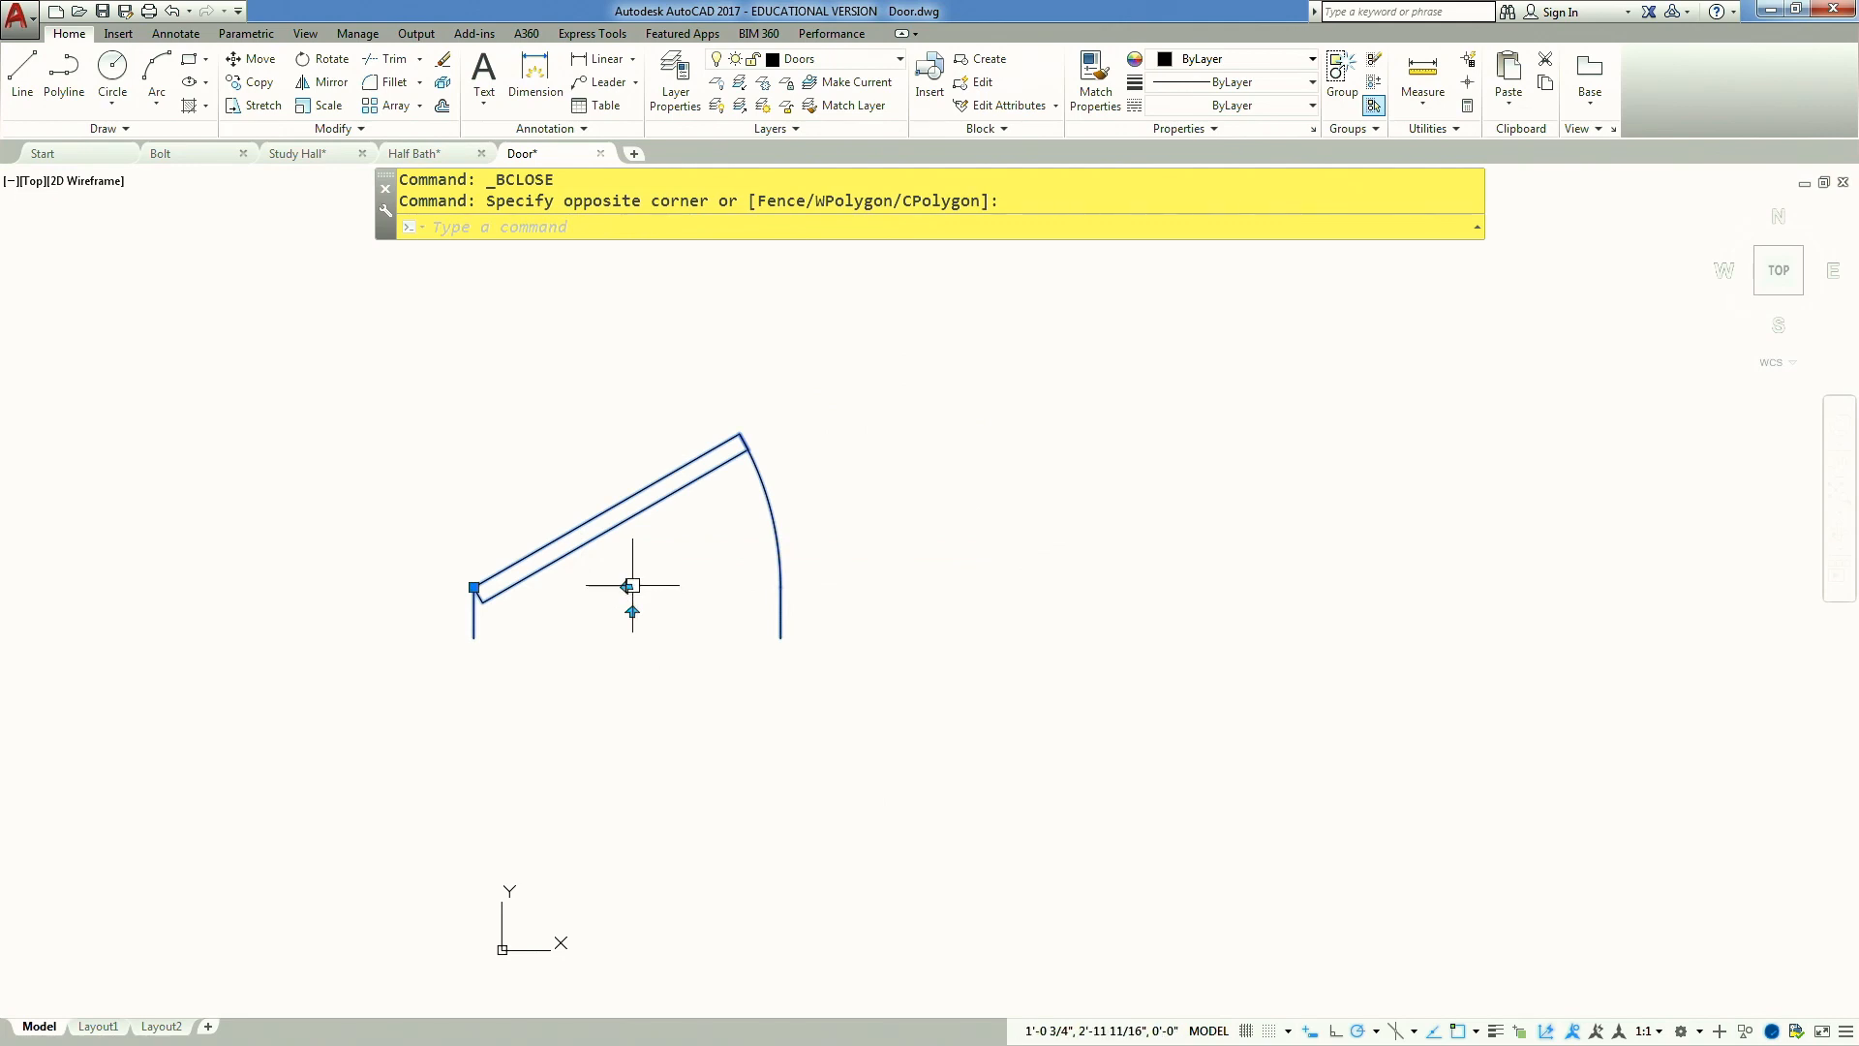
pyautogui.click(627, 585)
pyautogui.click(627, 586)
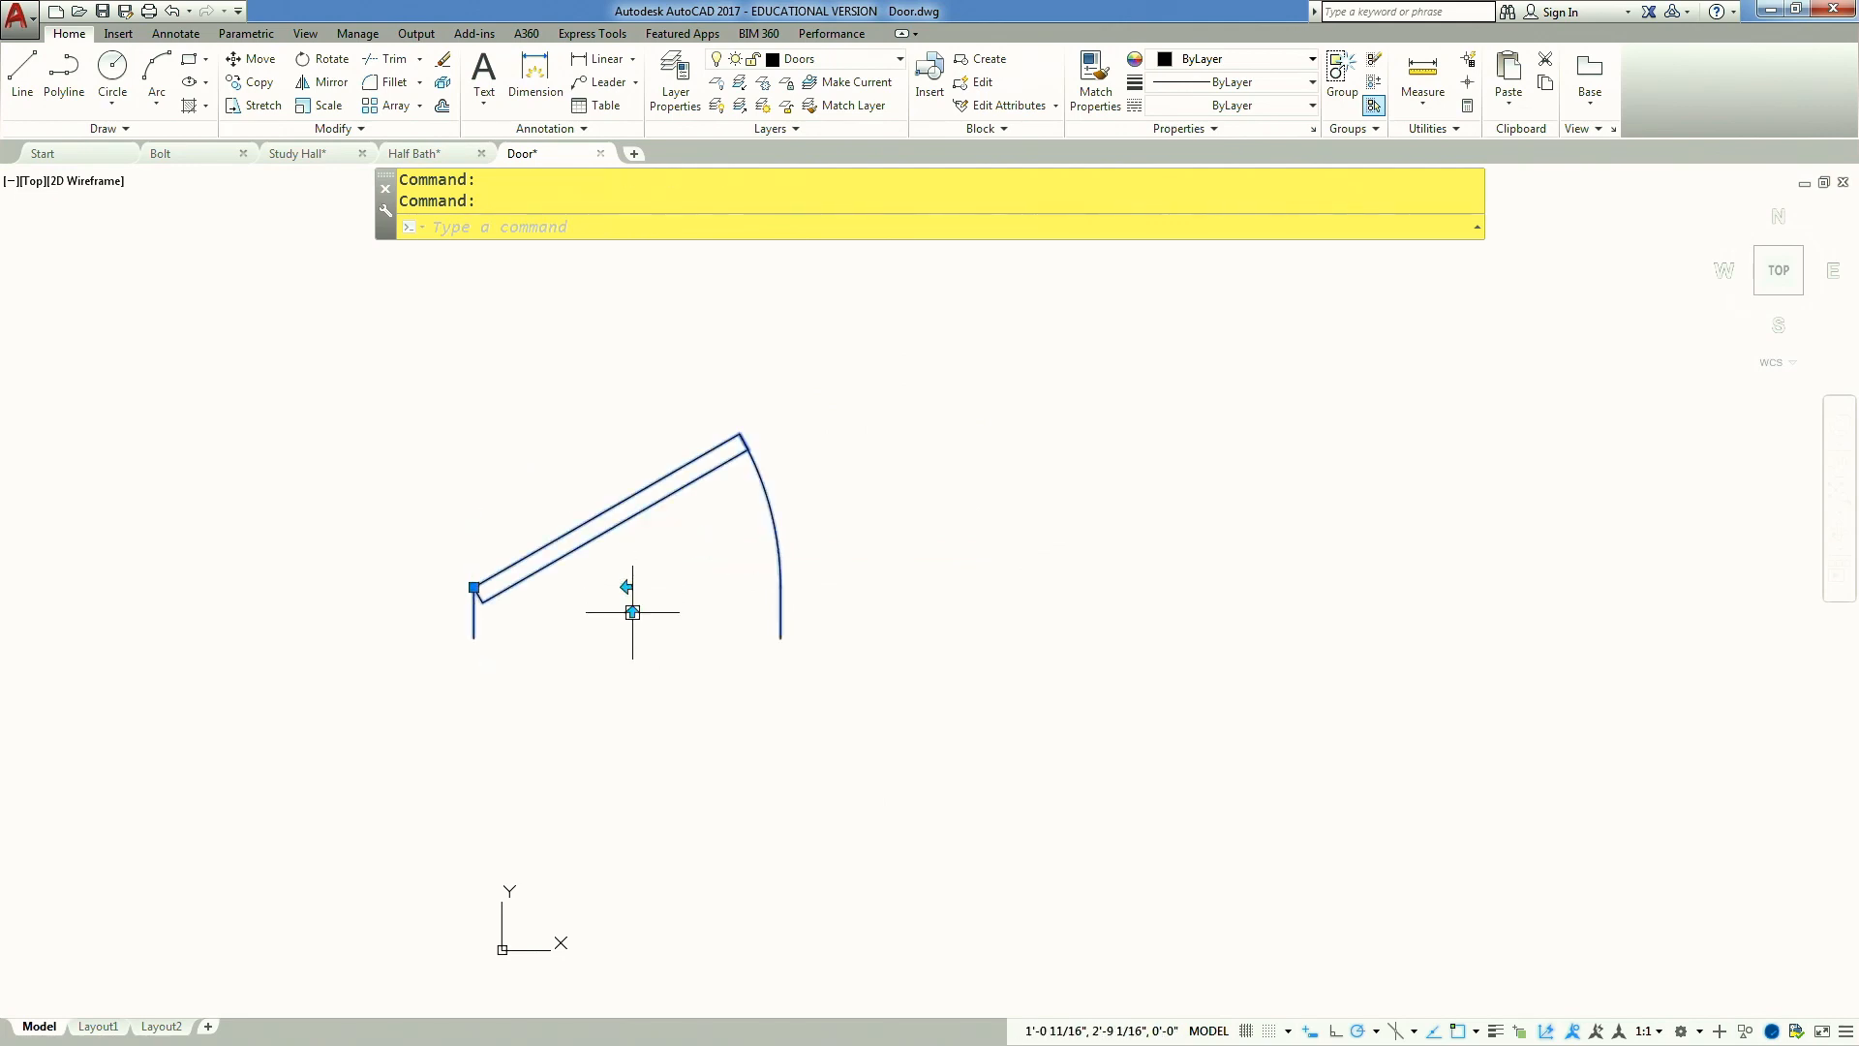
pyautogui.click(633, 612)
pyautogui.click(632, 612)
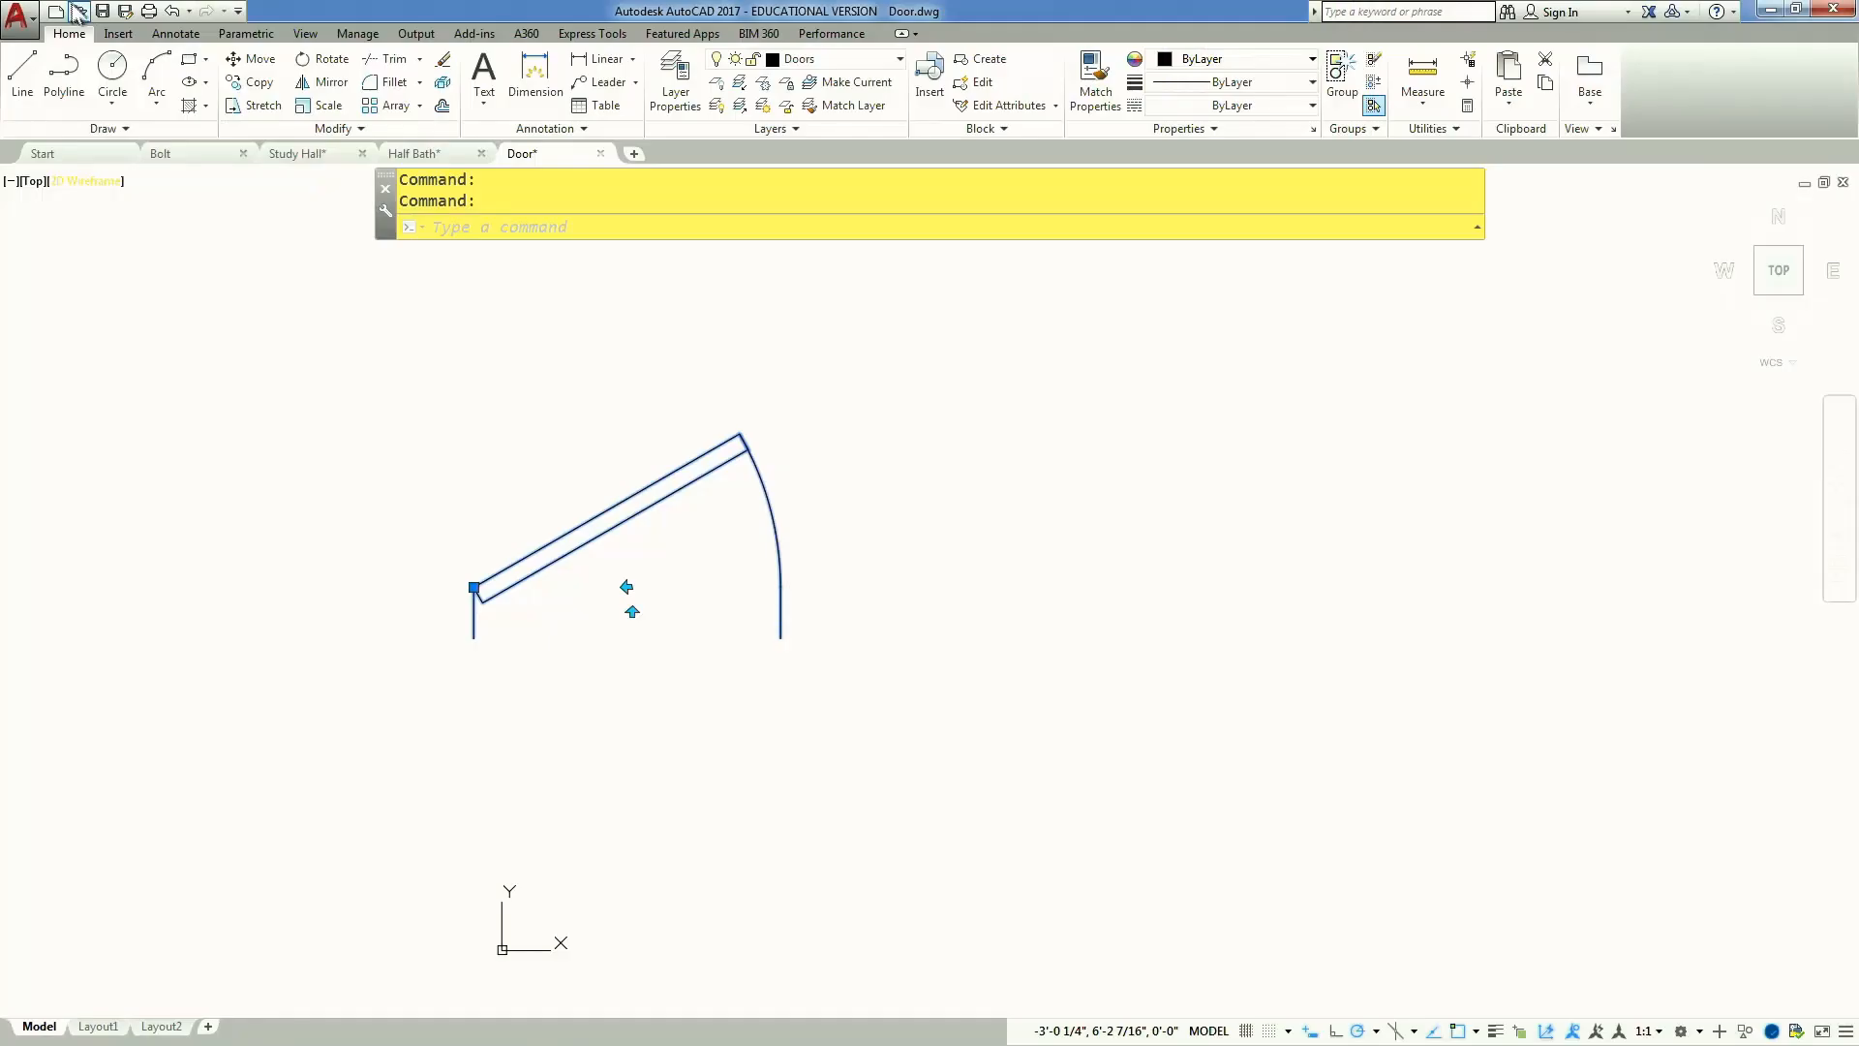
# Open the Trees drawing and open its clump of trees block in the Block Editor
pyautogui.click(79, 13)
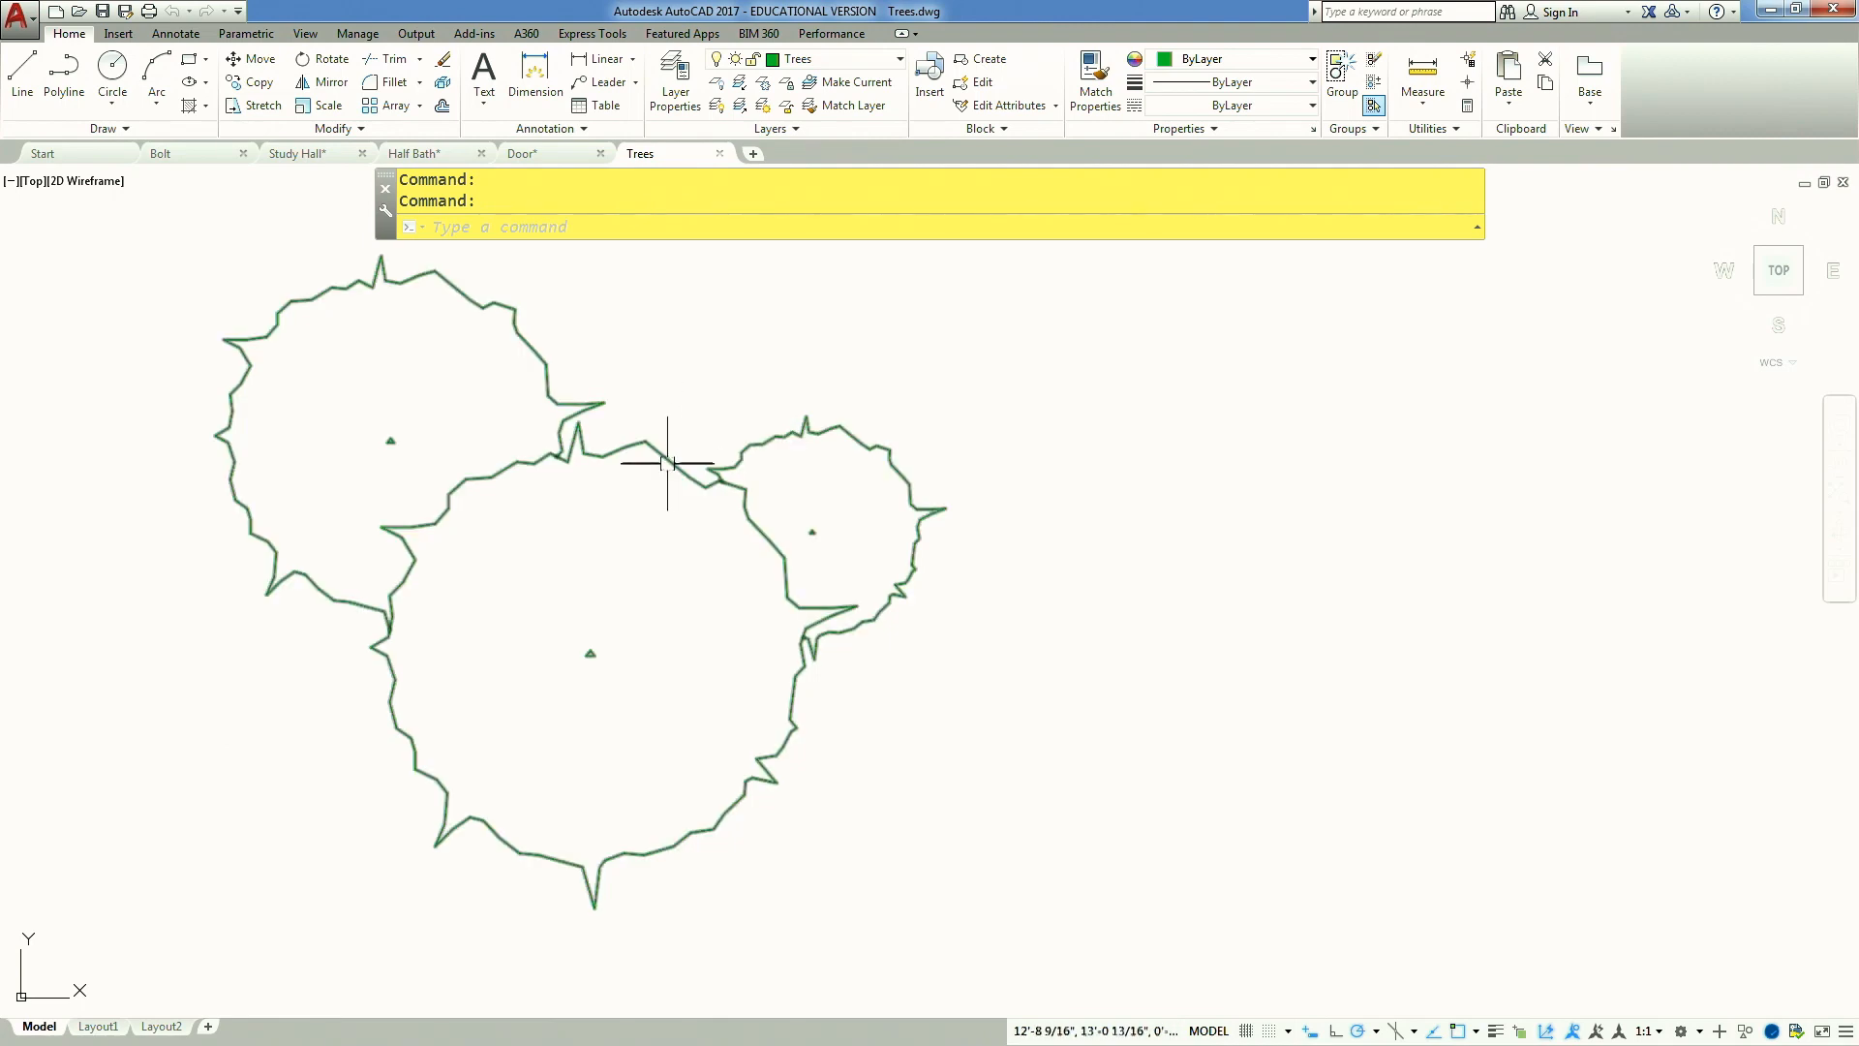
pyautogui.doubleClick(667, 463)
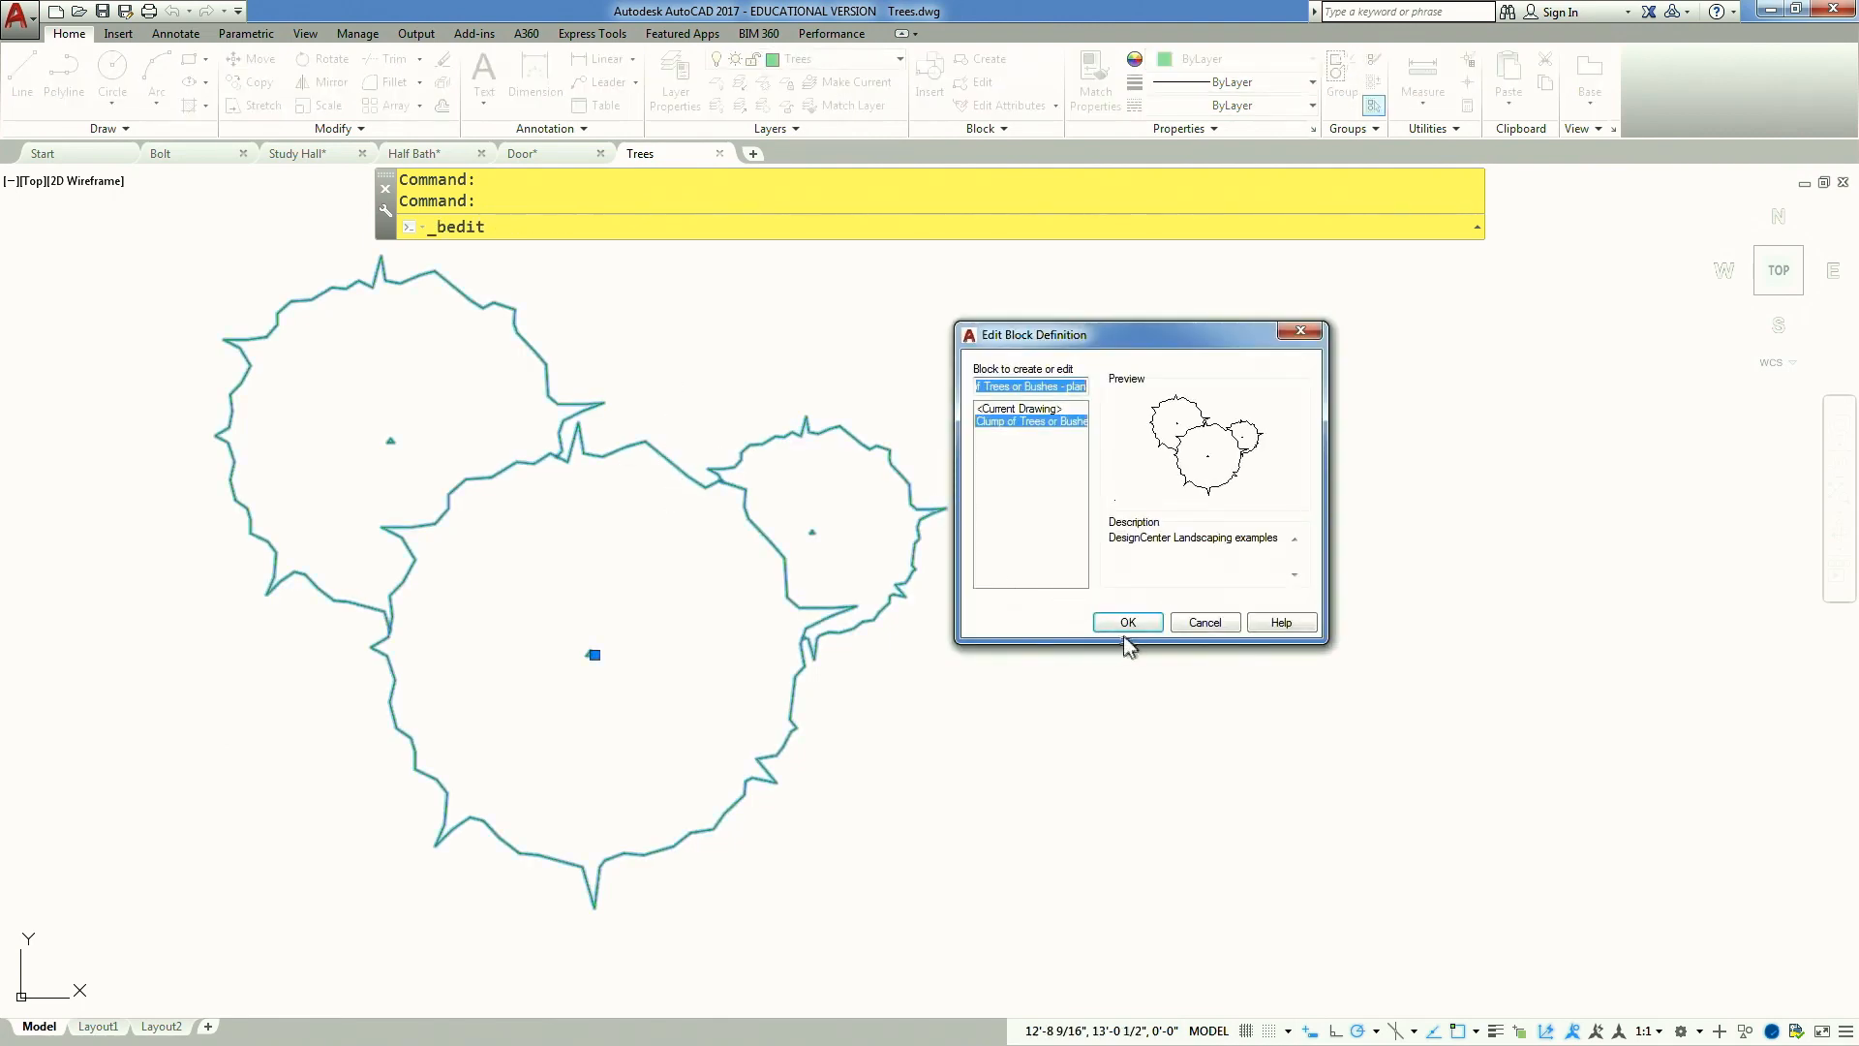
pyautogui.click(1129, 626)
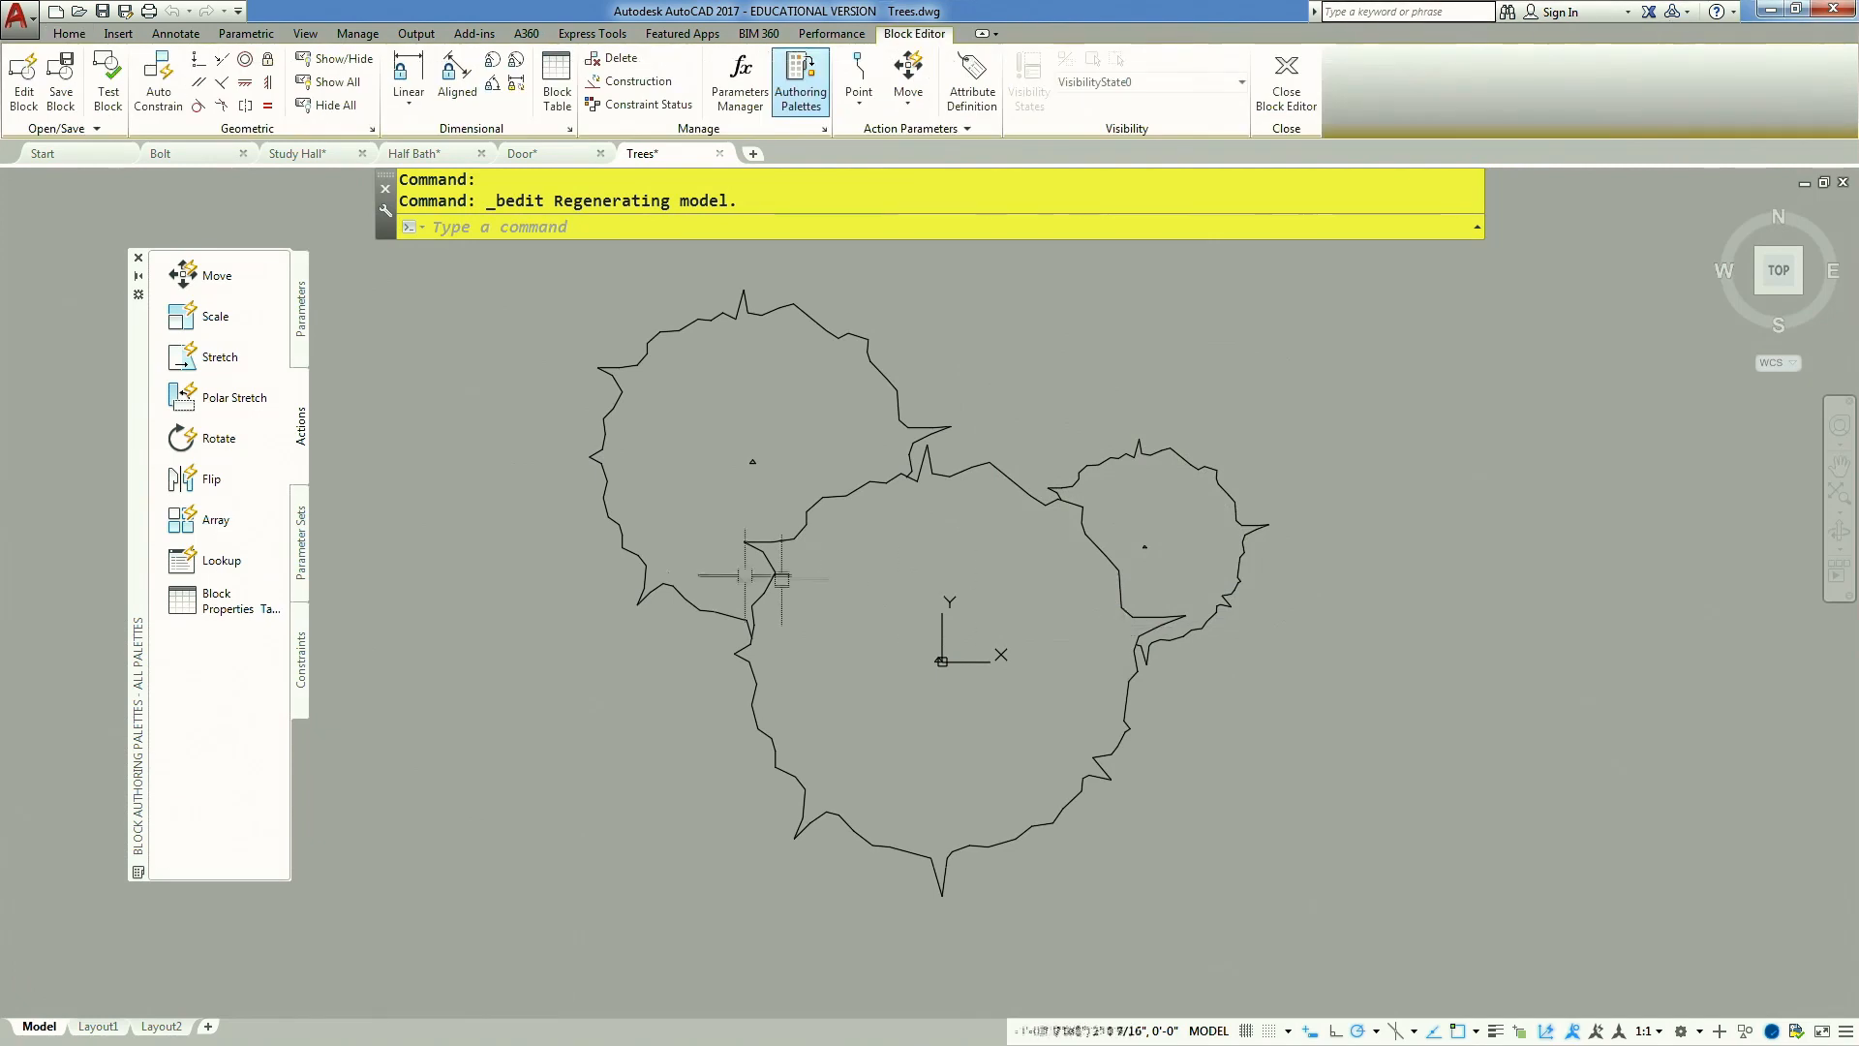
# Add a rotation parameter set centred on the block origin, with its radius inside the largest tree and a default angle of 0
pyautogui.click(299, 310)
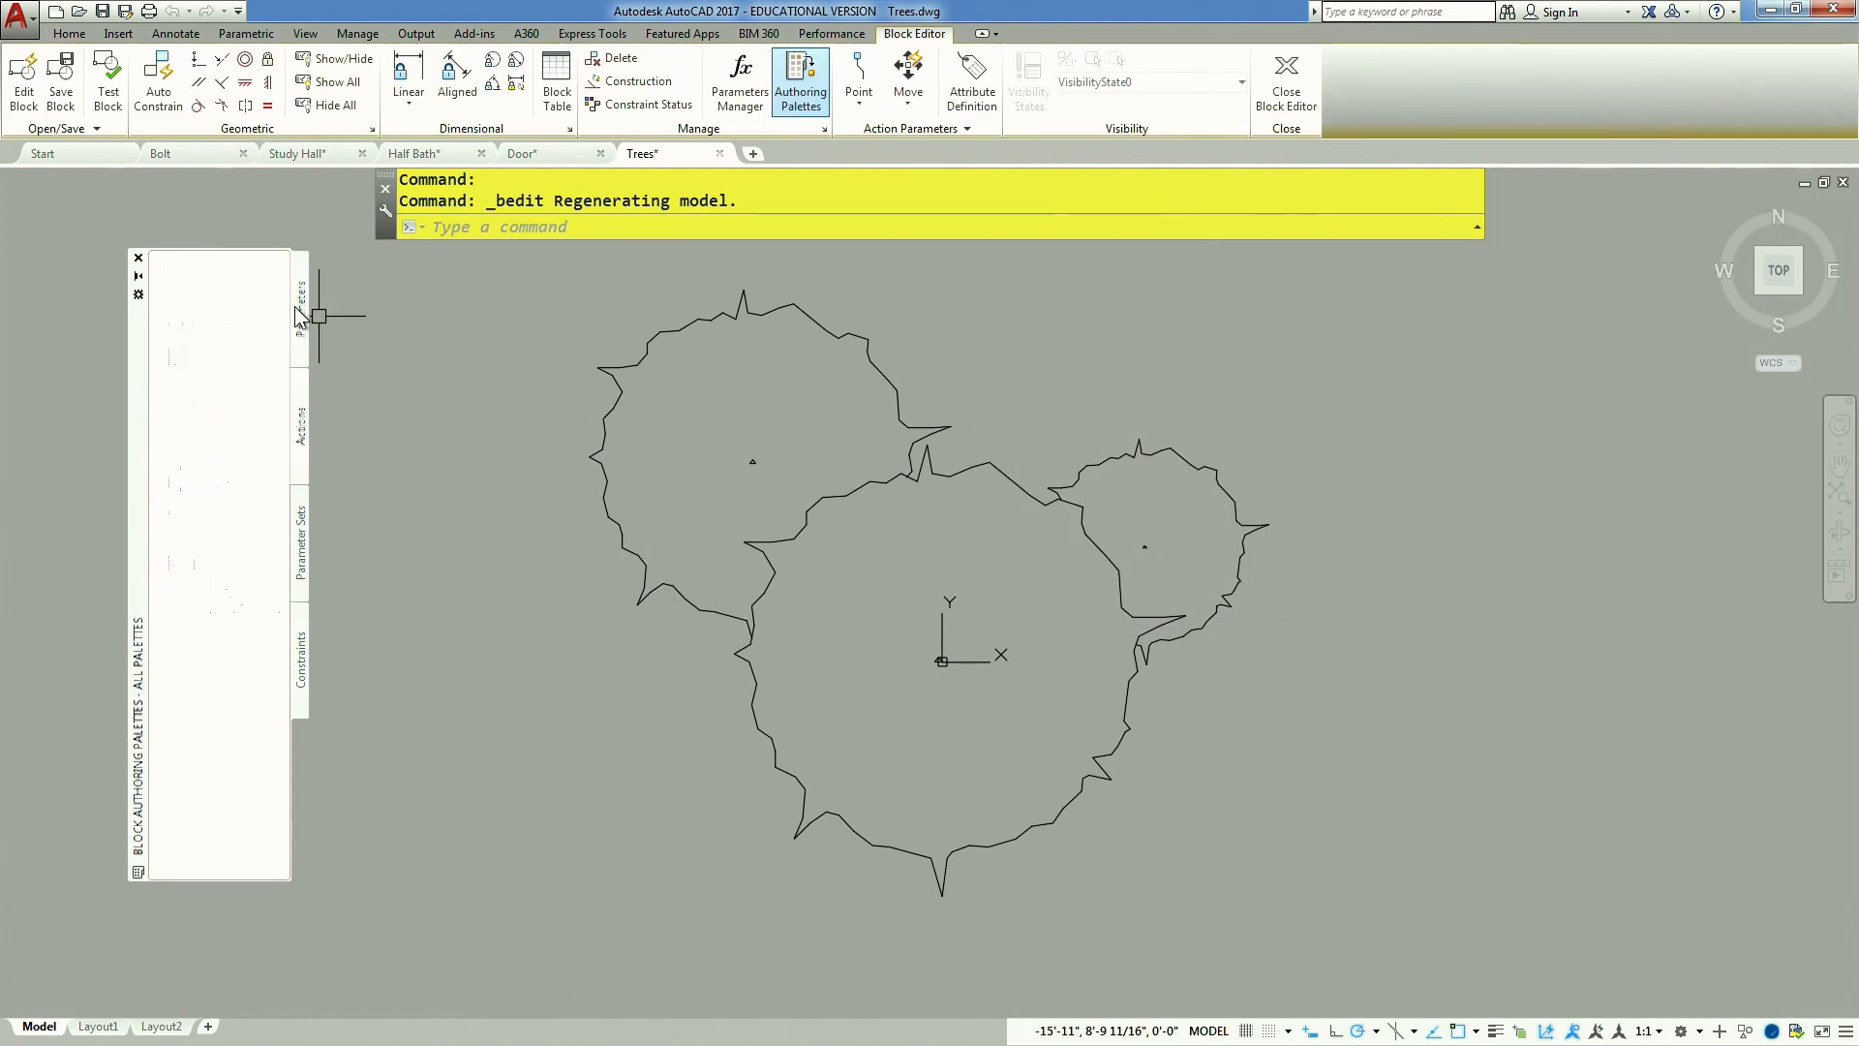
pyautogui.click(304, 426)
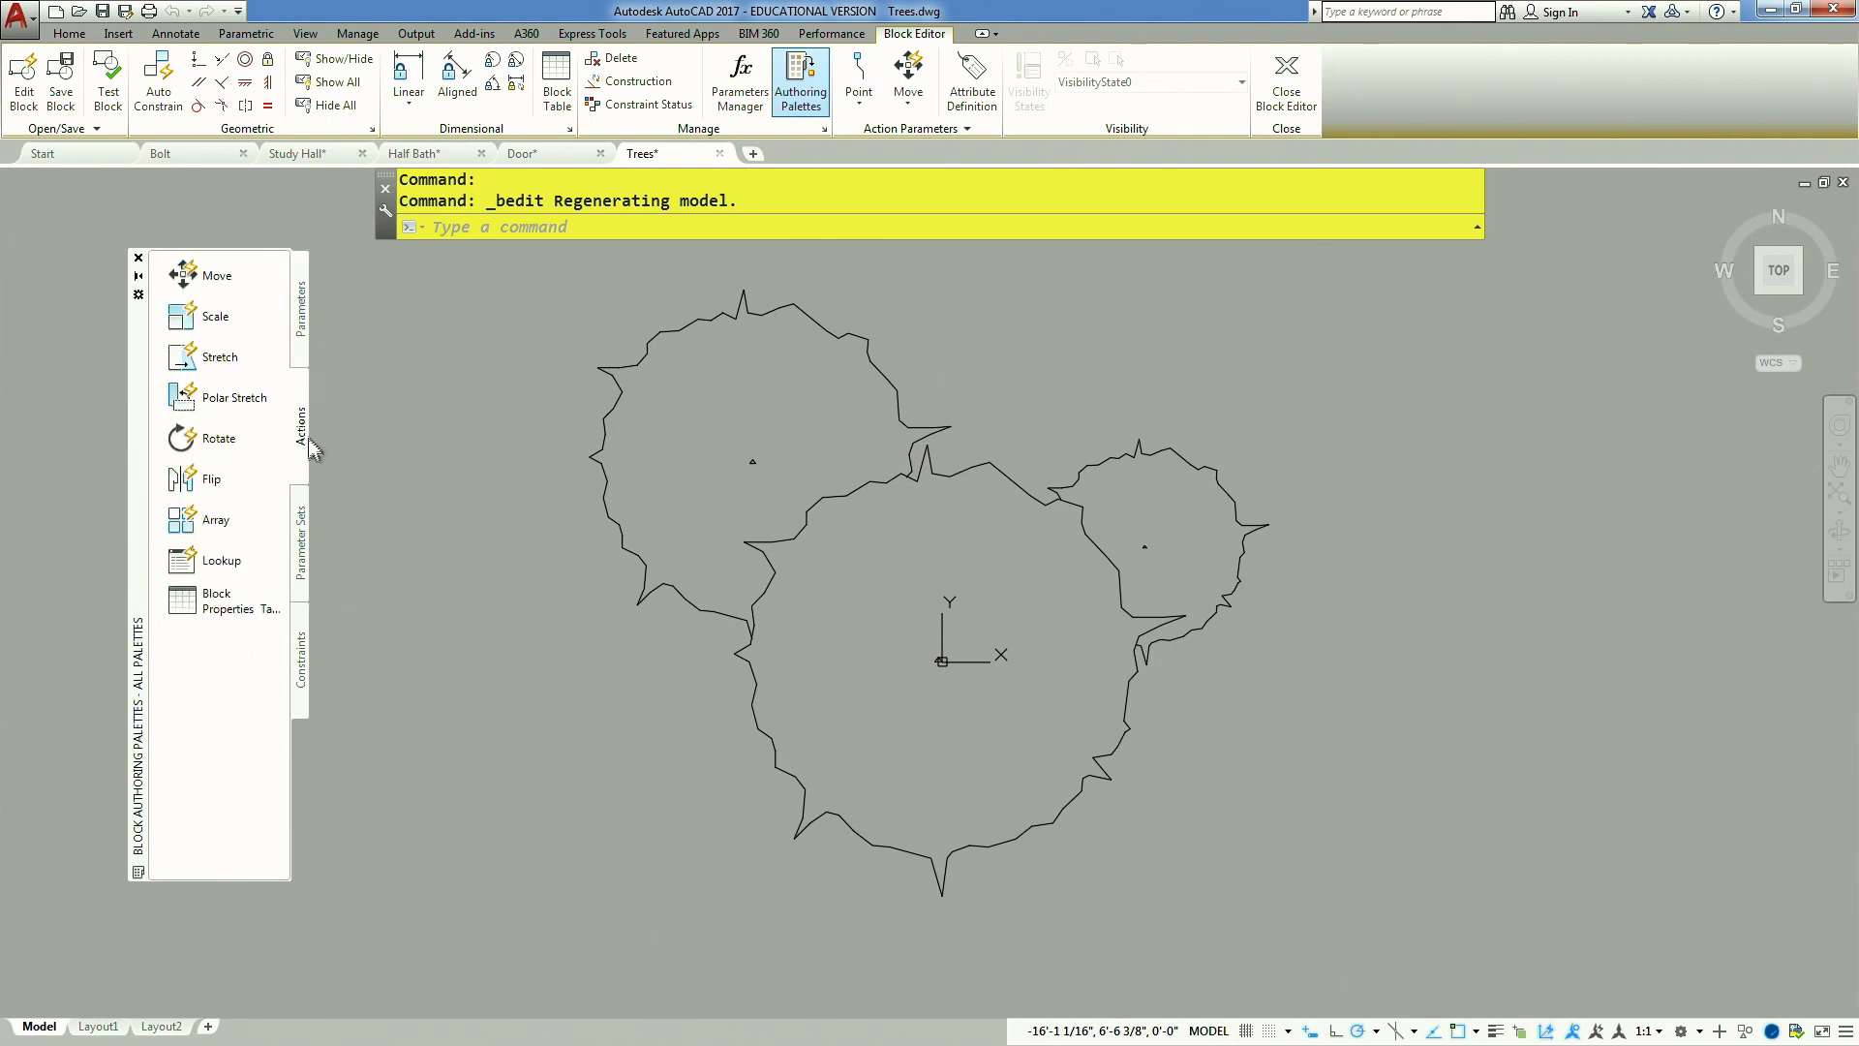
pyautogui.click(304, 523)
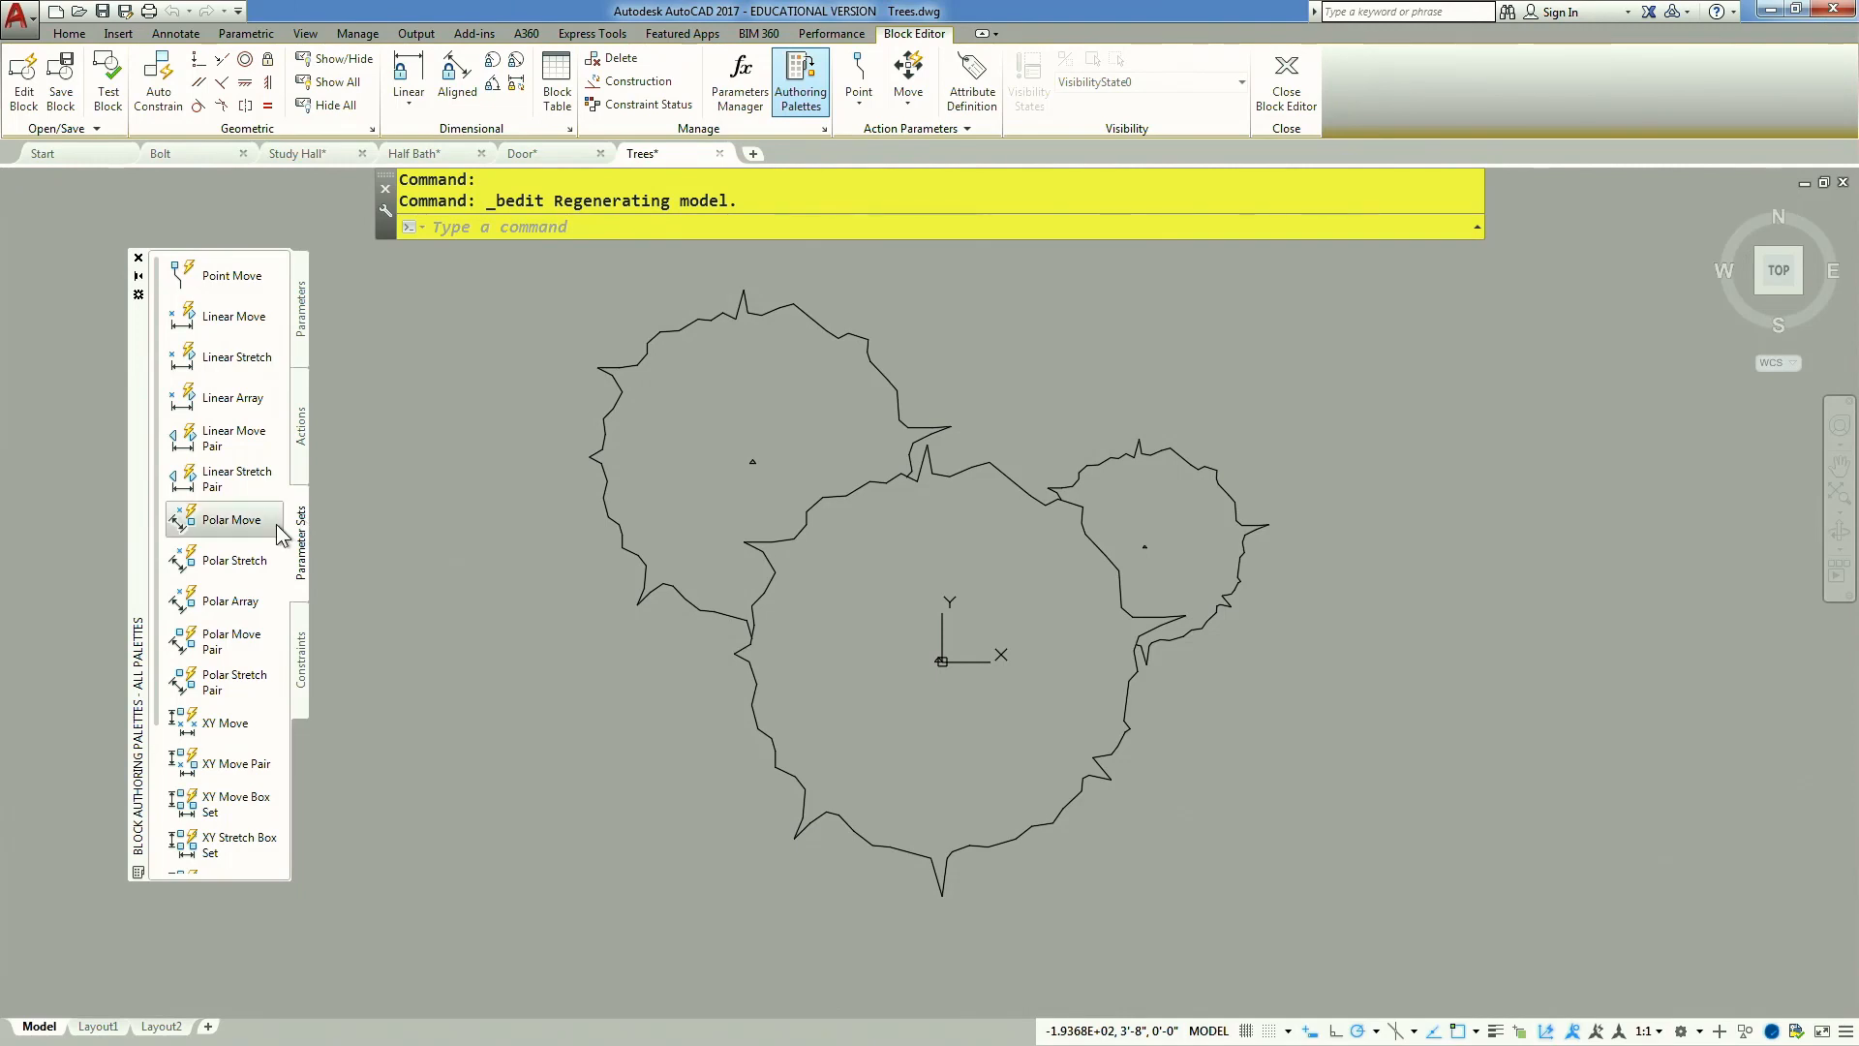
pyautogui.moveTo(155, 652); pyautogui.dragTo(160, 844)
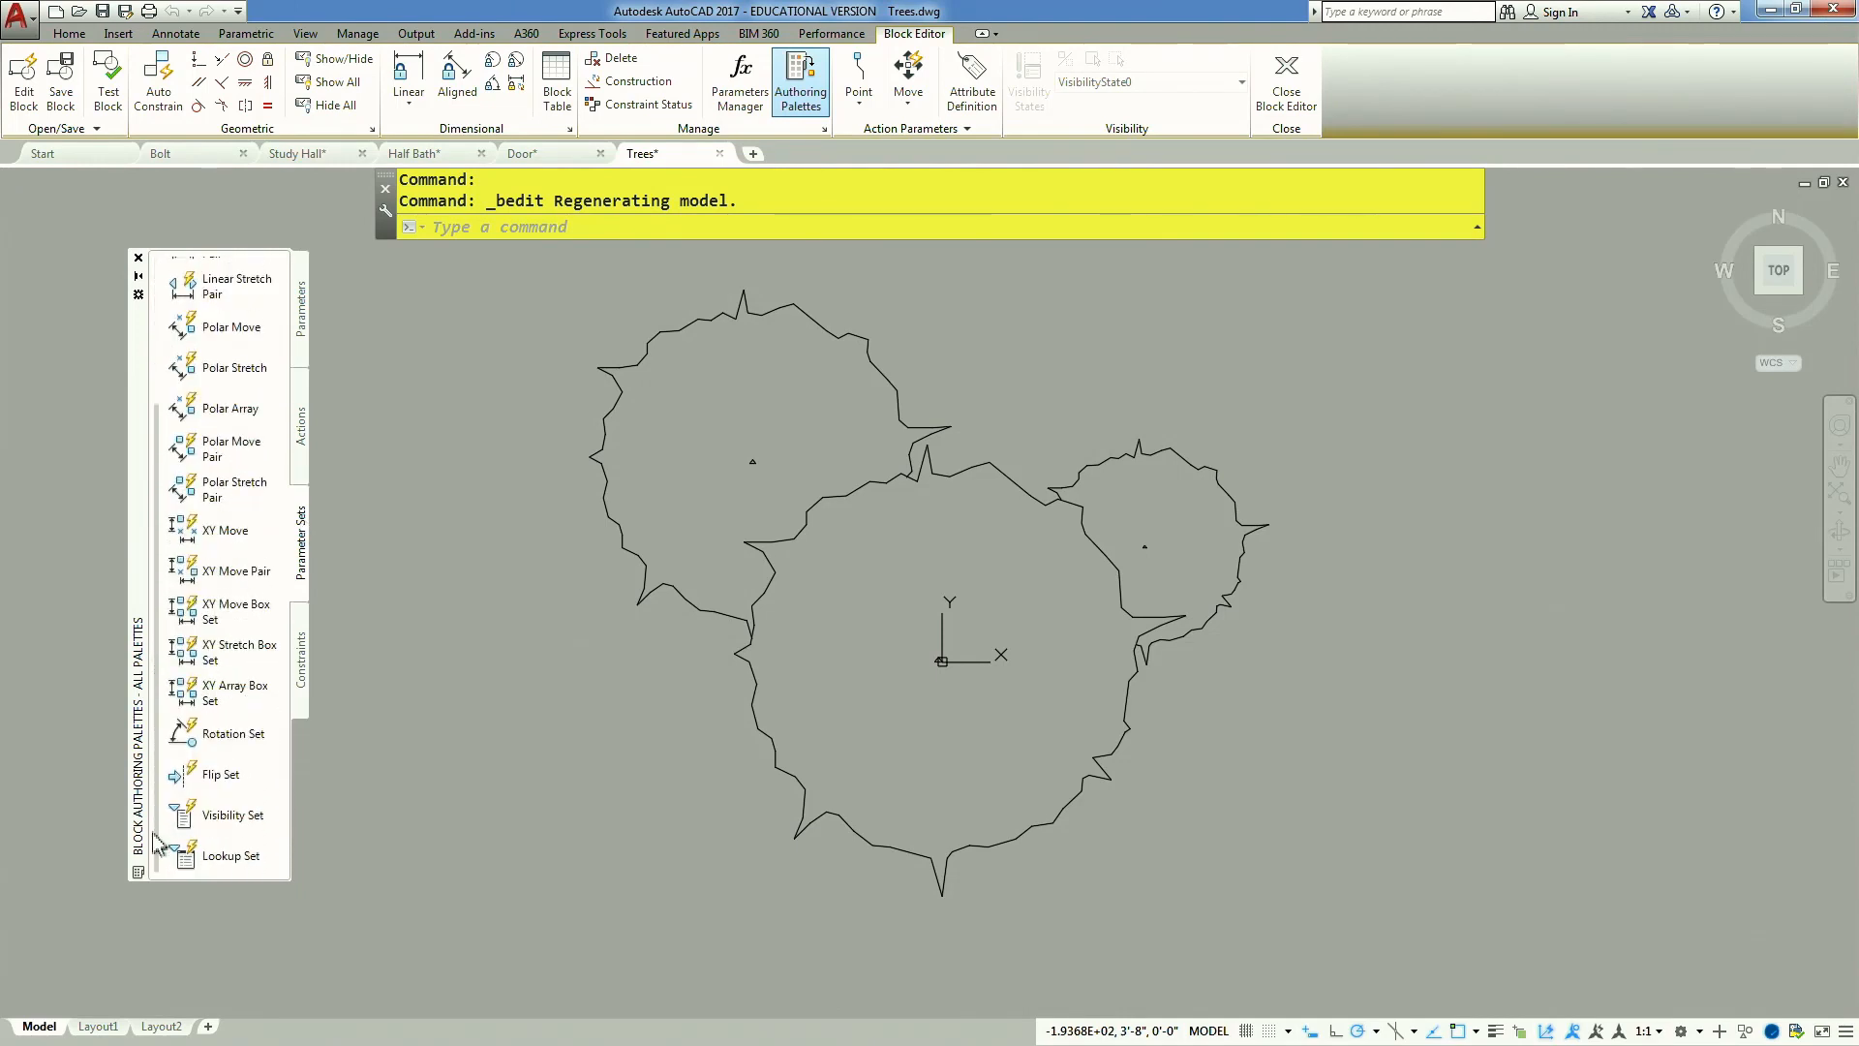
pyautogui.click(207, 740)
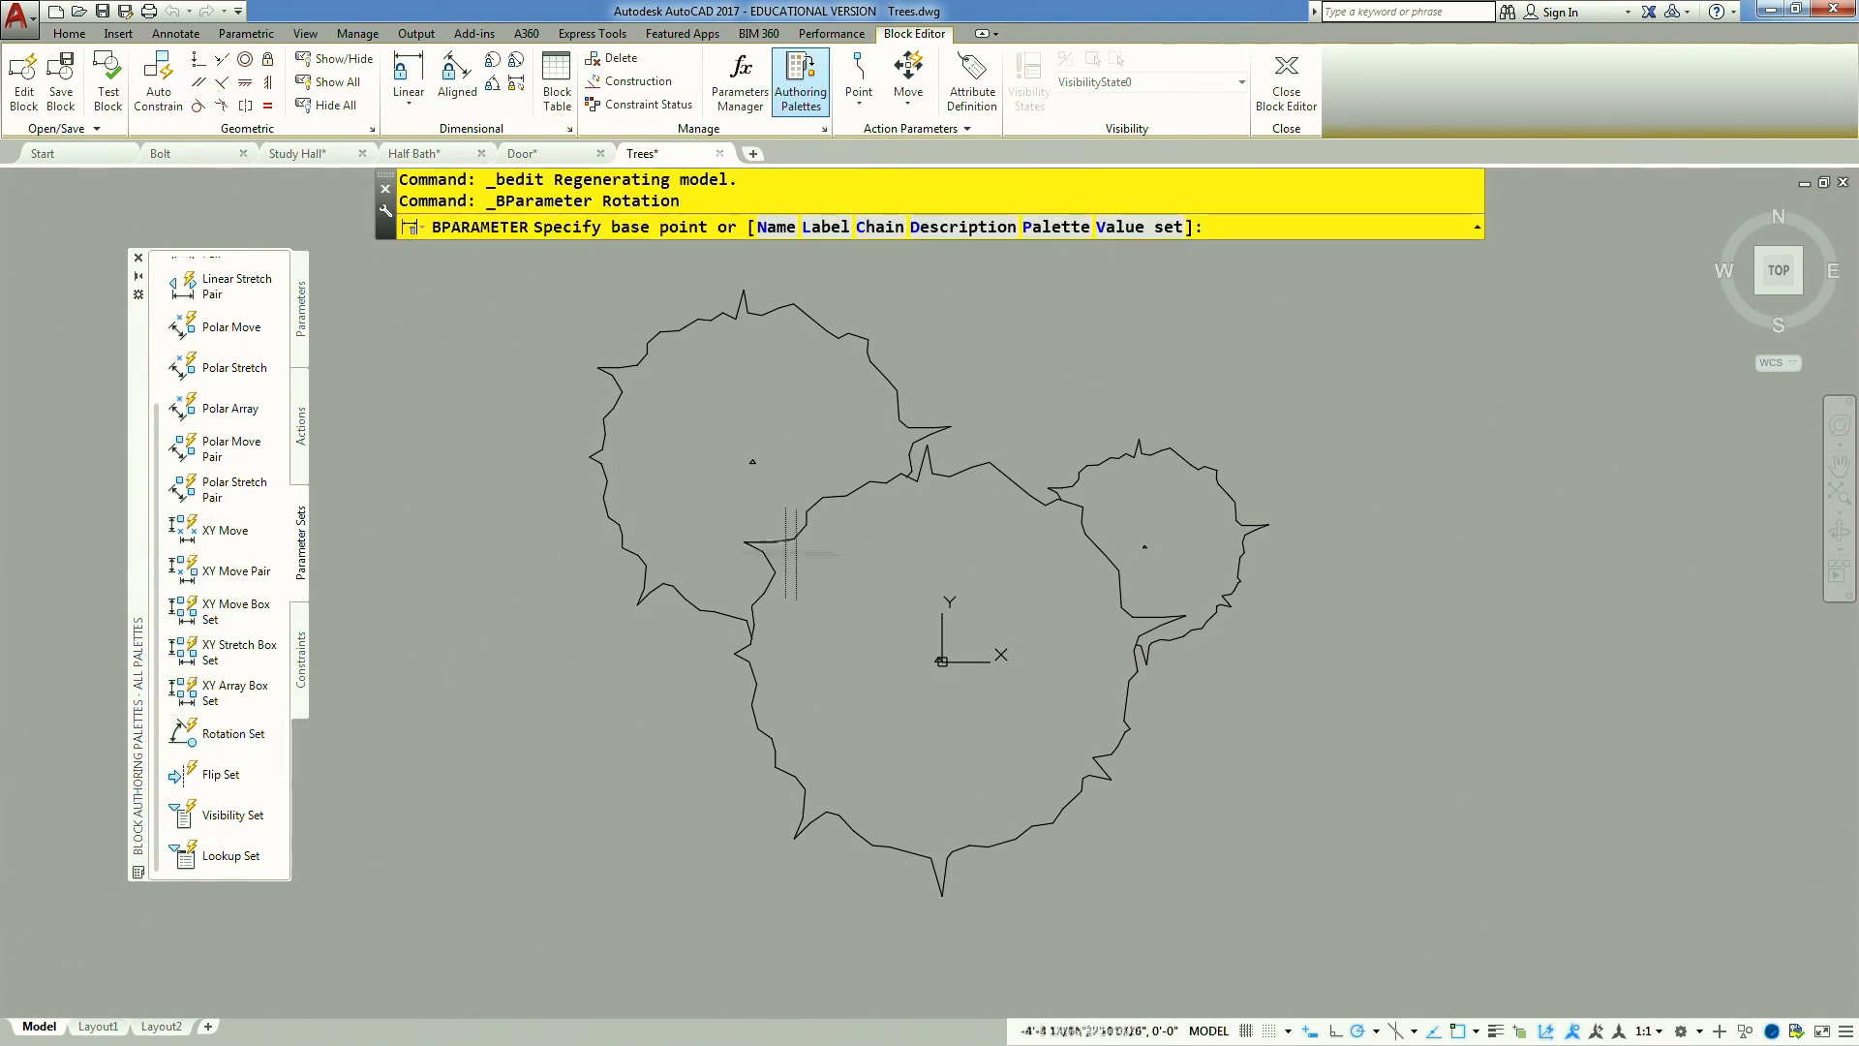
pyautogui.click(942, 662)
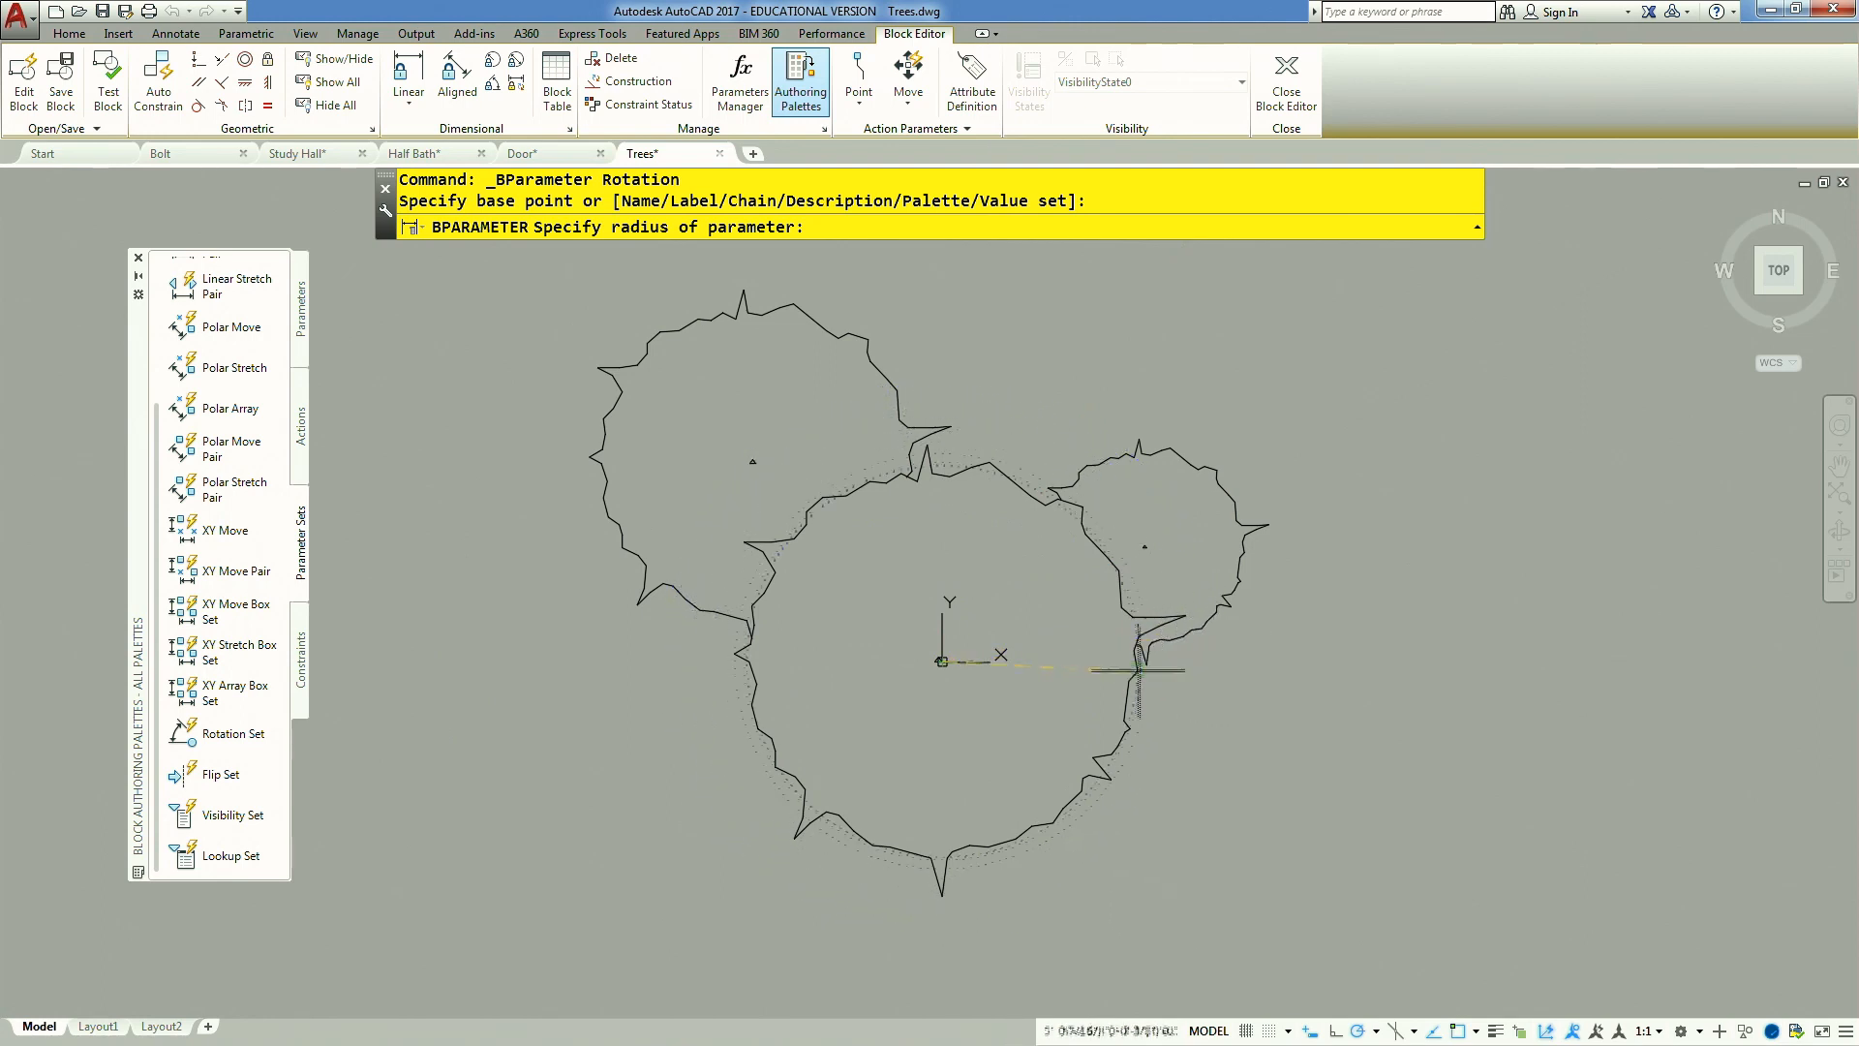
pyautogui.click(1077, 661)
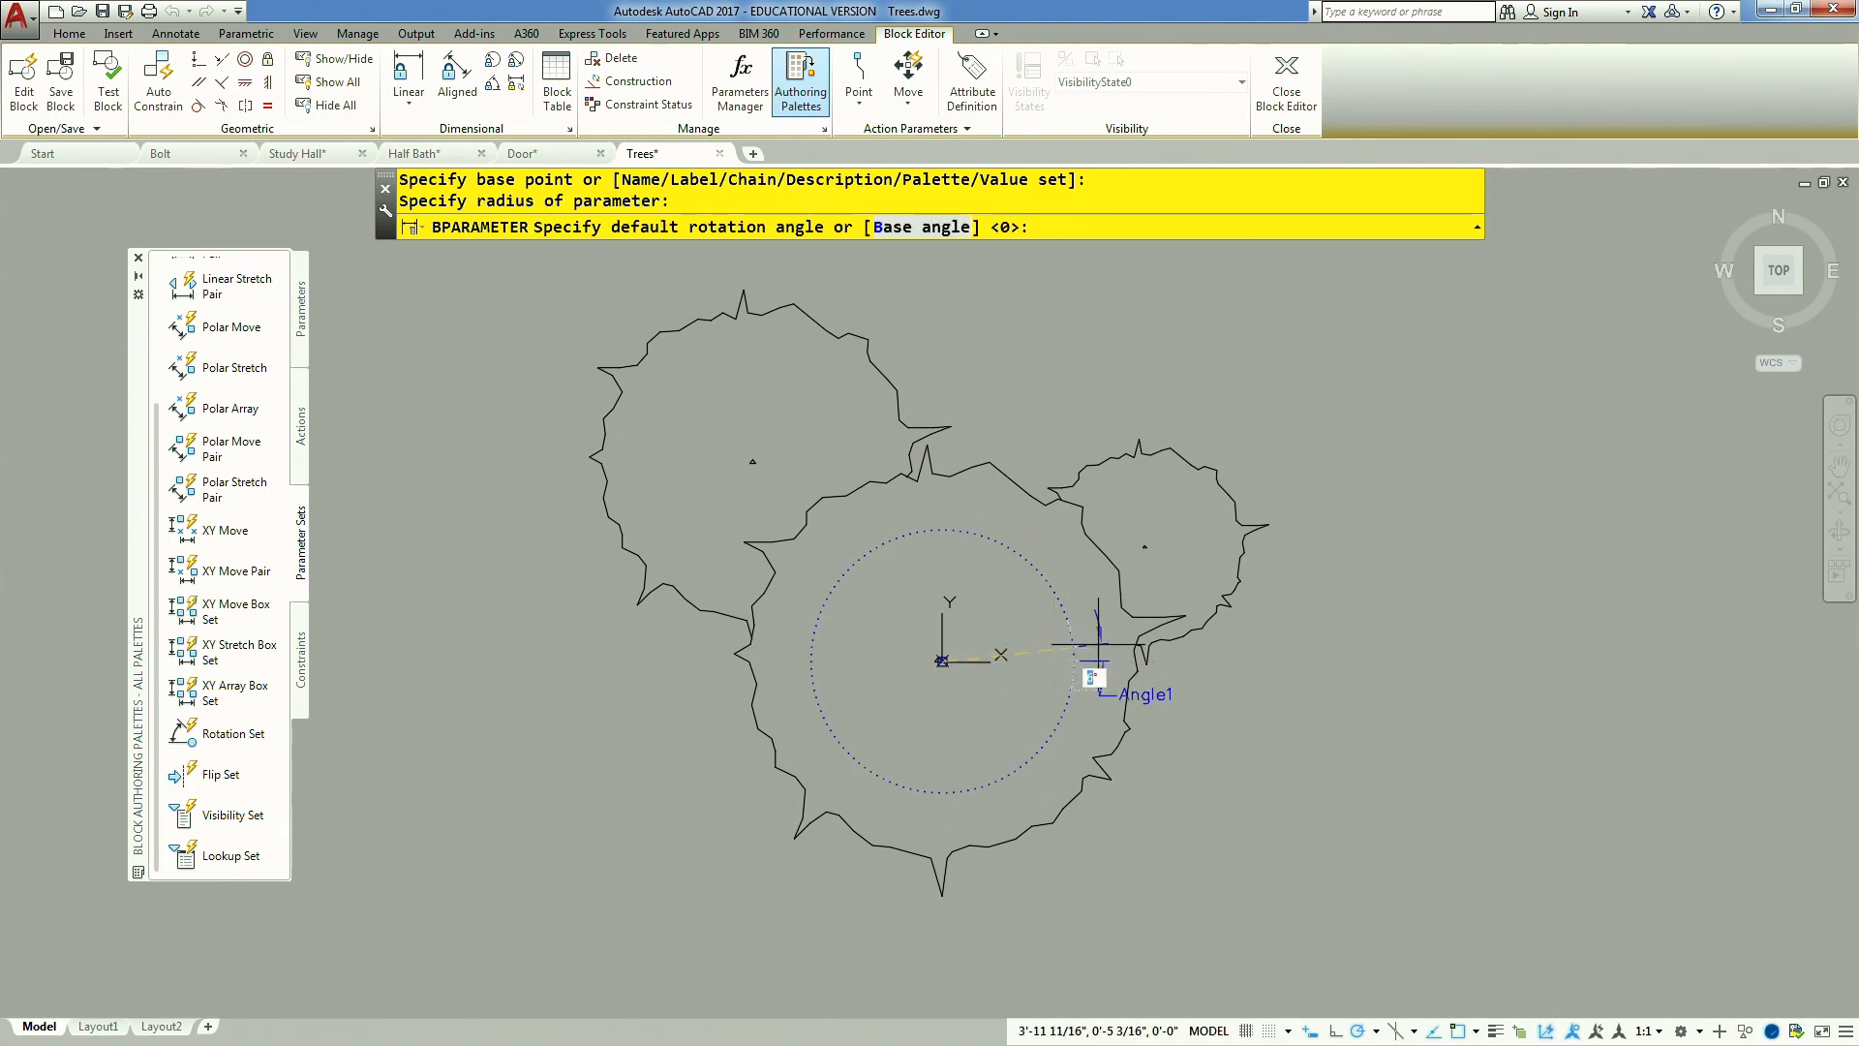
pyautogui.press('Return')
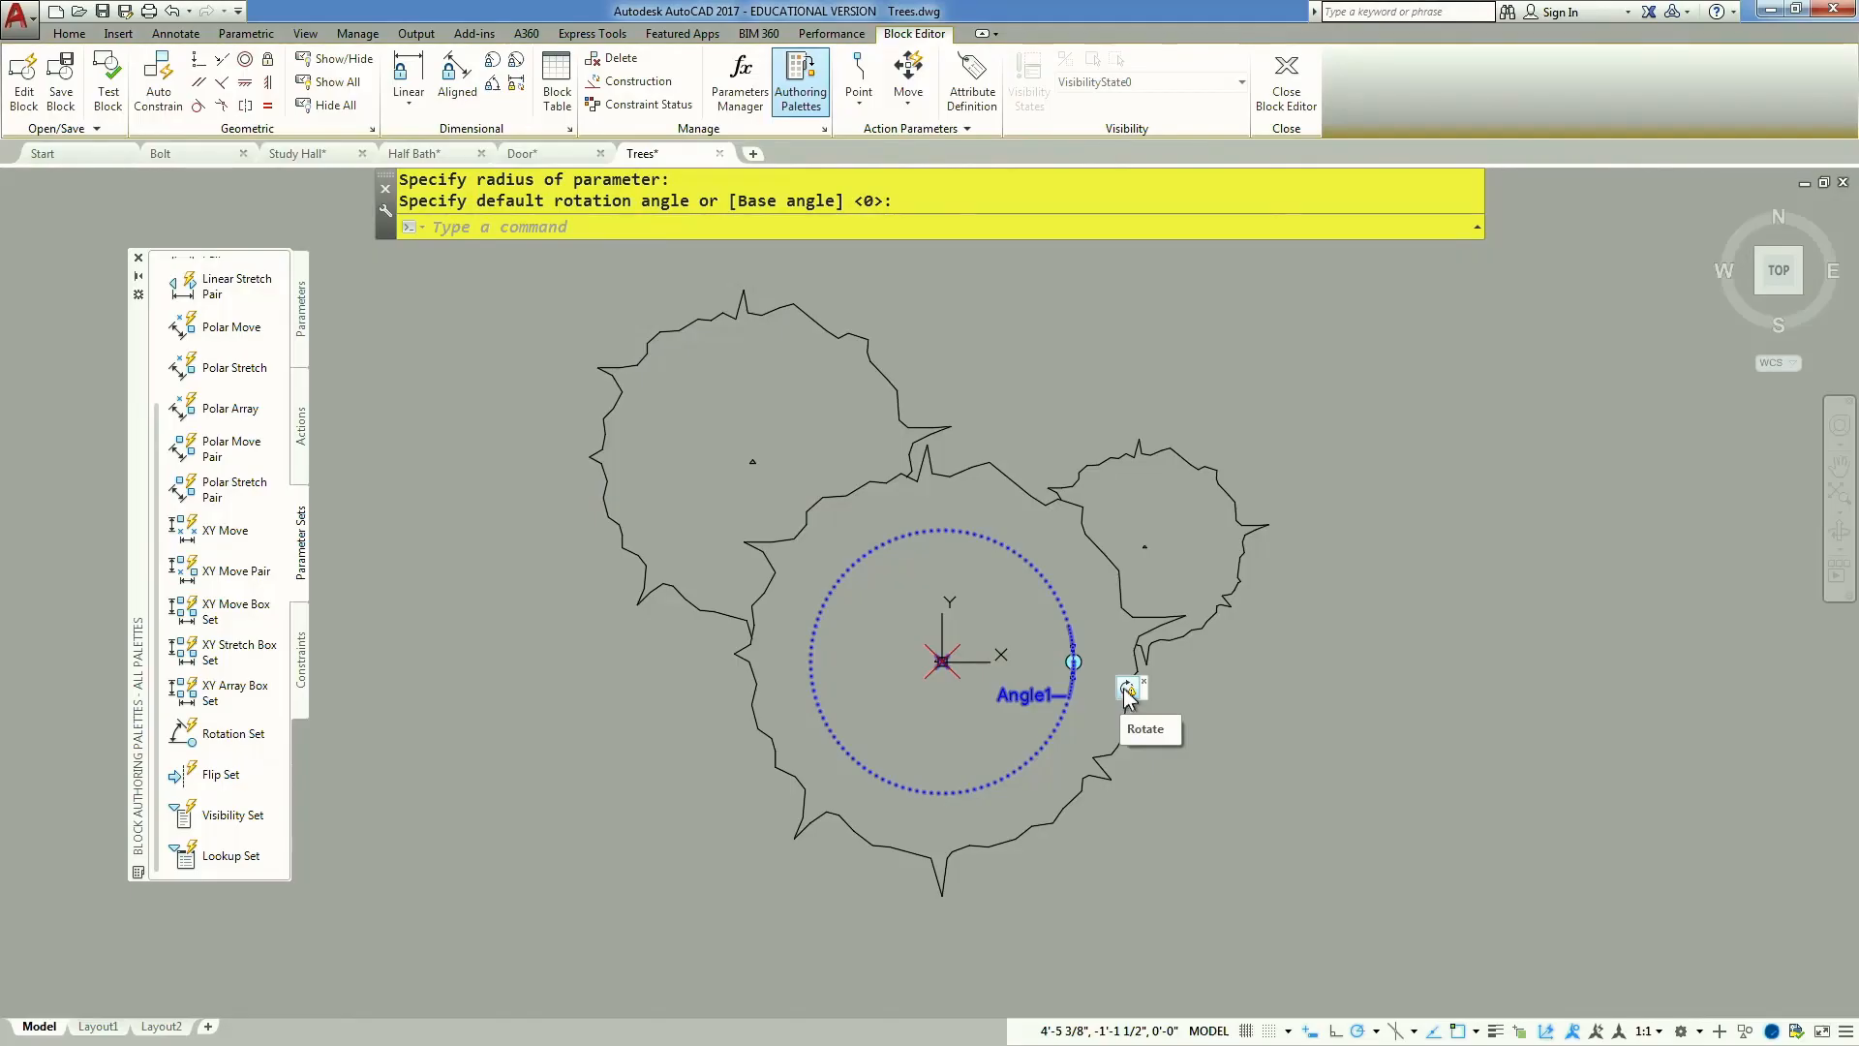
# Assign all the trees and the rotation parameter to the rotate action, and close the Block Editor, saving the changes
pyautogui.rightClick(1126, 691)
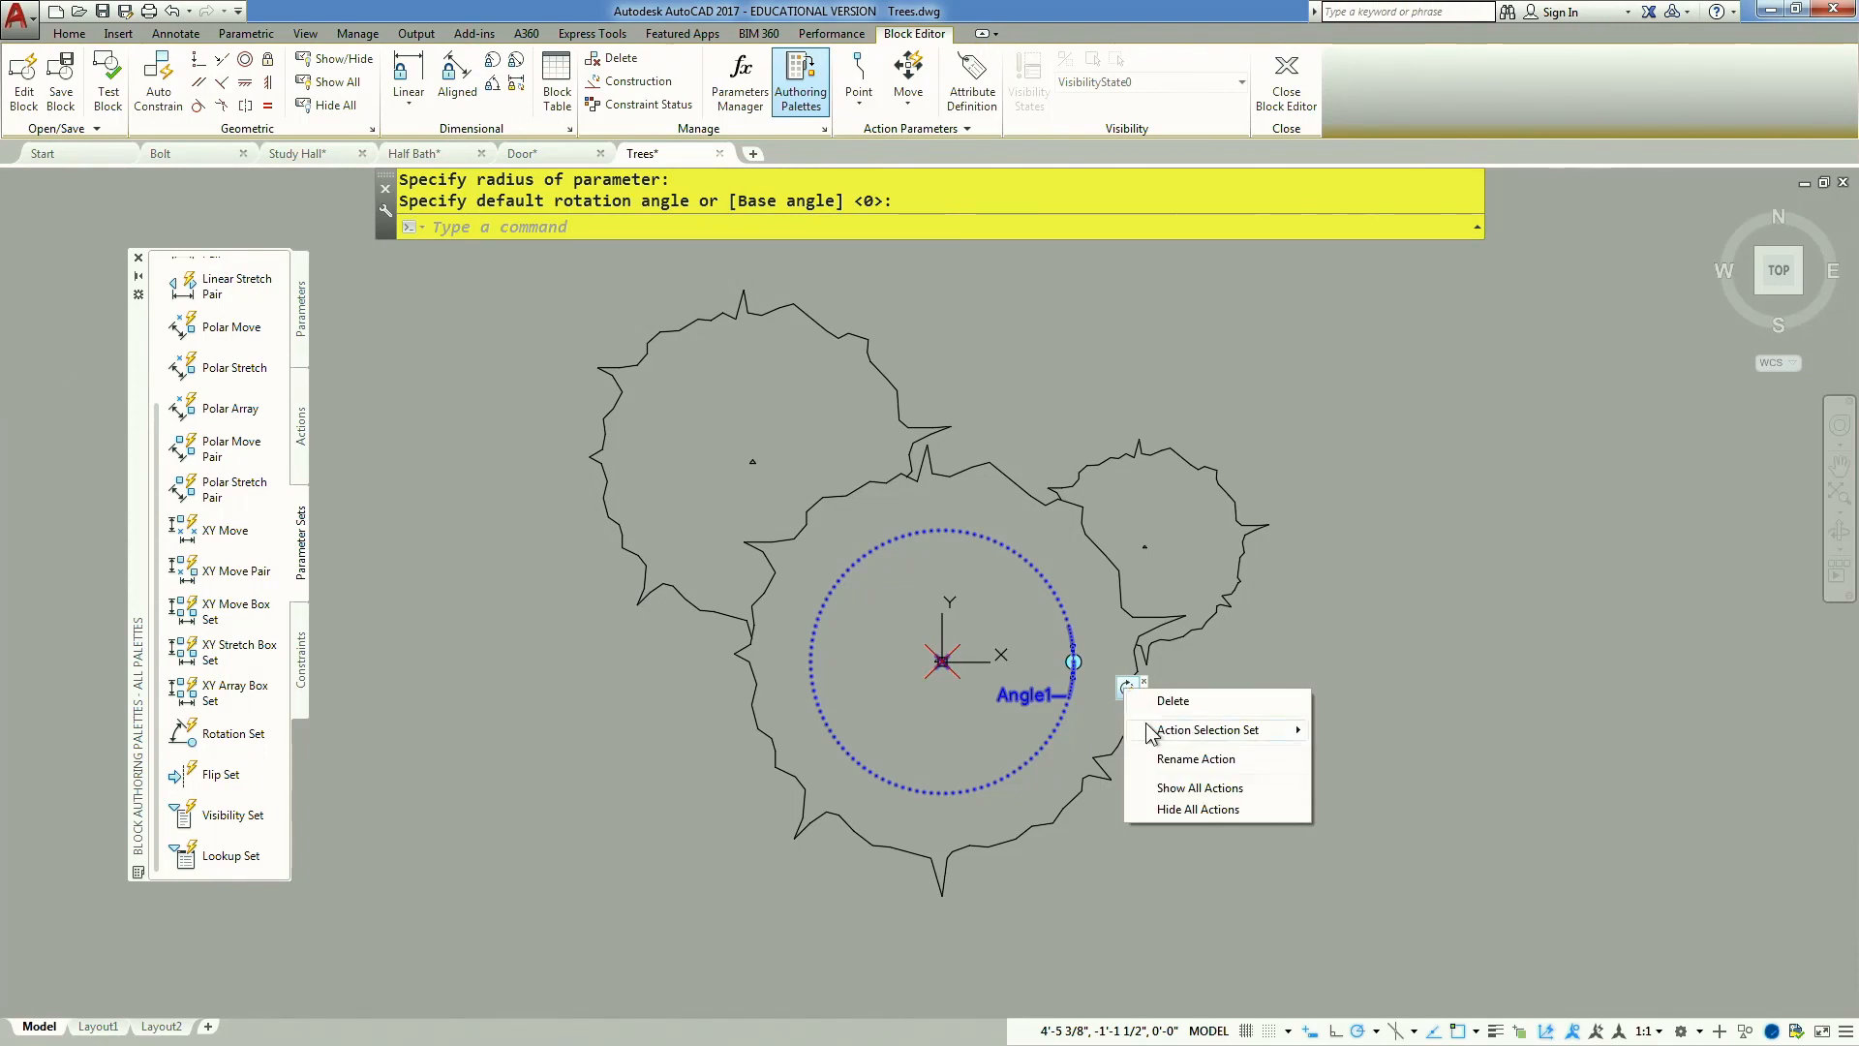
pyautogui.moveTo(1152, 736)
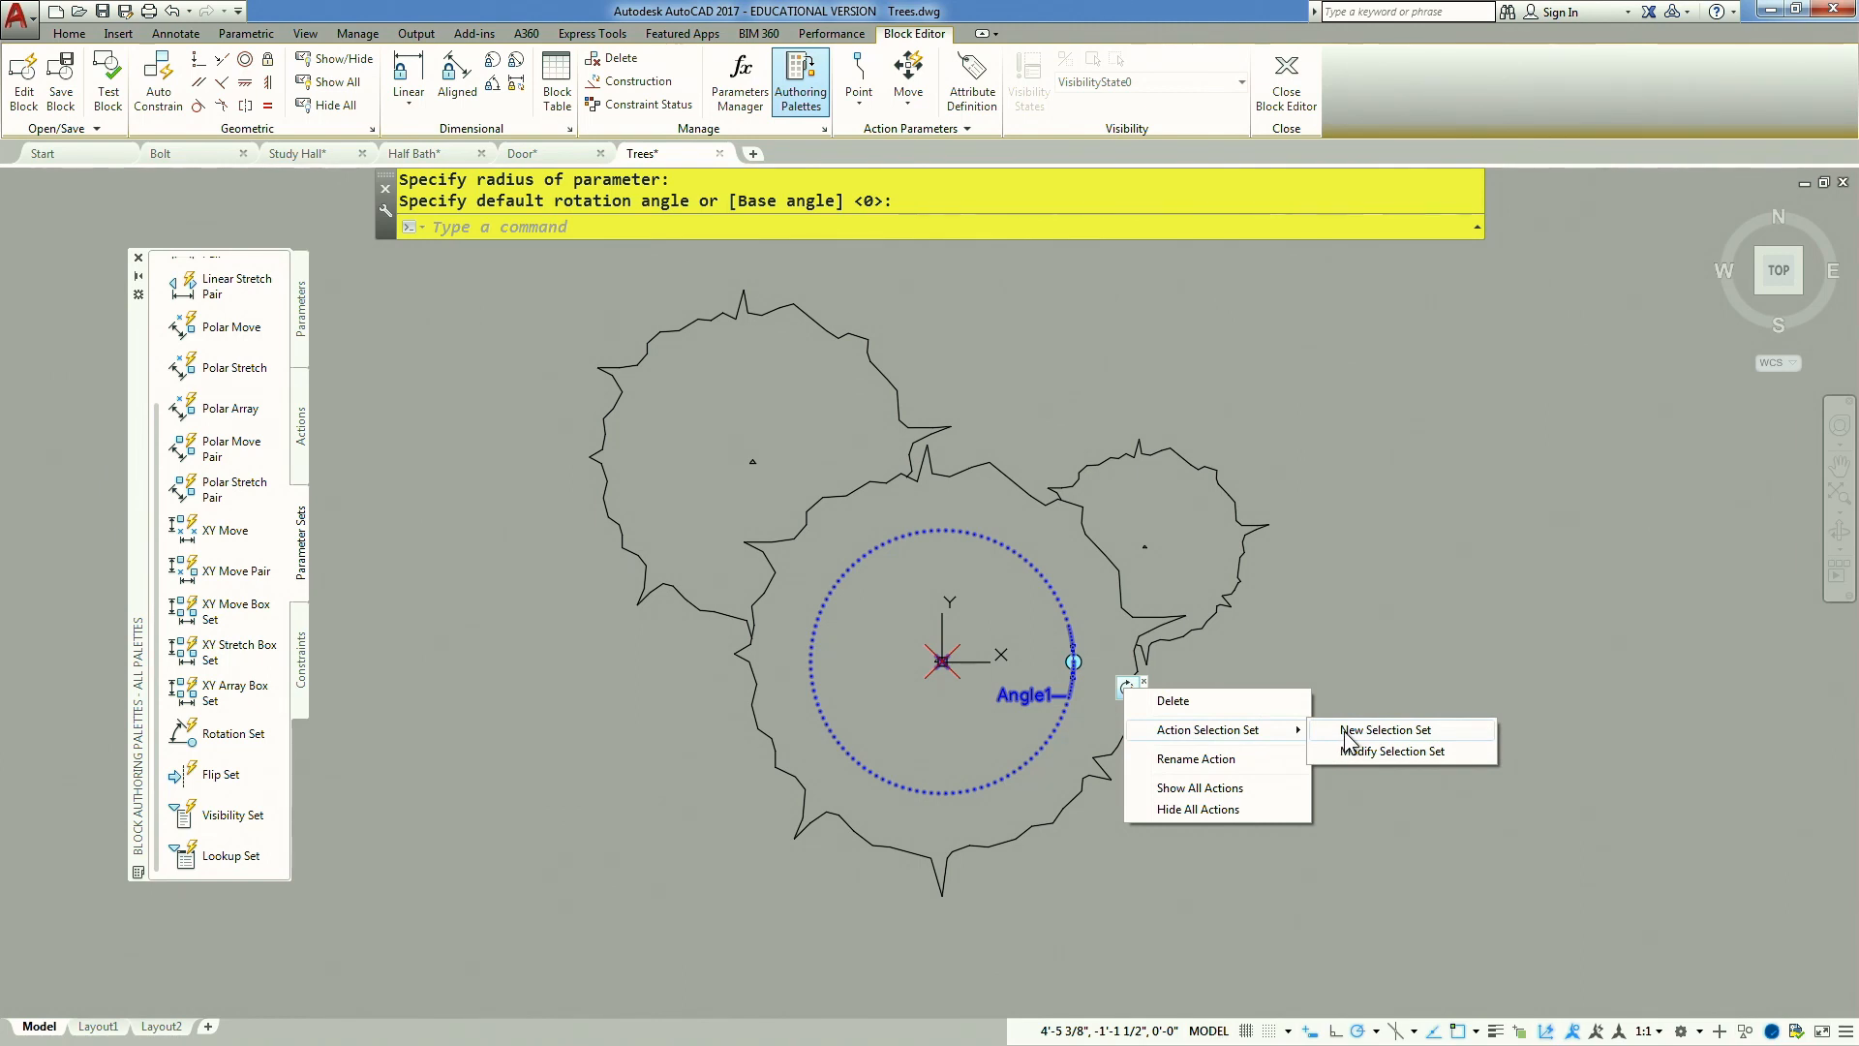
pyautogui.click(1349, 733)
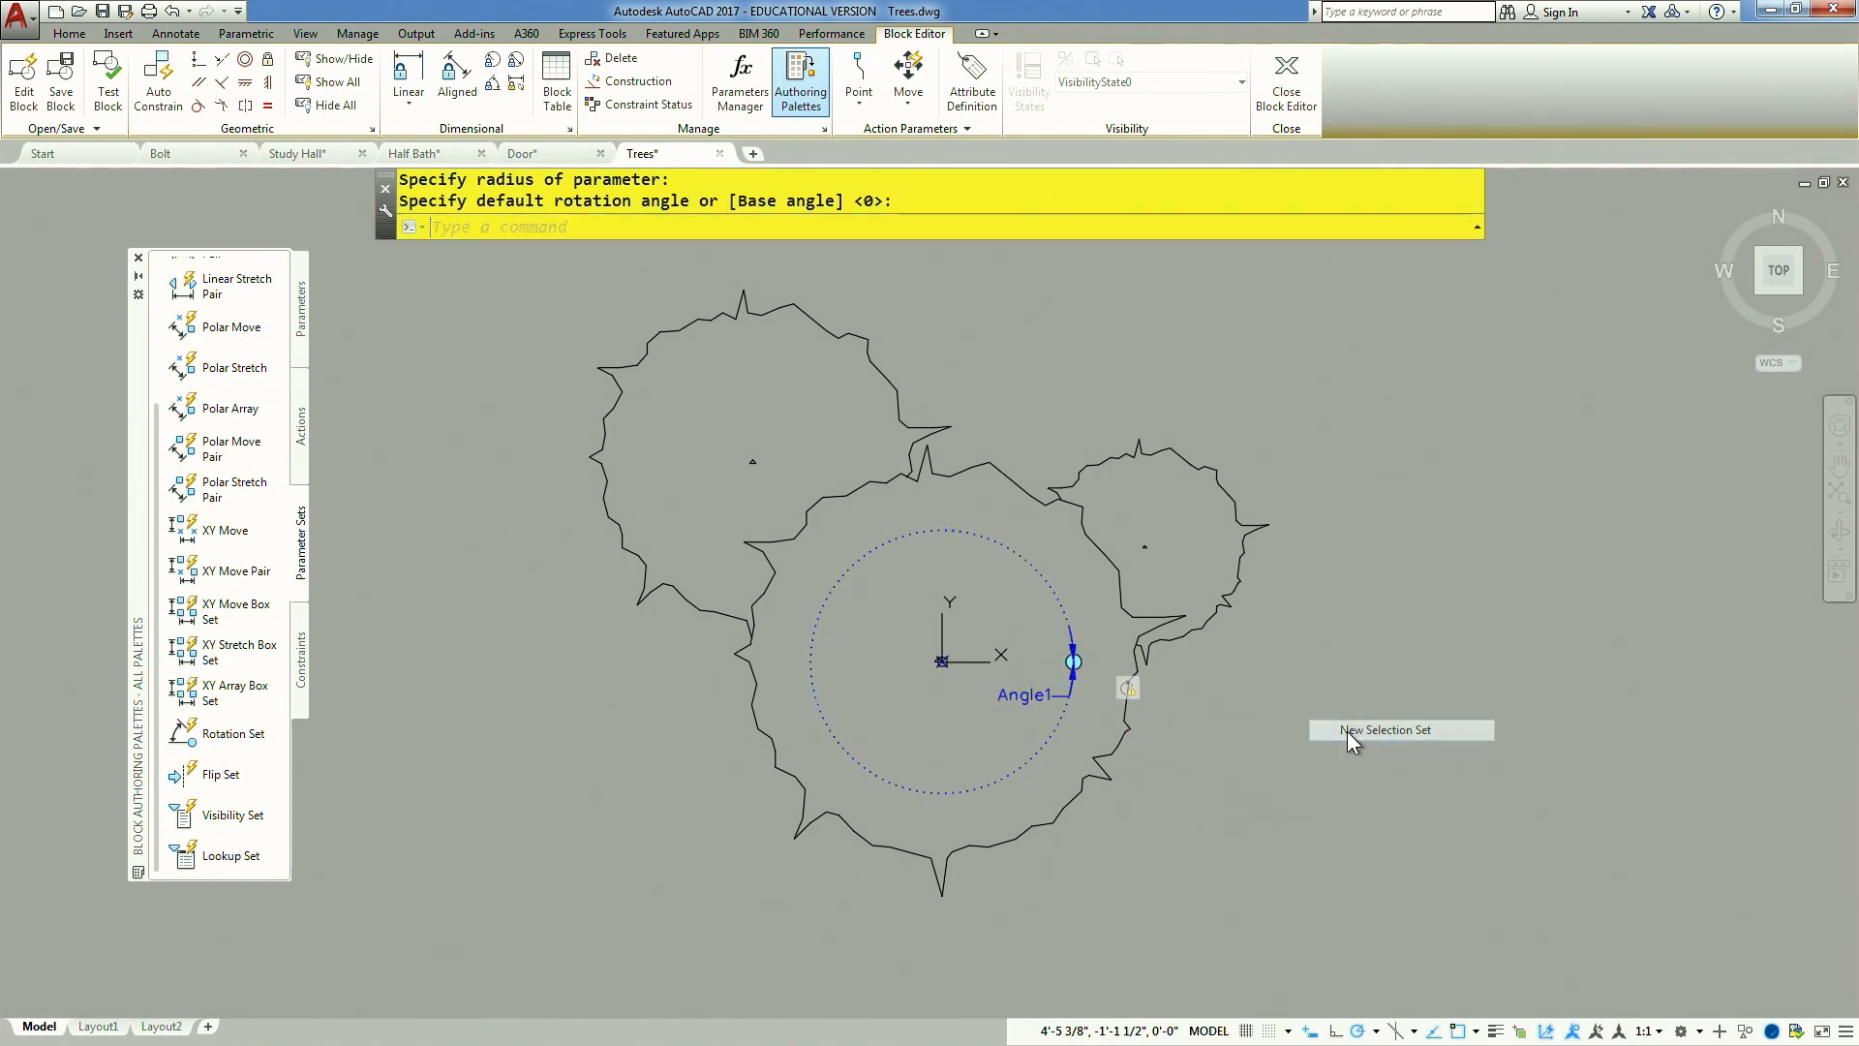
pyautogui.click(1362, 335)
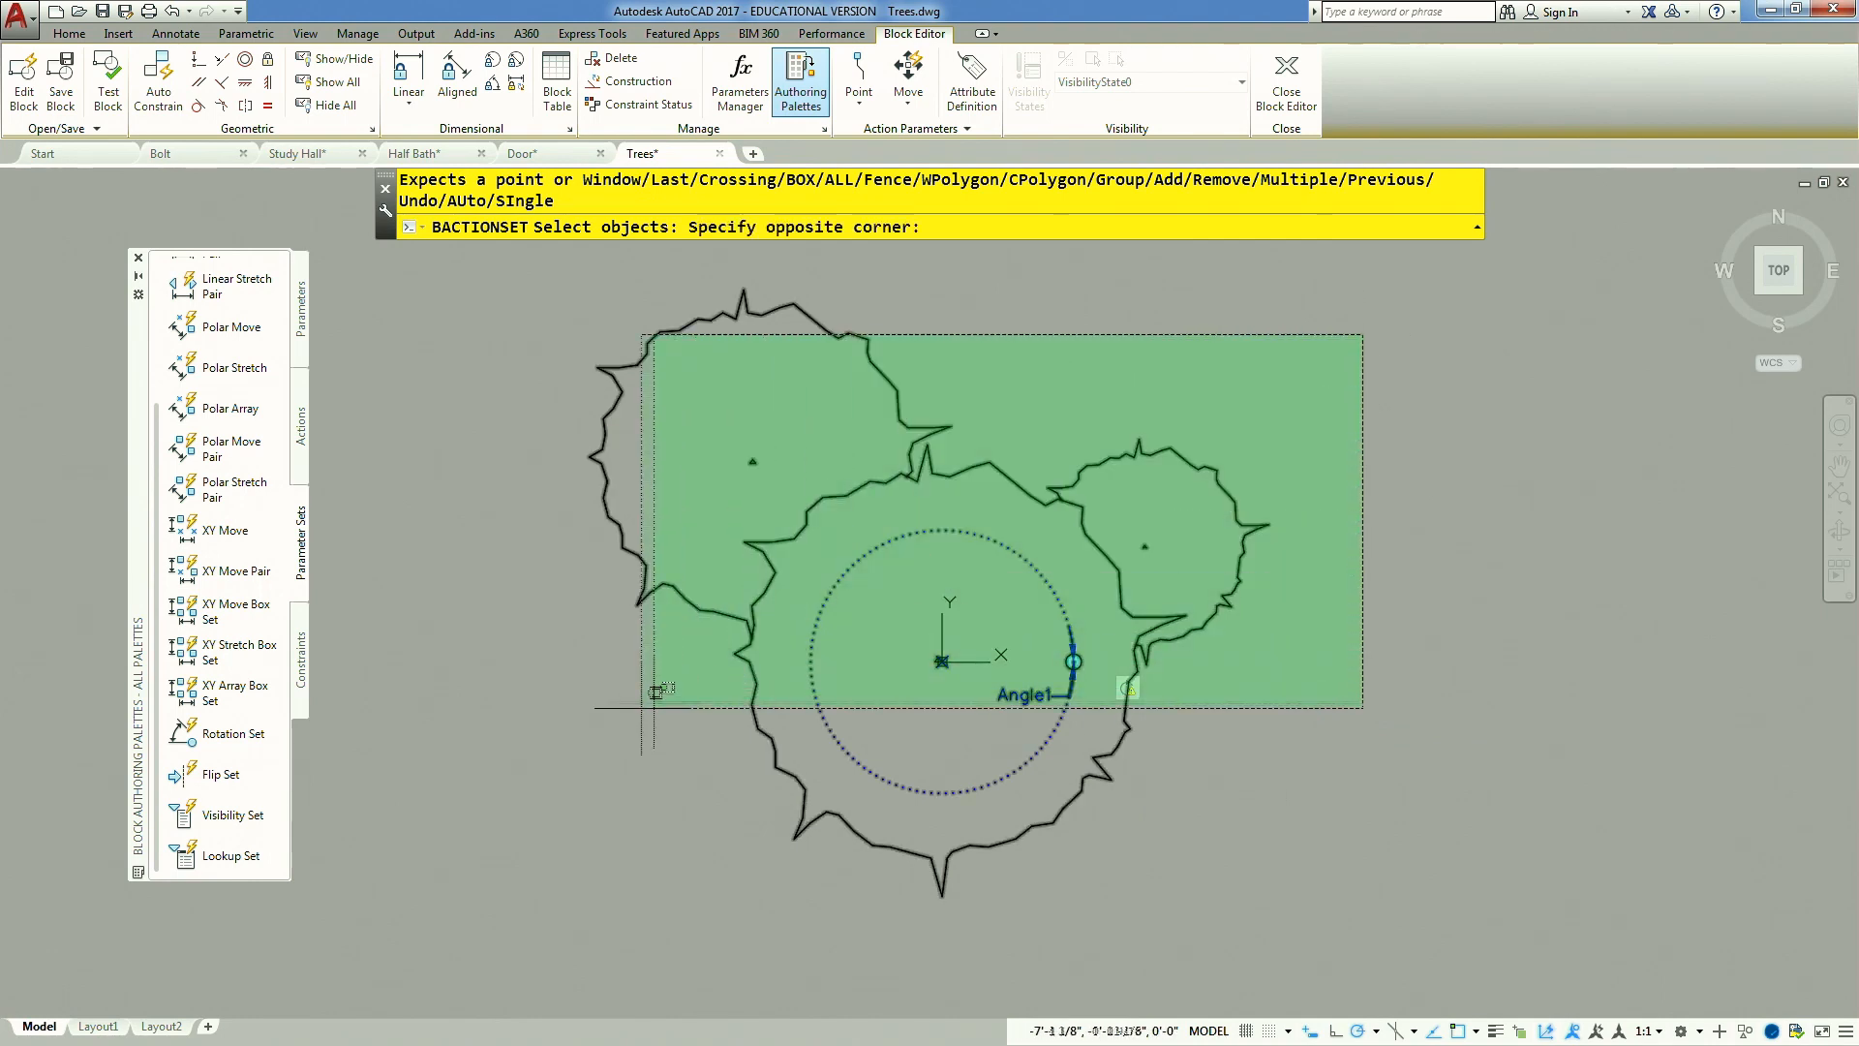
pyautogui.click(495, 828)
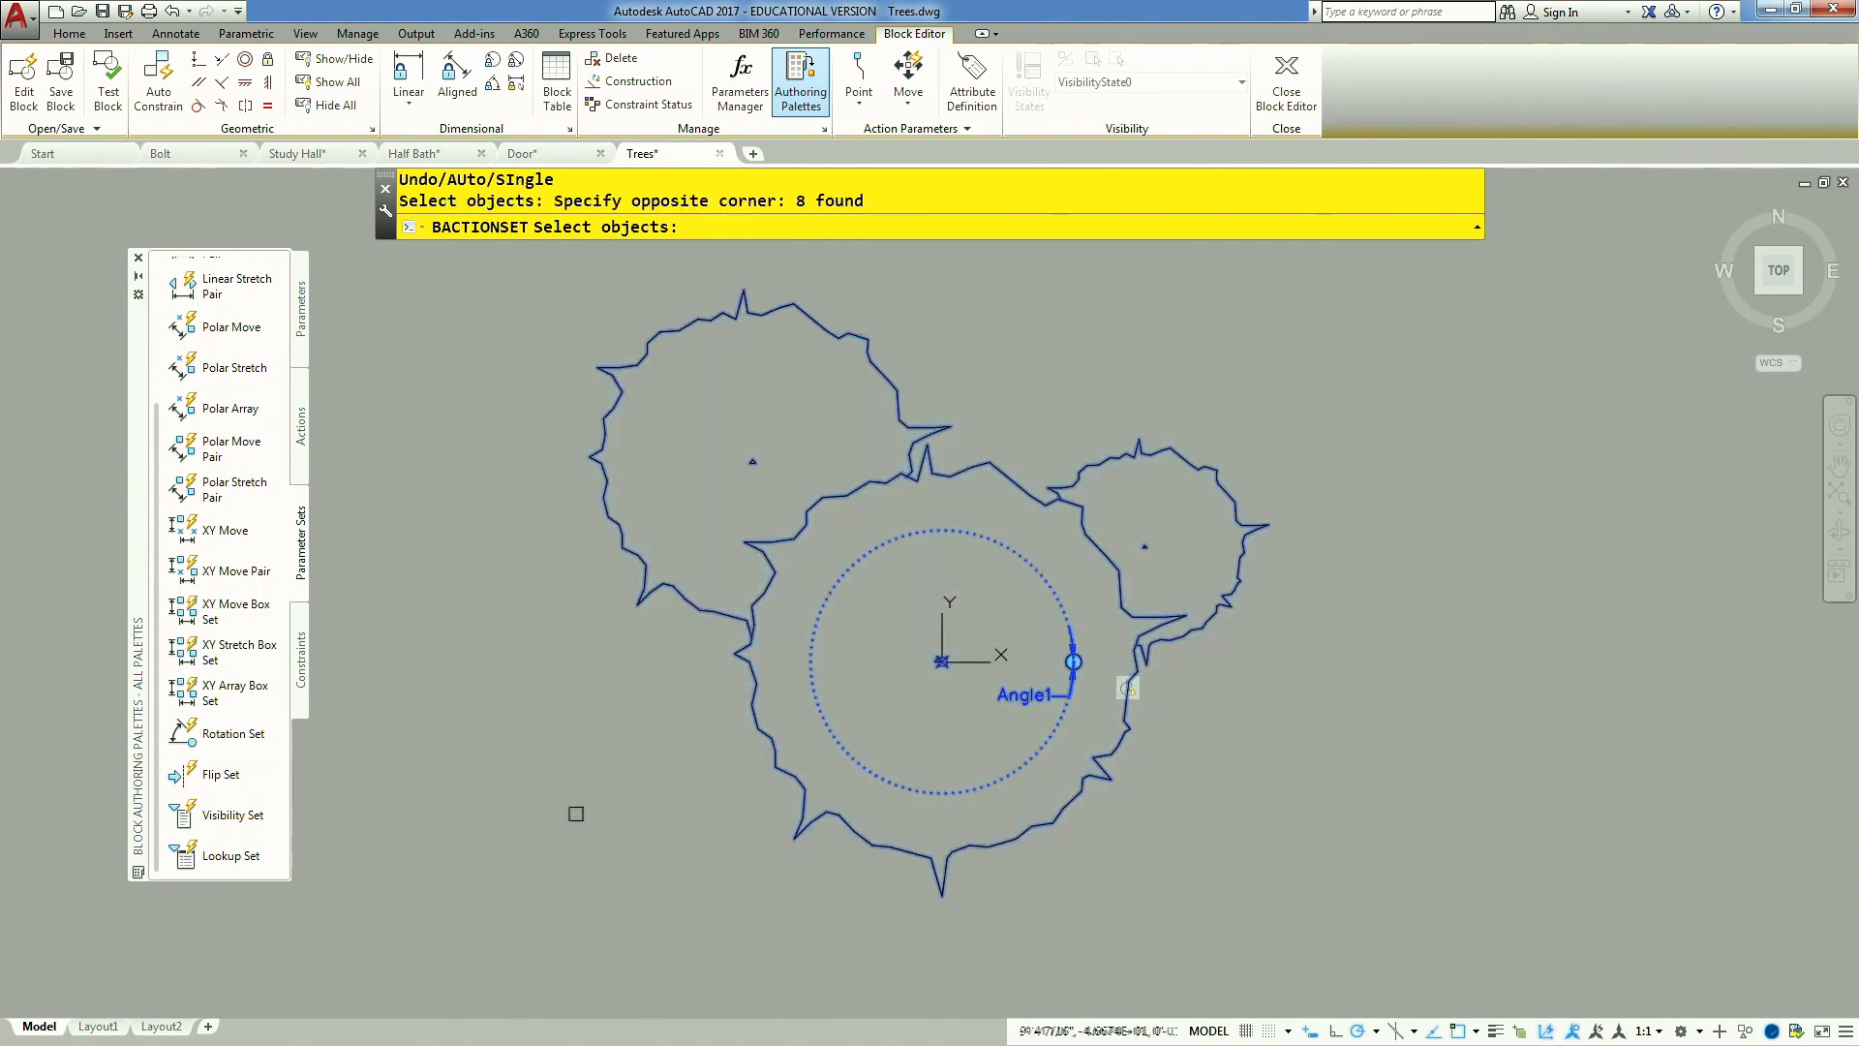
pyautogui.press('Return')
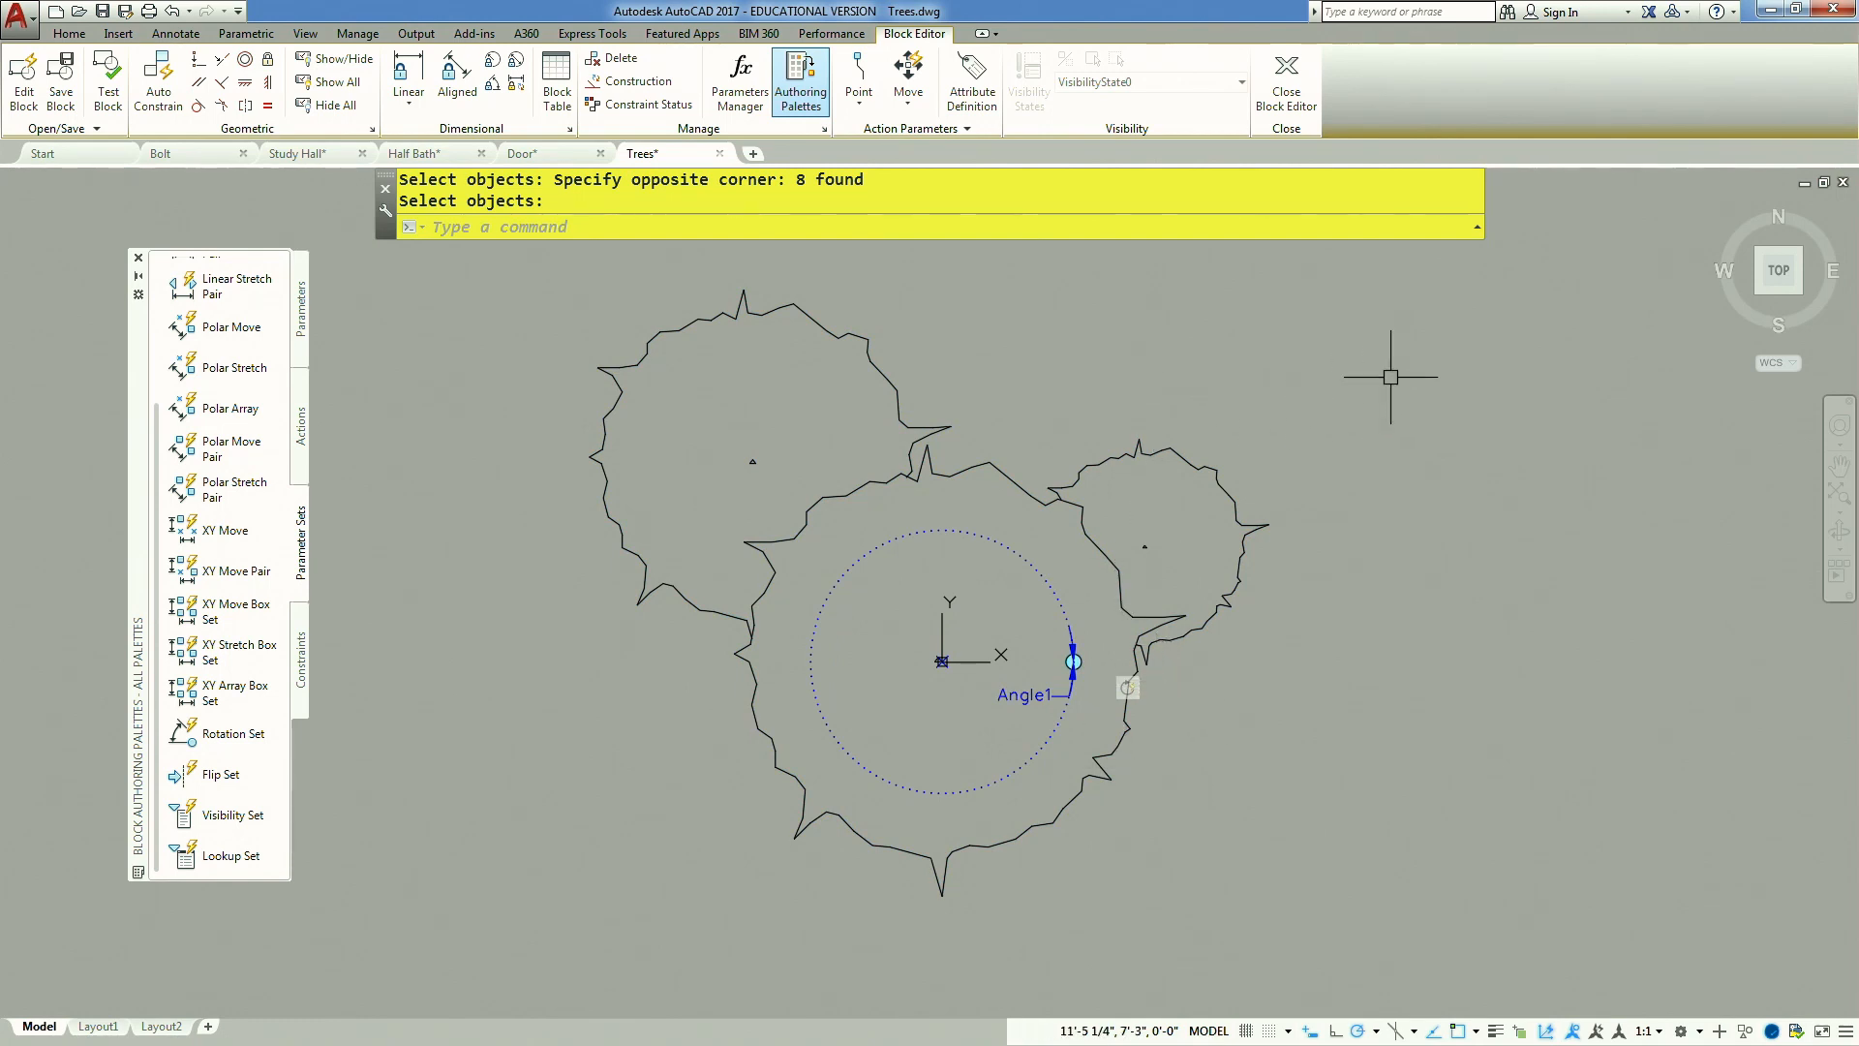
pyautogui.click(1295, 97)
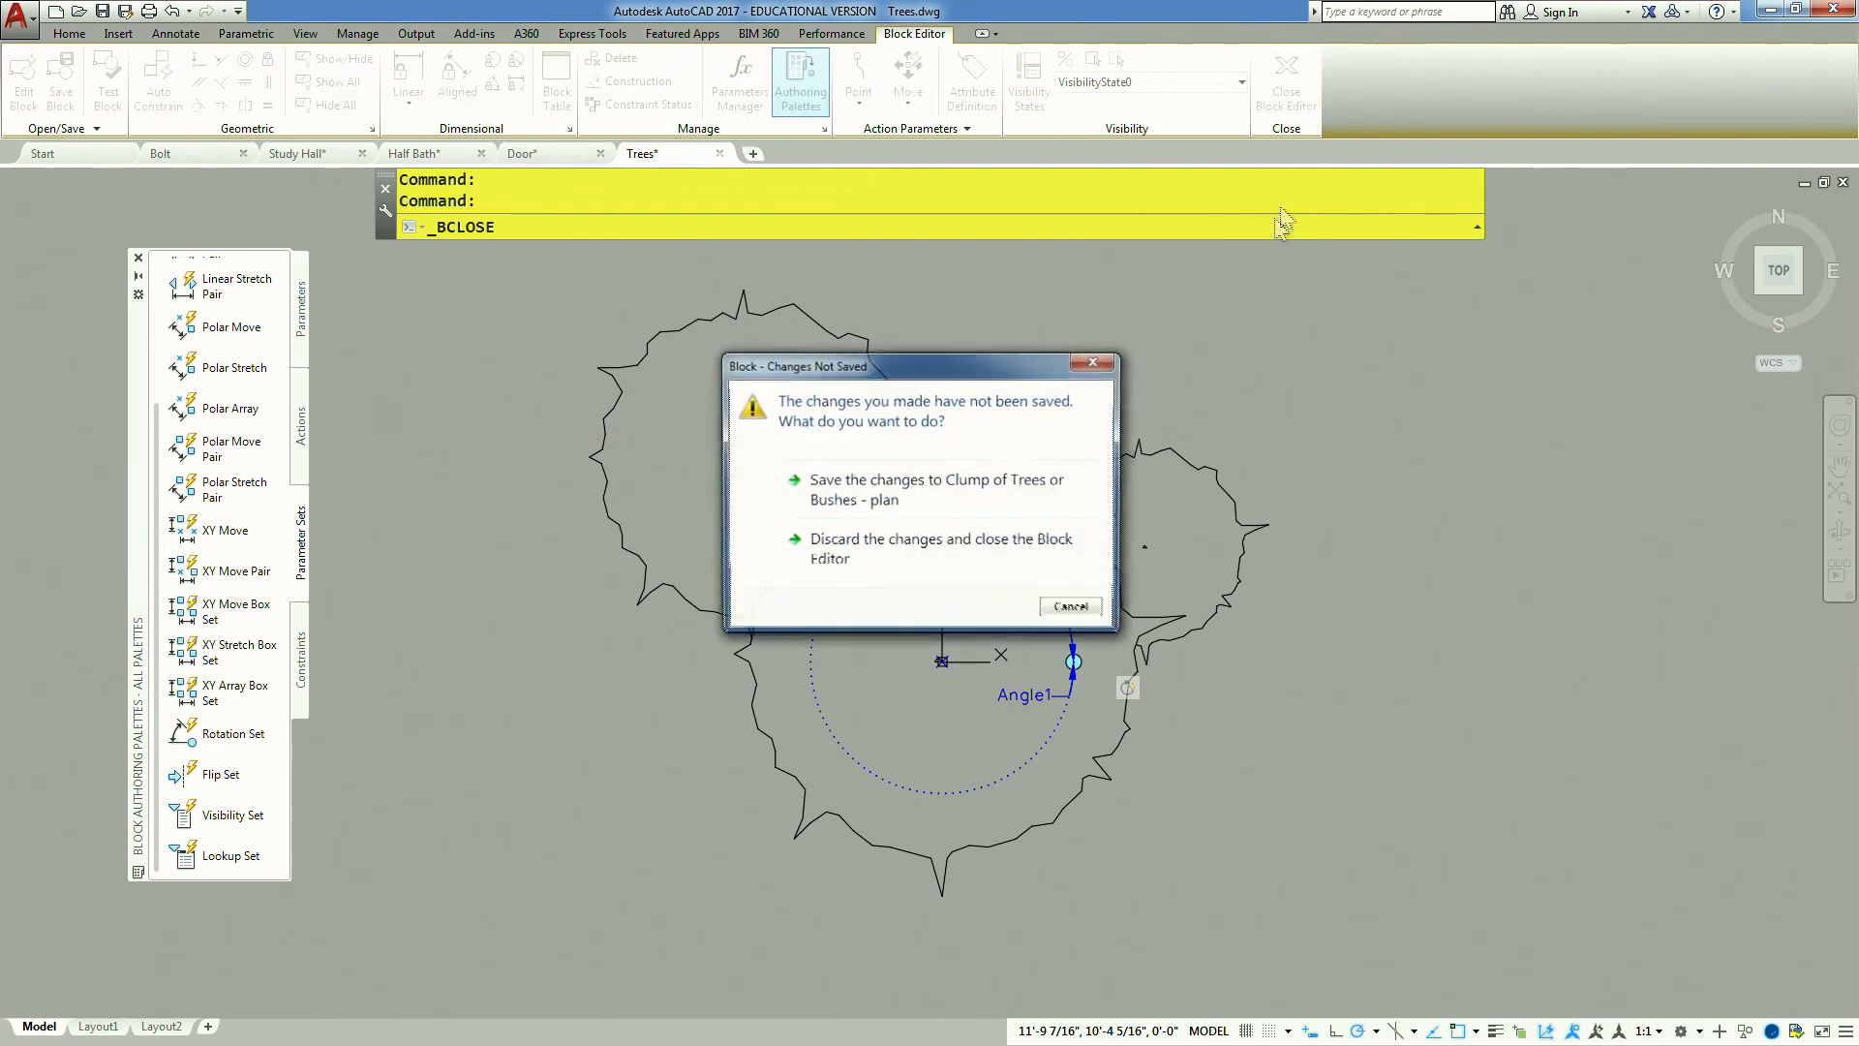
pyautogui.click(841, 489)
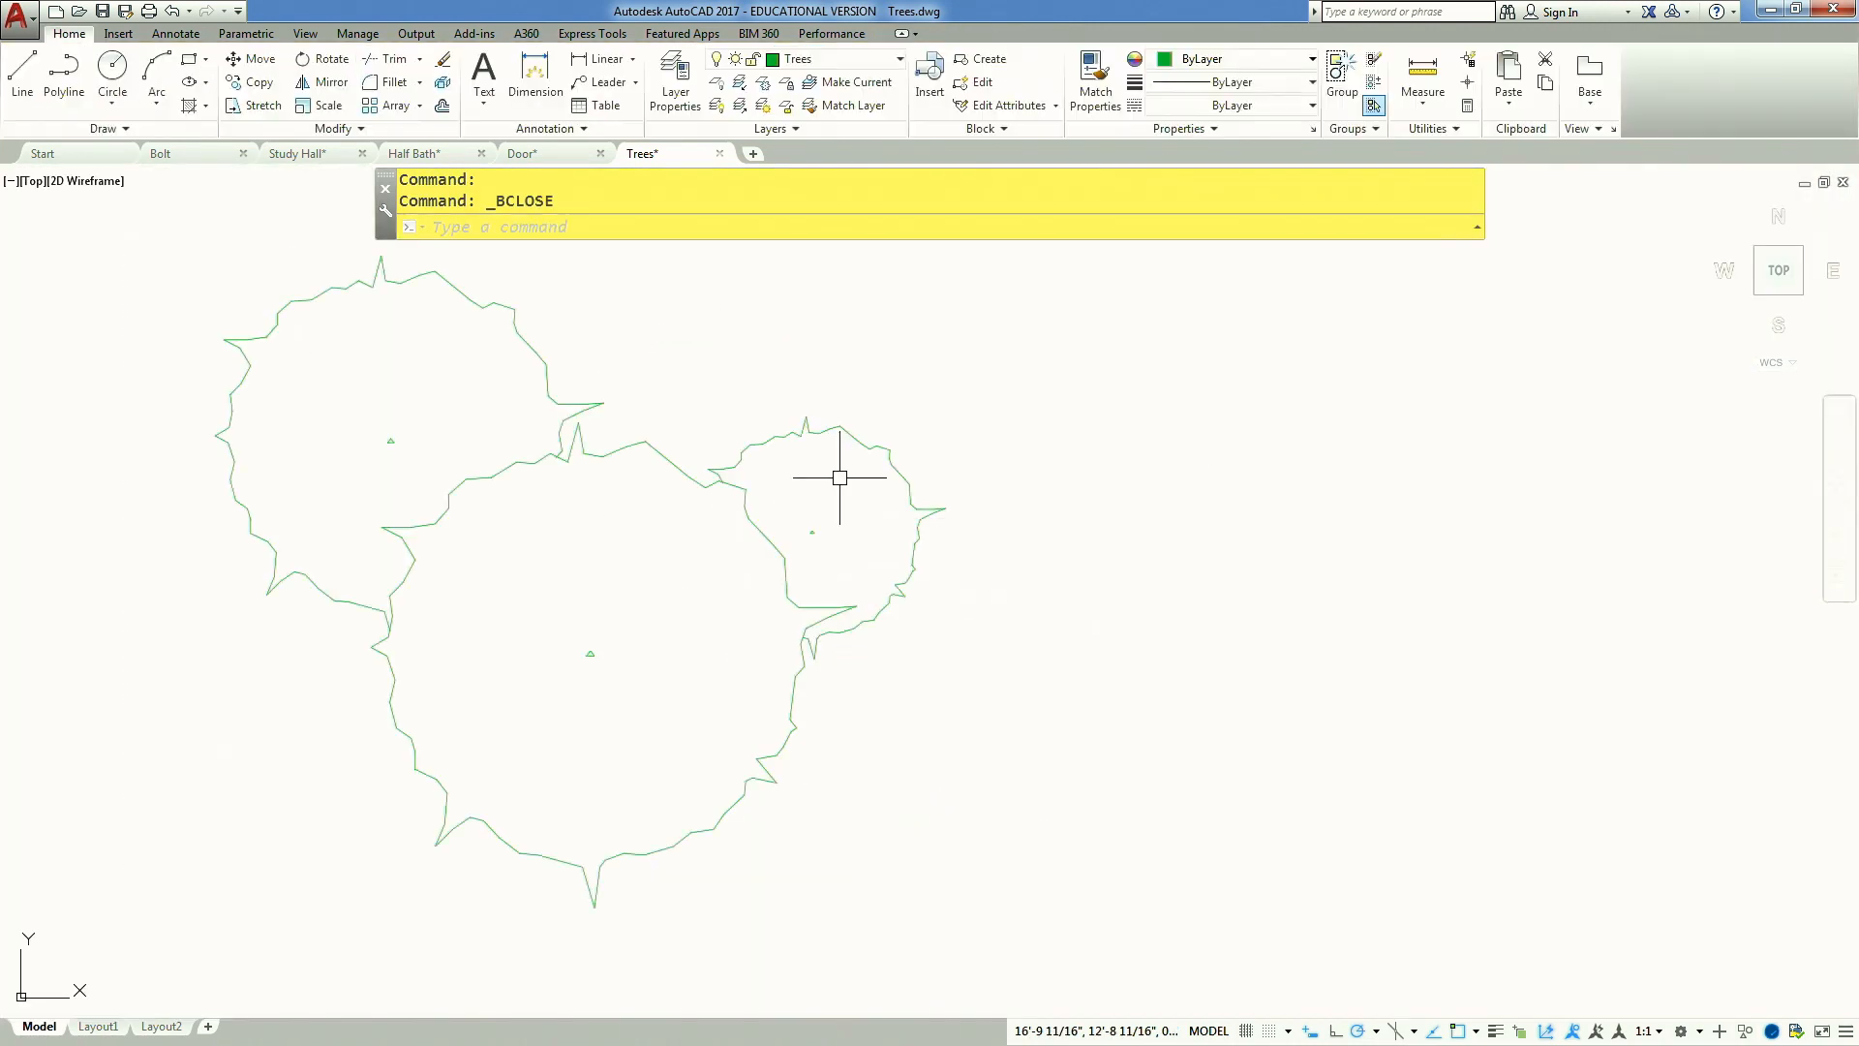
# Test the clump of trees block by turning it around with its rotation grip, ending at its original orientation, and clear the selection
pyautogui.click(851, 481)
pyautogui.click(569, 534)
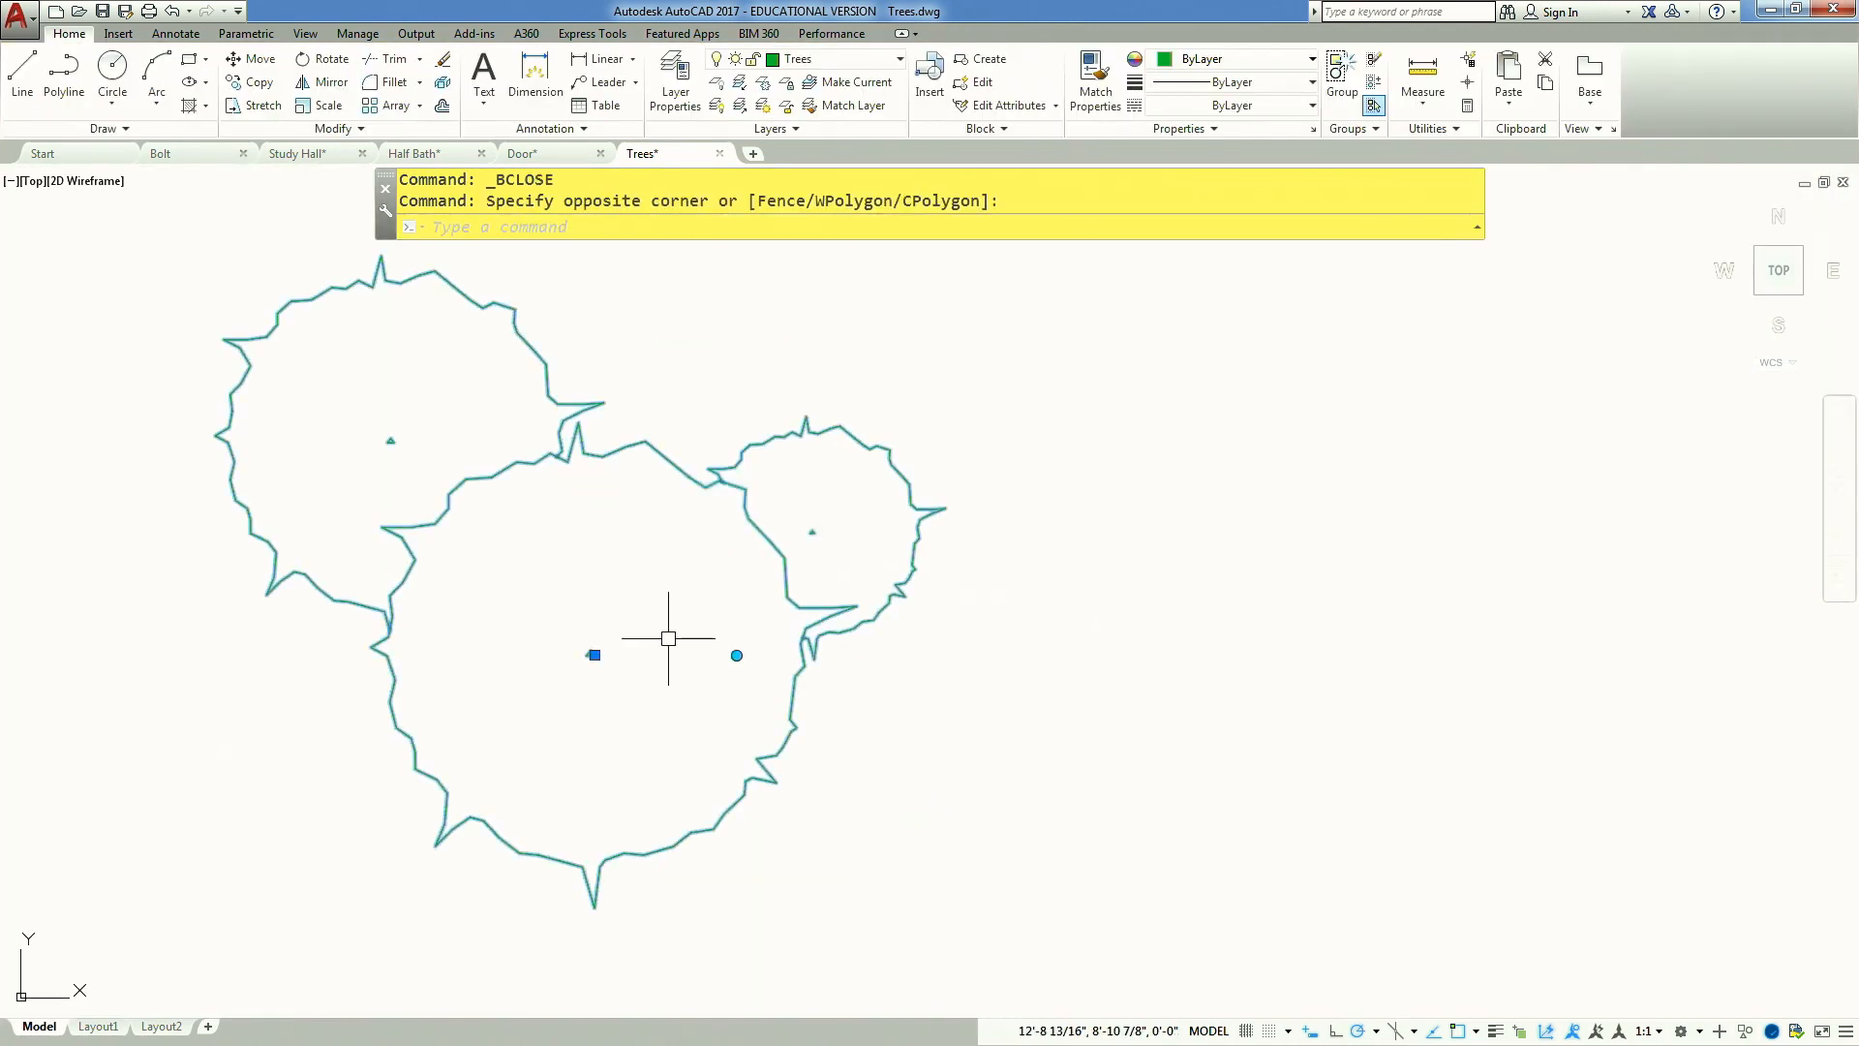
pyautogui.click(736, 654)
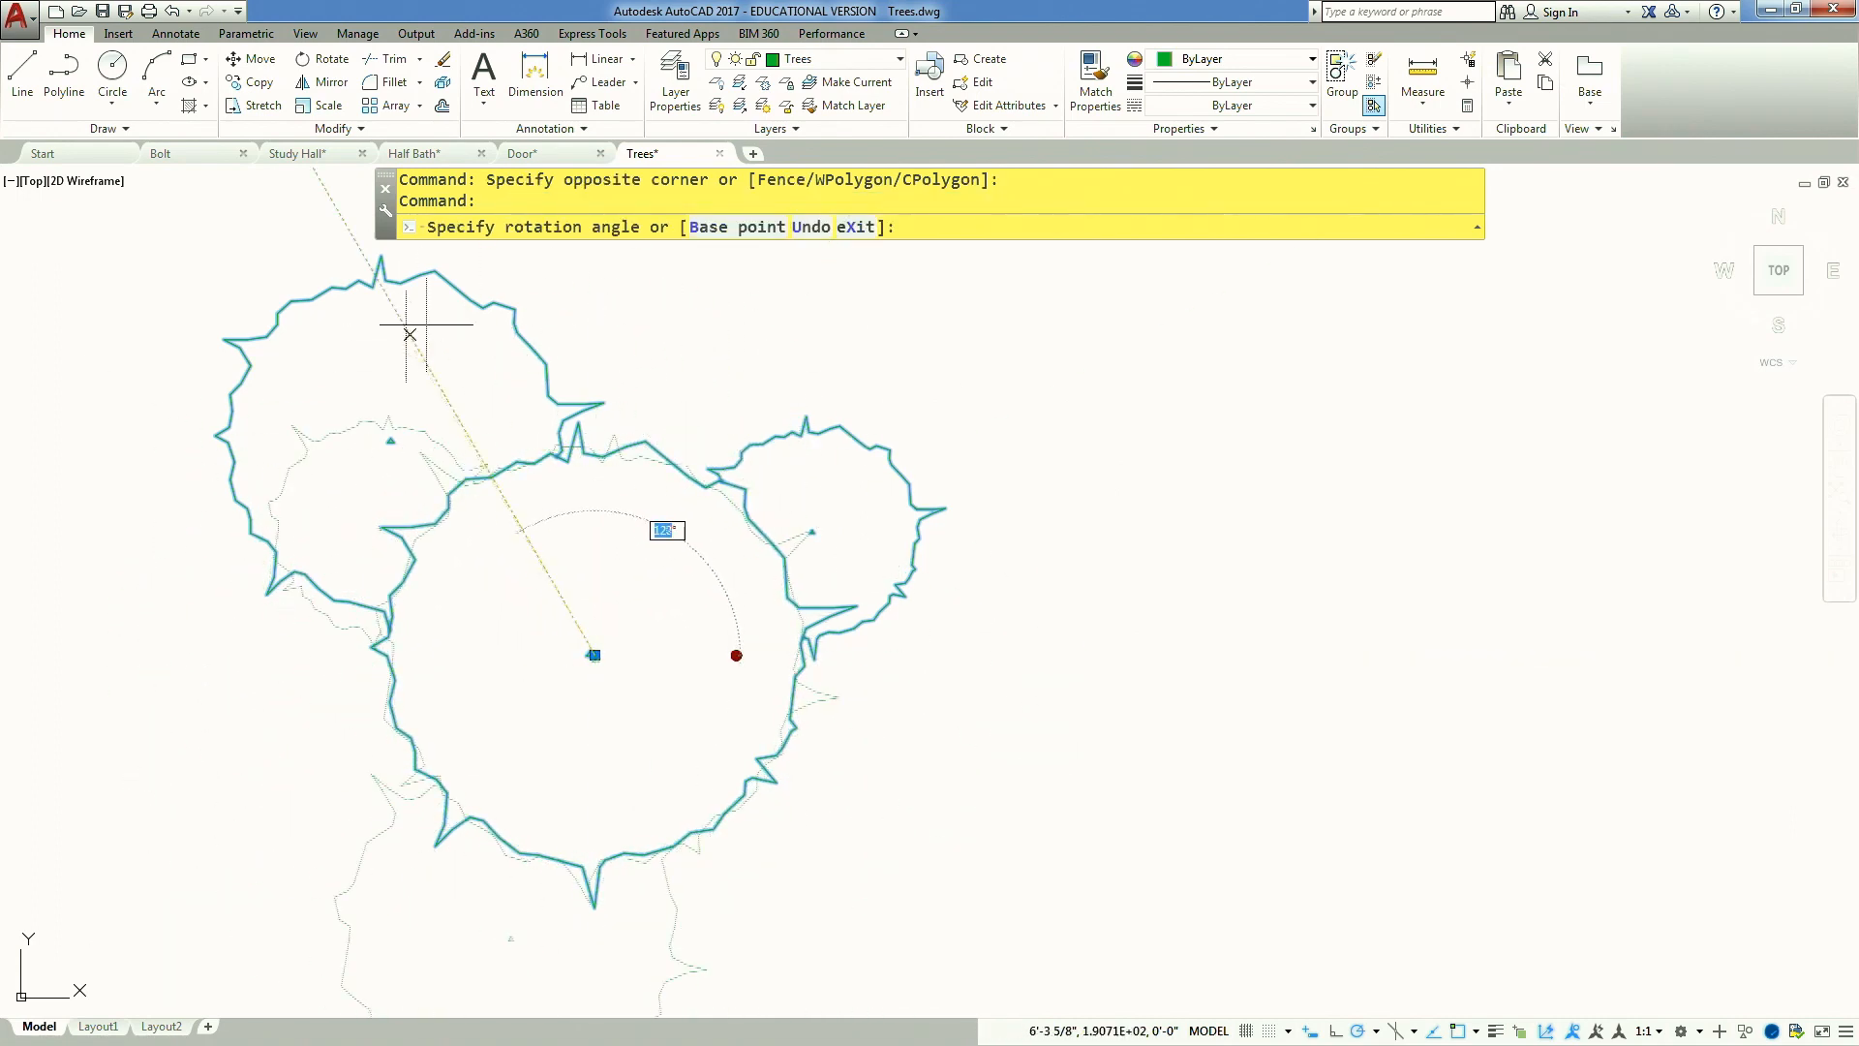
pyautogui.click(1249, 643)
pyautogui.press('Escape')
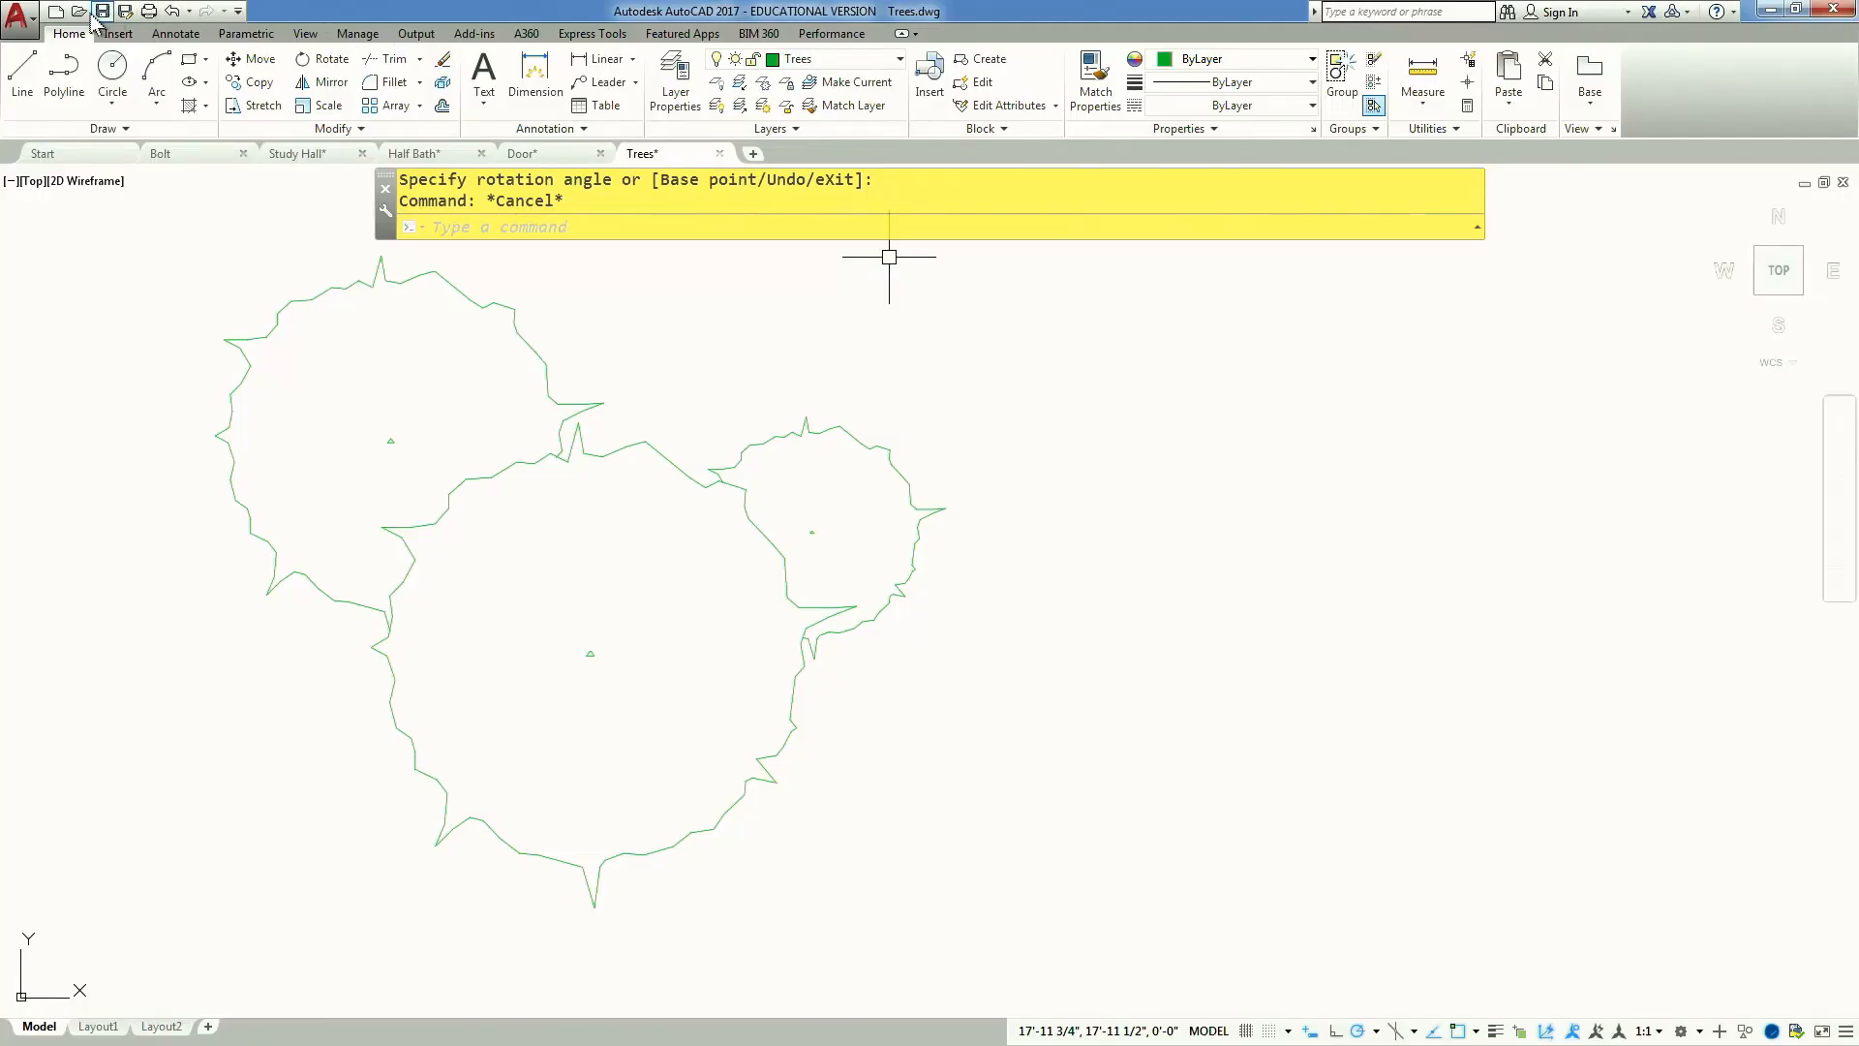
# Open the Fasteners drawing and create an empty block named "fasteners top" for editing in the Block Editor, without selecting any objects
pyautogui.click(78, 16)
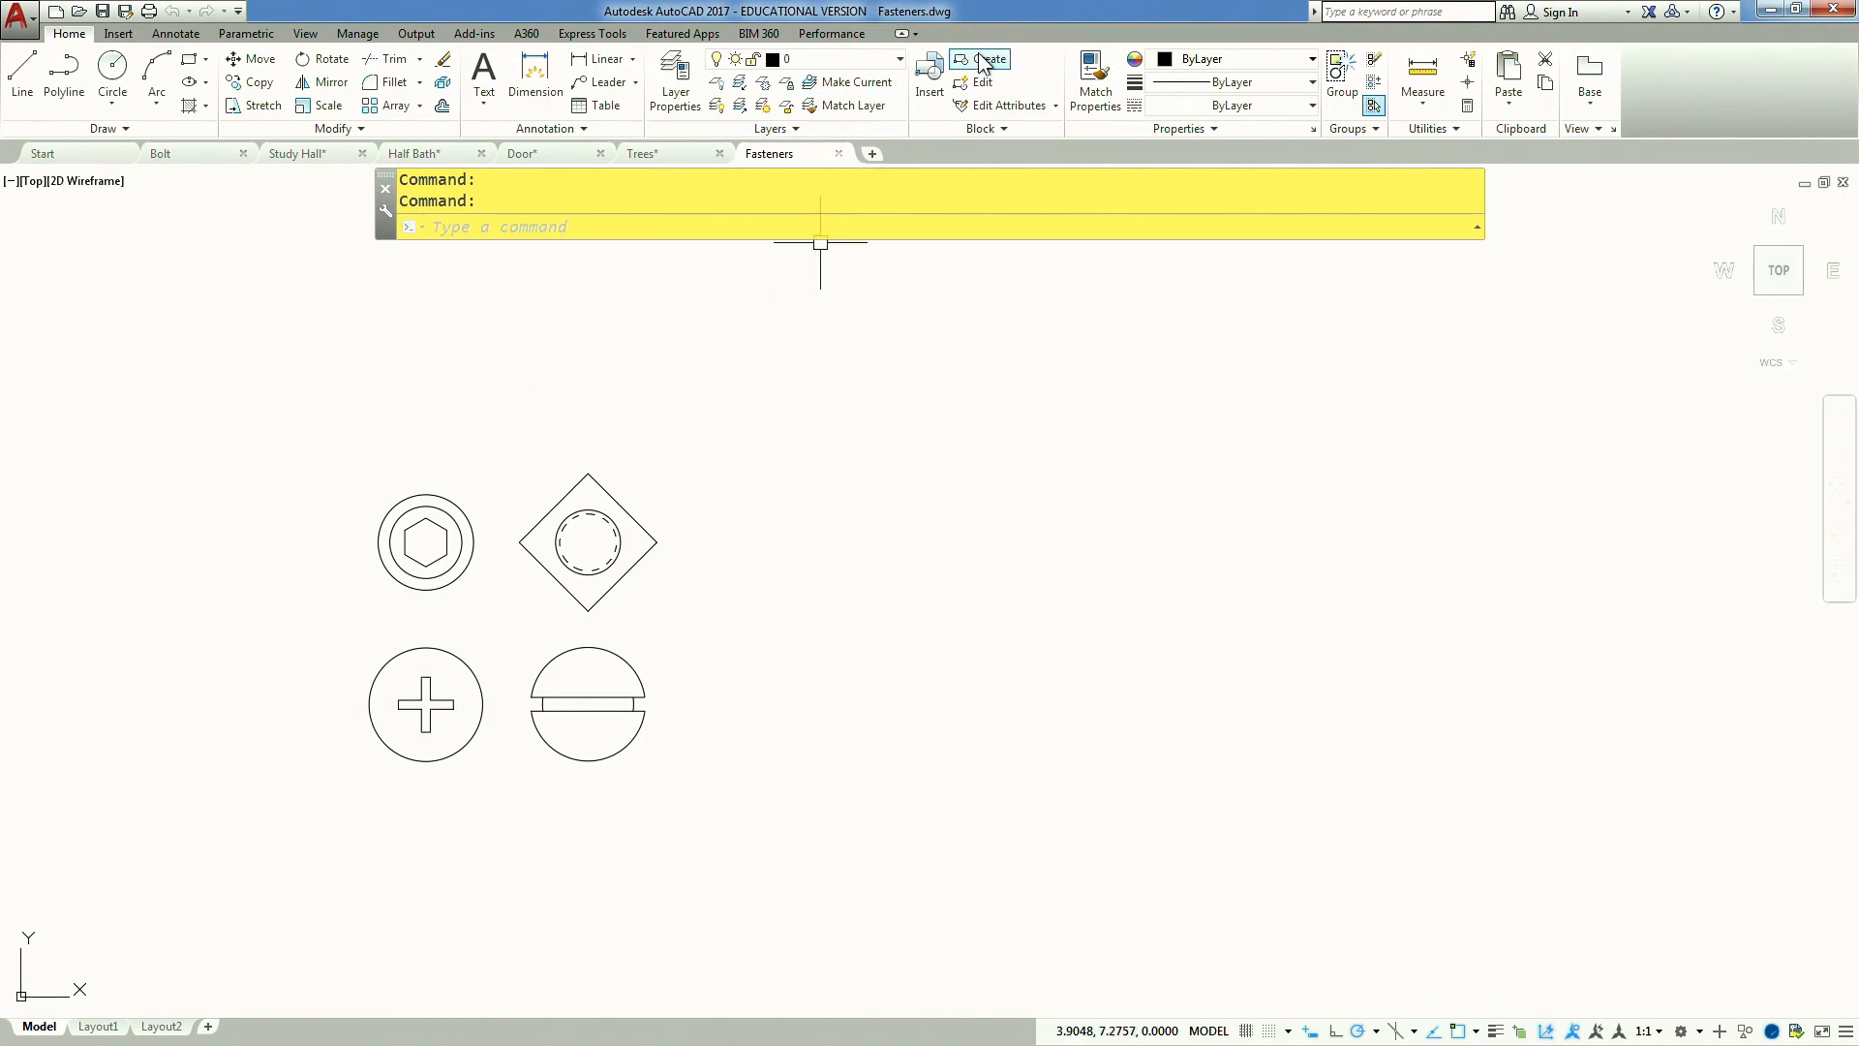
pyautogui.click(981, 59)
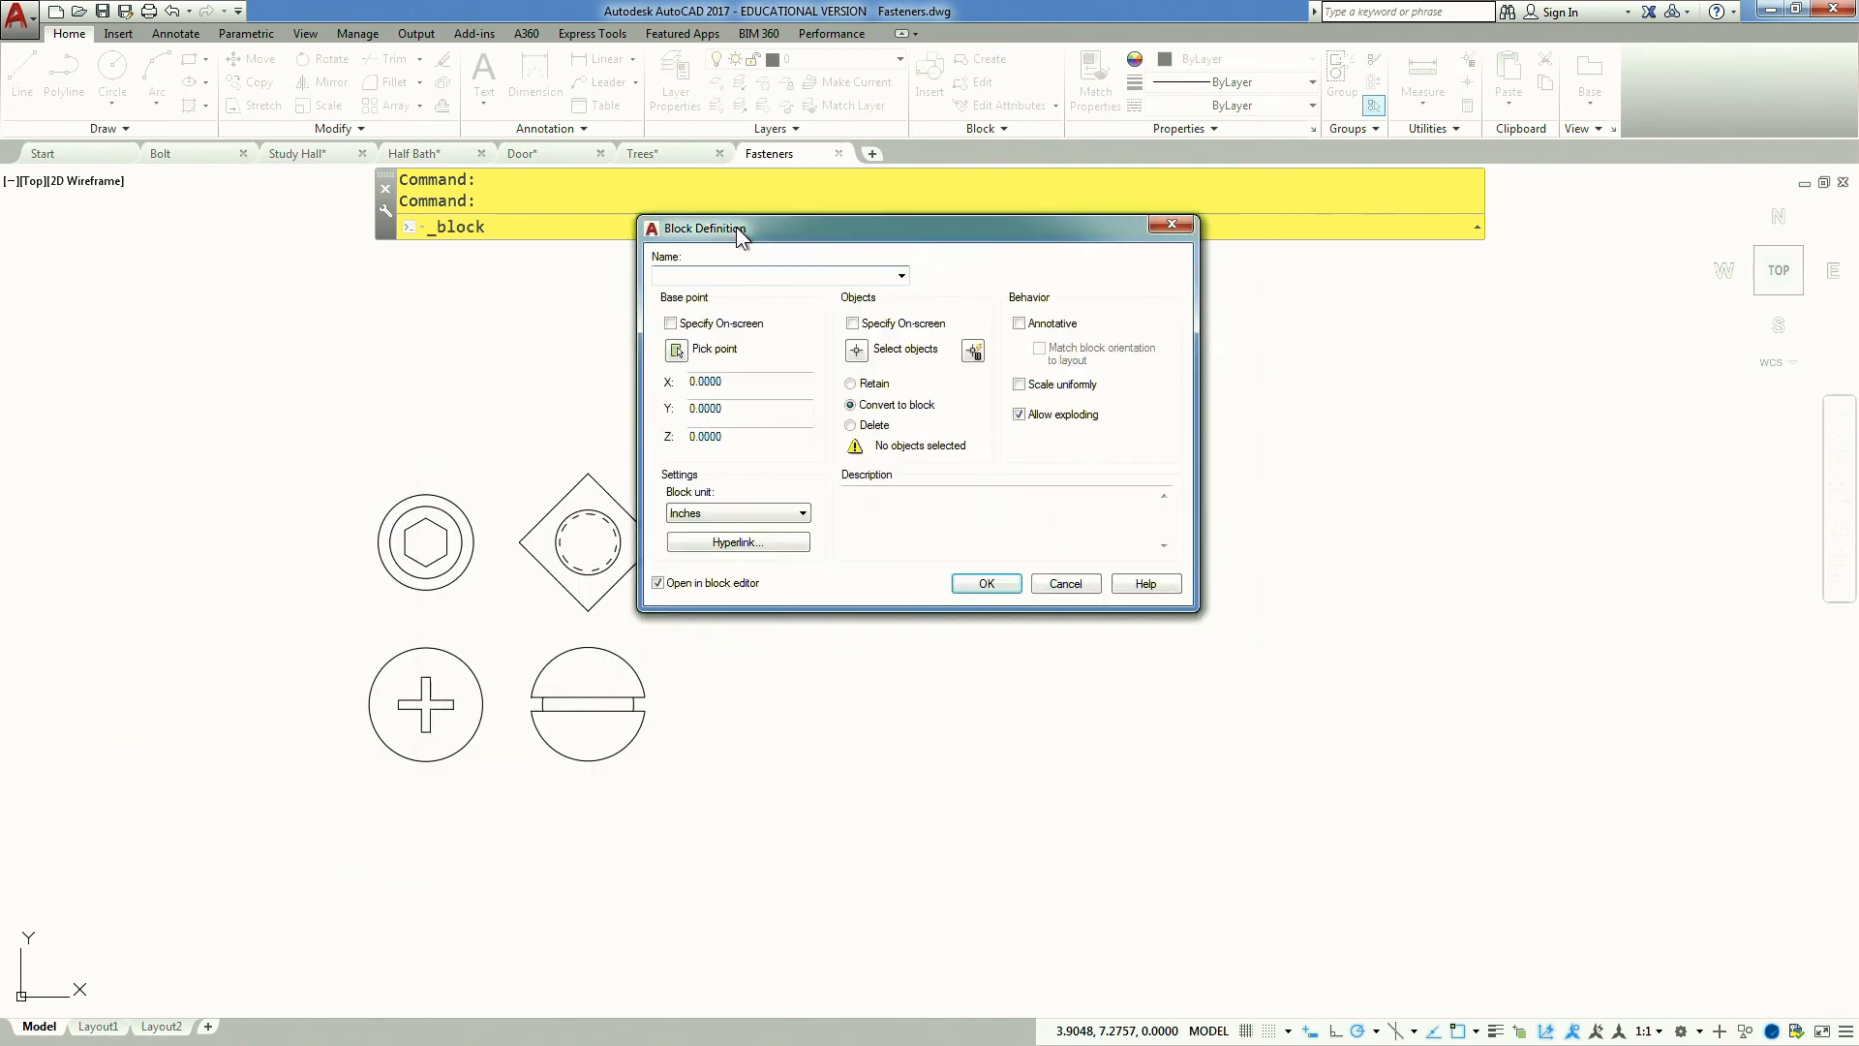
pyautogui.write('fasteners top')
pyautogui.click(987, 584)
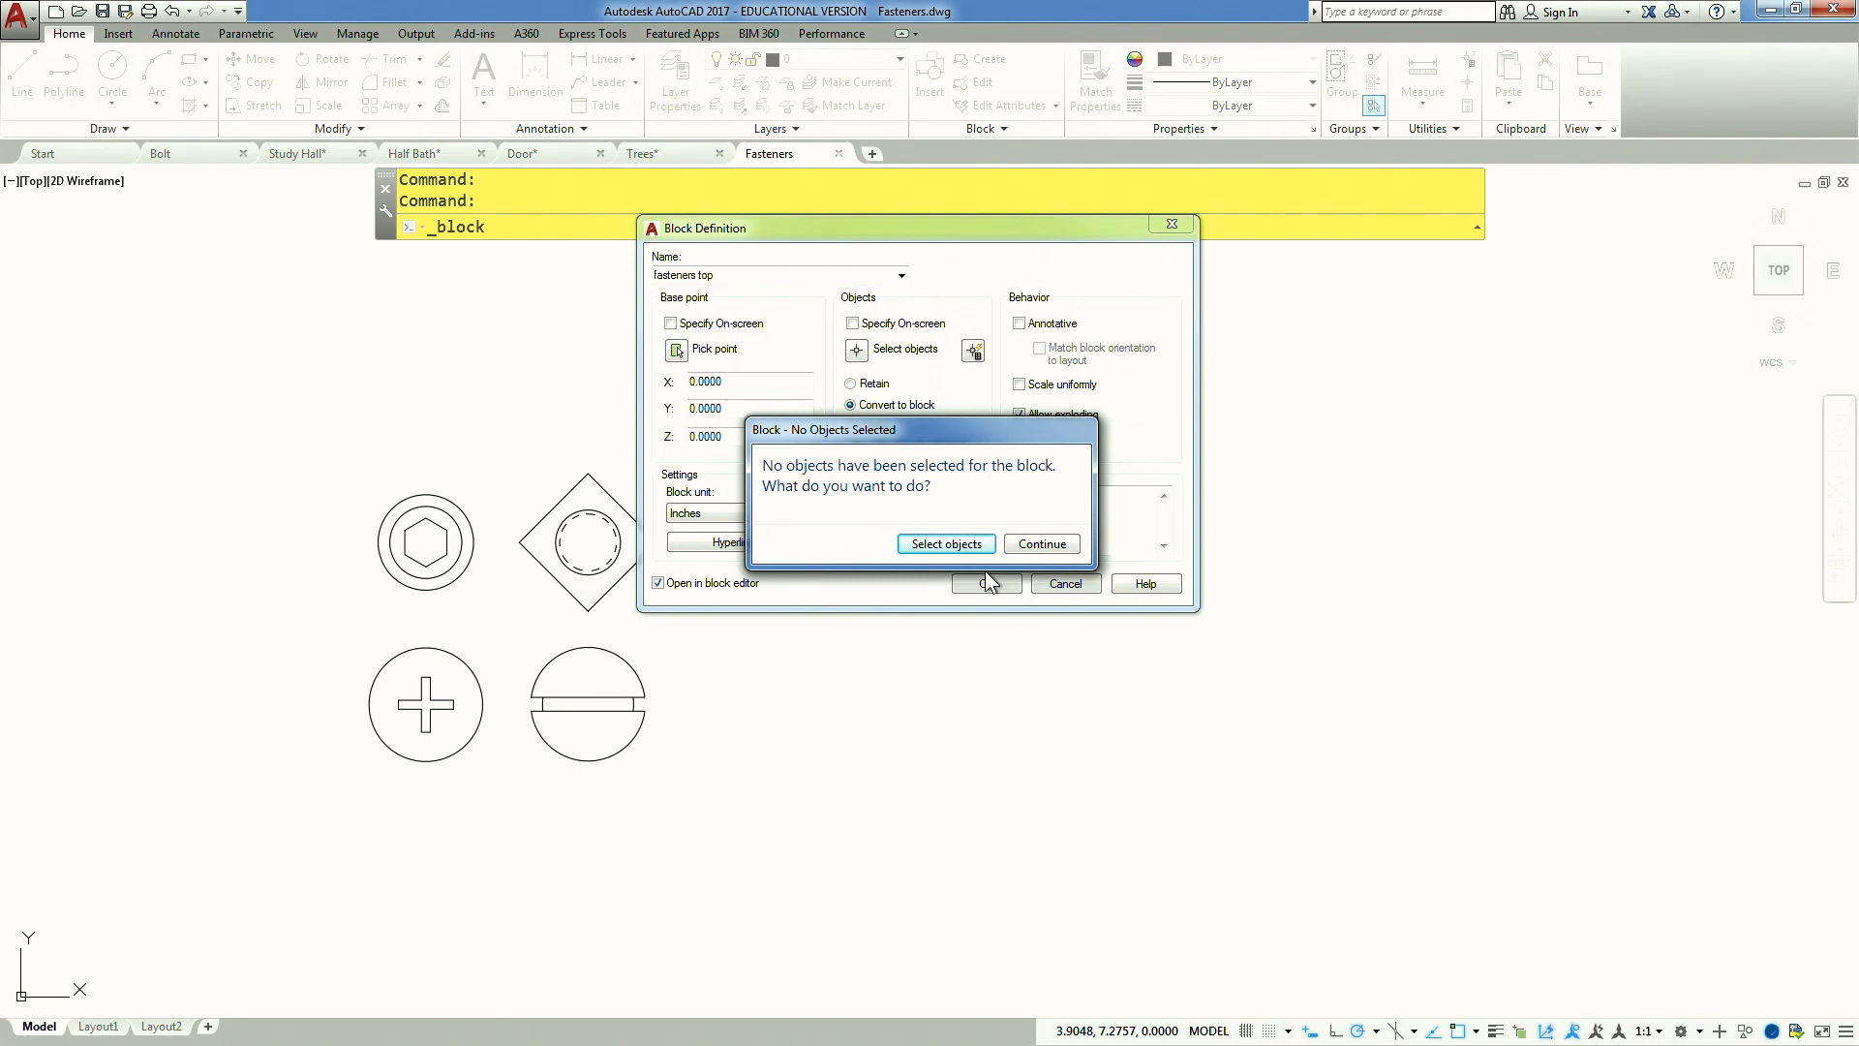
pyautogui.click(1032, 544)
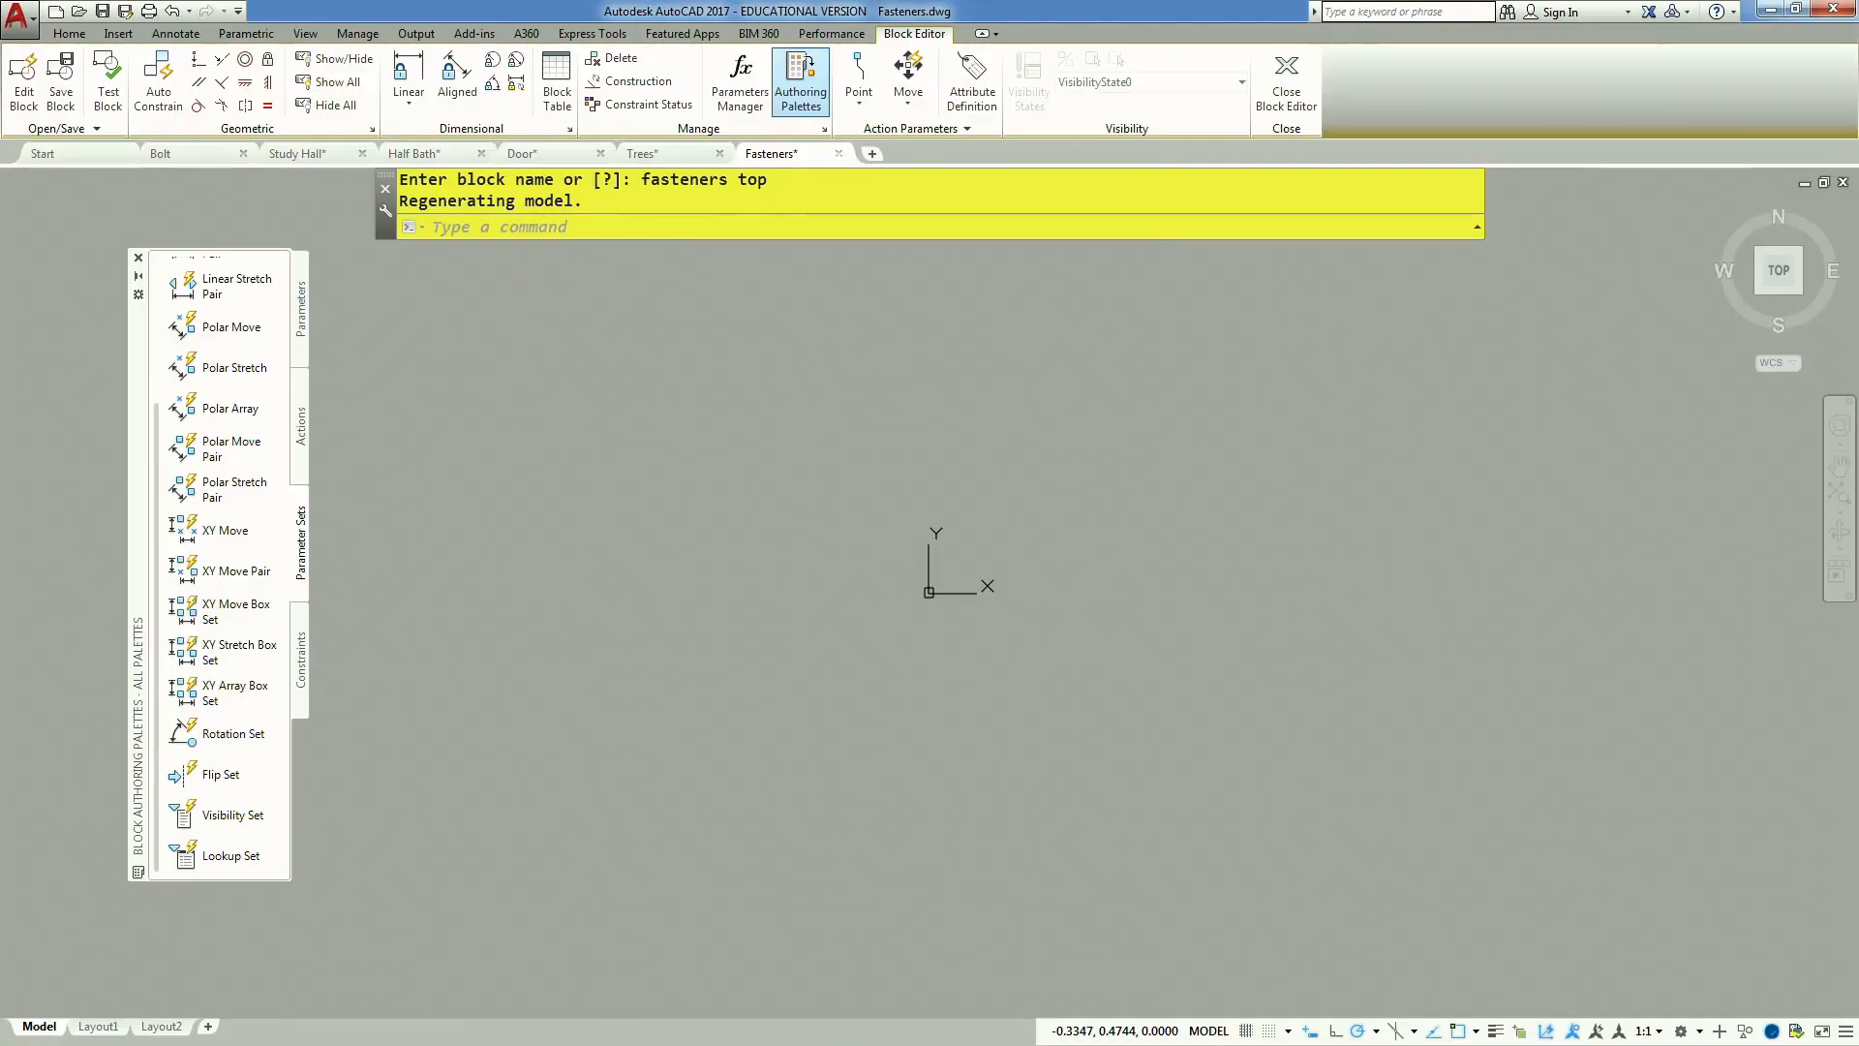
# Insert the Hex Cap Screw ½in. - top block at 0,0,0 with scale 1 and rotation 0, and explode it
pyautogui.write('i')
pyautogui.press('Return')
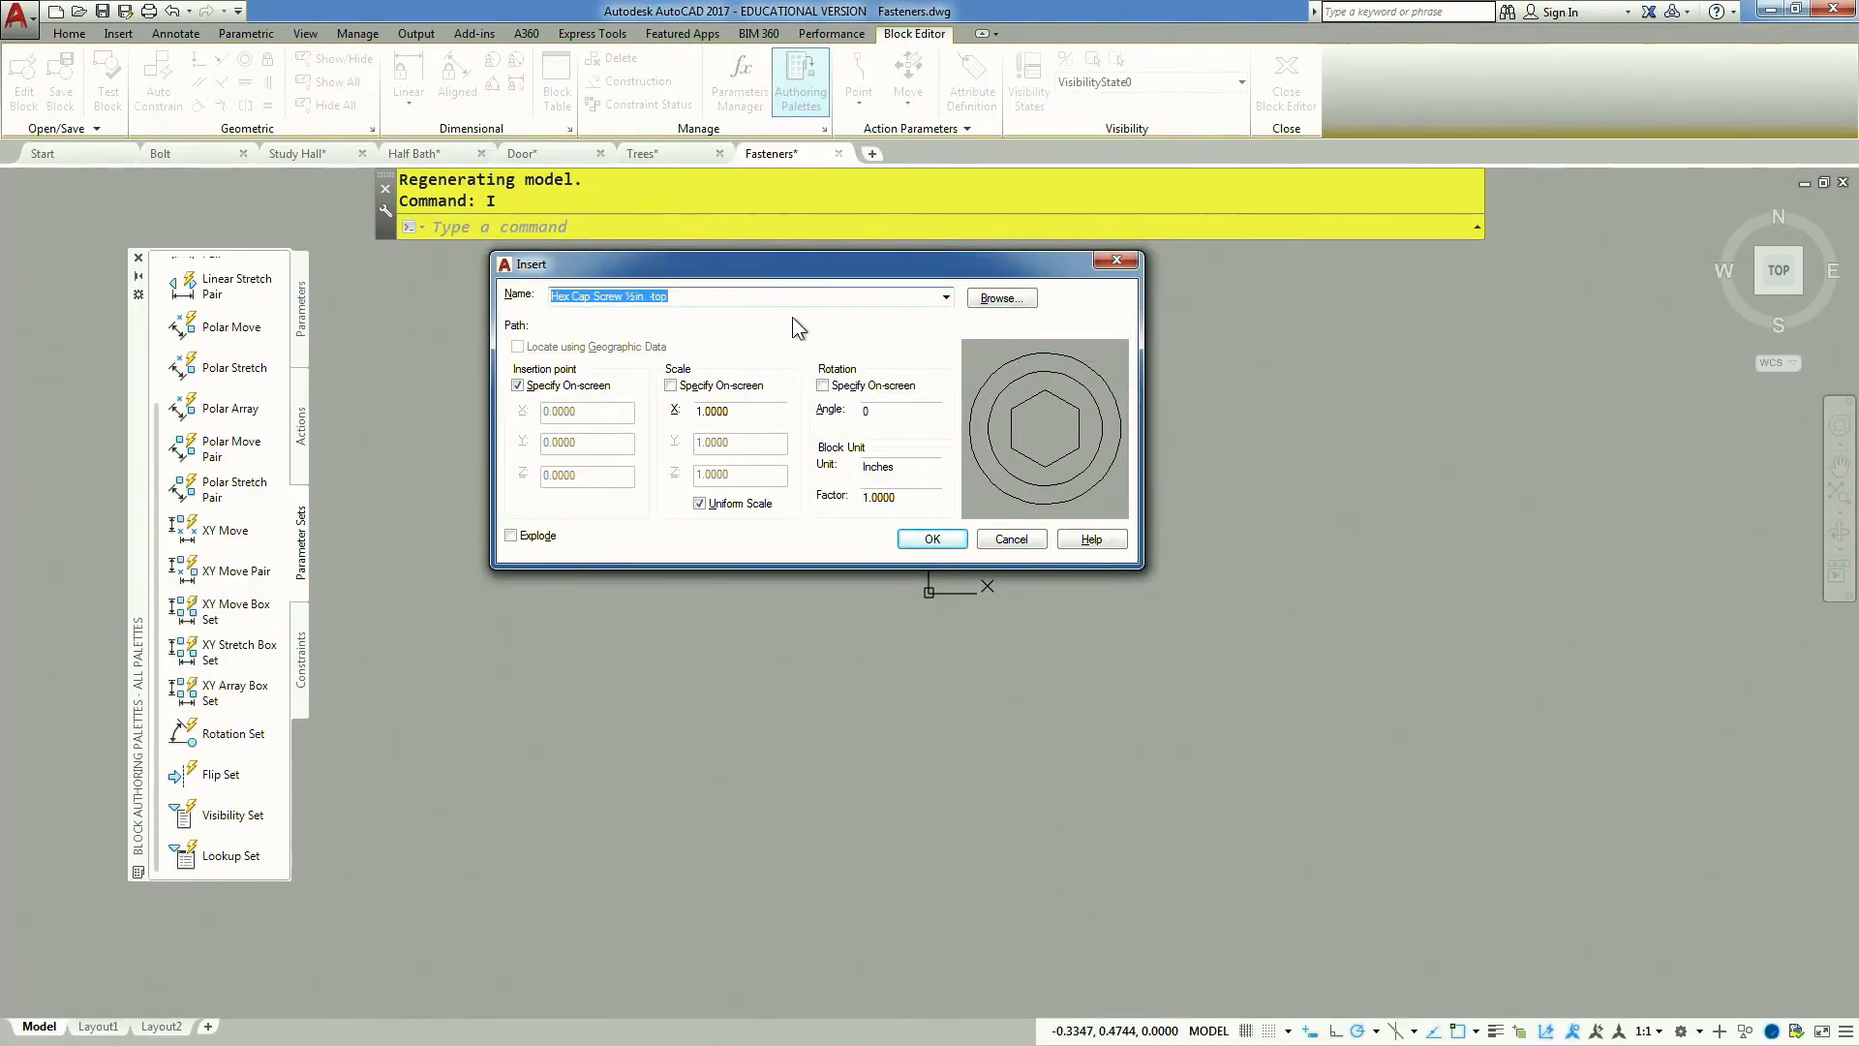
pyautogui.click(523, 389)
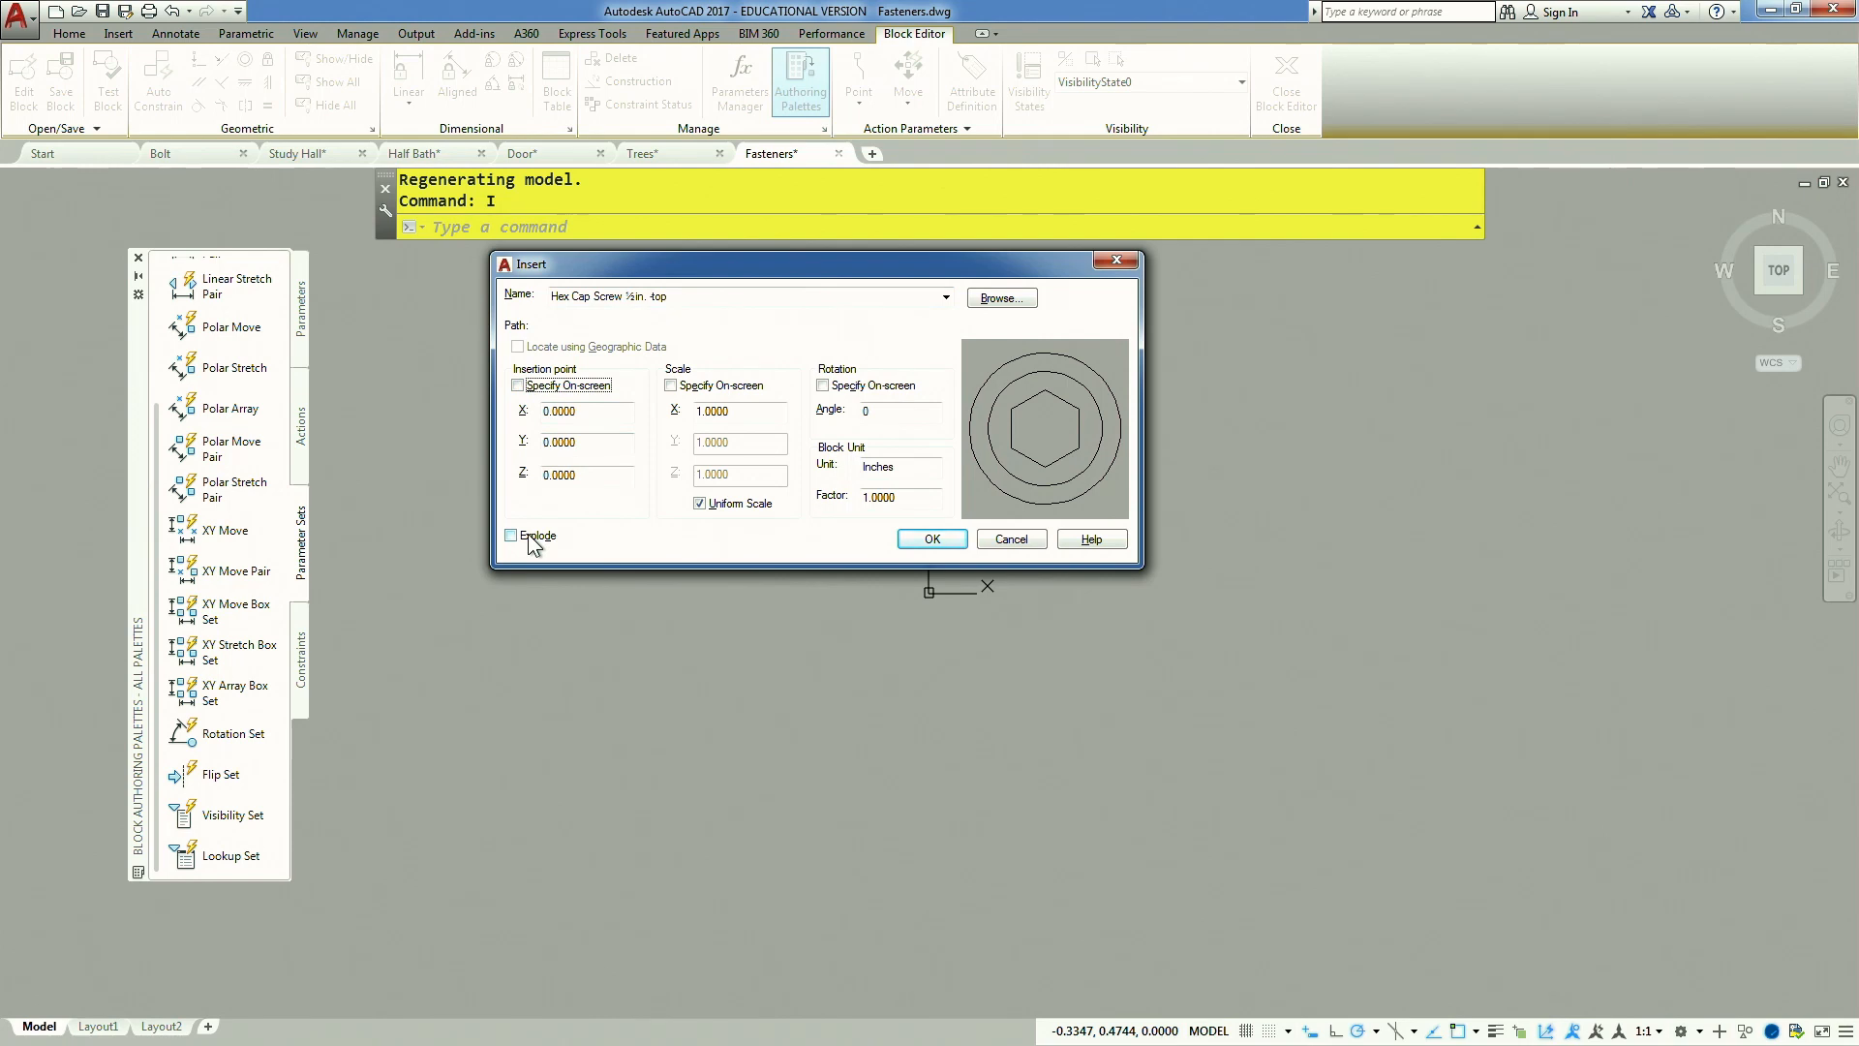
pyautogui.click(927, 541)
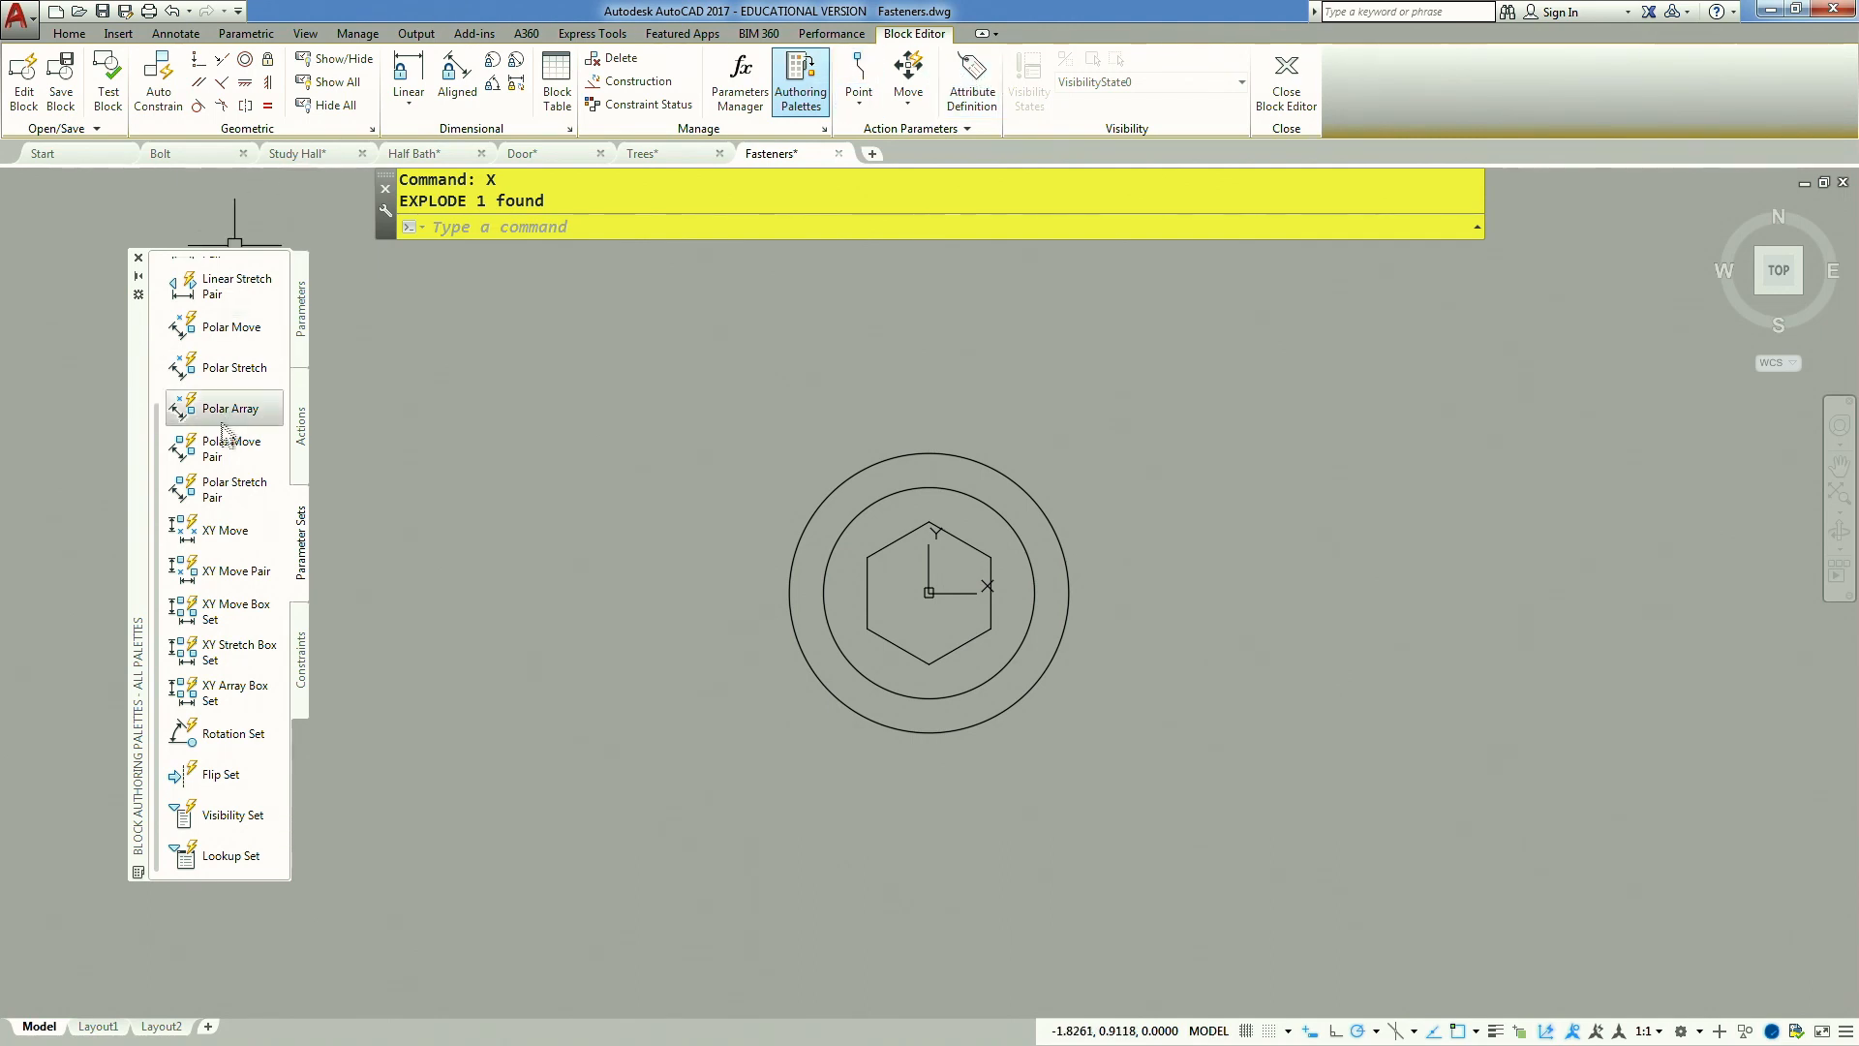
# Add a visibility parameter just outside the lower-right edge of the hex cap screw's outer circle
pyautogui.click(298, 334)
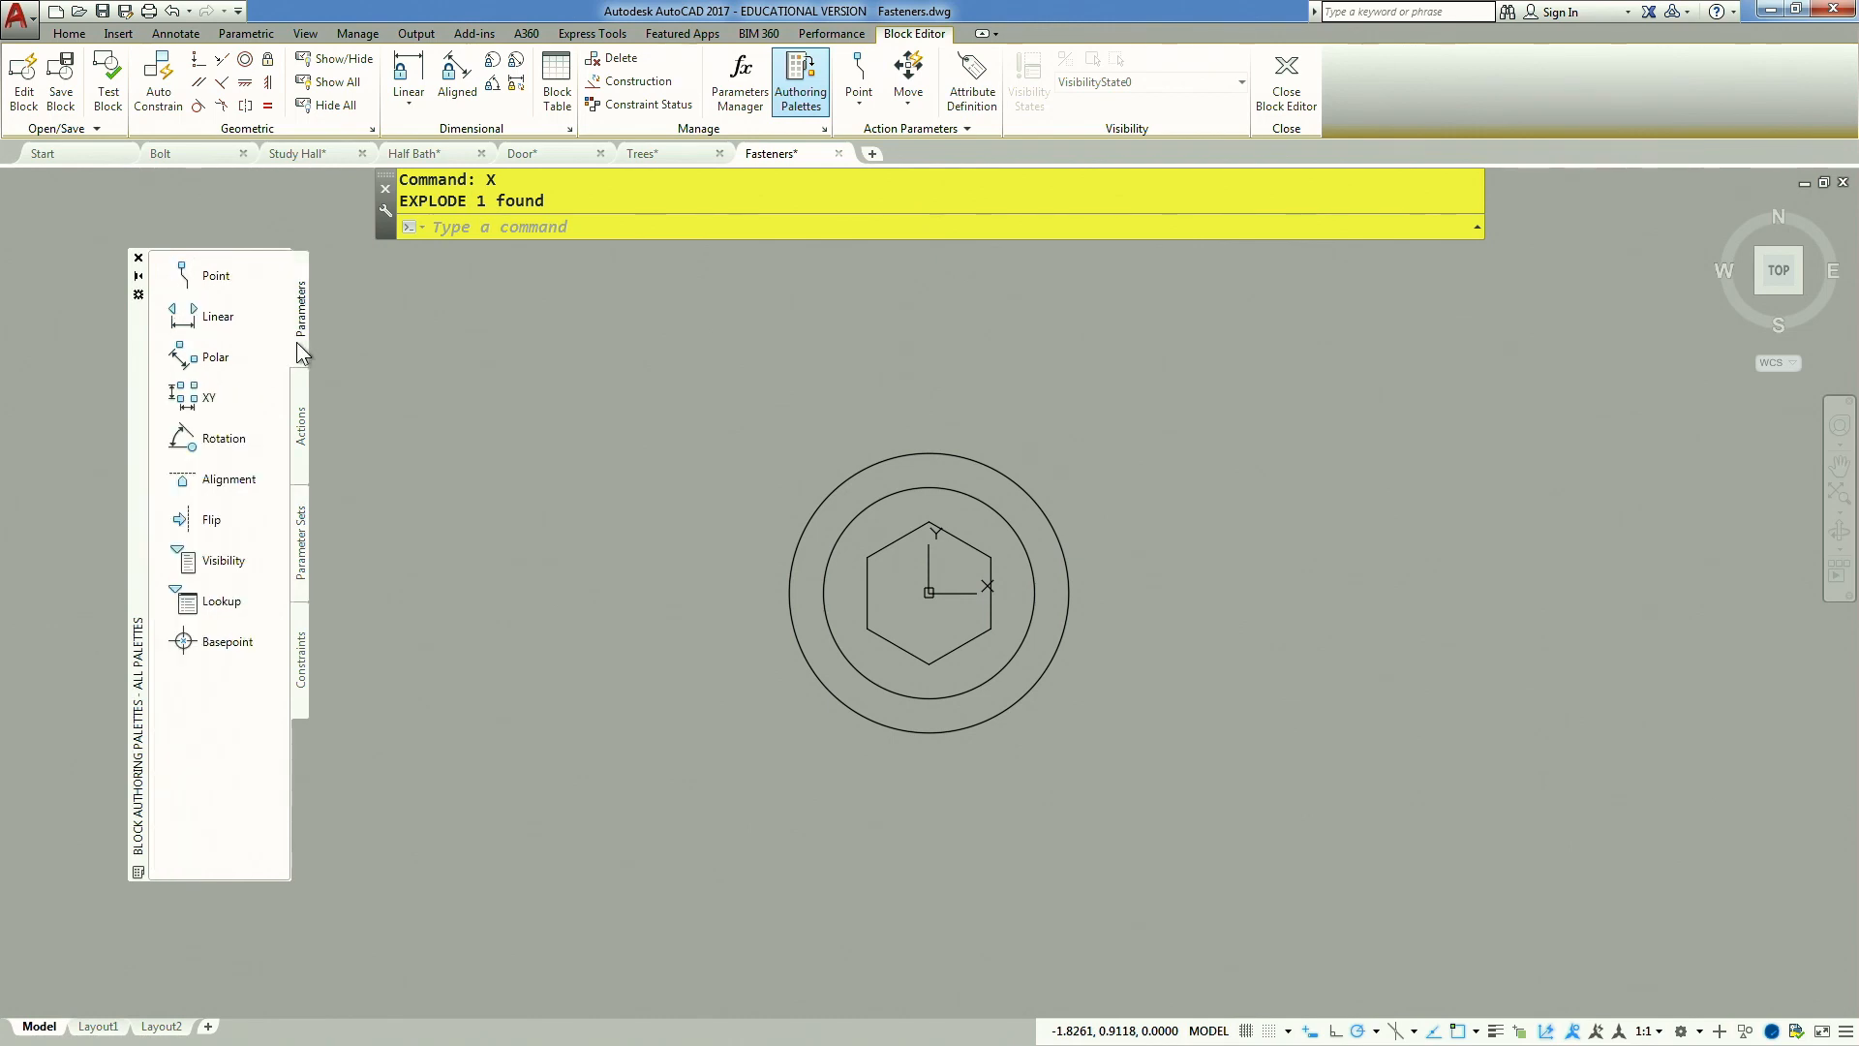
pyautogui.click(221, 565)
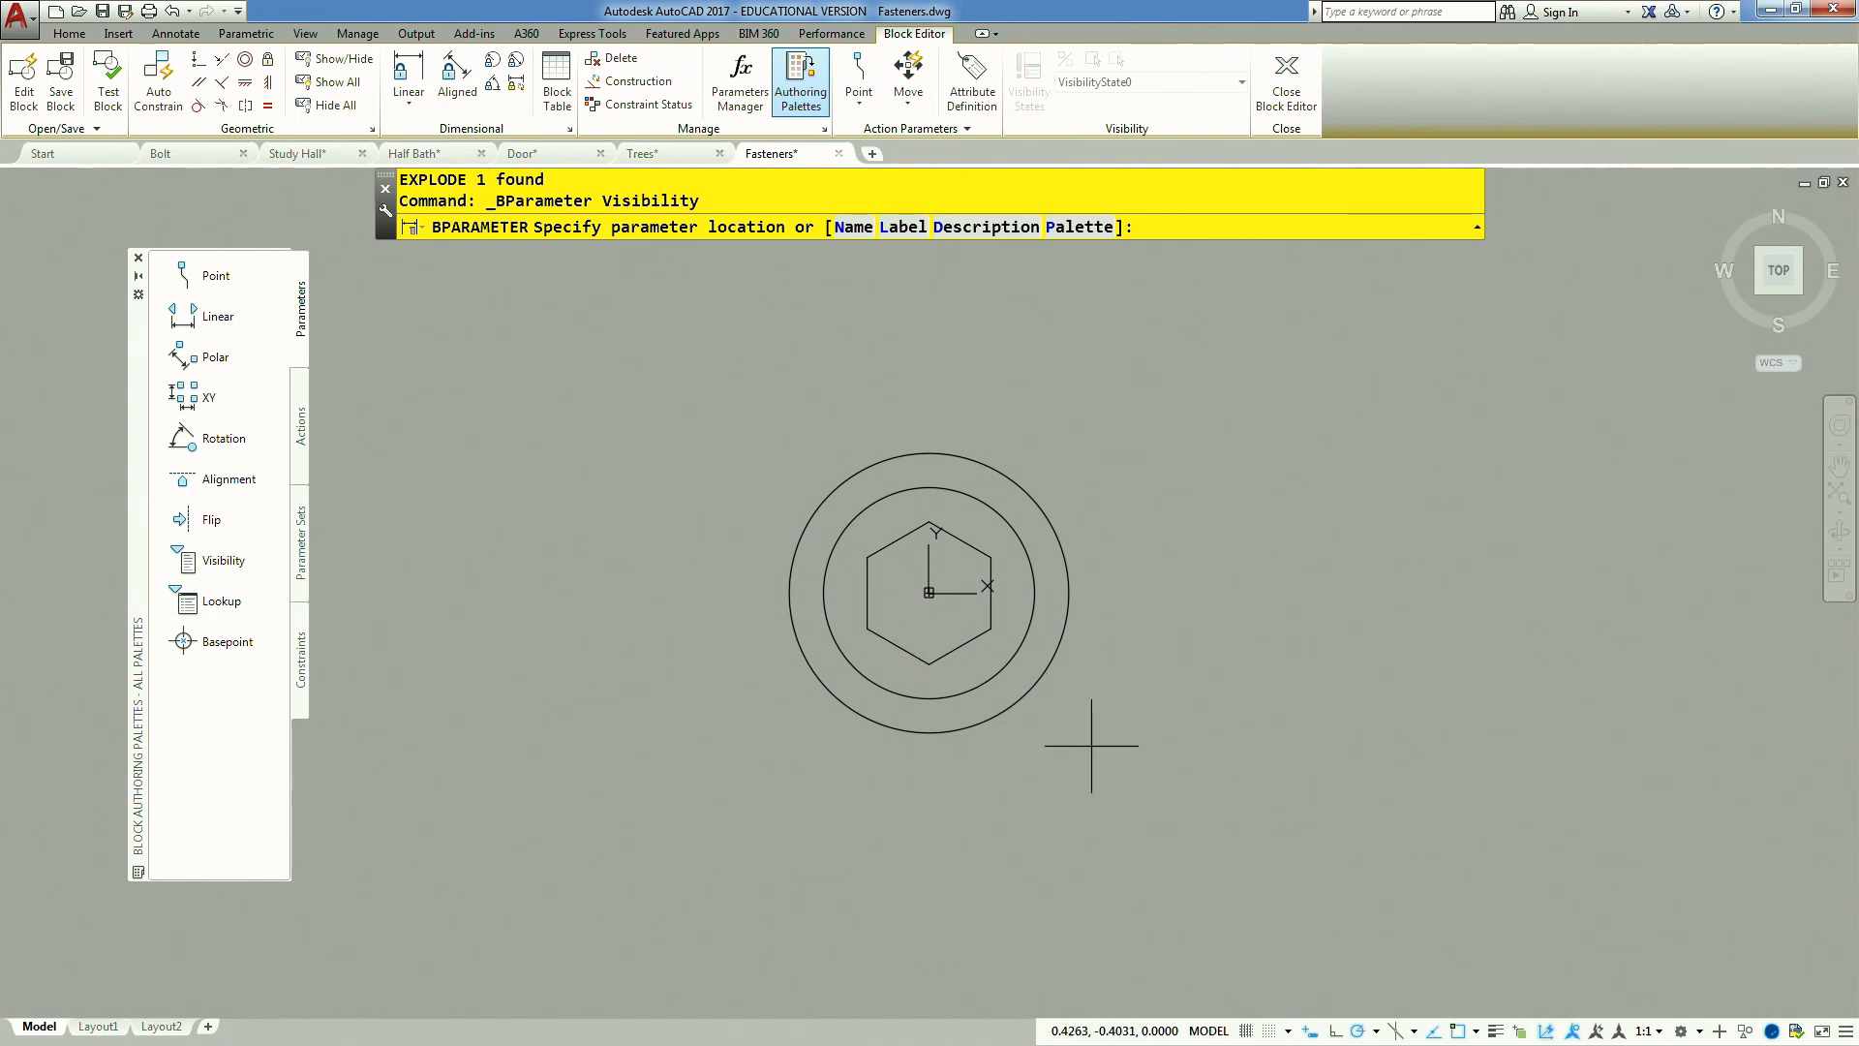
pyautogui.scroll(2, 1092, 745)
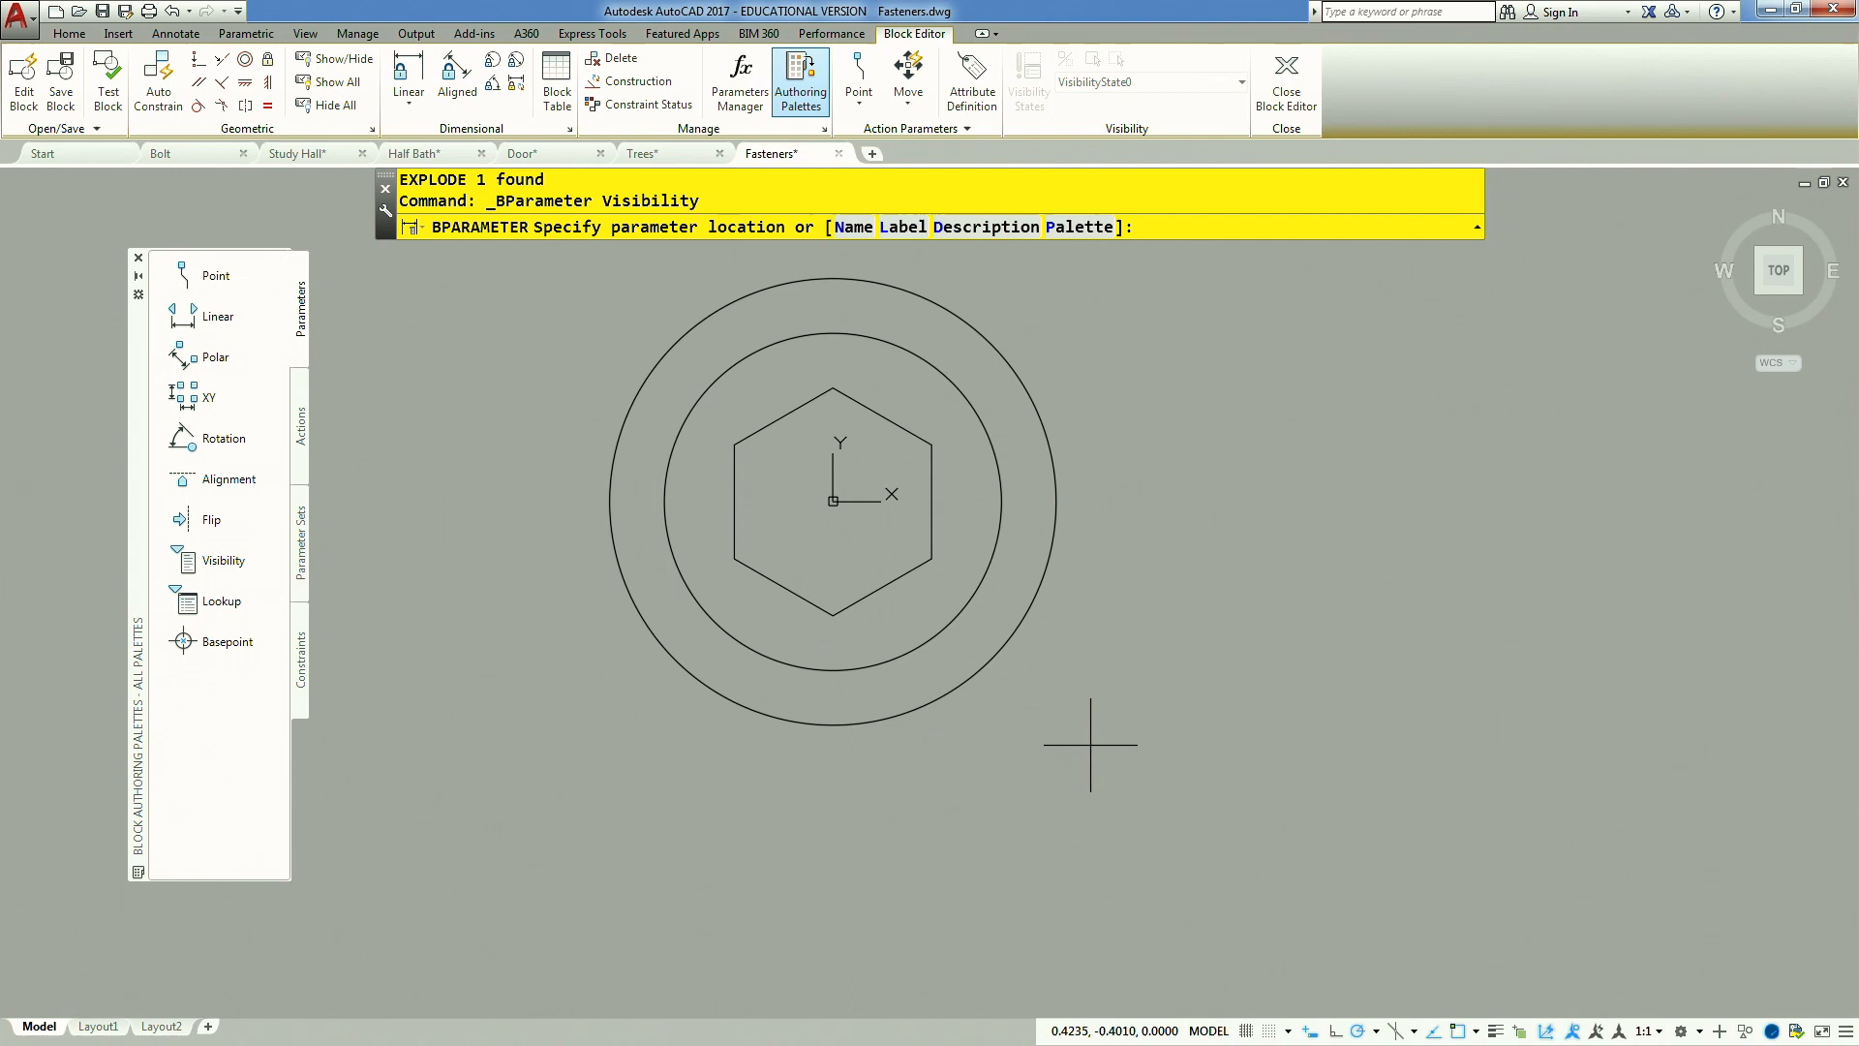
pyautogui.click(1034, 712)
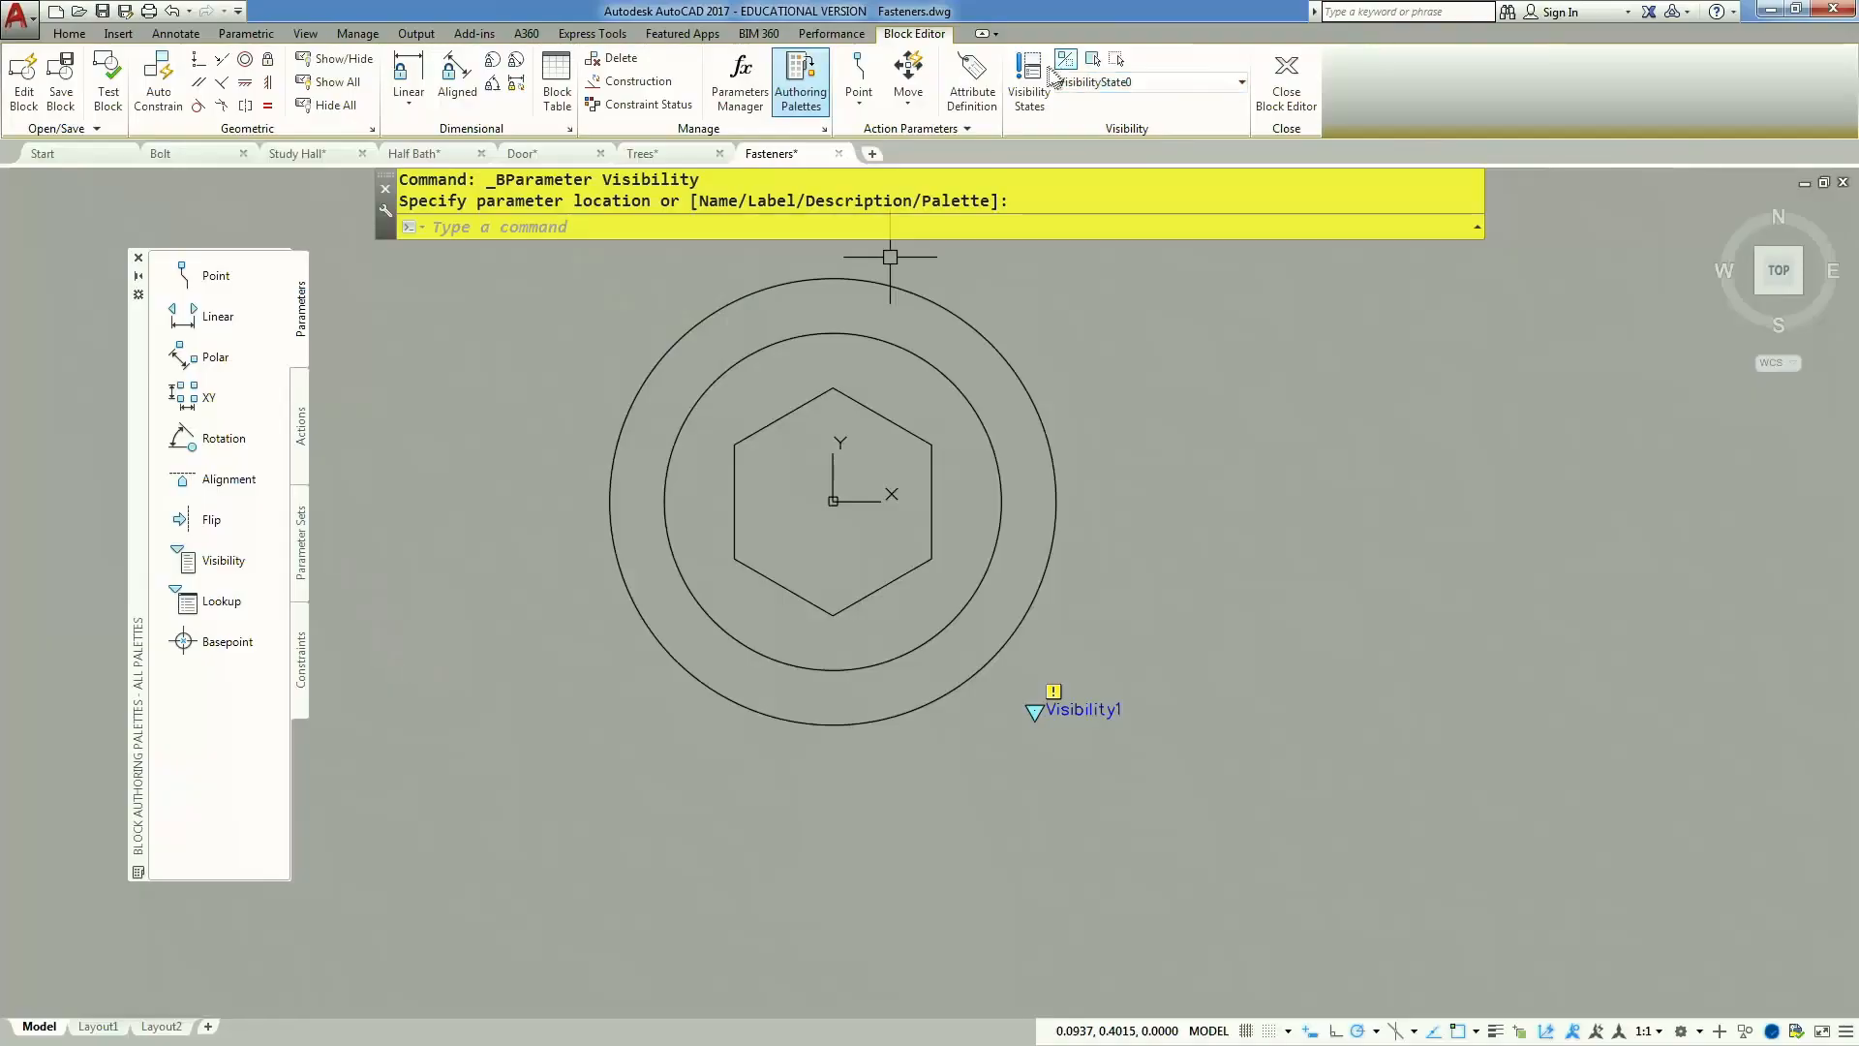
# Rename the fasteners block's default visibility state to "socket cap screw"
pyautogui.click(1045, 72)
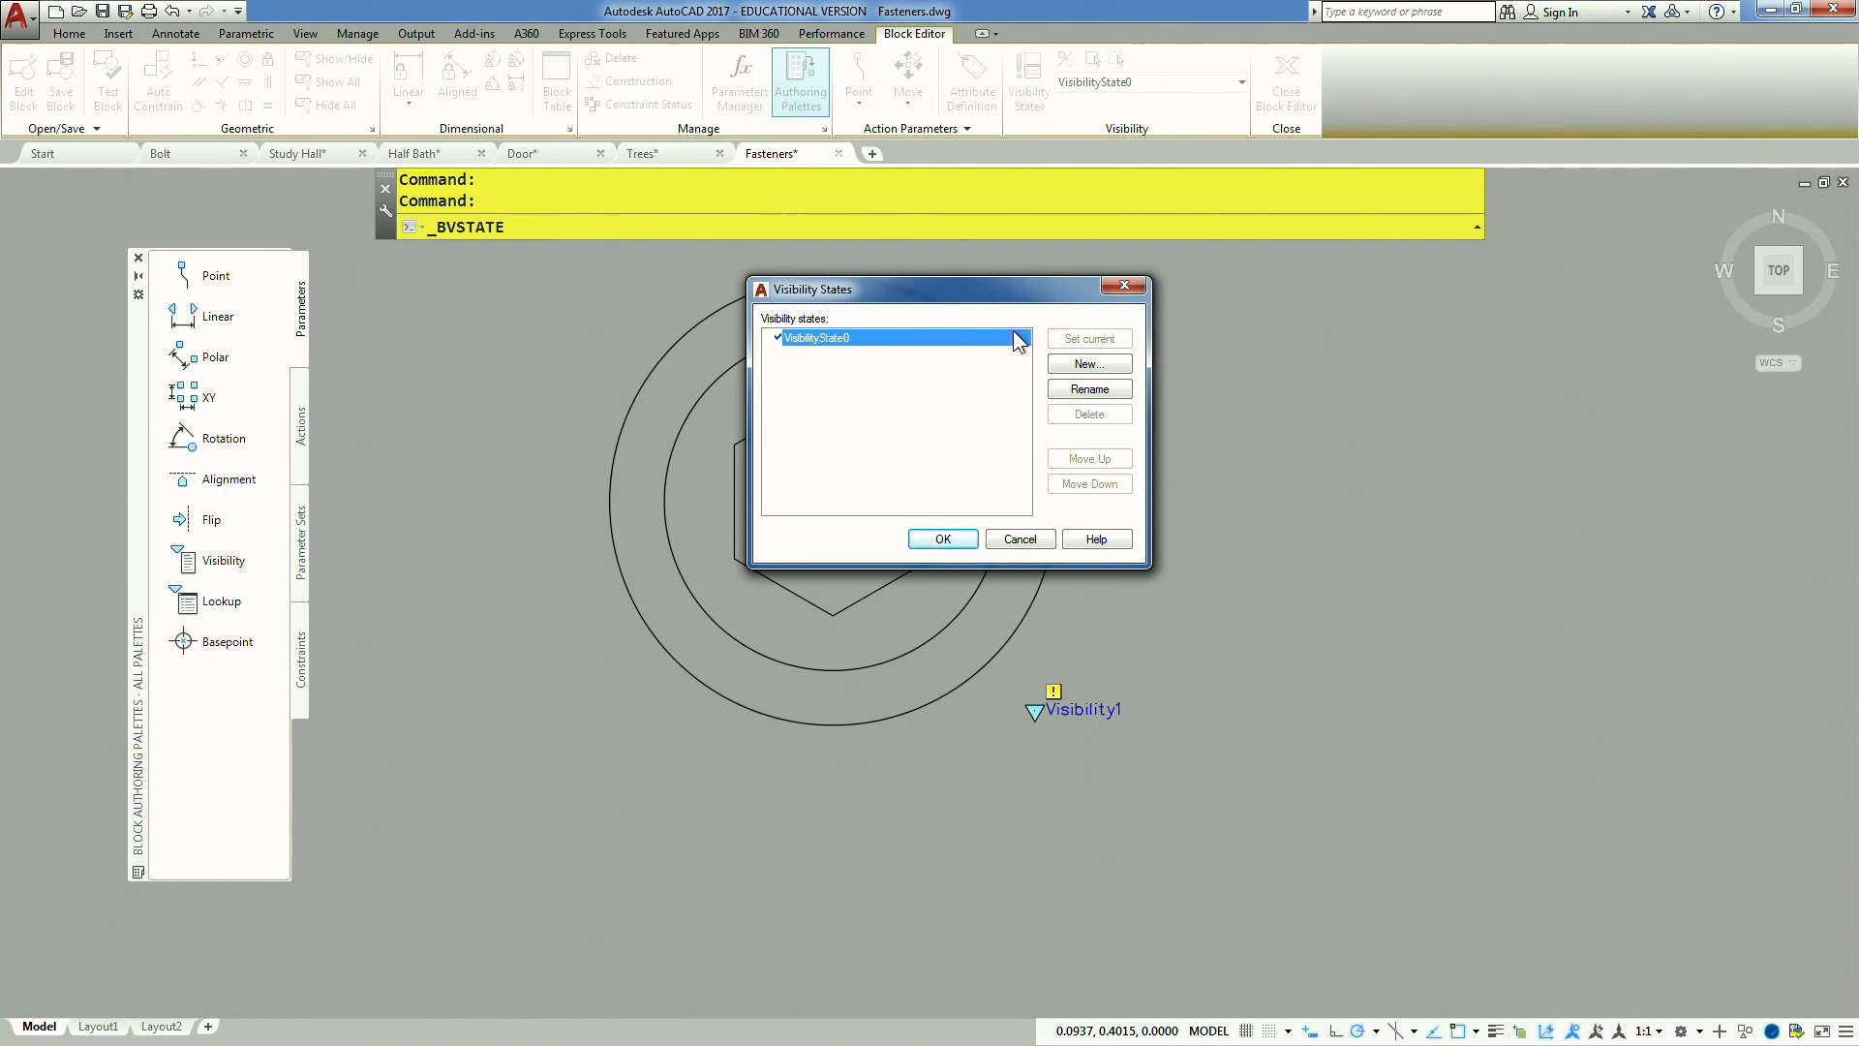
pyautogui.click(1092, 390)
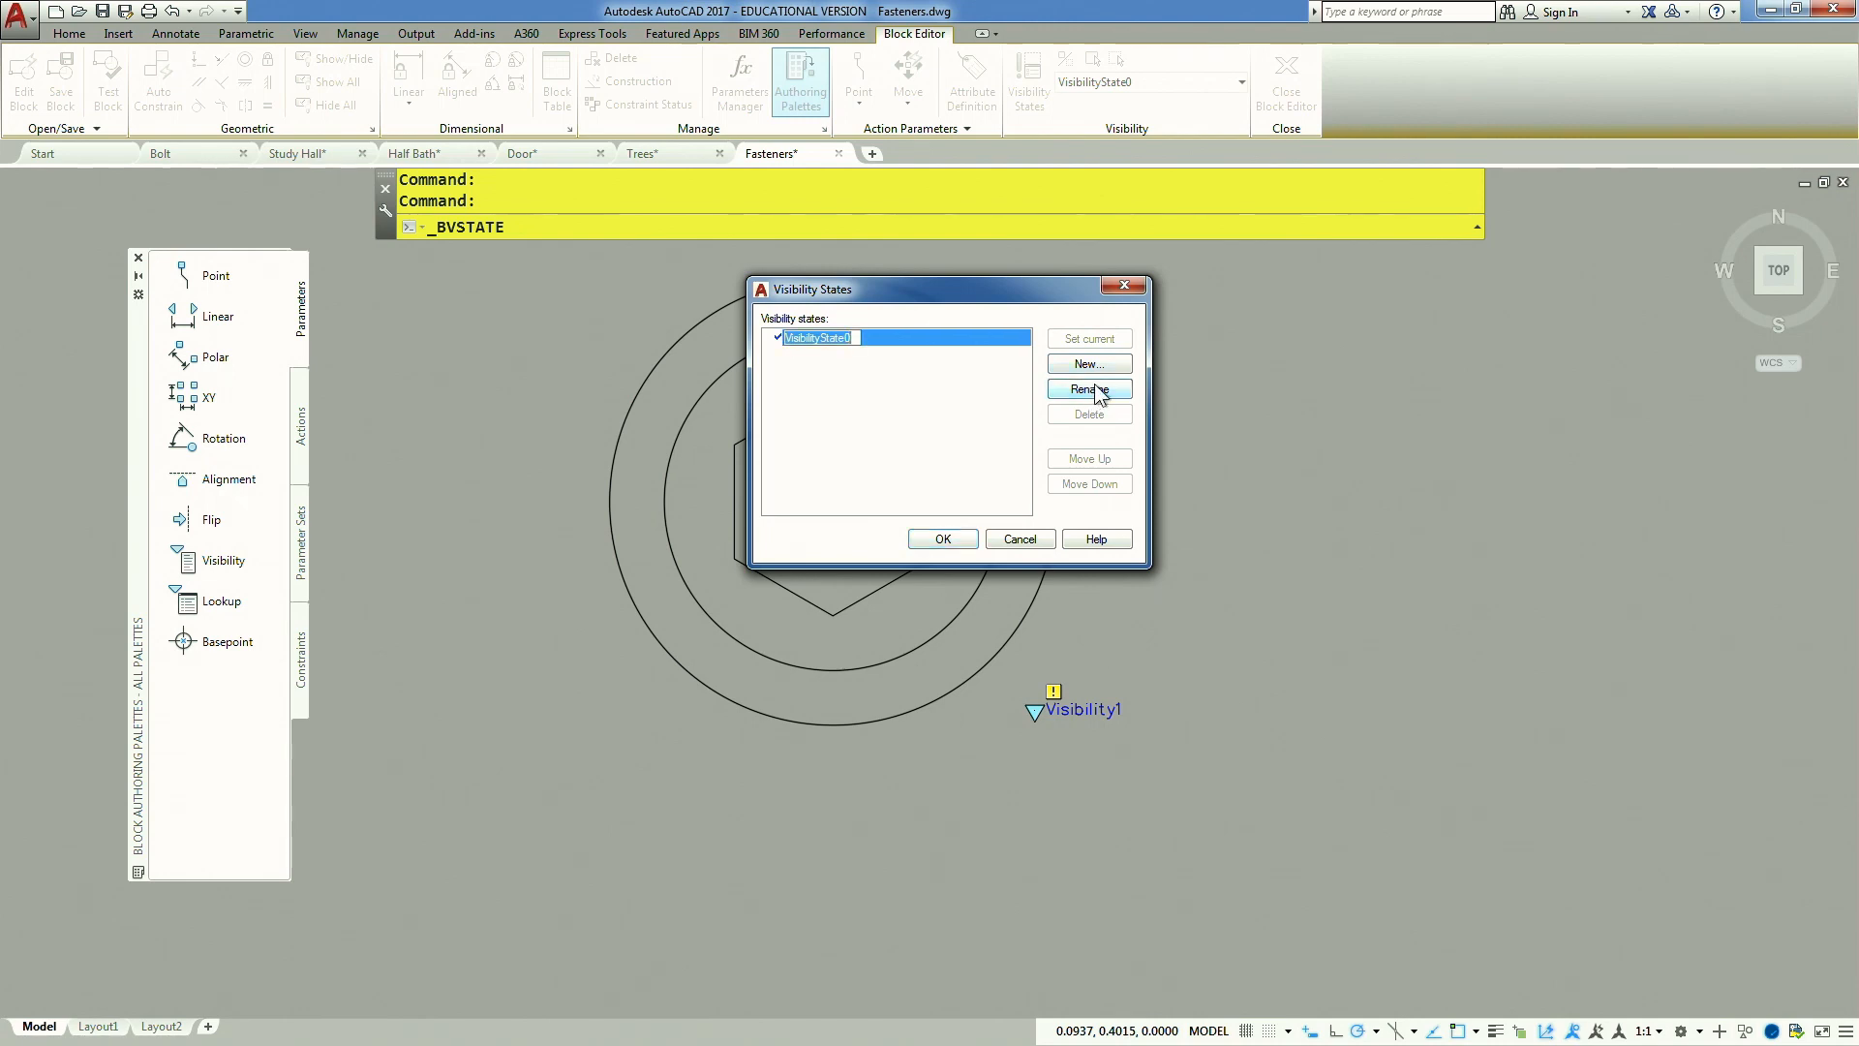
pyautogui.write('socket cap screw')
pyautogui.press('Return')
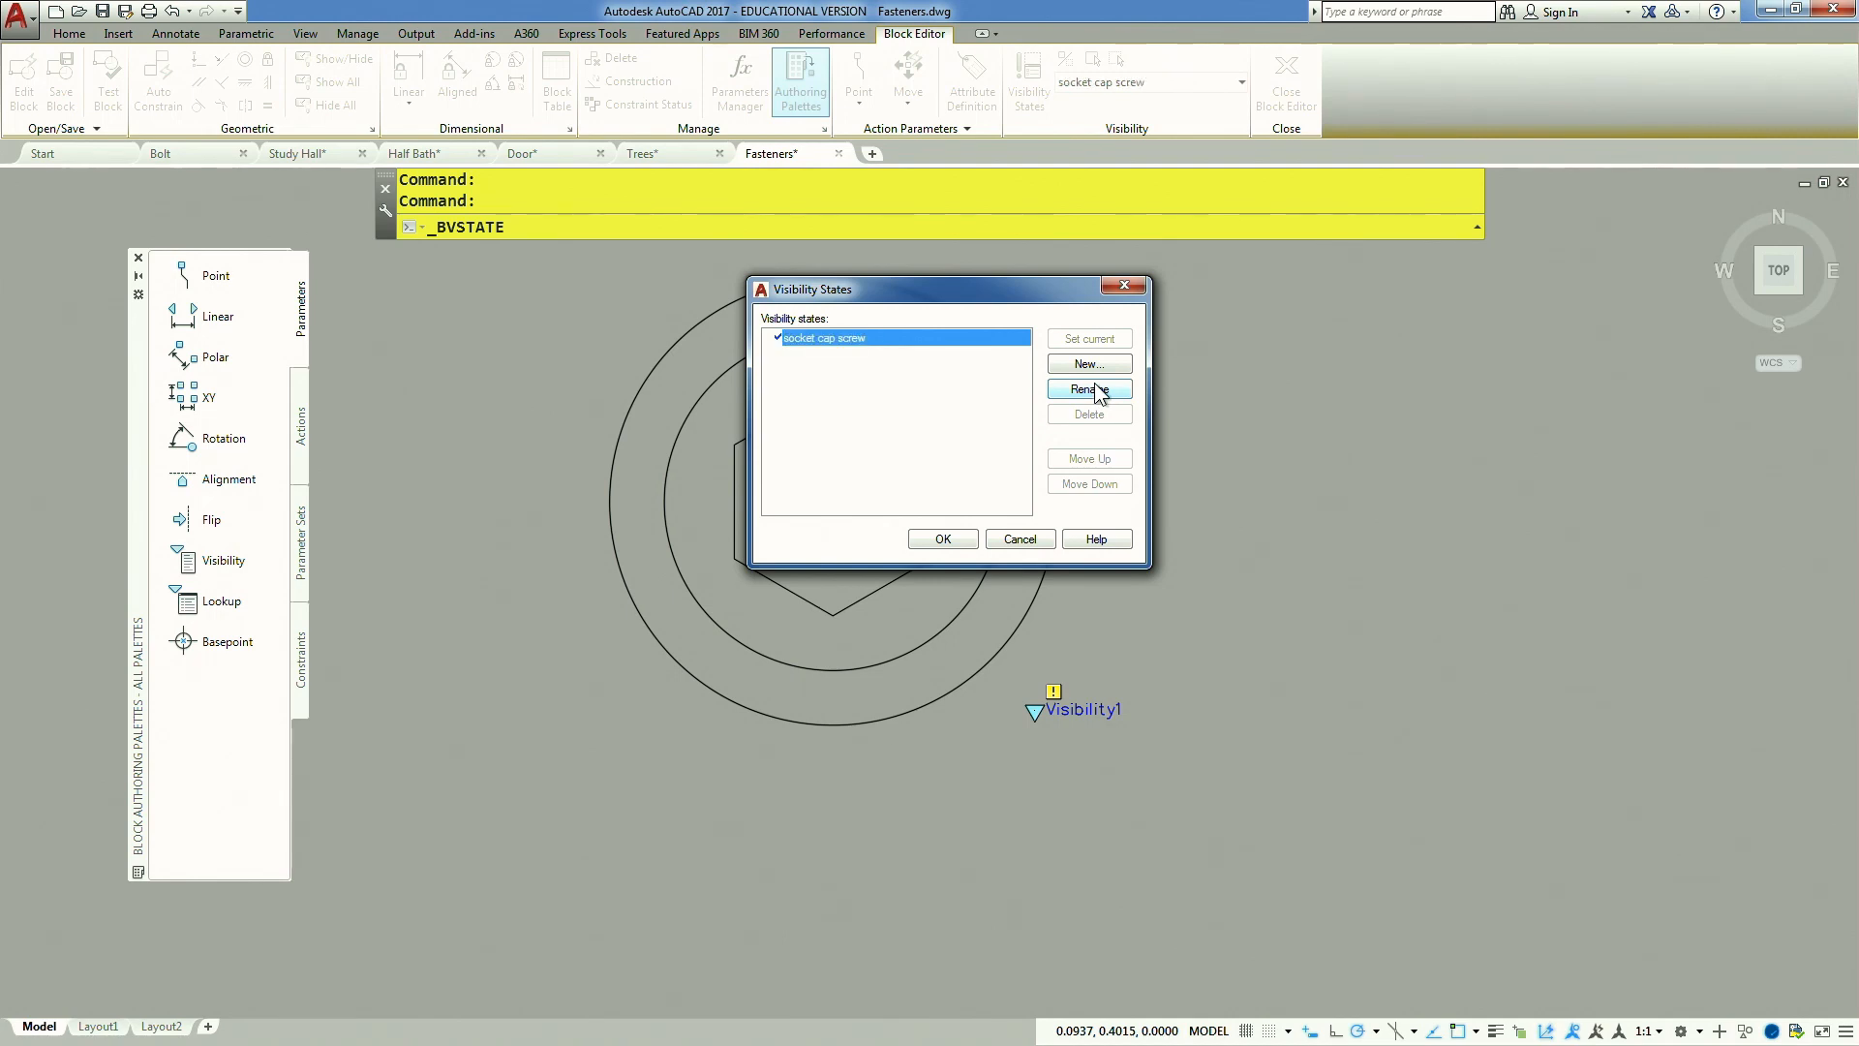
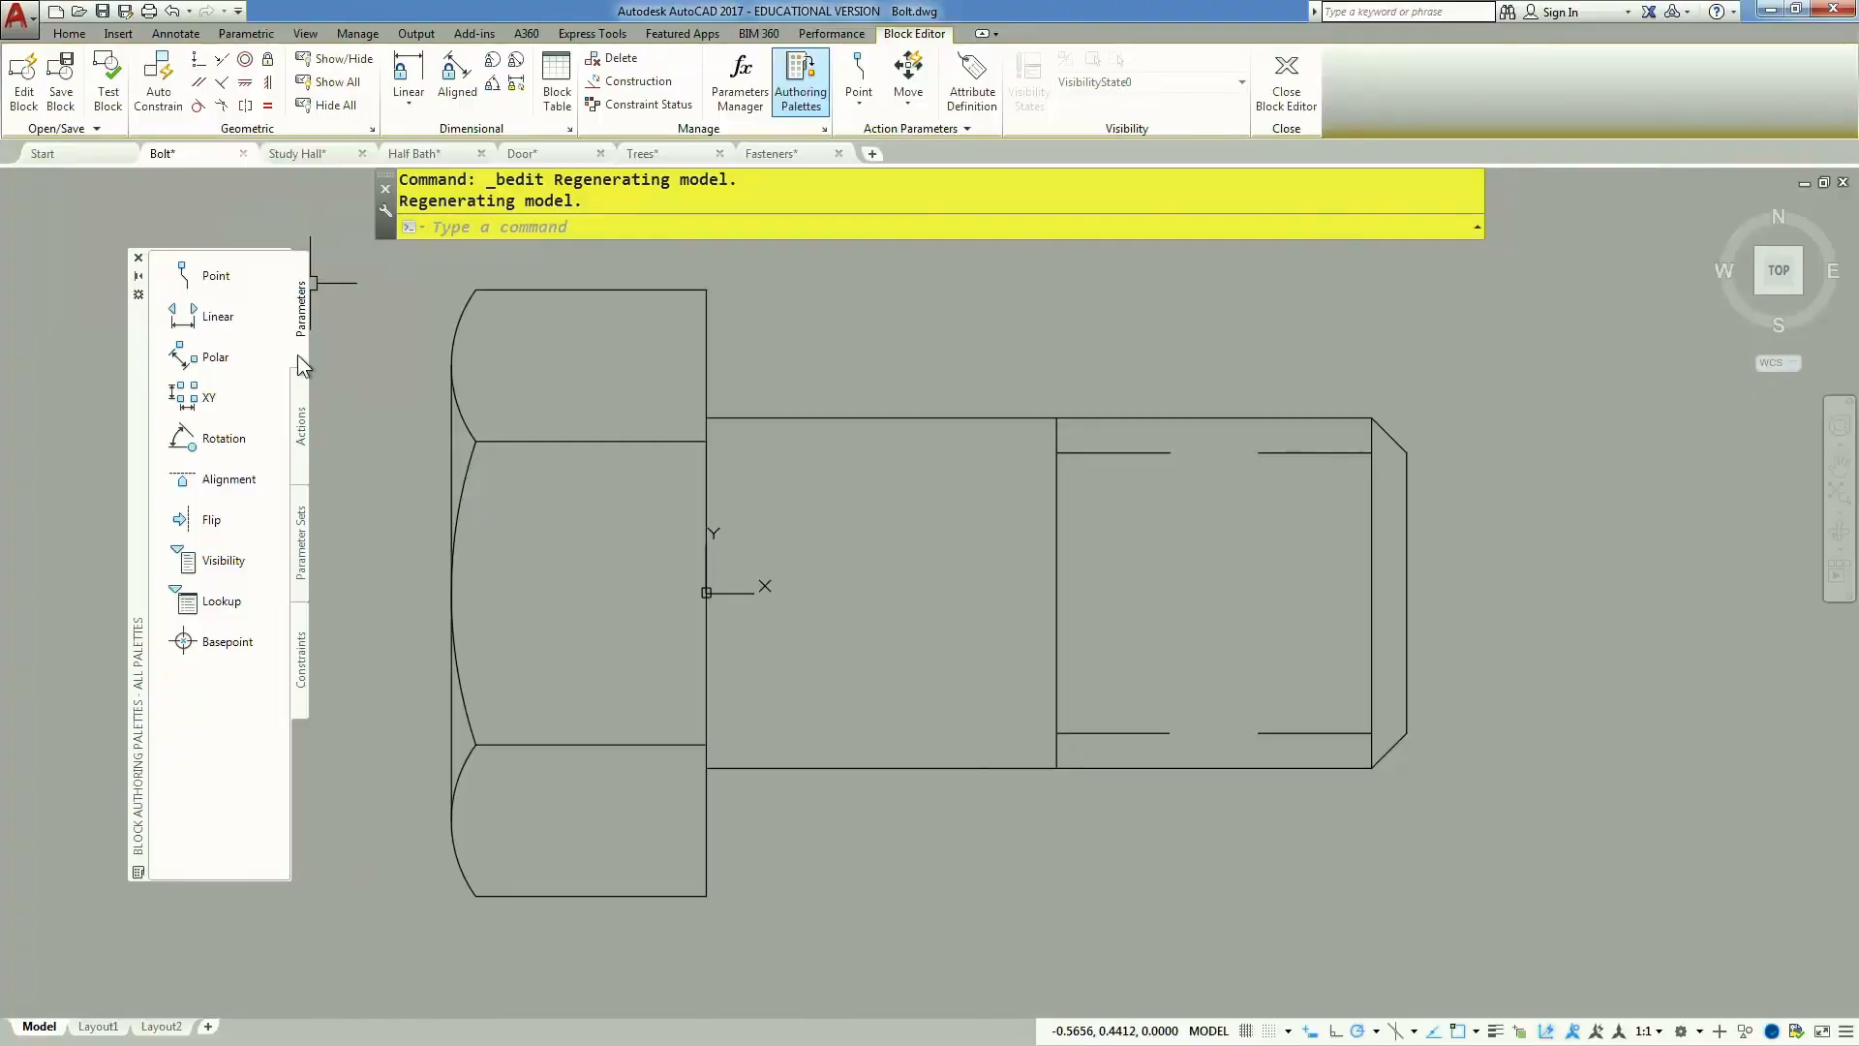
# Add a linear parameter from the underside of the hex bolt's head to the shank tip, with its label above the shank
pyautogui.click(231, 320)
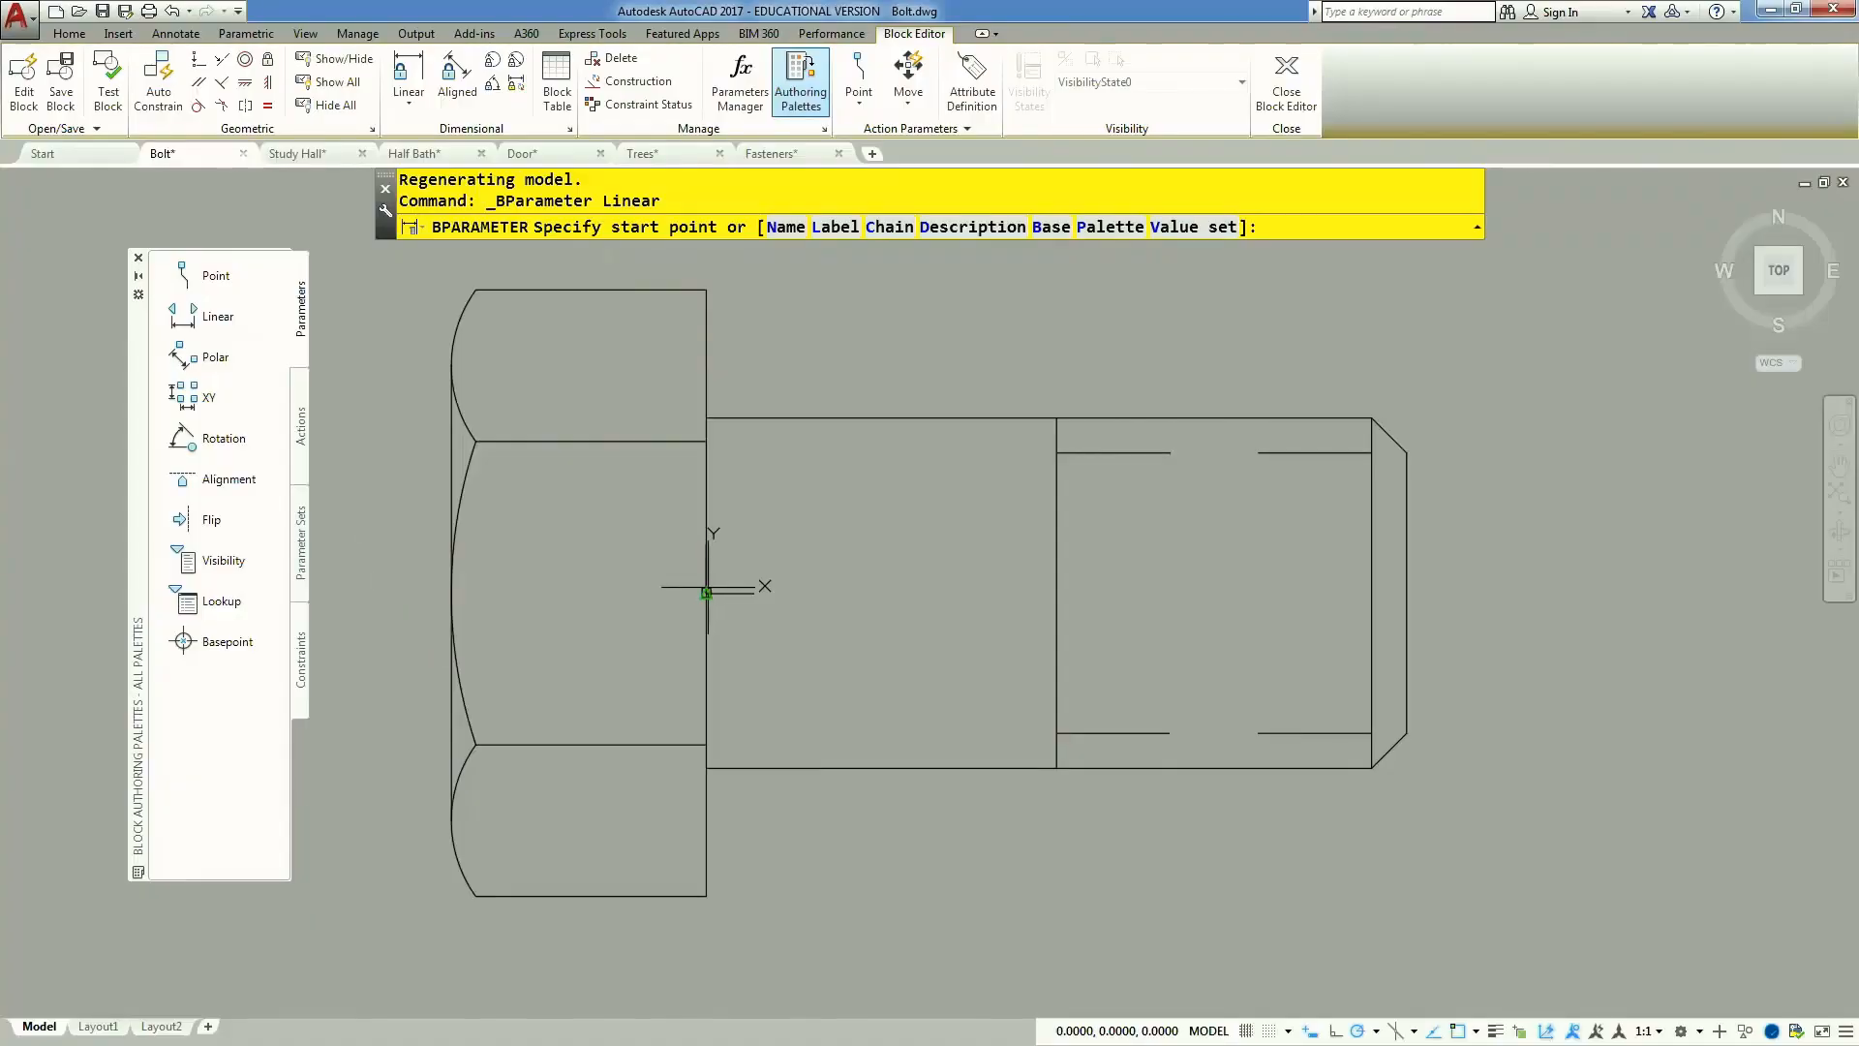
pyautogui.click(706, 591)
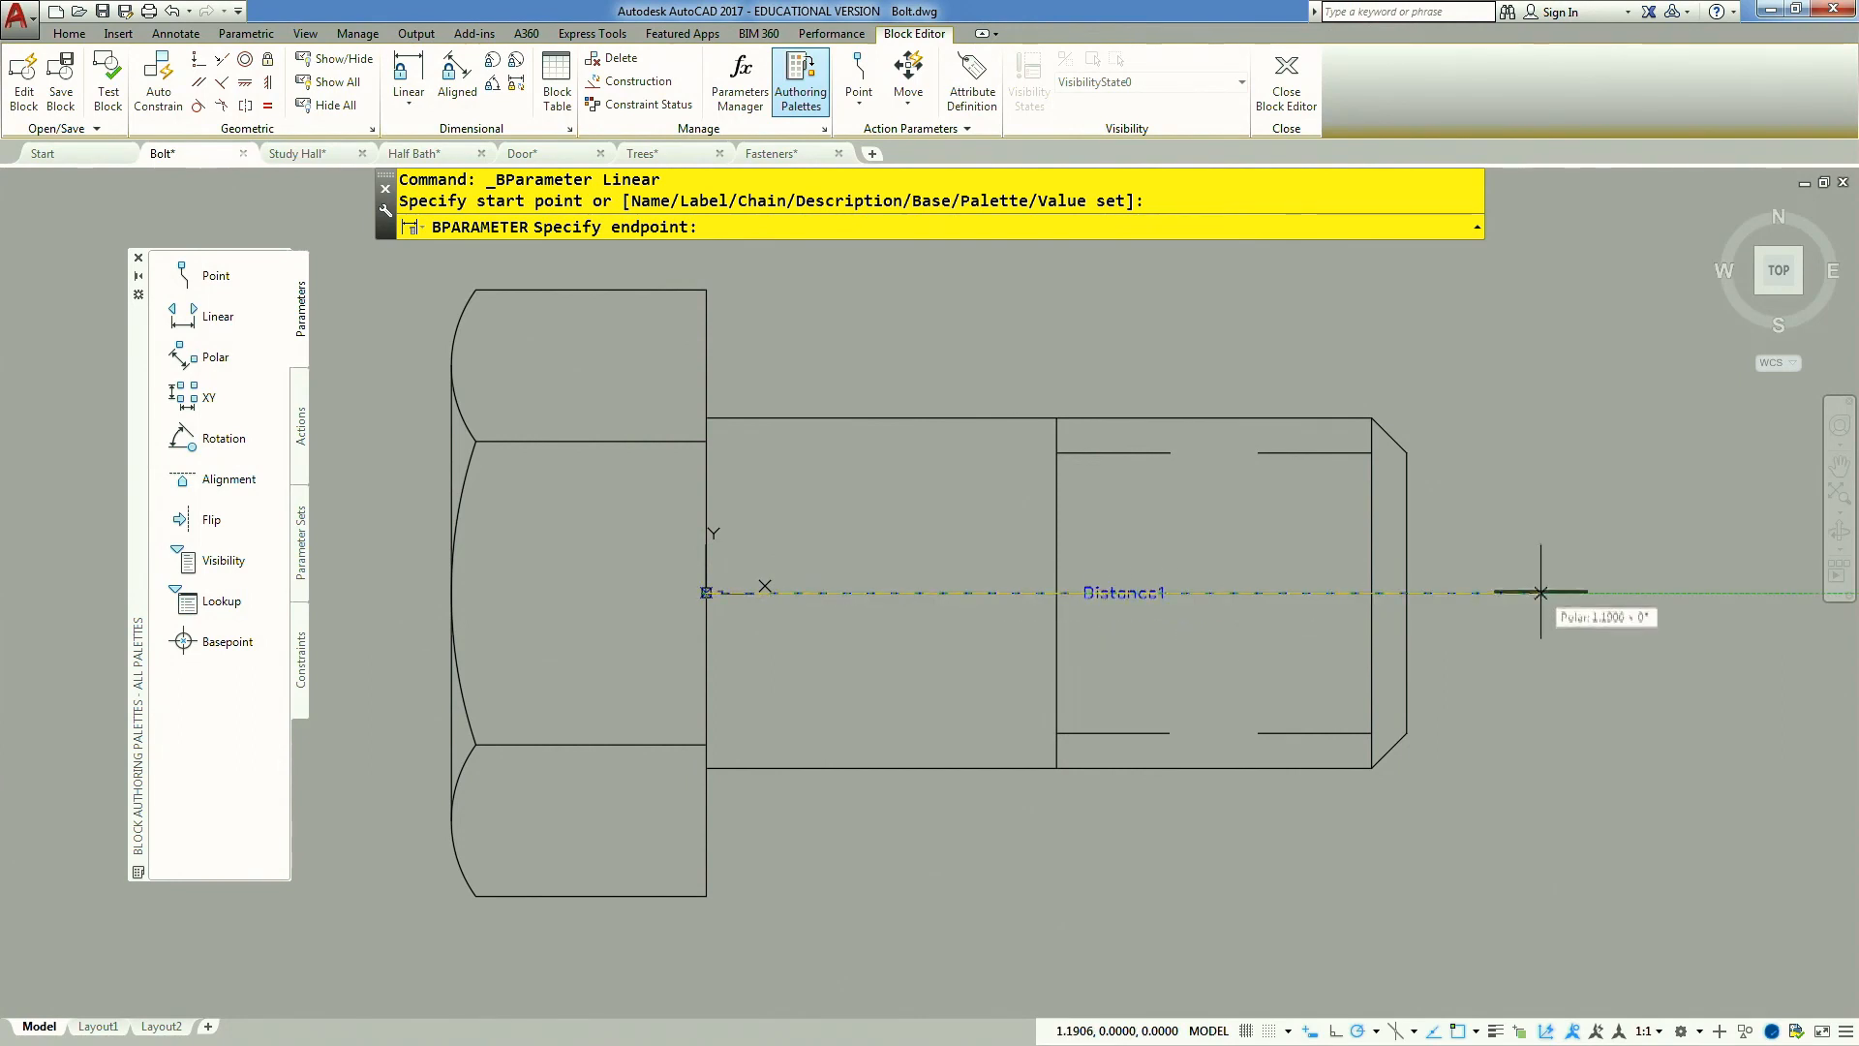
pyautogui.click(1409, 592)
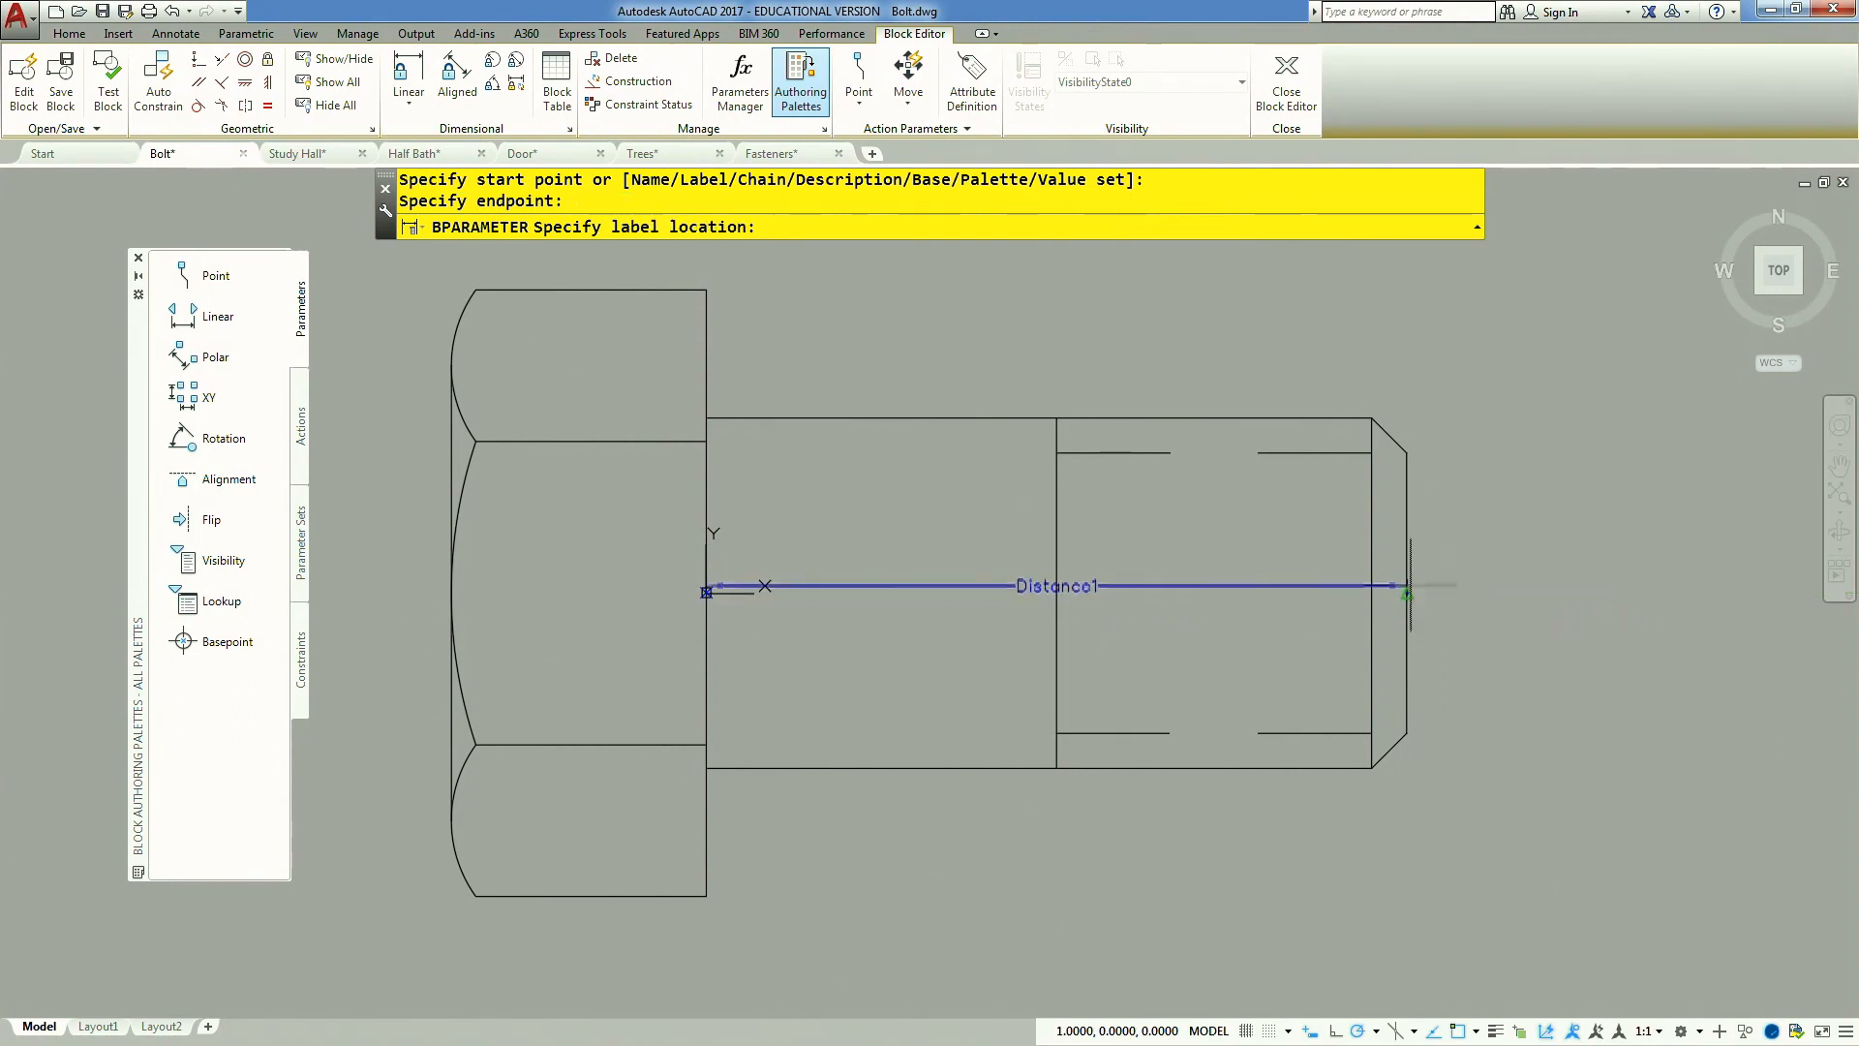
pyautogui.click(1323, 332)
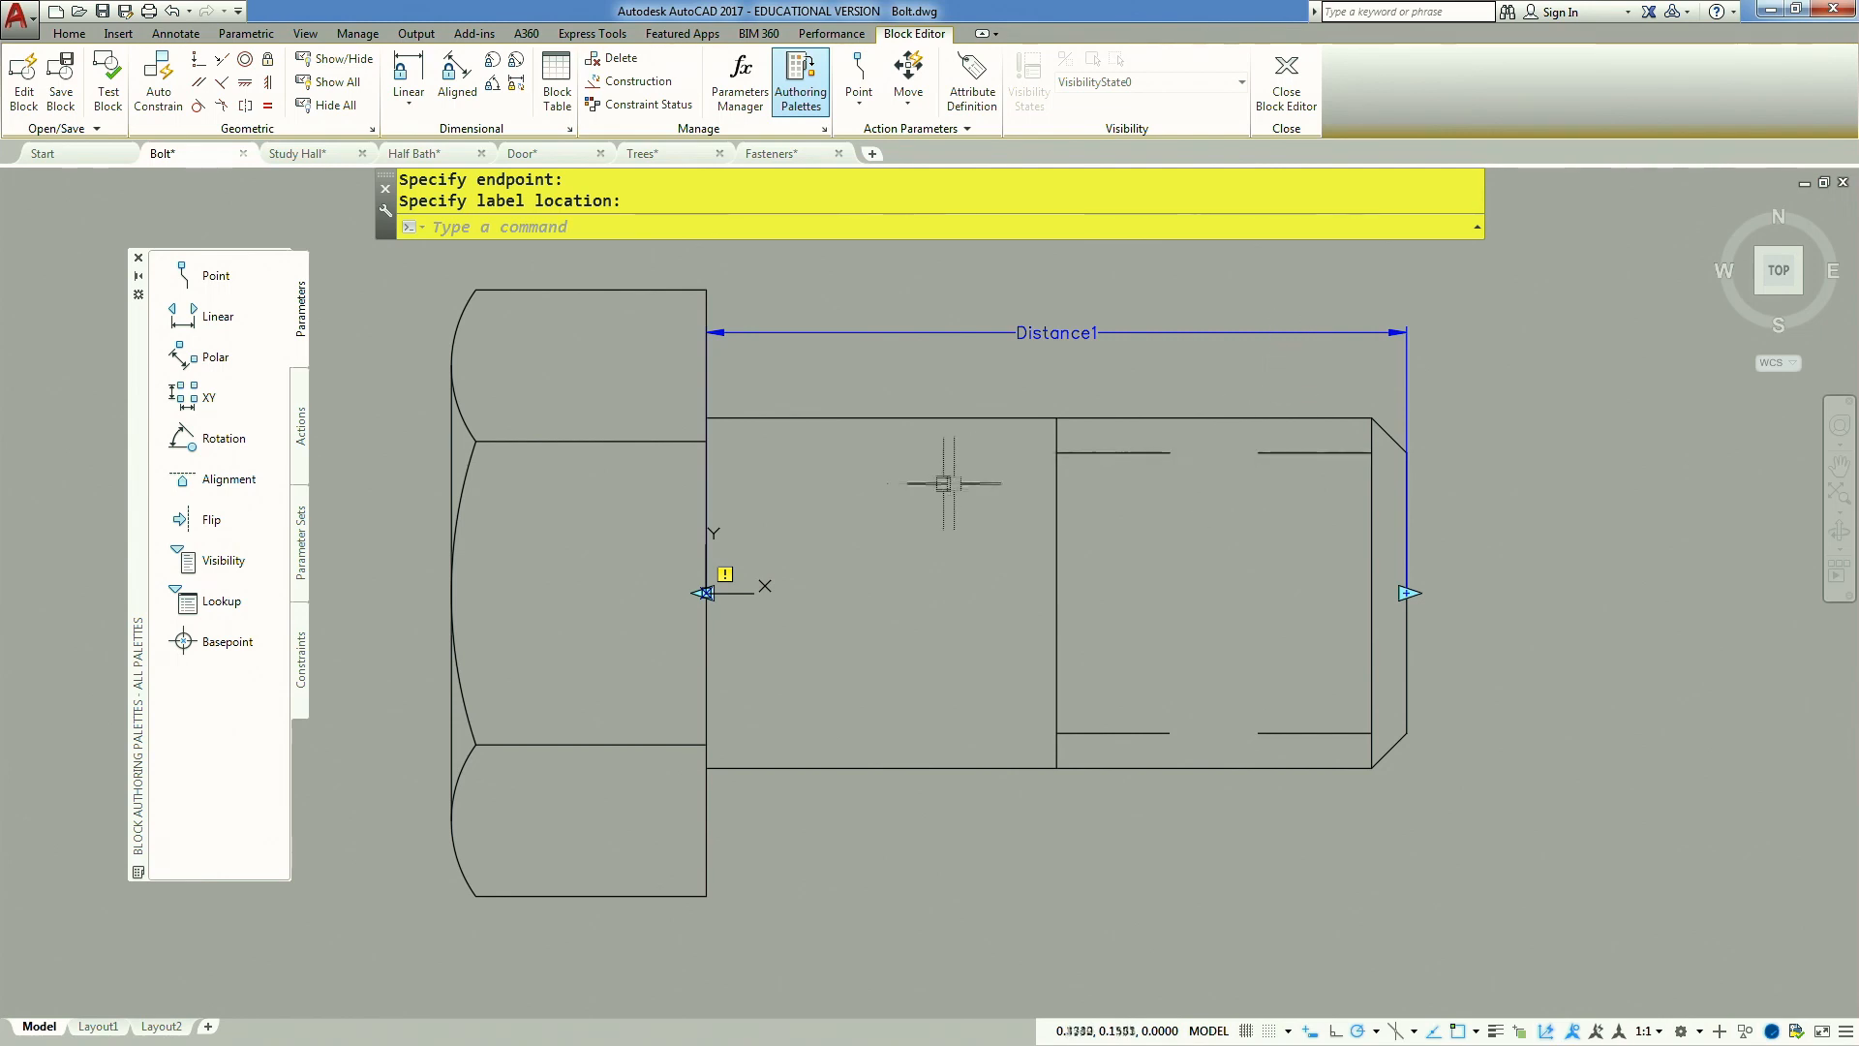
# Add a stretch action at the linear parameter's tip point, framing and selecting the shank's threaded end, and close the Block Editor saving the changes
pyautogui.click(302, 426)
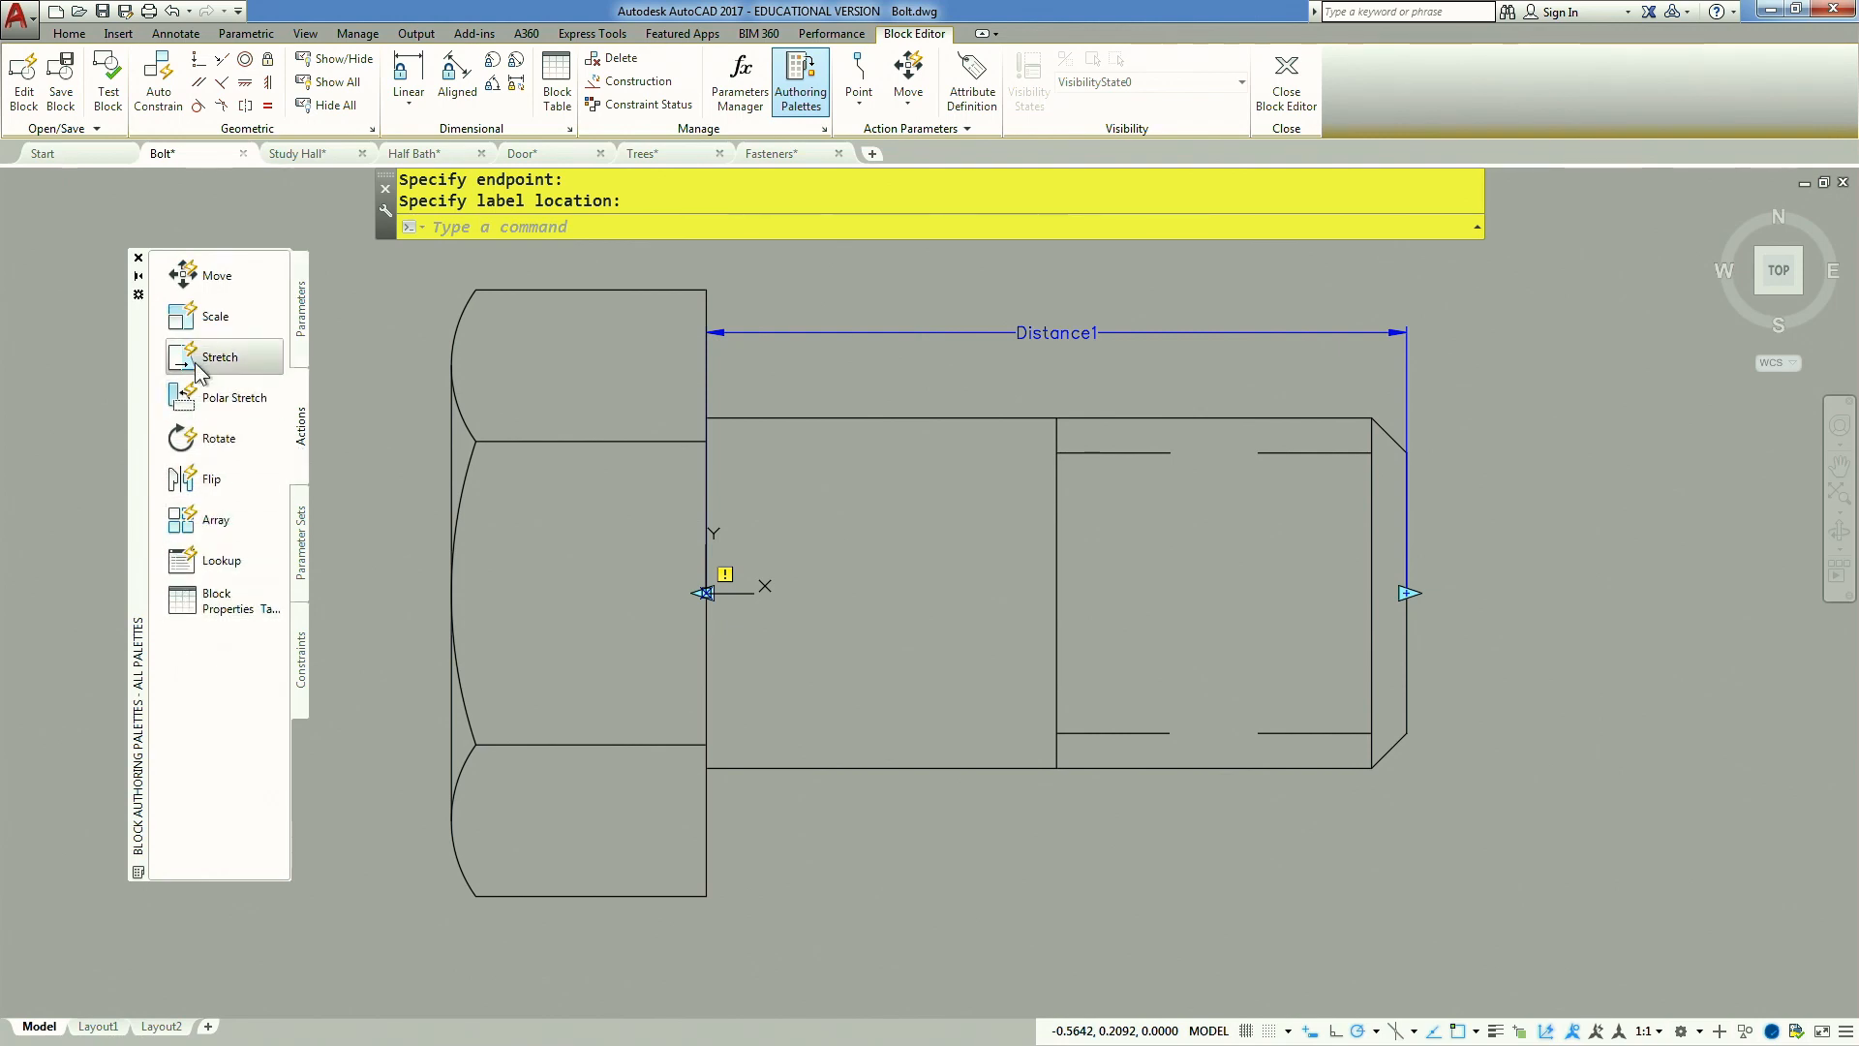
pyautogui.moveTo(204, 361); pyautogui.dragTo(260, 396)
pyautogui.scroll(-1, 796, 502)
pyautogui.moveTo(796, 501); pyautogui.dragTo(670, 484, button='middle')
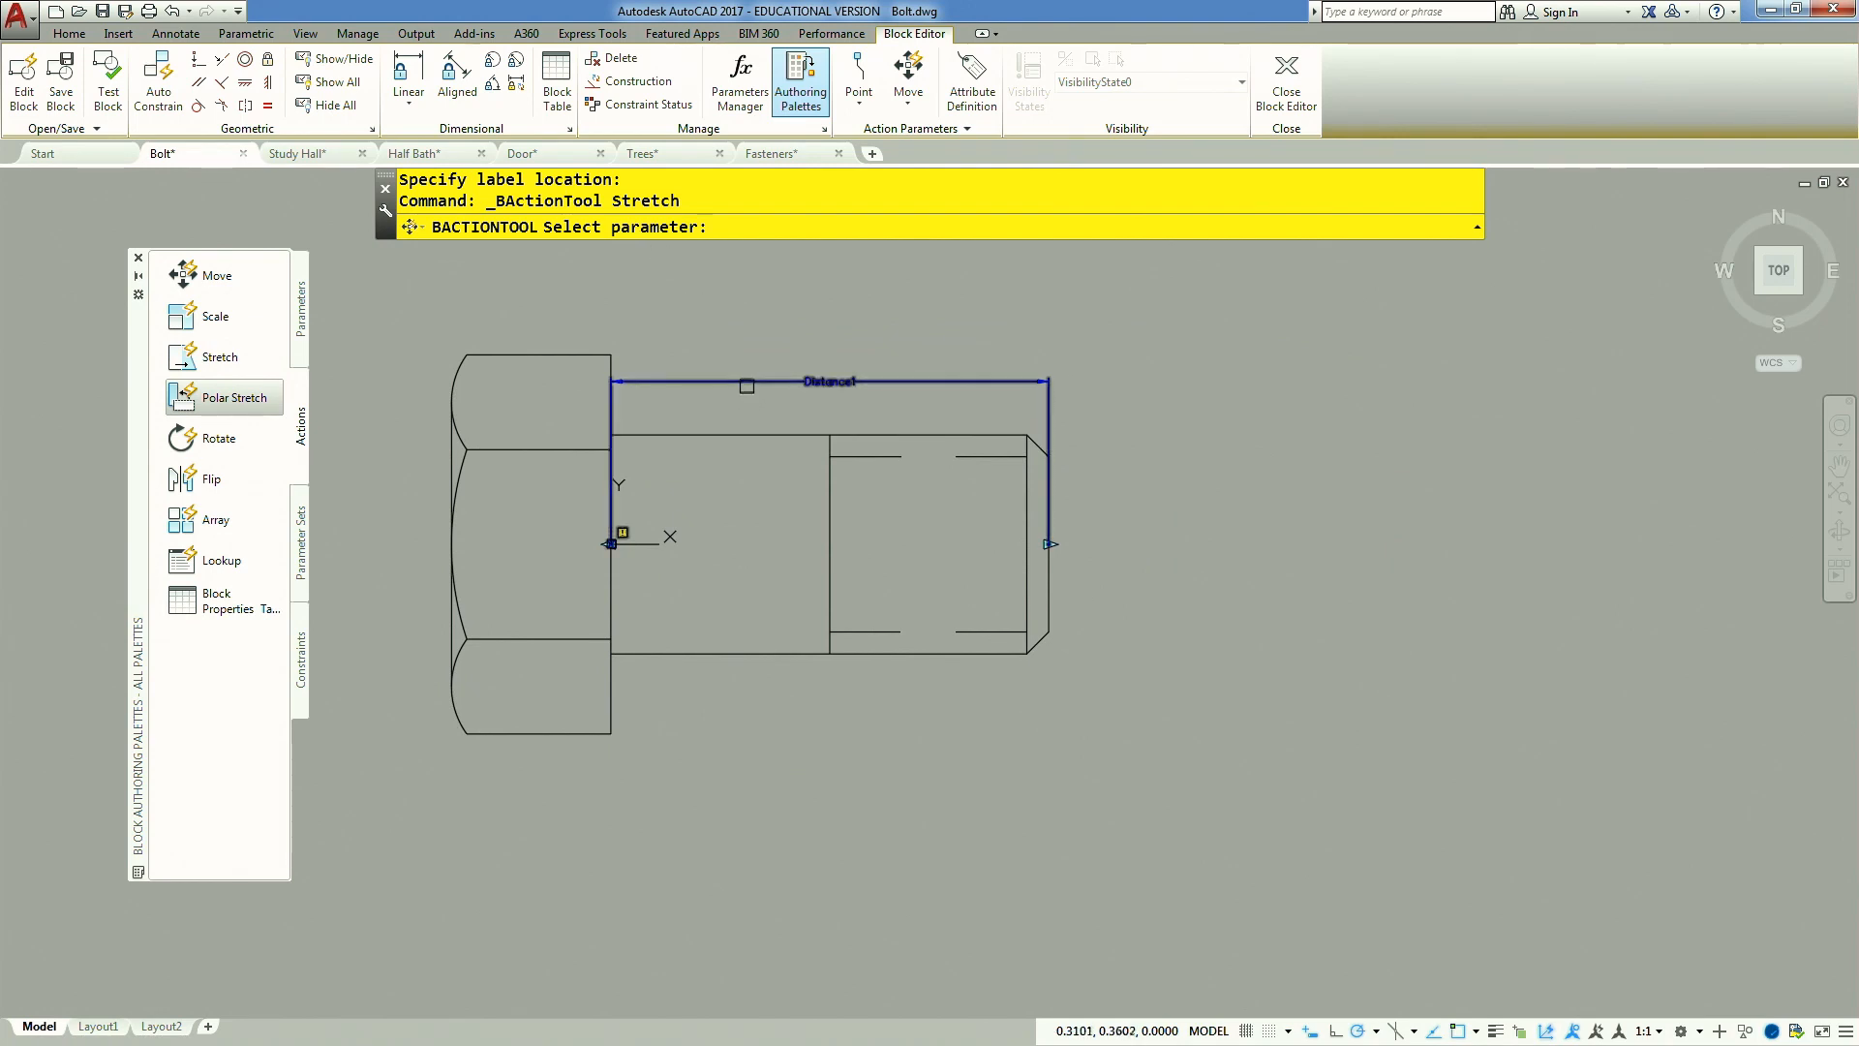
pyautogui.click(747, 383)
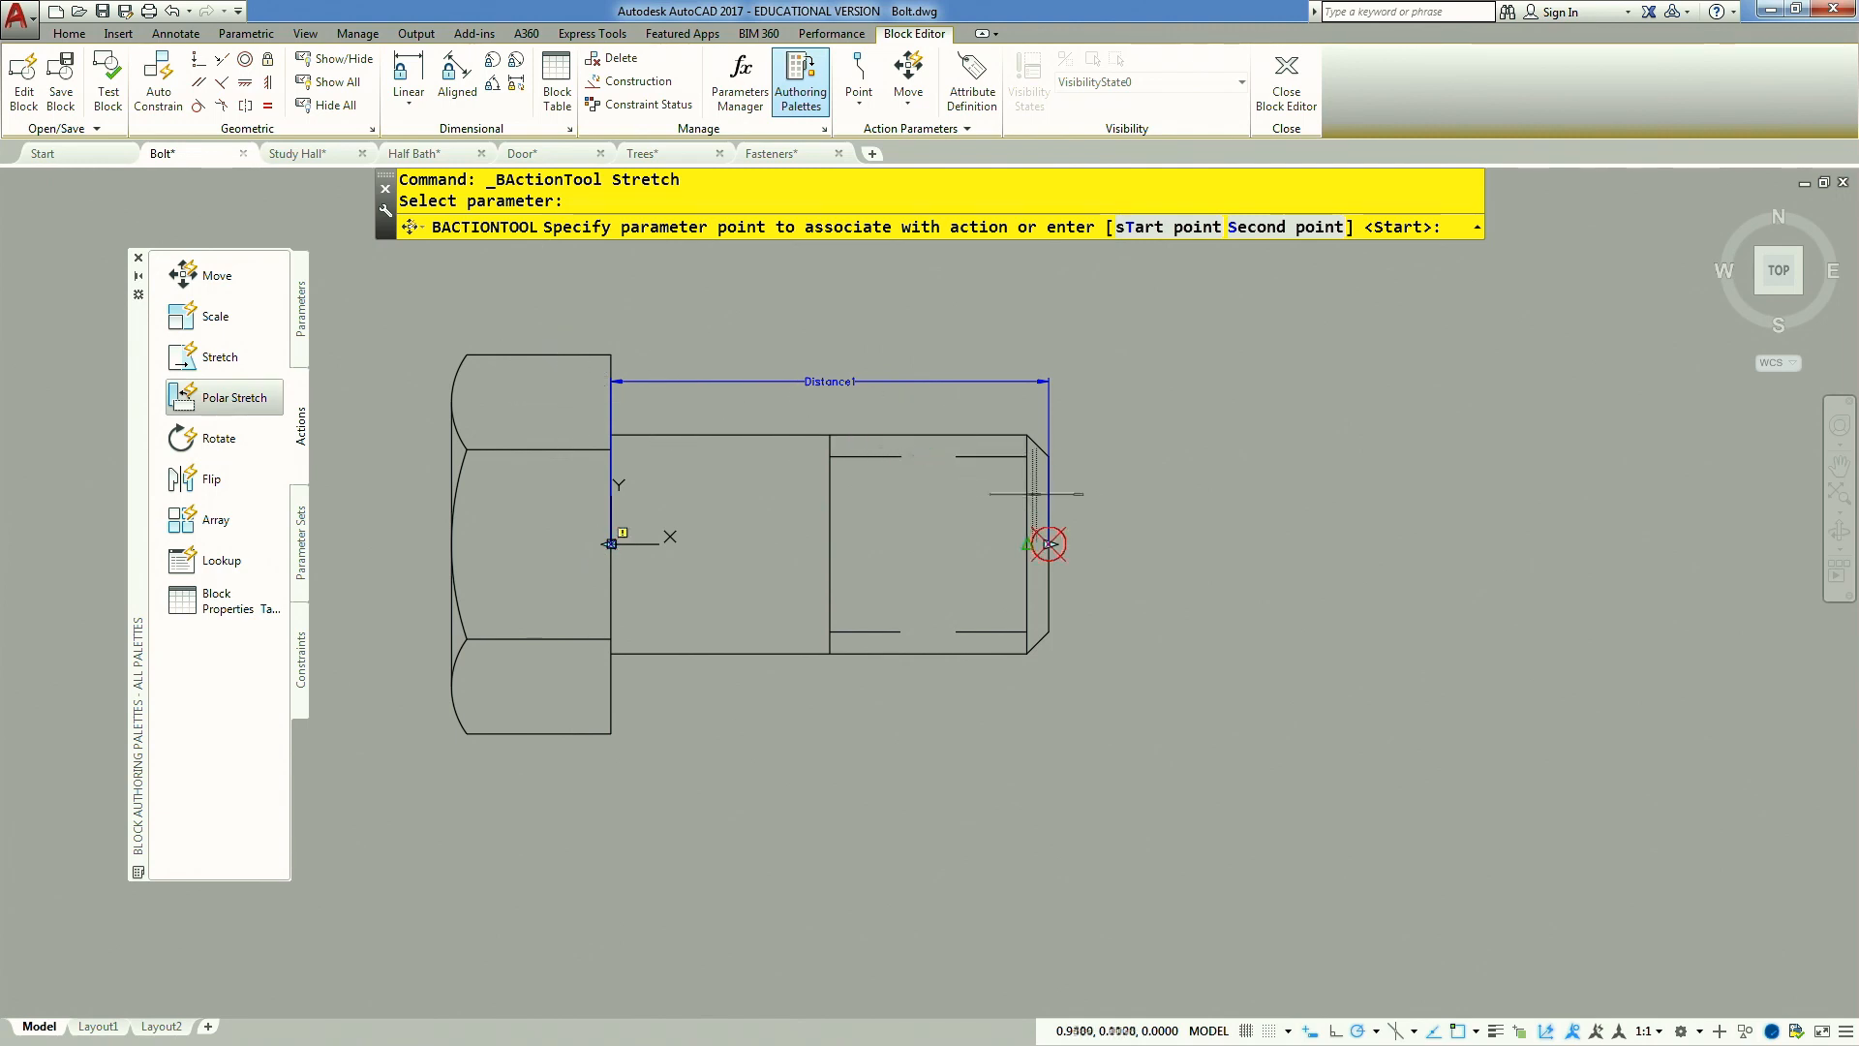
pyautogui.click(1072, 499)
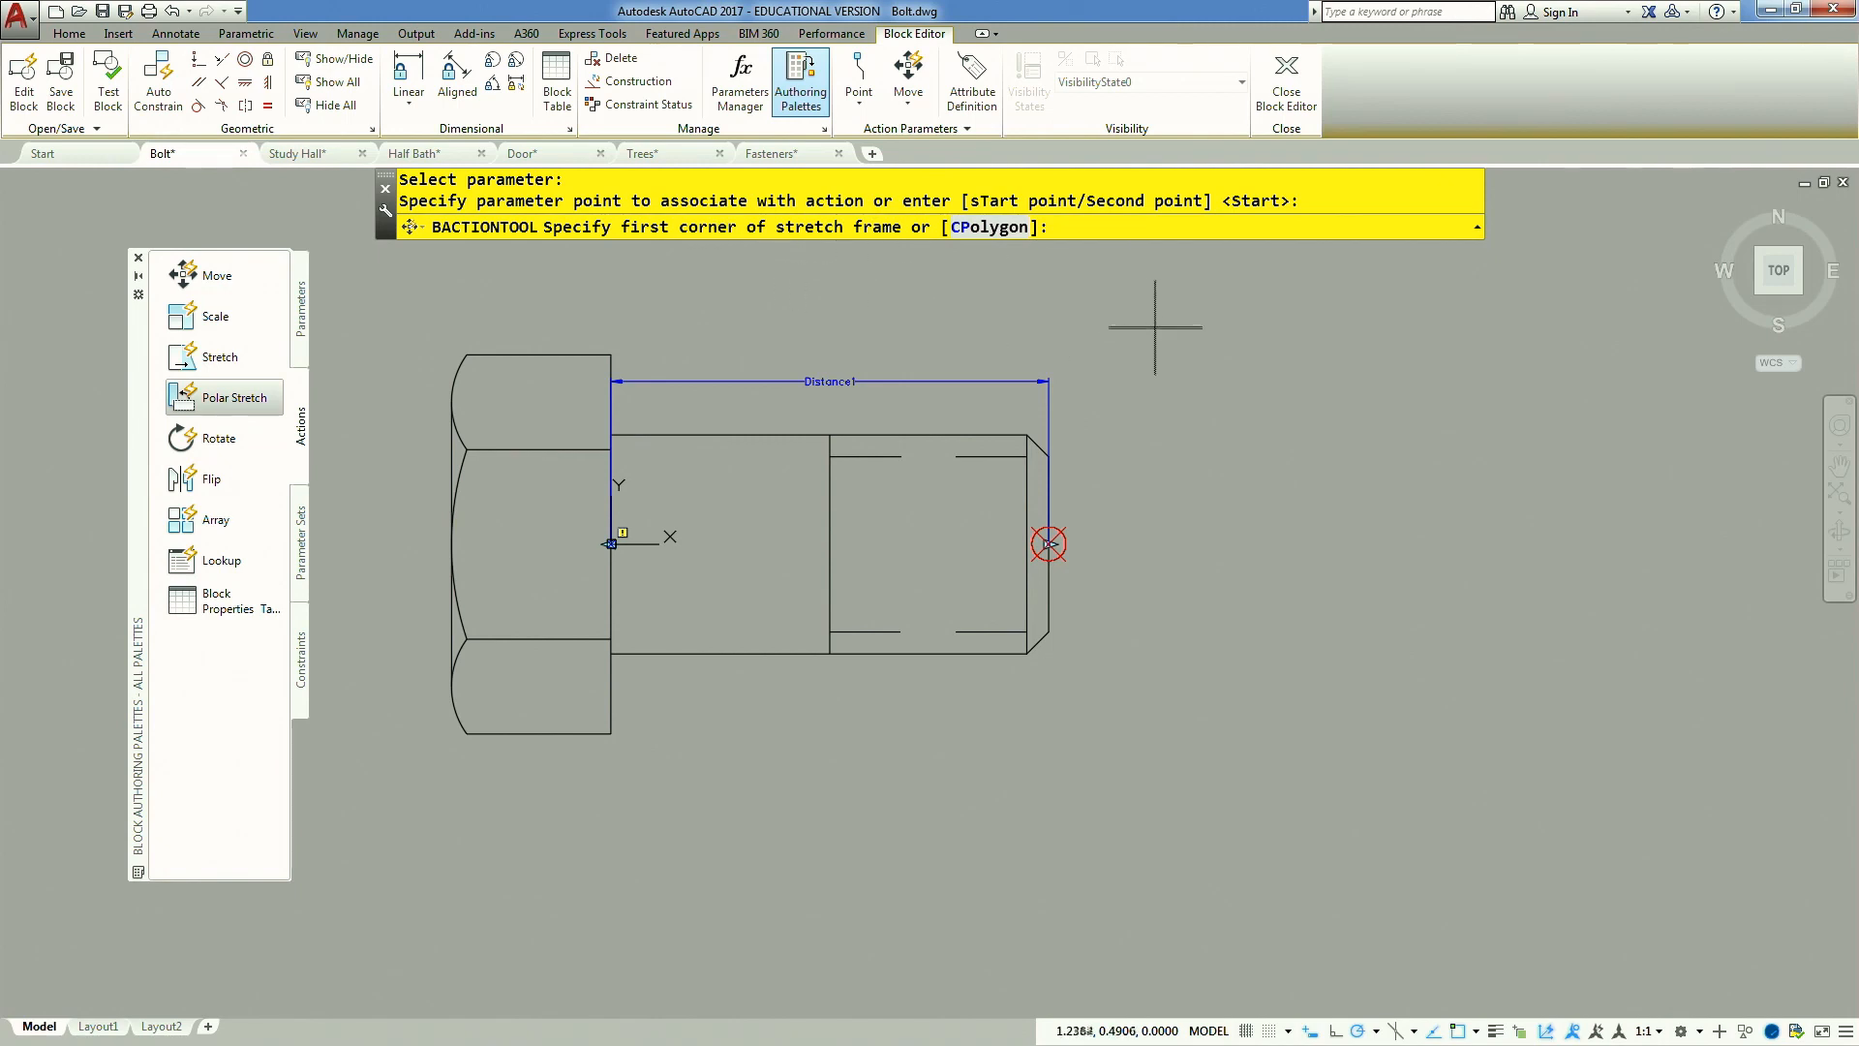
pyautogui.click(1228, 332)
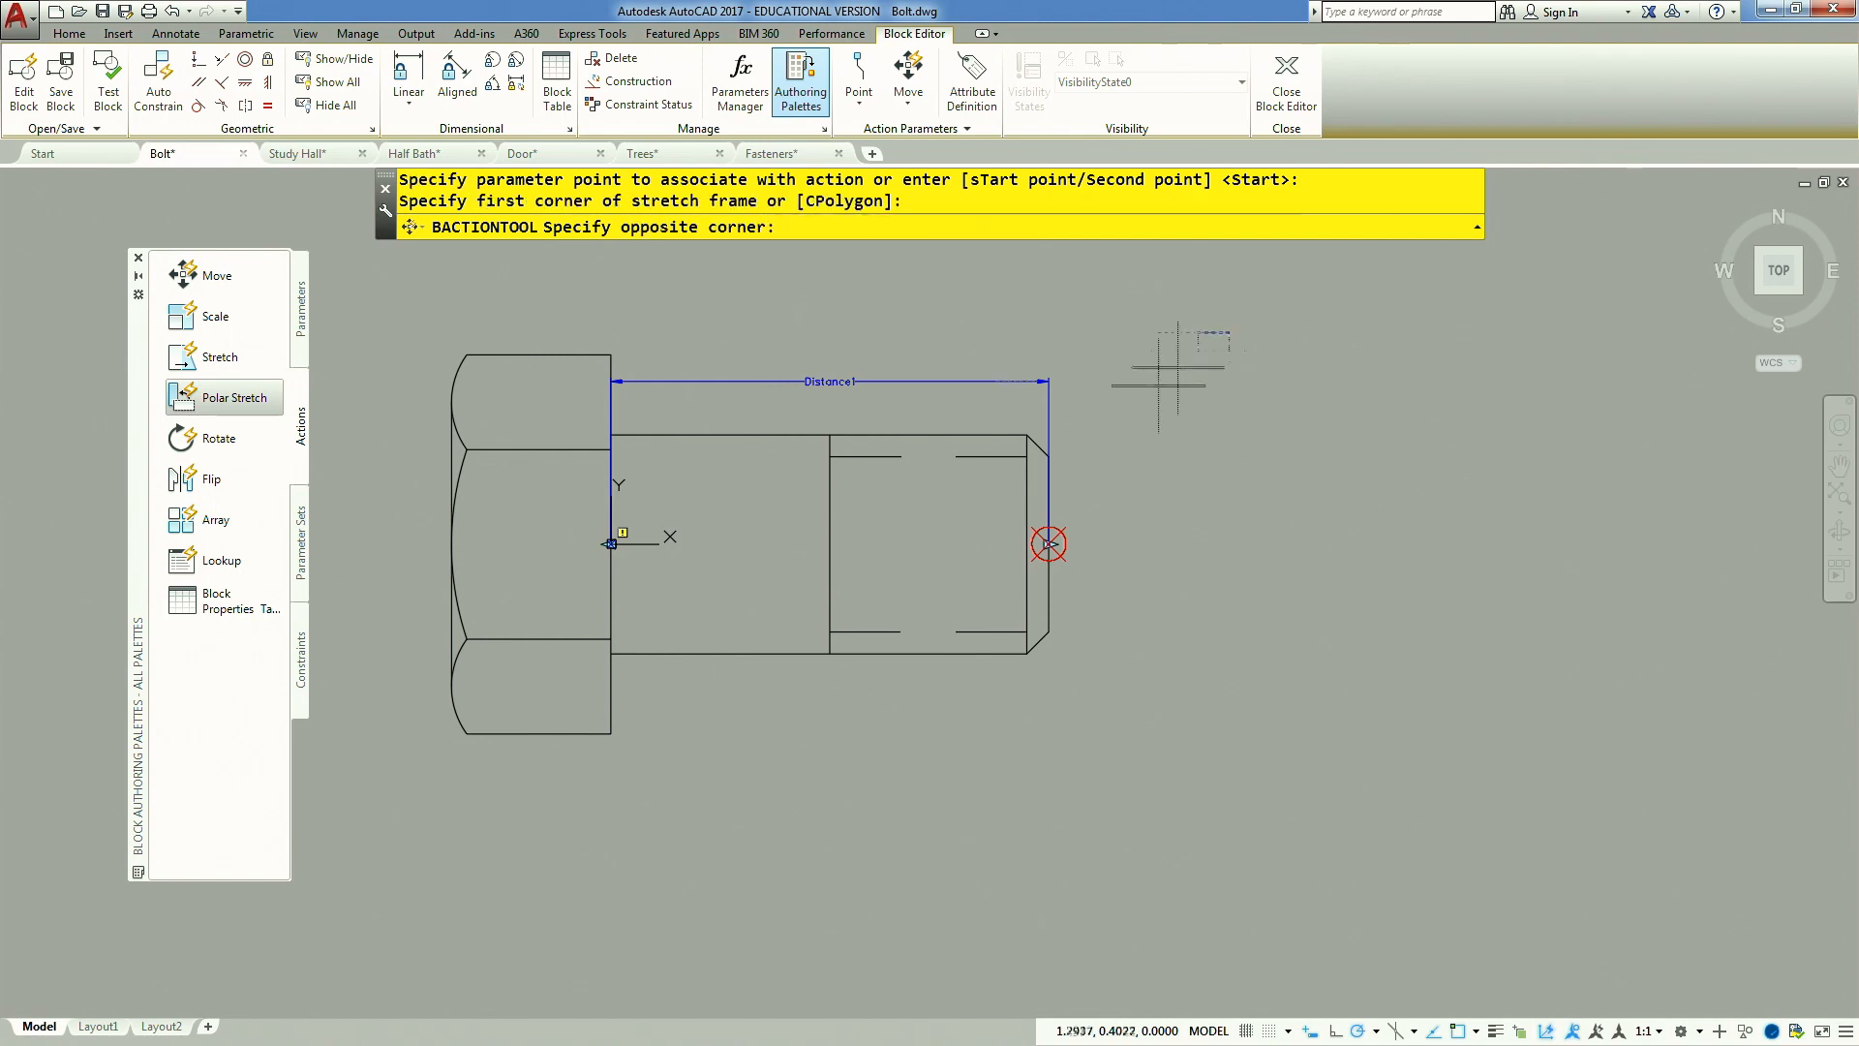
pyautogui.click(885, 738)
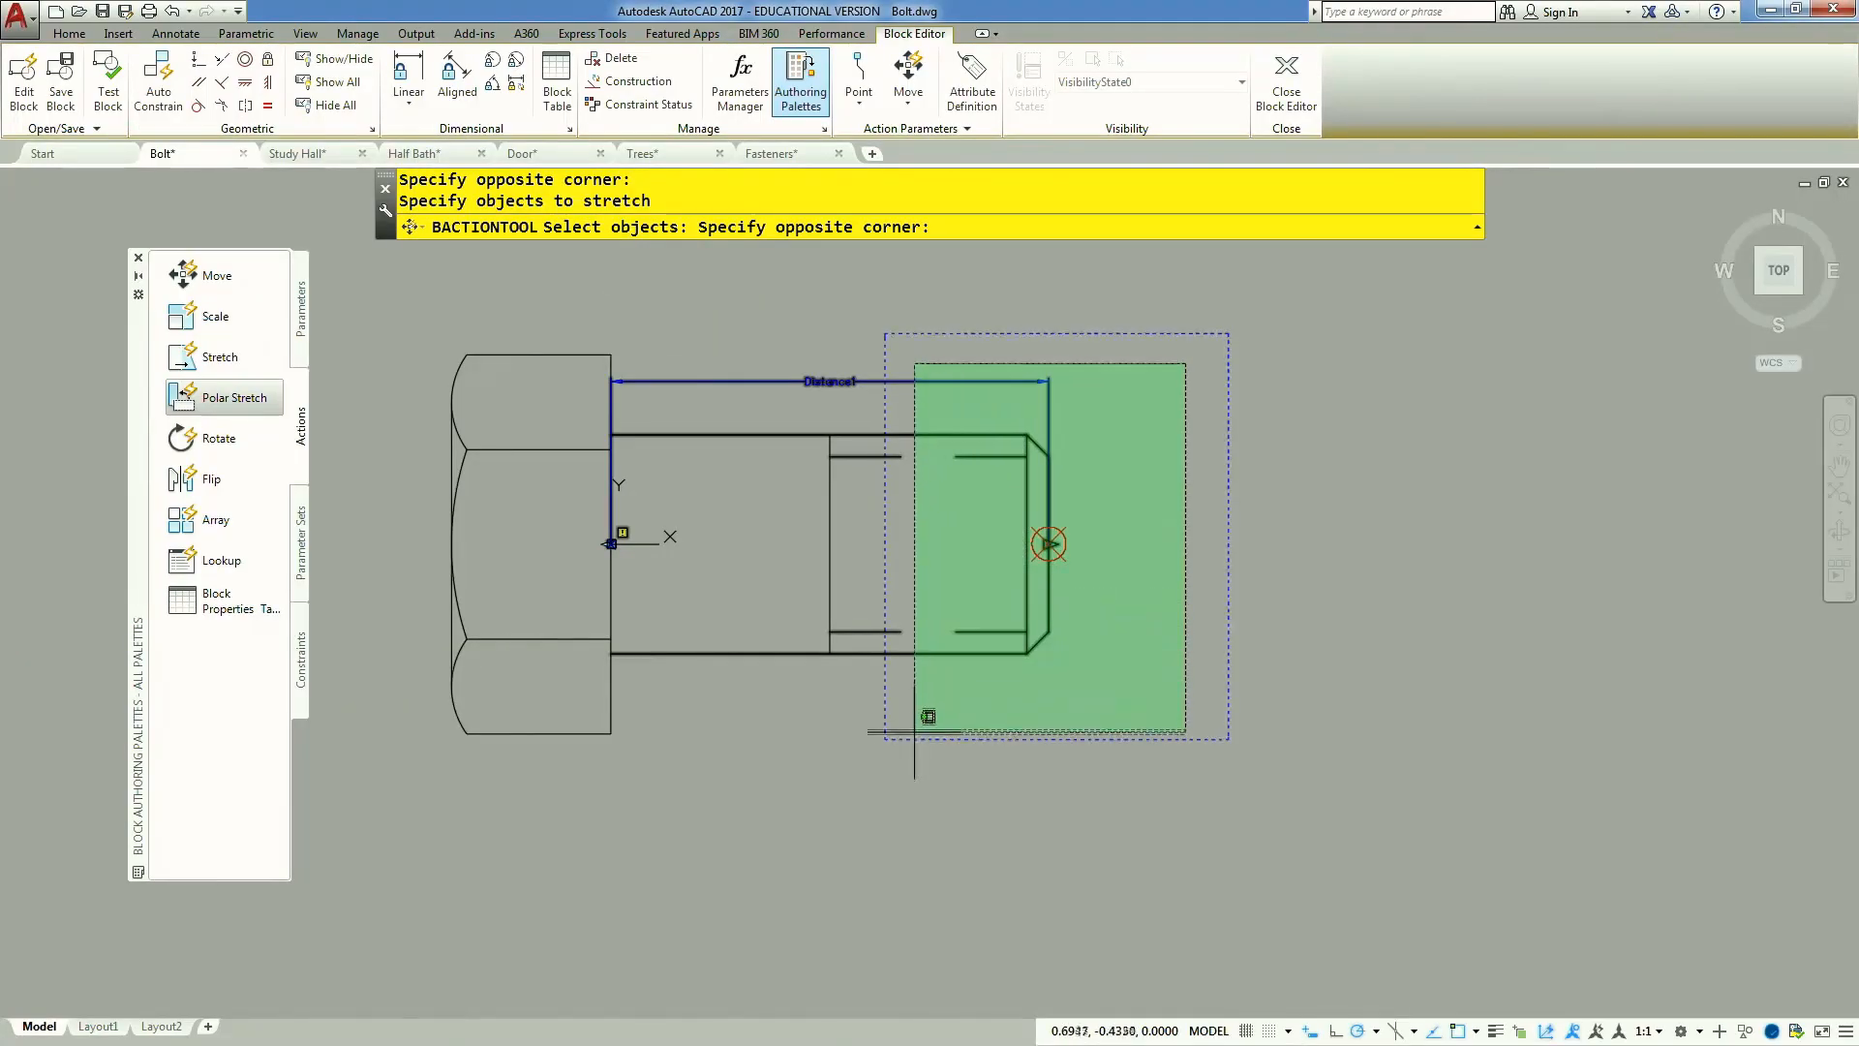
pyautogui.click(911, 723)
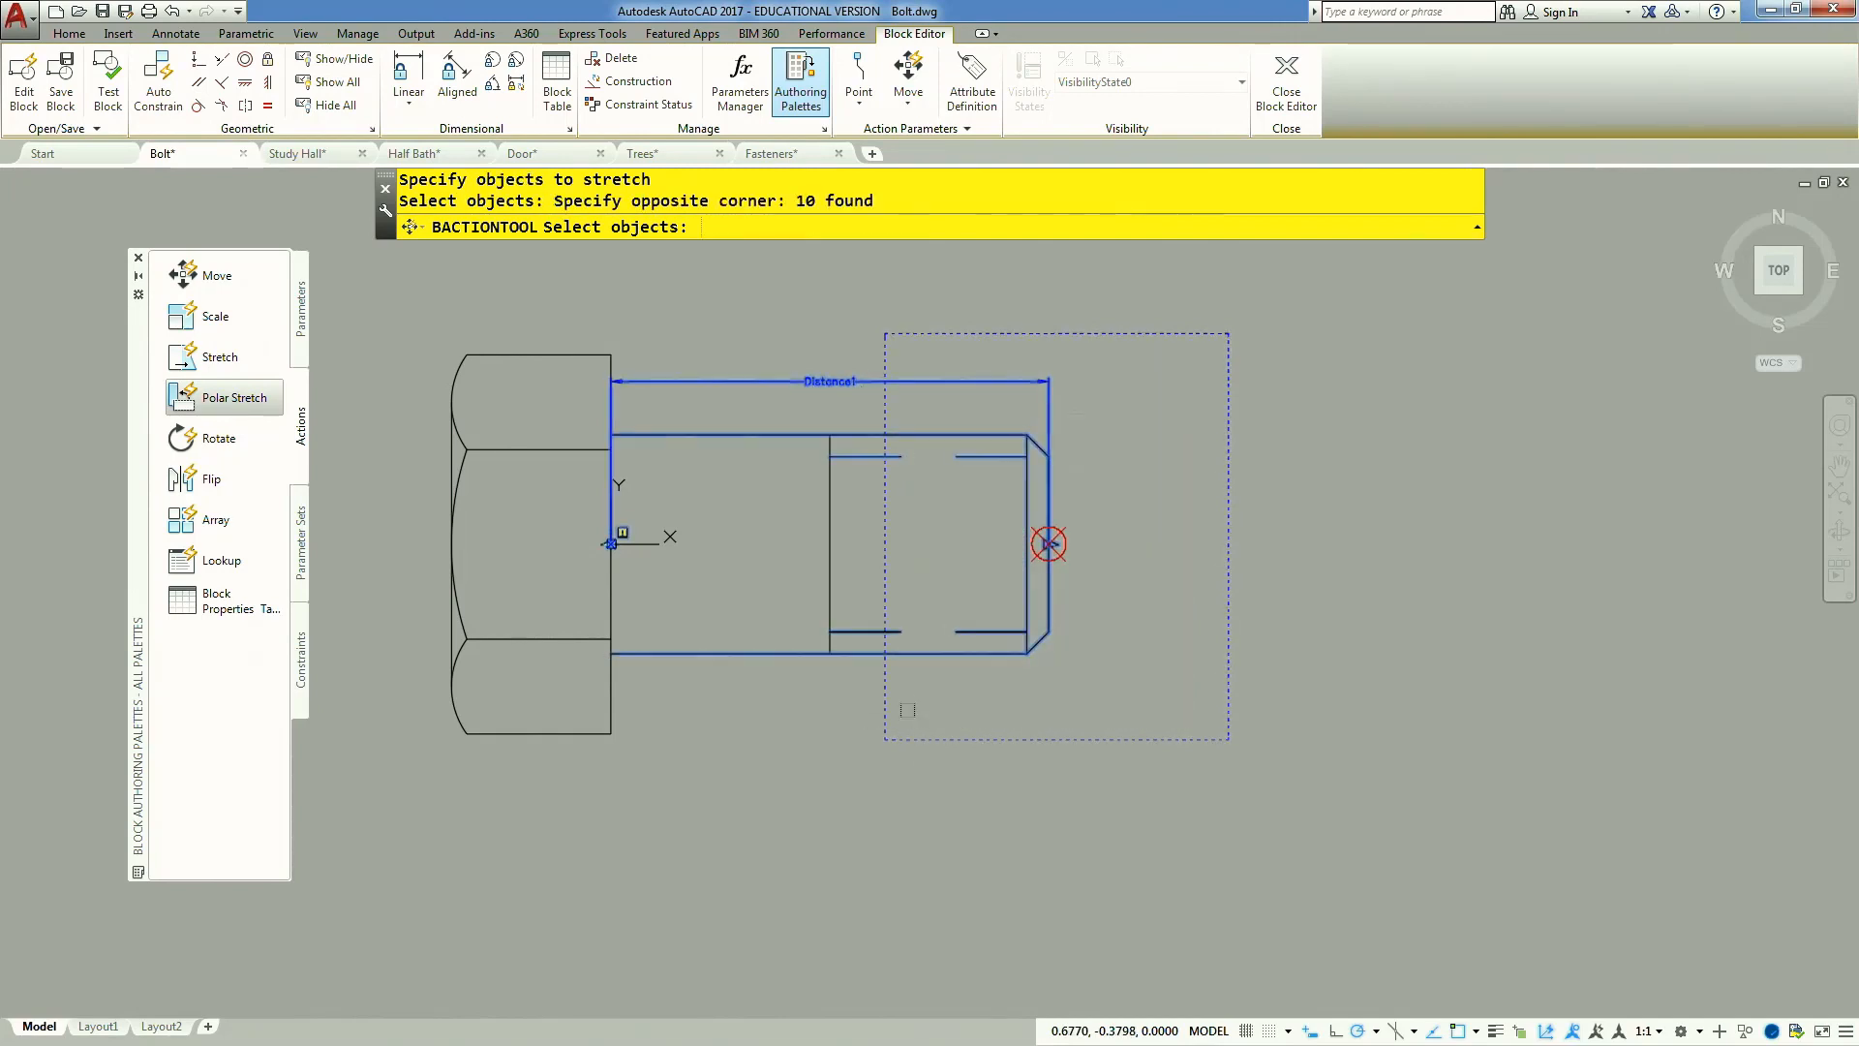
pyautogui.press('Return')
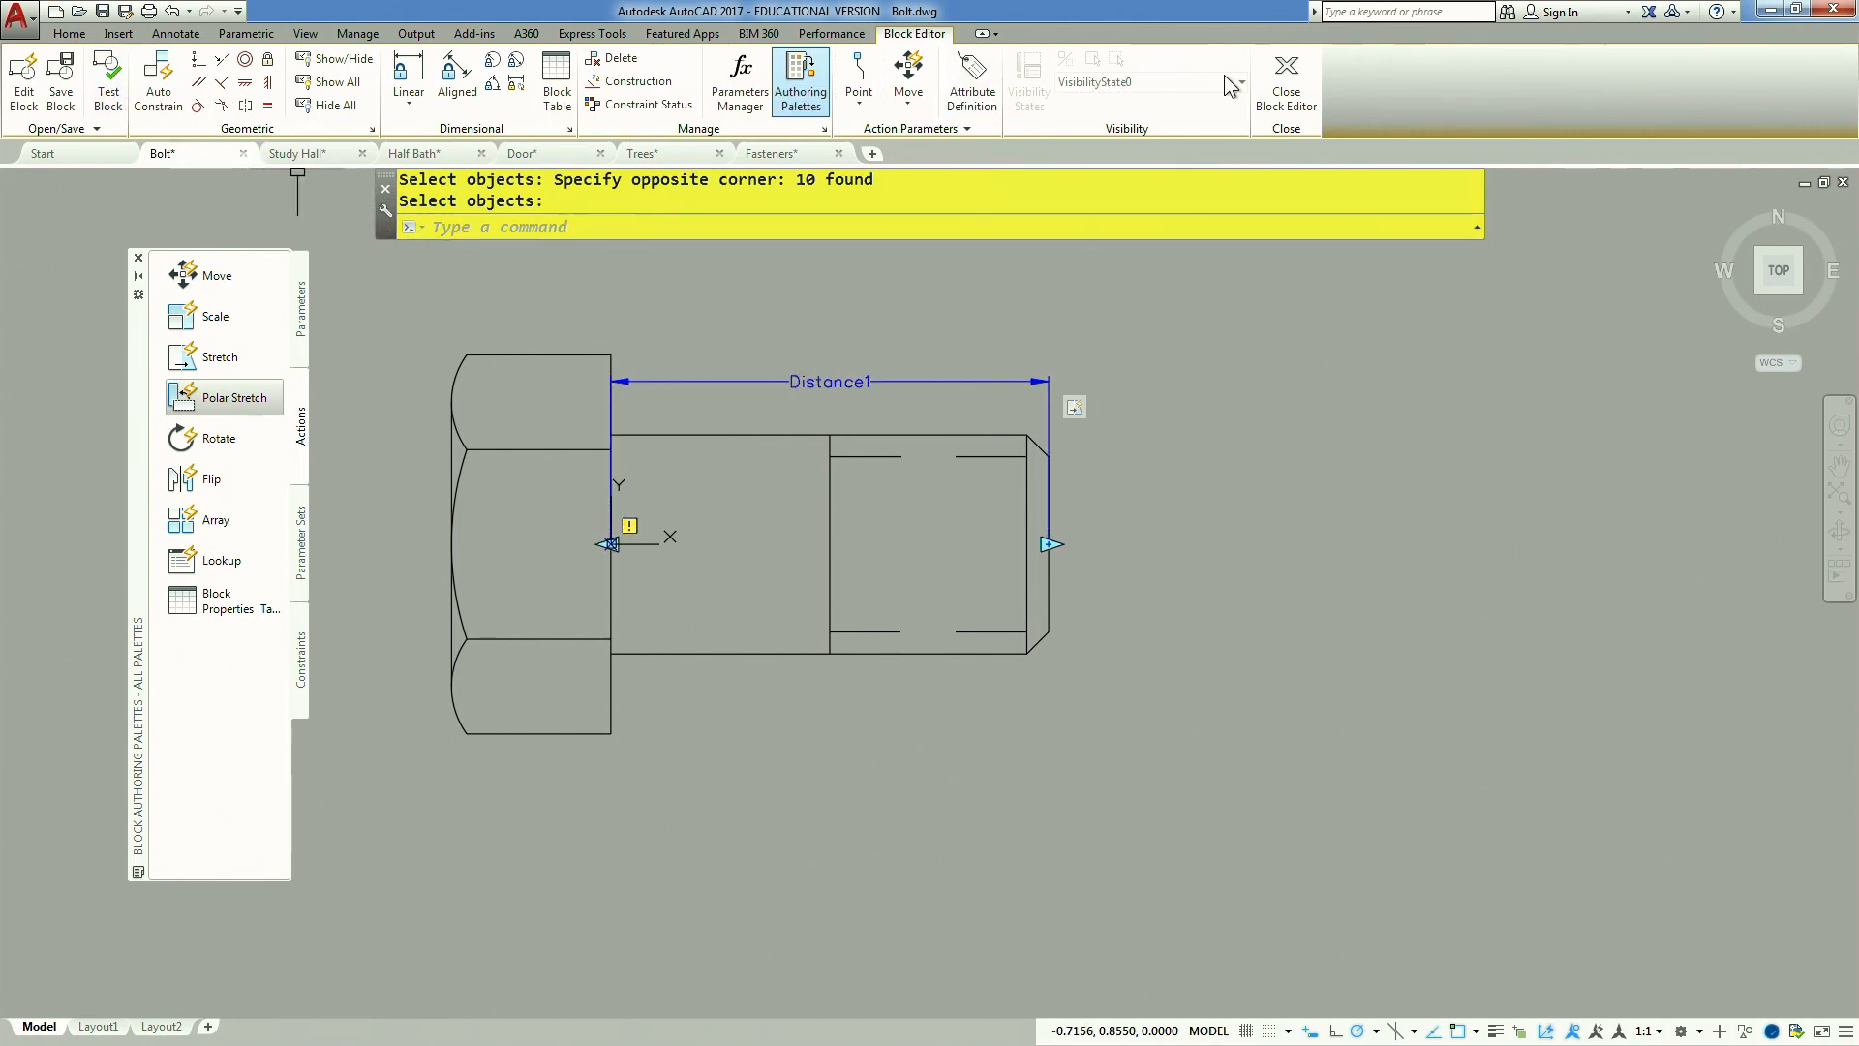
pyautogui.click(1298, 97)
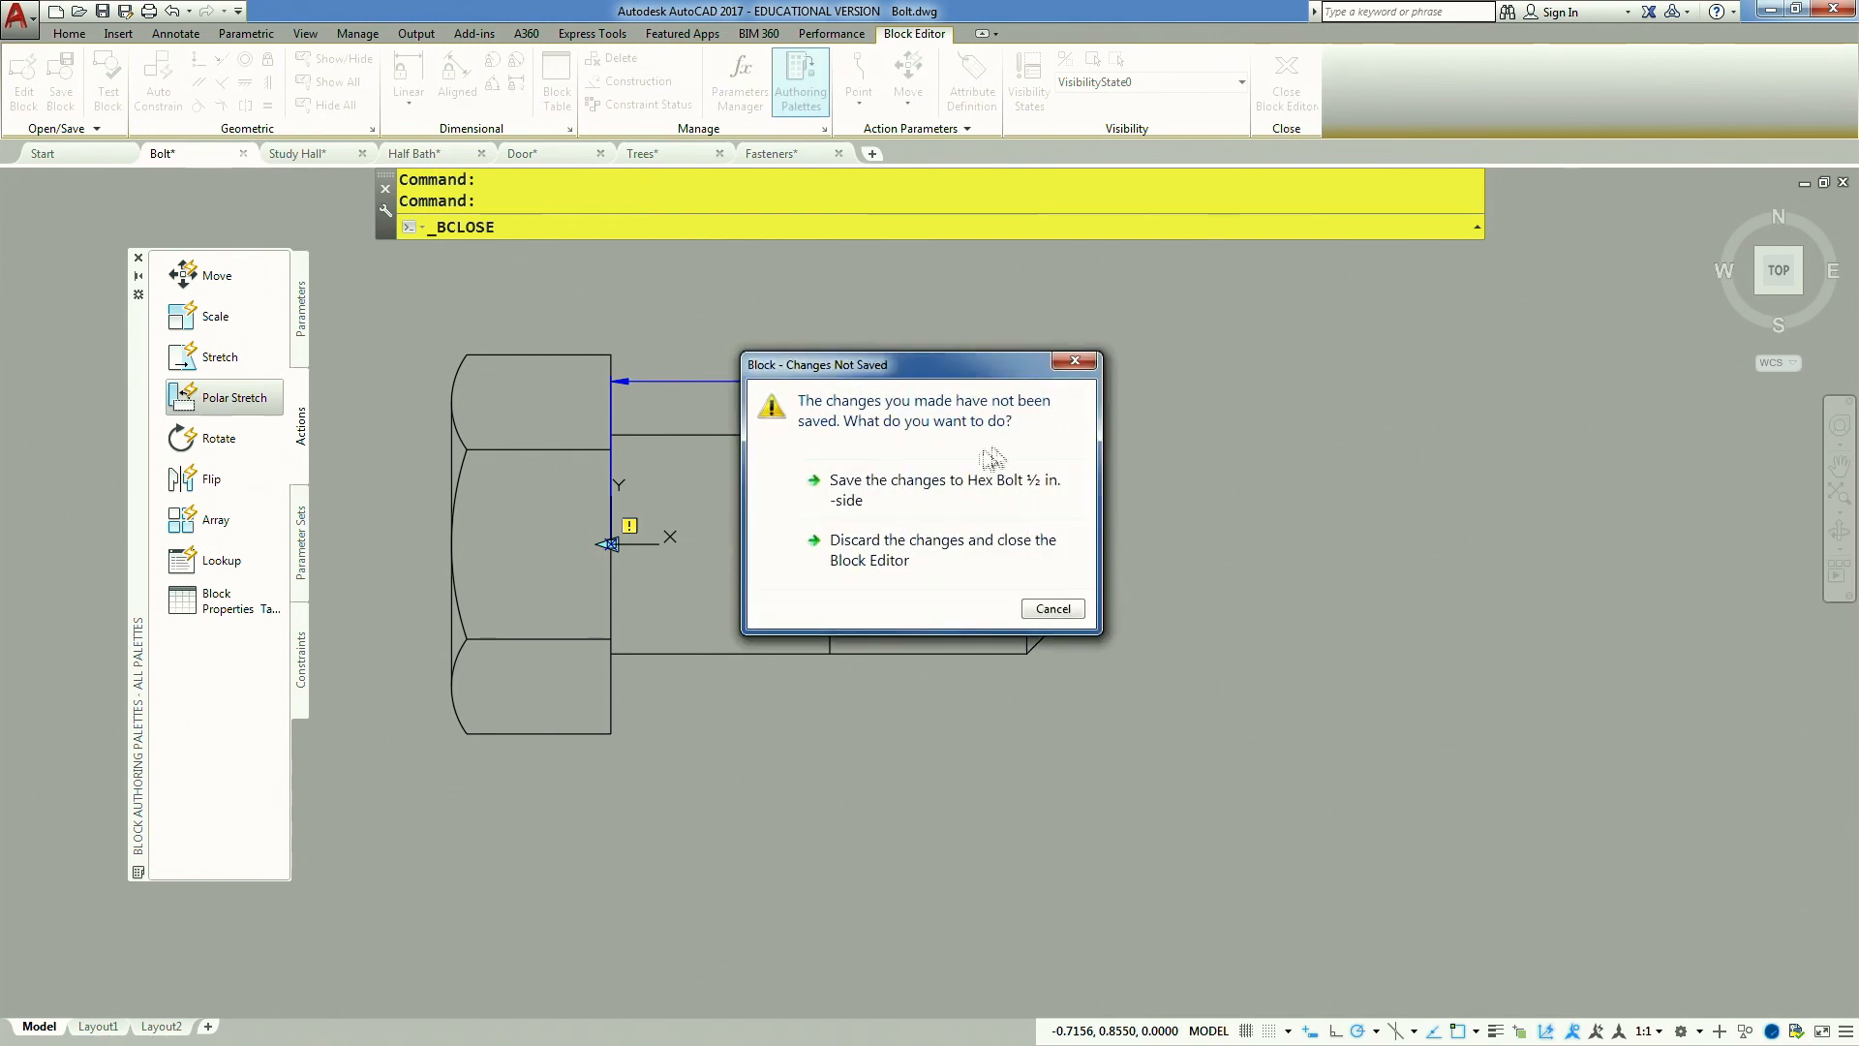
pyautogui.click(962, 484)
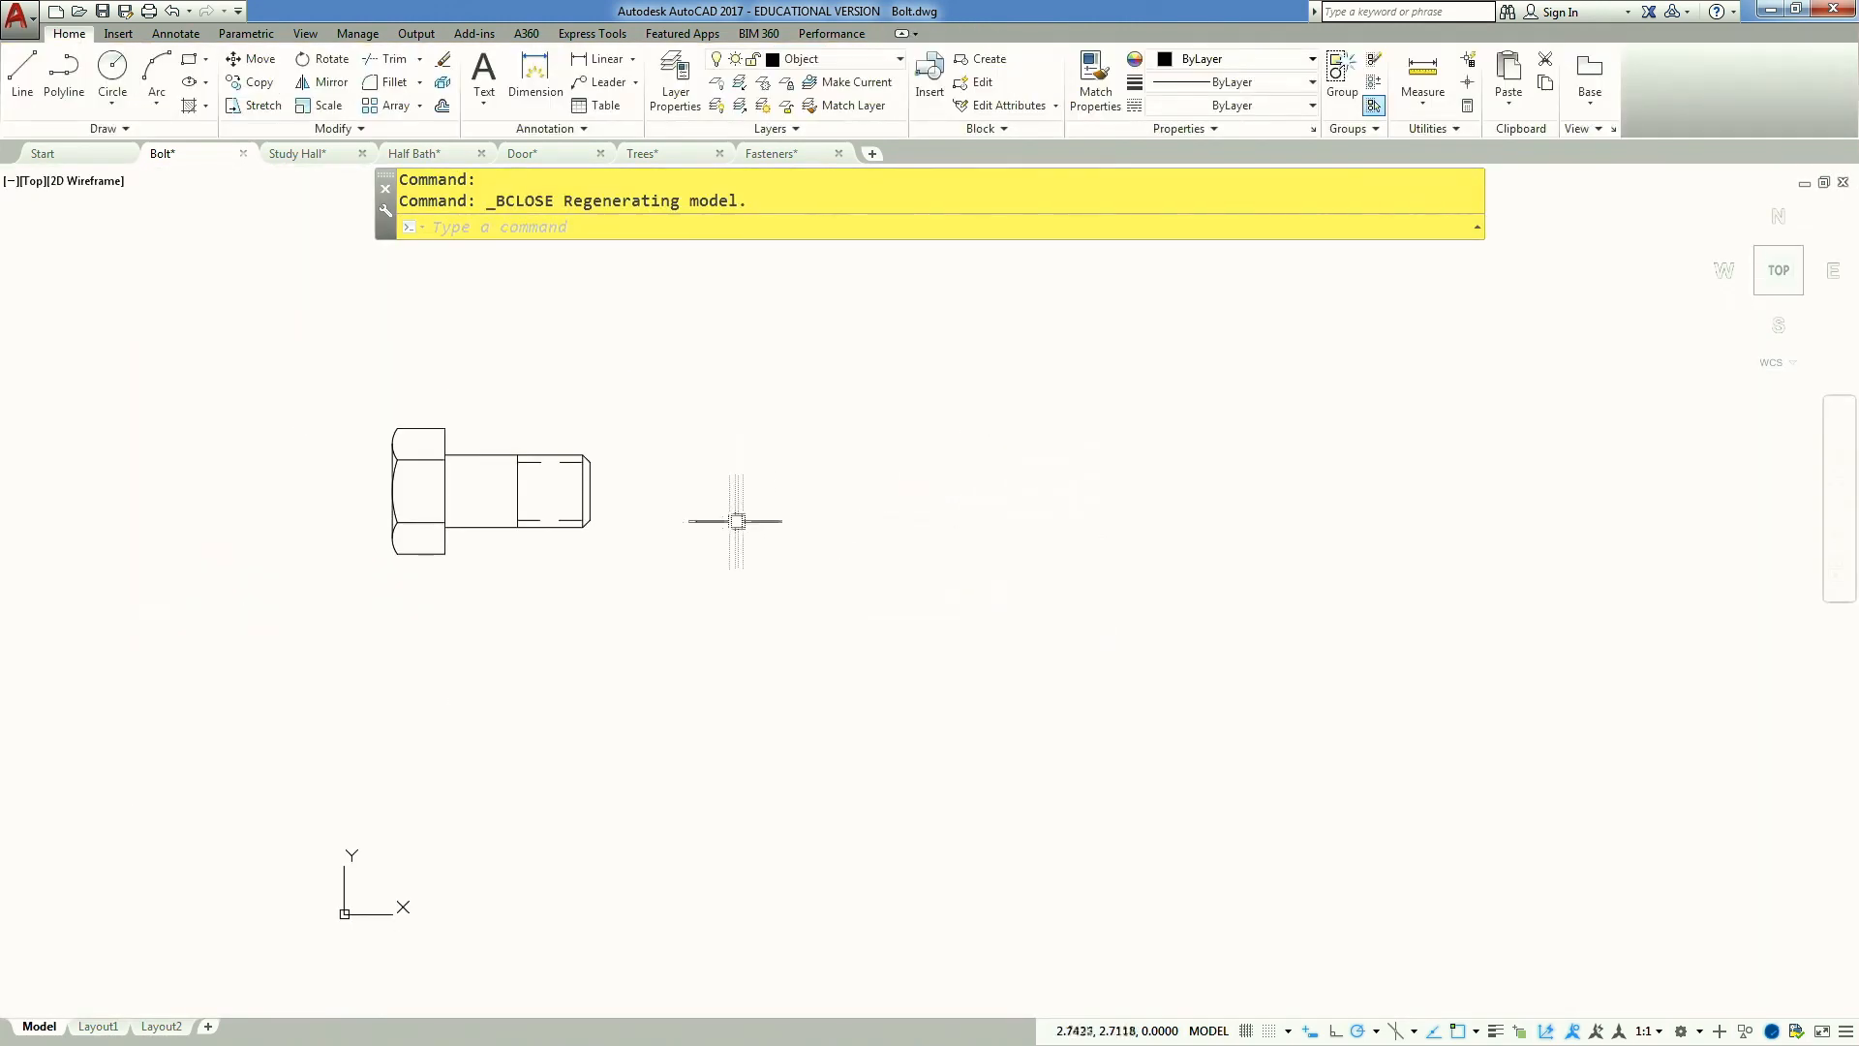
# Test the hex bolt's stretch grip by lengthening the shank to about 3.4 units and shortening it to about 1.4 units
pyautogui.click(678, 511)
pyautogui.click(547, 503)
pyautogui.scroll(4, 544, 502)
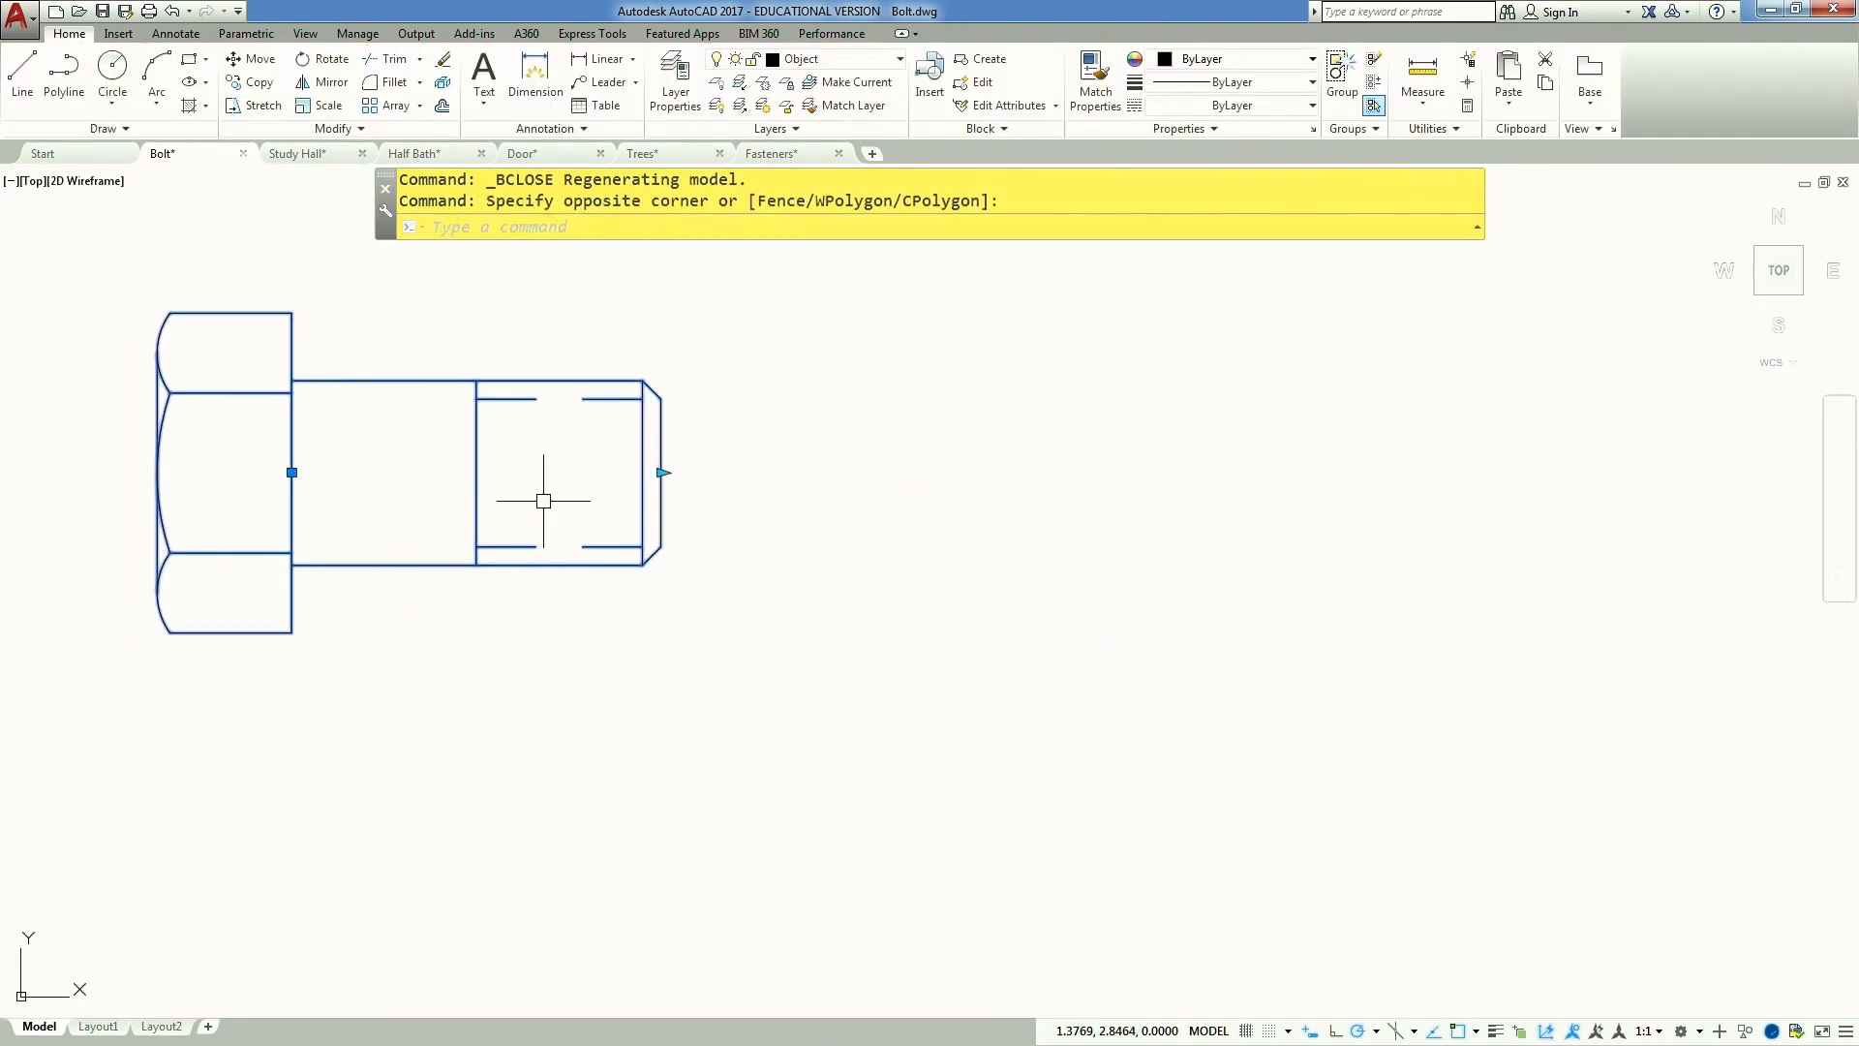
pyautogui.click(661, 473)
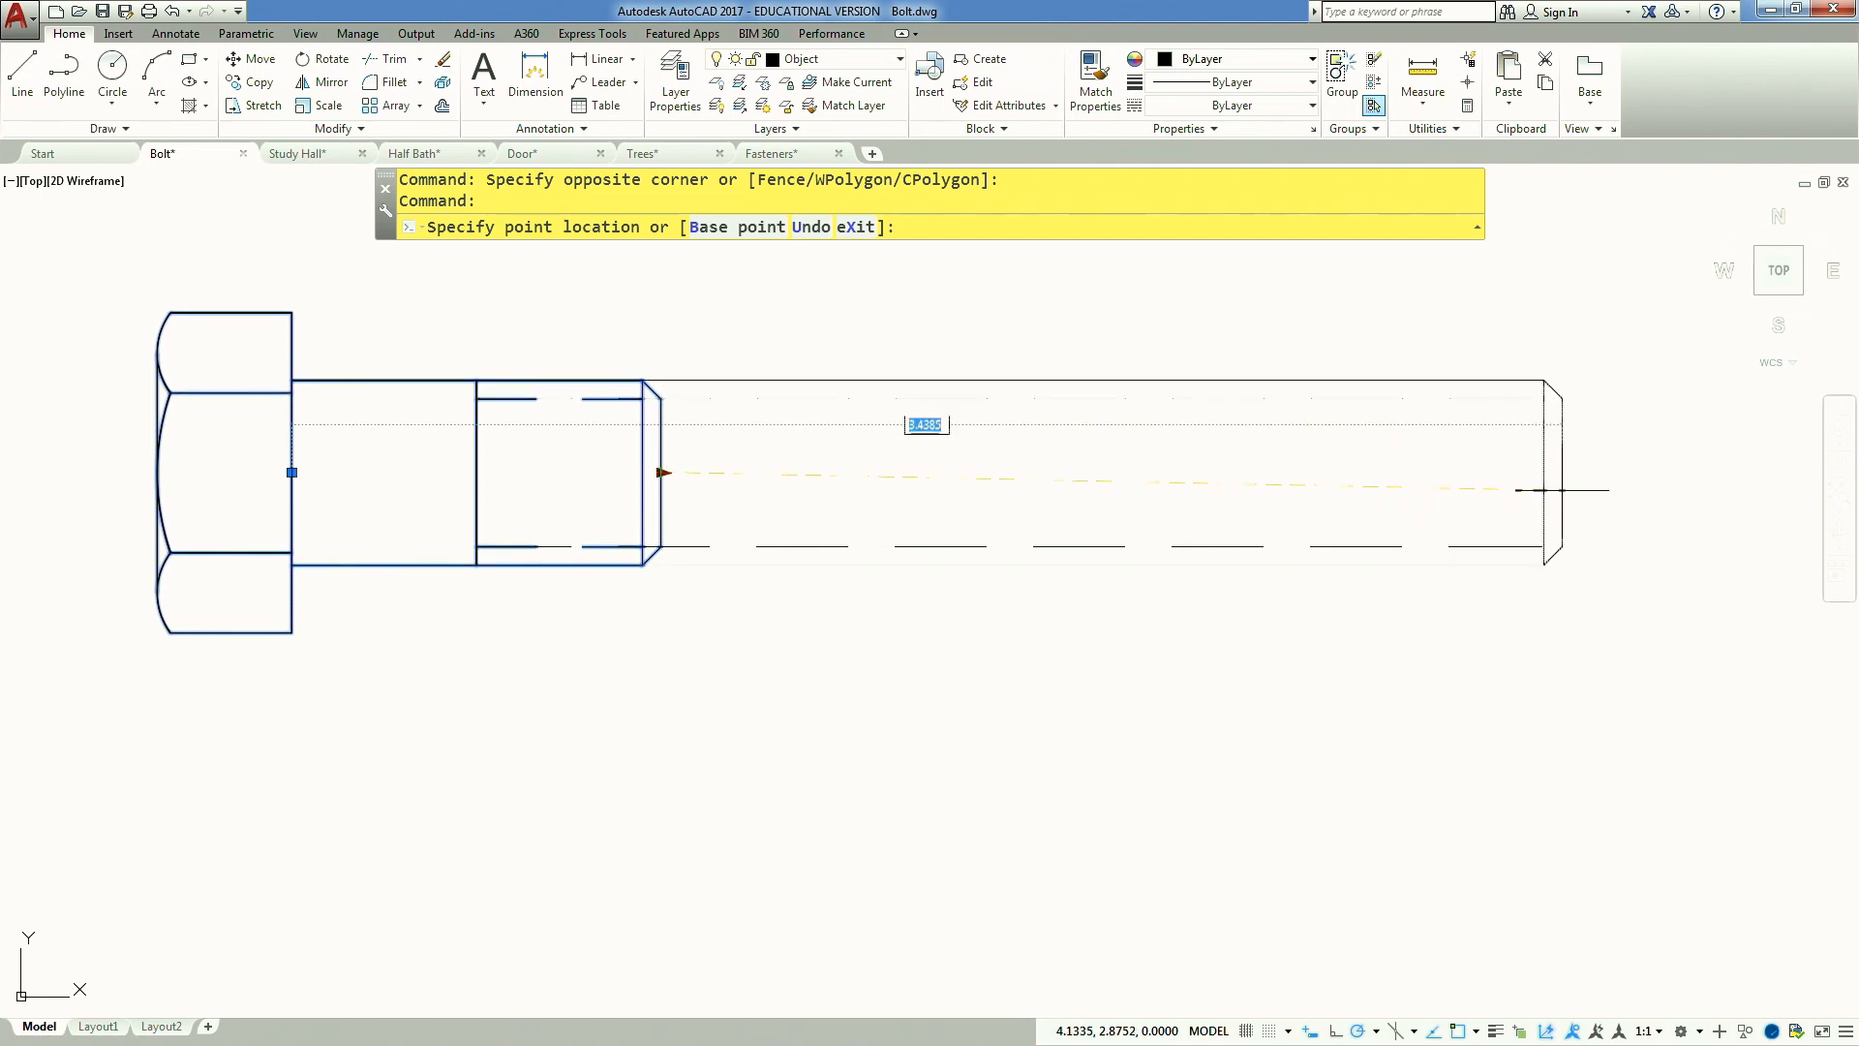
pyautogui.click(1562, 490)
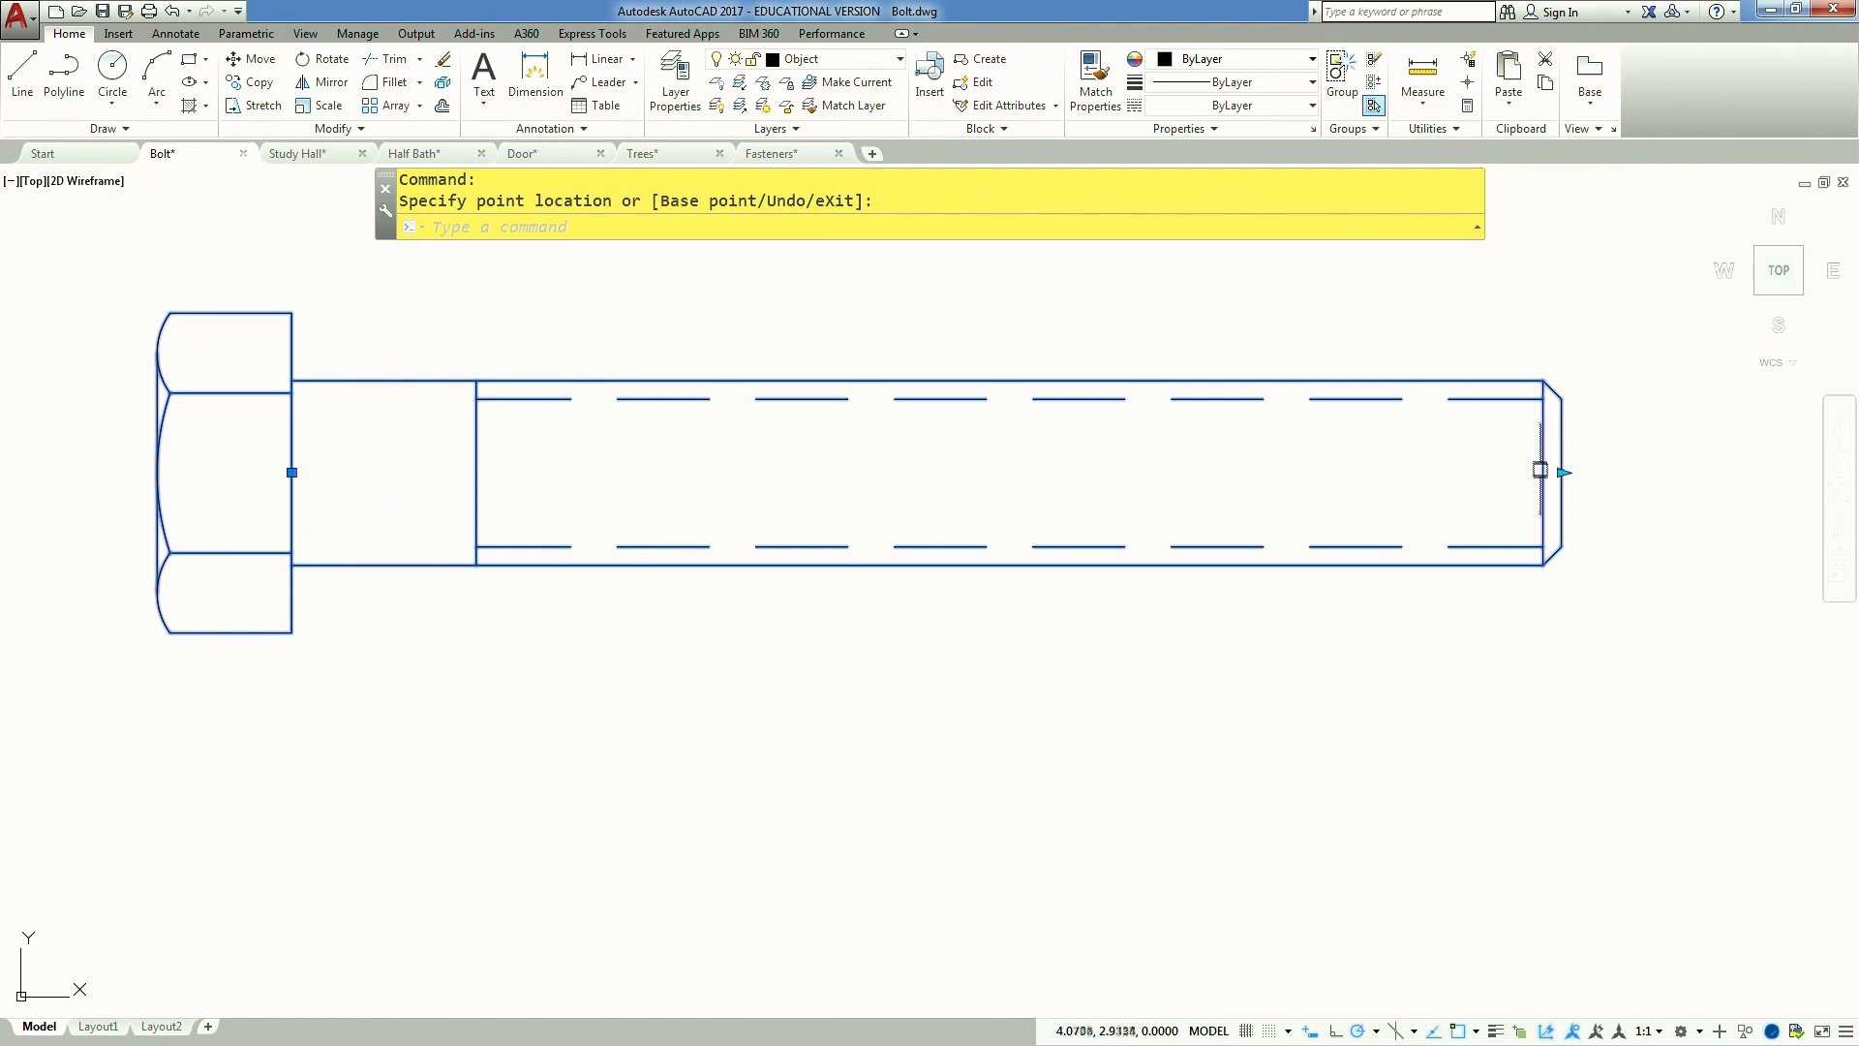
pyautogui.click(1561, 471)
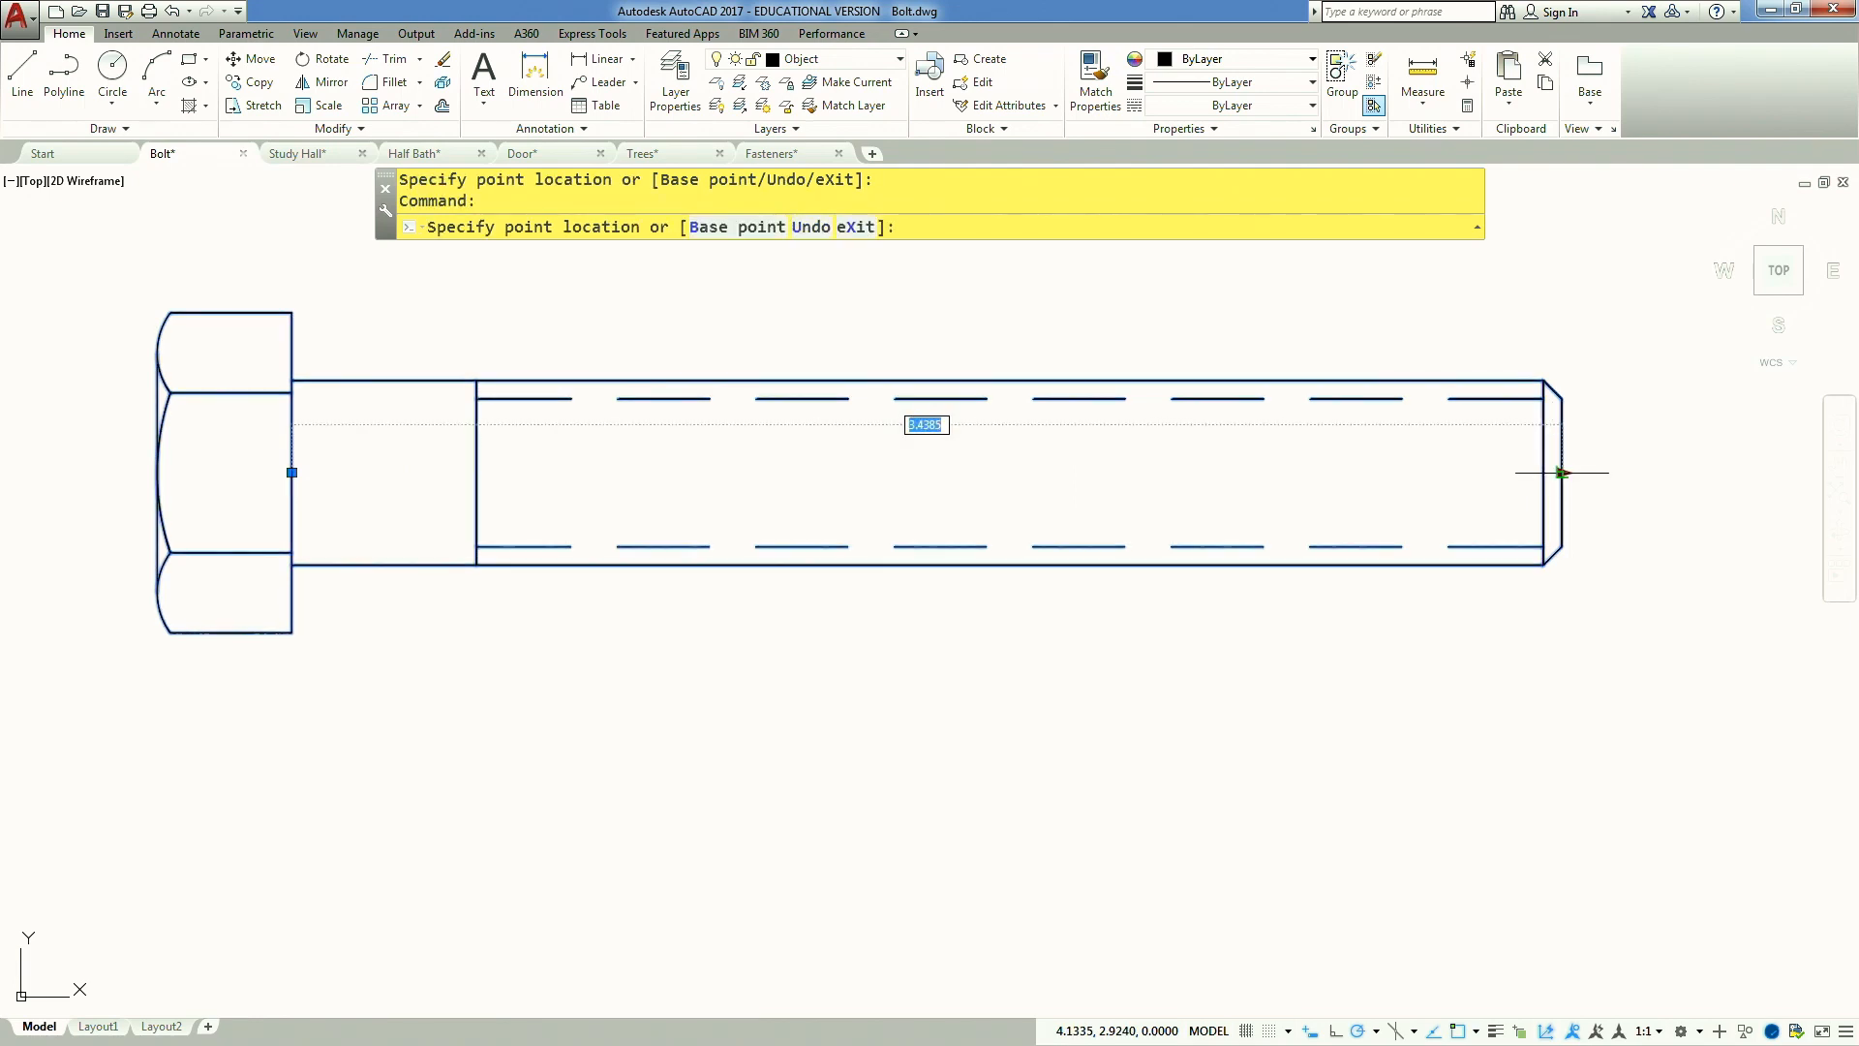
pyautogui.click(821, 472)
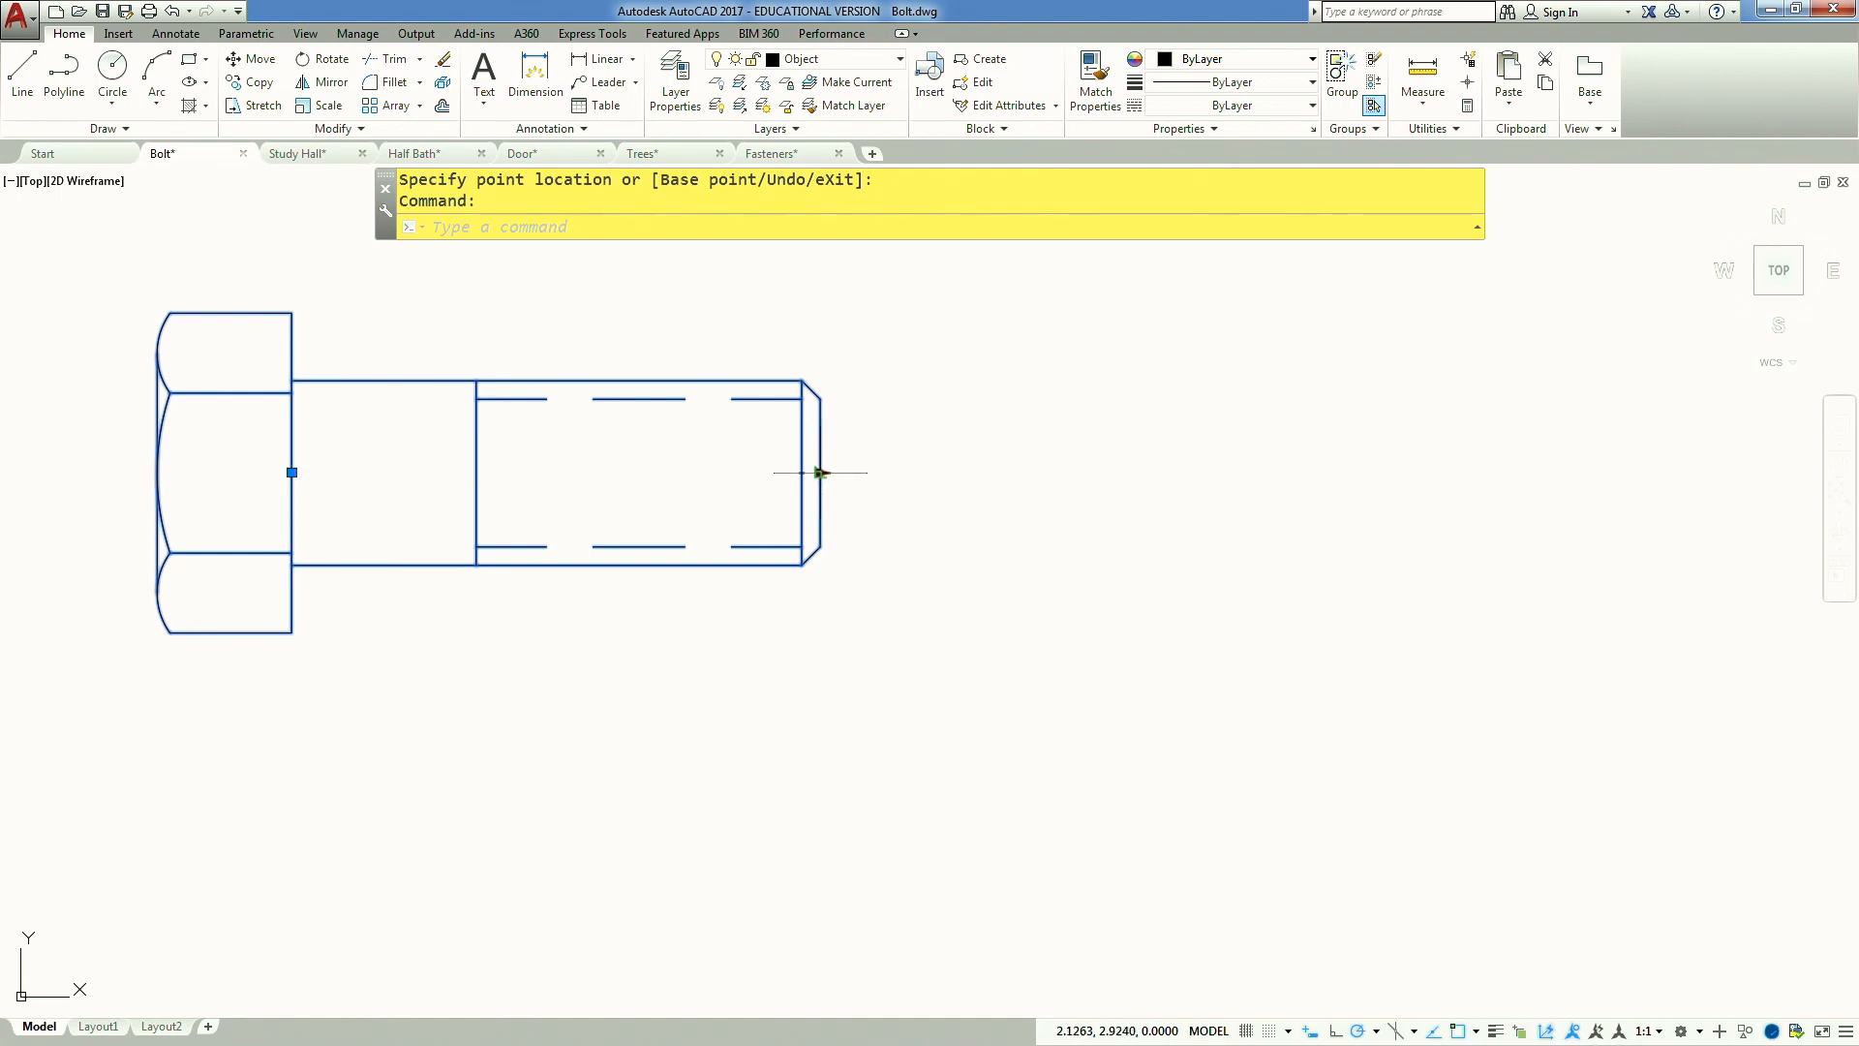
# Try shortening the bolt's shank past the start of its threads, and undo that grip edit
pyautogui.click(821, 472)
pyautogui.click(373, 472)
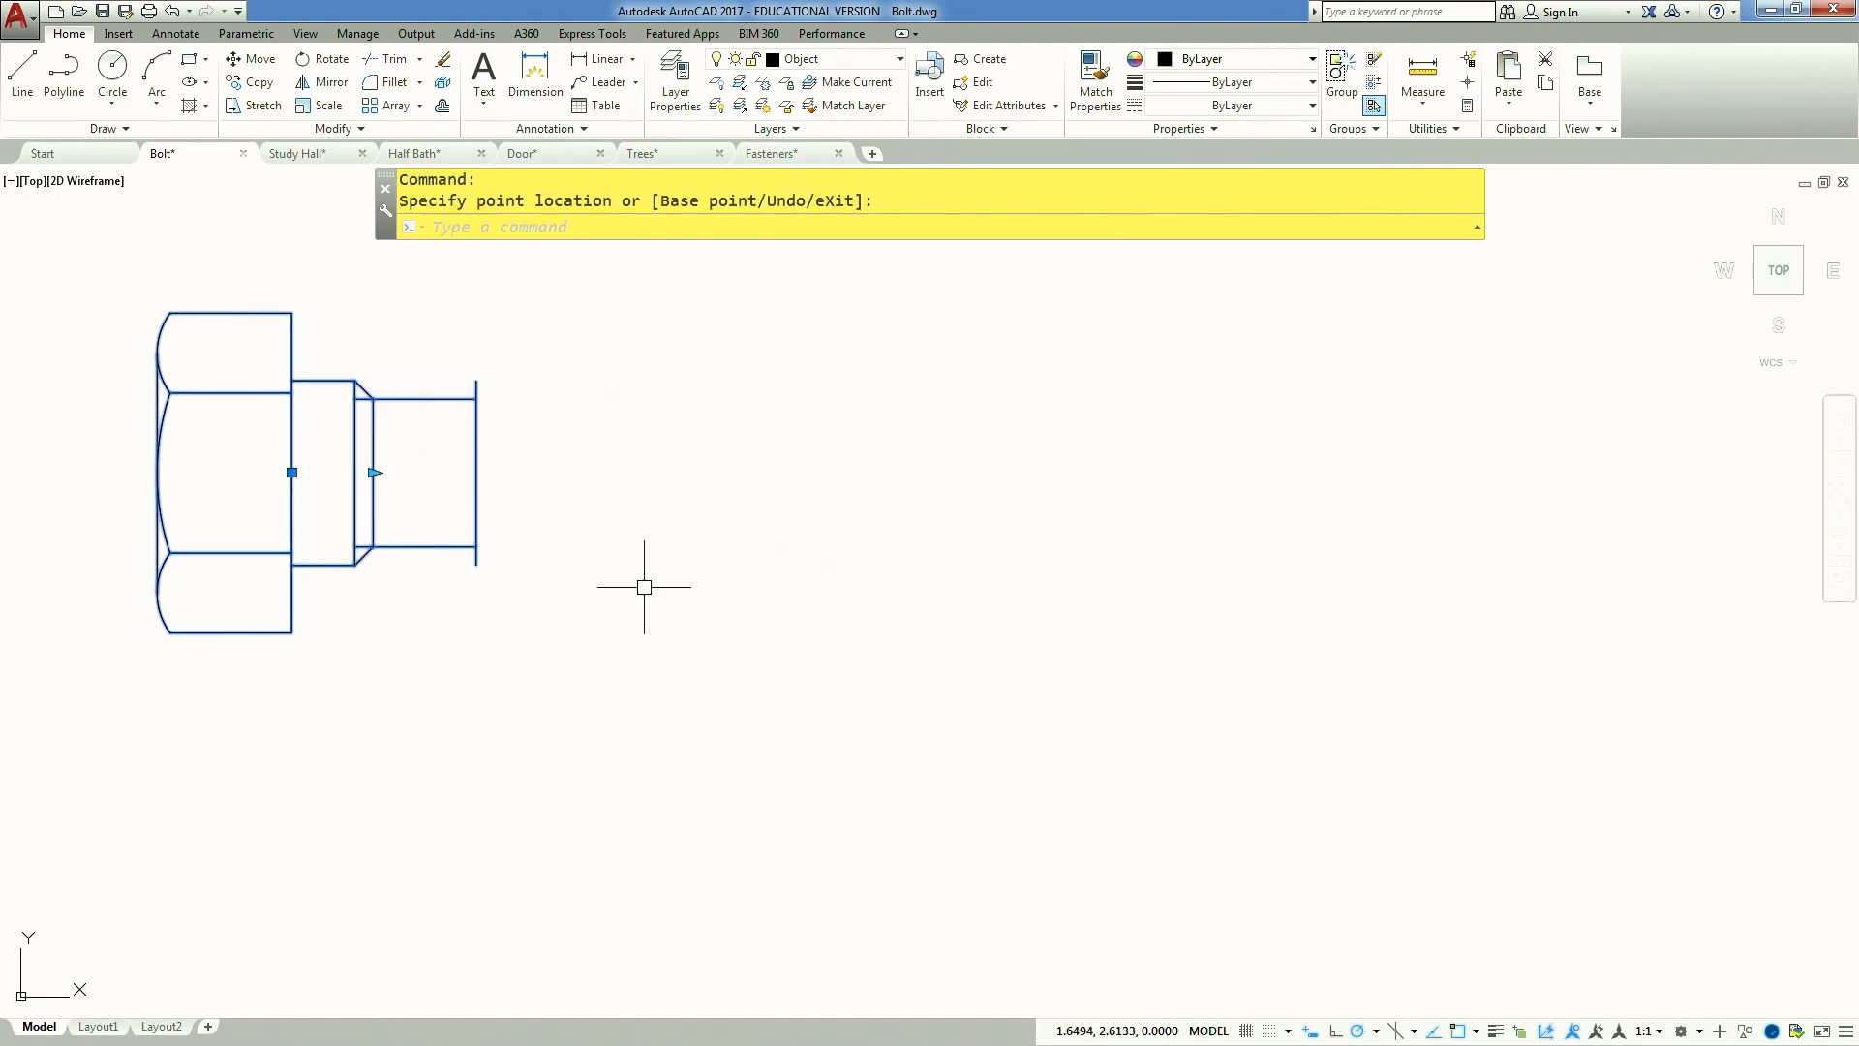
pyautogui.hotkey('ctrl', 'z')
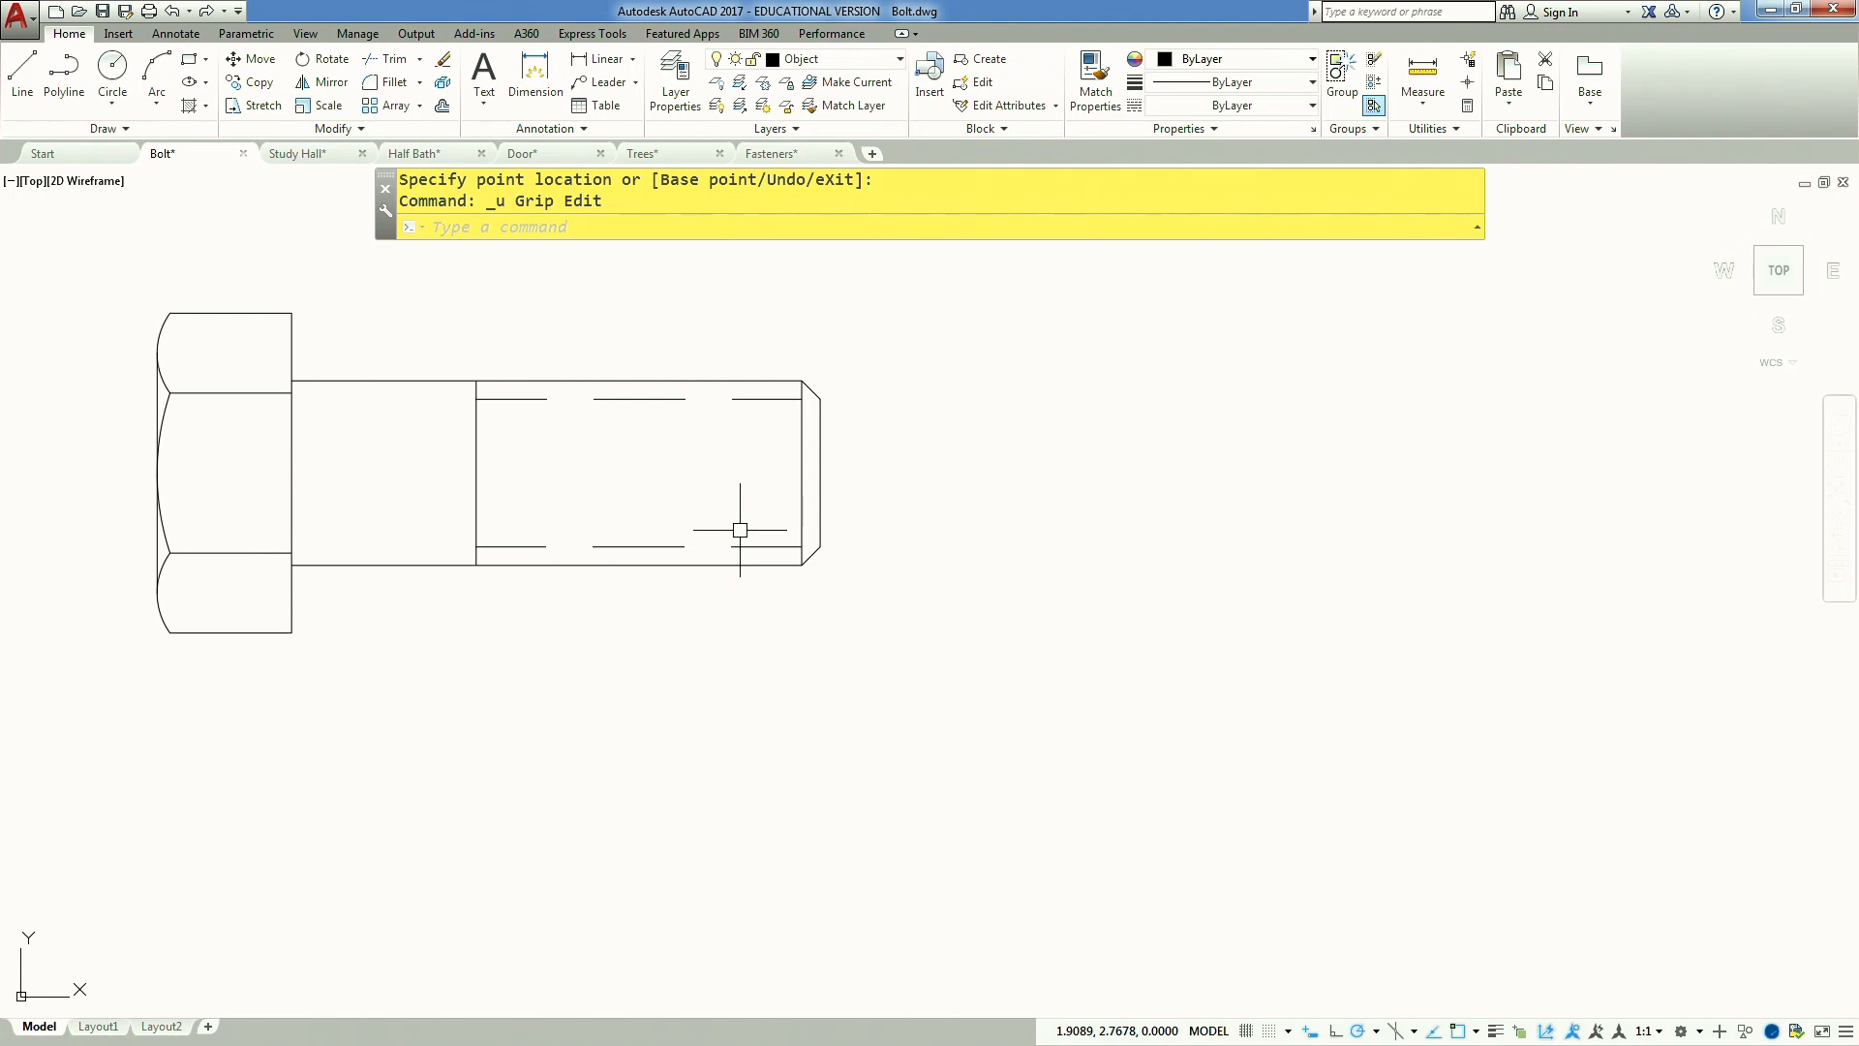
# Reopen the Hex Bolt ½ in. -side block in the Block Editor and show the object properties beside the bolt
pyautogui.doubleClick(760, 384)
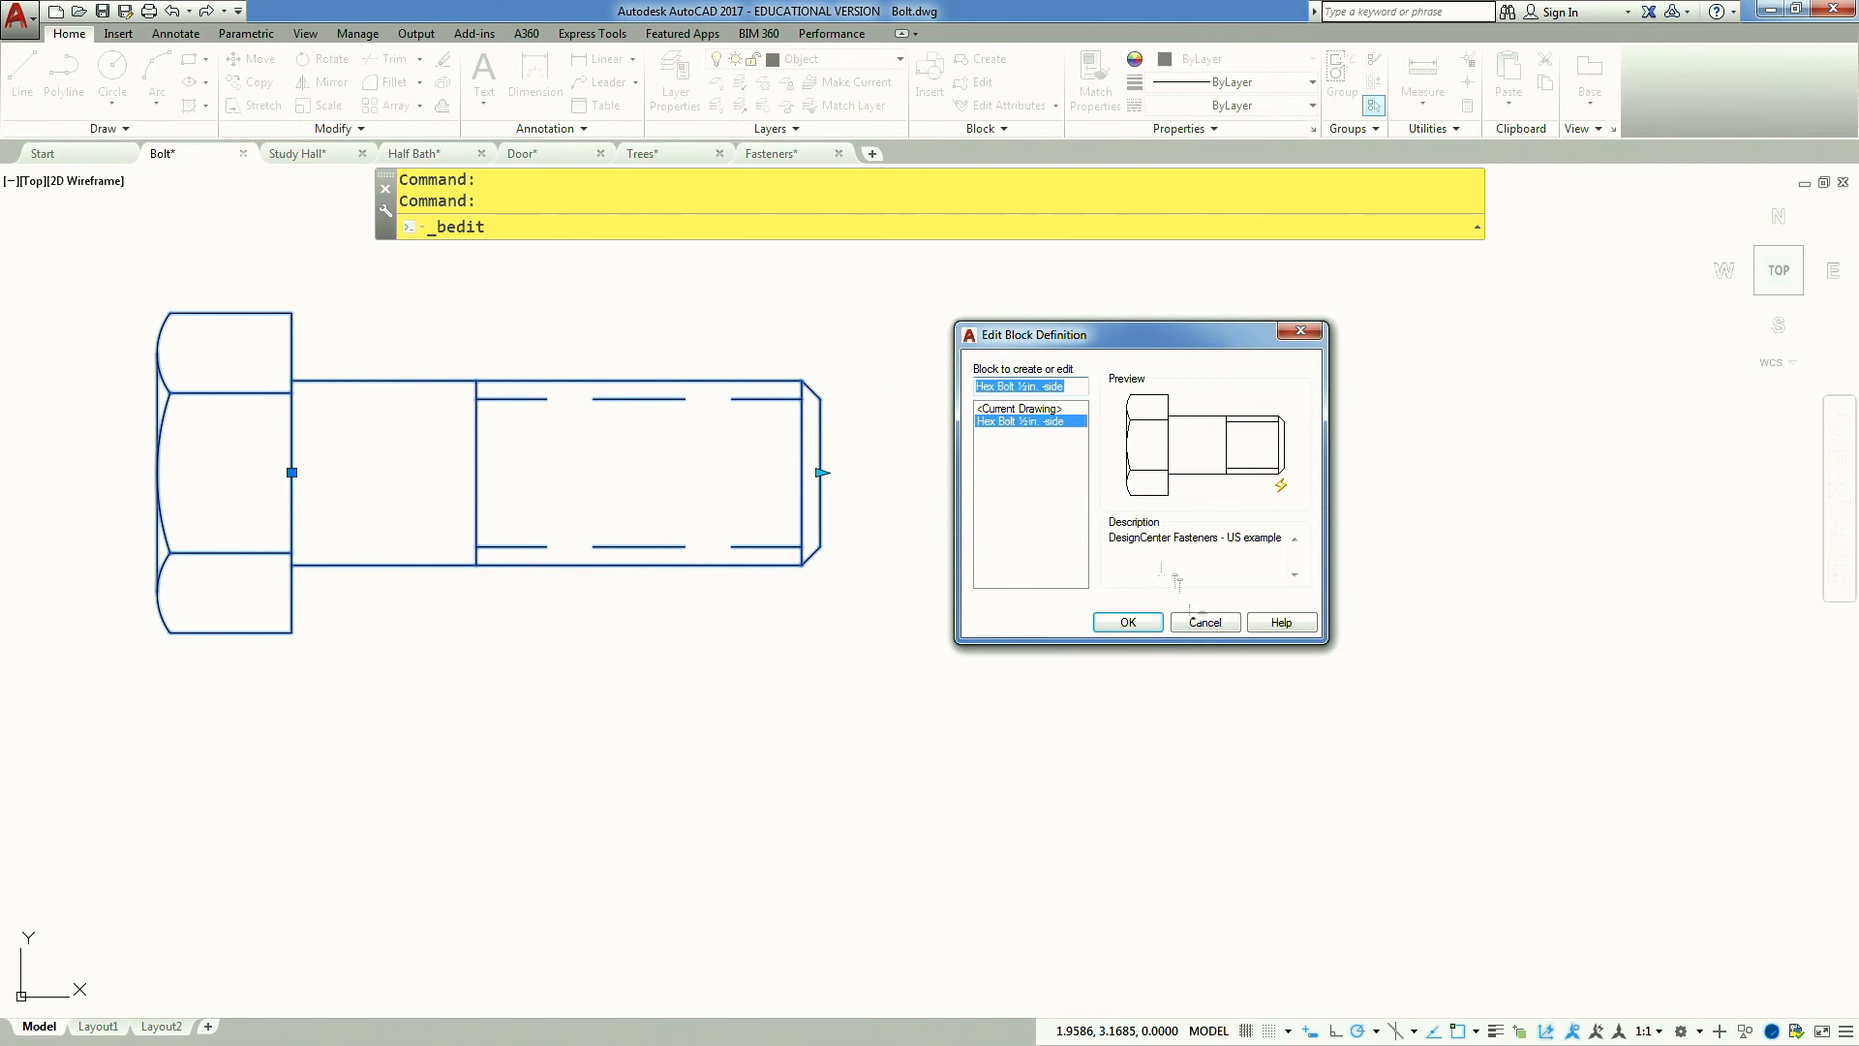
pyautogui.click(1143, 625)
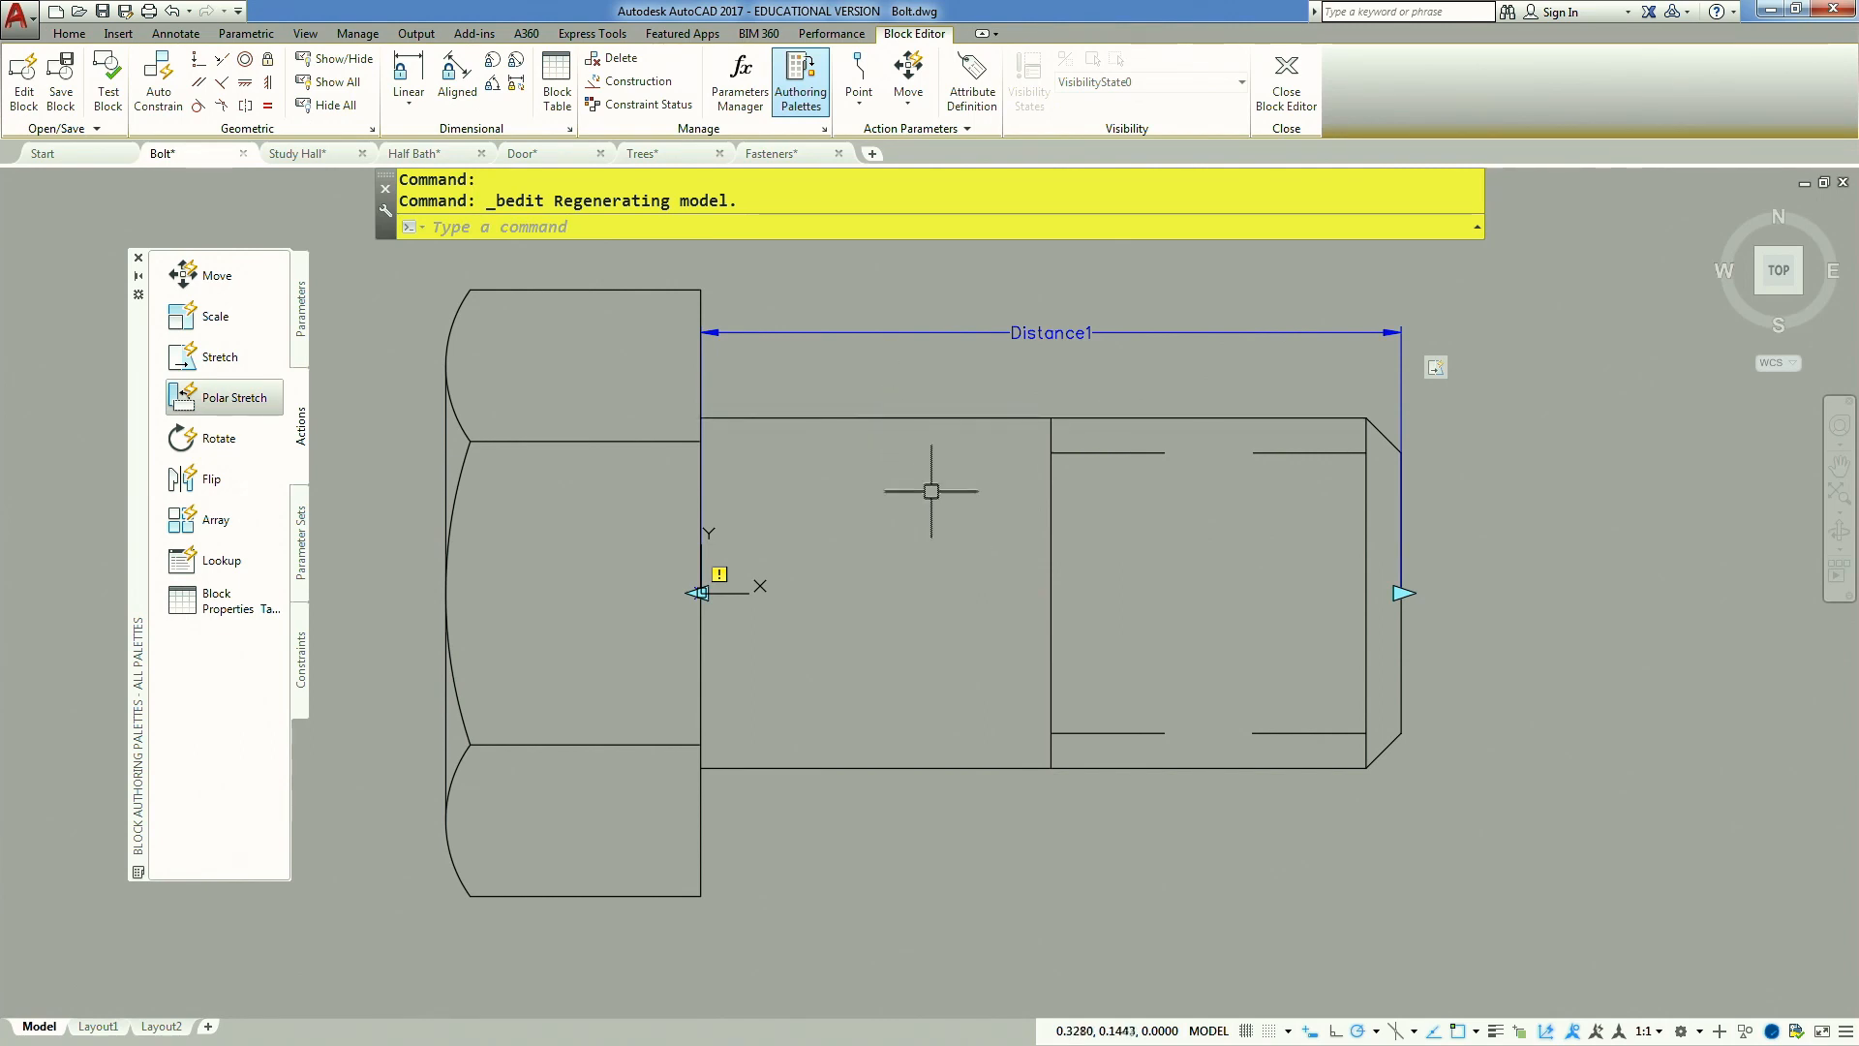
pyautogui.write('ch')
pyautogui.press('Return')
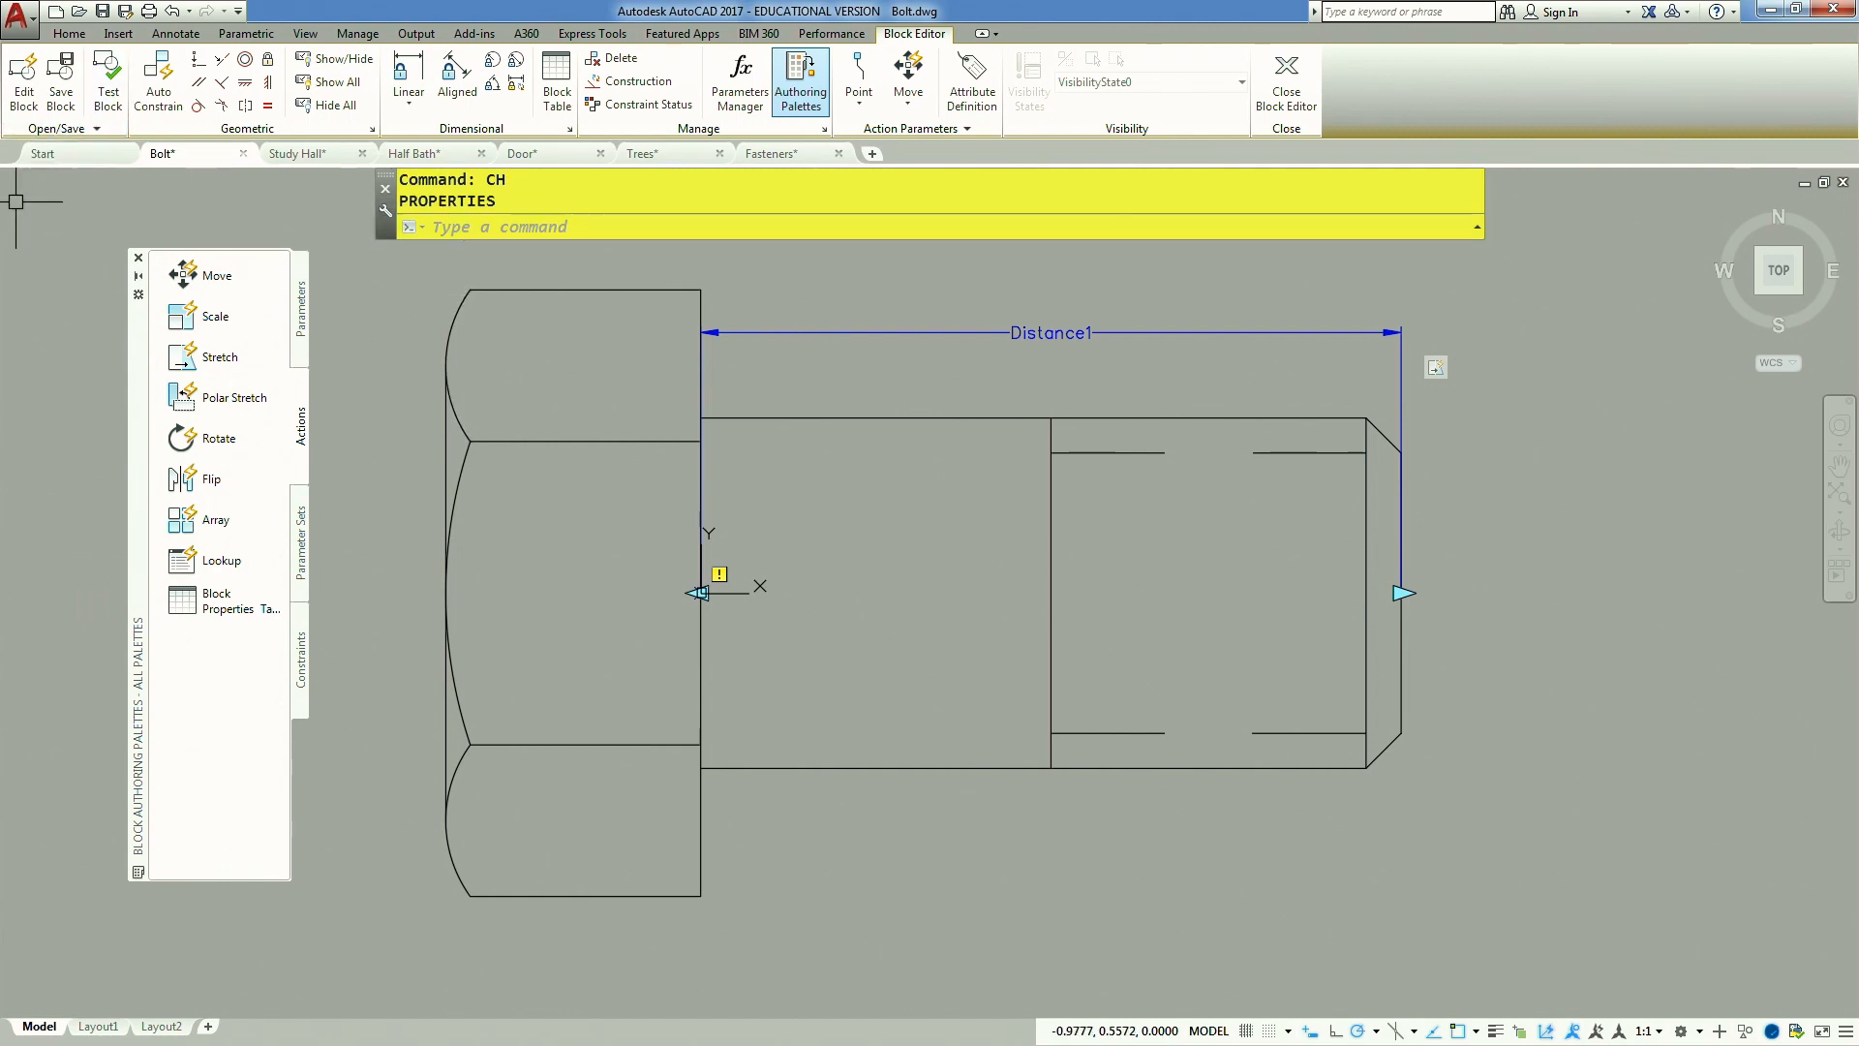
pyautogui.moveTo(406, 522)
pyautogui.mouseDown()
pyautogui.moveTo(964, 618)
pyautogui.moveTo(1129, 500)
pyautogui.moveTo(1639, 429)
pyautogui.moveTo(1664, 404)
pyautogui.mouseUp()
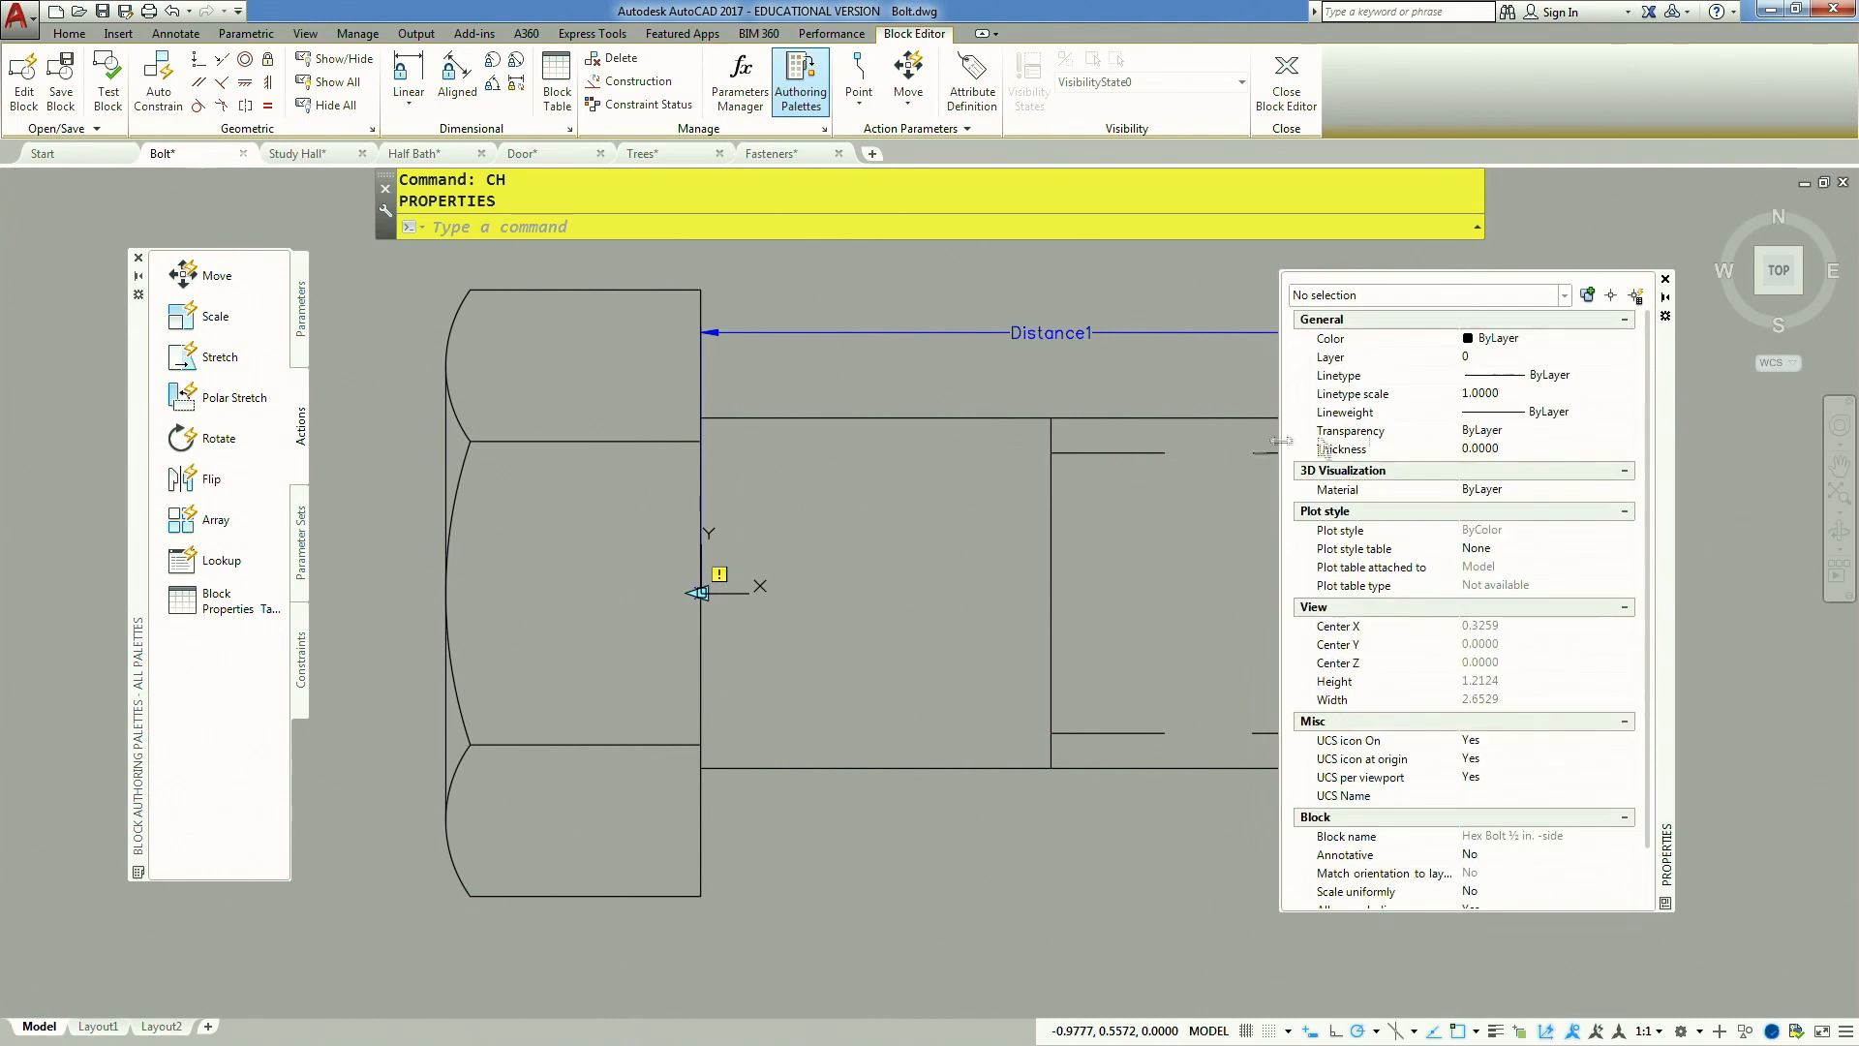
pyautogui.moveTo(1009, 521); pyautogui.dragTo(831, 533, button='middle')
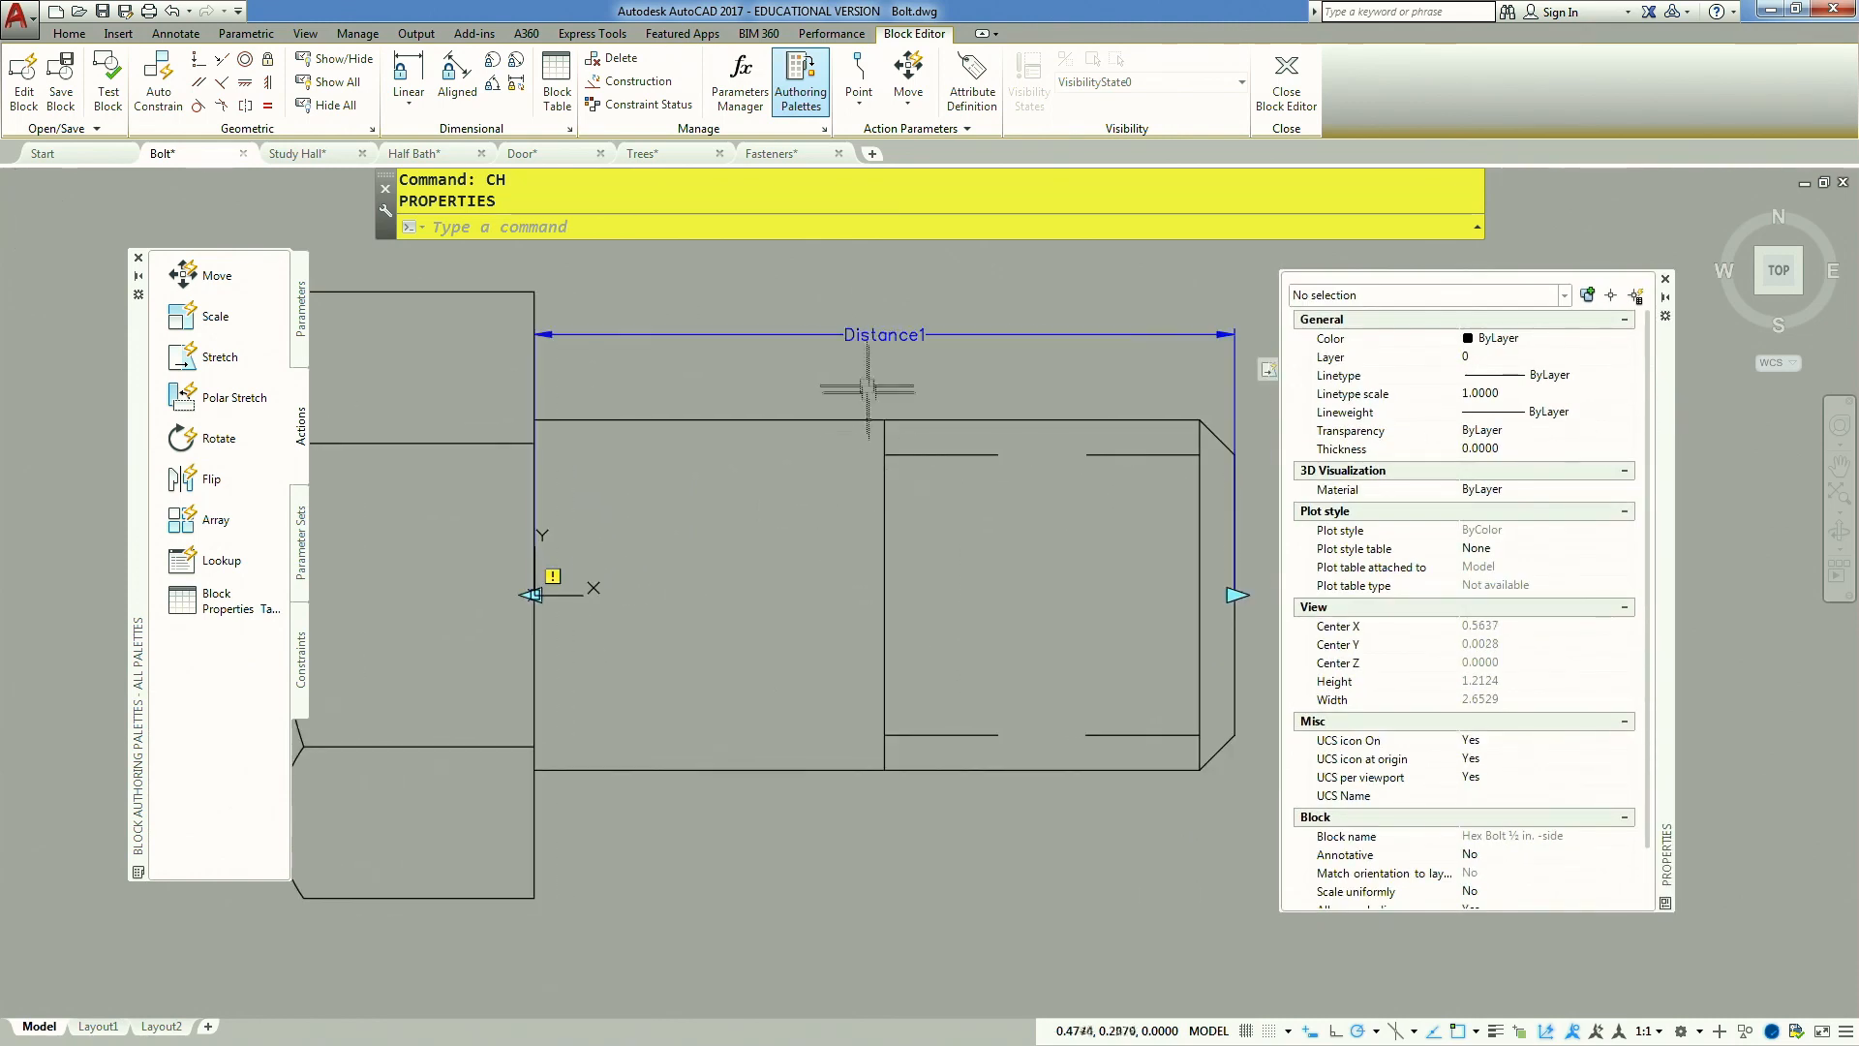
# Set the distance type of the bolt's Distance1 linear parameter to List
pyautogui.click(878, 332)
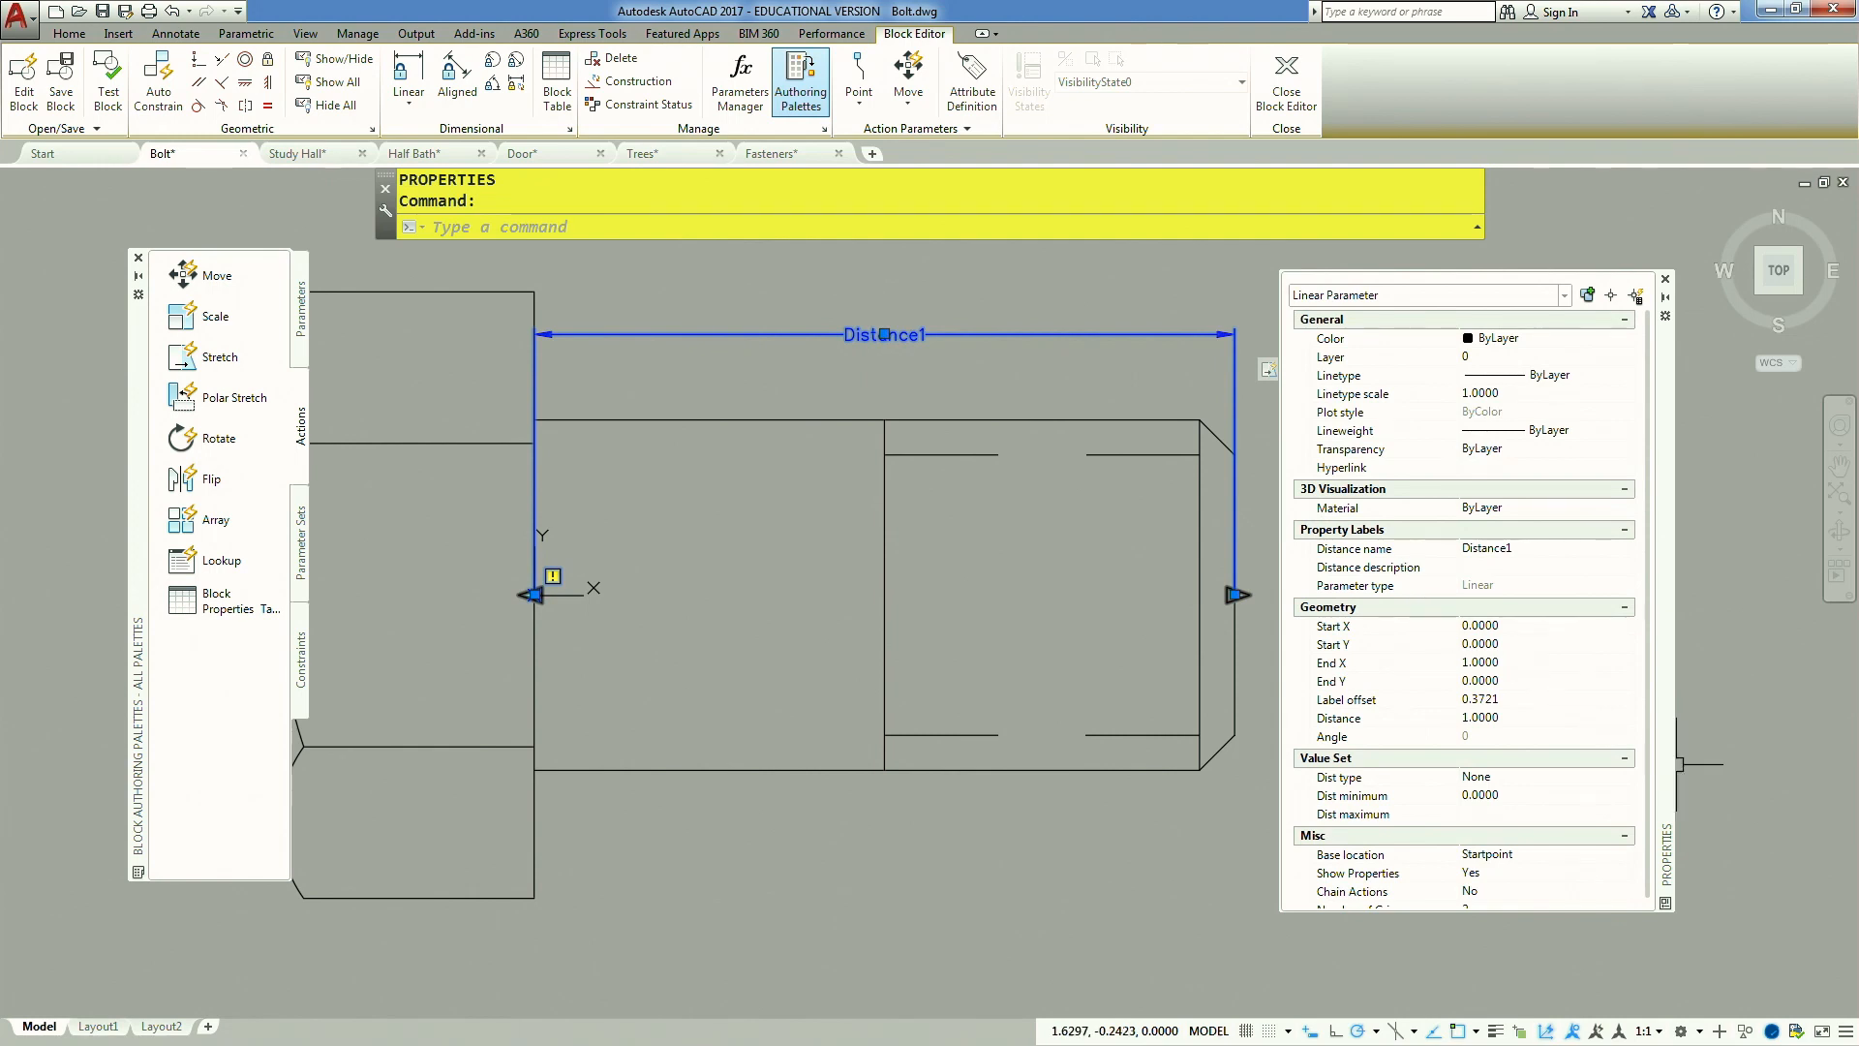
pyautogui.scroll(-1, 1668, 833)
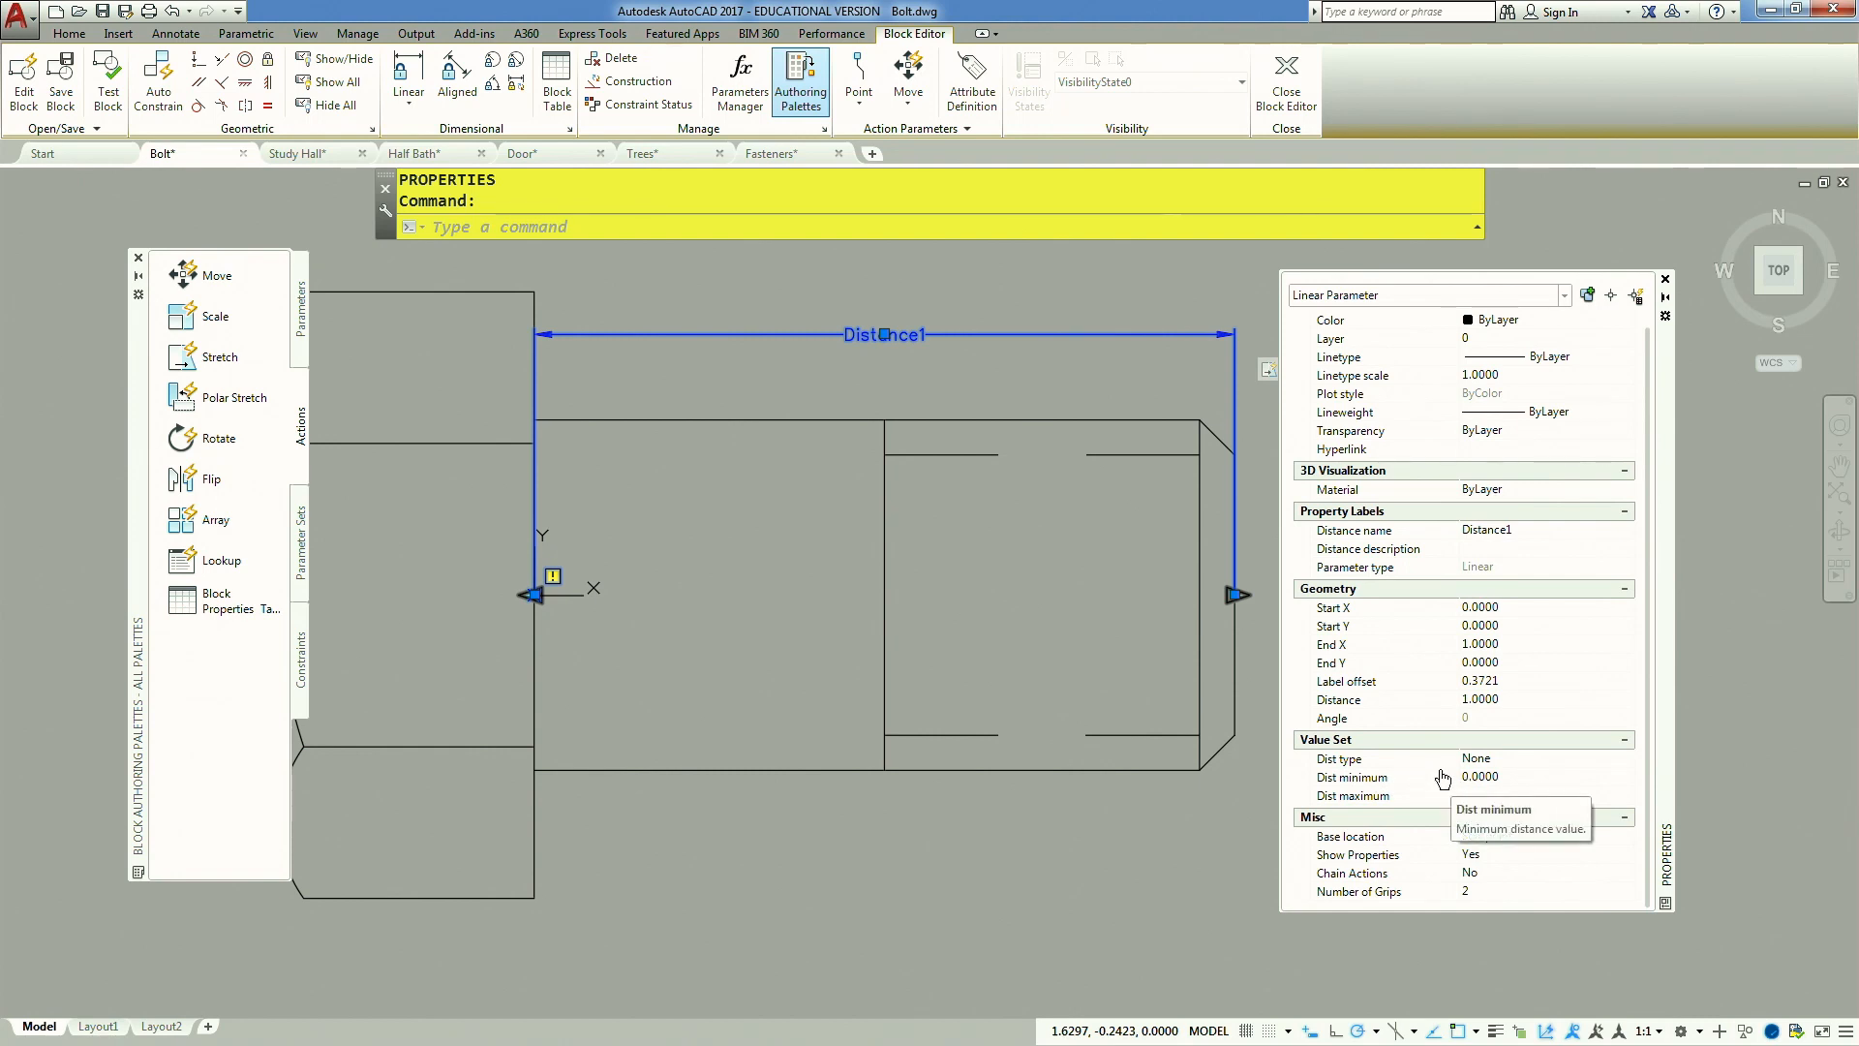
pyautogui.click(1518, 762)
pyautogui.click(1519, 762)
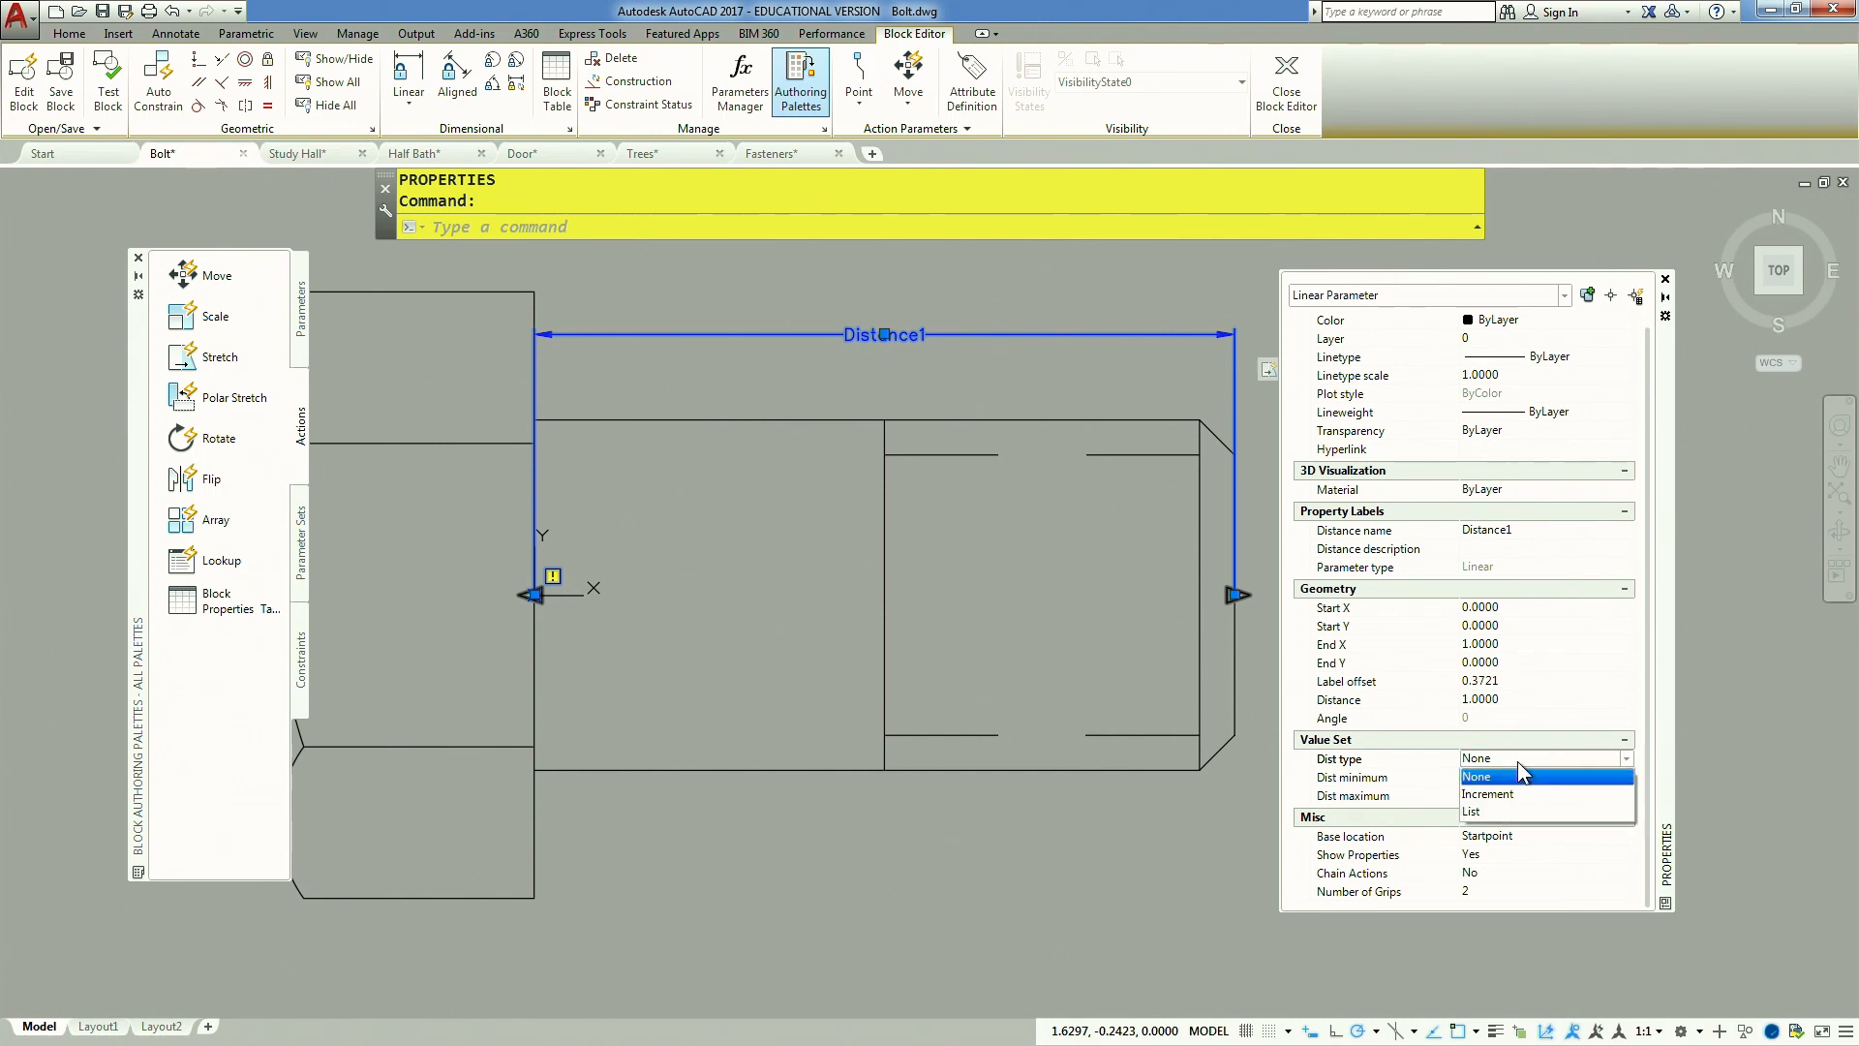
pyautogui.click(1488, 812)
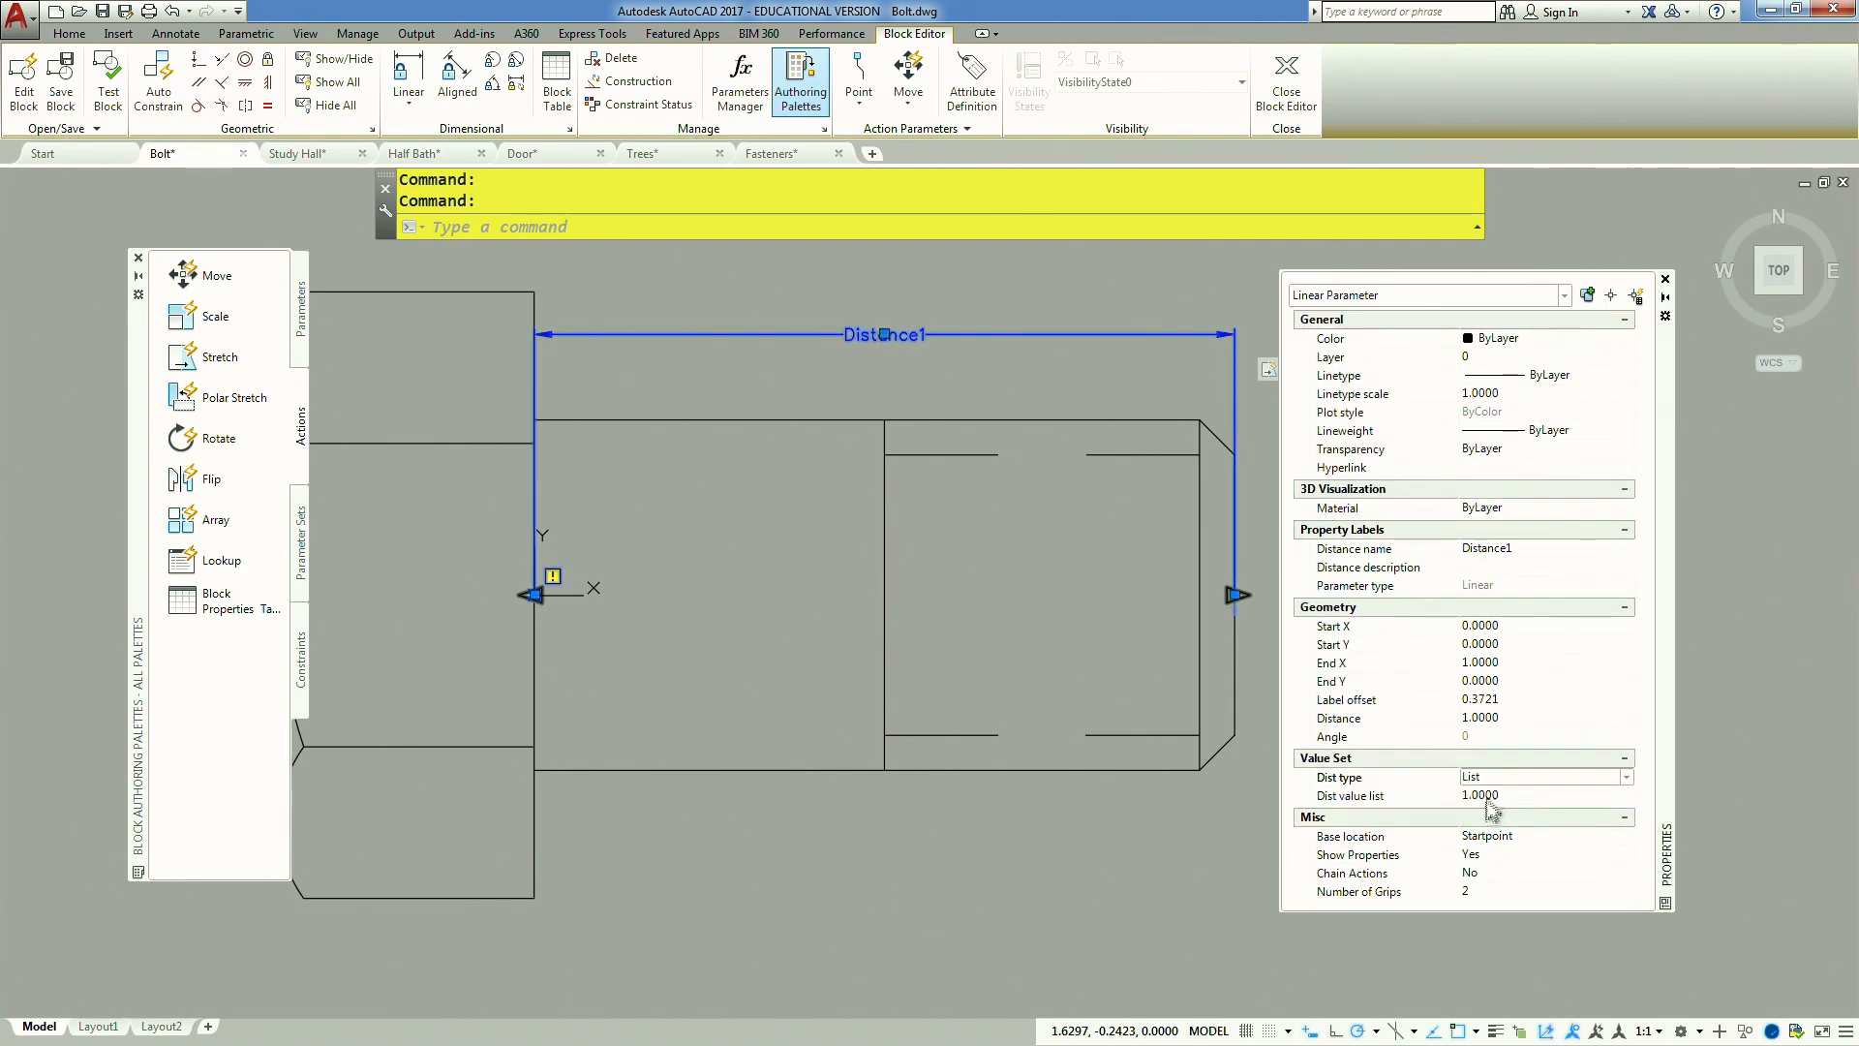
# Add the distances 1.5, 2, 3 and 3.5 to the linear parameter's value list
pyautogui.click(1501, 793)
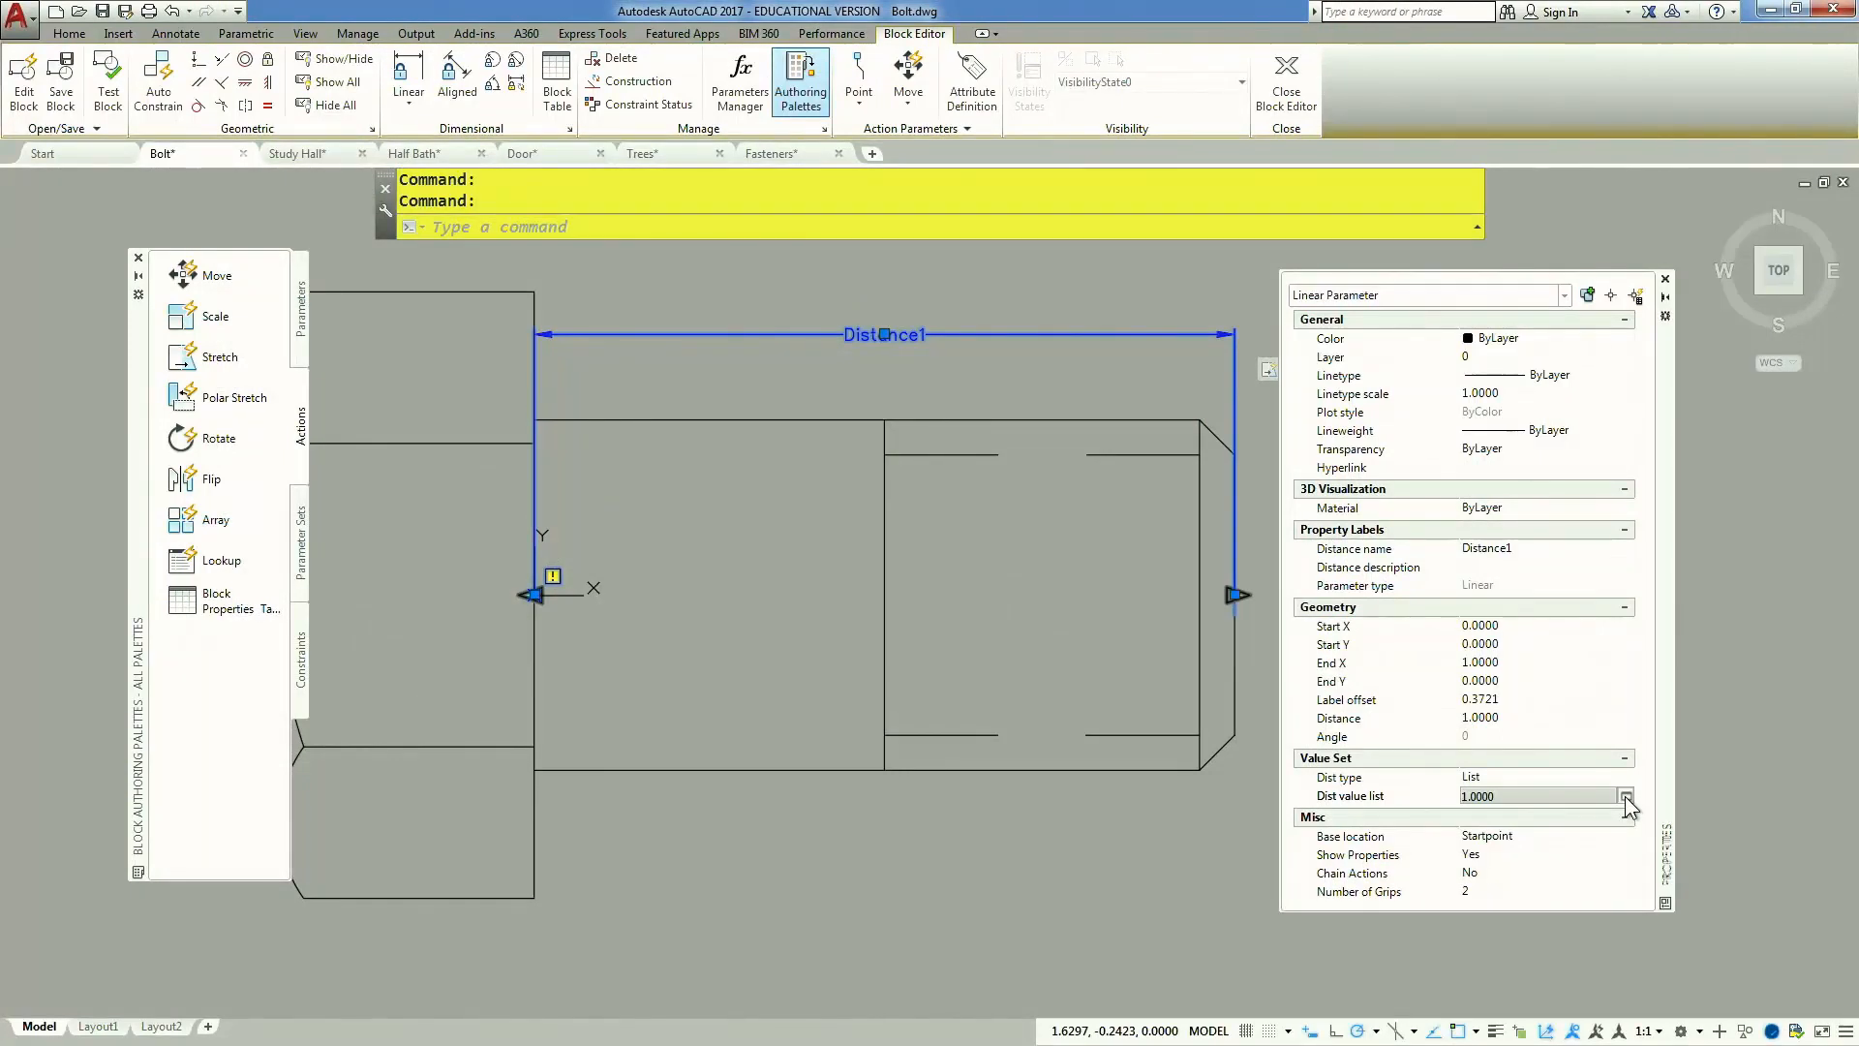
pyautogui.click(1627, 796)
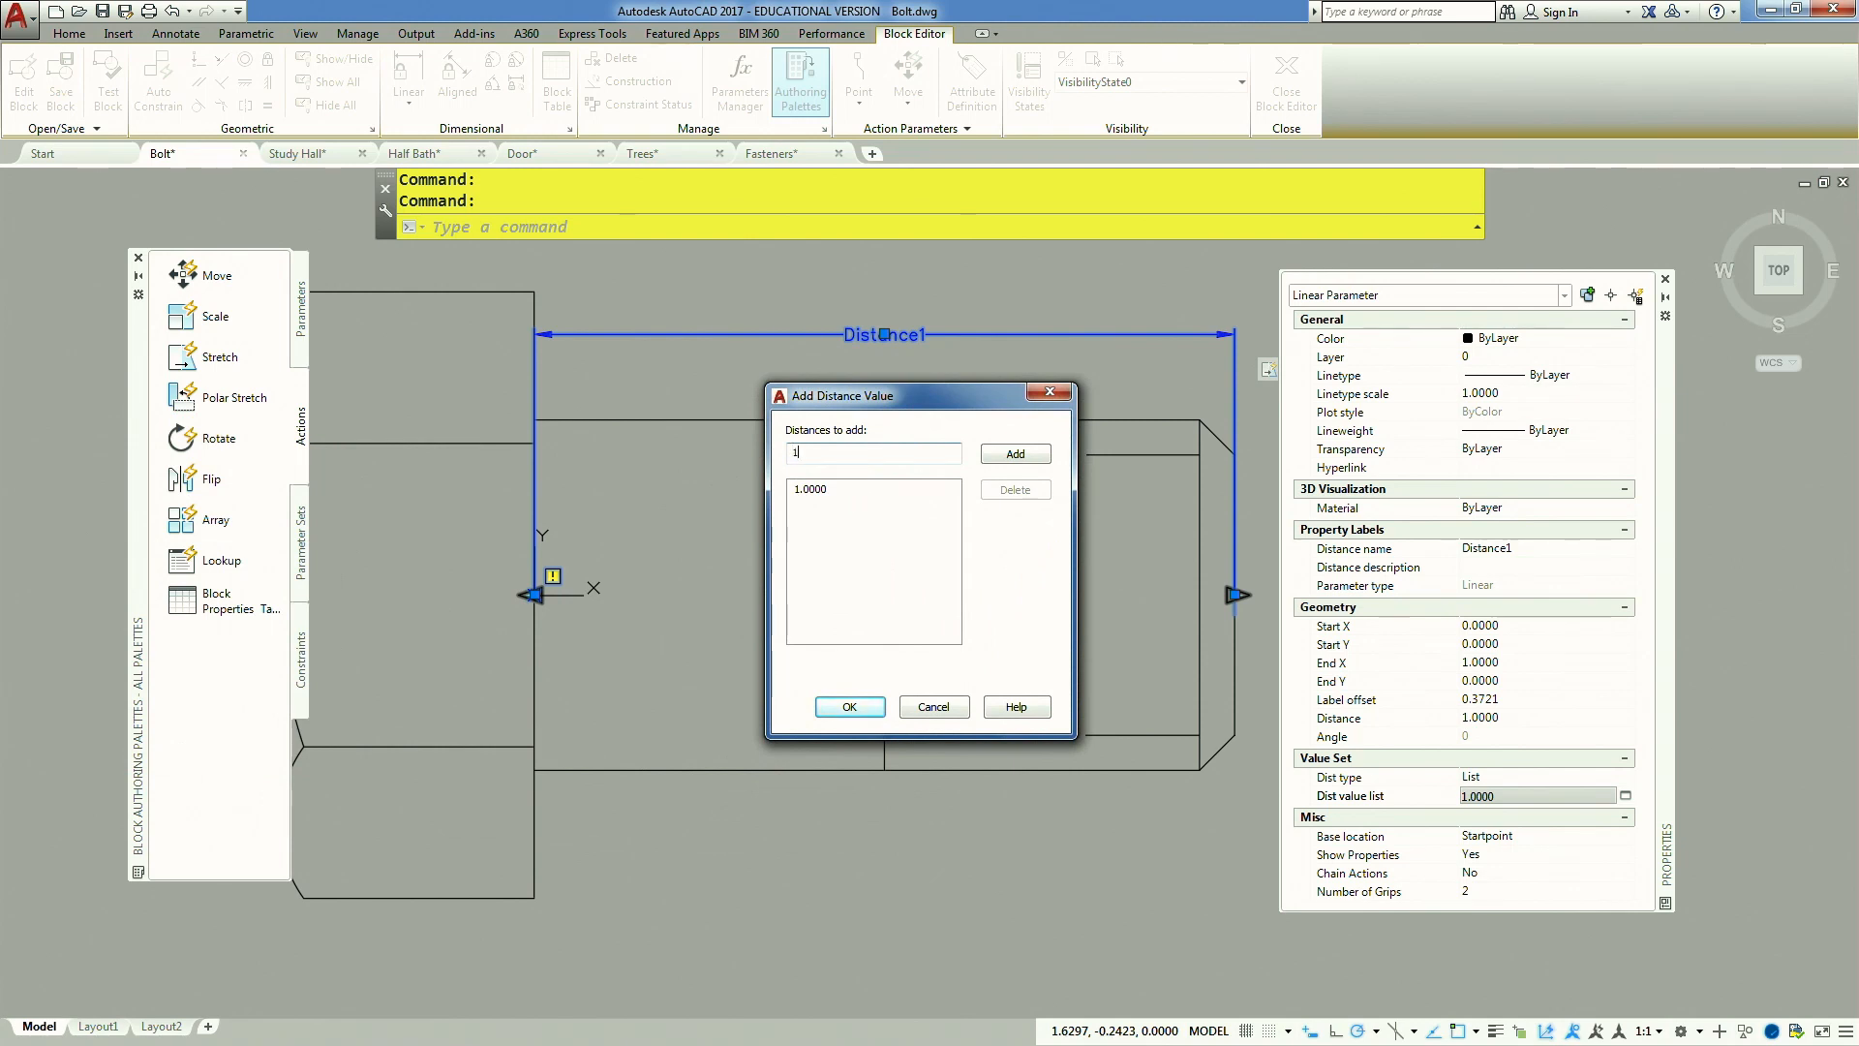
pyautogui.write('1.')
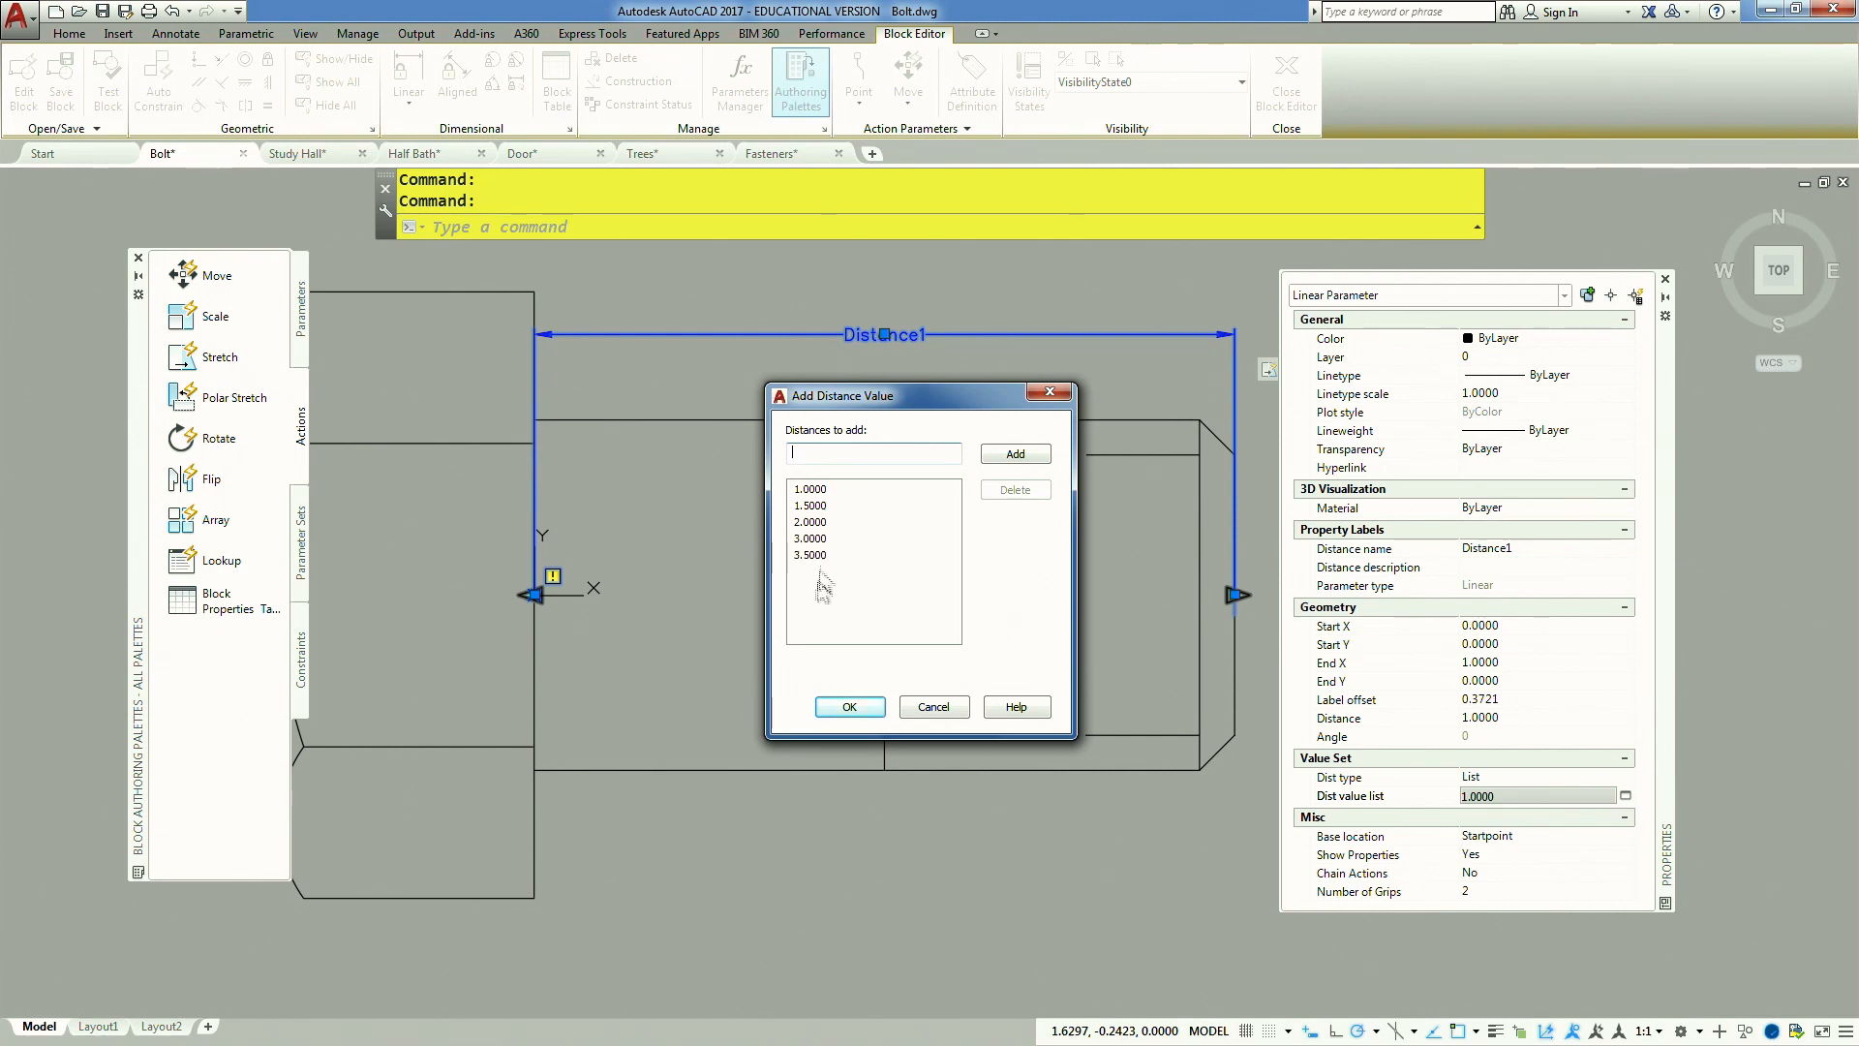
pyautogui.click(847, 708)
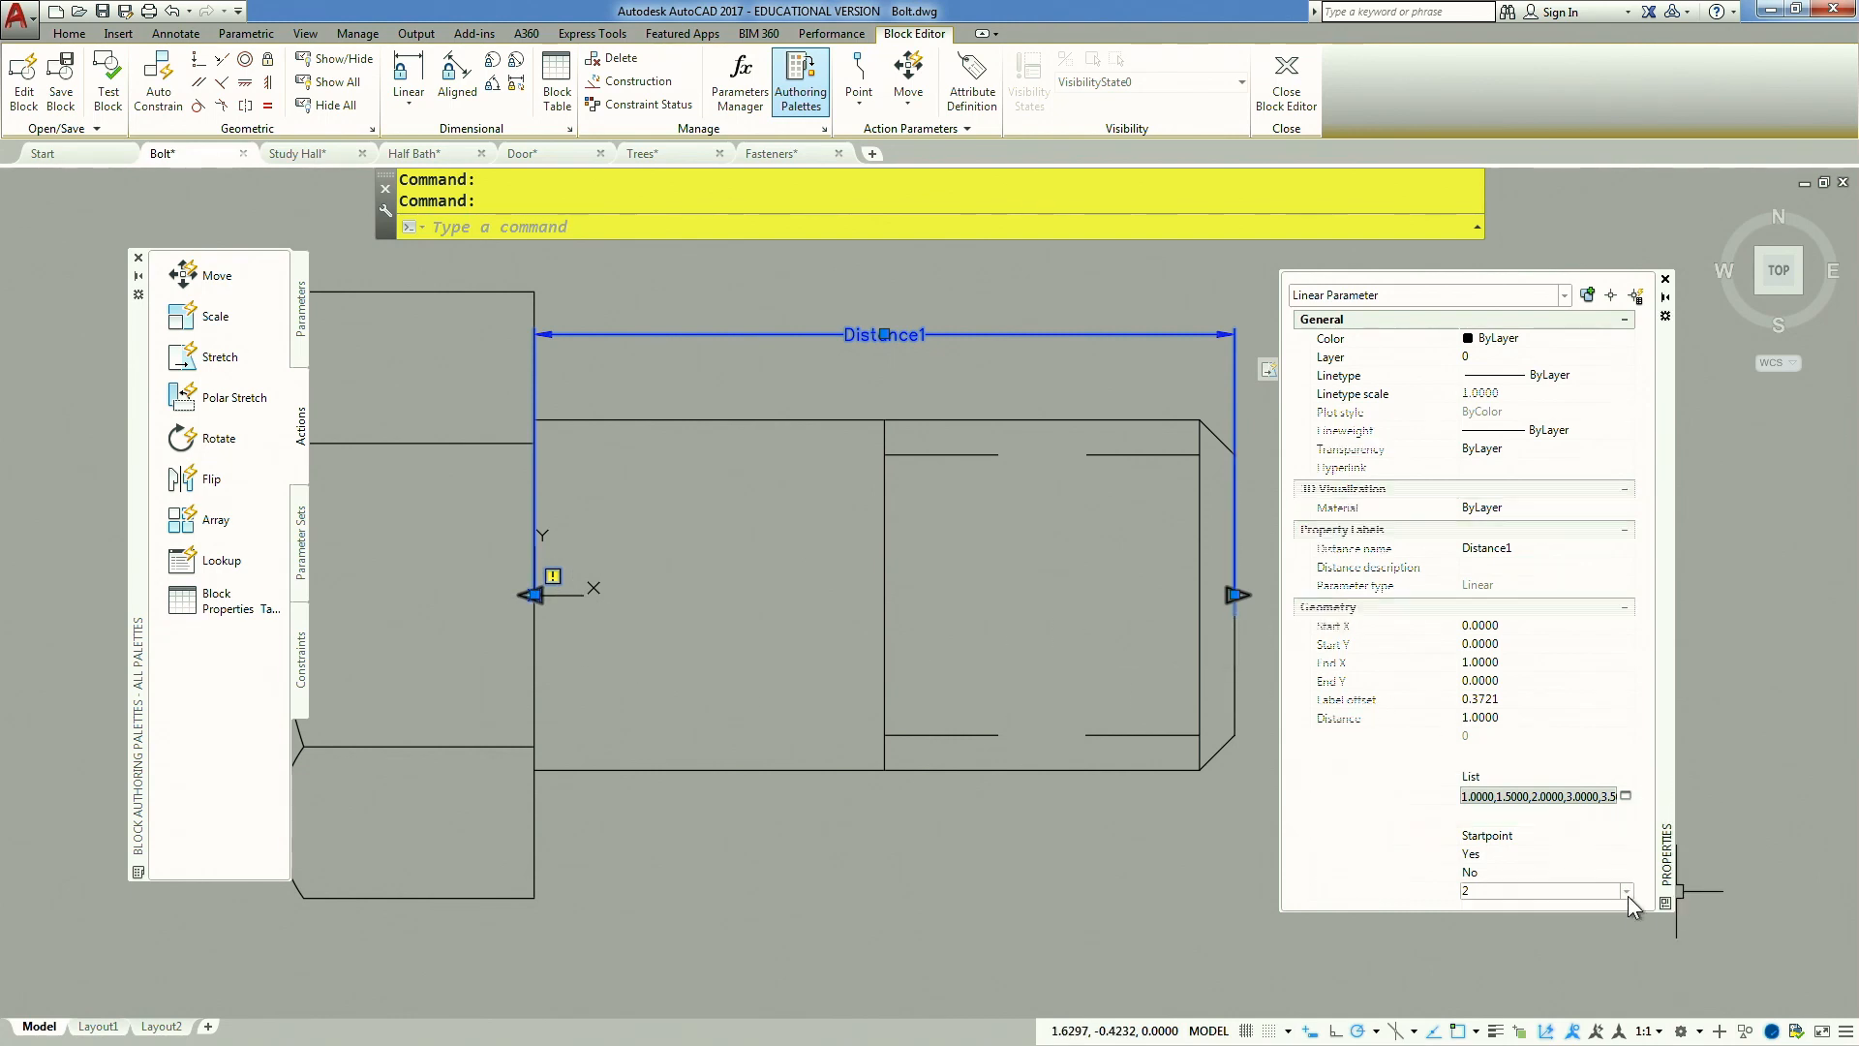
# Limit the linear parameter to 1 grip and close the Block Editor, saving the changes
pyautogui.click(1625, 892)
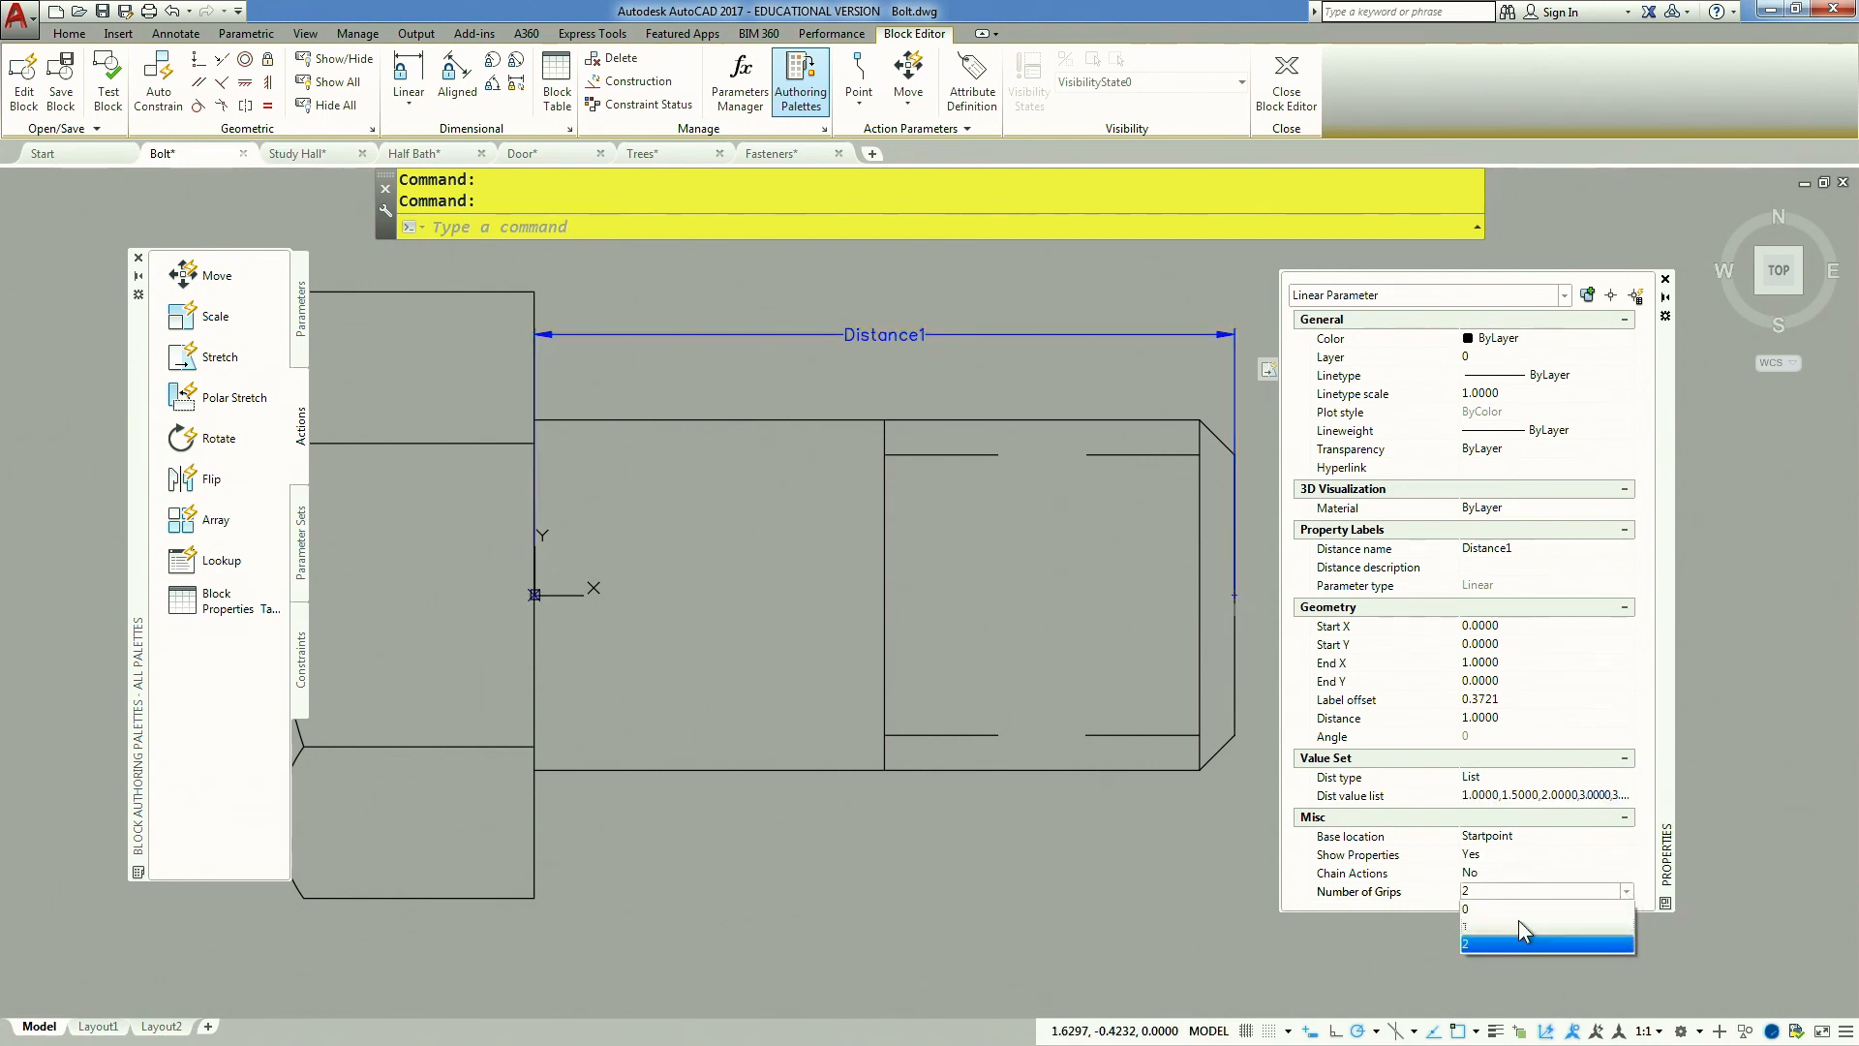
pyautogui.click(1512, 932)
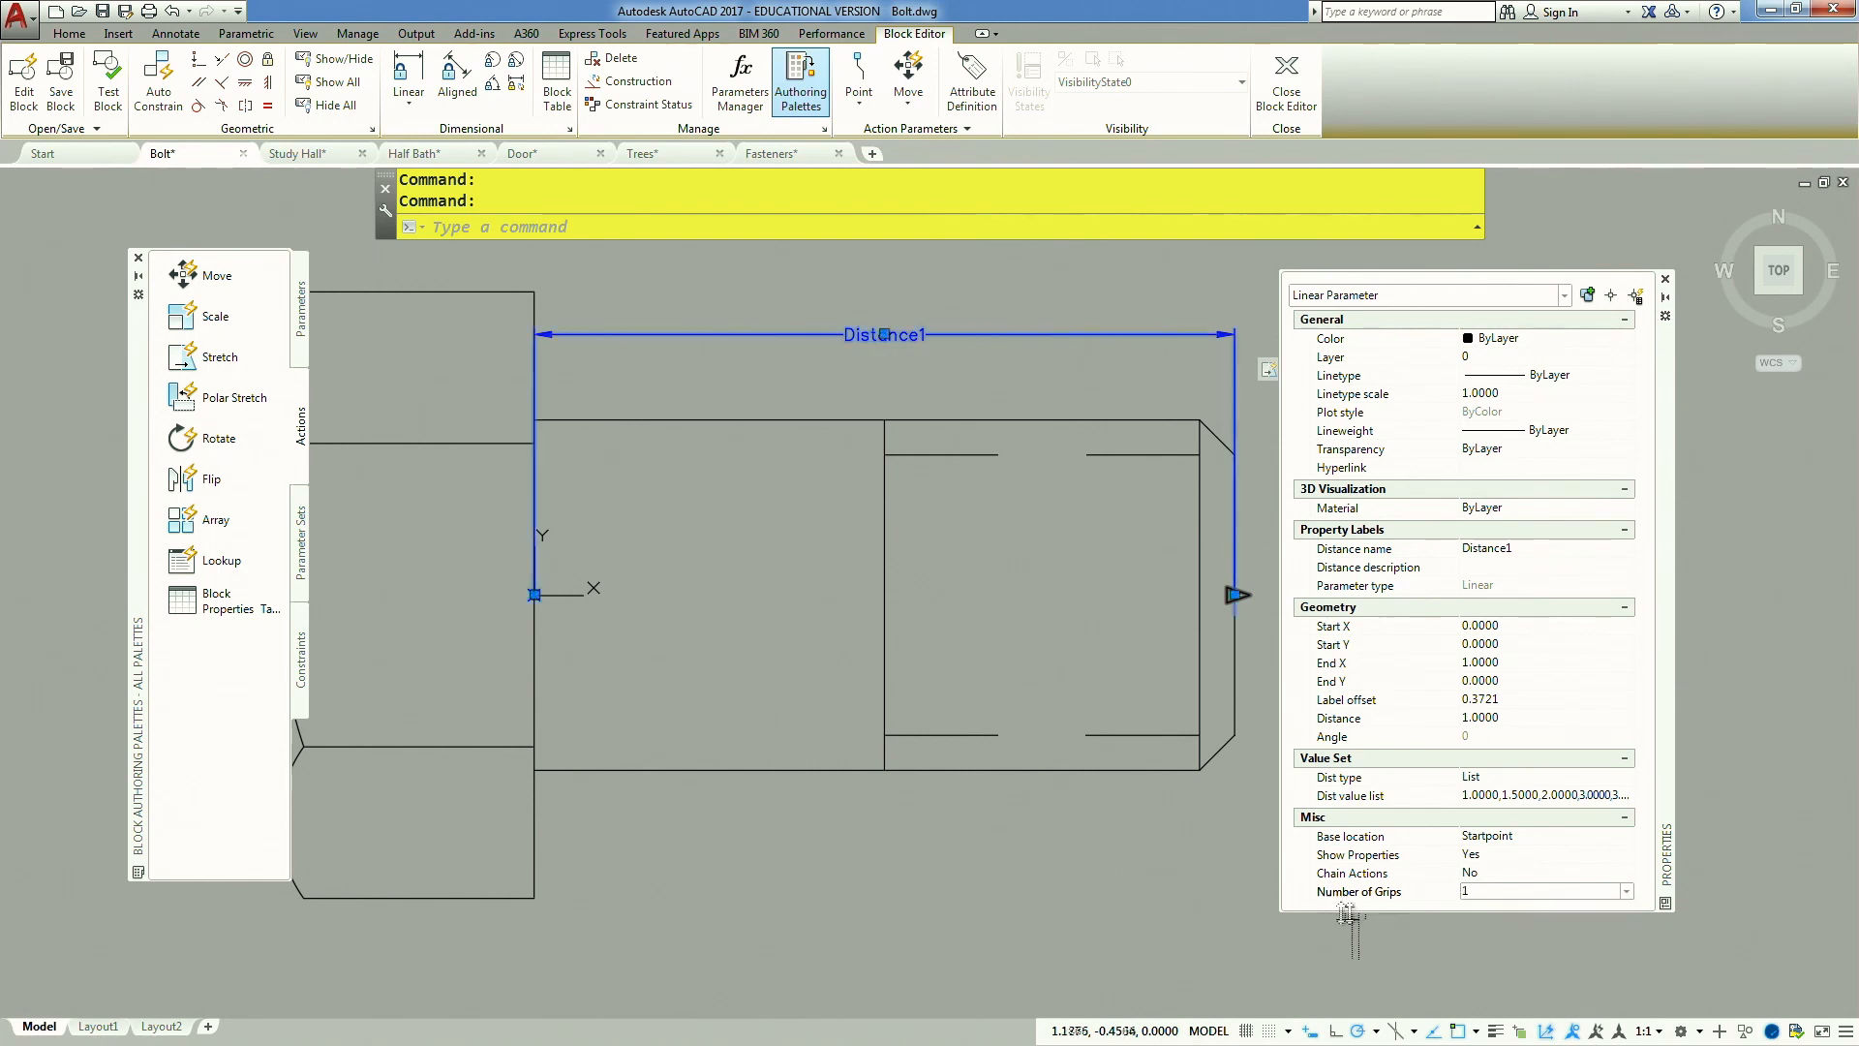
pyautogui.click(1152, 915)
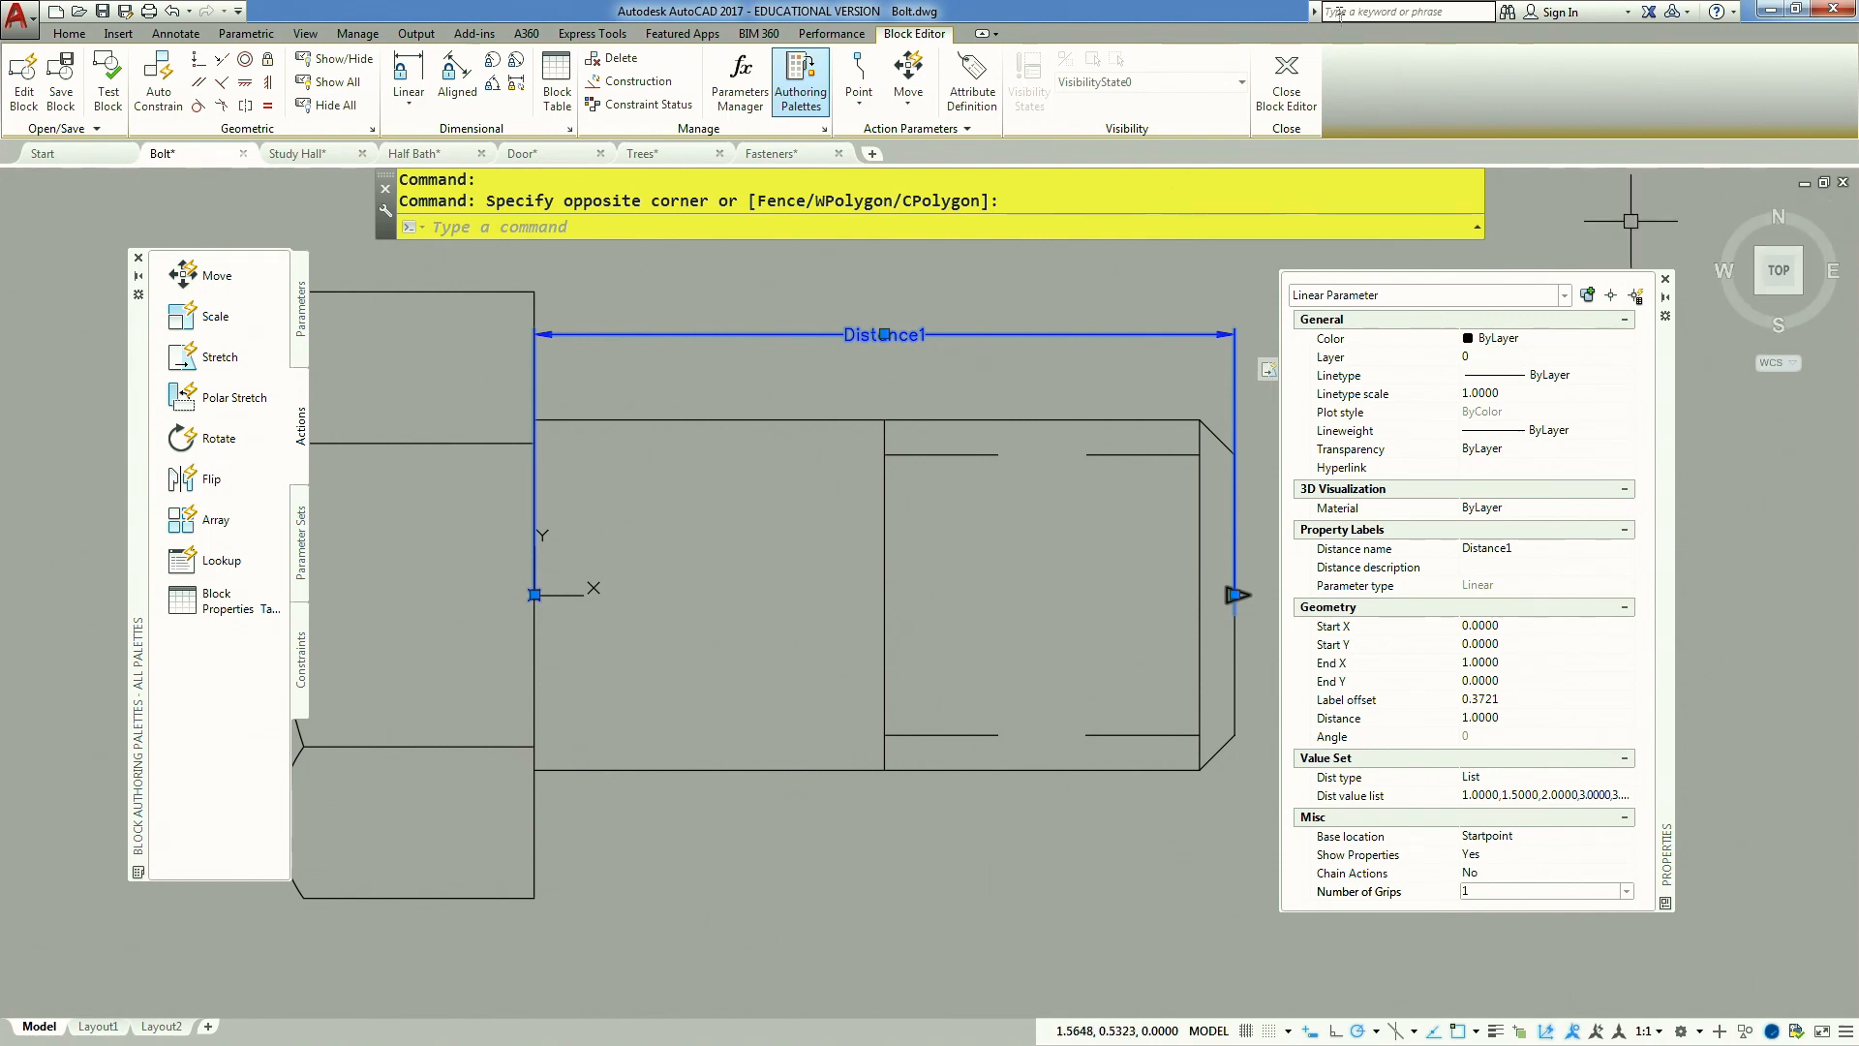
pyautogui.click(1299, 79)
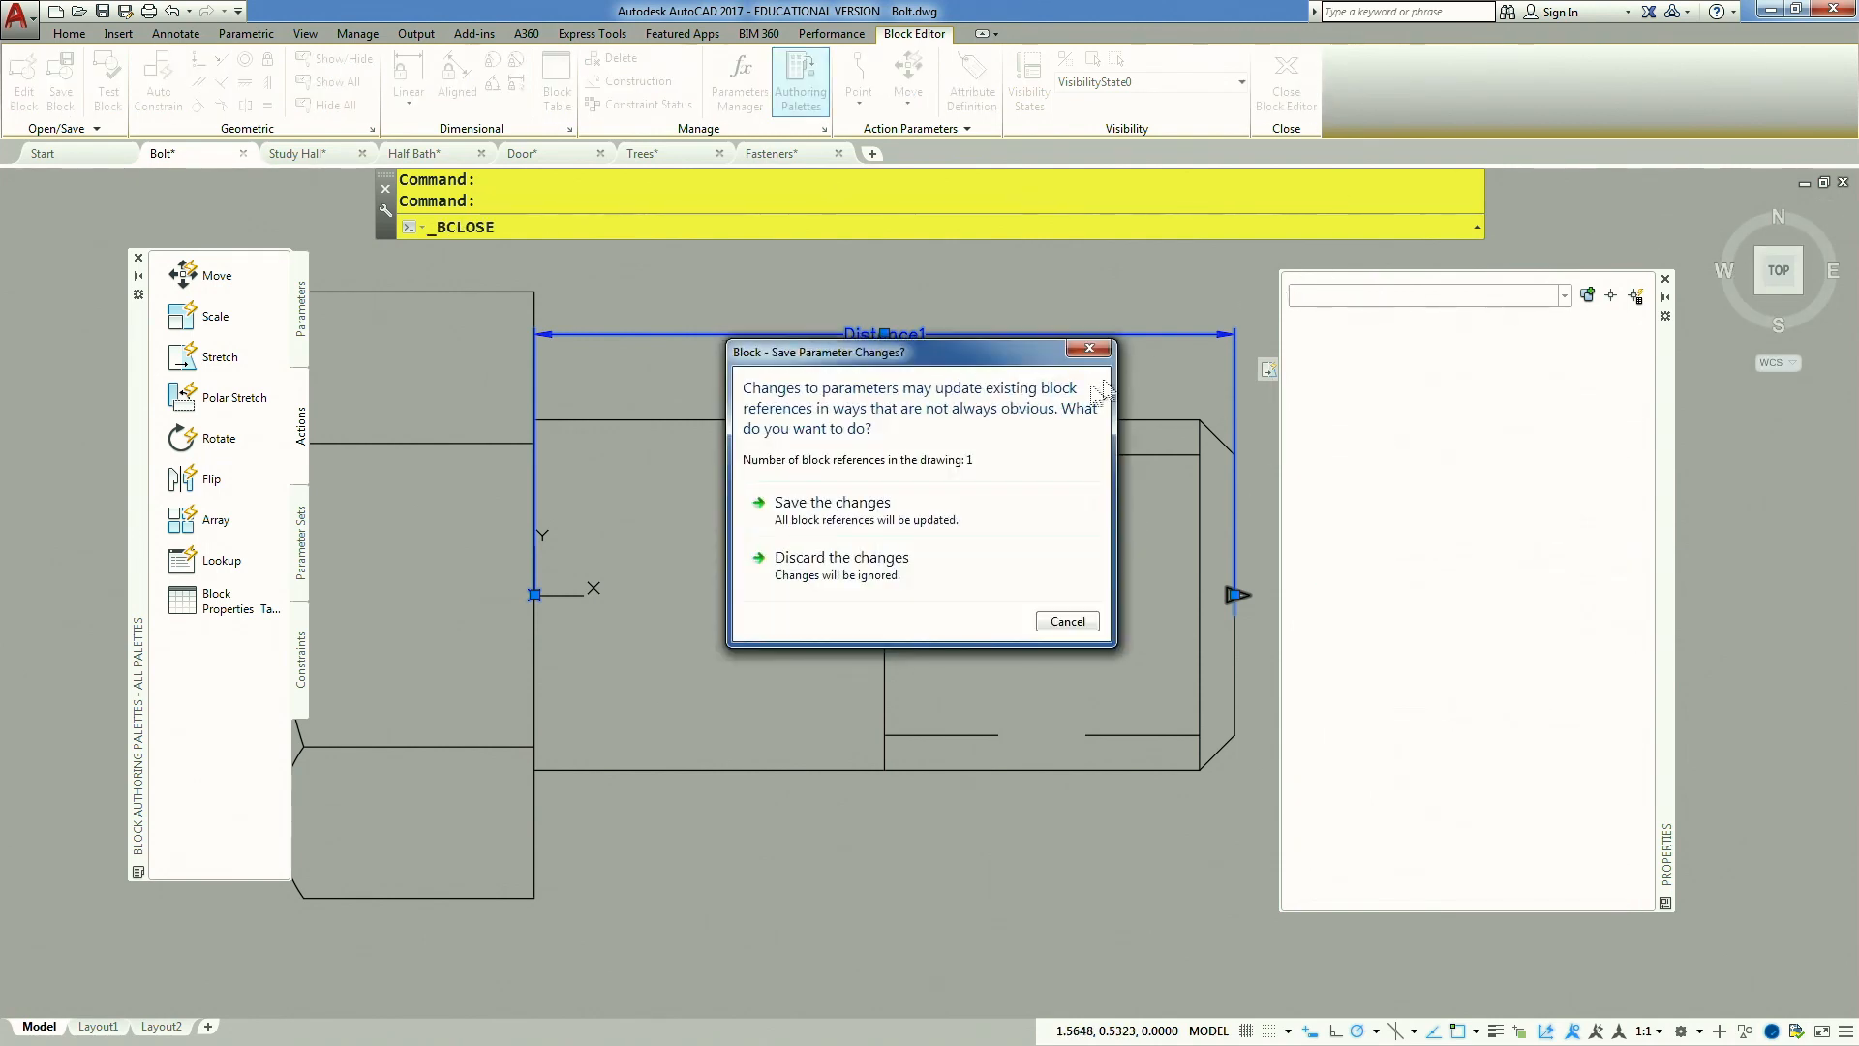
pyautogui.click(796, 511)
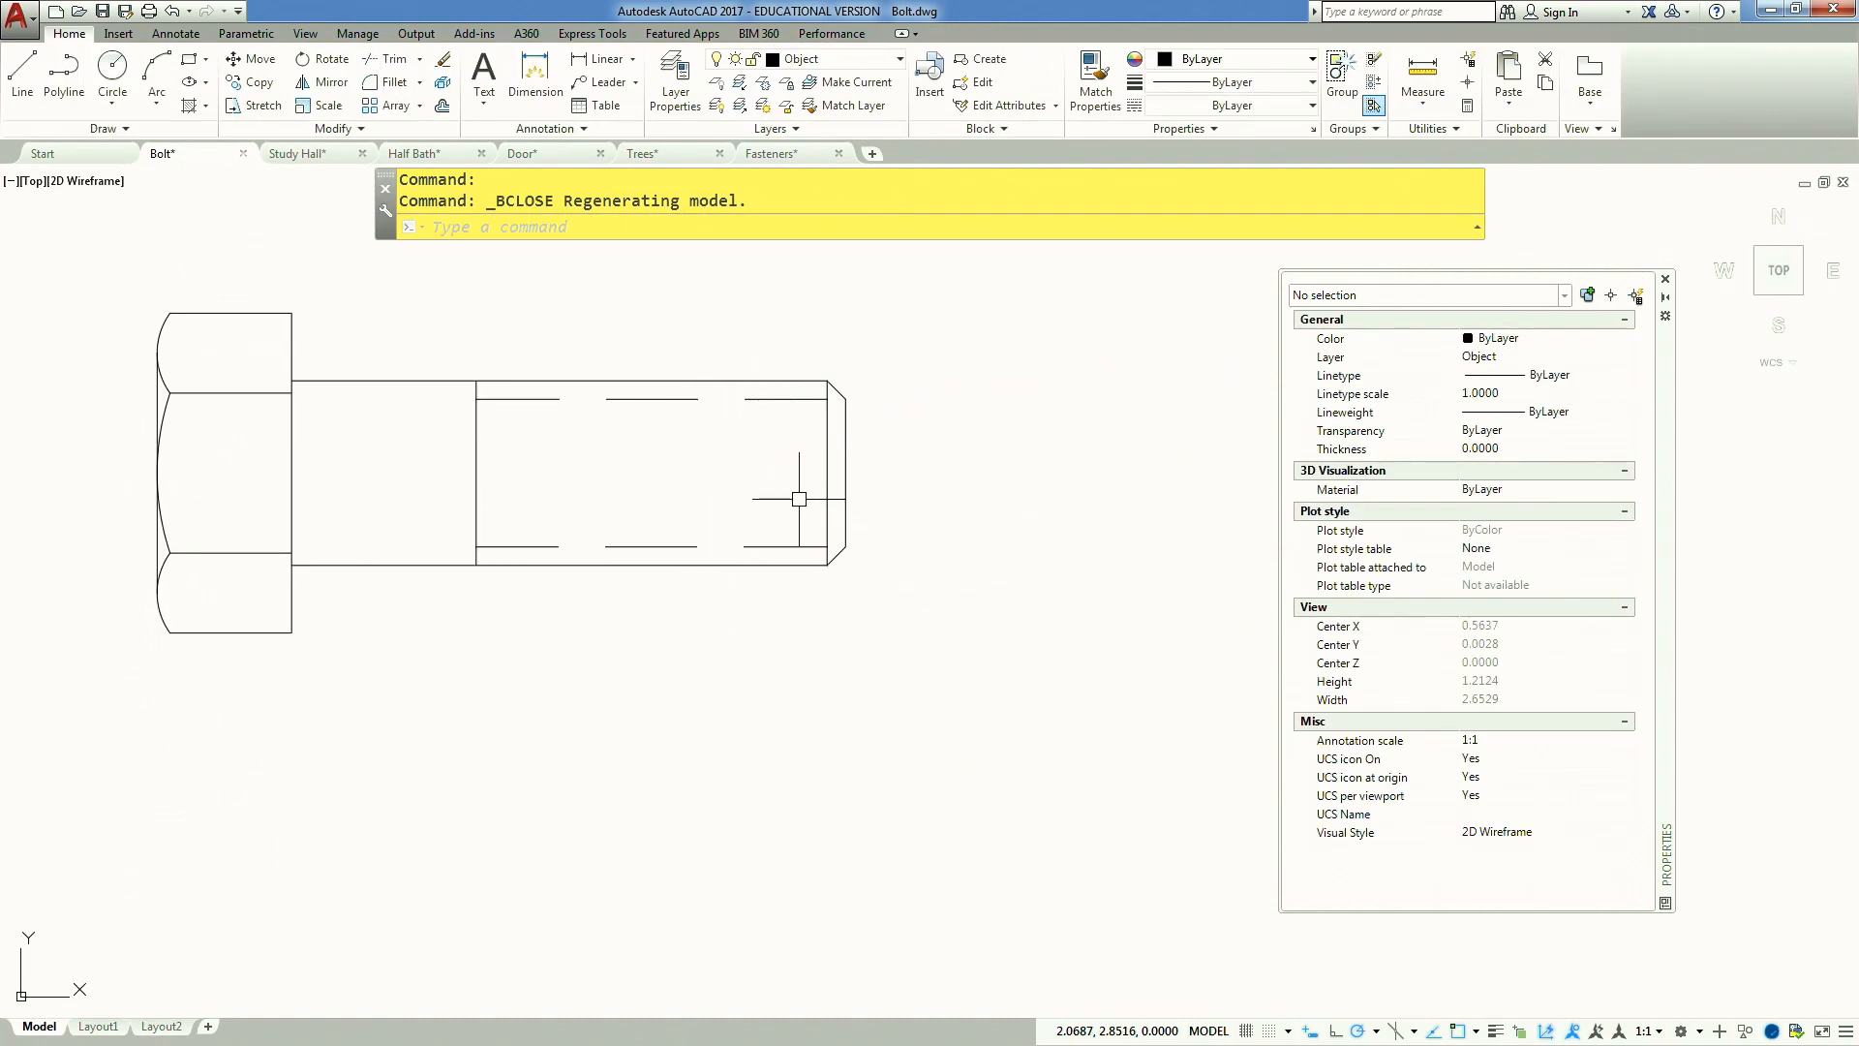
# Test the bolt's stretch grip by lengthening the shank to the listed 3.5 value
pyautogui.click(843, 450)
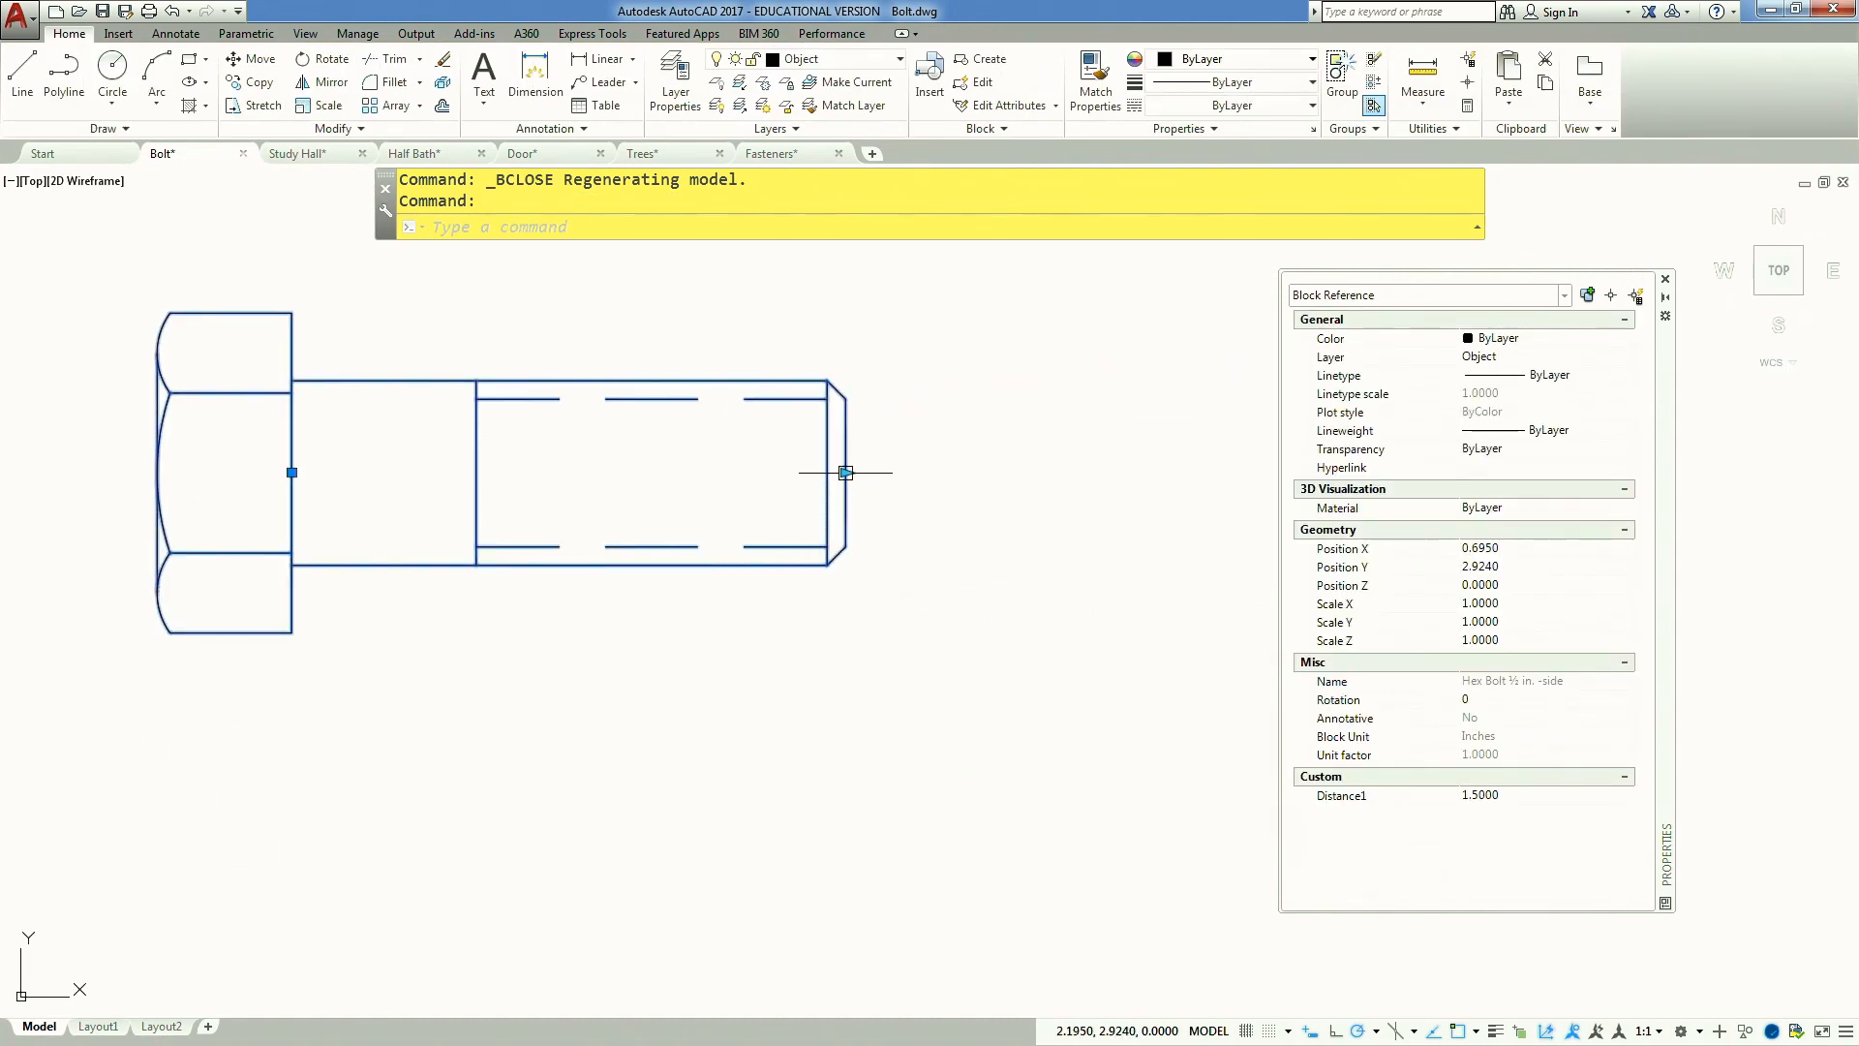
pyautogui.click(845, 473)
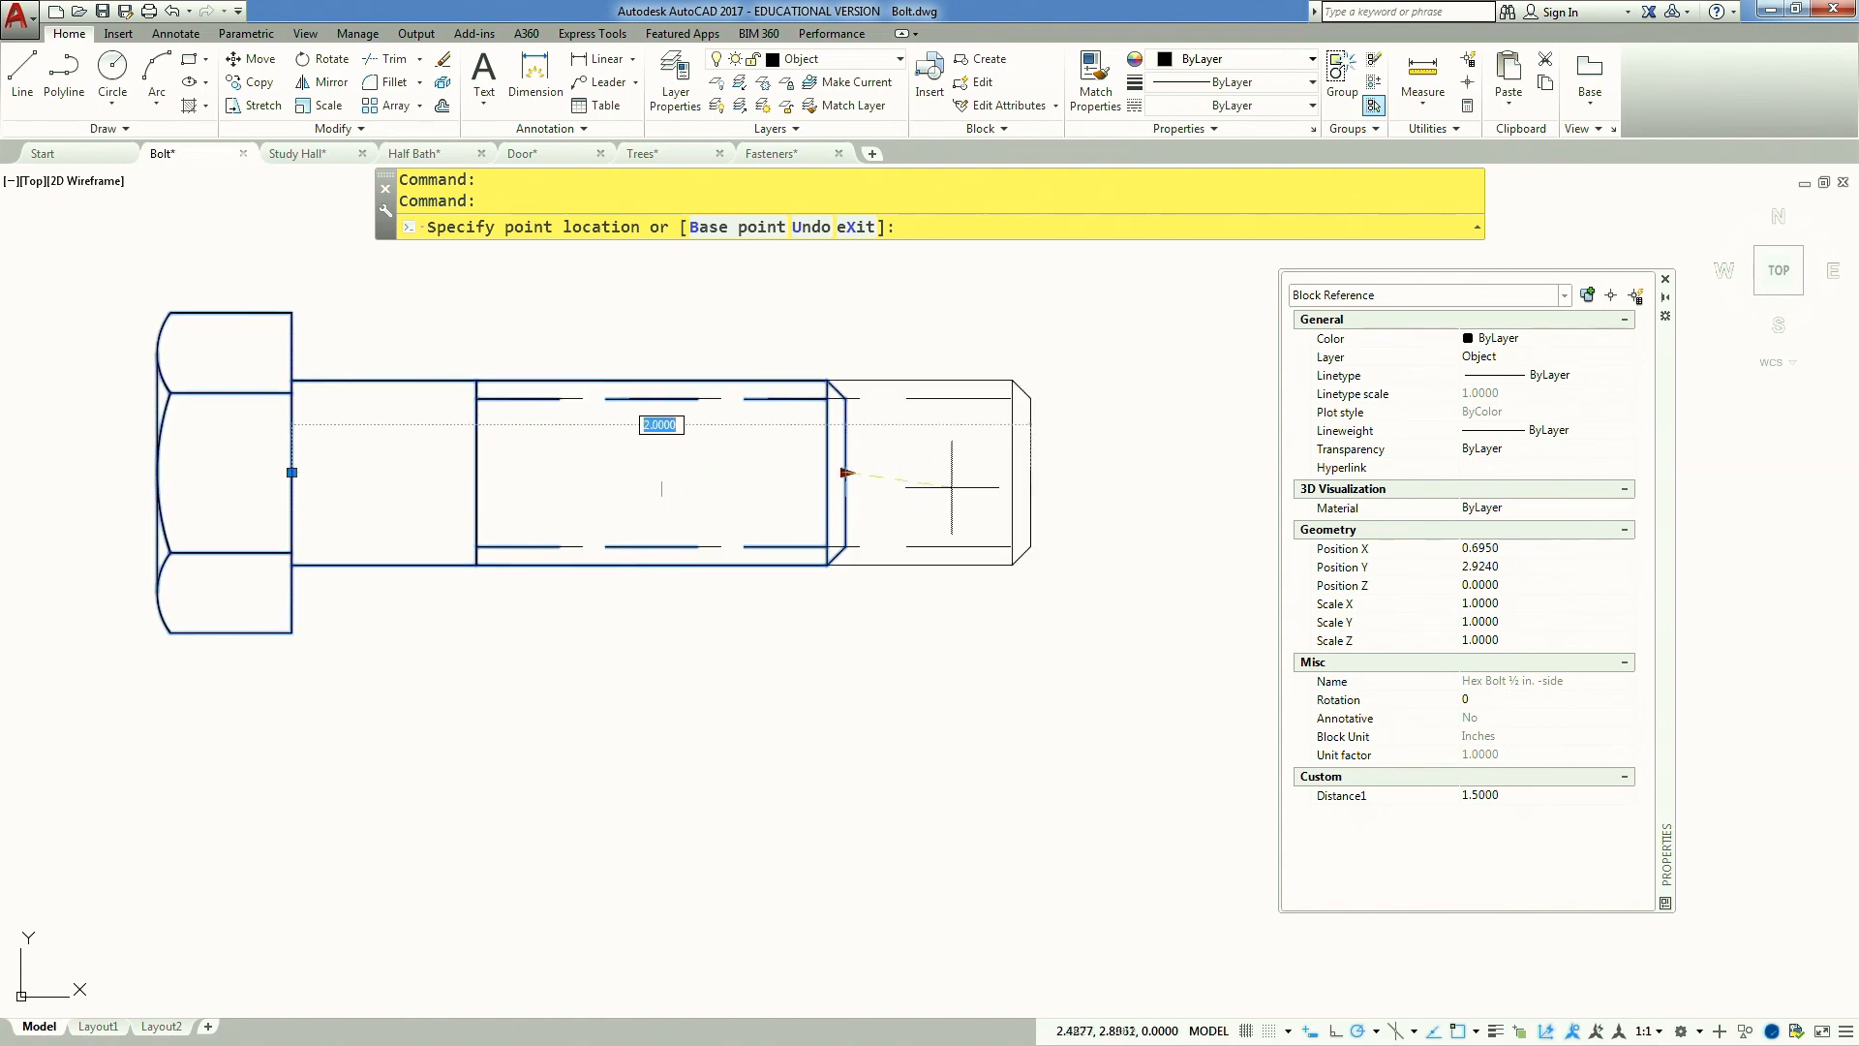
pyautogui.moveTo(930, 484); pyautogui.dragTo(709, 457, button='middle')
pyautogui.scroll(-2, 708, 457)
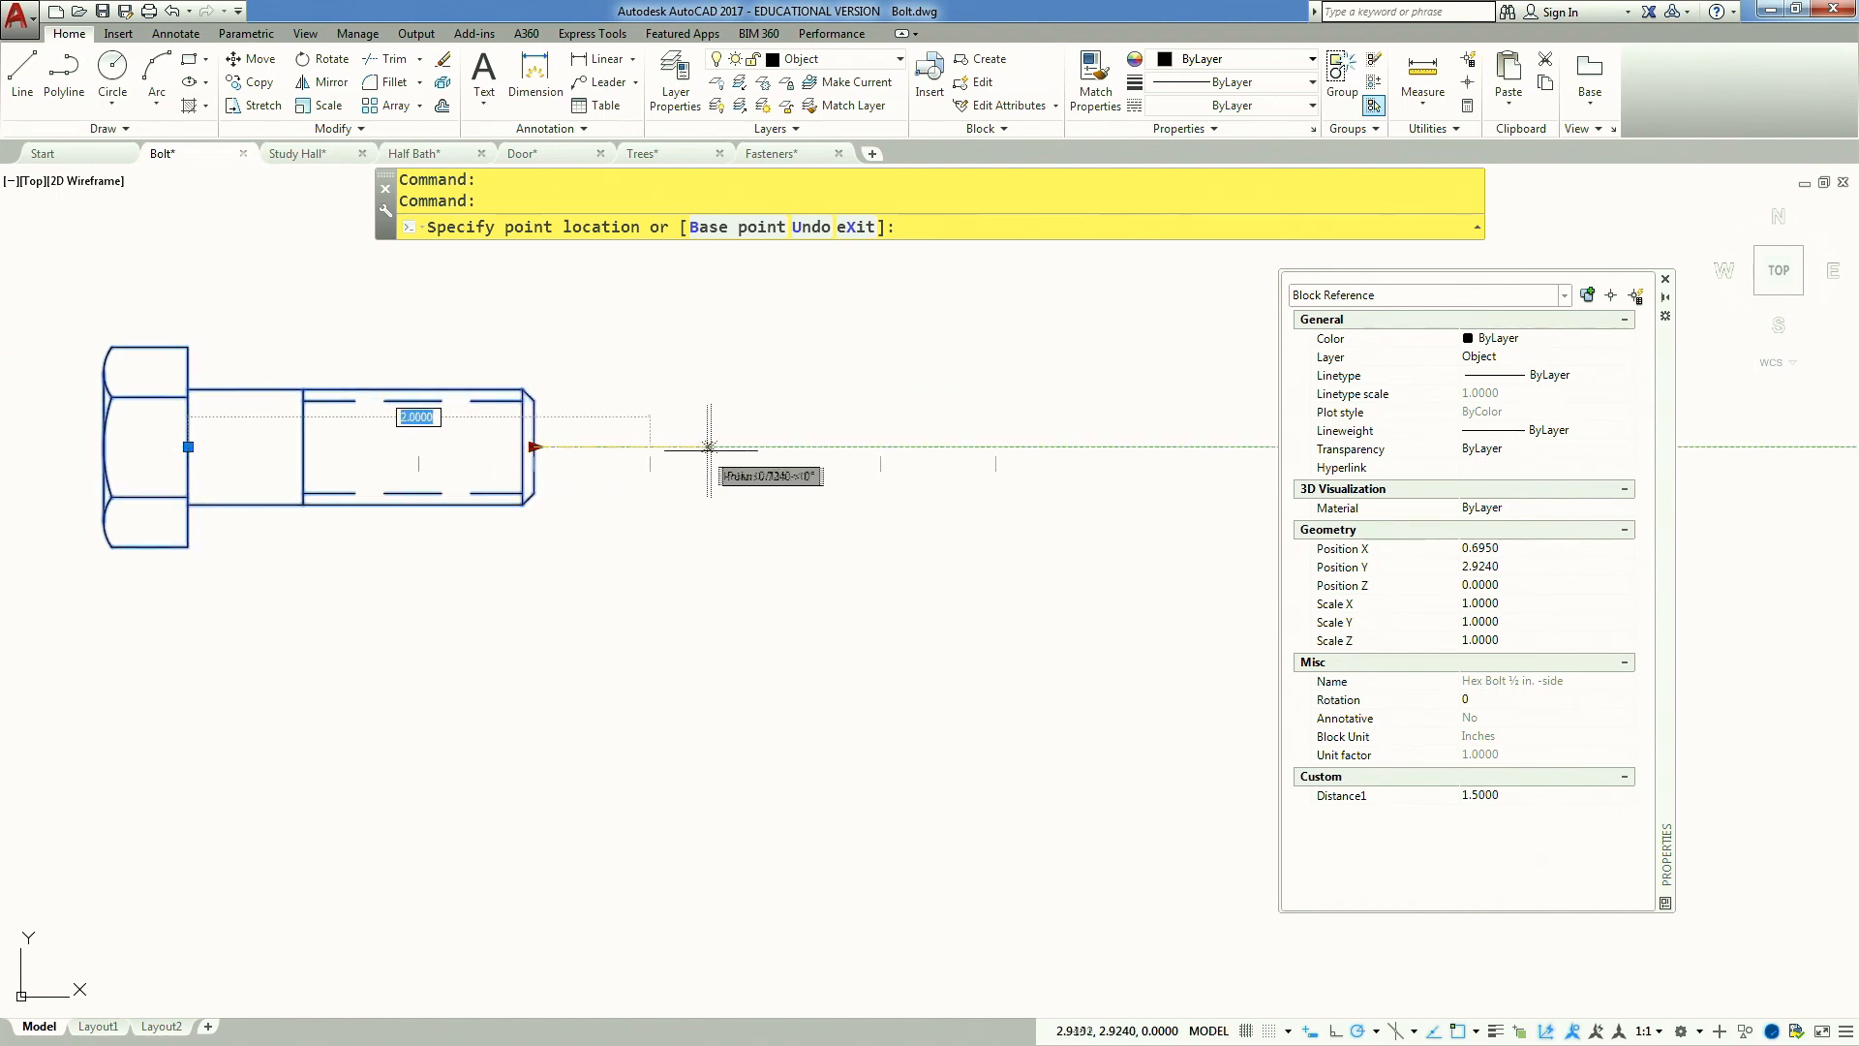
pyautogui.click(992, 466)
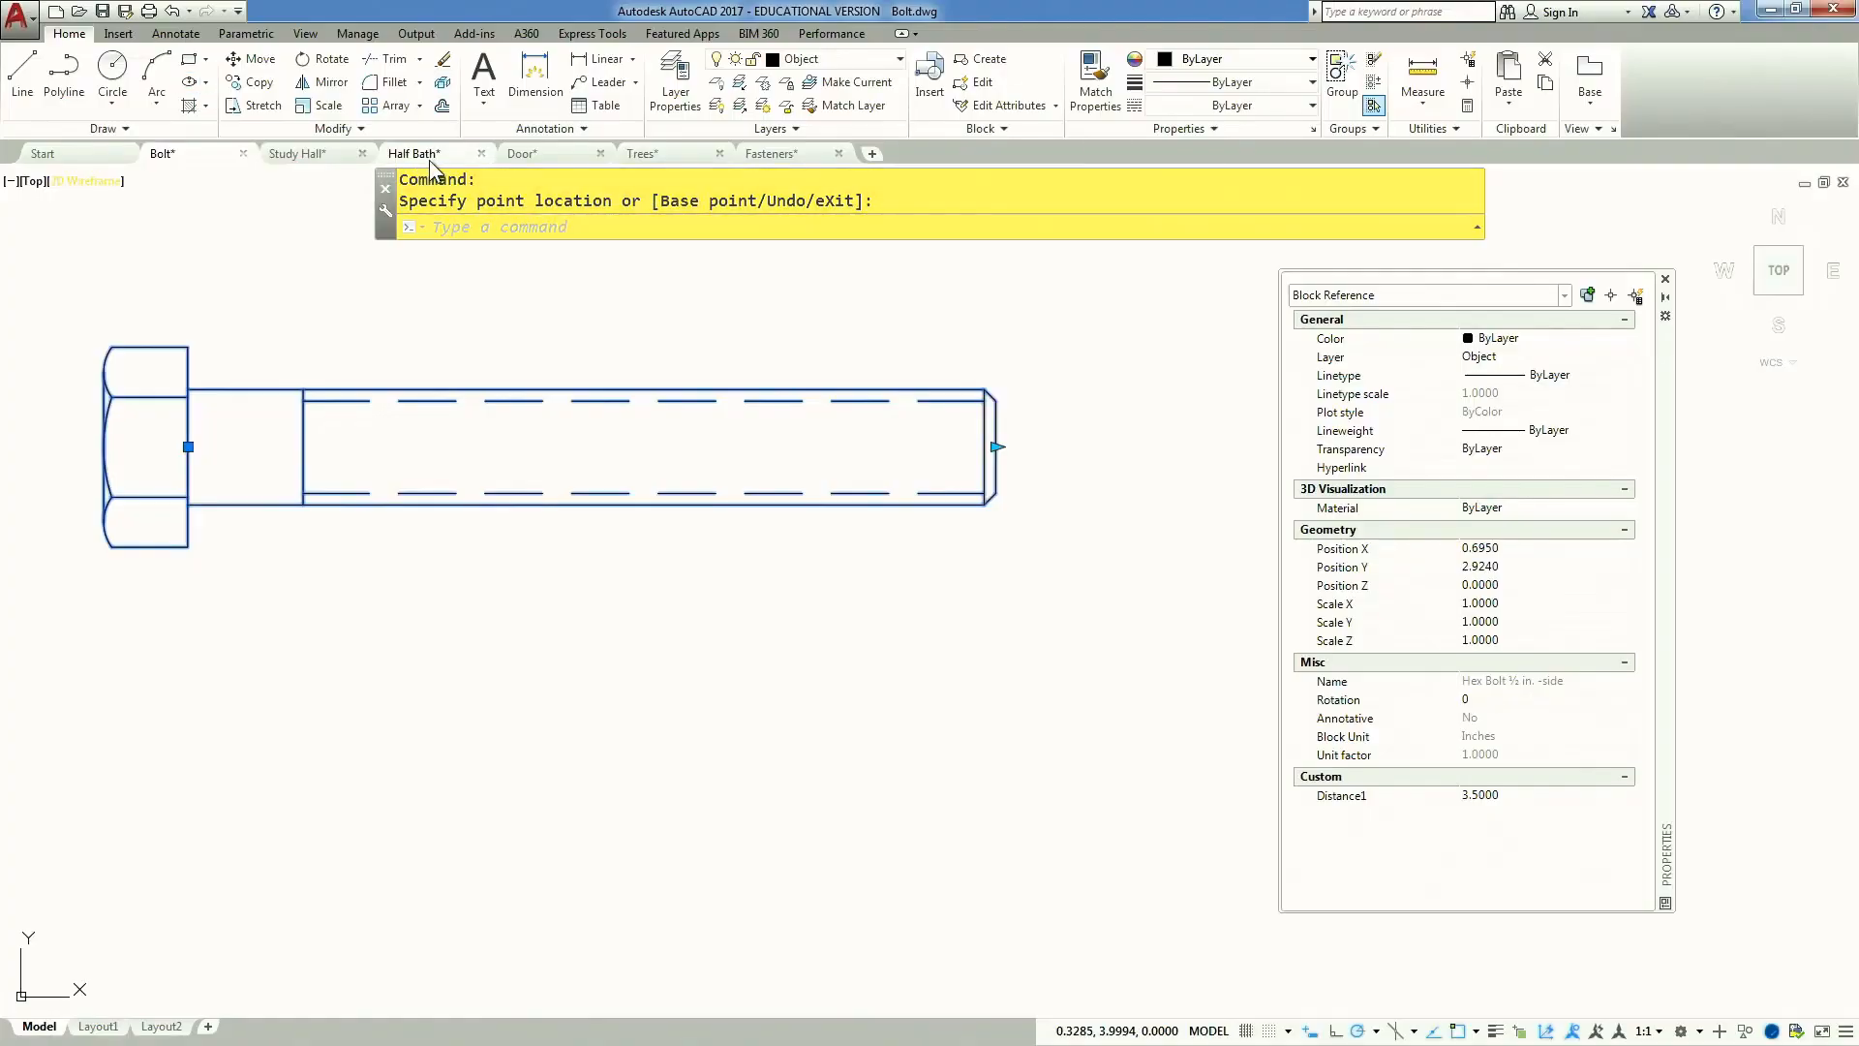
# Switch to the Trees drawing and open the clump of trees block in the Block Editor
pyautogui.click(661, 155)
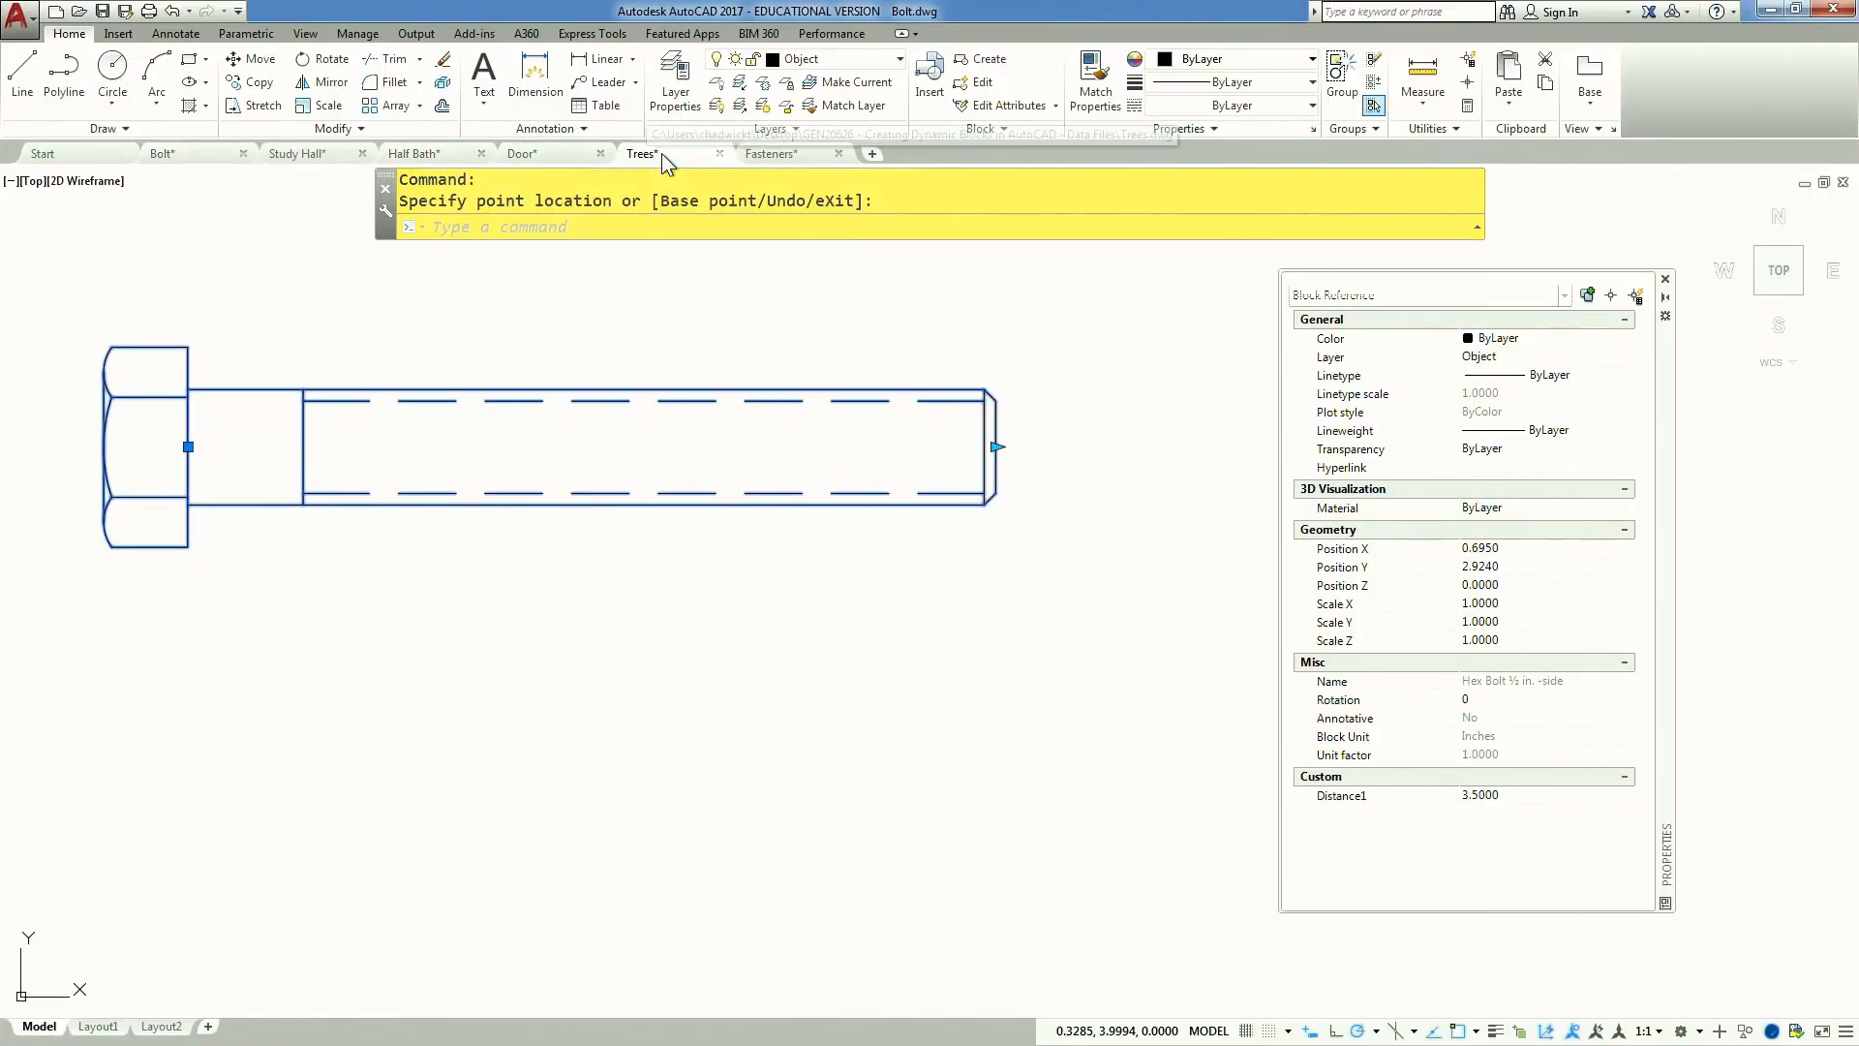
pyautogui.doubleClick(721, 484)
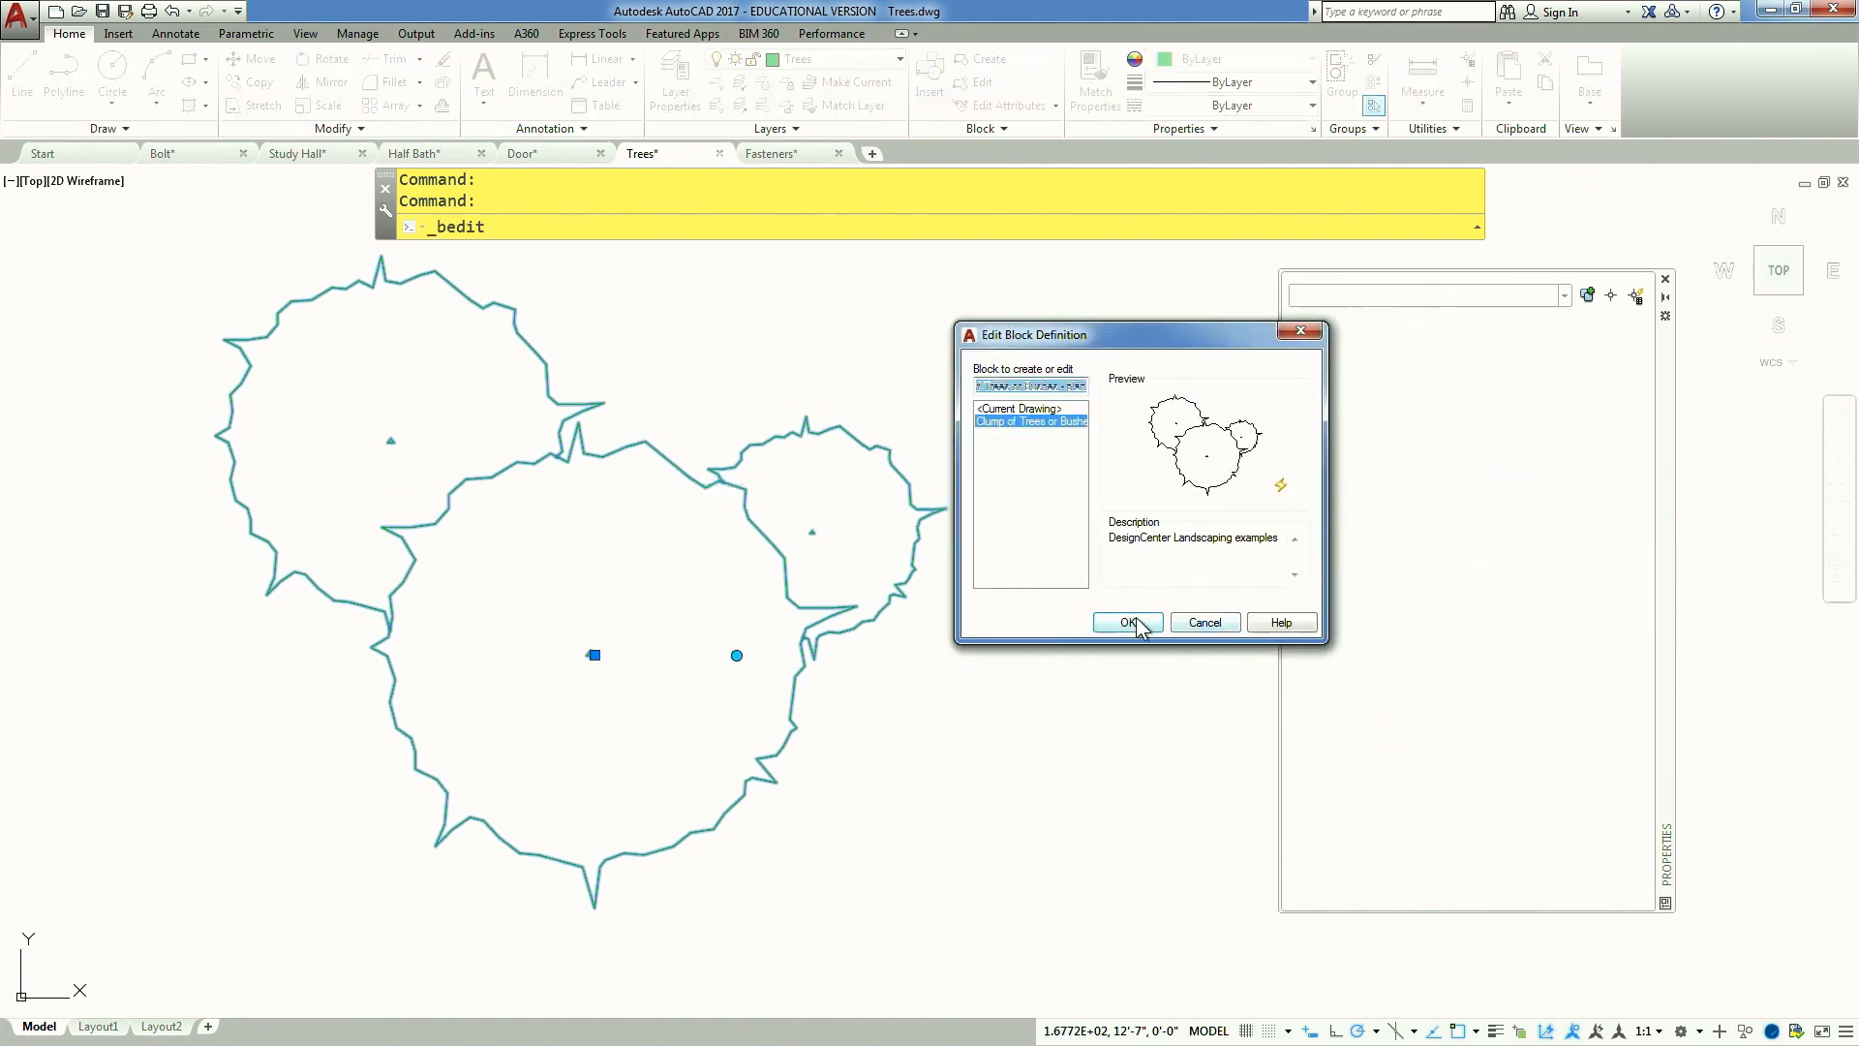
pyautogui.click(1141, 627)
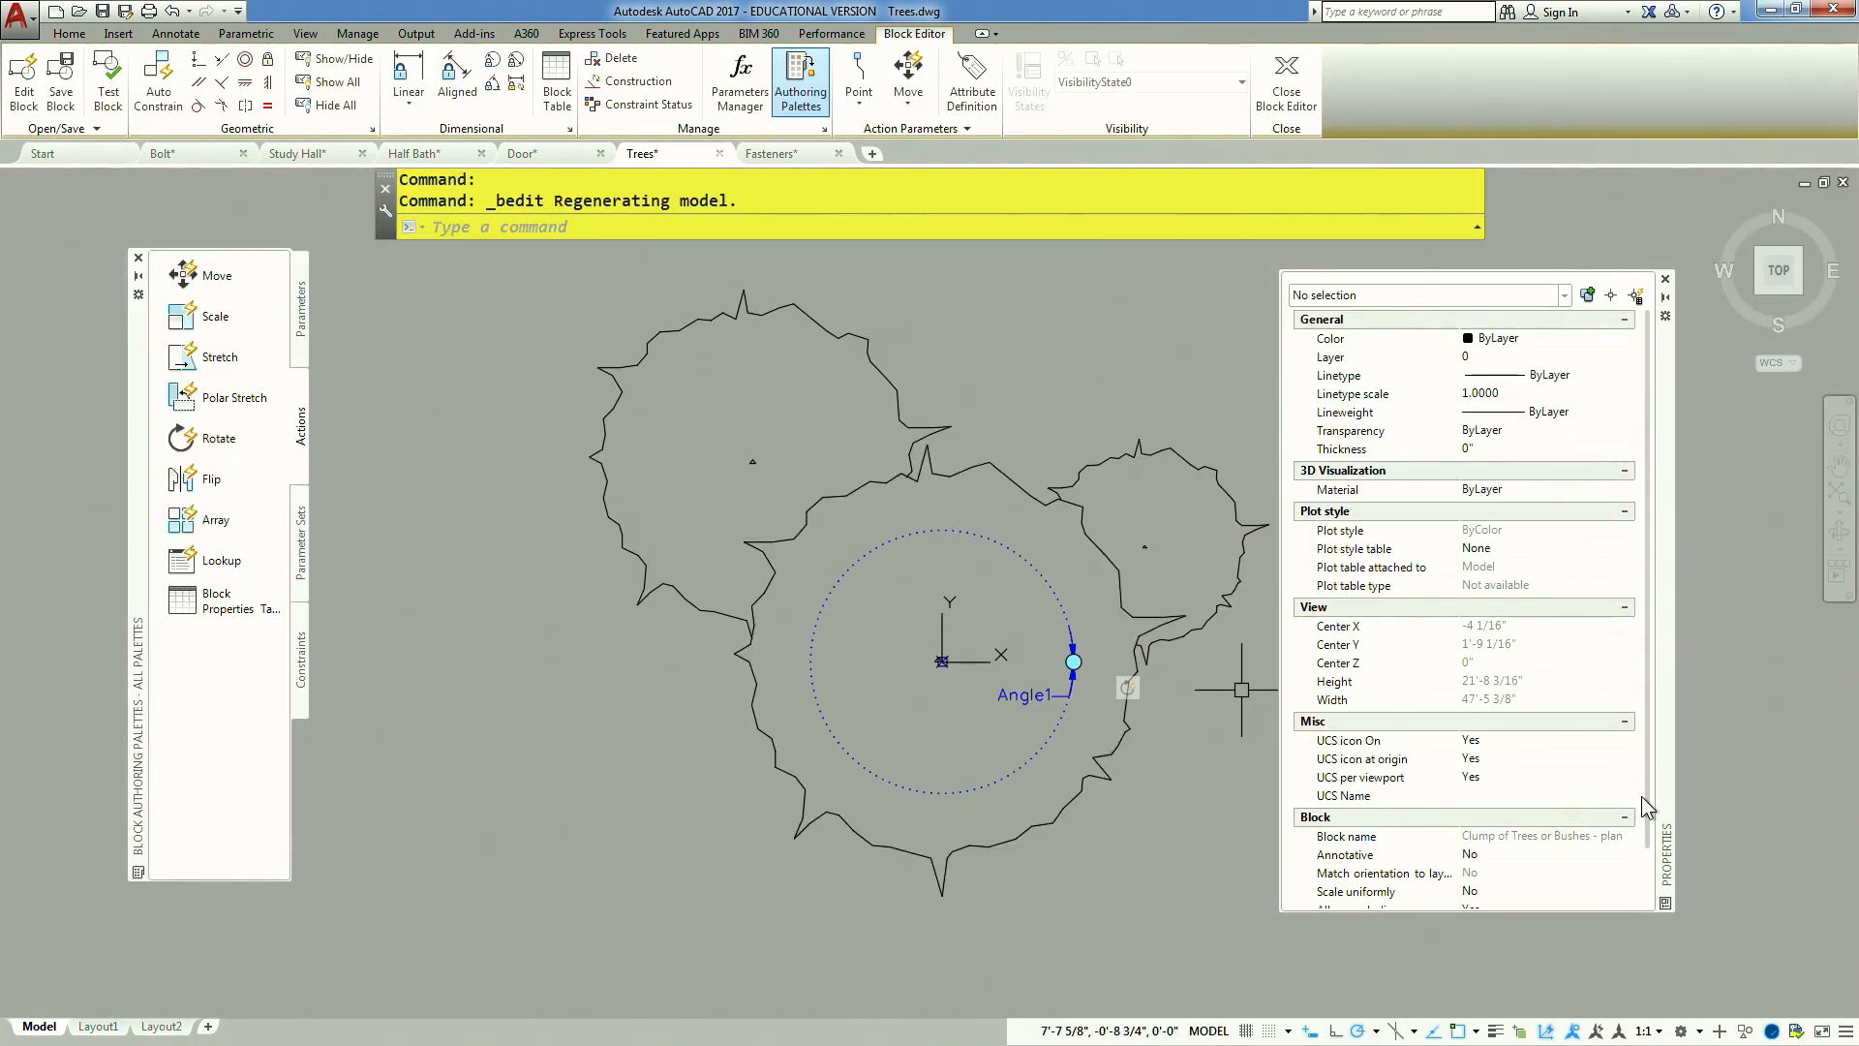
# Set the Angle1 rotation parameter to a List of 0, 90, 180 and 270, and close the Block Editor, saving the changes
pyautogui.click(1043, 580)
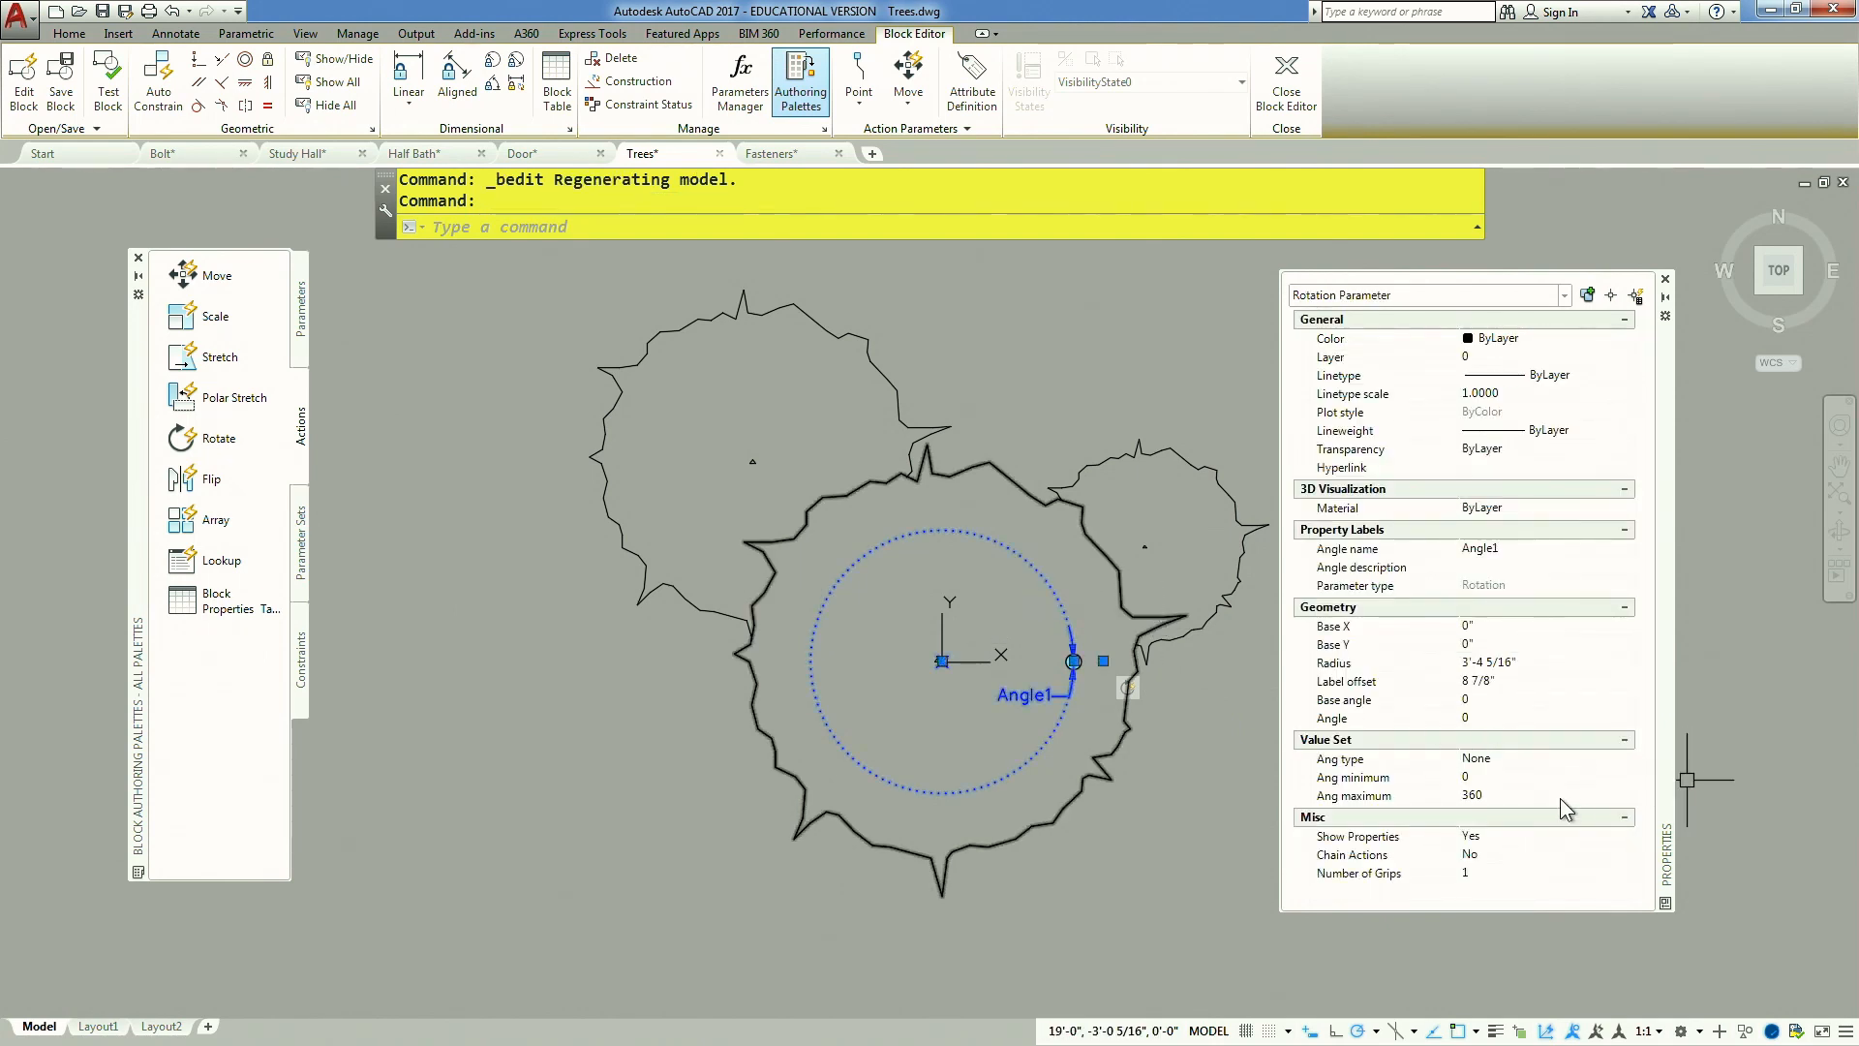
pyautogui.click(1524, 763)
pyautogui.click(1525, 763)
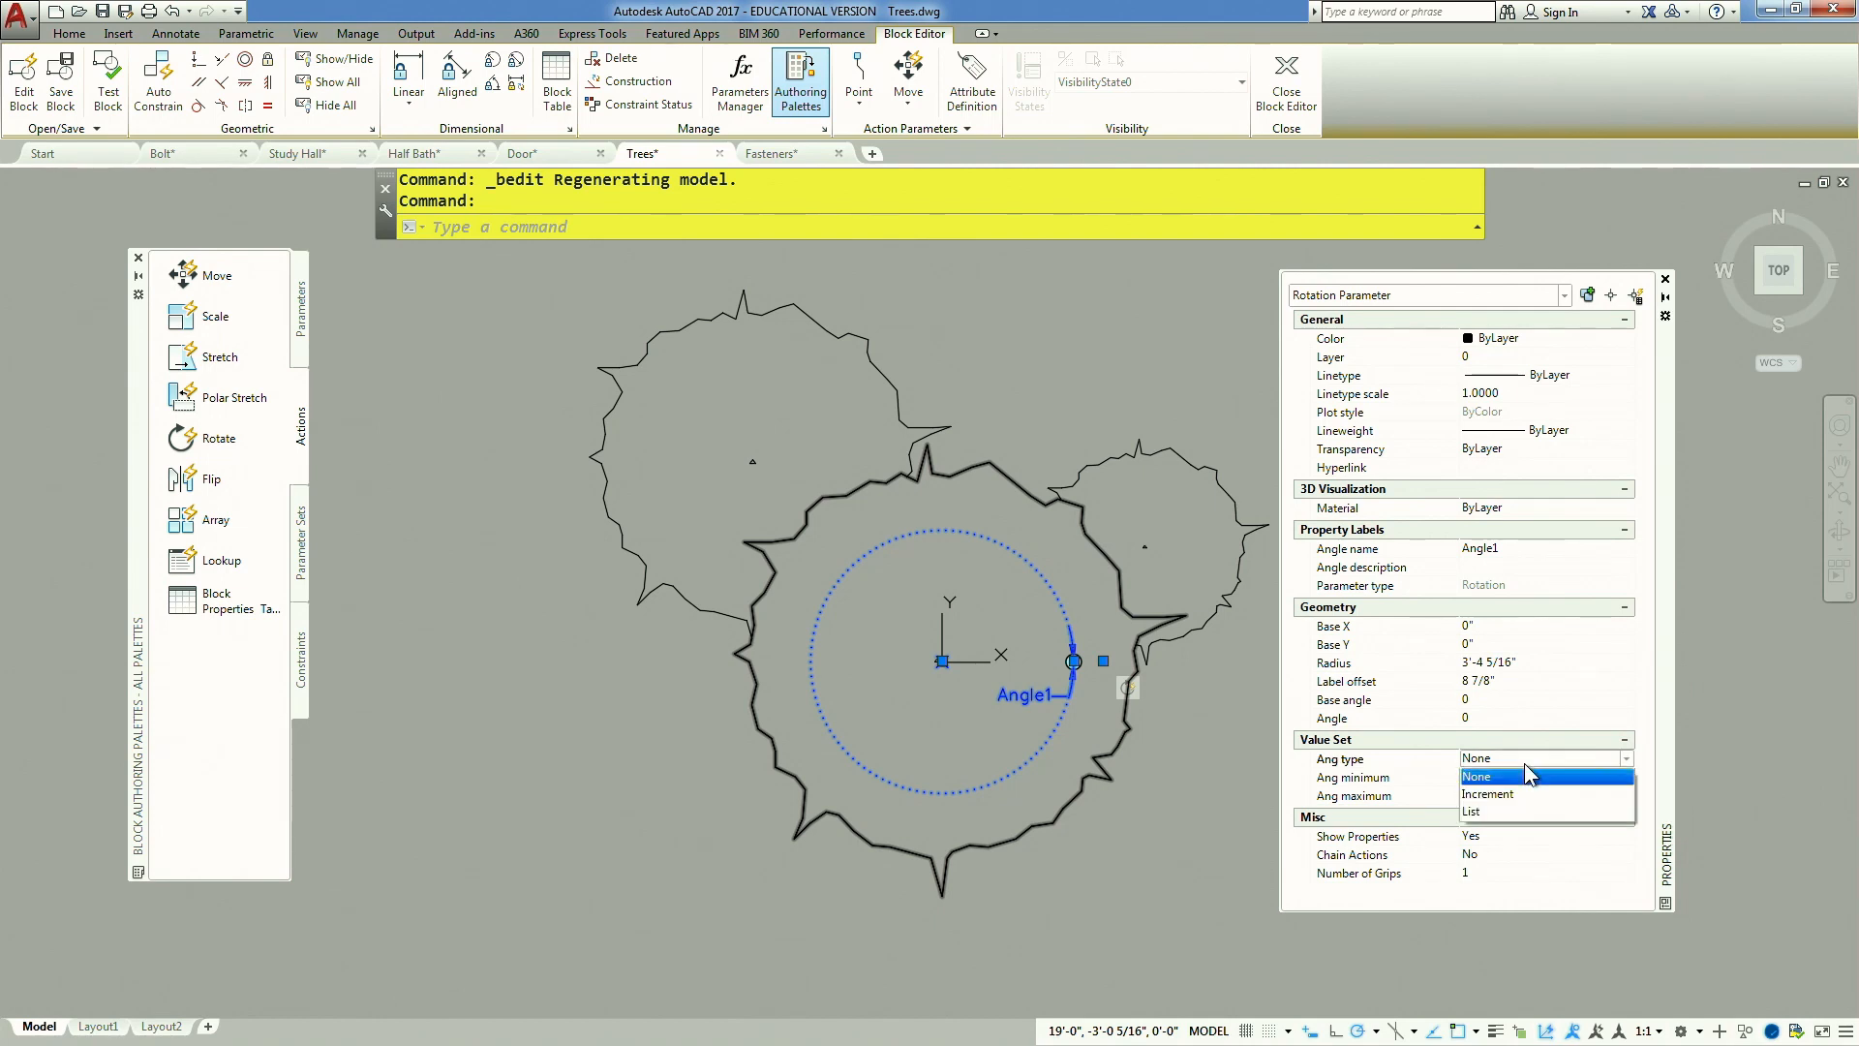
pyautogui.click(1499, 814)
pyautogui.click(1624, 779)
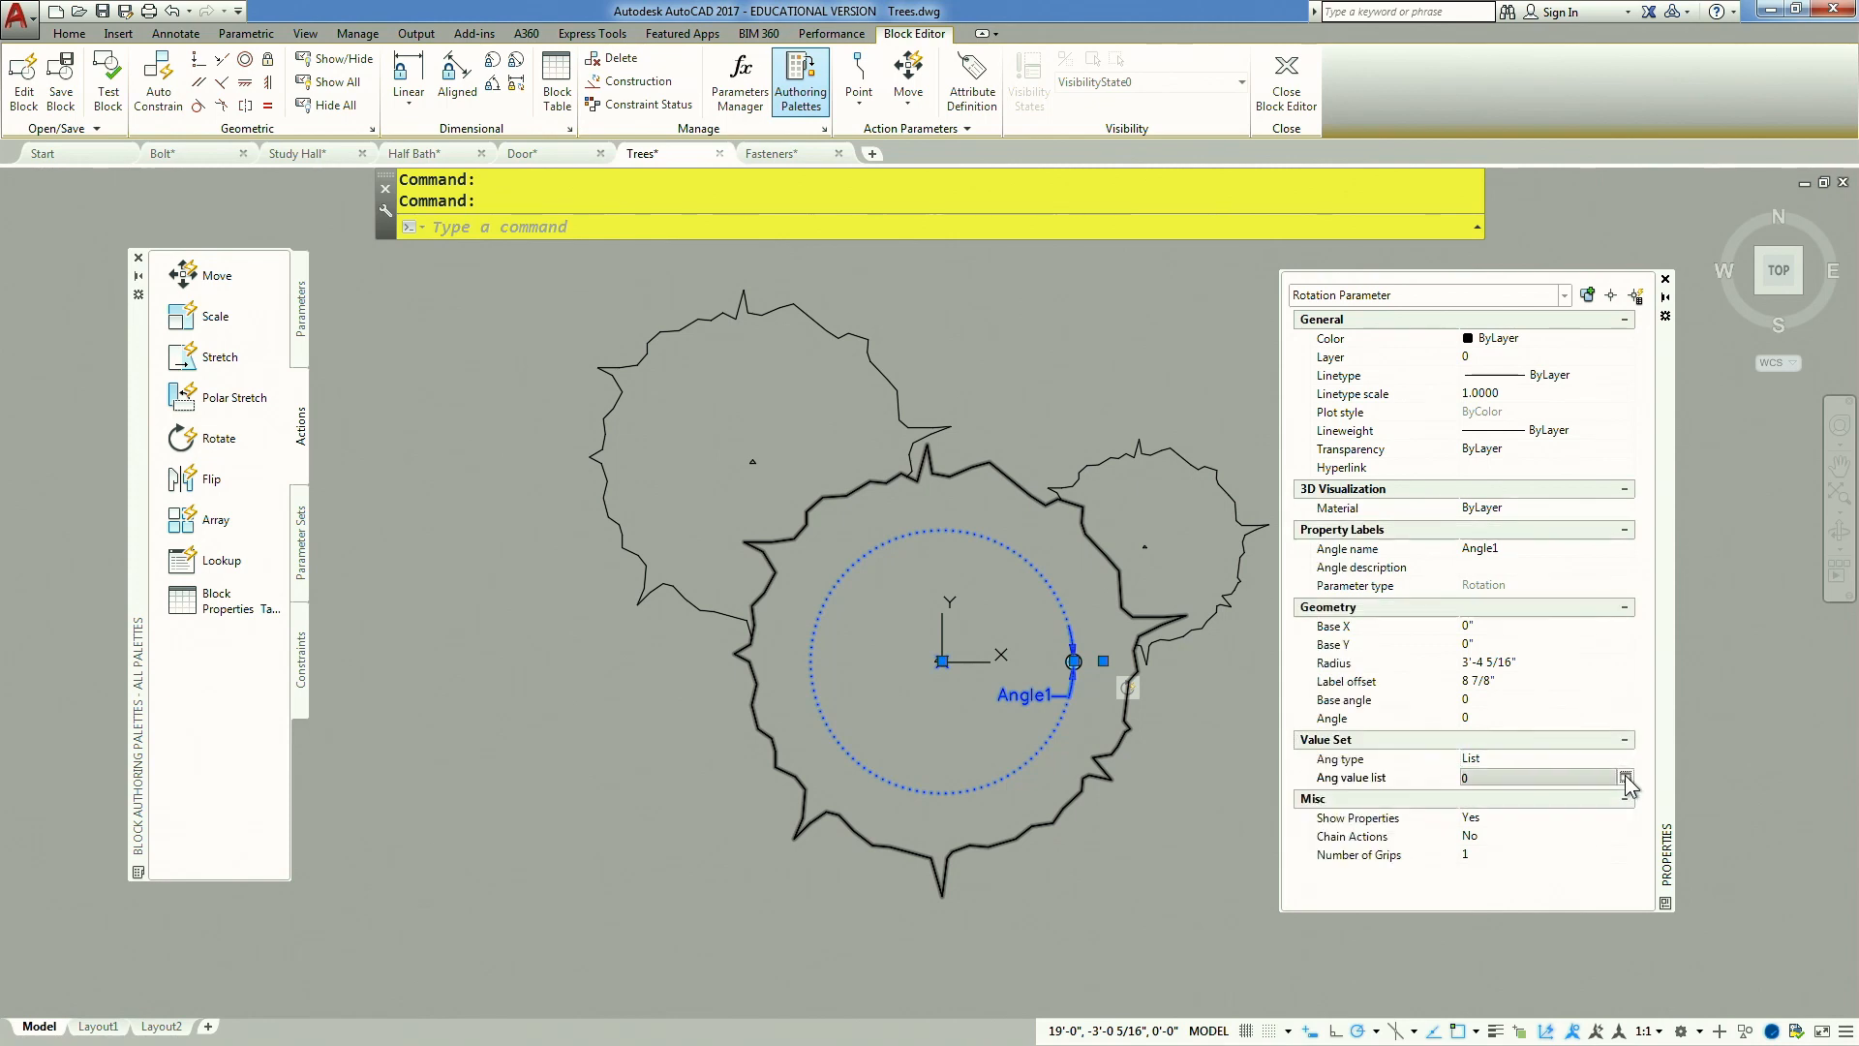
pyautogui.click(1626, 778)
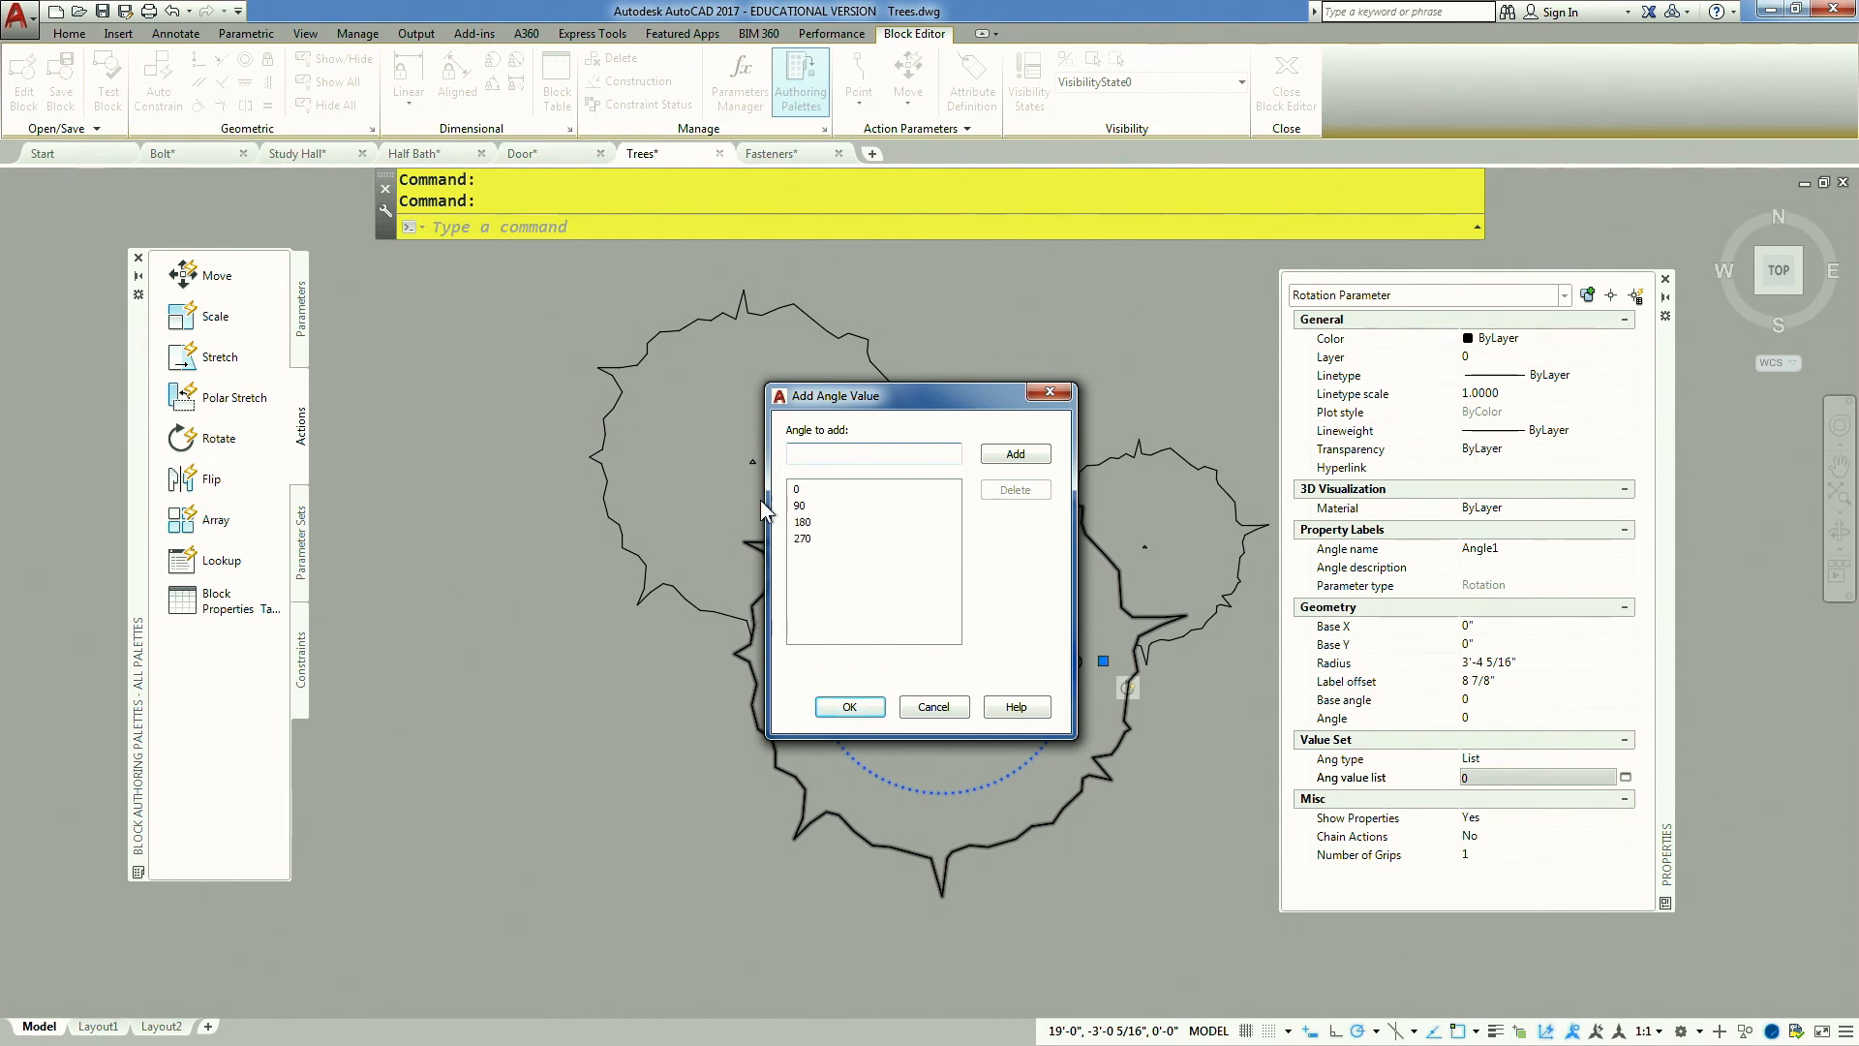
pyautogui.click(849, 706)
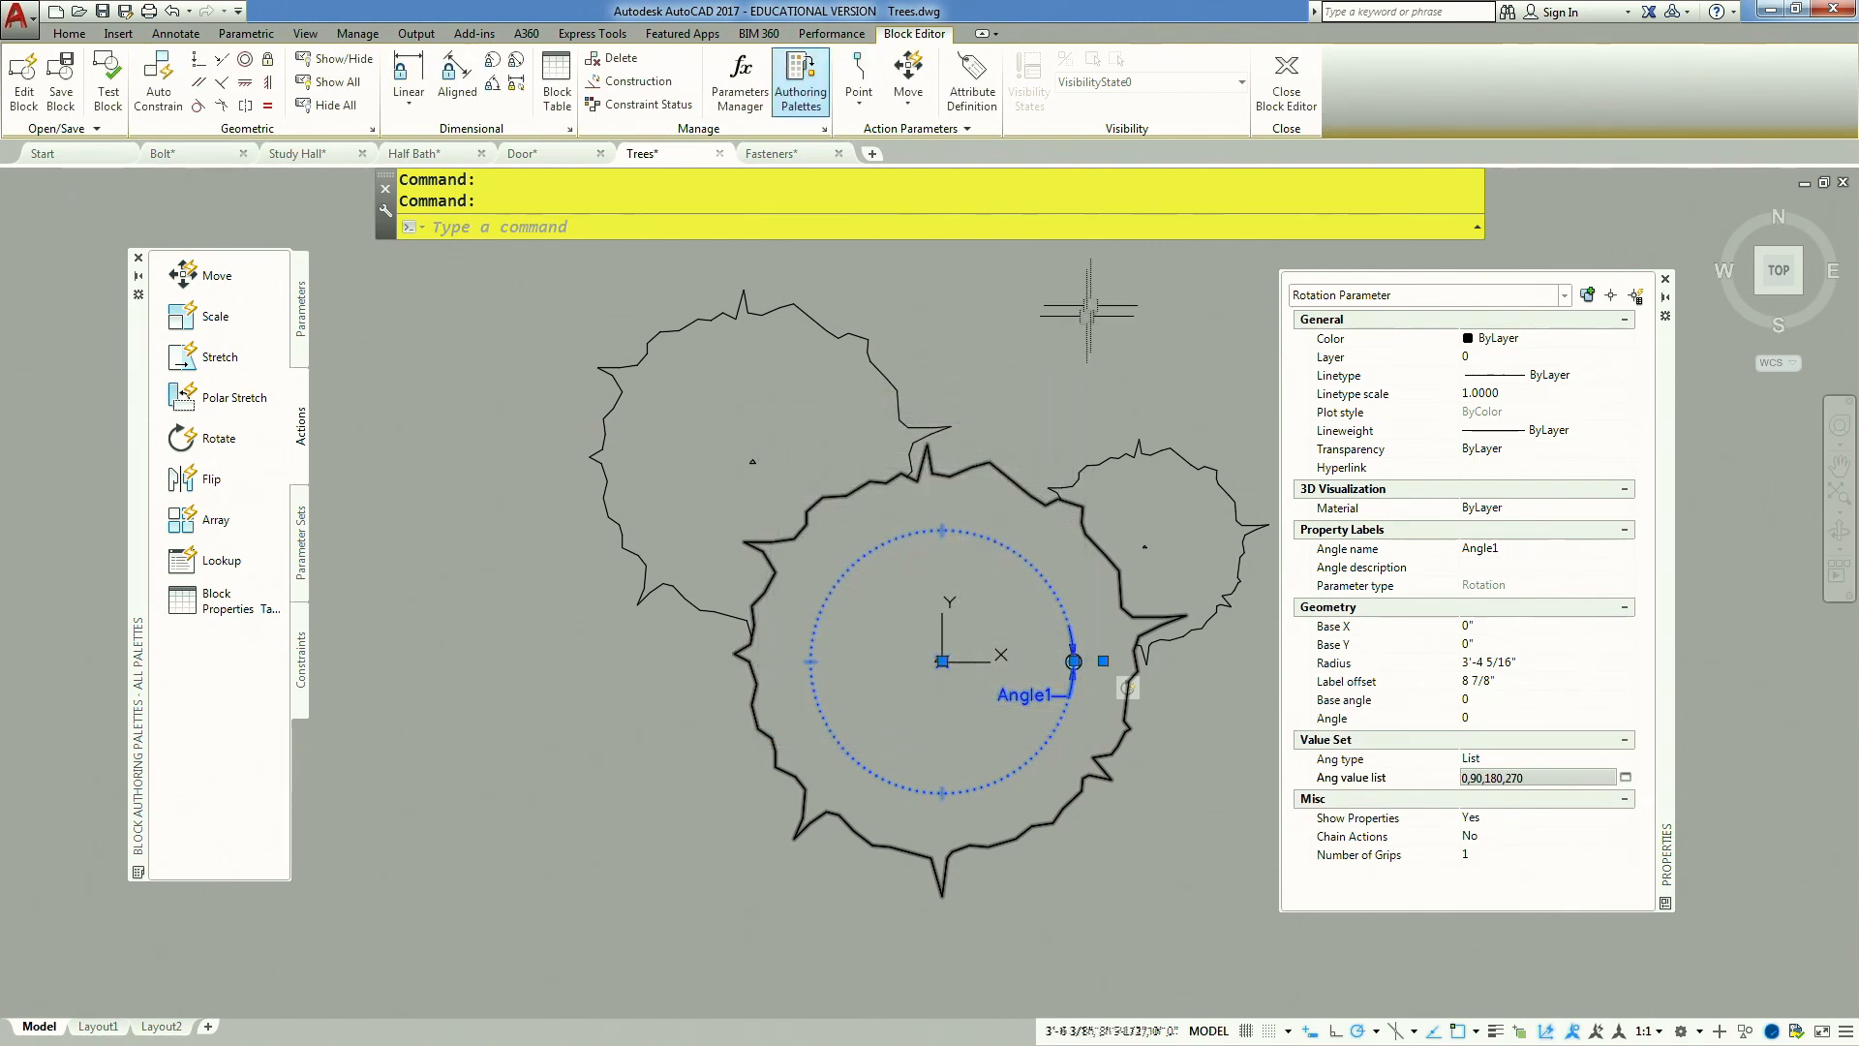
pyautogui.click(1308, 75)
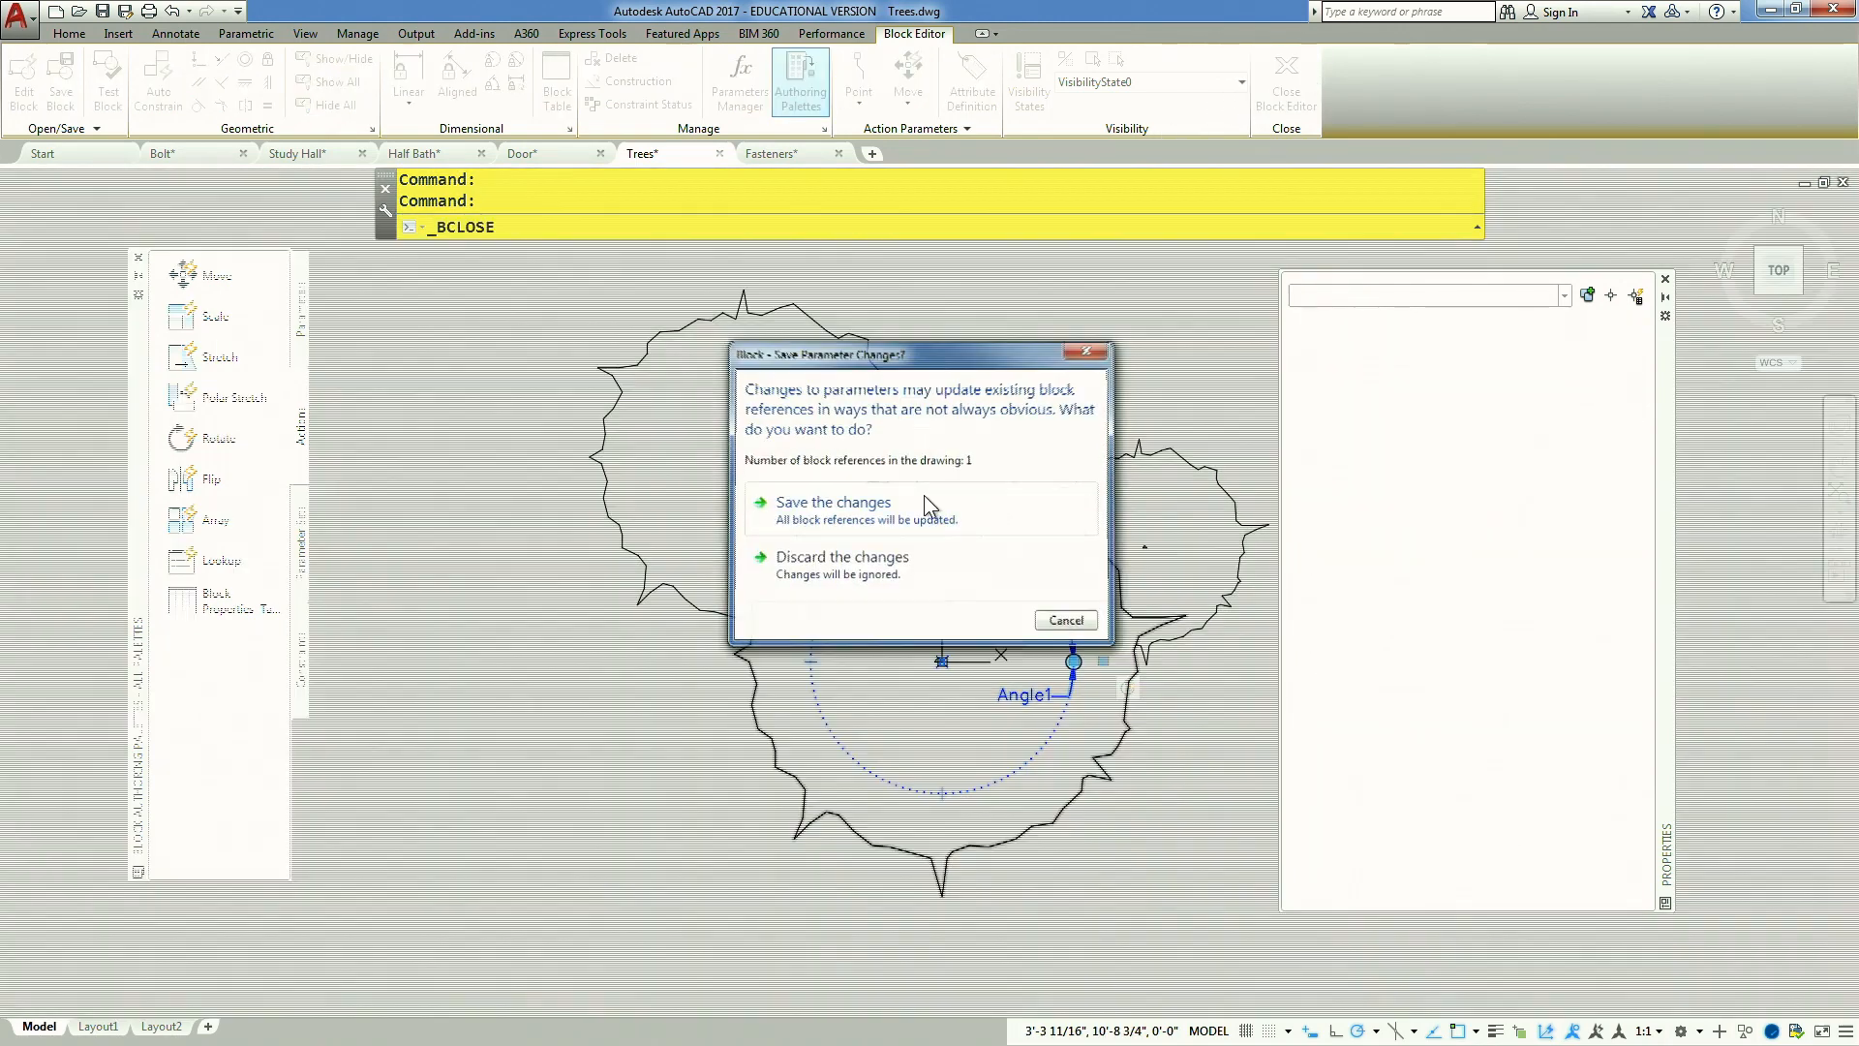
pyautogui.click(924, 496)
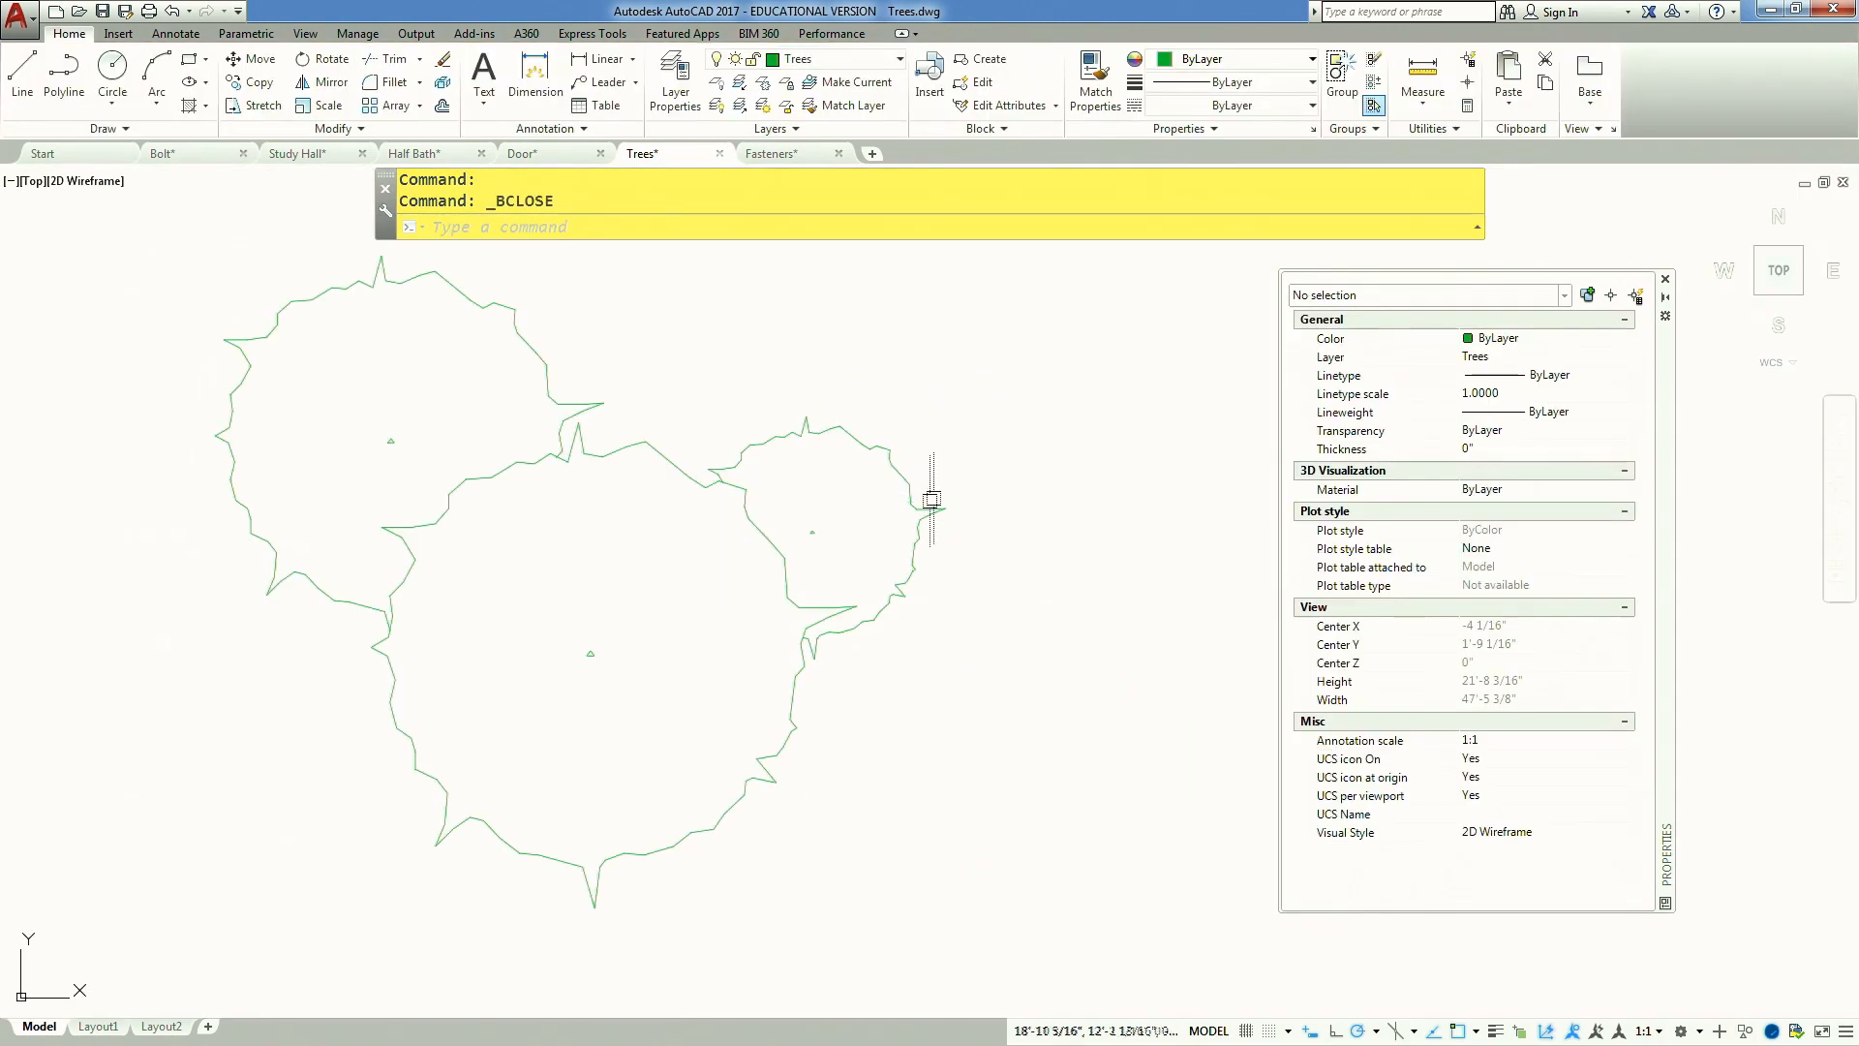
# Test the listed angles by turning the clump of trees with its rotation grip
pyautogui.click(947, 479)
pyautogui.click(816, 489)
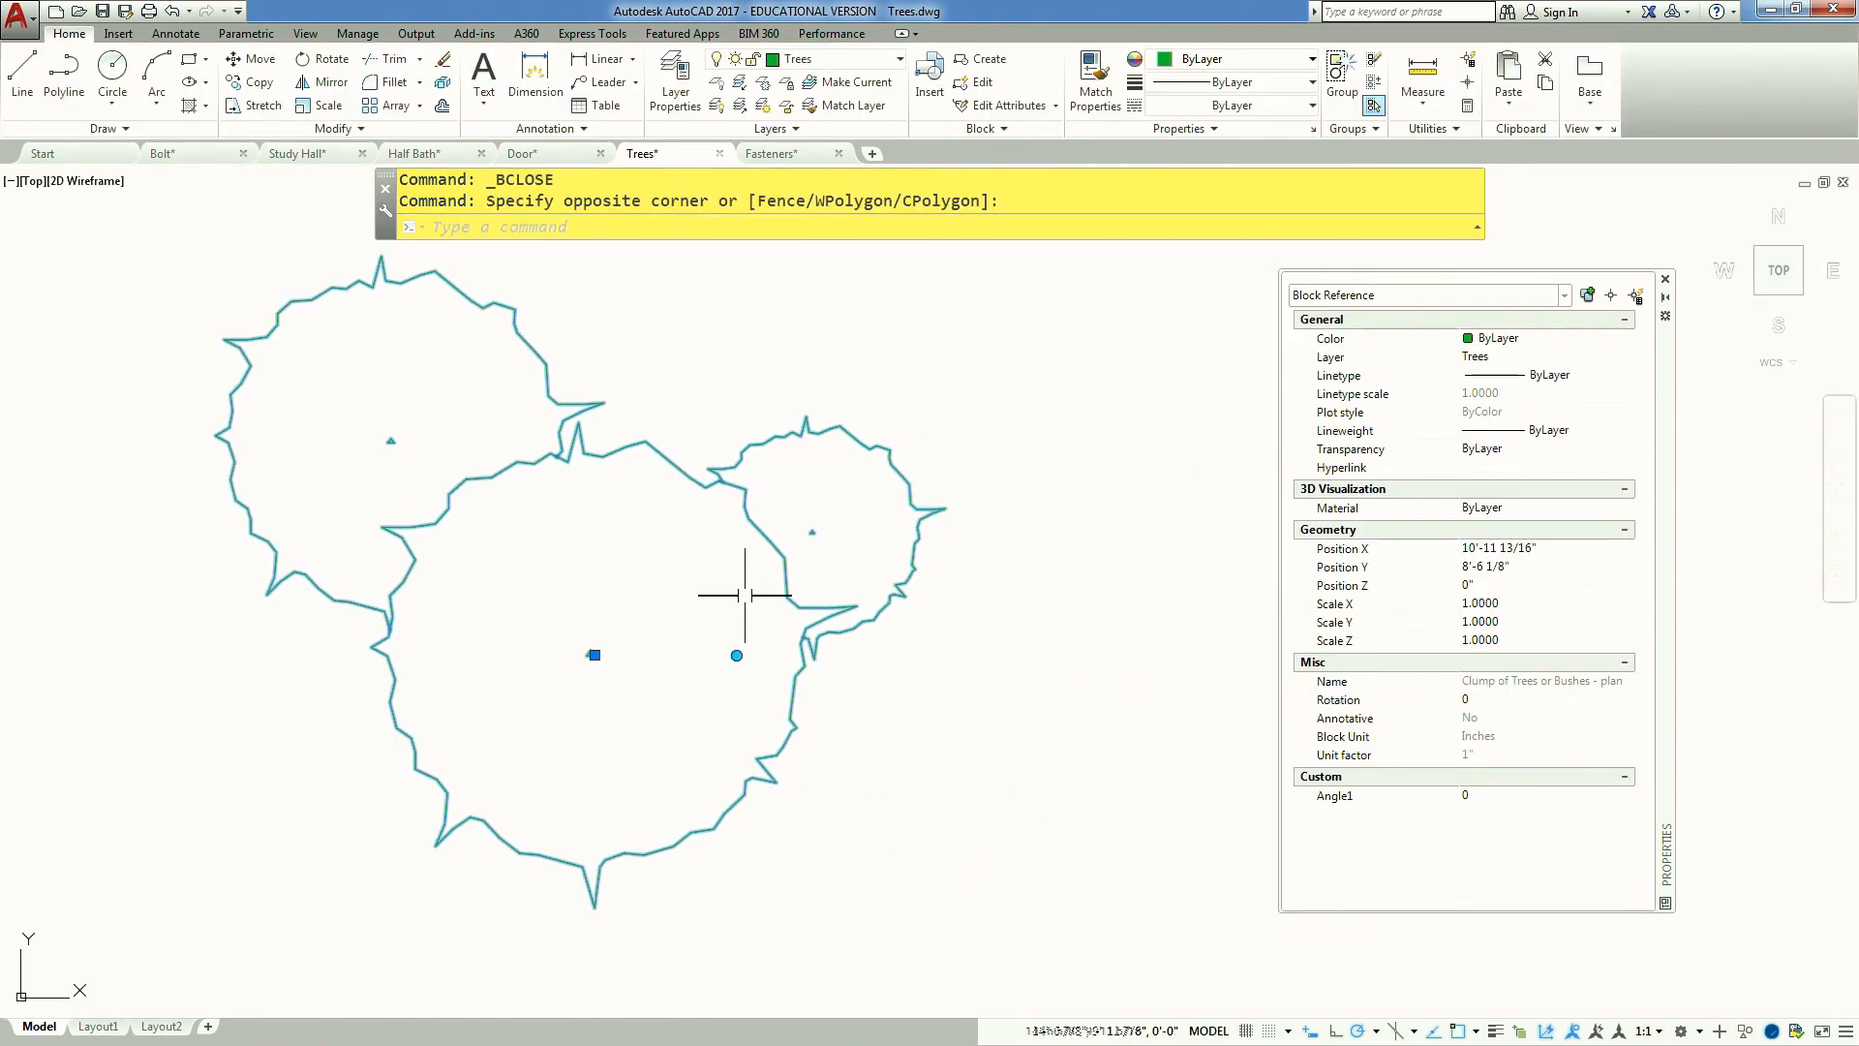
pyautogui.click(739, 656)
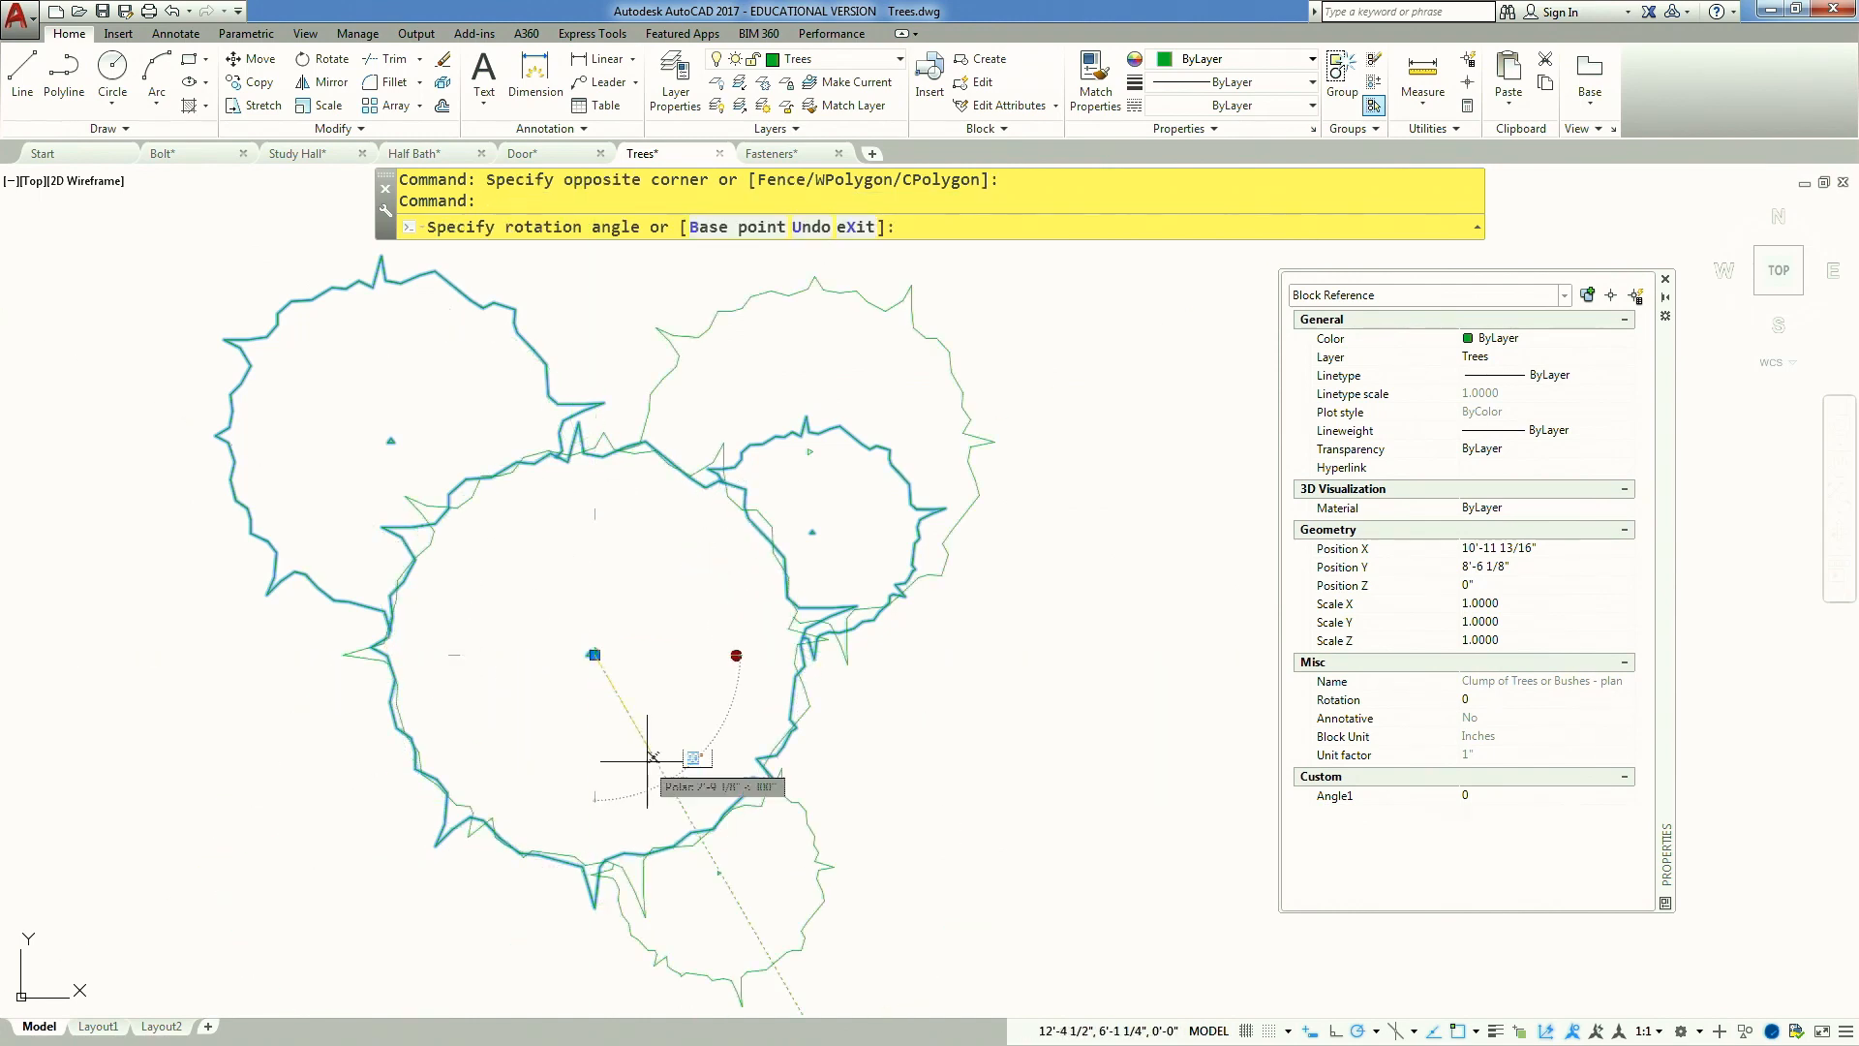
pyautogui.click(592, 611)
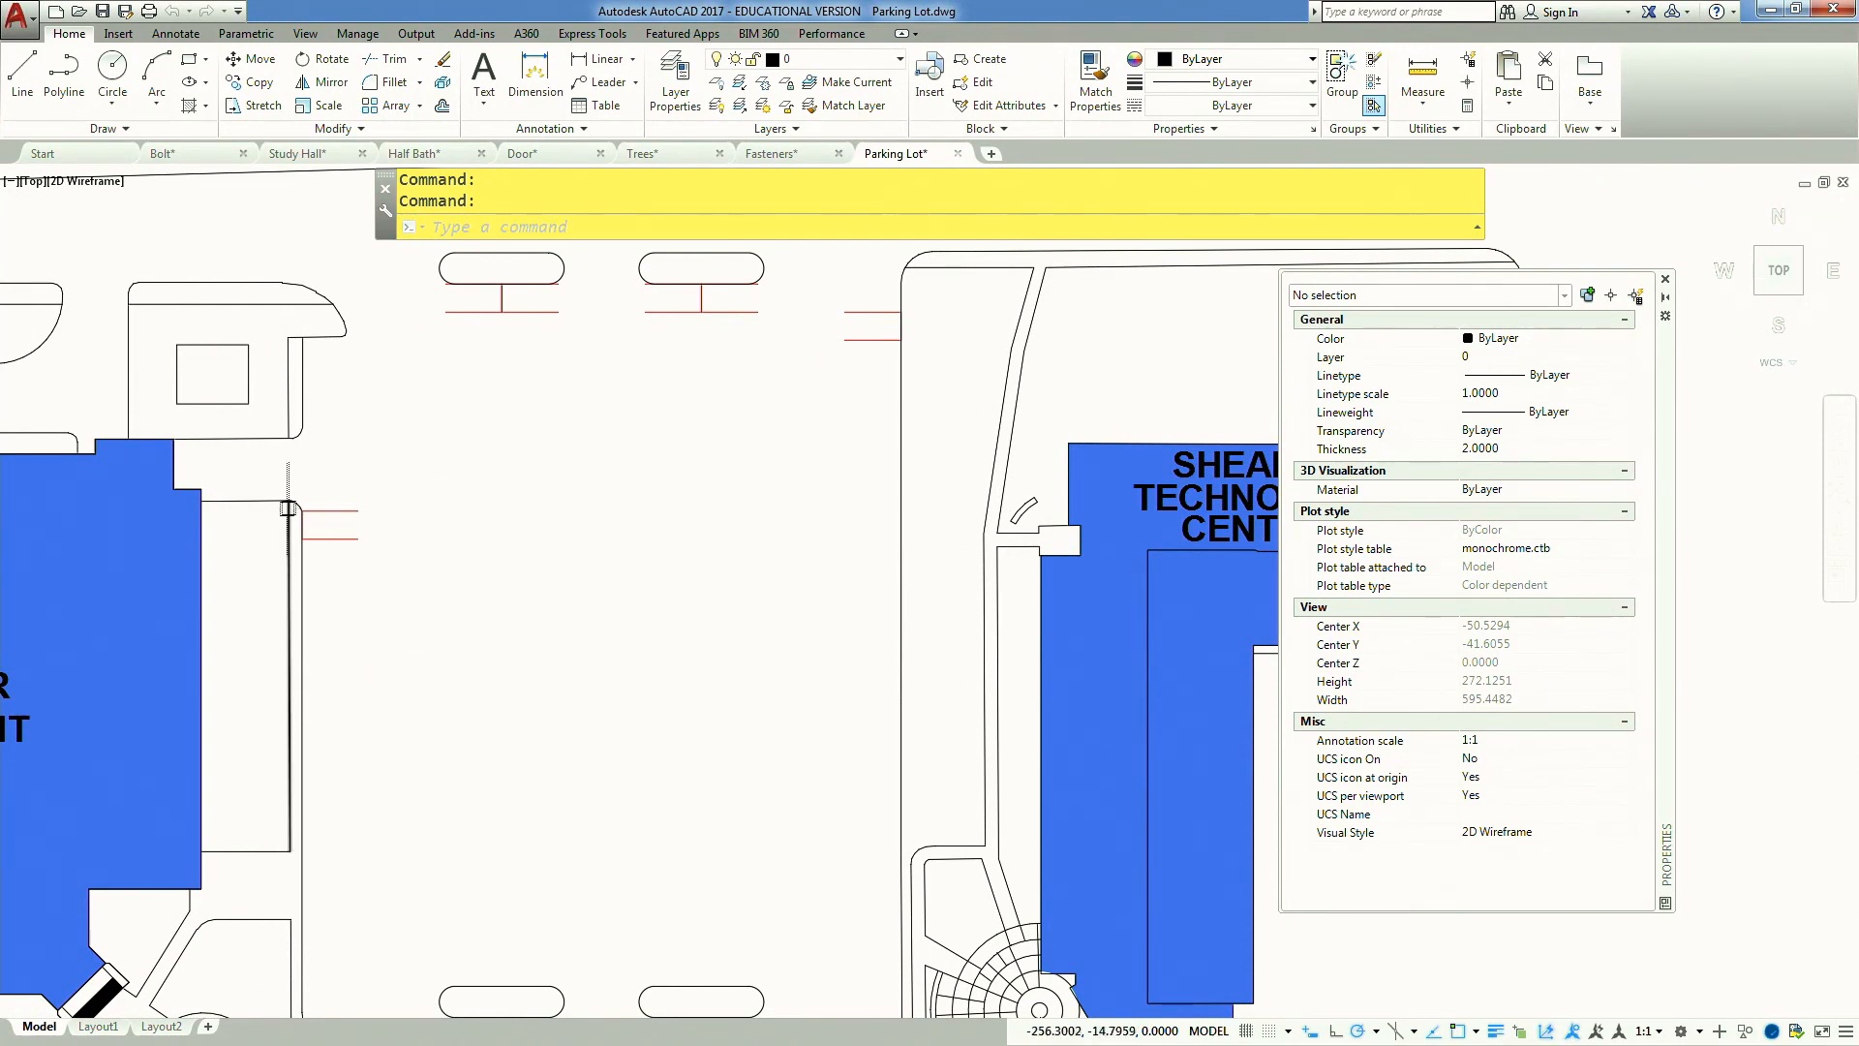
# Open the Parking Stall block from the parking lot drawing in the Block Editor and center its outline
pyautogui.doubleClick(352, 509)
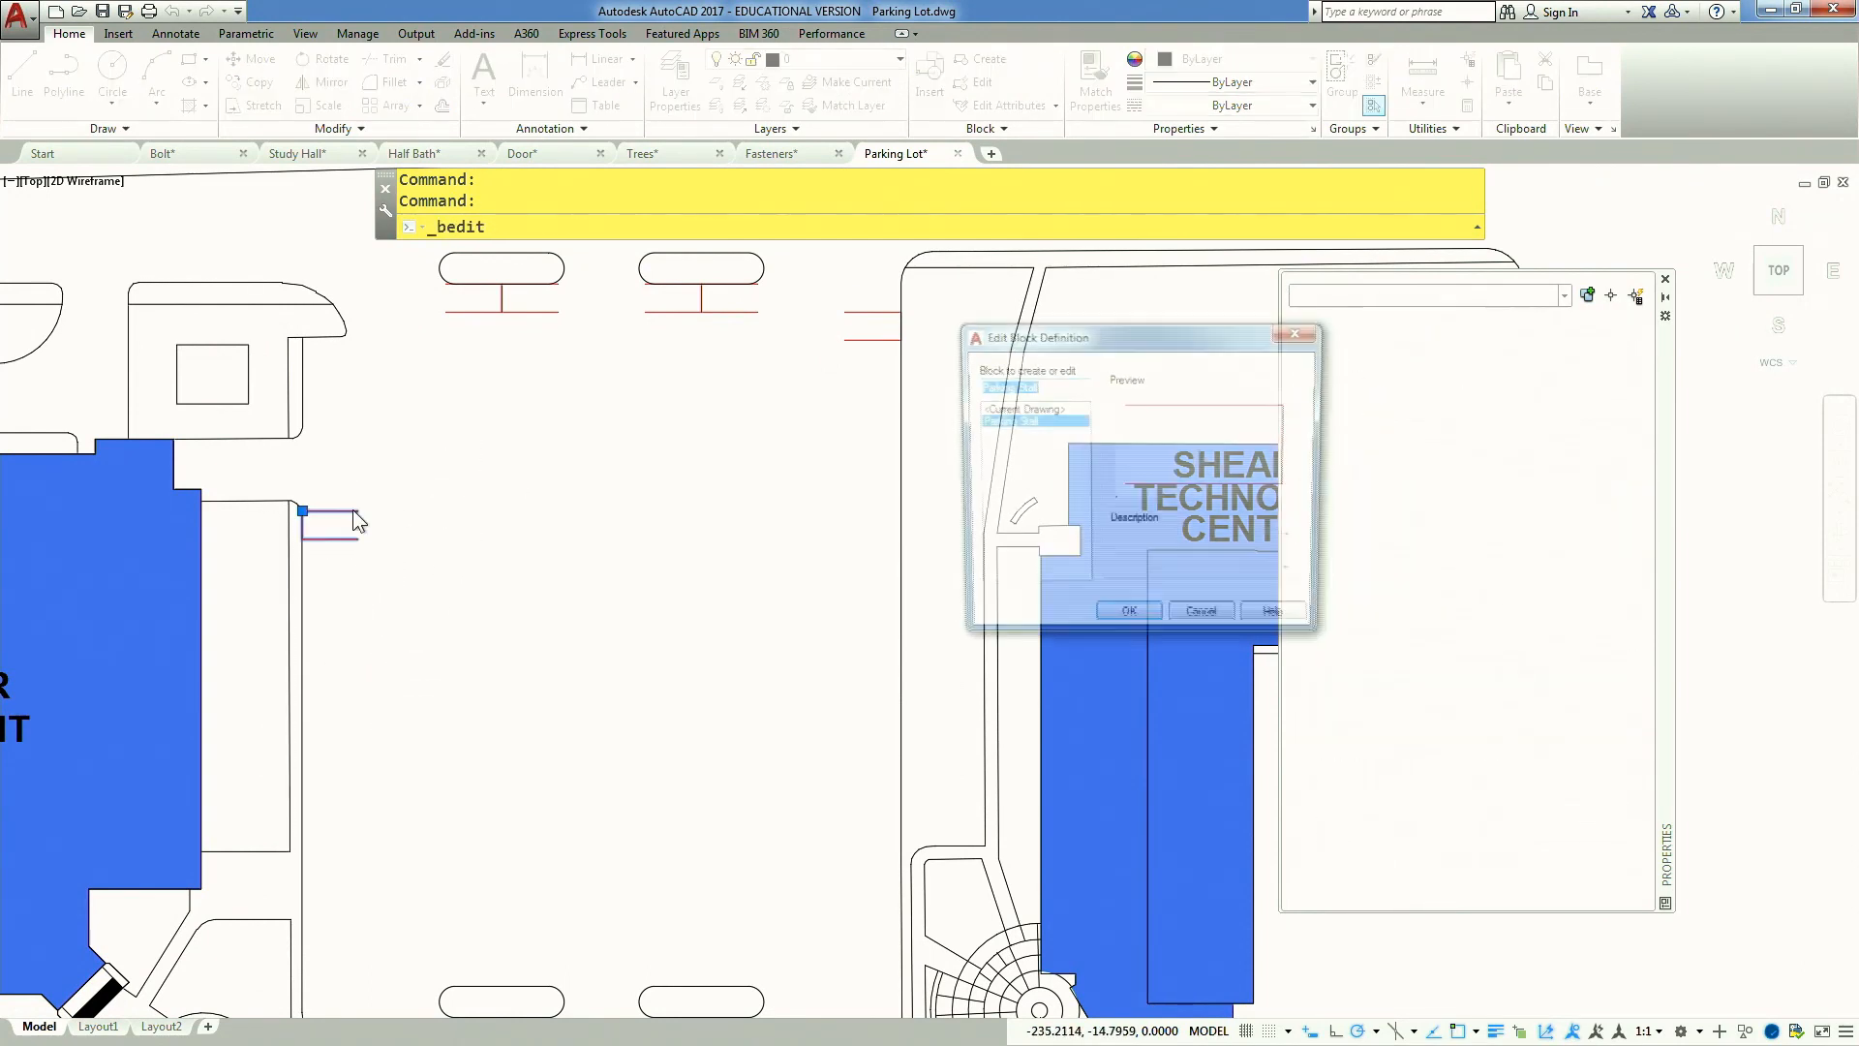
pyautogui.click(1128, 623)
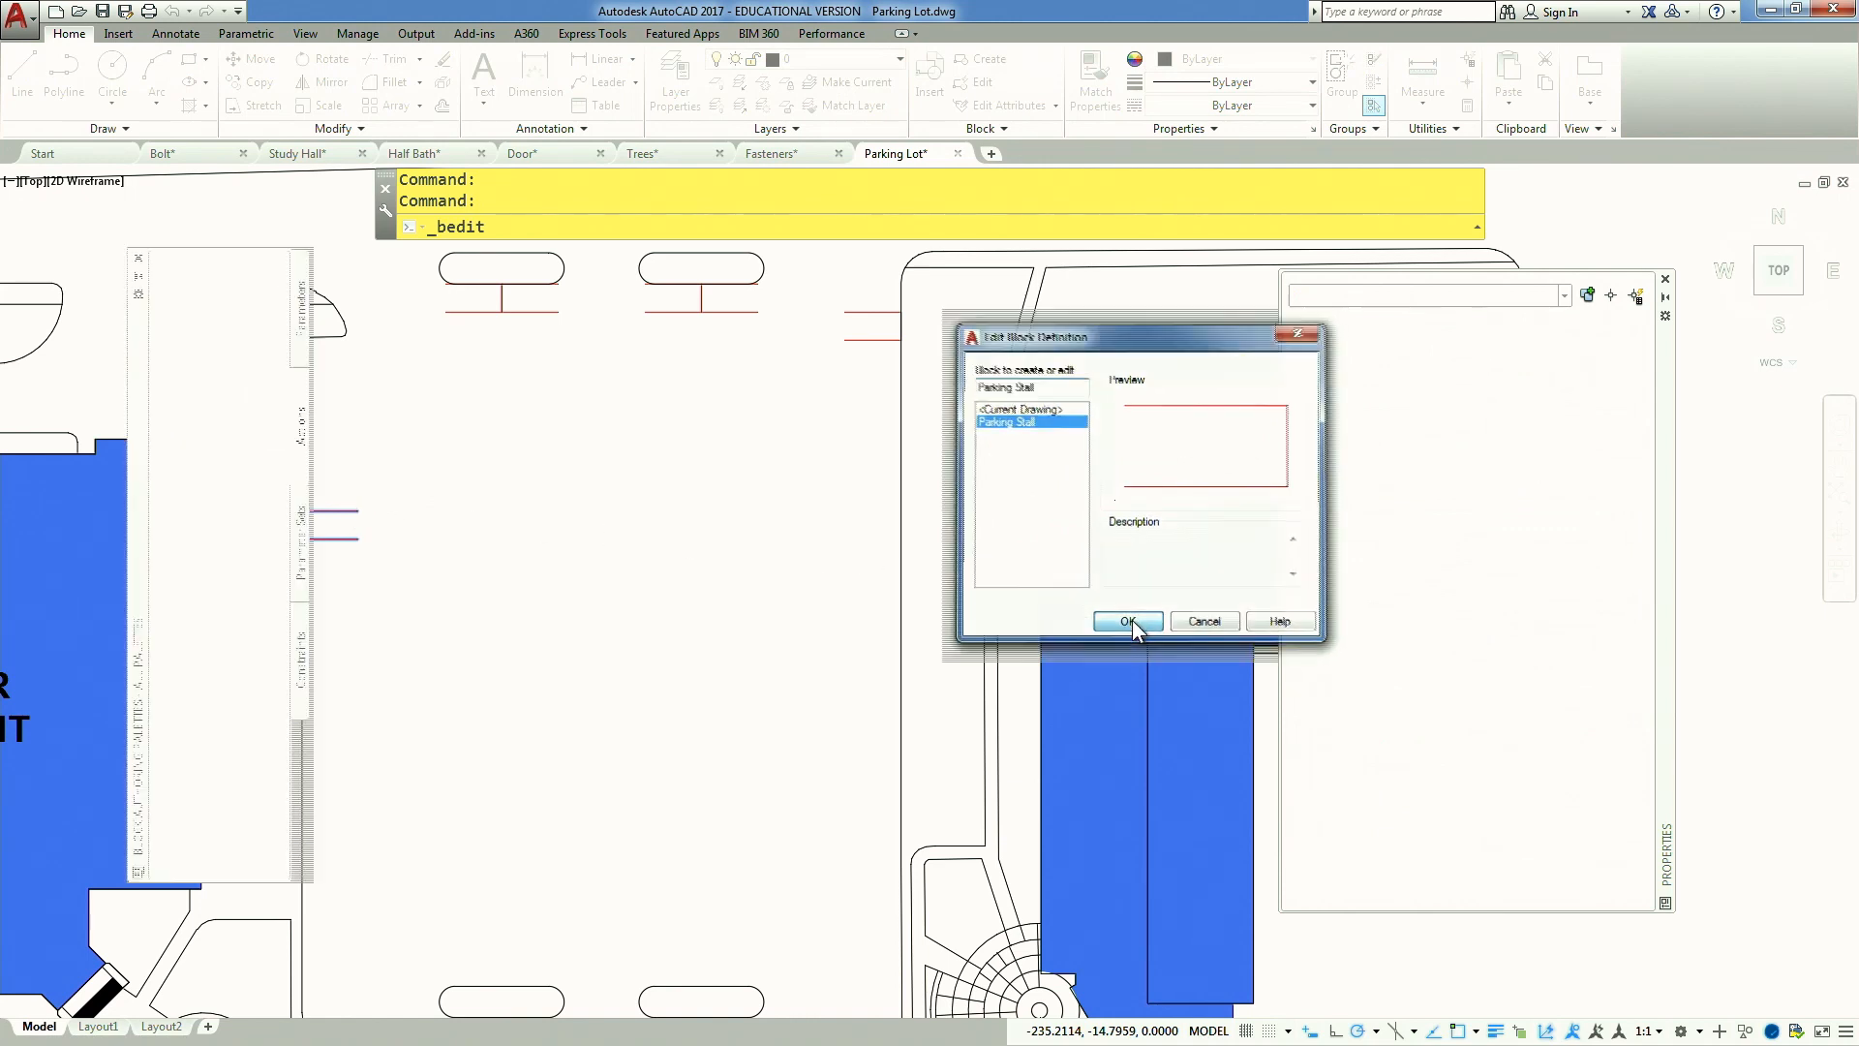
pyautogui.moveTo(950, 636); pyautogui.dragTo(730, 560, button='middle')
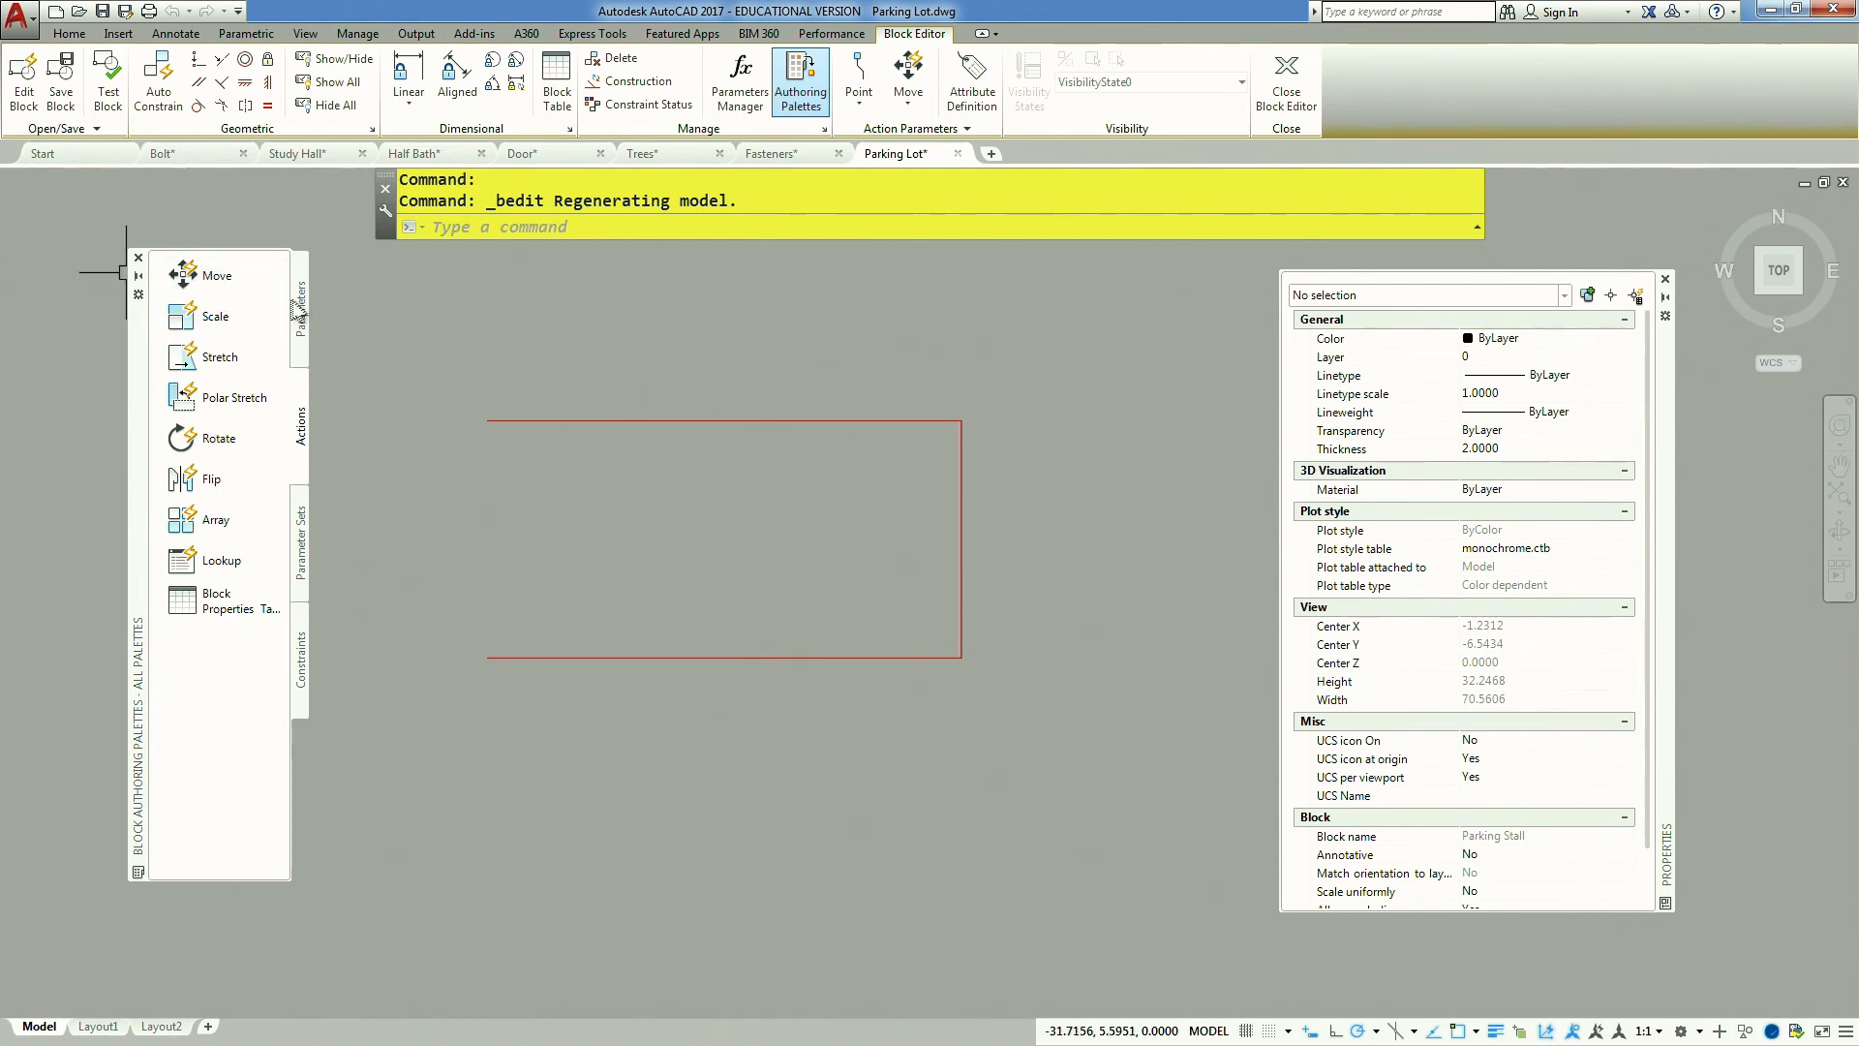
# Add a linear parameter along the parking stall's closed end, from the upper corner to the lower corner, with its label outside the outline
pyautogui.click(301, 310)
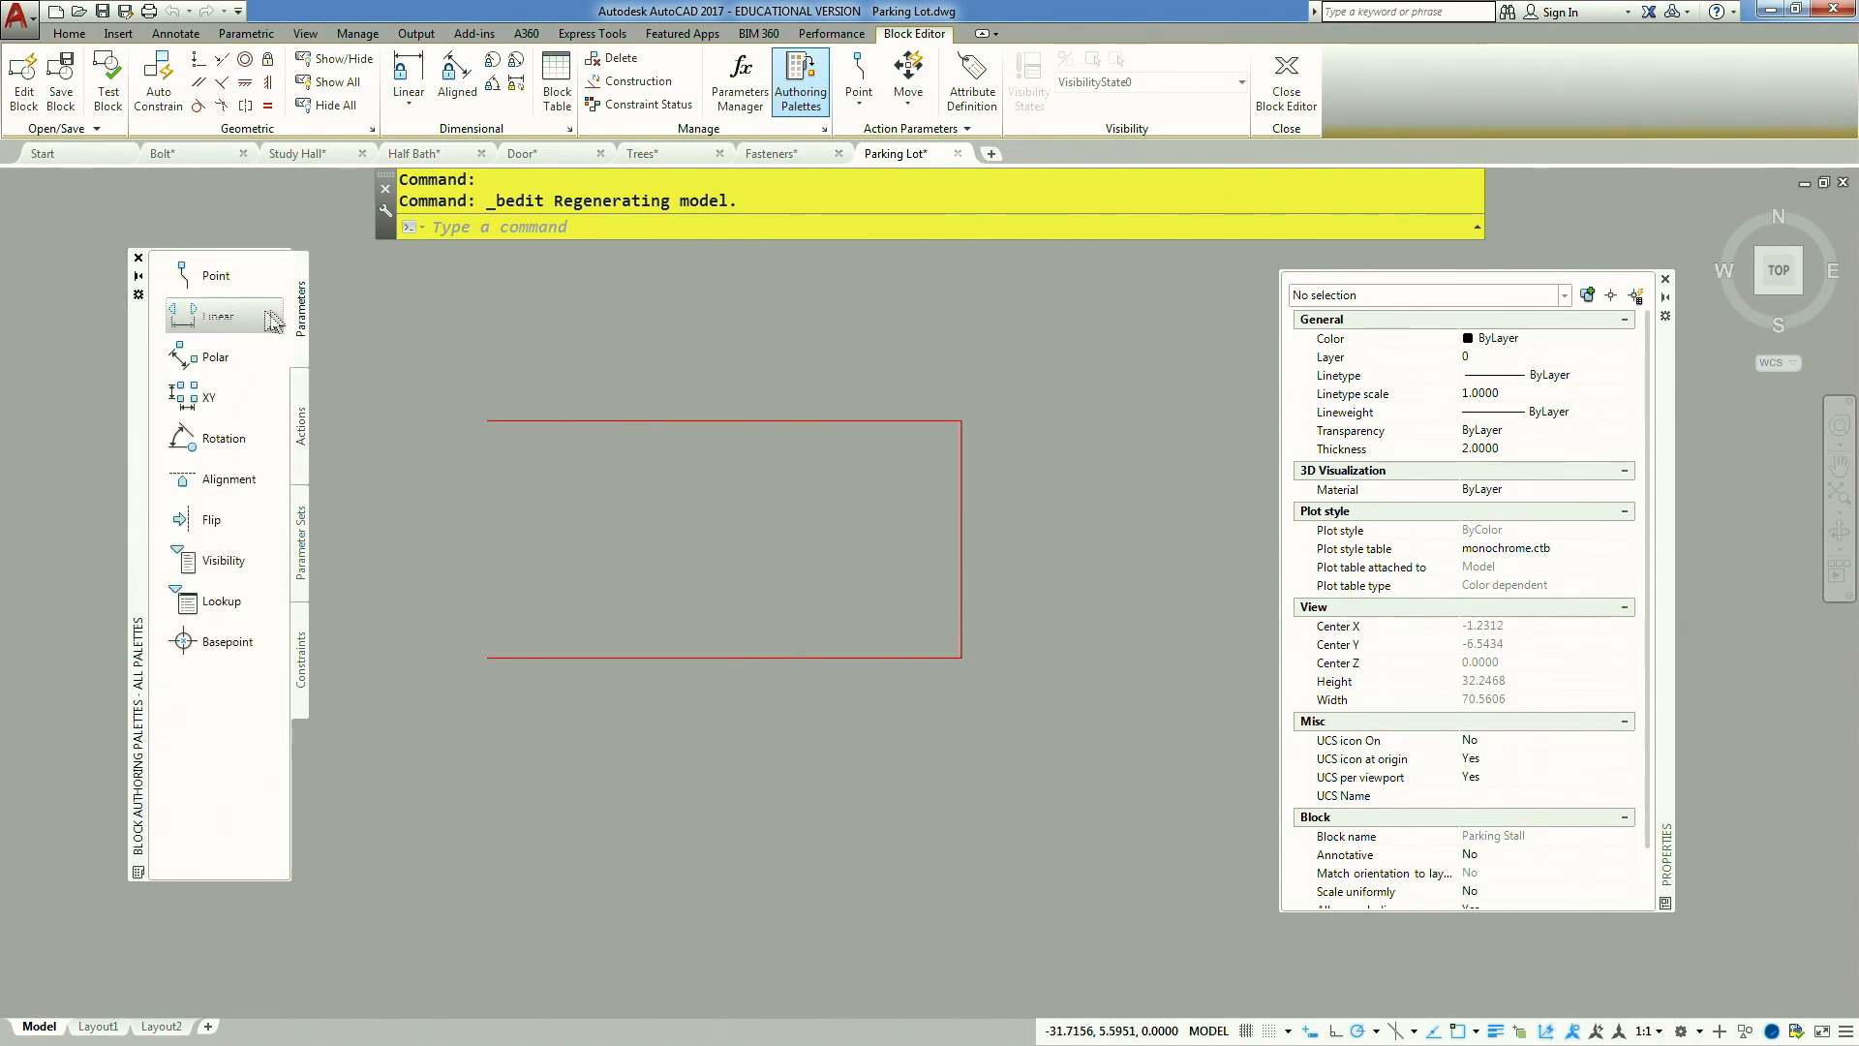
pyautogui.click(216, 316)
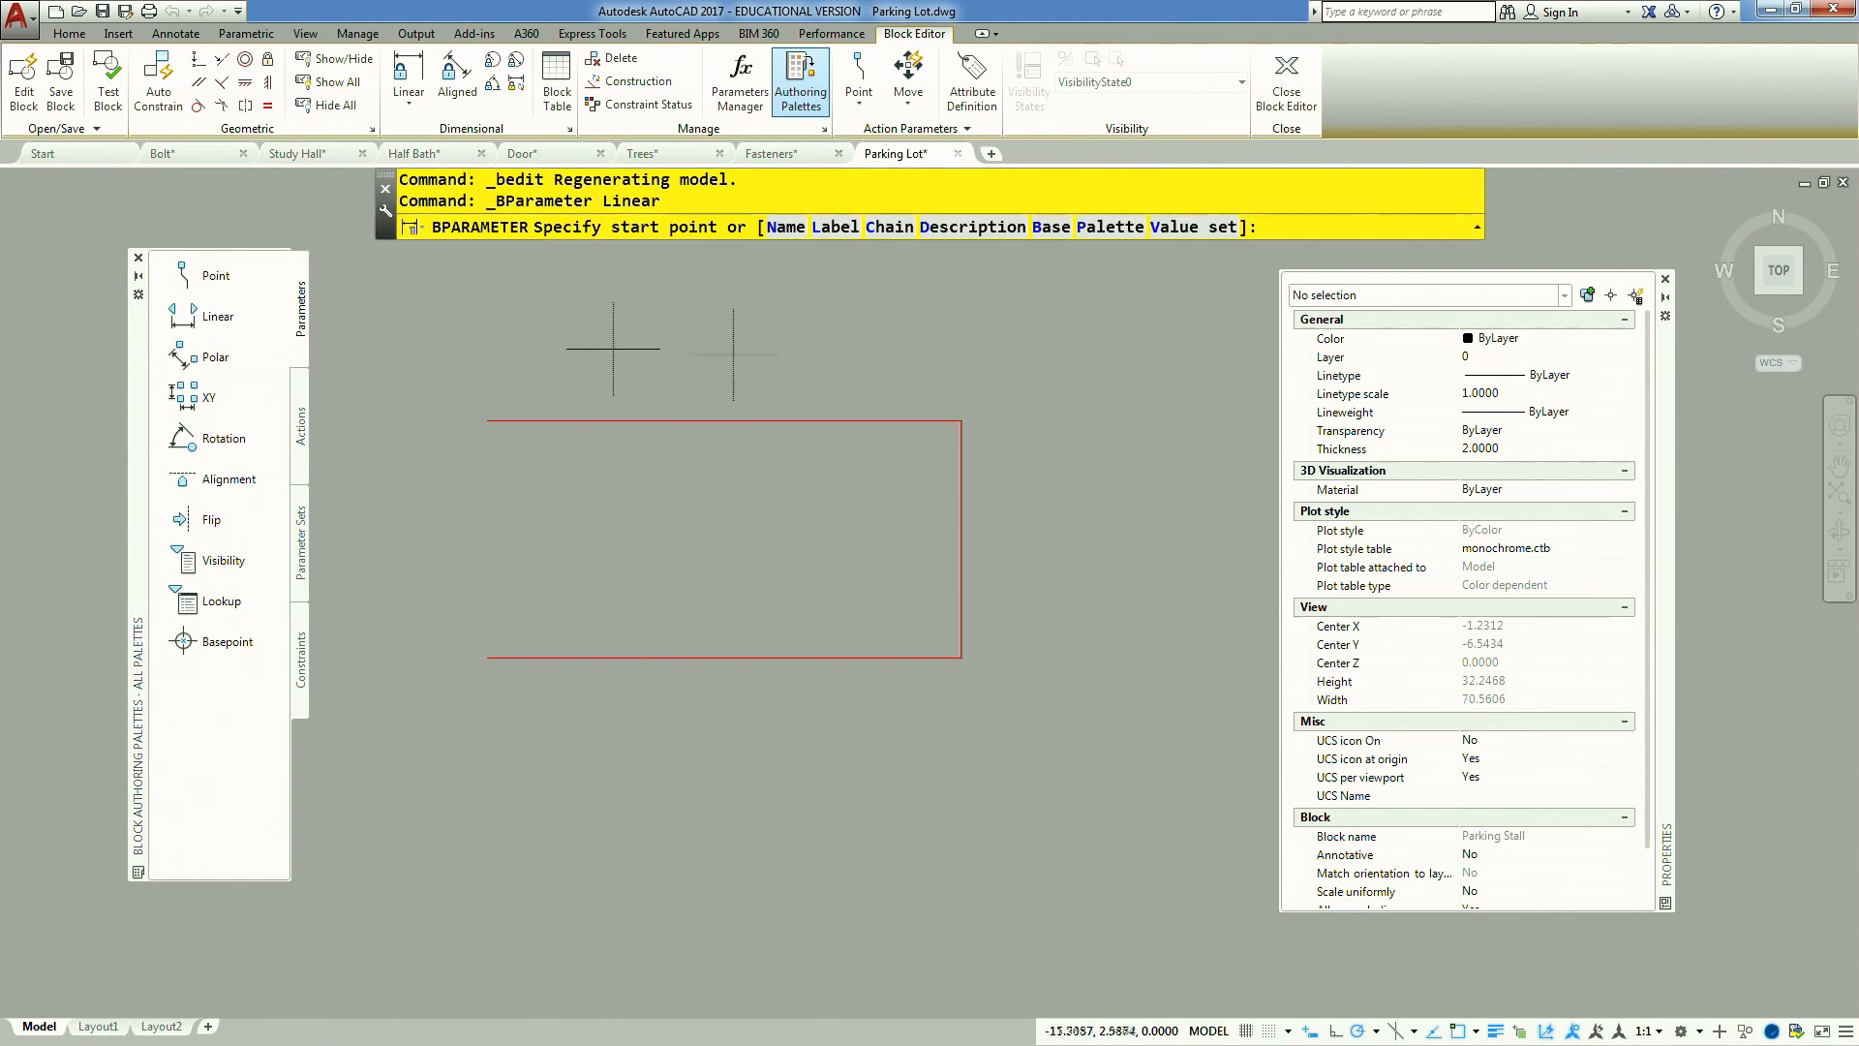
pyautogui.click(962, 419)
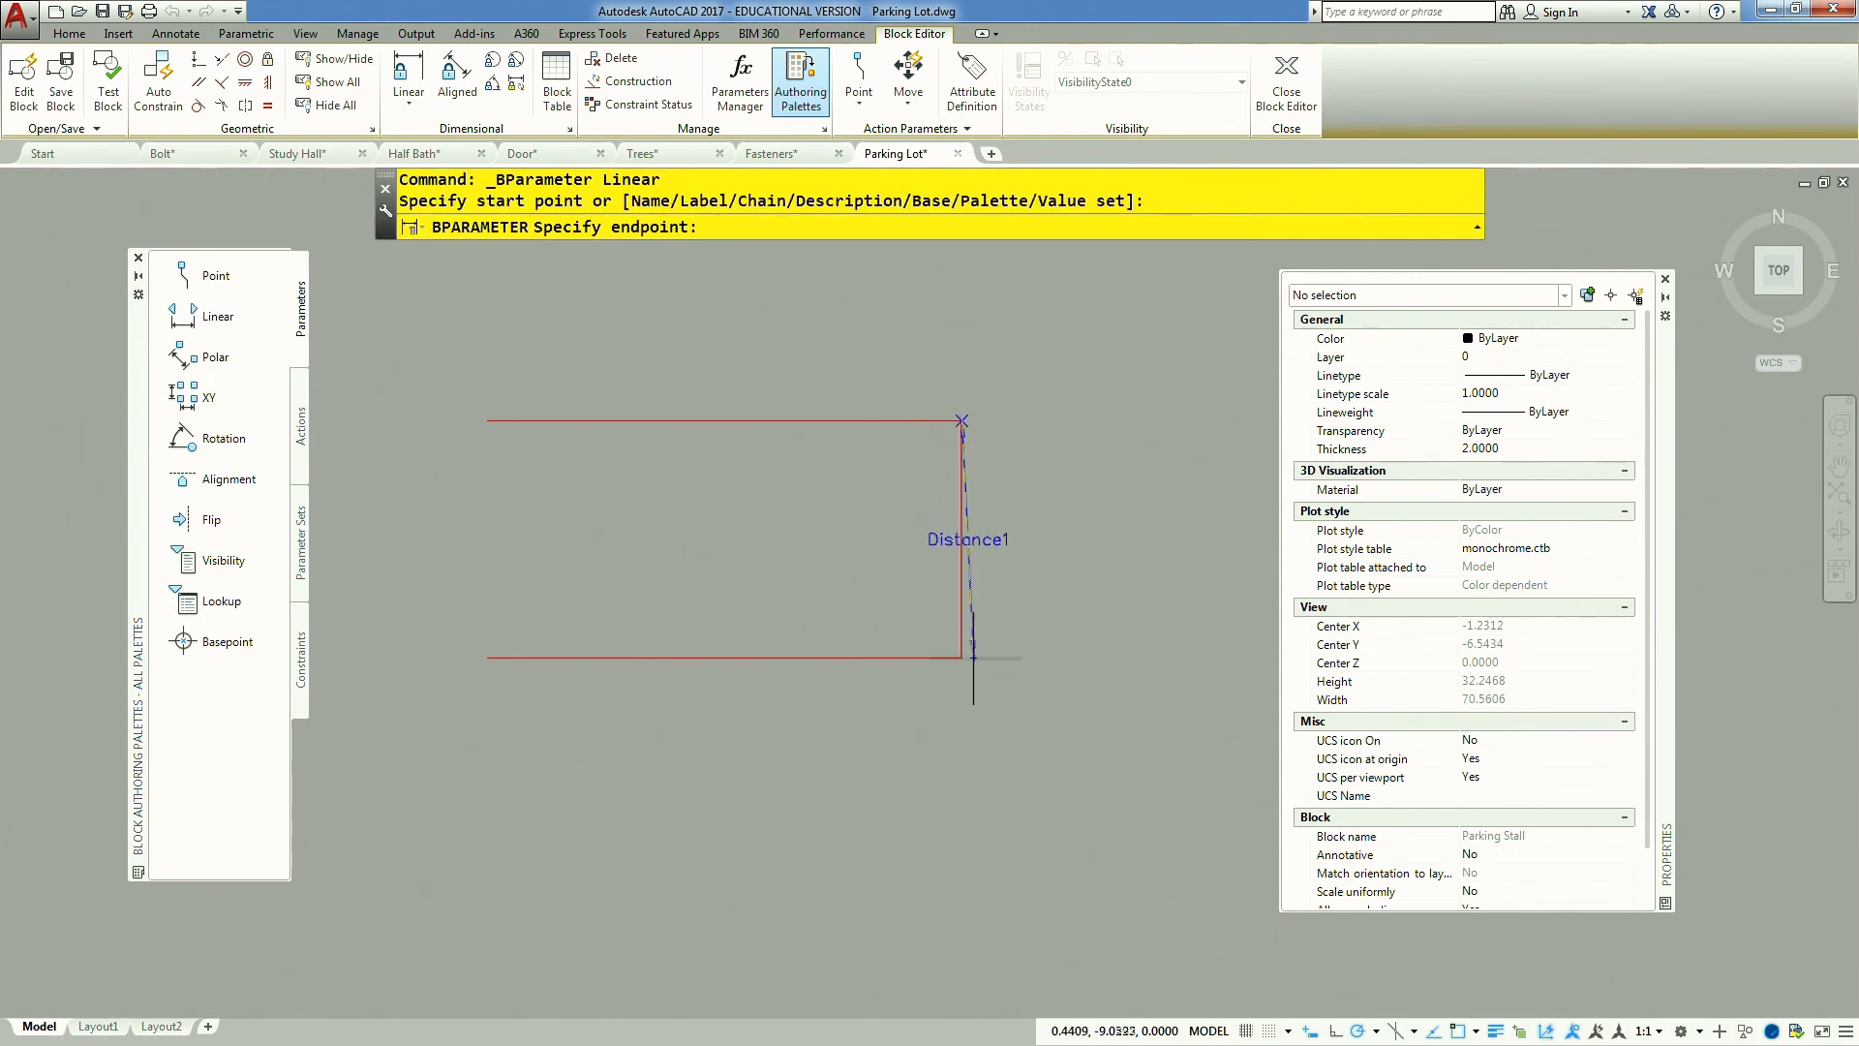
pyautogui.click(962, 656)
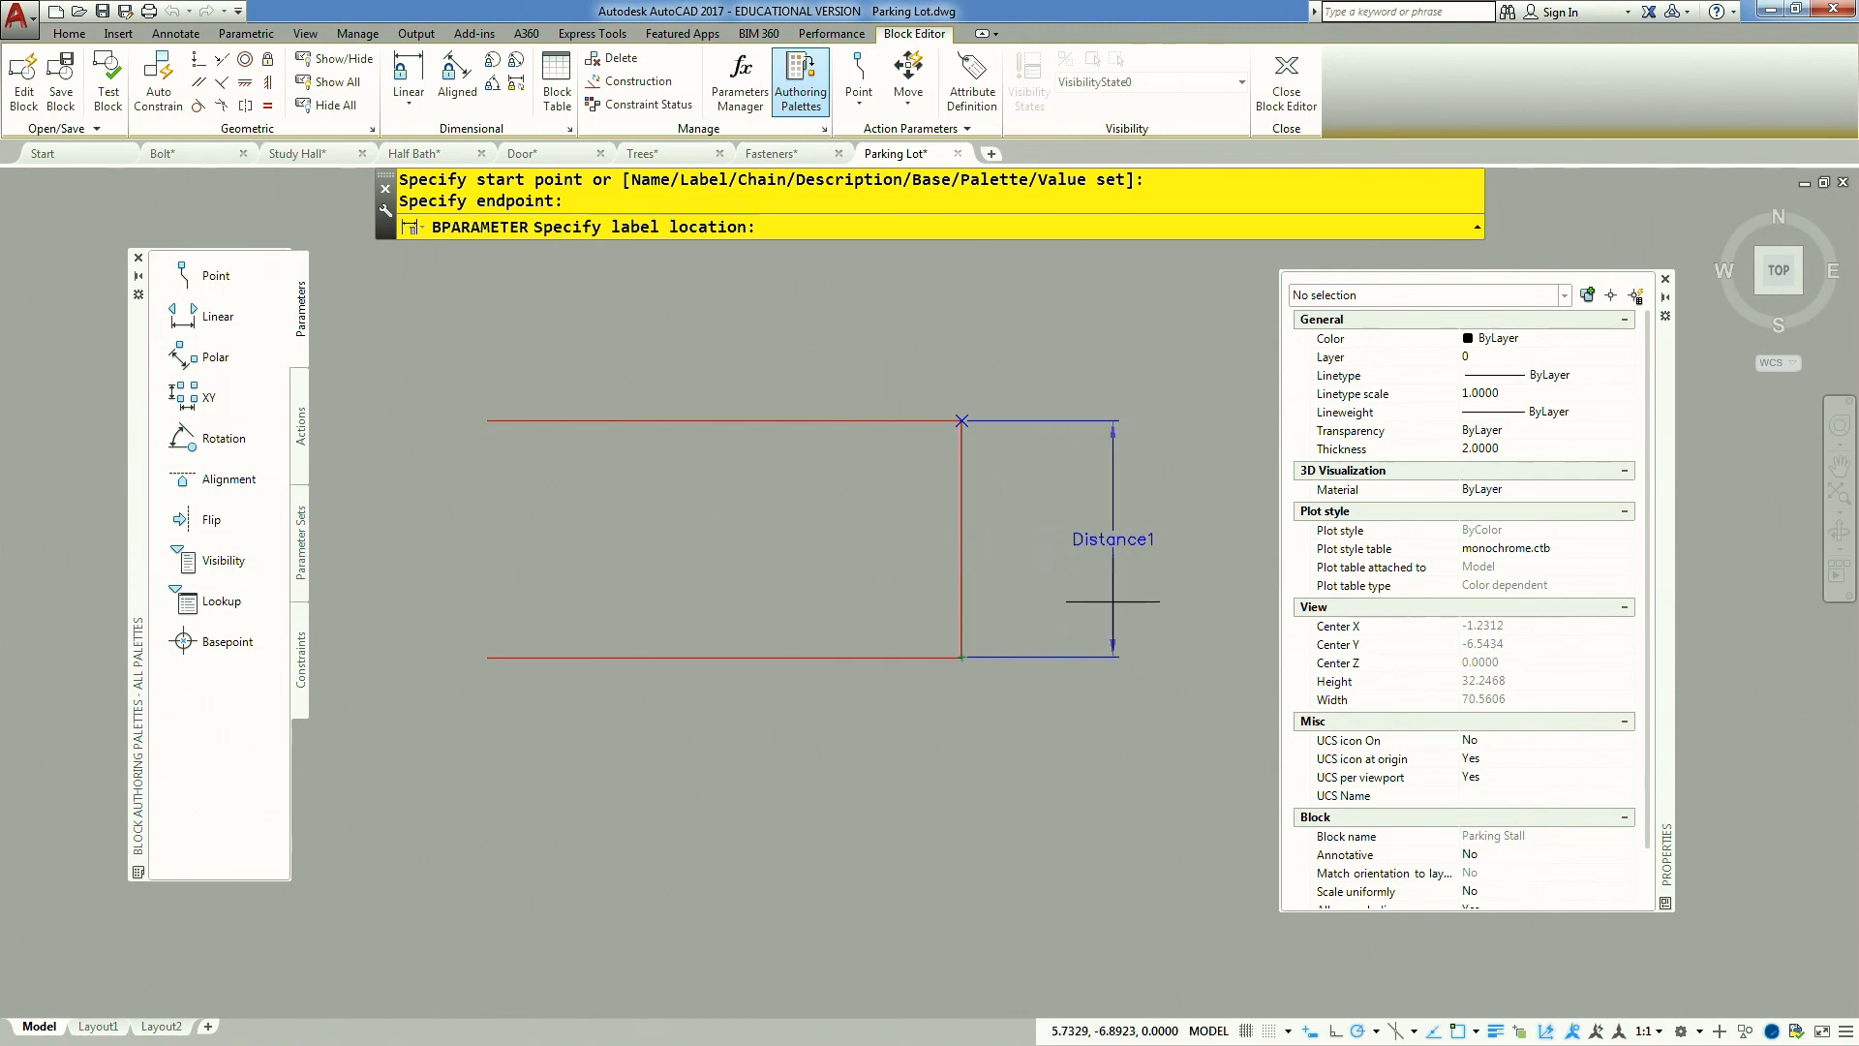
pyautogui.click(1112, 601)
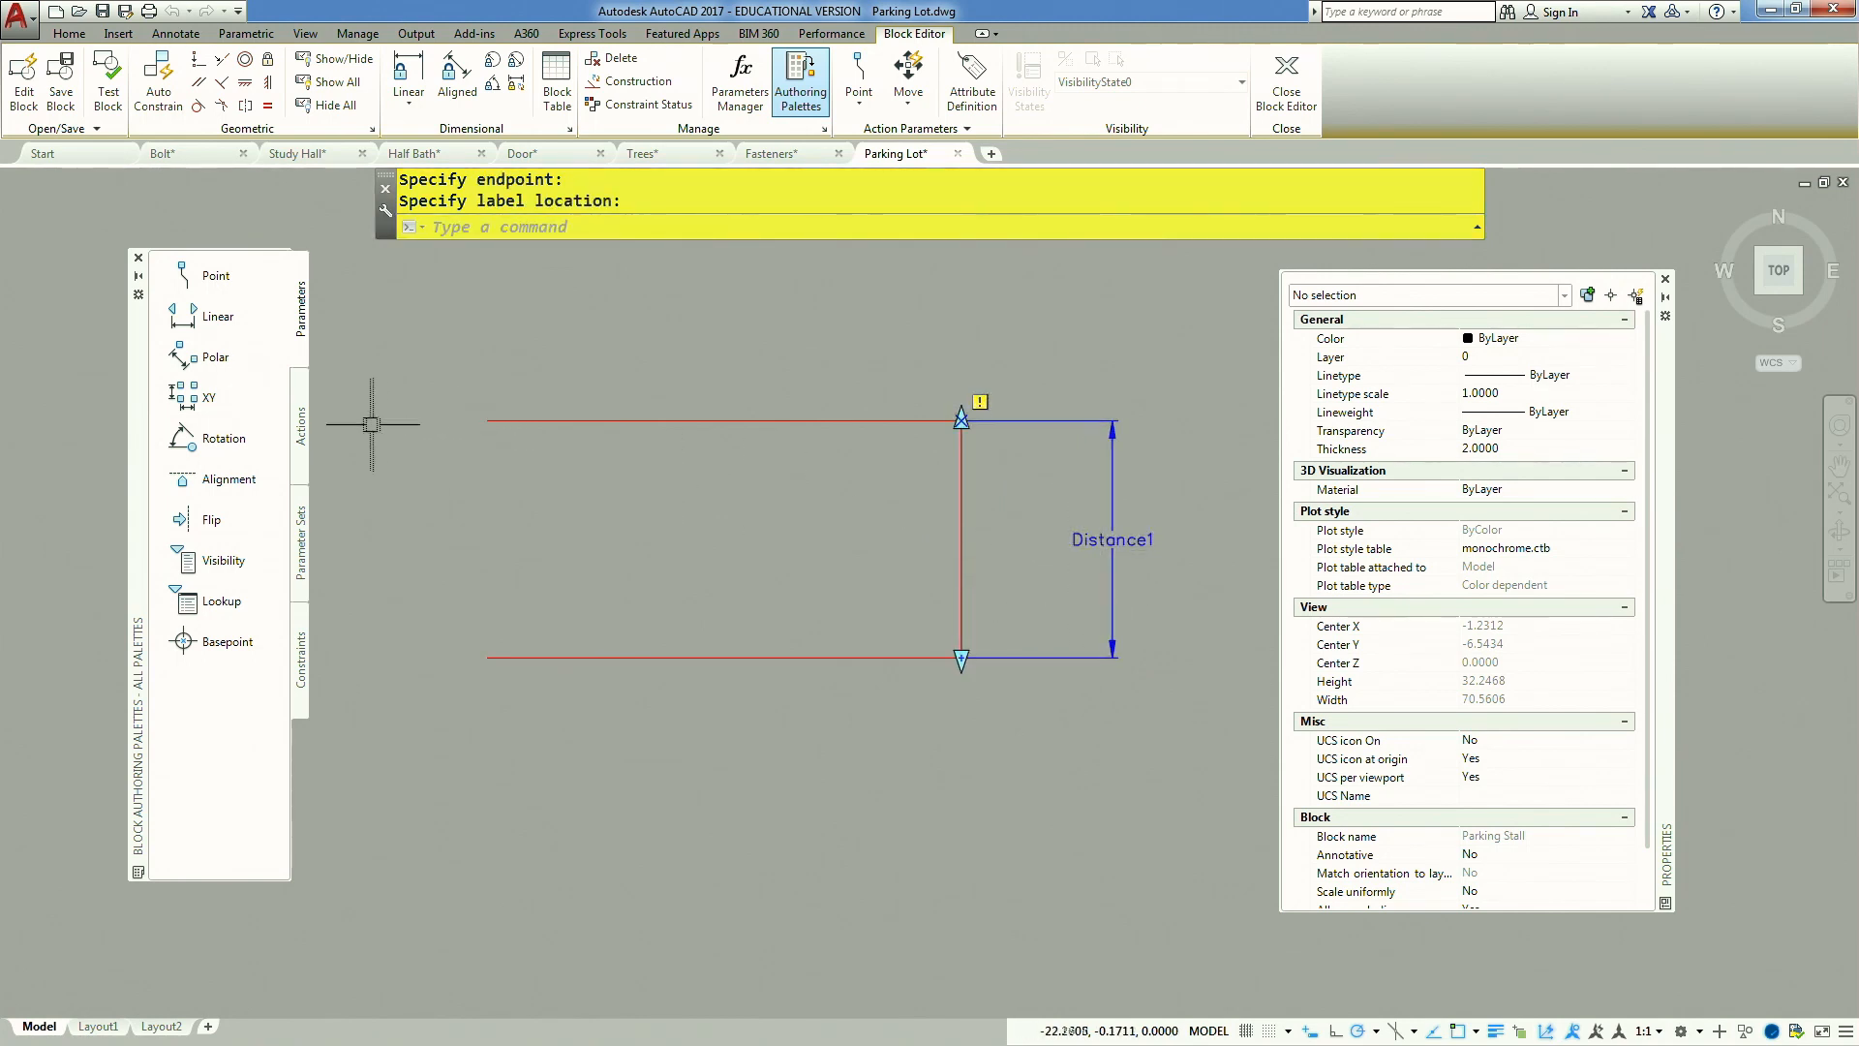
# Assign an Array action to the linear parameter for all the stall geometry with 9 between columns, and close the Block Editor, saving the changes
pyautogui.click(301, 426)
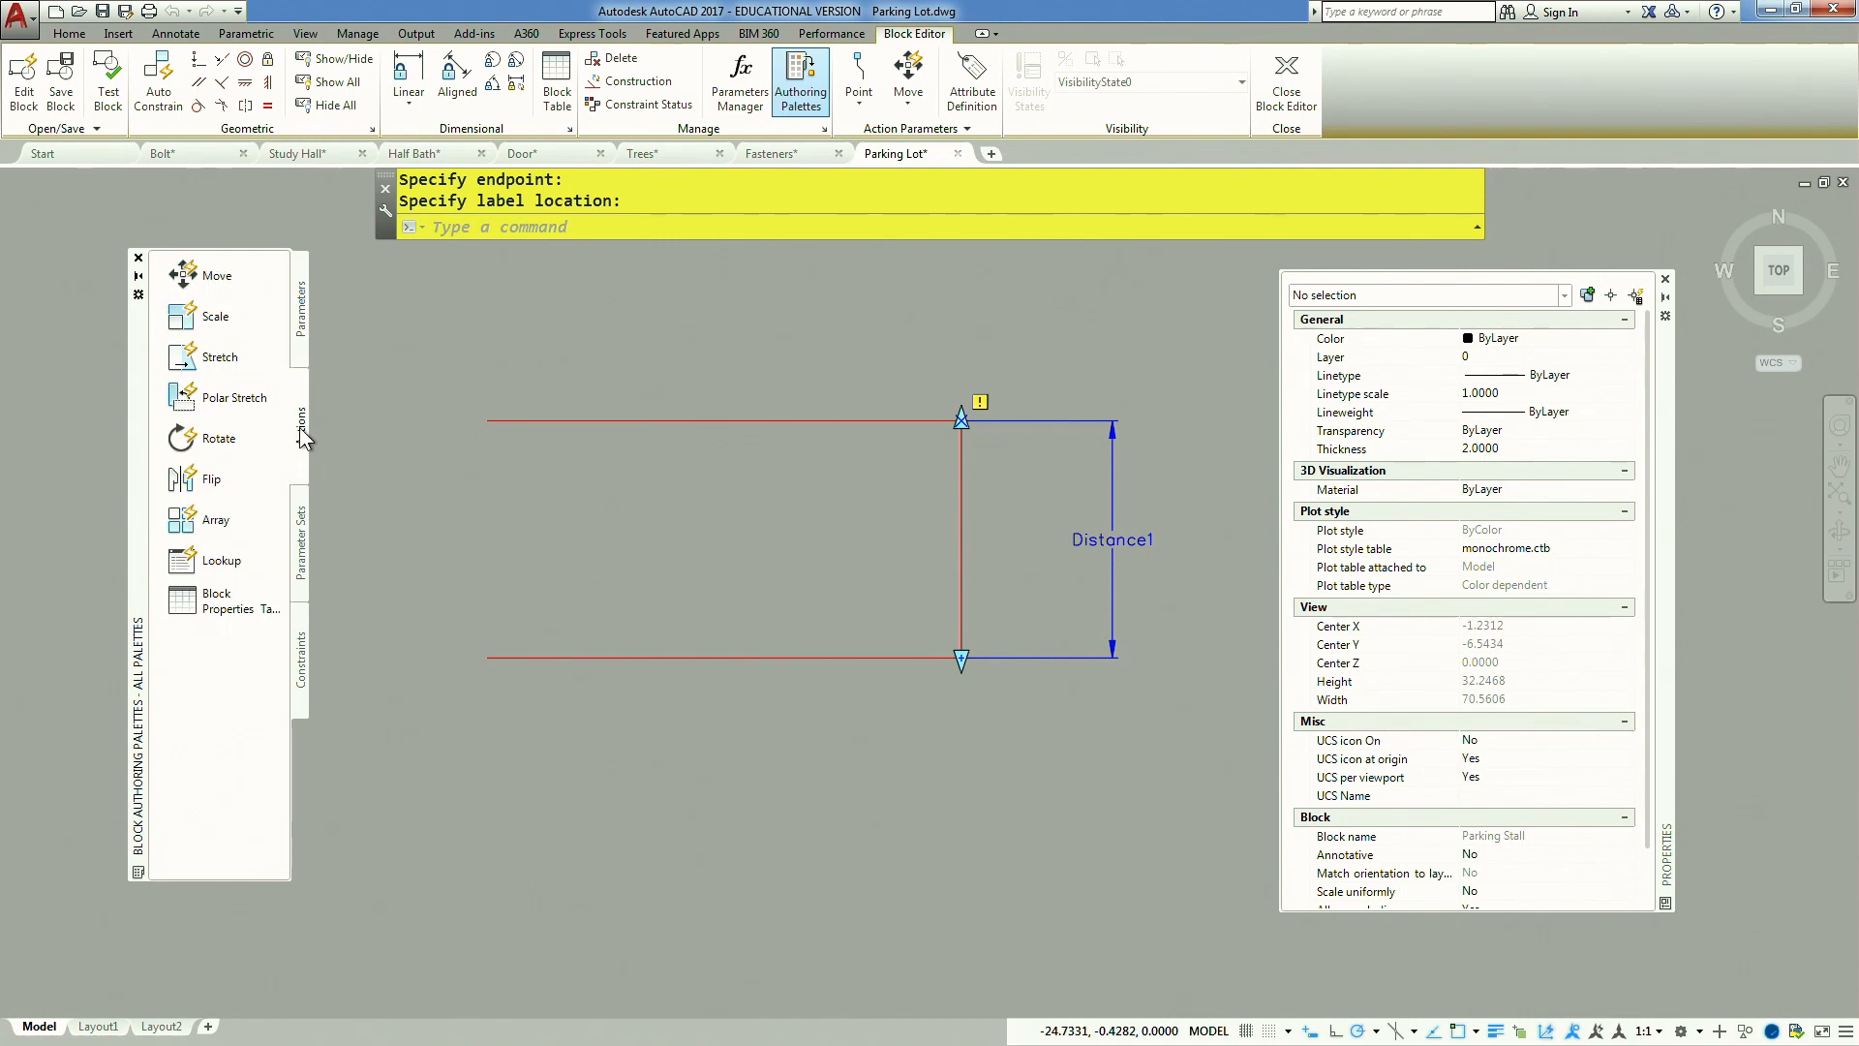
pyautogui.click(232, 520)
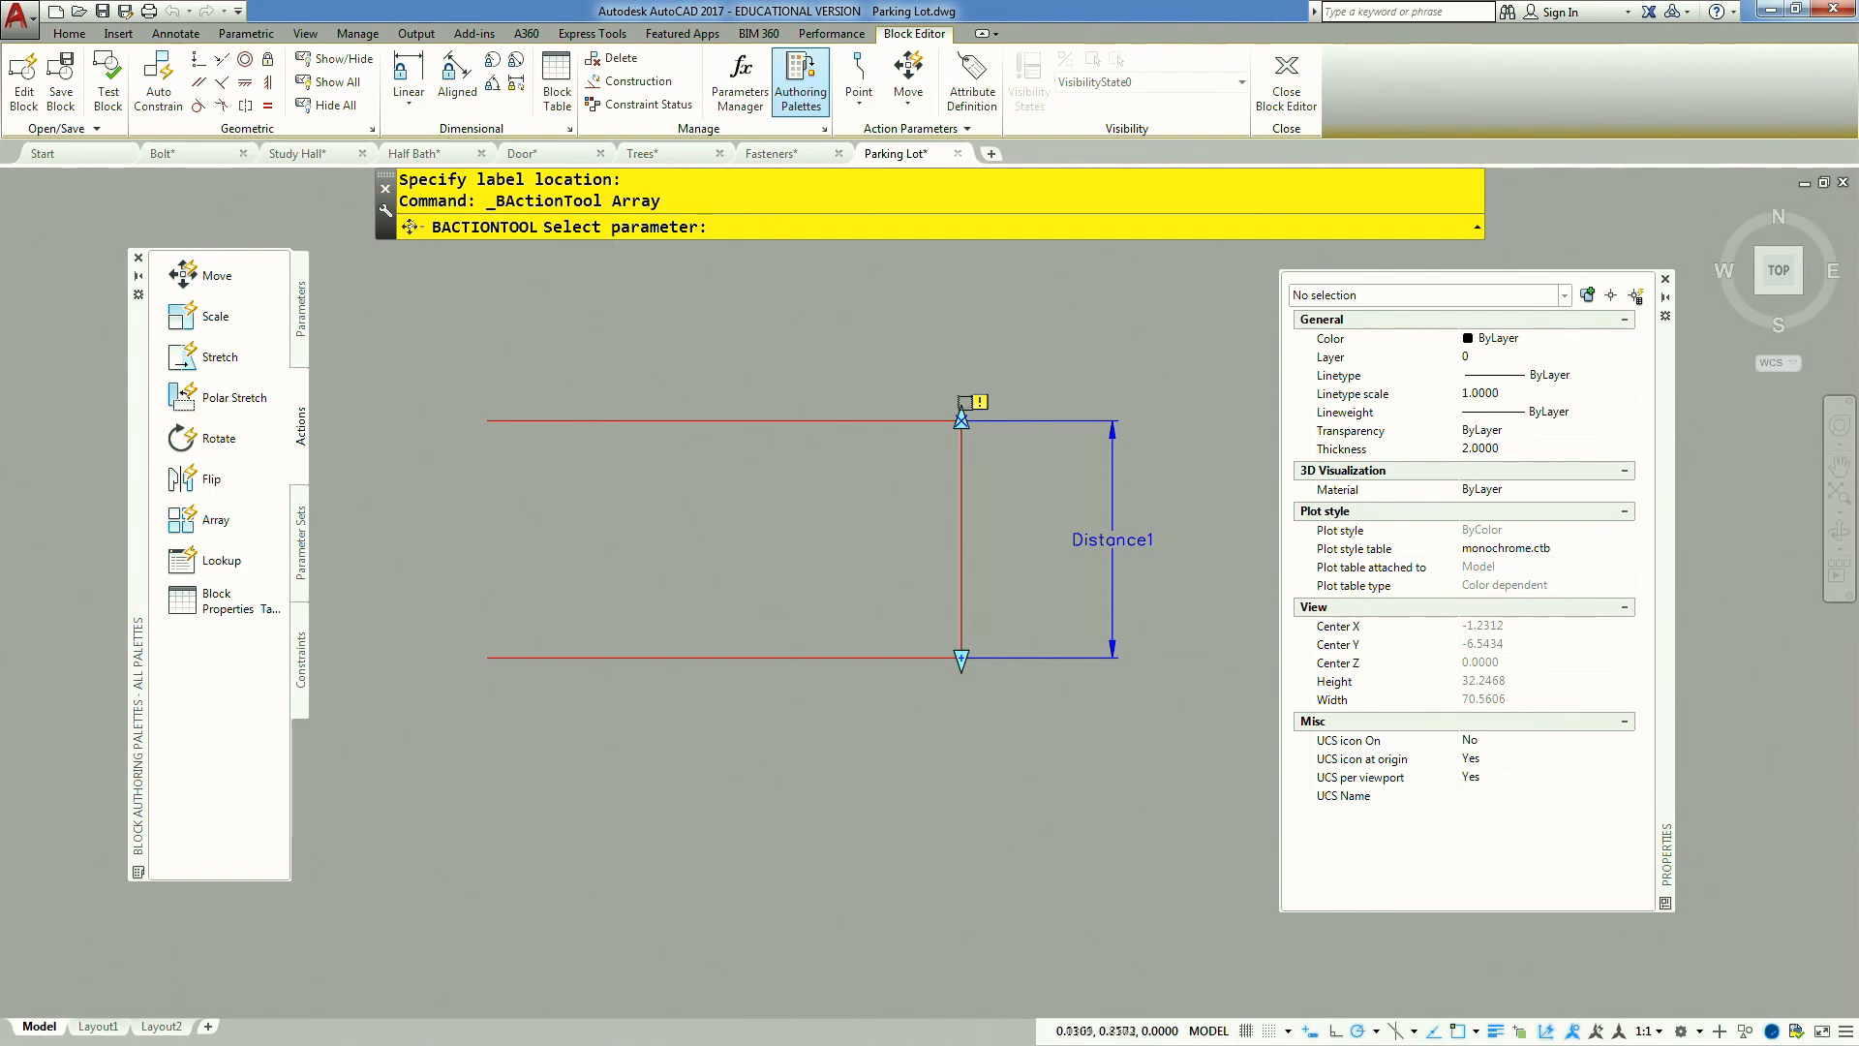
pyautogui.click(1129, 540)
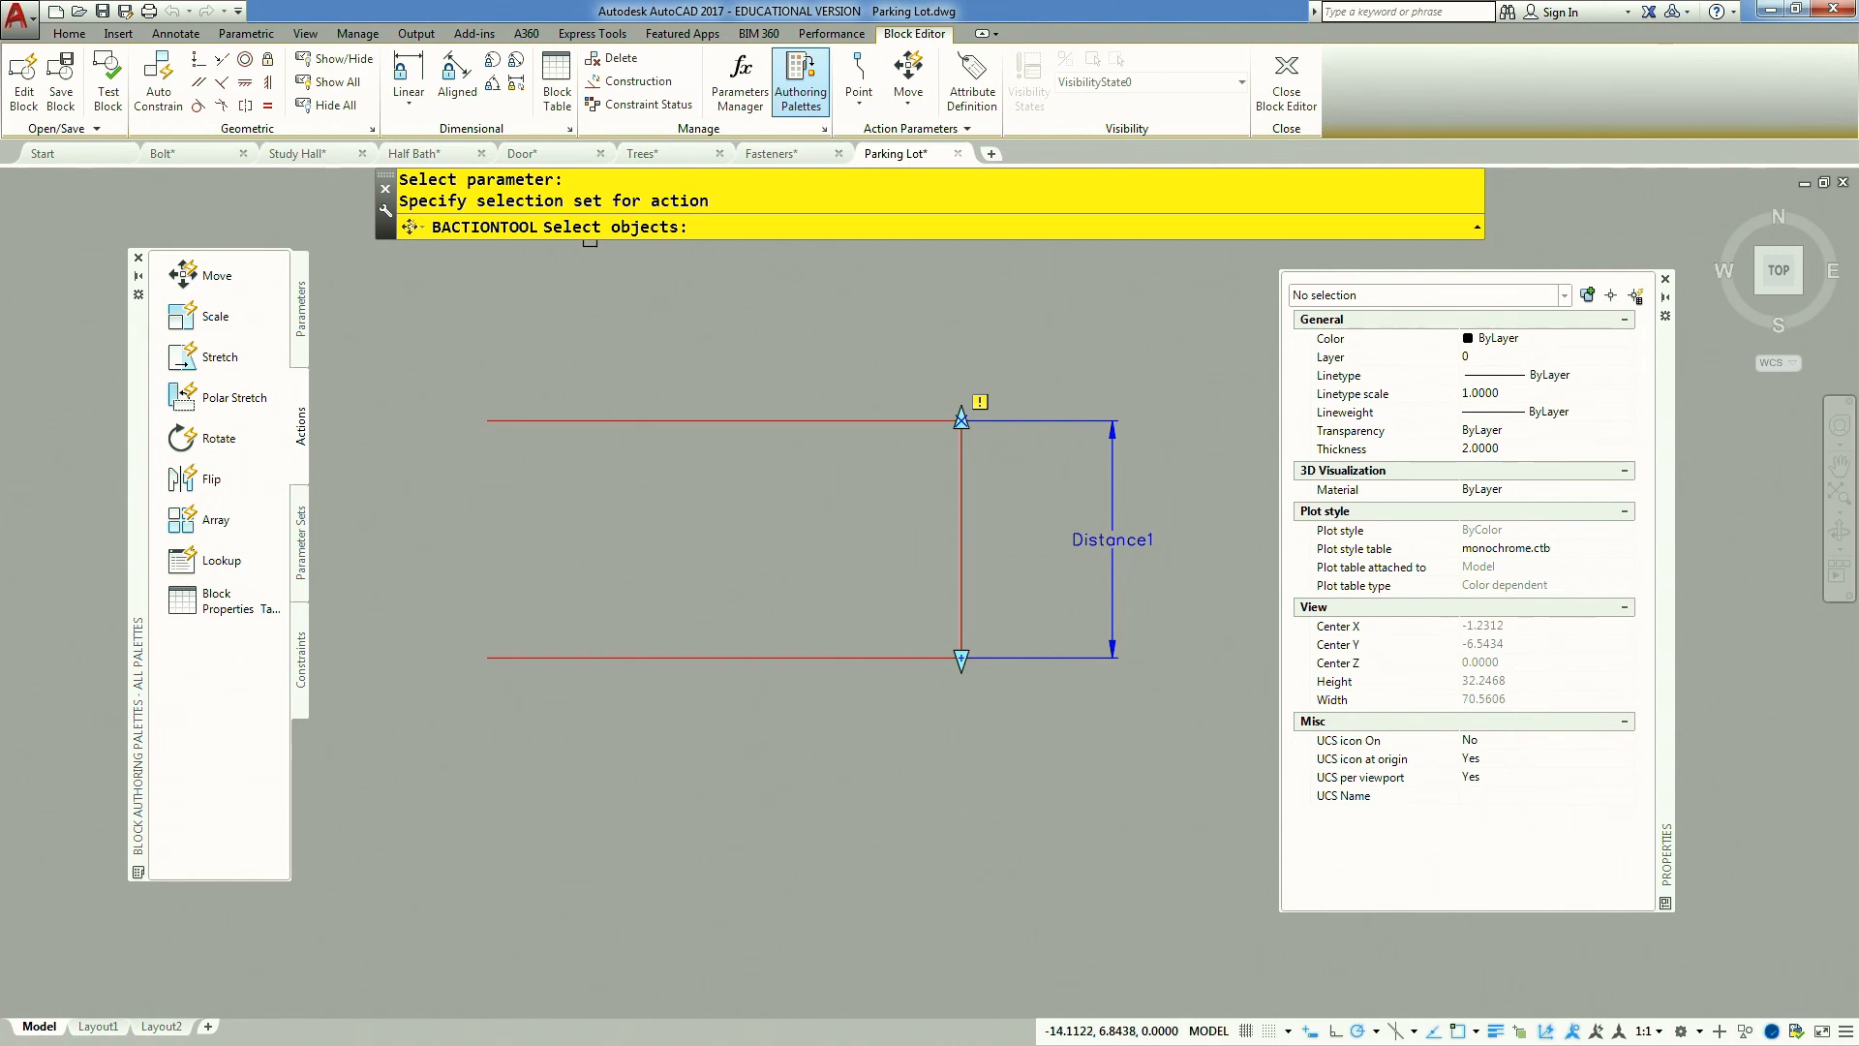
pyautogui.click(458, 289)
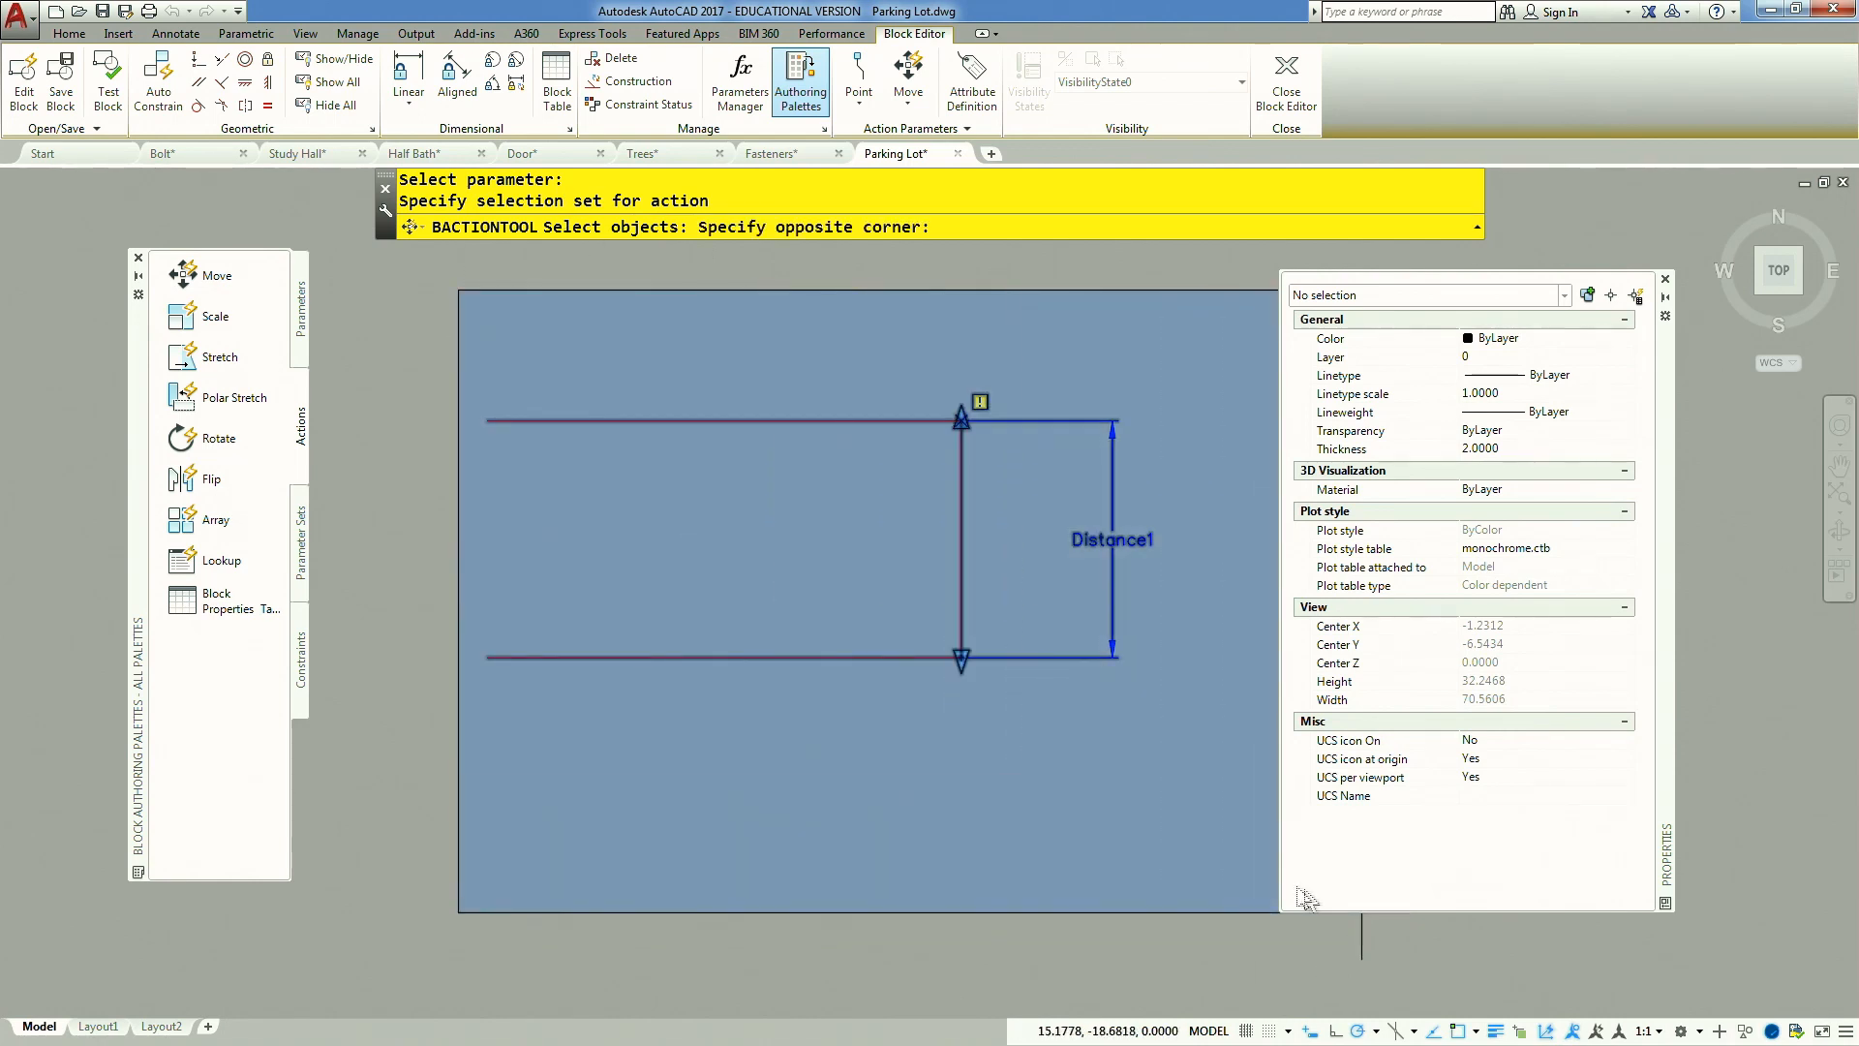
pyautogui.click(1207, 873)
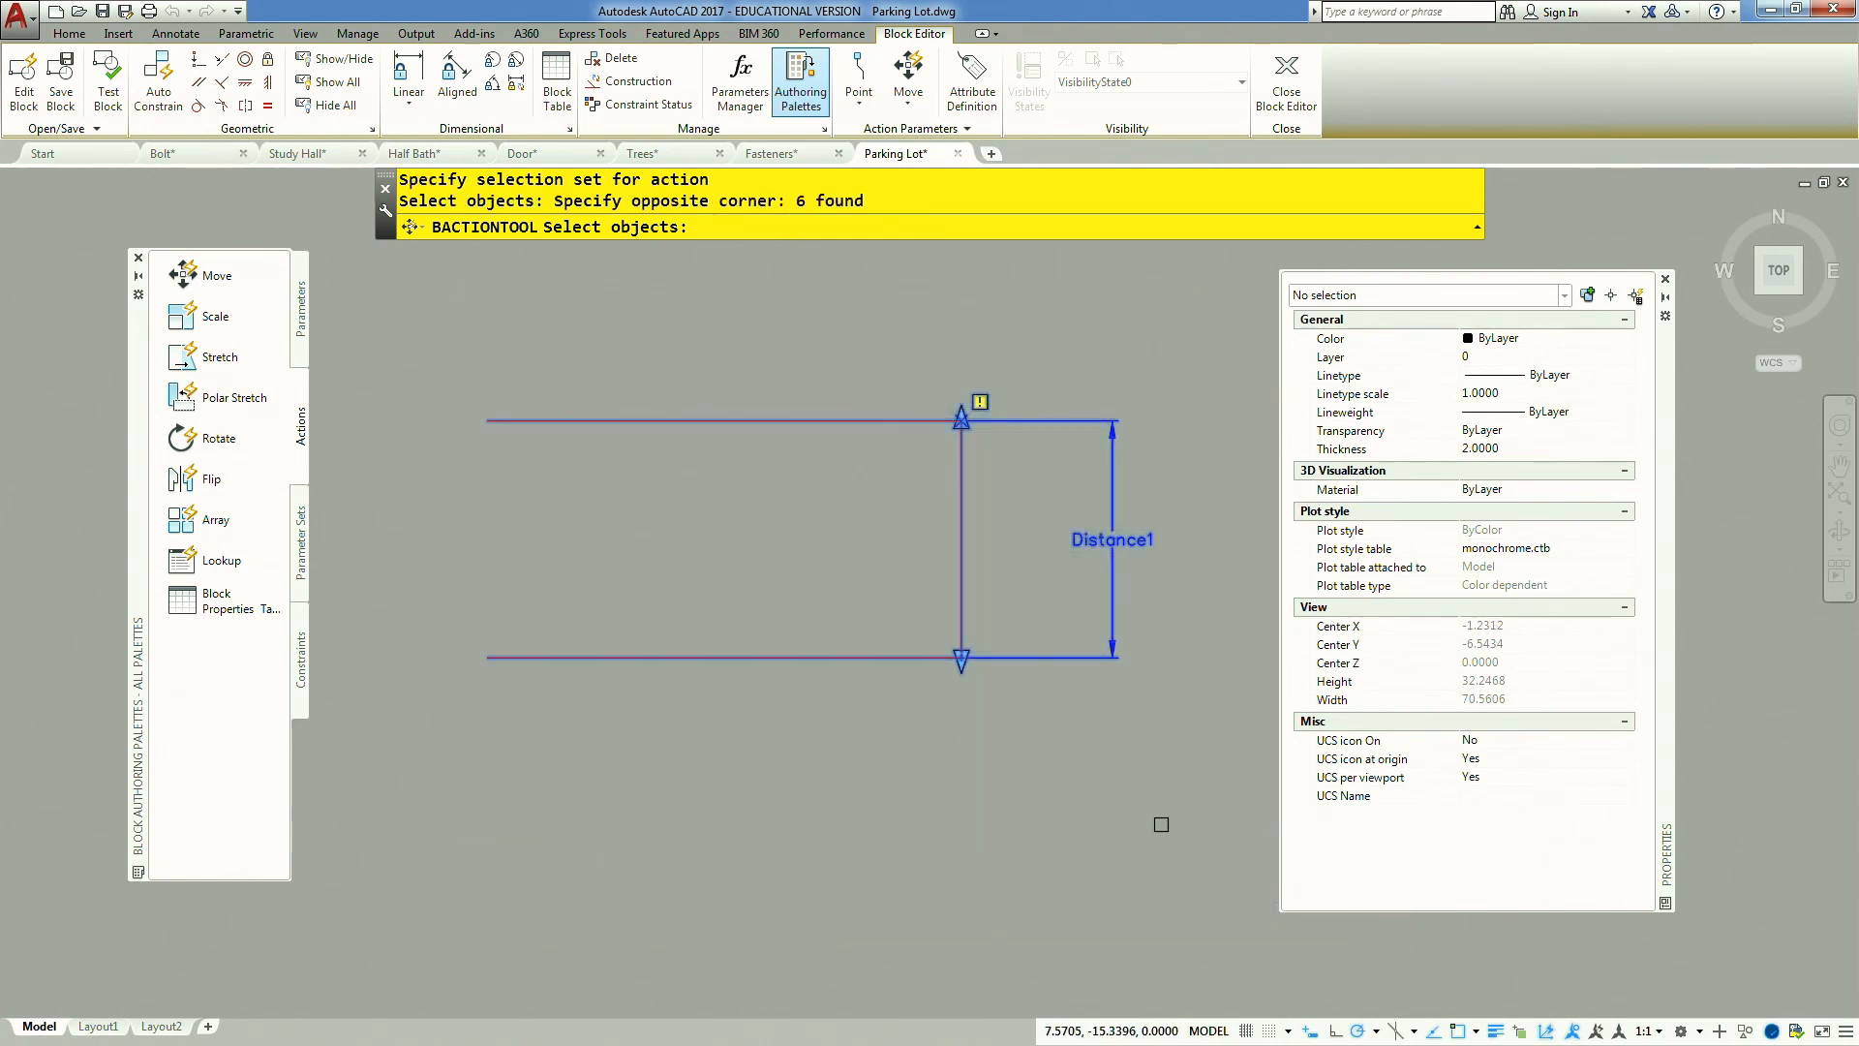
pyautogui.press('Return')
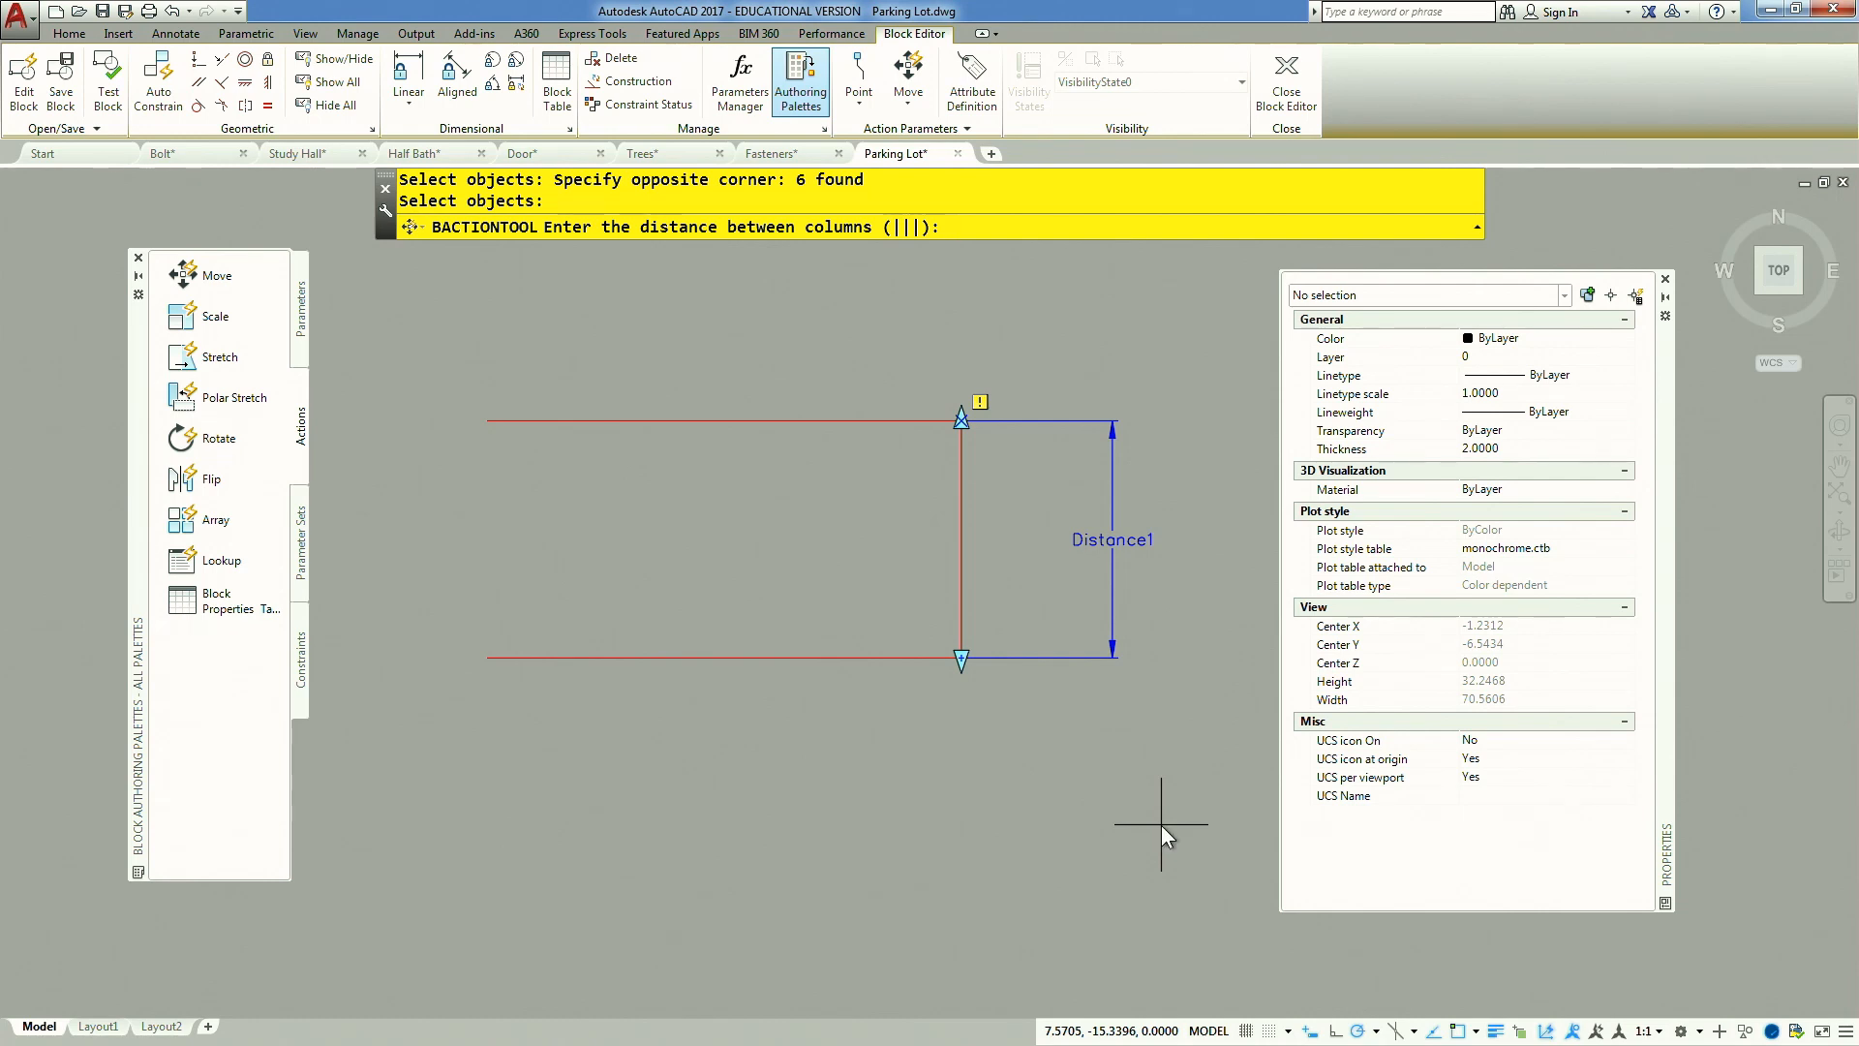
pyautogui.write('9')
pyautogui.press('Return')
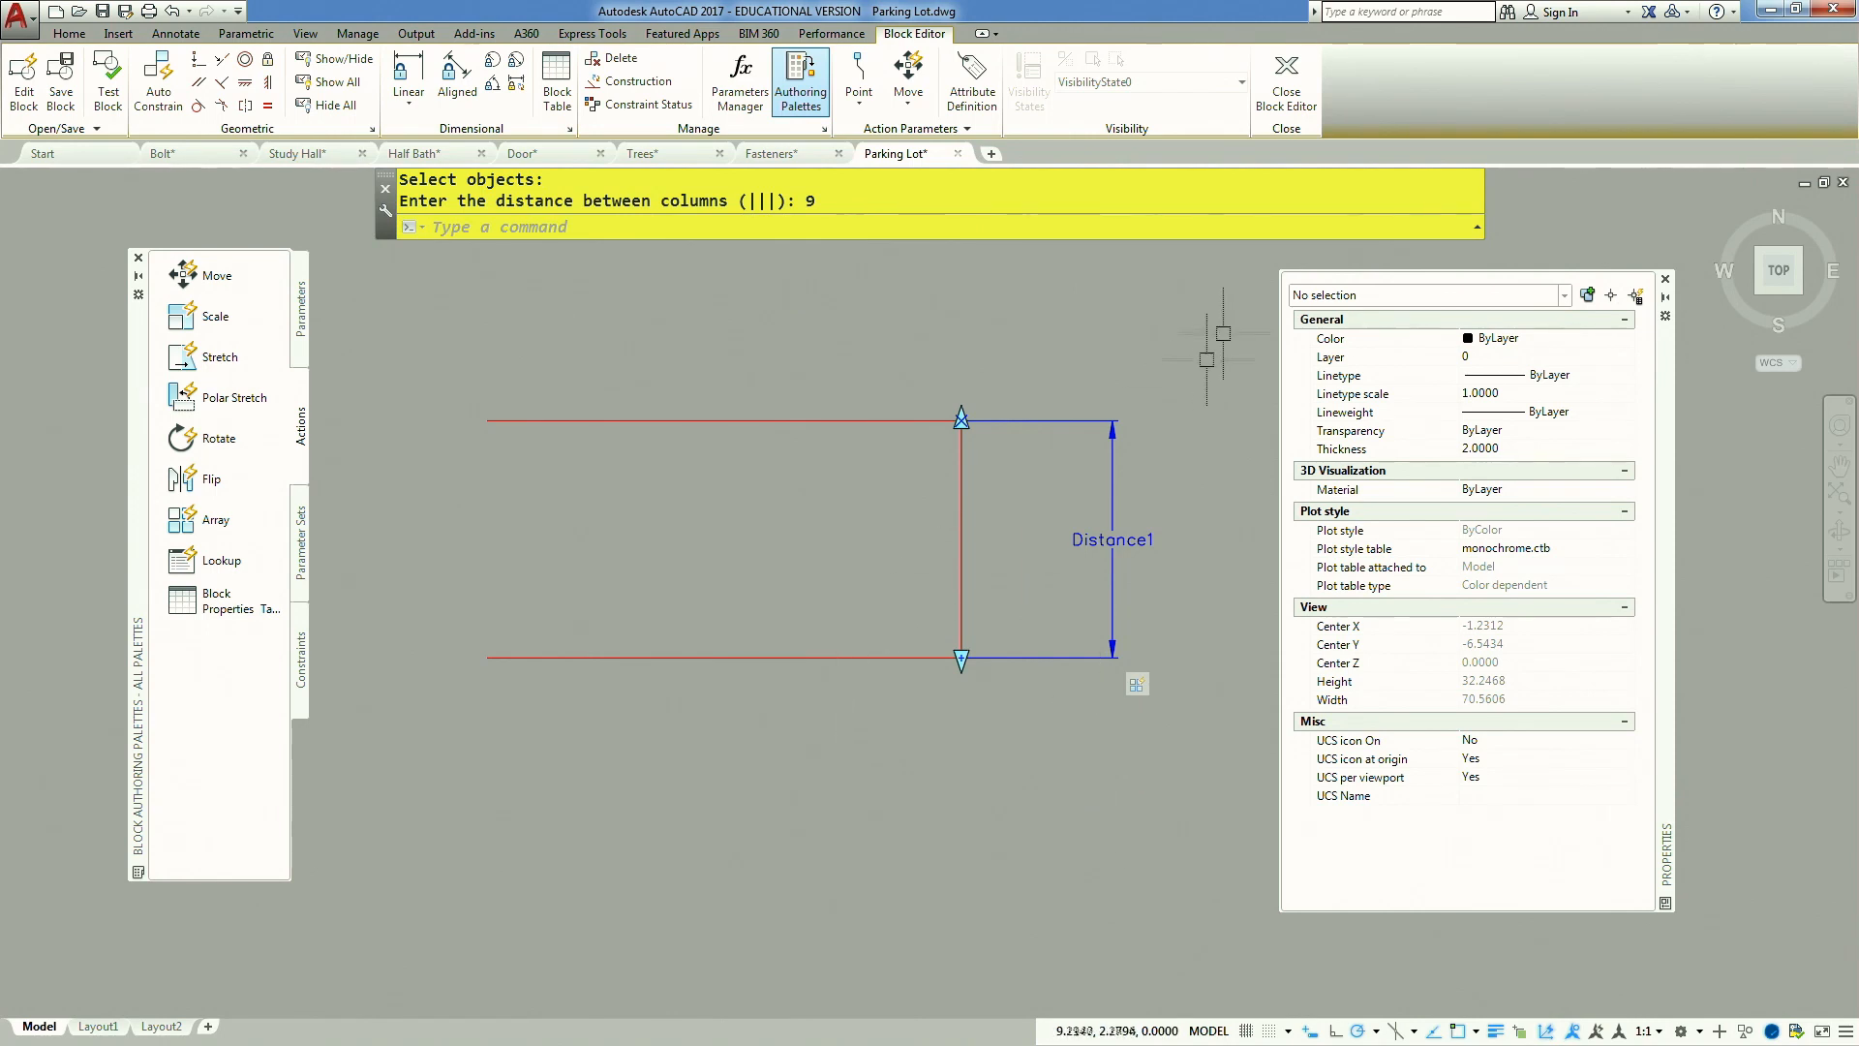
pyautogui.click(1286, 78)
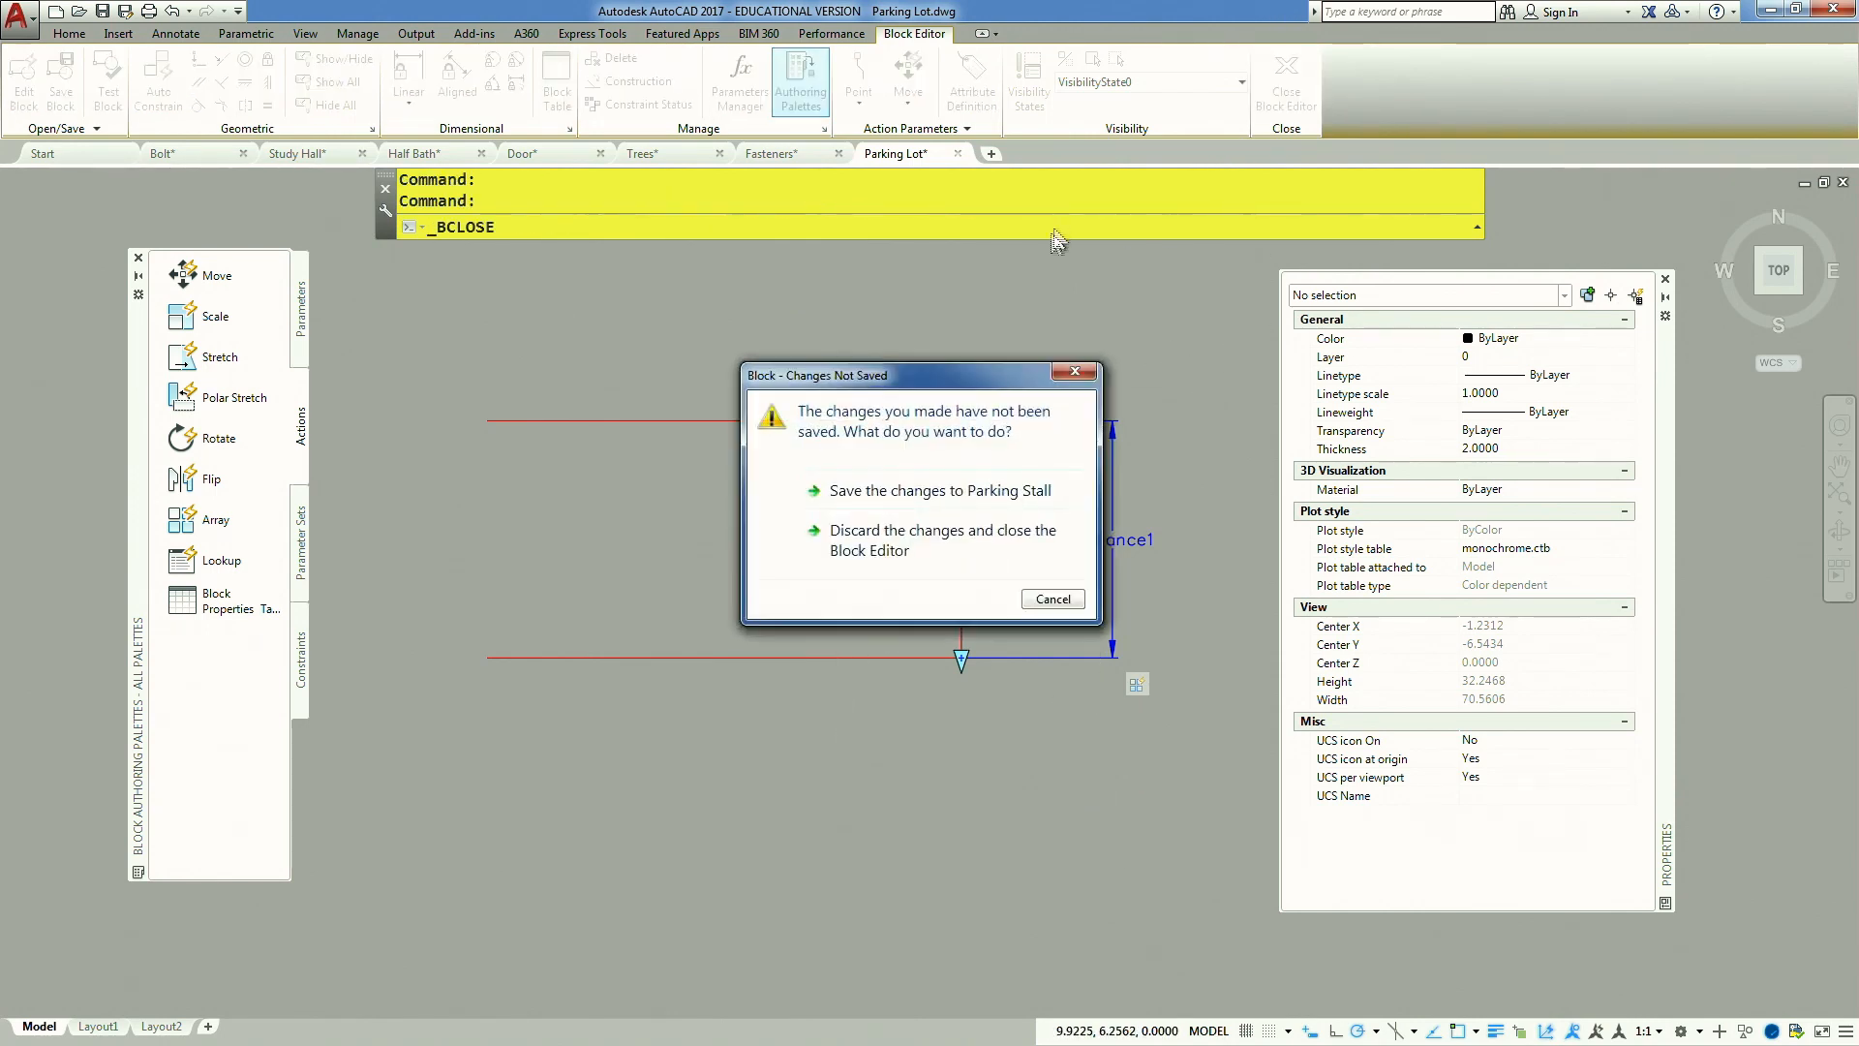
pyautogui.click(901, 492)
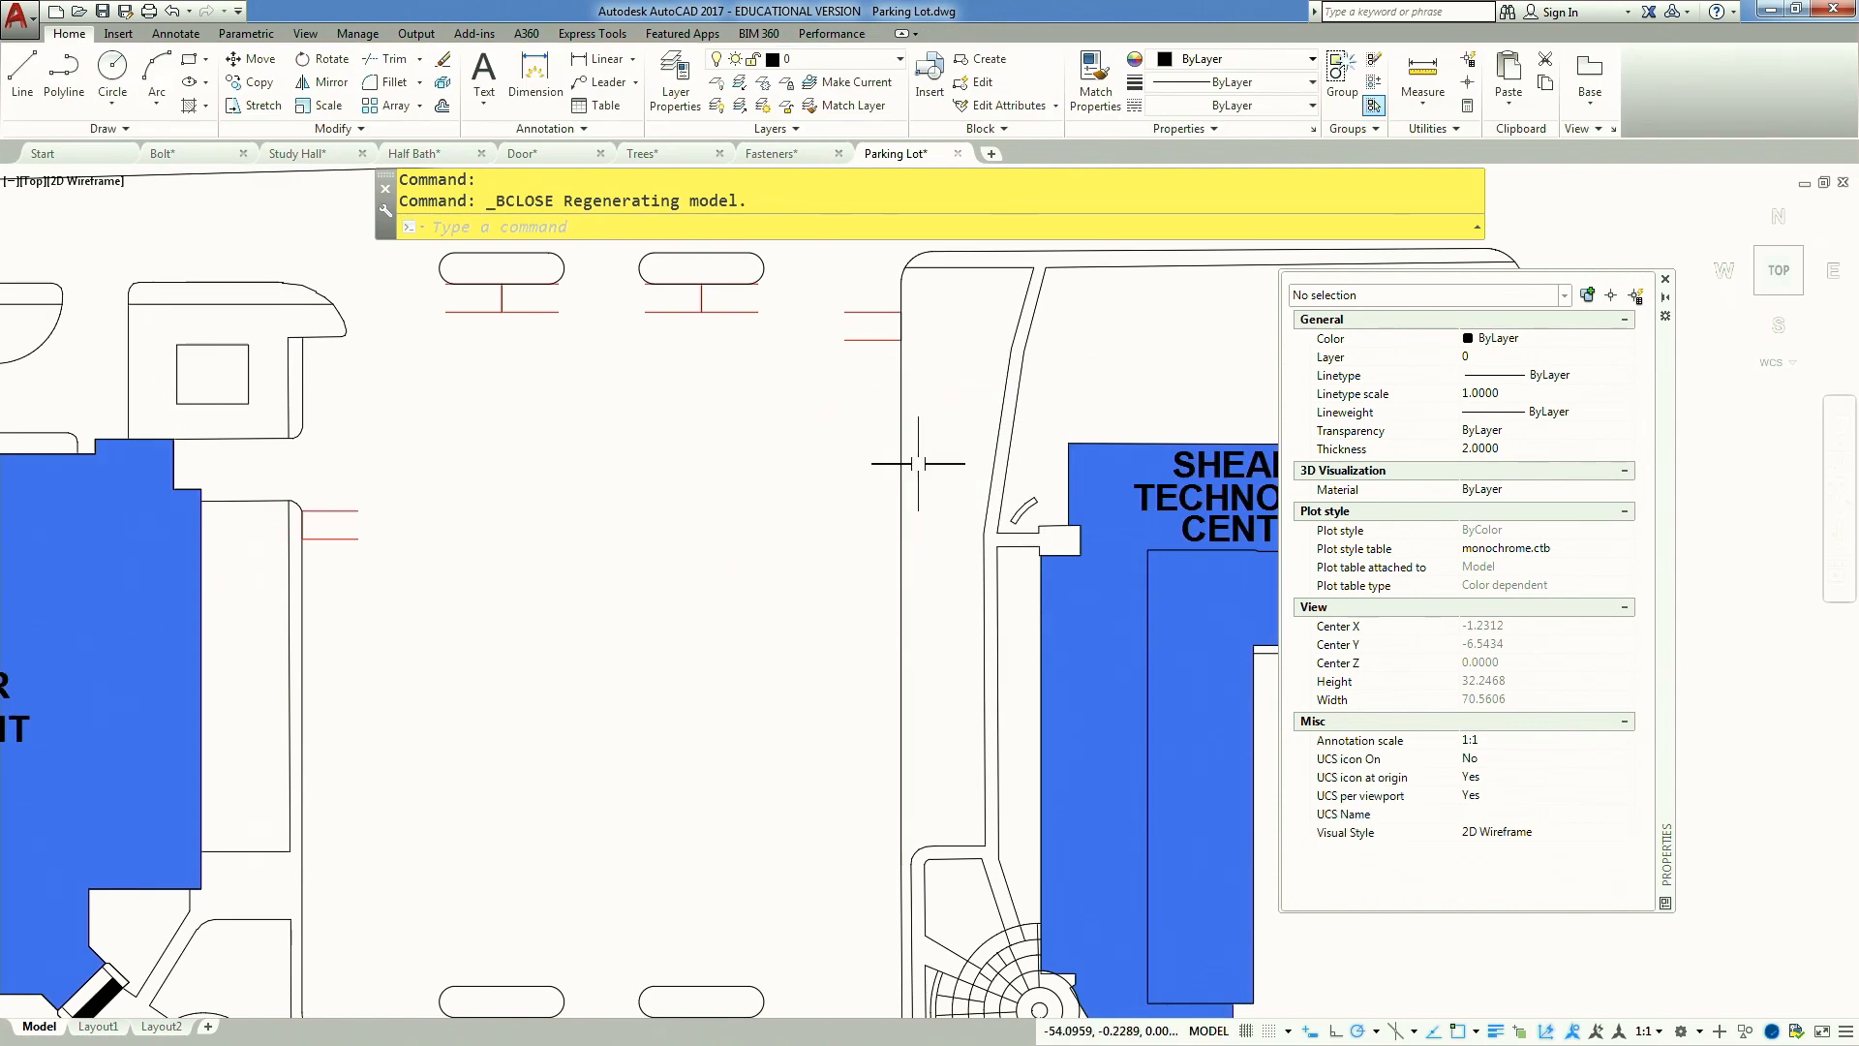
# Extend the left parking stall block downward along the curb with its lower grip, to a distance of about 133
pyautogui.click(335, 510)
pyautogui.scroll(4, 343, 484)
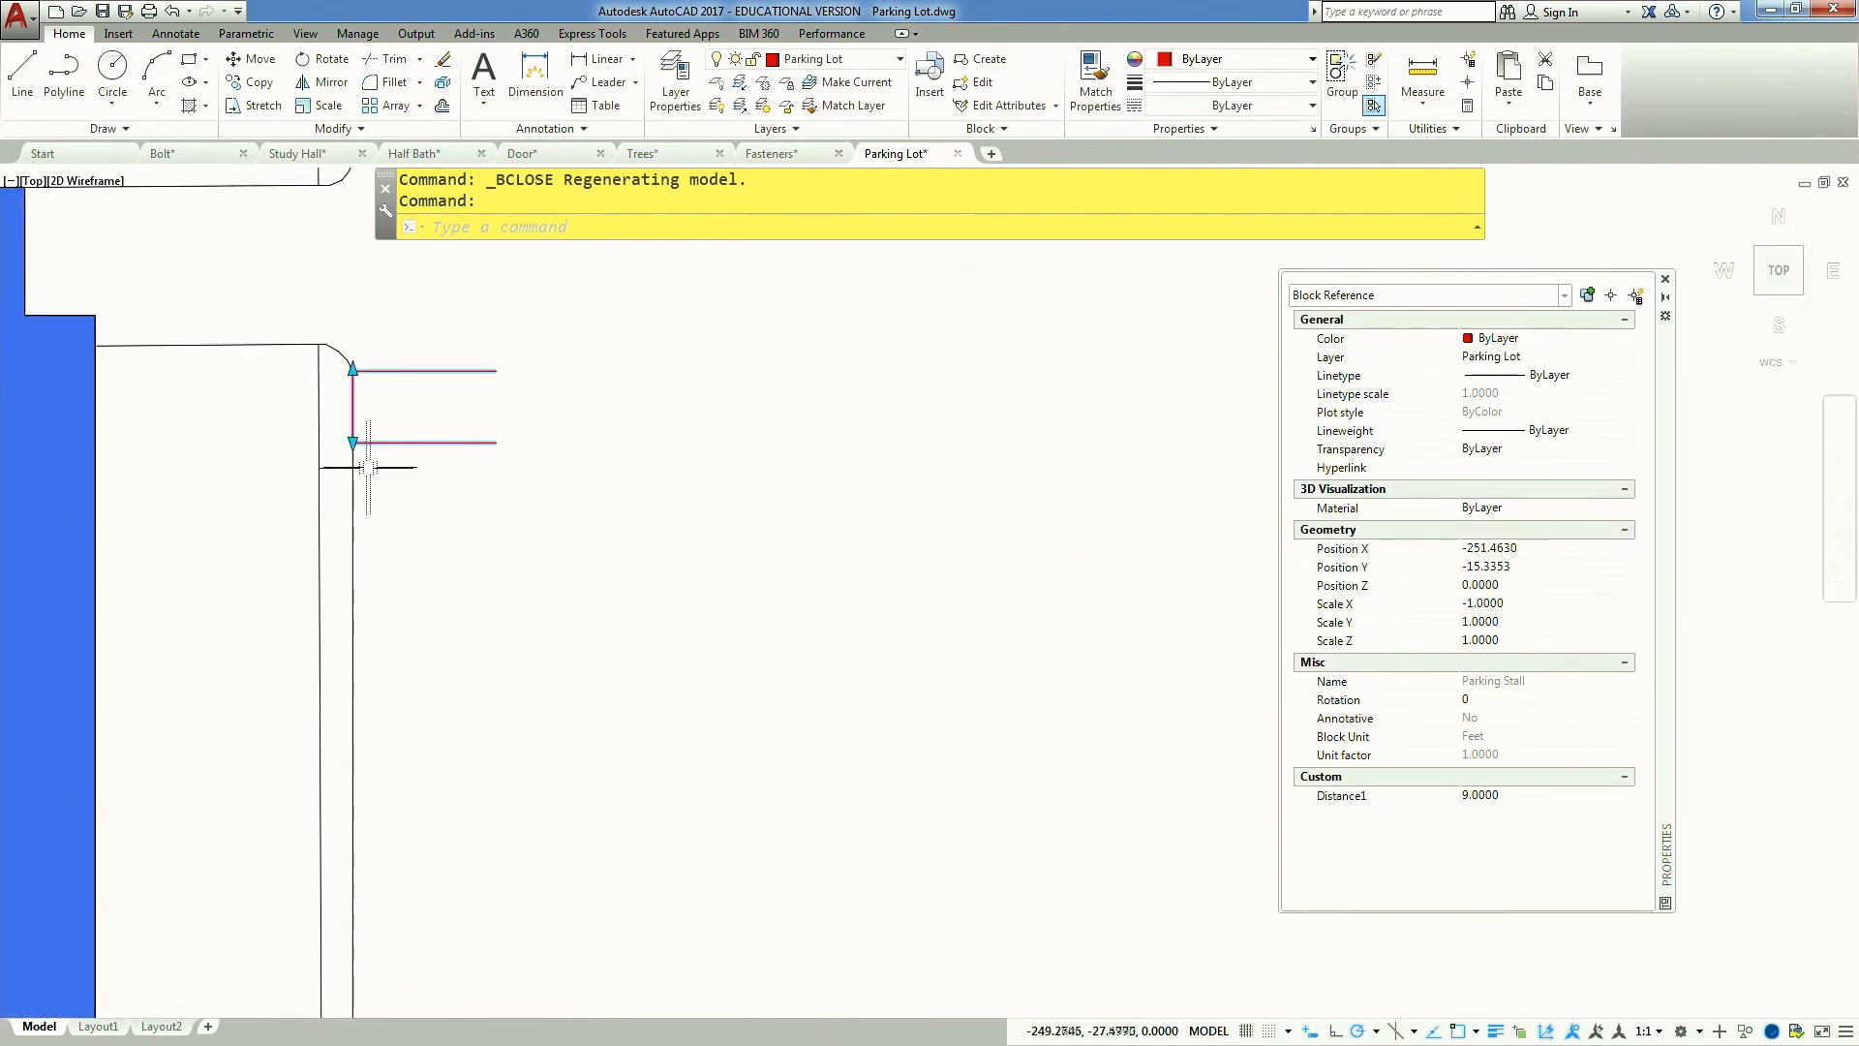
pyautogui.click(353, 445)
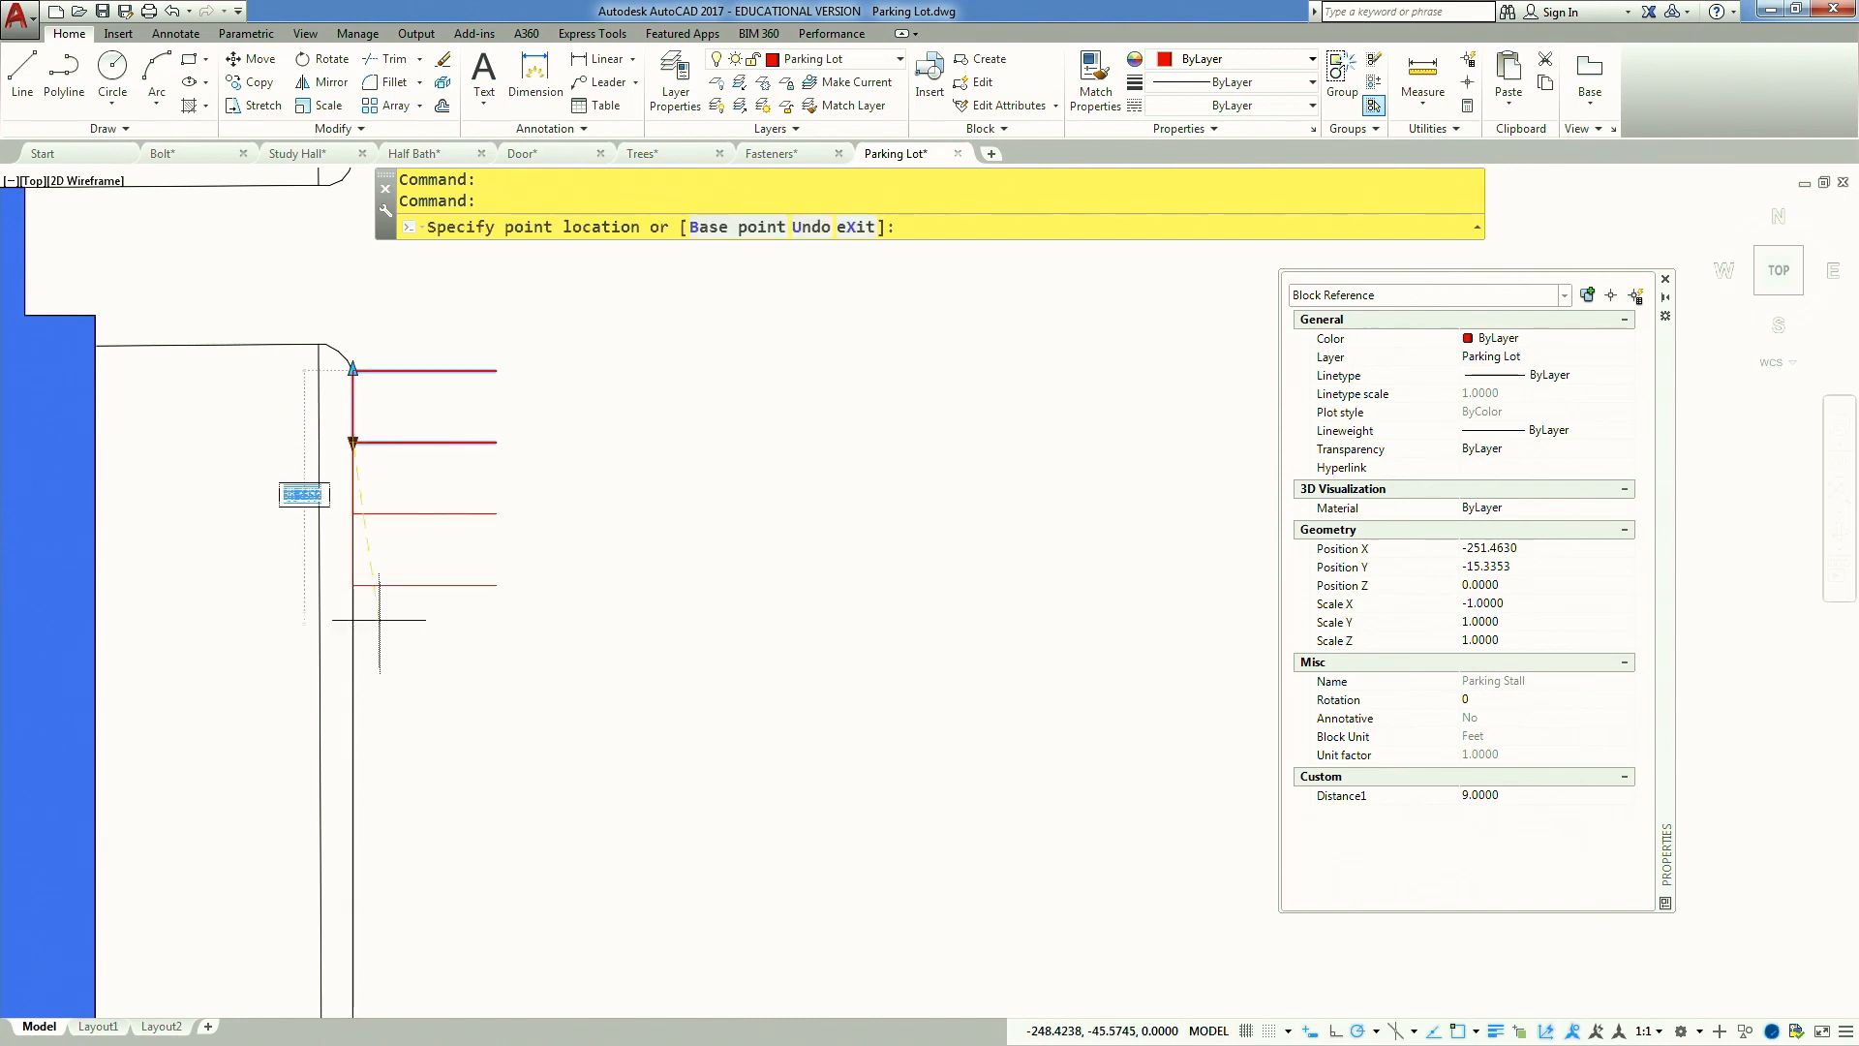
pyautogui.scroll(-4, 397, 812)
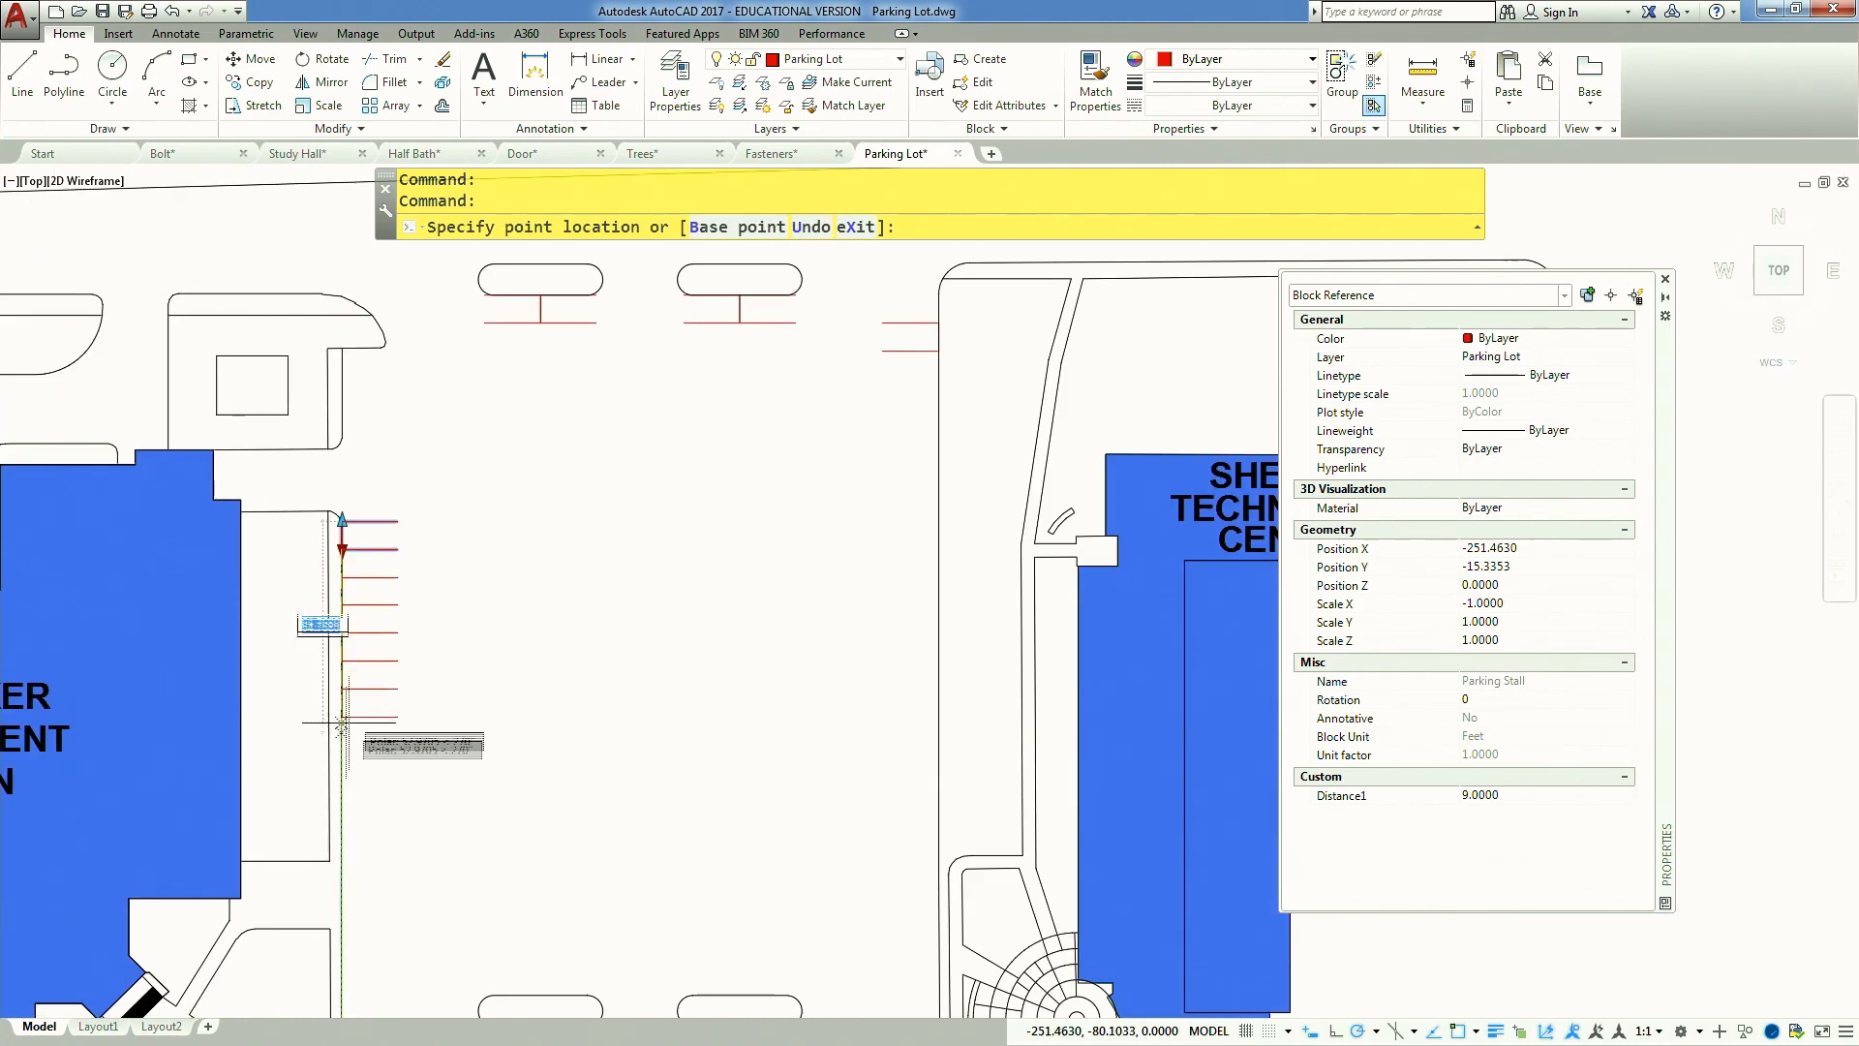
pyautogui.click(358, 935)
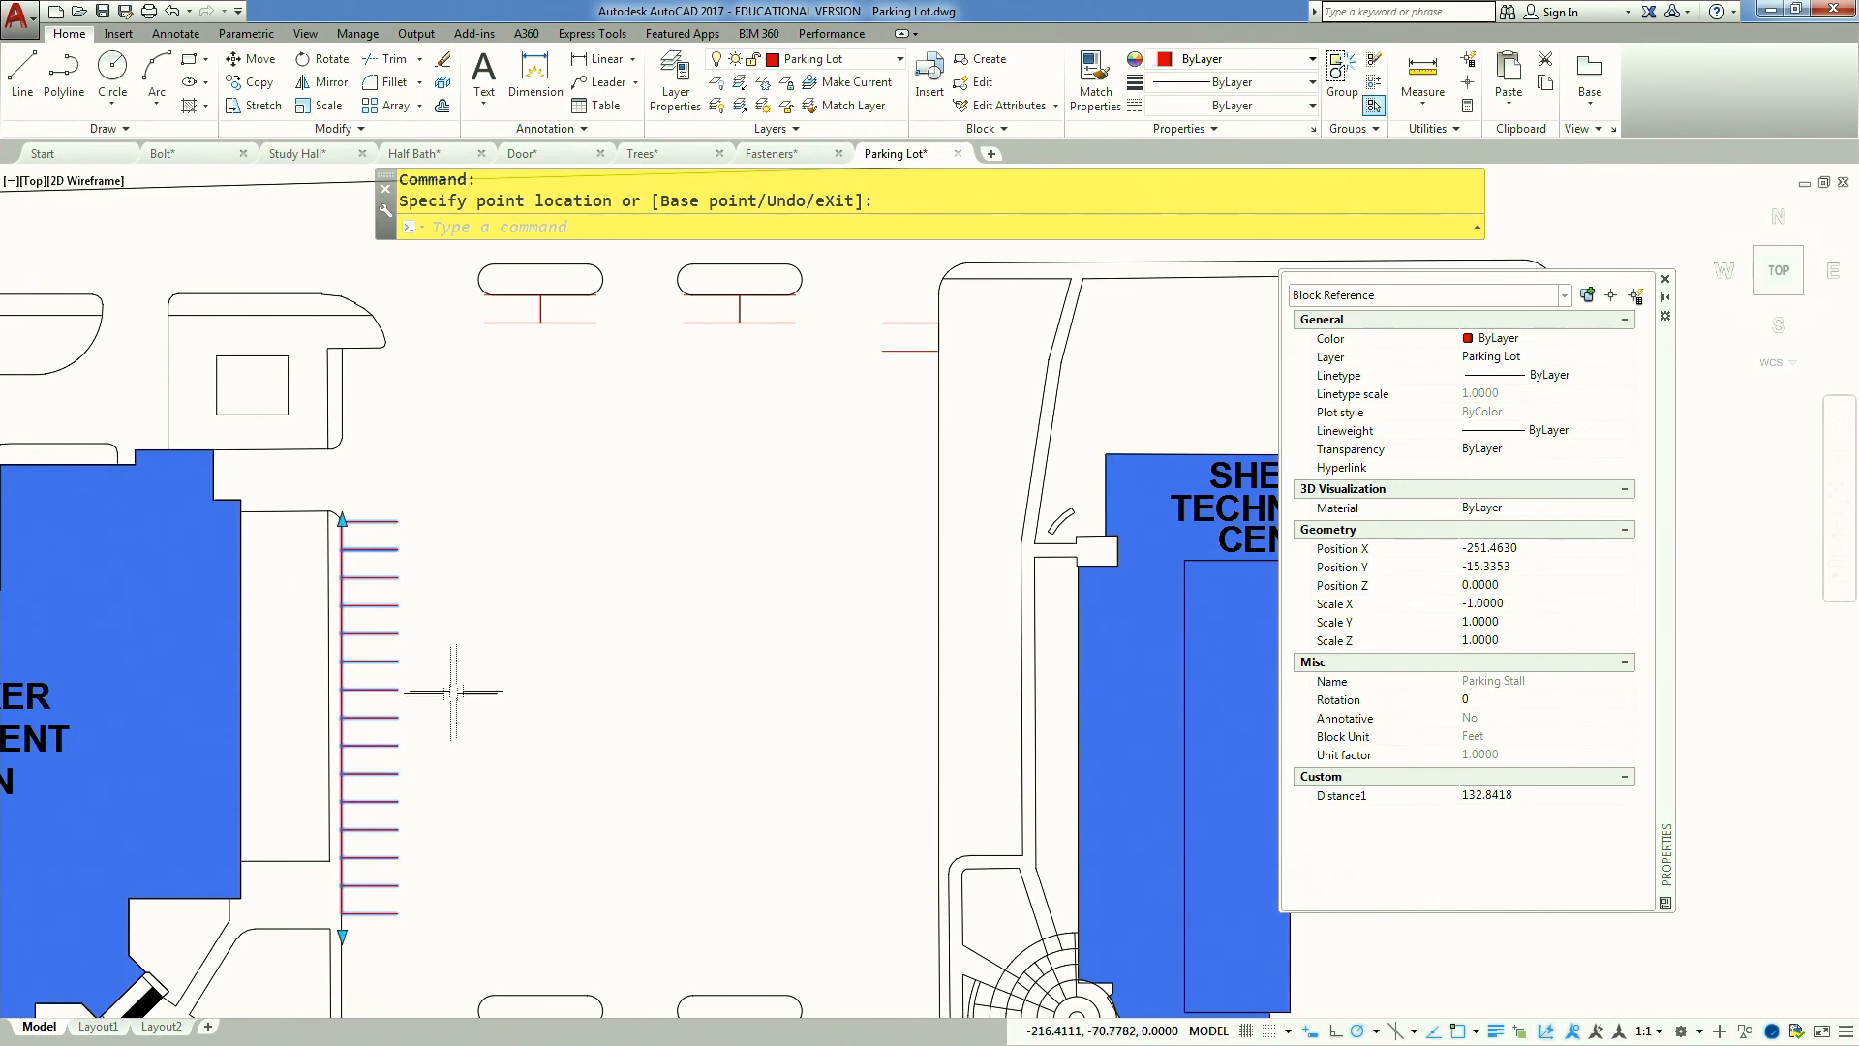
# Try extending the row of stalls upward beyond the curb with its upper grip, and readjust its lower end to about 212 overall
pyautogui.click(342, 520)
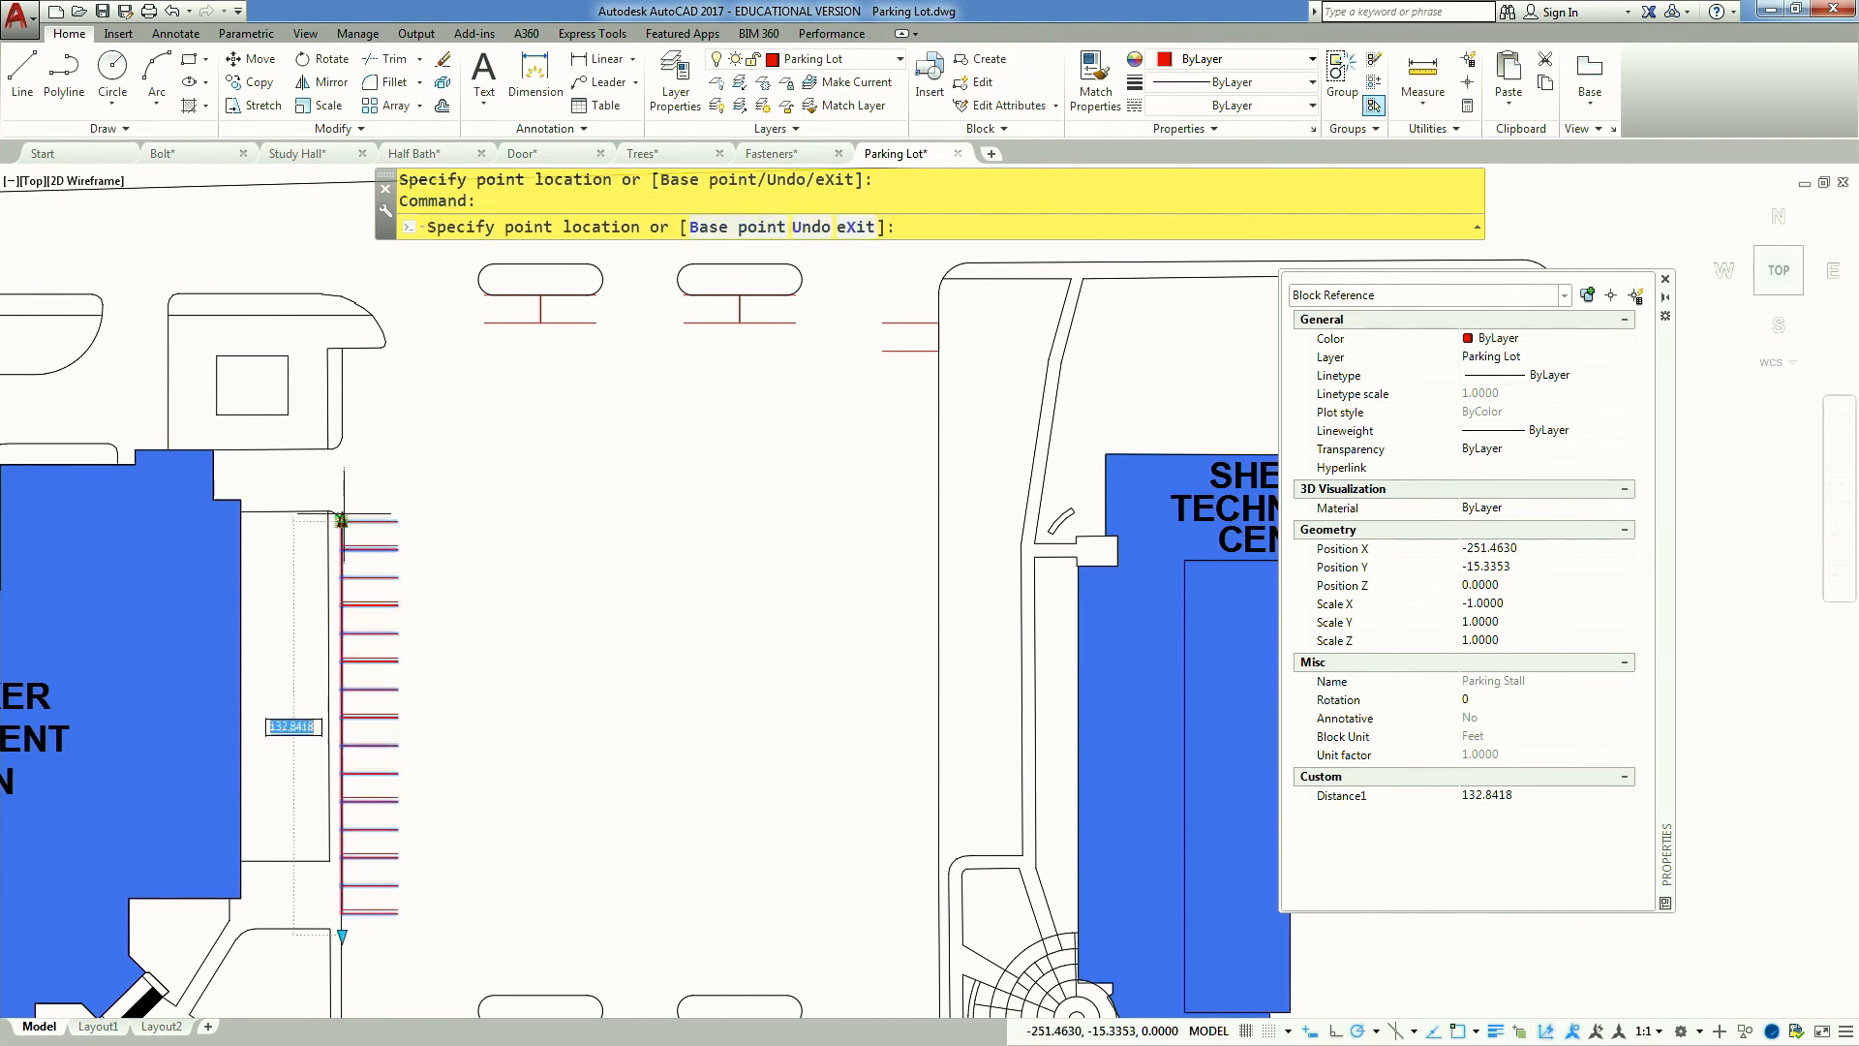
pyautogui.click(354, 271)
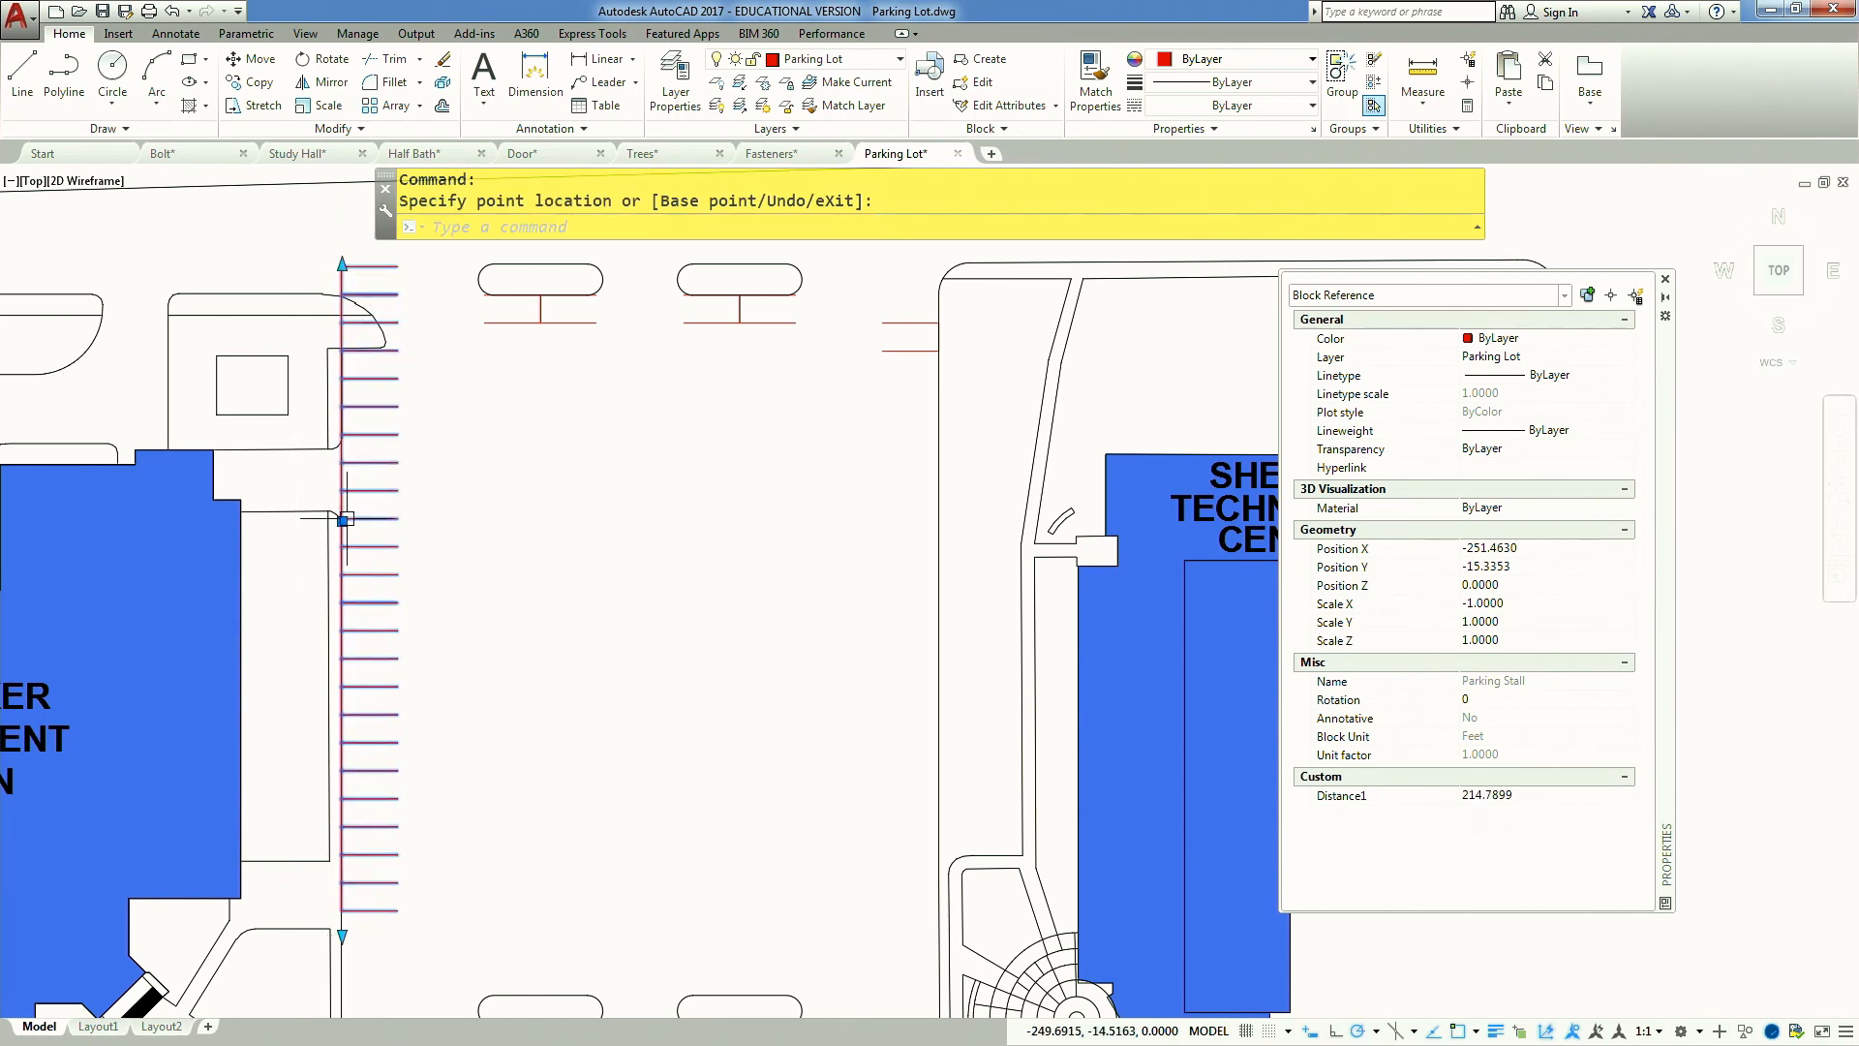
pyautogui.scroll(4, 368, 658)
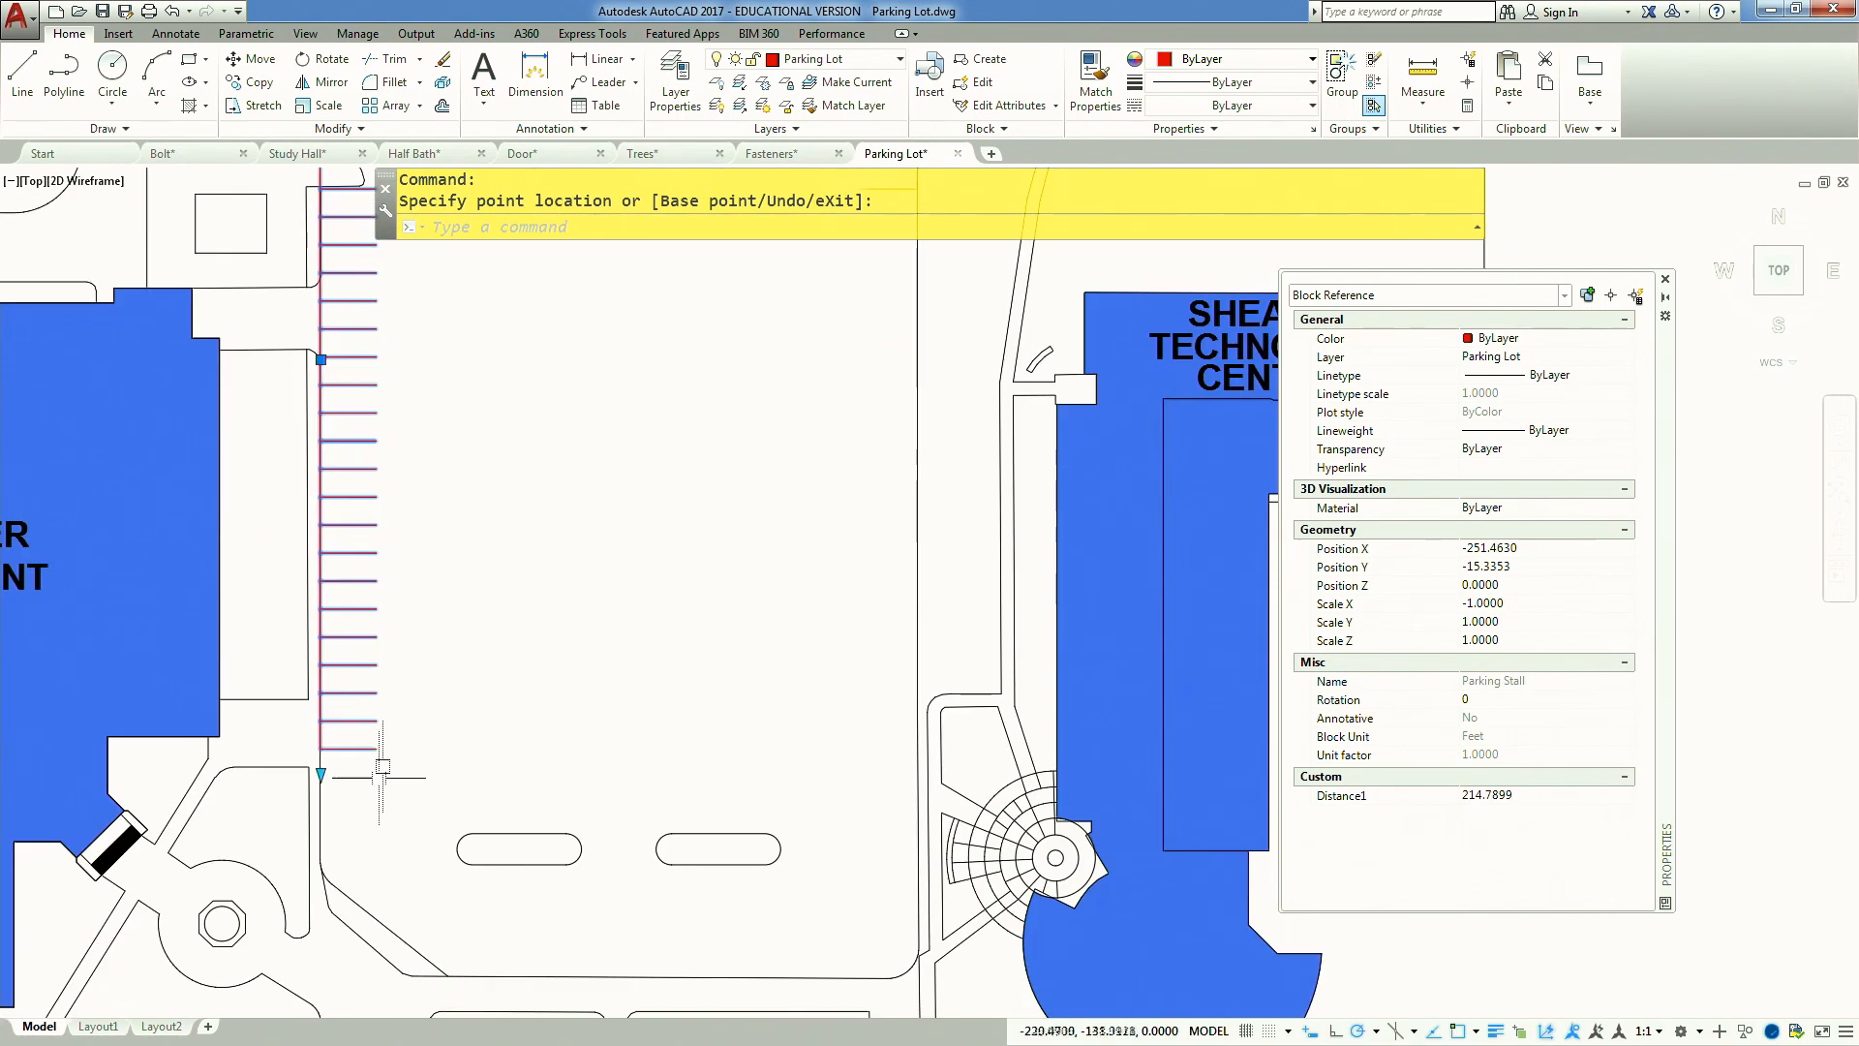
pyautogui.click(272, 708)
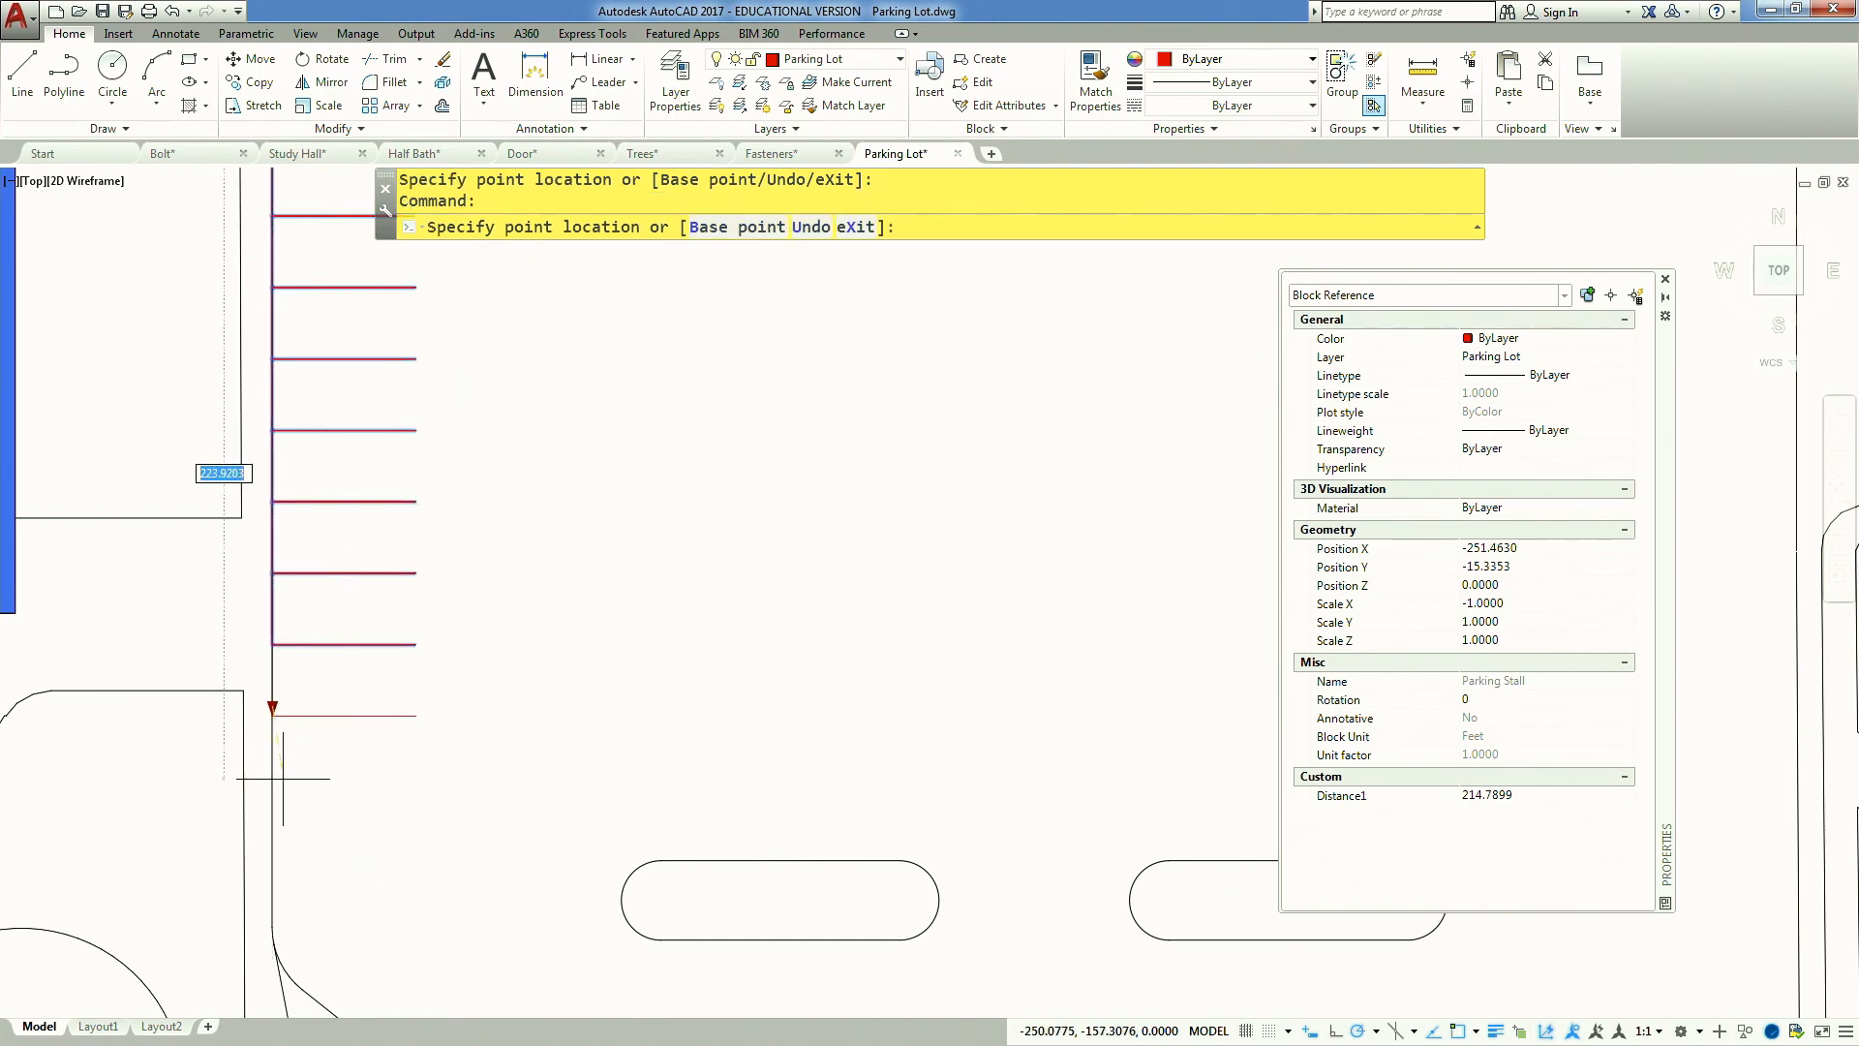
pyautogui.click(281, 679)
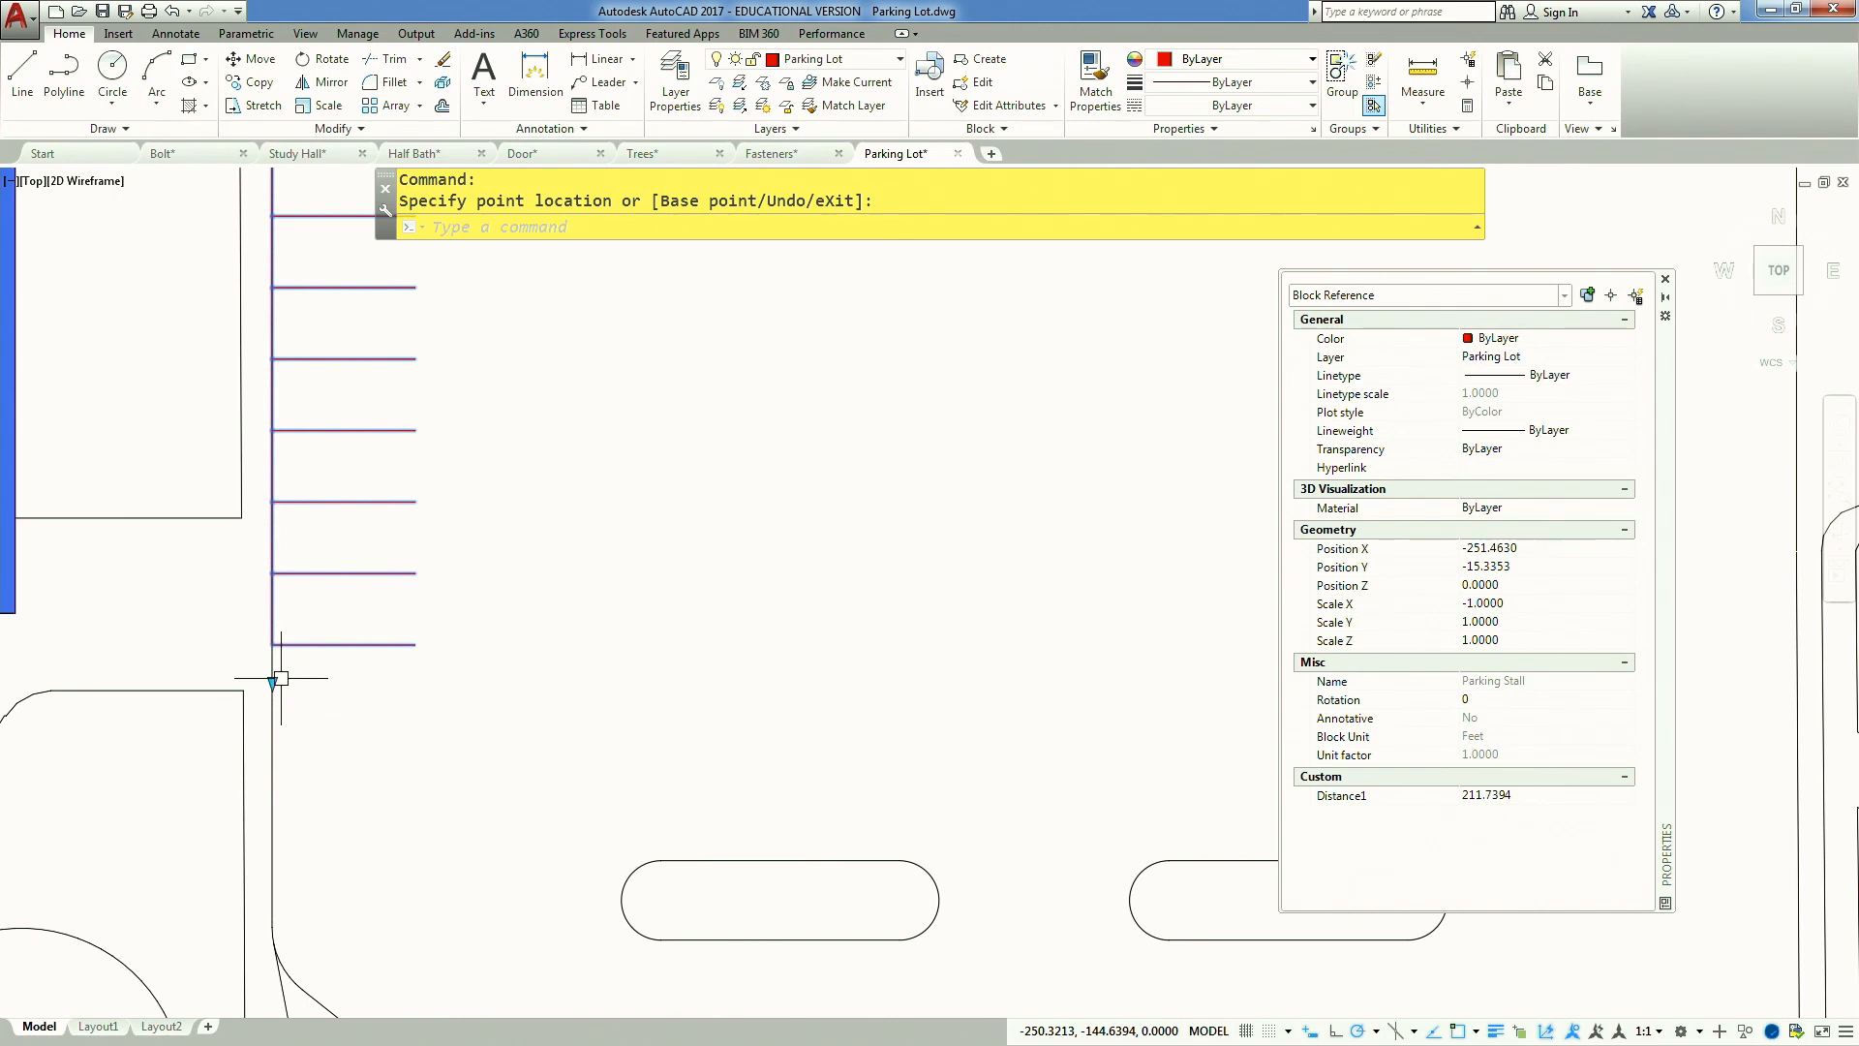
# Undo the upward extension and the lower-end adjustment of the stall row
pyautogui.hotkey('ctrl', 'z')
pyautogui.hotkey('ctrl', 'z')
pyautogui.hotkey('ctrl', 'z')
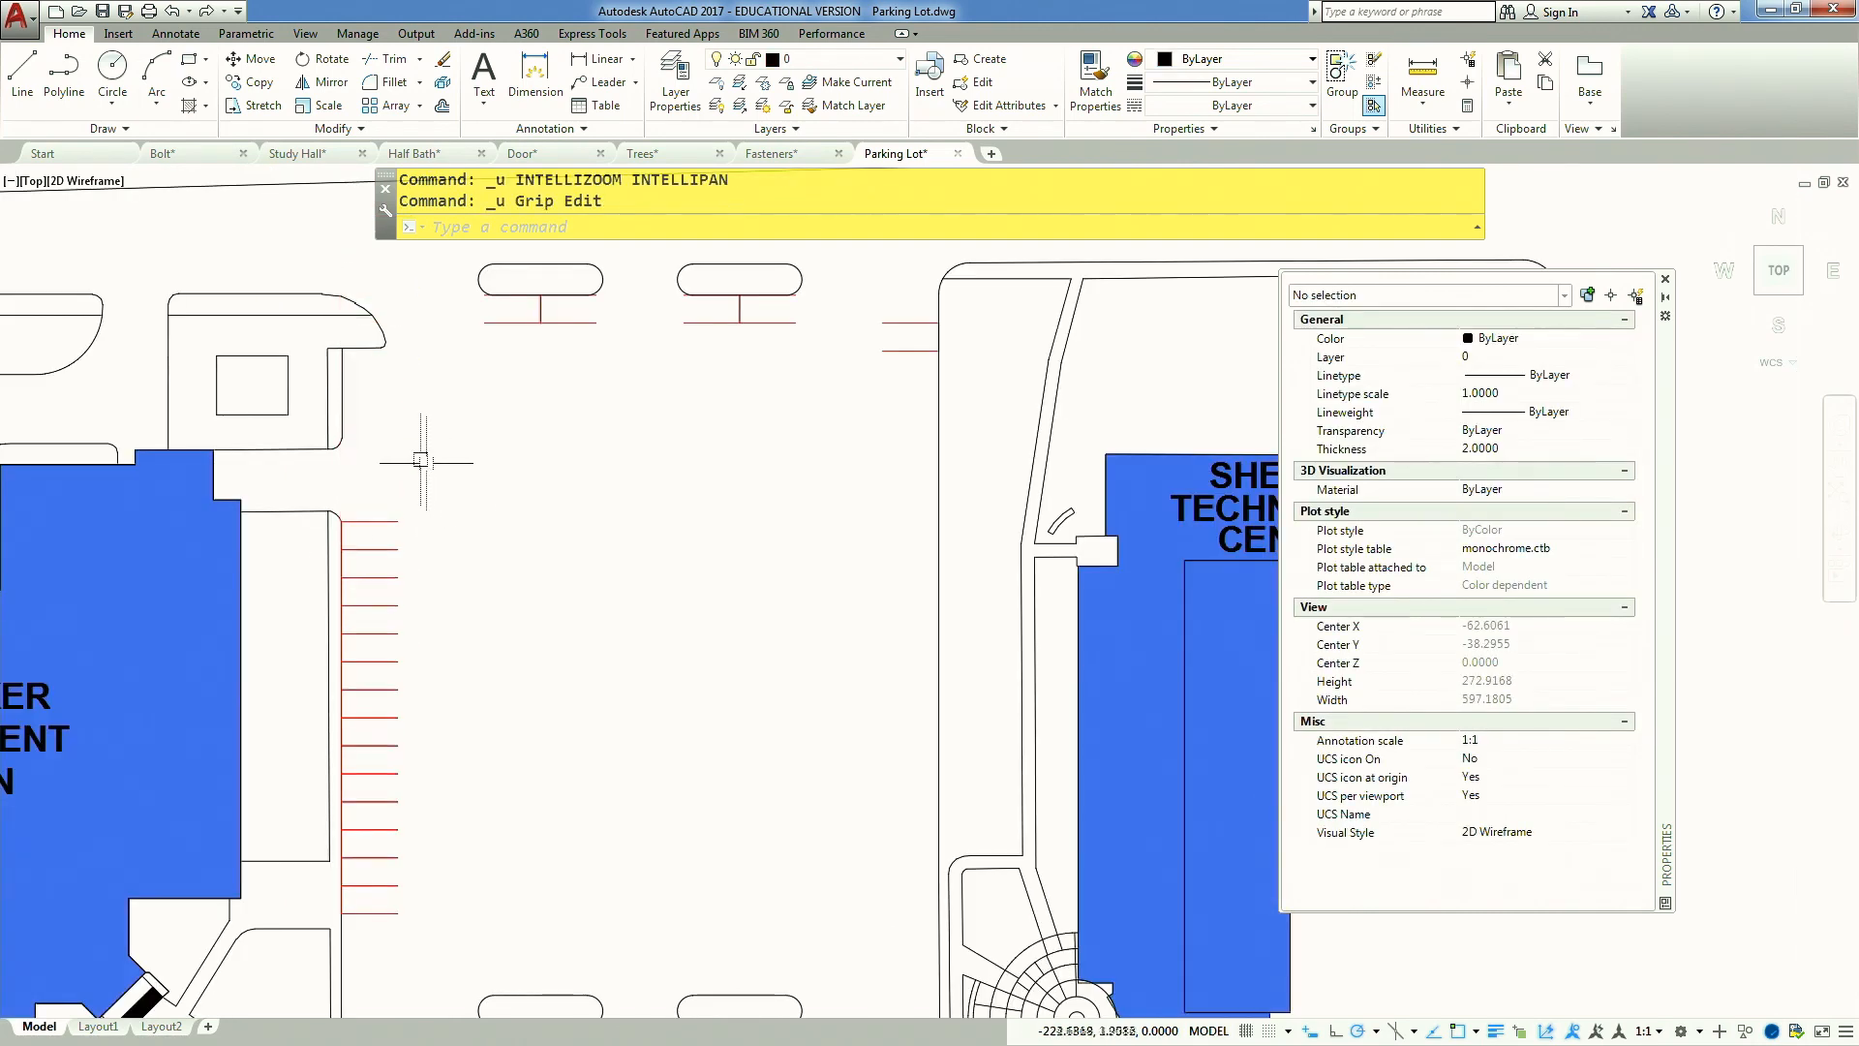
# Reopen the Parking Stall block in the Block Editor and set the Distance1 linear parameter's number of grips to 1
pyautogui.doubleClick(363, 521)
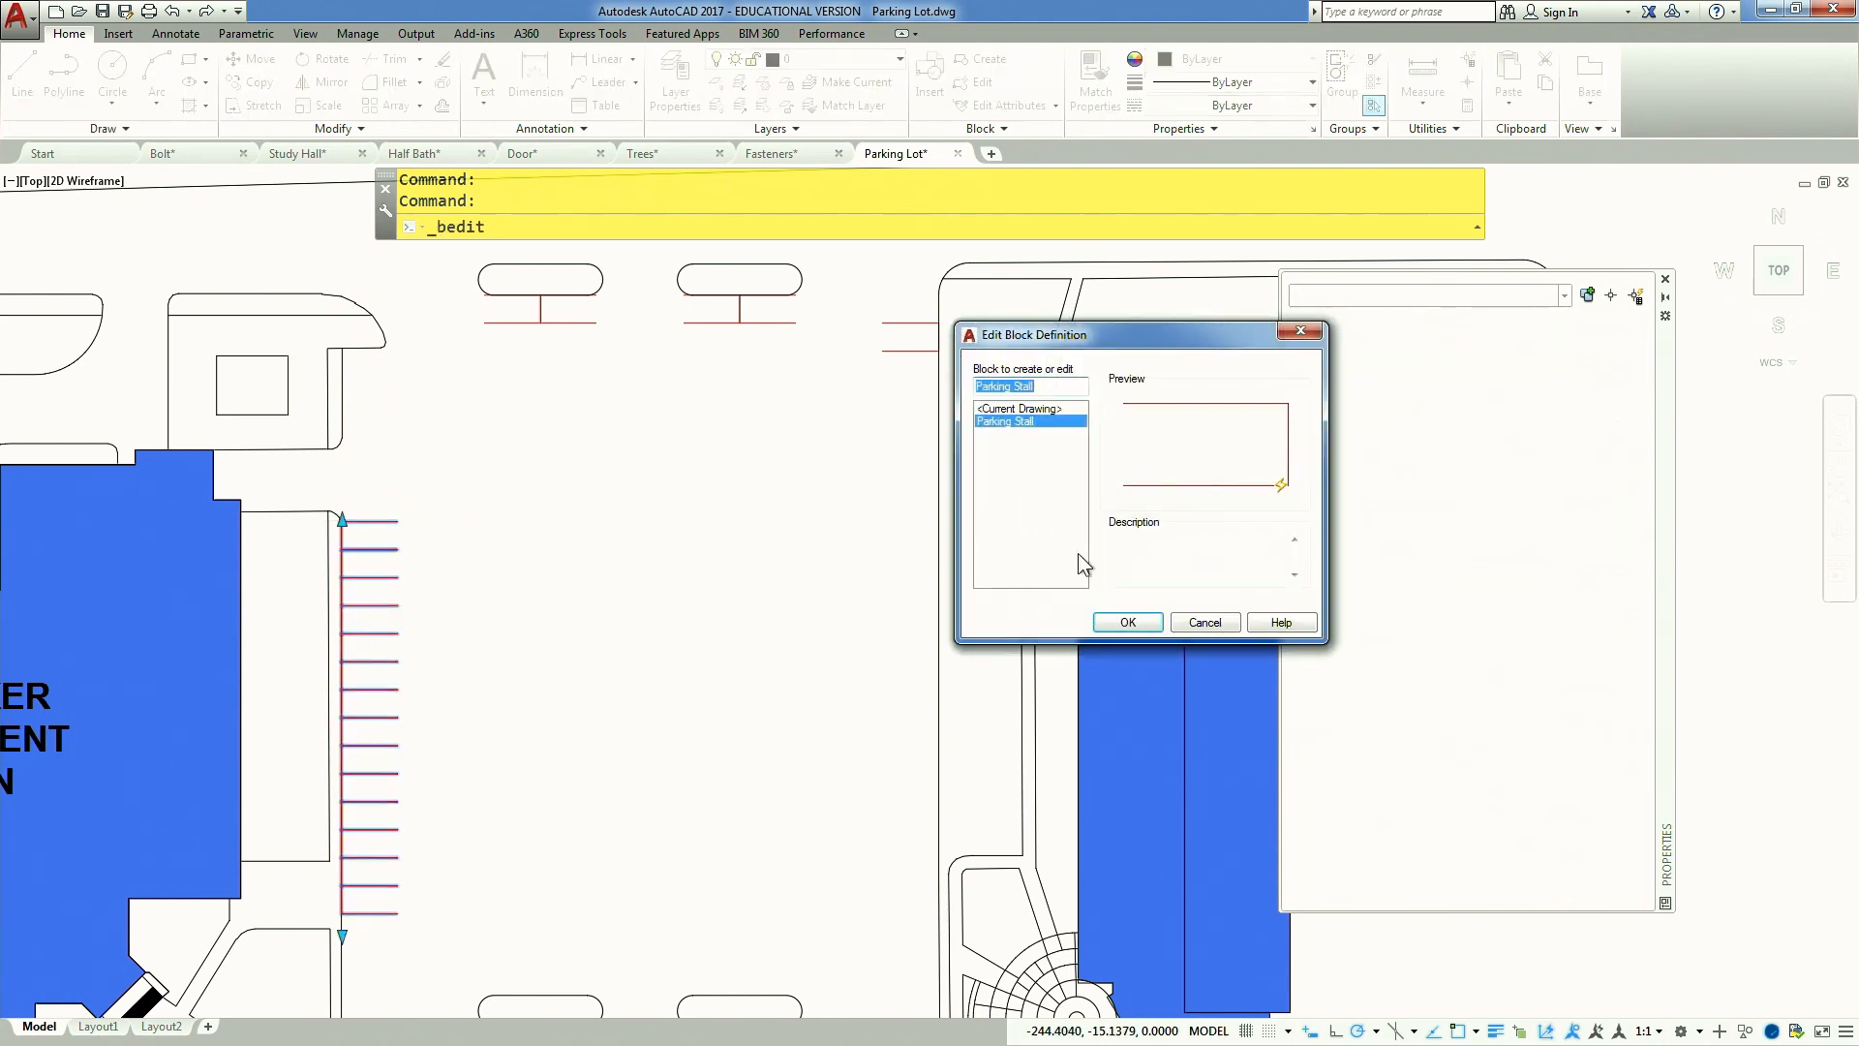
pyautogui.click(1129, 623)
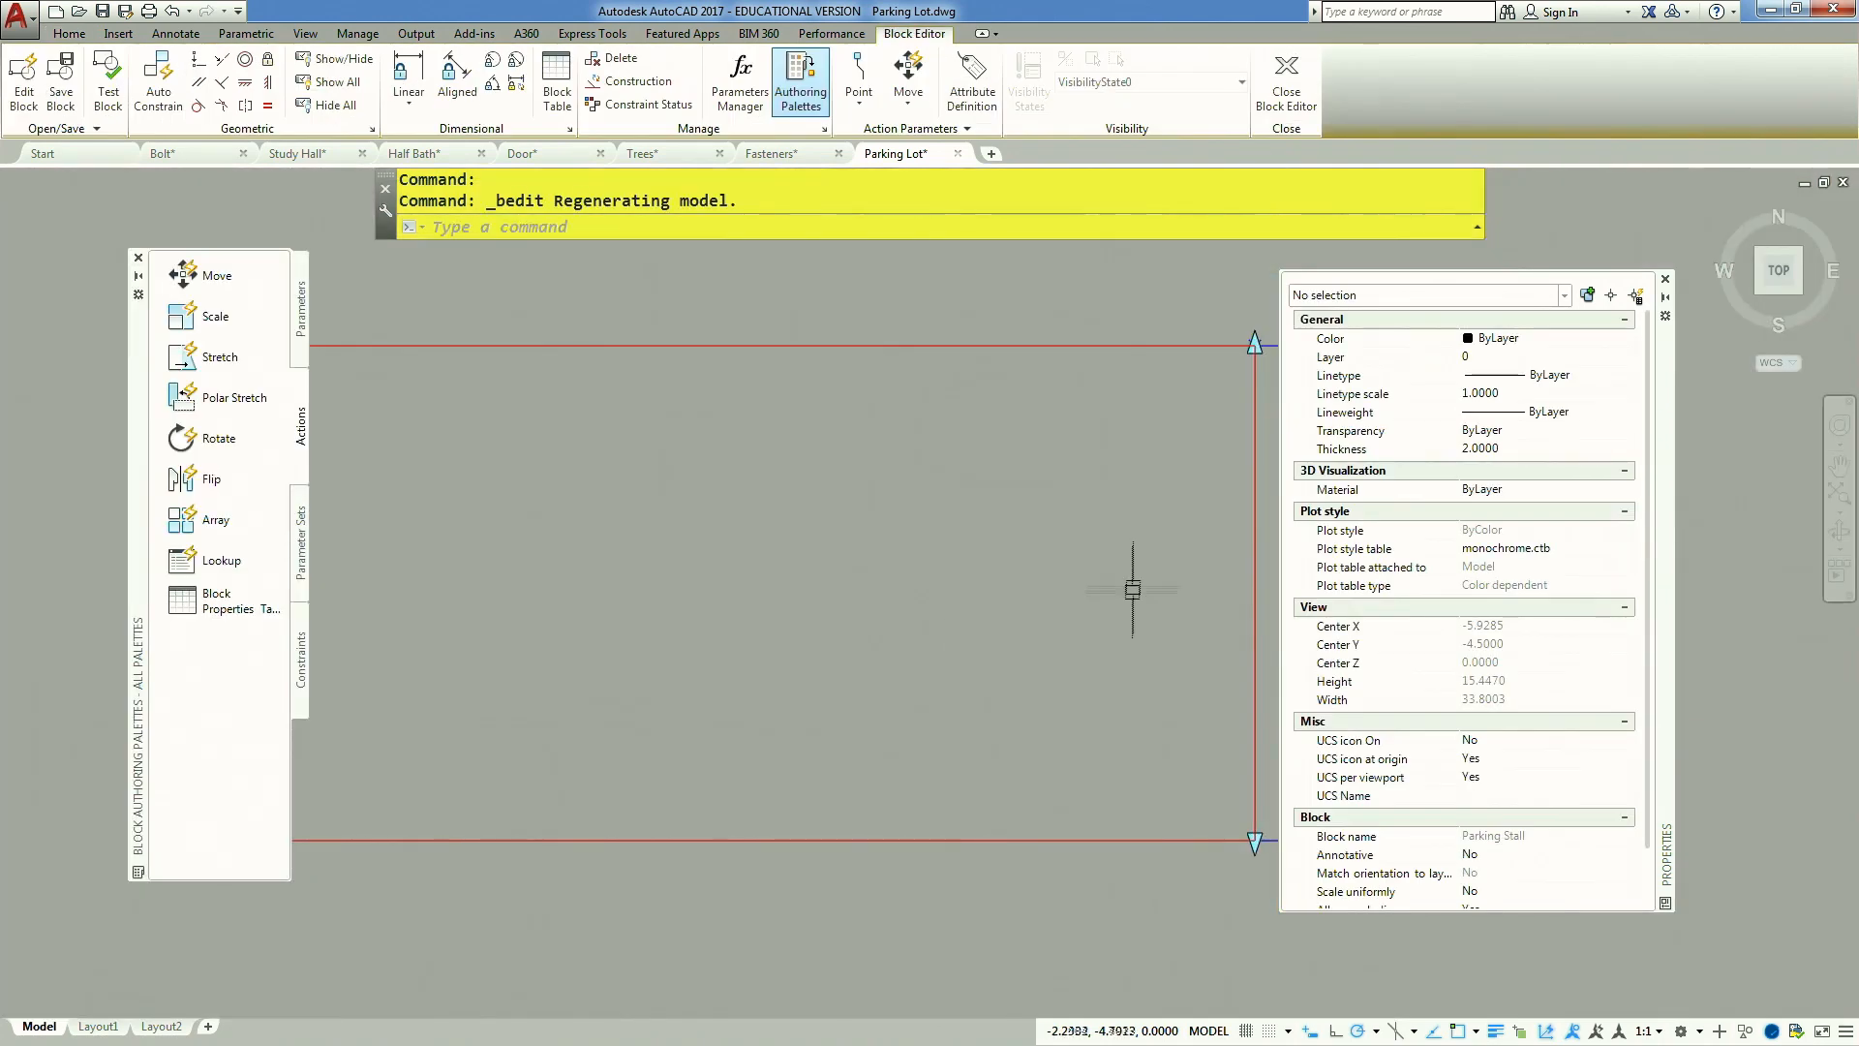
pyautogui.moveTo(1087, 493); pyautogui.dragTo(640, 539, button='middle')
pyautogui.scroll(-1, 640, 539)
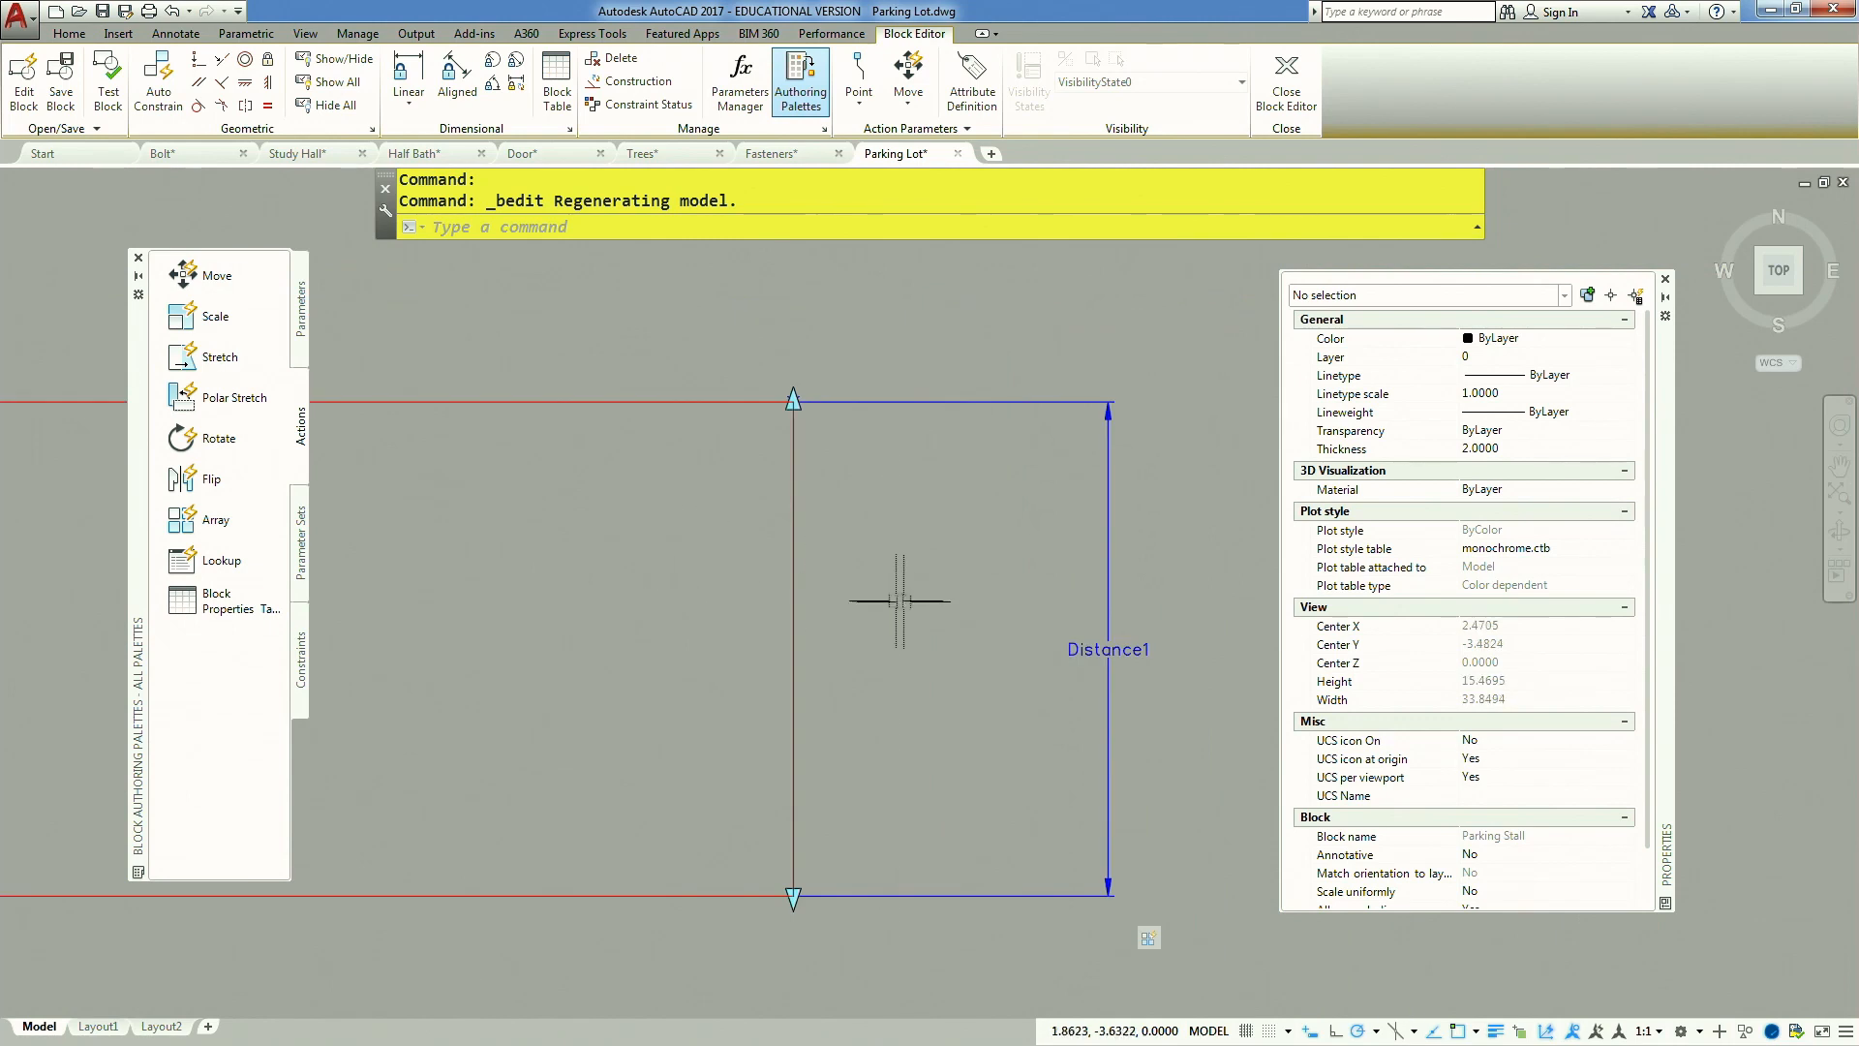
pyautogui.moveTo(903, 601); pyautogui.dragTo(706, 469, button='middle')
pyautogui.click(897, 514)
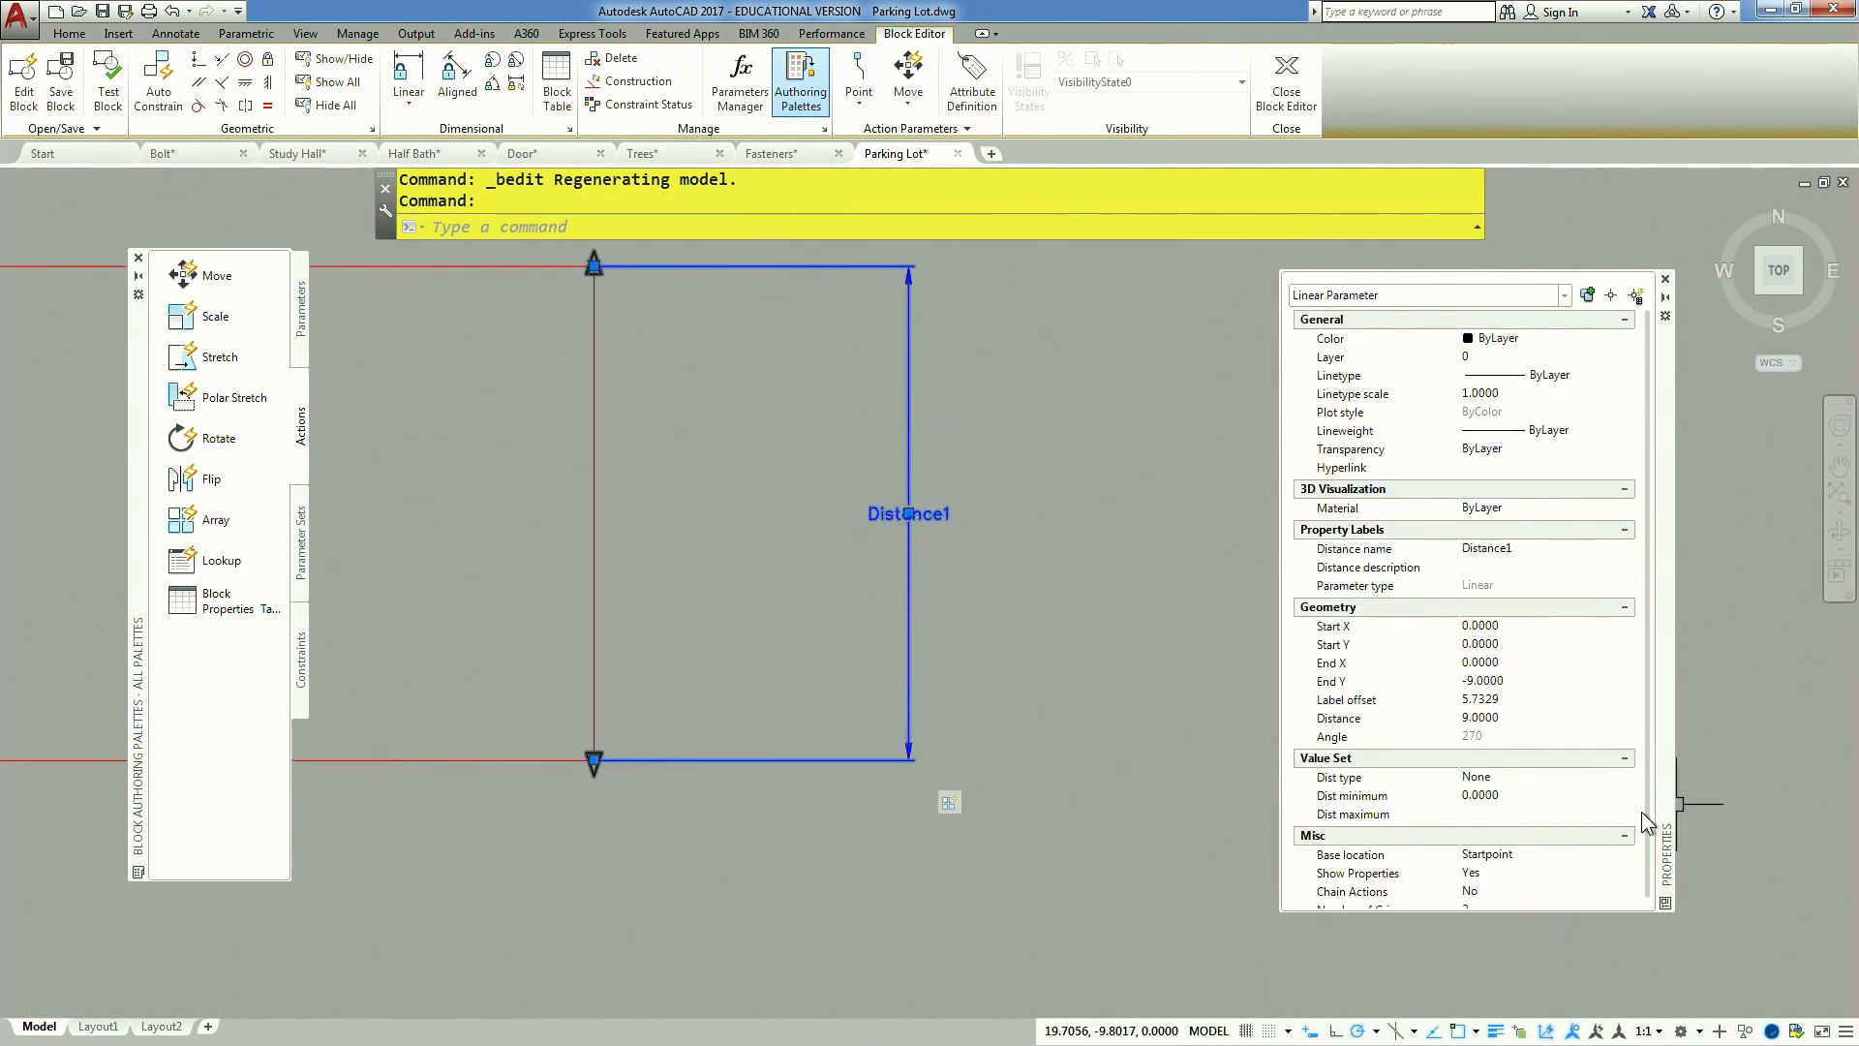
pyautogui.scroll(-1, 1658, 839)
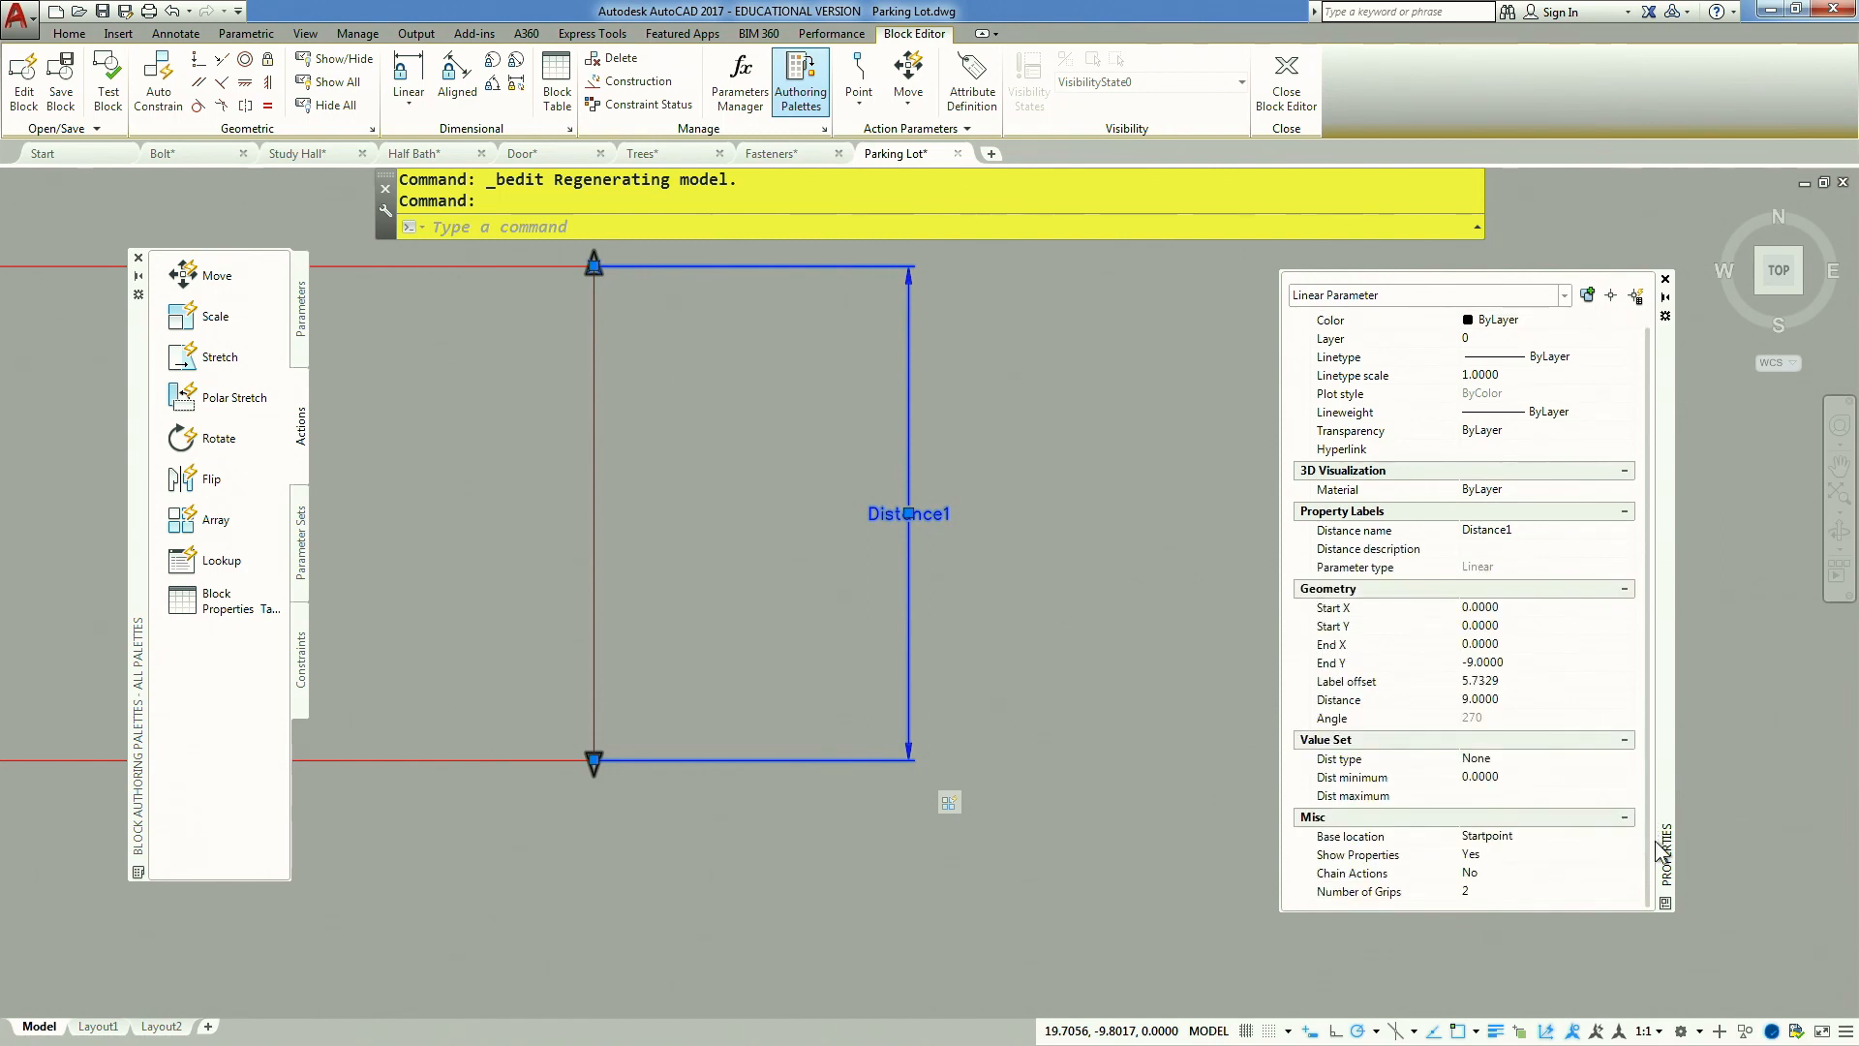
pyautogui.click(1570, 892)
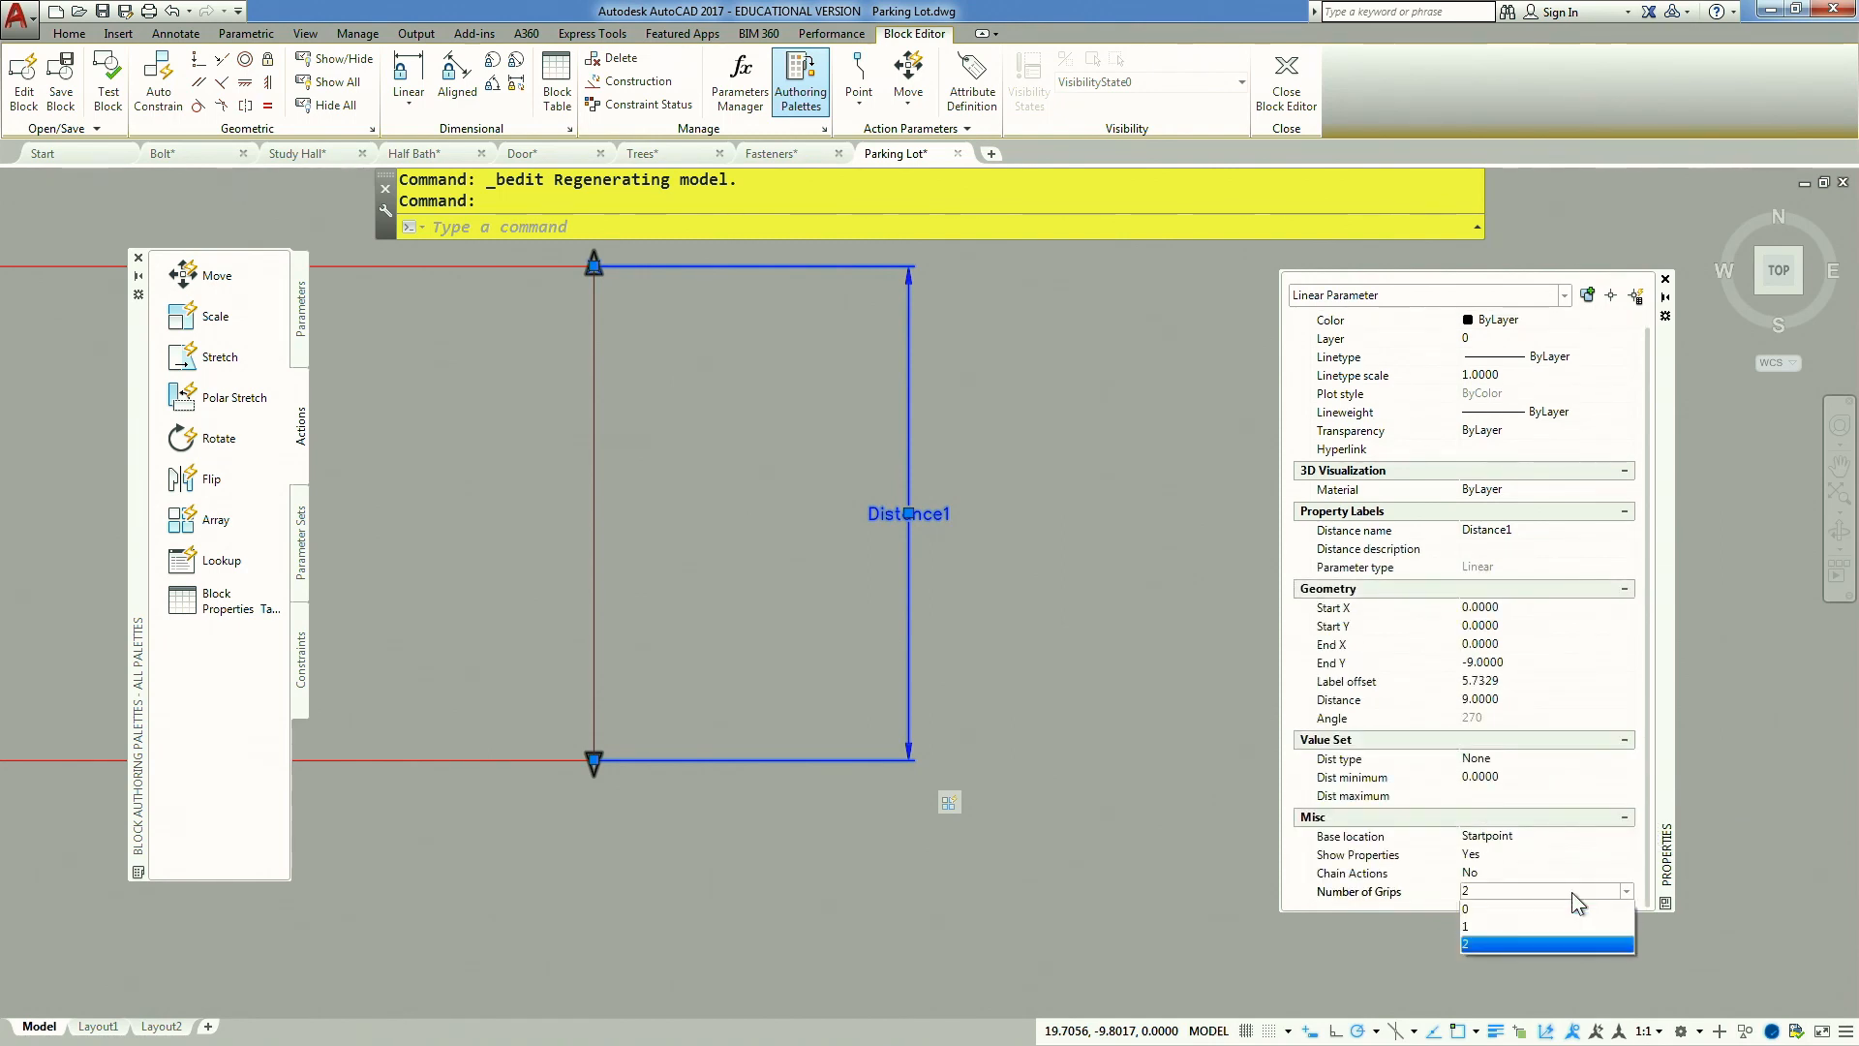
pyautogui.click(1536, 927)
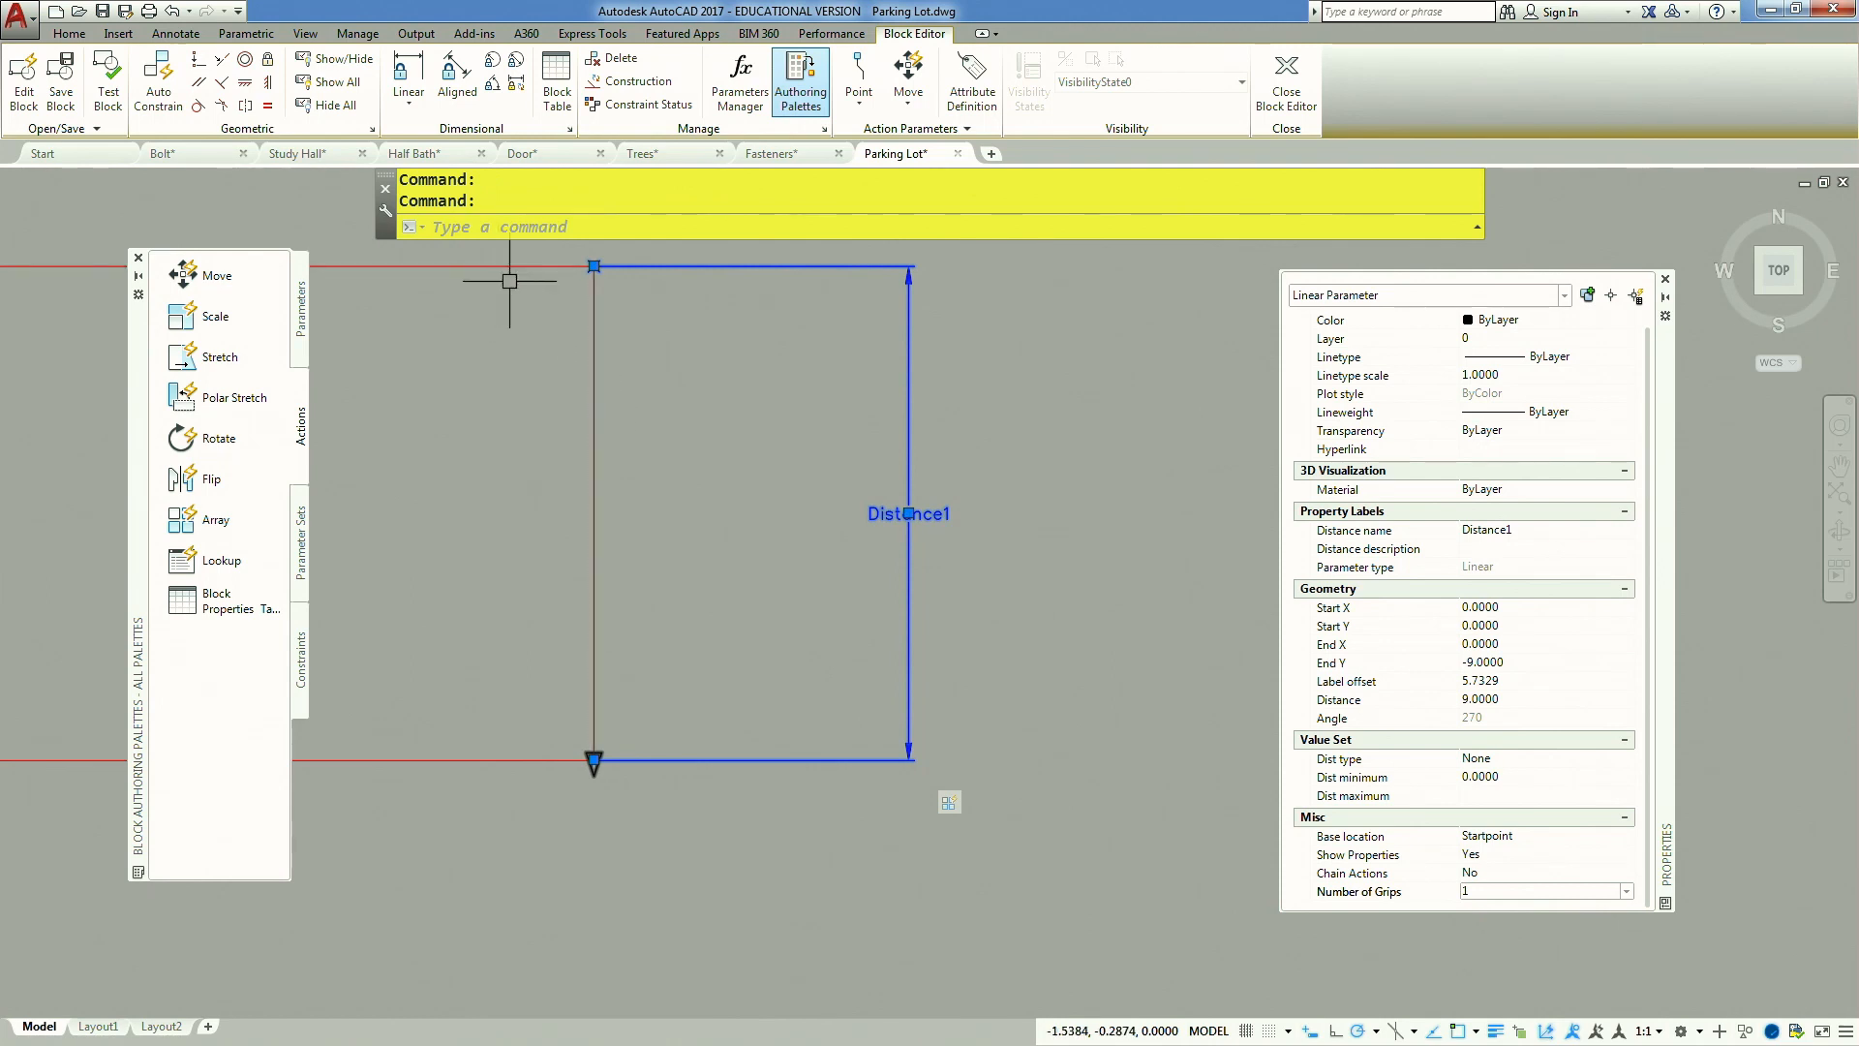
# Set the Distance1 parameter's distance type to Increment, with an increment of 9, a minimum of 9 and a maximum of 9000
pyautogui.click(1514, 765)
pyautogui.click(1522, 765)
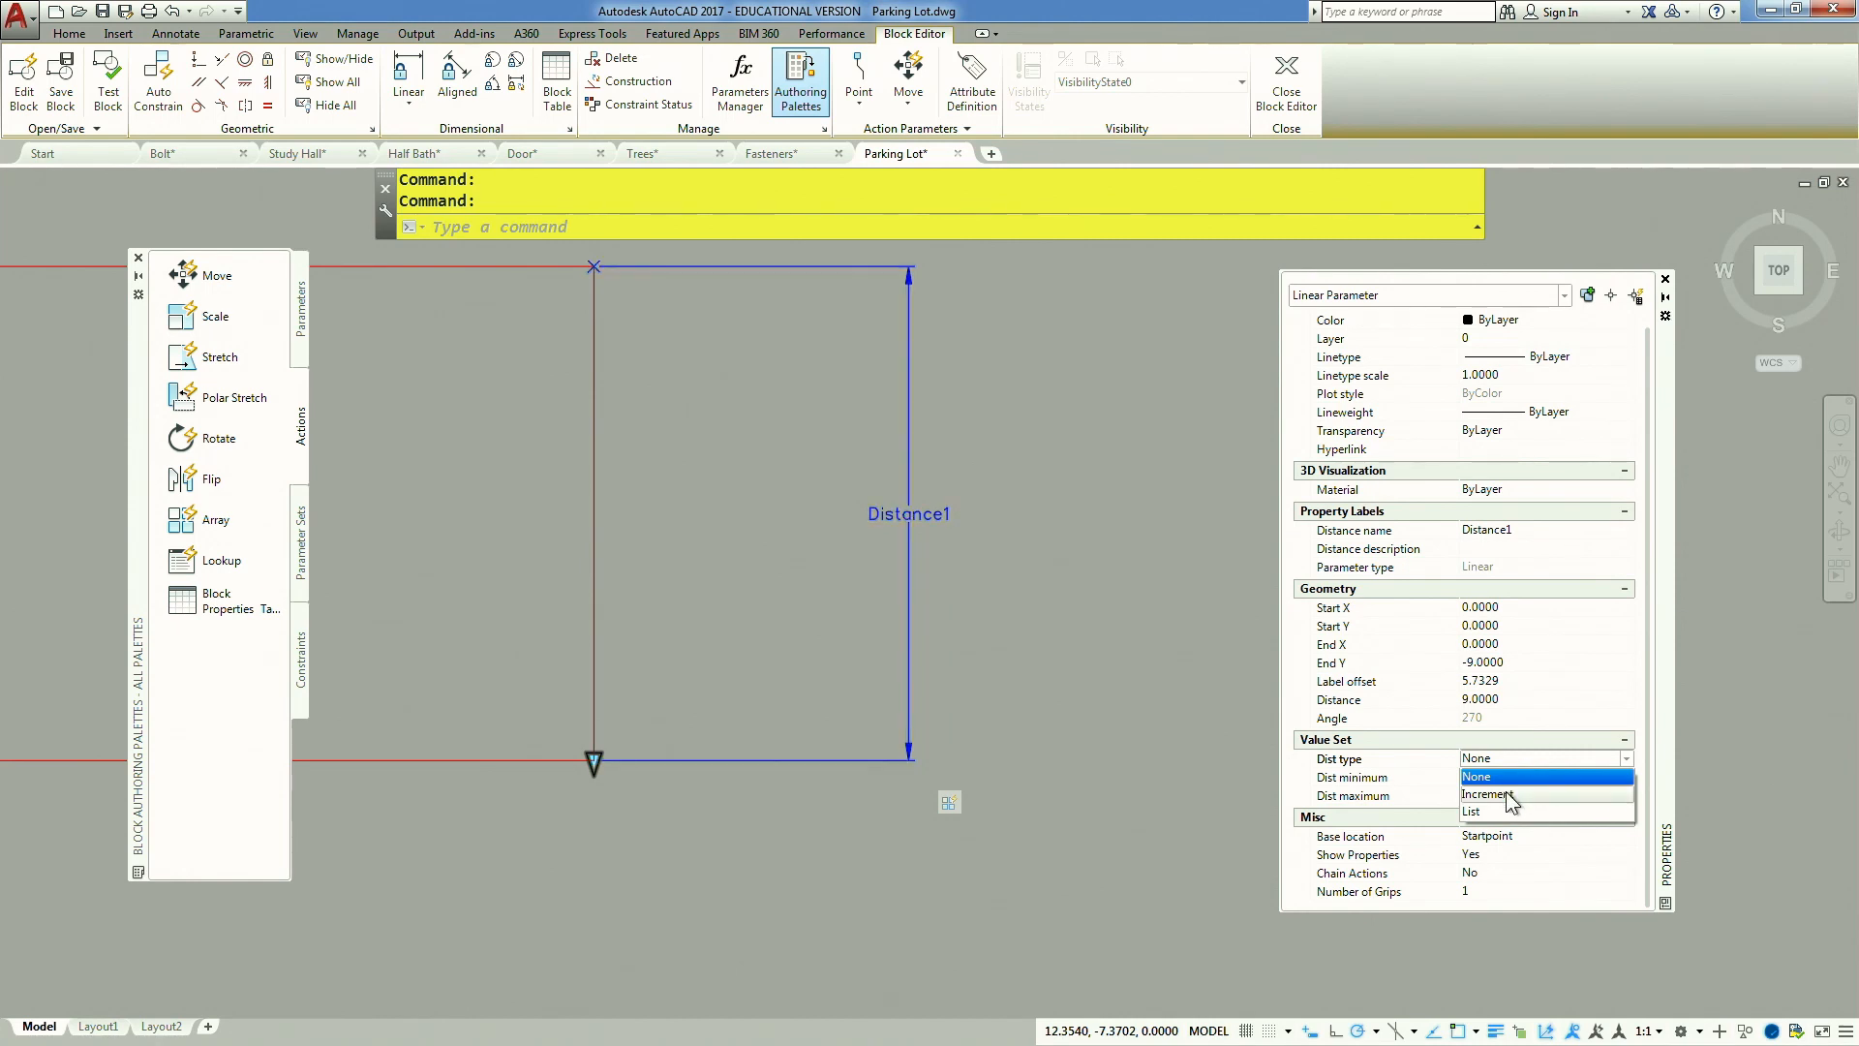
pyautogui.click(1507, 794)
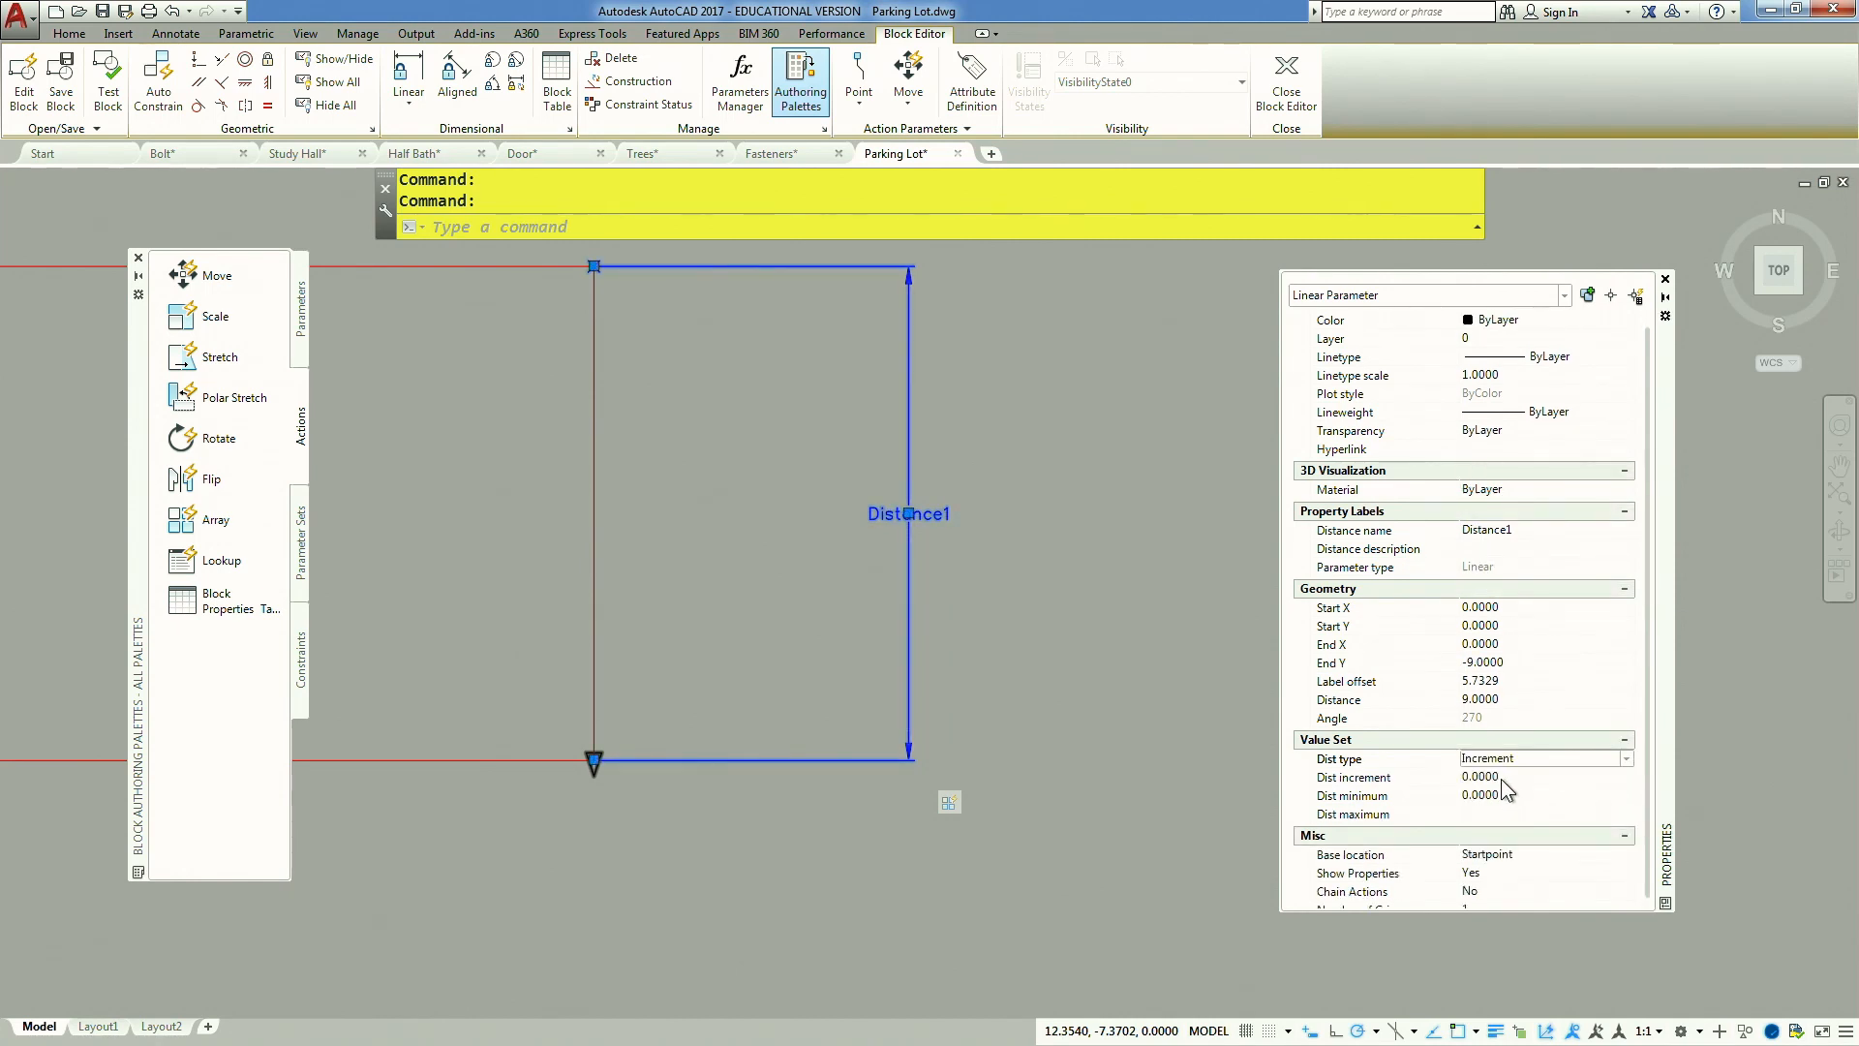
pyautogui.click(1502, 779)
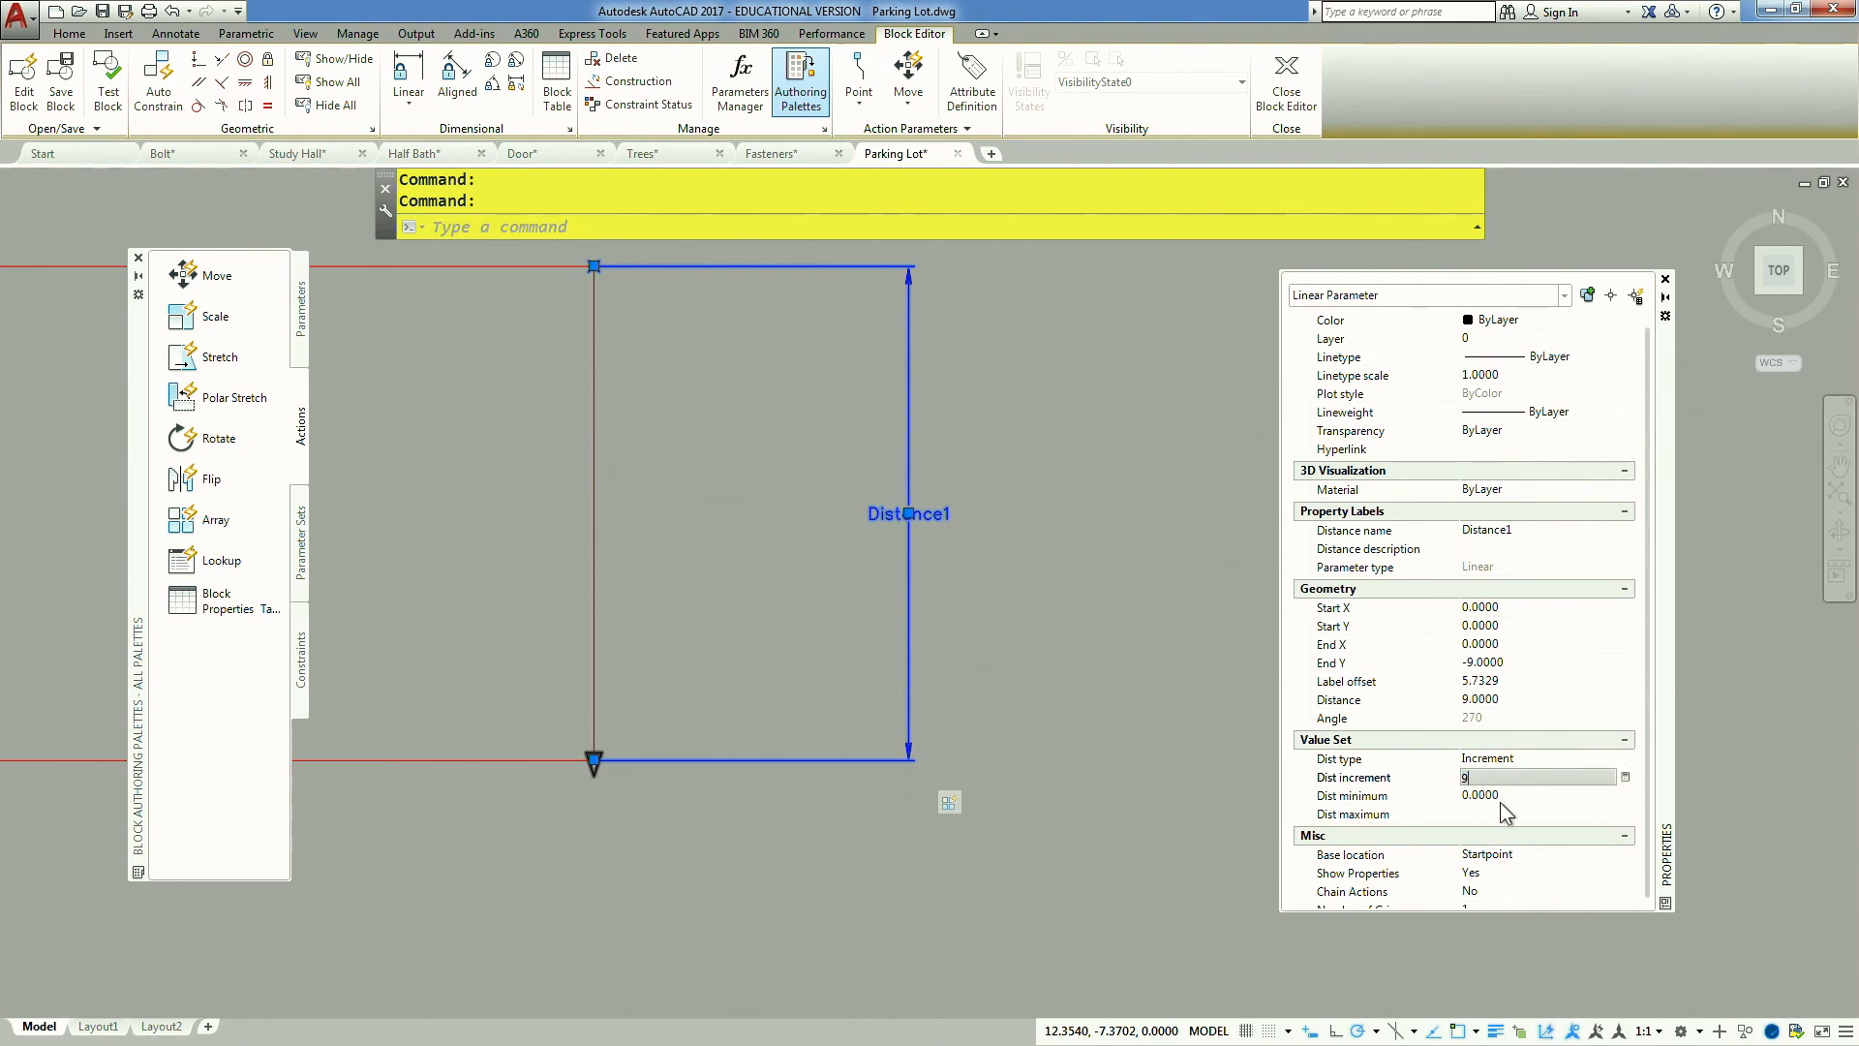
pyautogui.click(1507, 795)
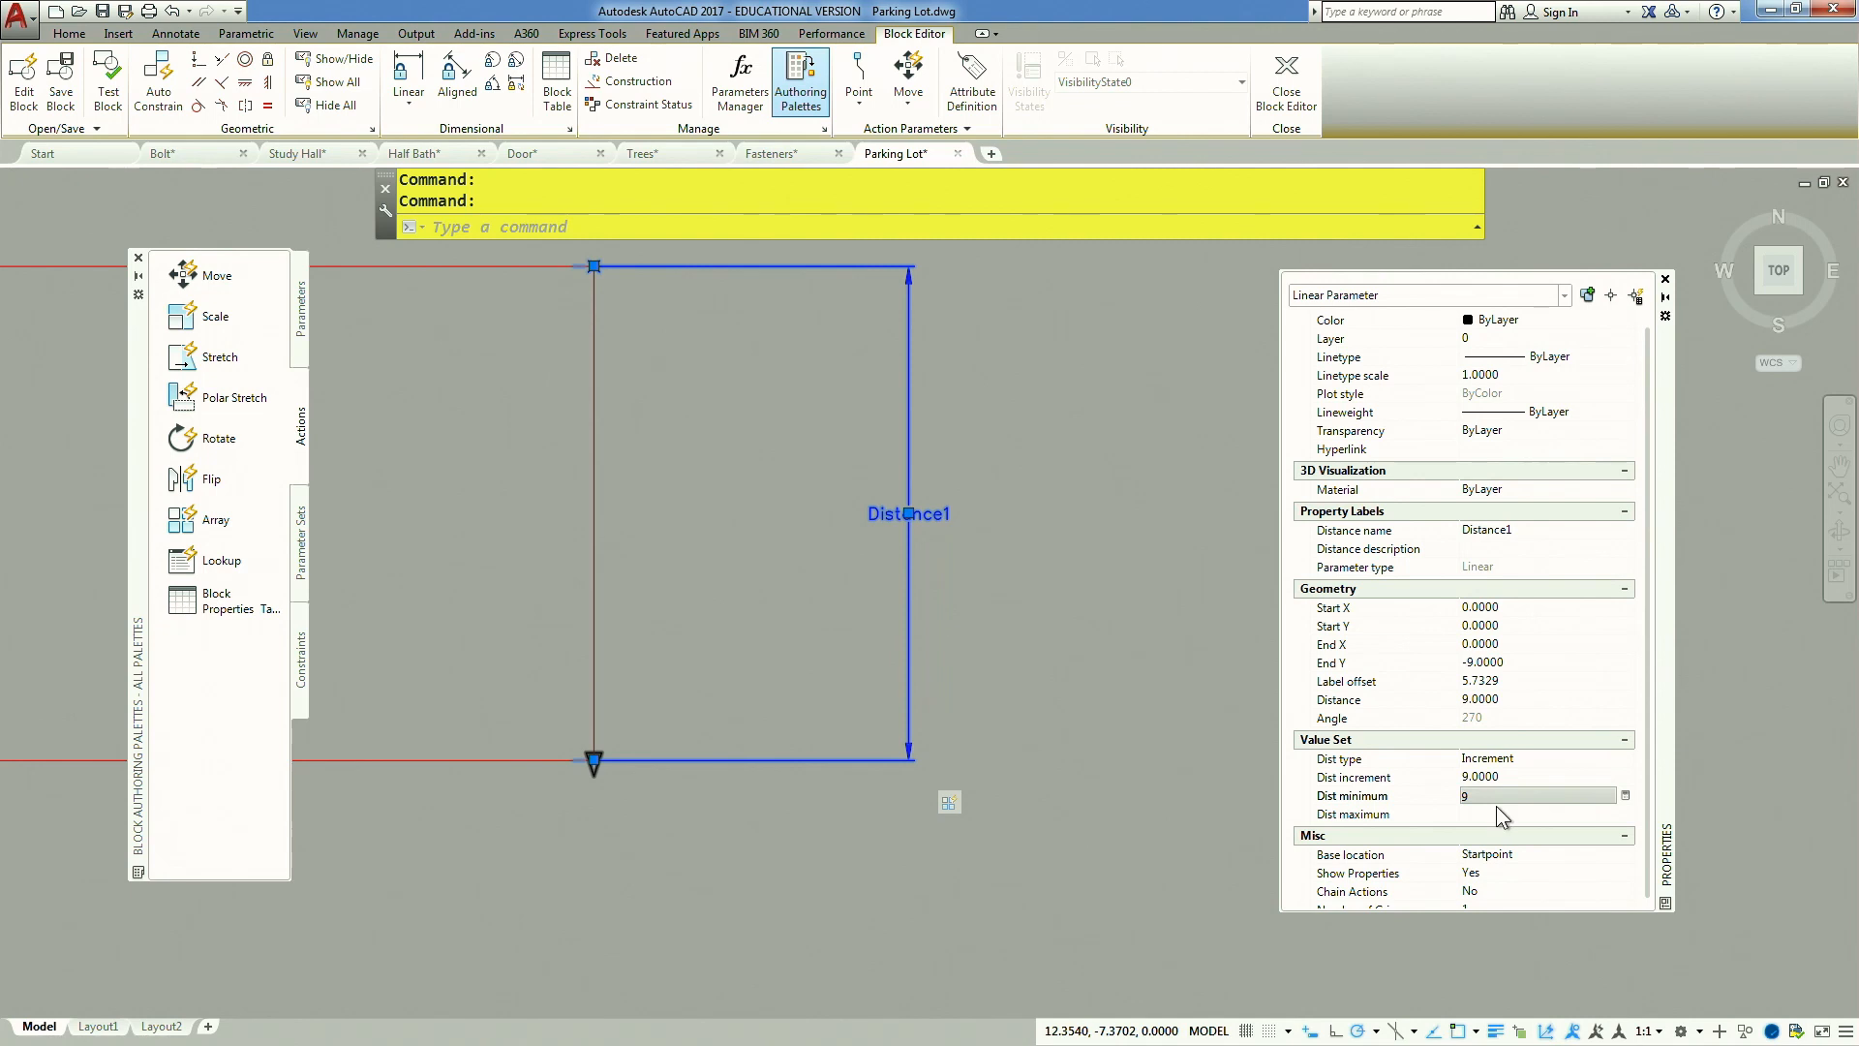
pyautogui.write('9')
pyautogui.click(1498, 815)
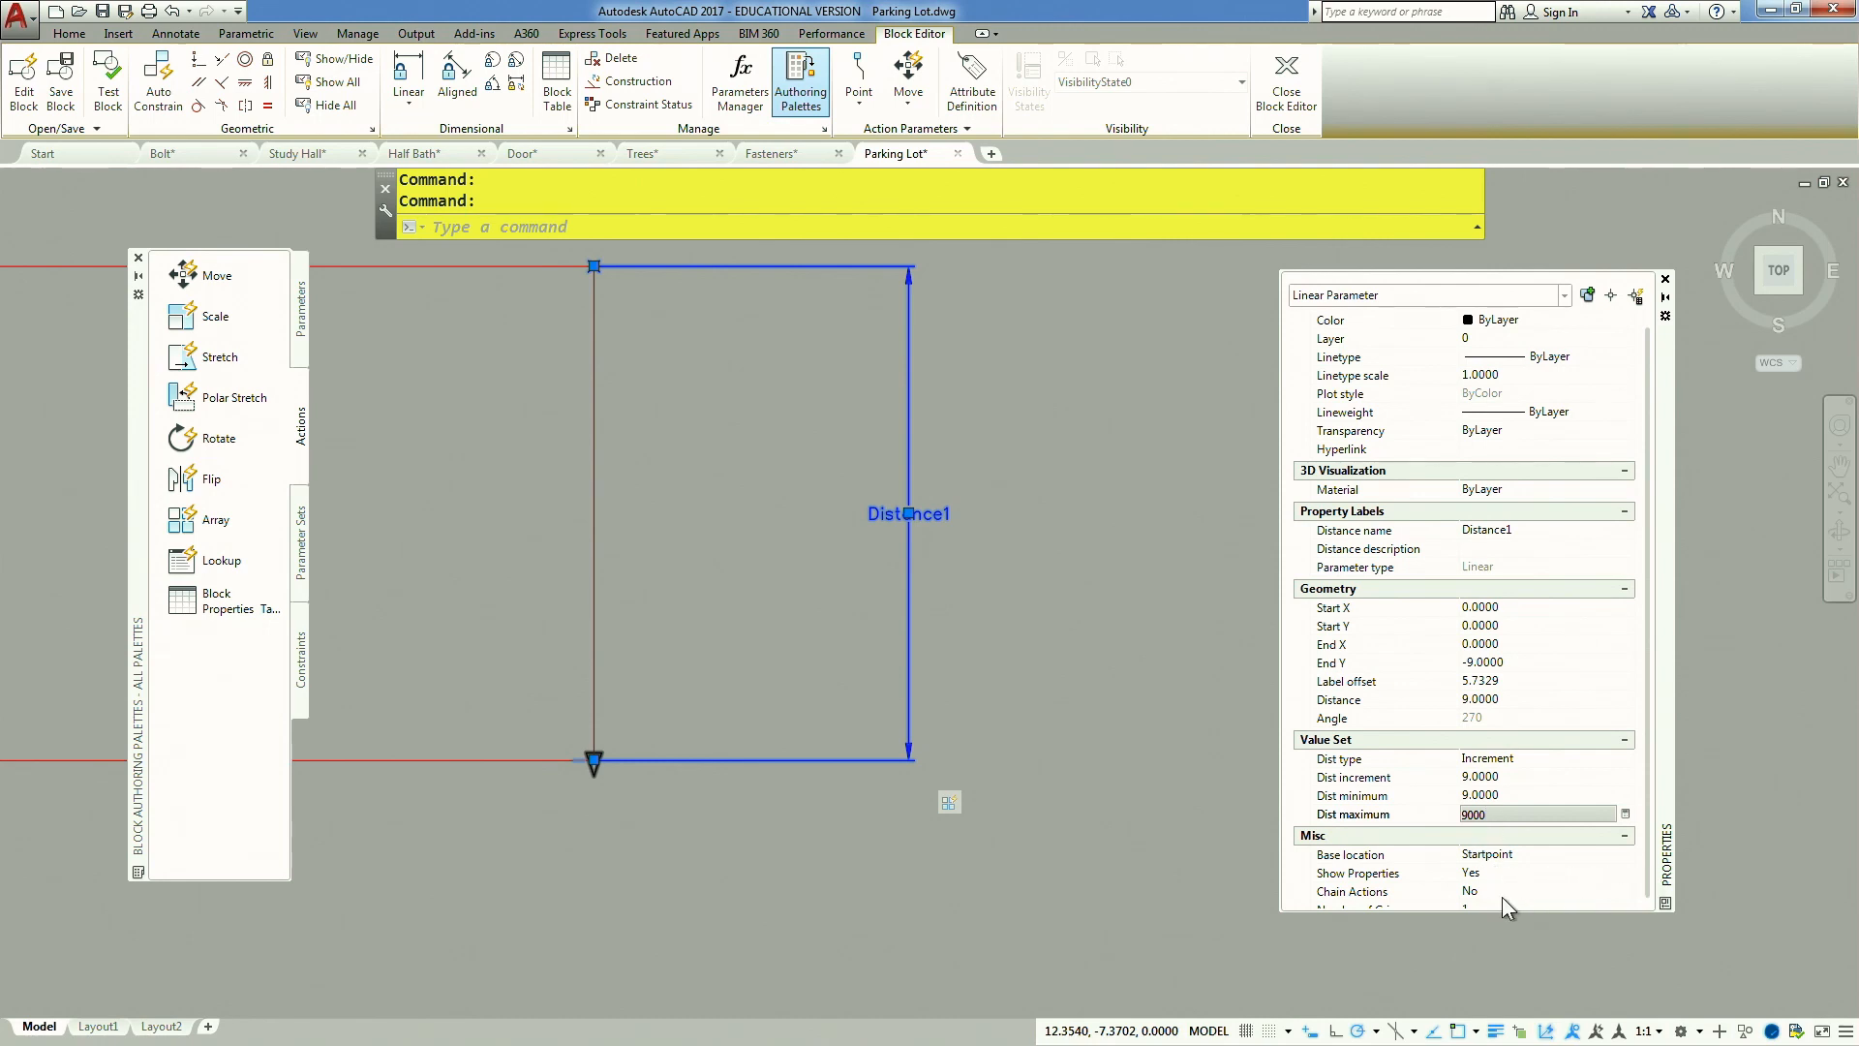
pyautogui.press('Return')
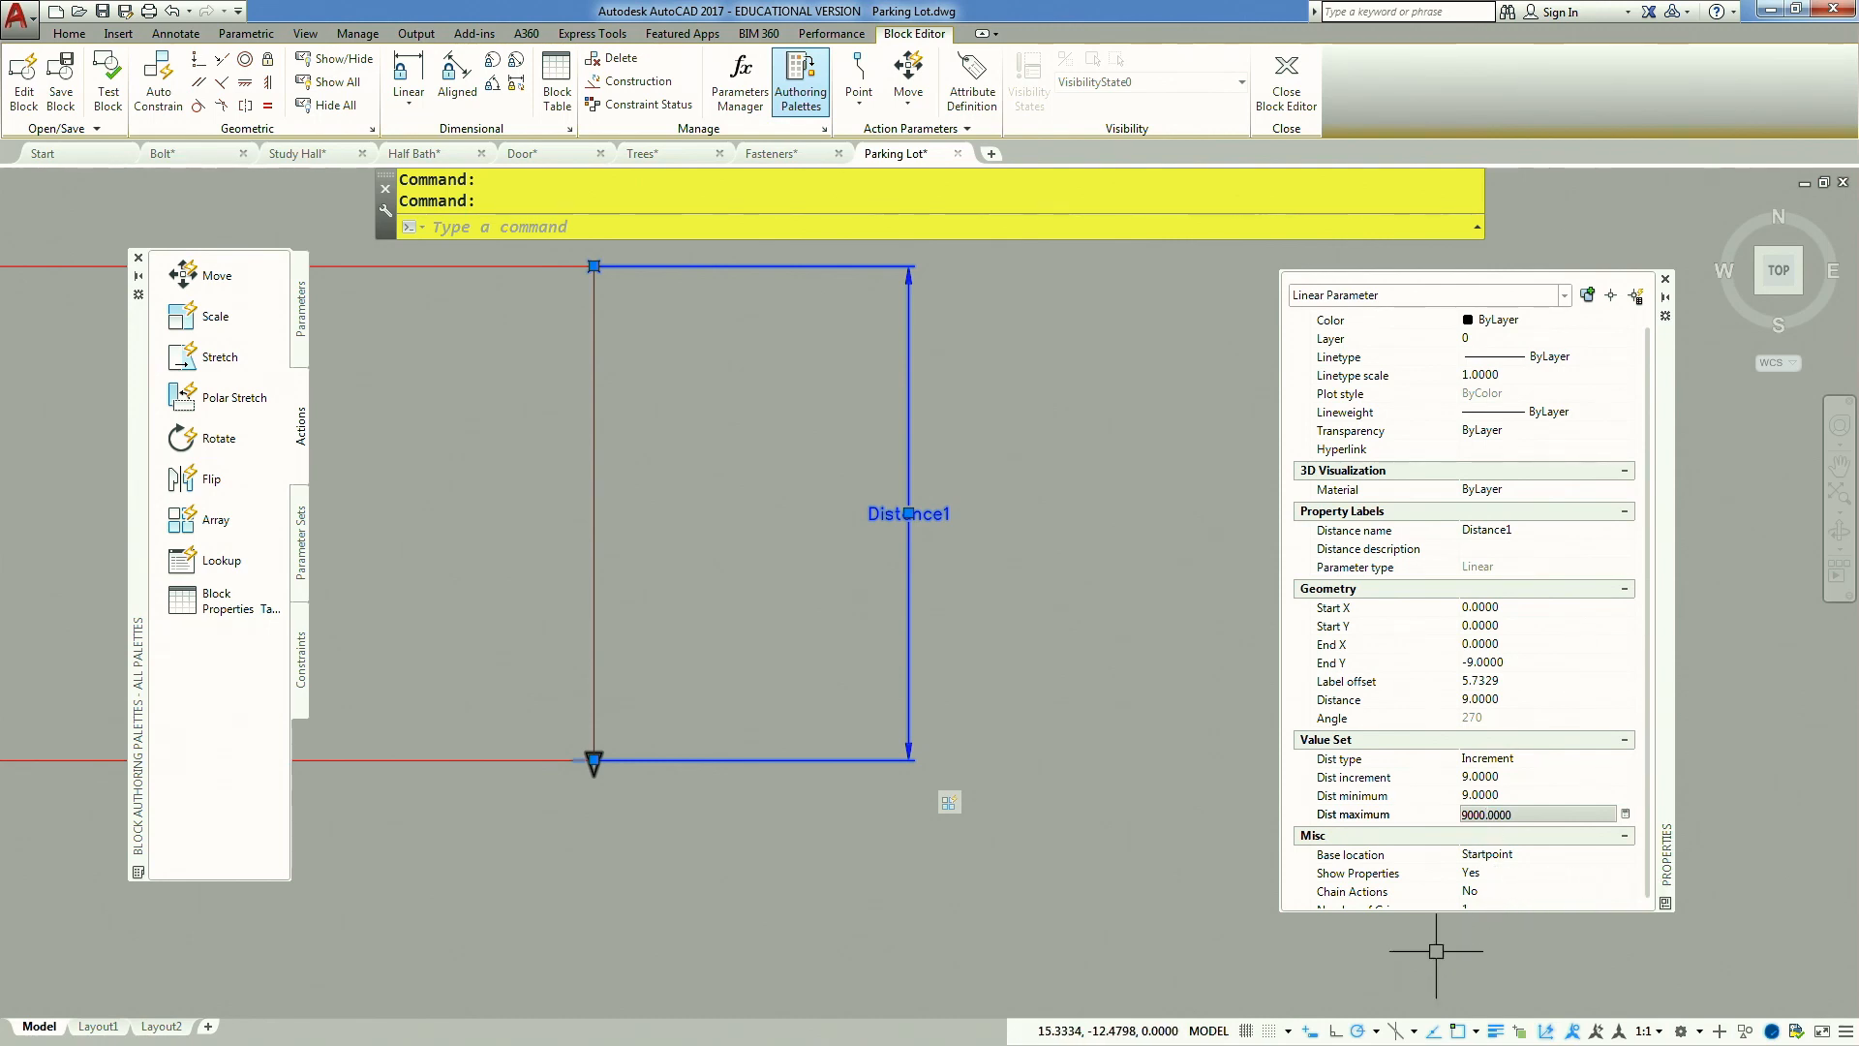
# Save the parking stall block's parameter changes, and extend the stall row below the upper-left island to the lower island, distance 225
pyautogui.click(1286, 82)
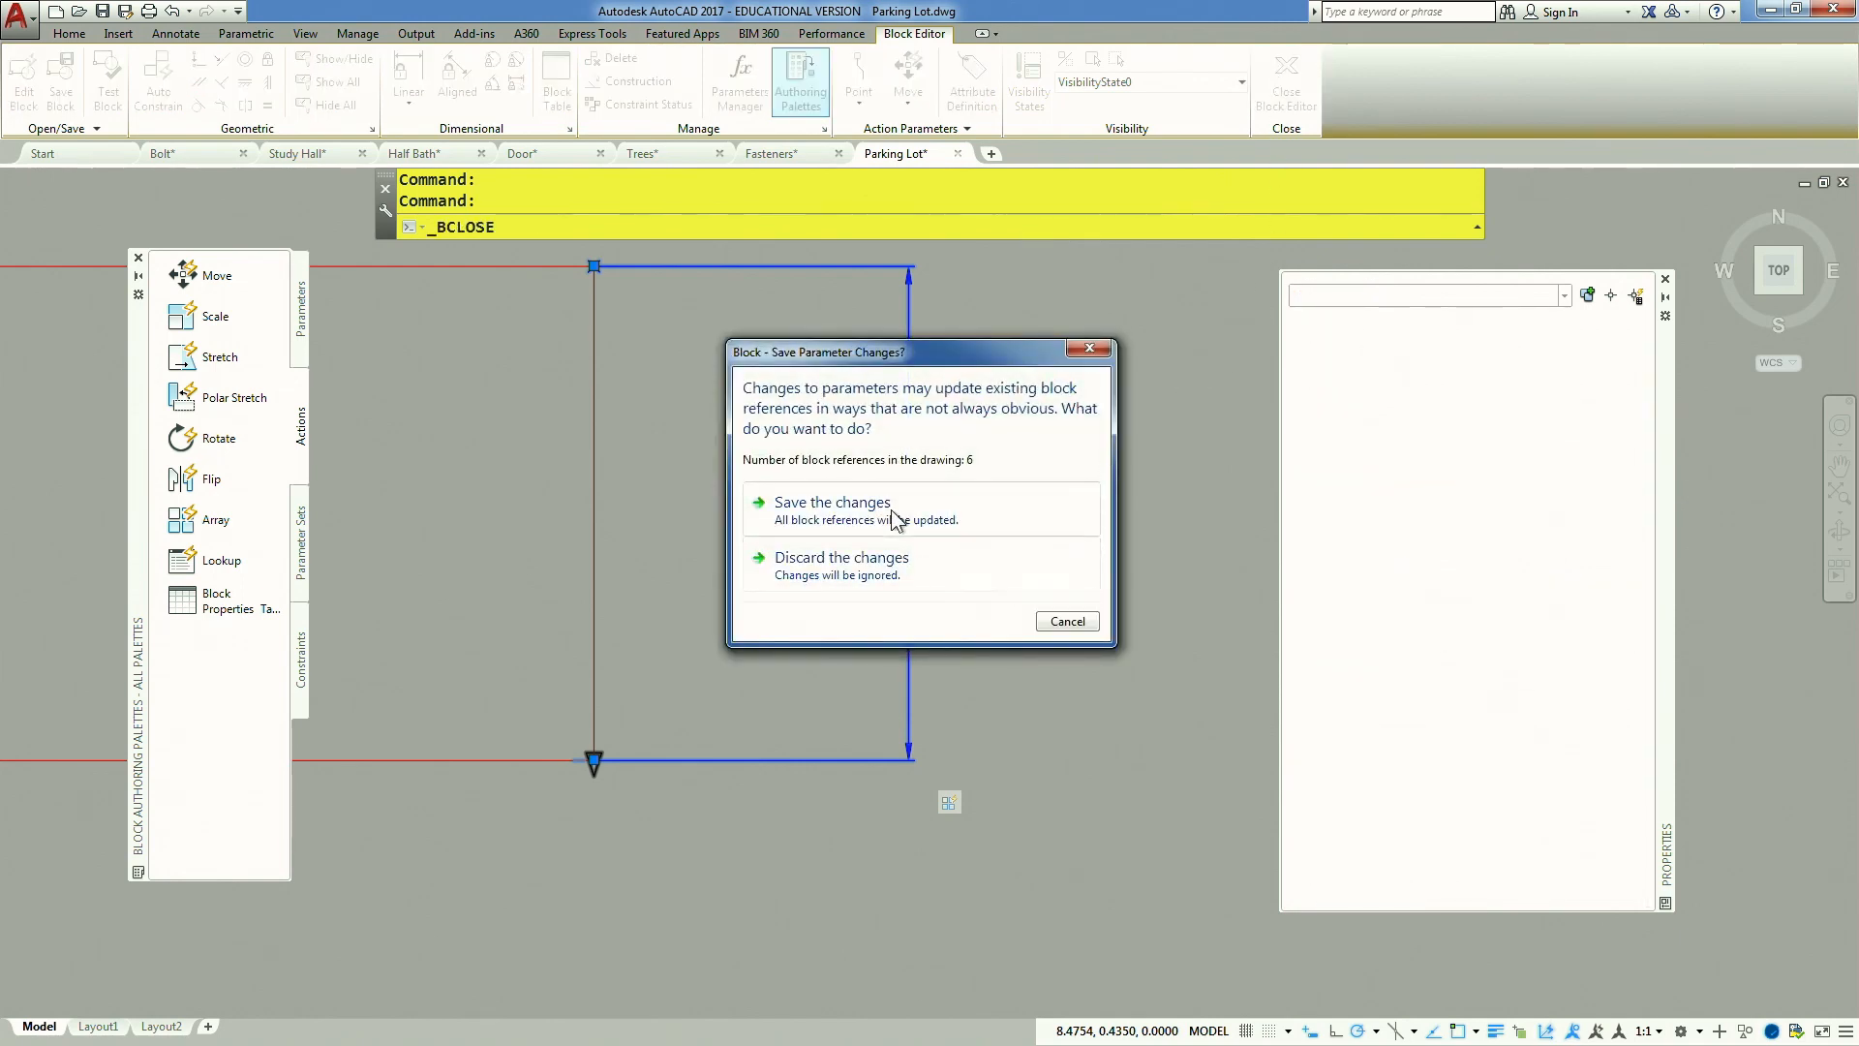
pyautogui.click(840, 513)
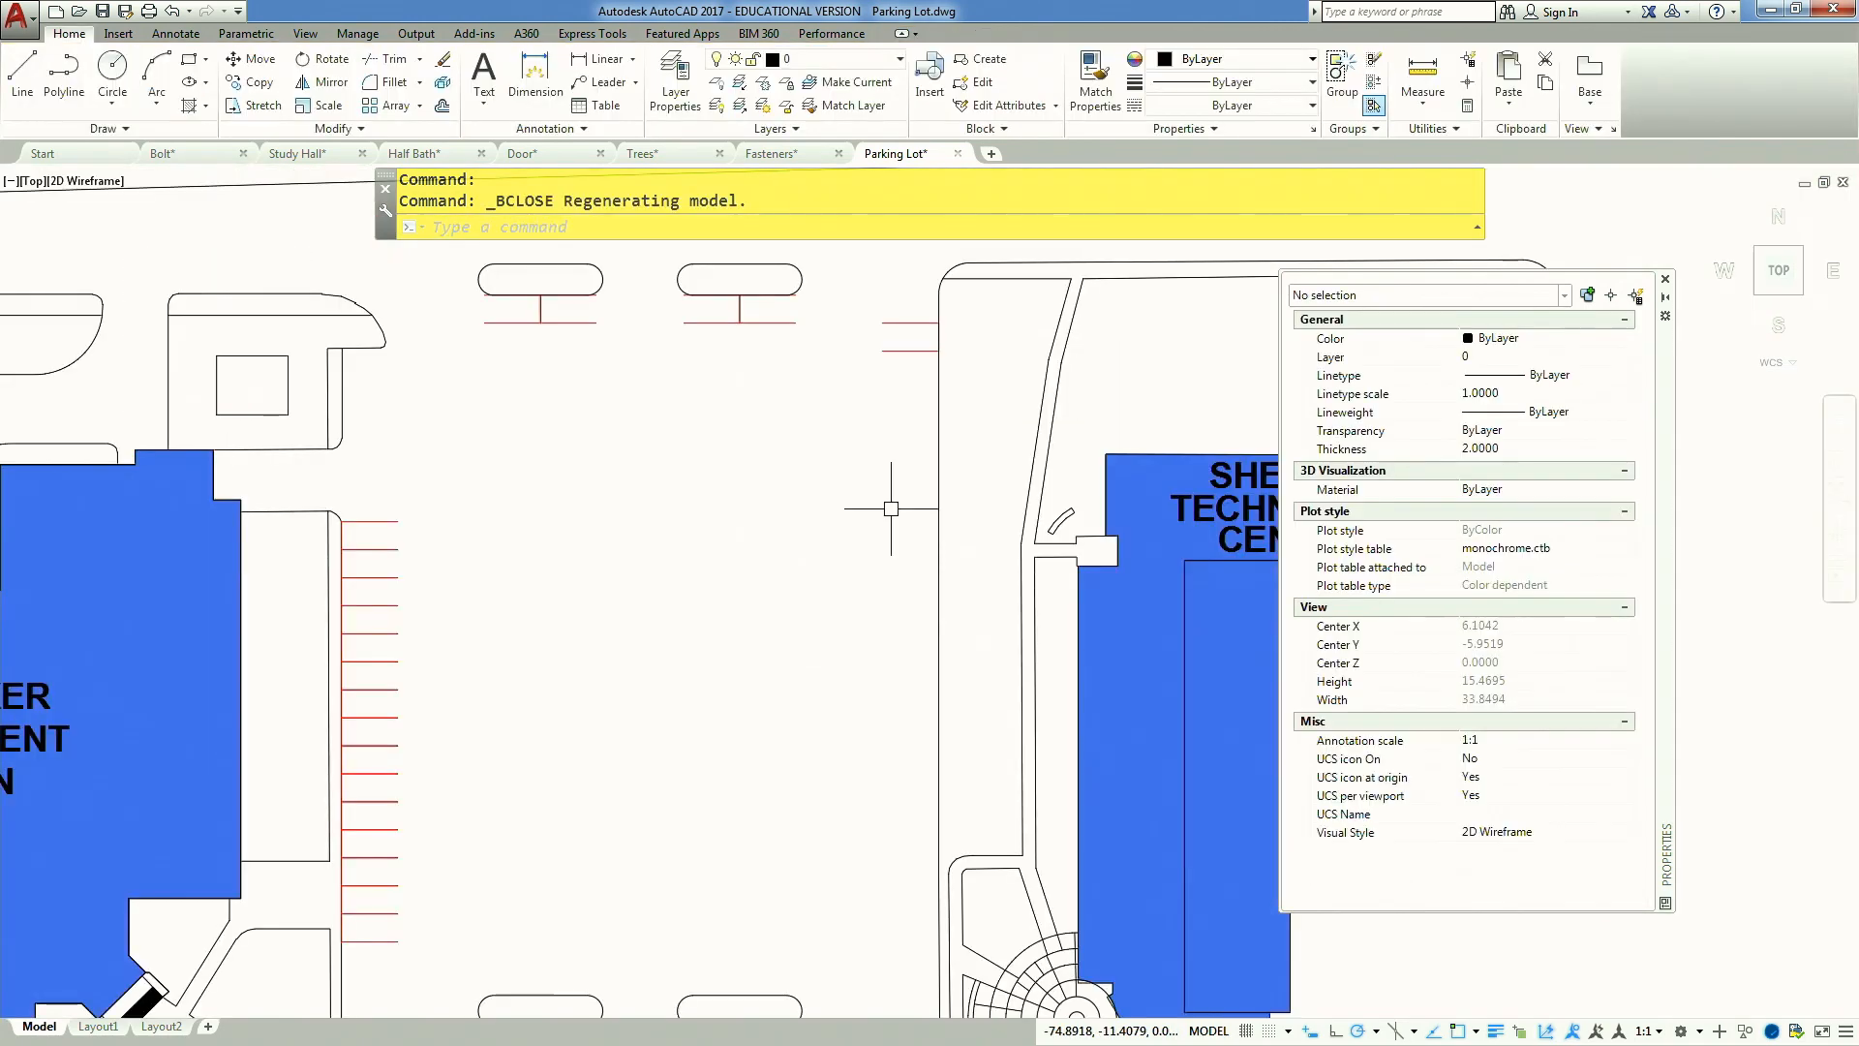
pyautogui.click(524, 320)
pyautogui.click(547, 324)
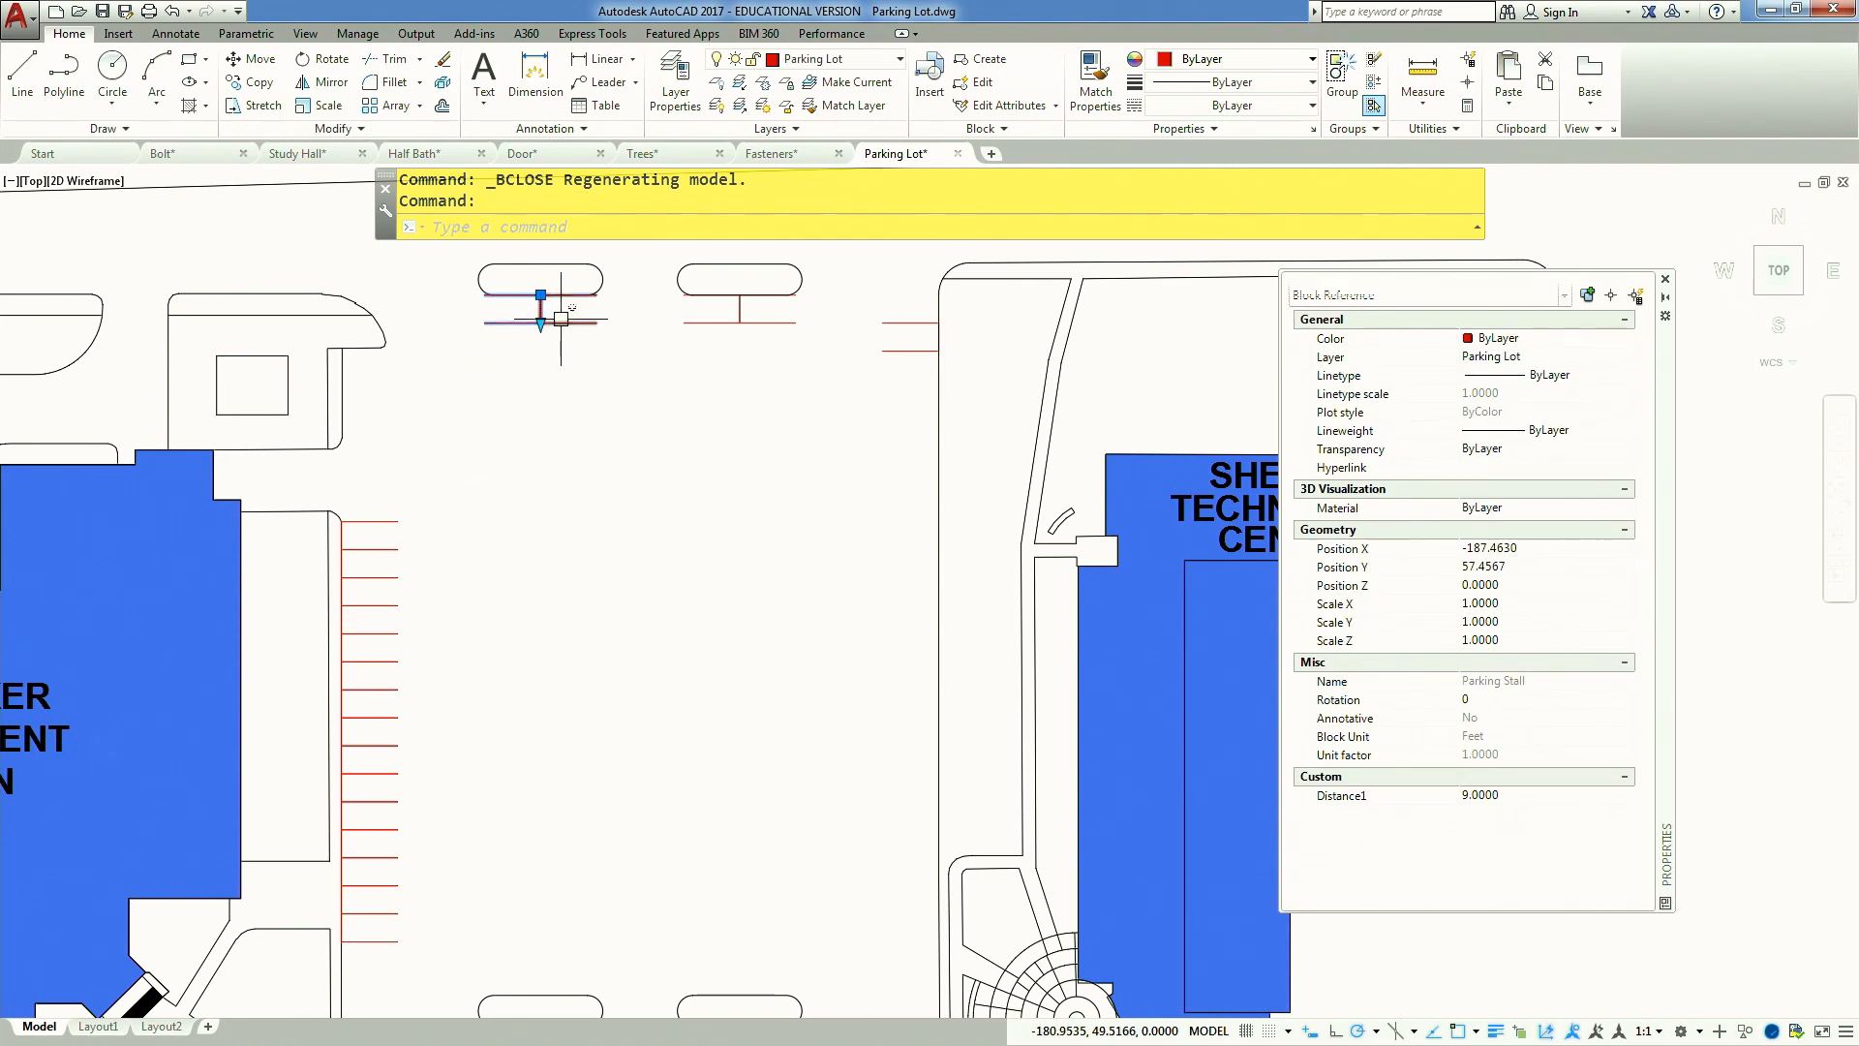
pyautogui.click(540, 324)
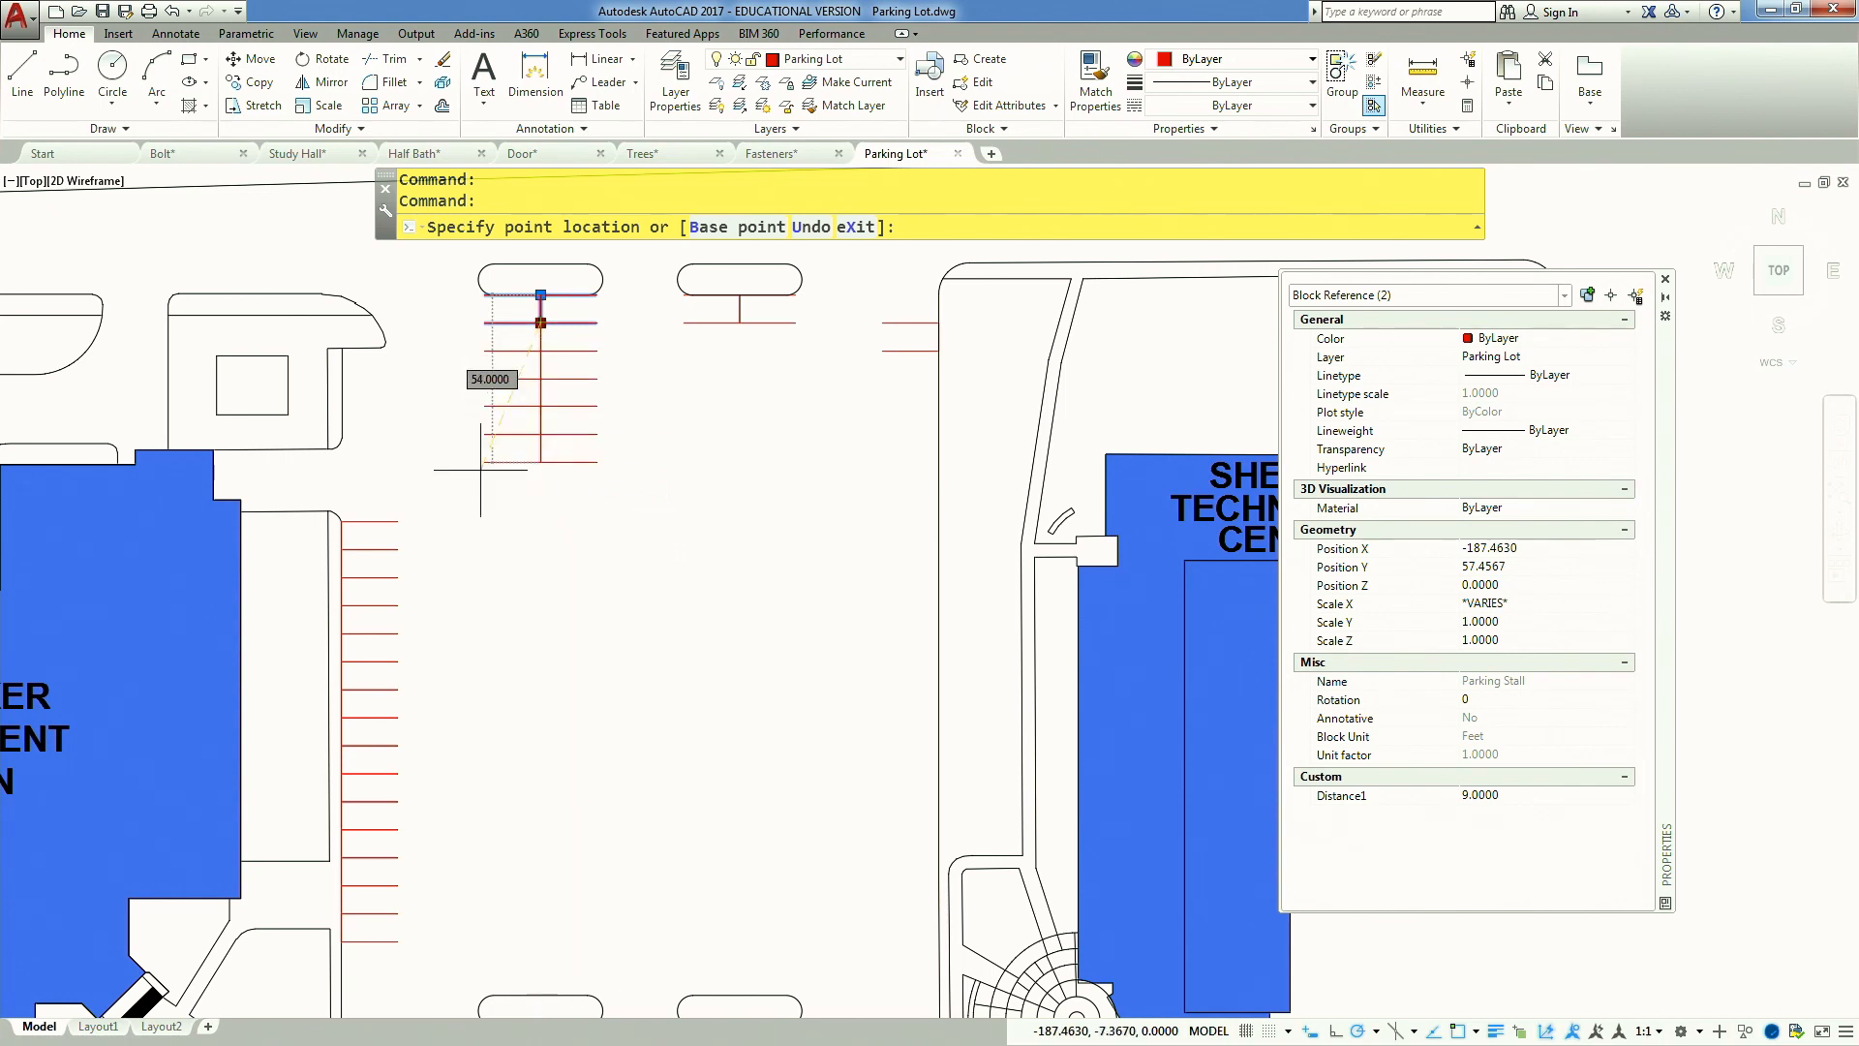
pyautogui.moveTo(490, 694); pyautogui.dragTo(484, 553, button='middle')
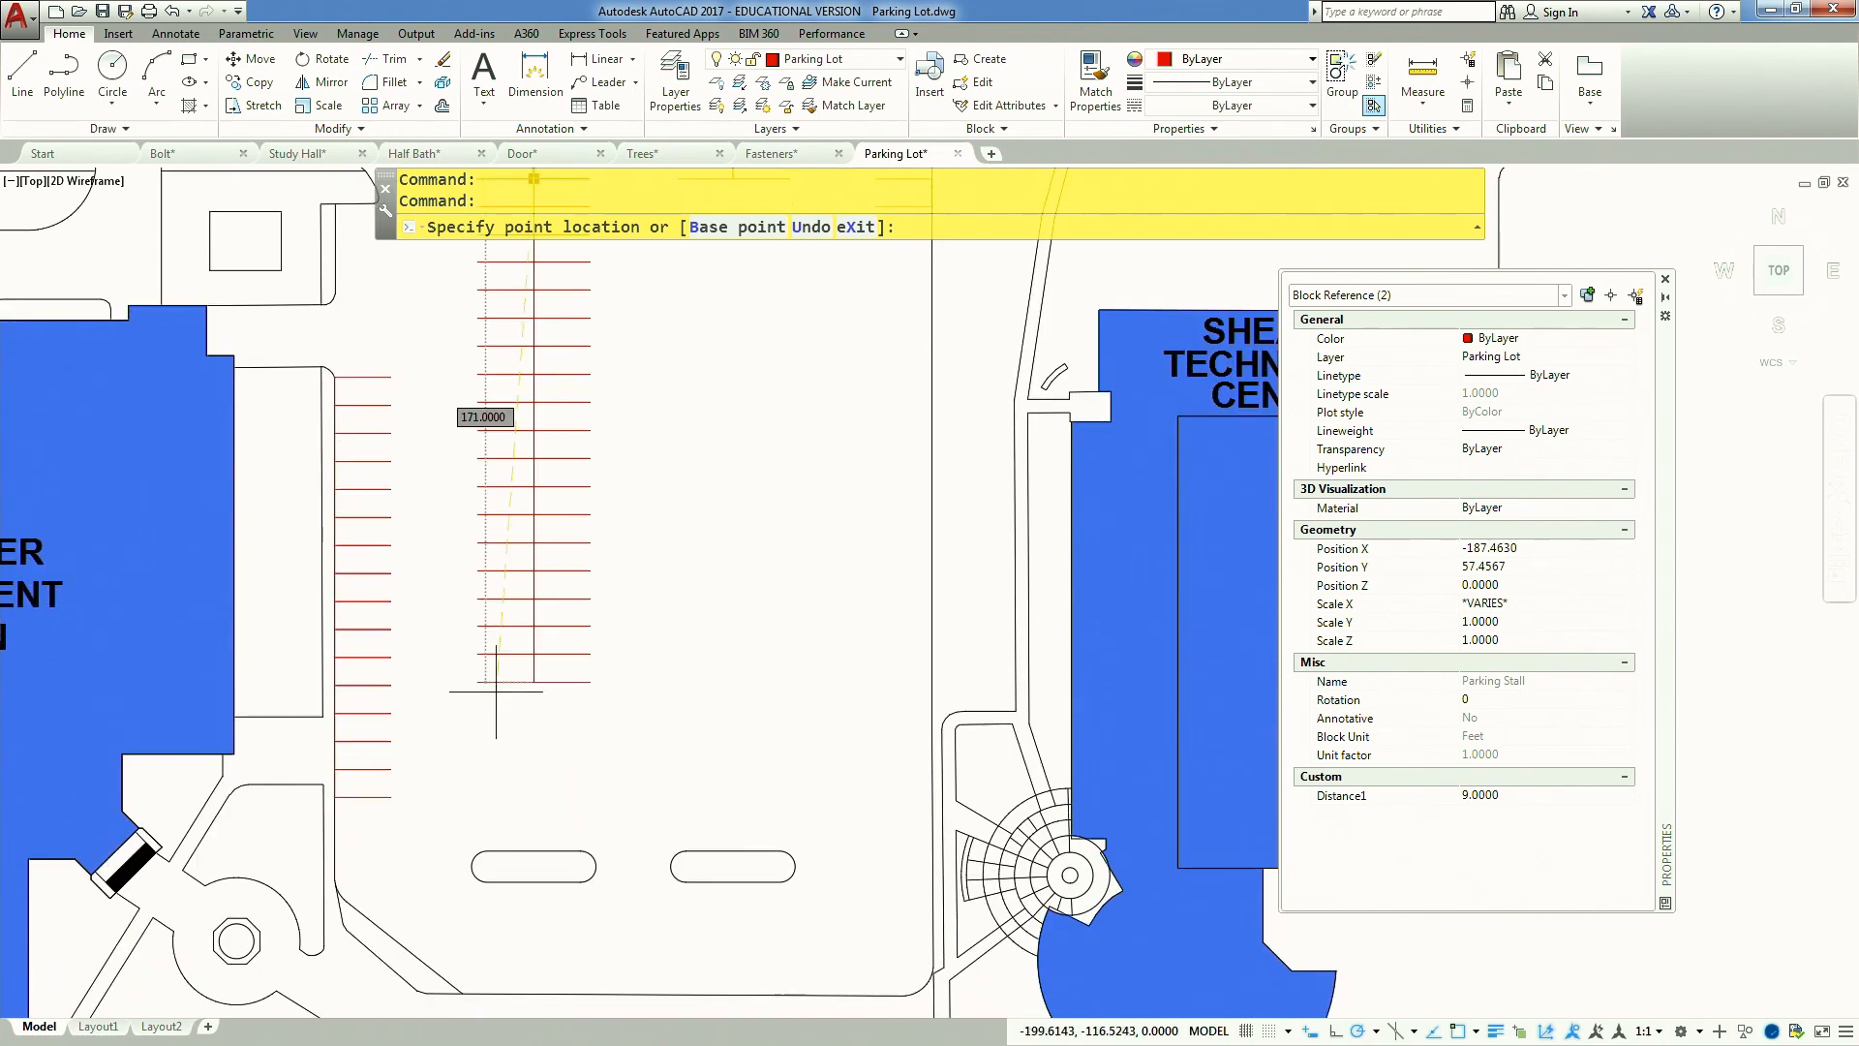
pyautogui.click(487, 850)
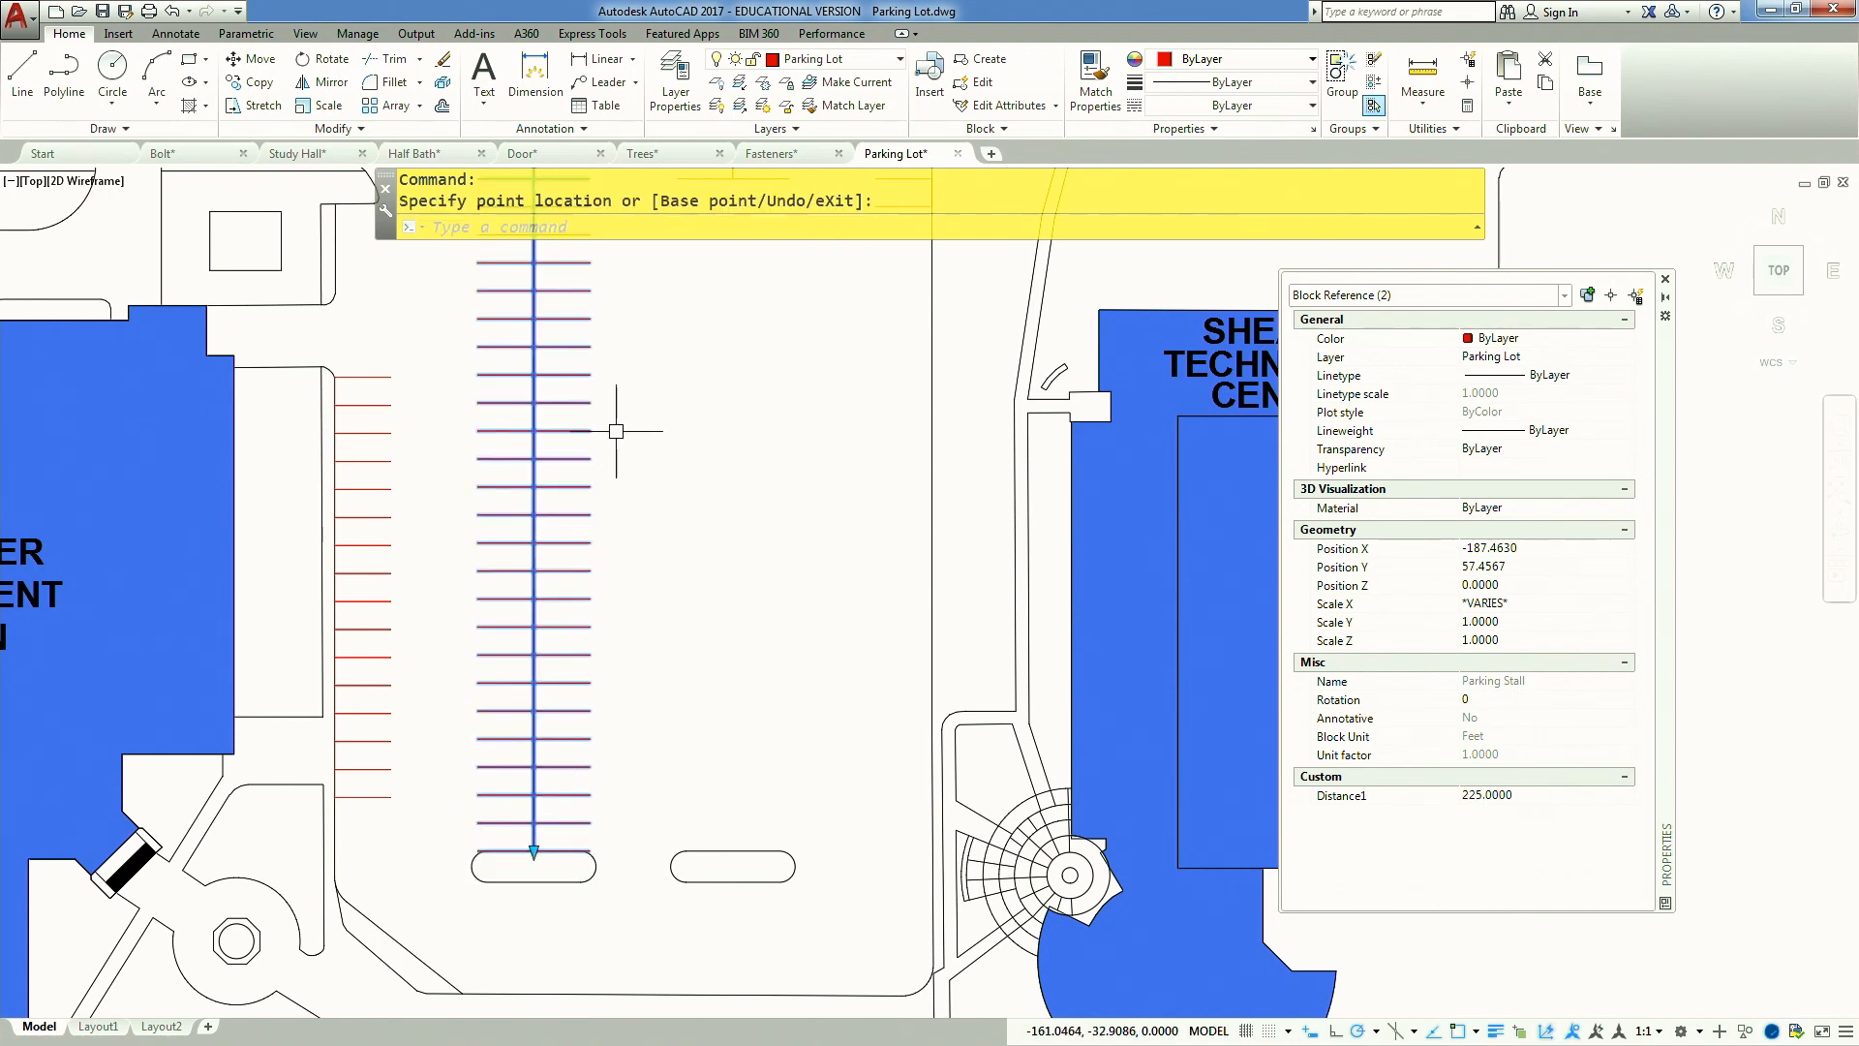
pyautogui.scroll(-3, 616, 431)
pyautogui.scroll(1, 620, 467)
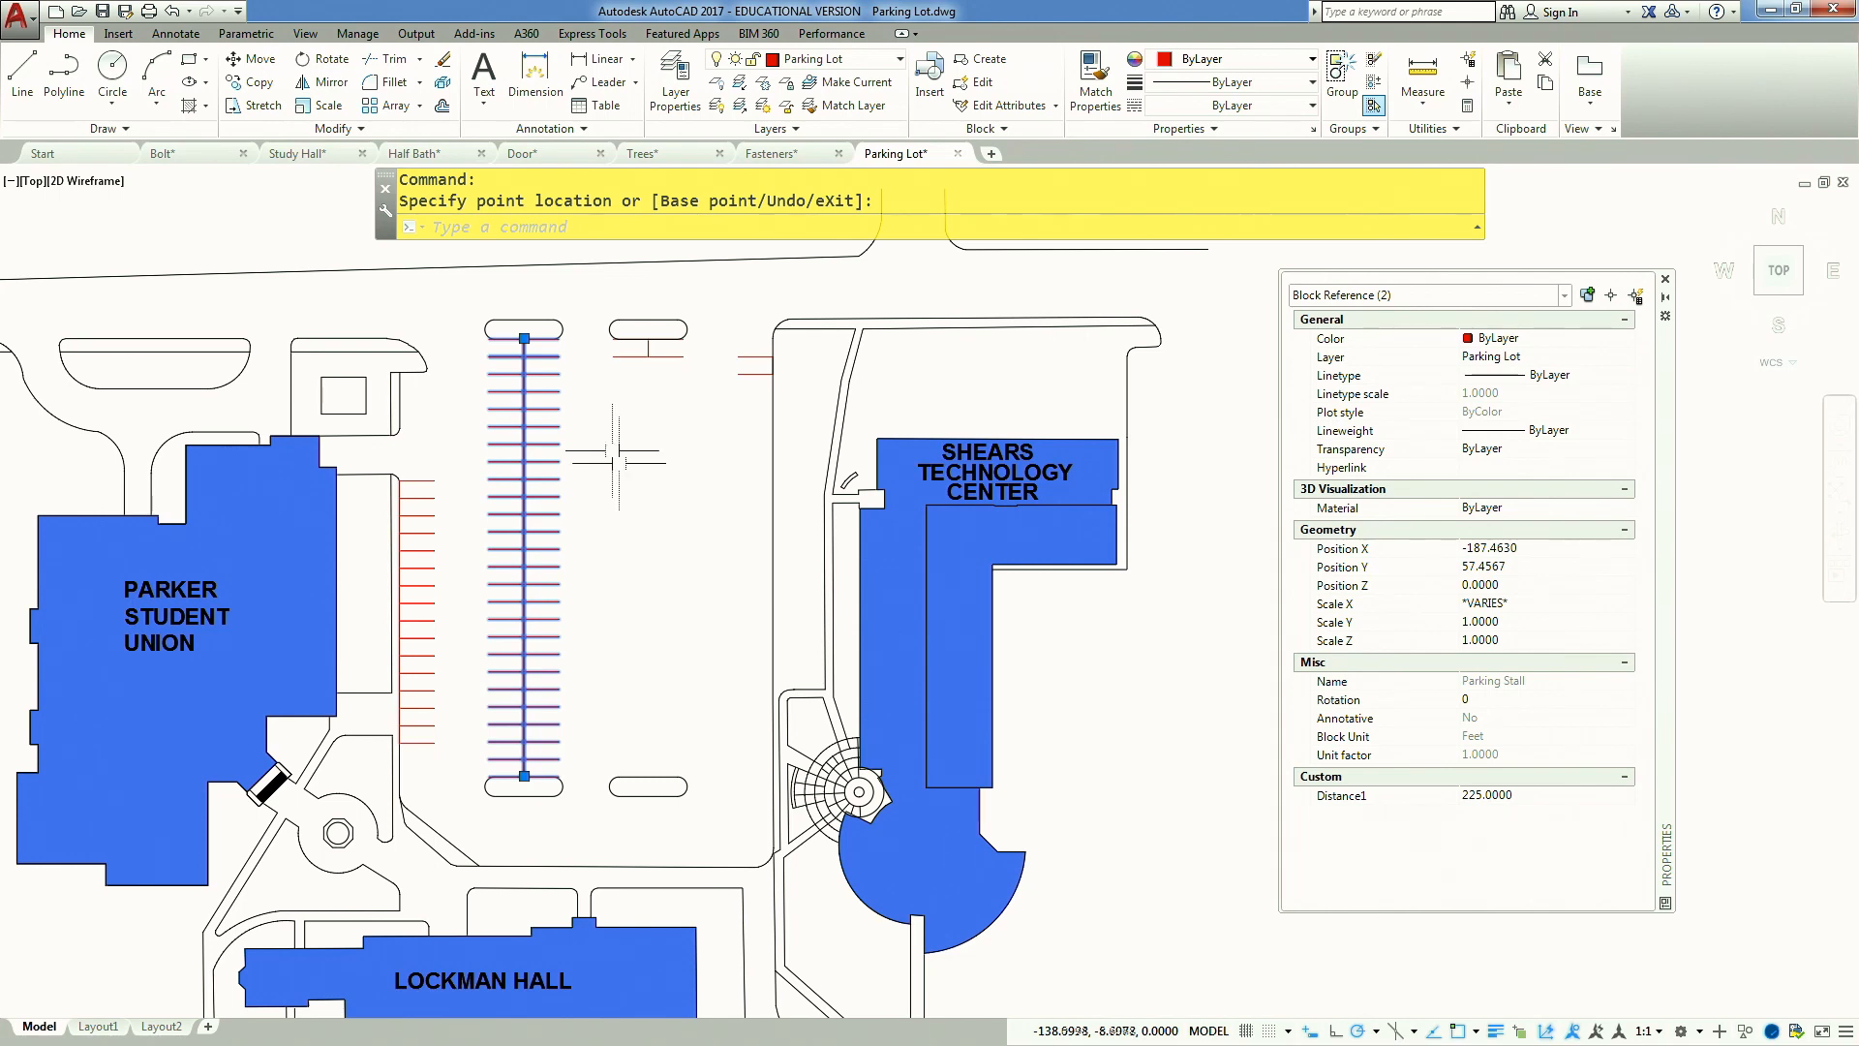
pyautogui.press('Escape')
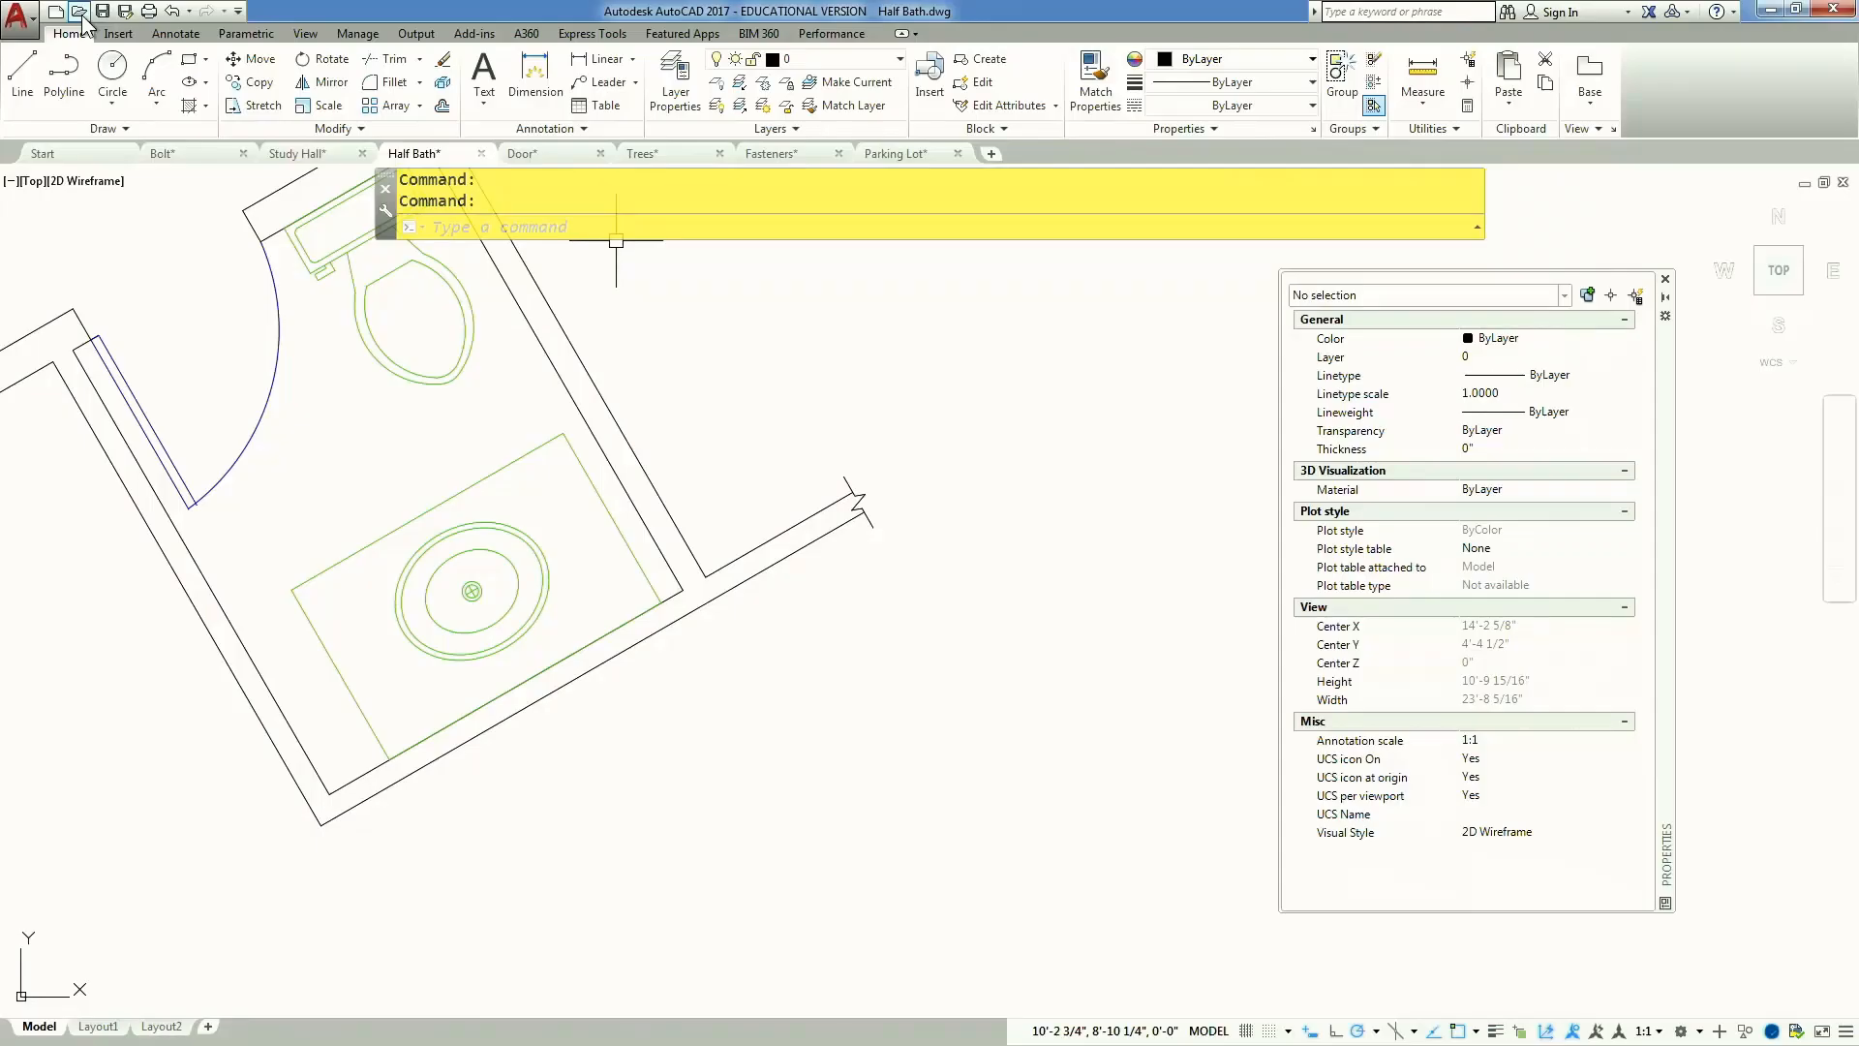
# Open the drawing Bolt - Complete.dwg and stretch the hex bolt's shank to a length of 2 inches
pyautogui.click(80, 13)
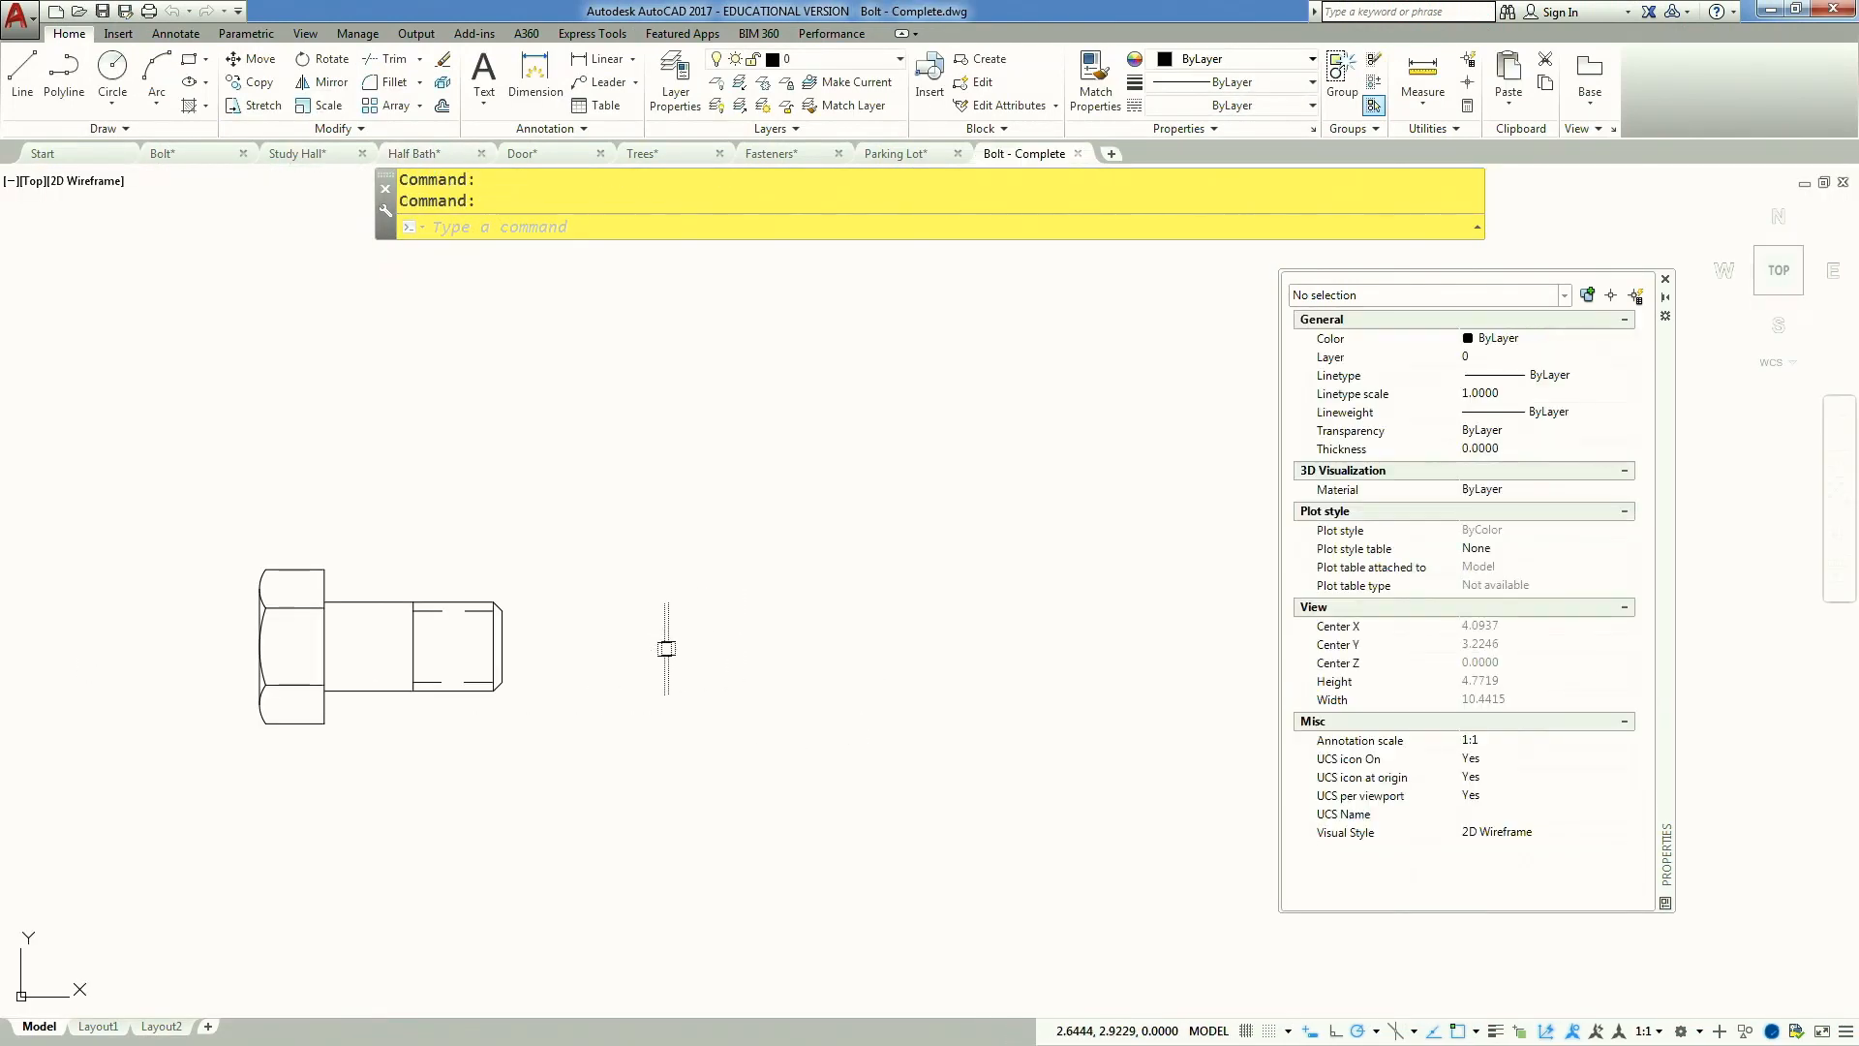
pyautogui.click(623, 643)
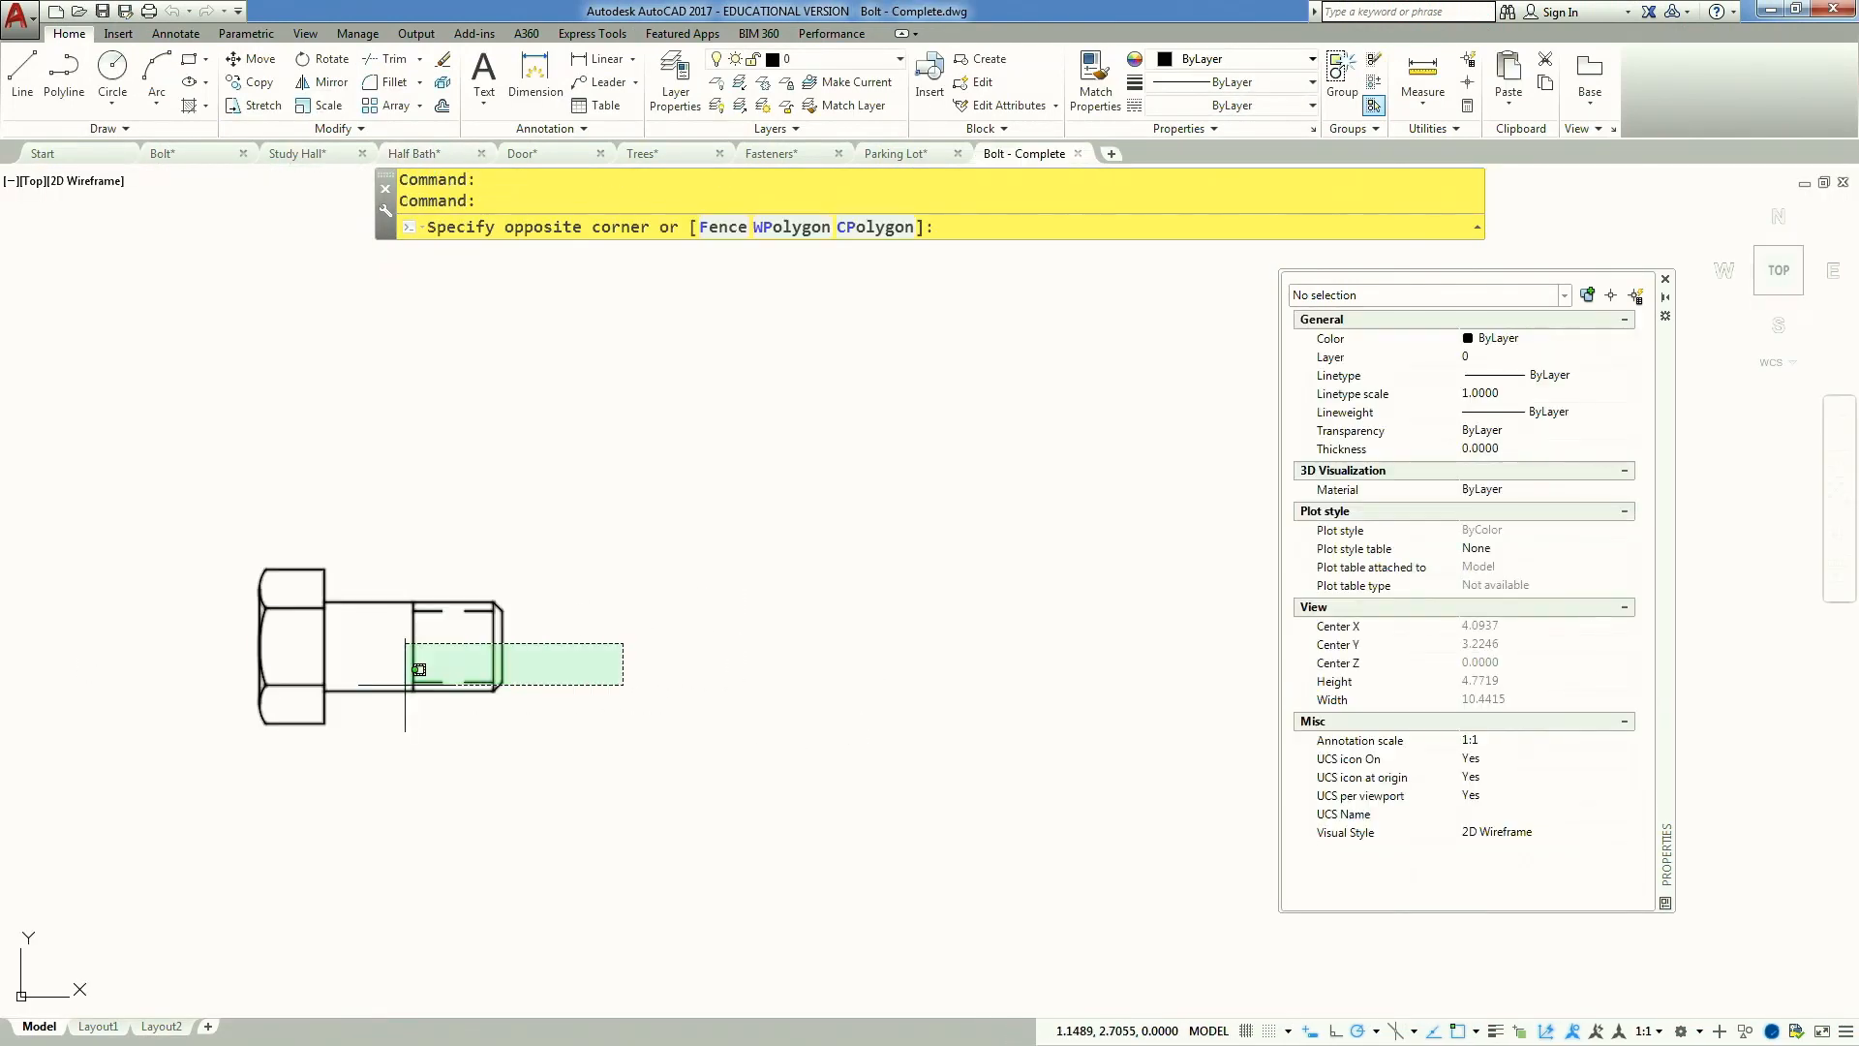
pyautogui.click(418, 669)
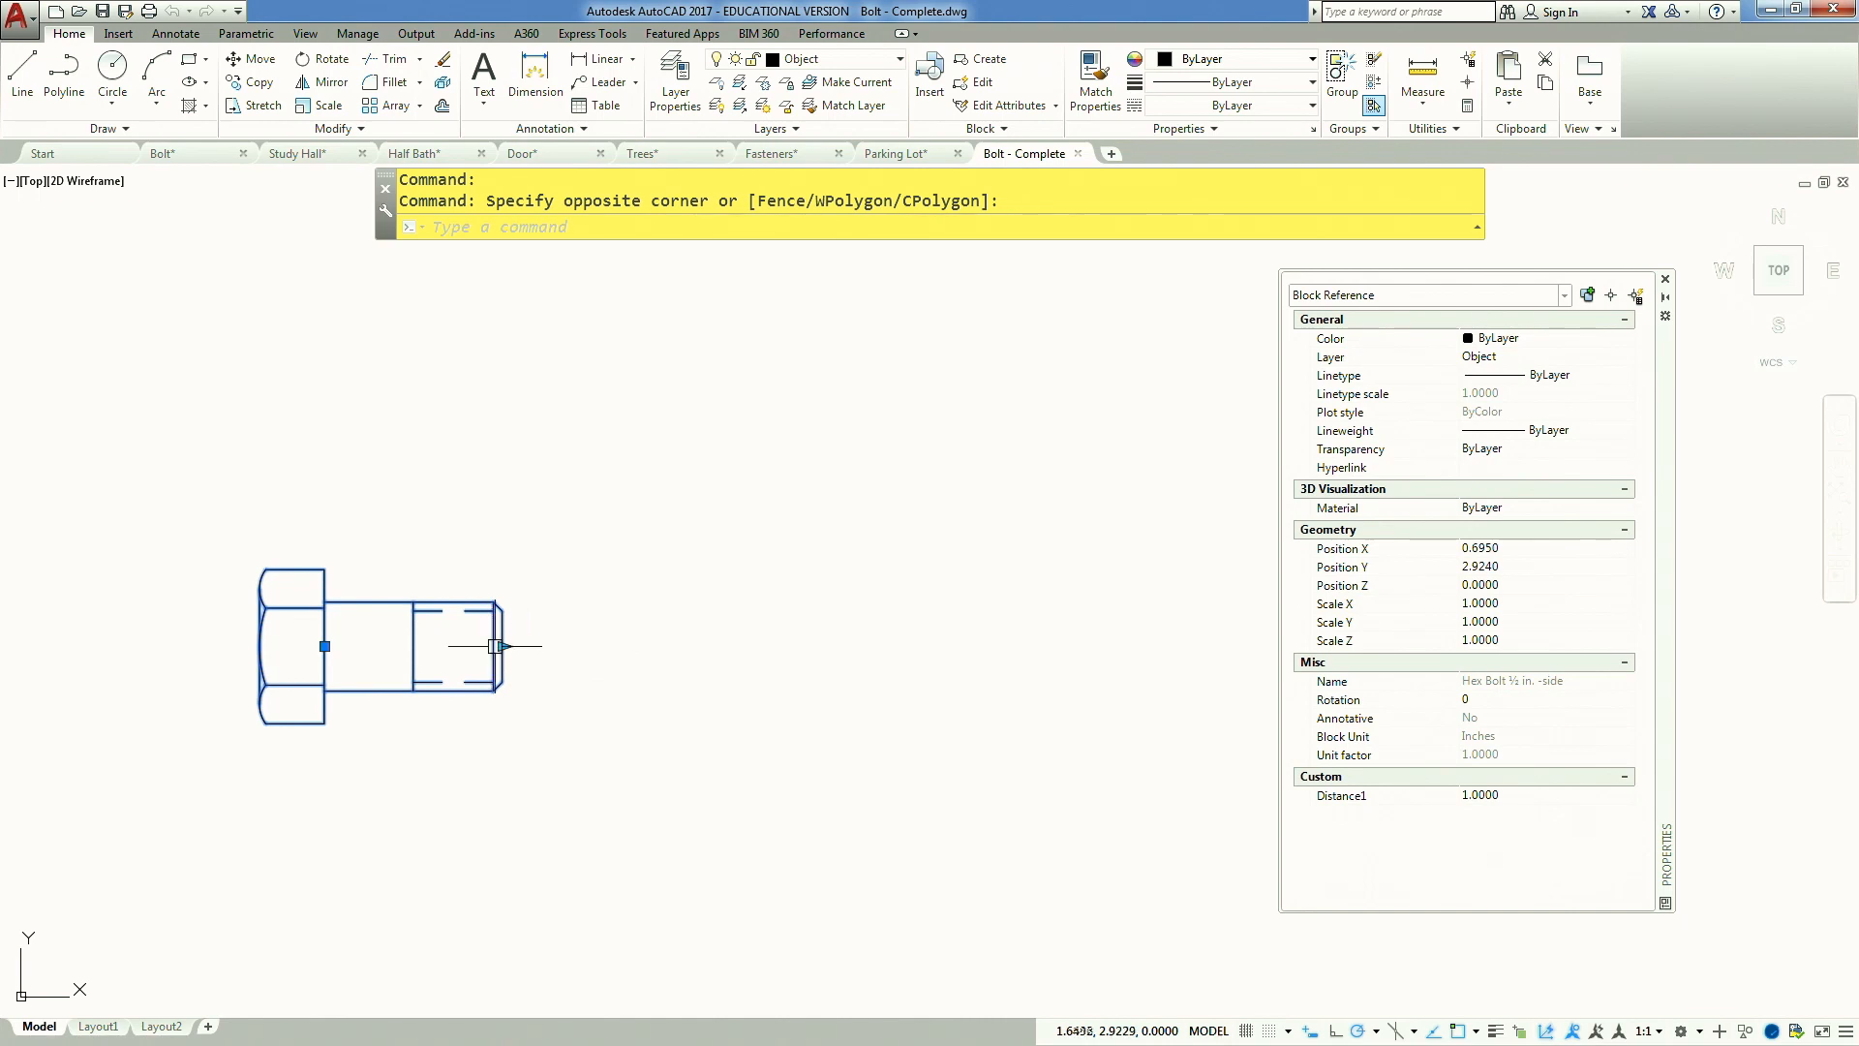
pyautogui.click(502, 645)
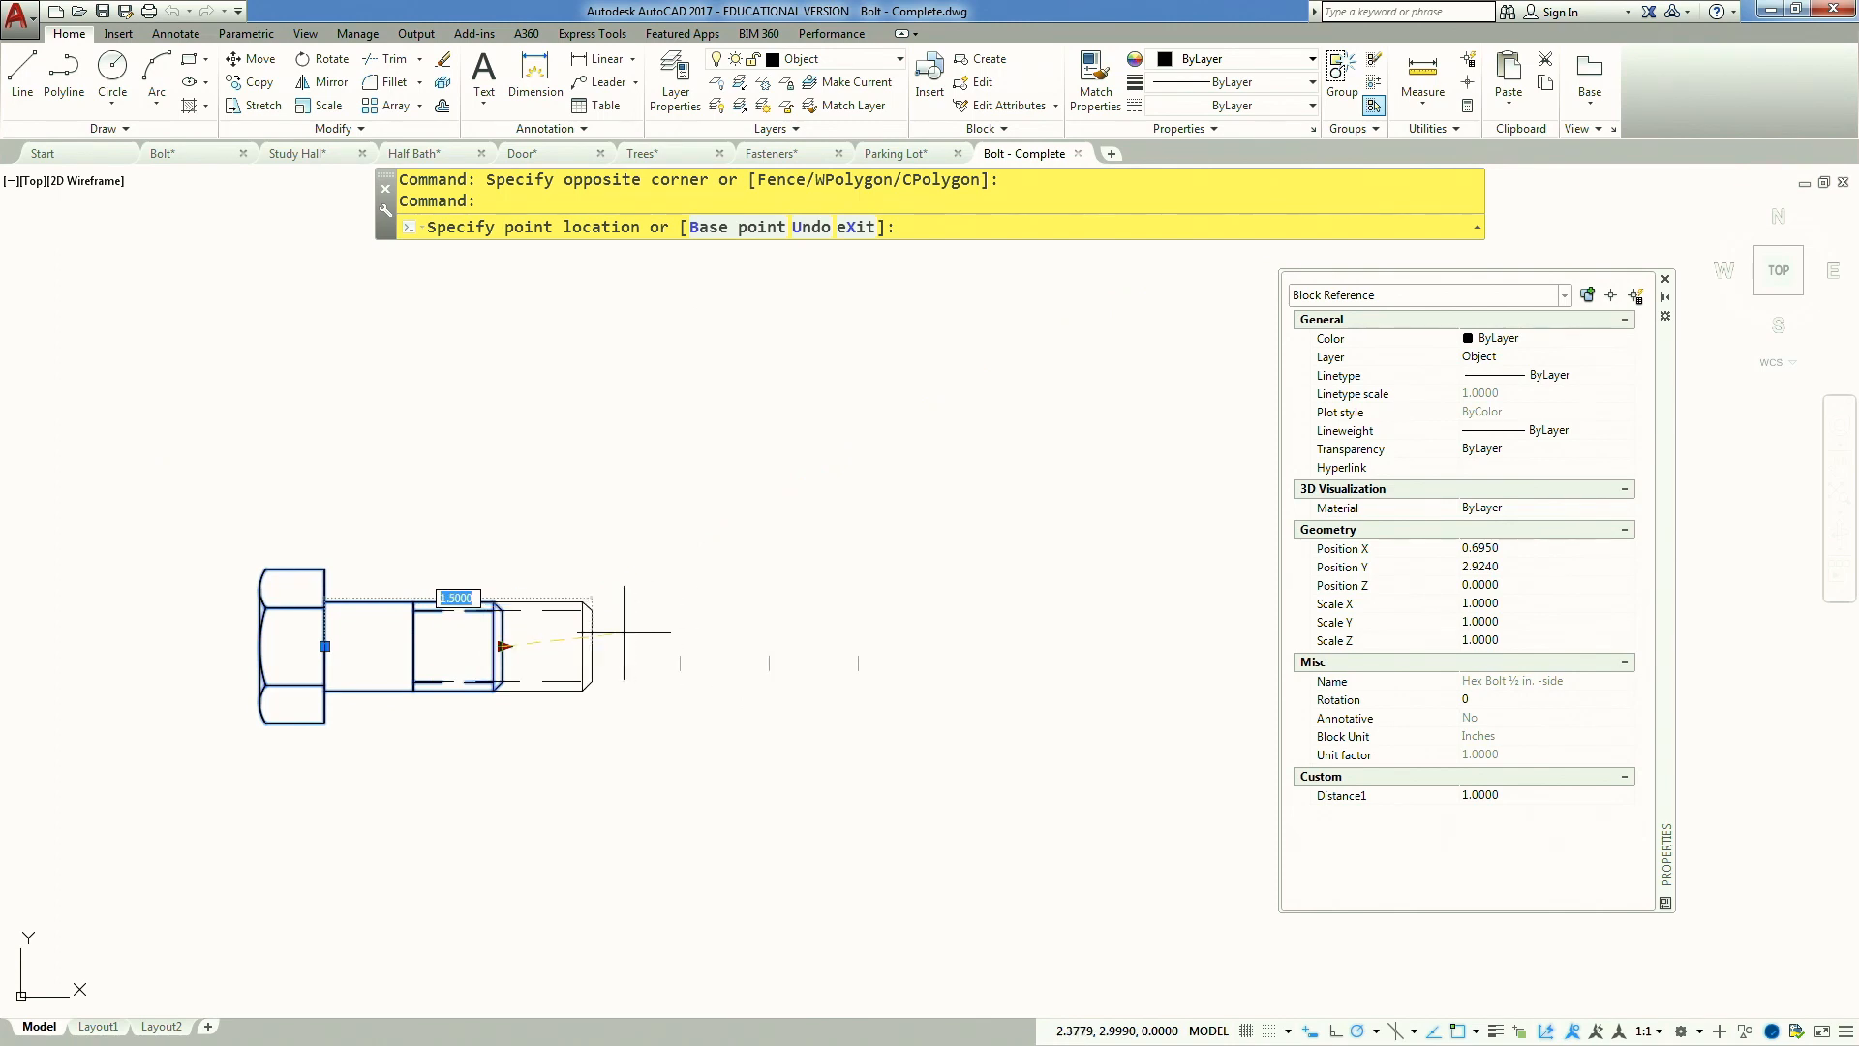
pyautogui.click(668, 634)
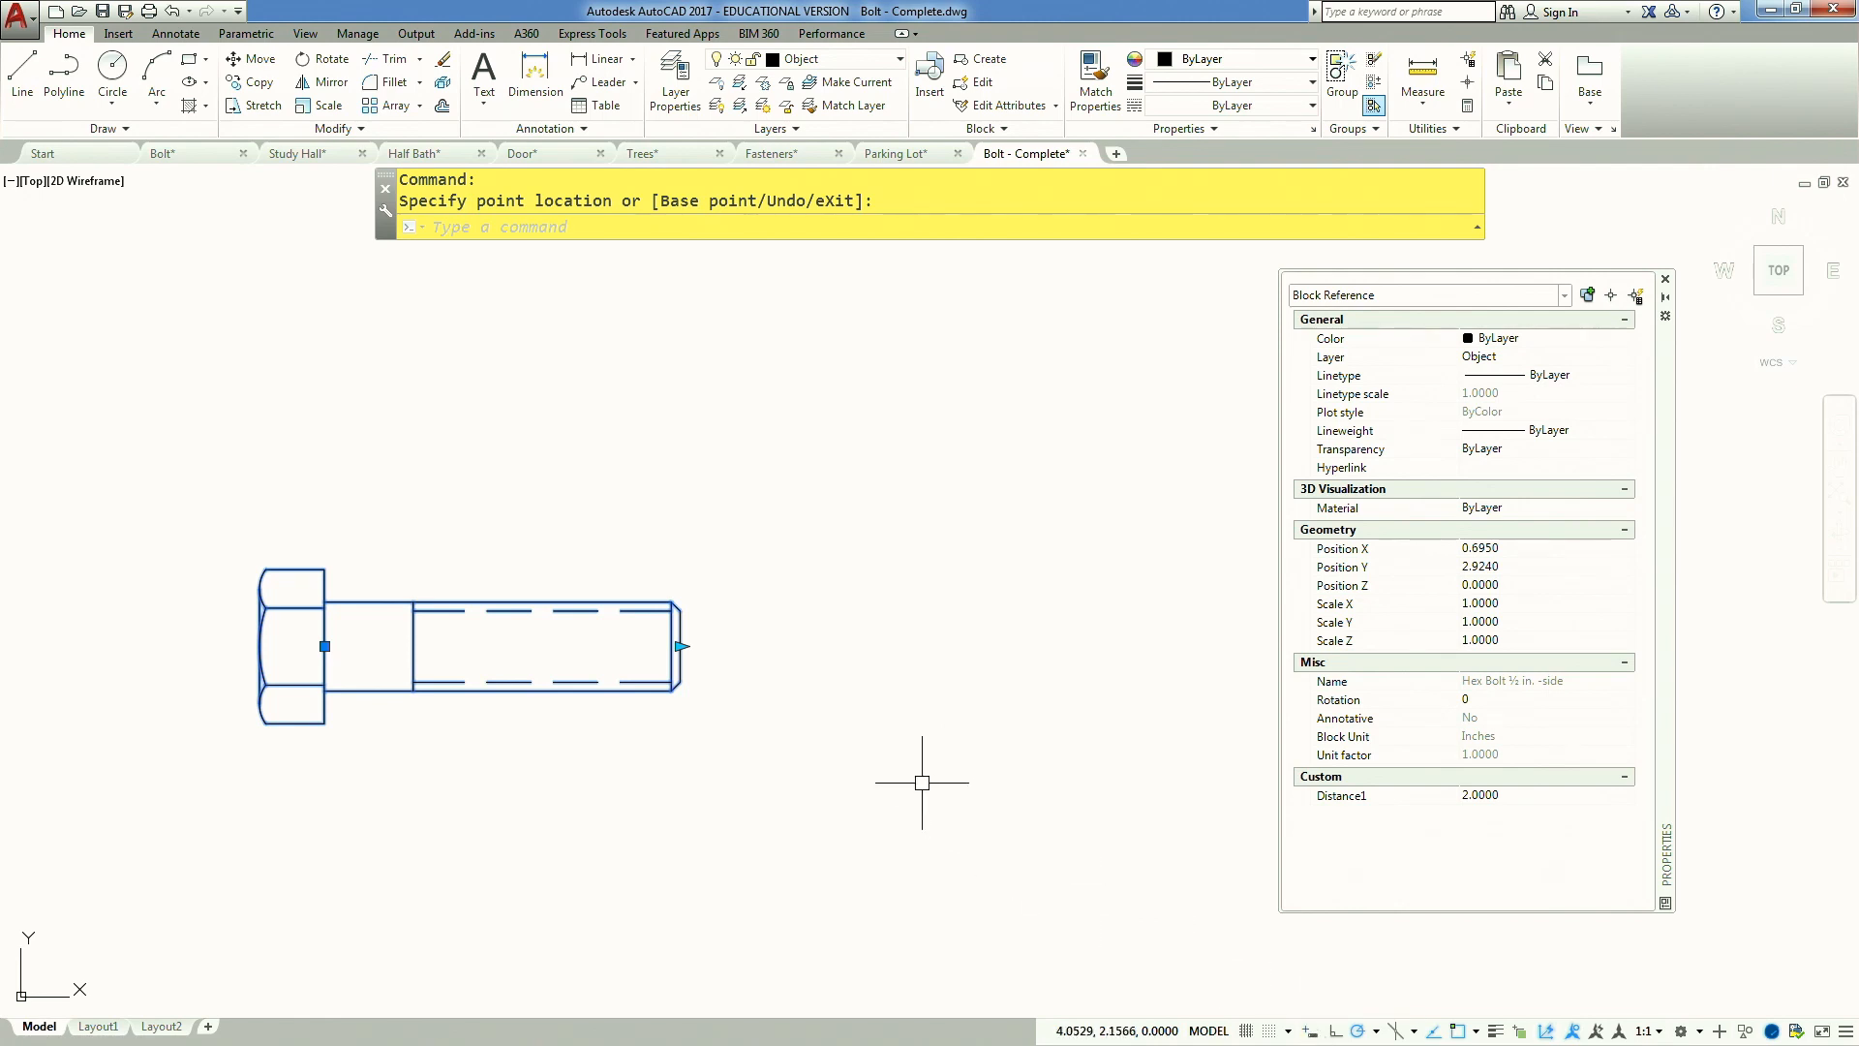
# Stretch the hex bolt's shank further to a length of 2.5 inches
pyautogui.click(883, 759)
pyautogui.click(516, 730)
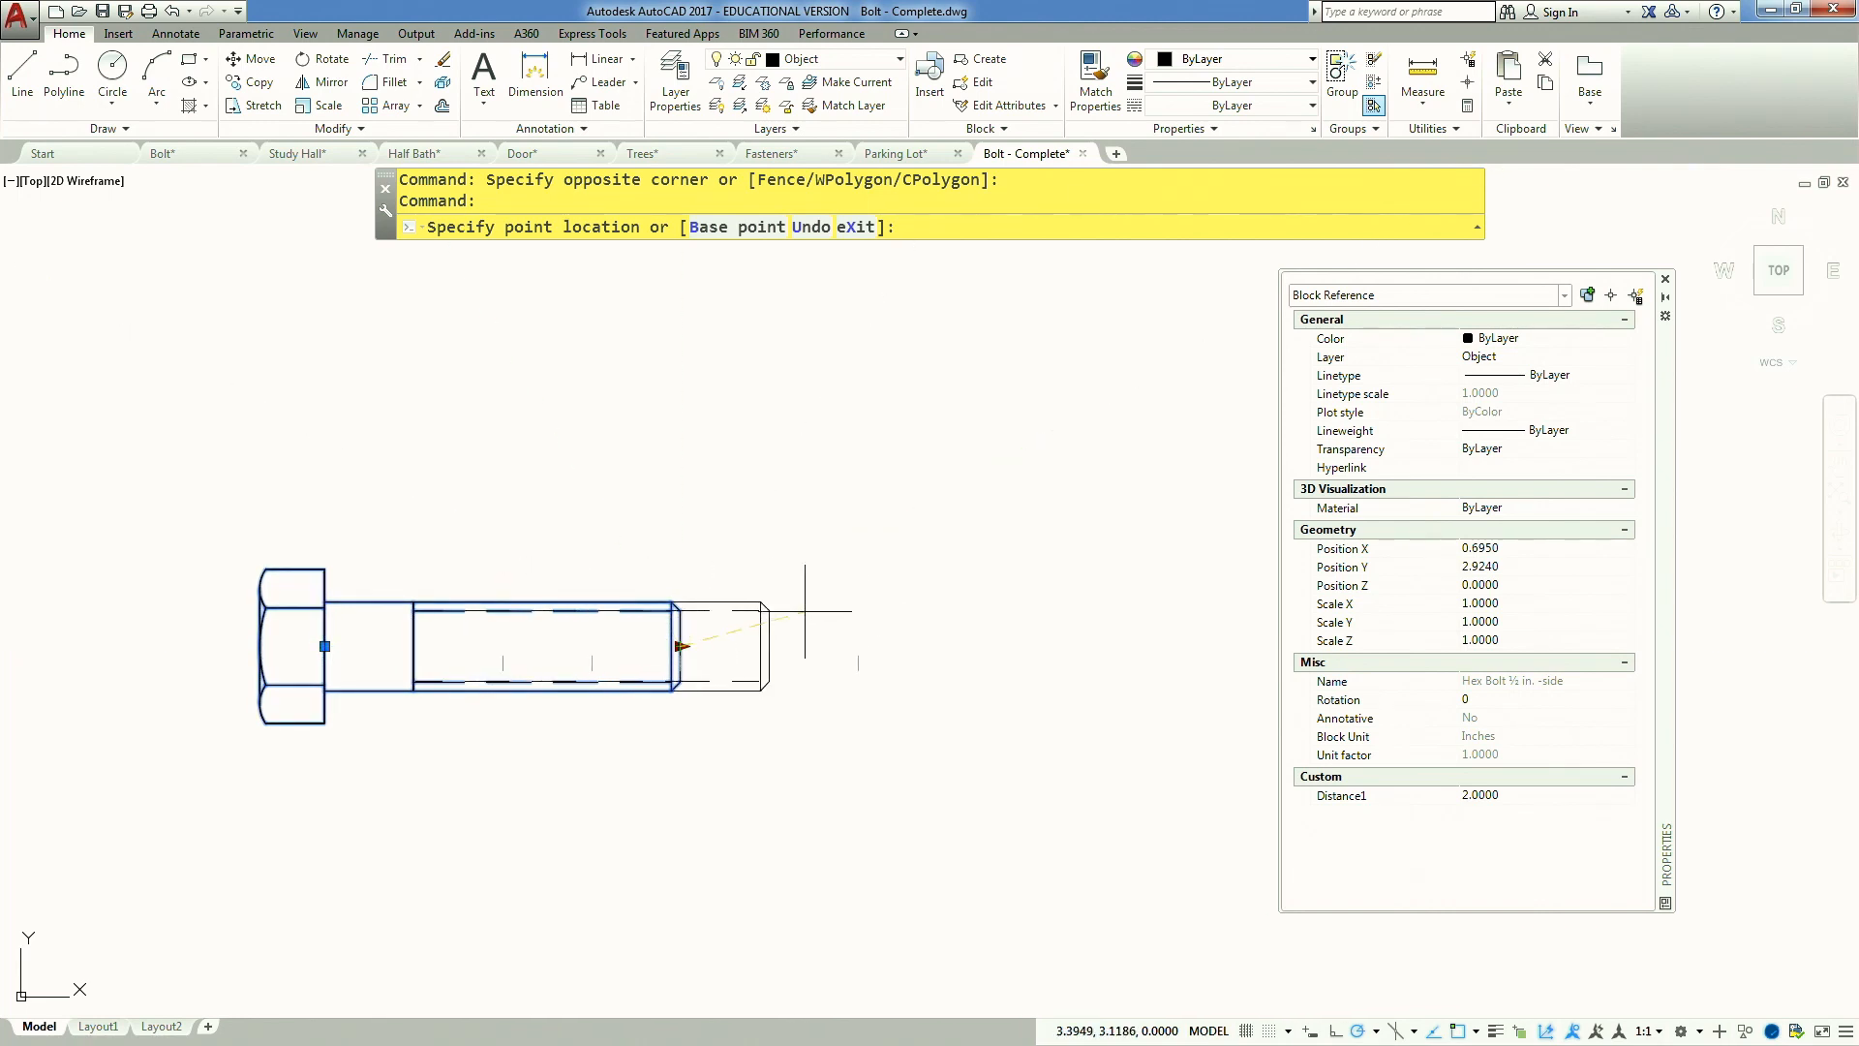
pyautogui.click(774, 641)
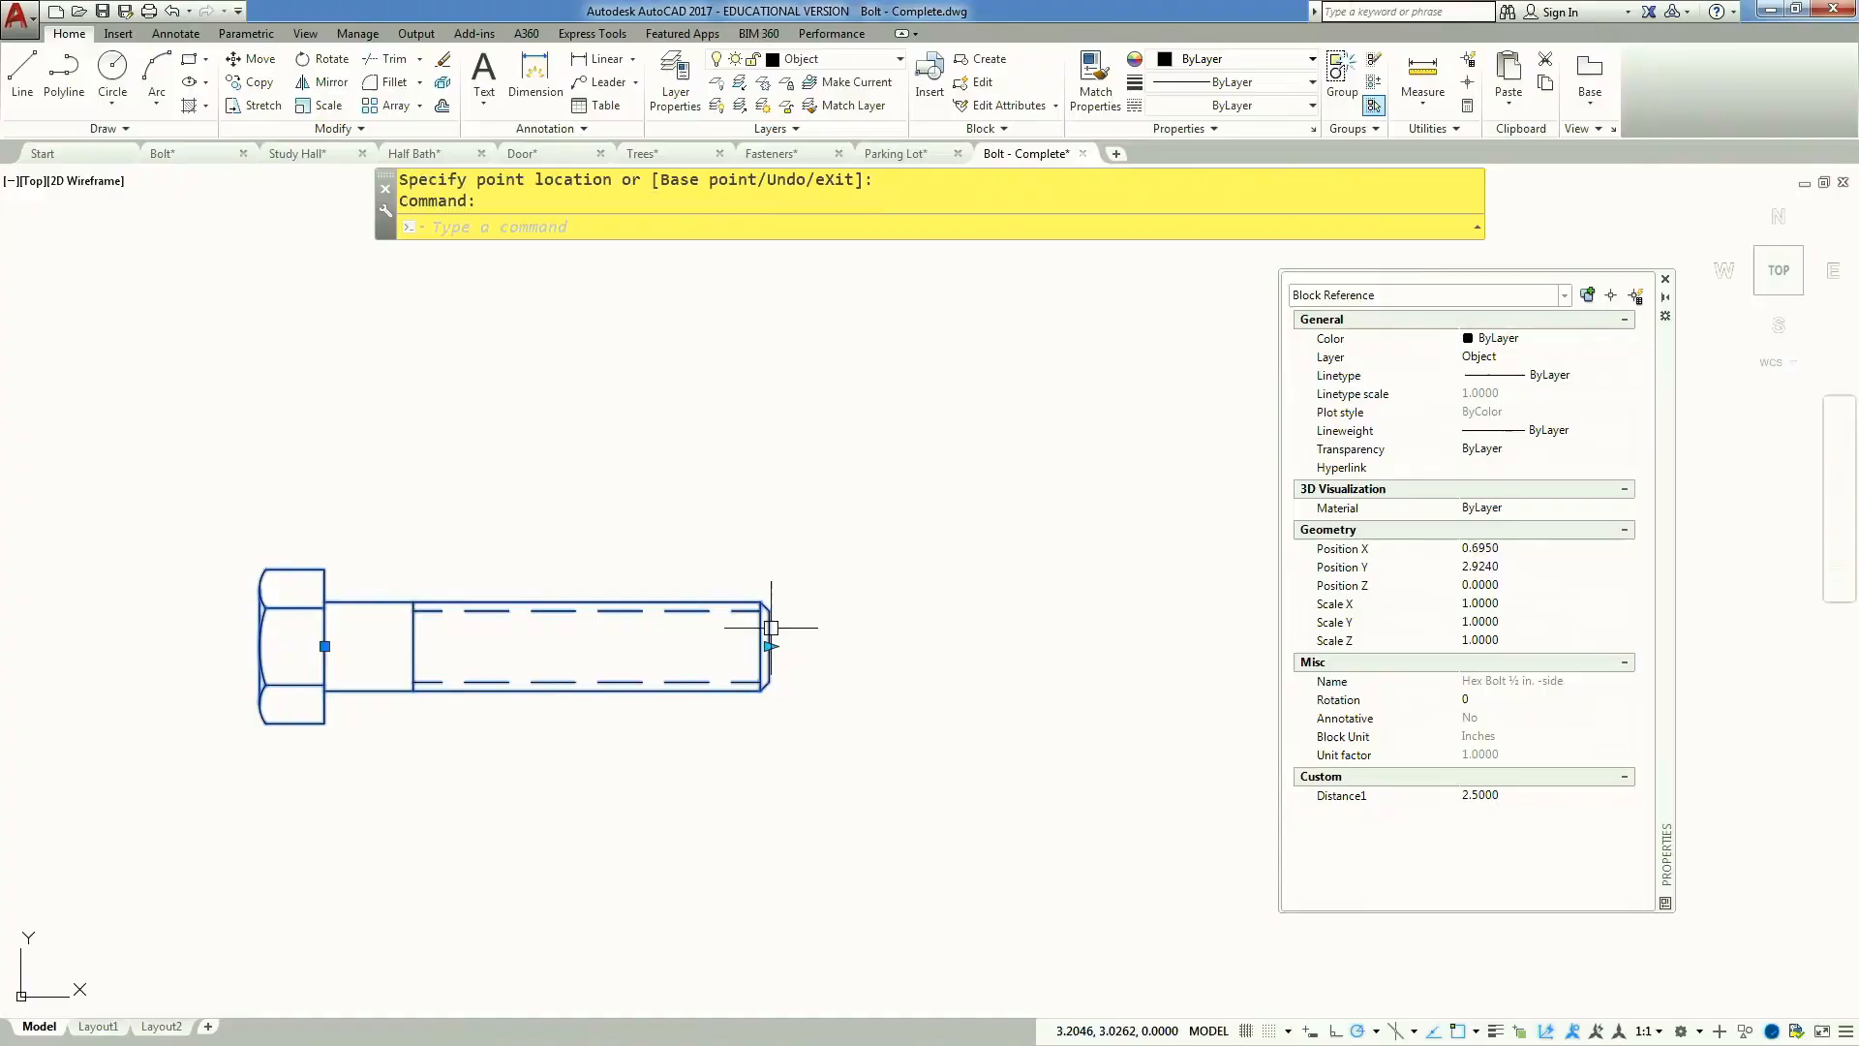
# Open the Hex Bolt ½ in. -side block definition for editing
pyautogui.doubleClick(771, 630)
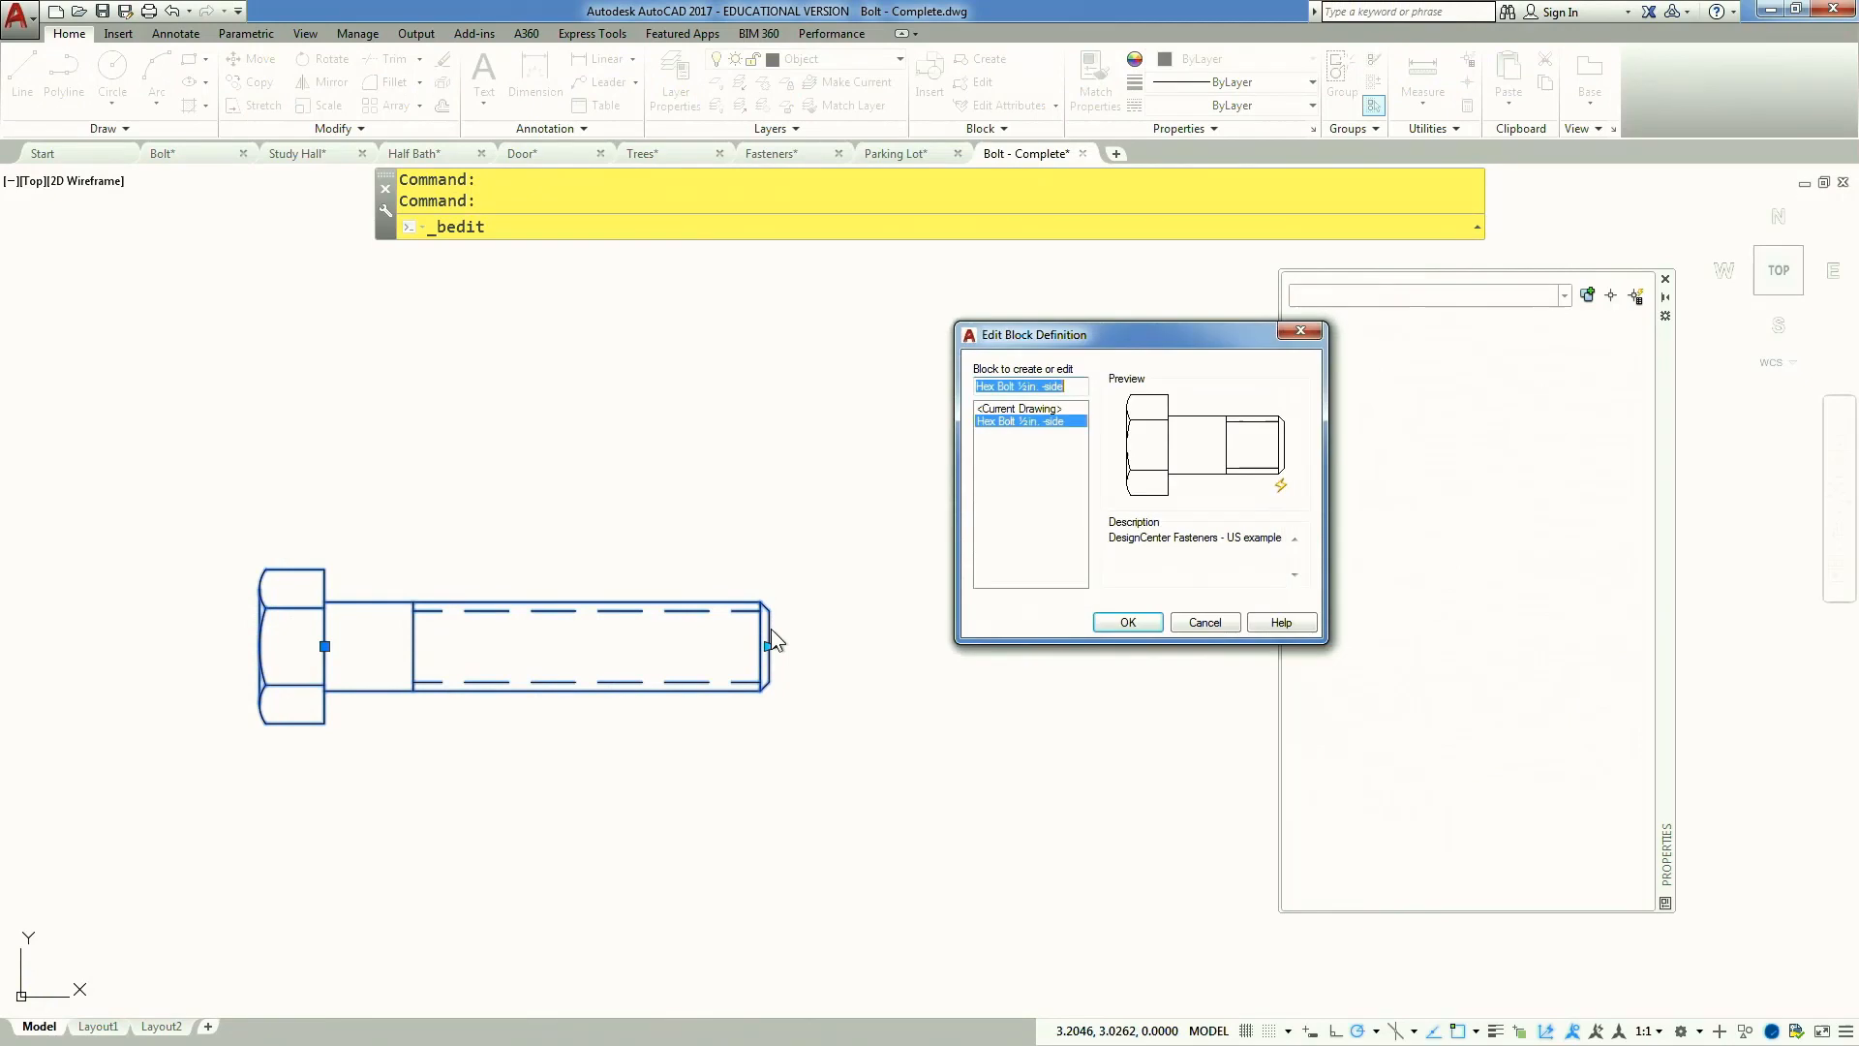
pyautogui.click(1123, 620)
pyautogui.scroll(-3, 852, 616)
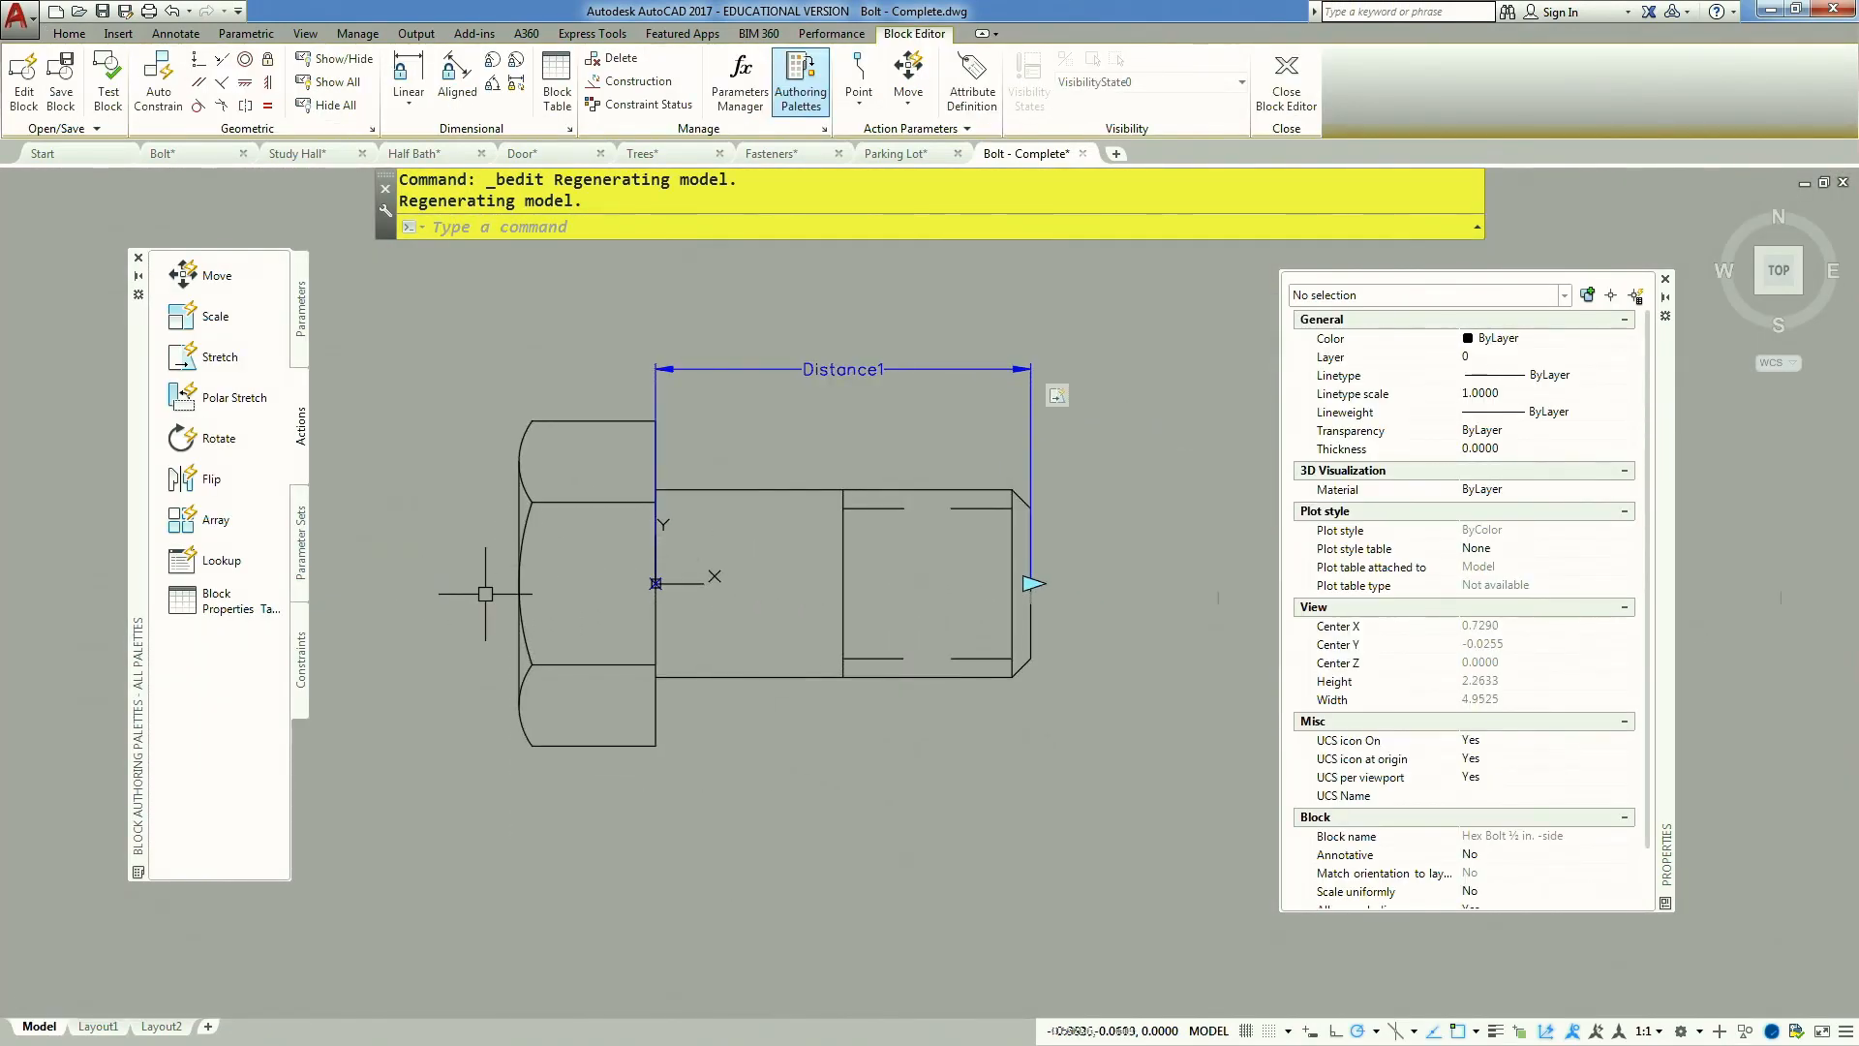
# Place a lookup parameter just below the bolt's shank, near the head
pyautogui.click(303, 298)
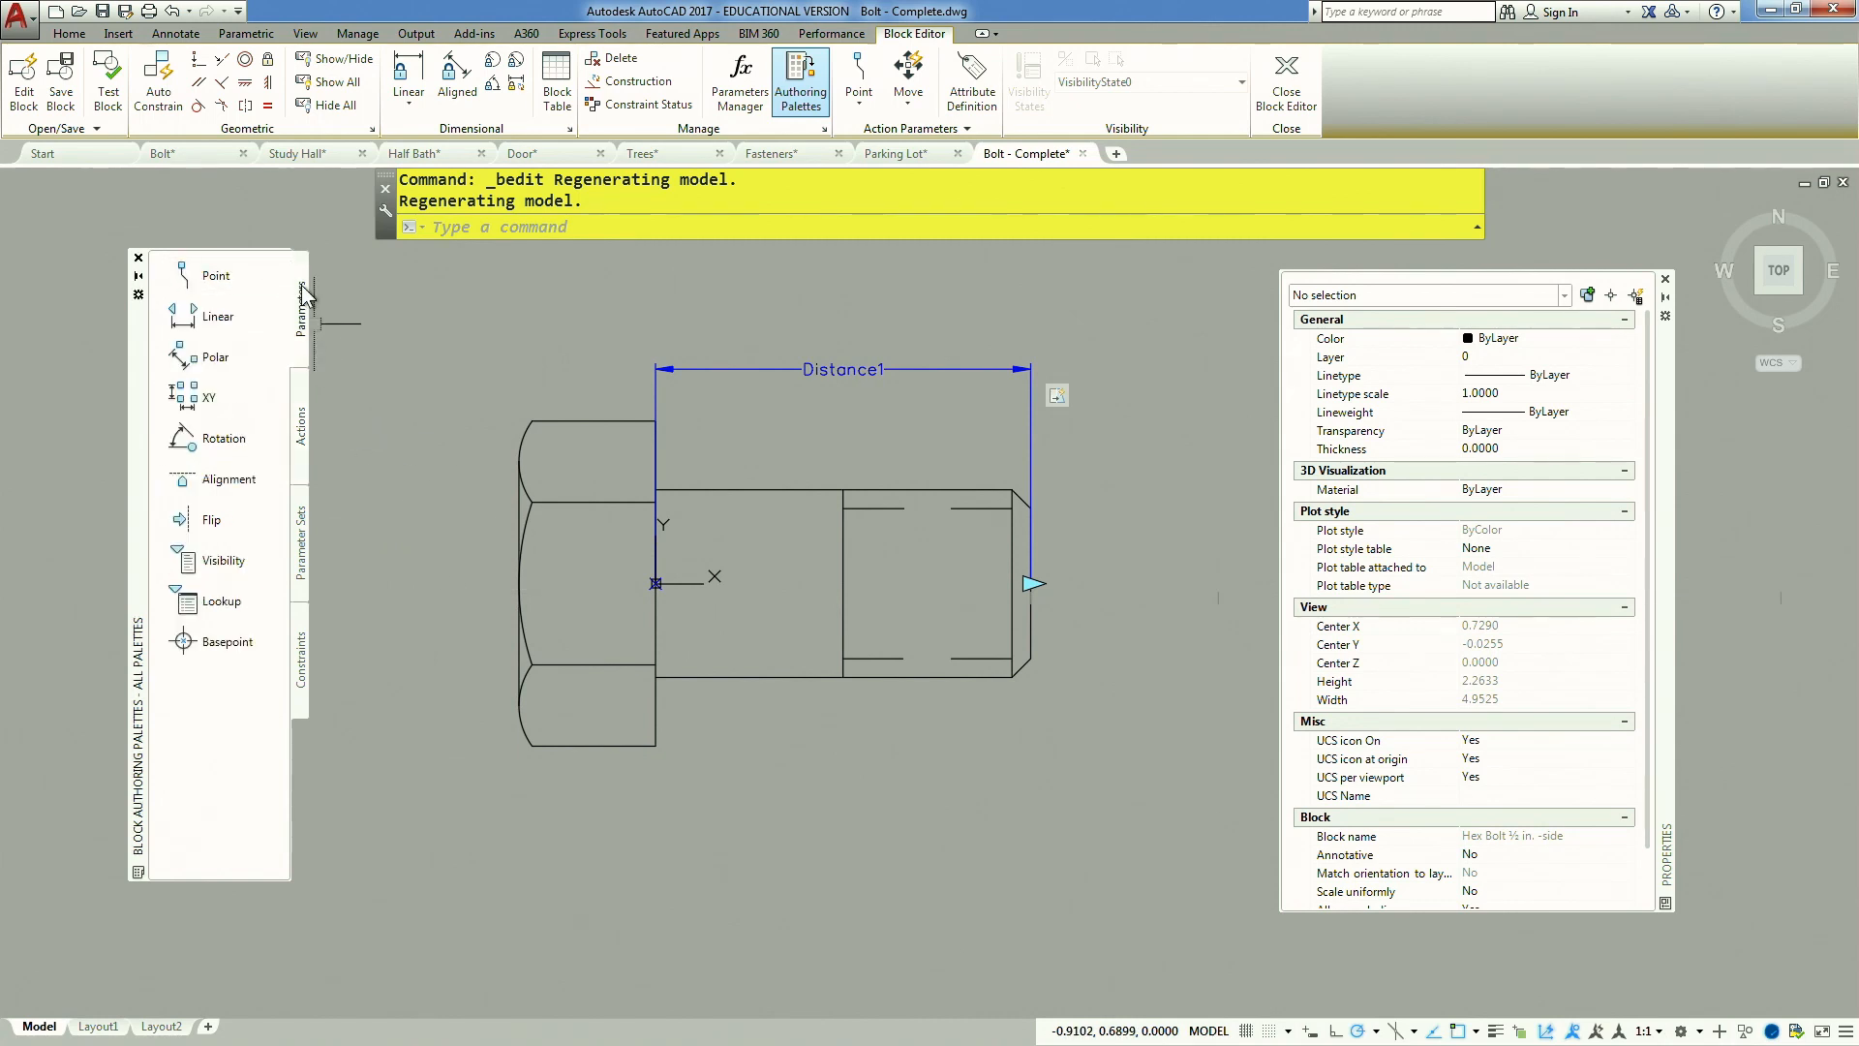
pyautogui.click(221, 601)
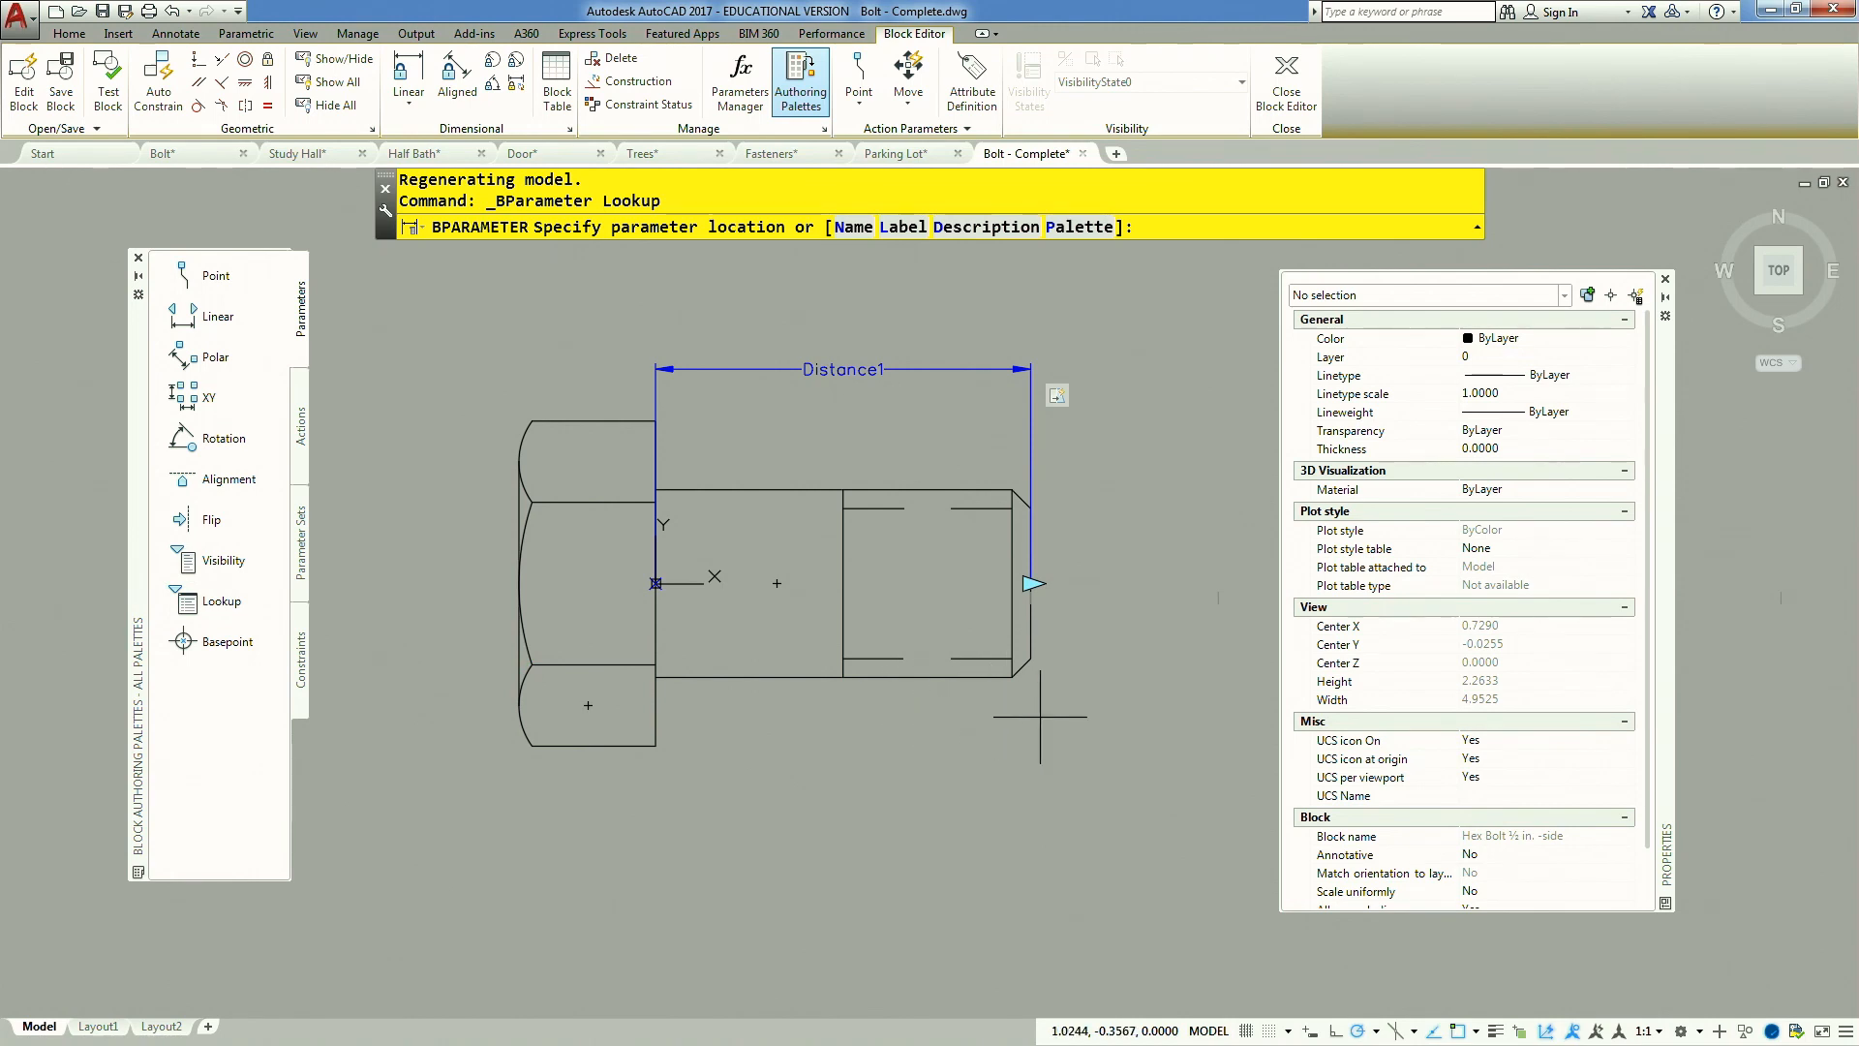
pyautogui.click(705, 717)
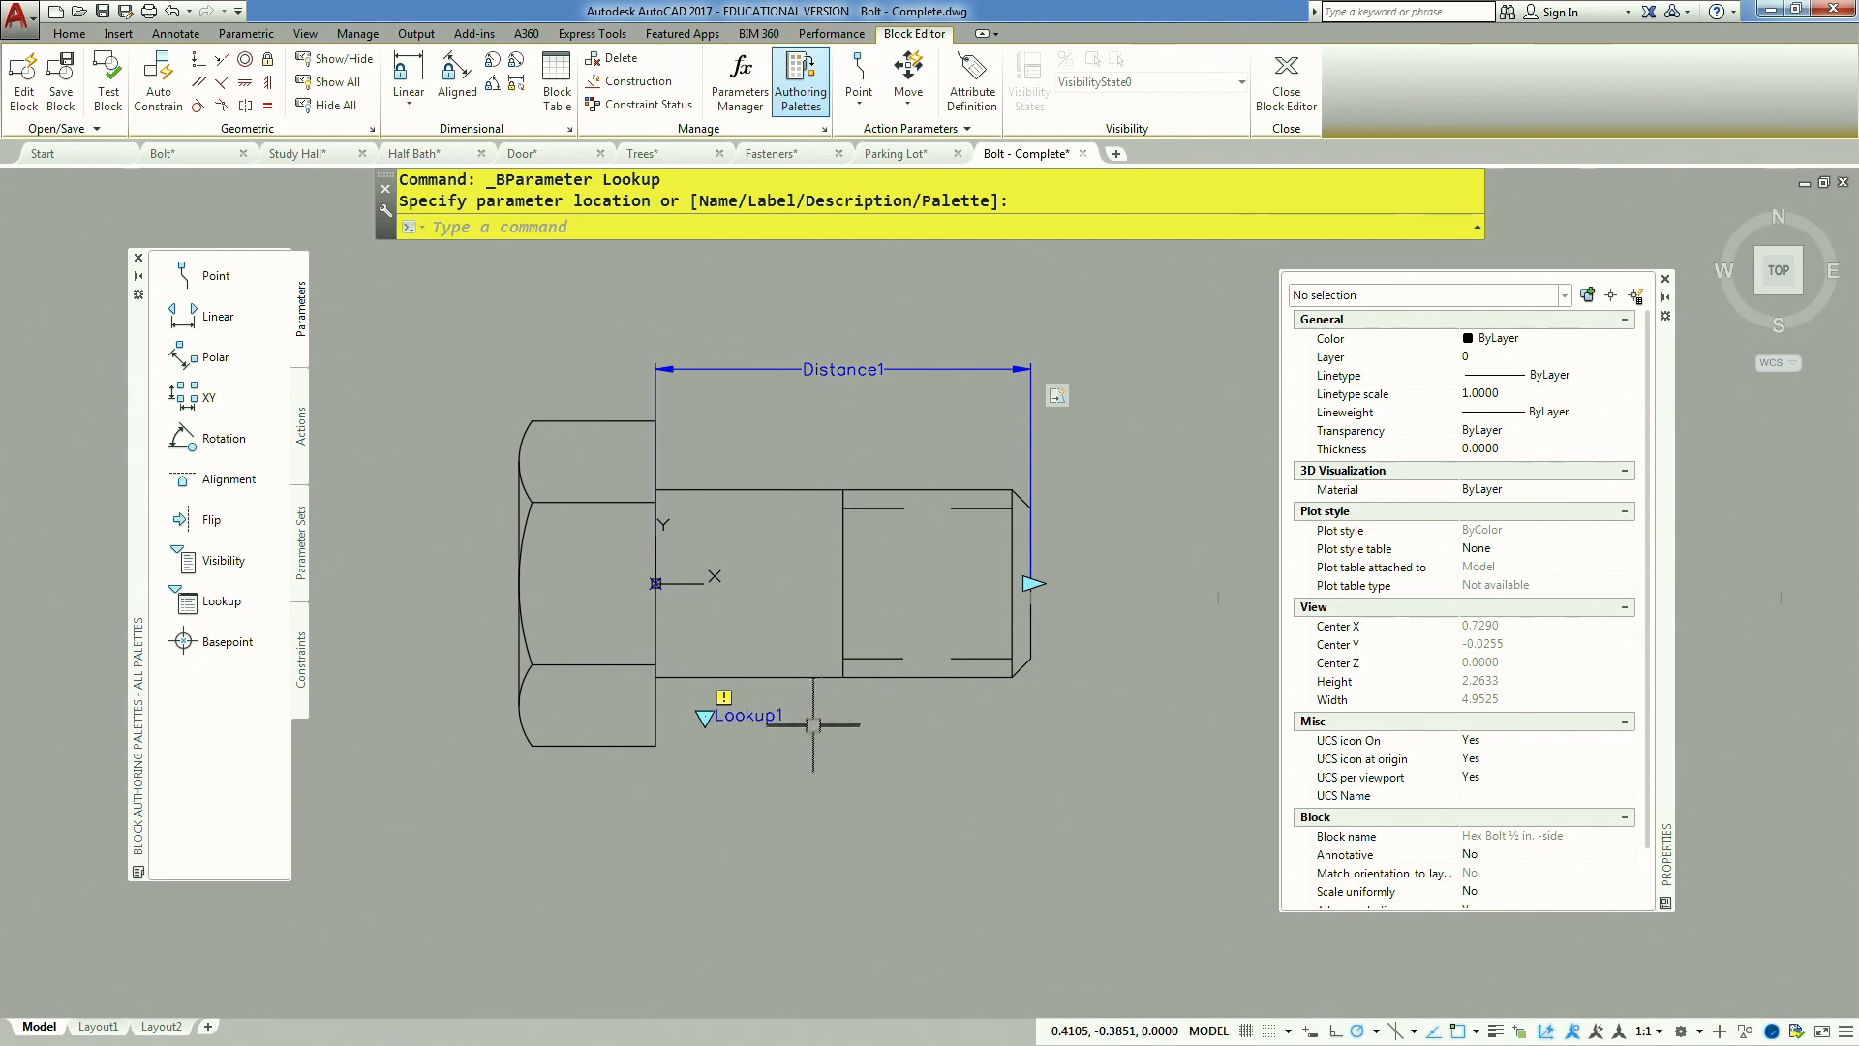
# Attach a lookup action to the lookup parameter below the shank
pyautogui.click(302, 424)
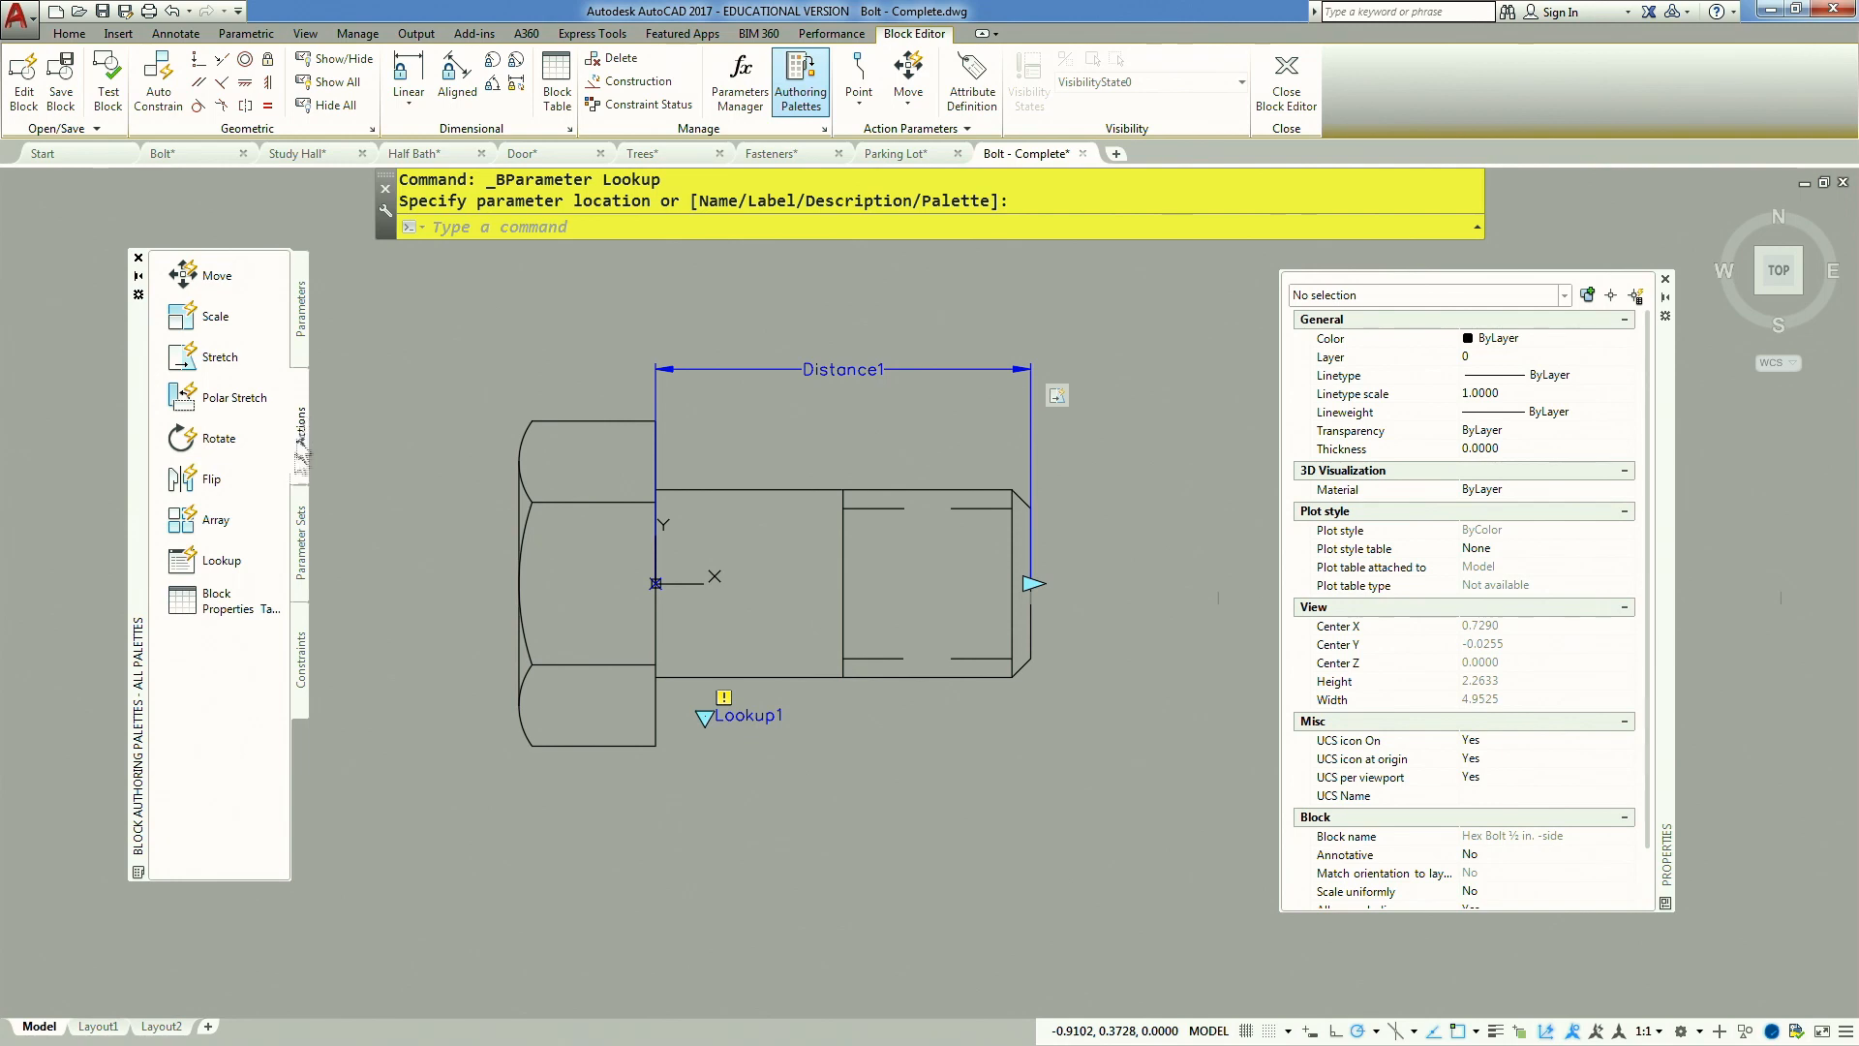
pyautogui.click(221, 564)
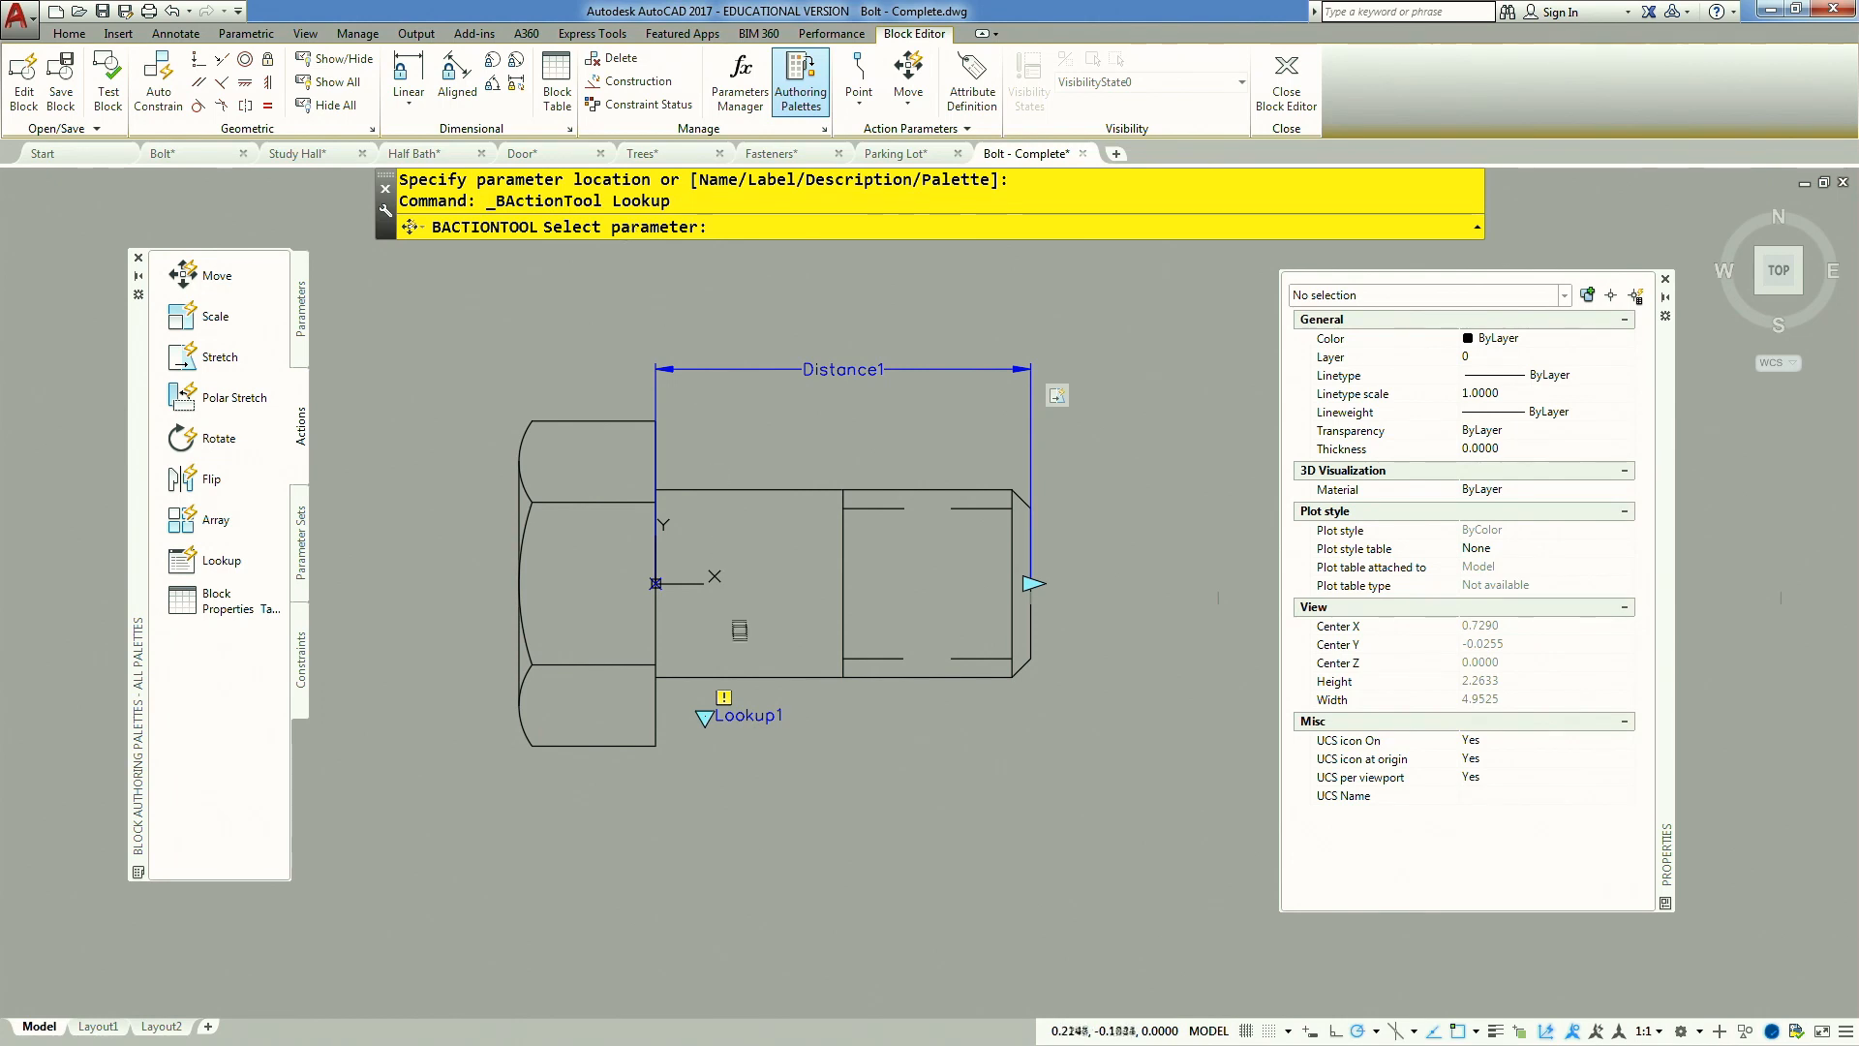
pyautogui.click(768, 718)
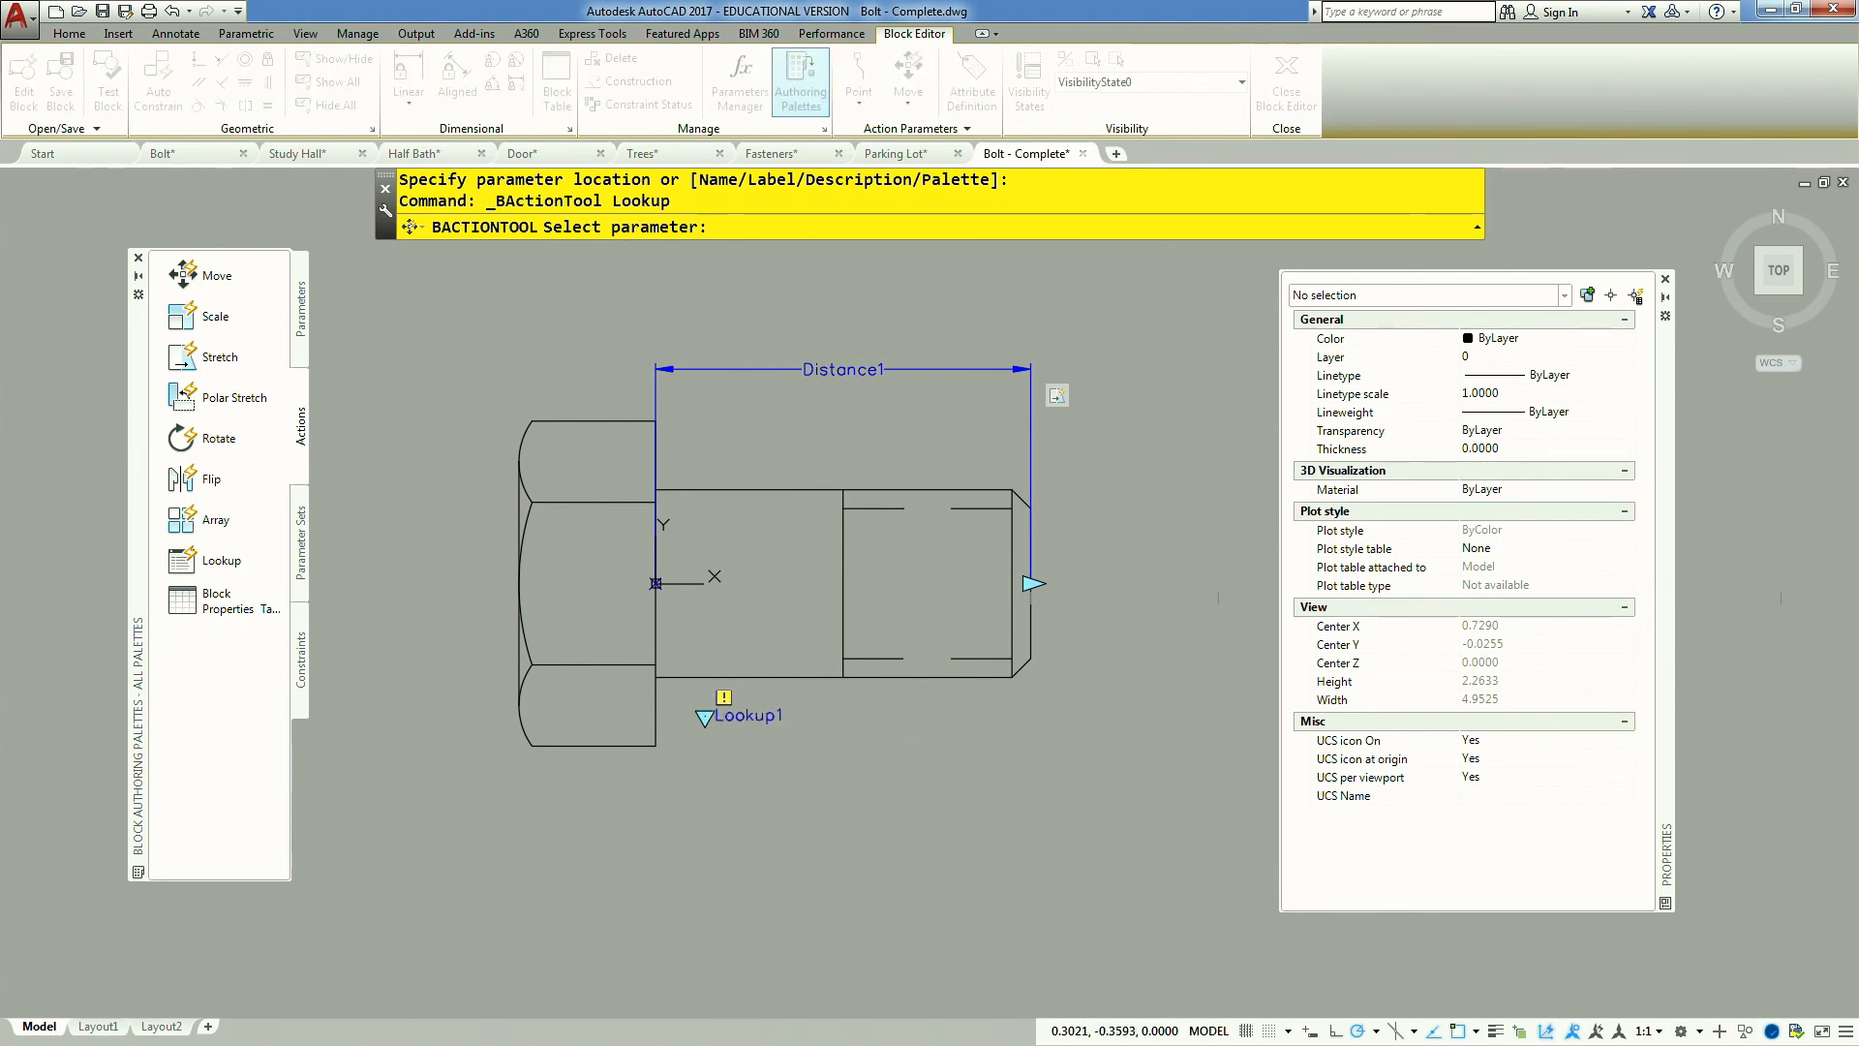
pyautogui.moveTo(2, 416); pyautogui.dragTo(729, 287)
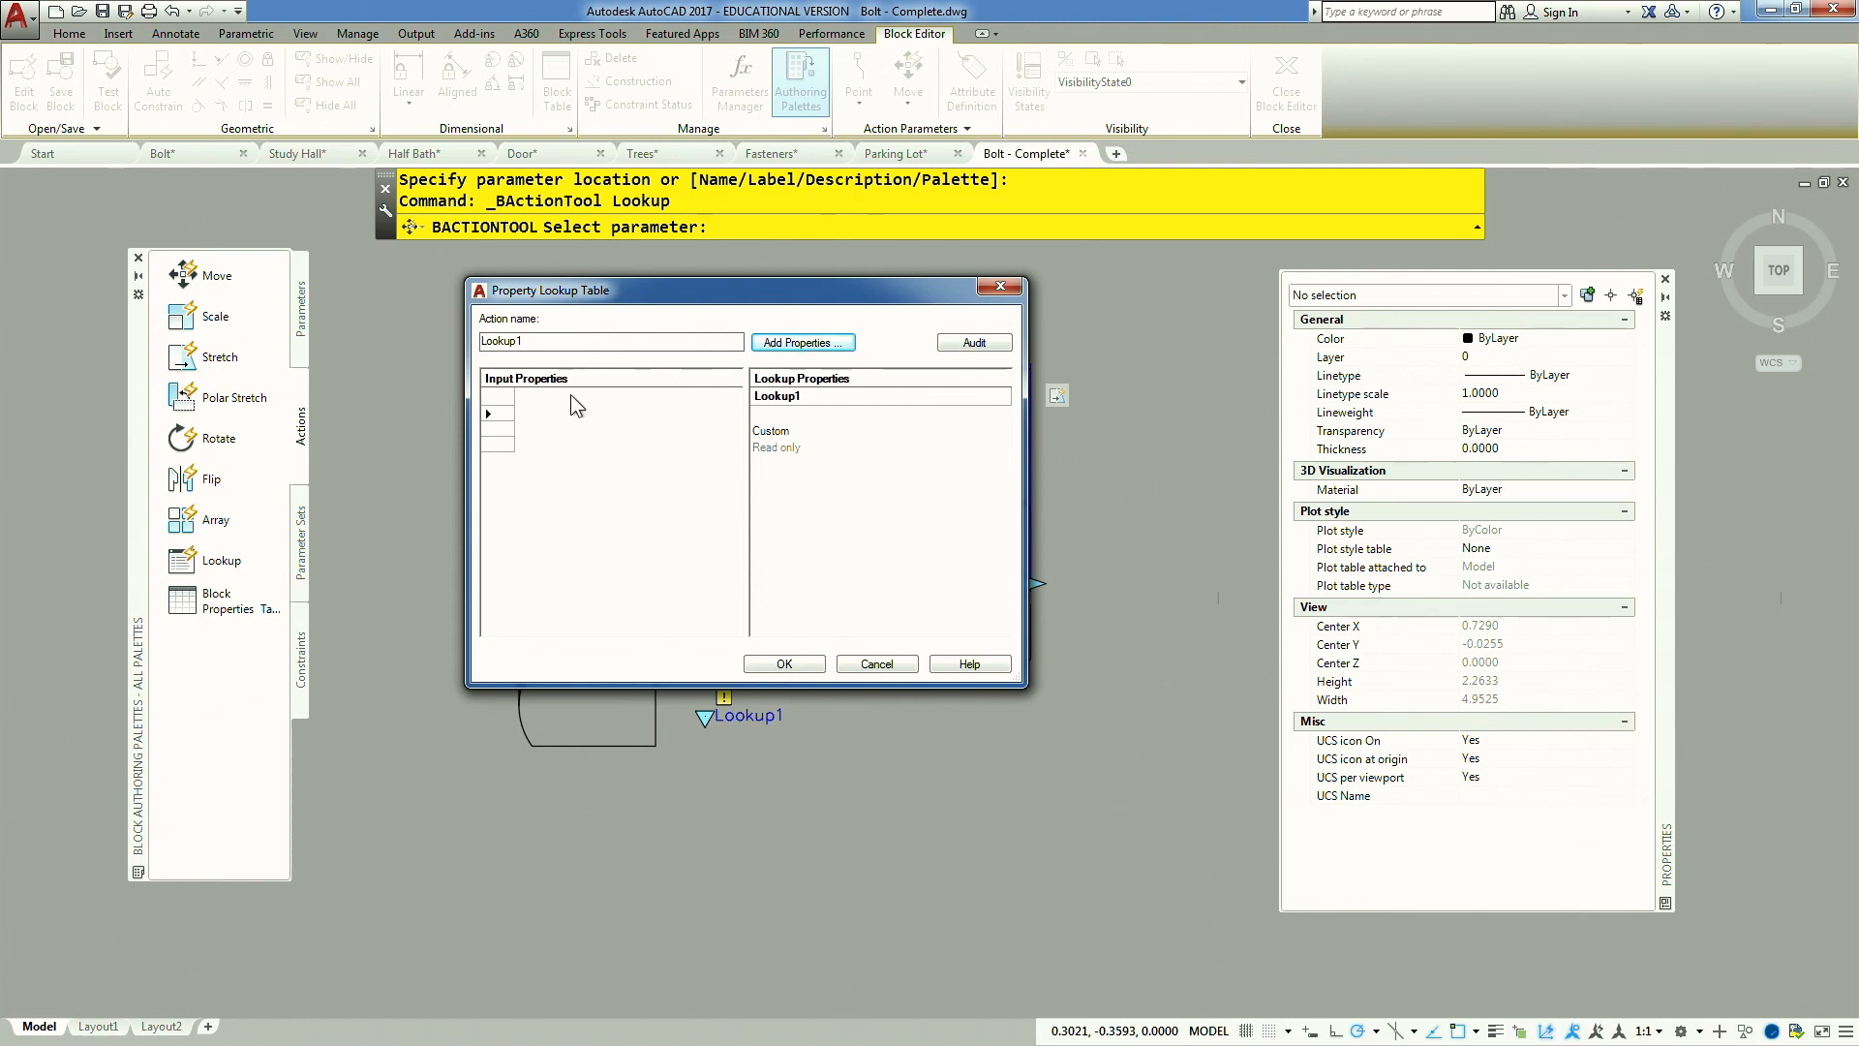
# Add the linear parameter Distance1 as an input property of the lookup table
pyautogui.click(783, 336)
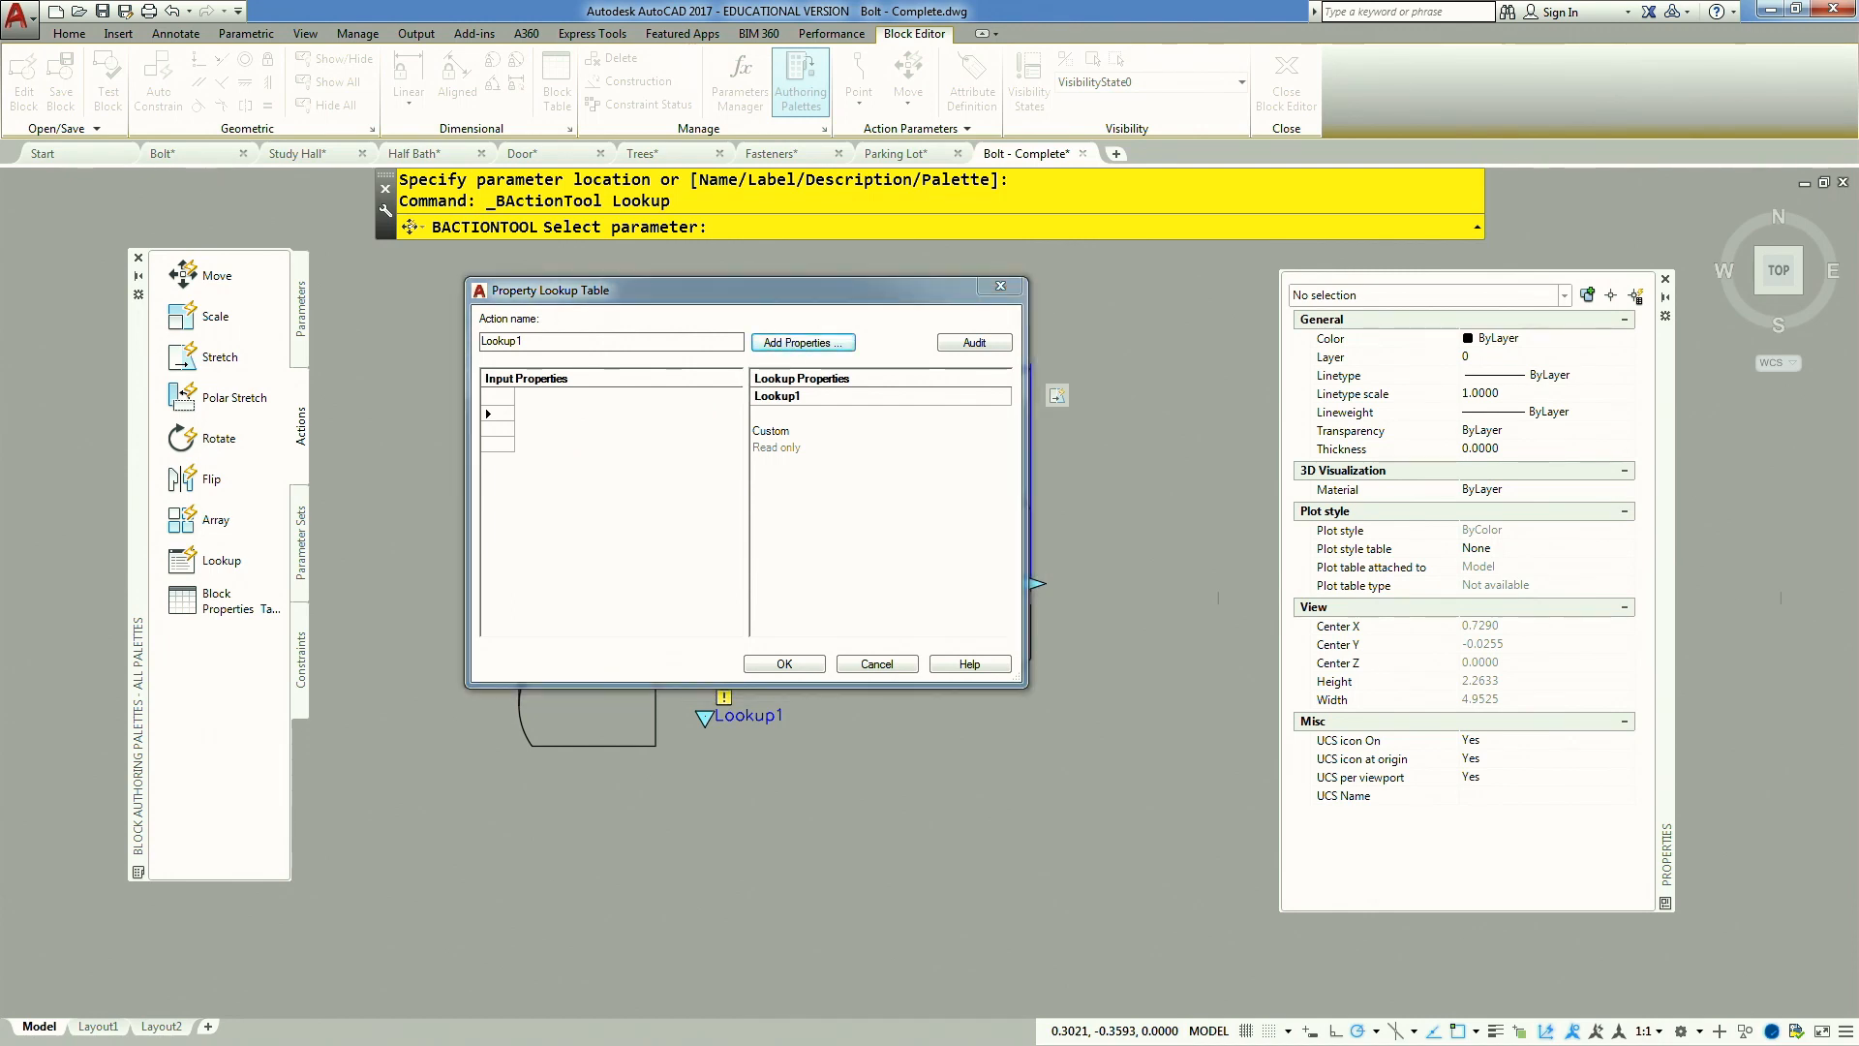
pyautogui.moveTo(716, 427); pyautogui.dragTo(712, 288)
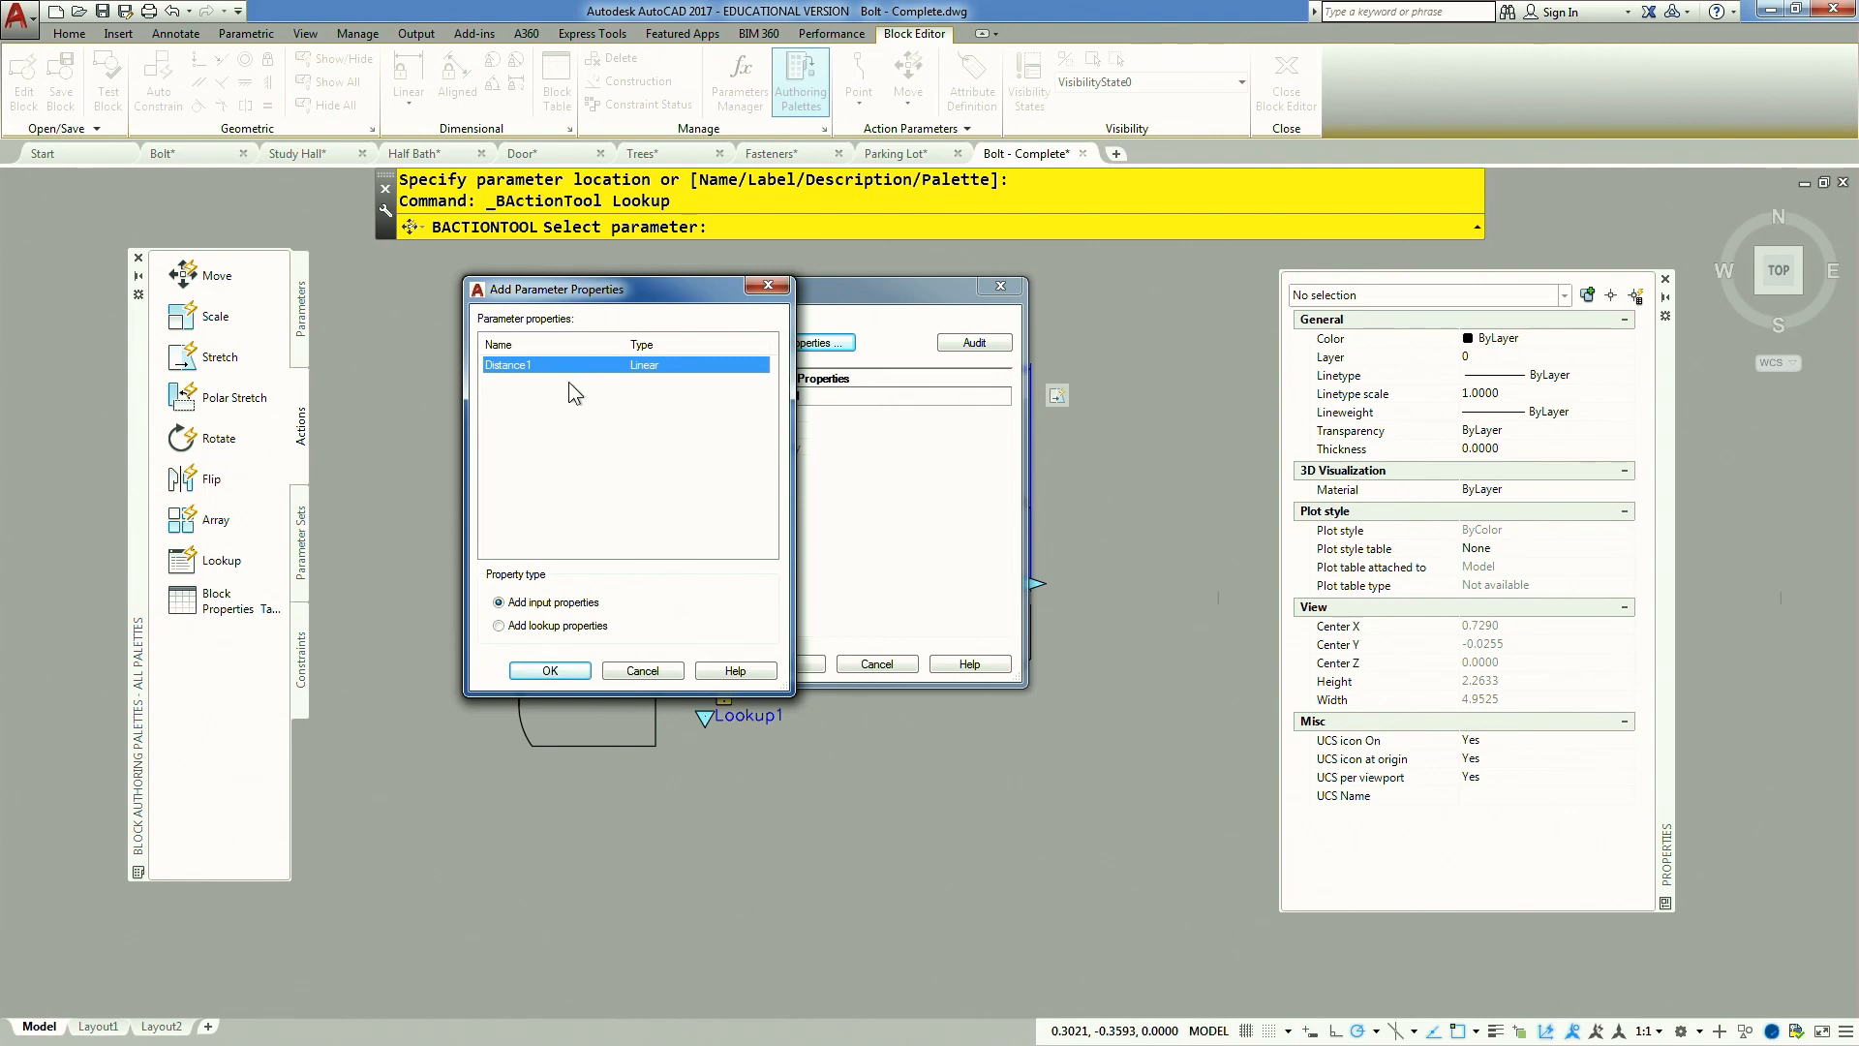
pyautogui.click(542, 674)
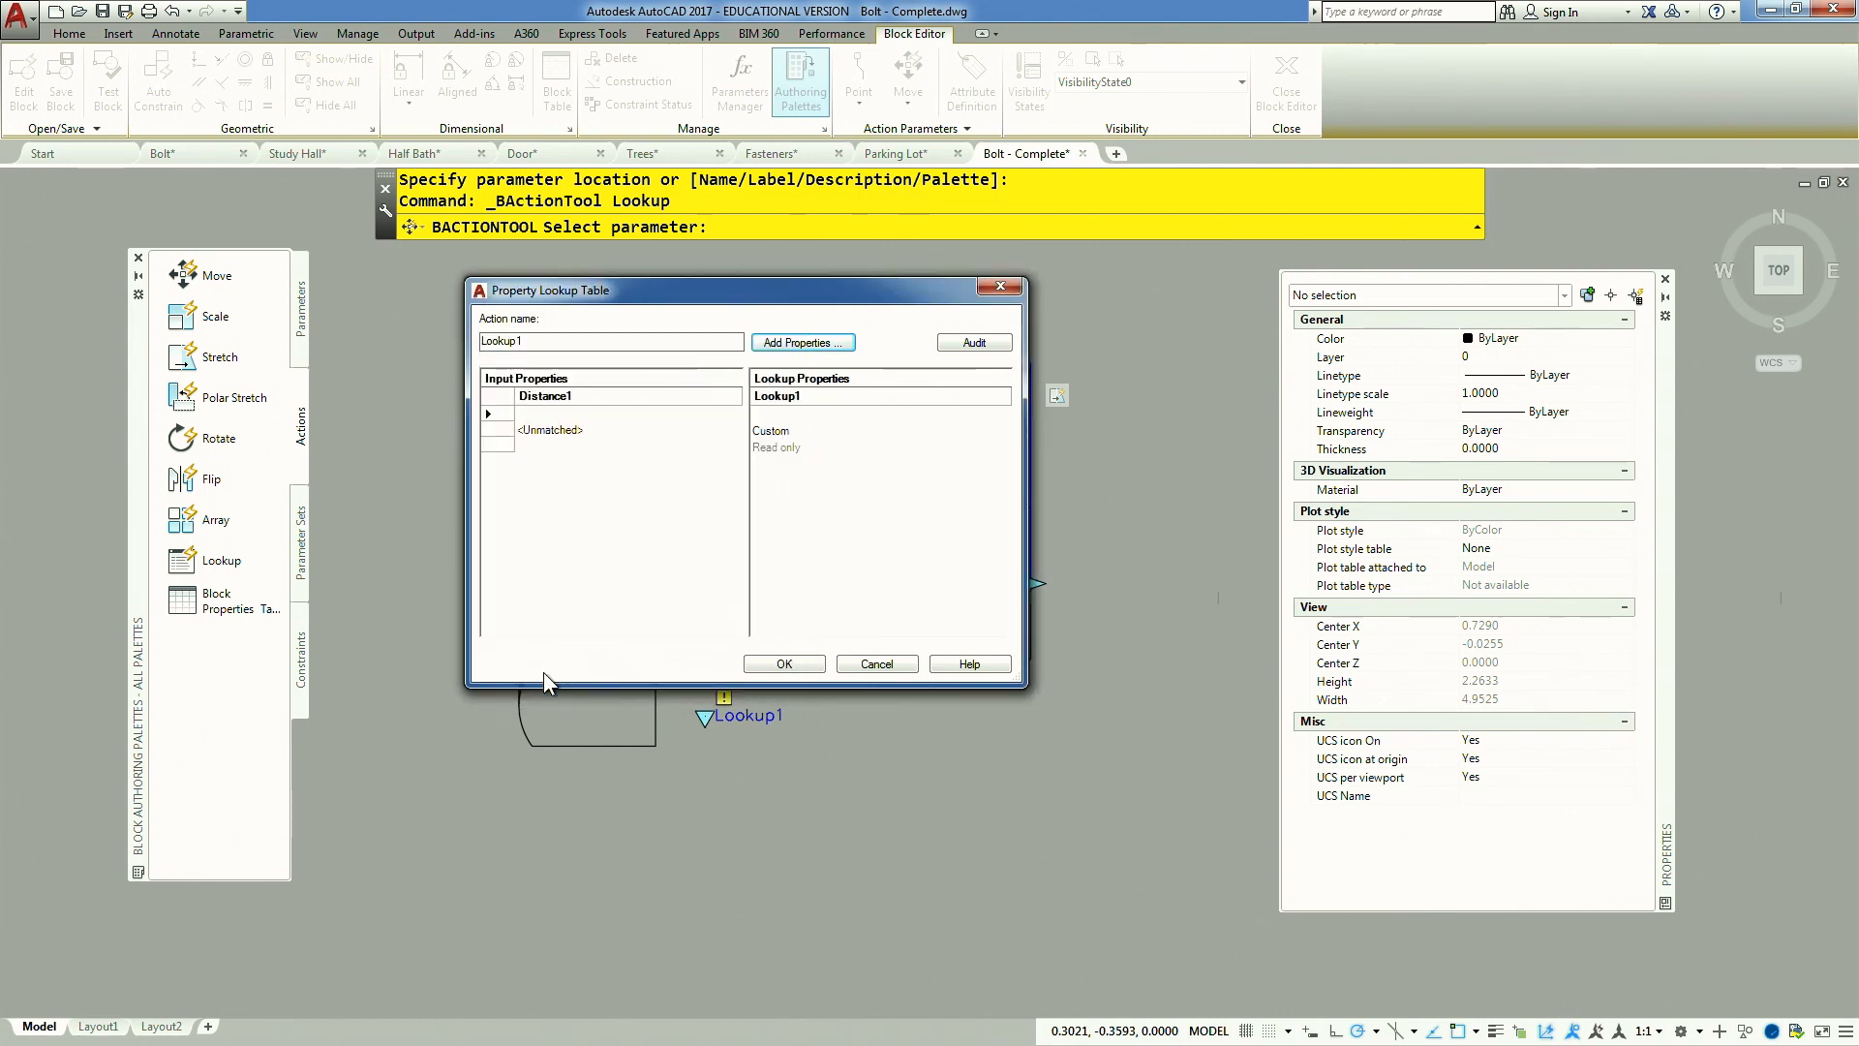
# Fill the Distance1 input rows of the lookup table with 1.0000, 1.5000, 2.0000, 2.5000 and 3.0000
pyautogui.click(619, 416)
pyautogui.click(618, 416)
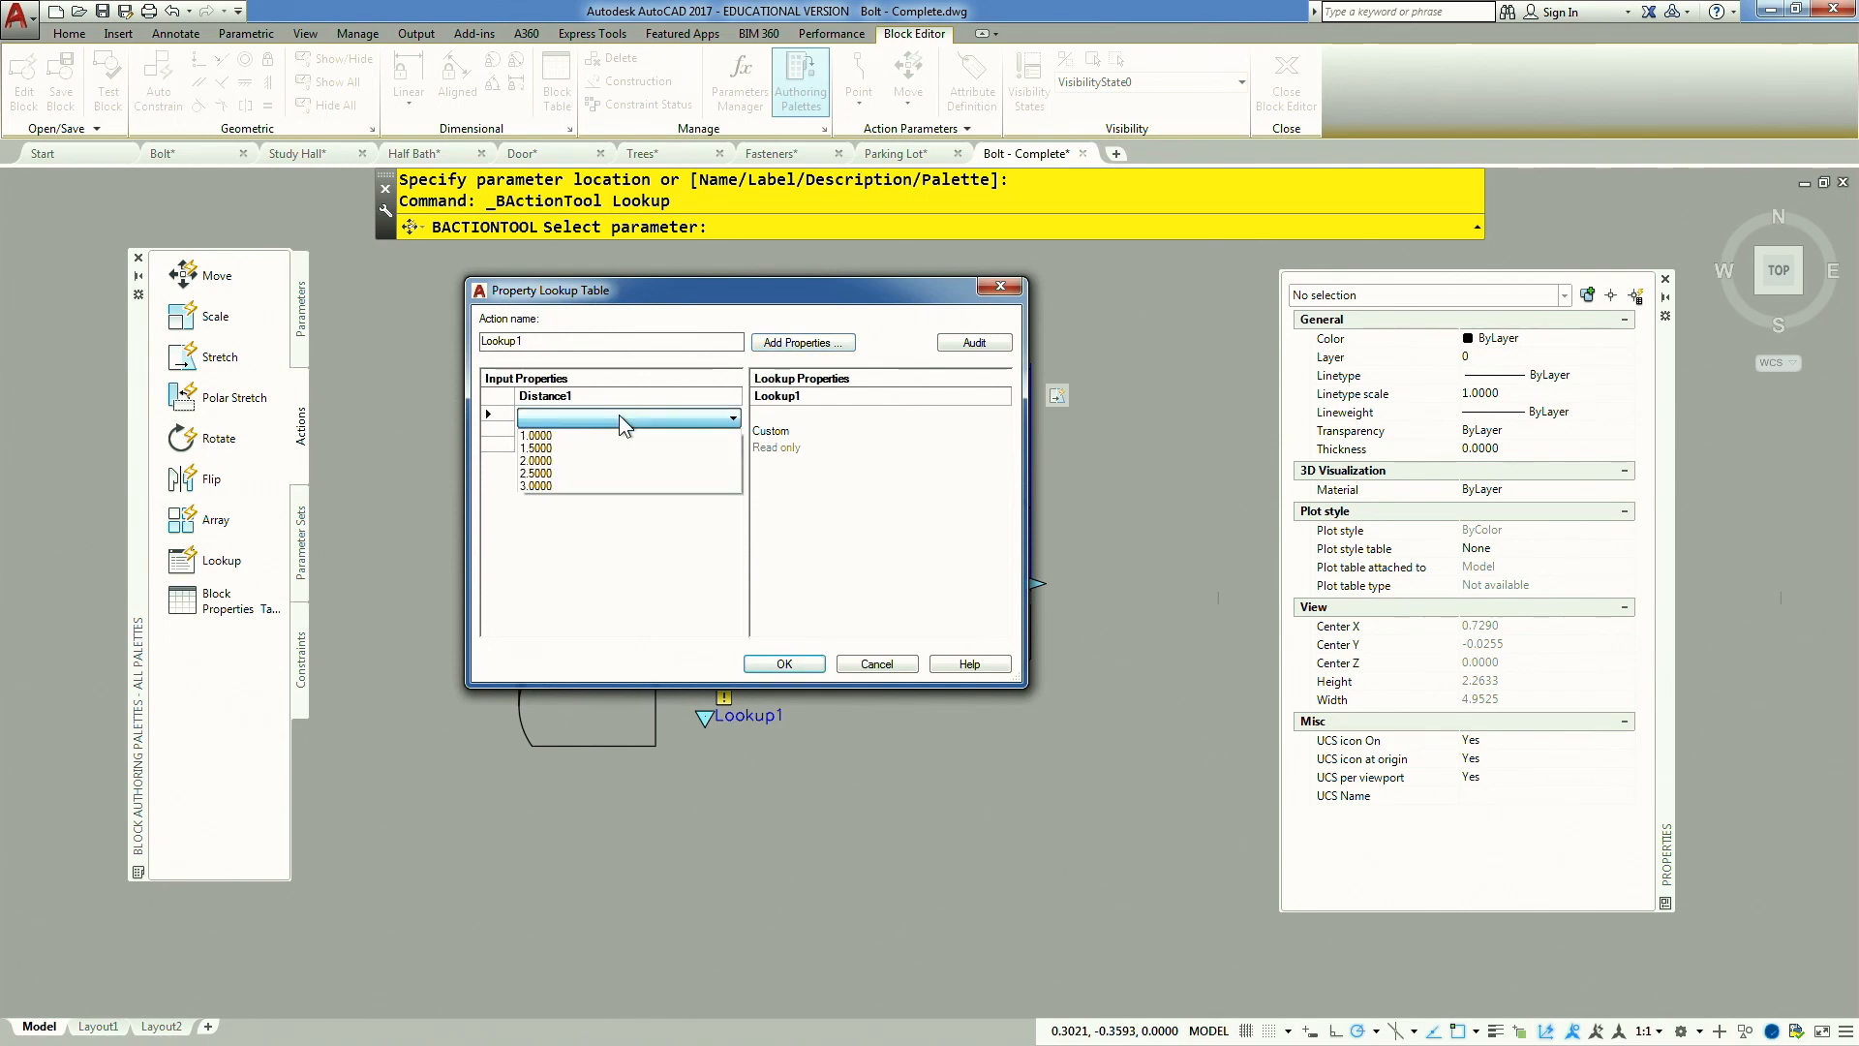
pyautogui.click(558, 433)
pyautogui.click(559, 433)
pyautogui.click(560, 432)
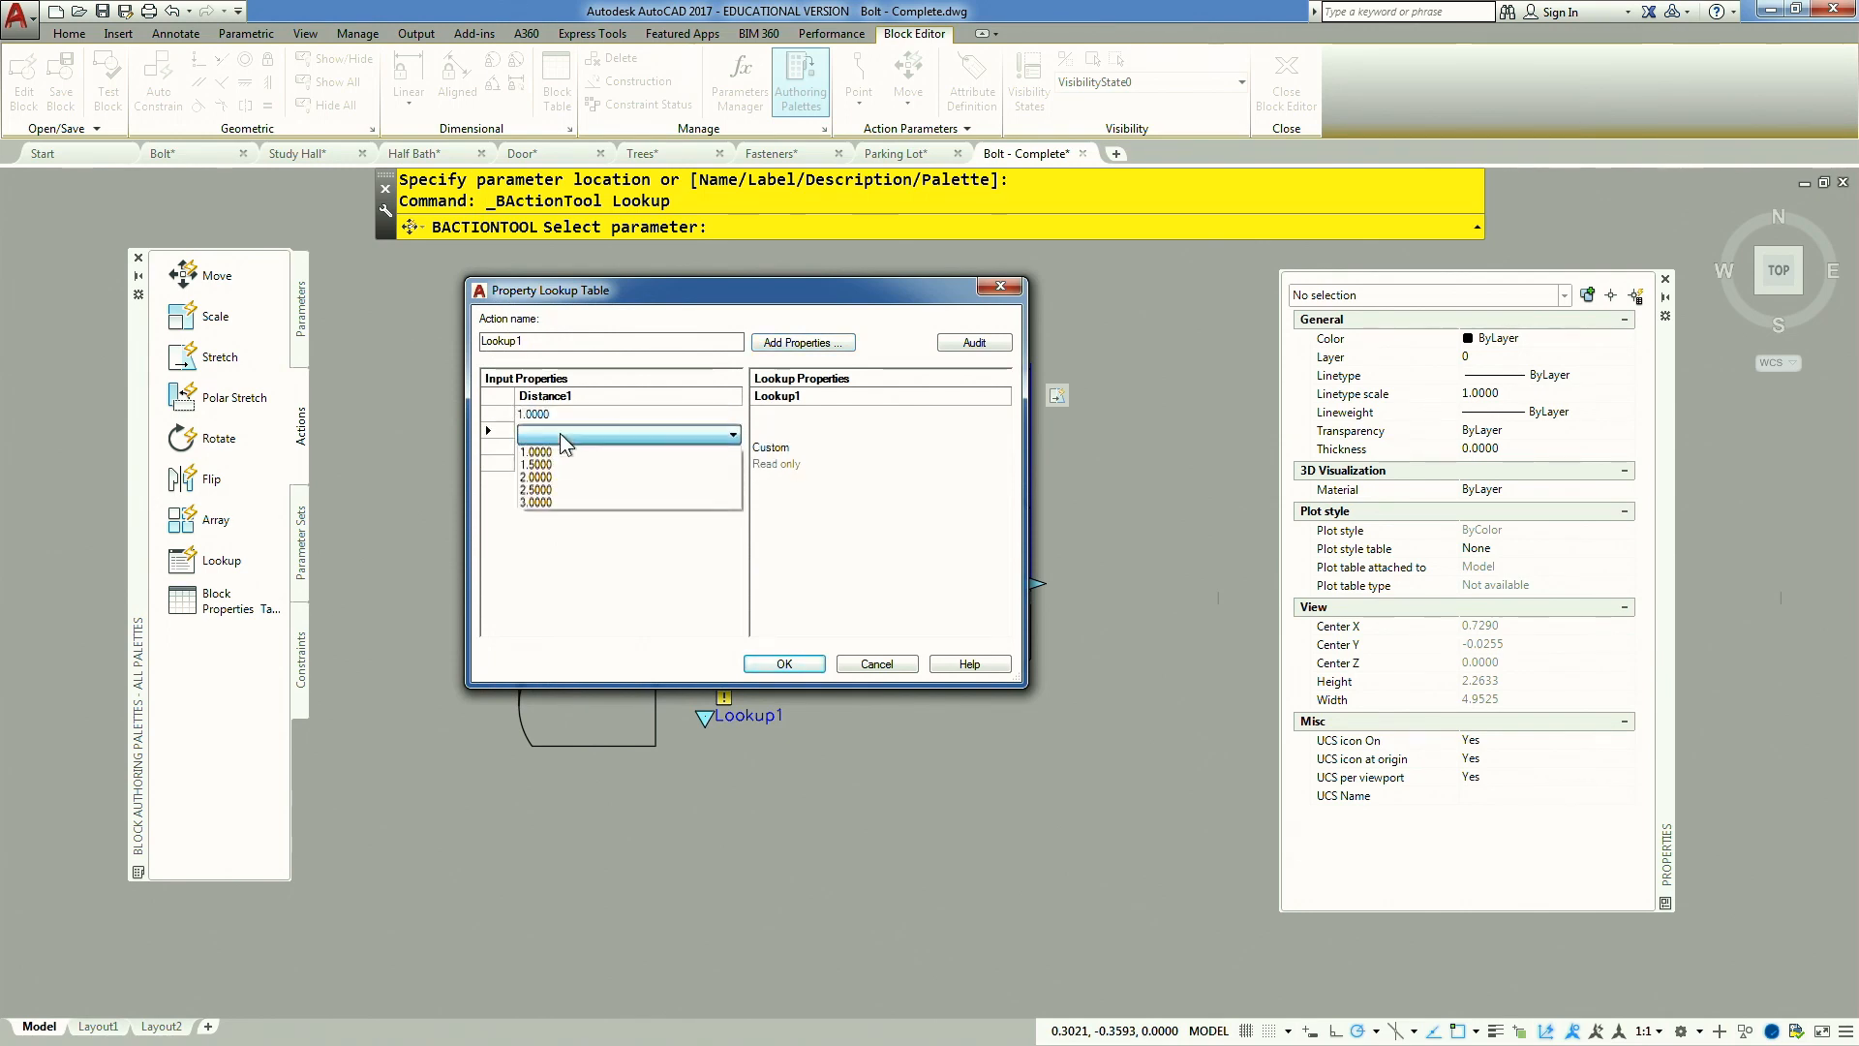
pyautogui.click(555, 463)
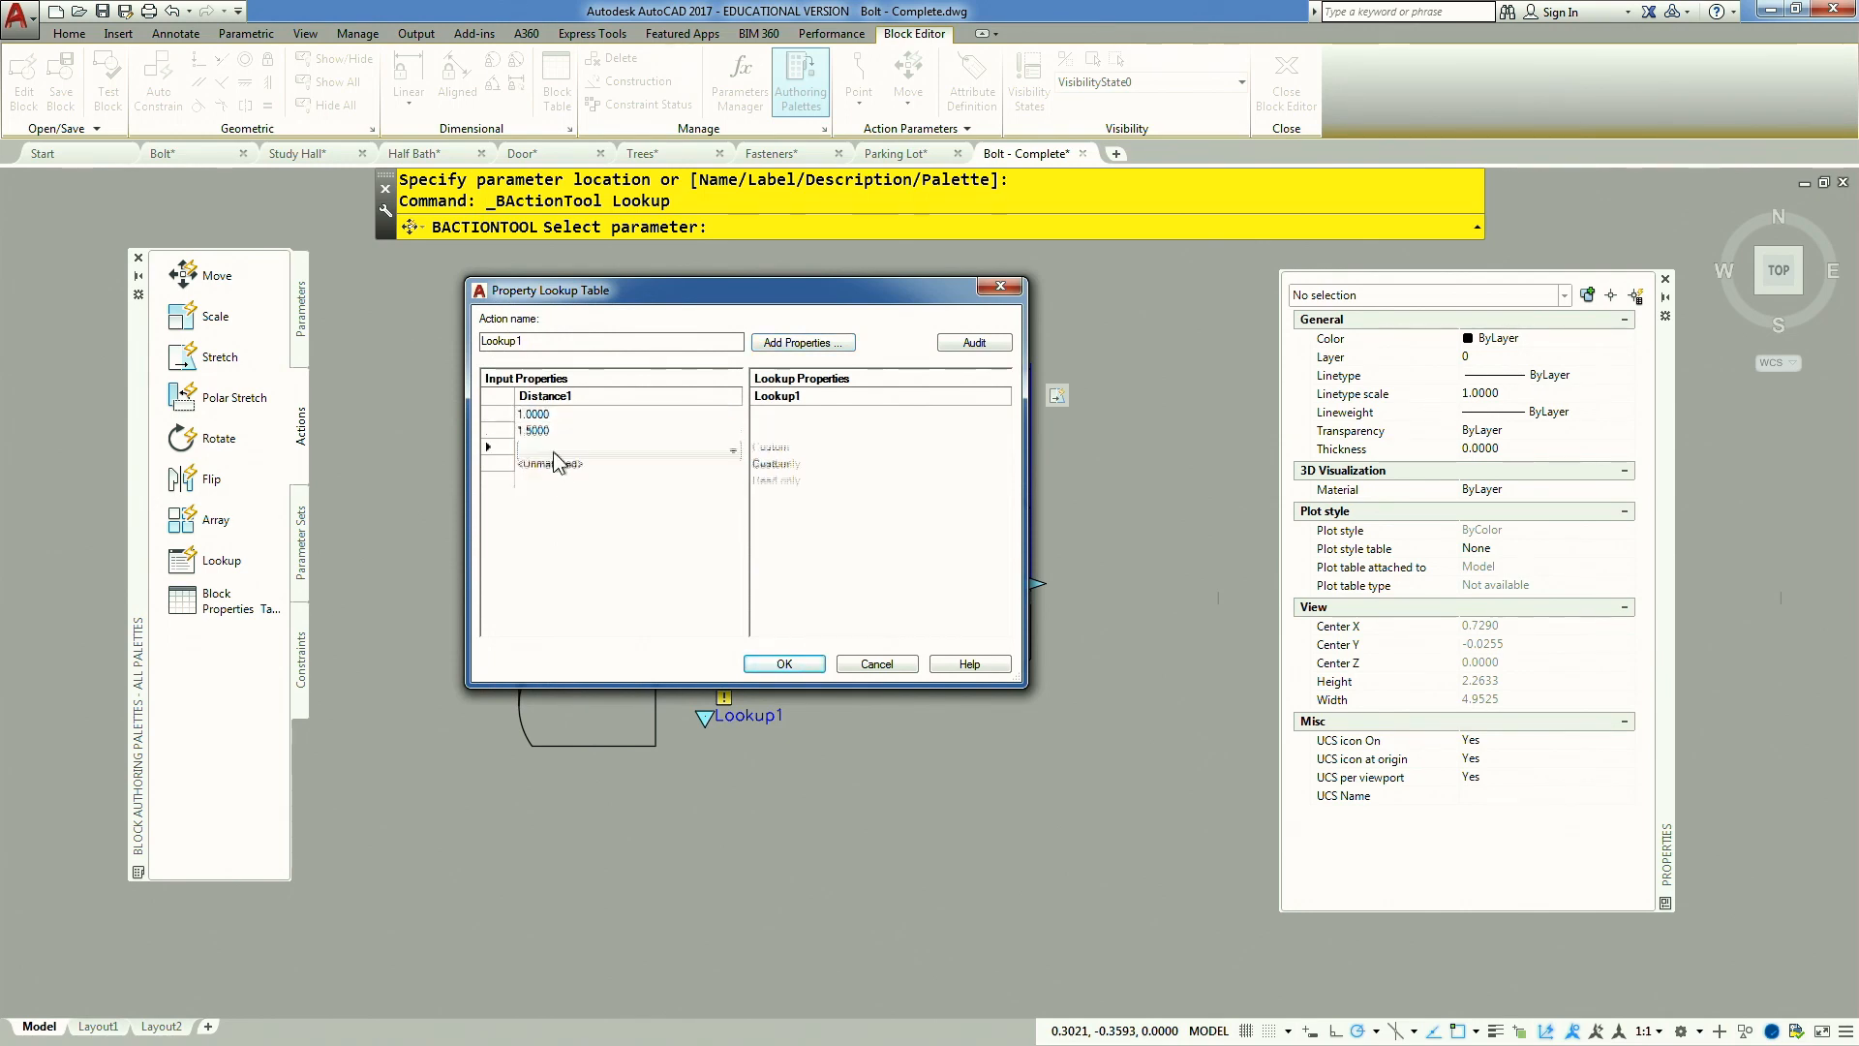
pyautogui.click(554, 449)
pyautogui.click(554, 449)
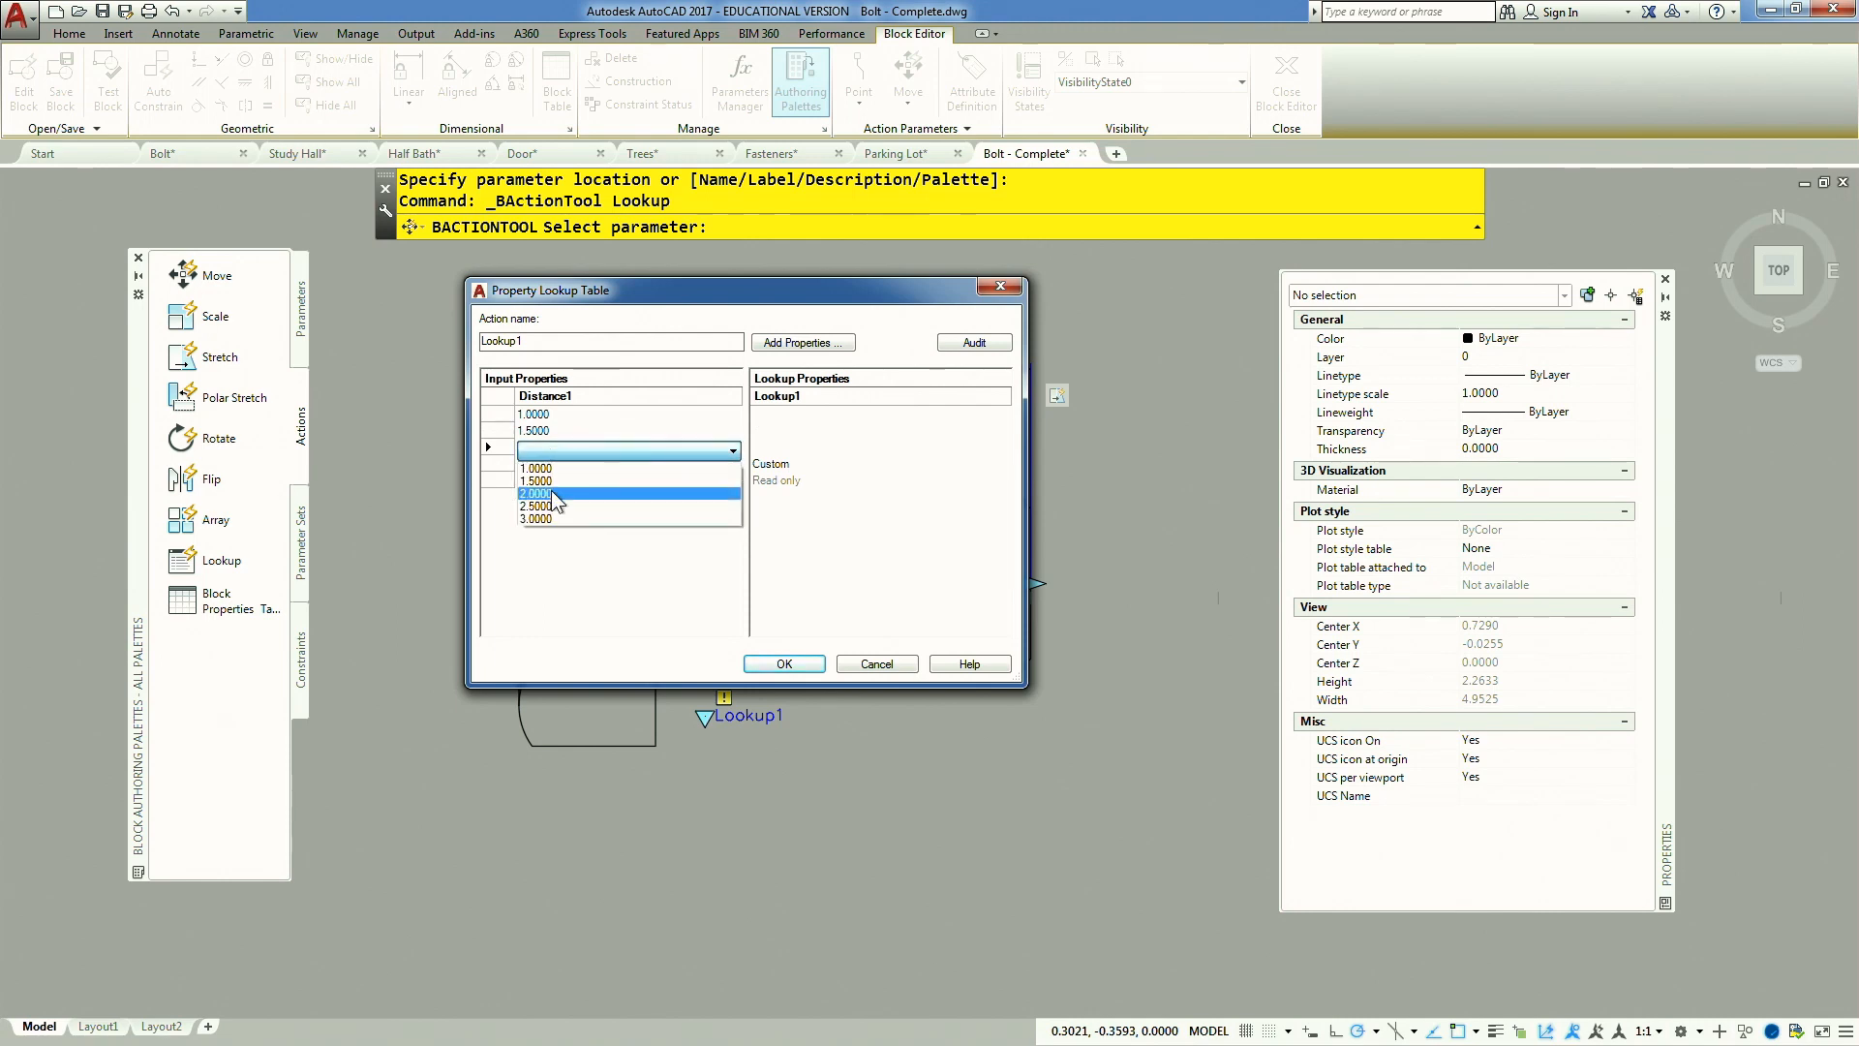
pyautogui.click(550, 491)
pyautogui.click(547, 468)
pyautogui.click(545, 465)
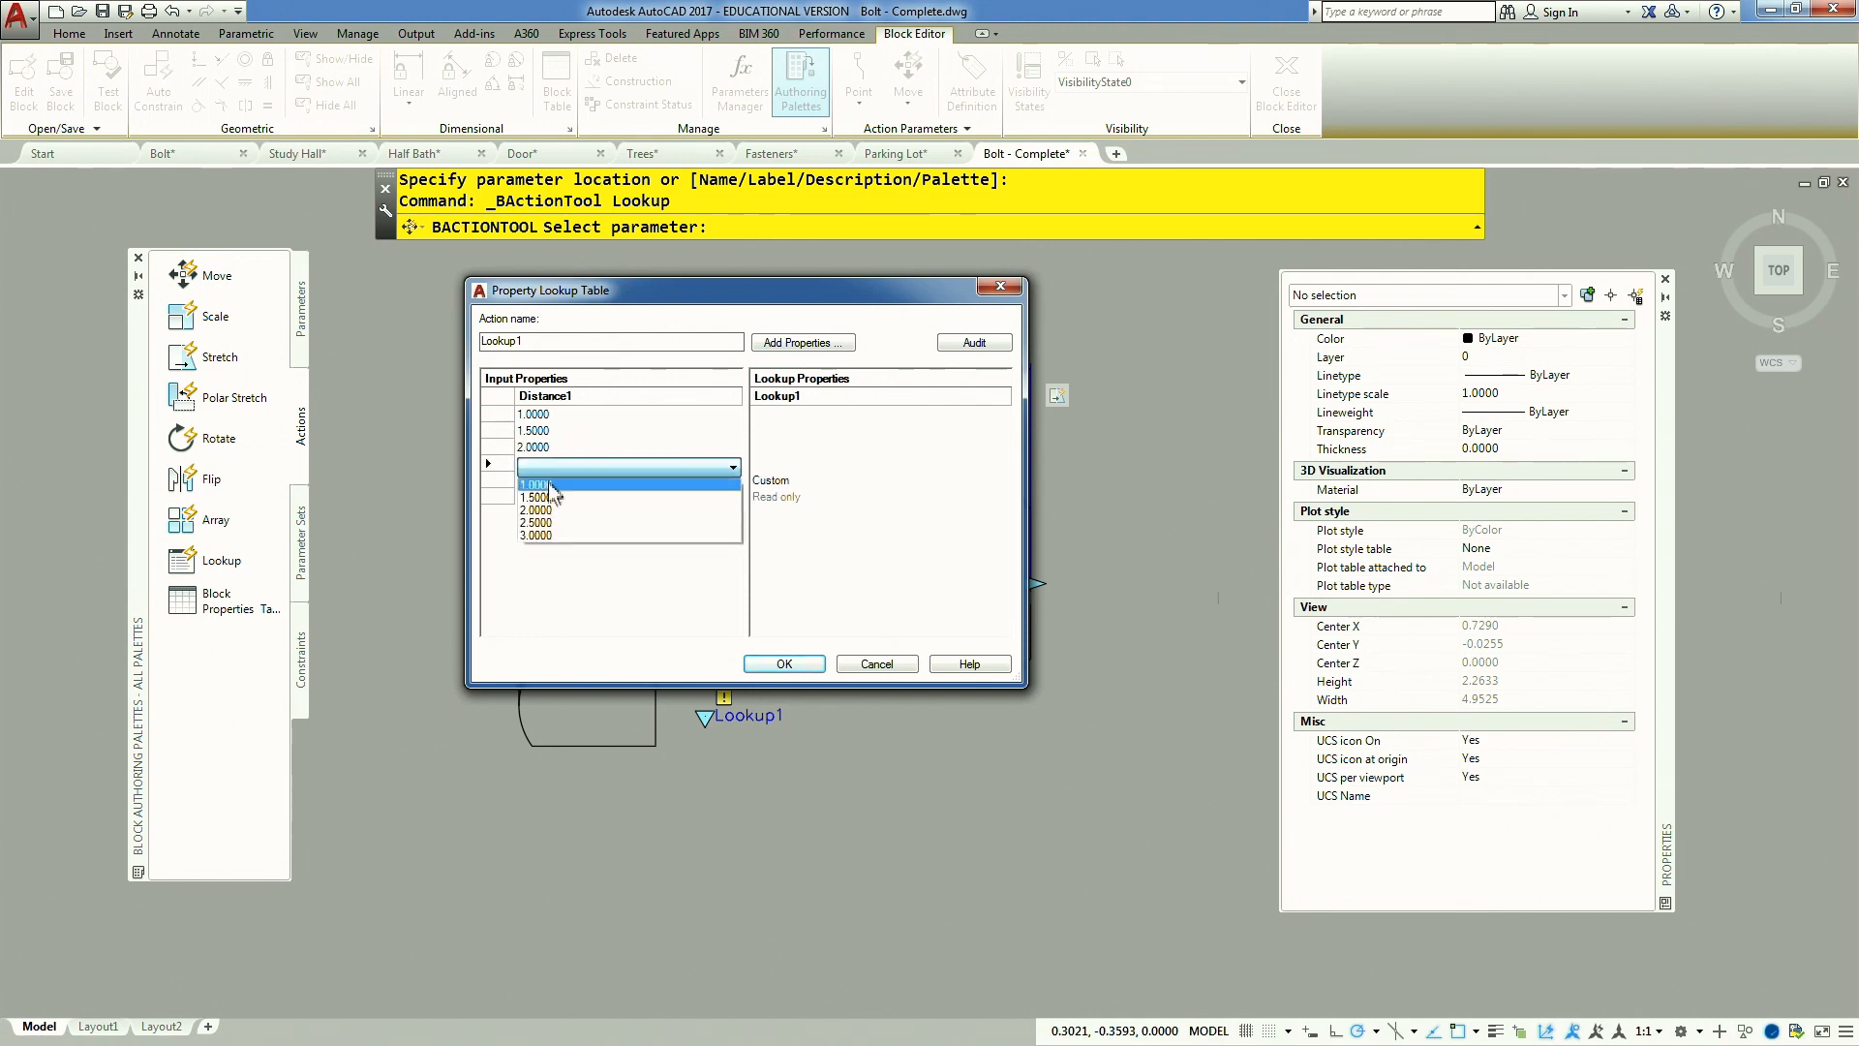
pyautogui.click(549, 517)
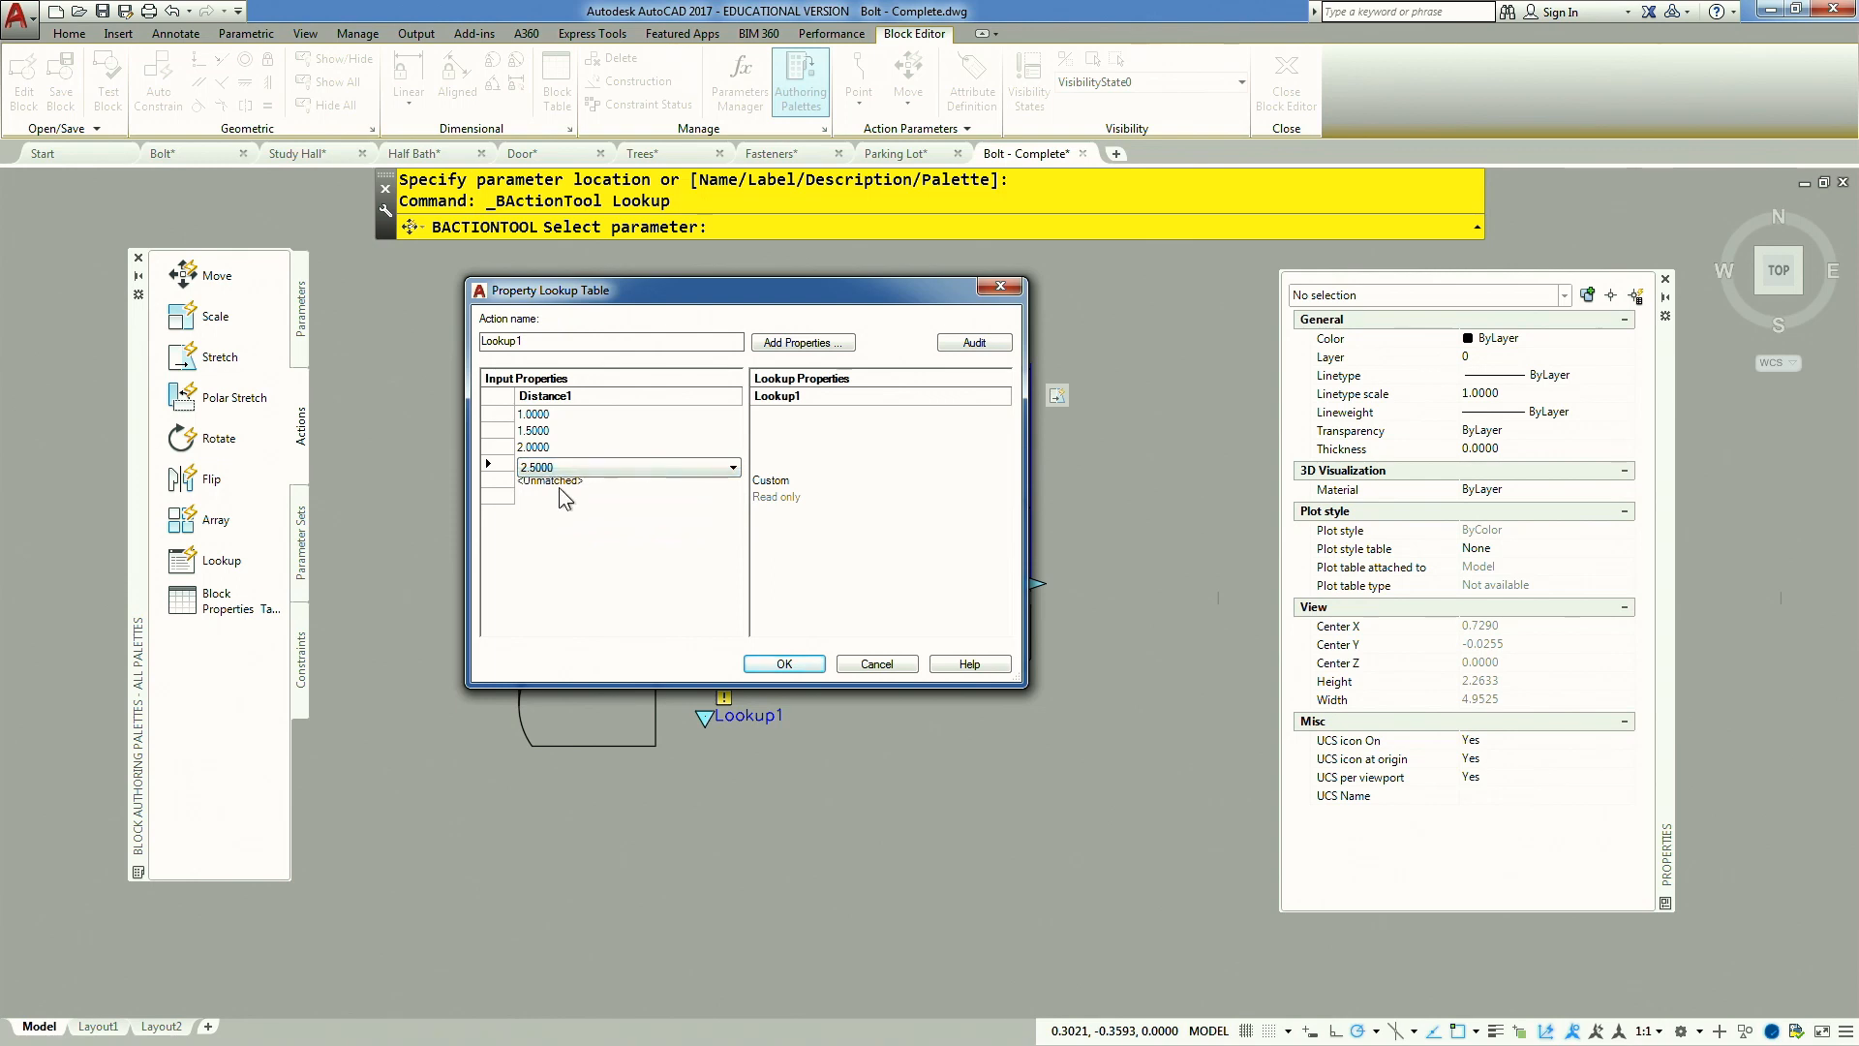
pyautogui.click(559, 481)
pyautogui.click(558, 480)
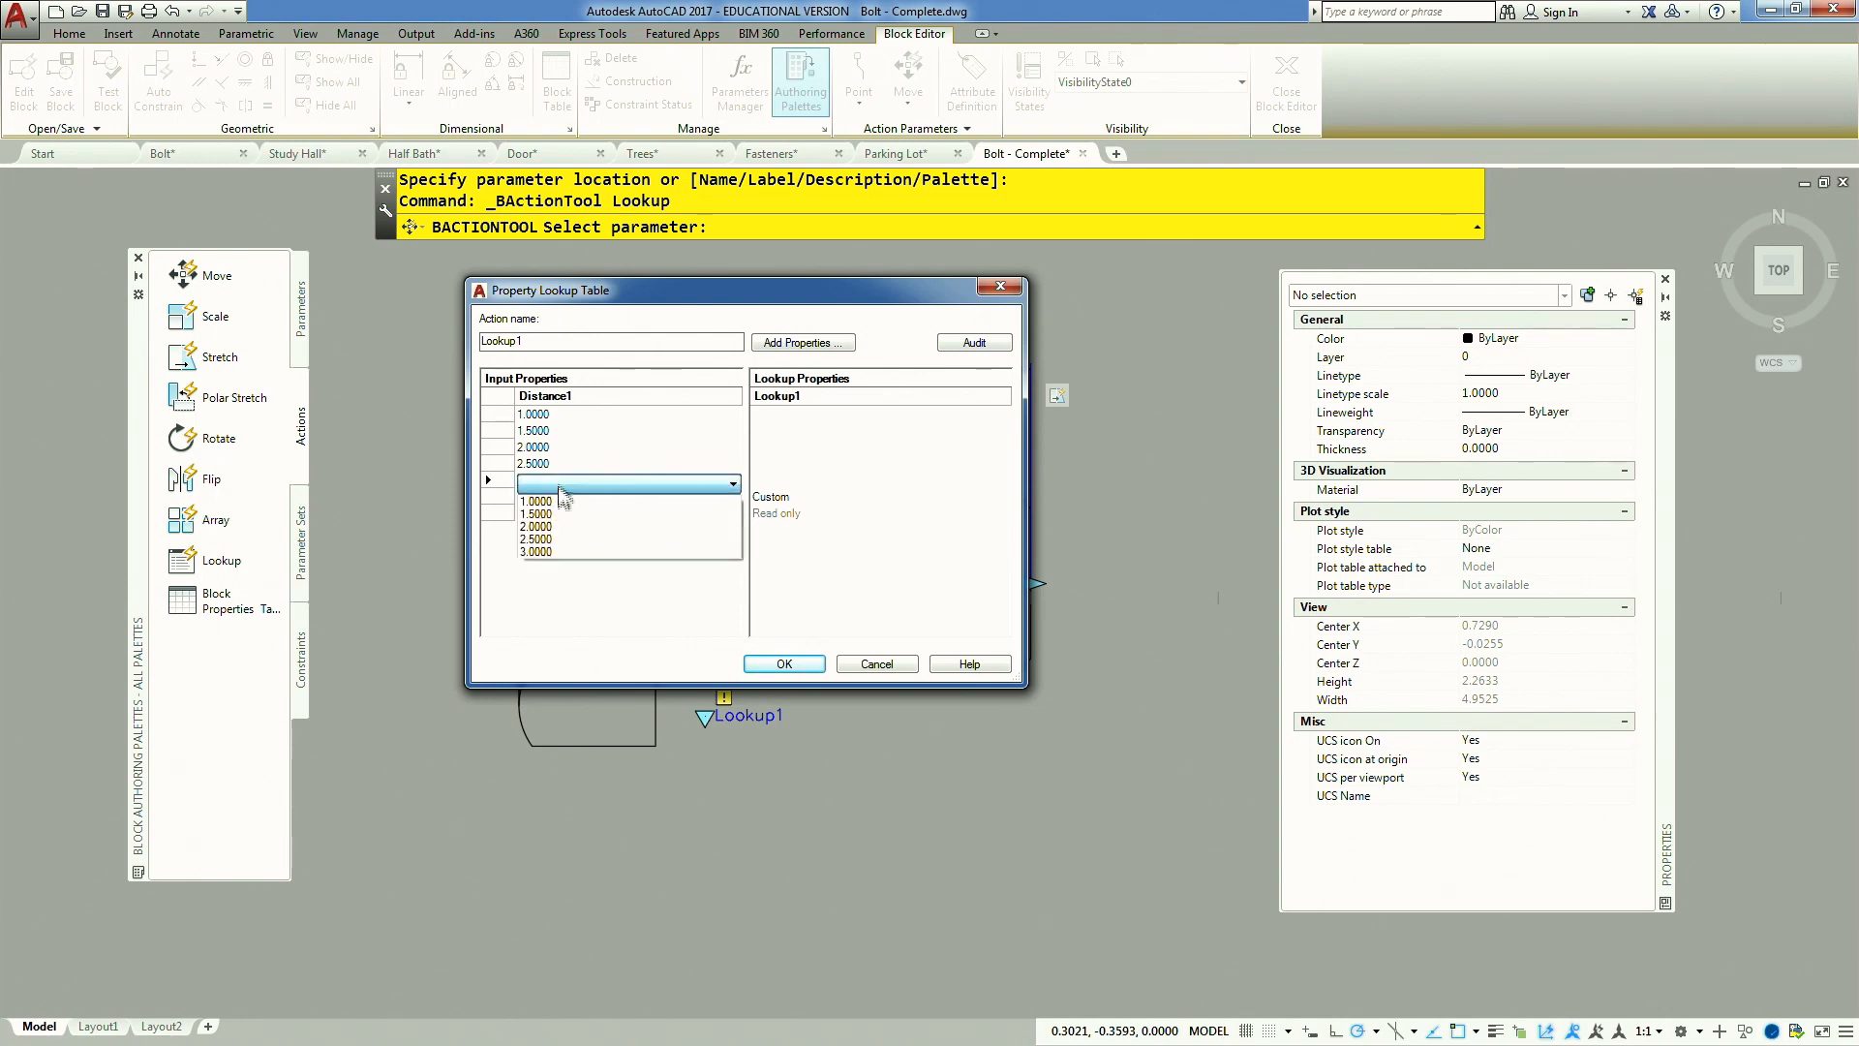
pyautogui.click(556, 550)
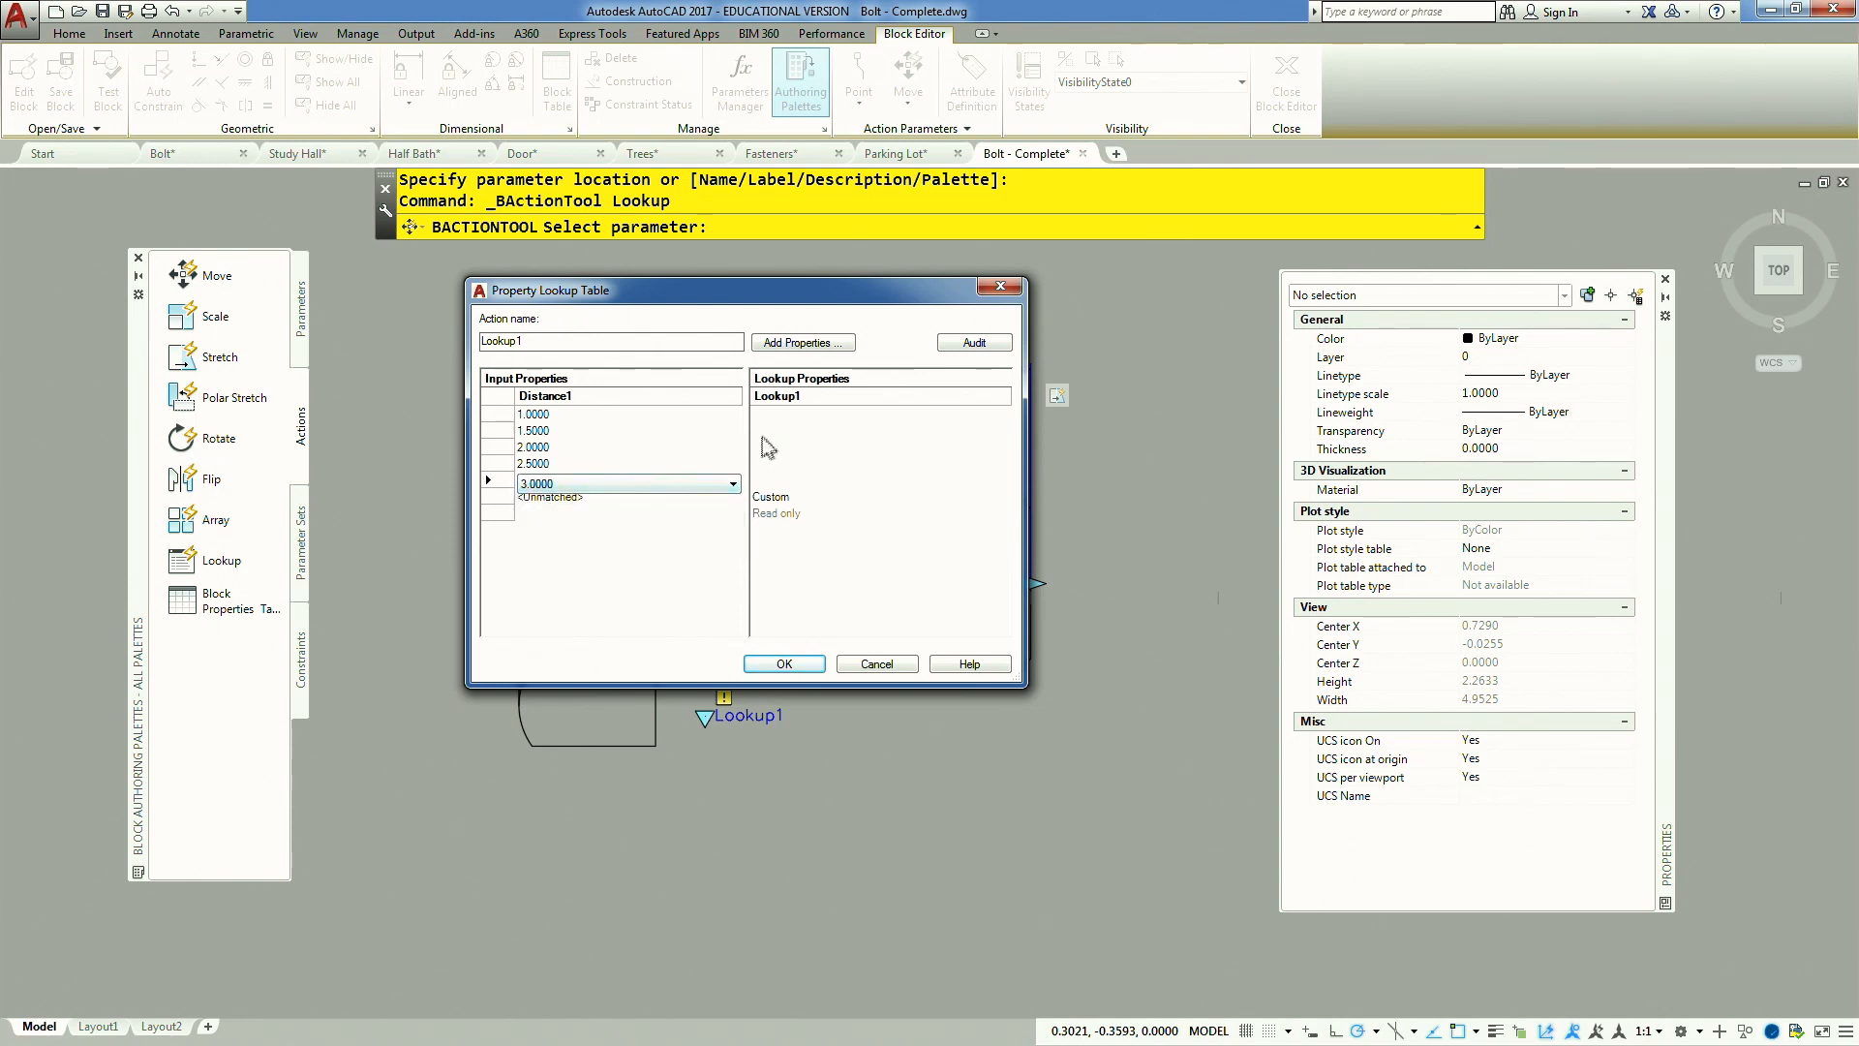
# Label the first three lookup rows 1/2 x 1.00, 1/2 x 1.50 and 1/2 x 2.00 in the Lookup1 column
pyautogui.click(802, 417)
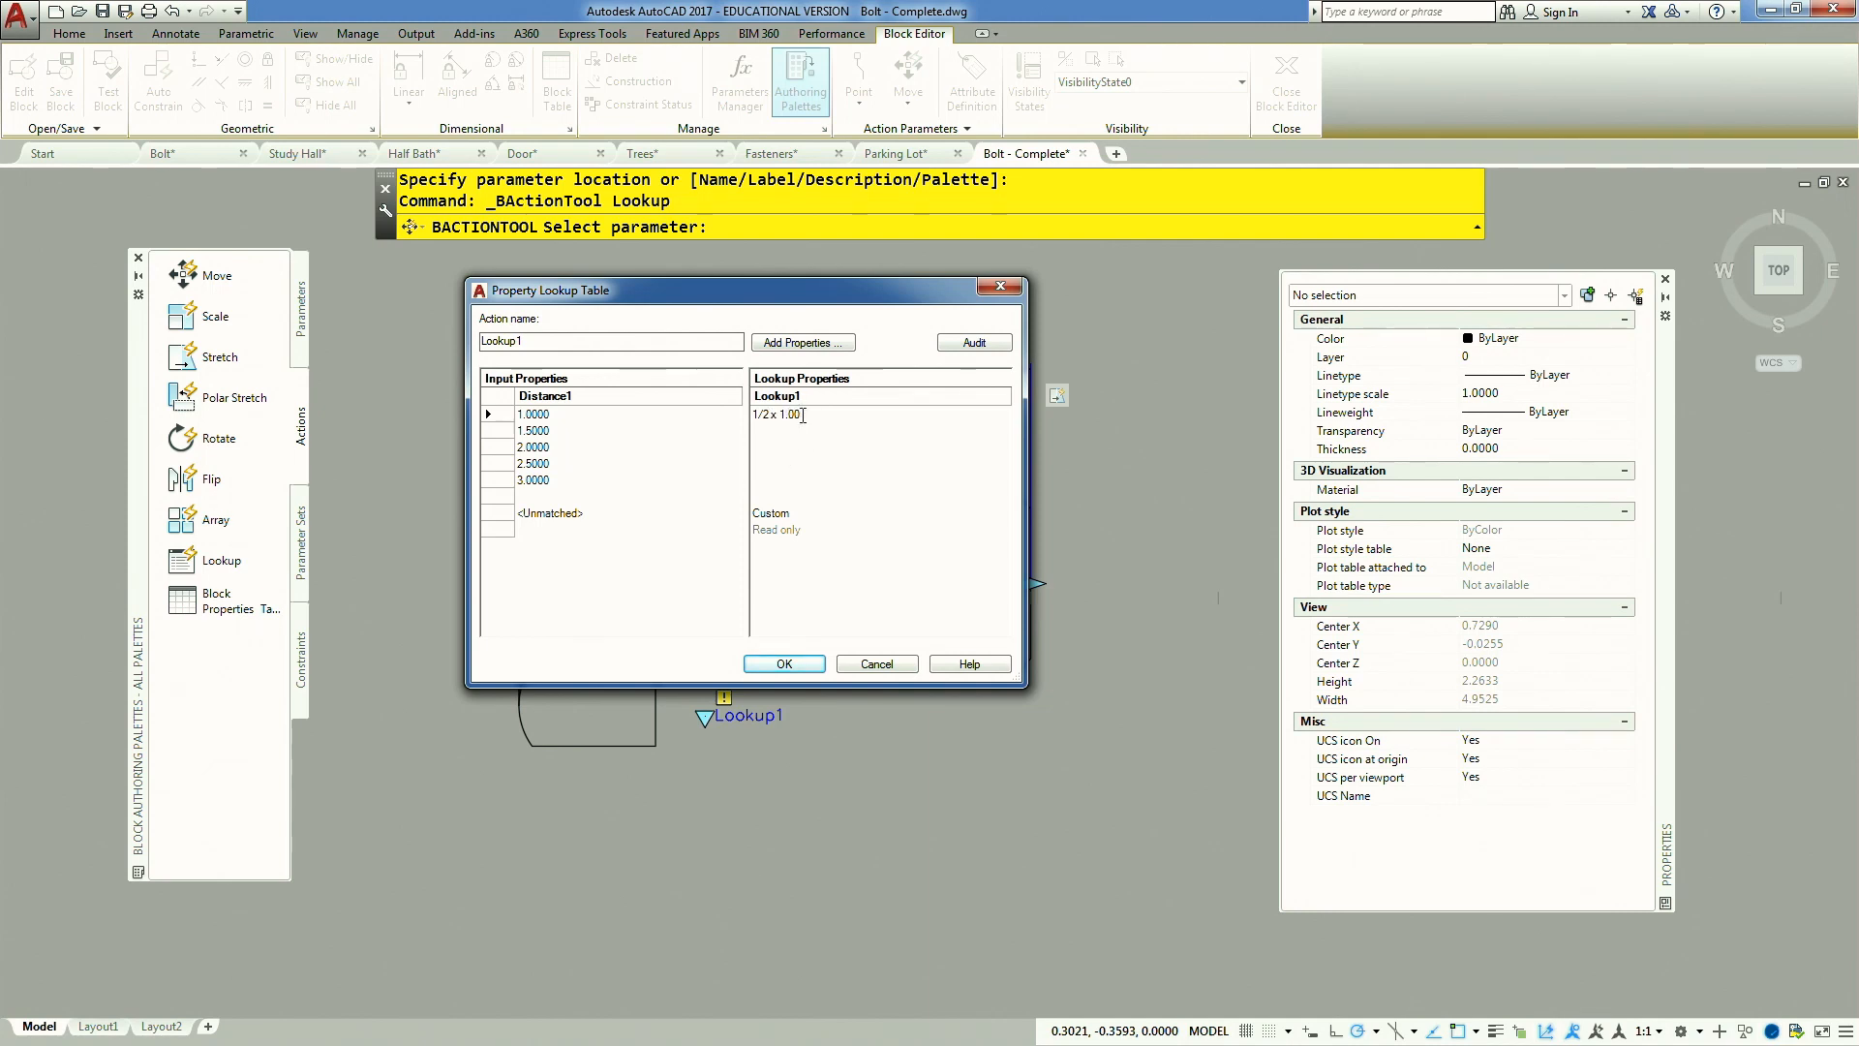
pyautogui.moveTo(810, 411); pyautogui.dragTo(732, 413)
pyautogui.hotkey('ctrl', 'c')
pyautogui.click(821, 414)
pyautogui.hotkey('ctrl', 'v')
pyautogui.press('BackSpace')
pyautogui.press('BackSpace')
pyautogui.click(787, 448)
pyautogui.hotkey('ctrl', 'v')
pyautogui.write('2')
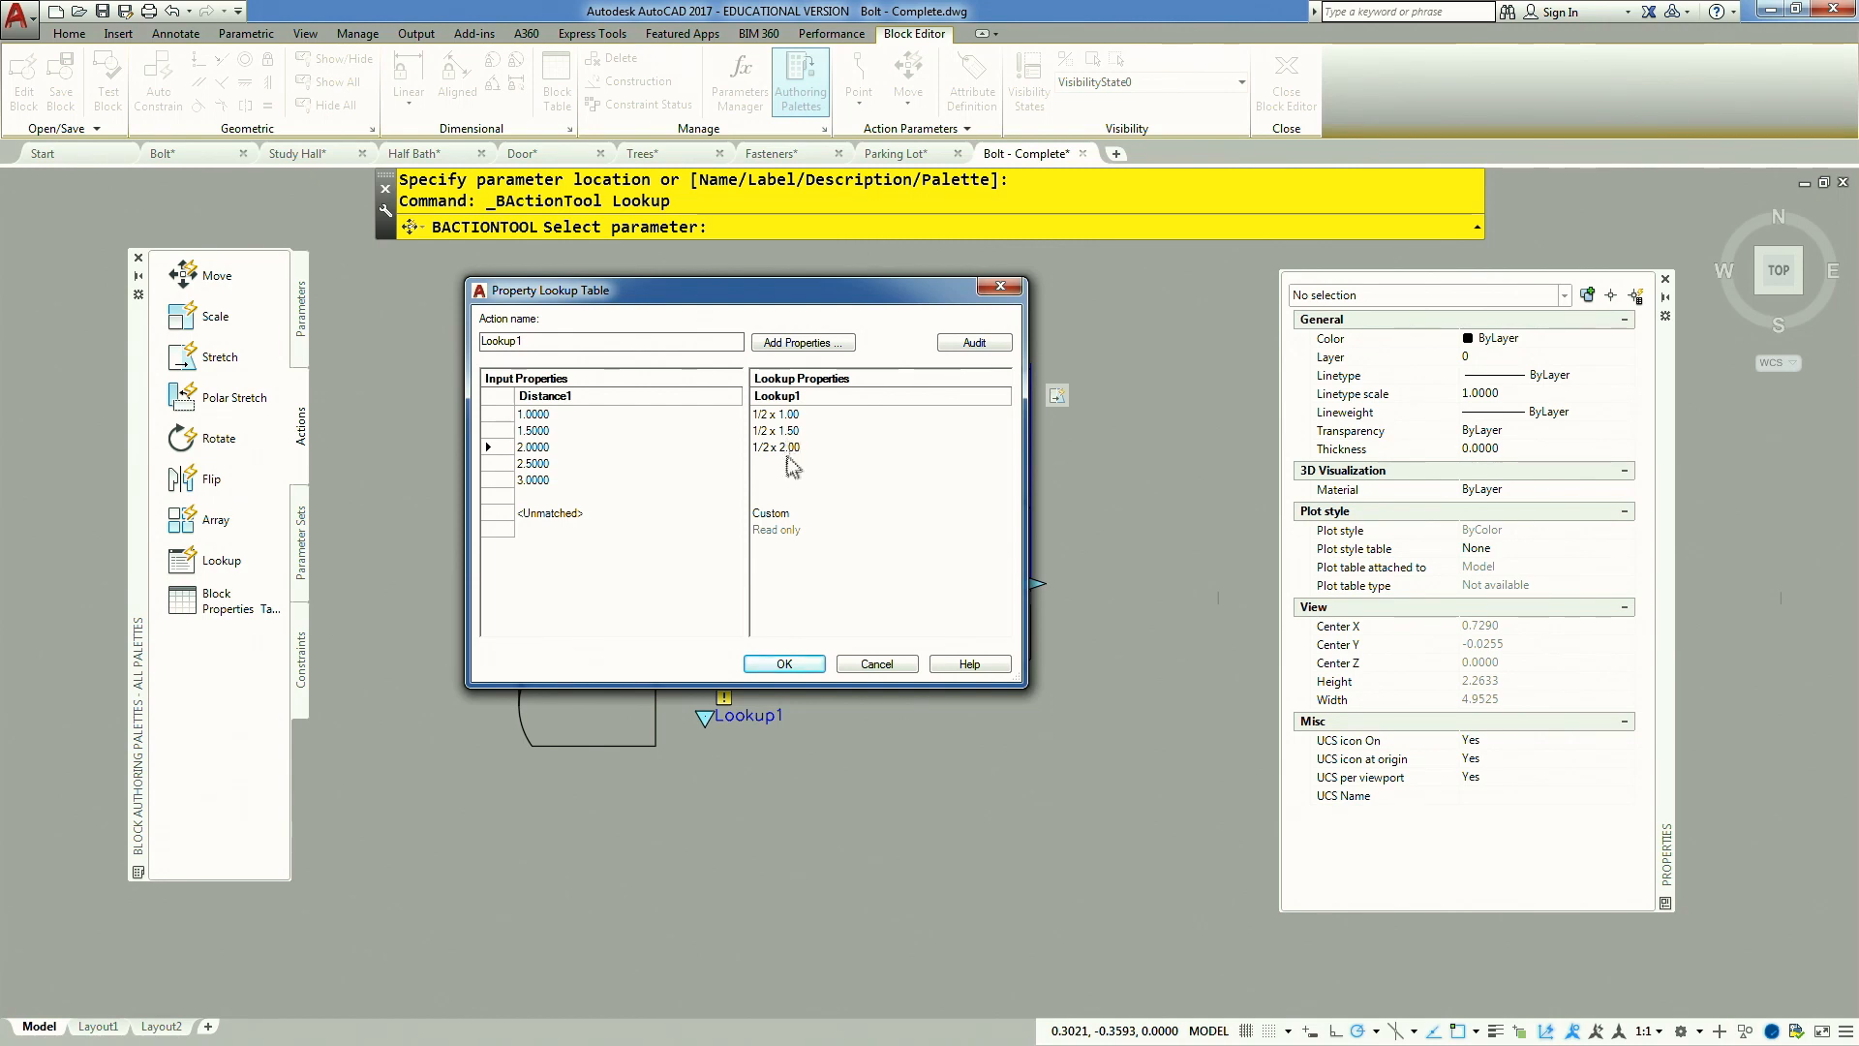
# Label the last two lookup rows 1/2 x 2.50 and 1/2 x 3.00, and accept the lookup table
pyautogui.click(788, 464)
pyautogui.press('BackSpace')
pyautogui.press('BackSpace')
pyautogui.press('BackSpace')
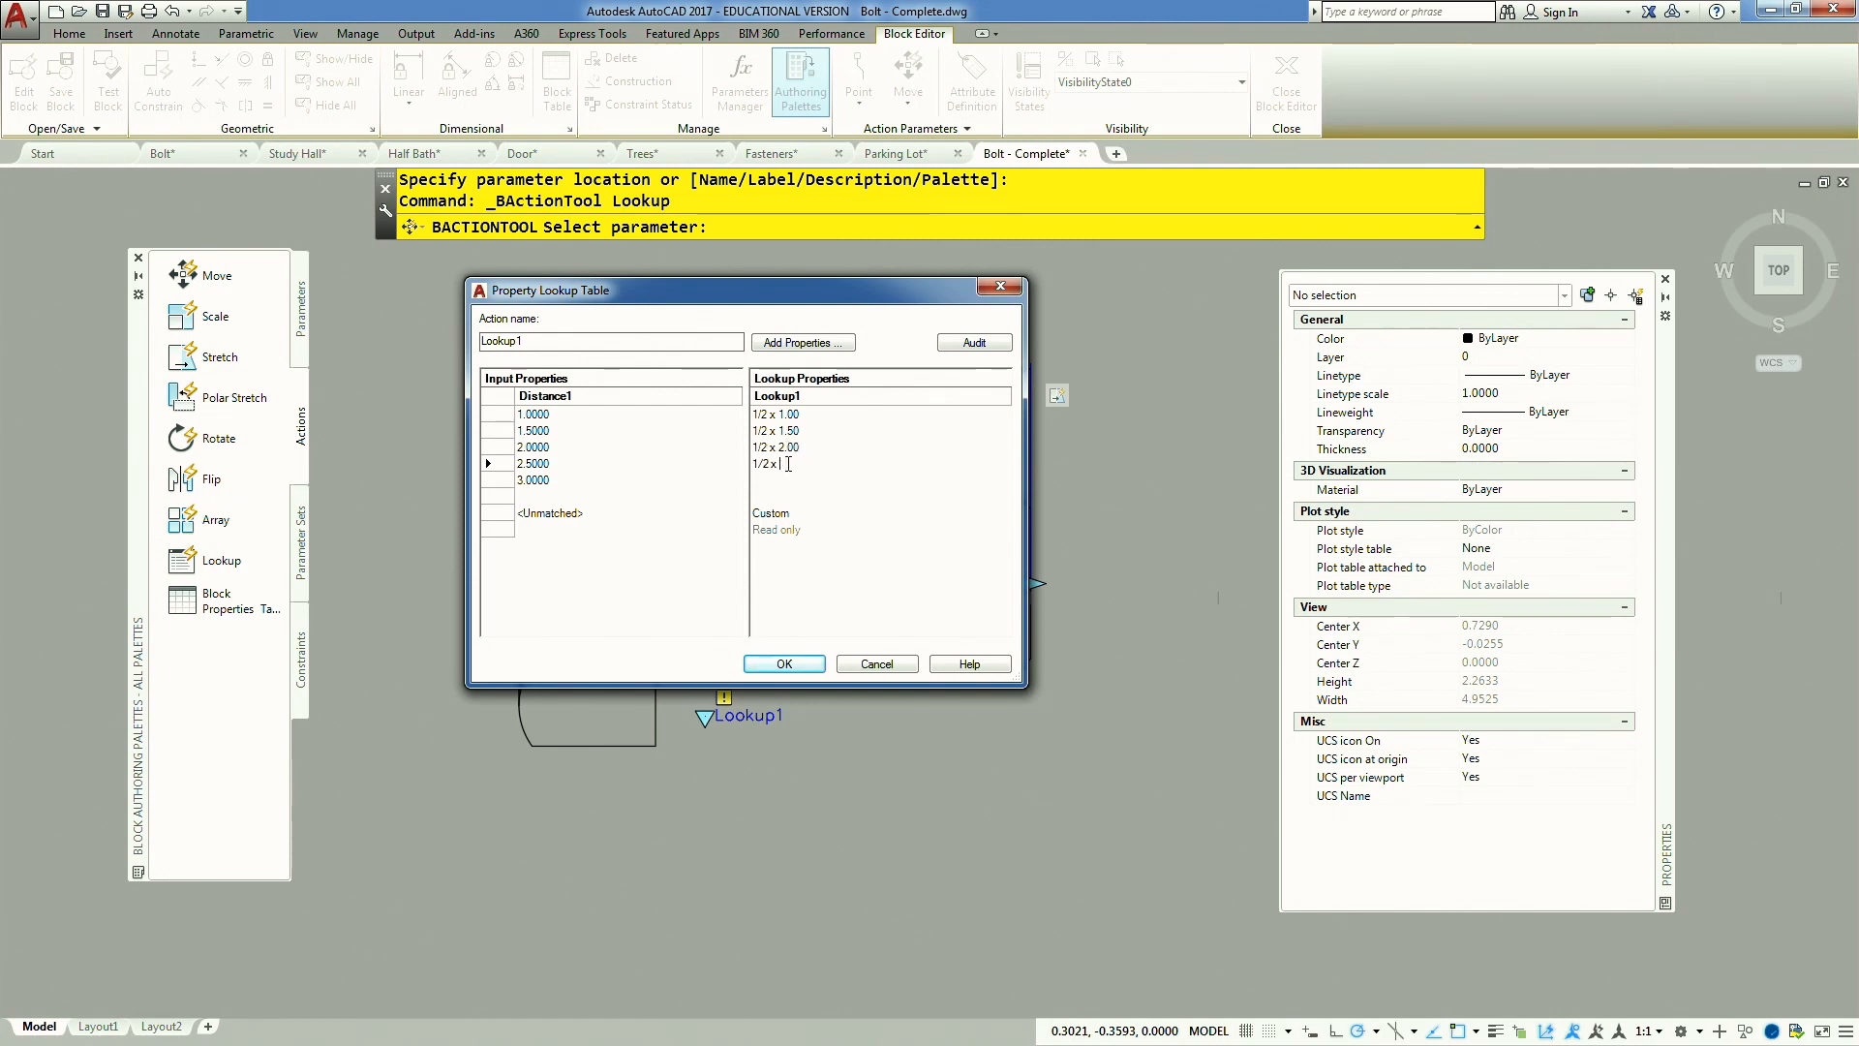
pyautogui.write('2.50')
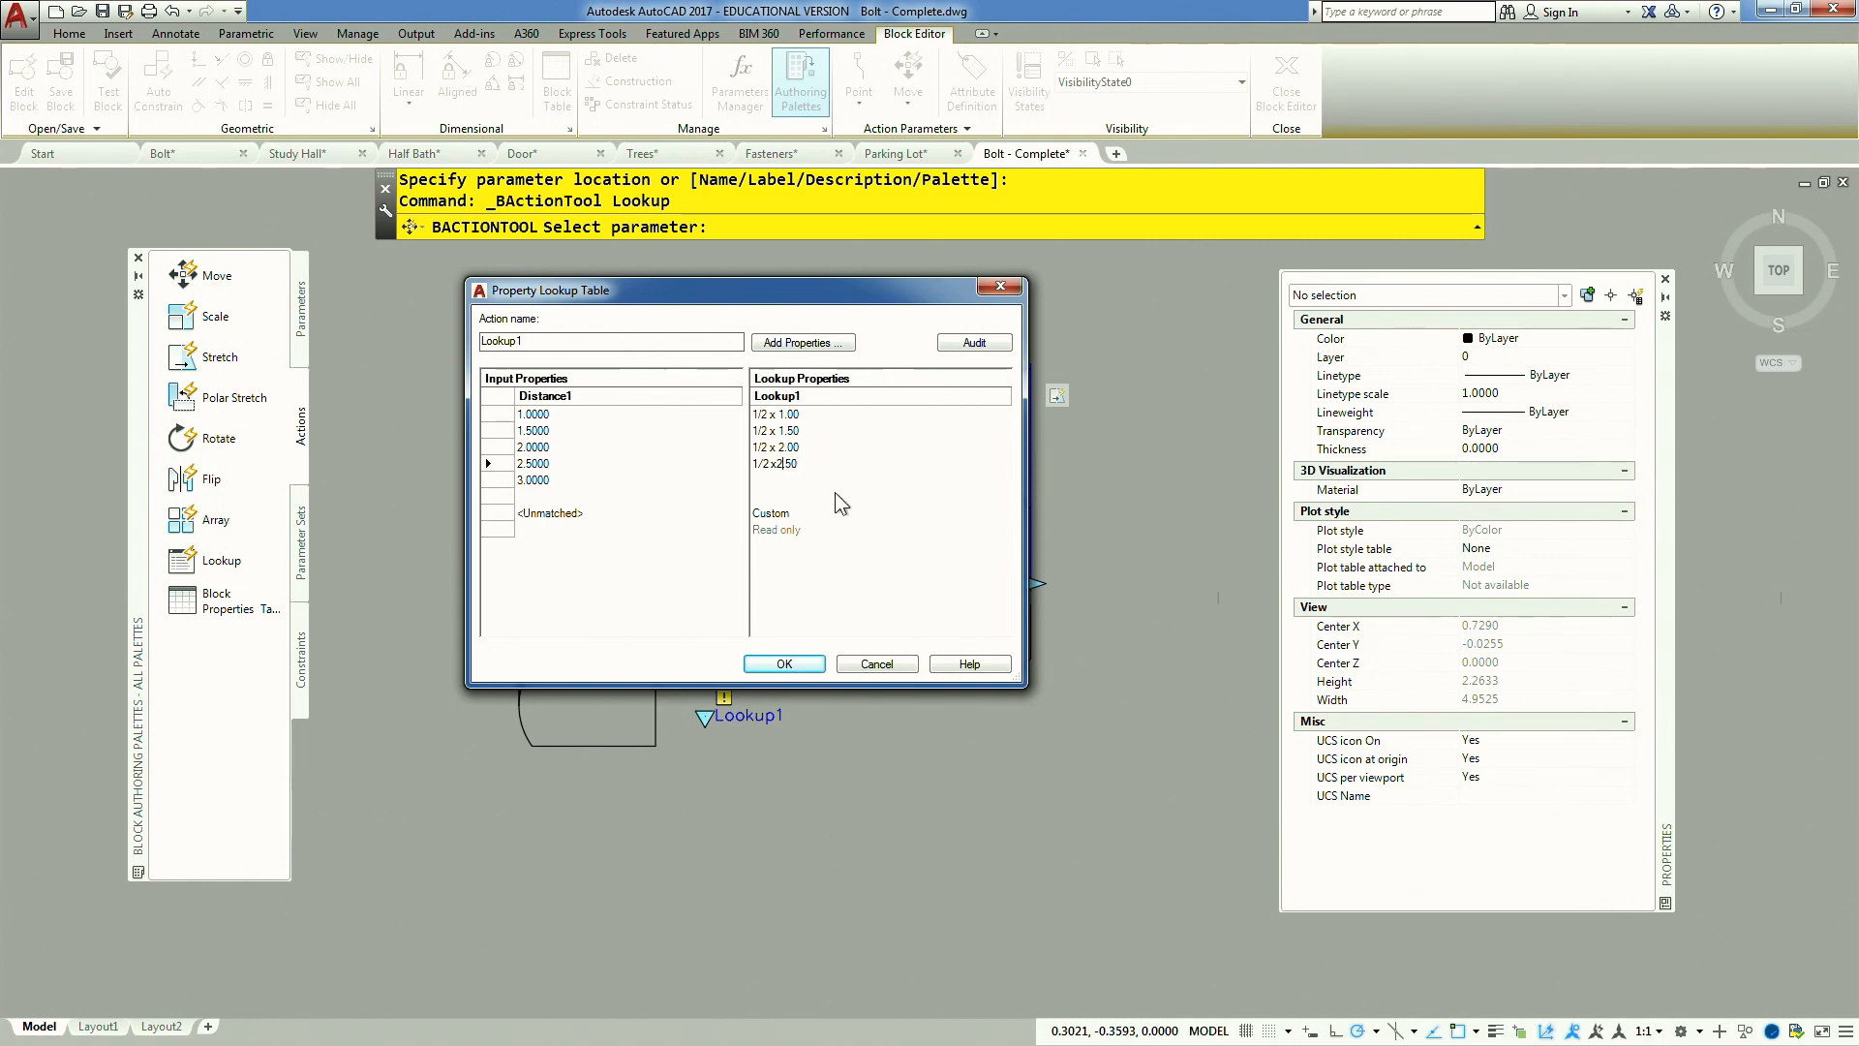
pyautogui.press('Left')
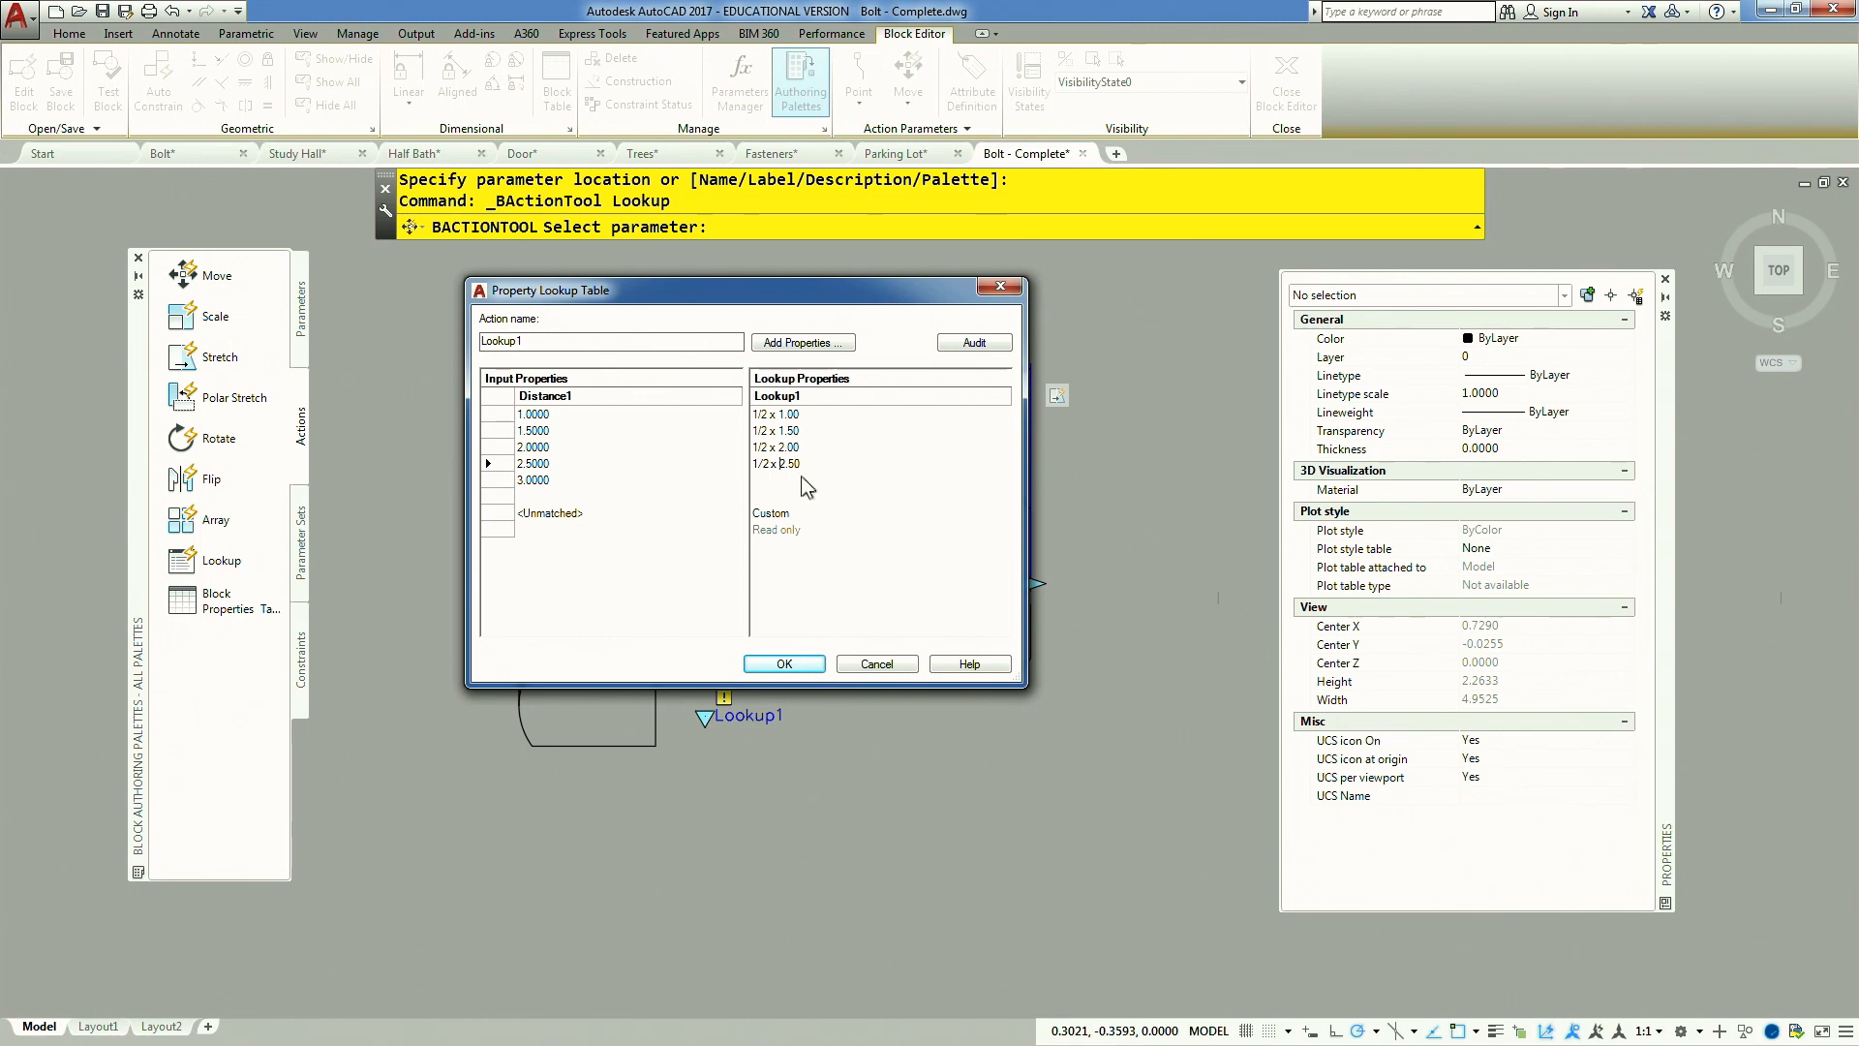
pyautogui.hotkey('ctrl', 'v')
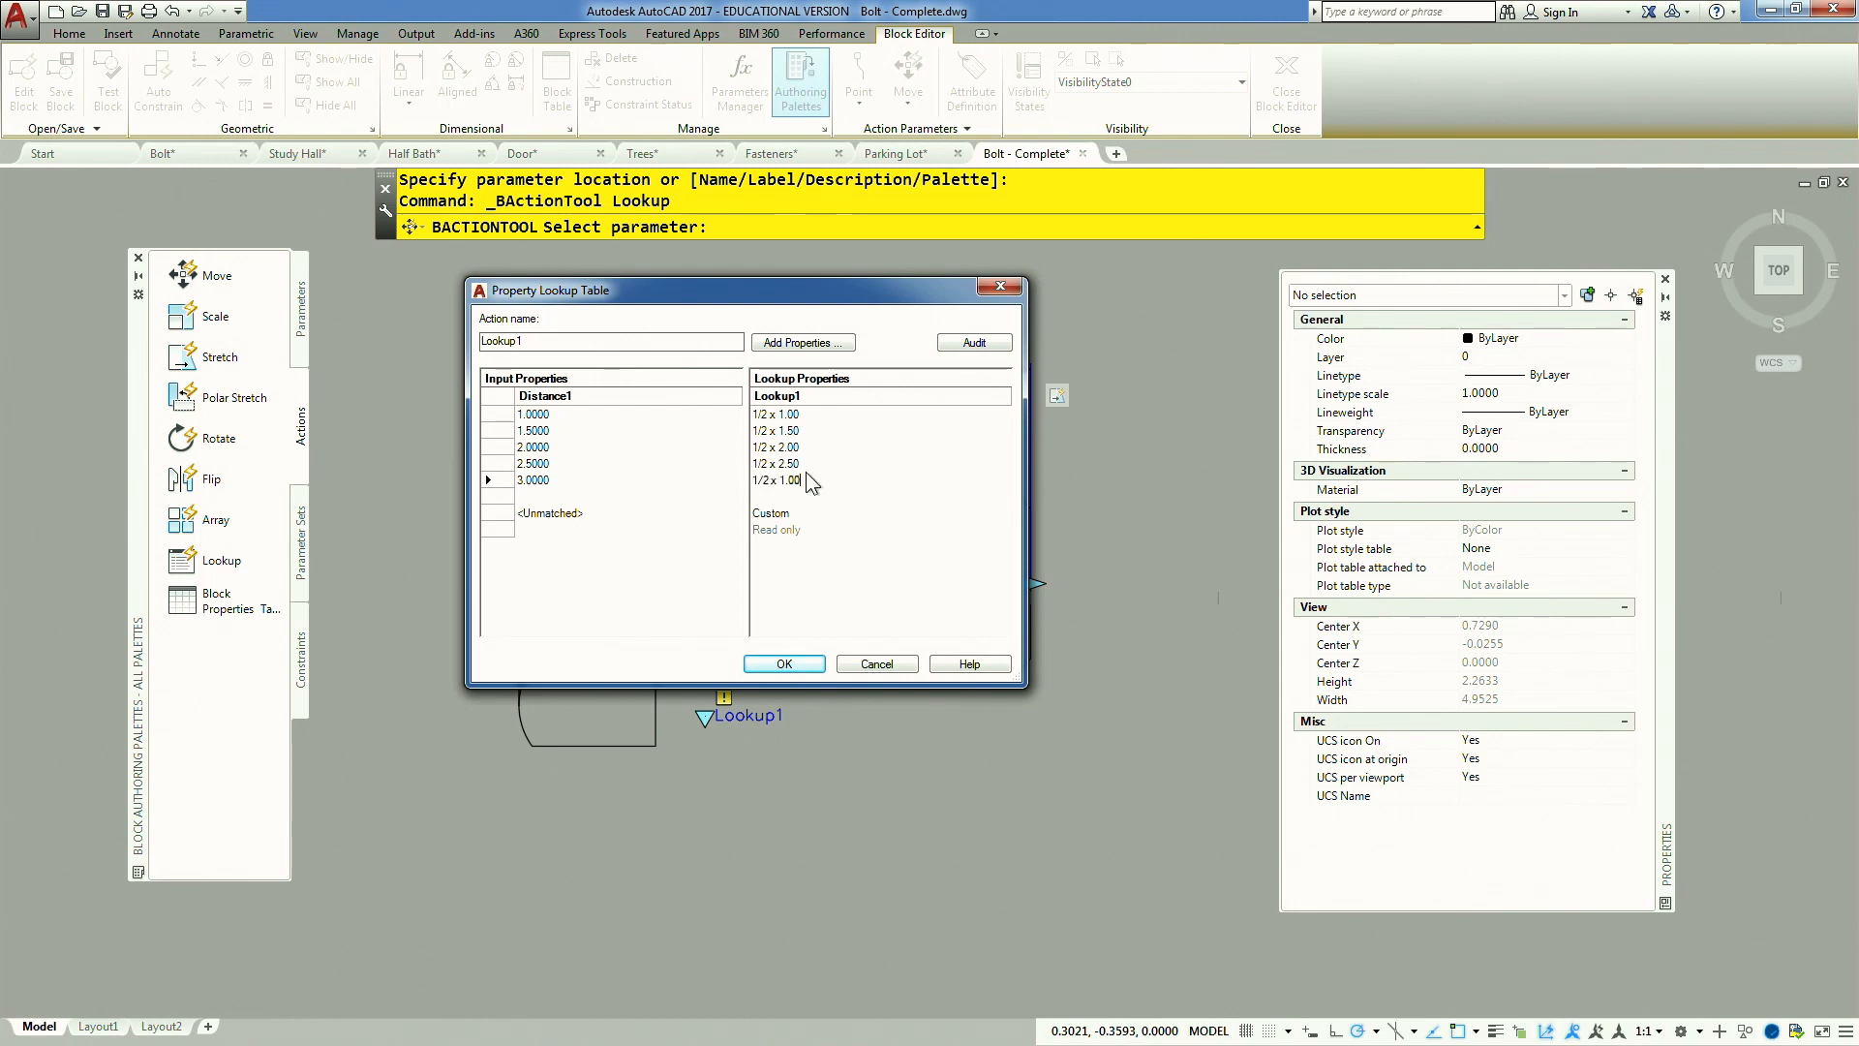
pyautogui.press('BackSpace')
pyautogui.press('BackSpace')
pyautogui.press('BackSpace')
pyautogui.write('3.00')
pyautogui.click(785, 663)
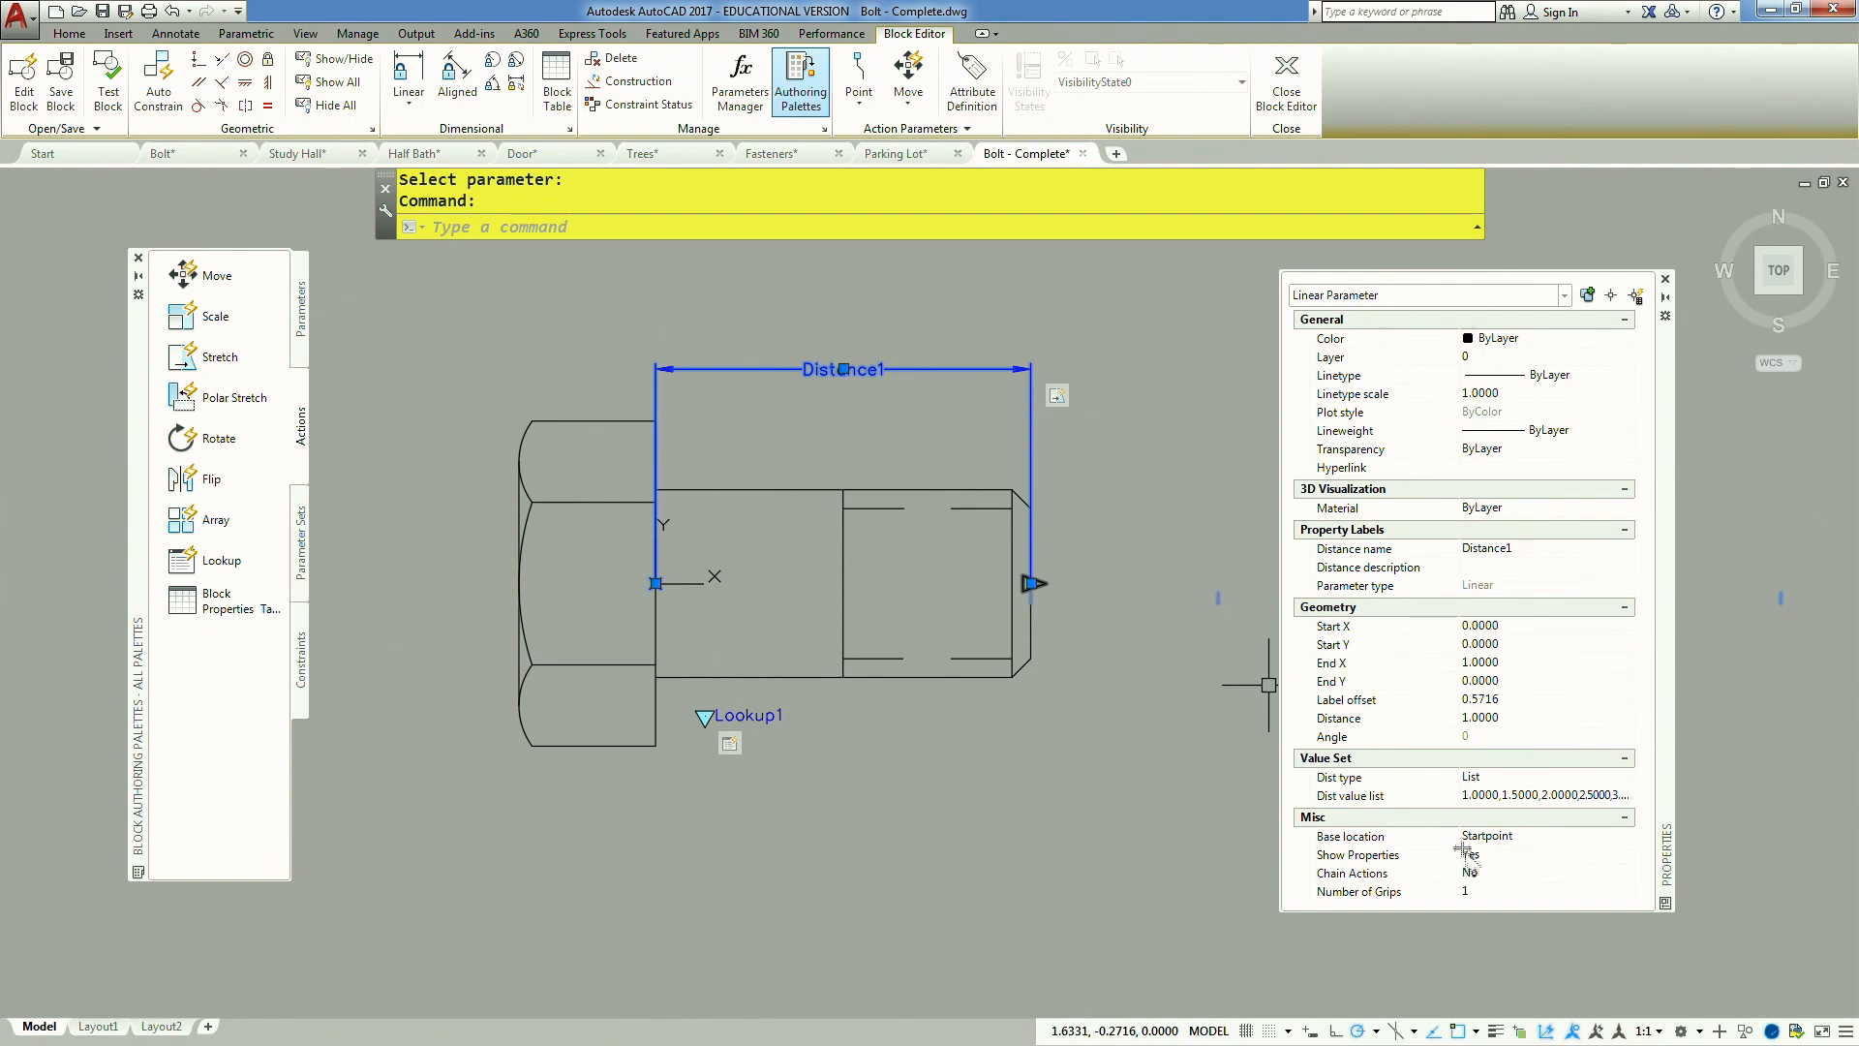
# Set the bolt's linear parameter to 0 grips and close the block editor, saving the changes
pyautogui.click(1512, 893)
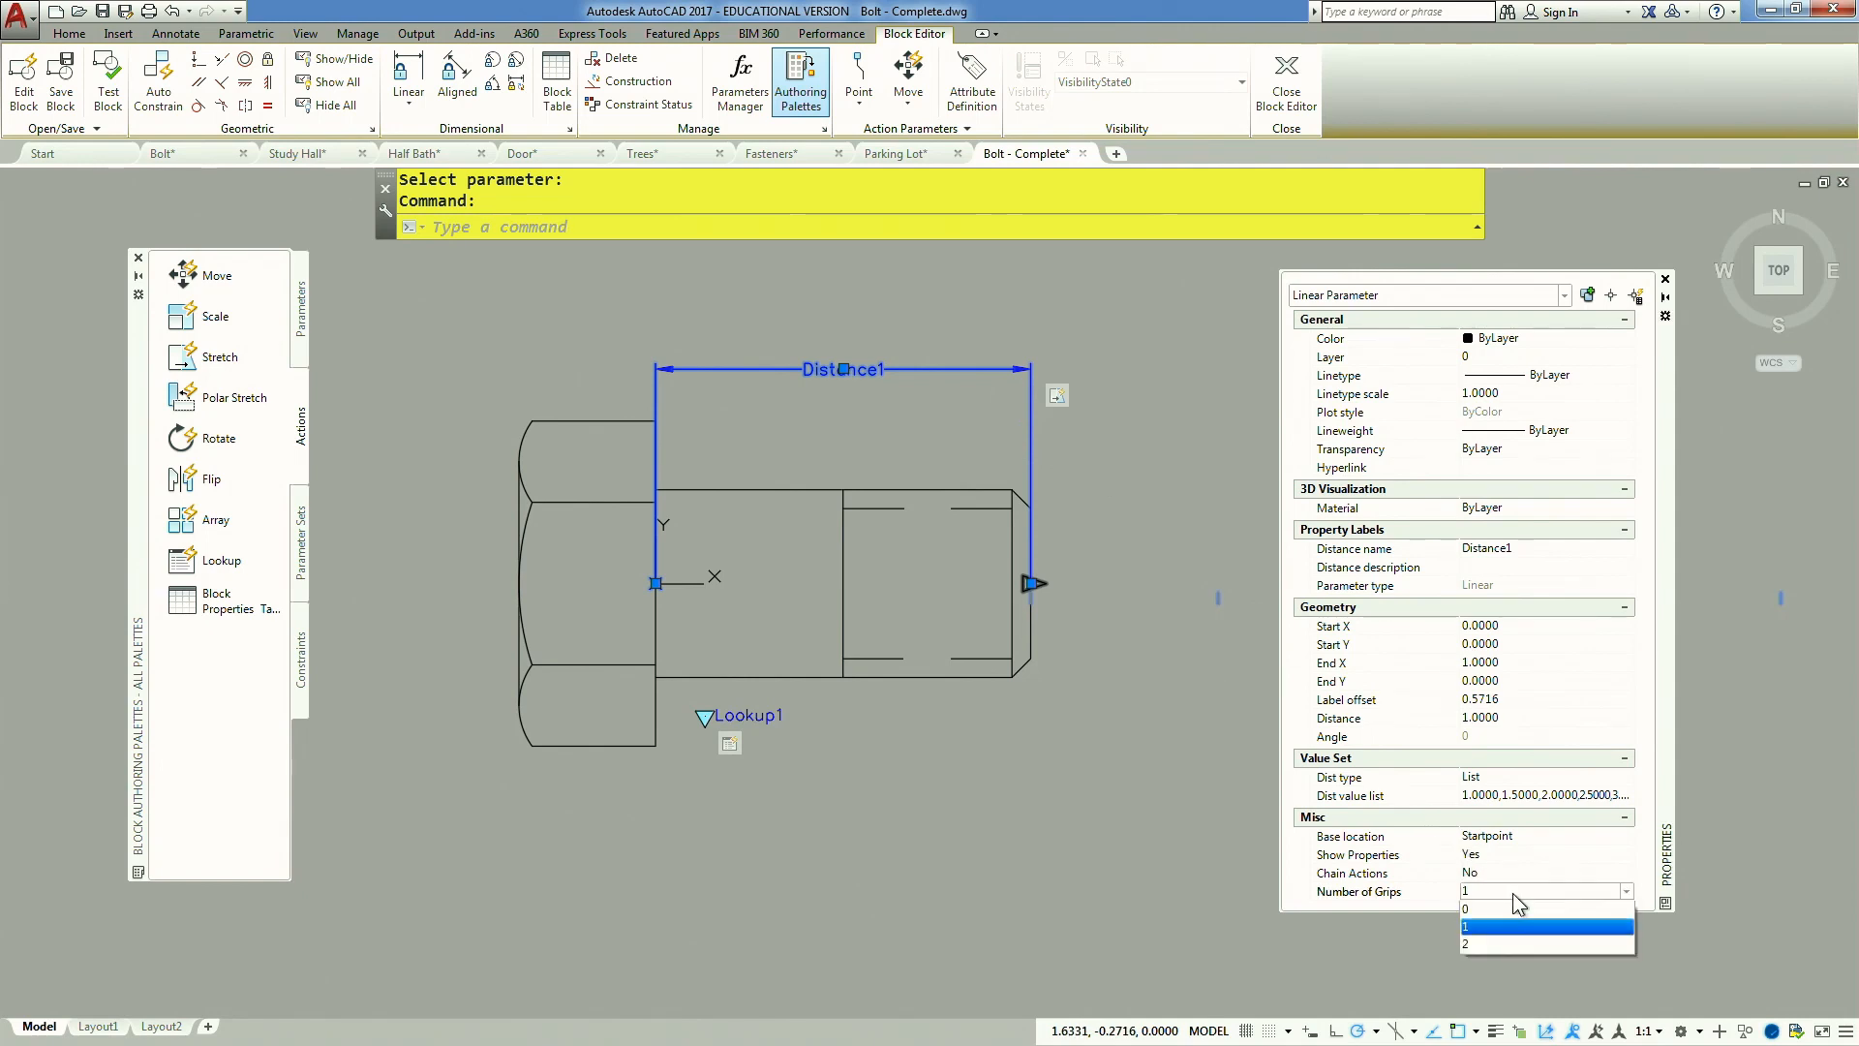
pyautogui.click(1497, 908)
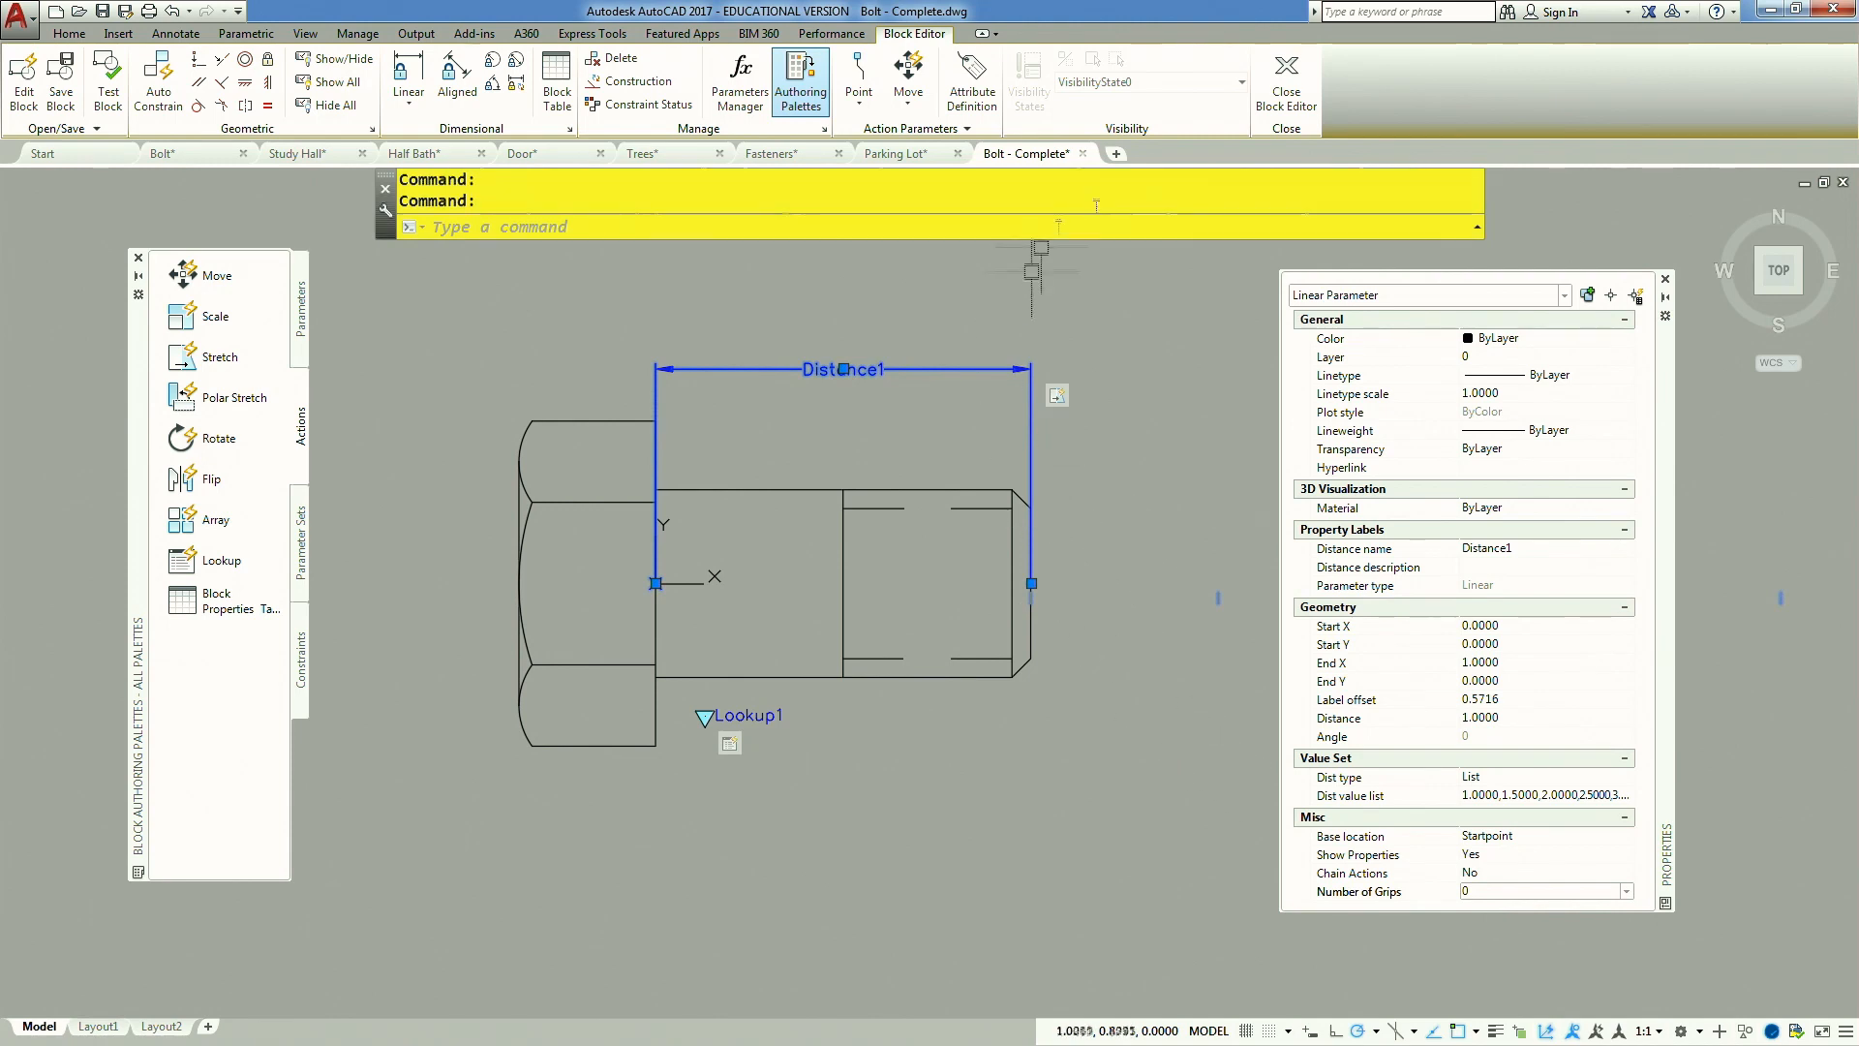
pyautogui.click(1311, 77)
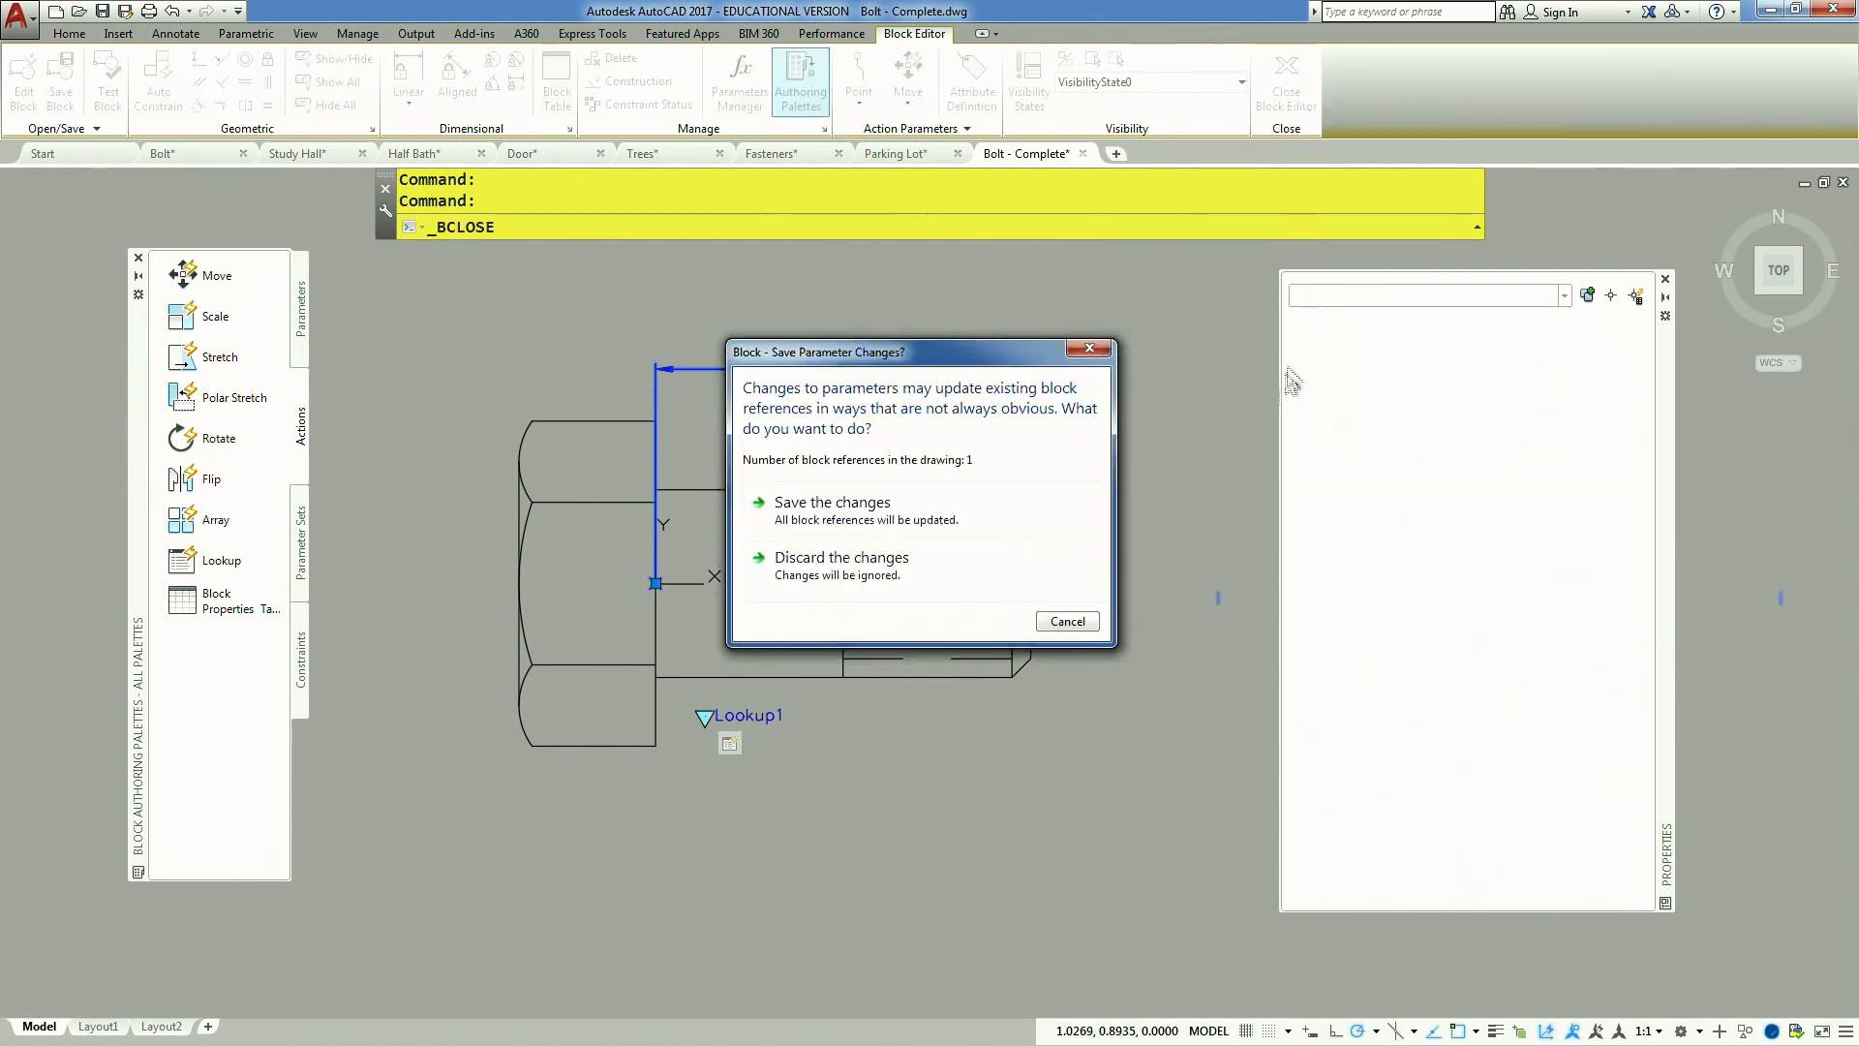
pyautogui.click(945, 522)
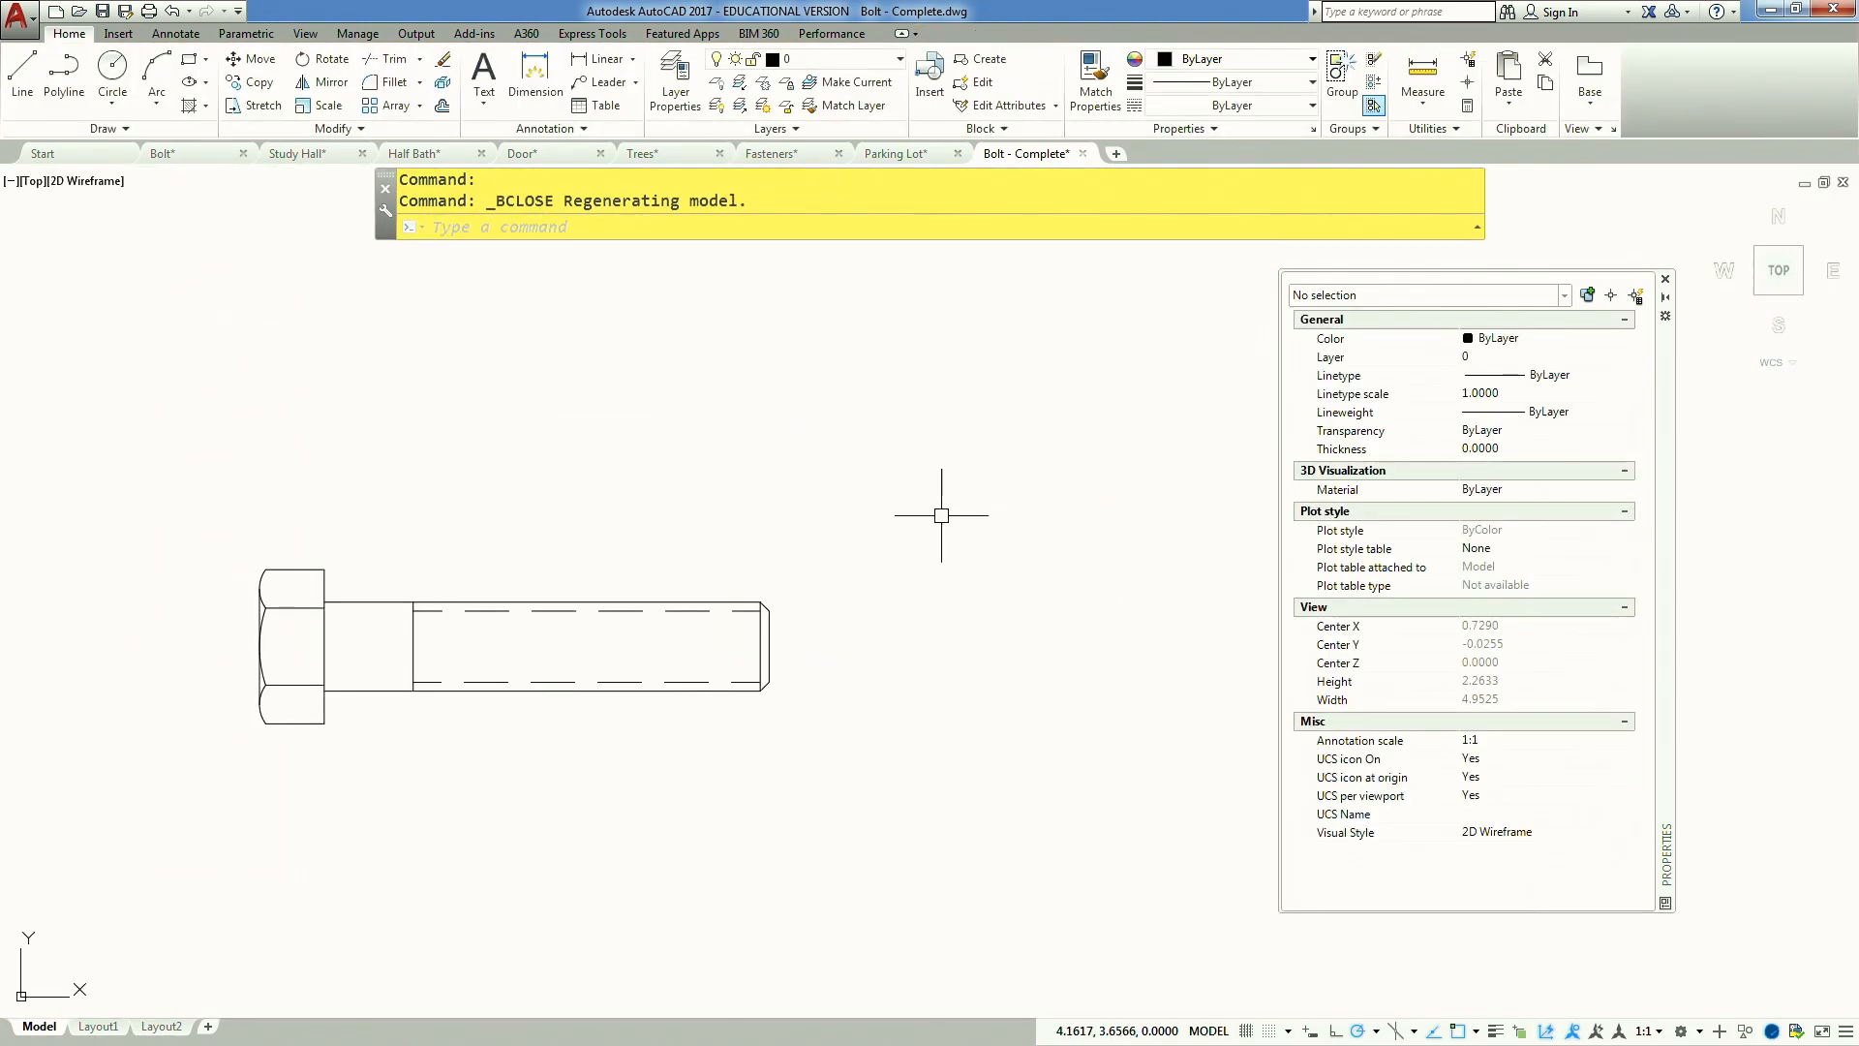
# Test the bolt's lookup grip by switching its size to 1/2 x 1.50, to 1/2 x 3.00 and back to 1/2 x 1.50
pyautogui.click(882, 592)
pyautogui.click(581, 668)
pyautogui.moveTo(560, 684); pyautogui.dragTo(596, 591, button='middle')
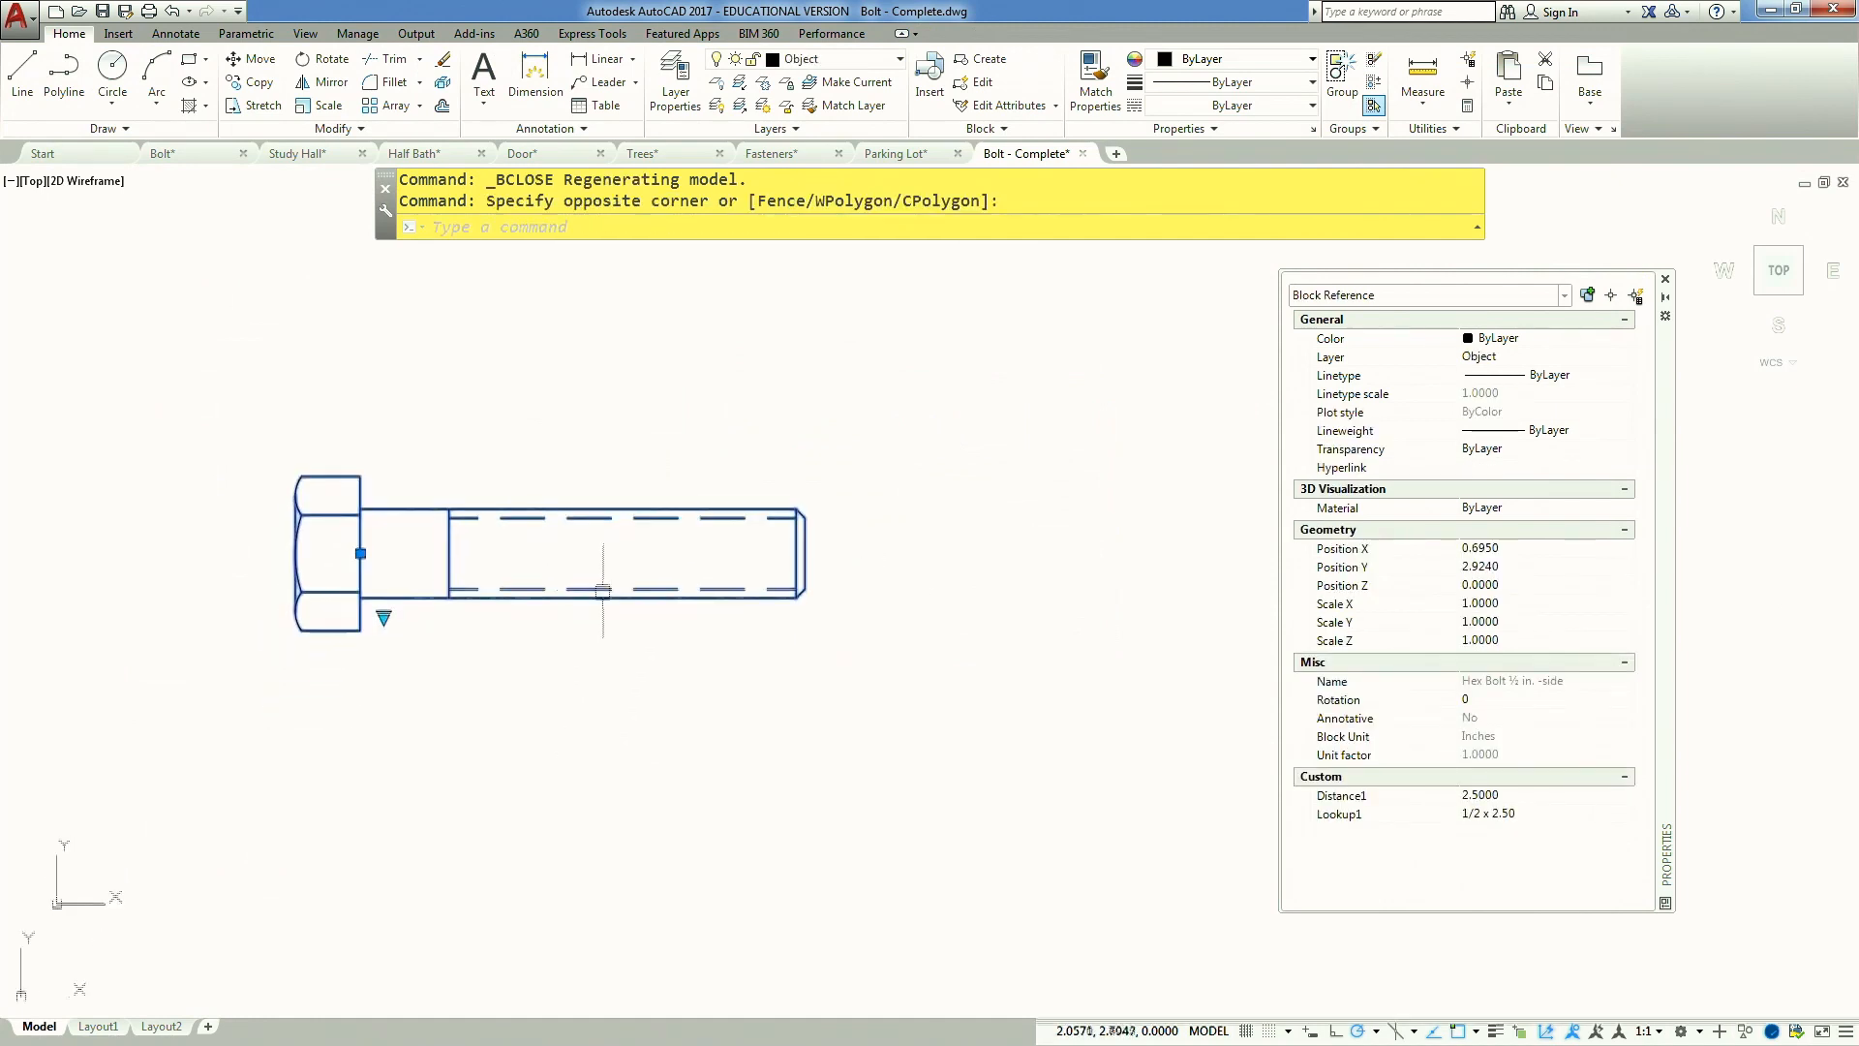
pyautogui.click(383, 616)
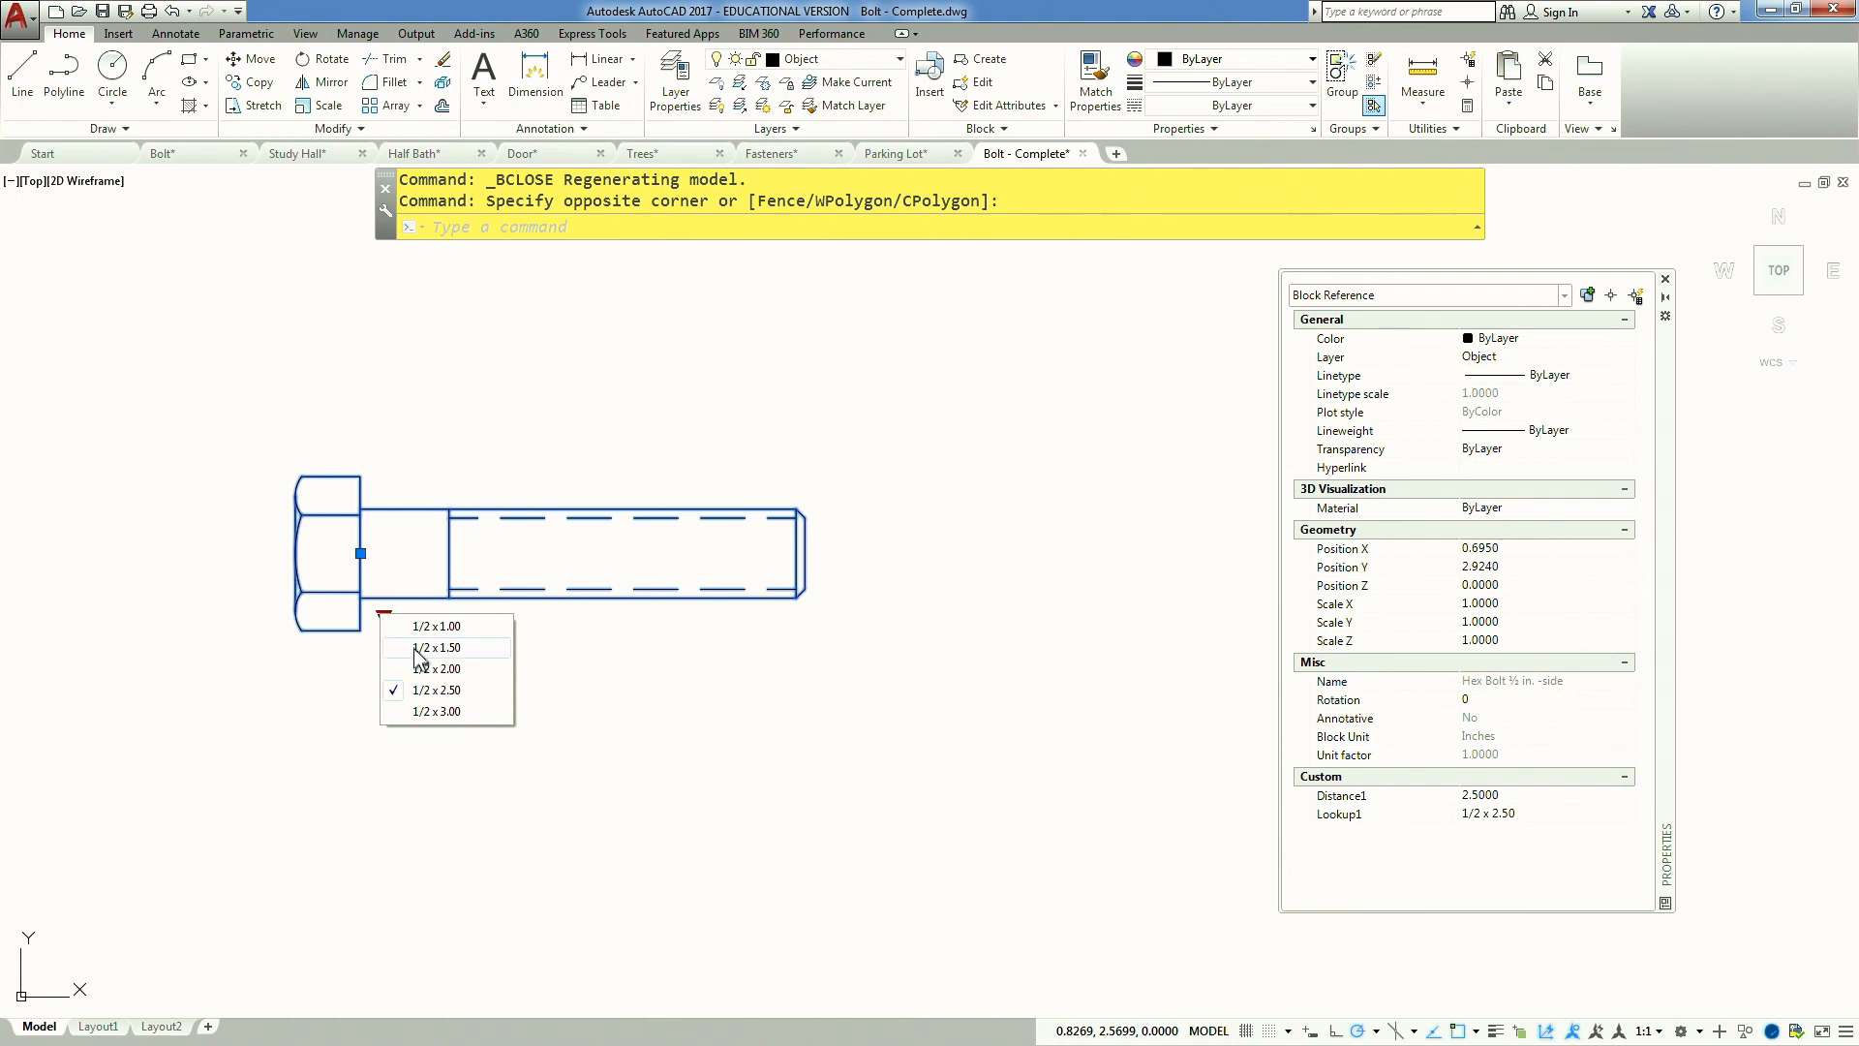
pyautogui.click(417, 649)
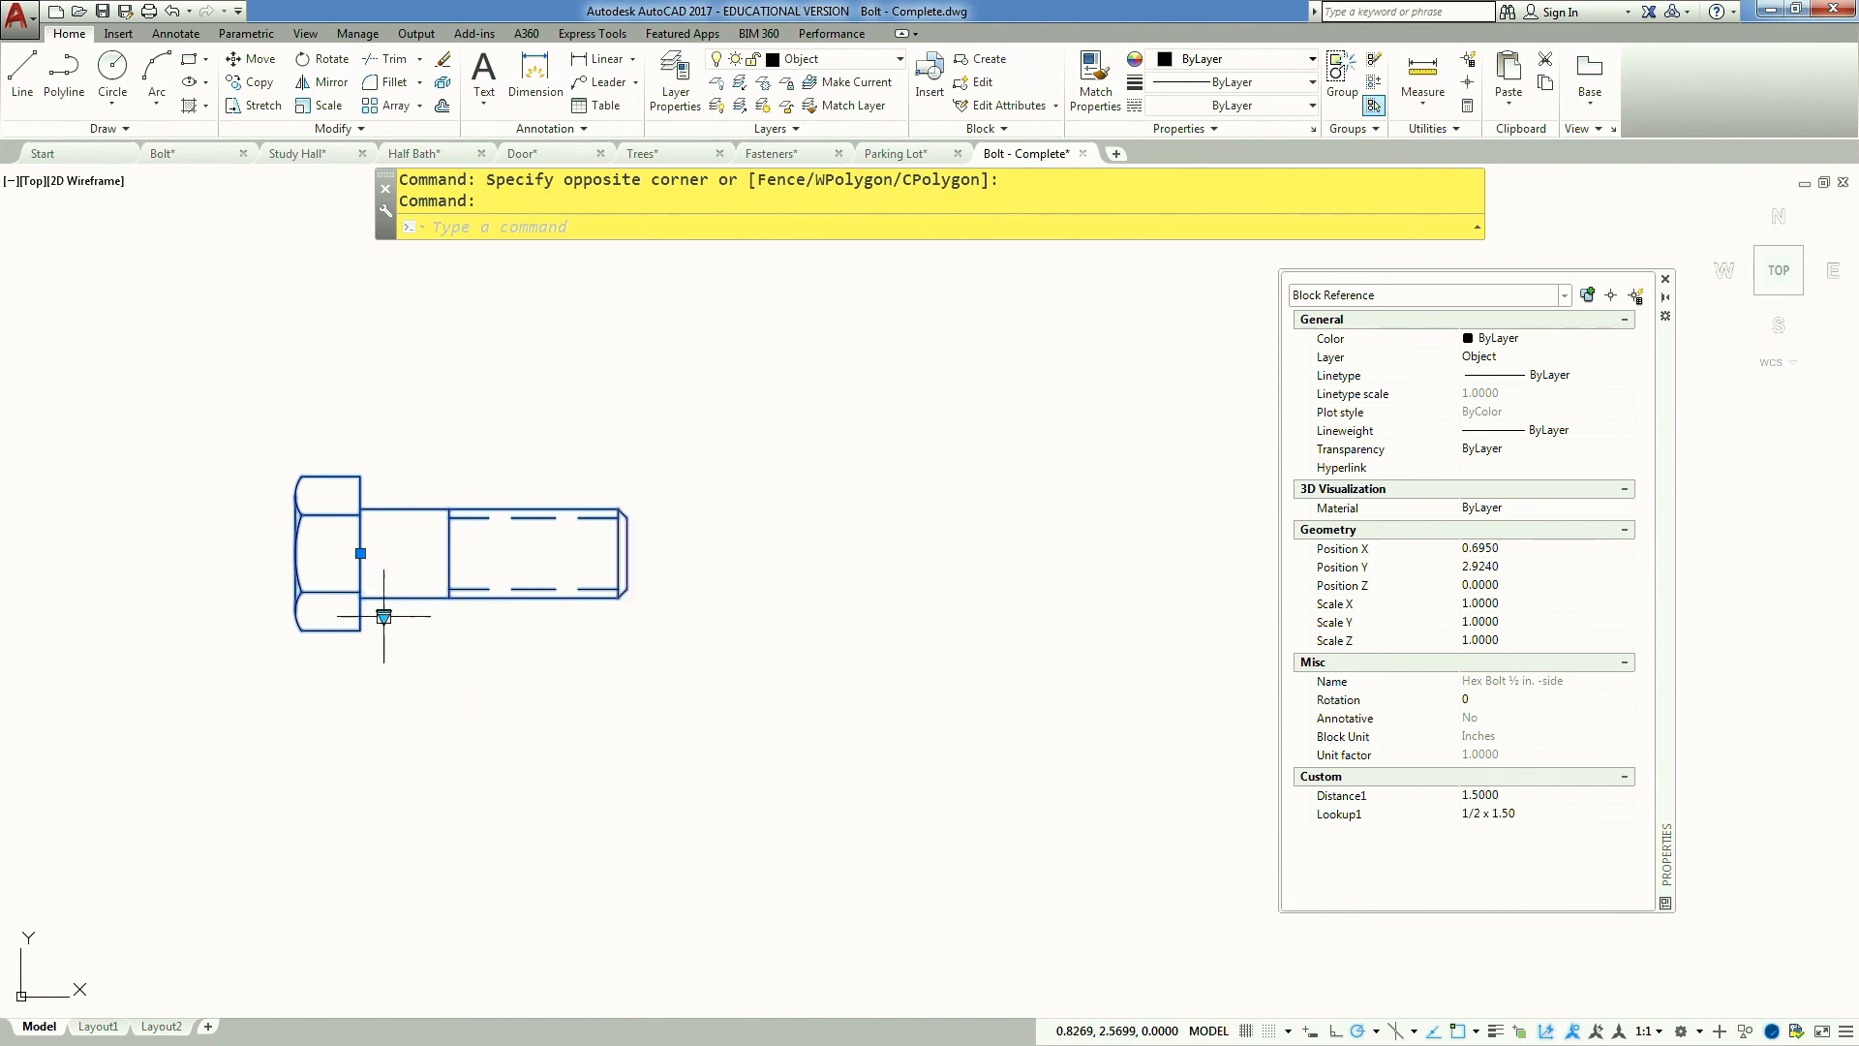
pyautogui.click(383, 616)
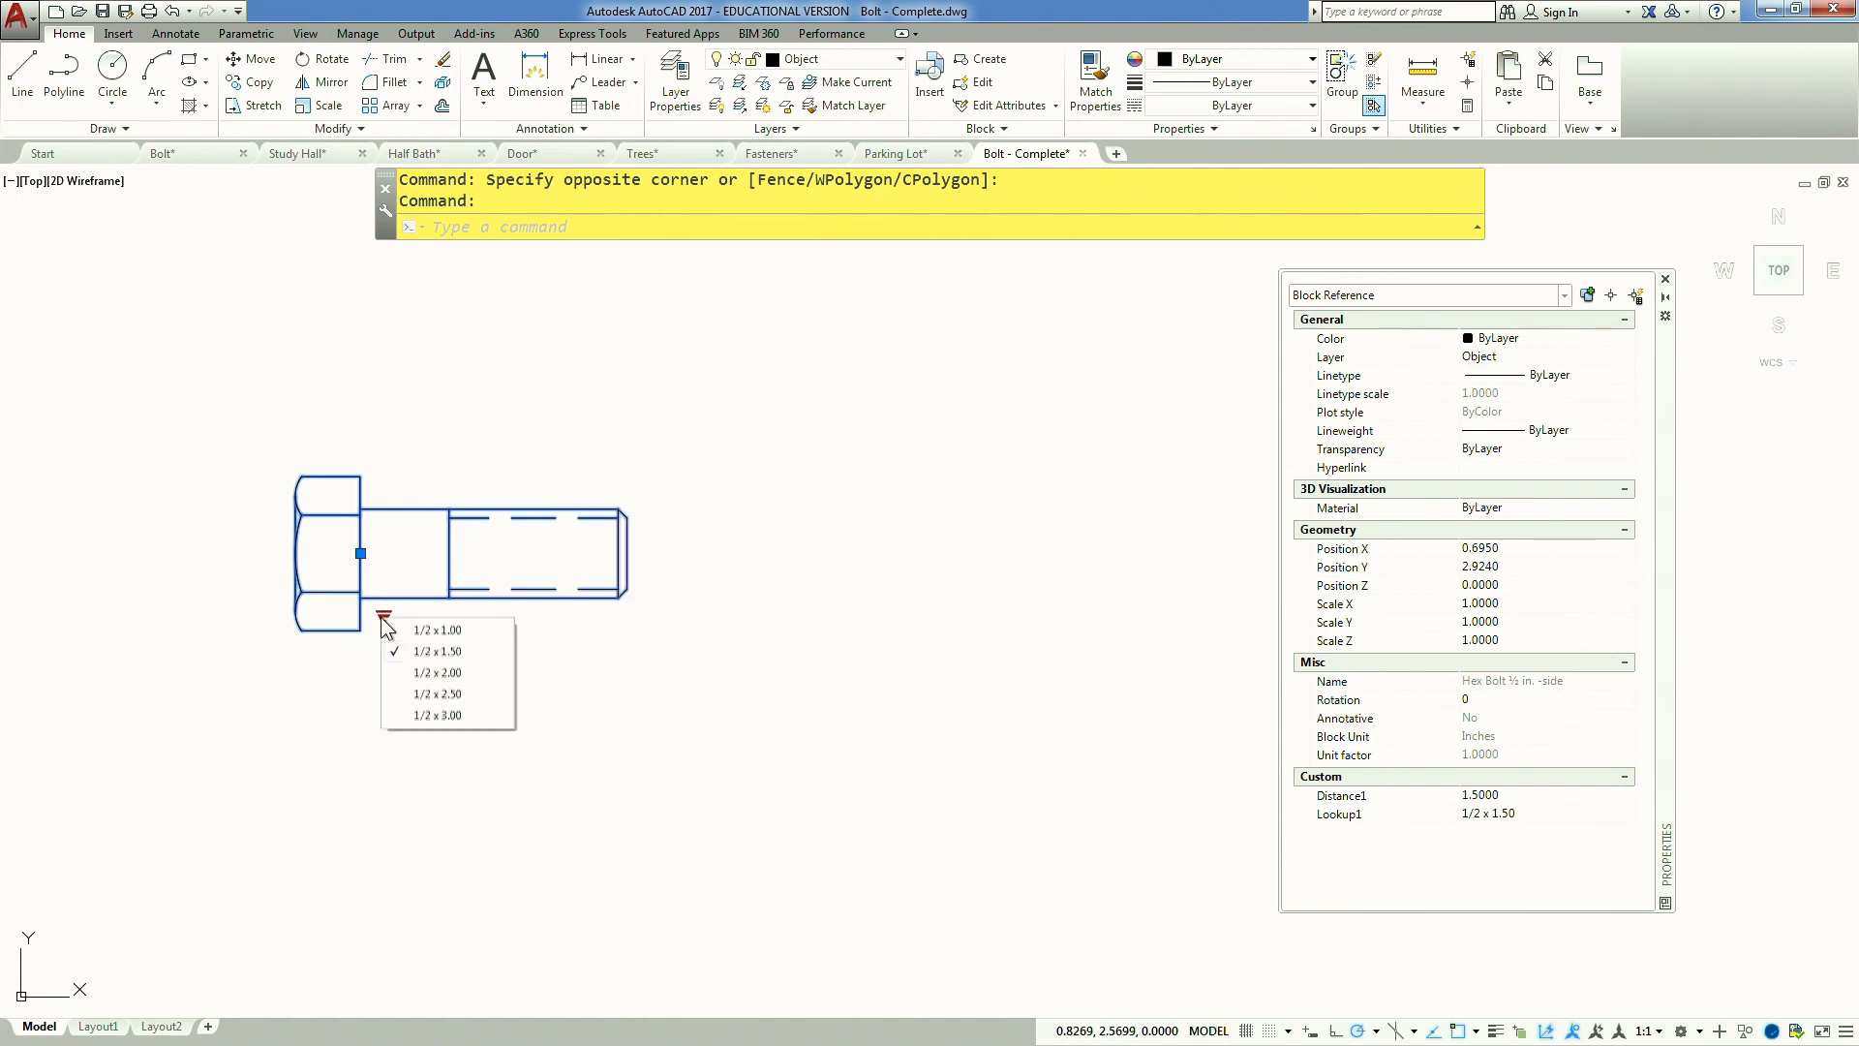
pyautogui.click(414, 716)
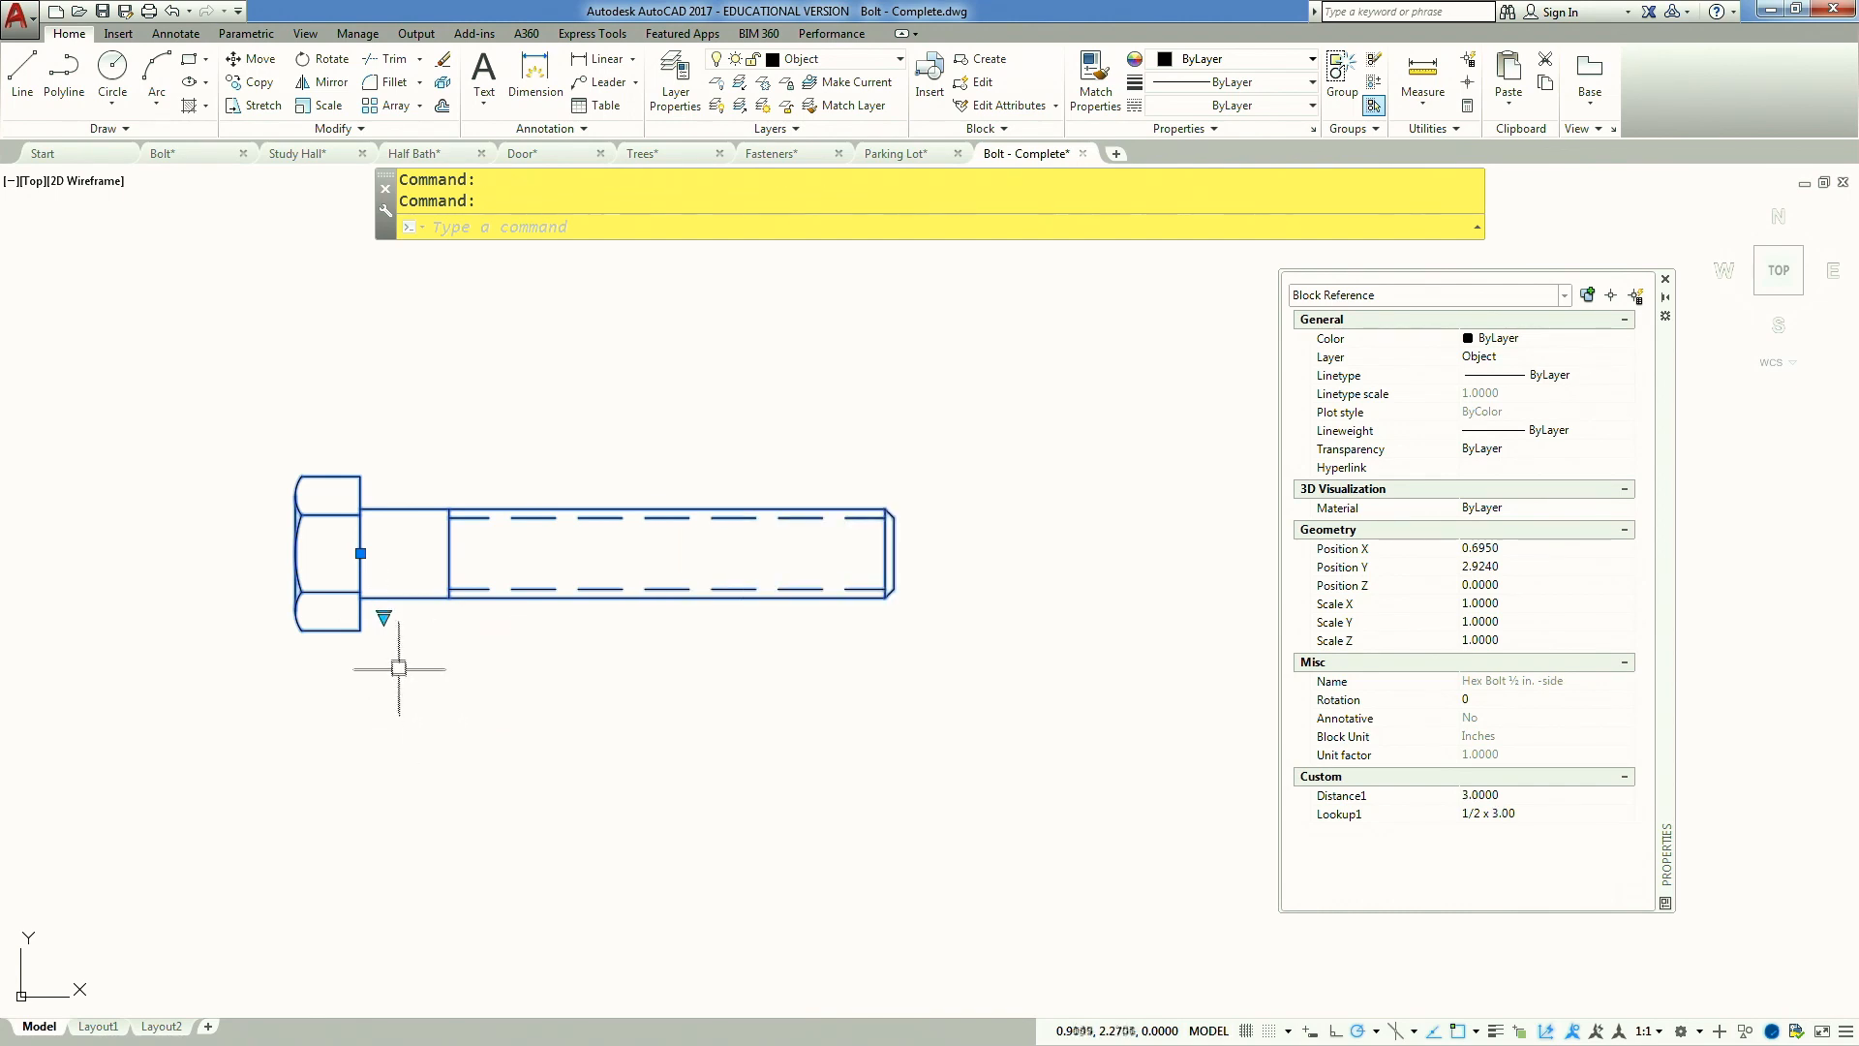
pyautogui.click(384, 617)
pyautogui.click(426, 653)
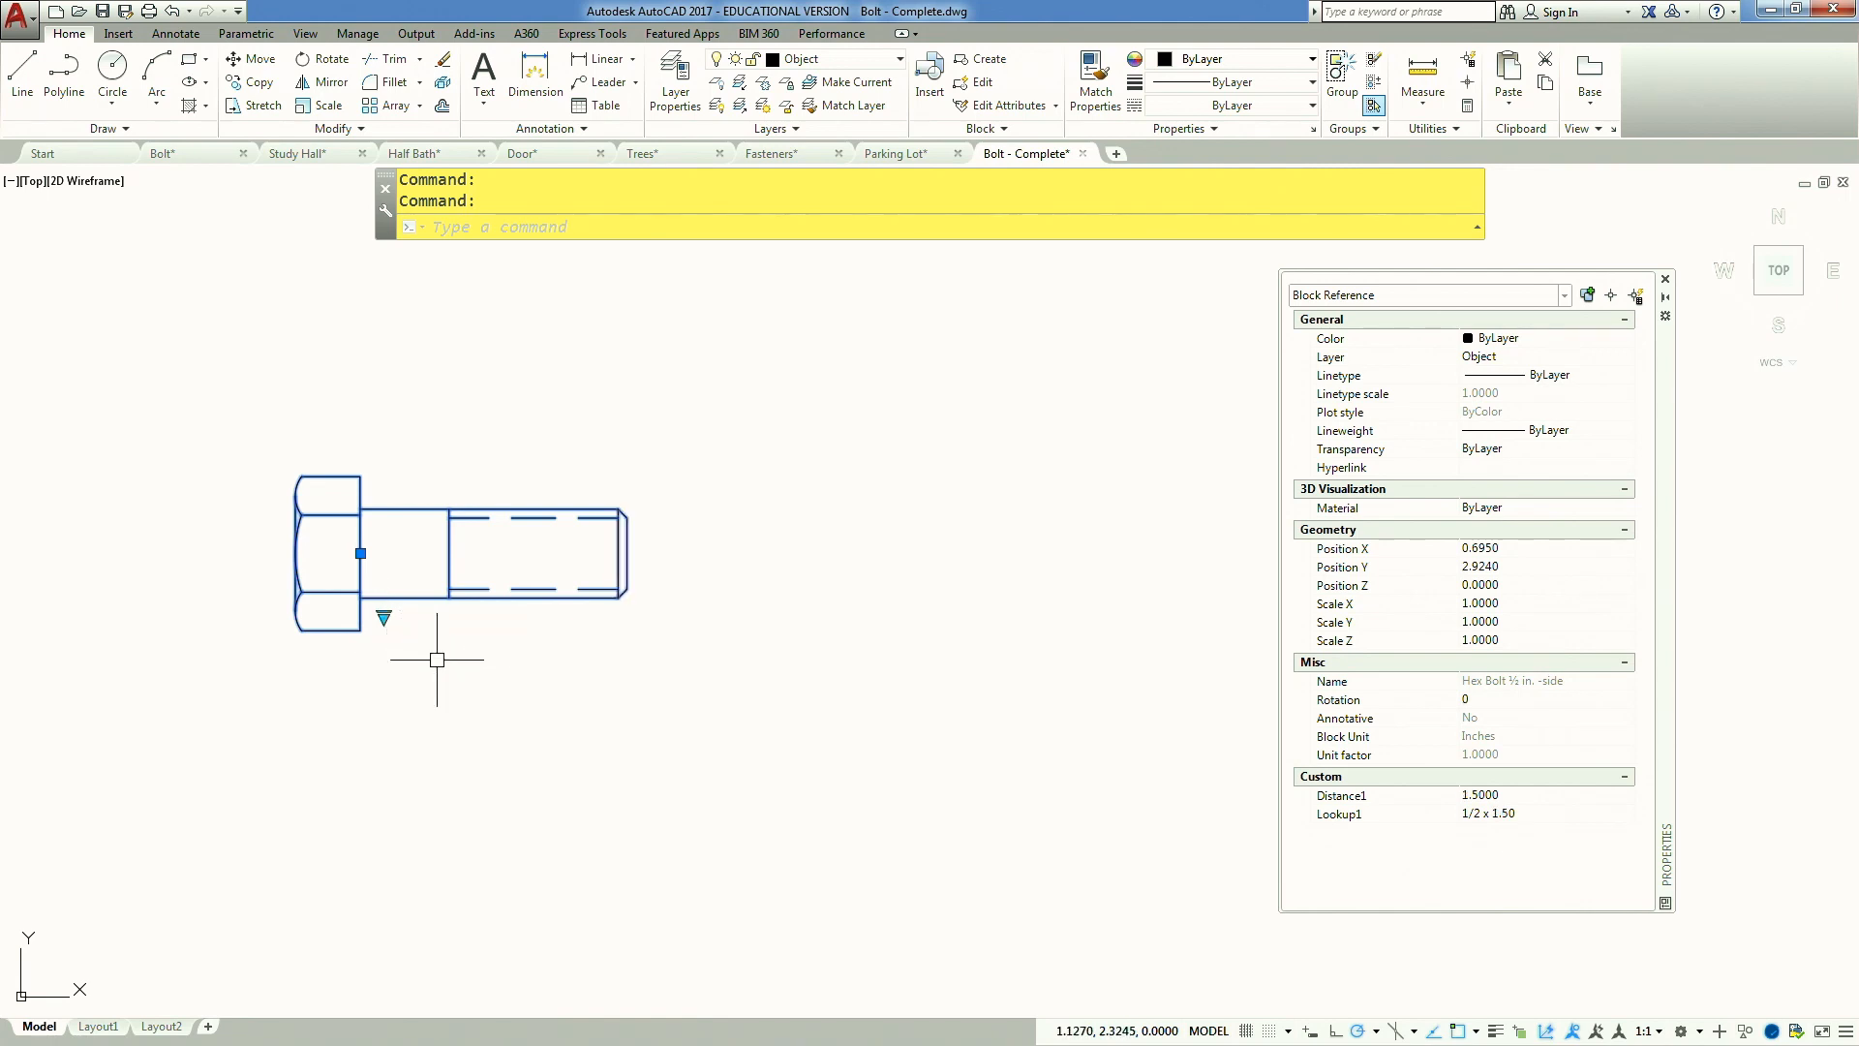
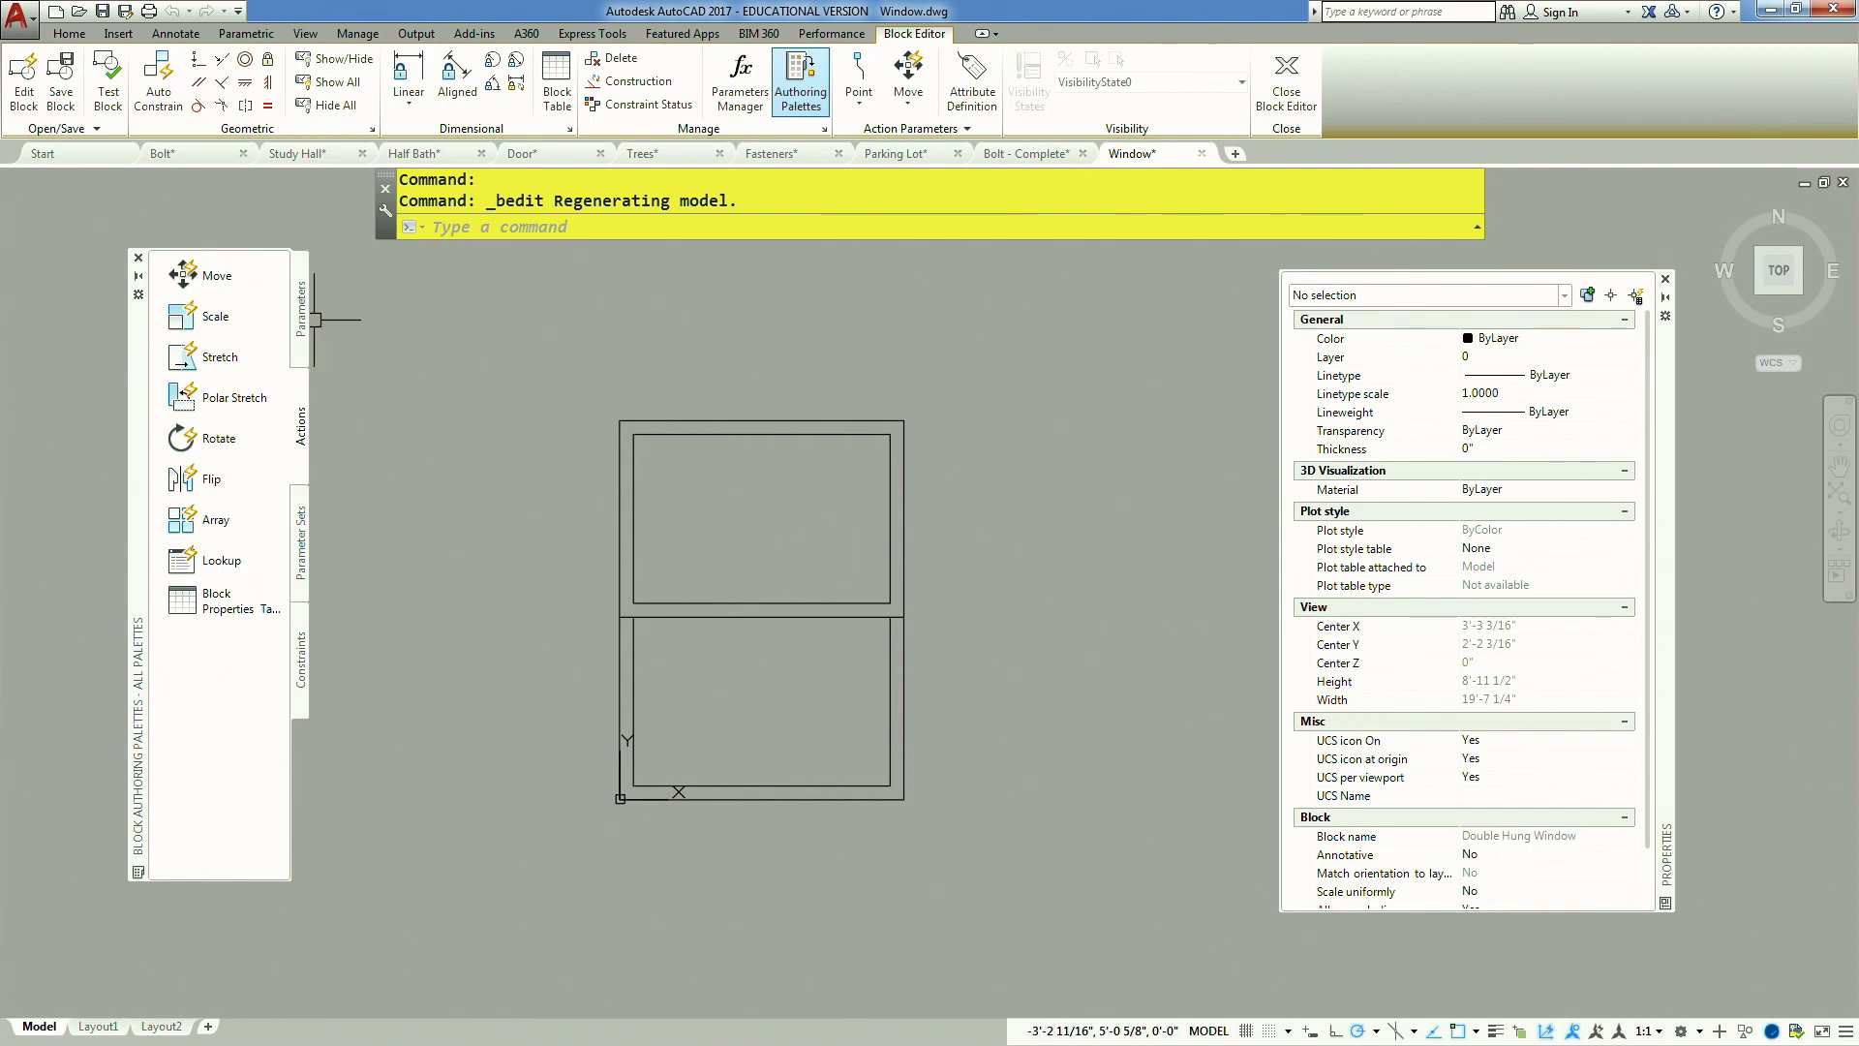
# Add a linear parameter across the window's full width between its upper corners, with the label just above the frame
pyautogui.click(301, 312)
pyautogui.click(228, 320)
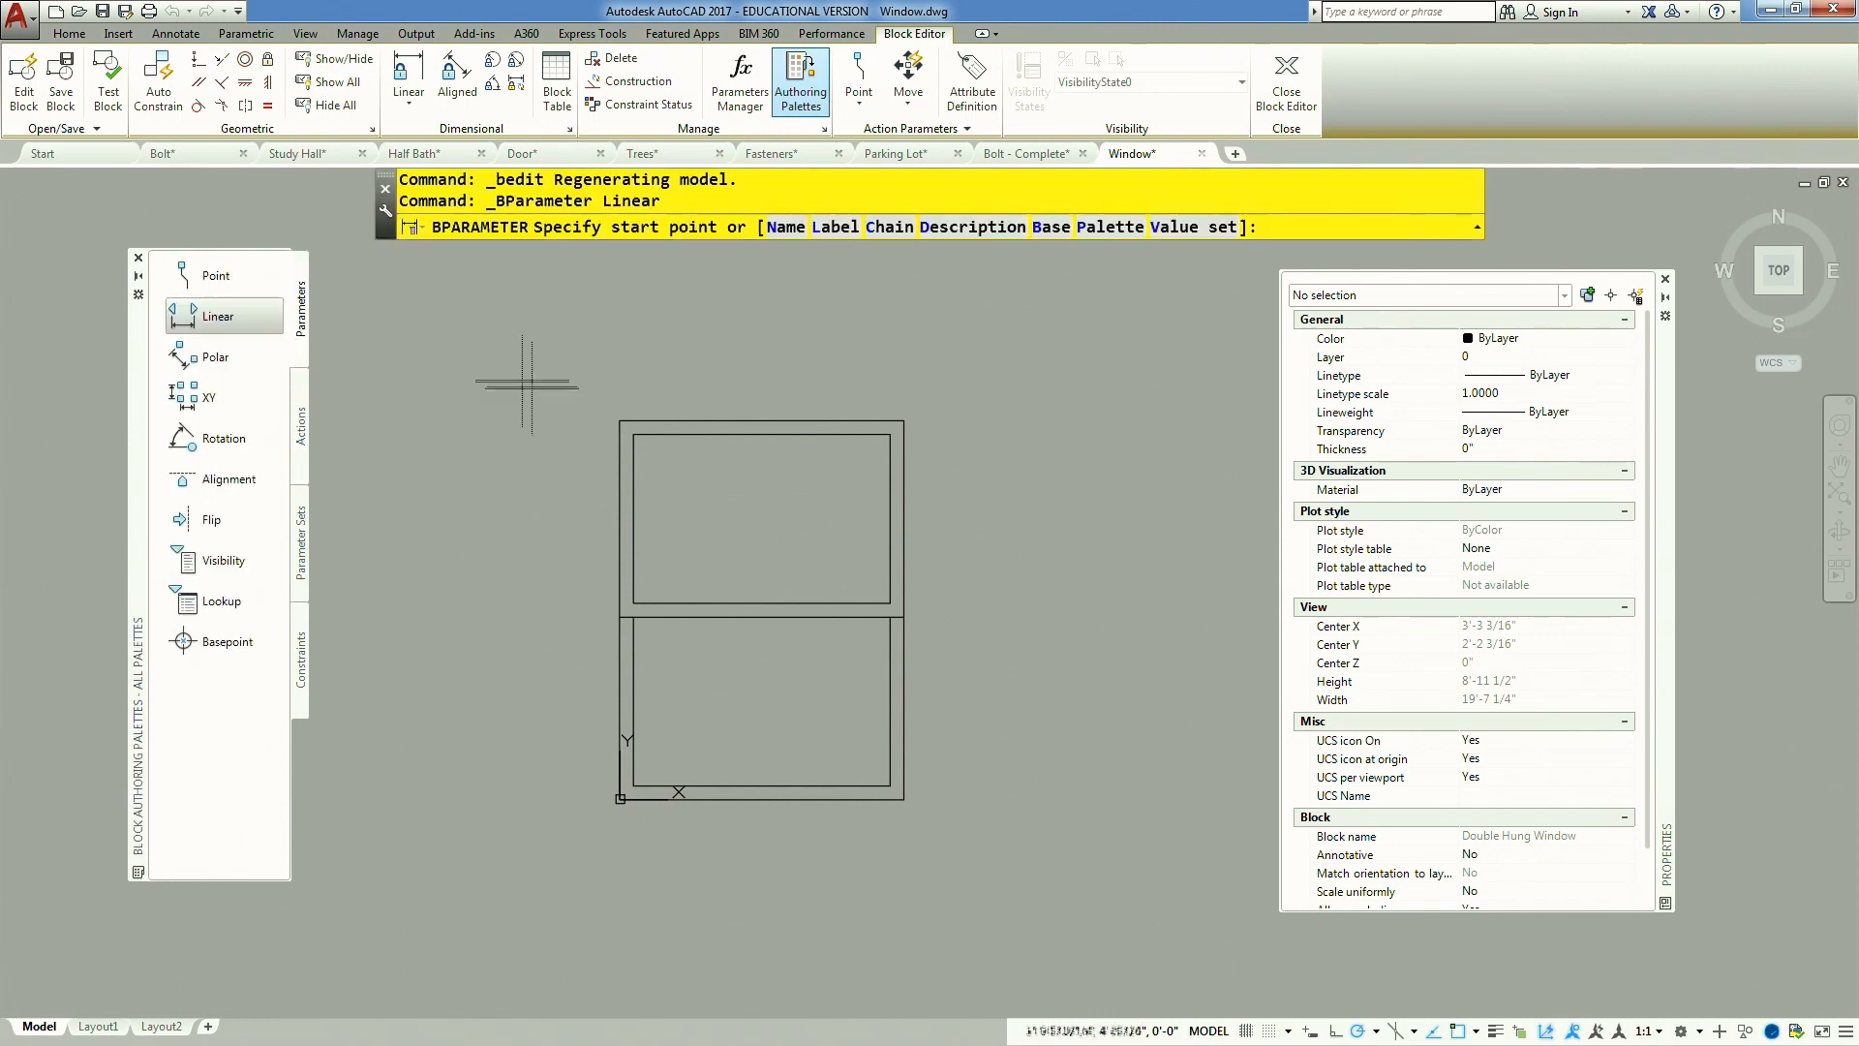
pyautogui.click(619, 419)
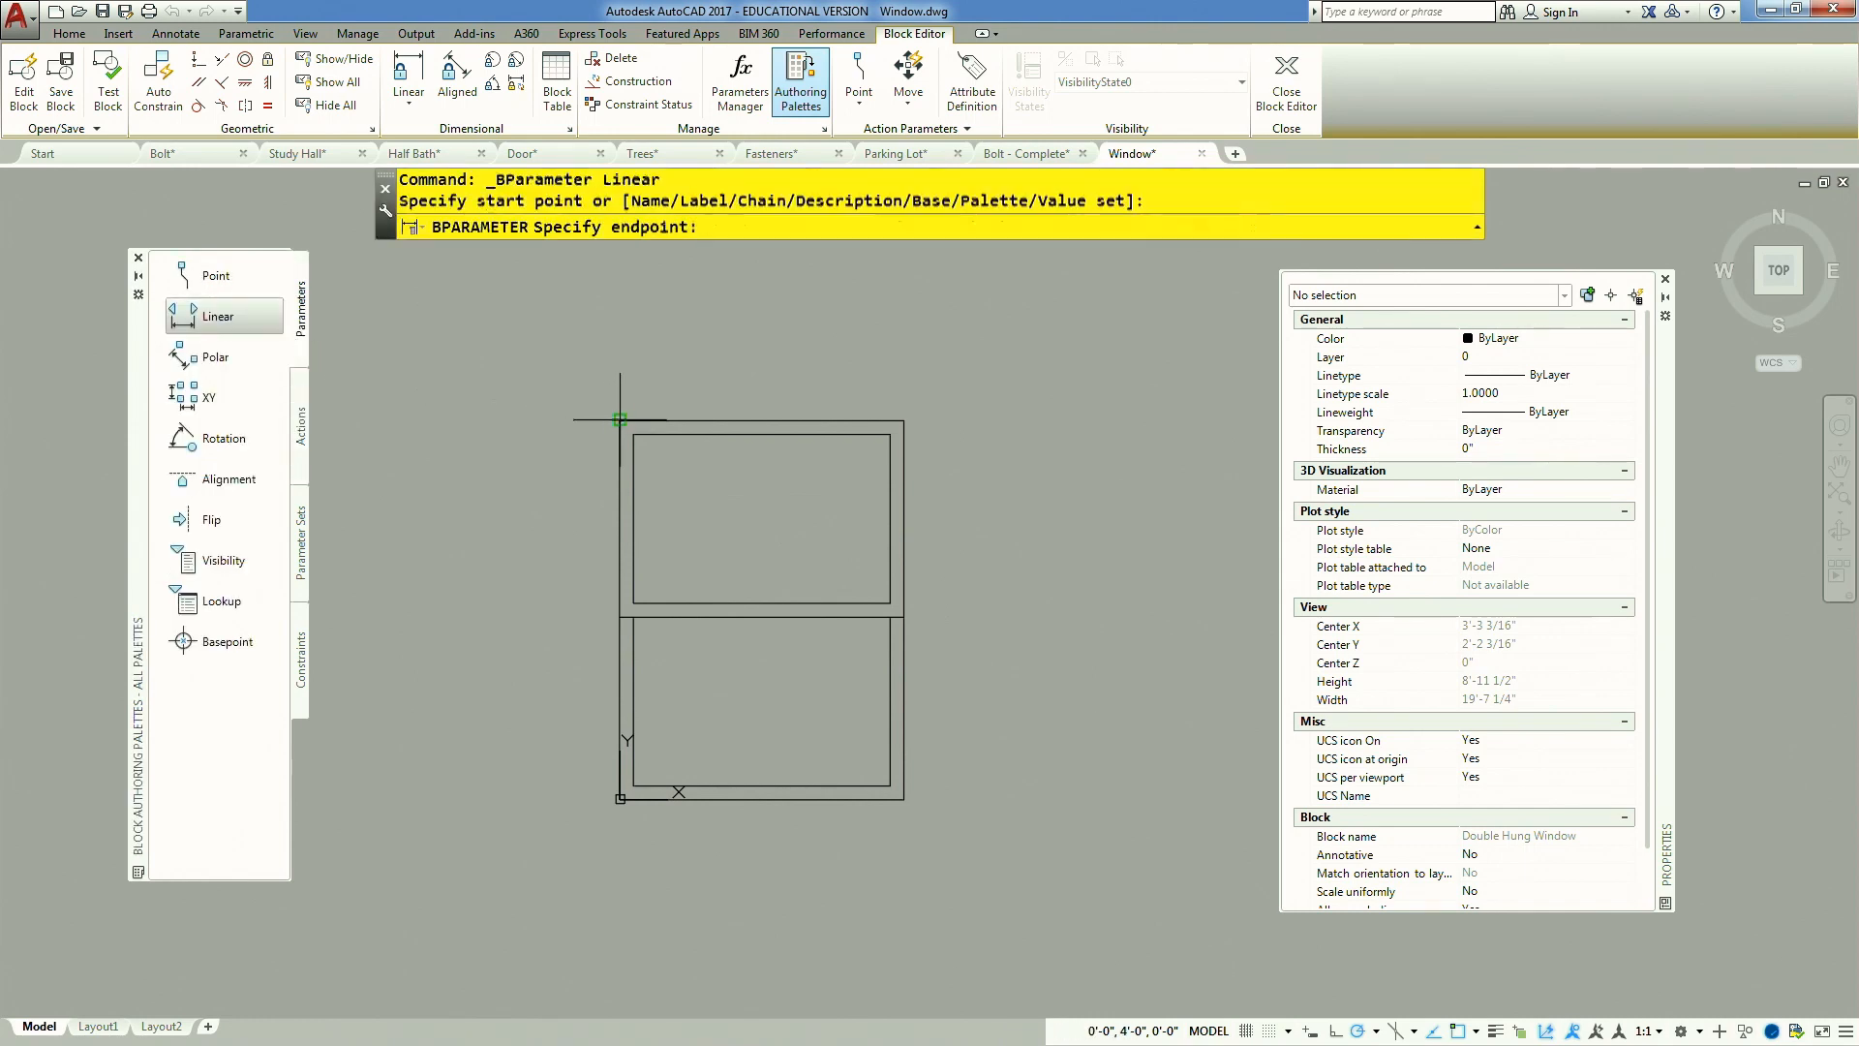
pyautogui.click(904, 419)
pyautogui.click(904, 372)
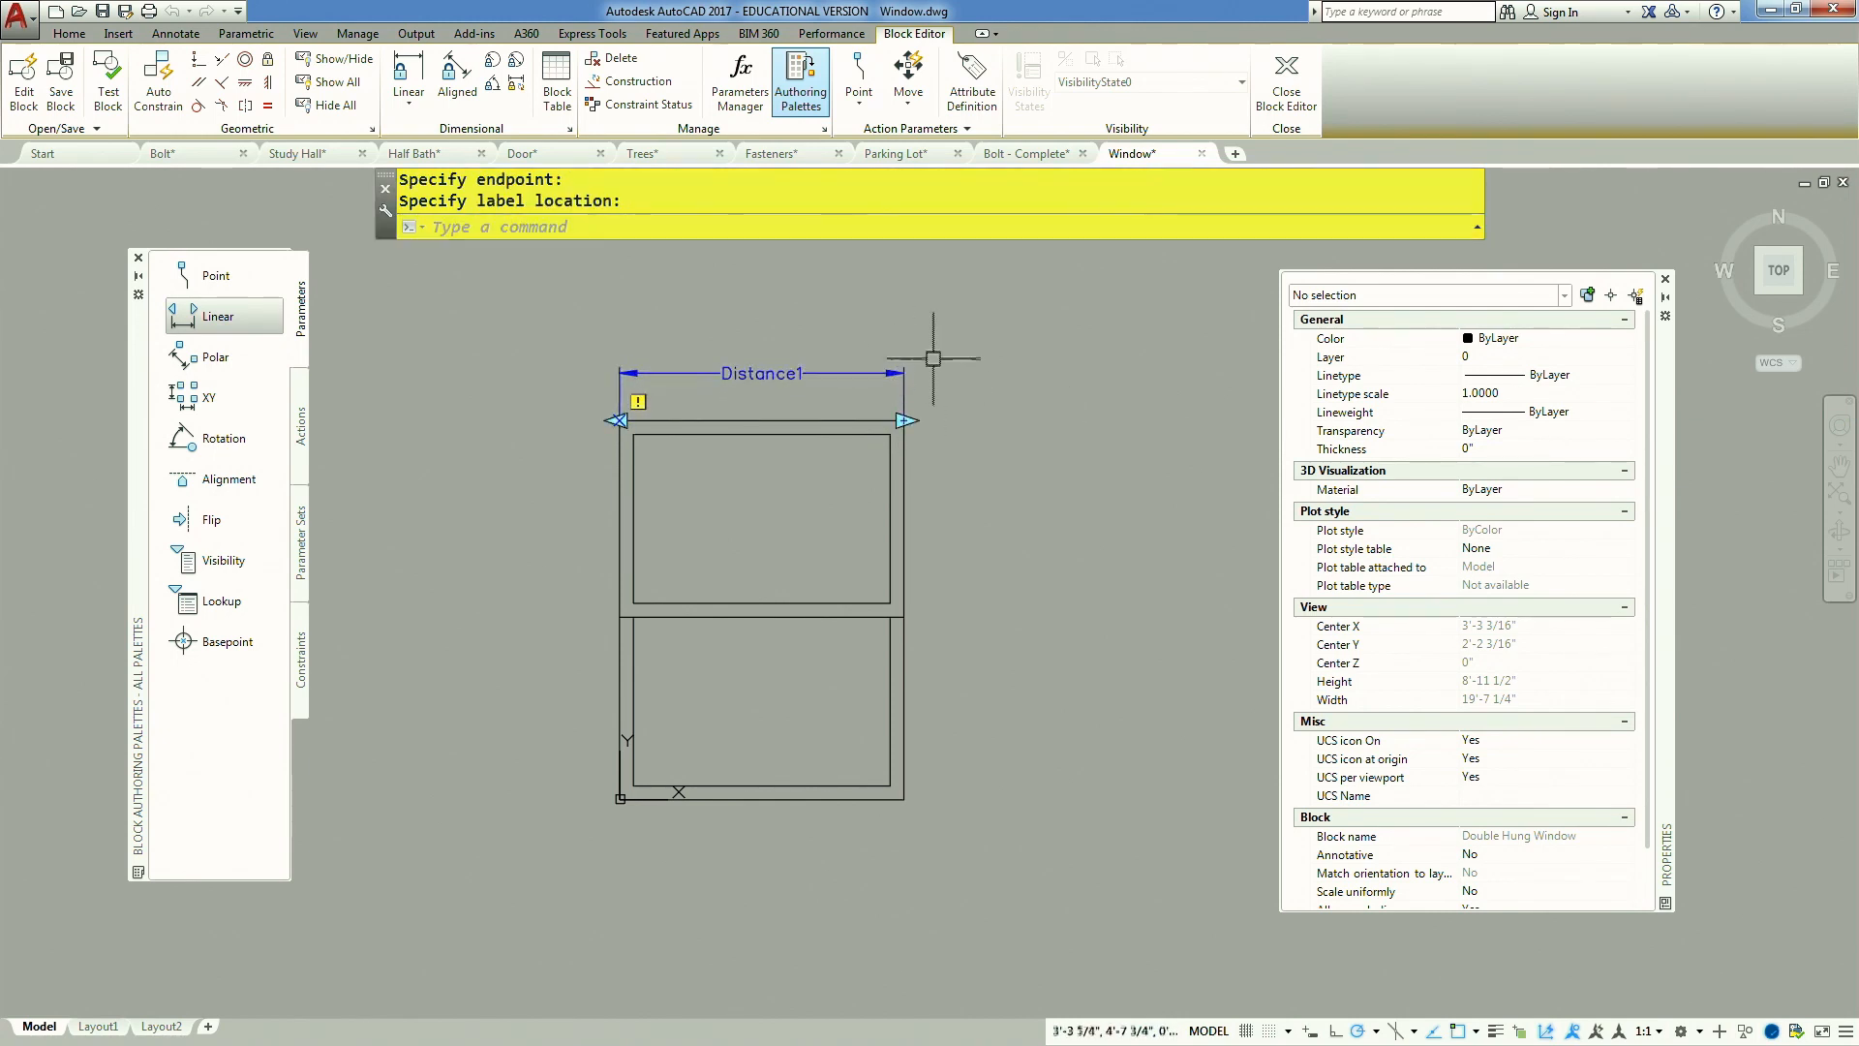
pyautogui.click(300, 421)
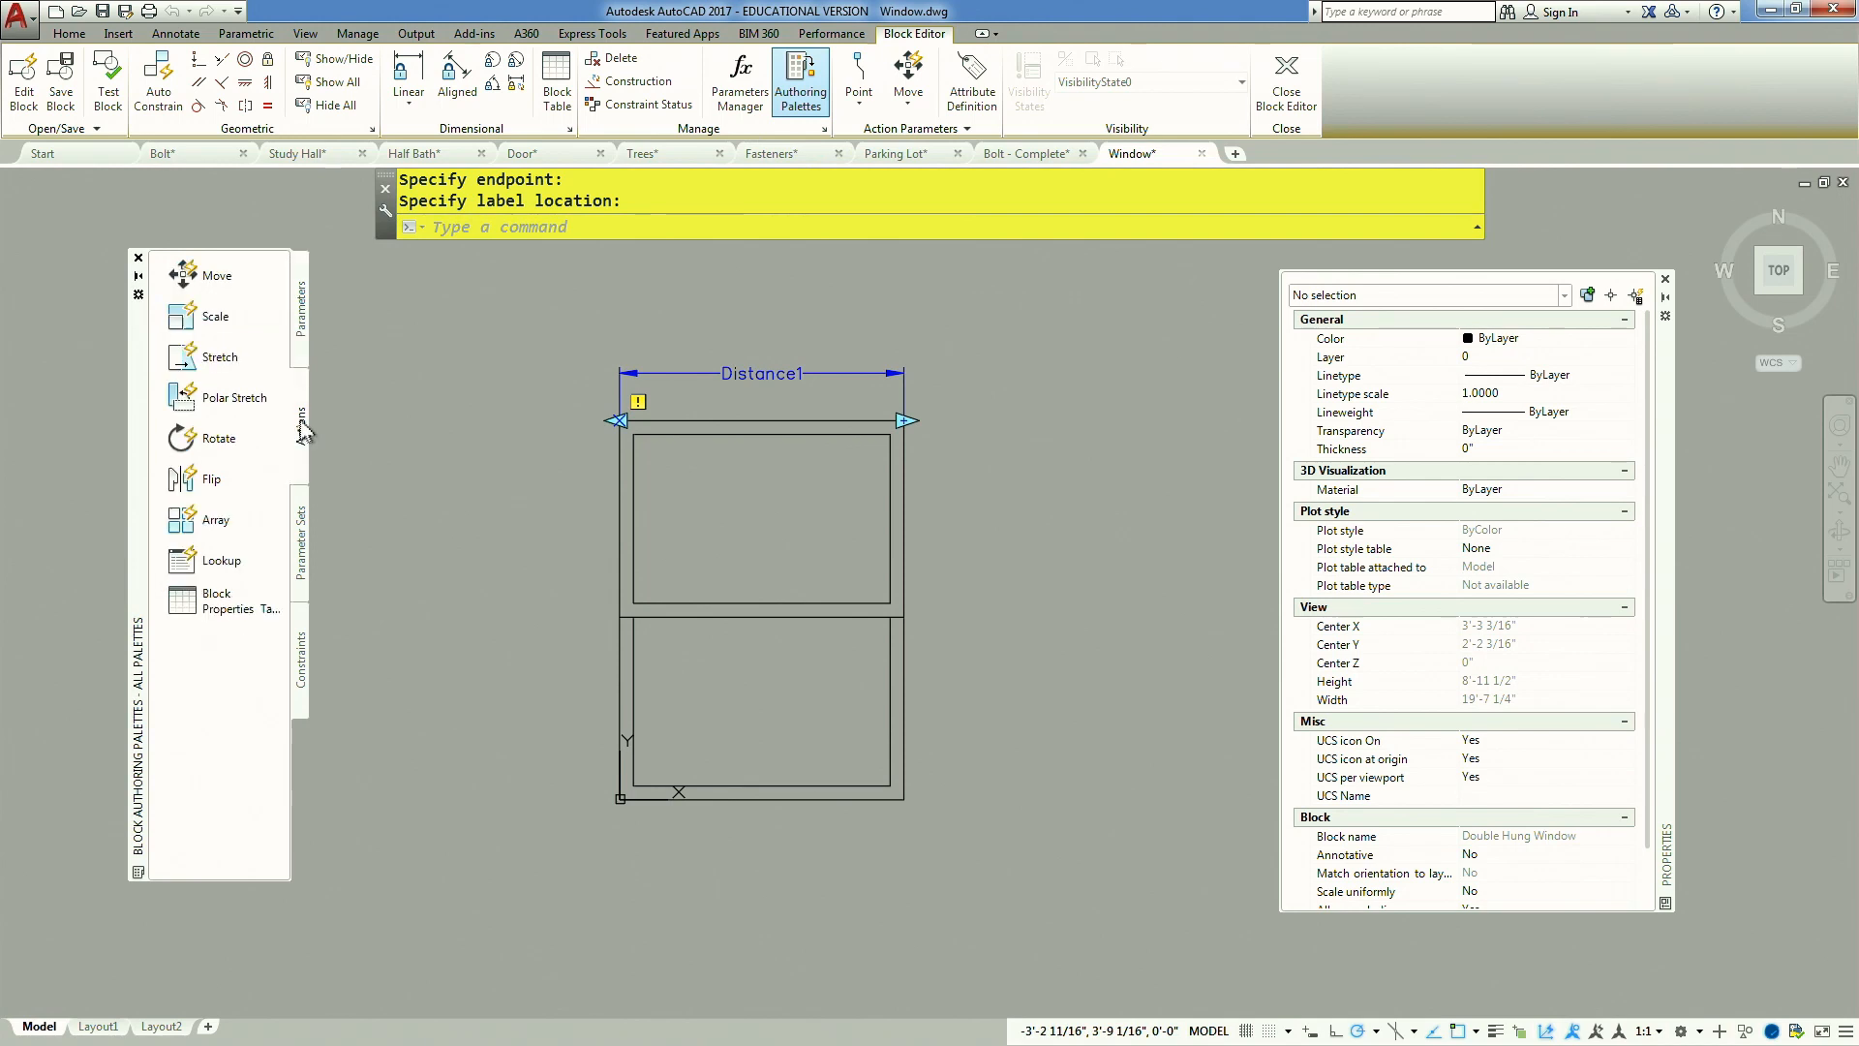
pyautogui.click(221, 356)
pyautogui.click(619, 397)
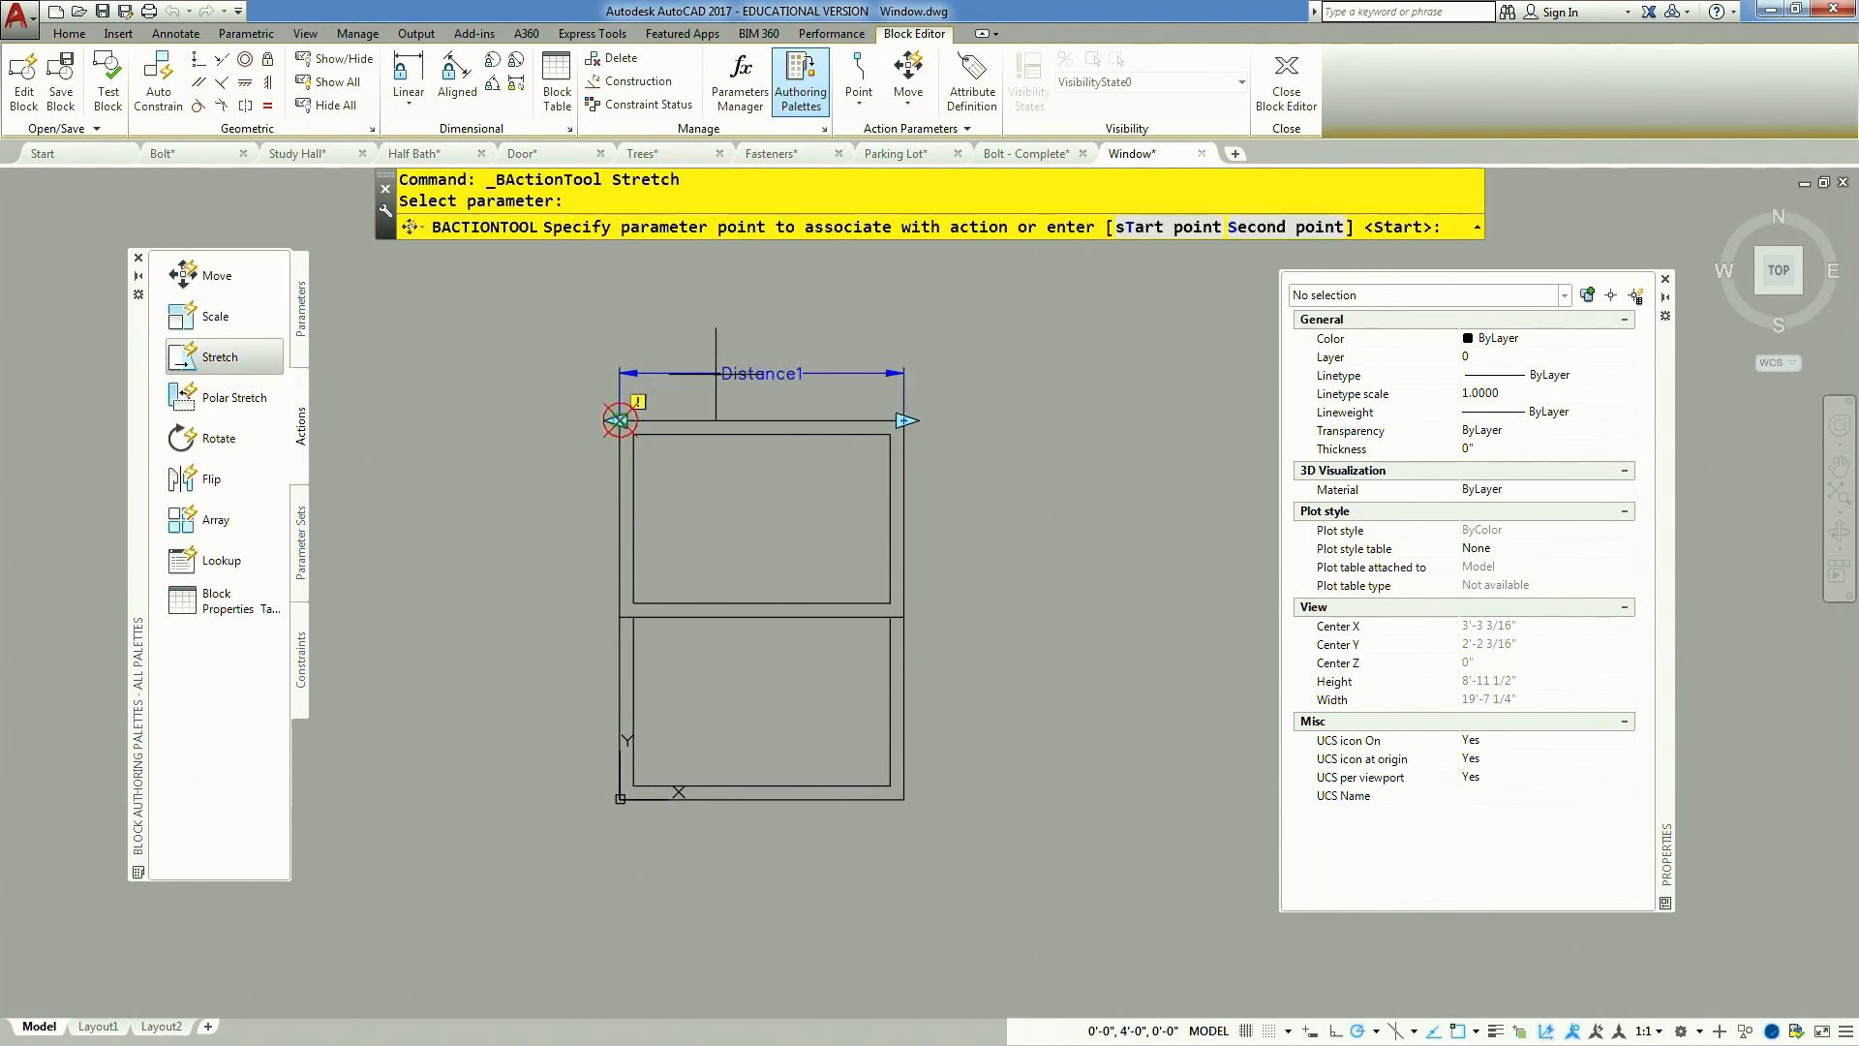
pyautogui.click(906, 420)
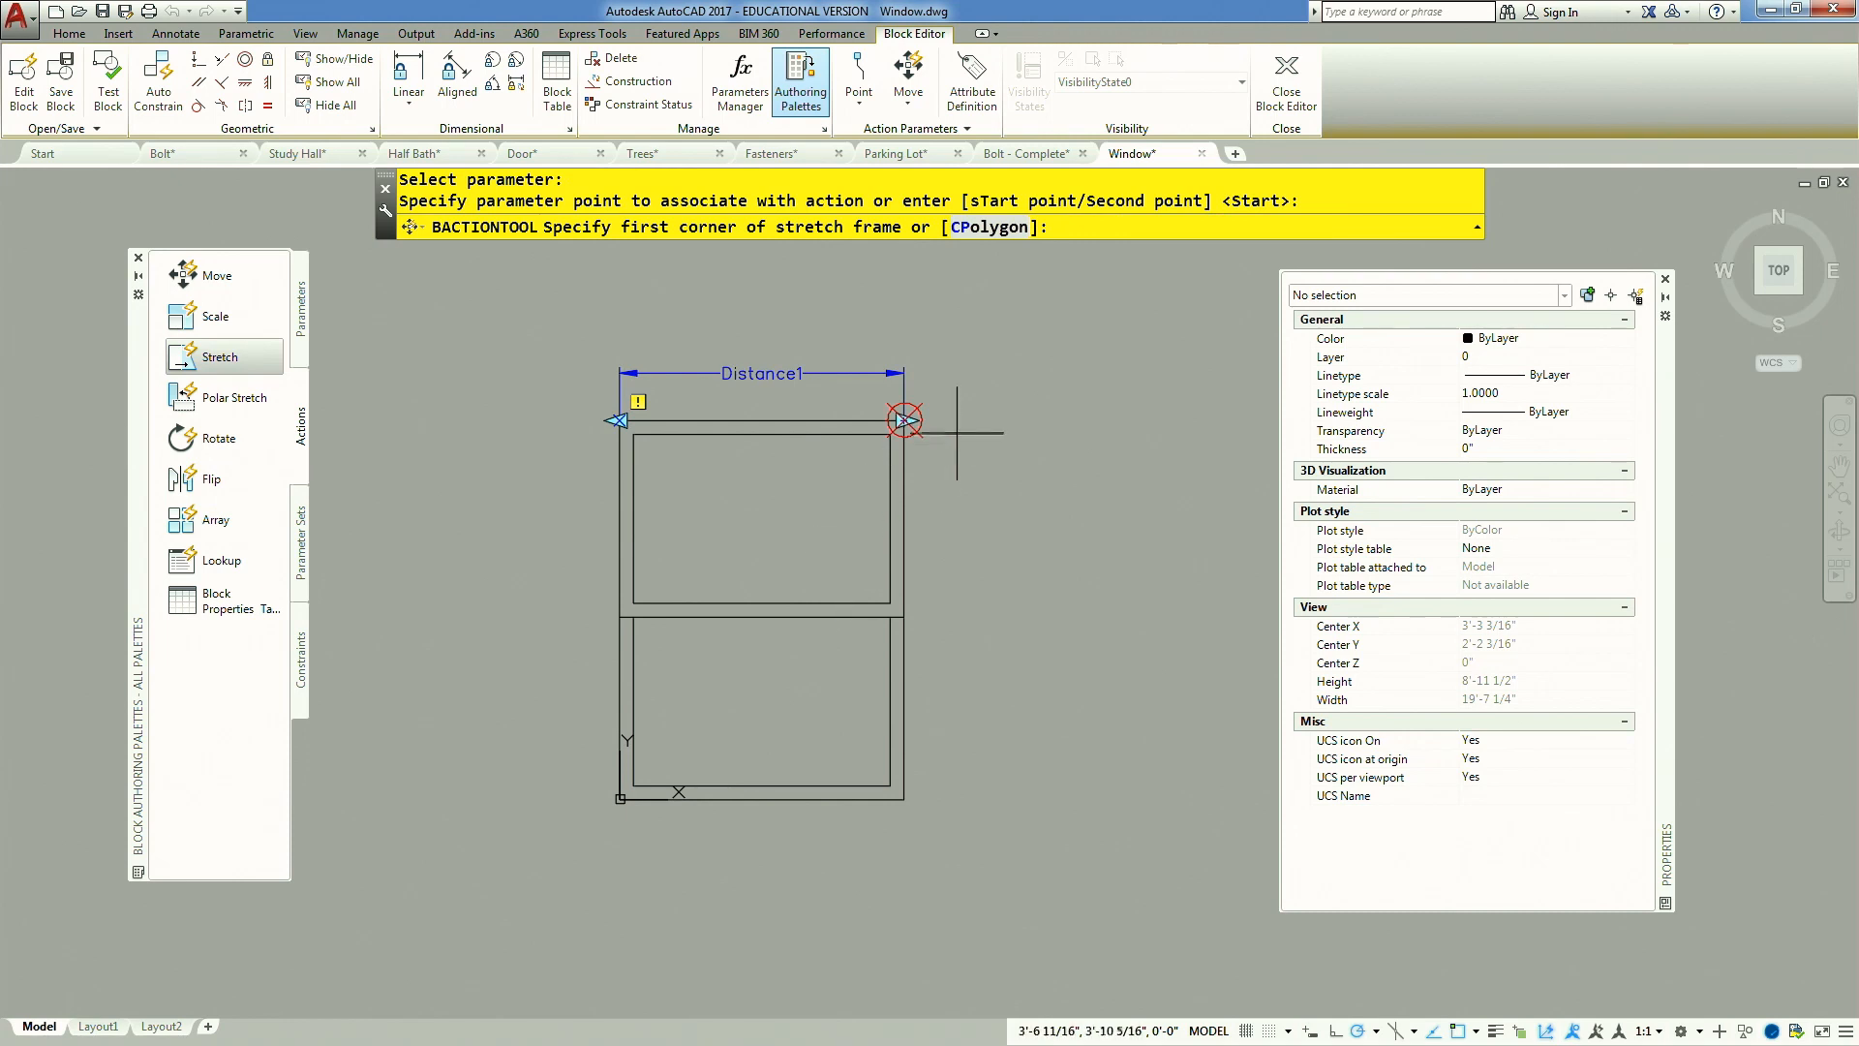
pyautogui.click(966, 427)
pyautogui.click(1002, 317)
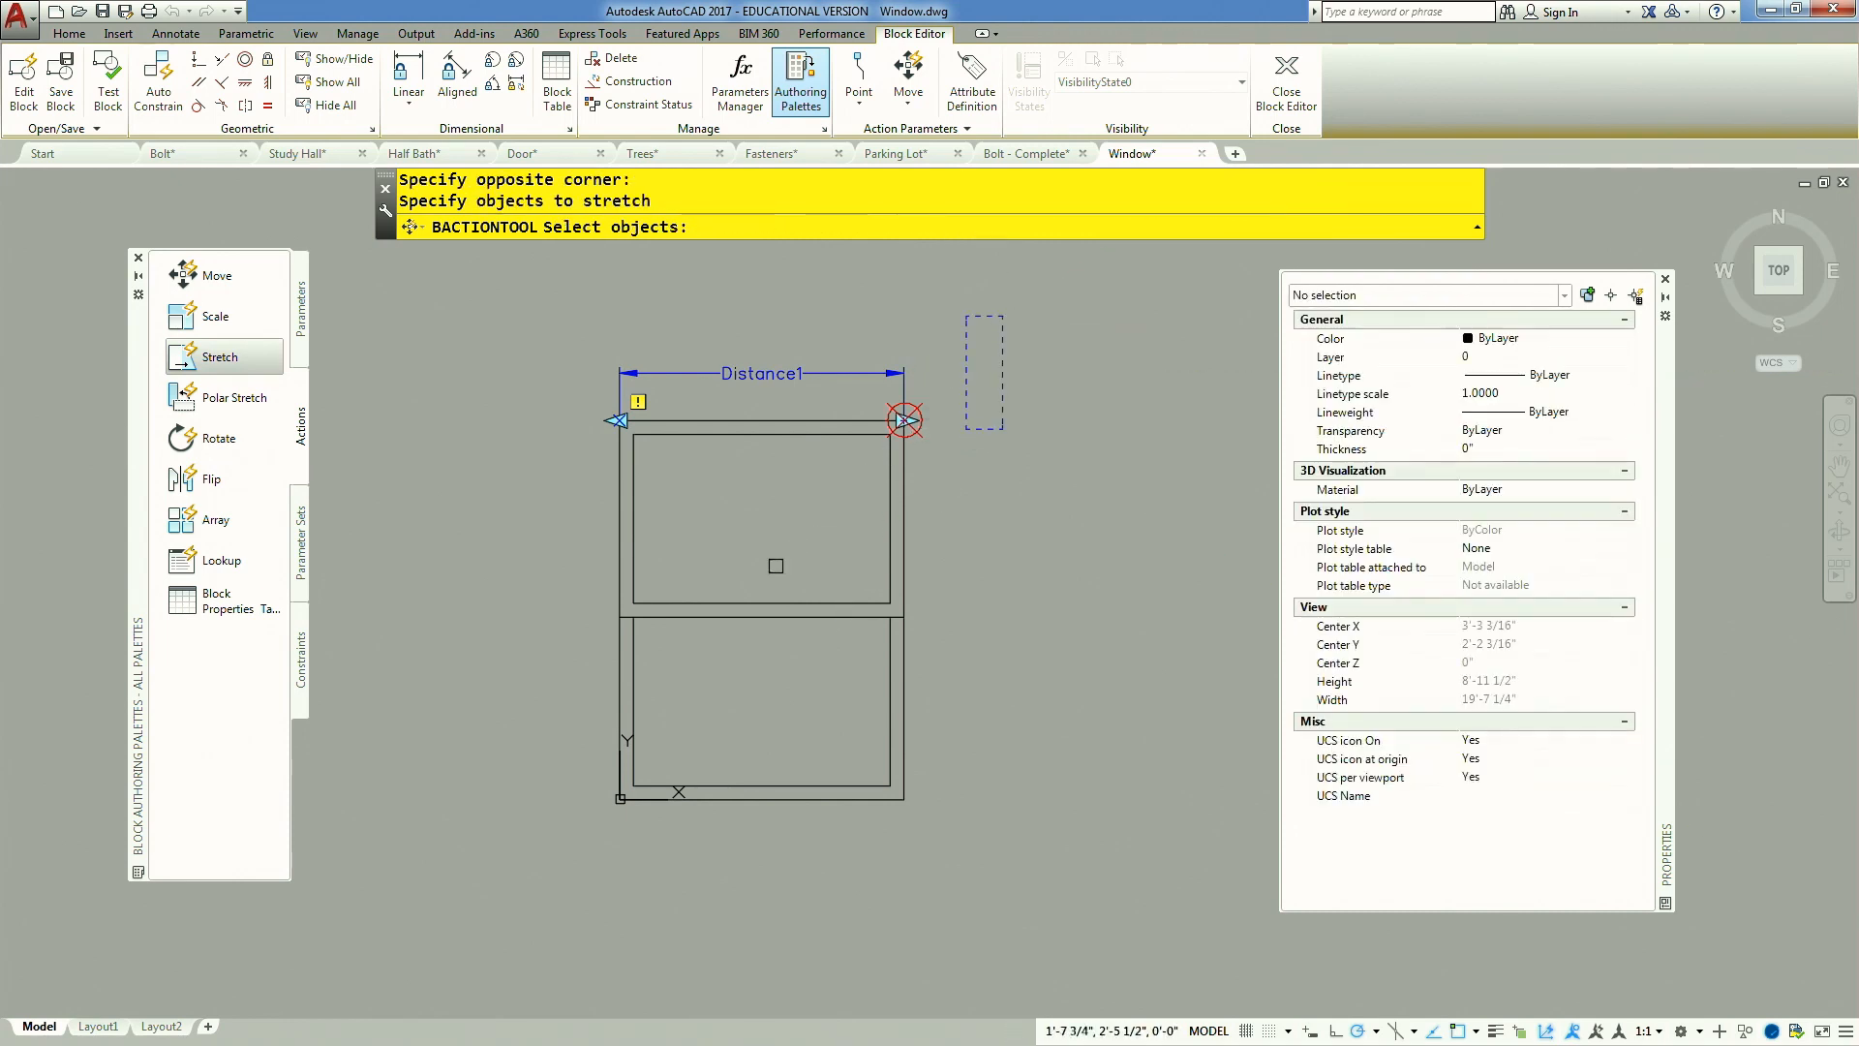
pyautogui.hotkey('ctrl', 'z')
pyautogui.hotkey('ctrl', 'z')
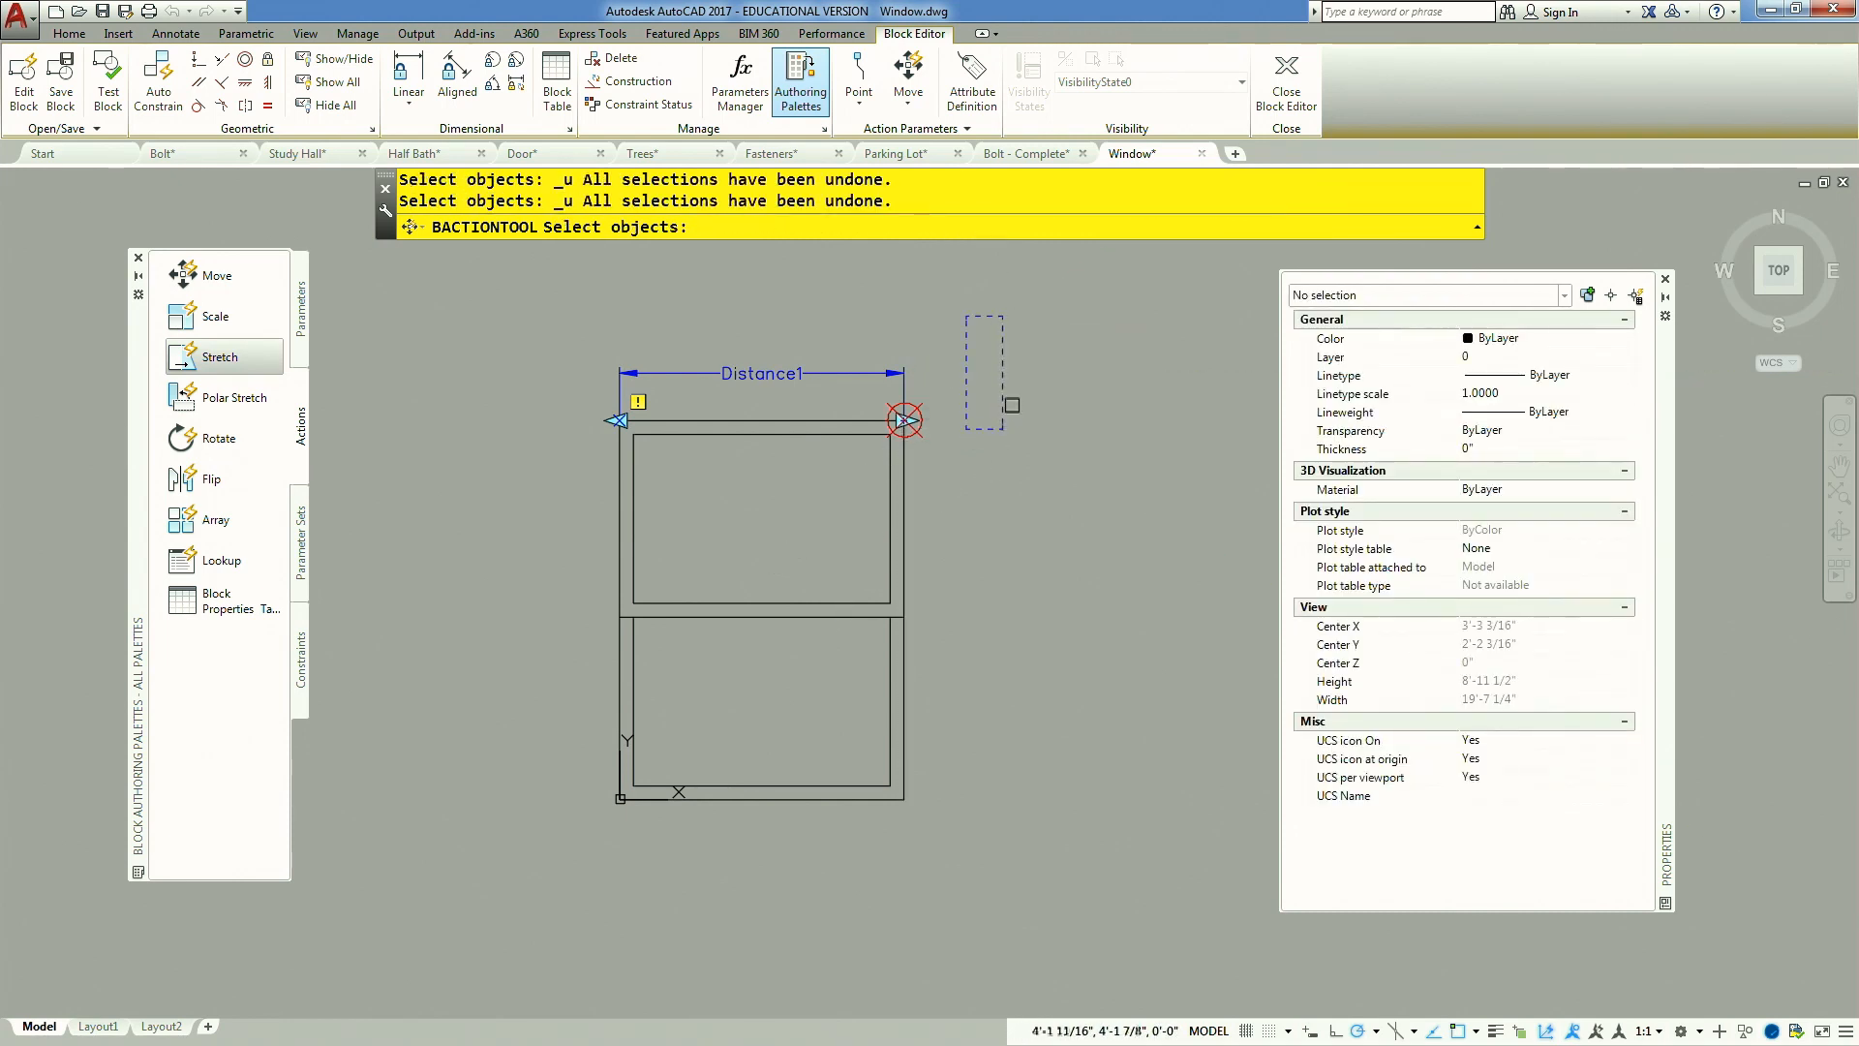
pyautogui.press('Escape')
pyautogui.press('Escape')
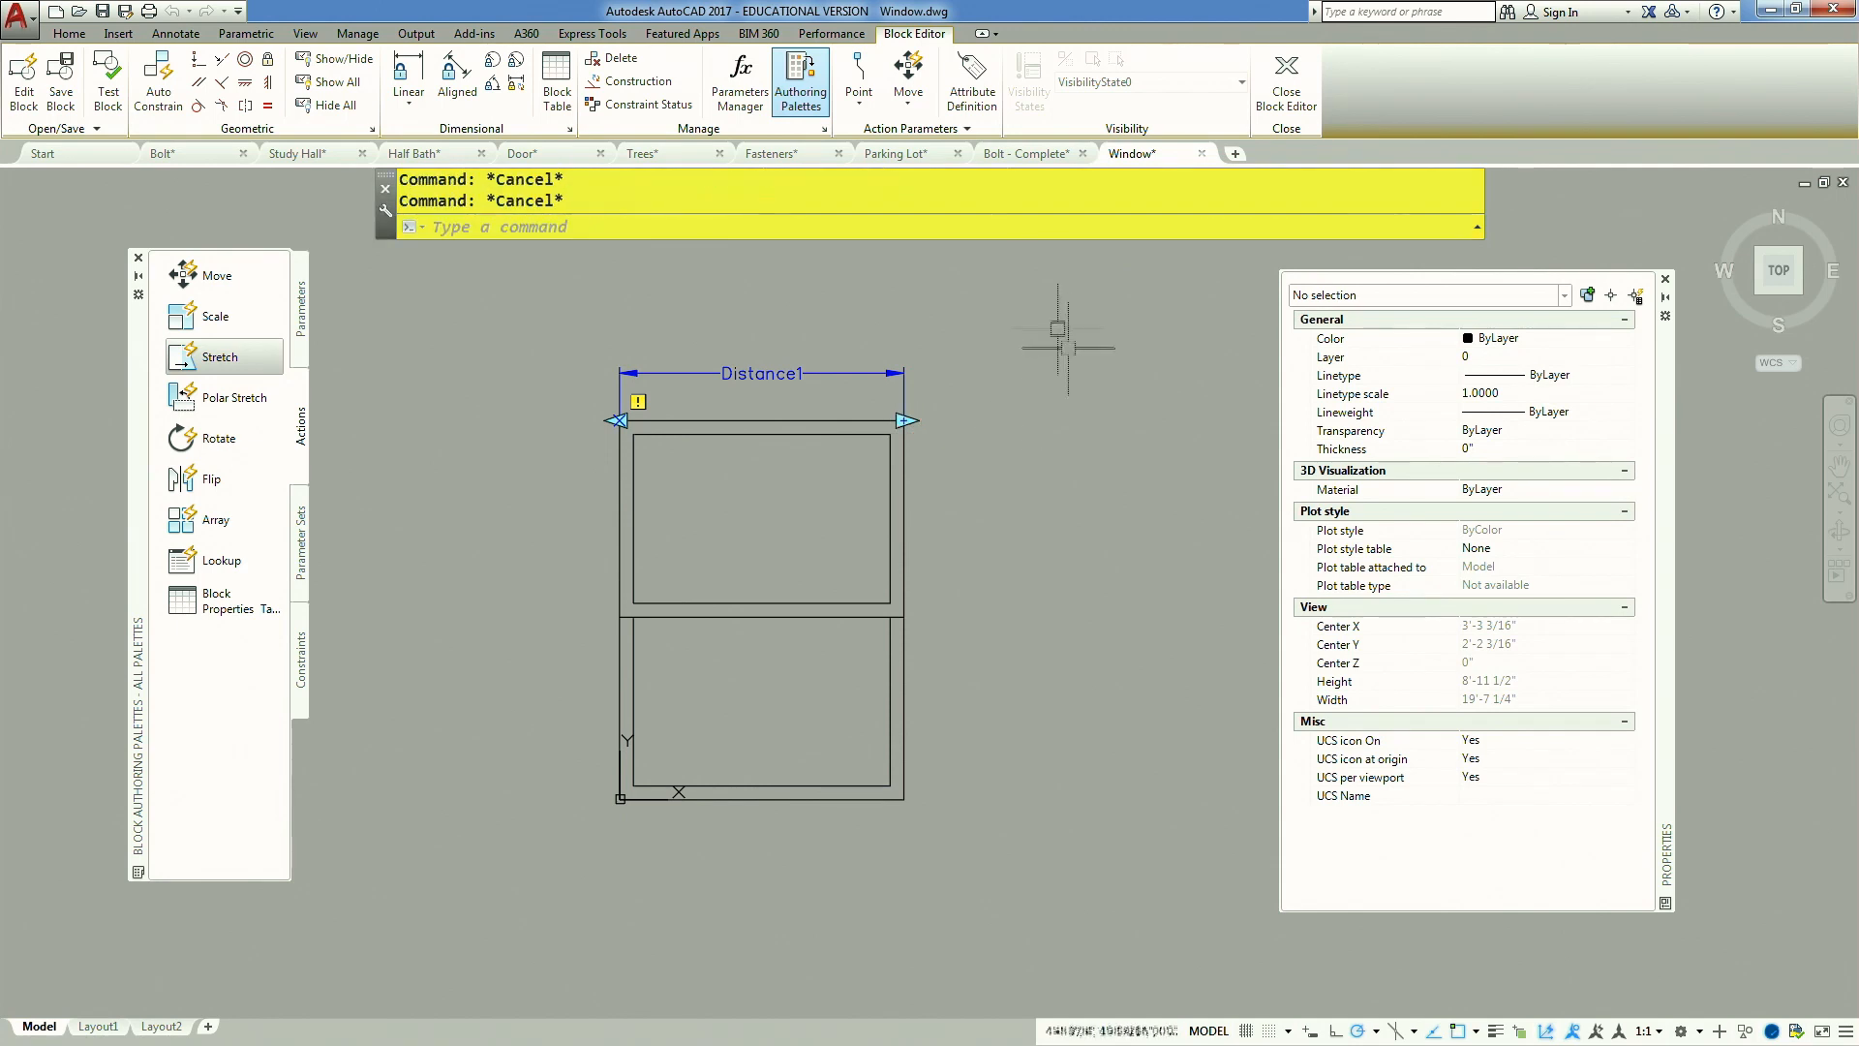
# Try to attach a stretch action to the width parameter's right end point, framing the window's right part and selecting the objects it crosses
pyautogui.click(219, 357)
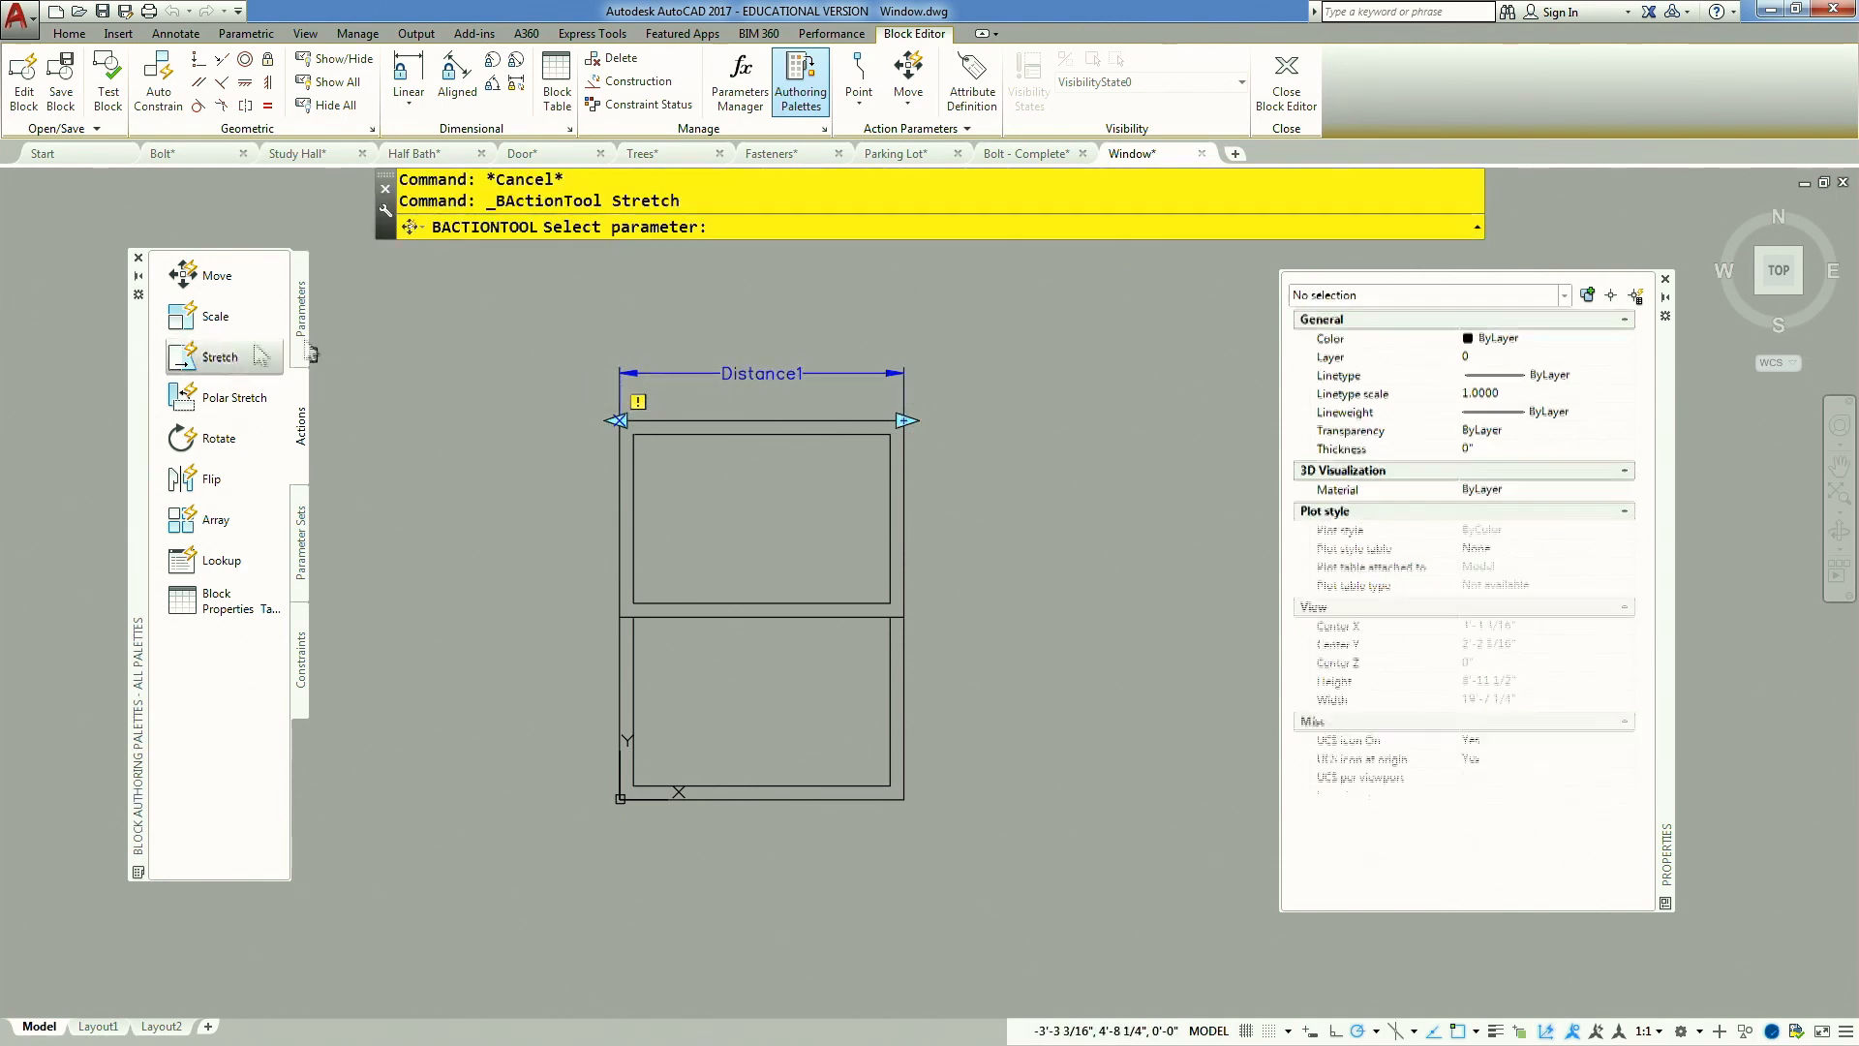
pyautogui.click(994, 305)
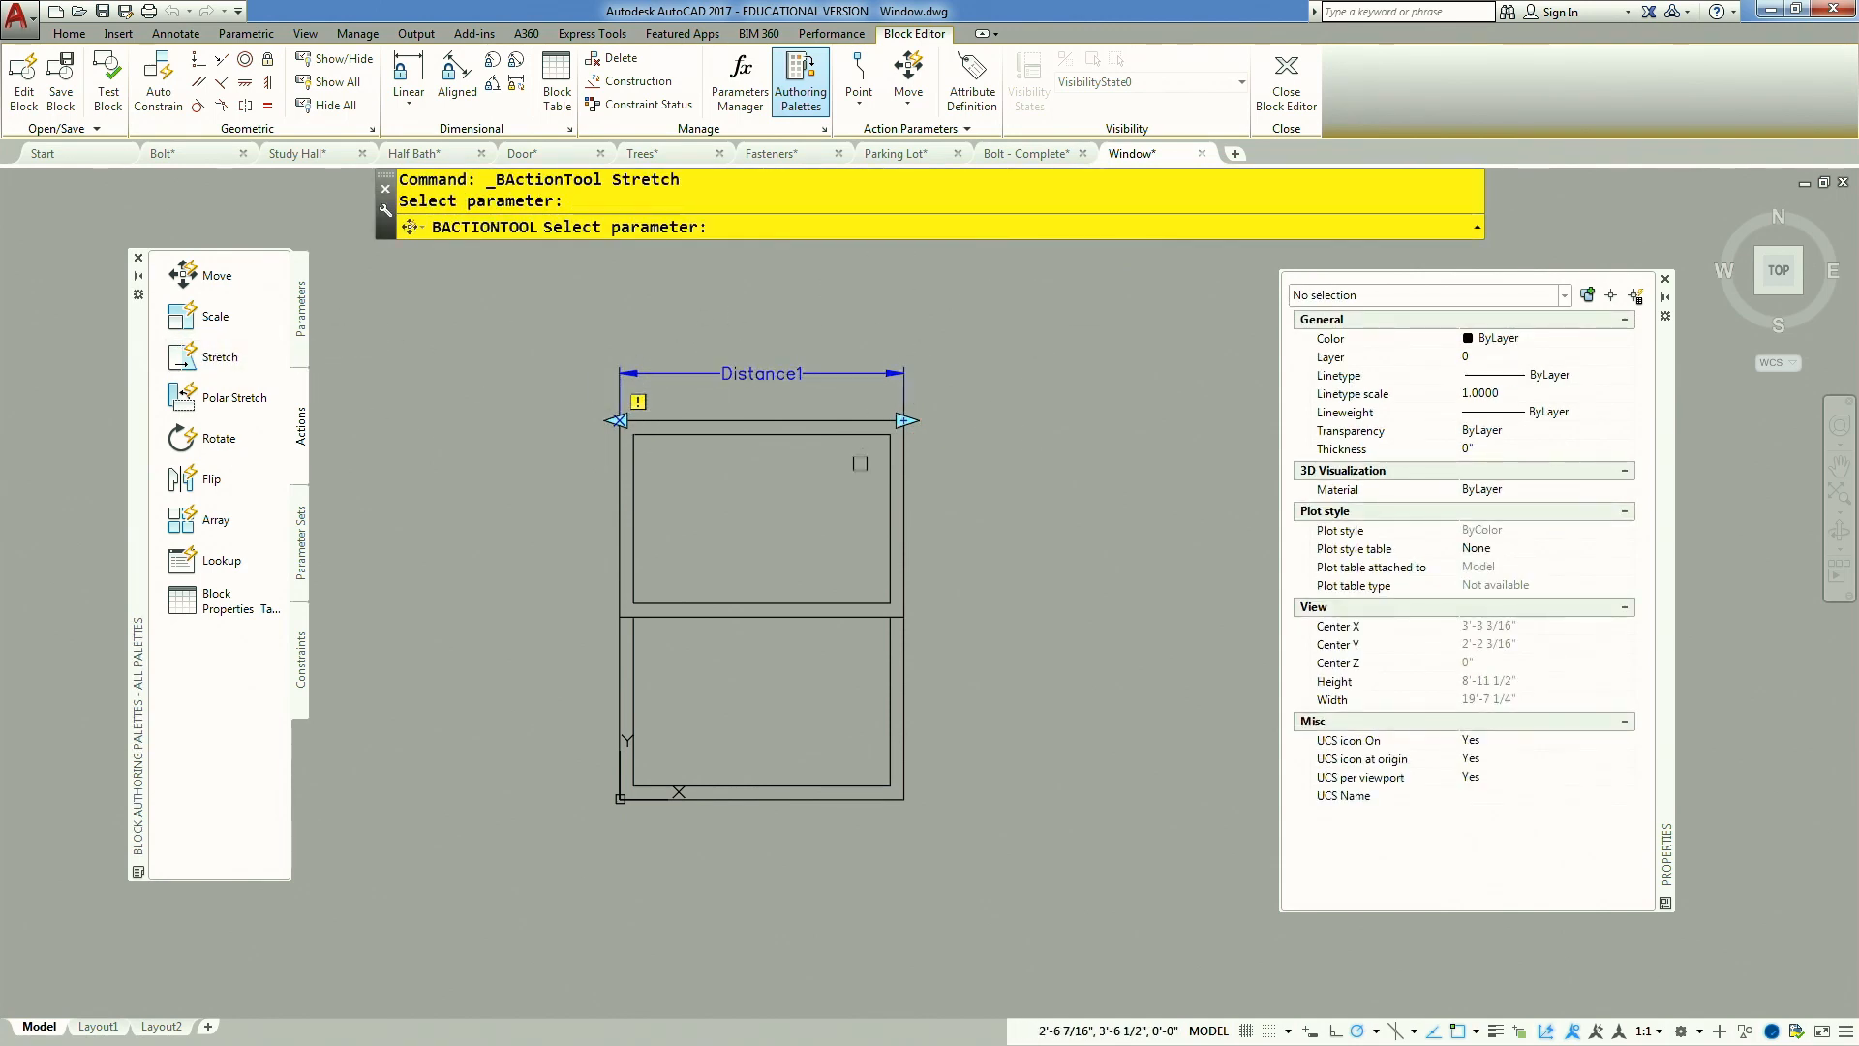
pyautogui.click(875, 372)
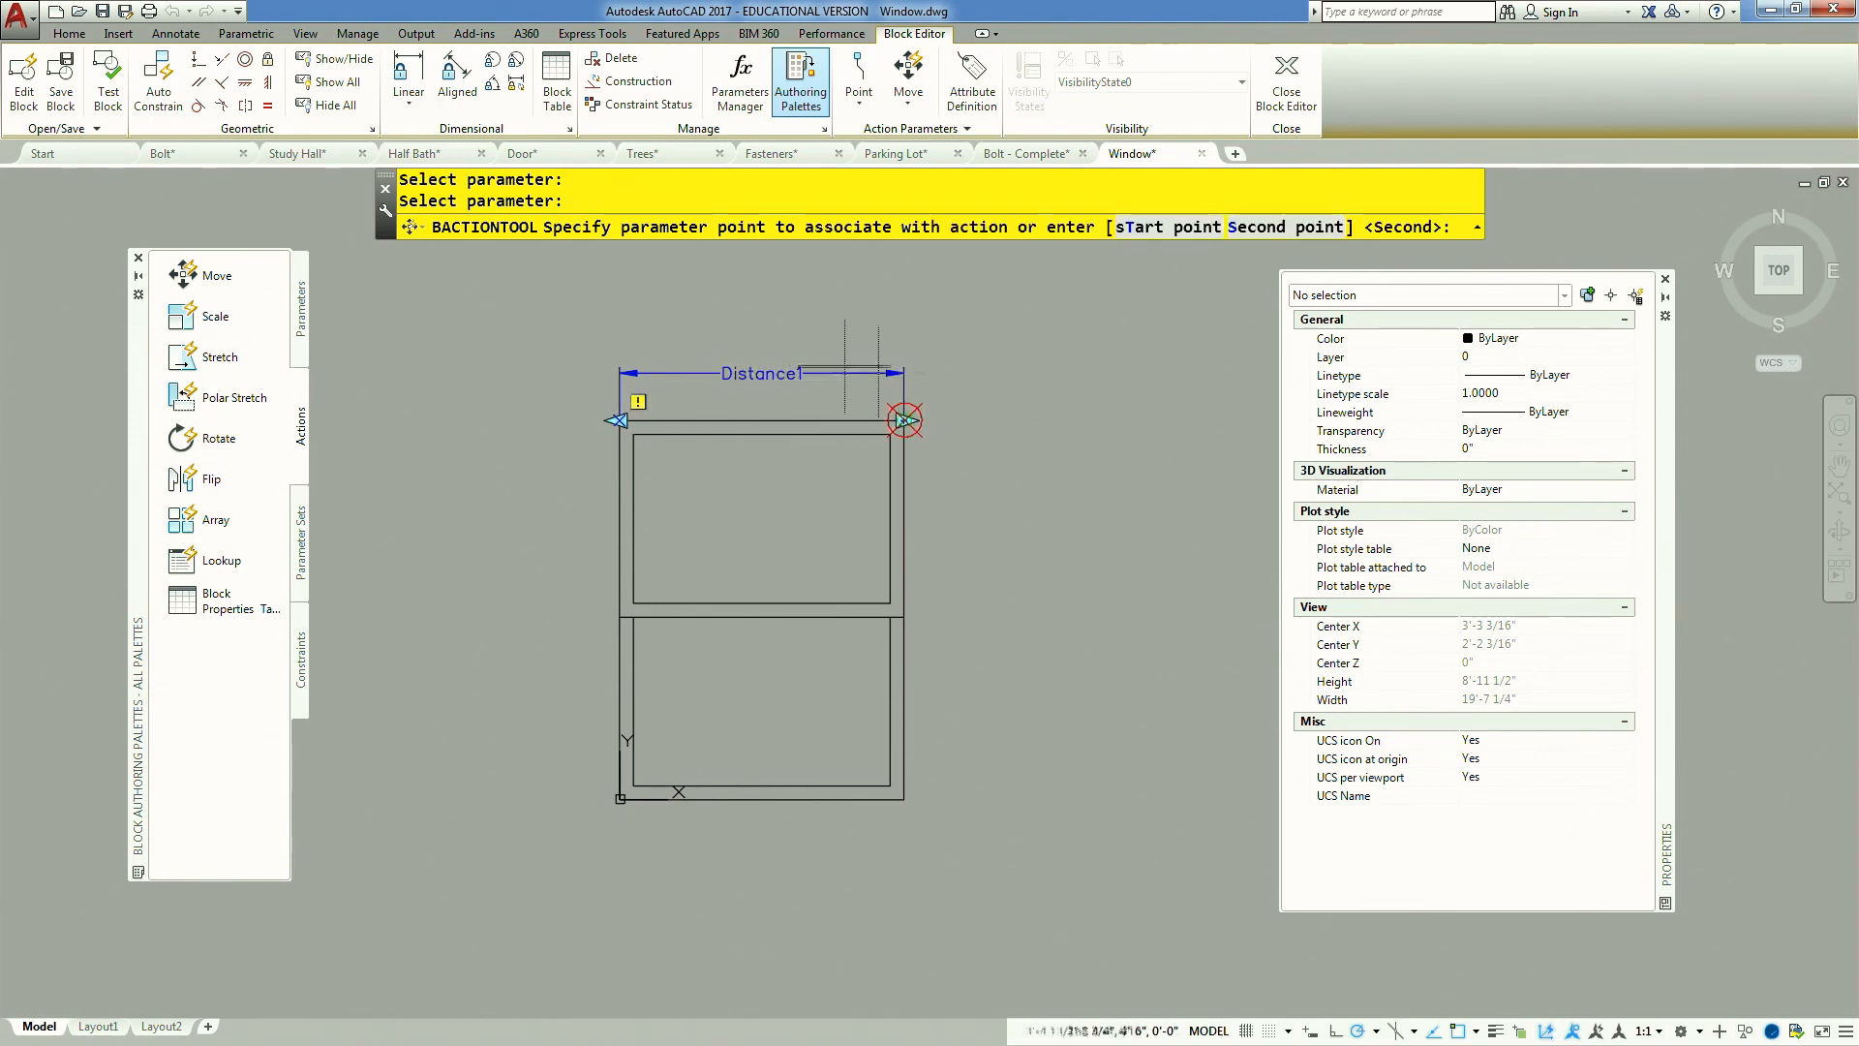
pyautogui.click(904, 420)
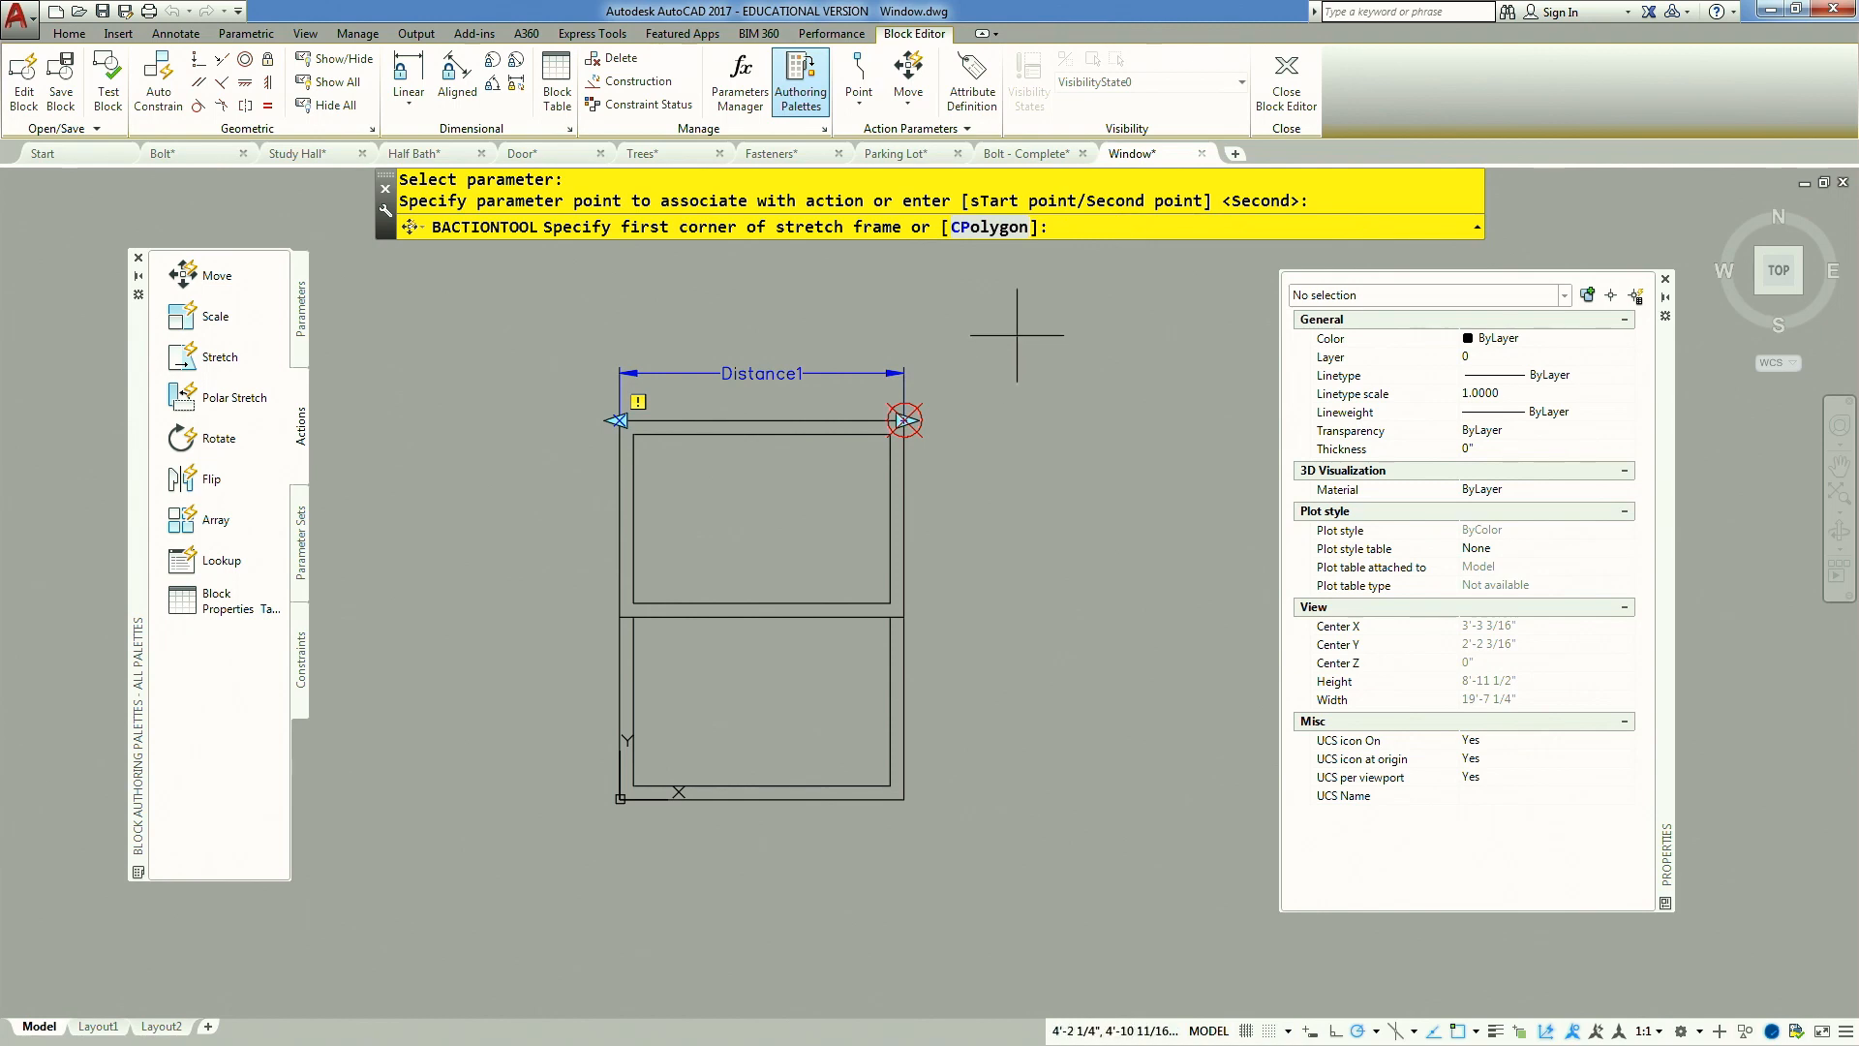
pyautogui.click(1017, 335)
pyautogui.click(810, 829)
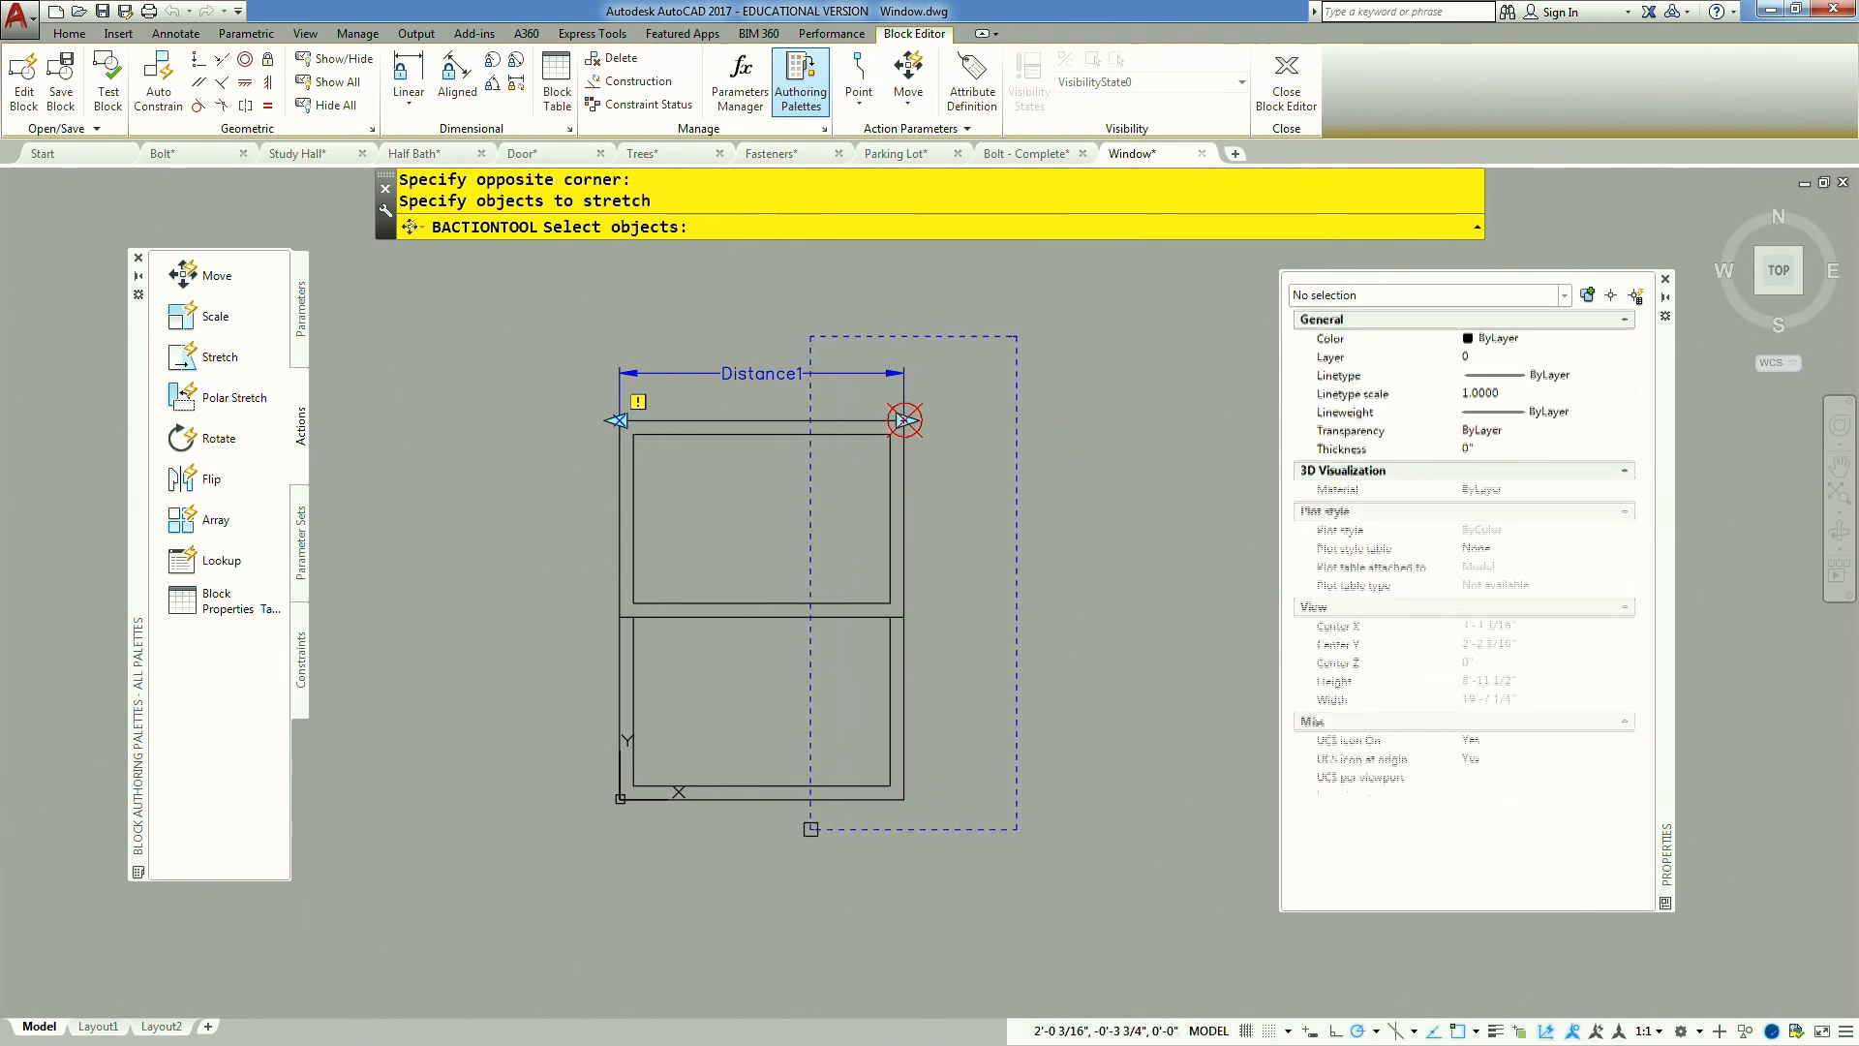
pyautogui.click(997, 346)
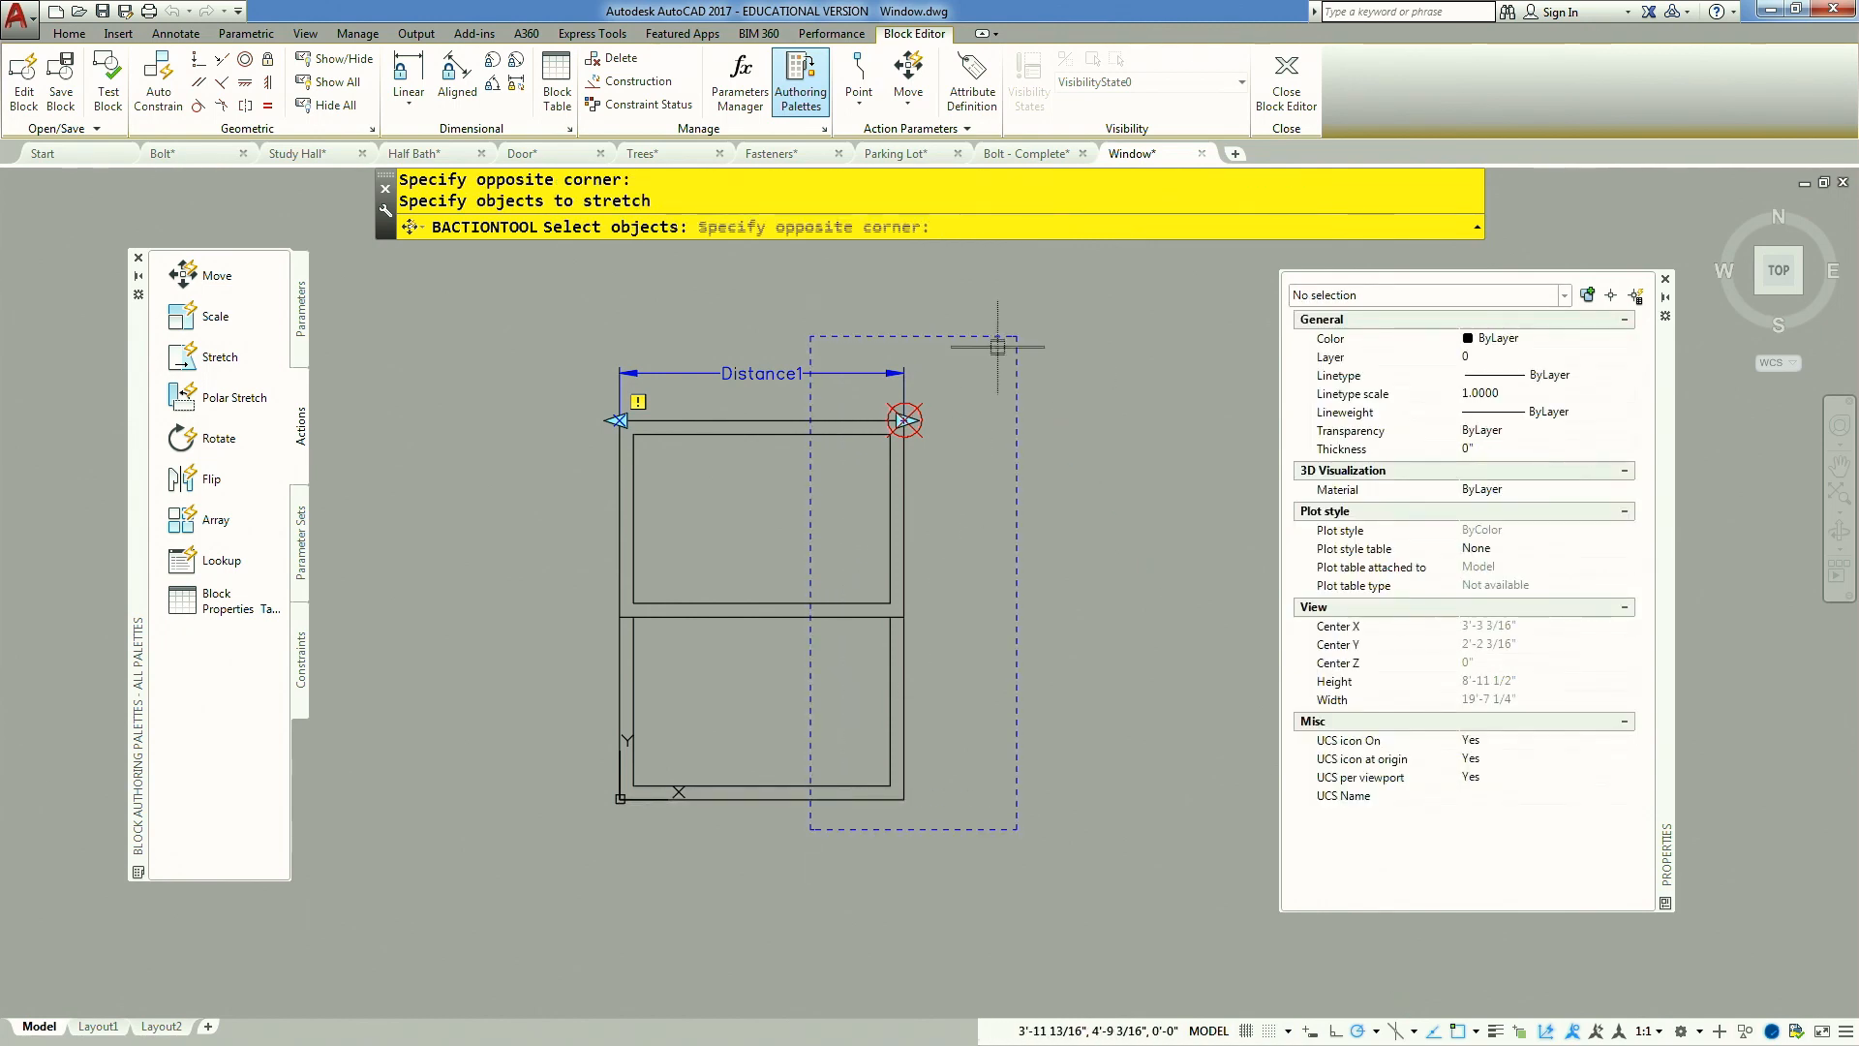
pyautogui.click(837, 830)
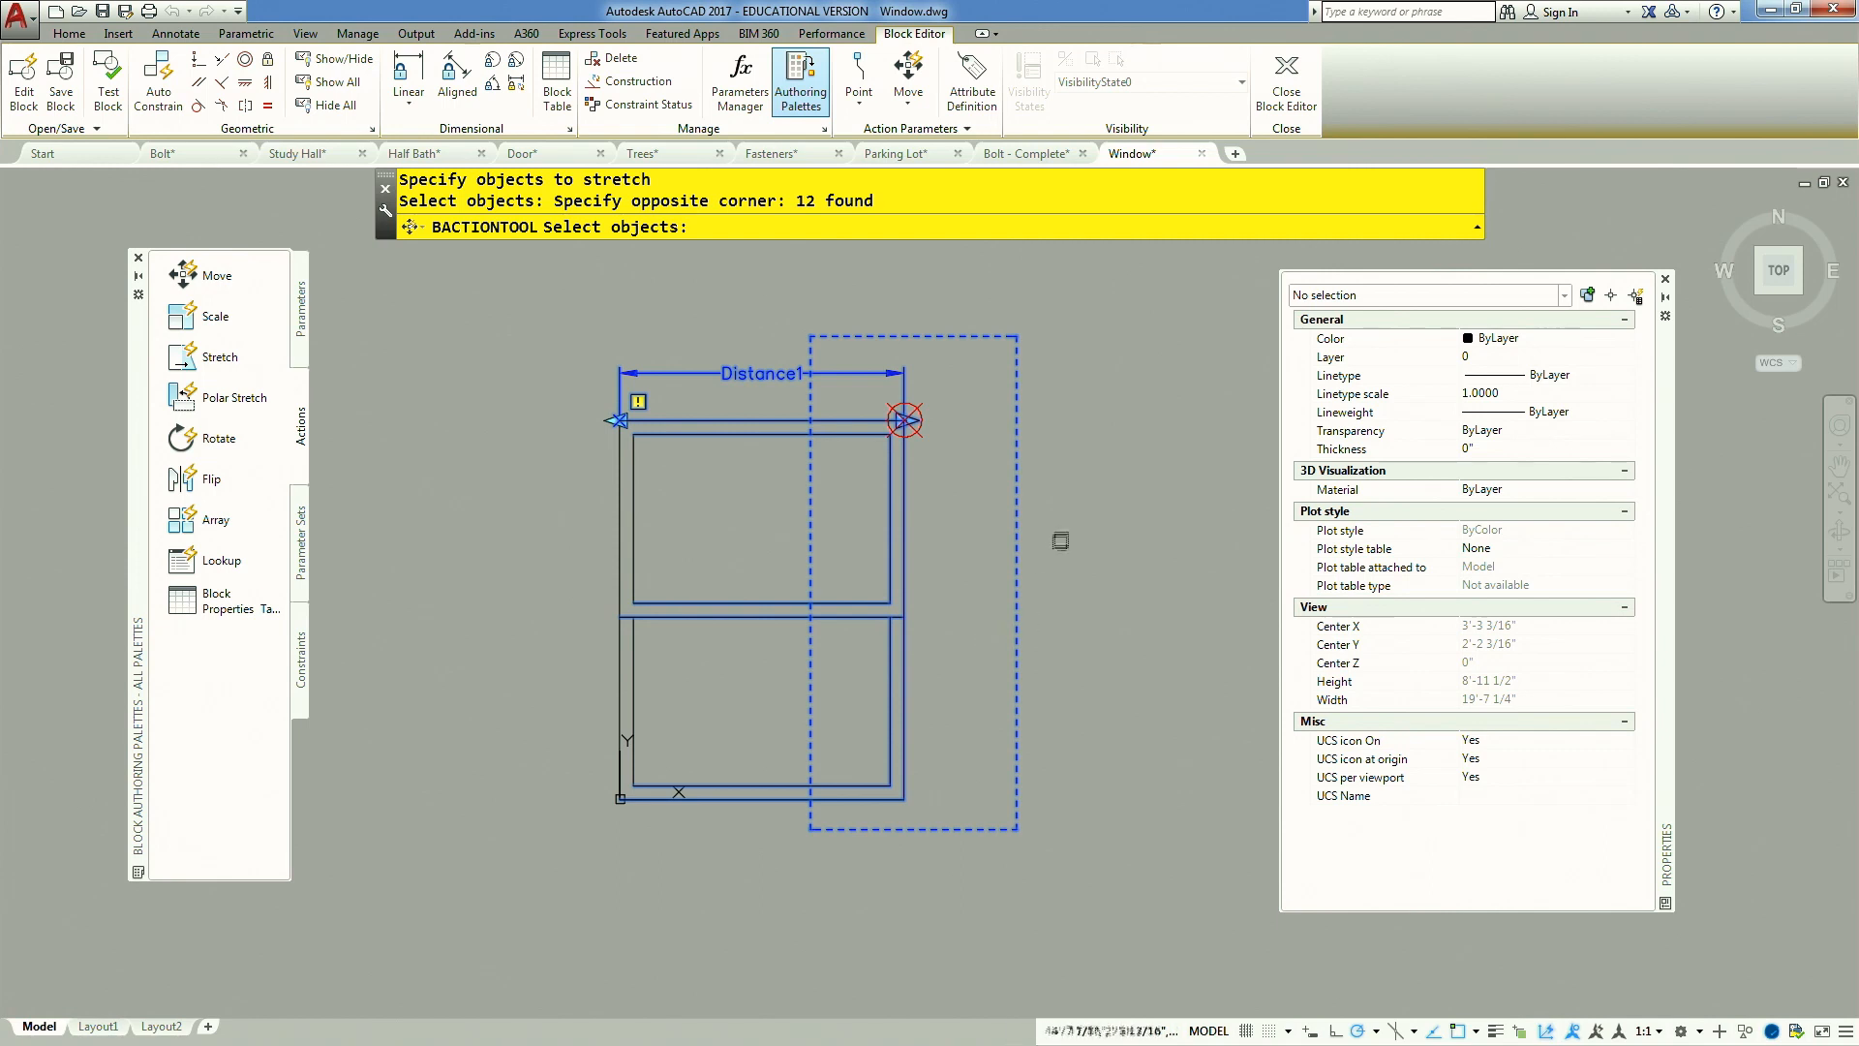
pyautogui.press('Escape')
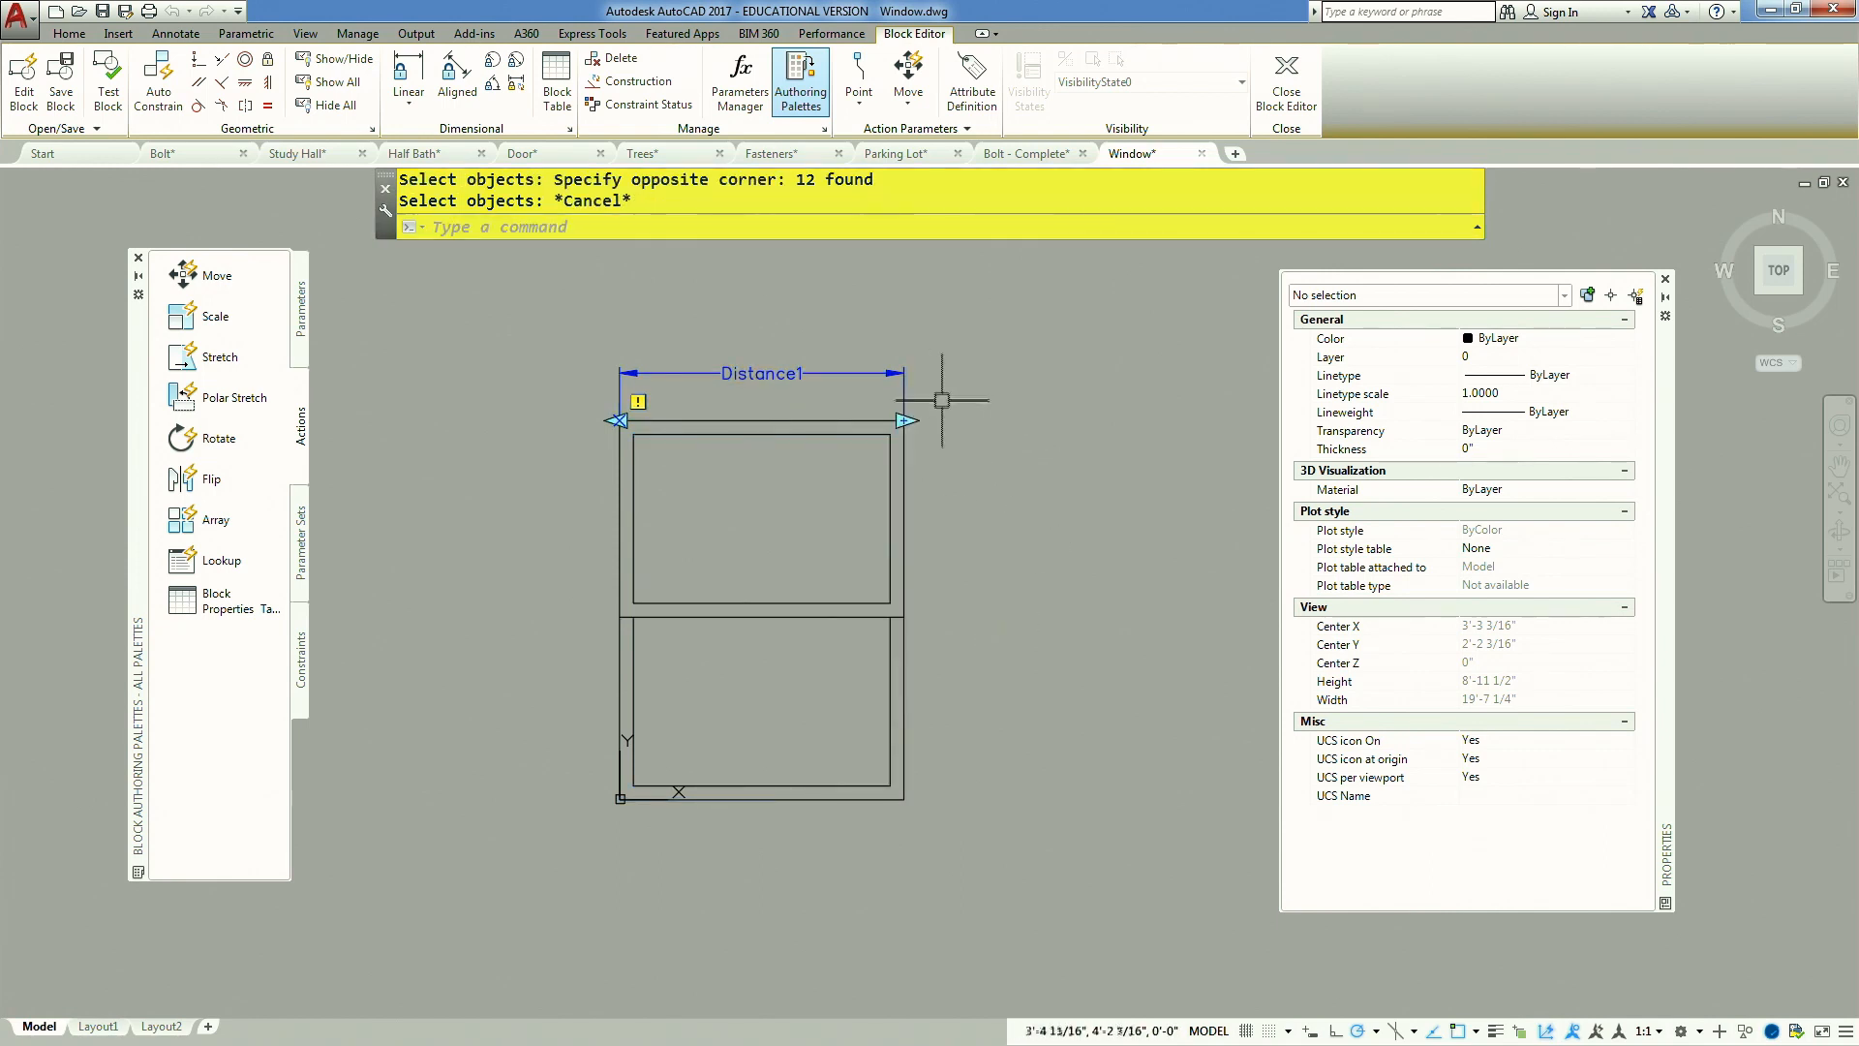
# Delete the linear parameter spanning the window's width, leaving only the frame and sash lines
pyautogui.press('Escape')
pyautogui.press('Escape')
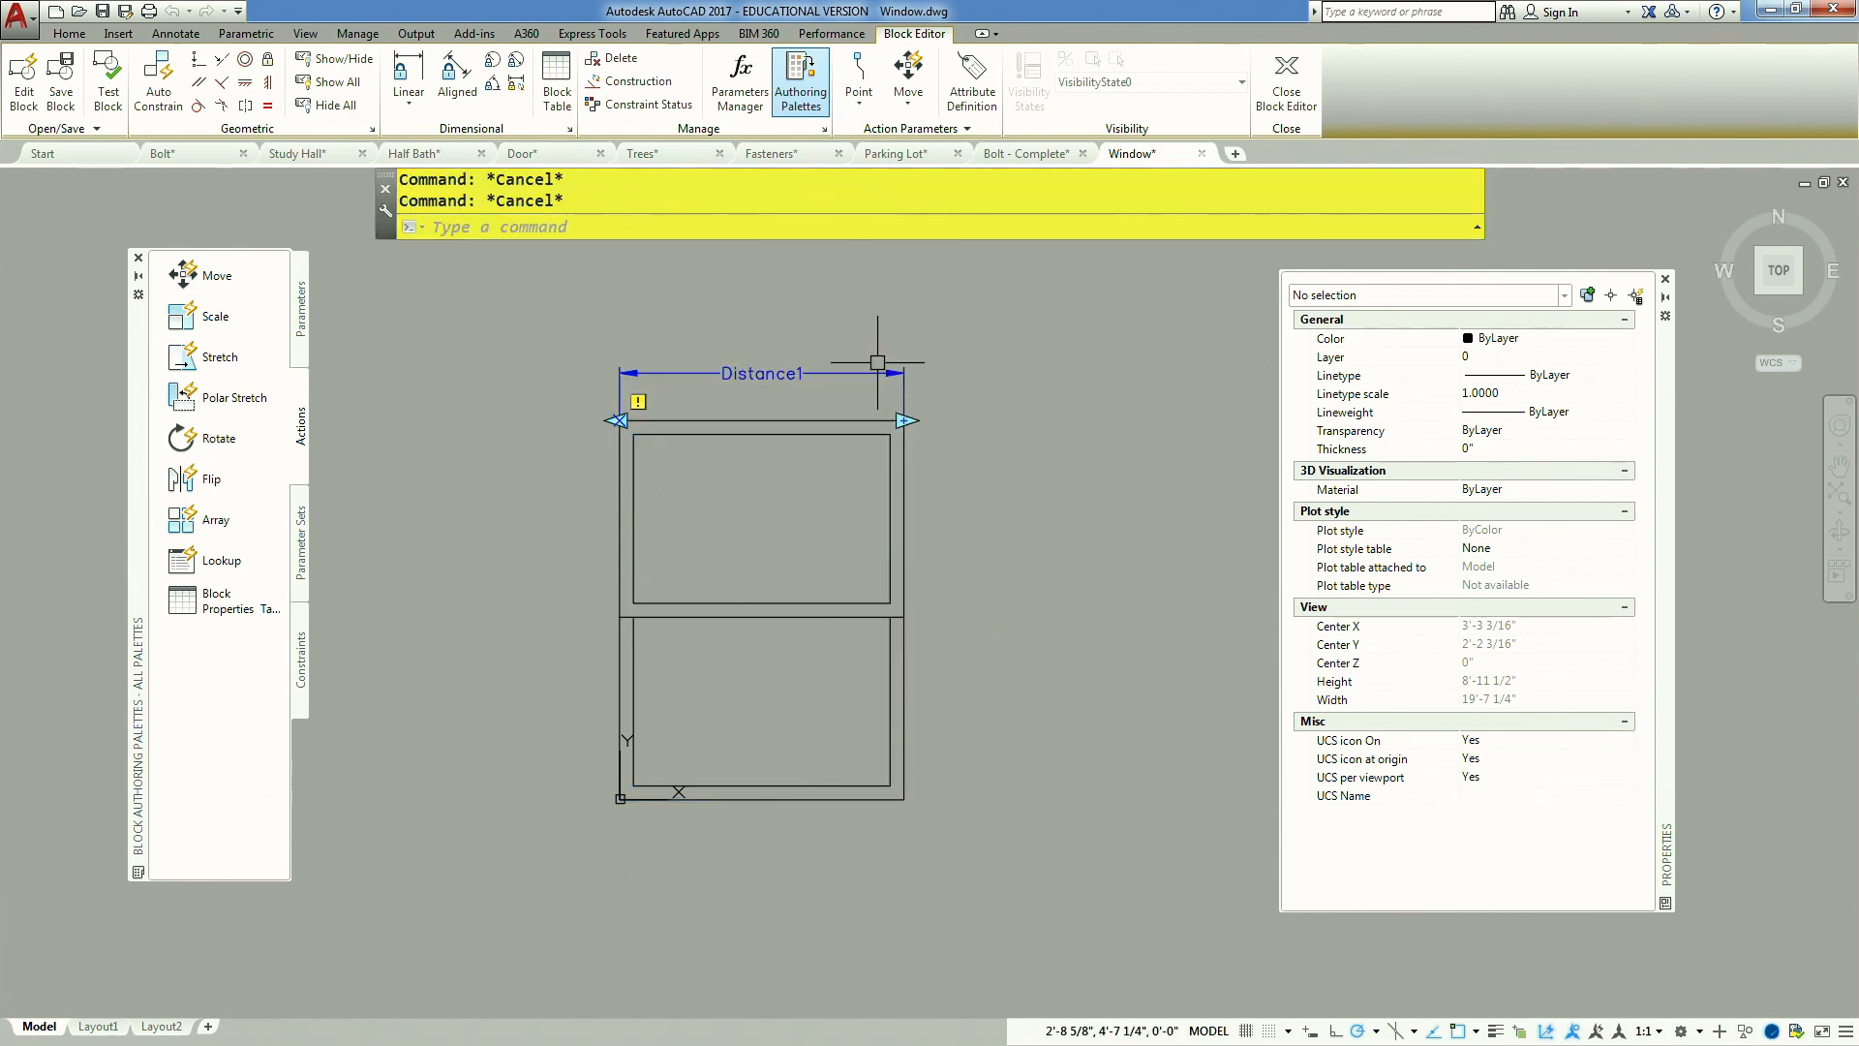
pyautogui.click(878, 372)
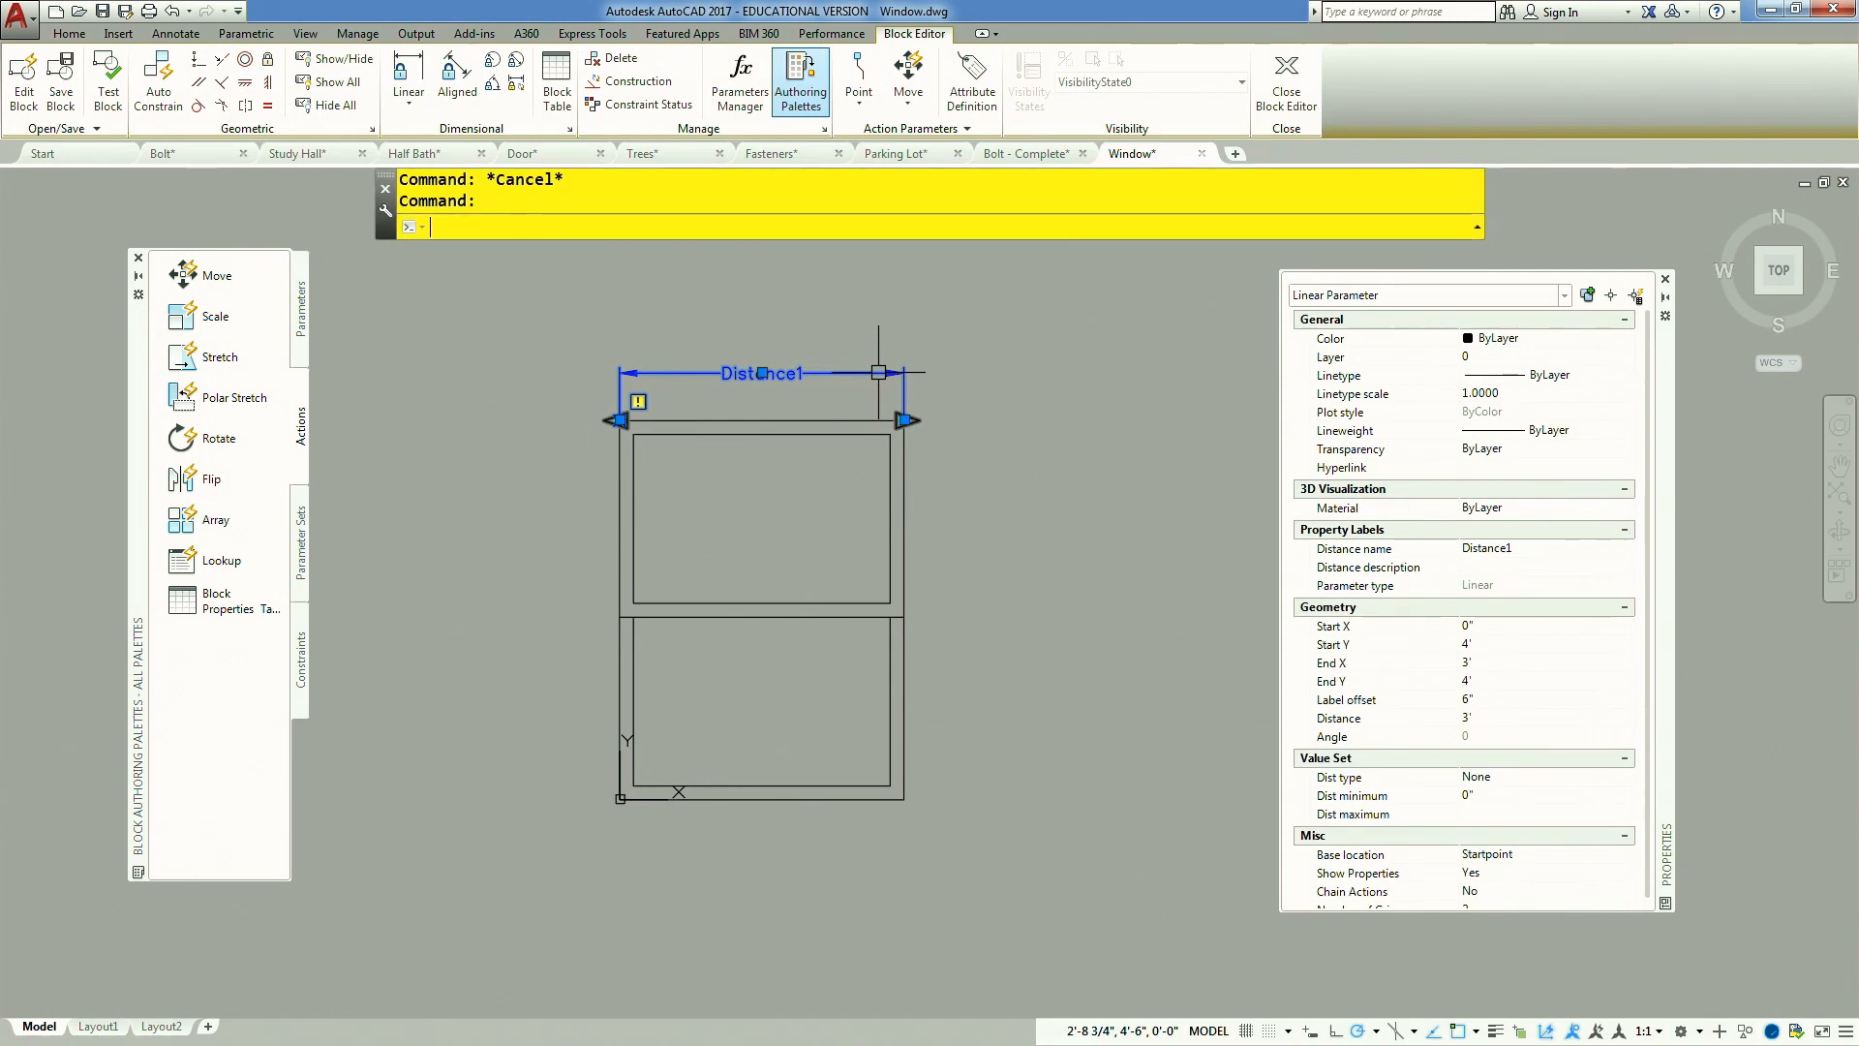
pyautogui.click(945, 385)
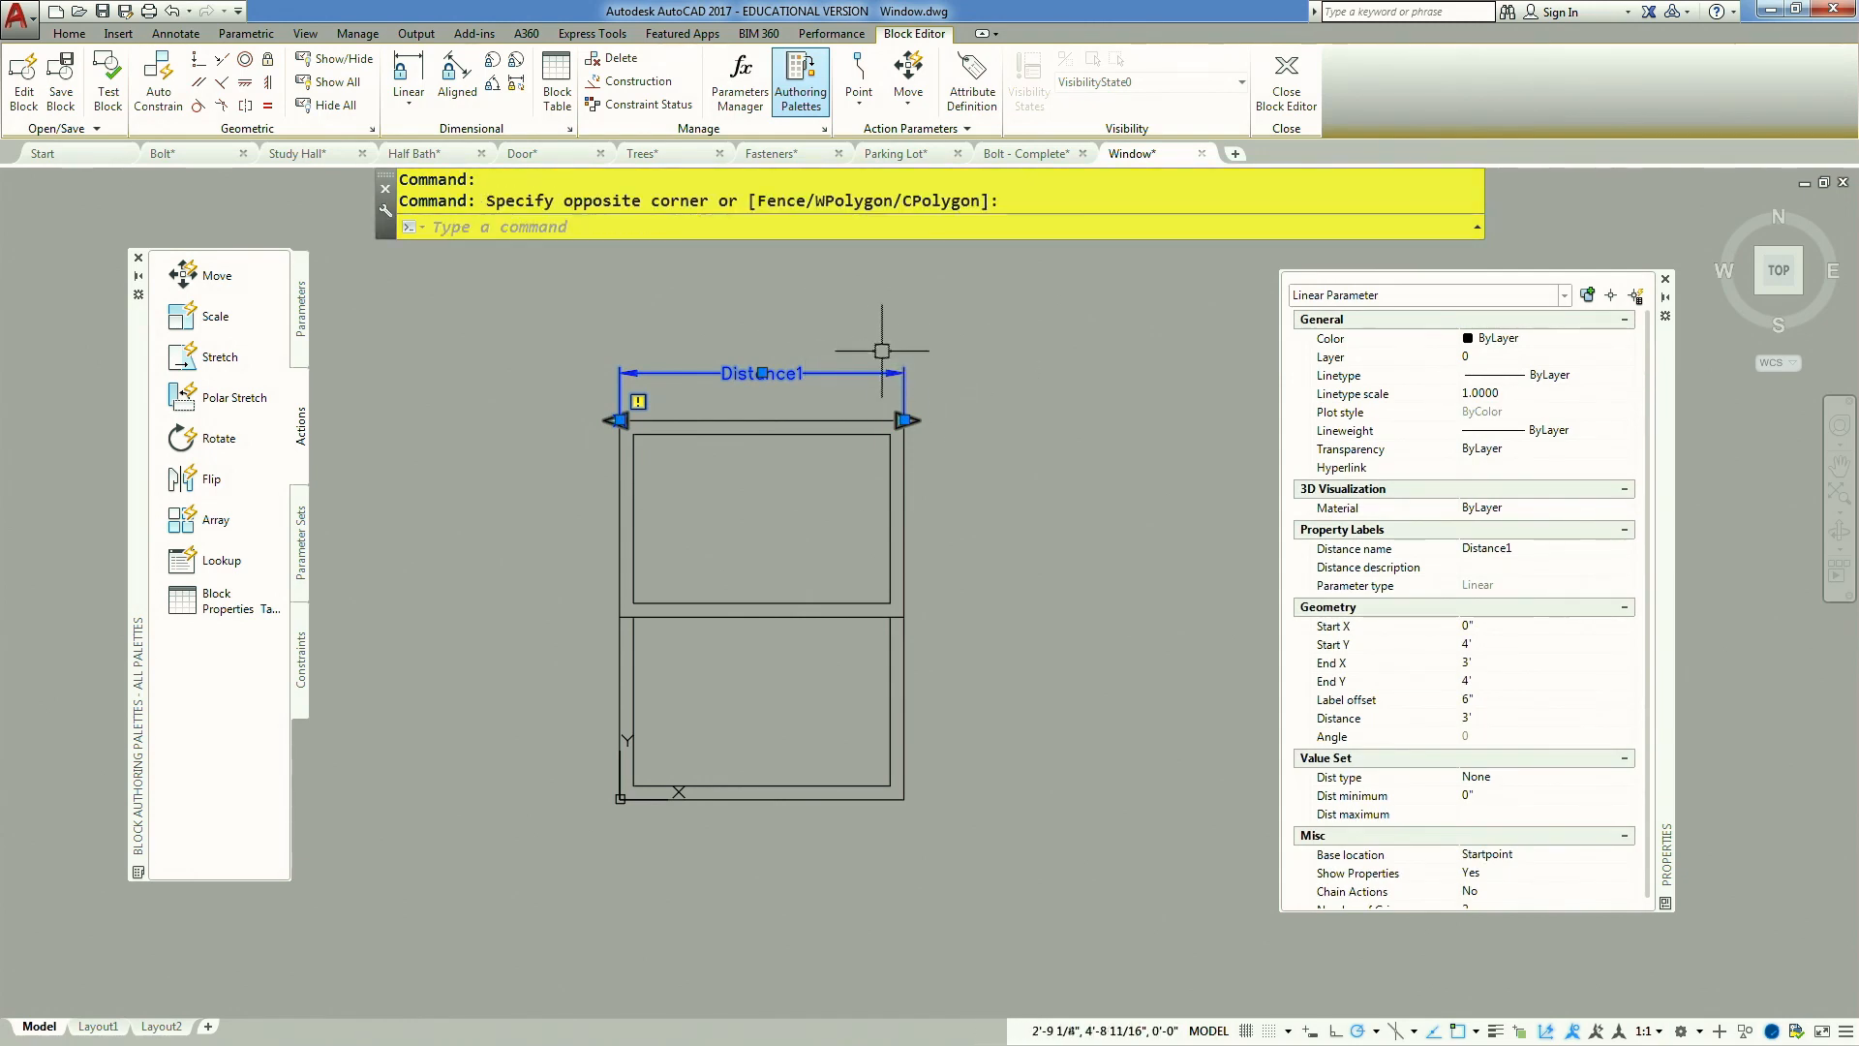
pyautogui.press('Delete')
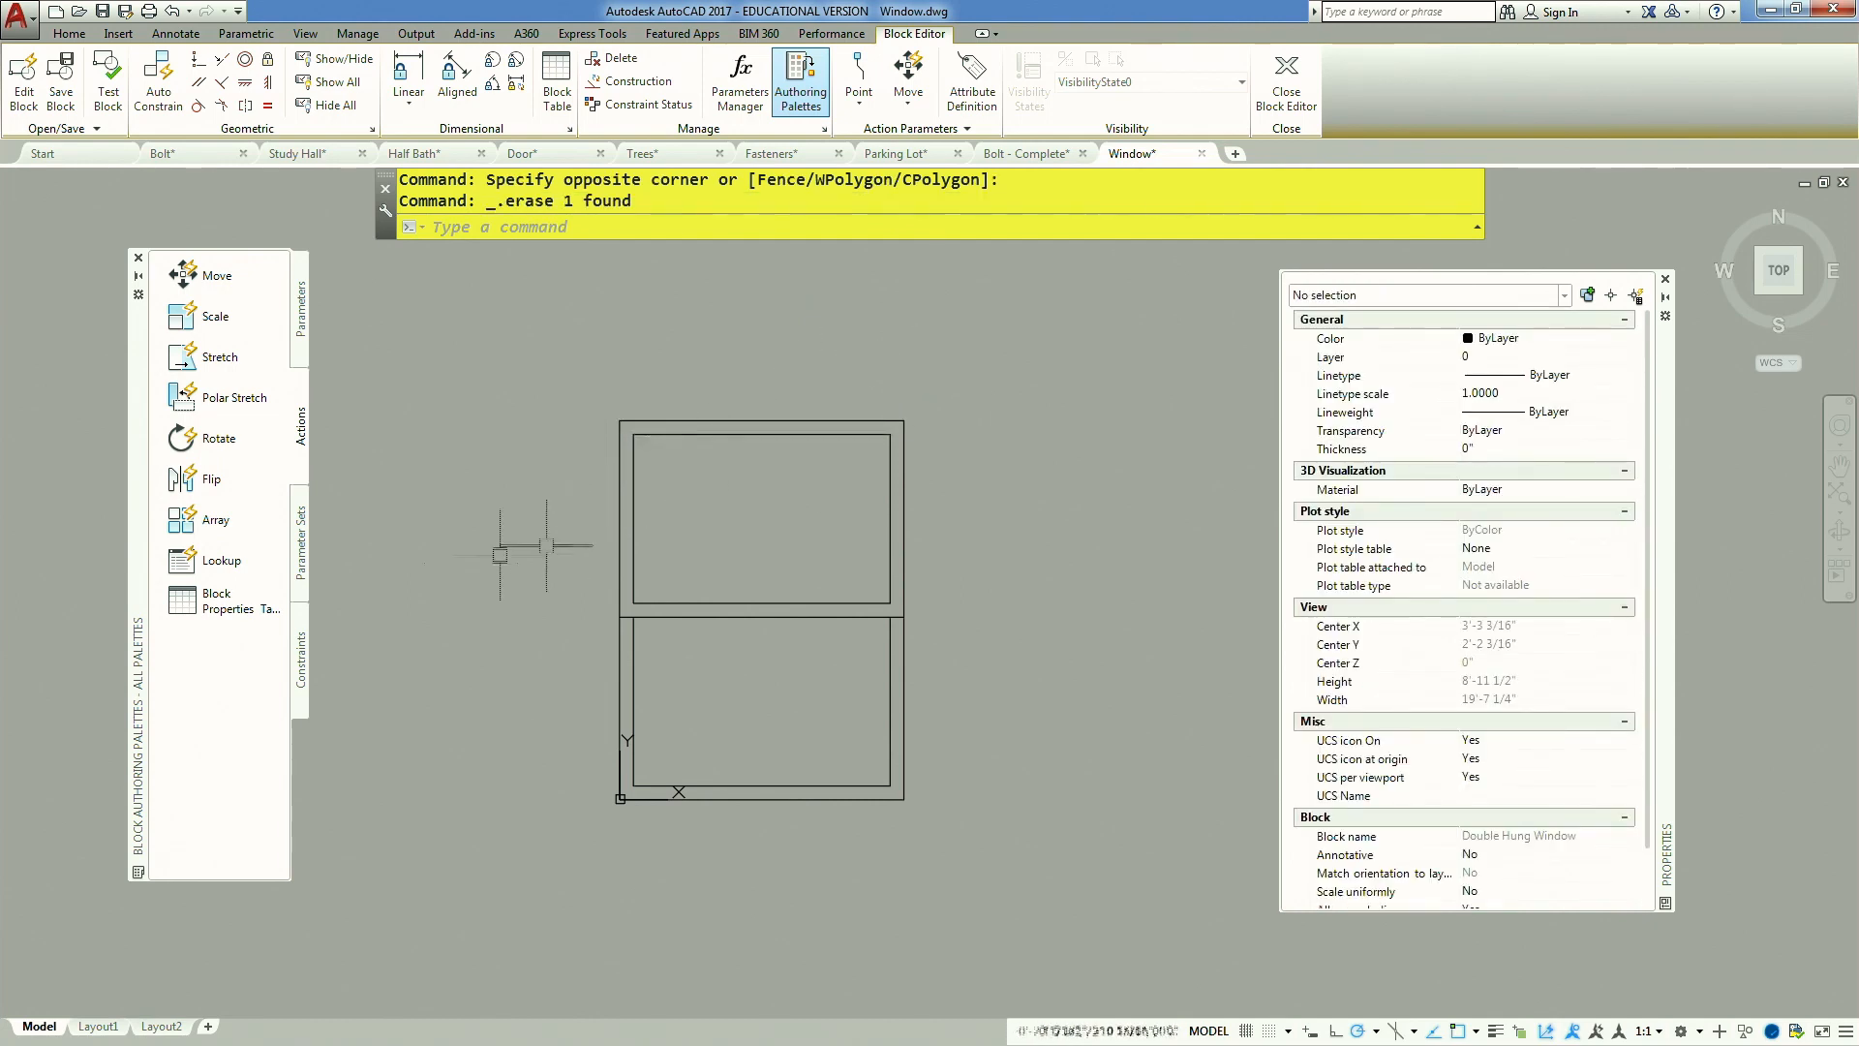
# Try moving the unconstrained right frame line outward away from the window, and undo the move
pyautogui.click(304, 667)
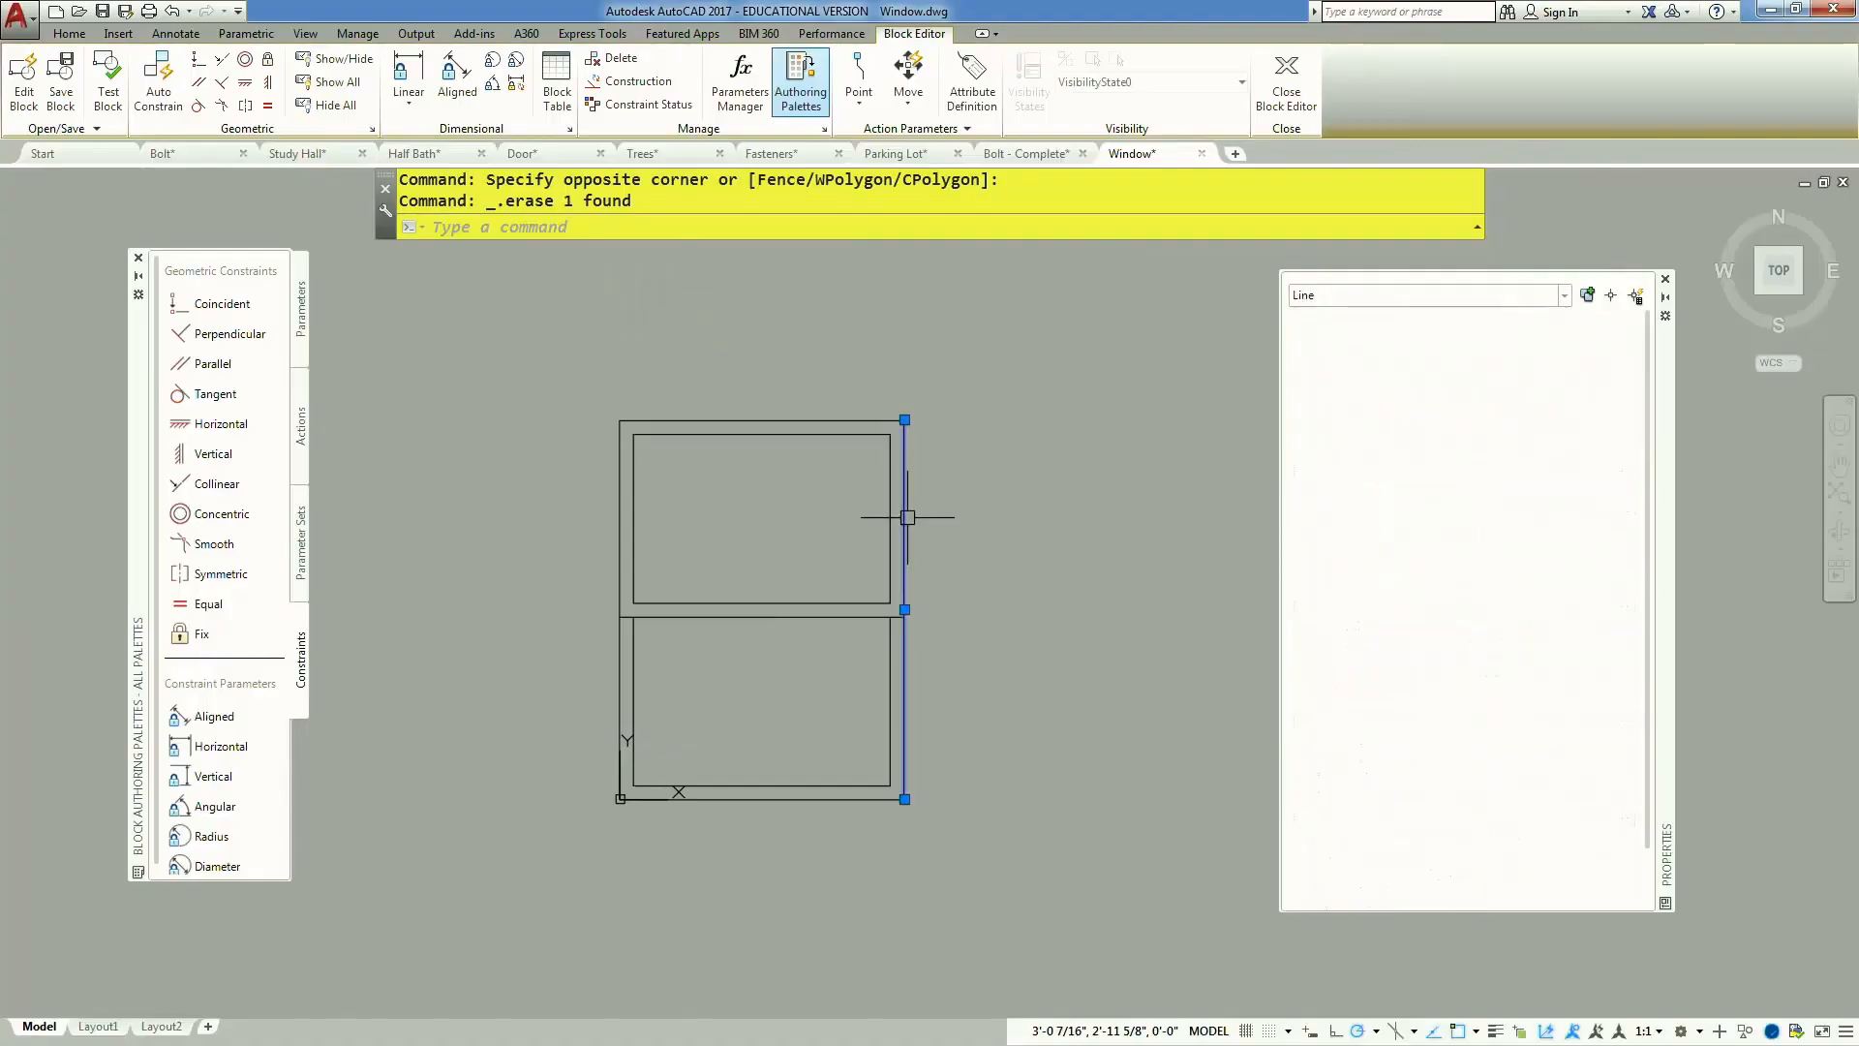
pyautogui.moveTo(904, 502); pyautogui.dragTo(999, 507)
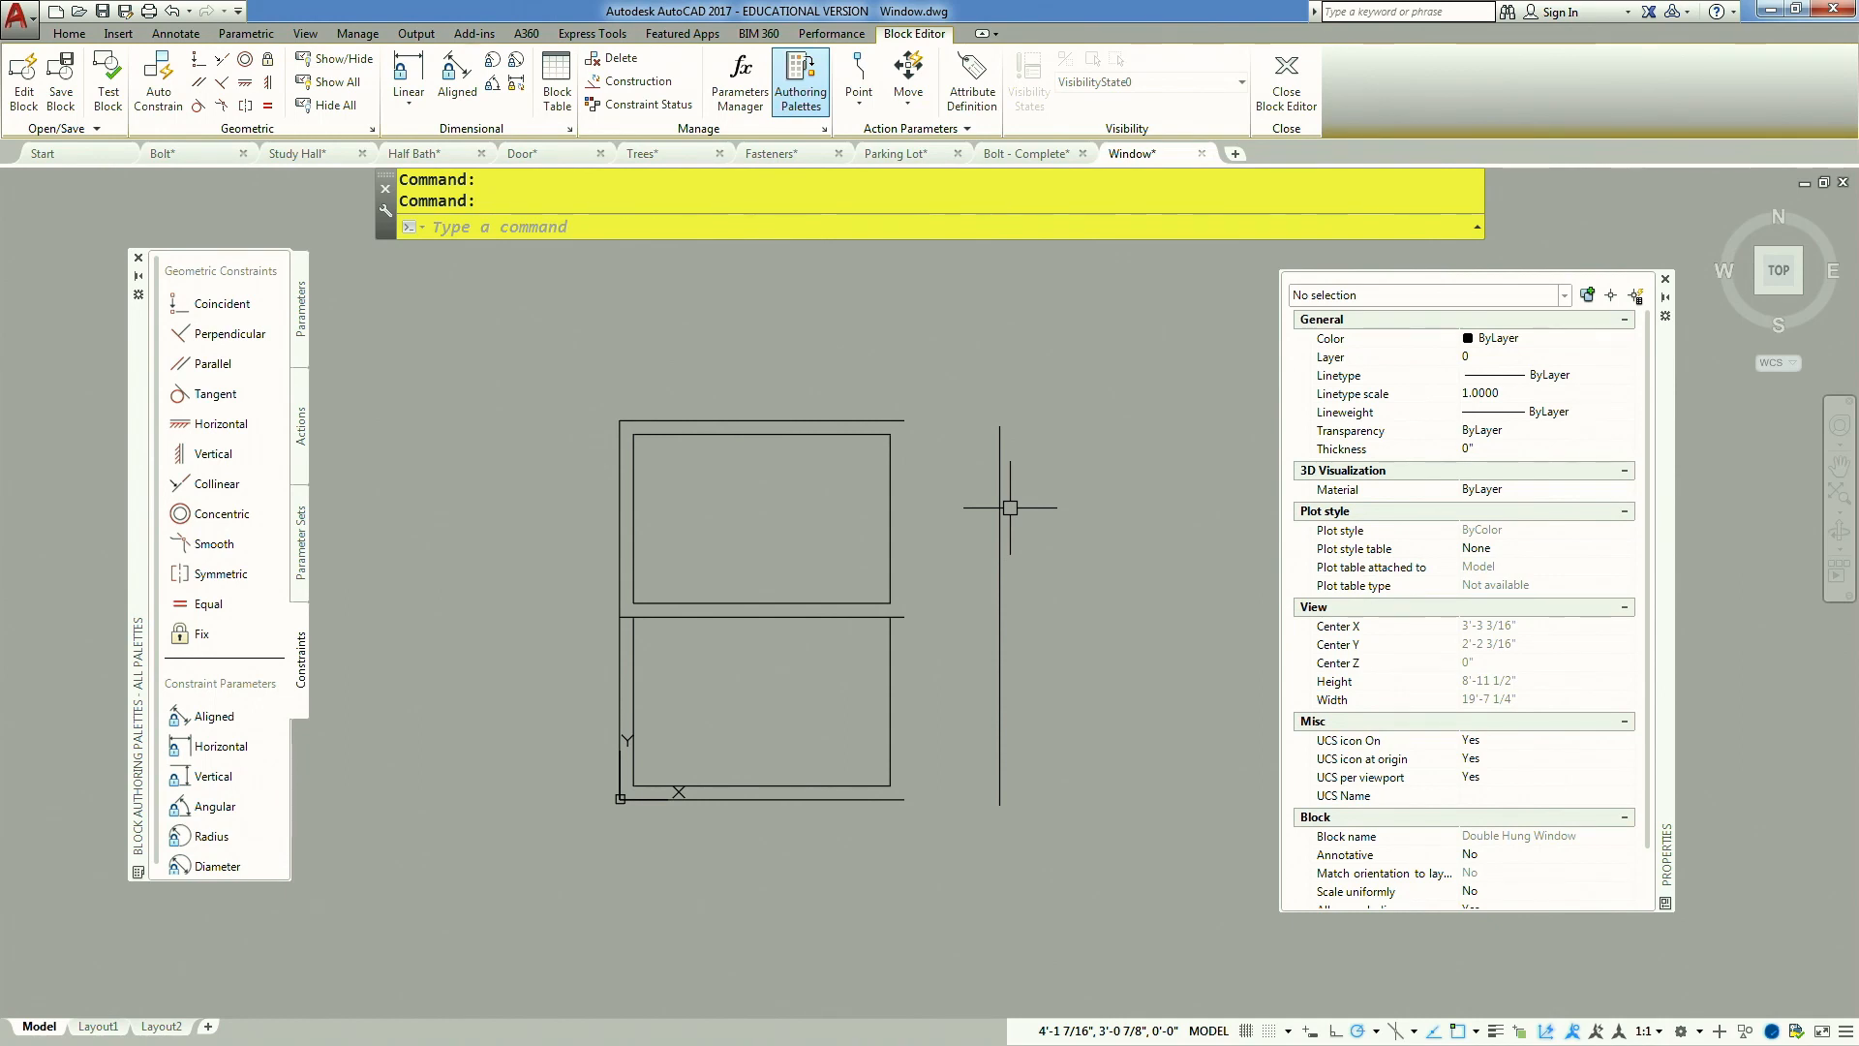
pyautogui.hotkey('ctrl', 'z')
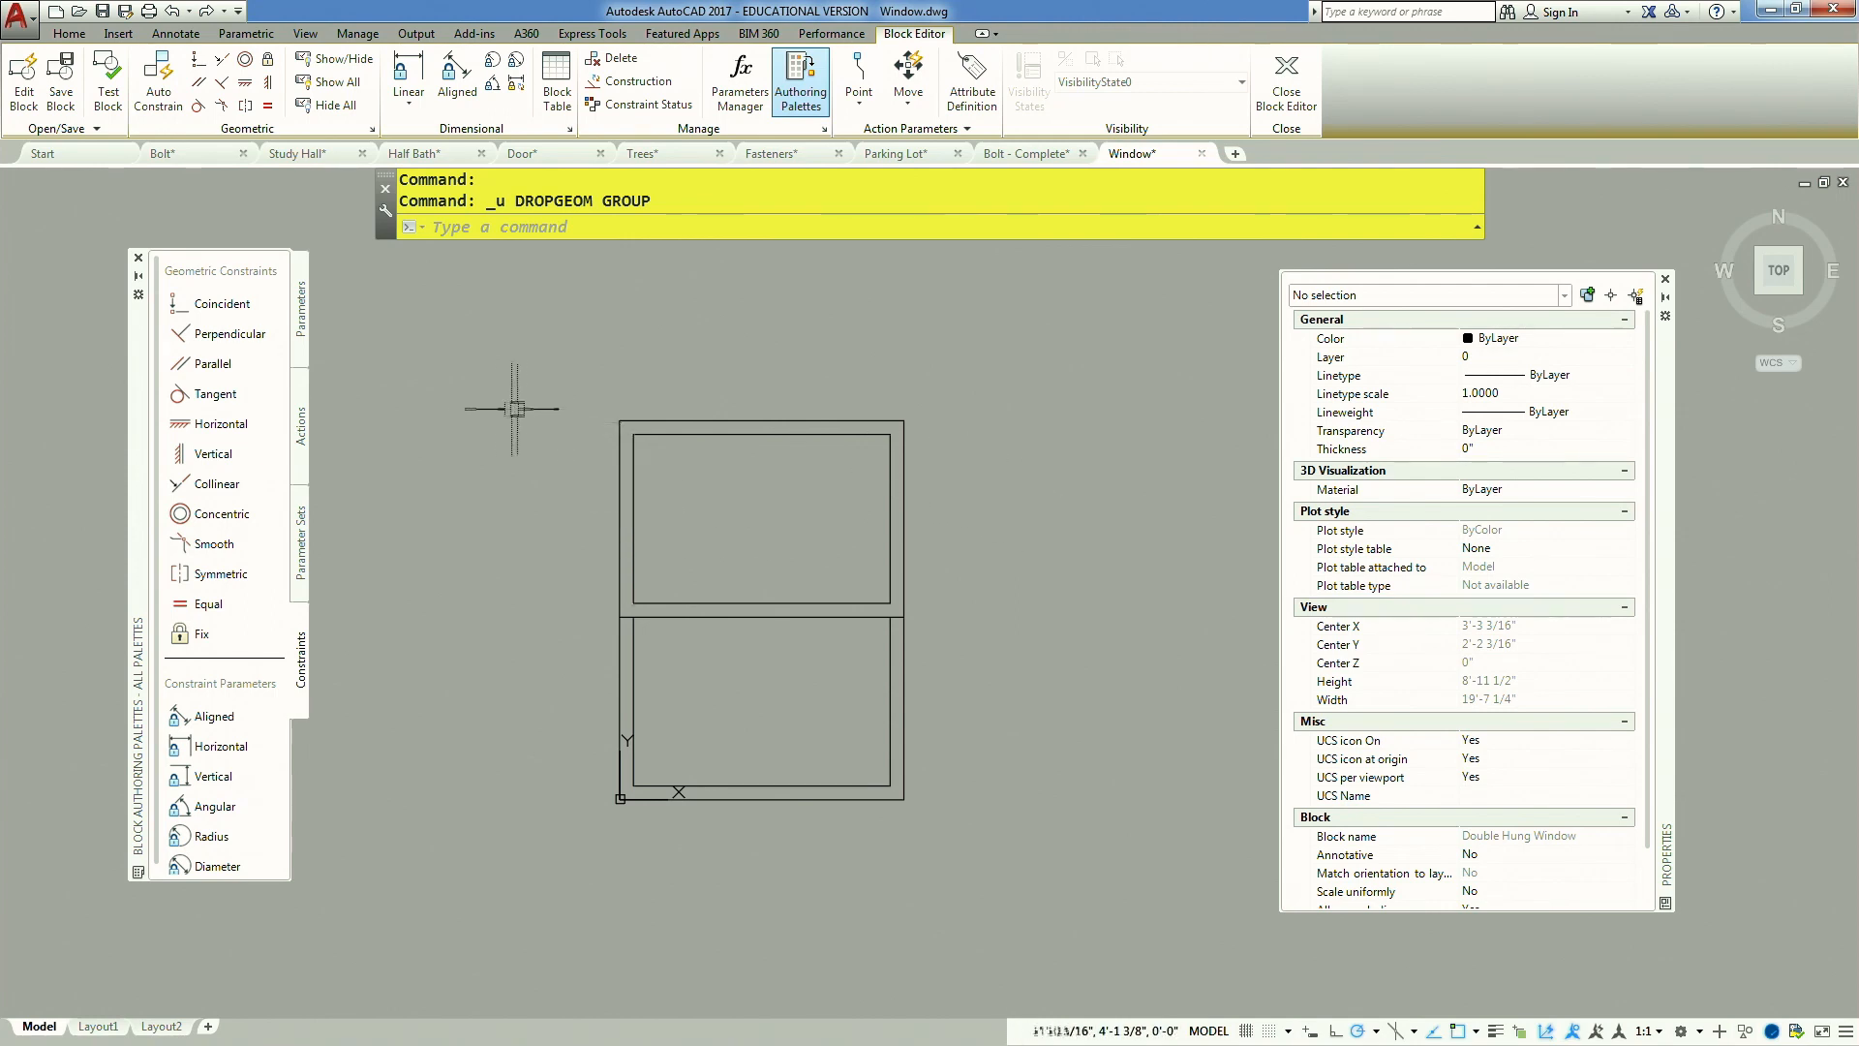
# Apply geometric constraints automatically to all of the window's lines with Auto Constrain
pyautogui.click(161, 87)
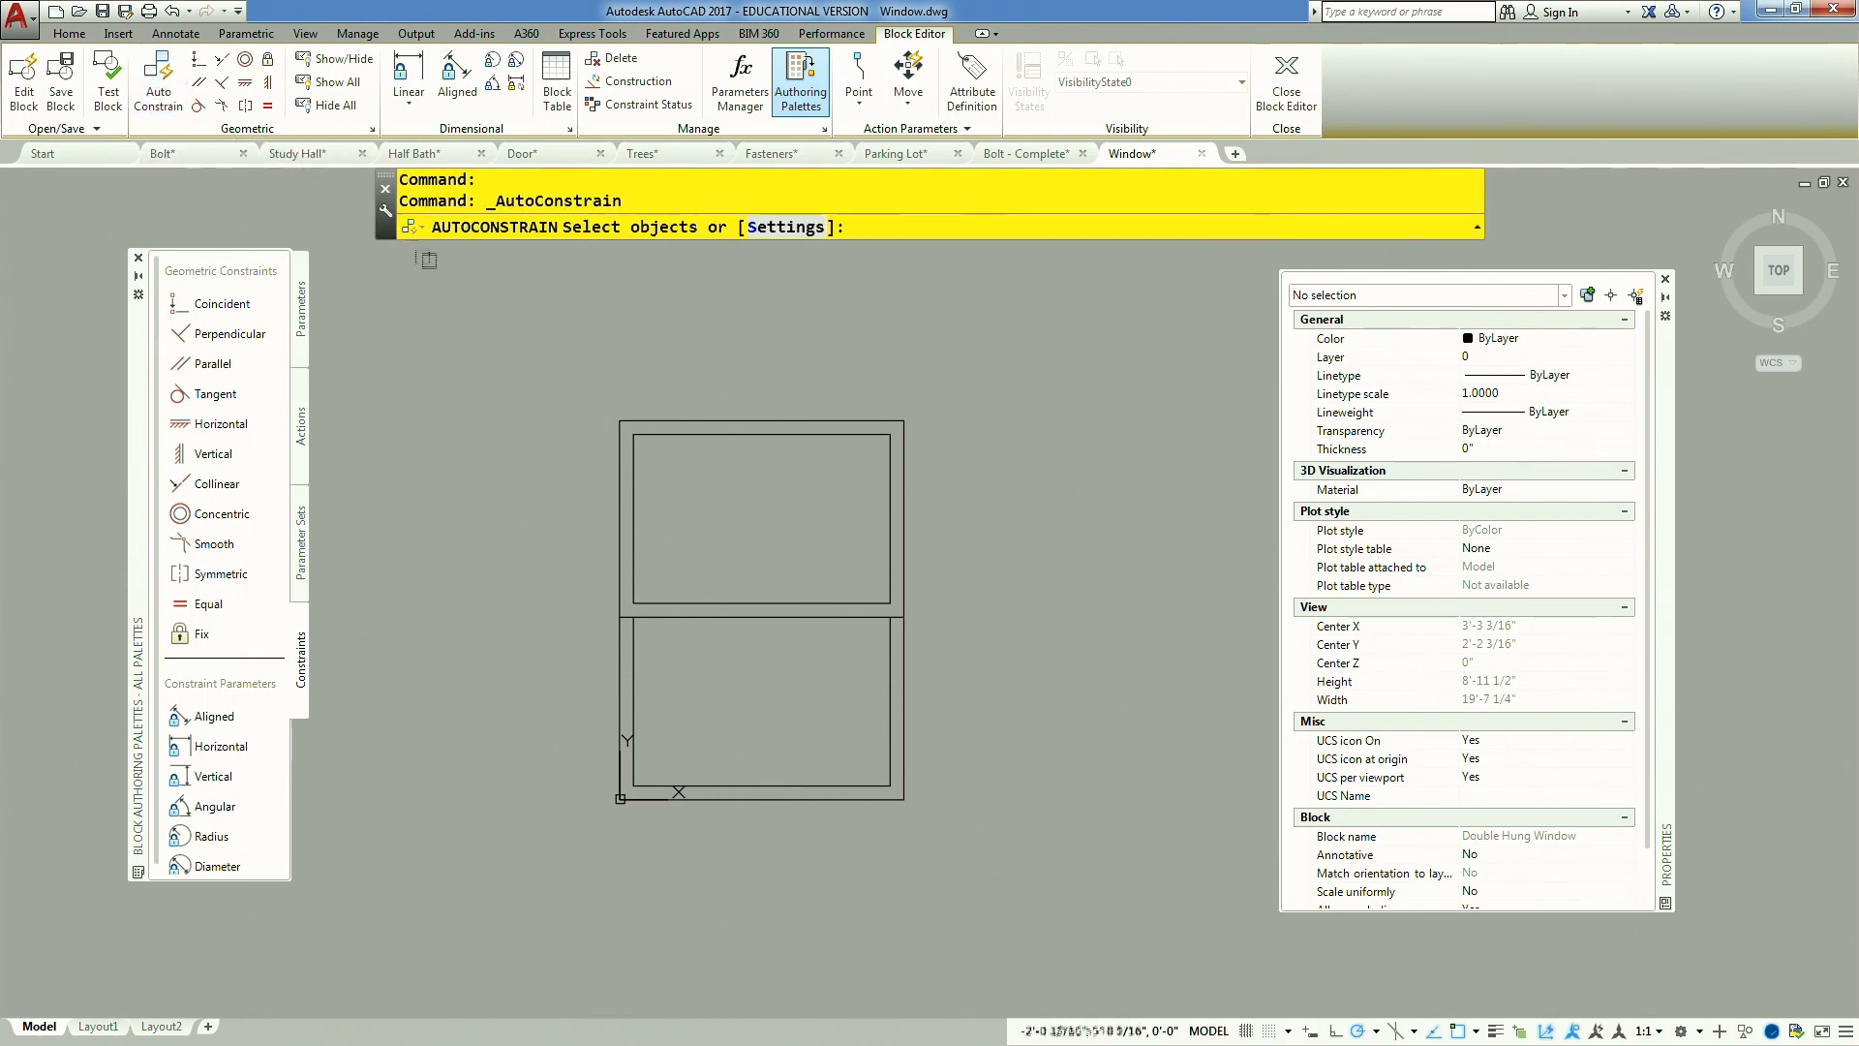
pyautogui.click(446, 285)
pyautogui.click(1017, 877)
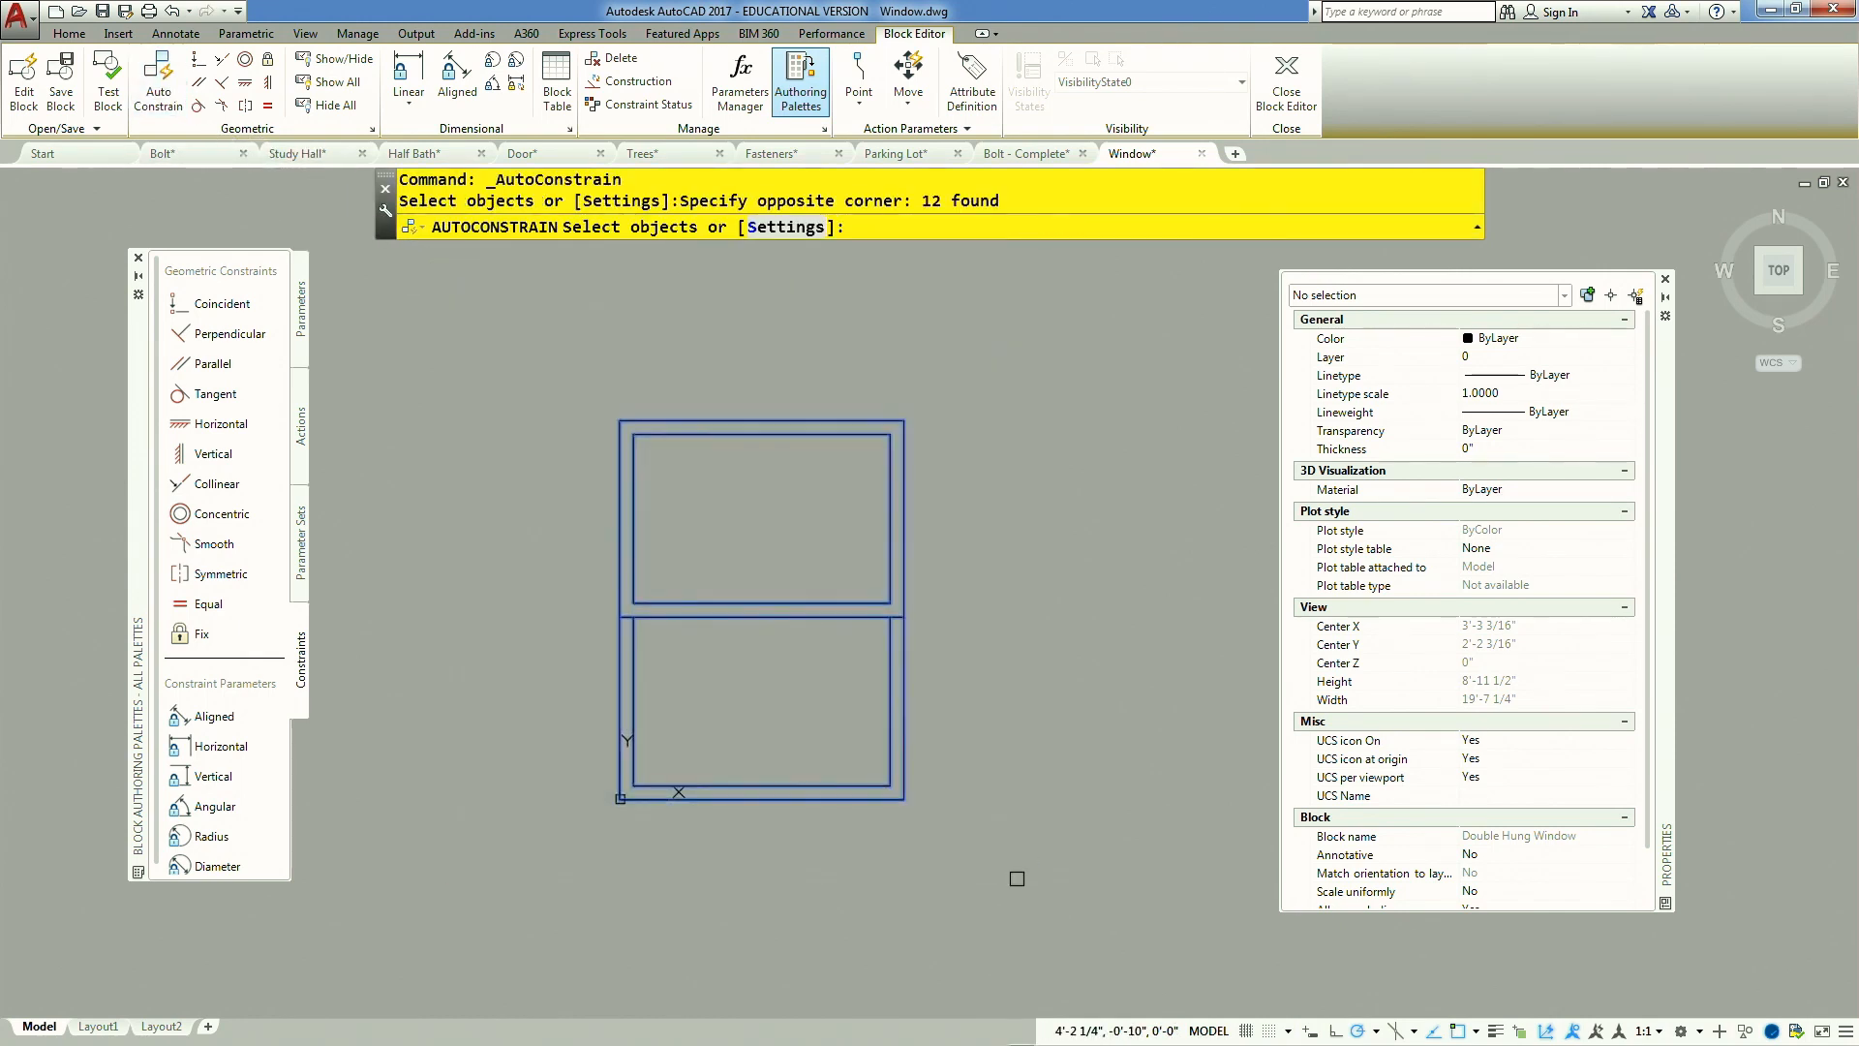
pyautogui.press('Return')
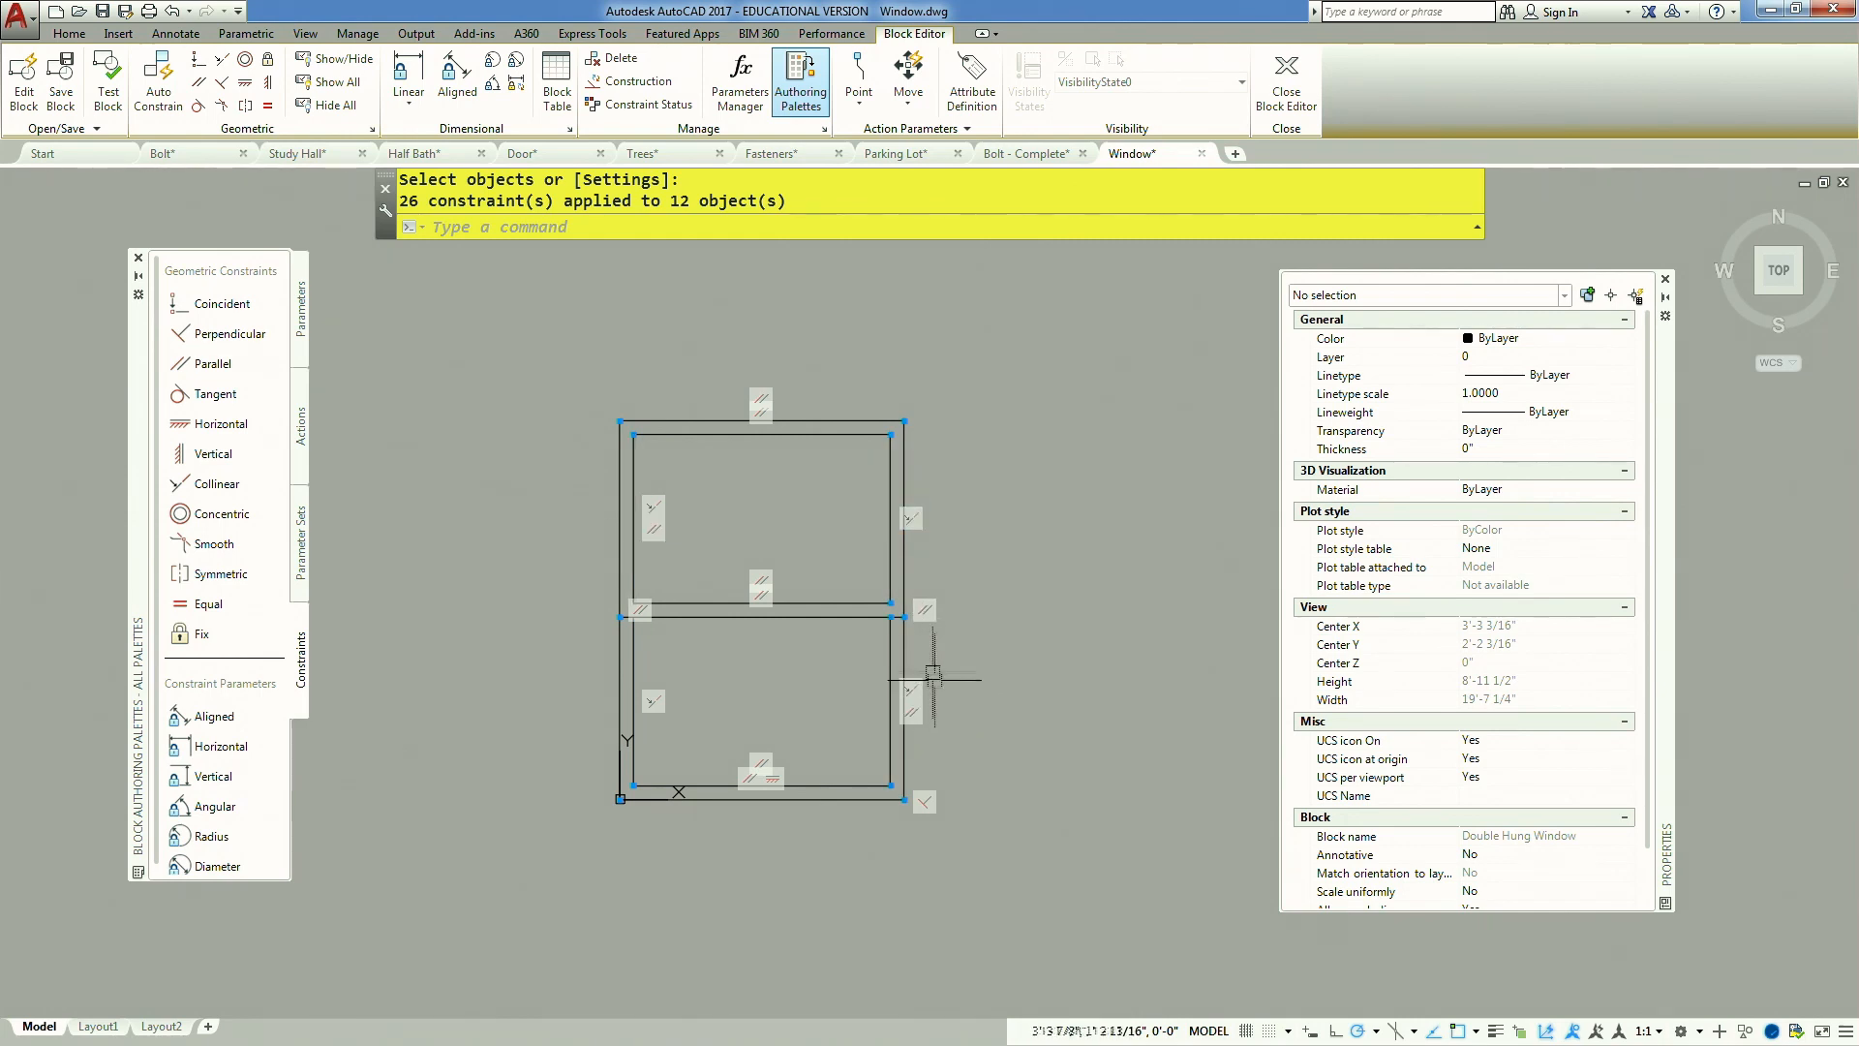
# Test the constraints by stretching the right frame line outward to about X = 4'-11 9/16", and undo the stretch
pyautogui.click(904, 550)
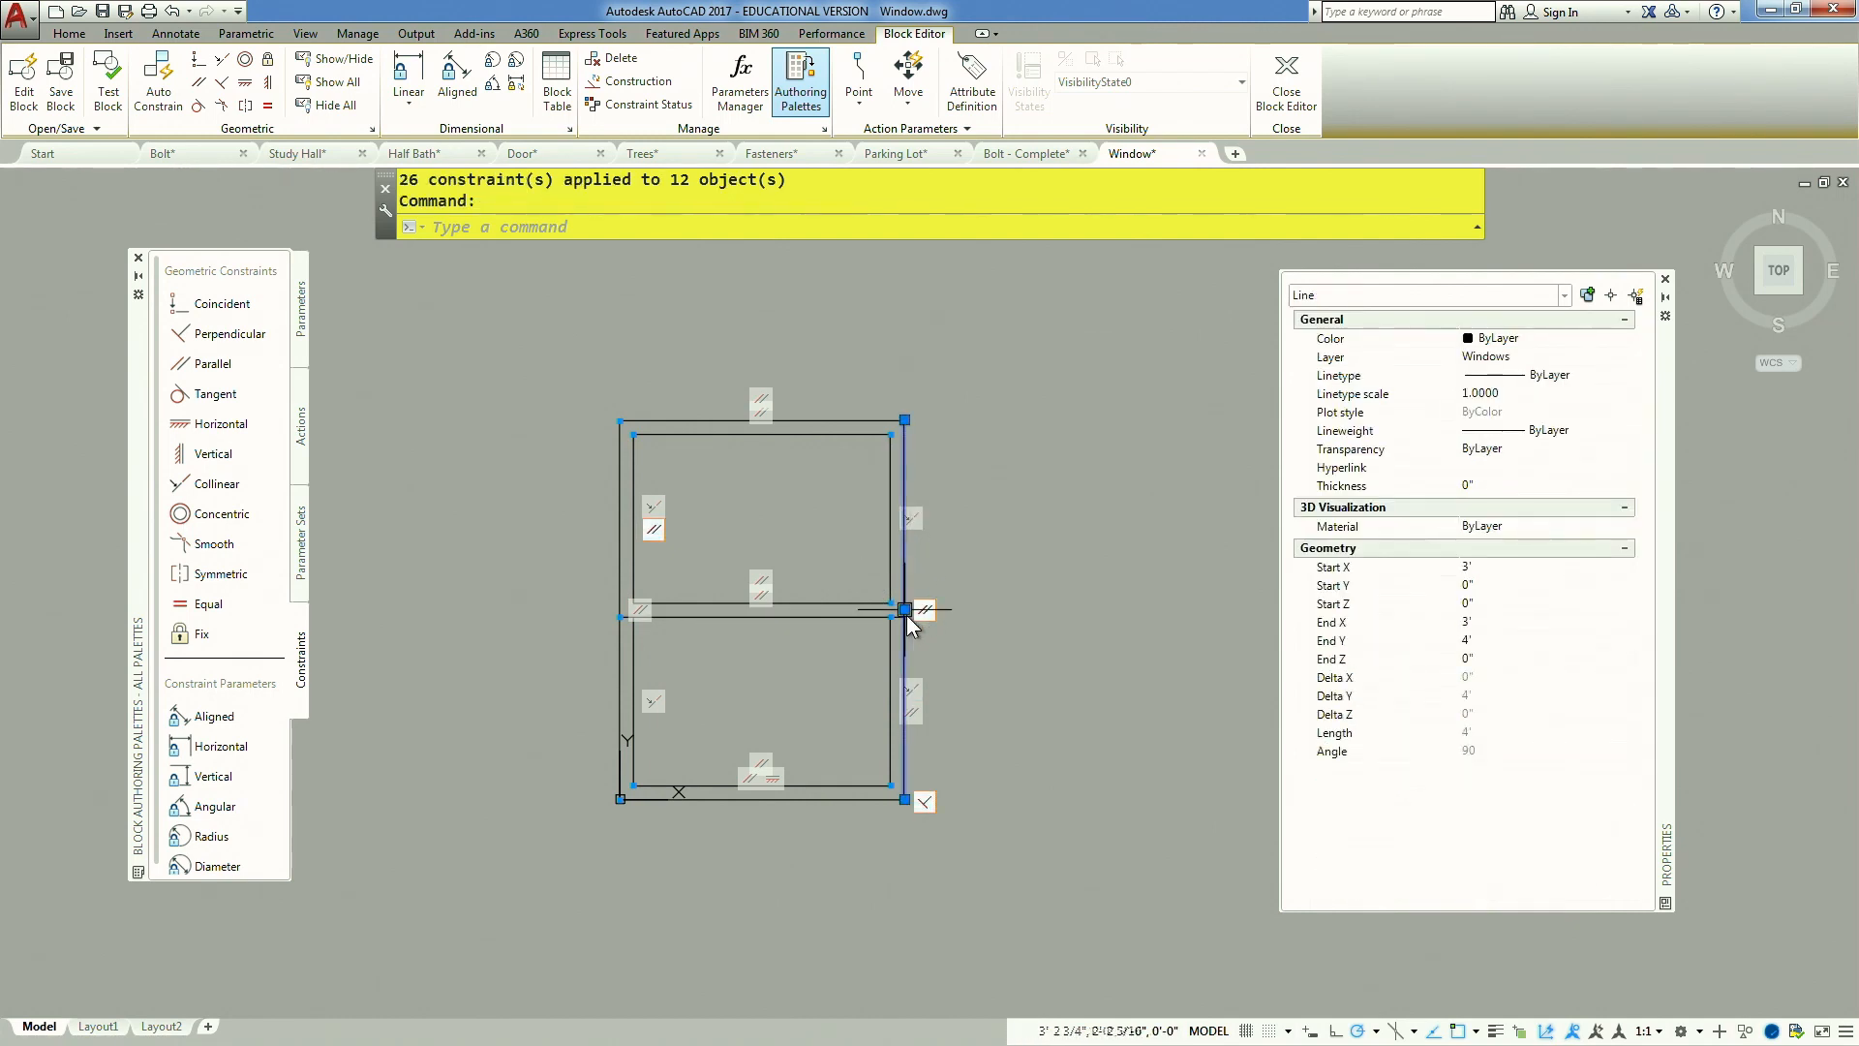
pyautogui.click(904, 609)
pyautogui.click(1091, 609)
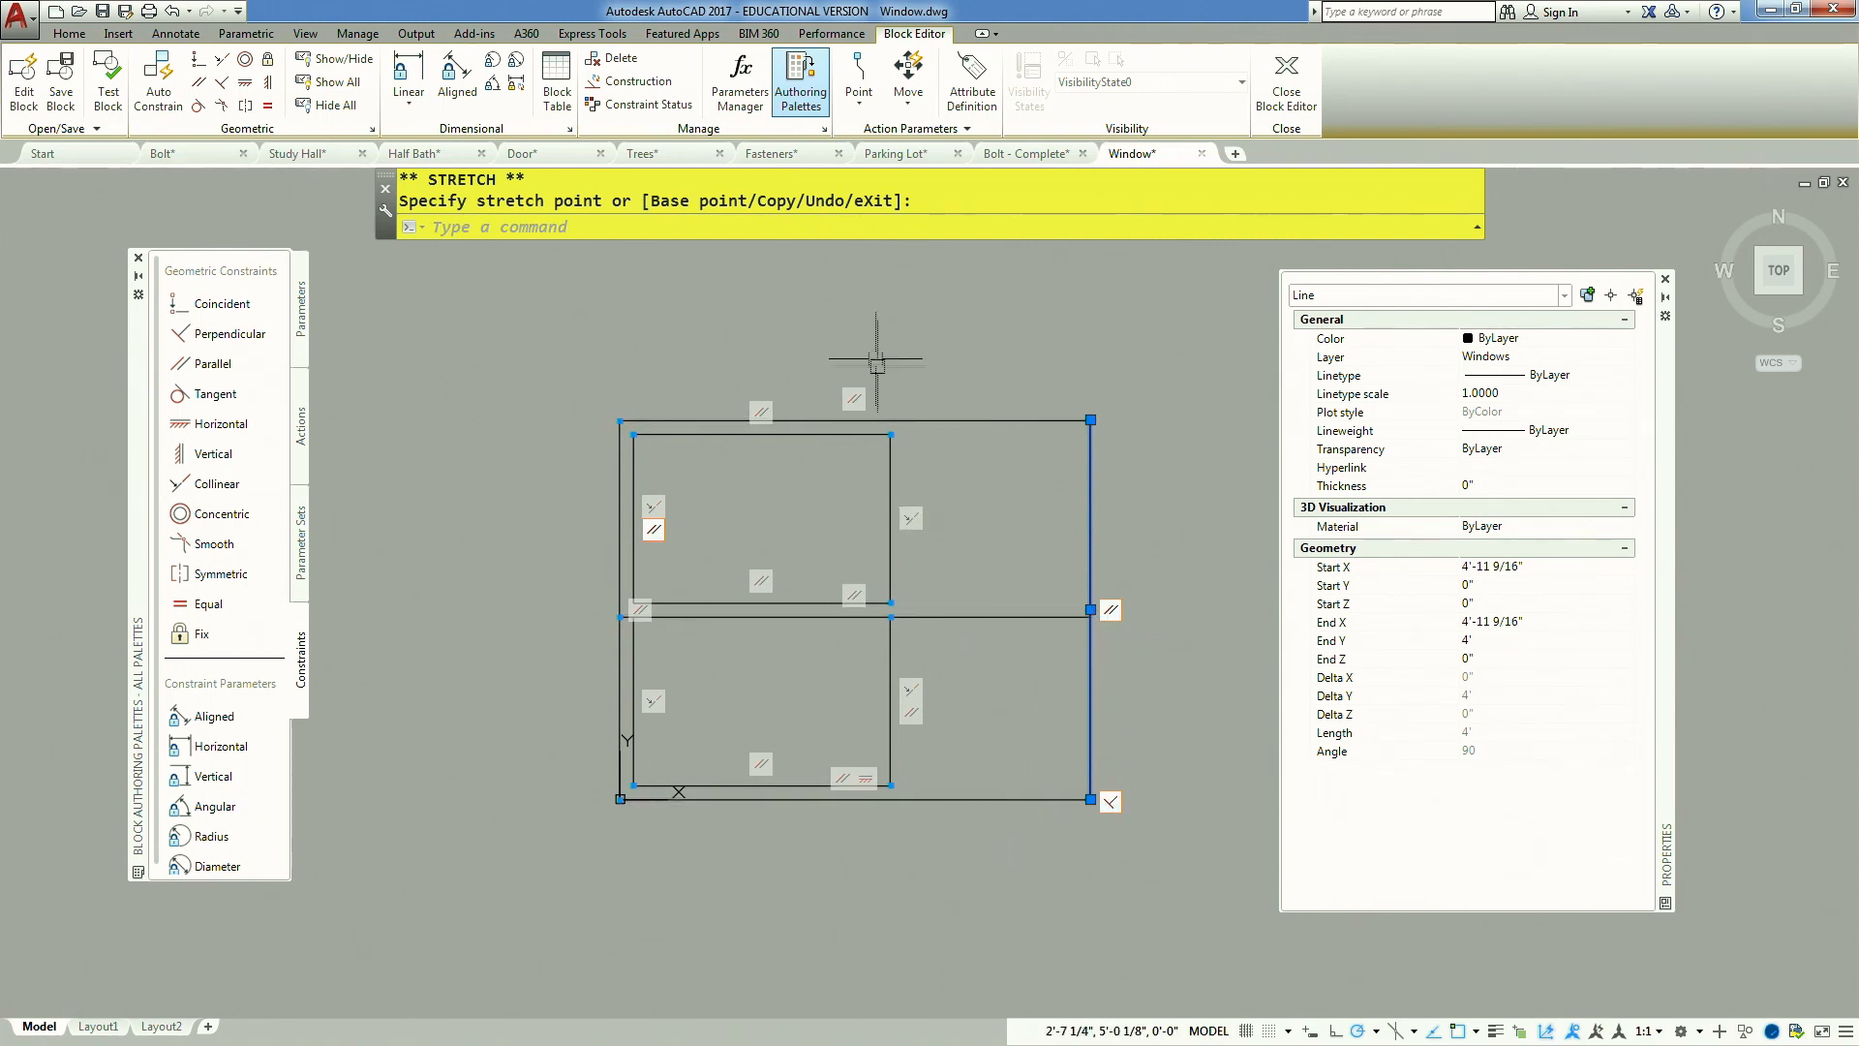
pyautogui.hotkey('ctrl', 'z')
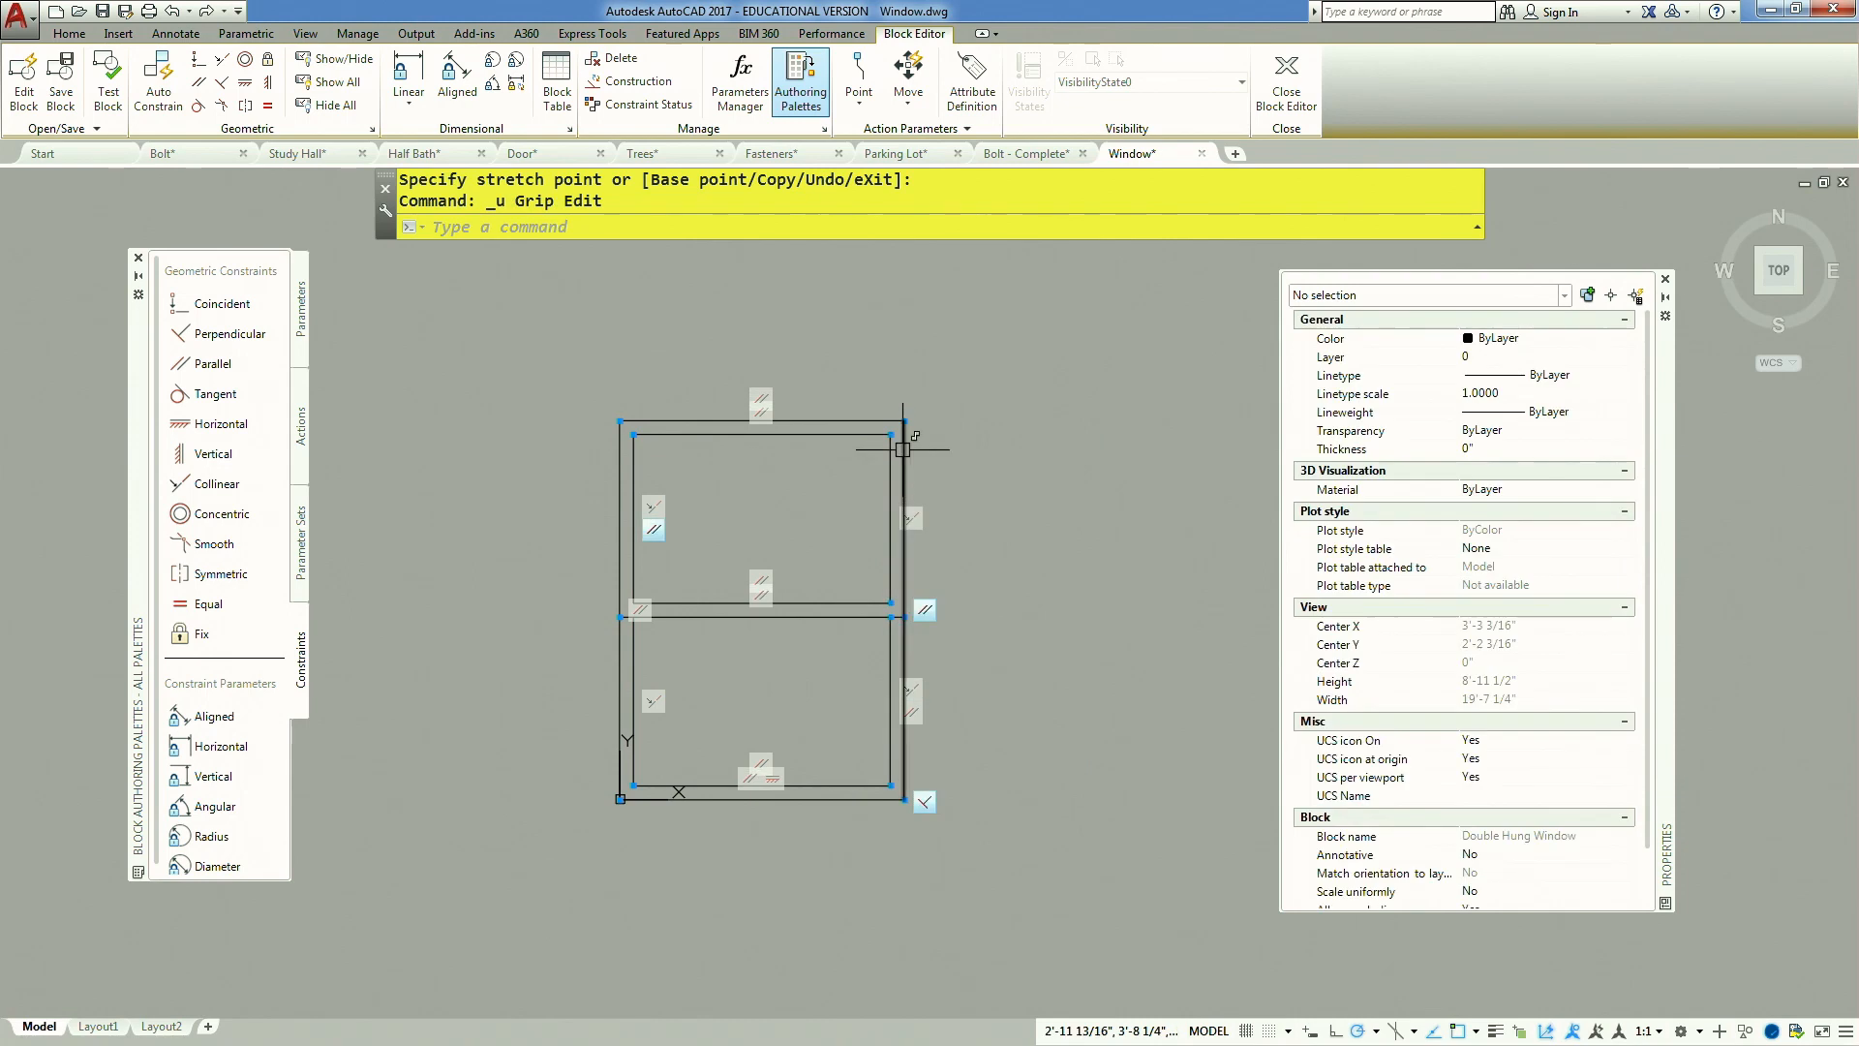
pyautogui.press('Escape')
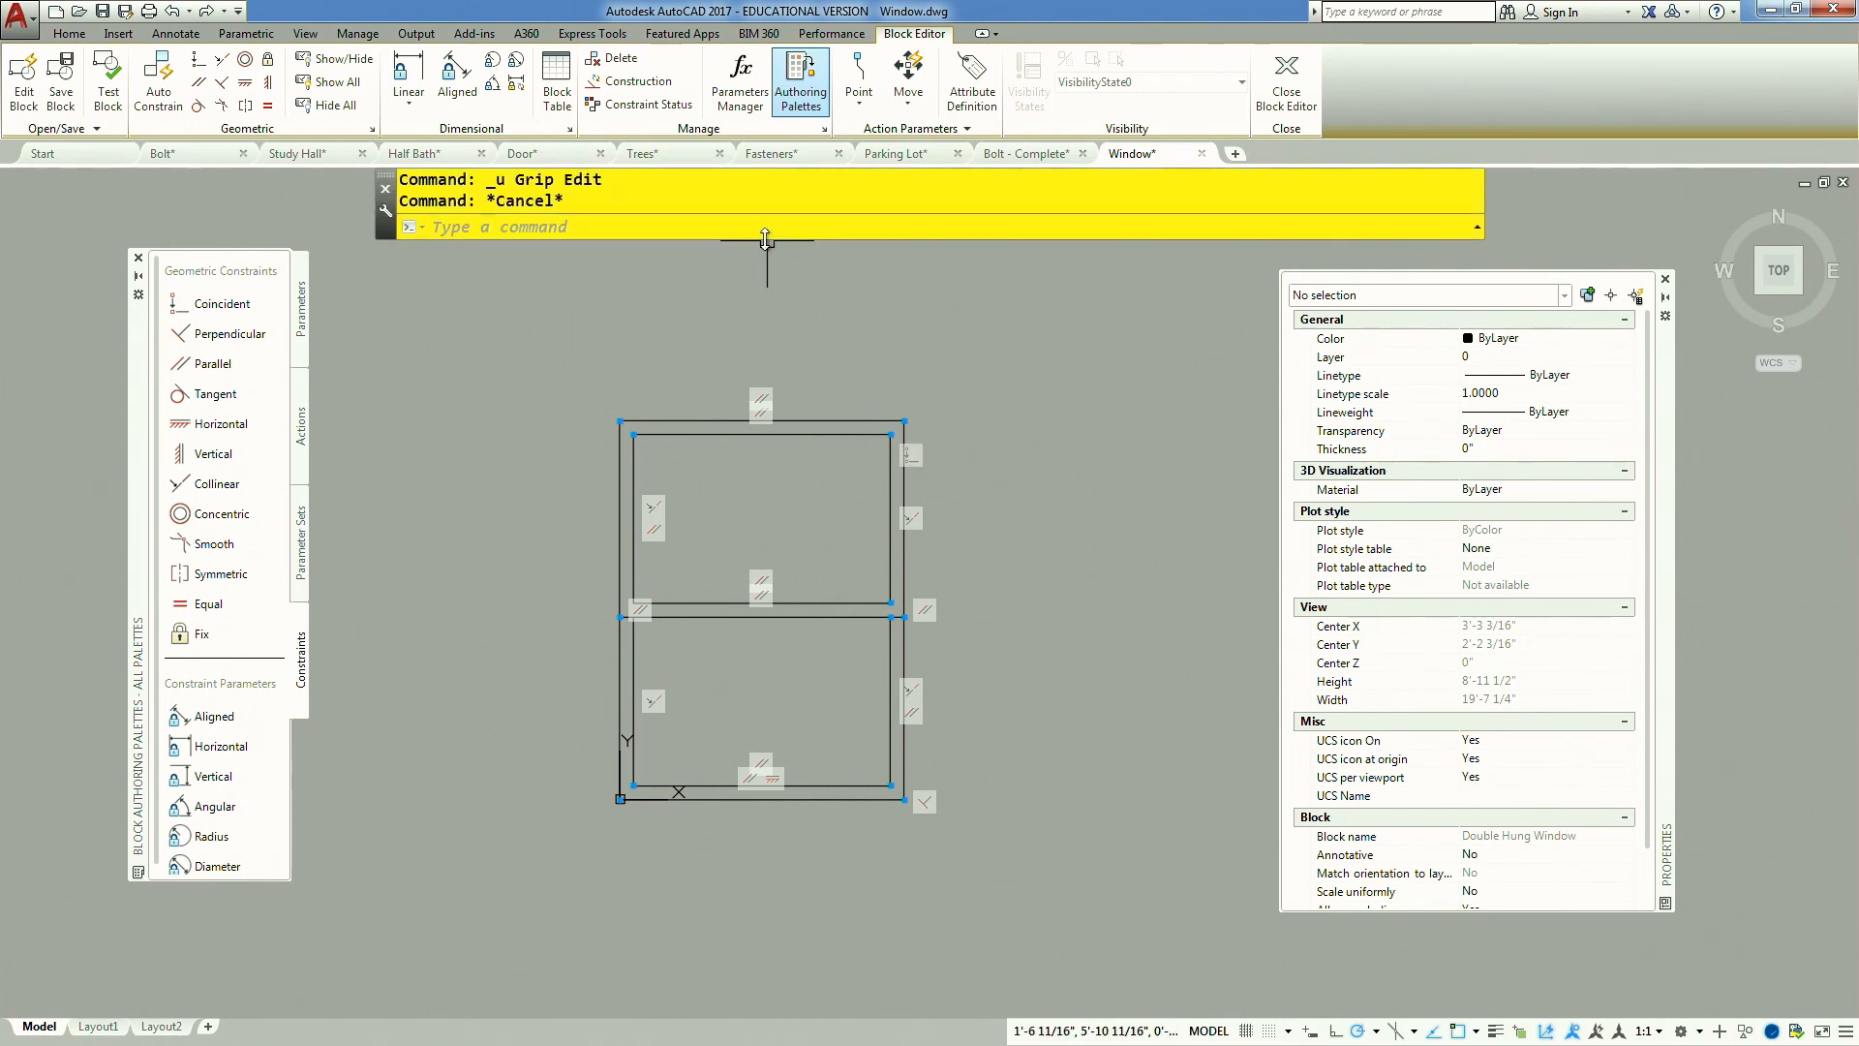
# Open the Parameters Manager and add a user parameter named WIDTH with the expression 3'
pyautogui.click(743, 90)
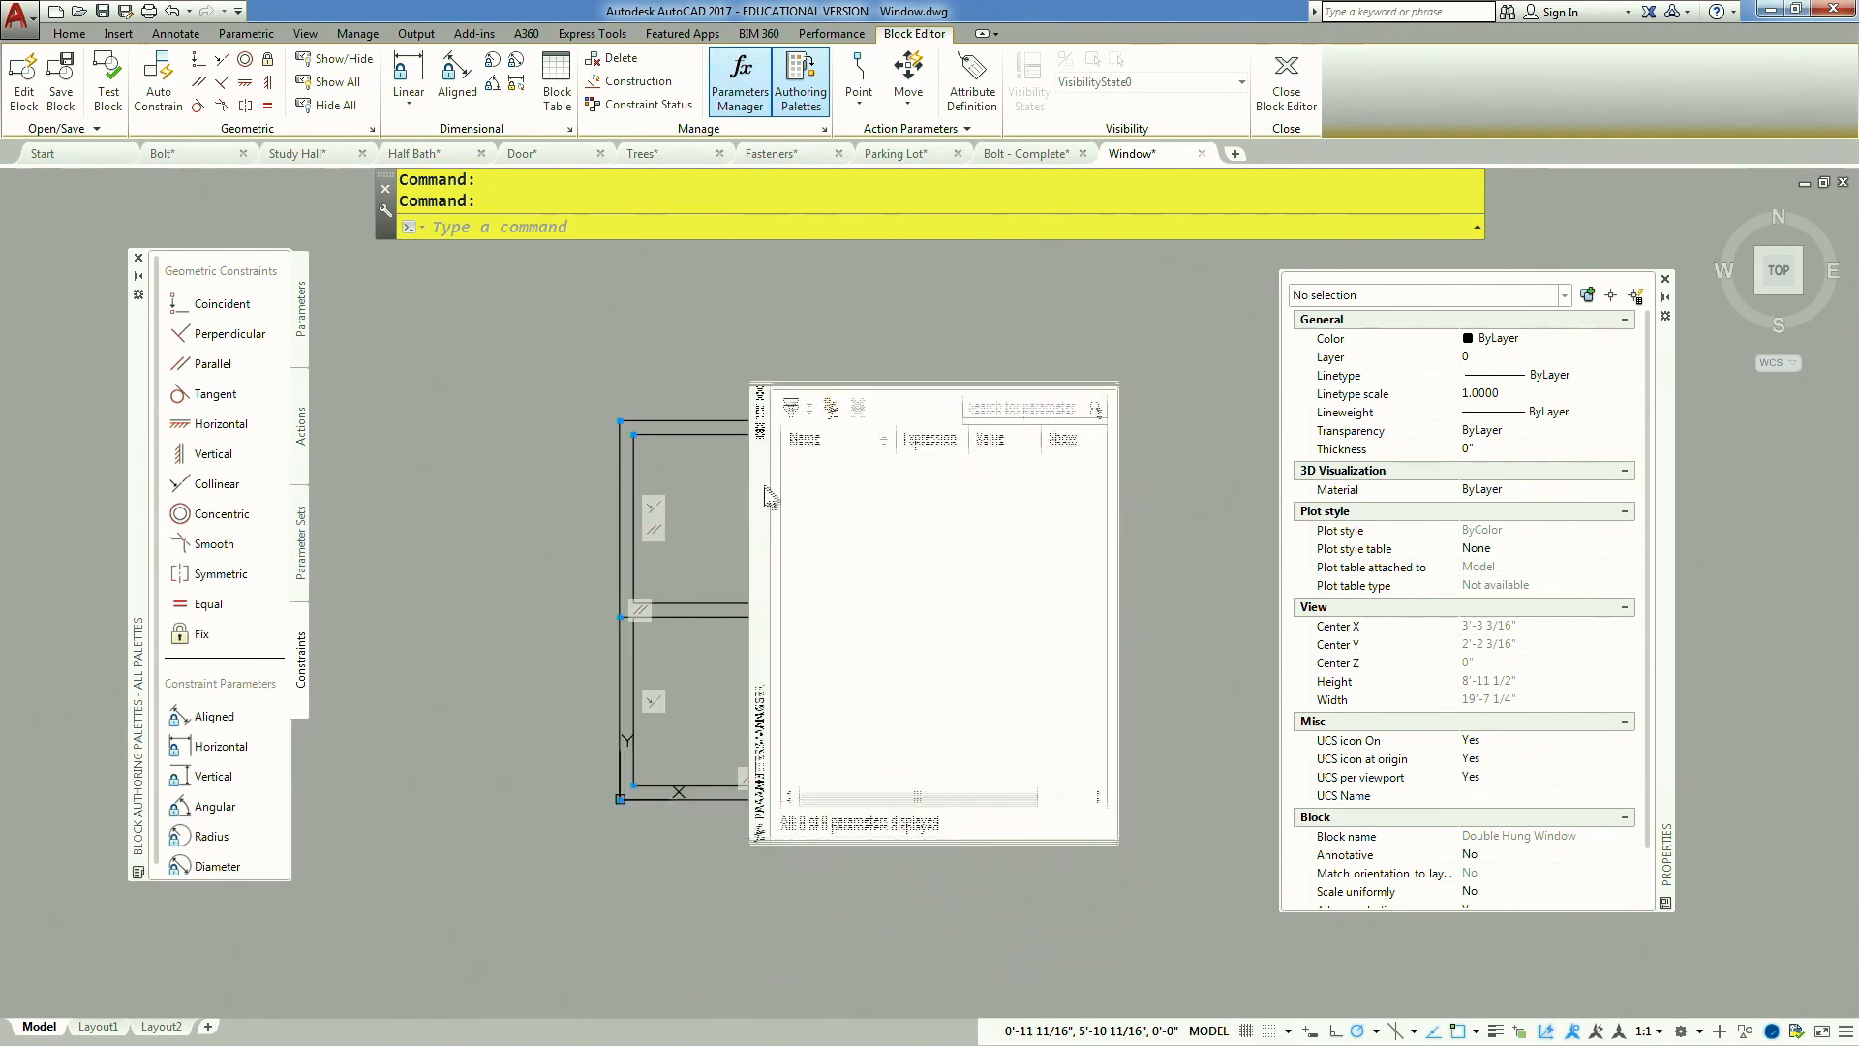
pyautogui.moveTo(834, 438); pyautogui.dragTo(847, 430)
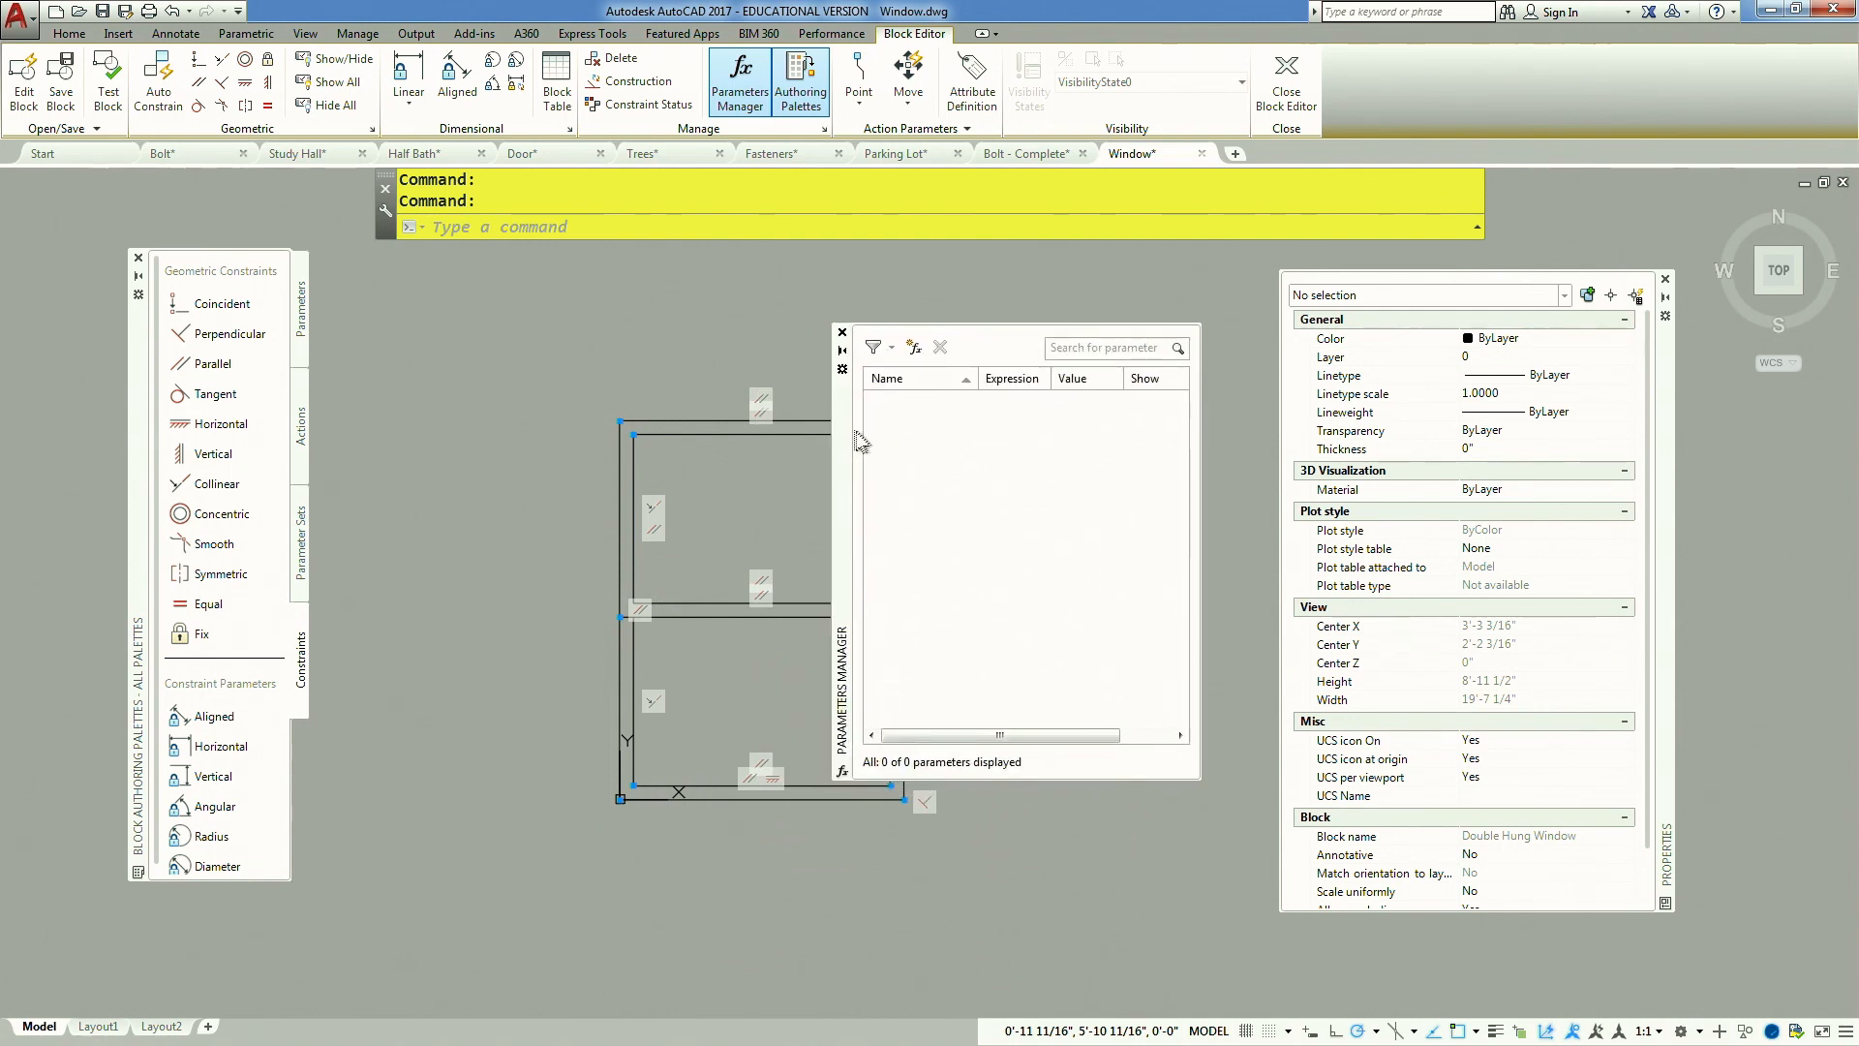
pyautogui.click(915, 346)
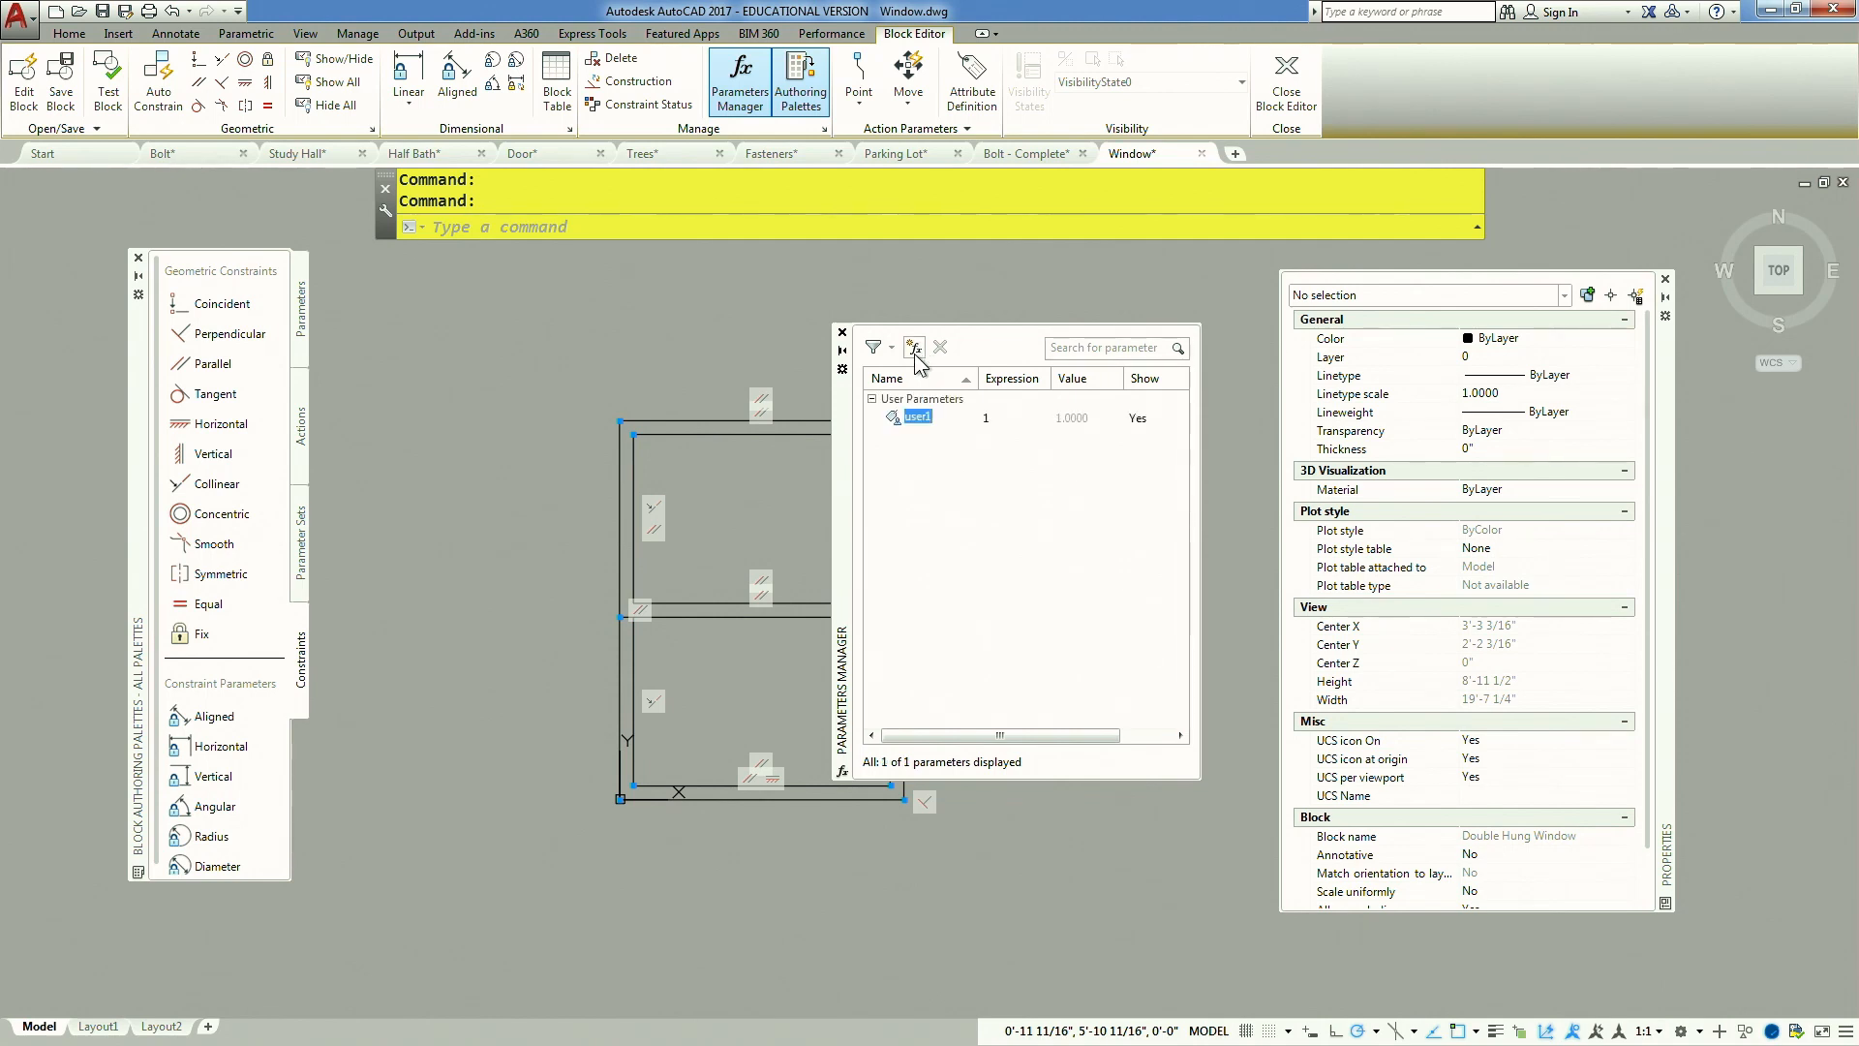
pyautogui.write('WIDT')
pyautogui.write("'")
pyautogui.press('Tab')
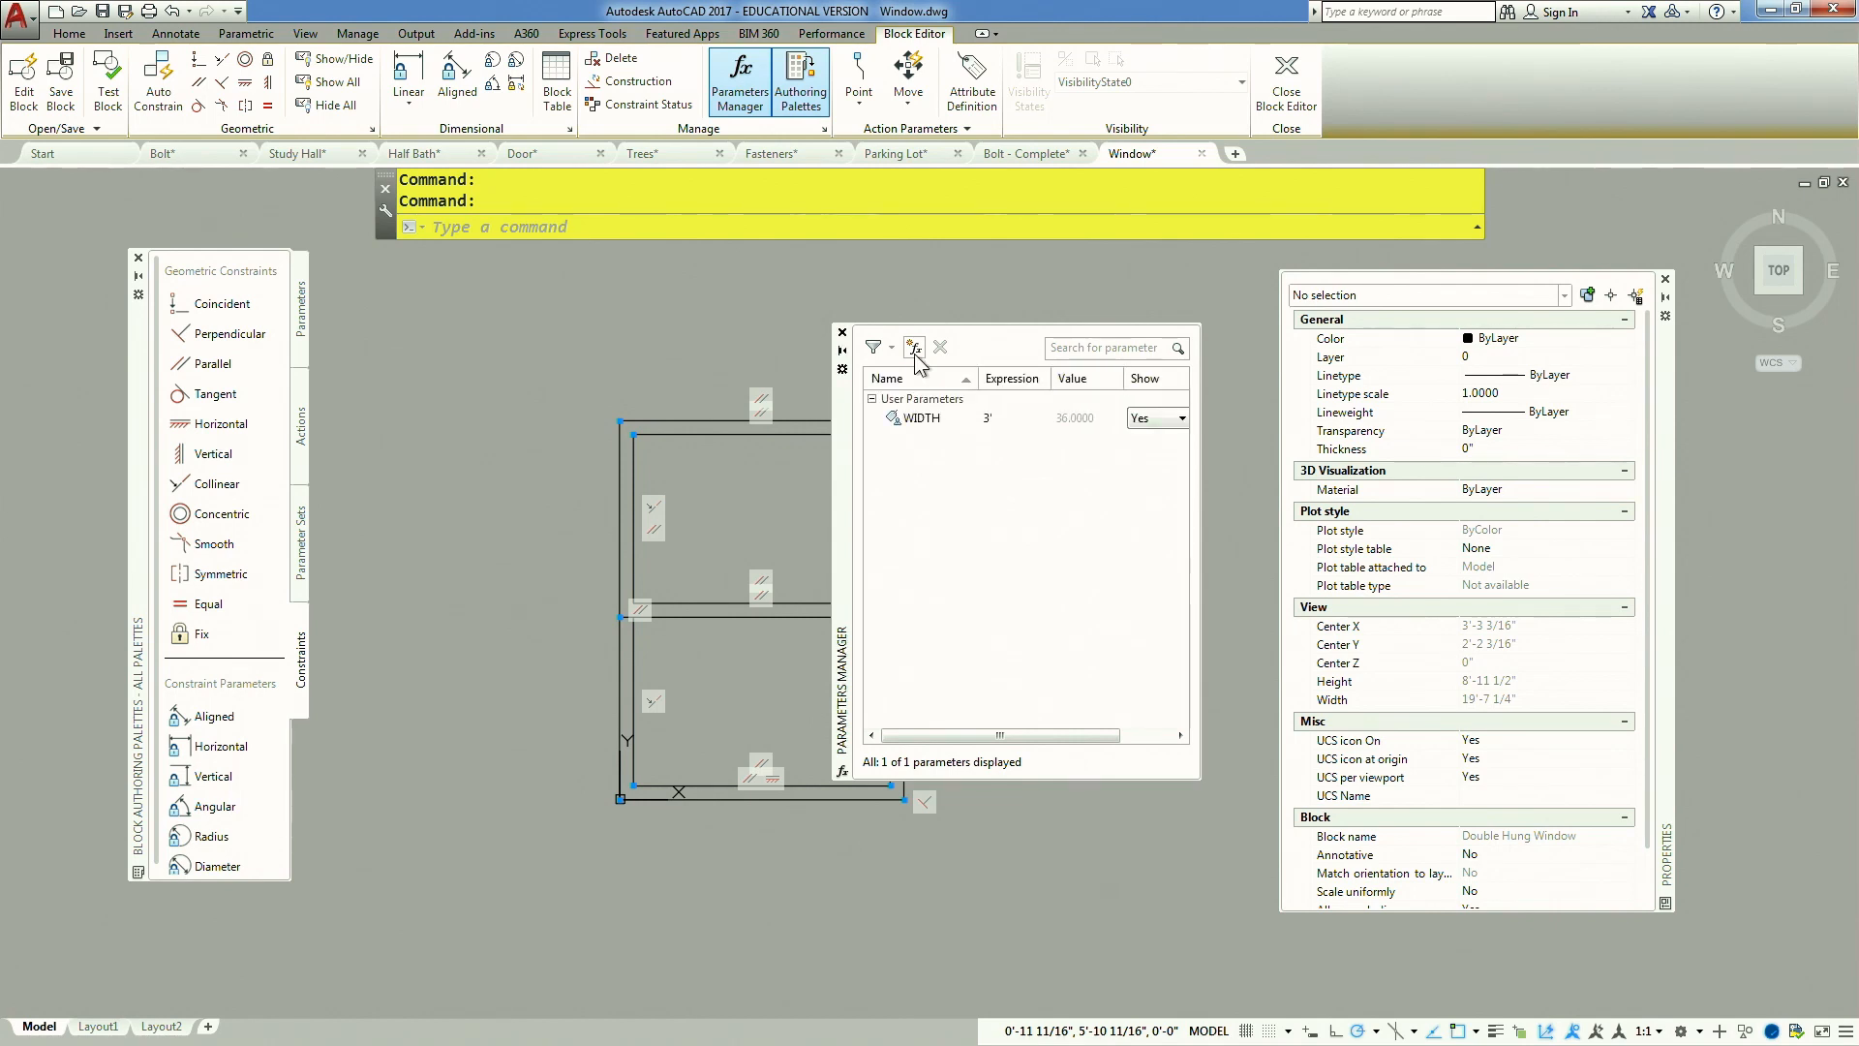
# Add a user parameter named HEIGHT with the expression 4'
pyautogui.click(915, 350)
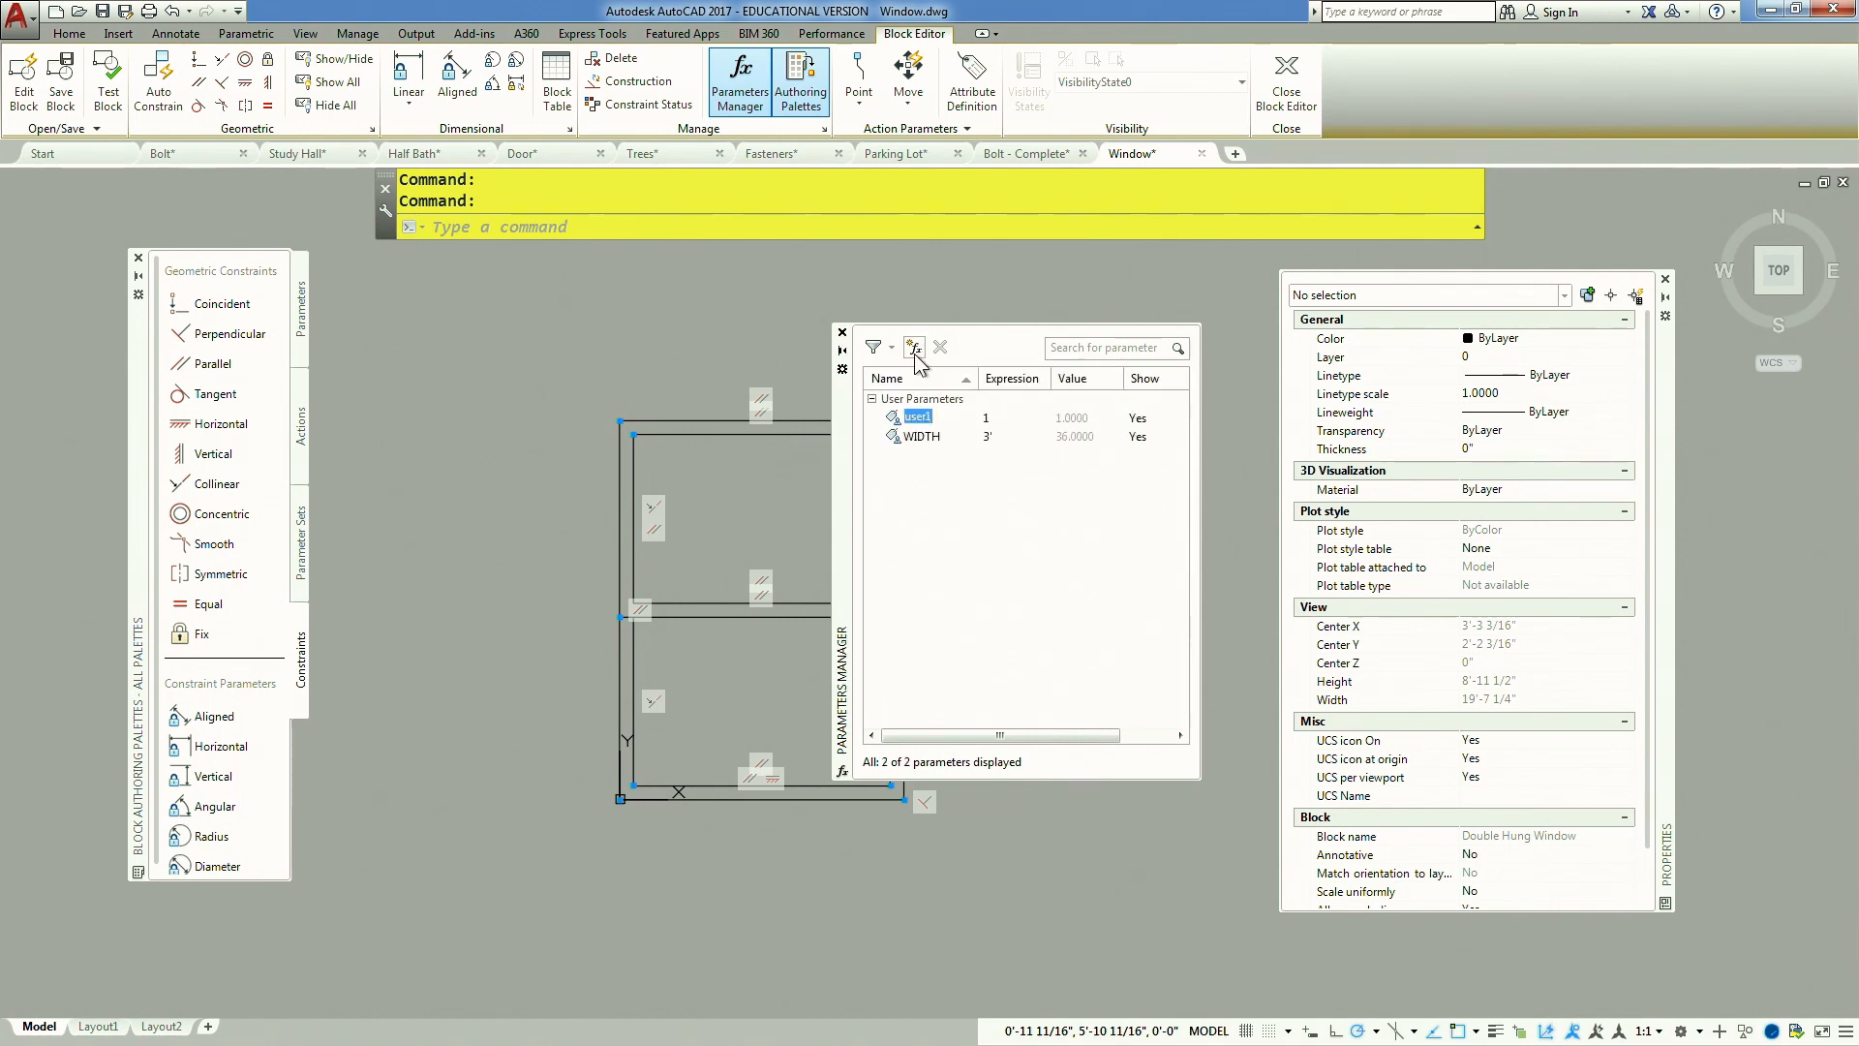
pyautogui.write('HEIGHT')
pyautogui.press('Tab')
pyautogui.write("4'")
pyautogui.press('Return')
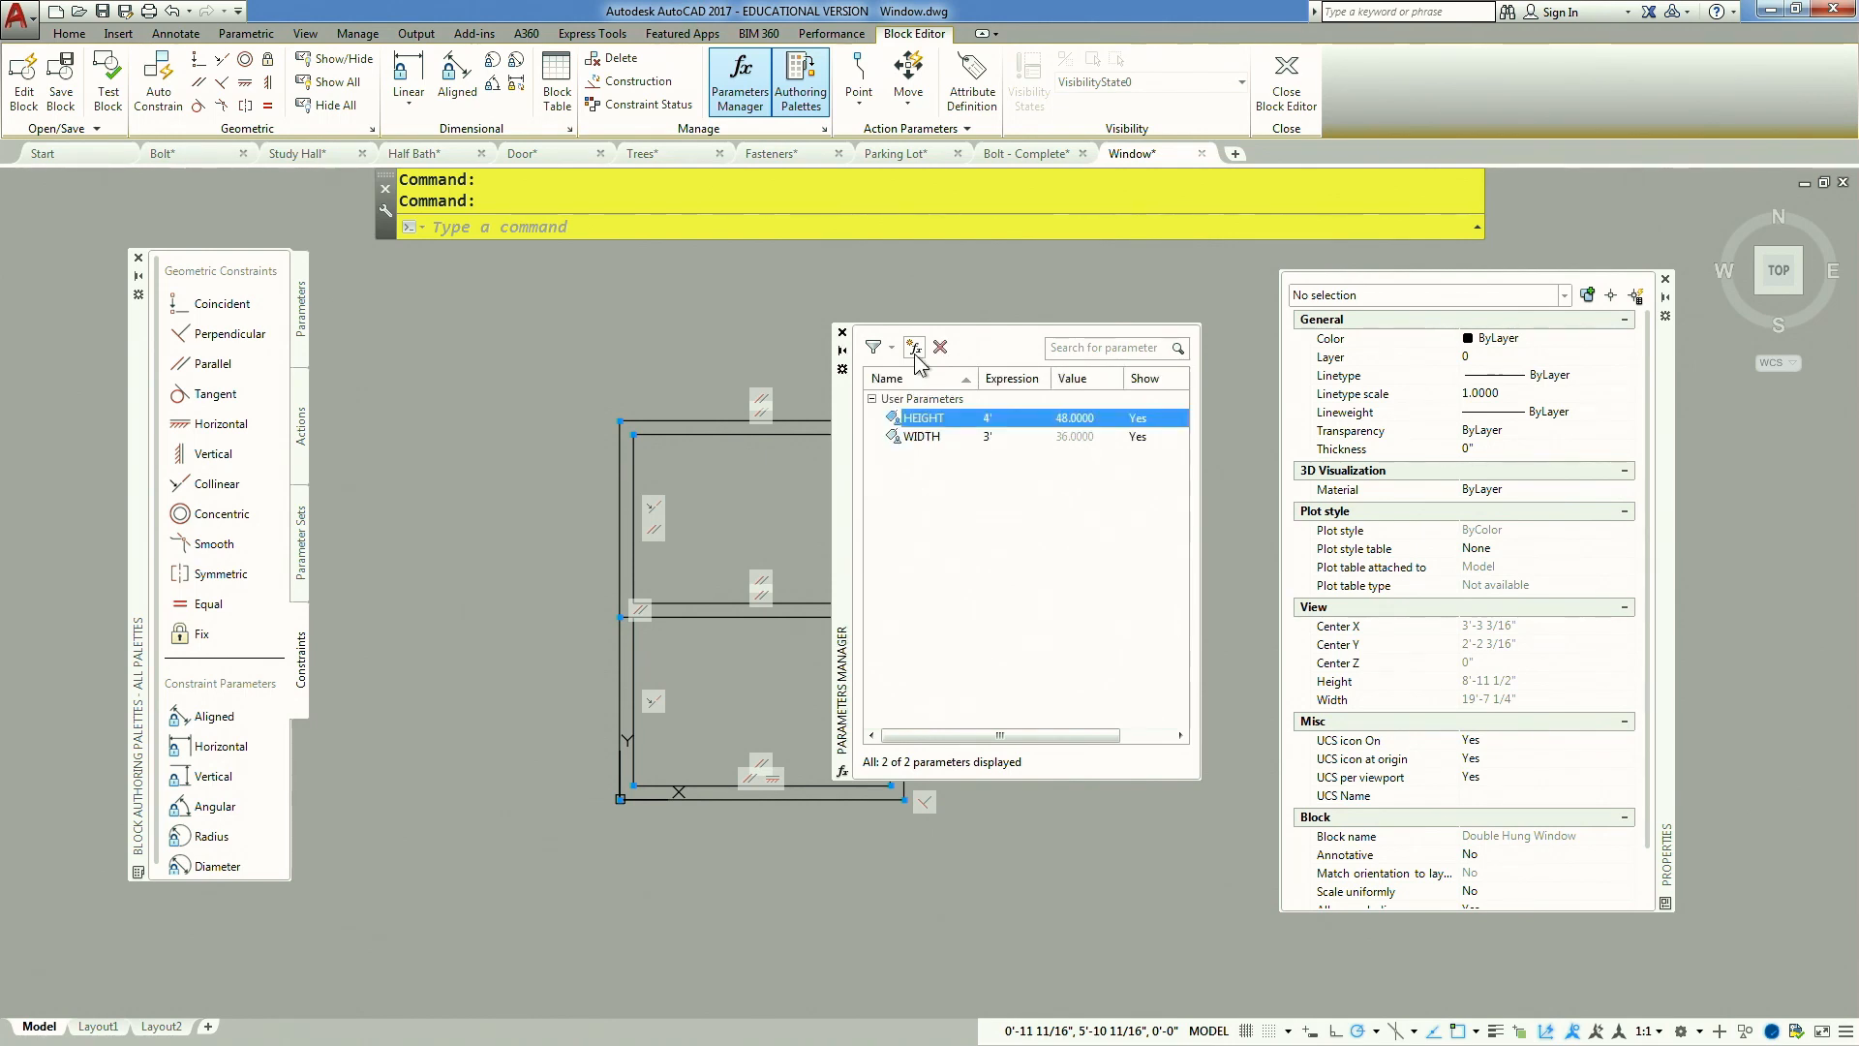
# Try the expression WIDTH*2 for the HEIGHT parameter and set it back to 4'
pyautogui.doubleClick(1007, 417)
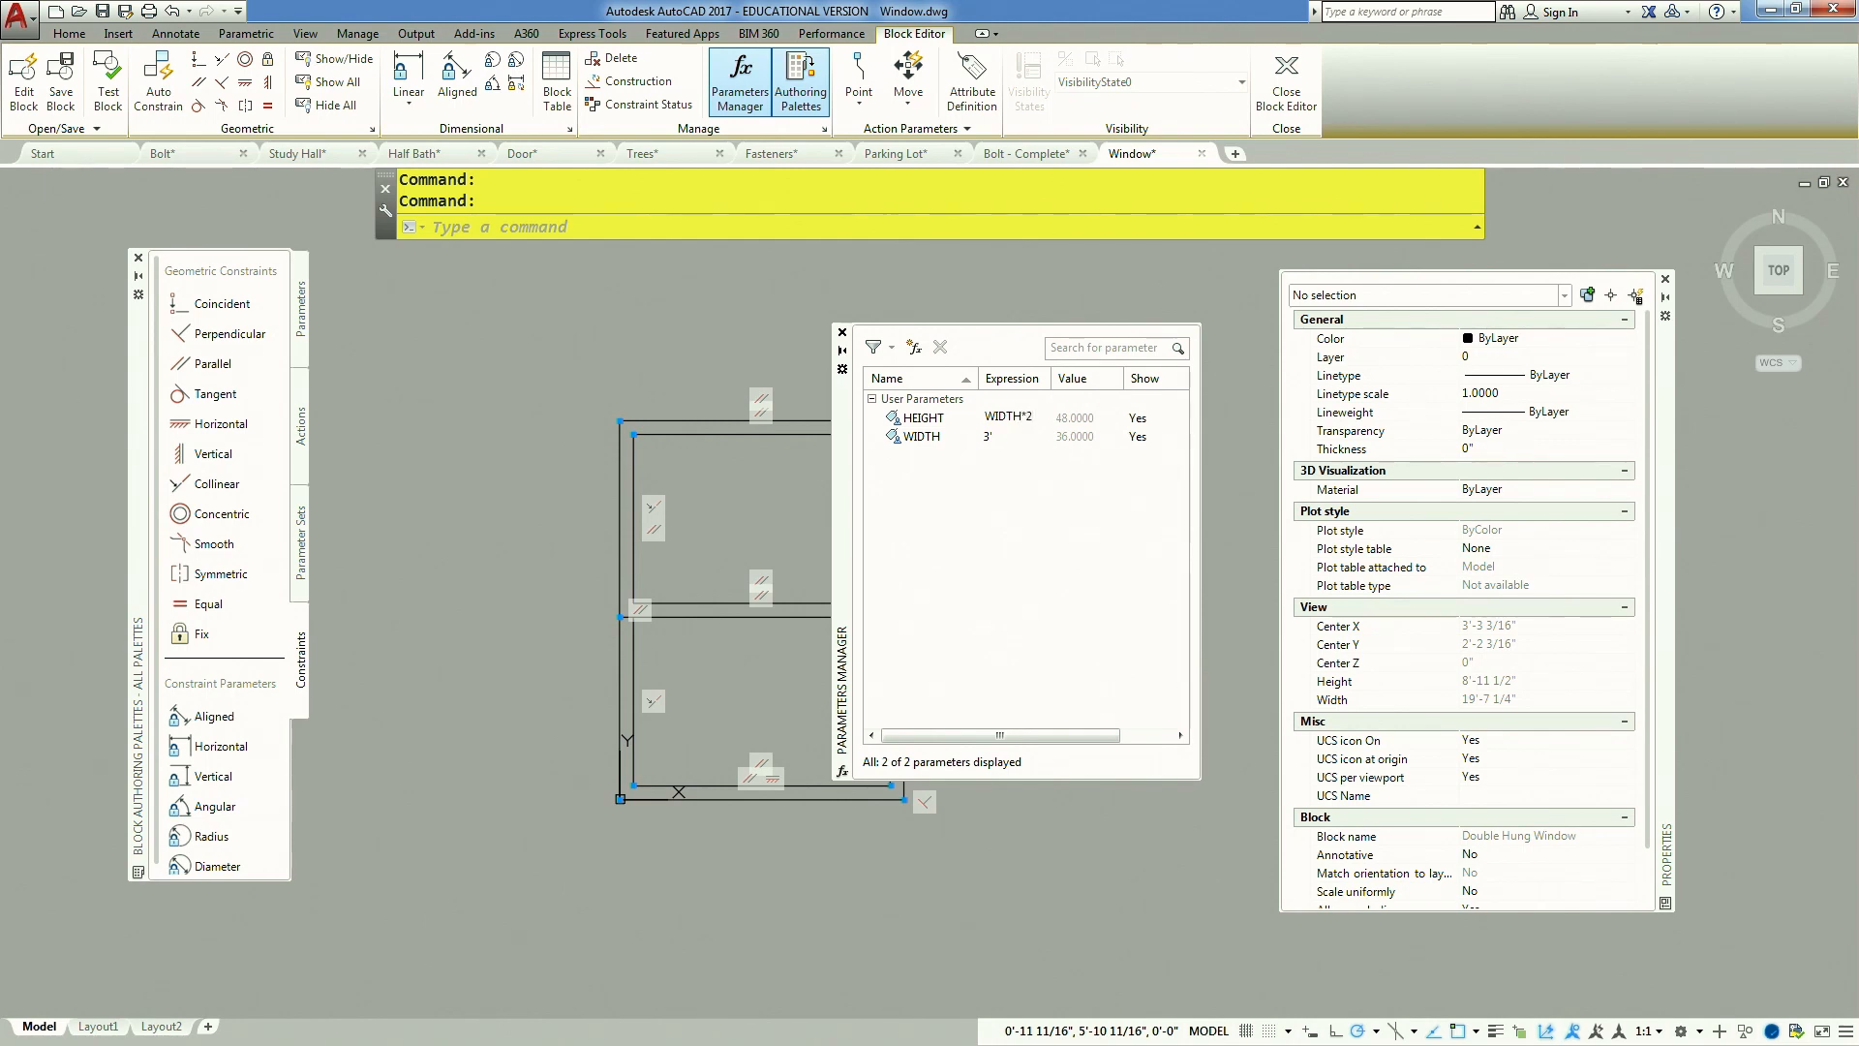
pyautogui.press('Return')
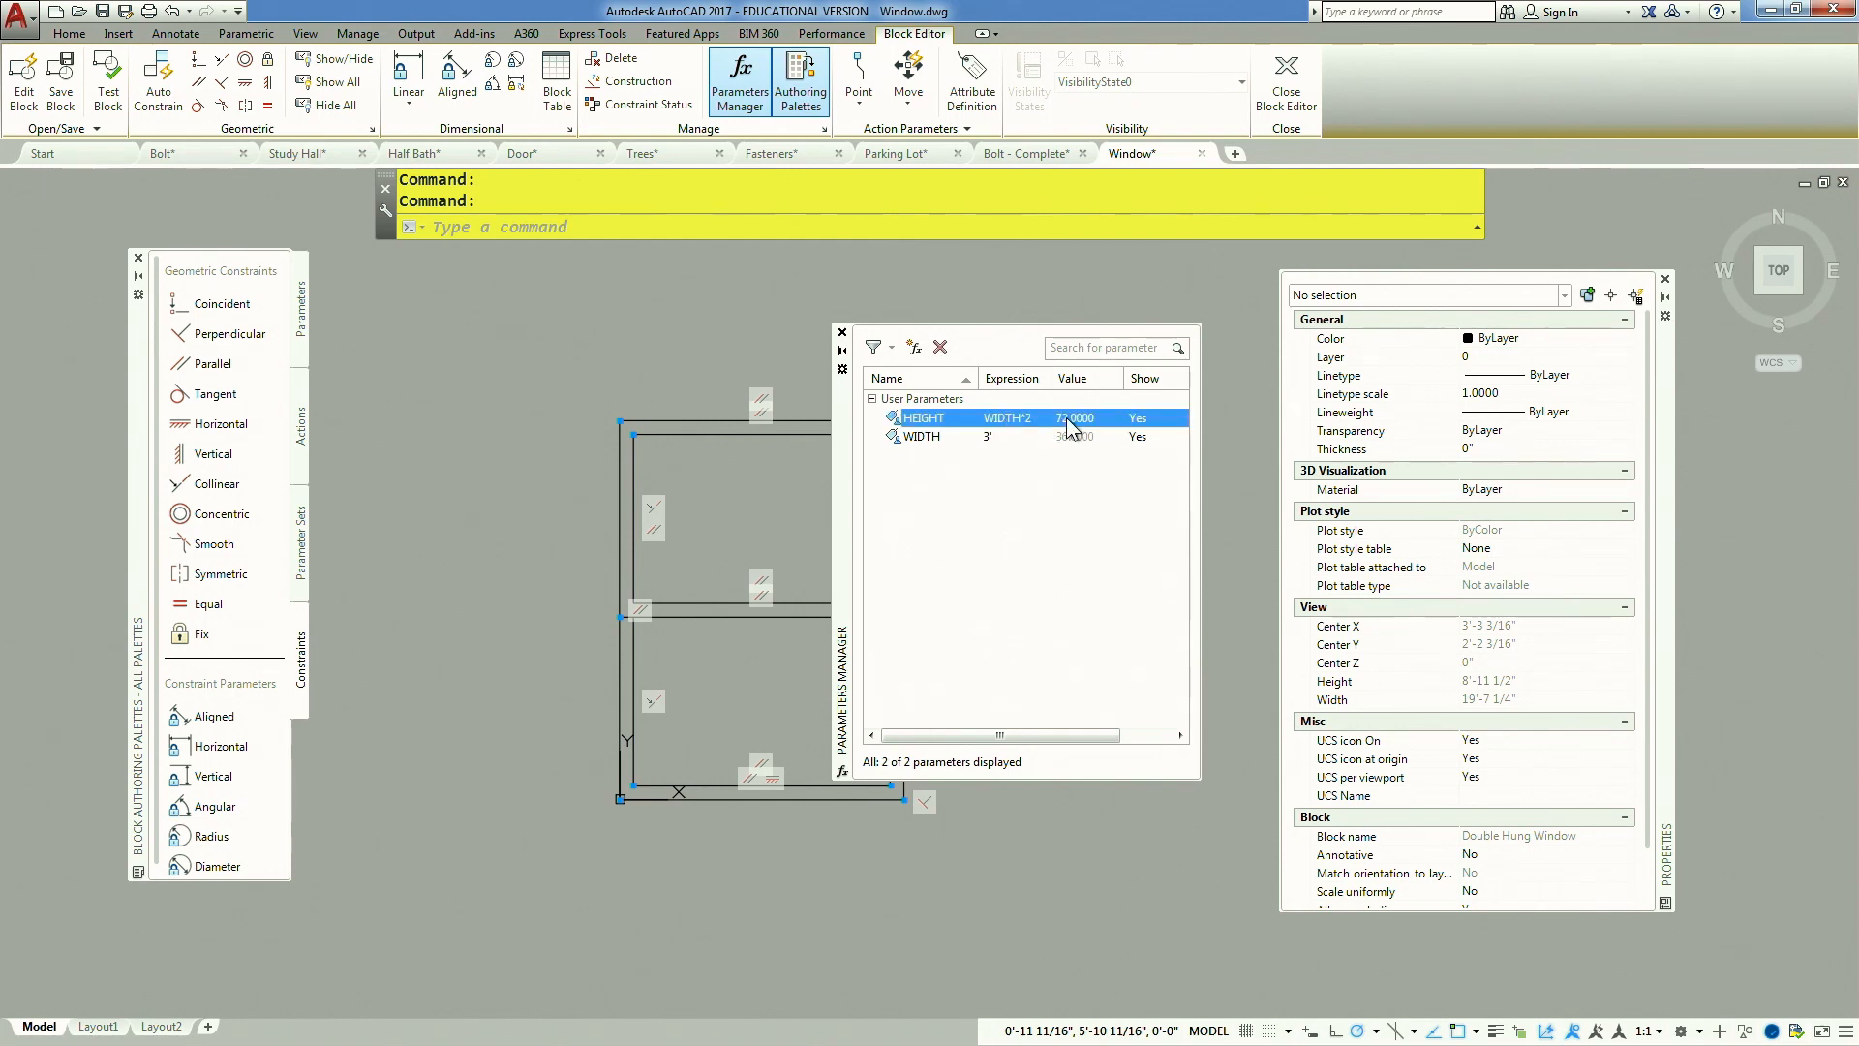
pyautogui.doubleClick(1001, 421)
pyautogui.write('4')
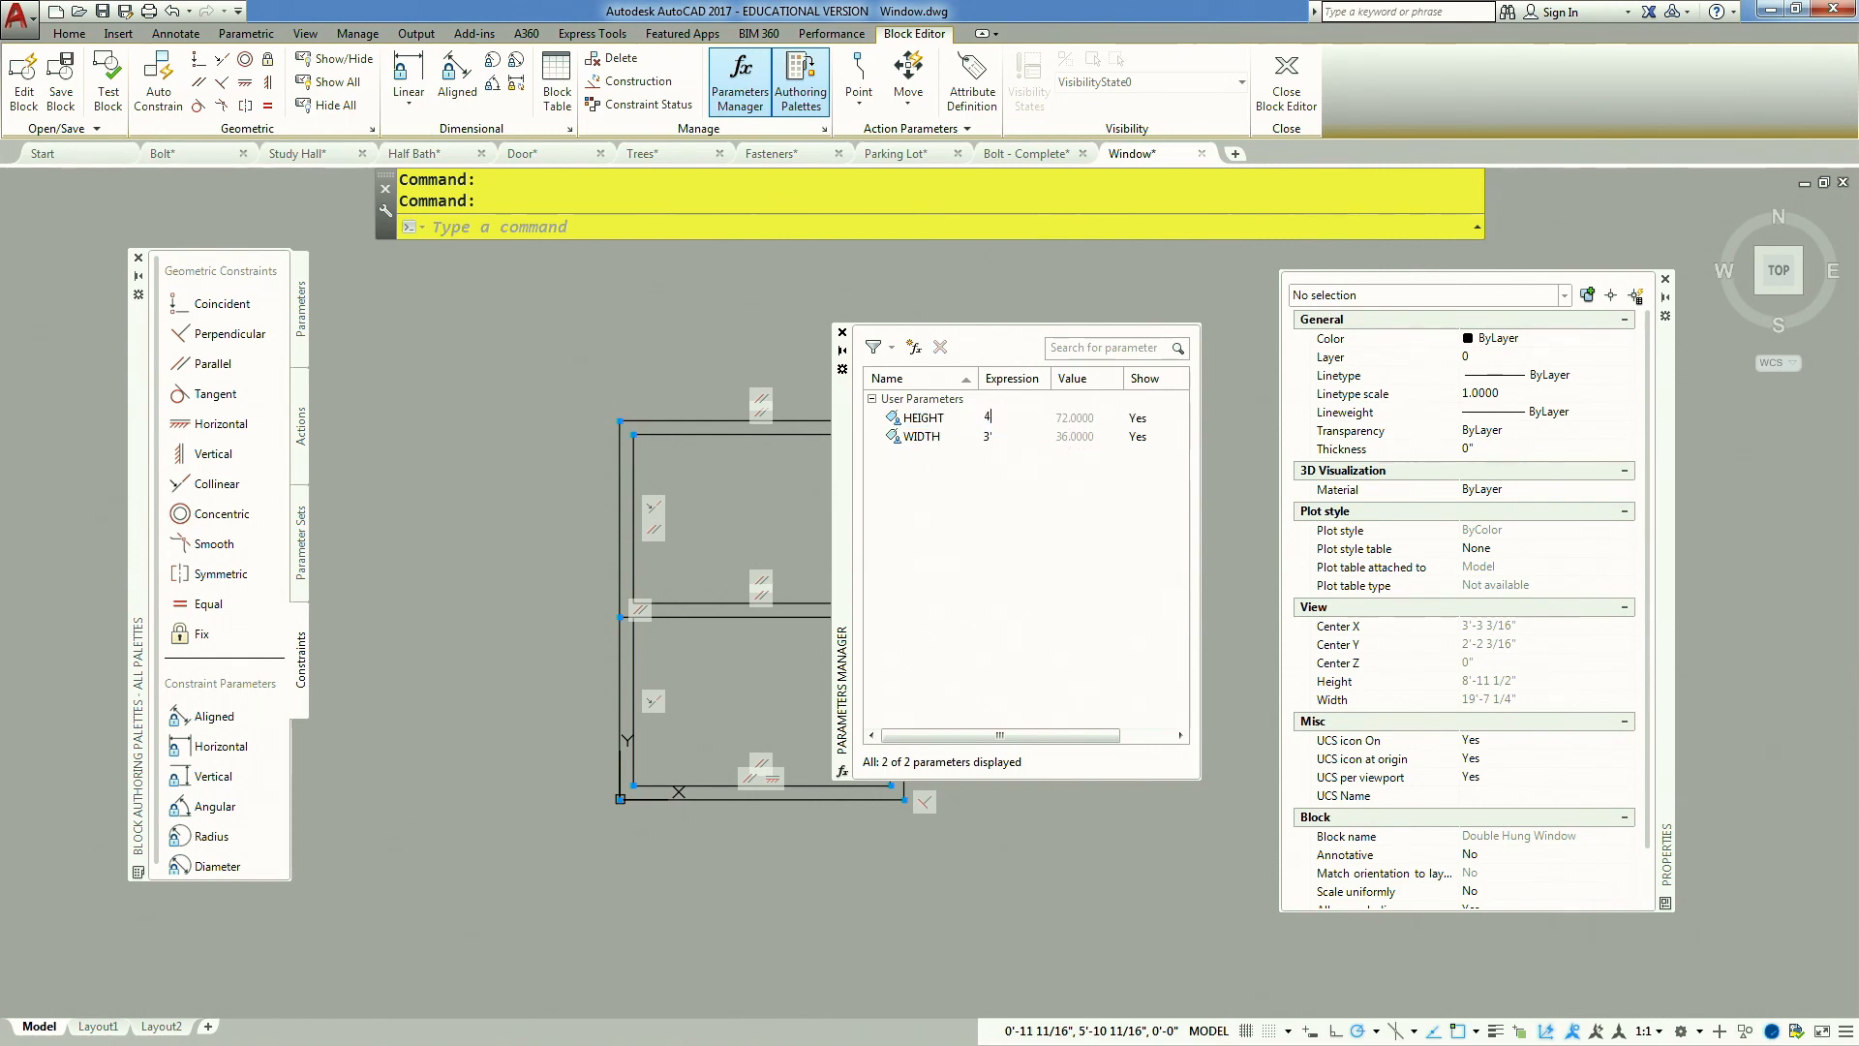
pyautogui.press('Return')
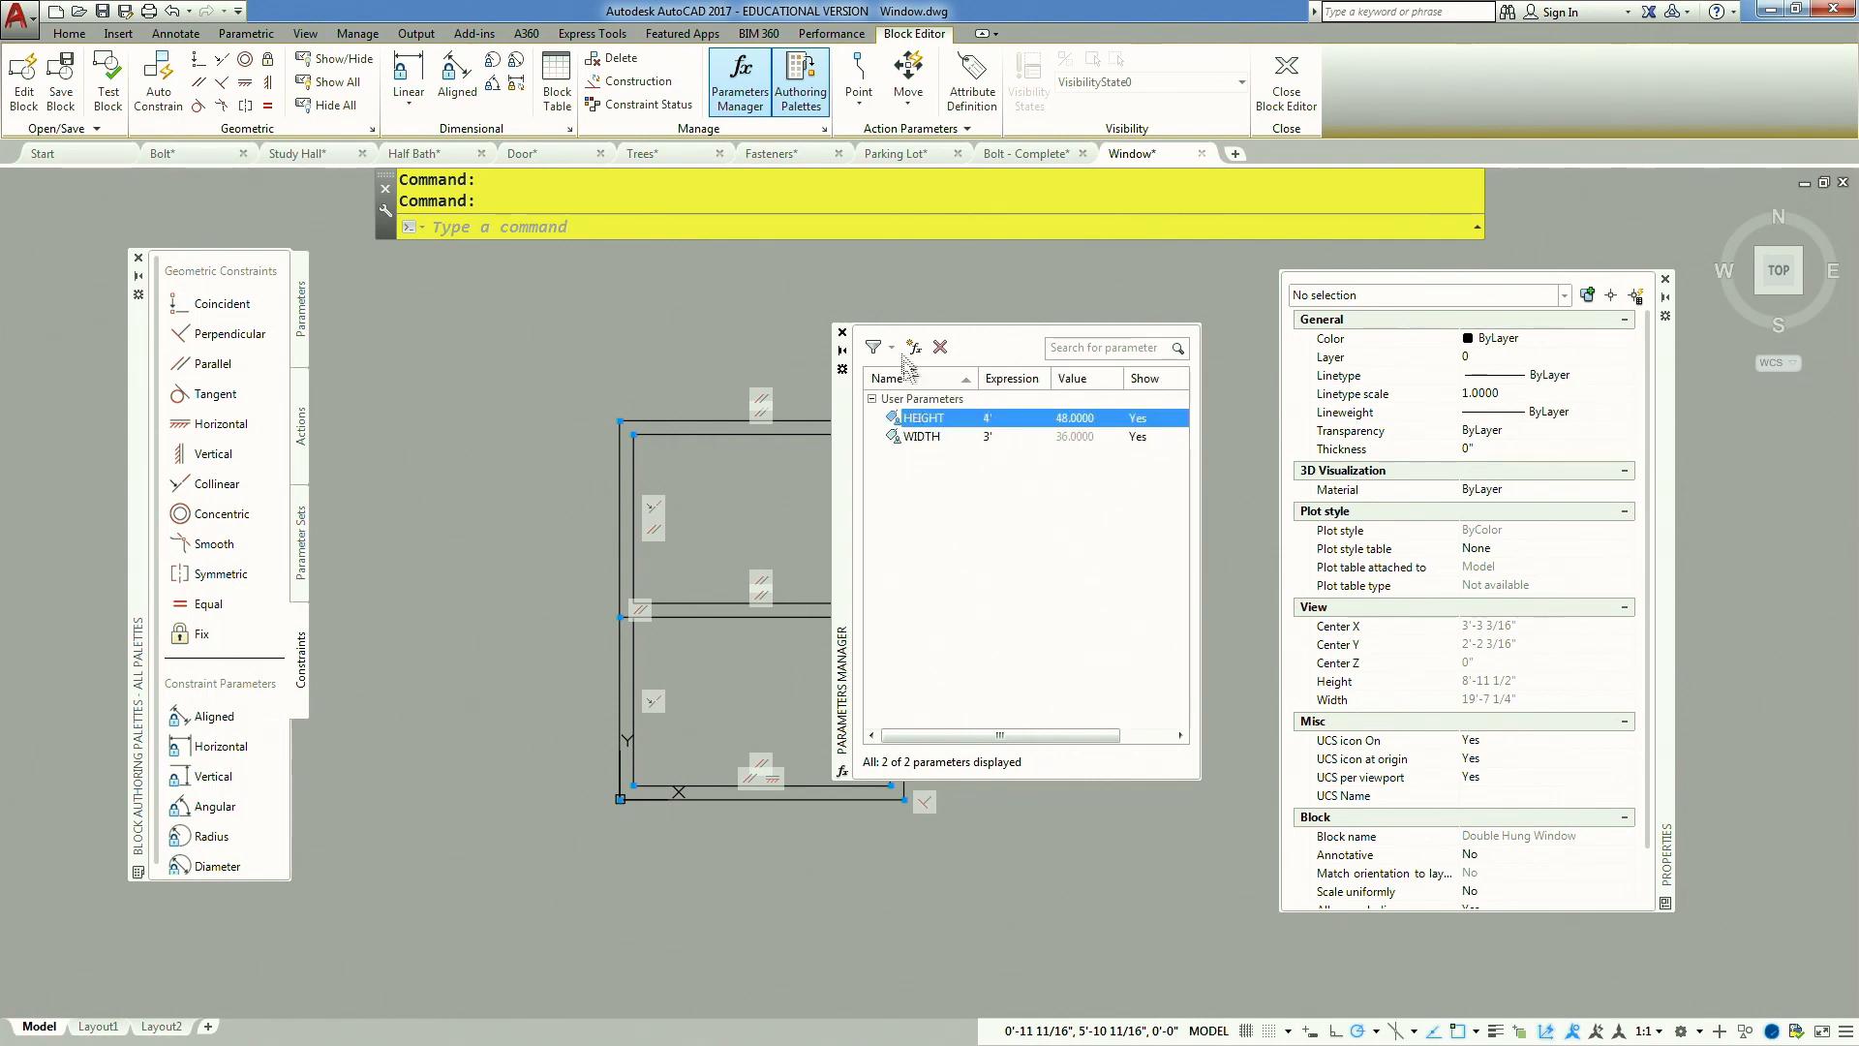
# Add a user parameter named STILE with the expression 1 3/4"
pyautogui.click(912, 345)
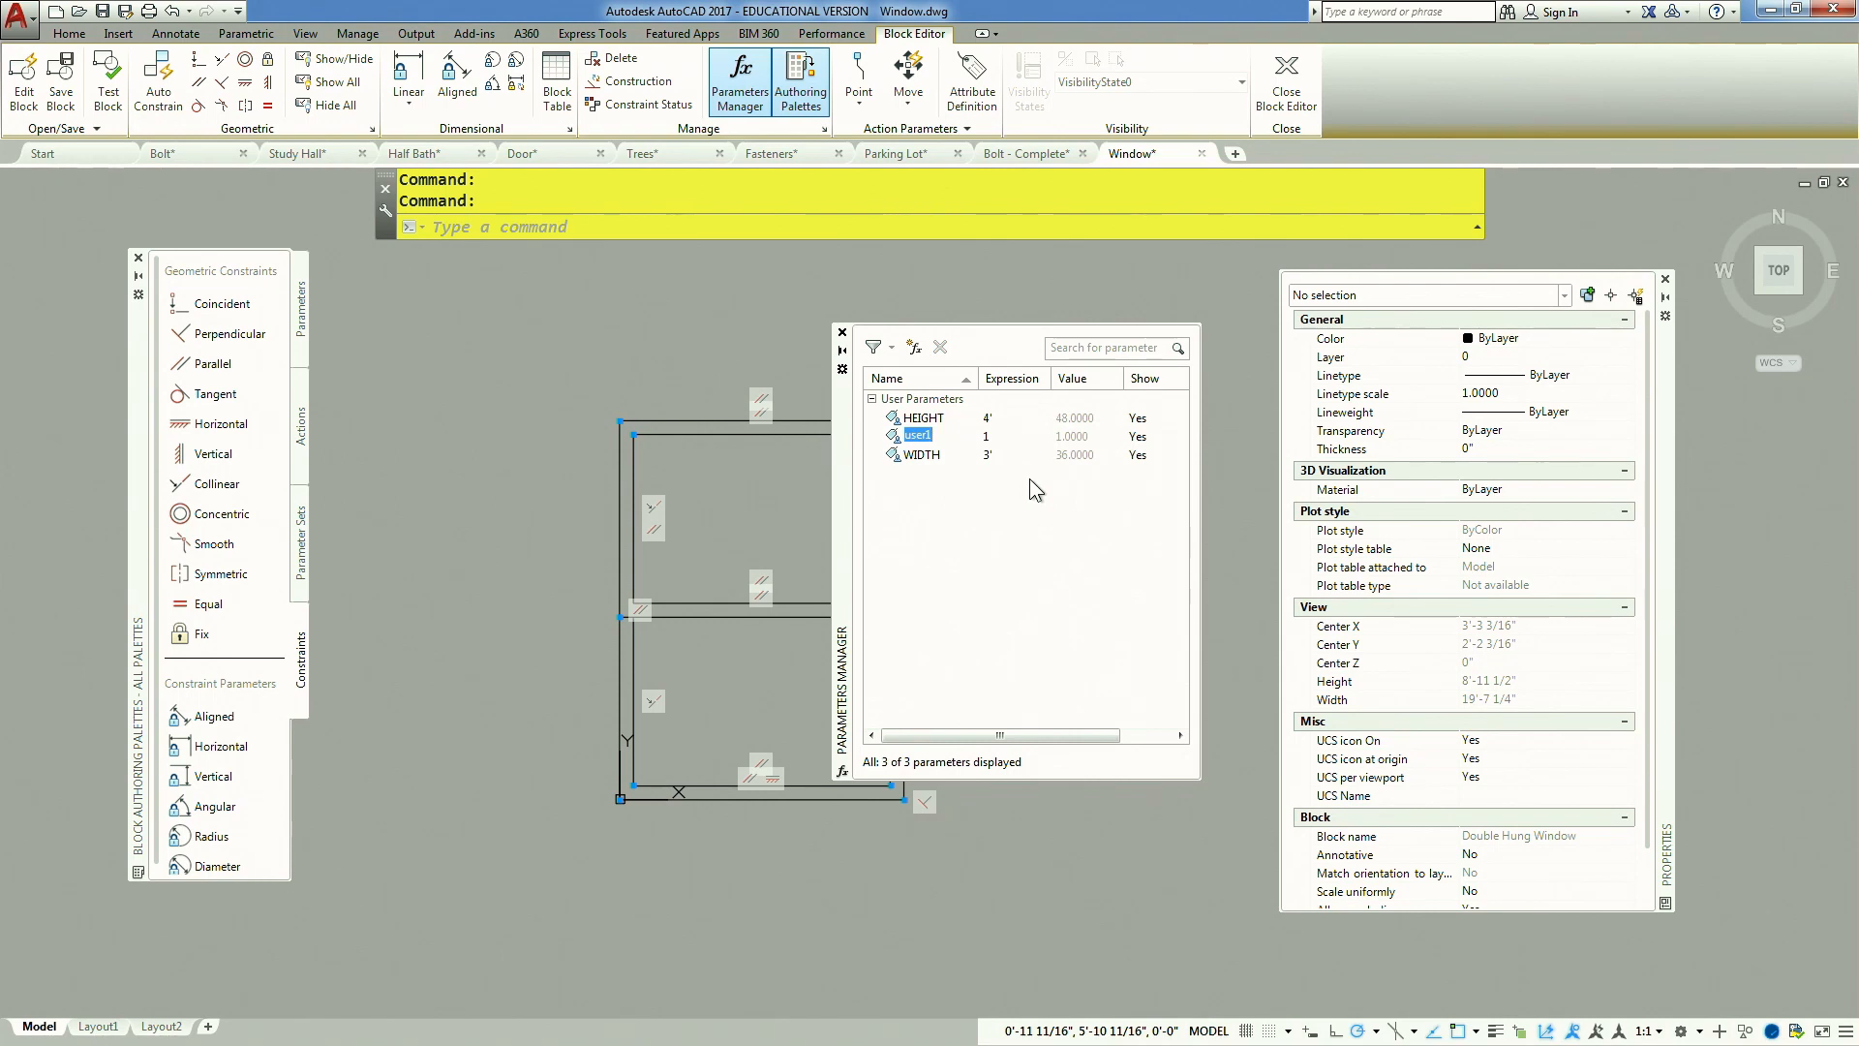
pyautogui.write('STILE')
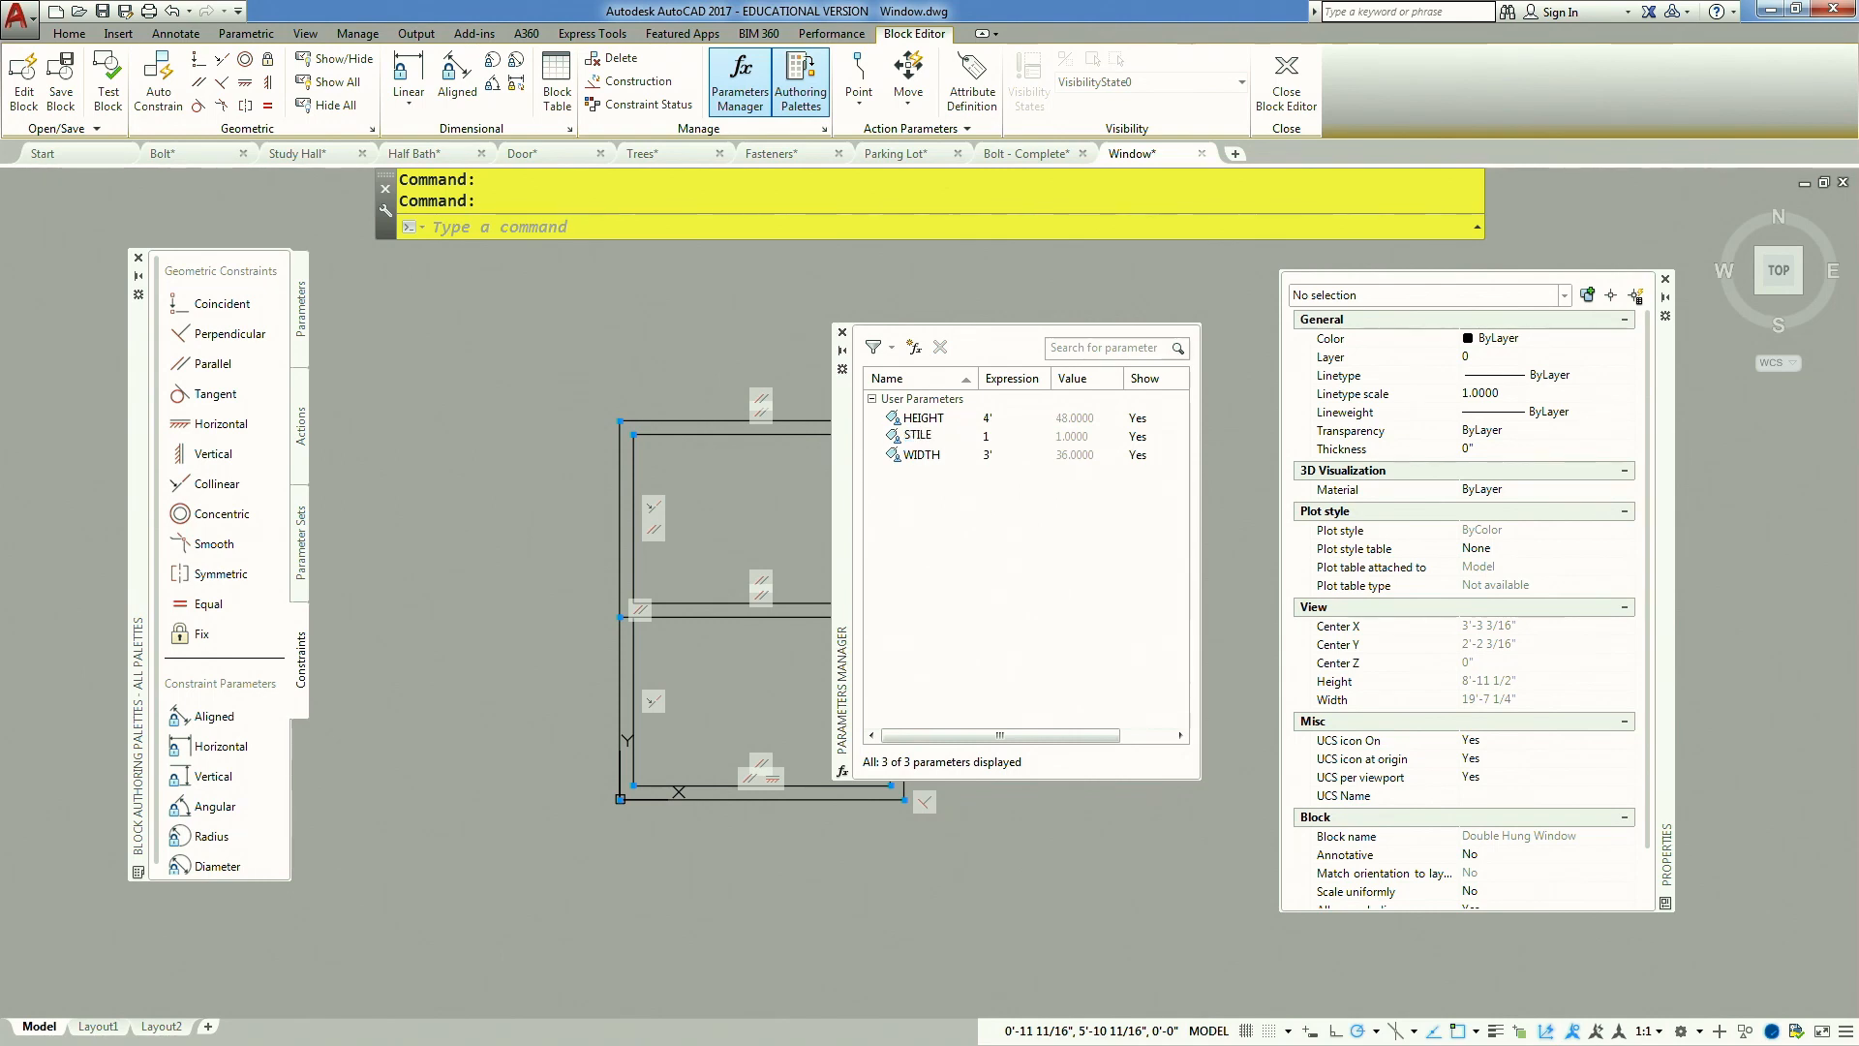
pyautogui.press('Tab')
pyautogui.write('1 3/4"')
pyautogui.press('Return')
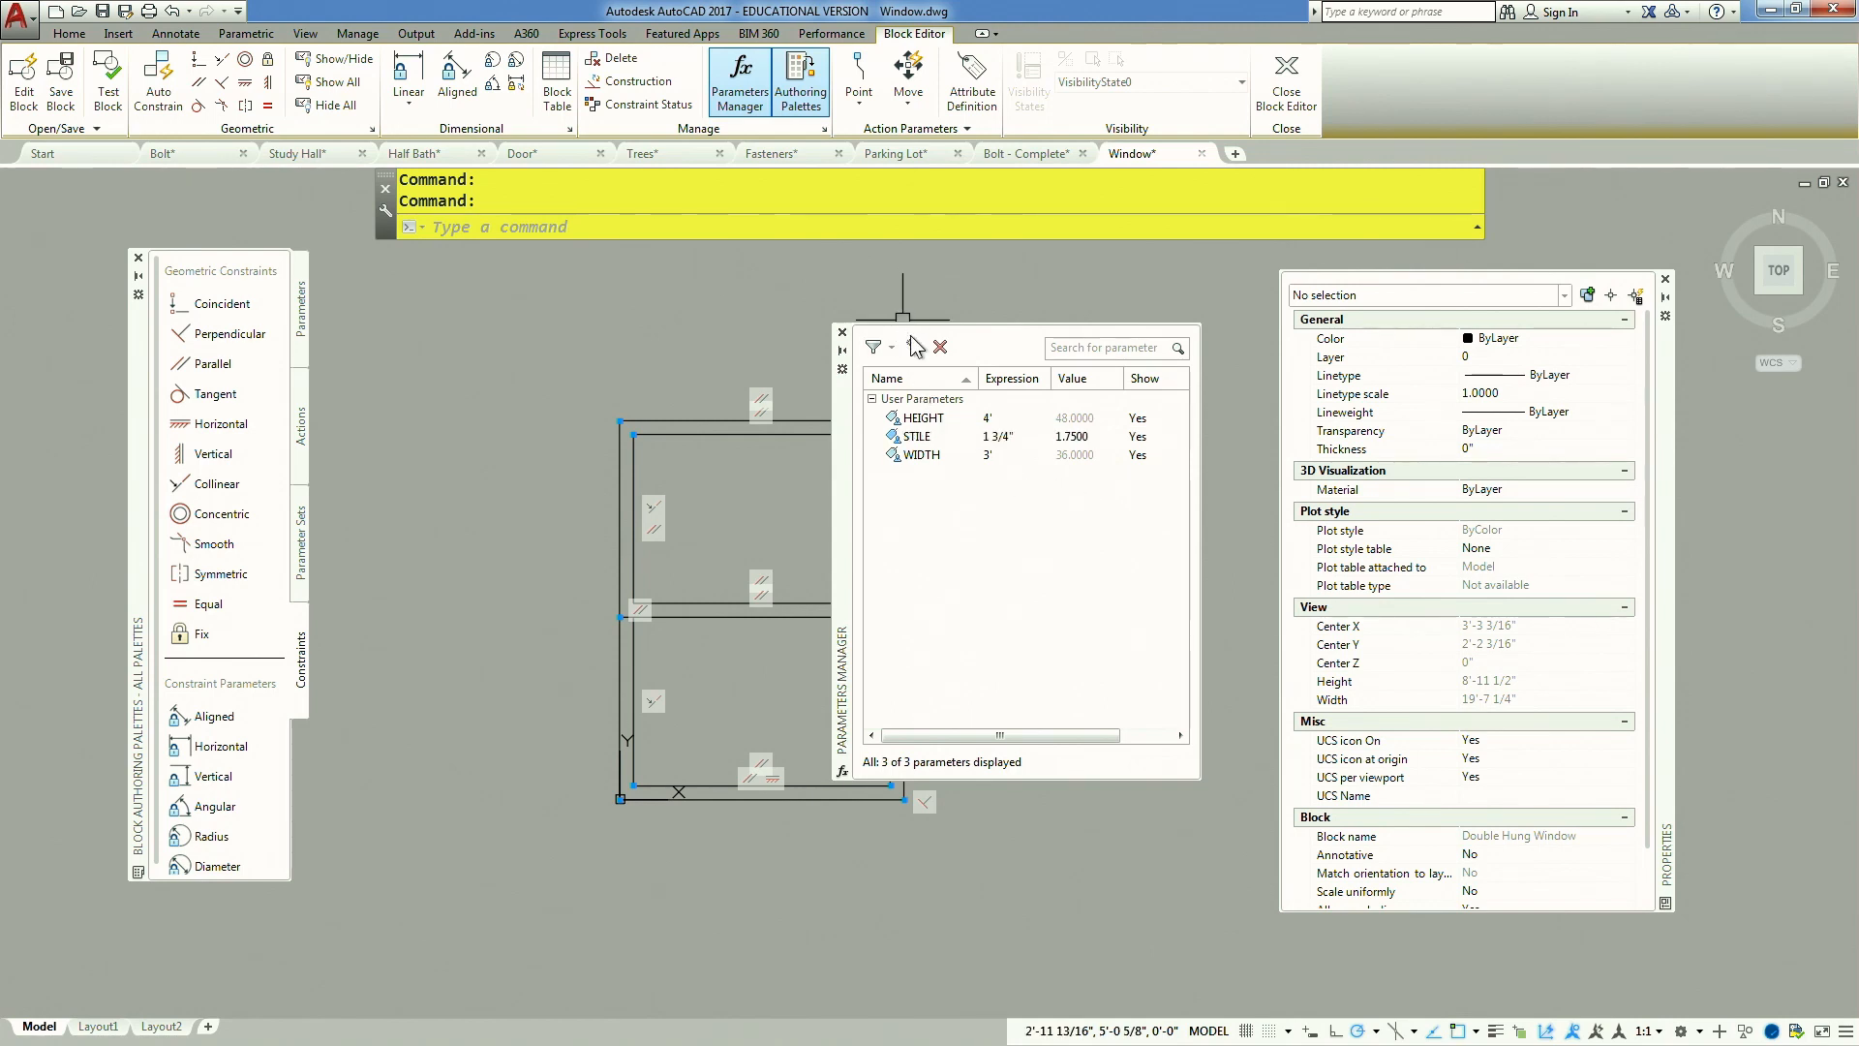
# Add a user parameter named RAIL with the expression 1 3/4" and close the Parameters Manager
pyautogui.click(914, 348)
pyautogui.write('RAIL')
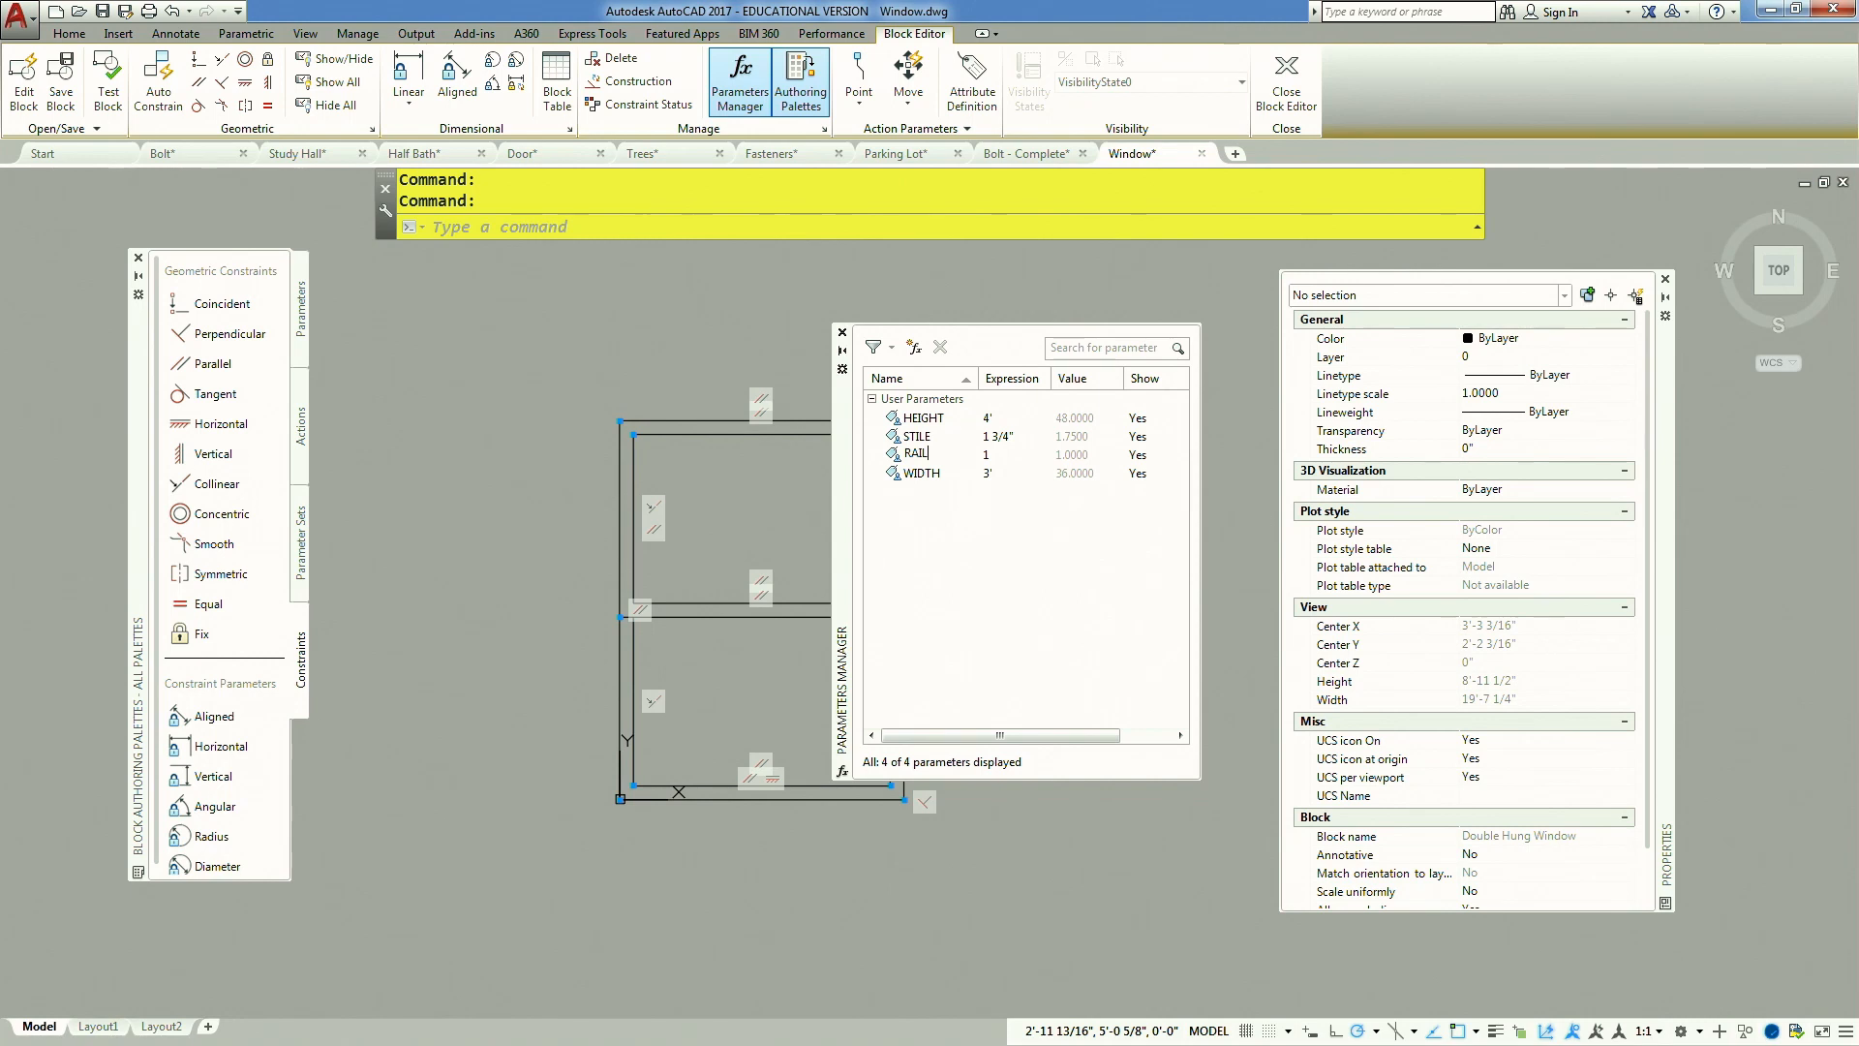
pyautogui.press('Tab')
pyautogui.press('Return')
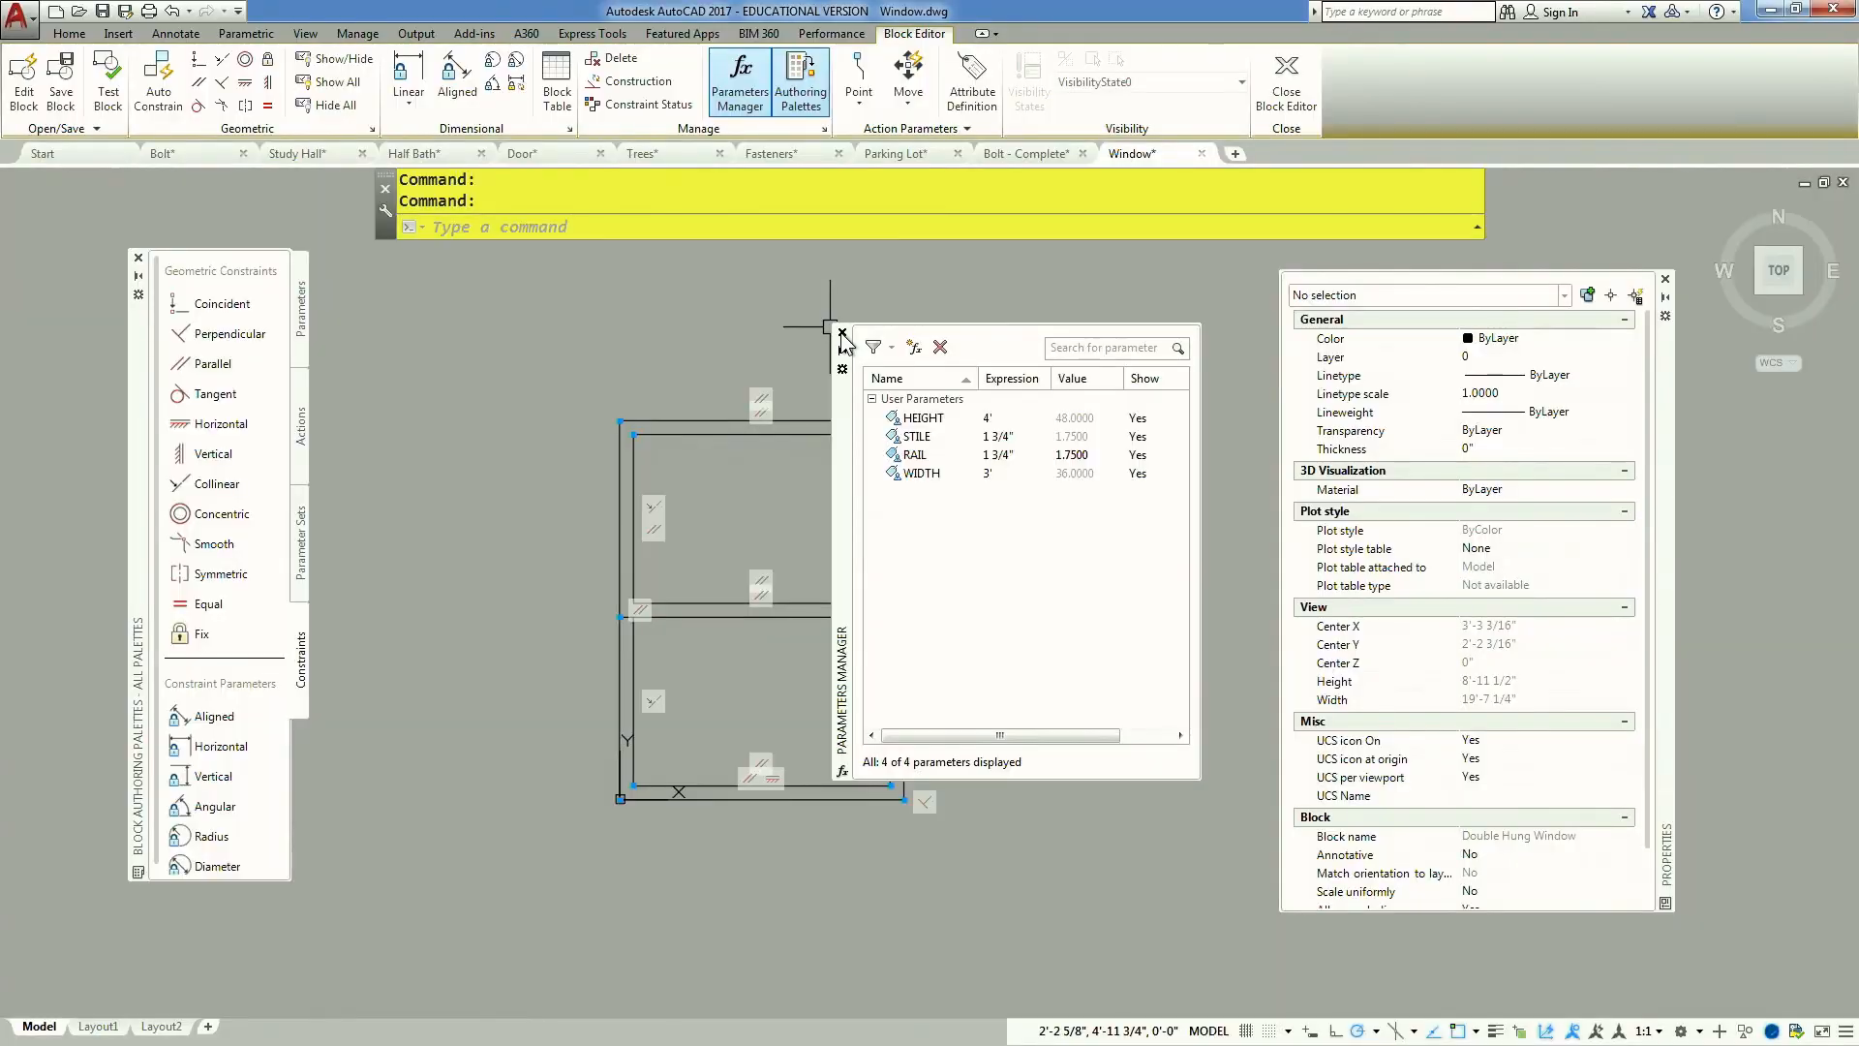
pyautogui.click(848, 340)
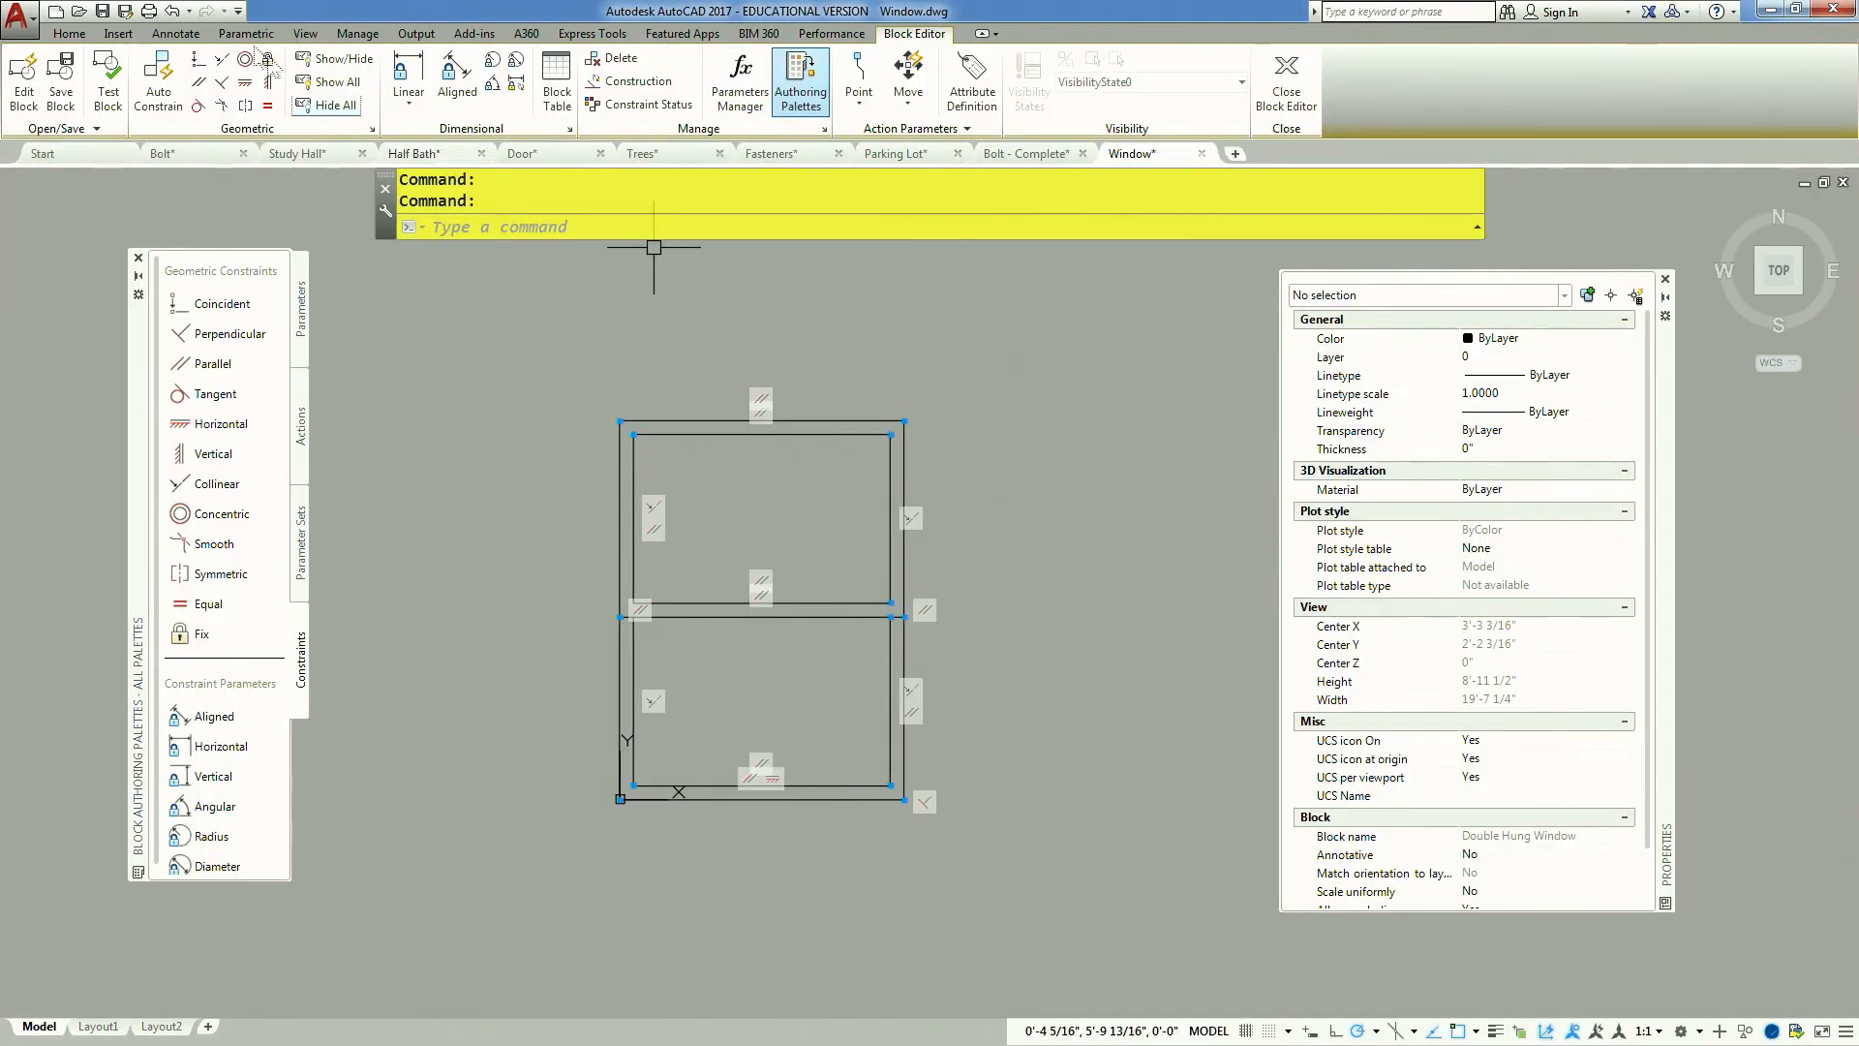
# Add a linear constraint parameter between the outer frame's two top corners and set its expression to WIDTH
pyautogui.click(423, 82)
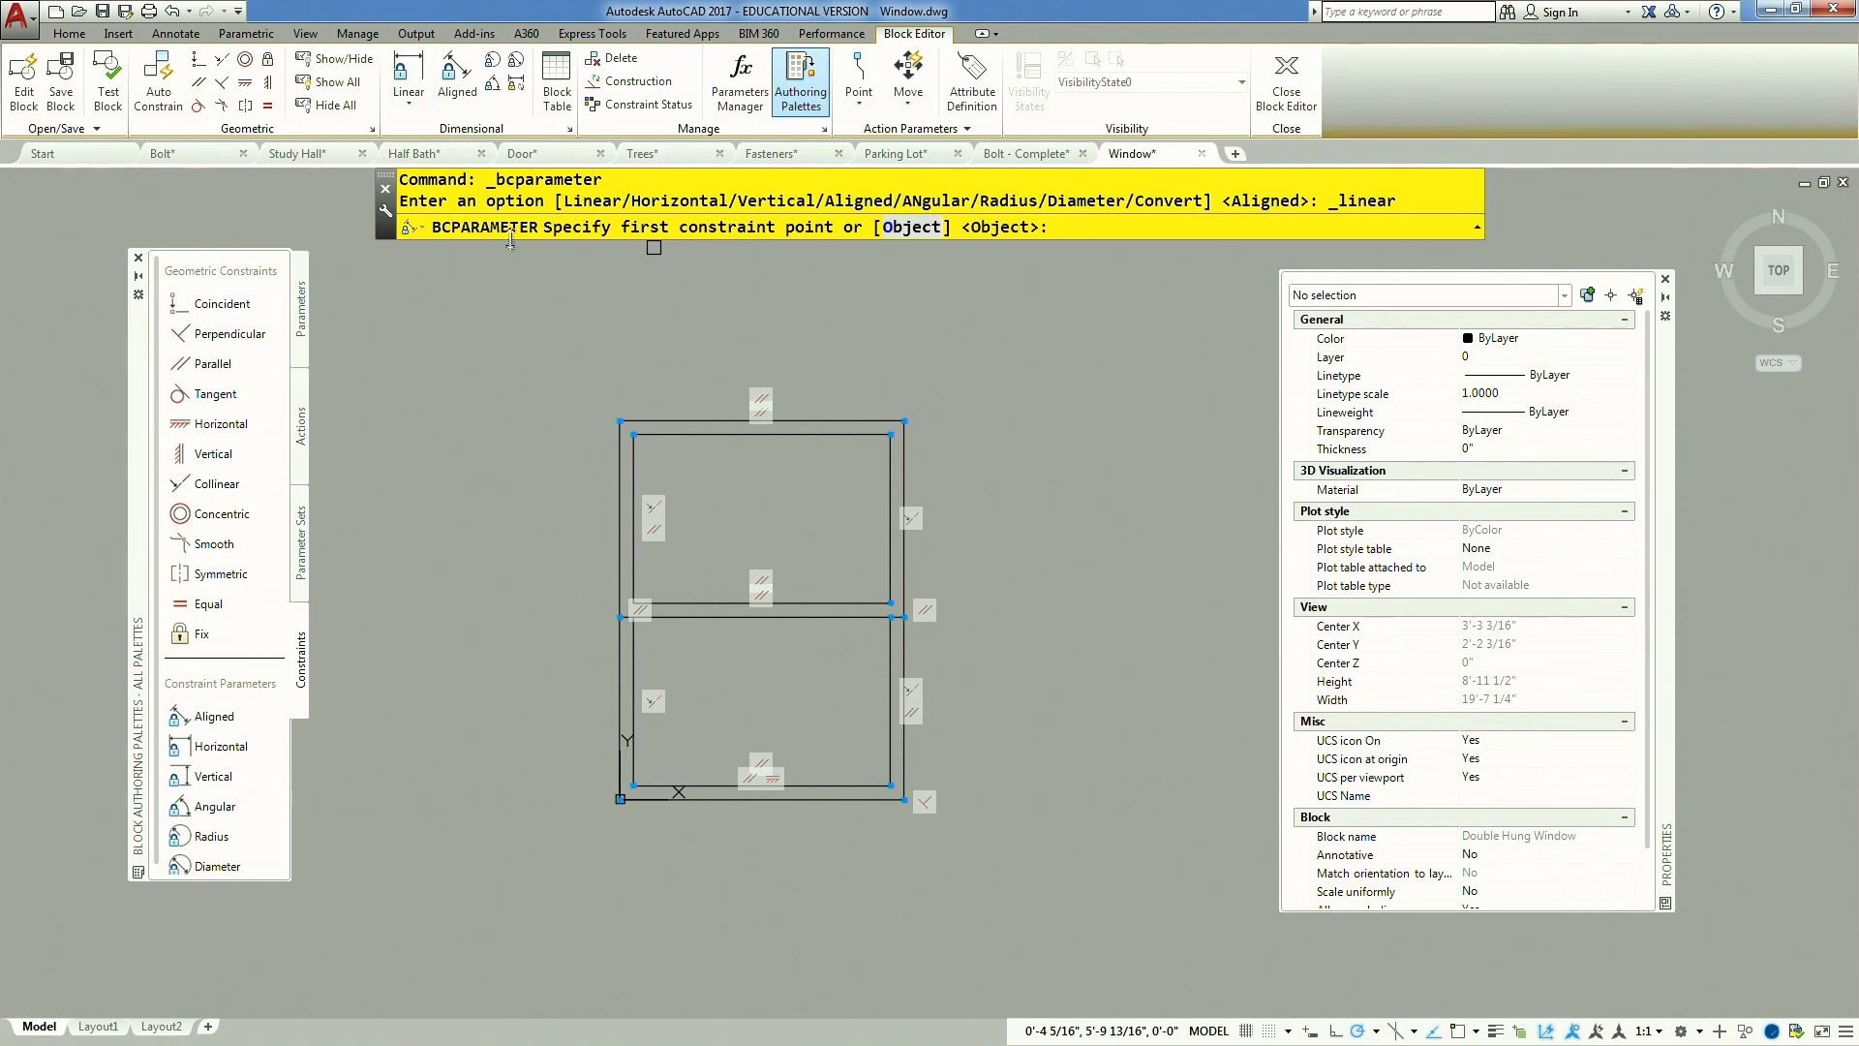
pyautogui.click(617, 420)
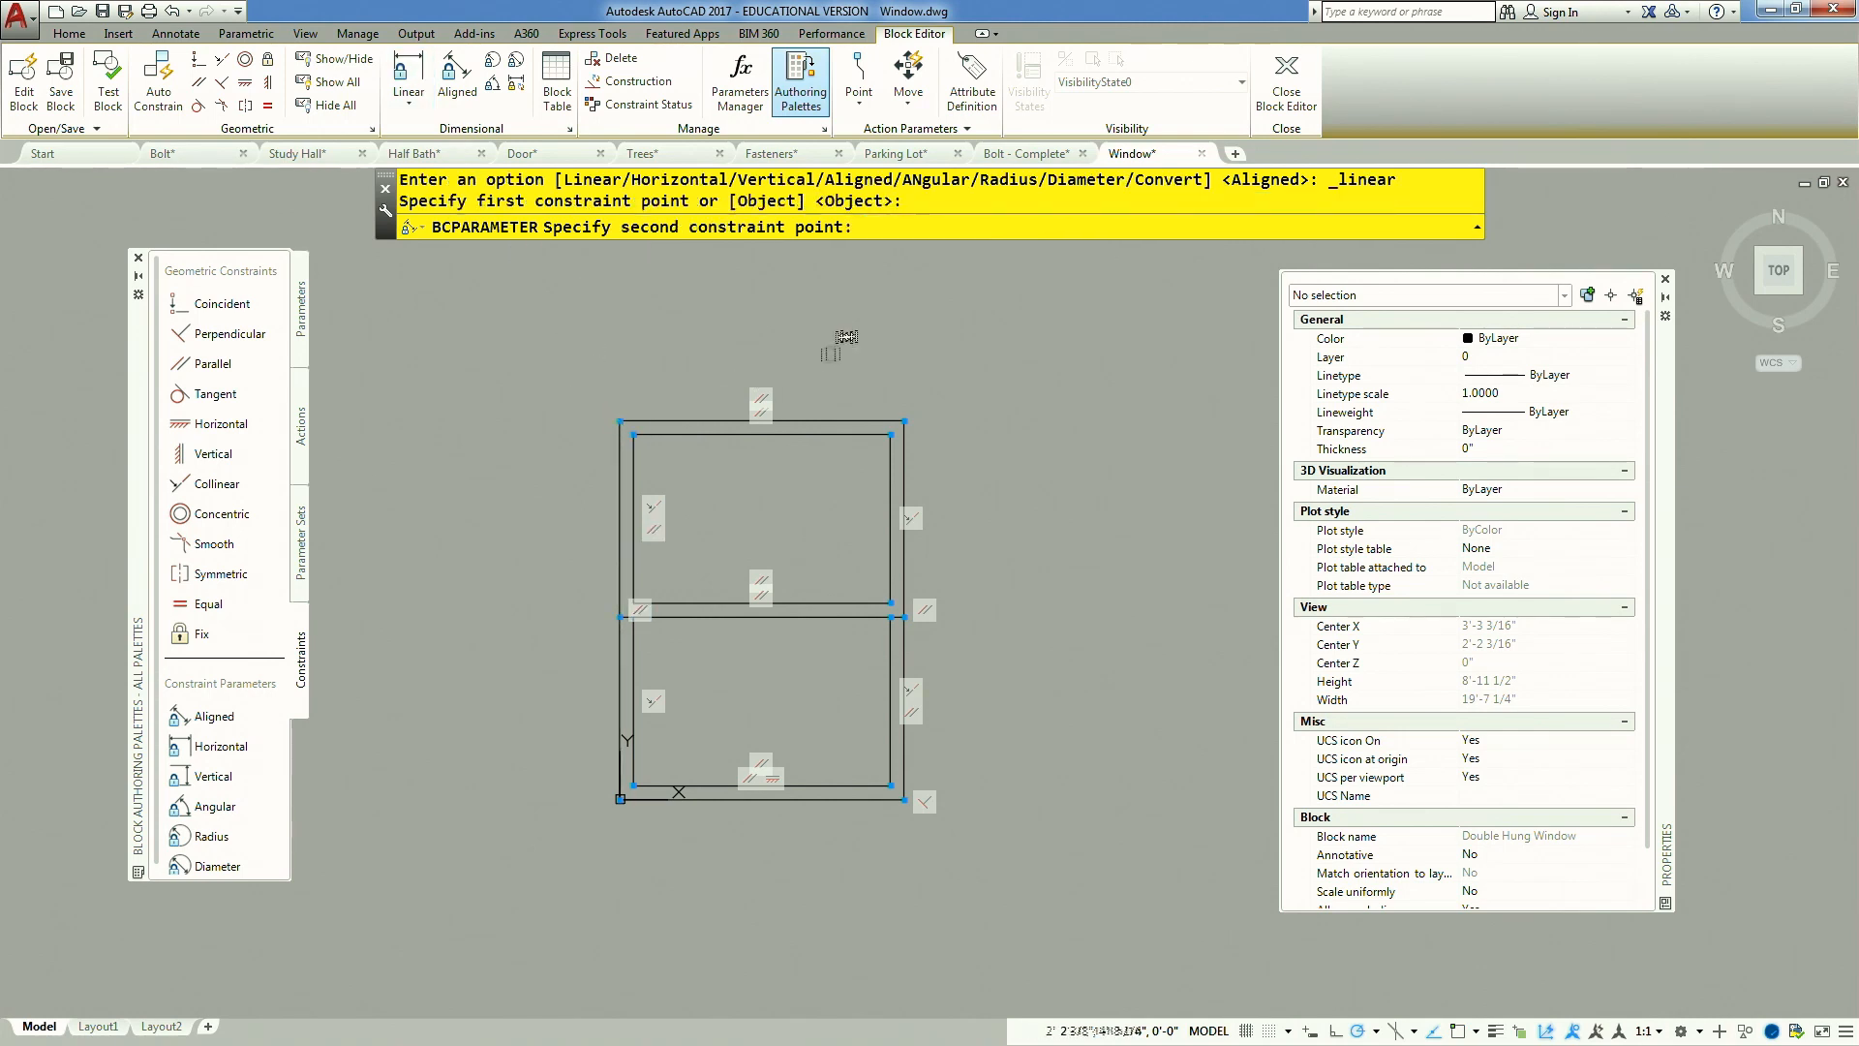
pyautogui.click(905, 420)
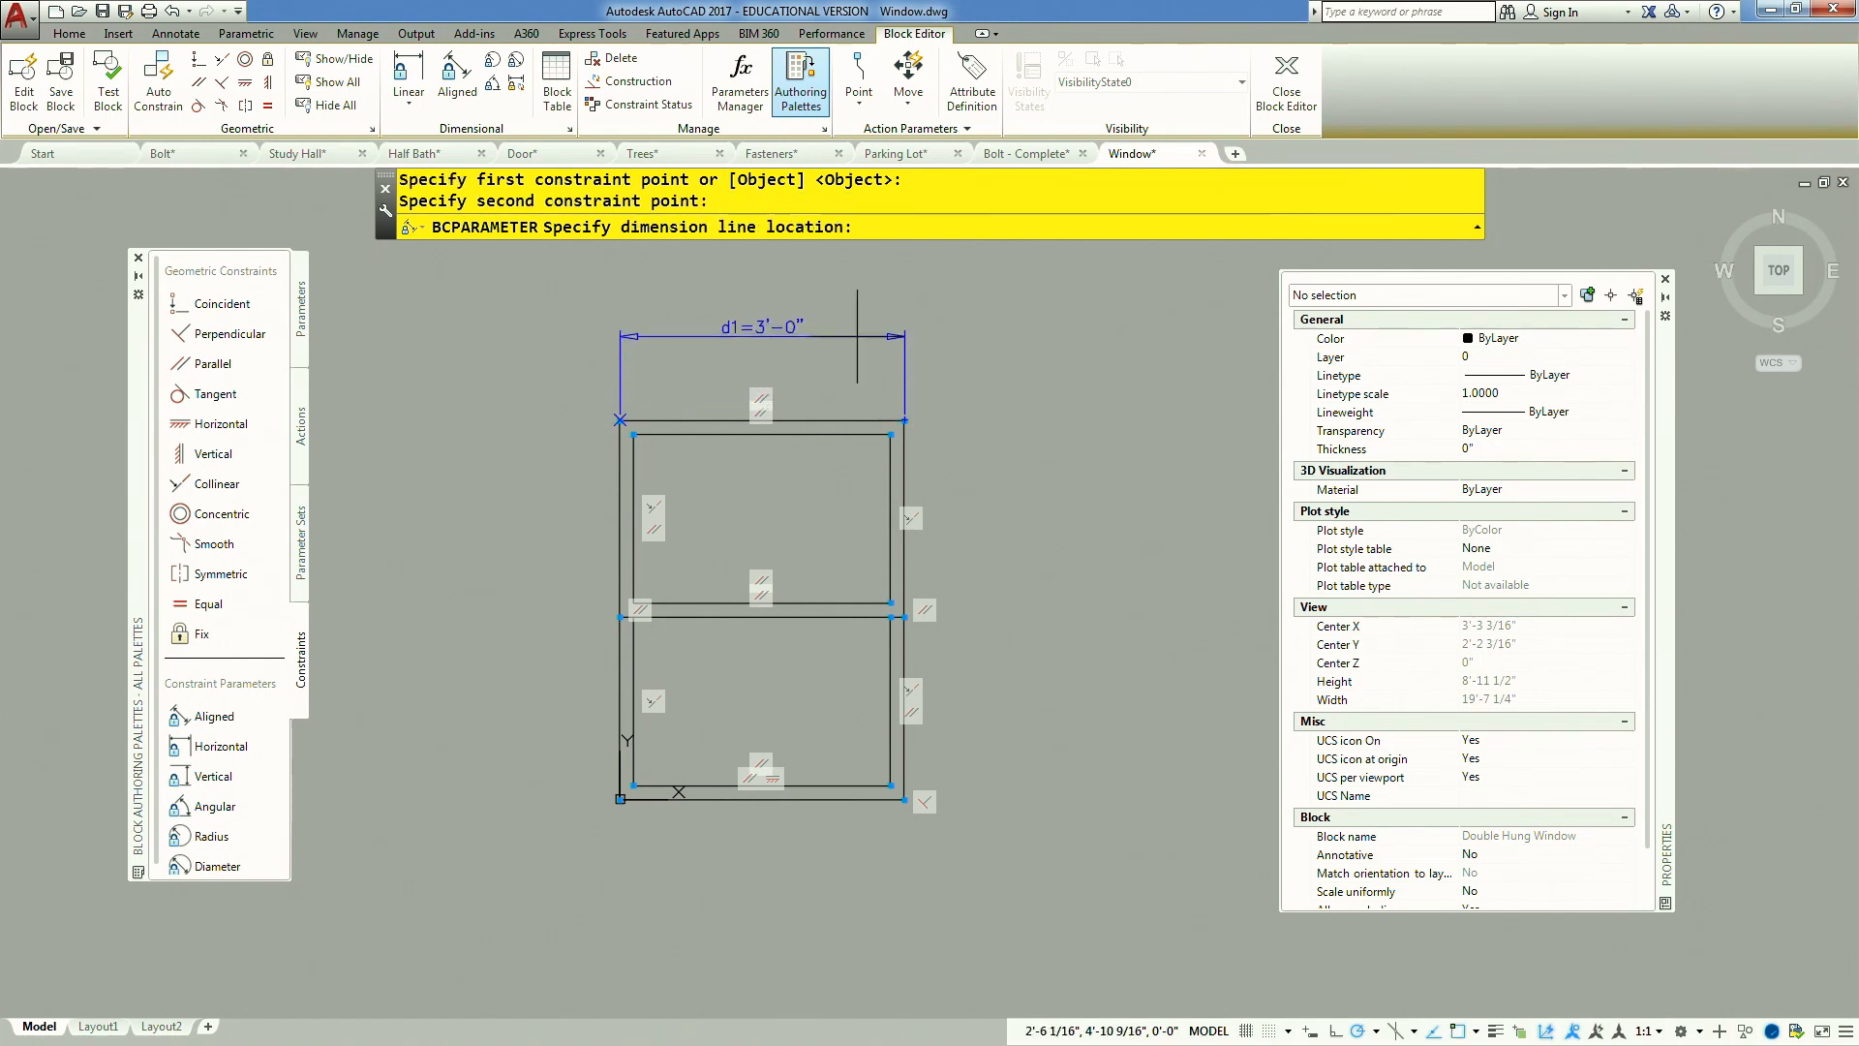
pyautogui.click(848, 322)
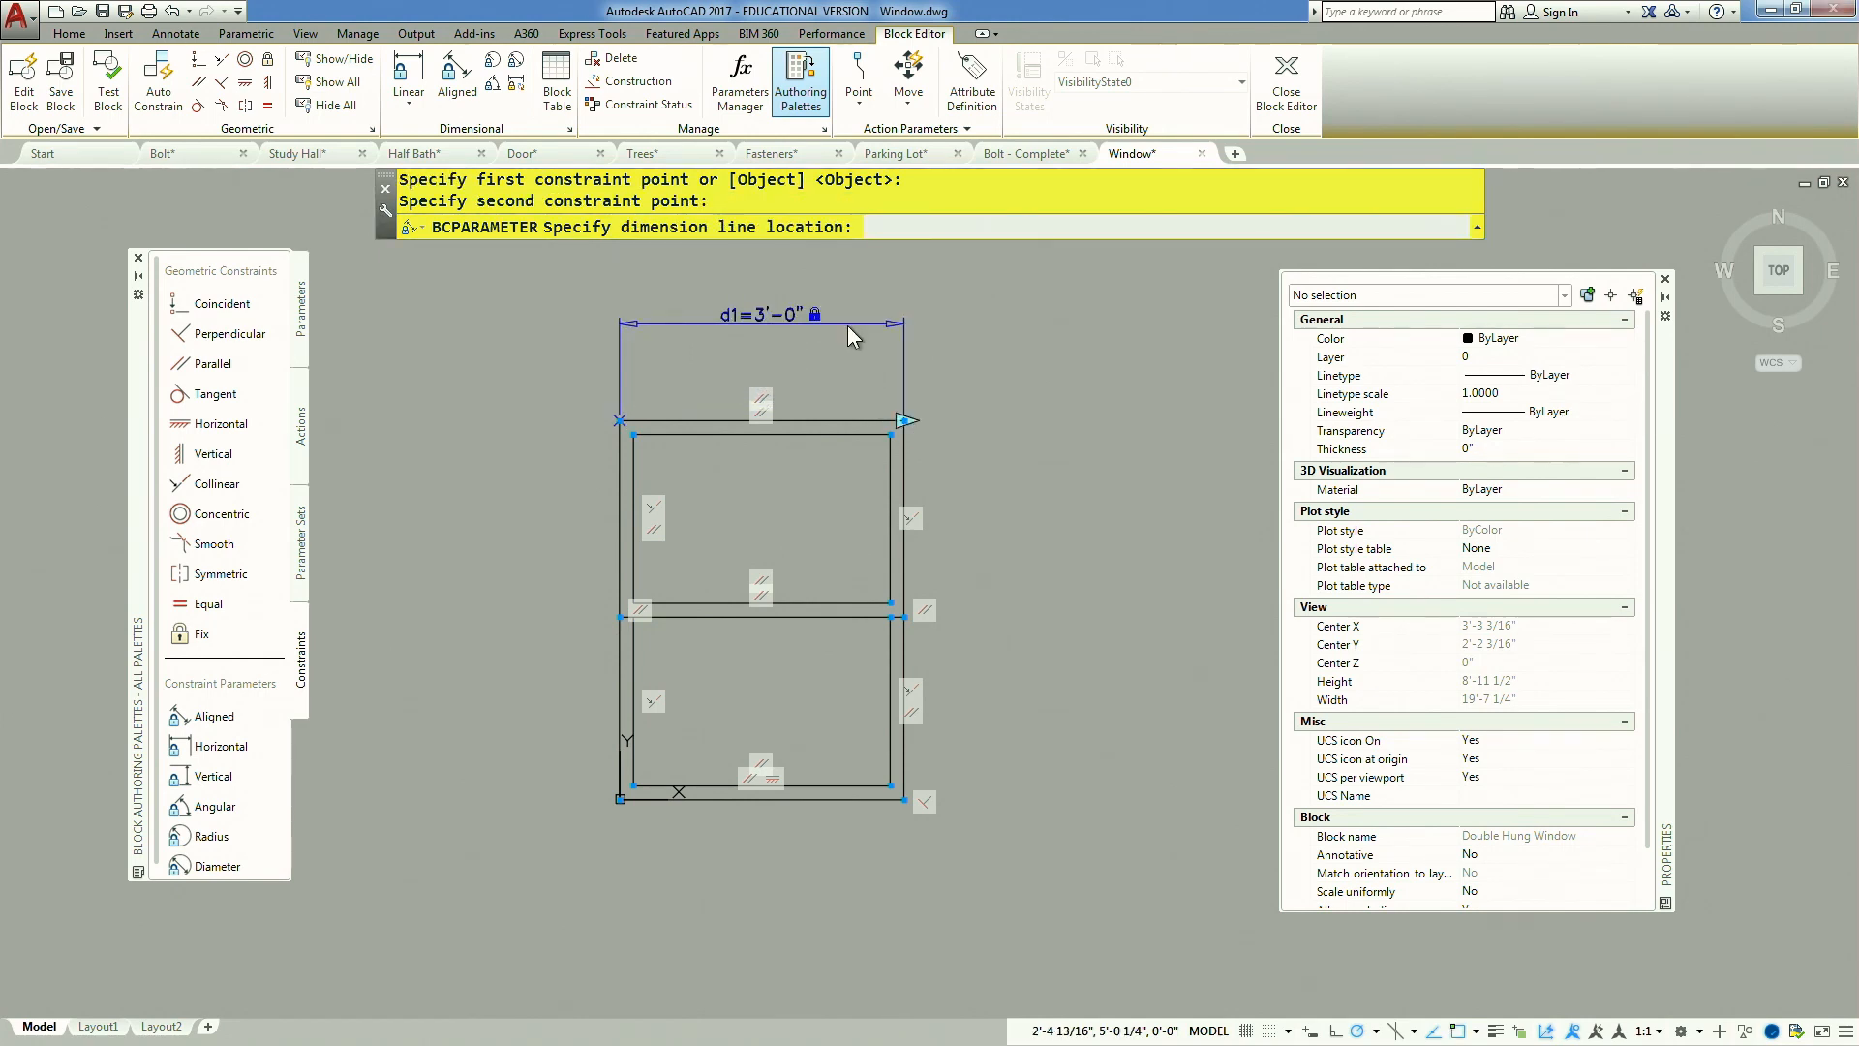
pyautogui.write('WIDTH')
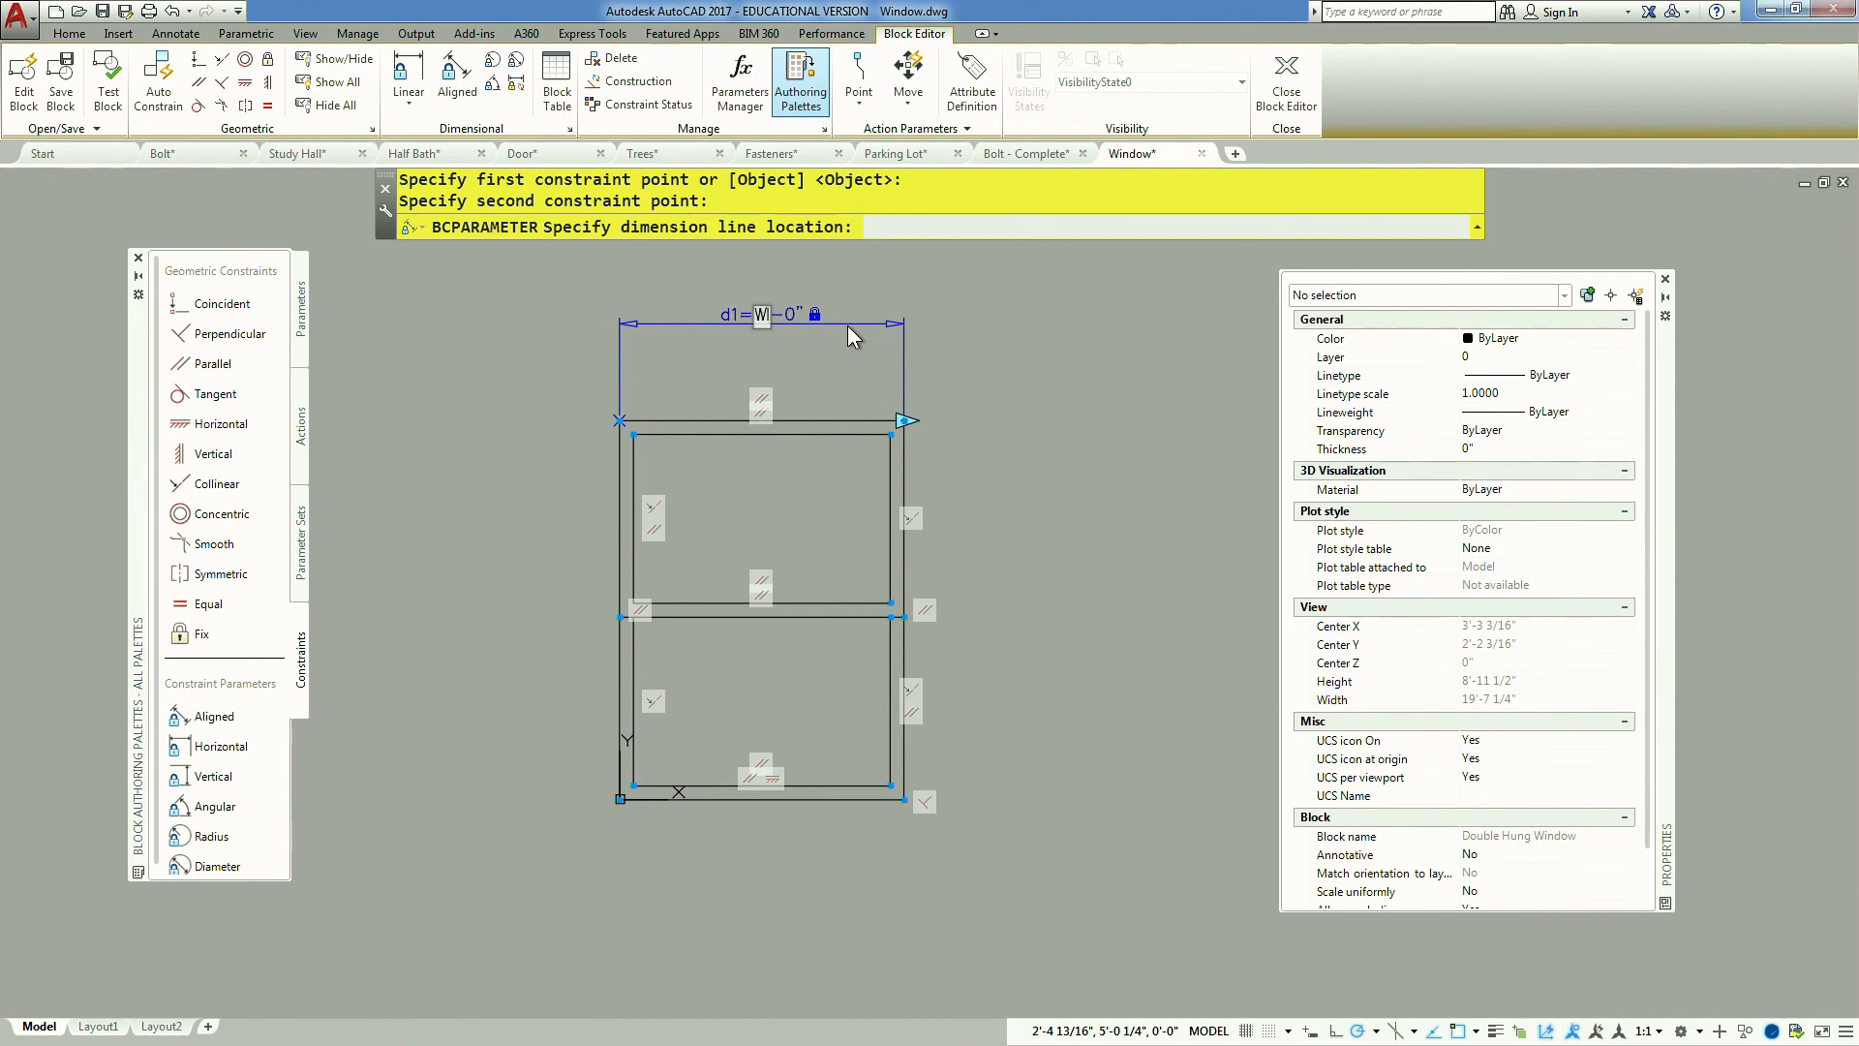
pyautogui.press('Return')
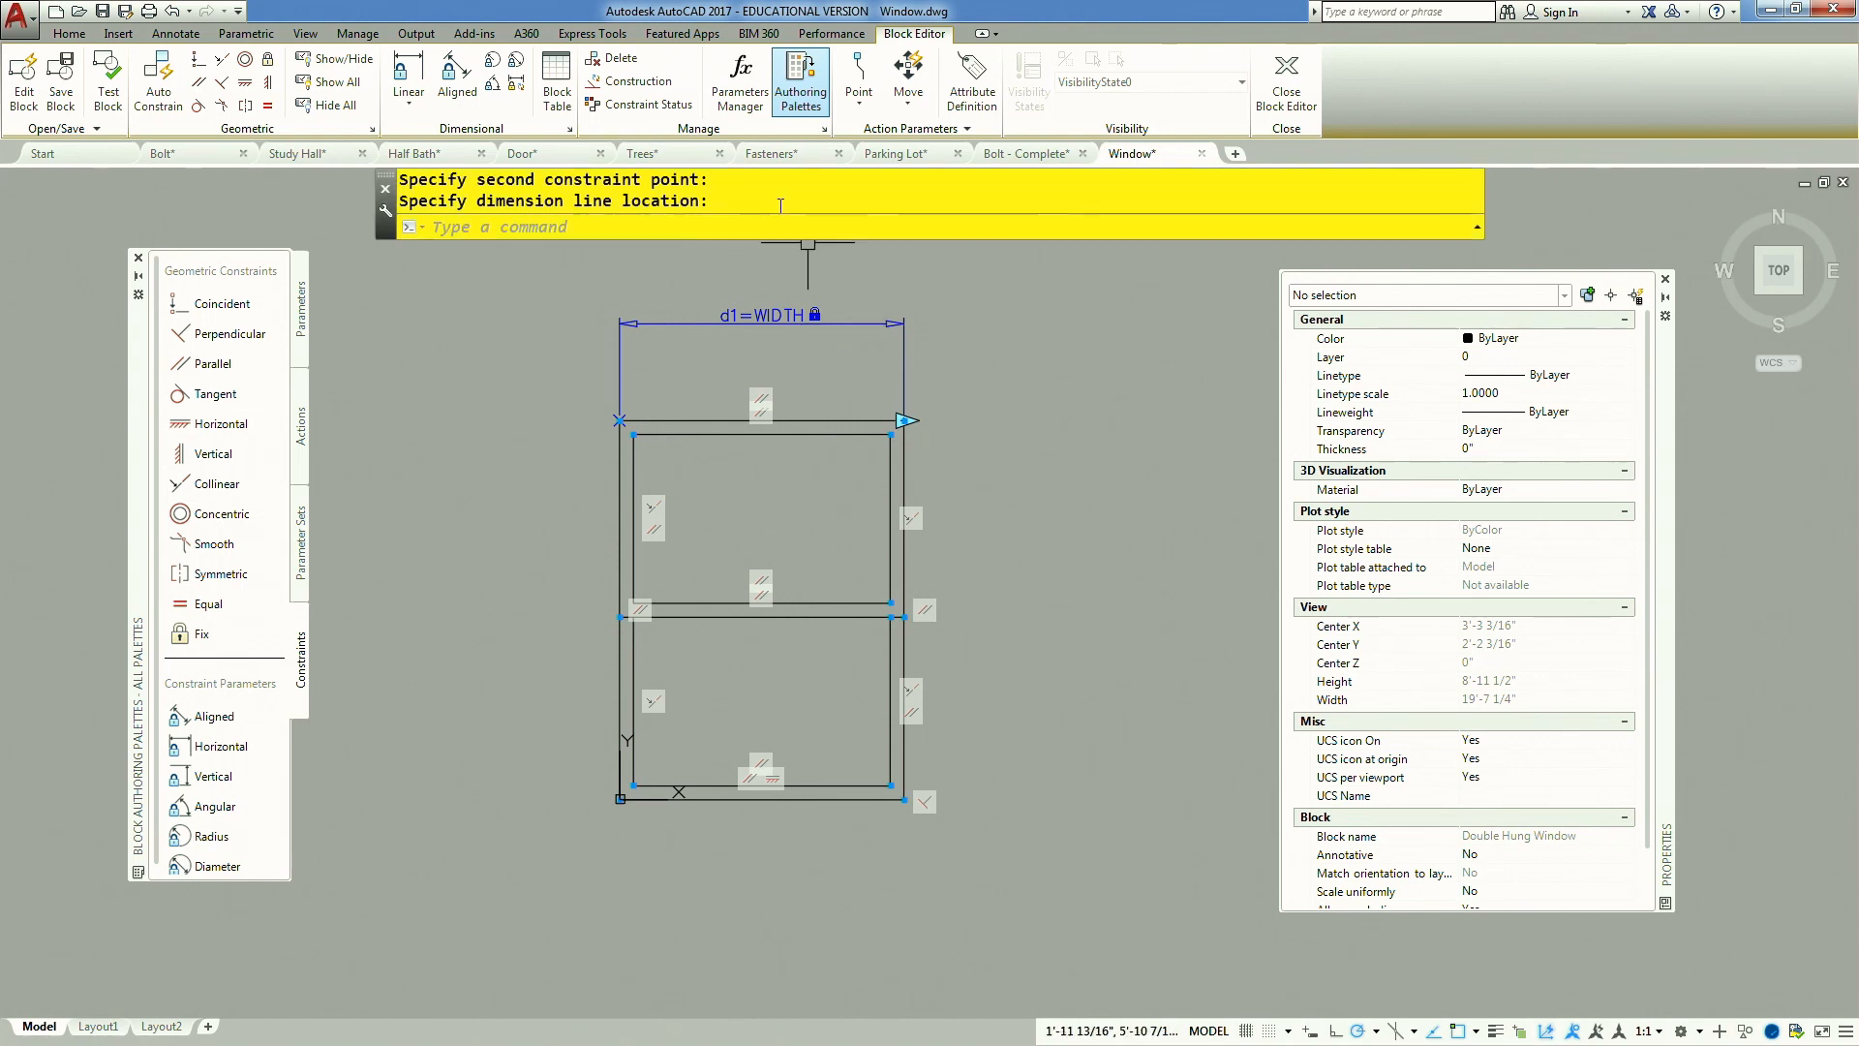
# Add a linear constraint parameter along the outer frame's left side, from top to bottom corner, with the expression HEIGHT
pyautogui.click(408, 76)
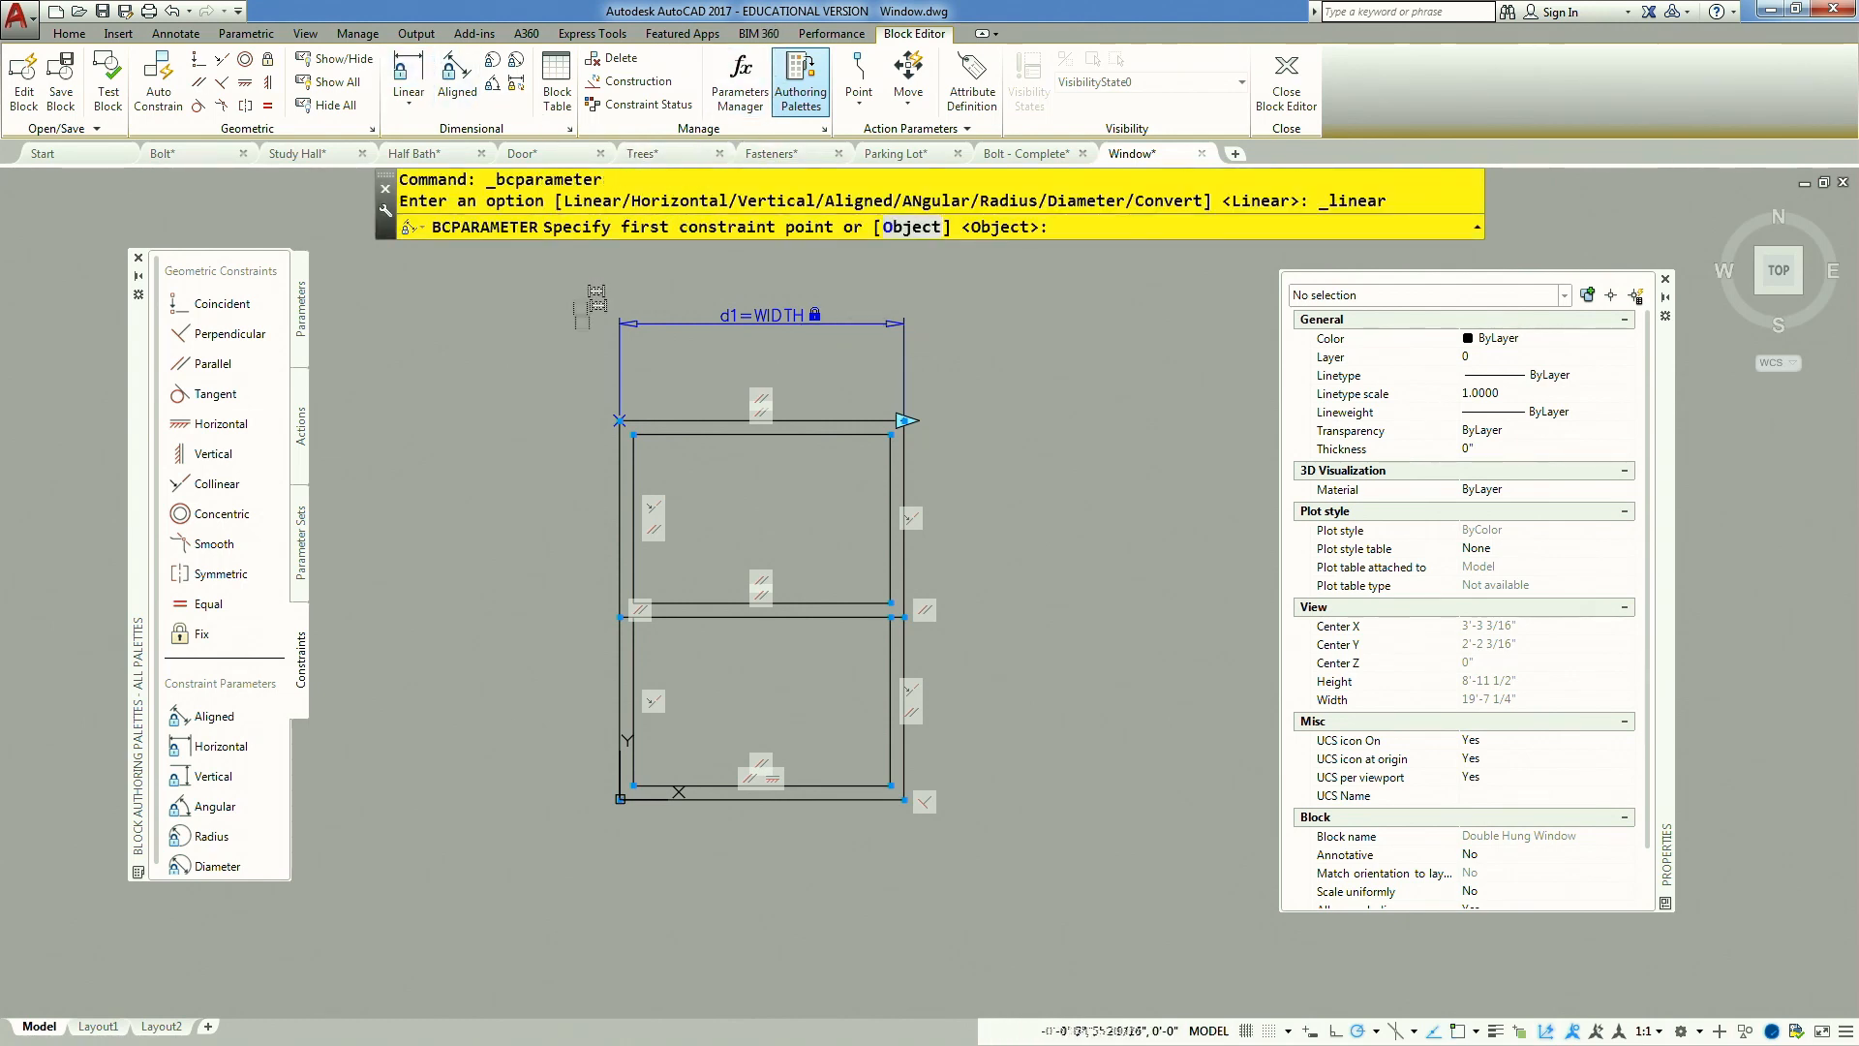
pyautogui.click(636, 400)
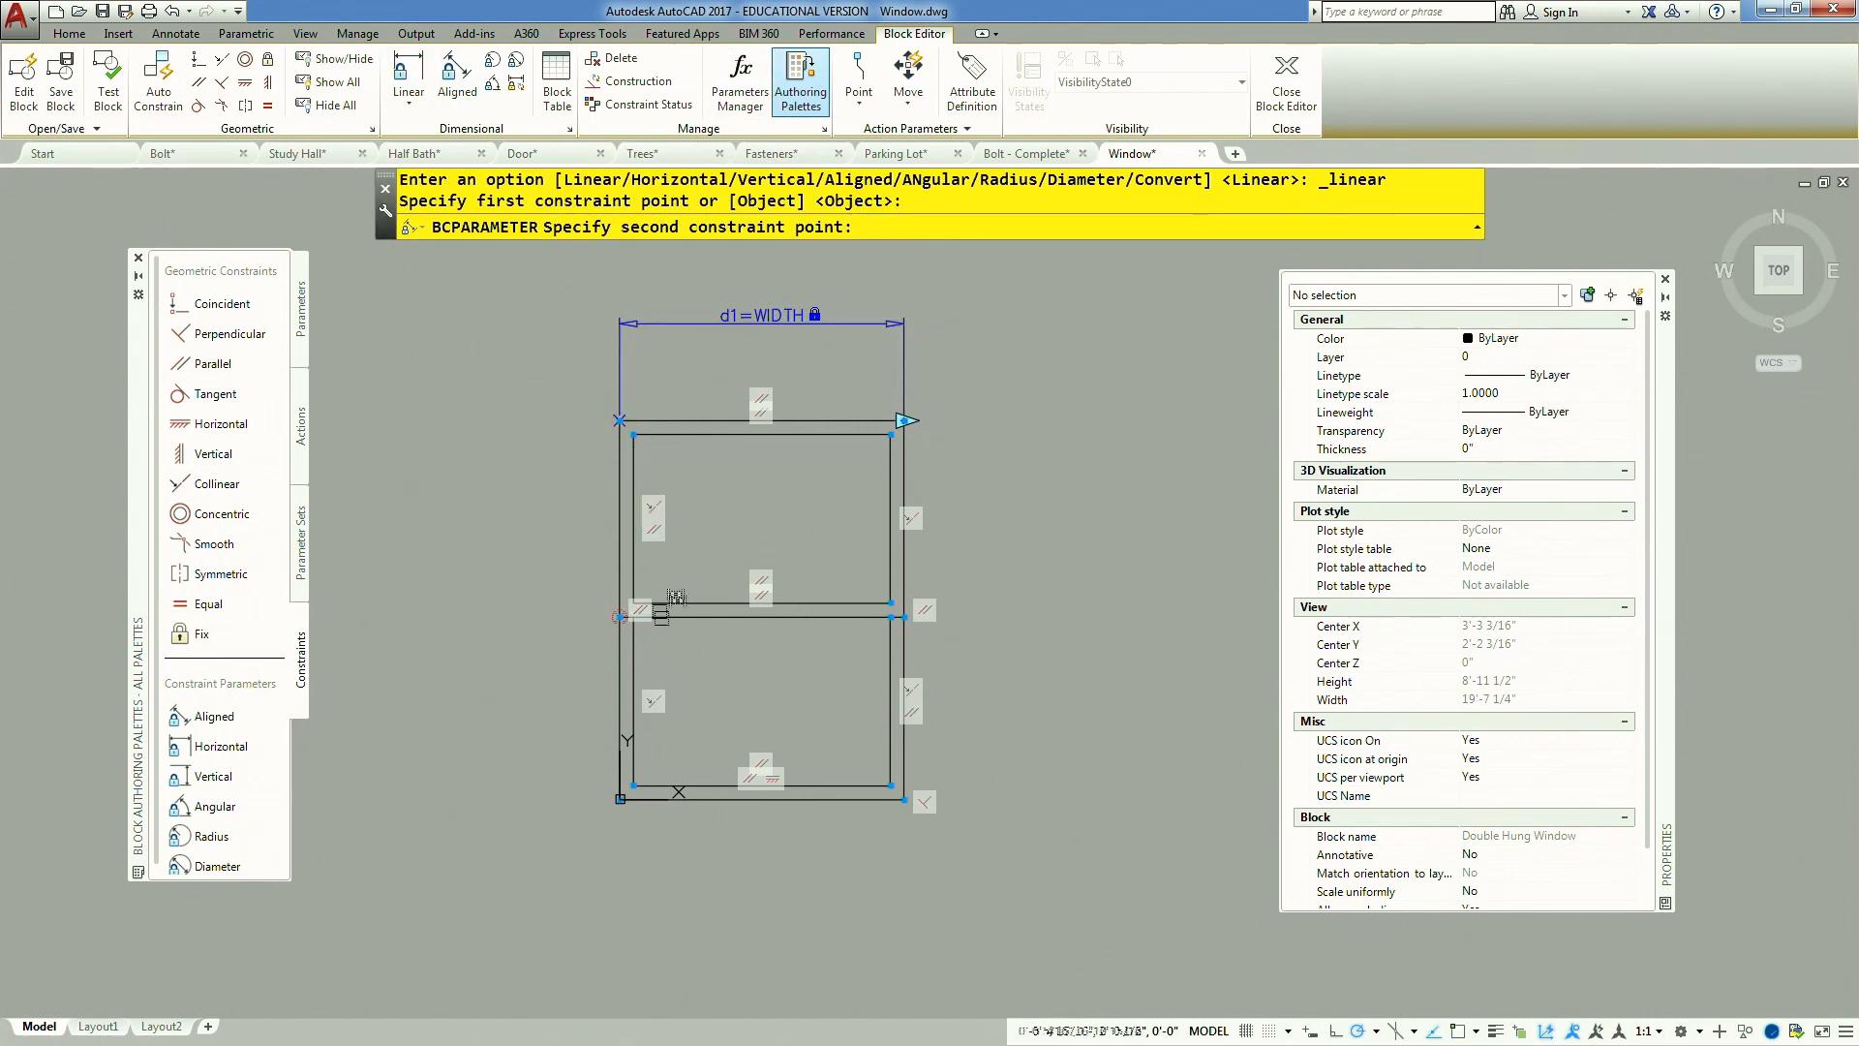
pyautogui.click(620, 799)
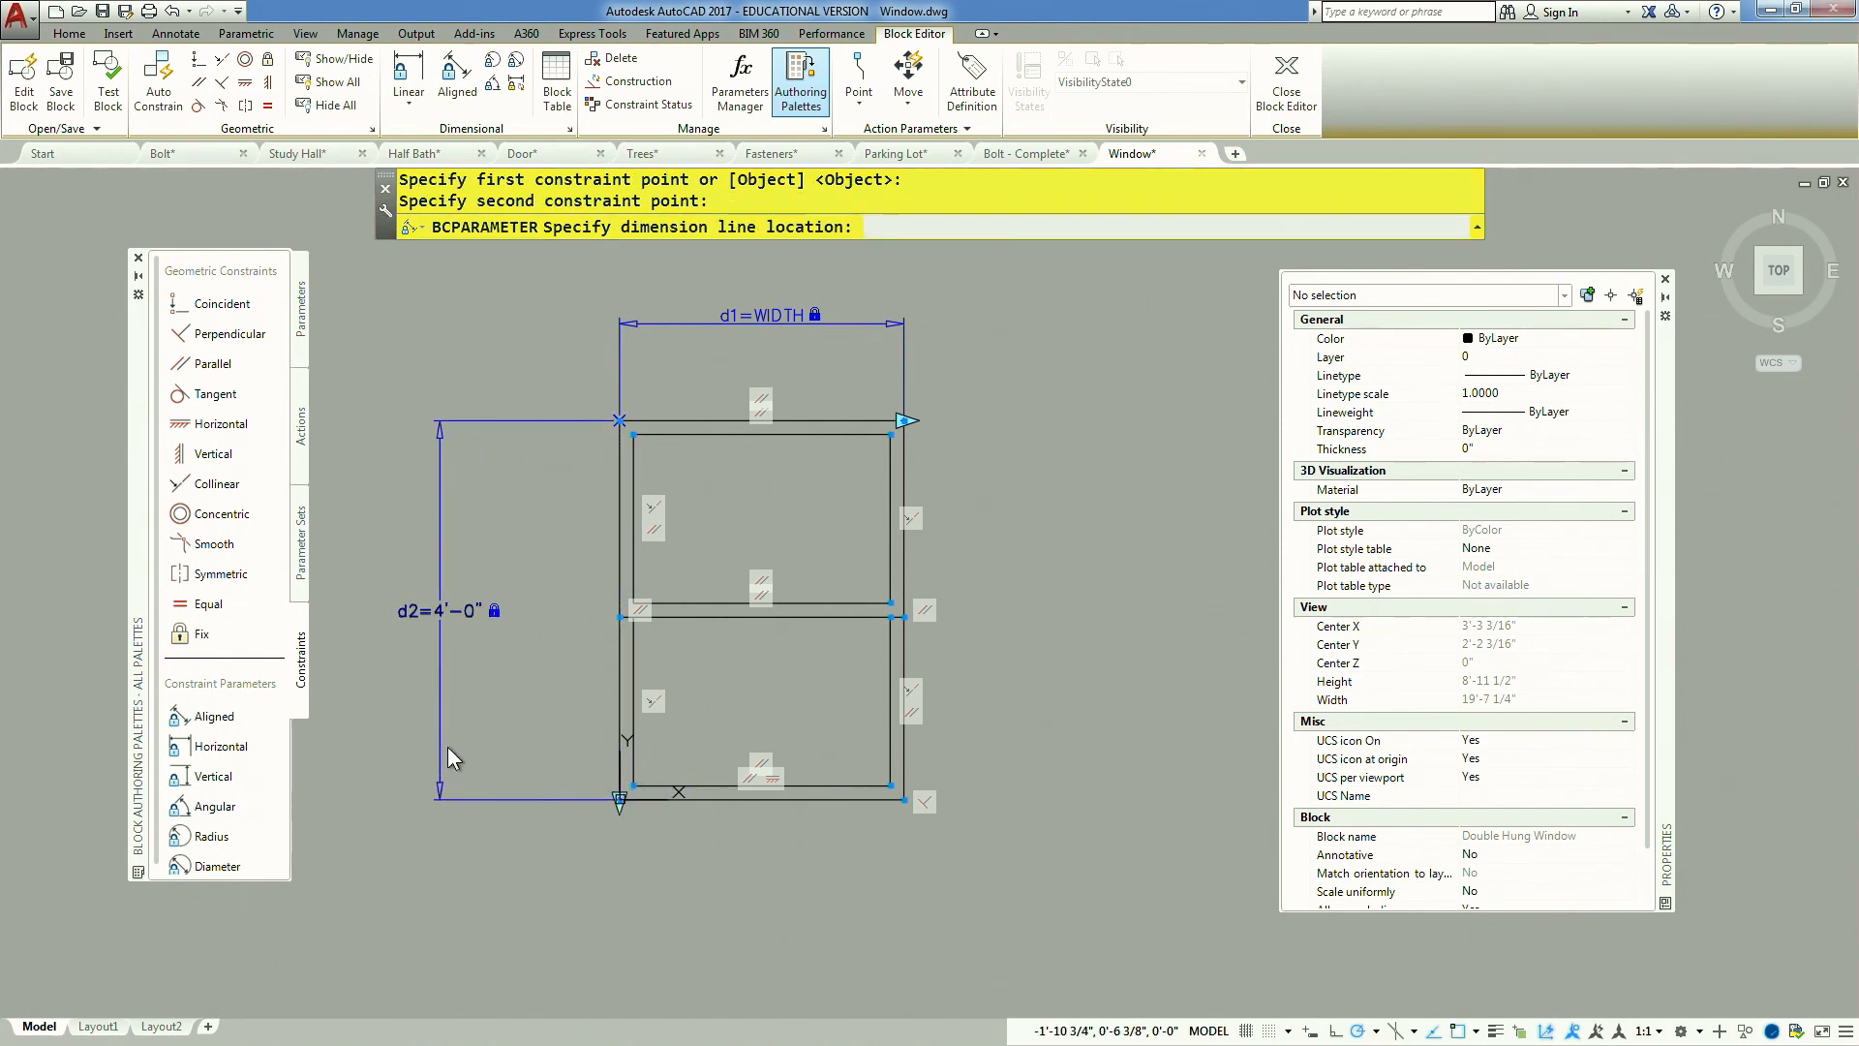
pyautogui.click(447, 747)
pyautogui.write('HEI')
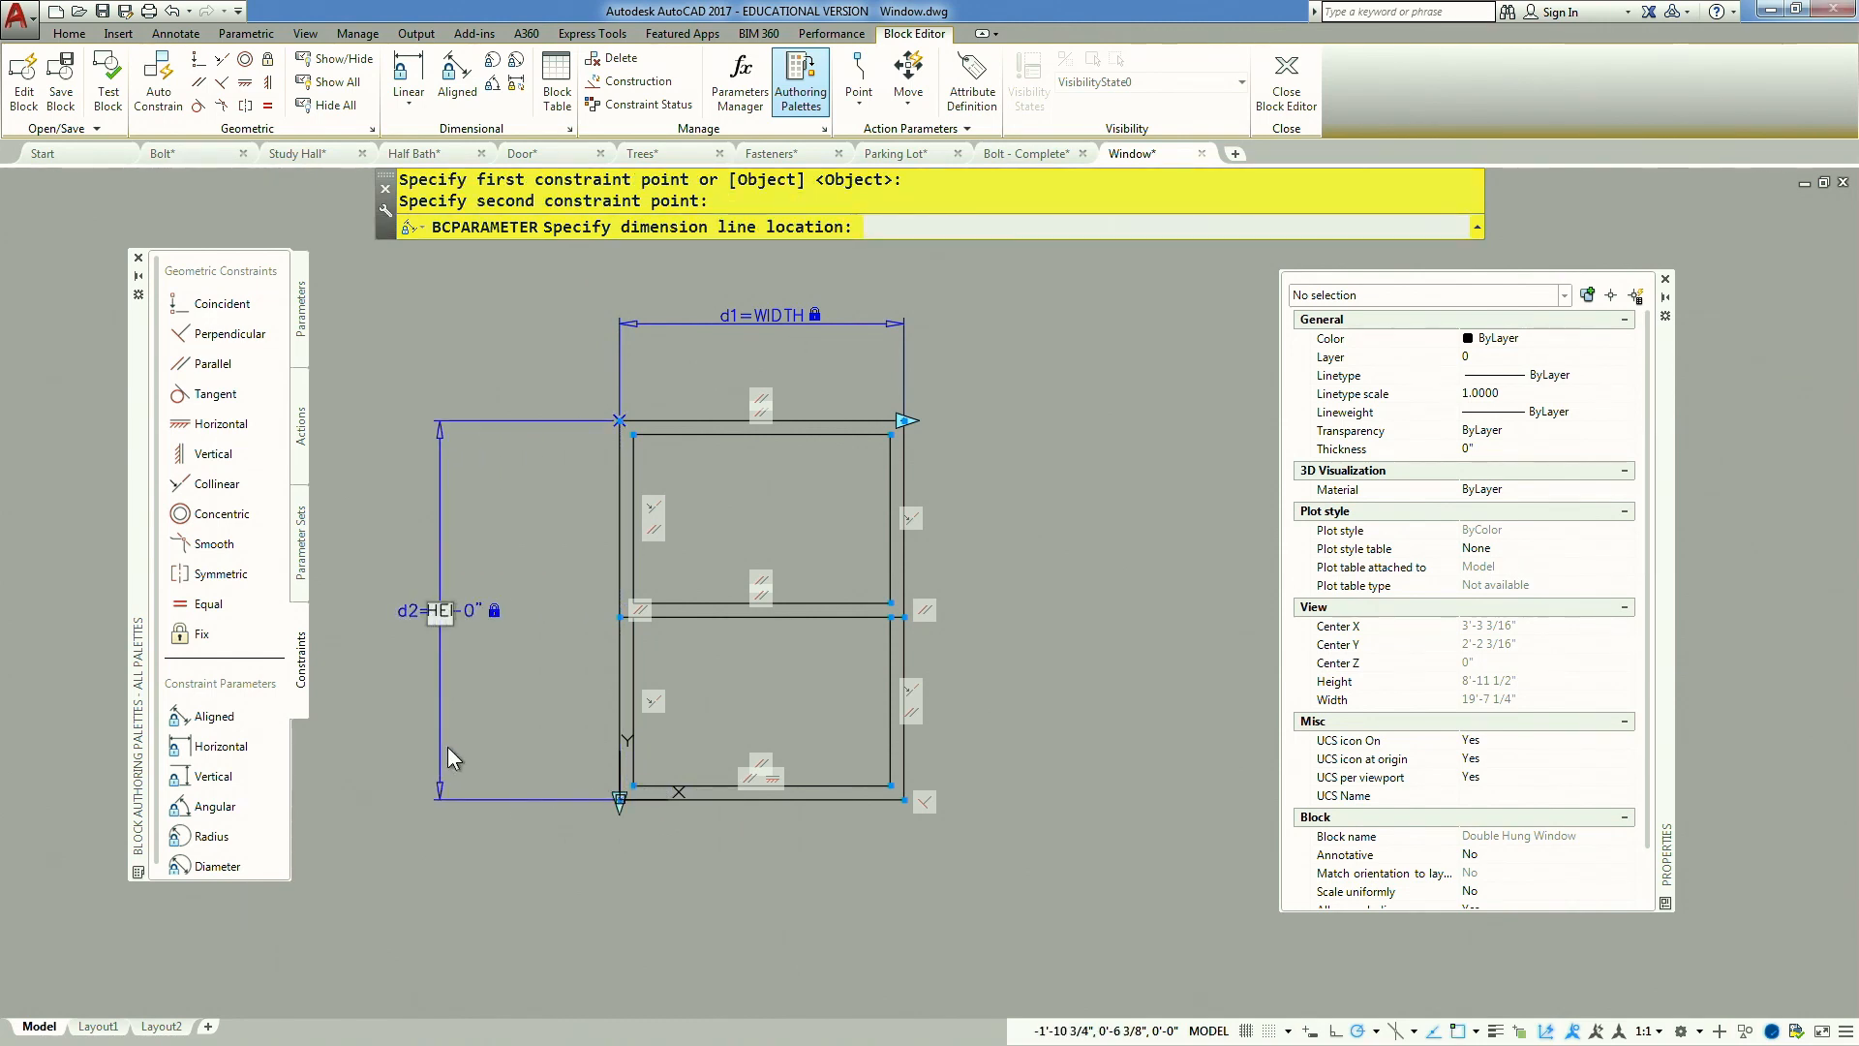
pyautogui.write('GHT')
pyautogui.press('Return')
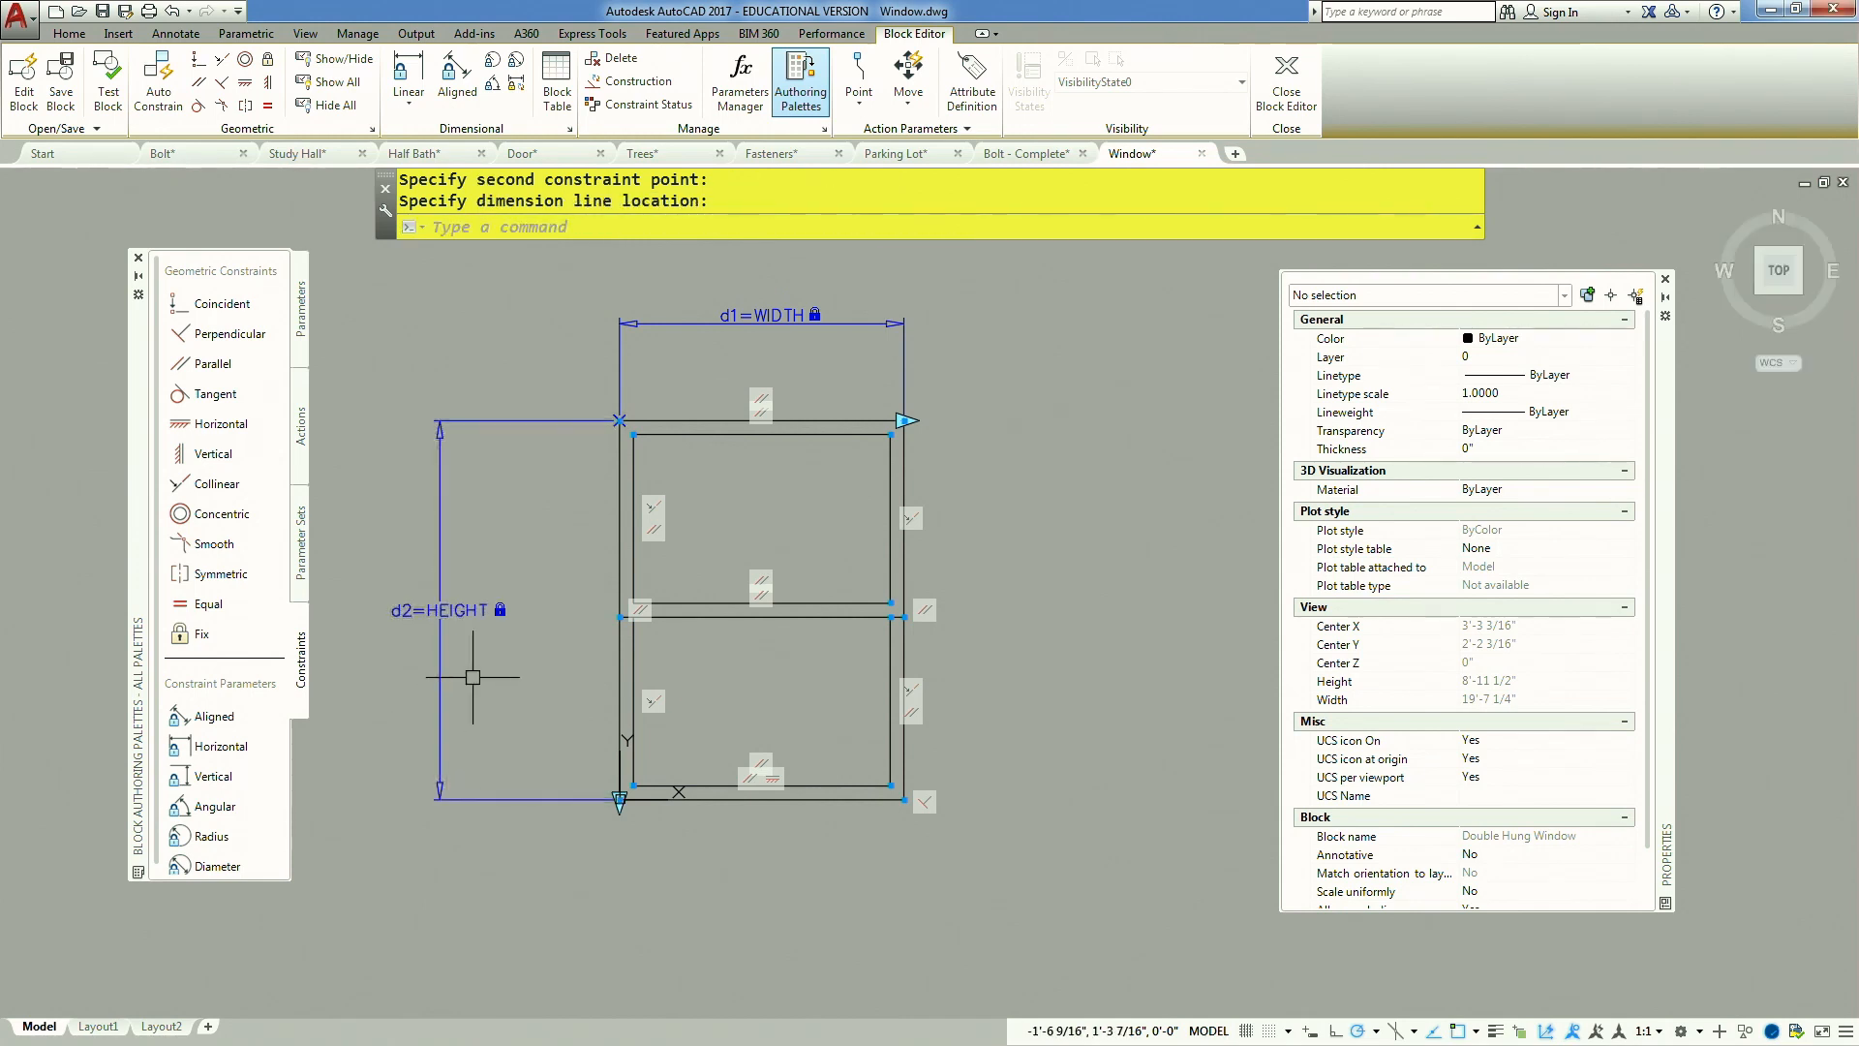
# Add a horizontal constraint parameter between the top-left corners of the outer frame and upper pane, with the expression STILE
pyautogui.click(416, 100)
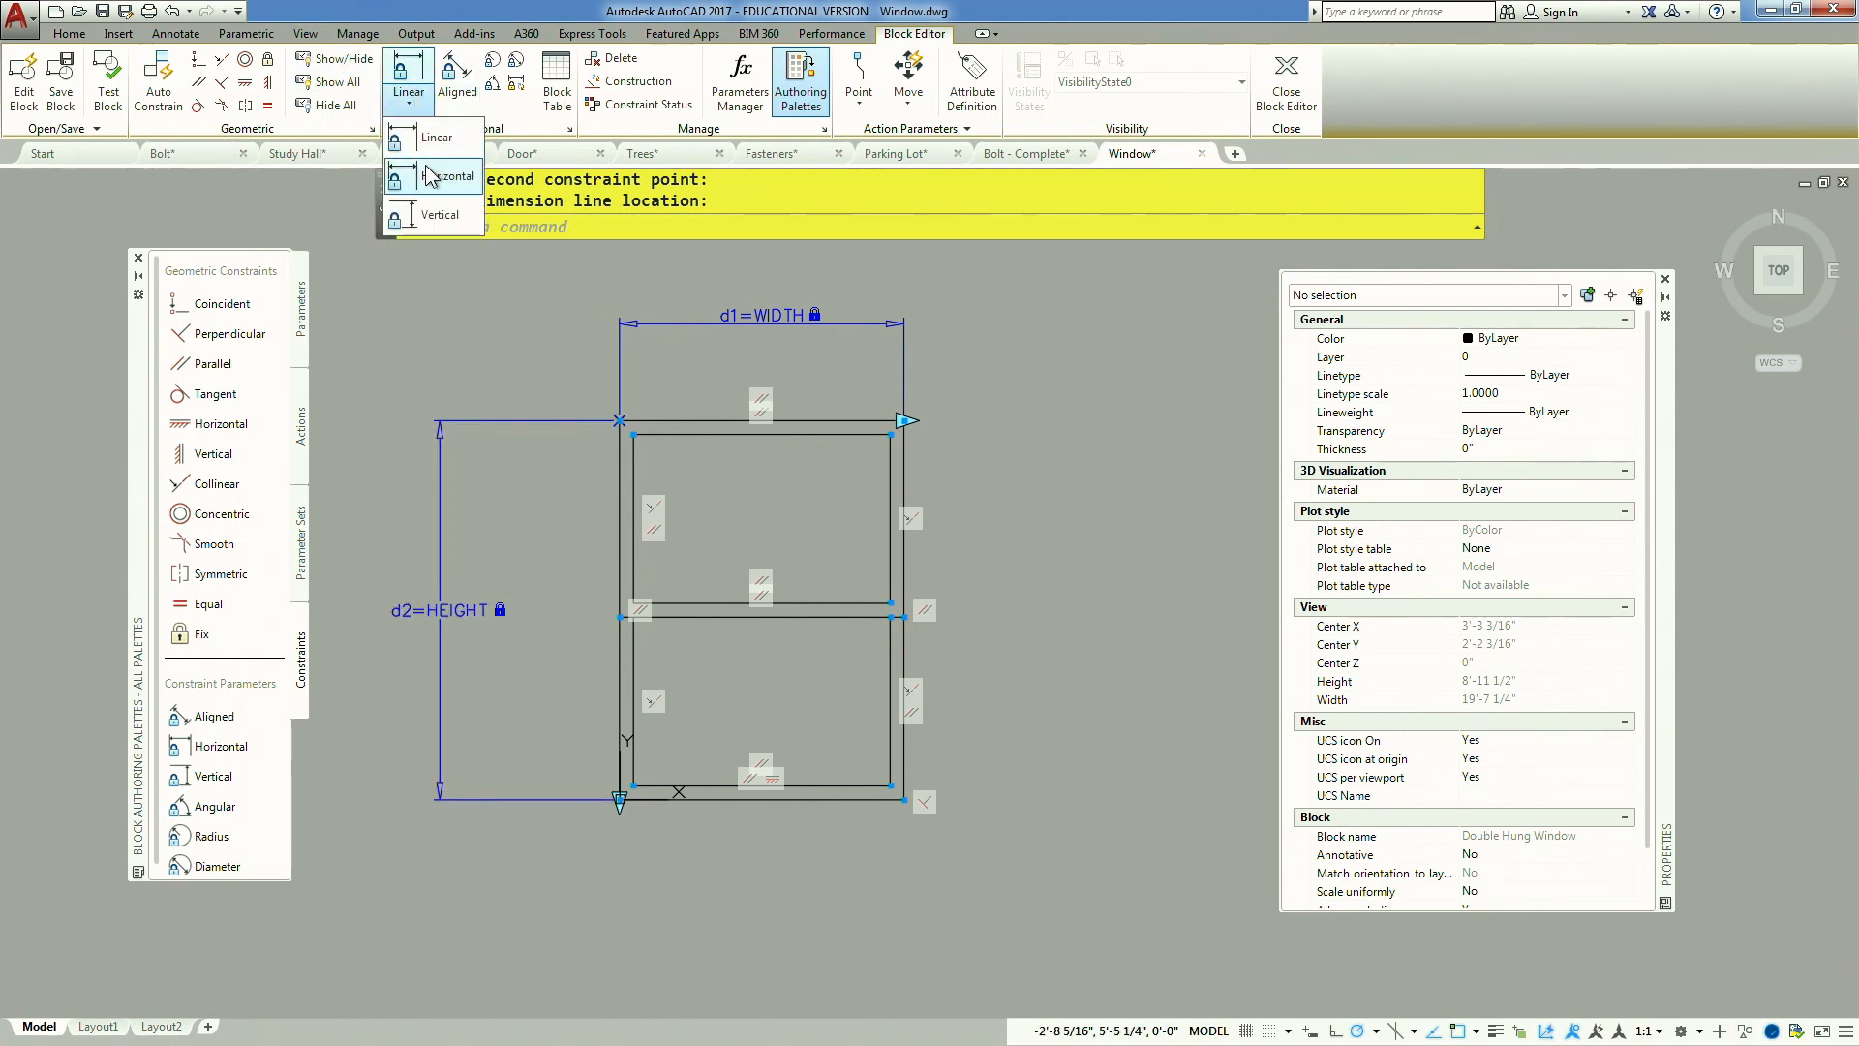
pyautogui.click(429, 176)
pyautogui.scroll(4, 696, 470)
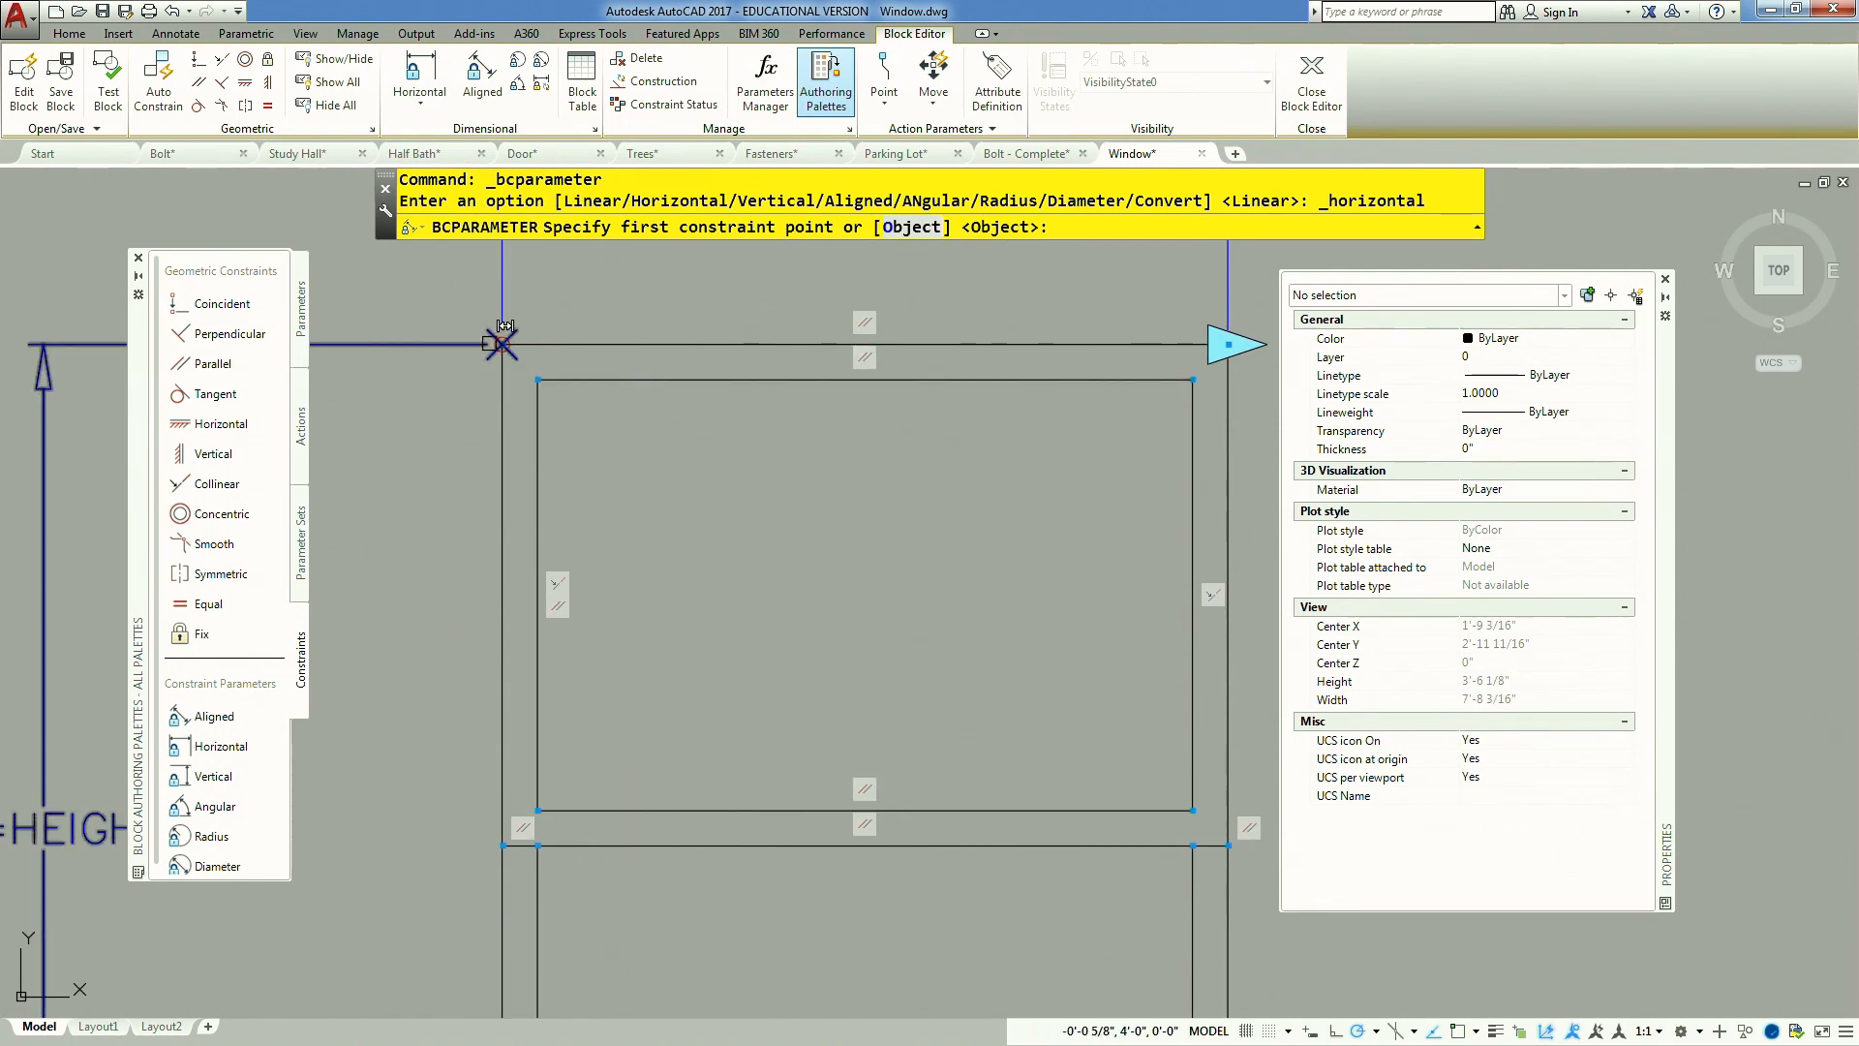
pyautogui.click(500, 343)
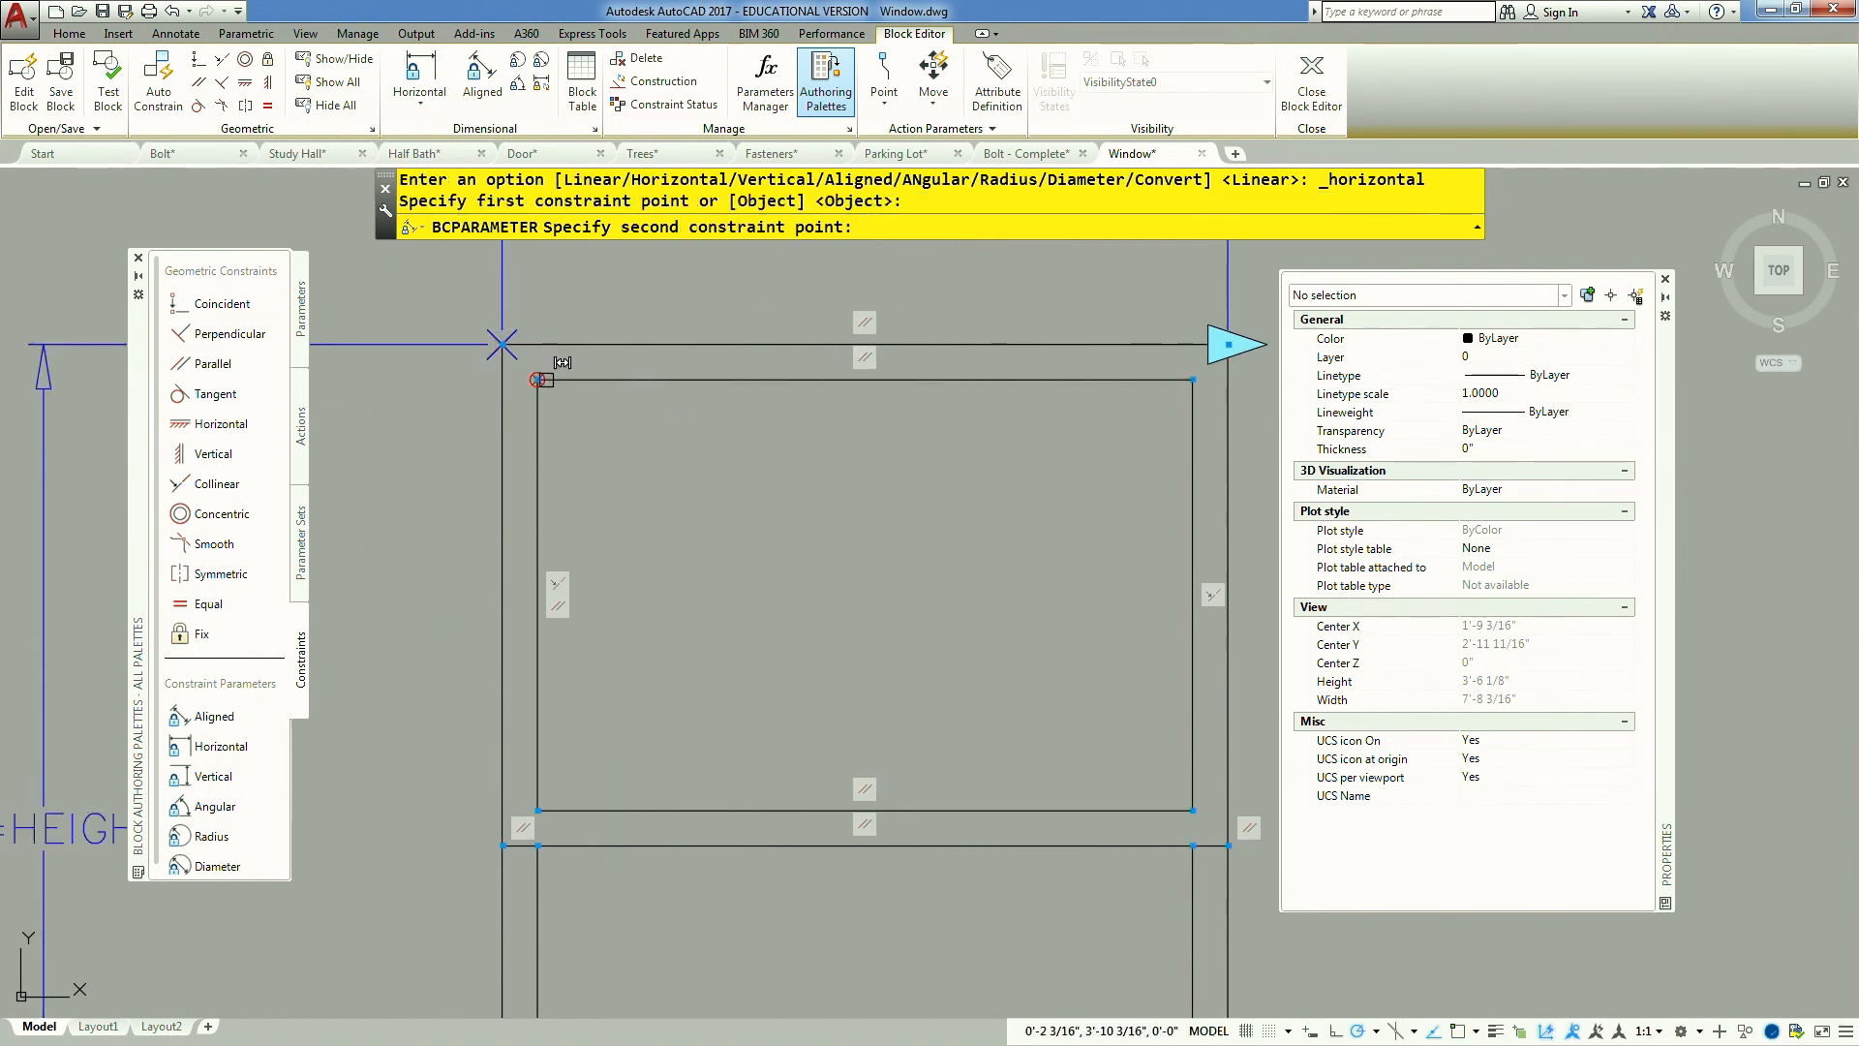
pyautogui.click(561, 362)
pyautogui.moveTo(418, 428); pyautogui.dragTo(651, 430, button='middle')
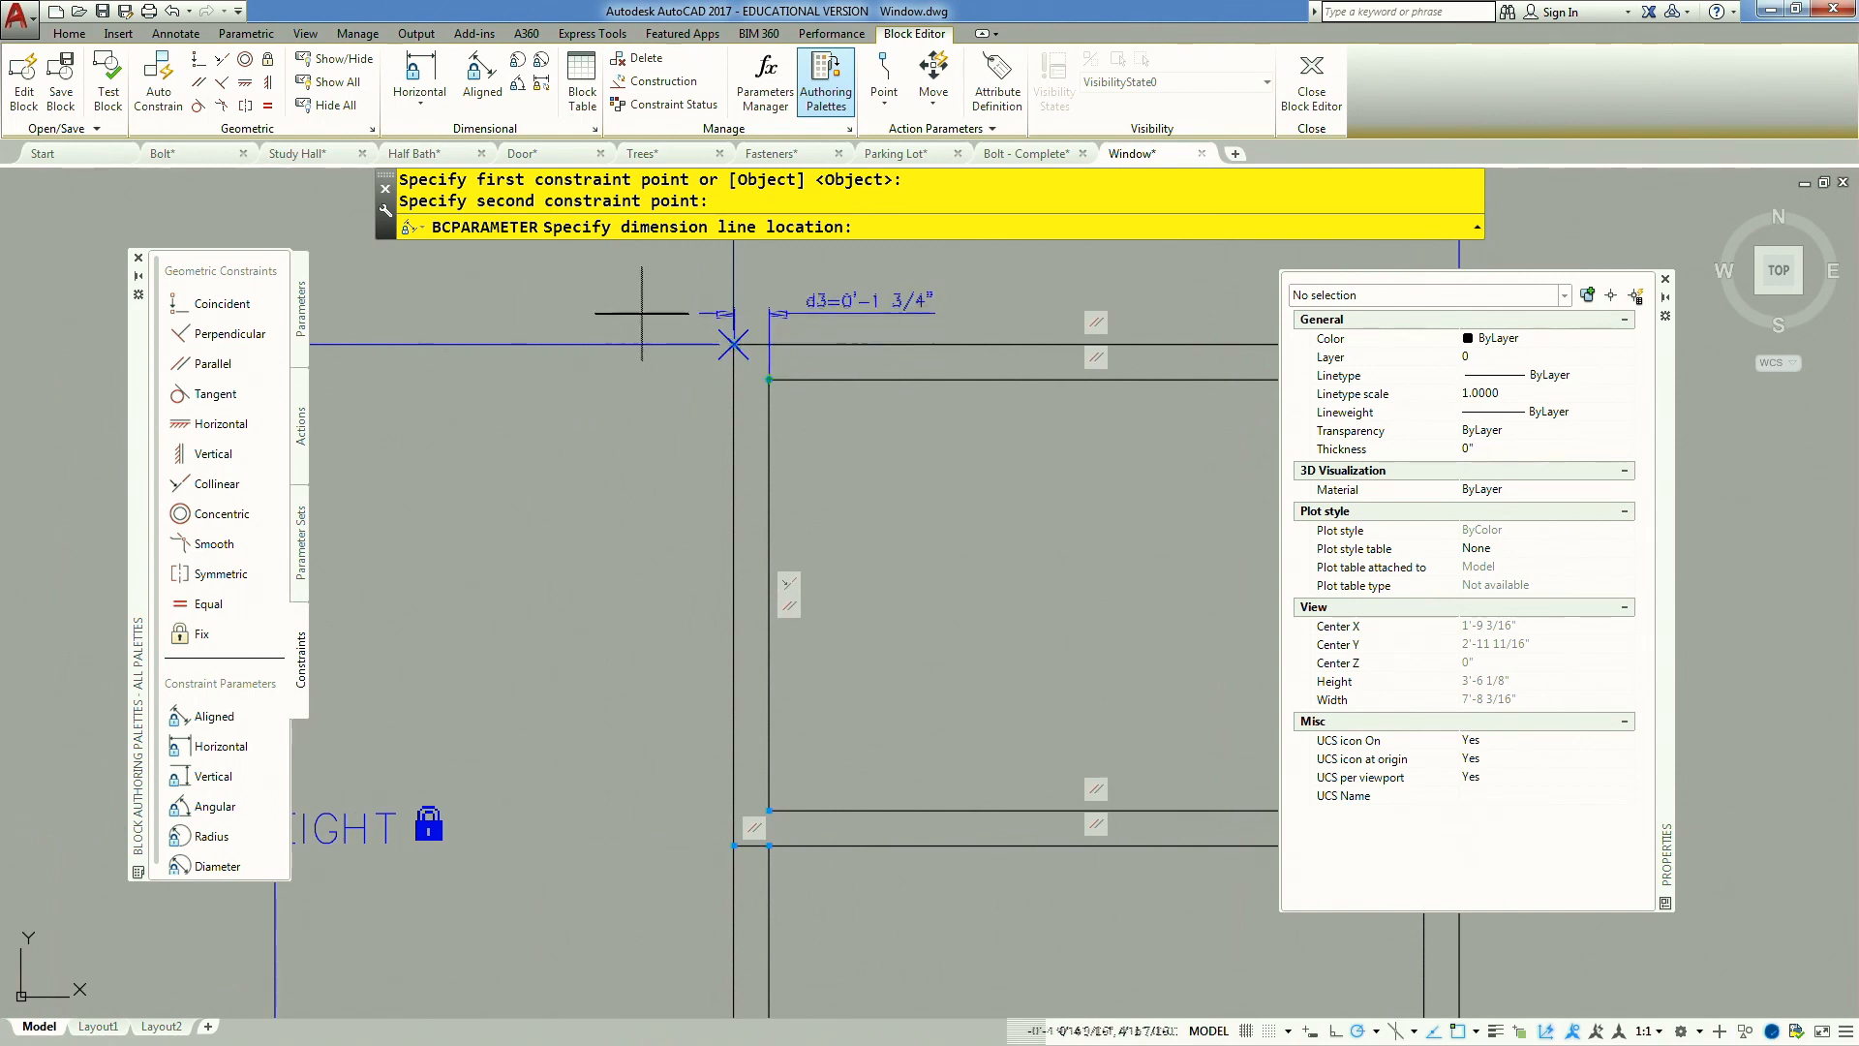
pyautogui.click(640, 302)
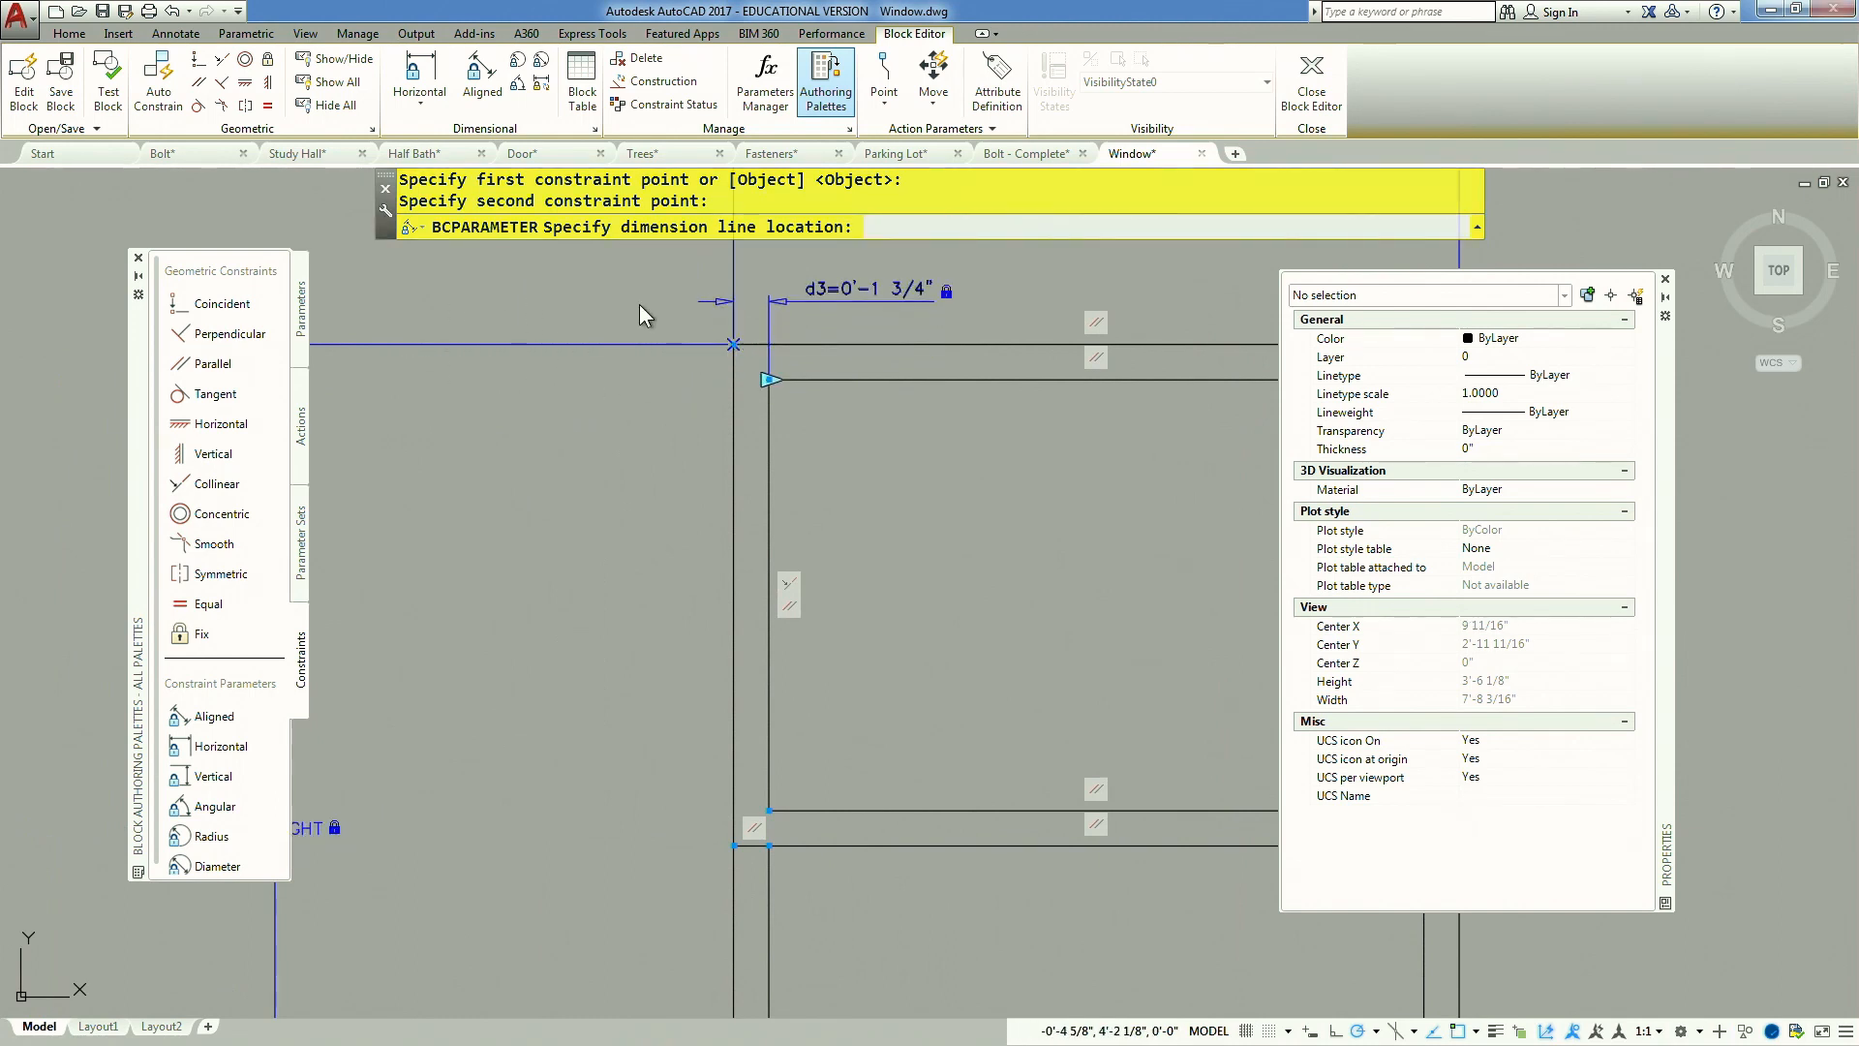
pyautogui.write('STILE')
pyautogui.press('Return')
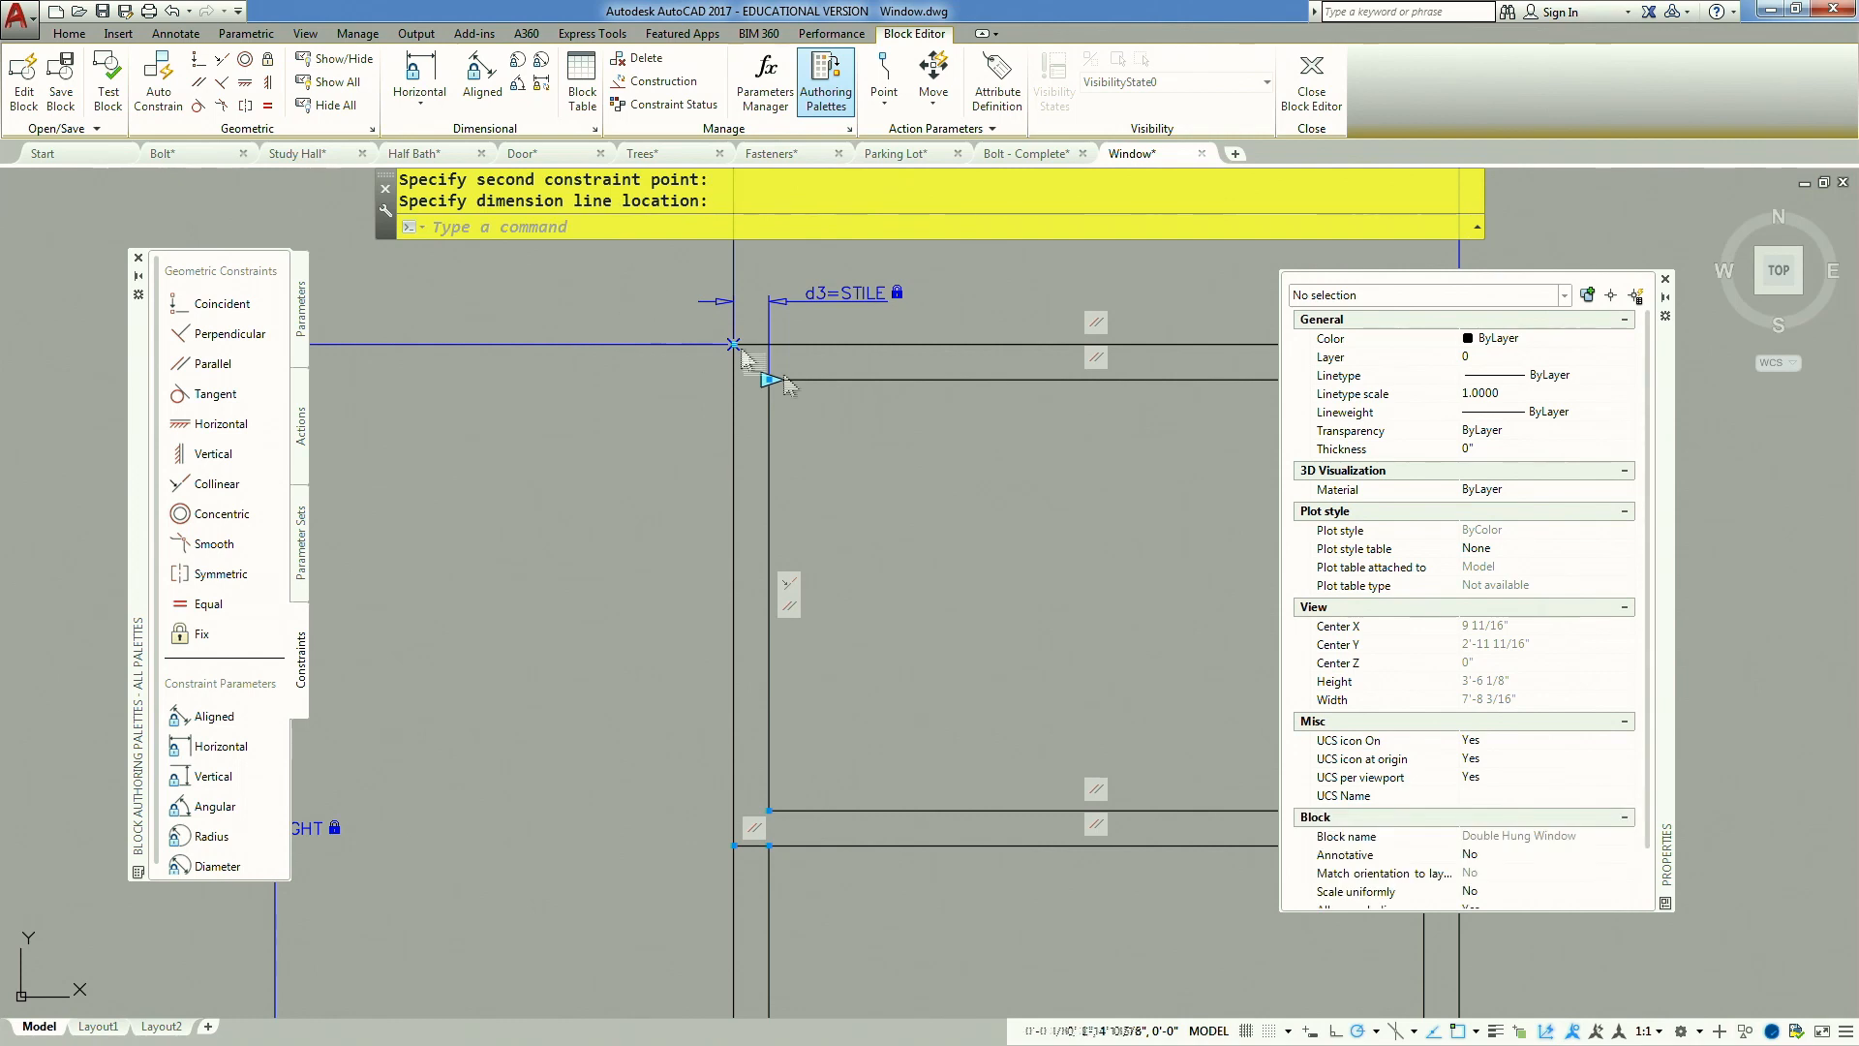
# Add a horizontal constraint parameter between the top-right corners of the upper pane and outer frame, with the expression STILE
pyautogui.moveTo(955, 443)
pyautogui.mouseDown(button='middle')
pyautogui.moveTo(526, 461)
pyautogui.moveTo(336, 435)
pyautogui.mouseUp(button='middle')
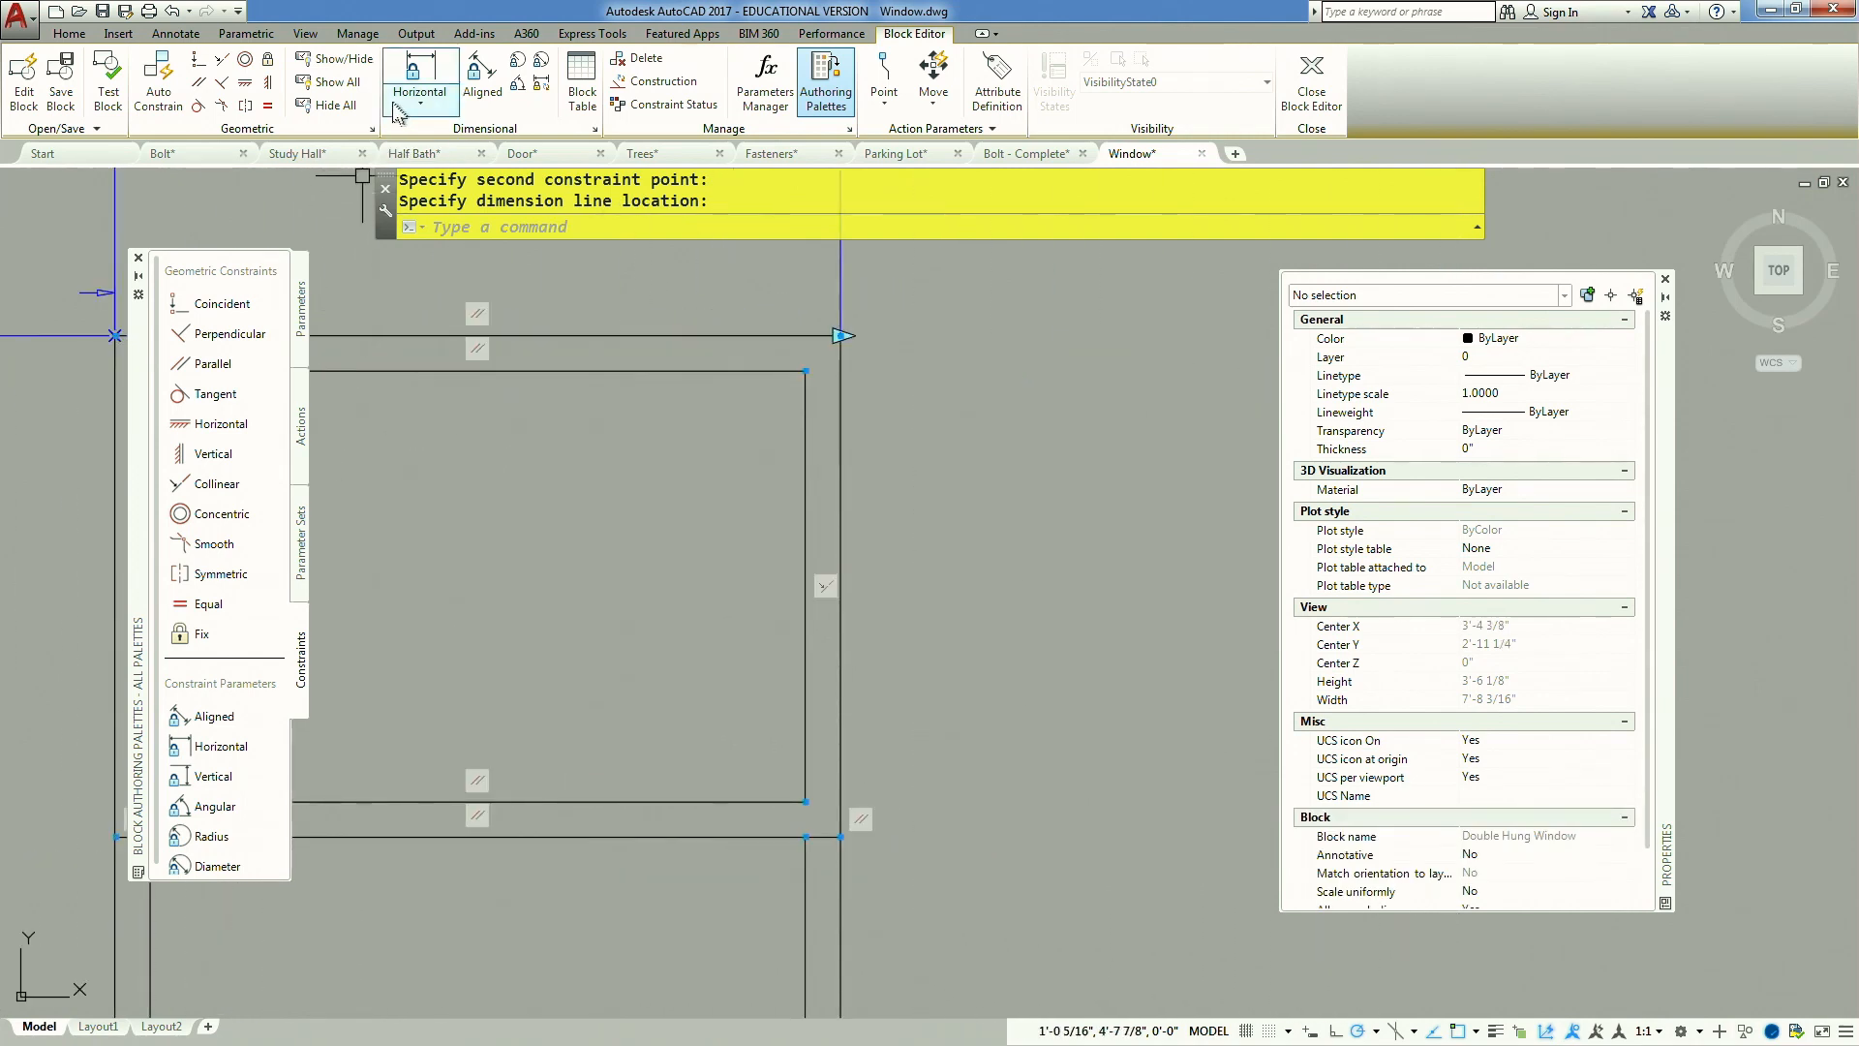
pyautogui.click(420, 75)
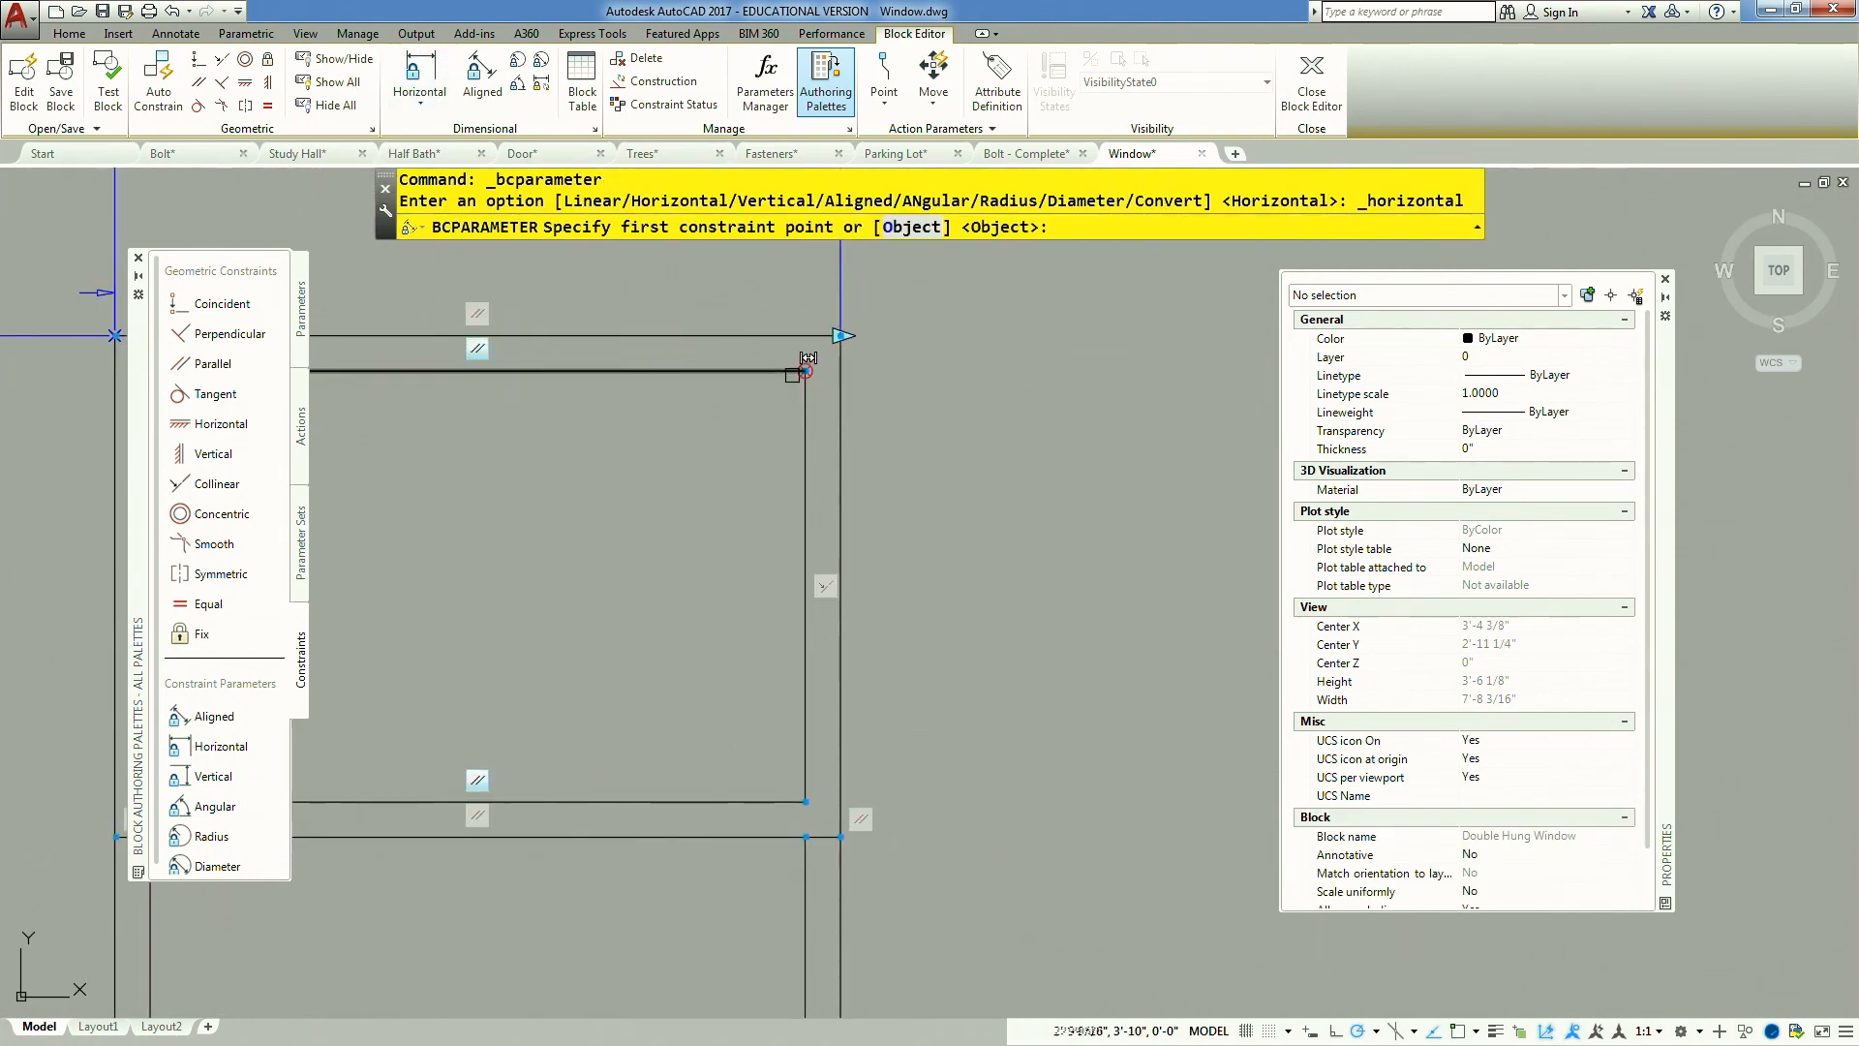
pyautogui.click(807, 371)
pyautogui.click(841, 335)
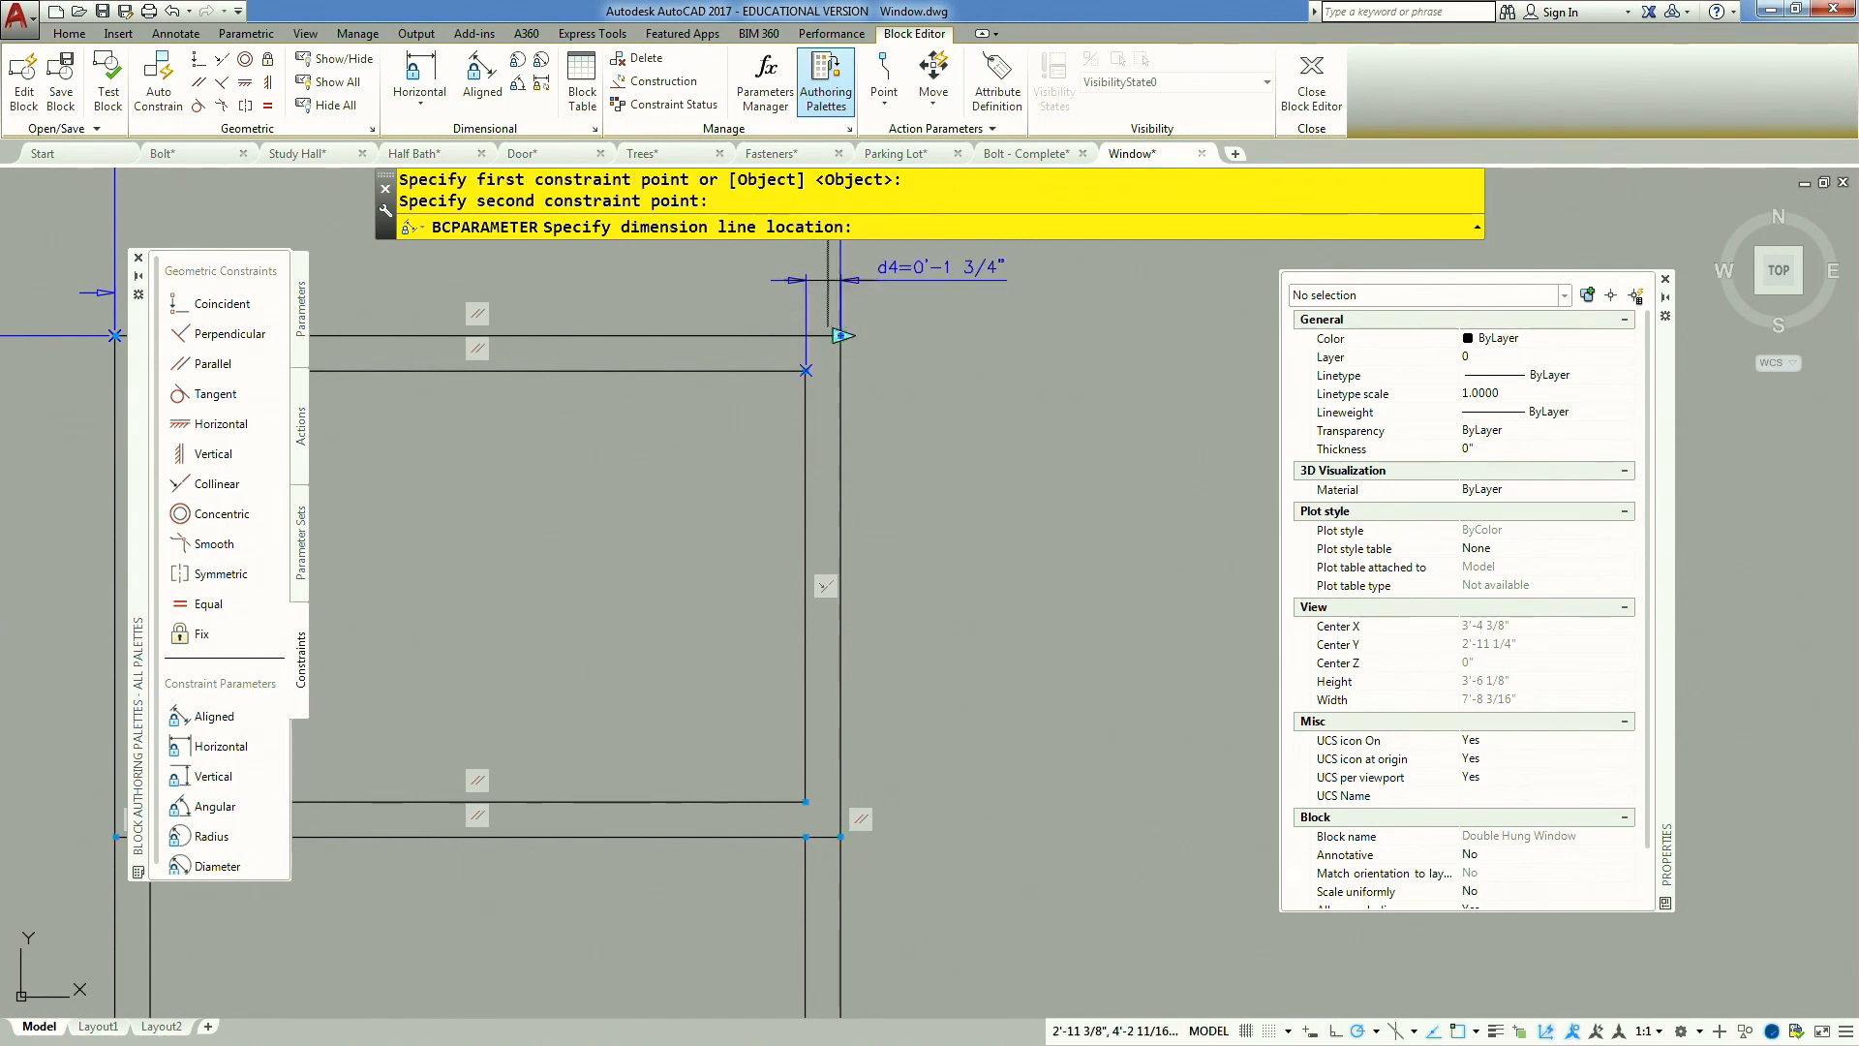
pyautogui.click(850, 281)
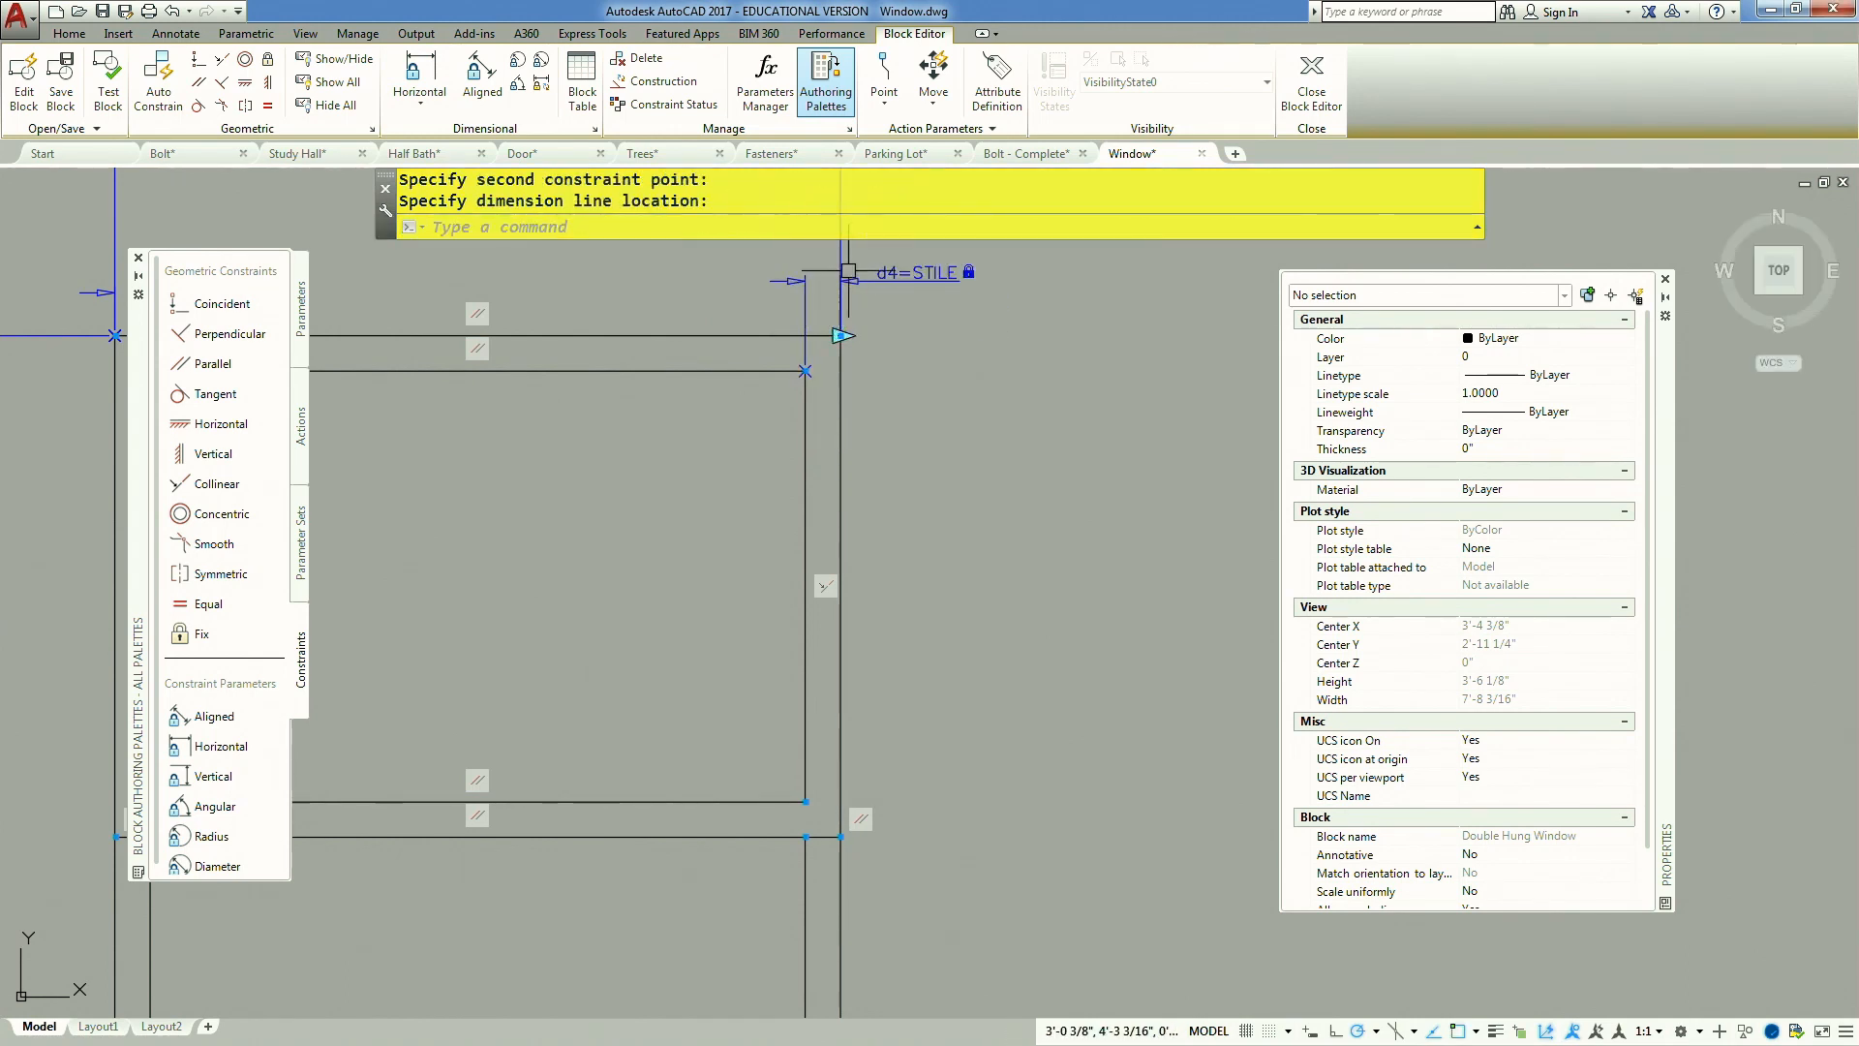
pyautogui.scroll(-2, 901, 455)
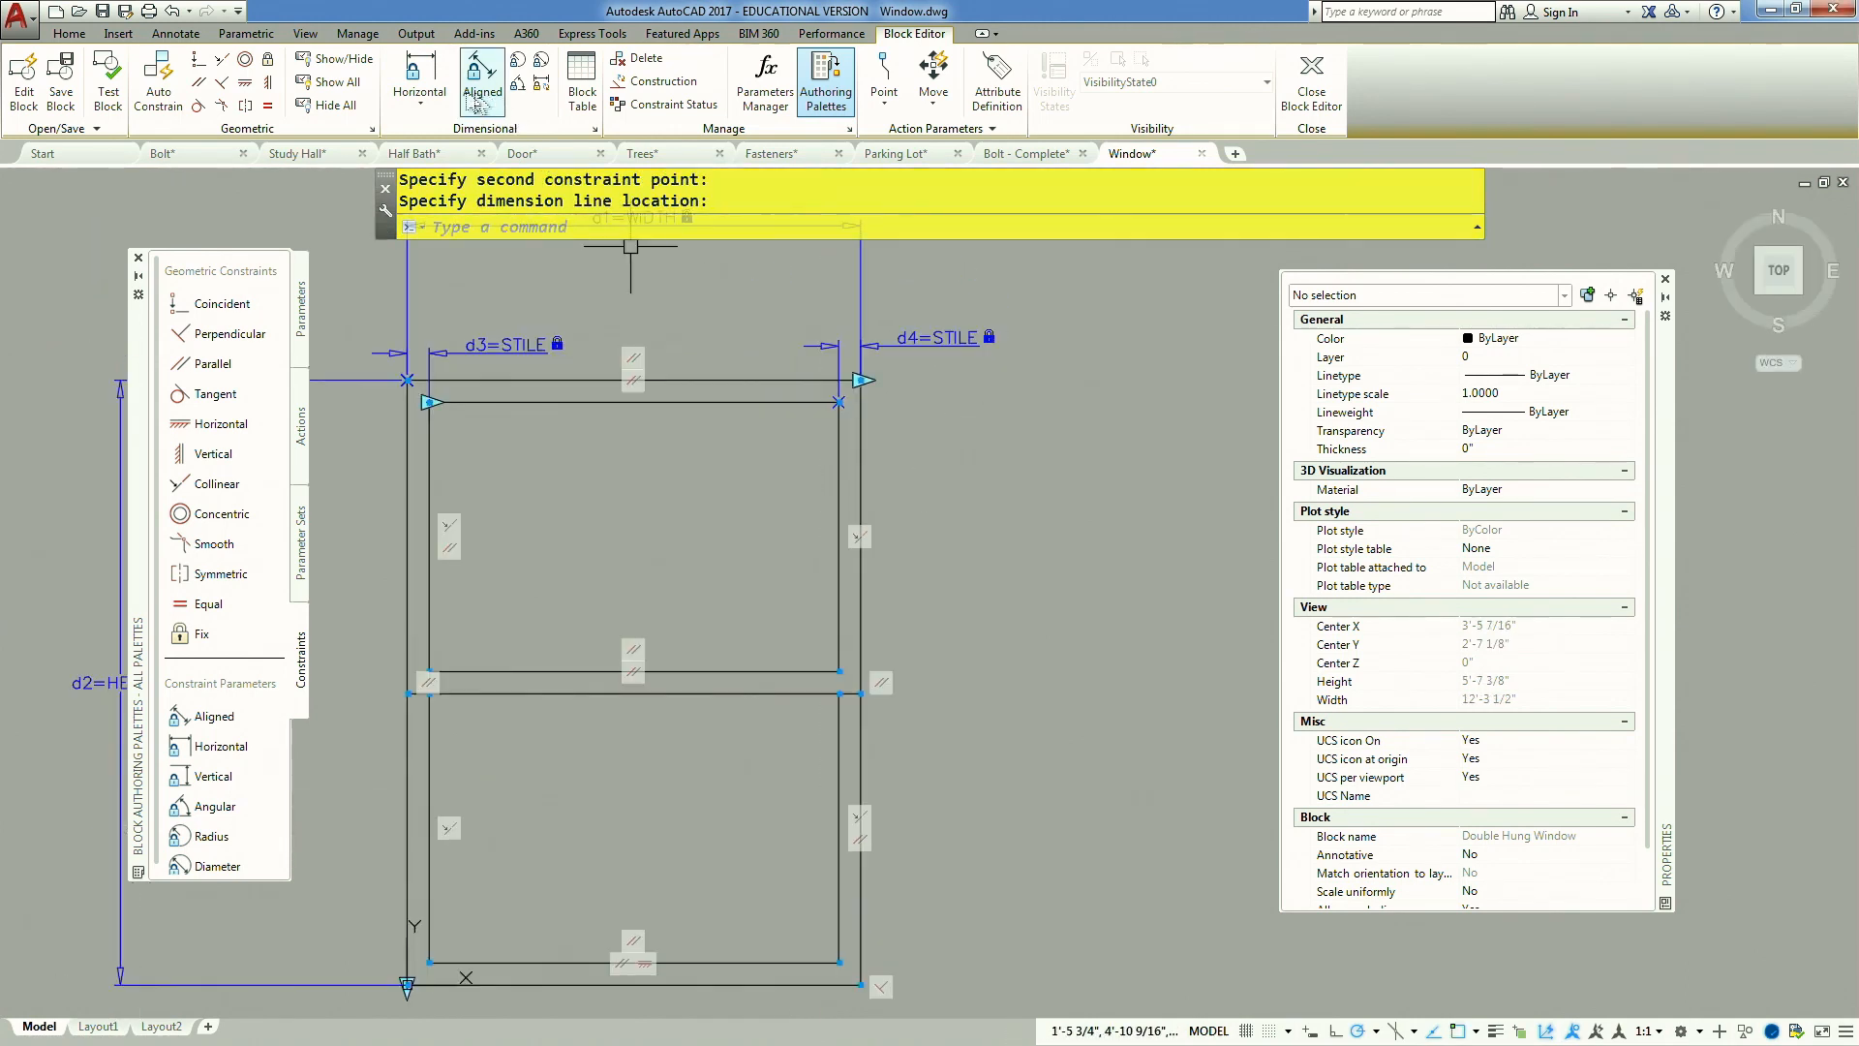
pyautogui.click(419, 102)
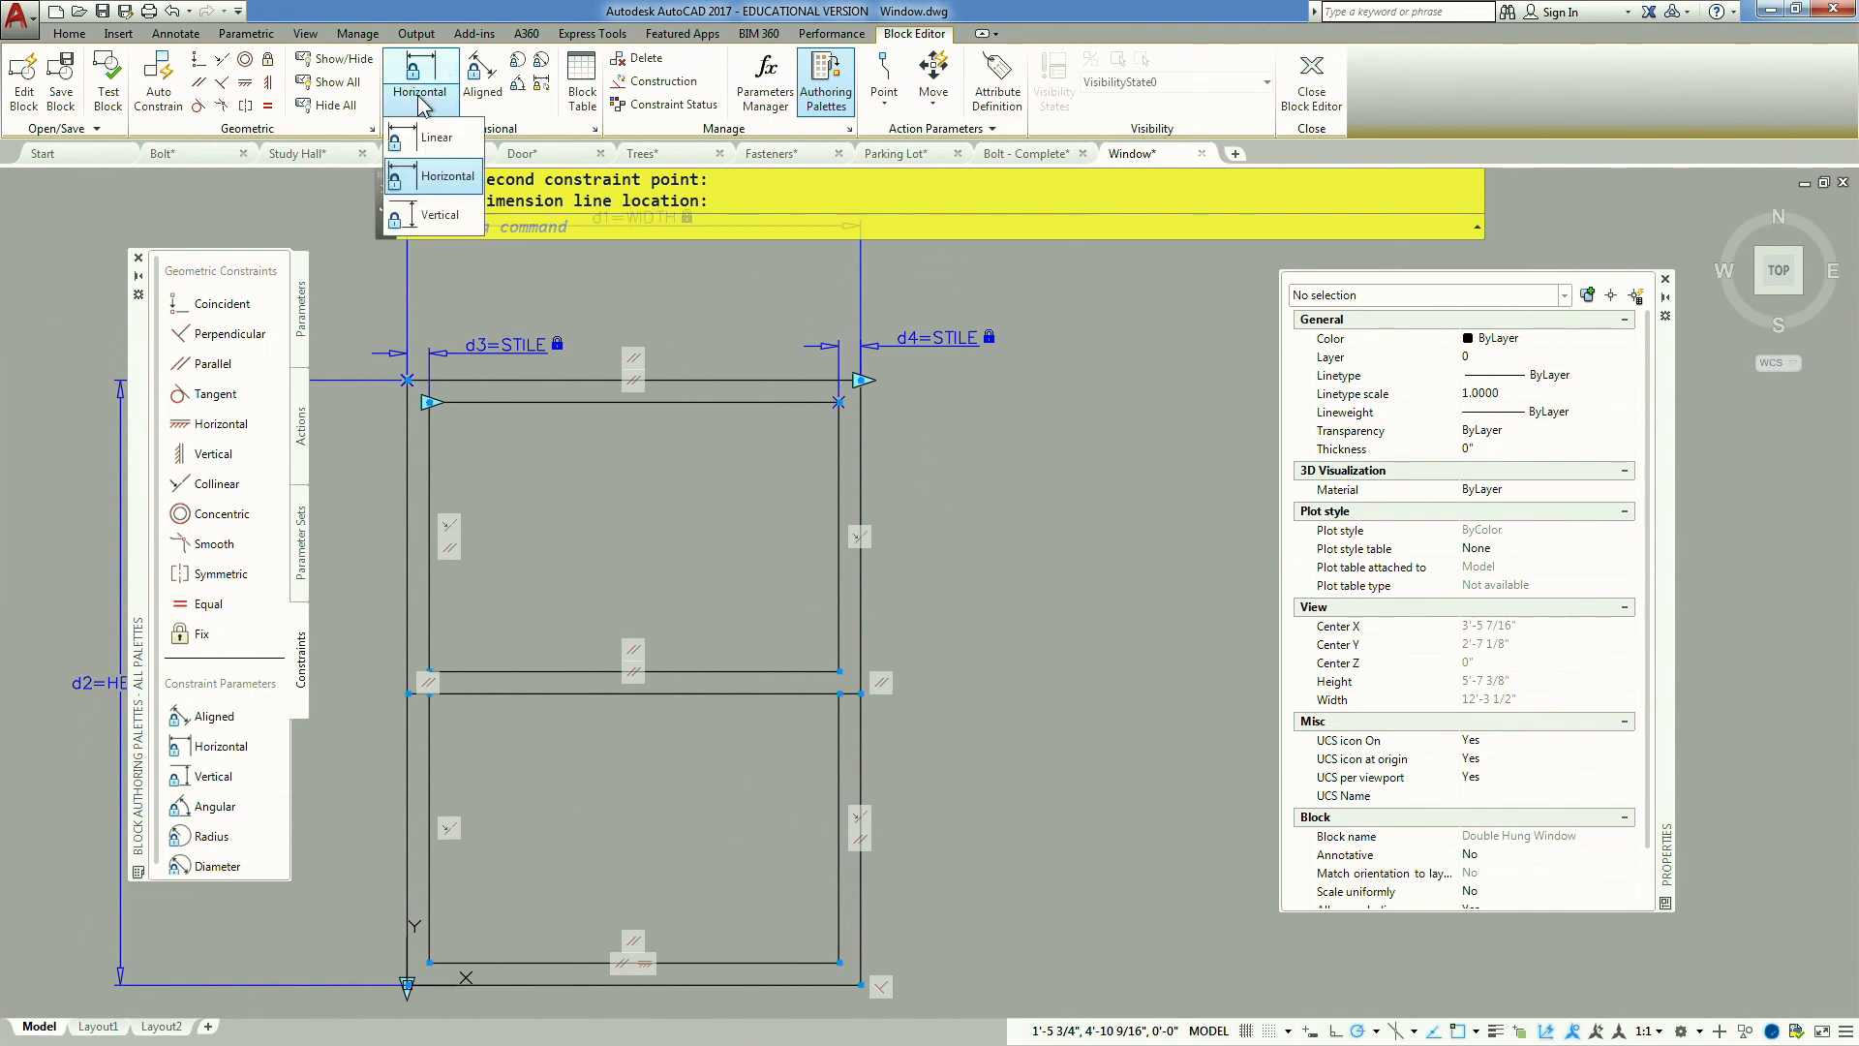
pyautogui.click(428, 215)
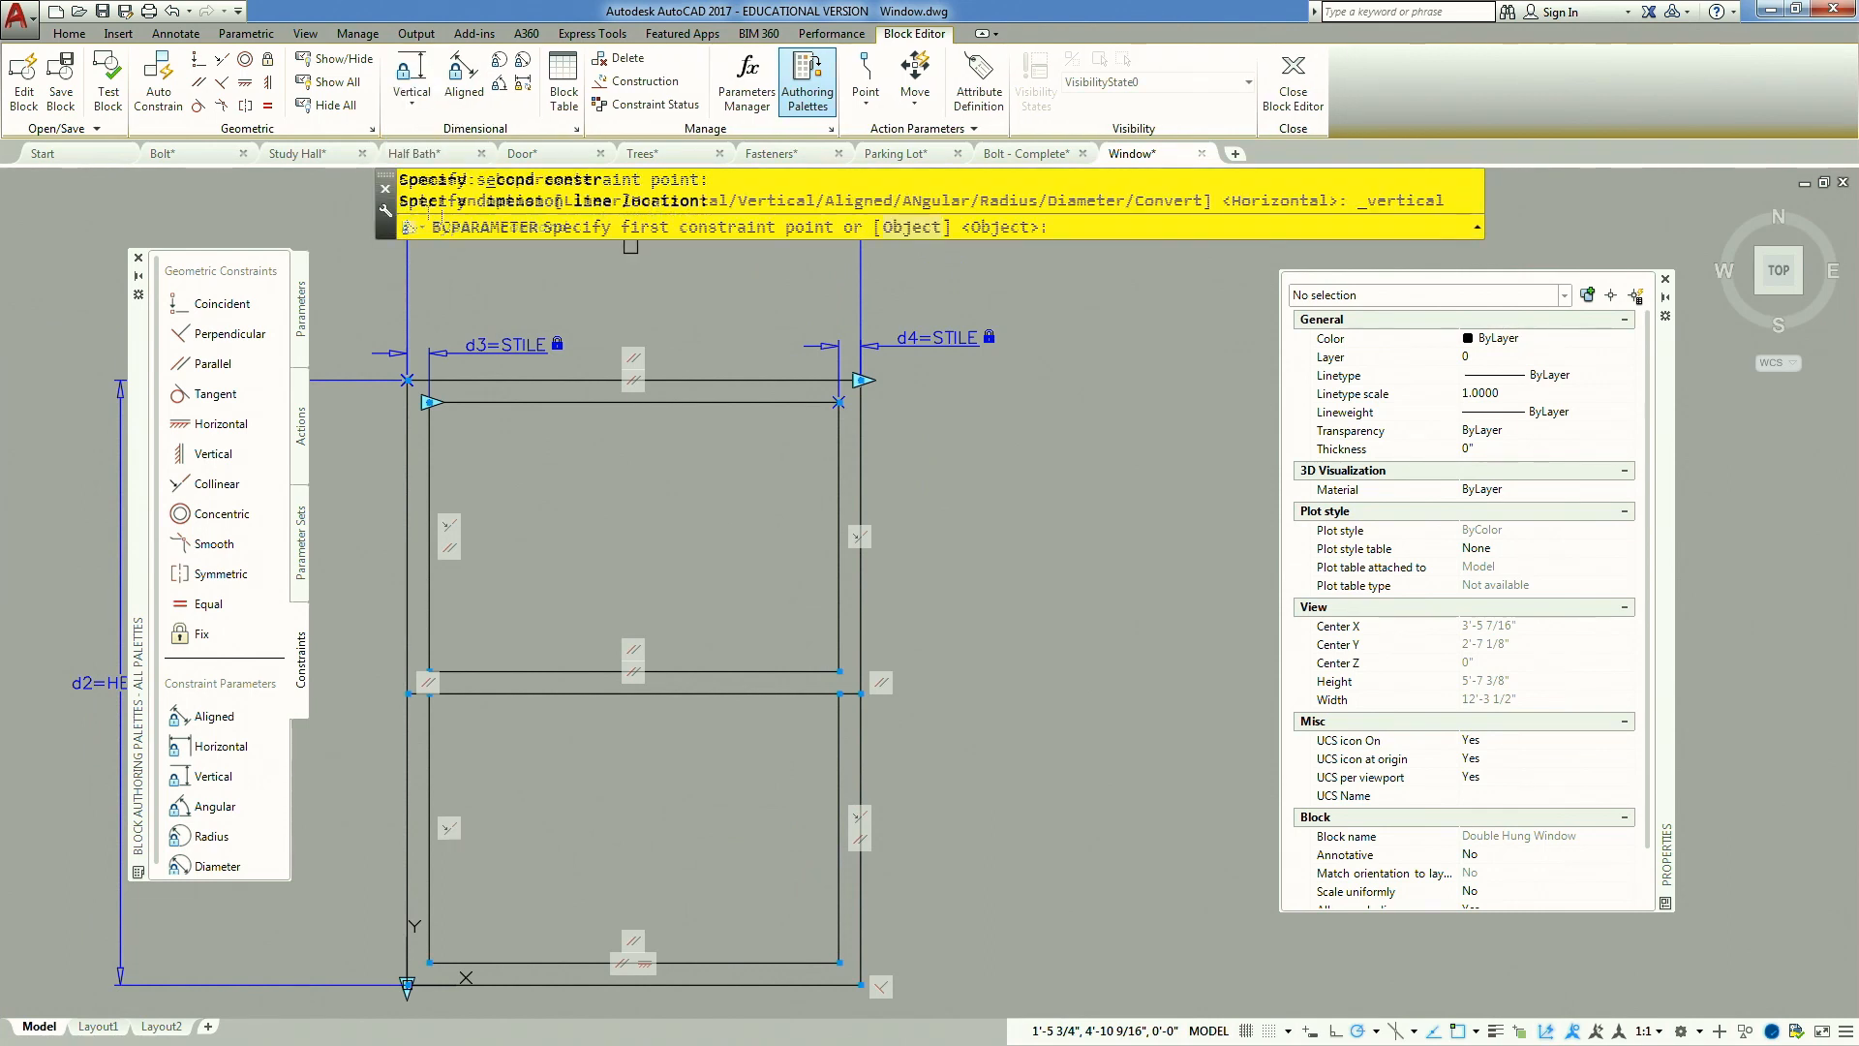
pyautogui.click(839, 402)
pyautogui.click(862, 381)
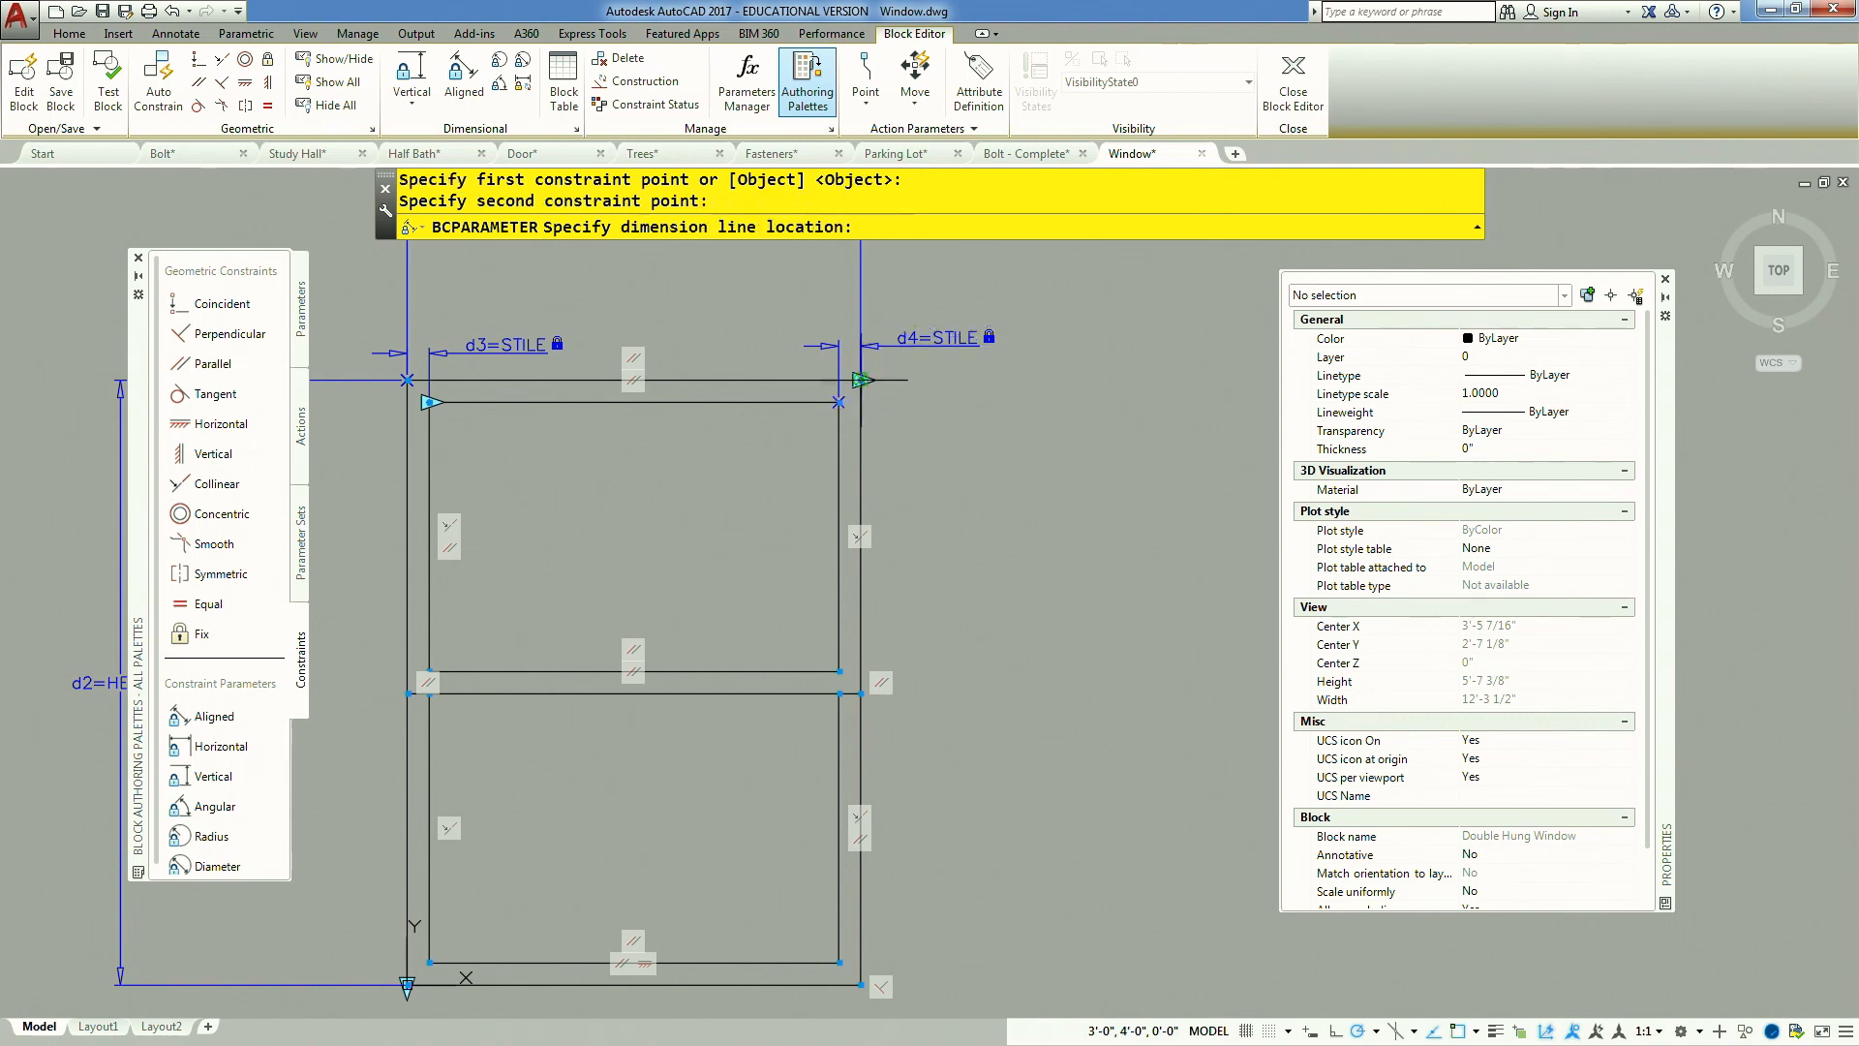
pyautogui.press('Escape')
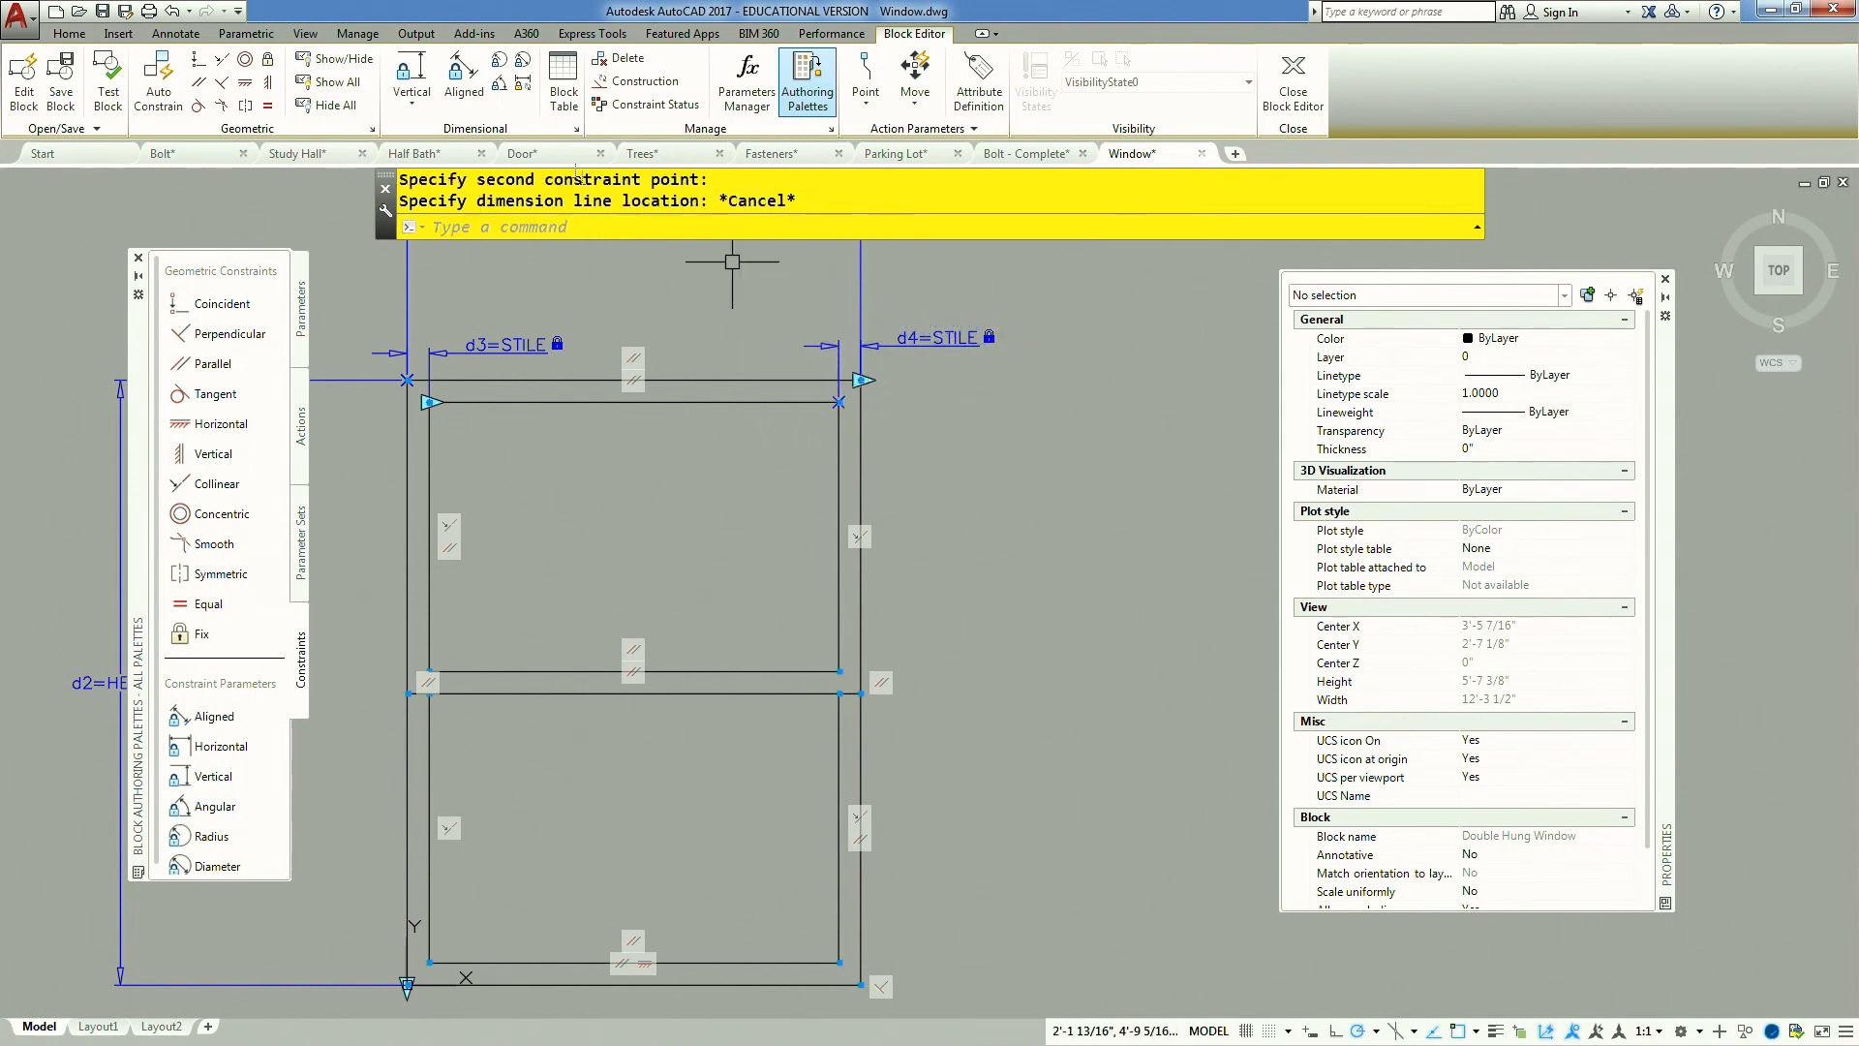
pyautogui.click(410, 73)
pyautogui.press('Escape')
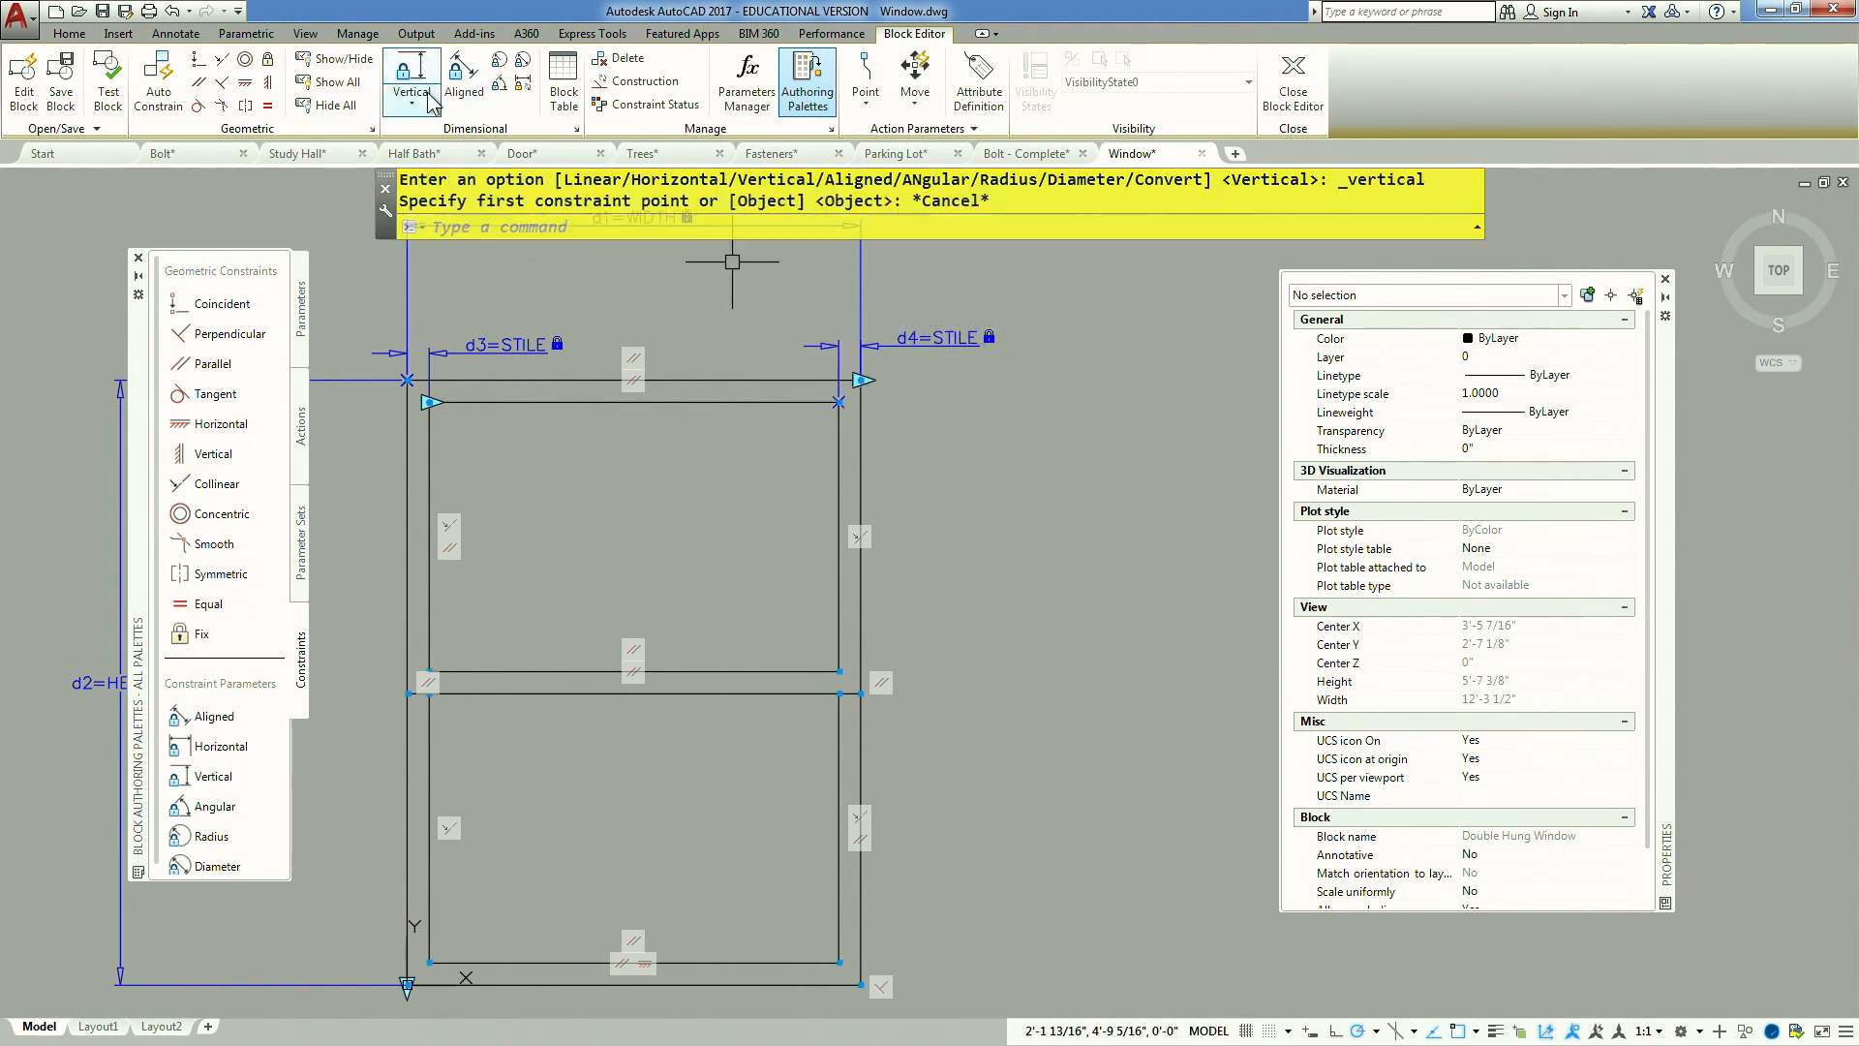
pyautogui.click(412, 103)
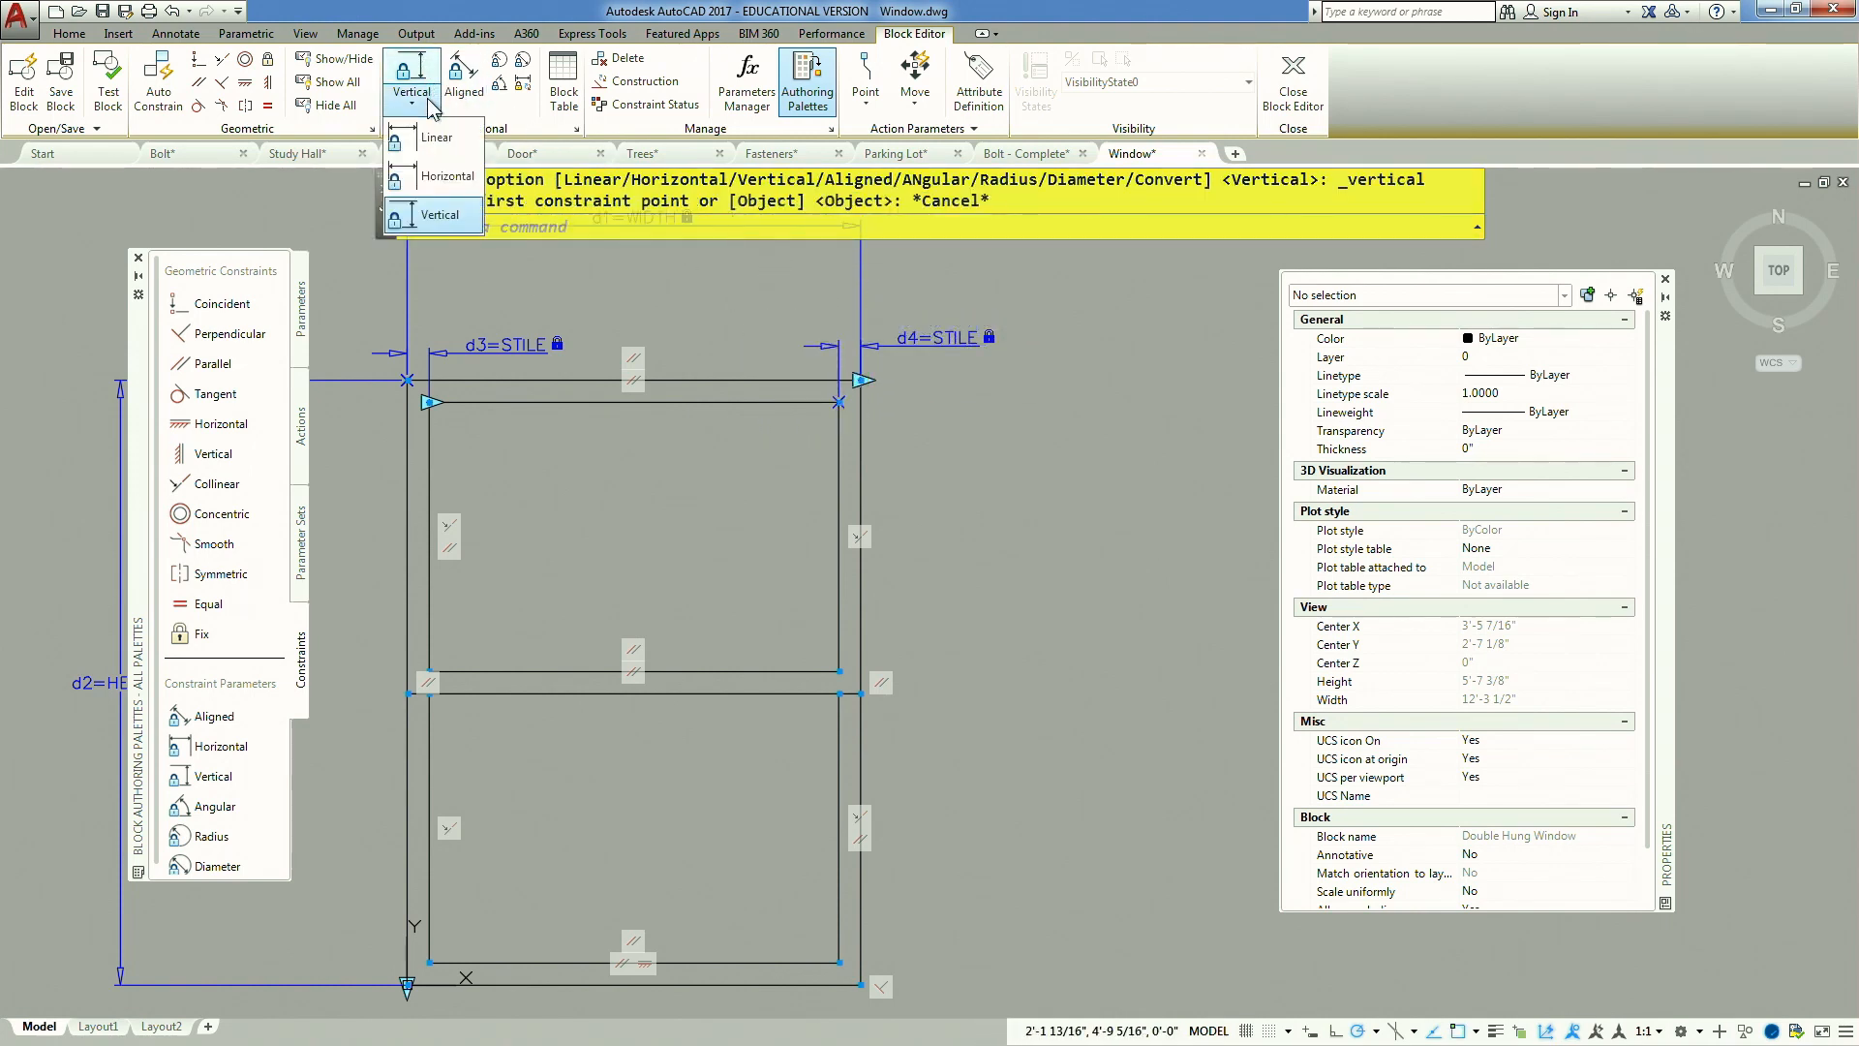
pyautogui.click(440, 179)
pyautogui.press('Escape')
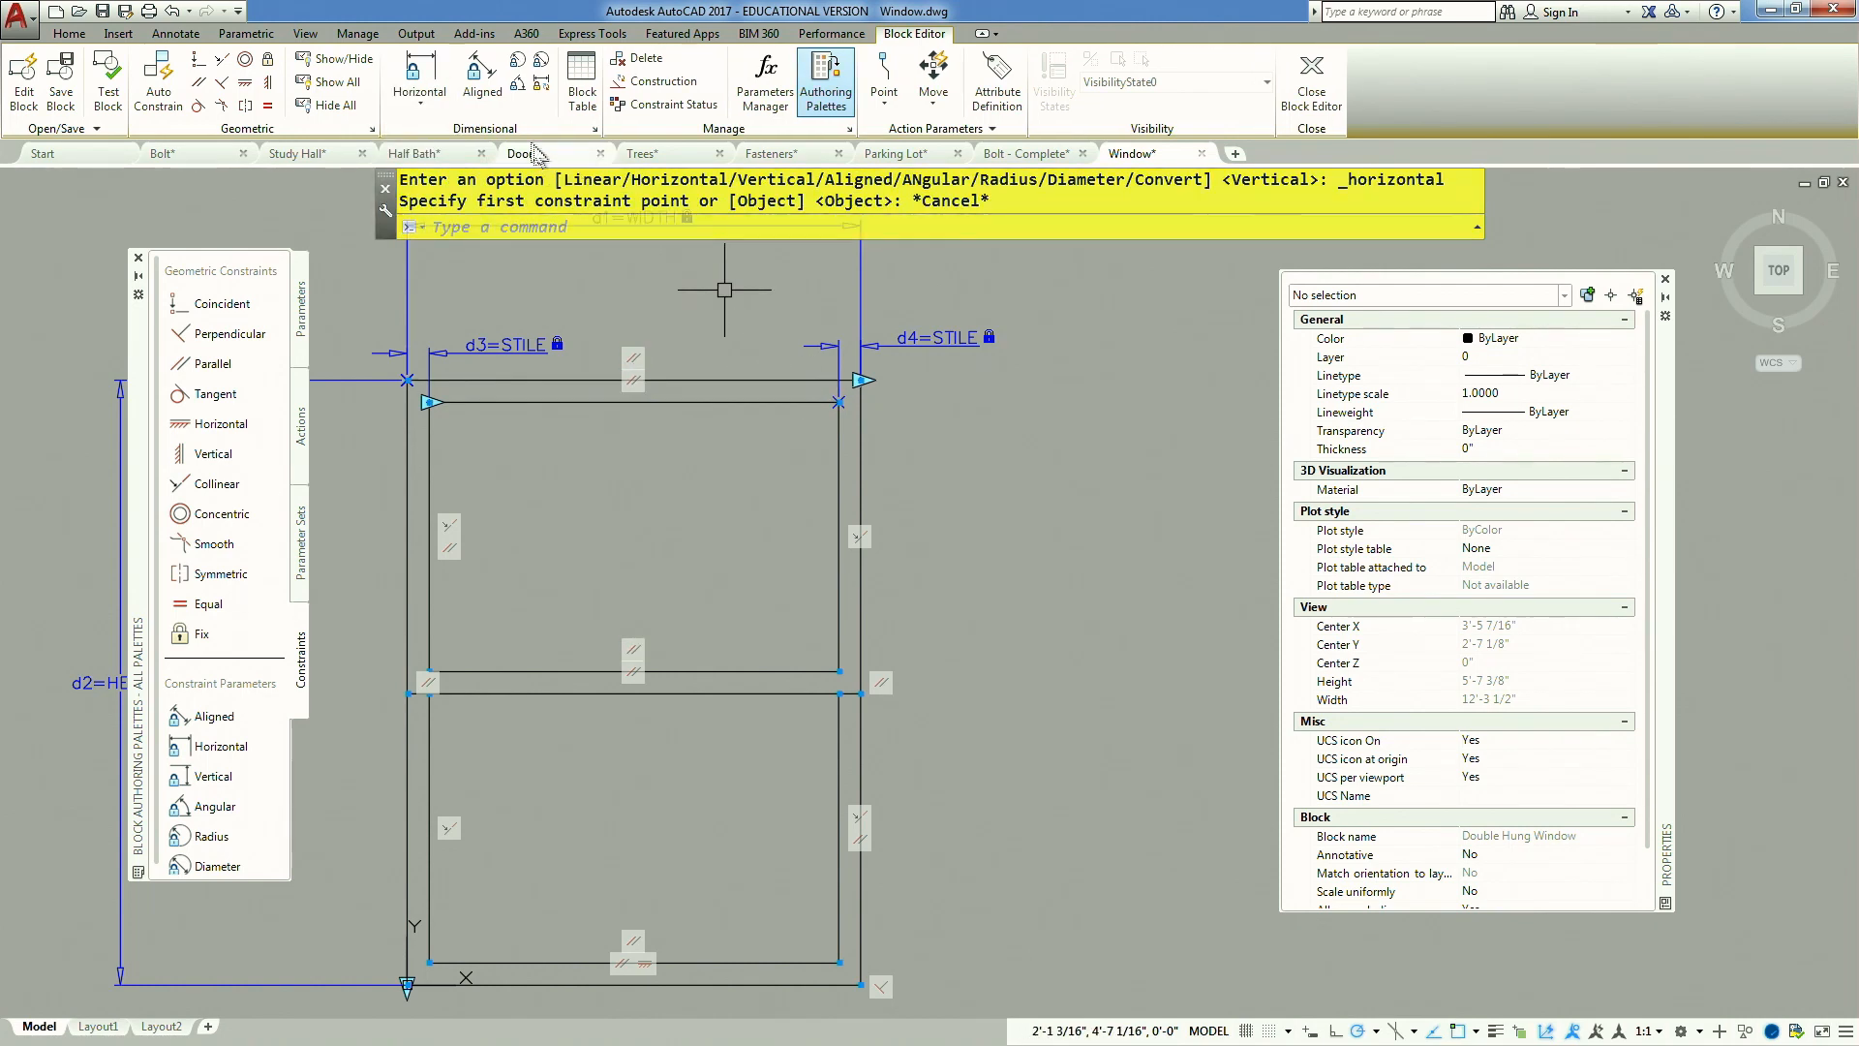
pyautogui.click(438, 74)
# Add a vertical constraint parameter between the top-left corners of the outer frame and upper pane, with the expression RAIL
pyautogui.click(422, 101)
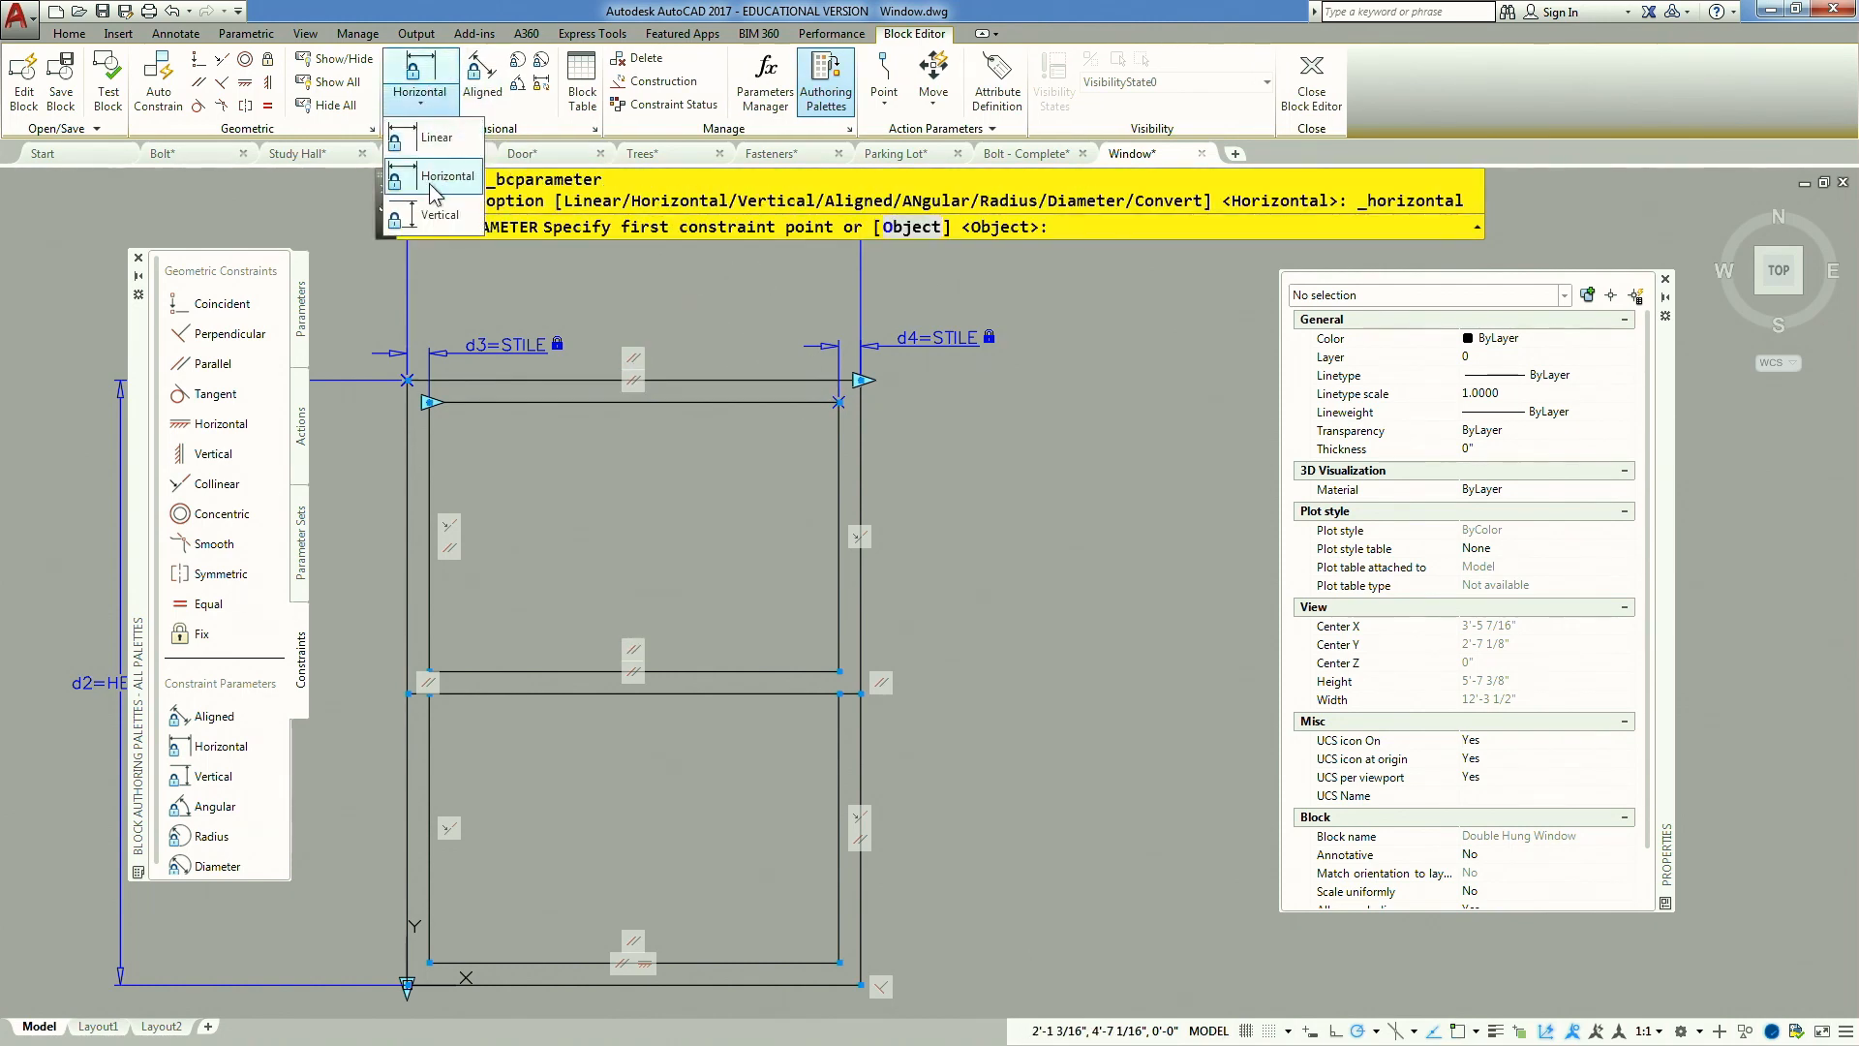
pyautogui.click(438, 214)
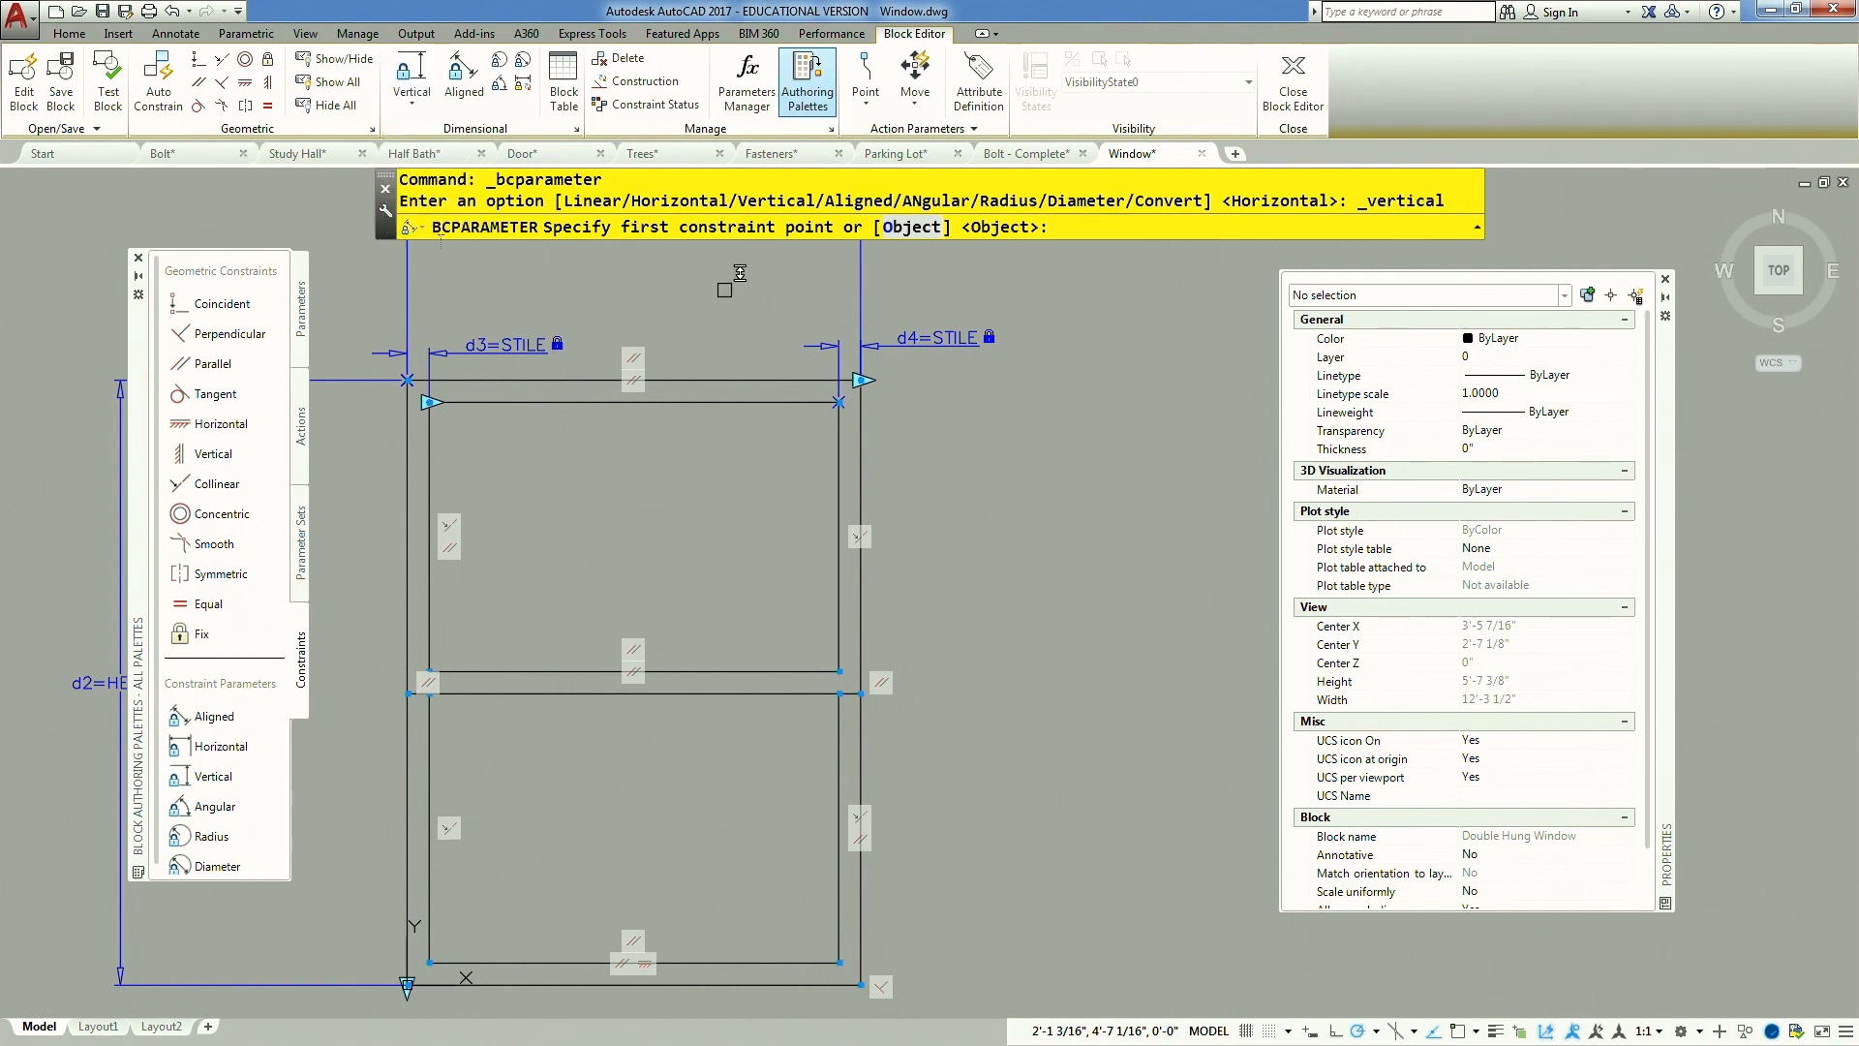
pyautogui.click(442, 378)
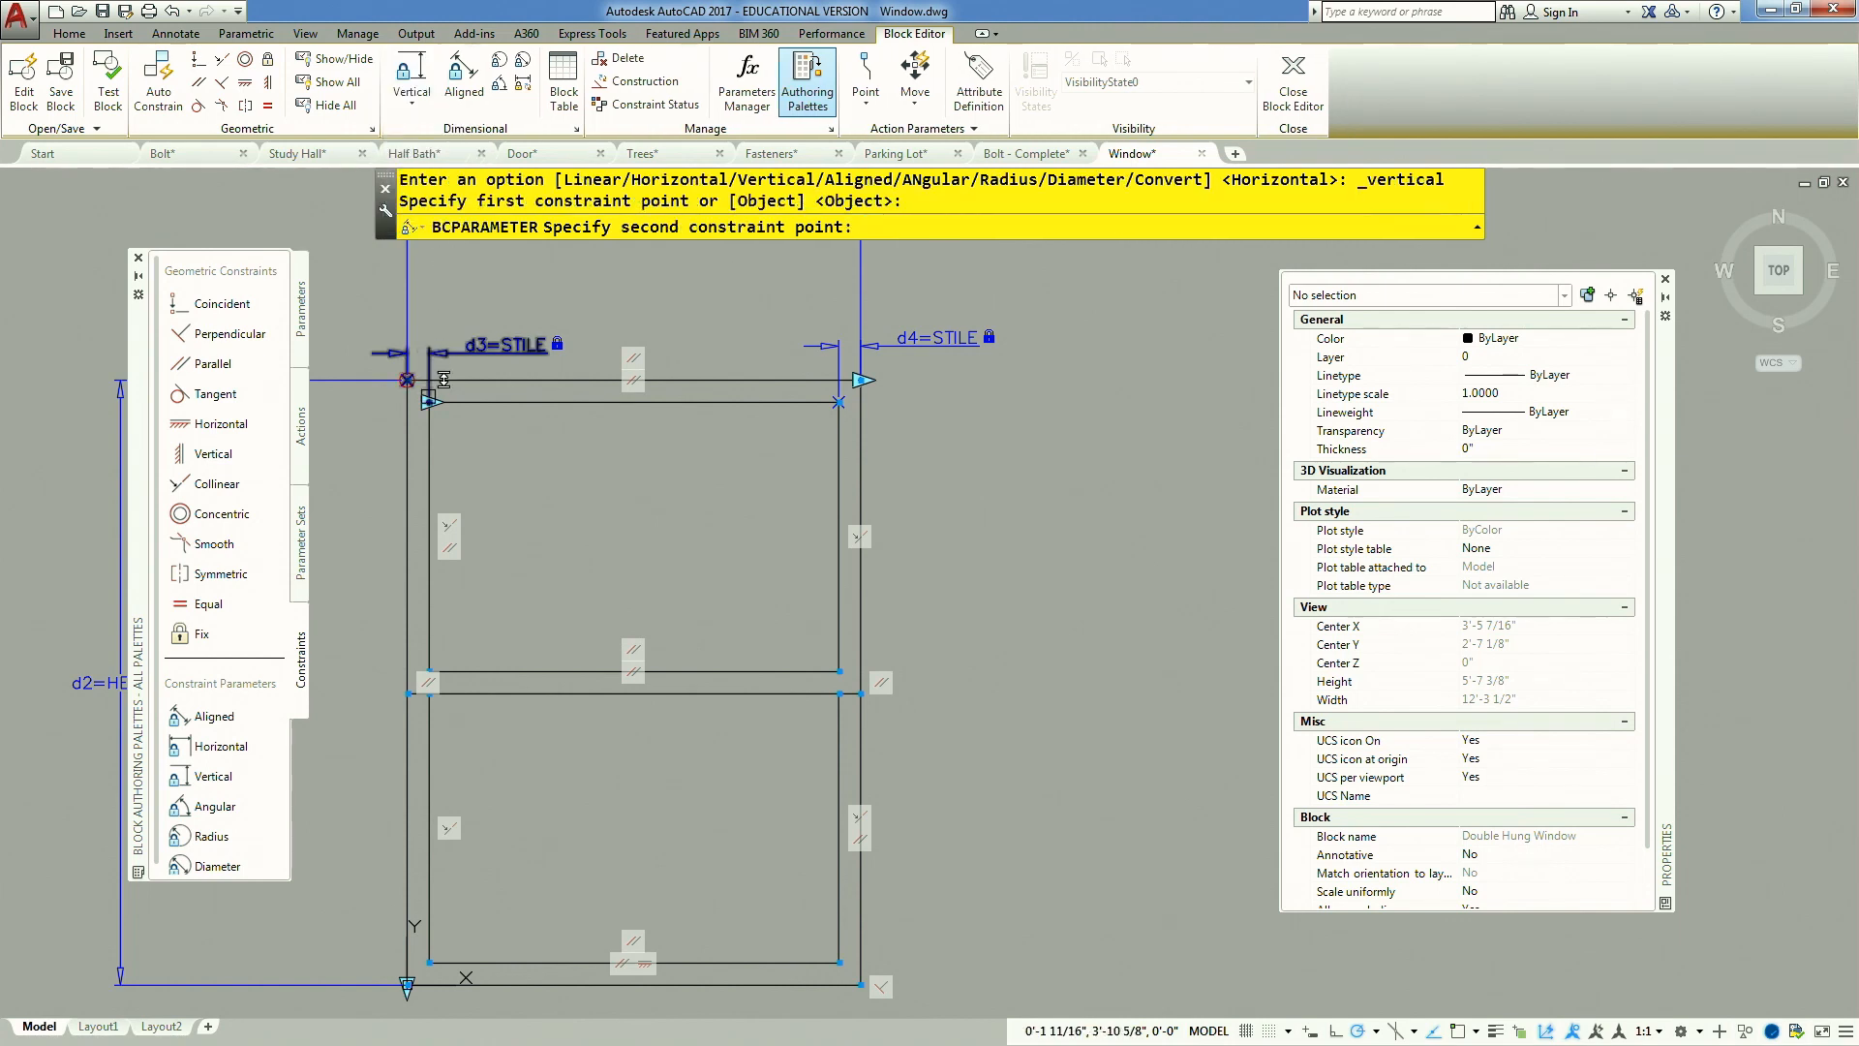
pyautogui.click(429, 400)
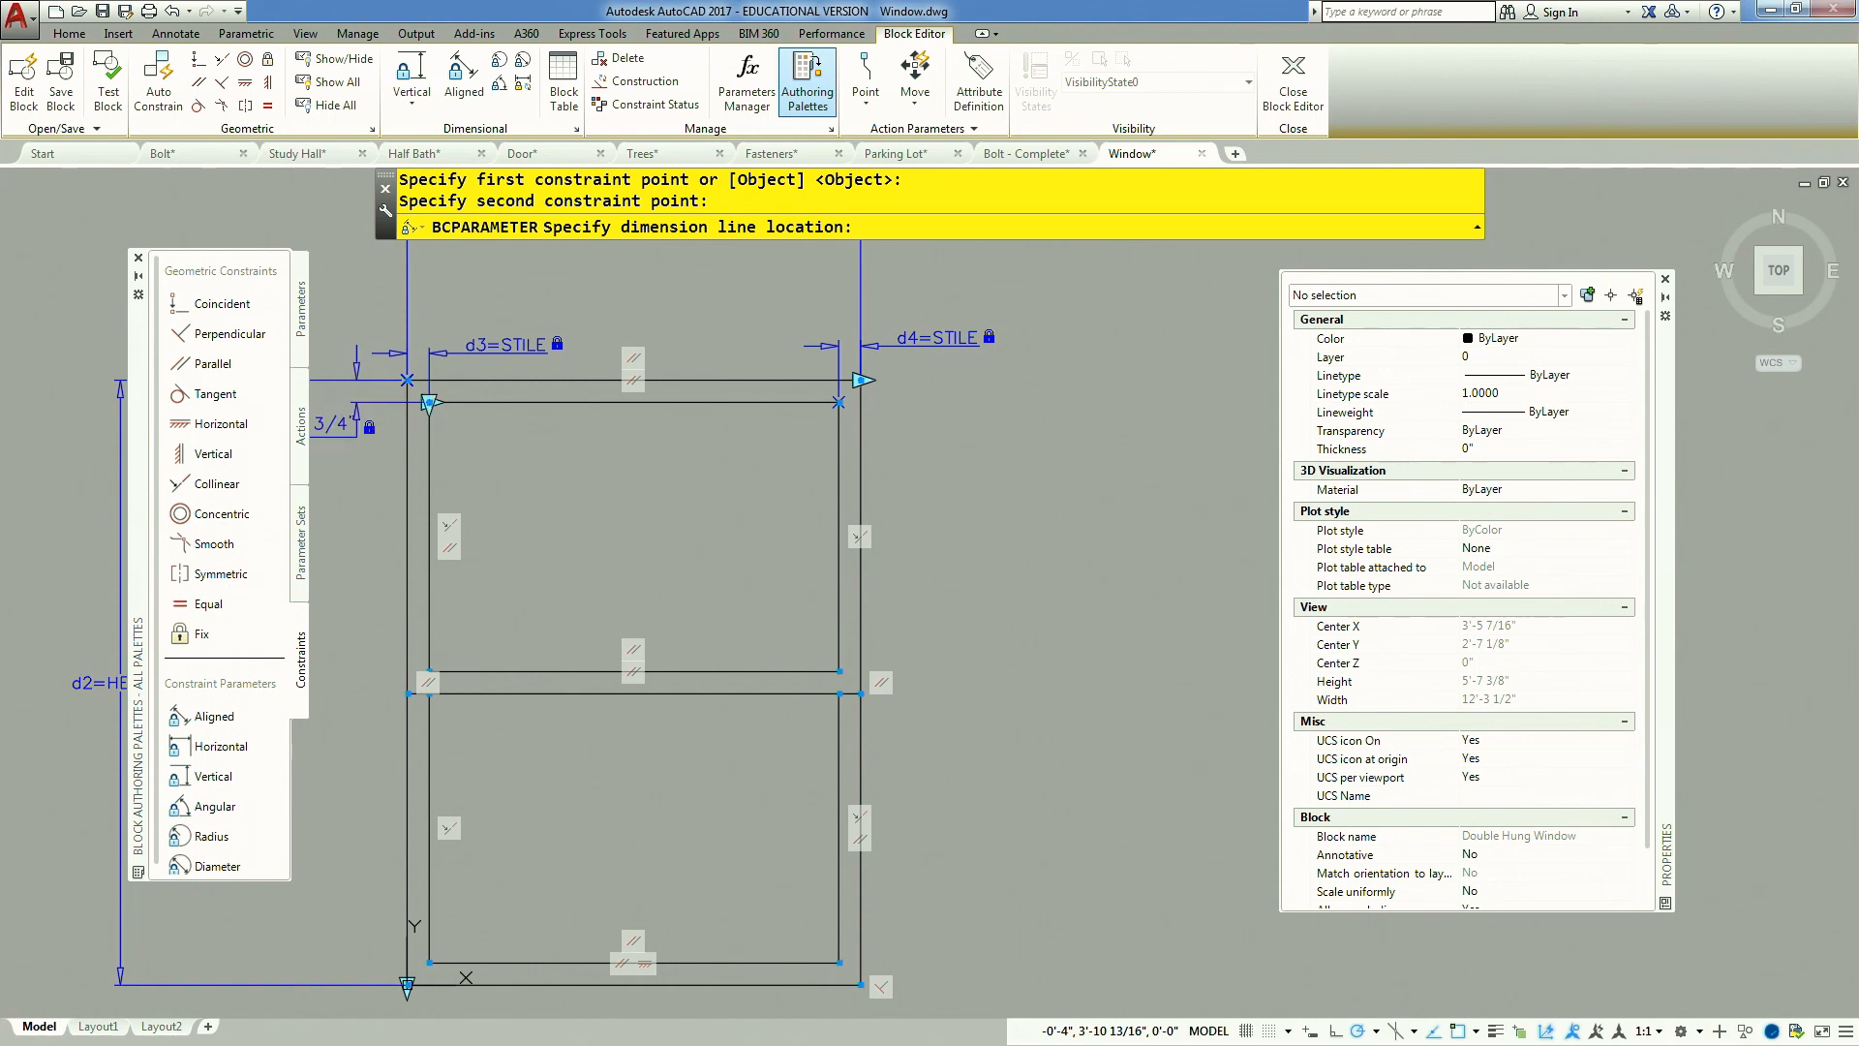
pyautogui.write('RAIL')
pyautogui.press('Return')
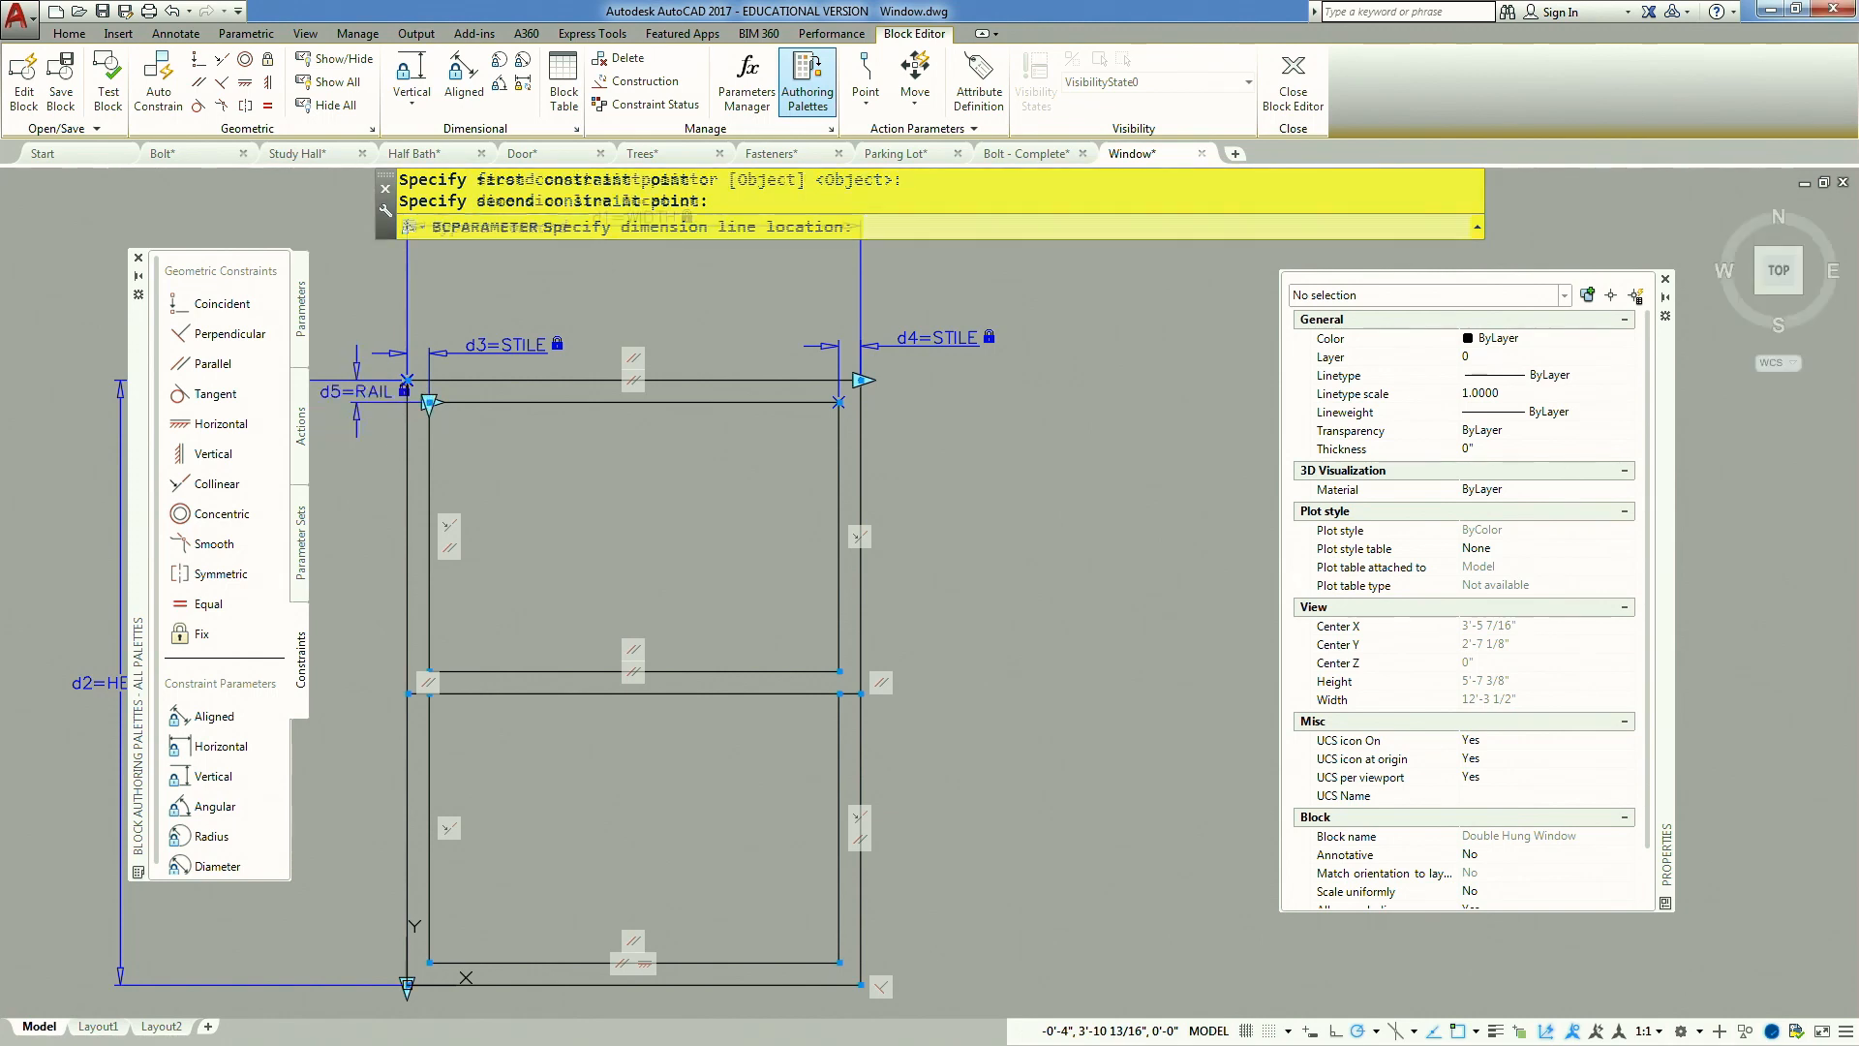
pyautogui.moveTo(460, 408); pyautogui.dragTo(725, 329, button='middle')
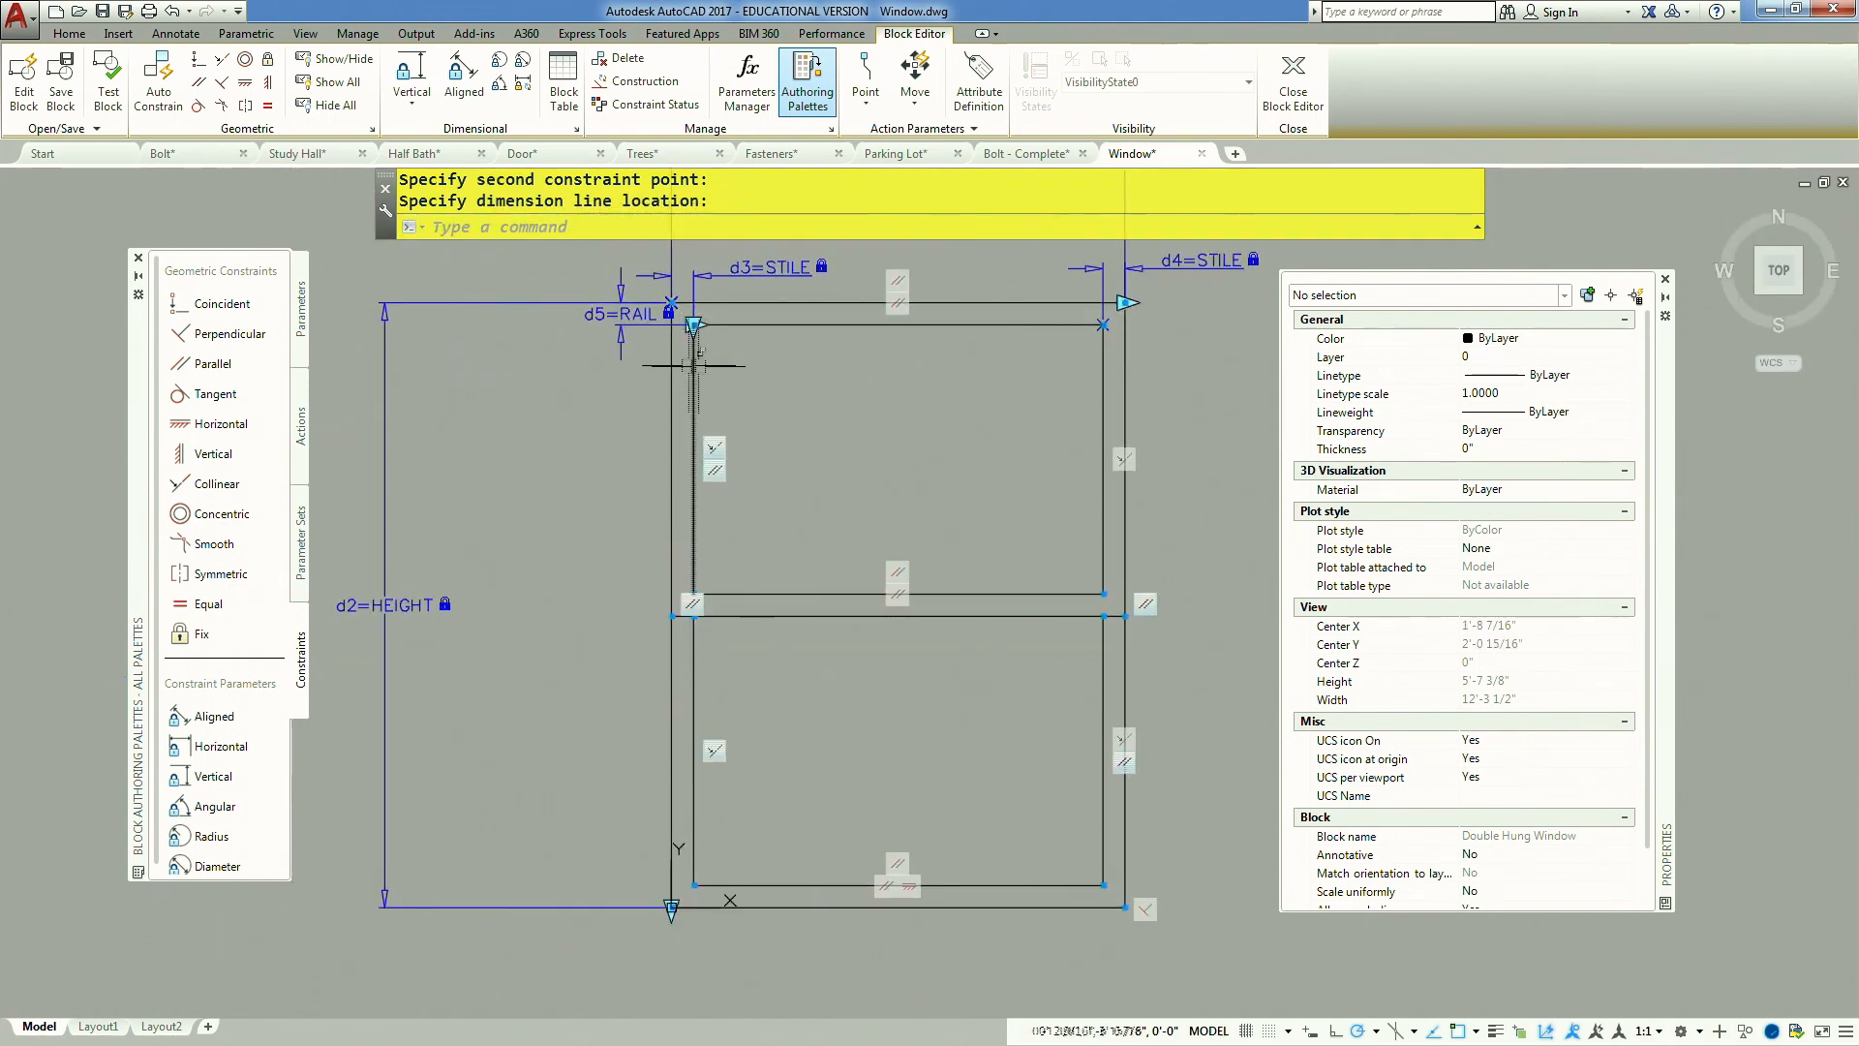
# Add a vertical constraint parameter between the upper pane's bottom-left corner and the left end of the middle rail line, with the expression RAIL
pyautogui.click(399, 75)
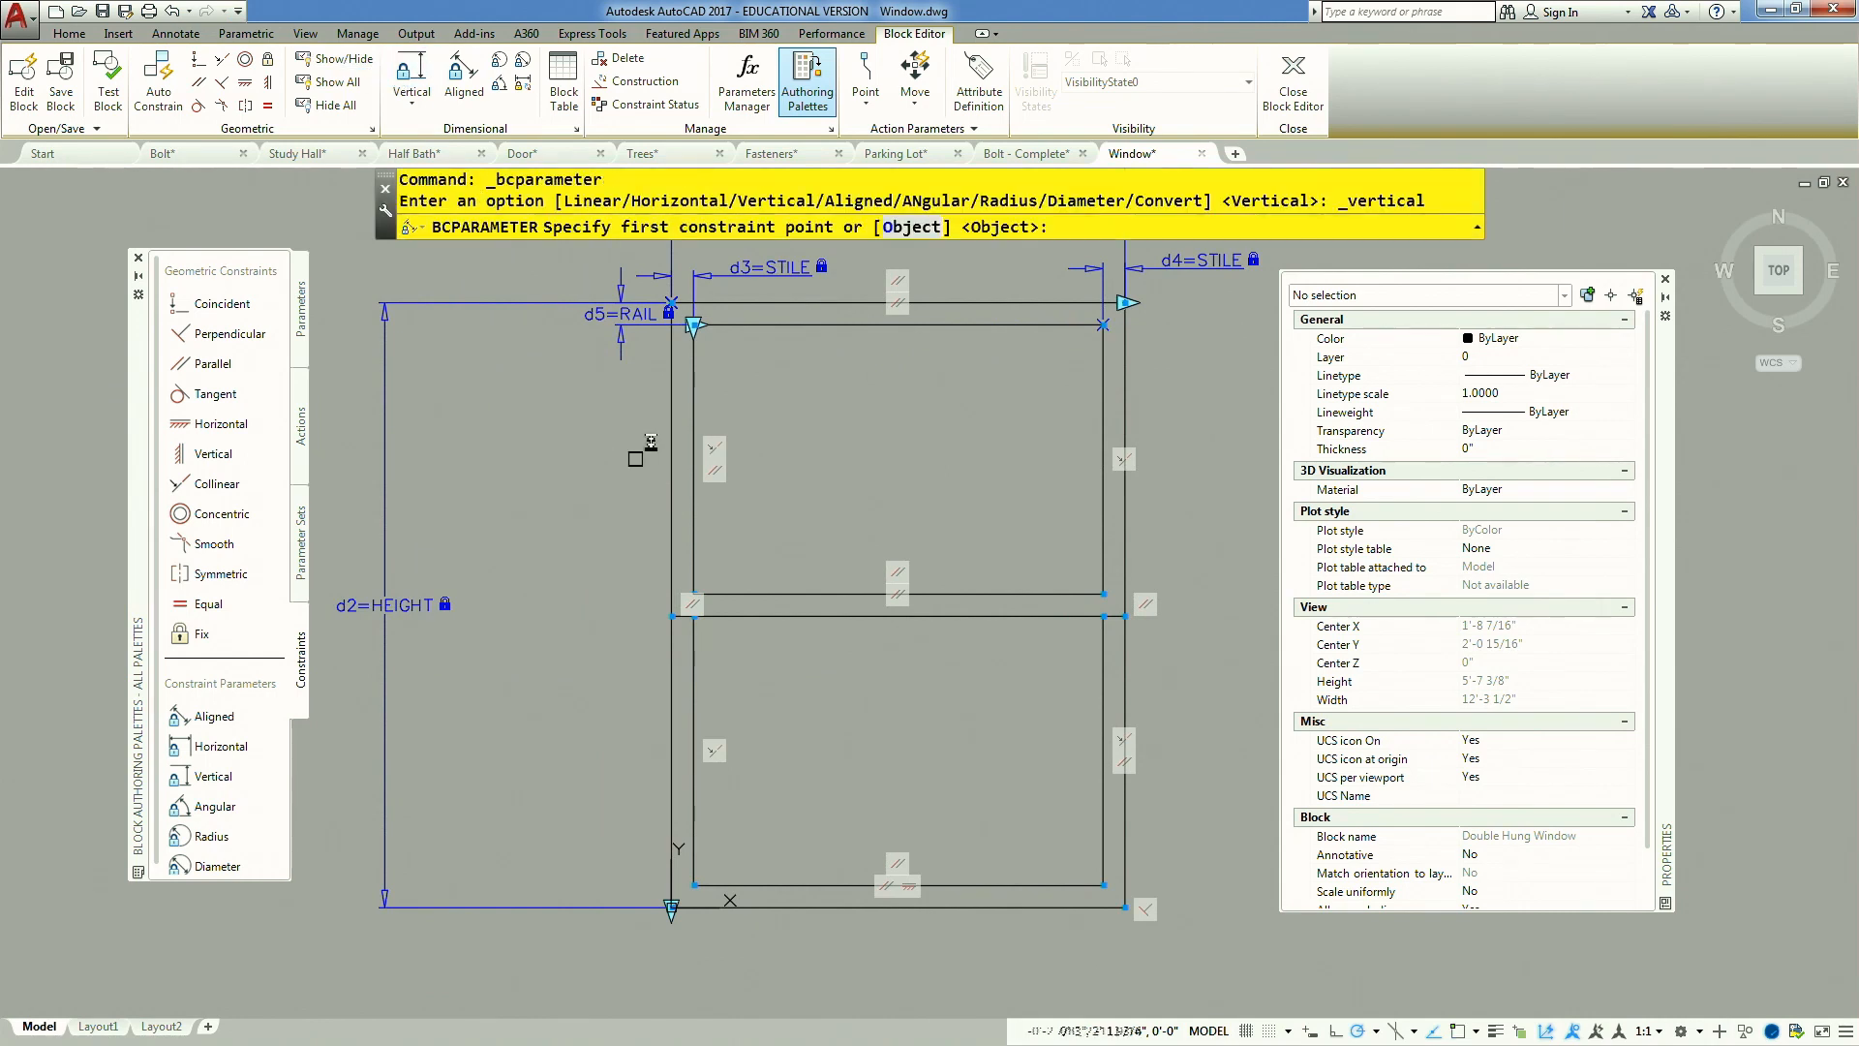
pyautogui.click(695, 587)
pyautogui.click(682, 596)
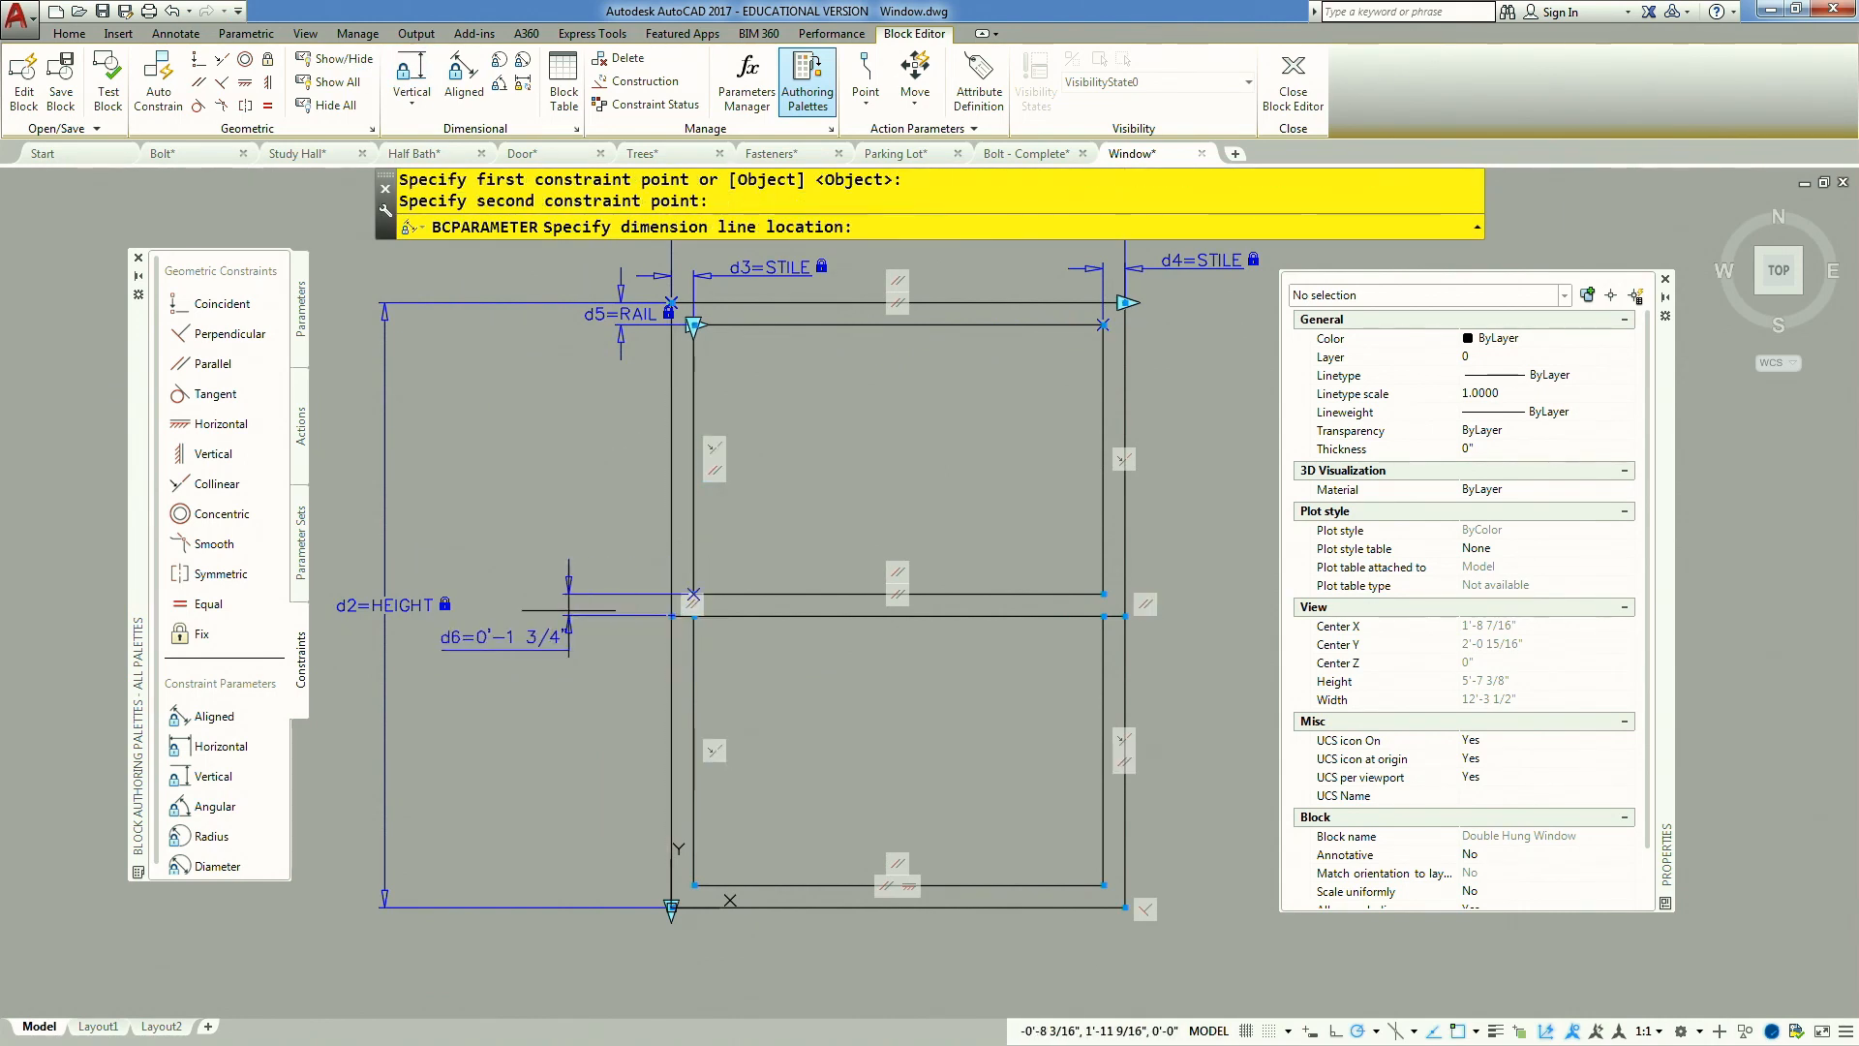
pyautogui.click(572, 610)
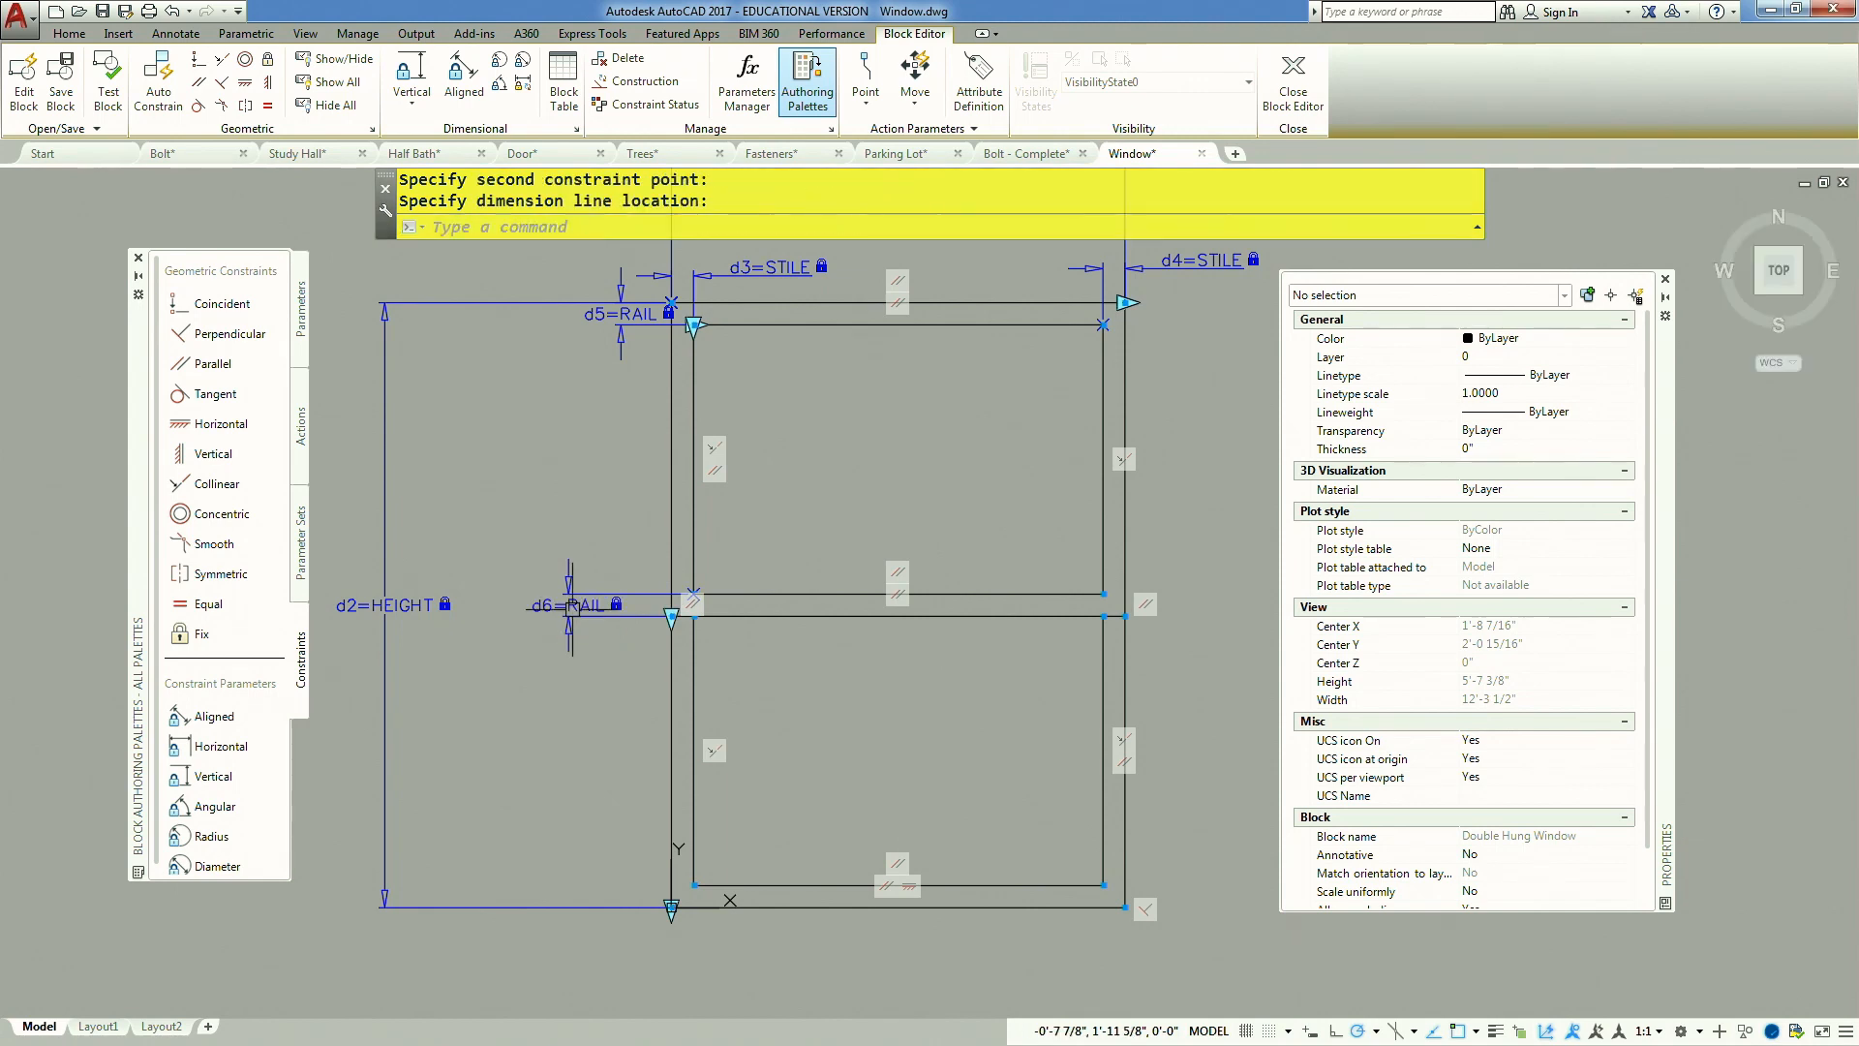
pyautogui.moveTo(552, 612); pyautogui.dragTo(531, 511, button='middle')
pyautogui.press('Return')
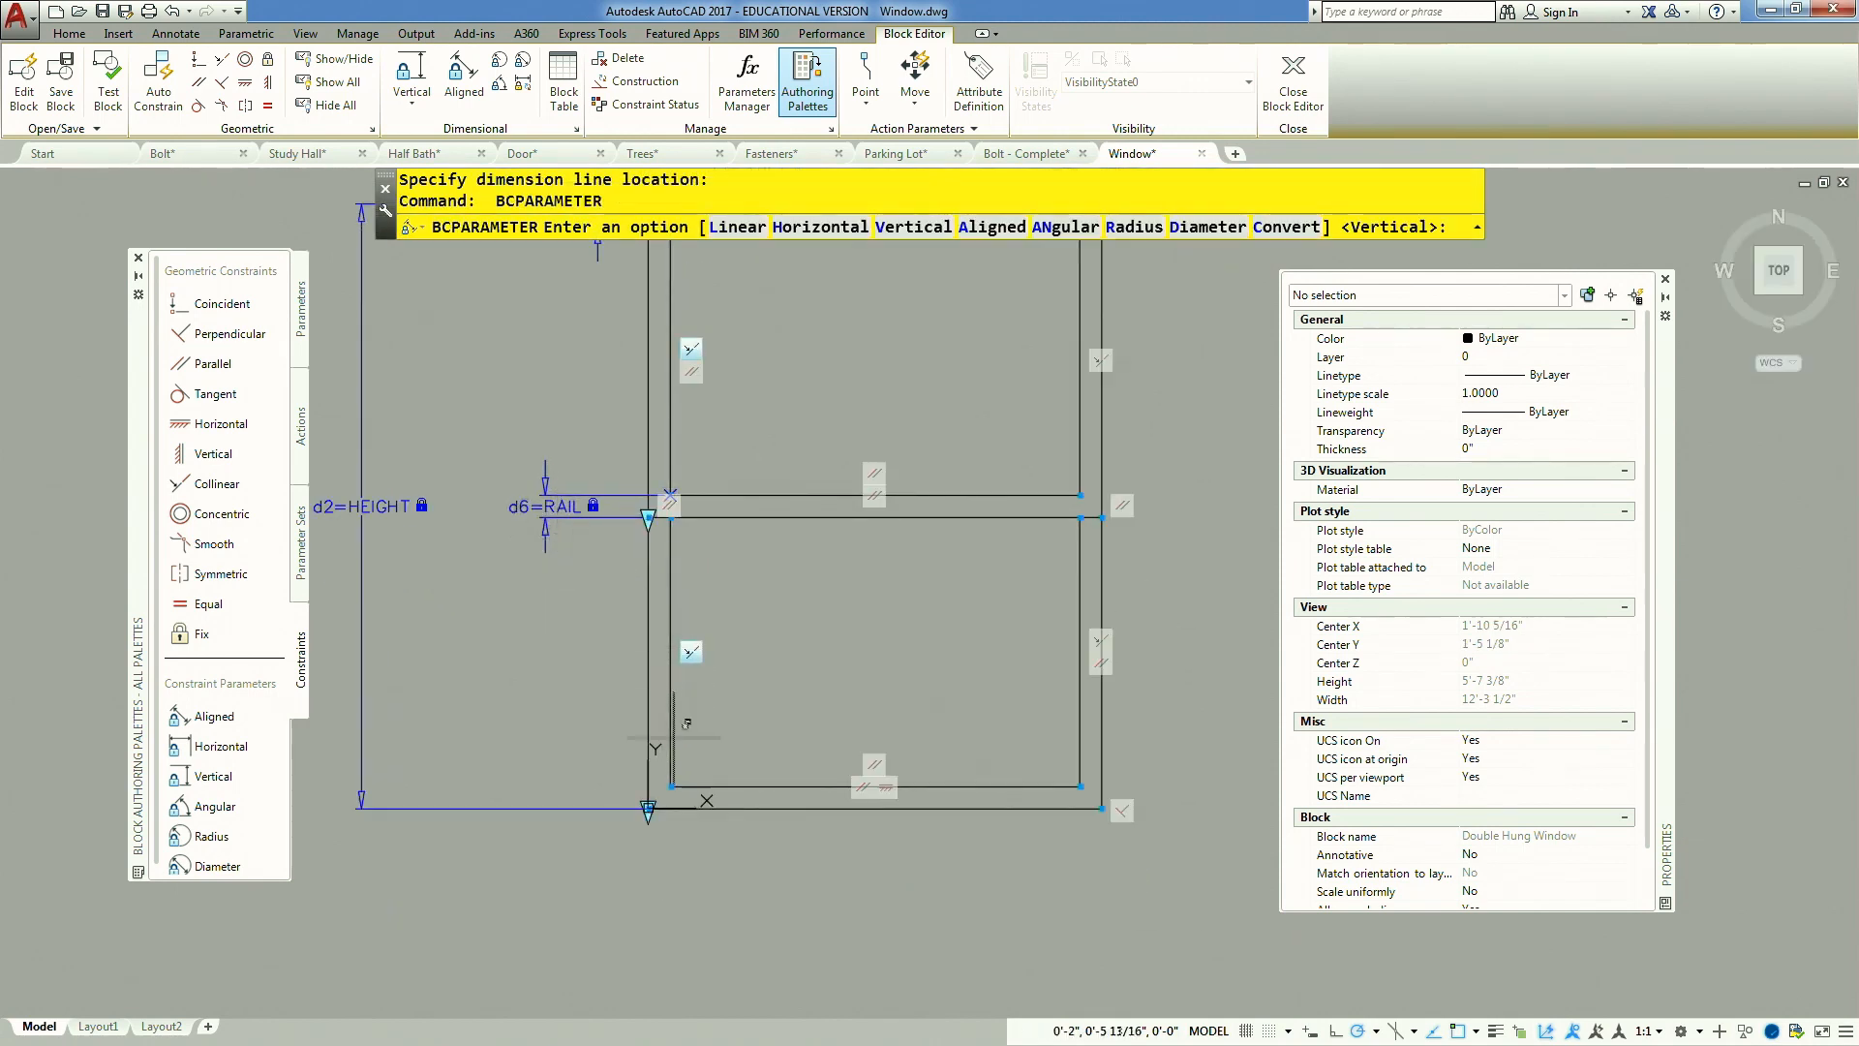
pyautogui.press('Escape')
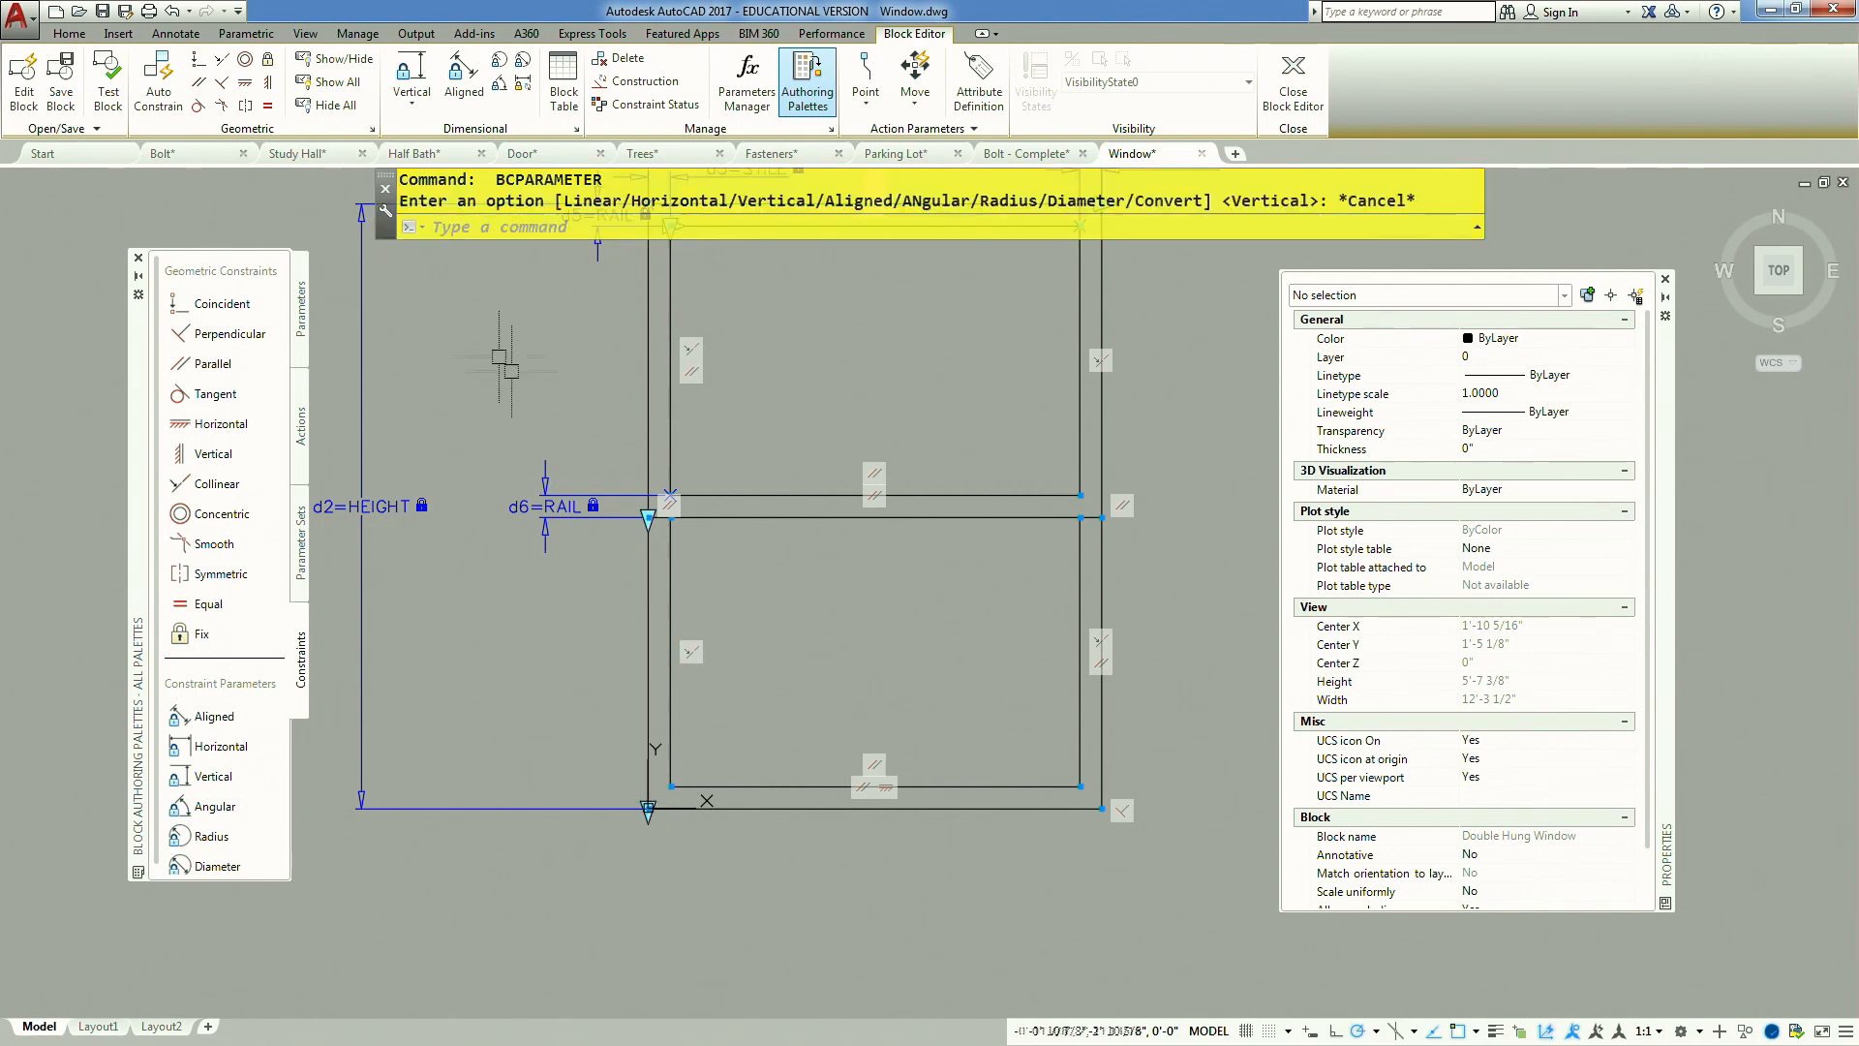
# Add a vertical constraint parameter between the bottom-left corners of the lower pane and outer frame, with the expression RAIL
pyautogui.click(412, 77)
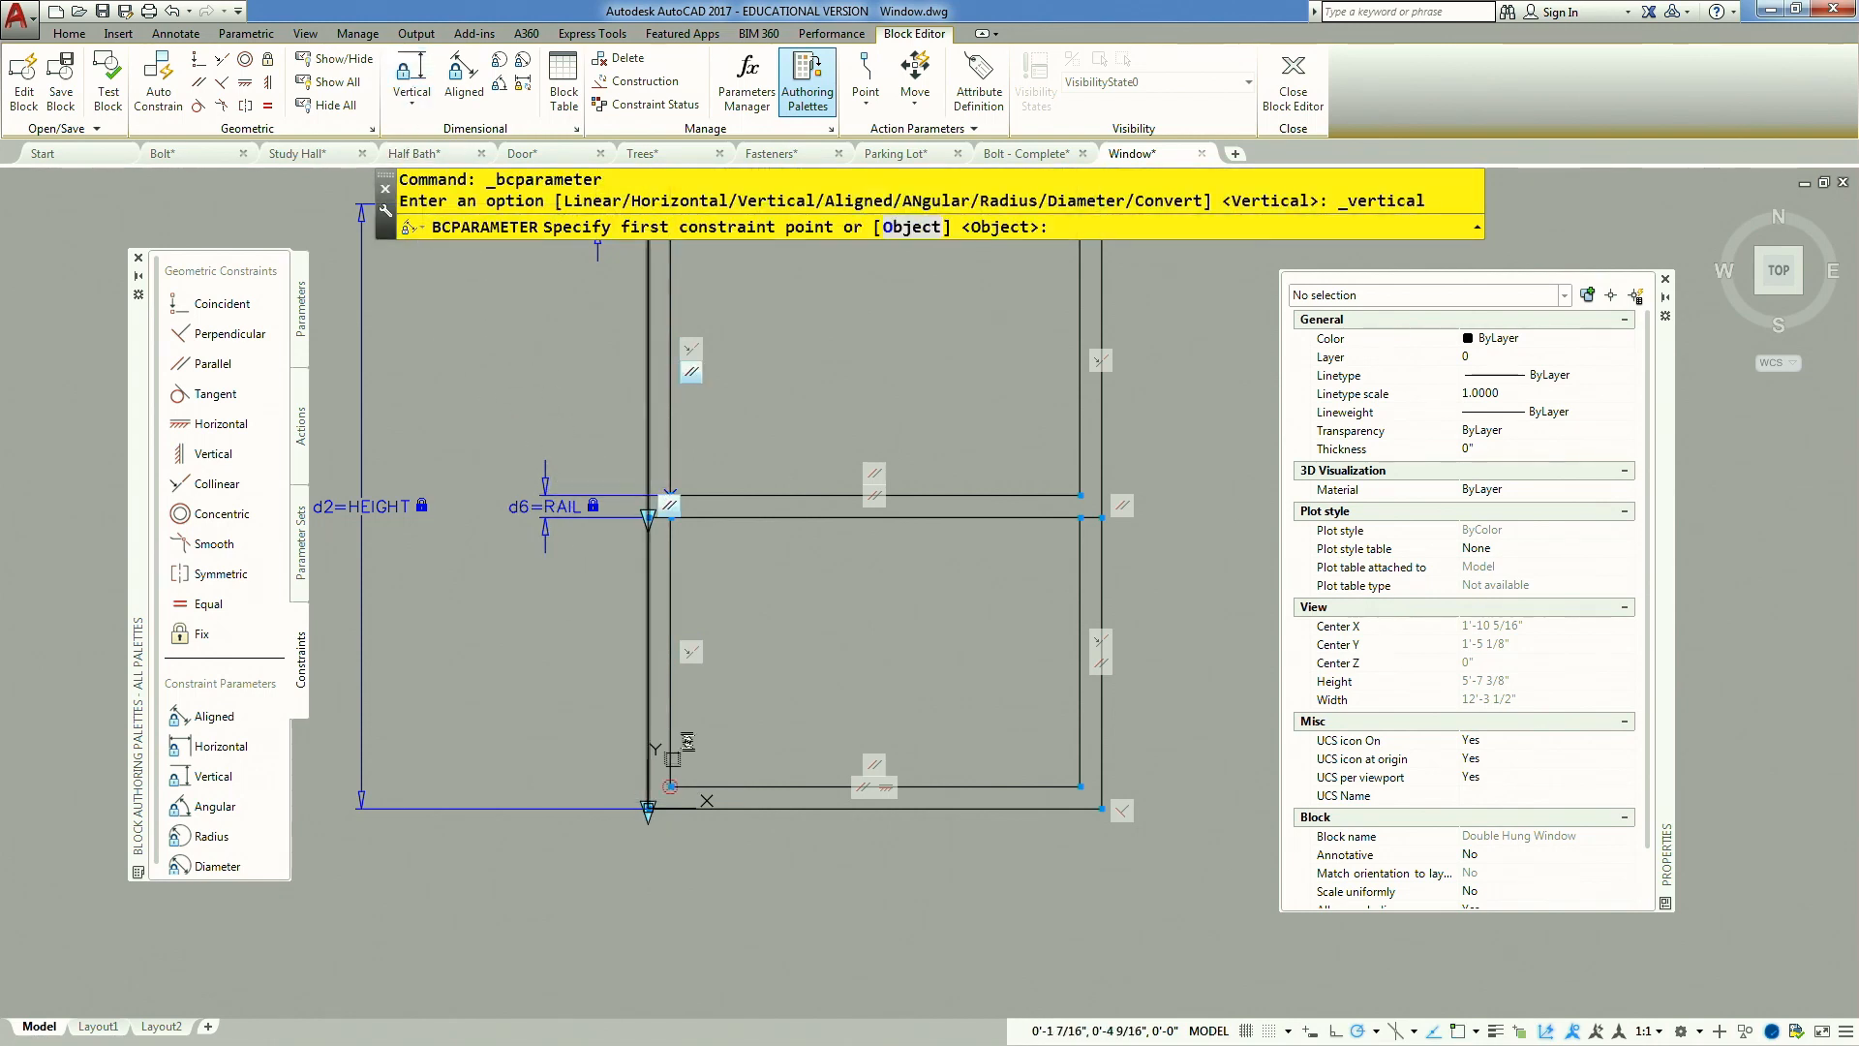
pyautogui.click(672, 786)
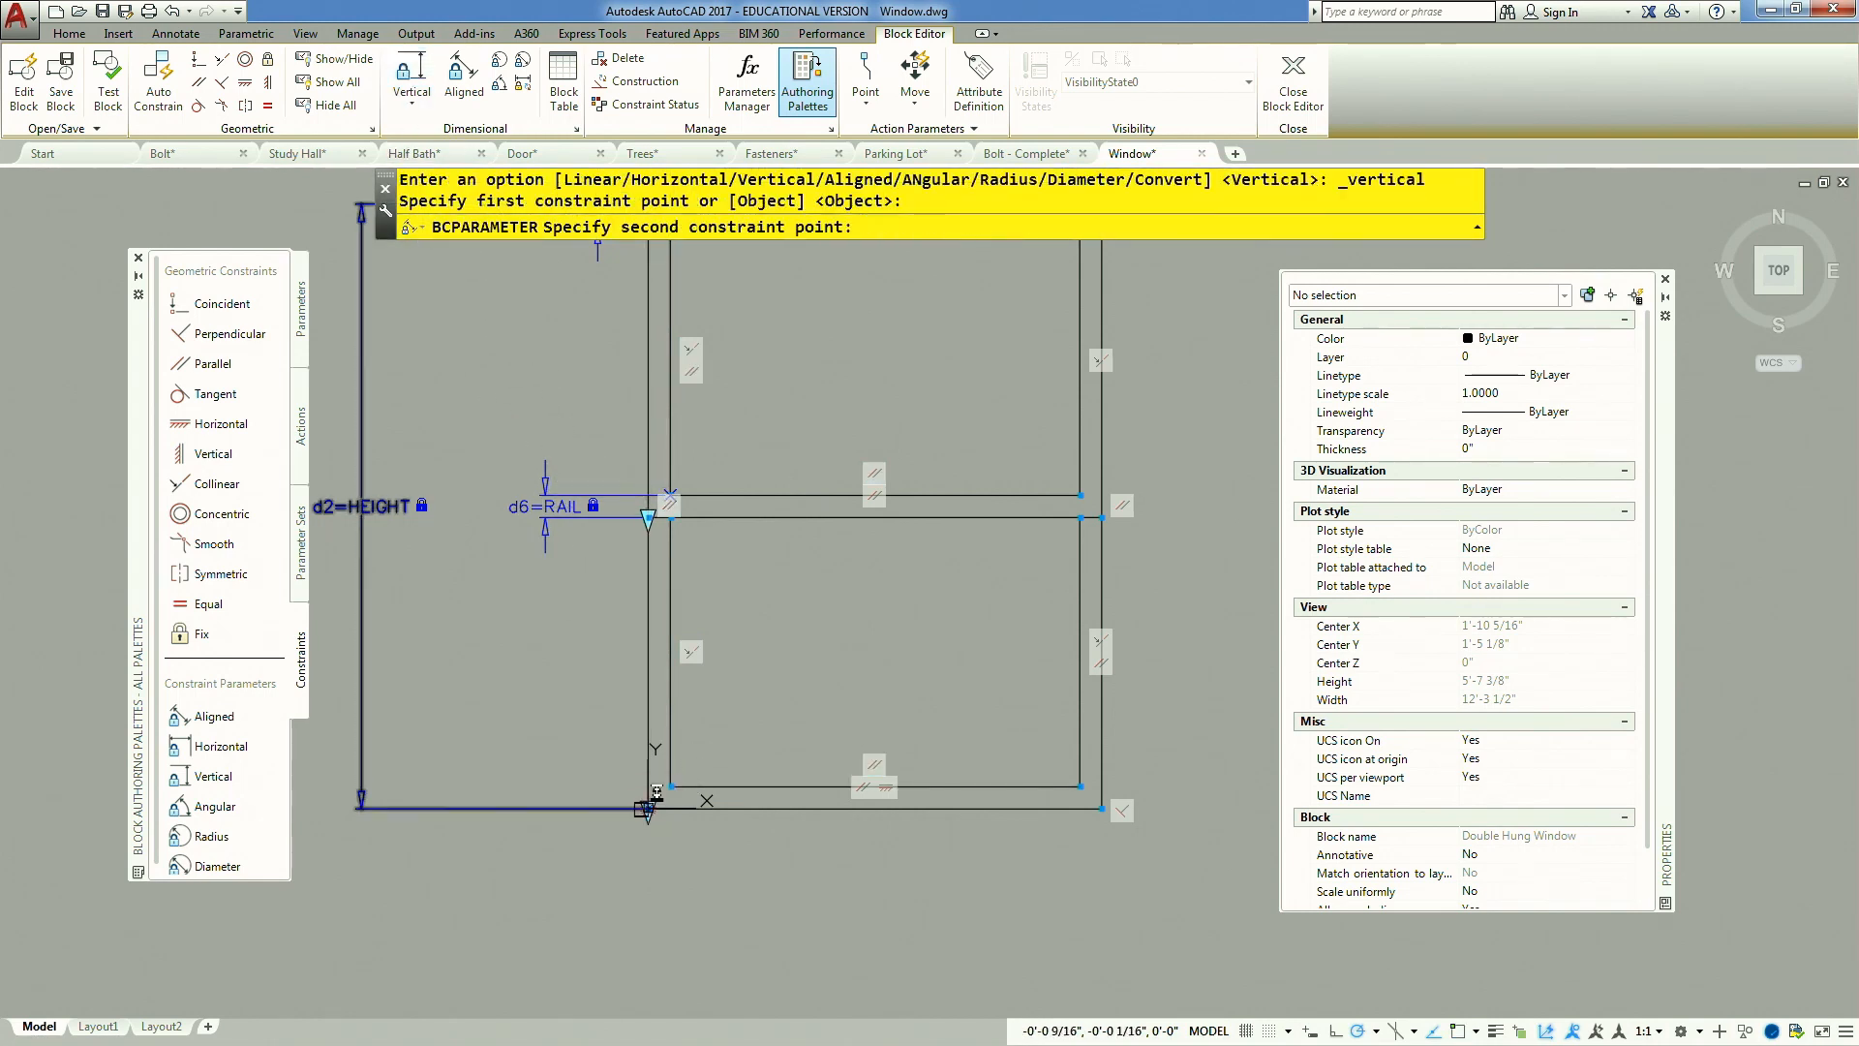
pyautogui.click(647, 809)
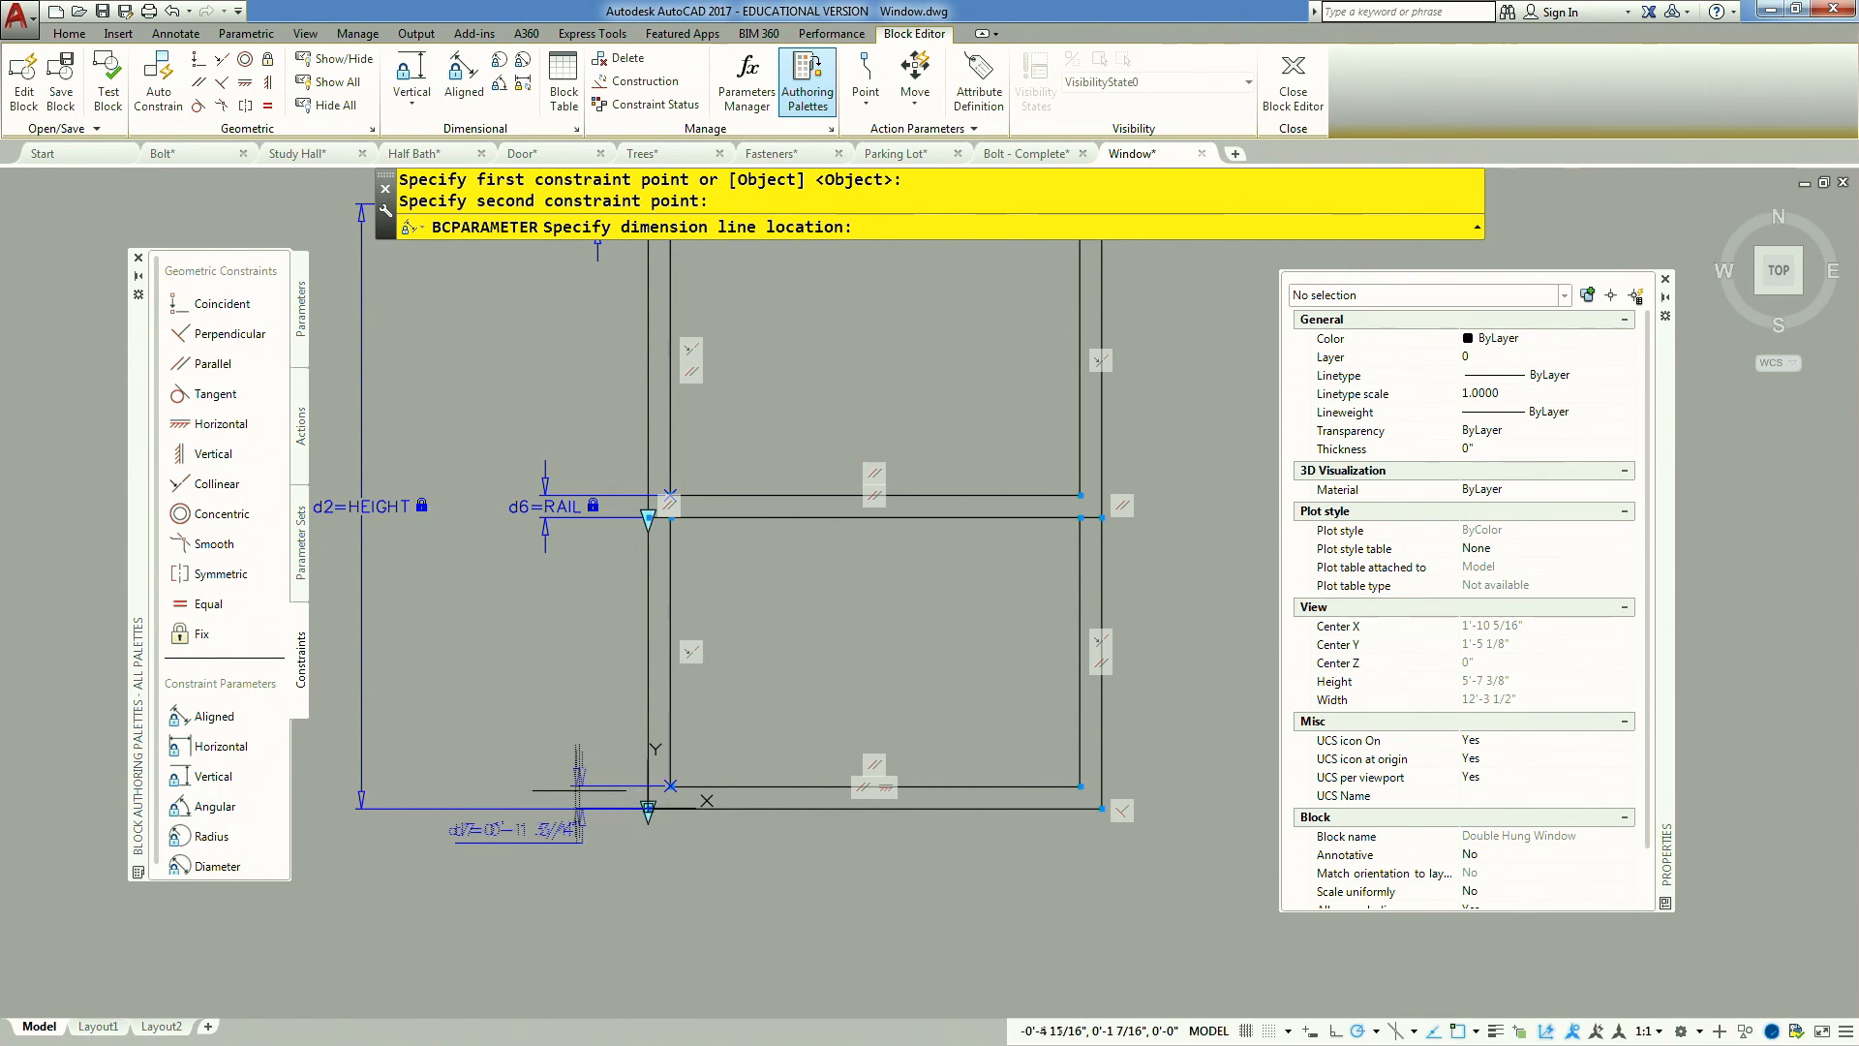
pyautogui.click(511, 826)
pyautogui.write('RAIL')
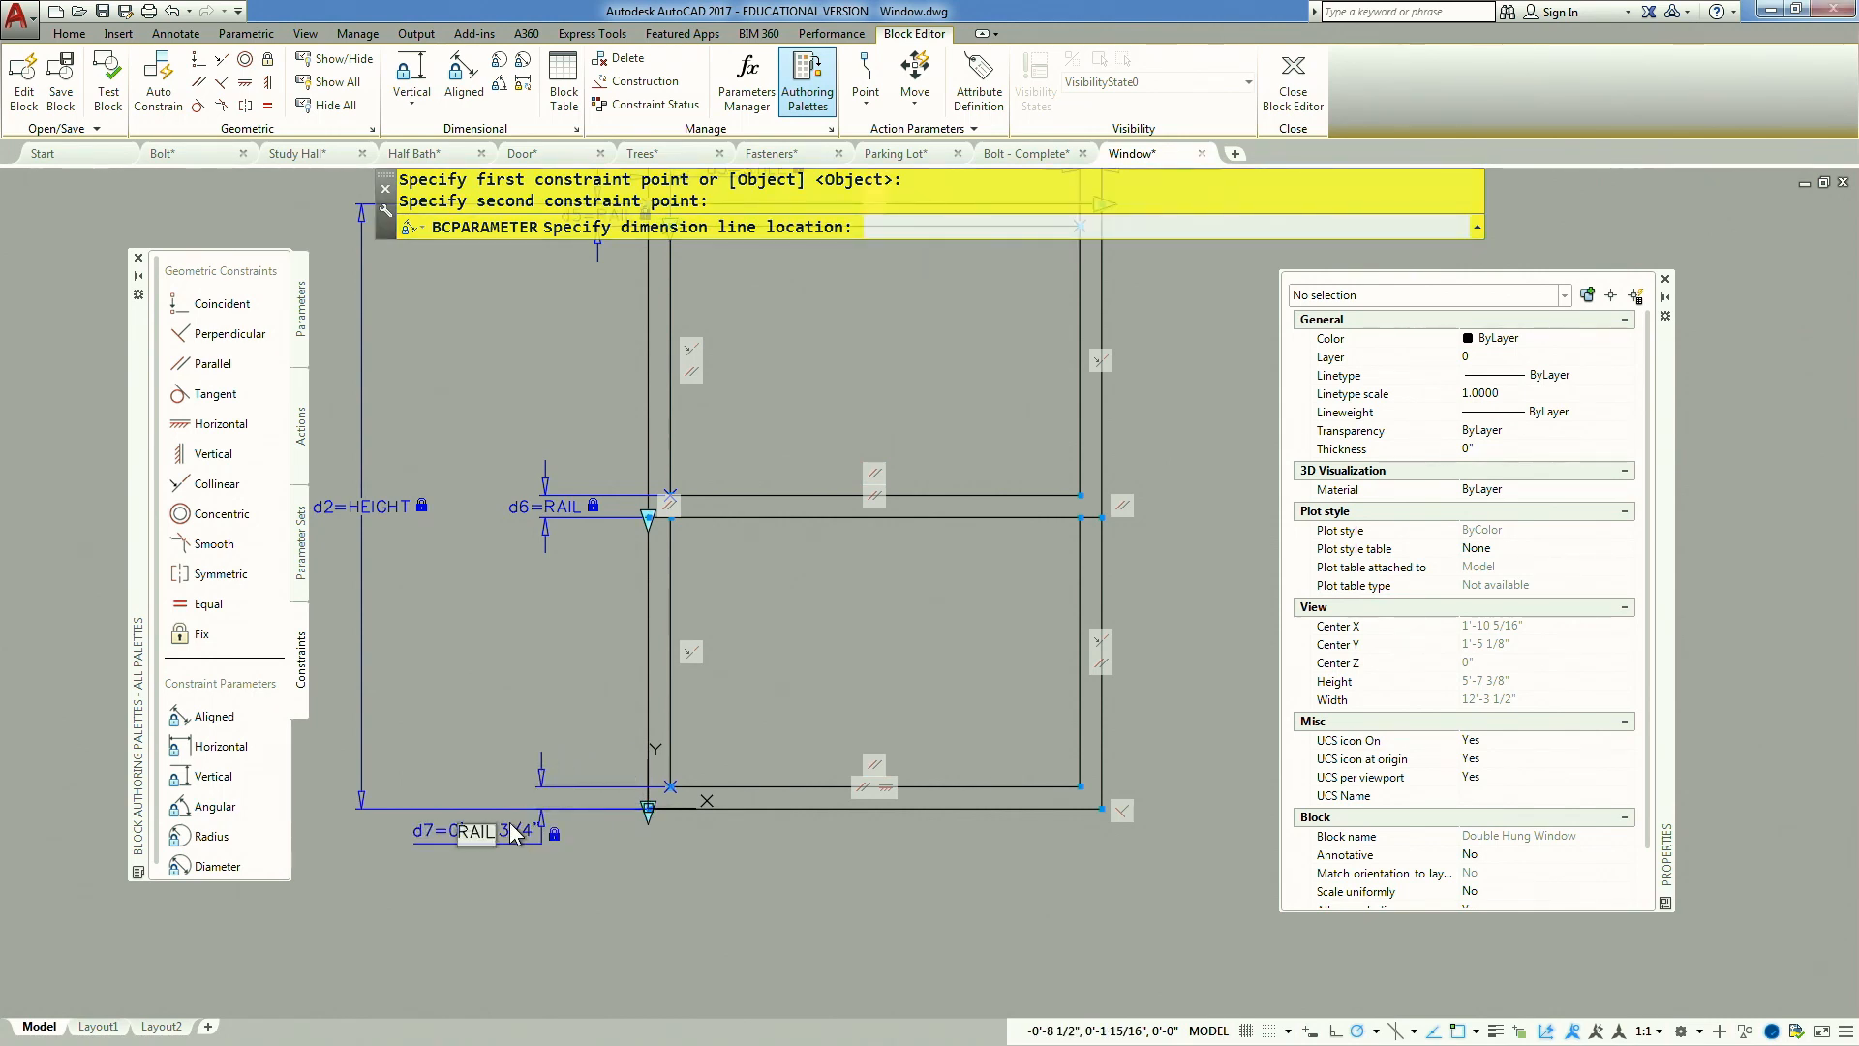
pyautogui.press('Return')
# Add a vertical constraint parameter from the outer frame's top-right corner to the upper pane's bottom-right corner, with the expression HEIGHT/2-RAIL/2
pyautogui.moveTo(717, 540); pyautogui.dragTo(599, 750, button='middle')
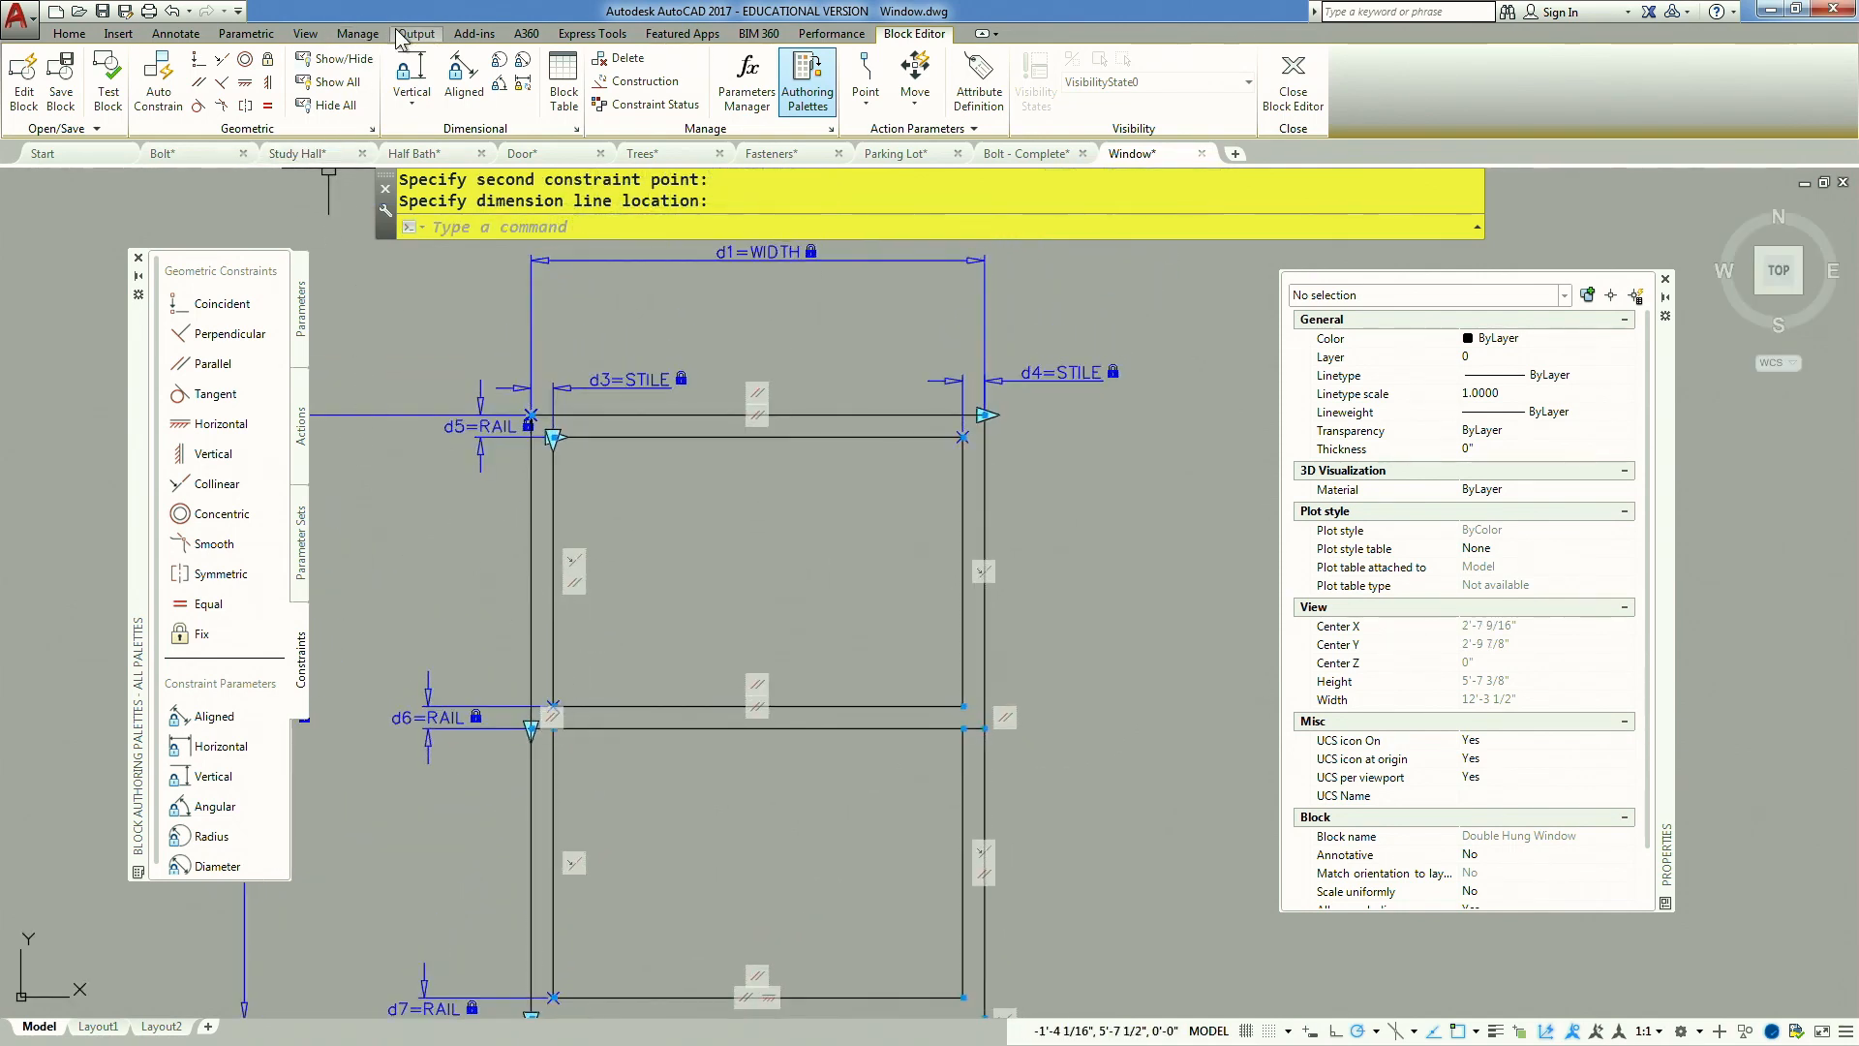
pyautogui.click(409, 72)
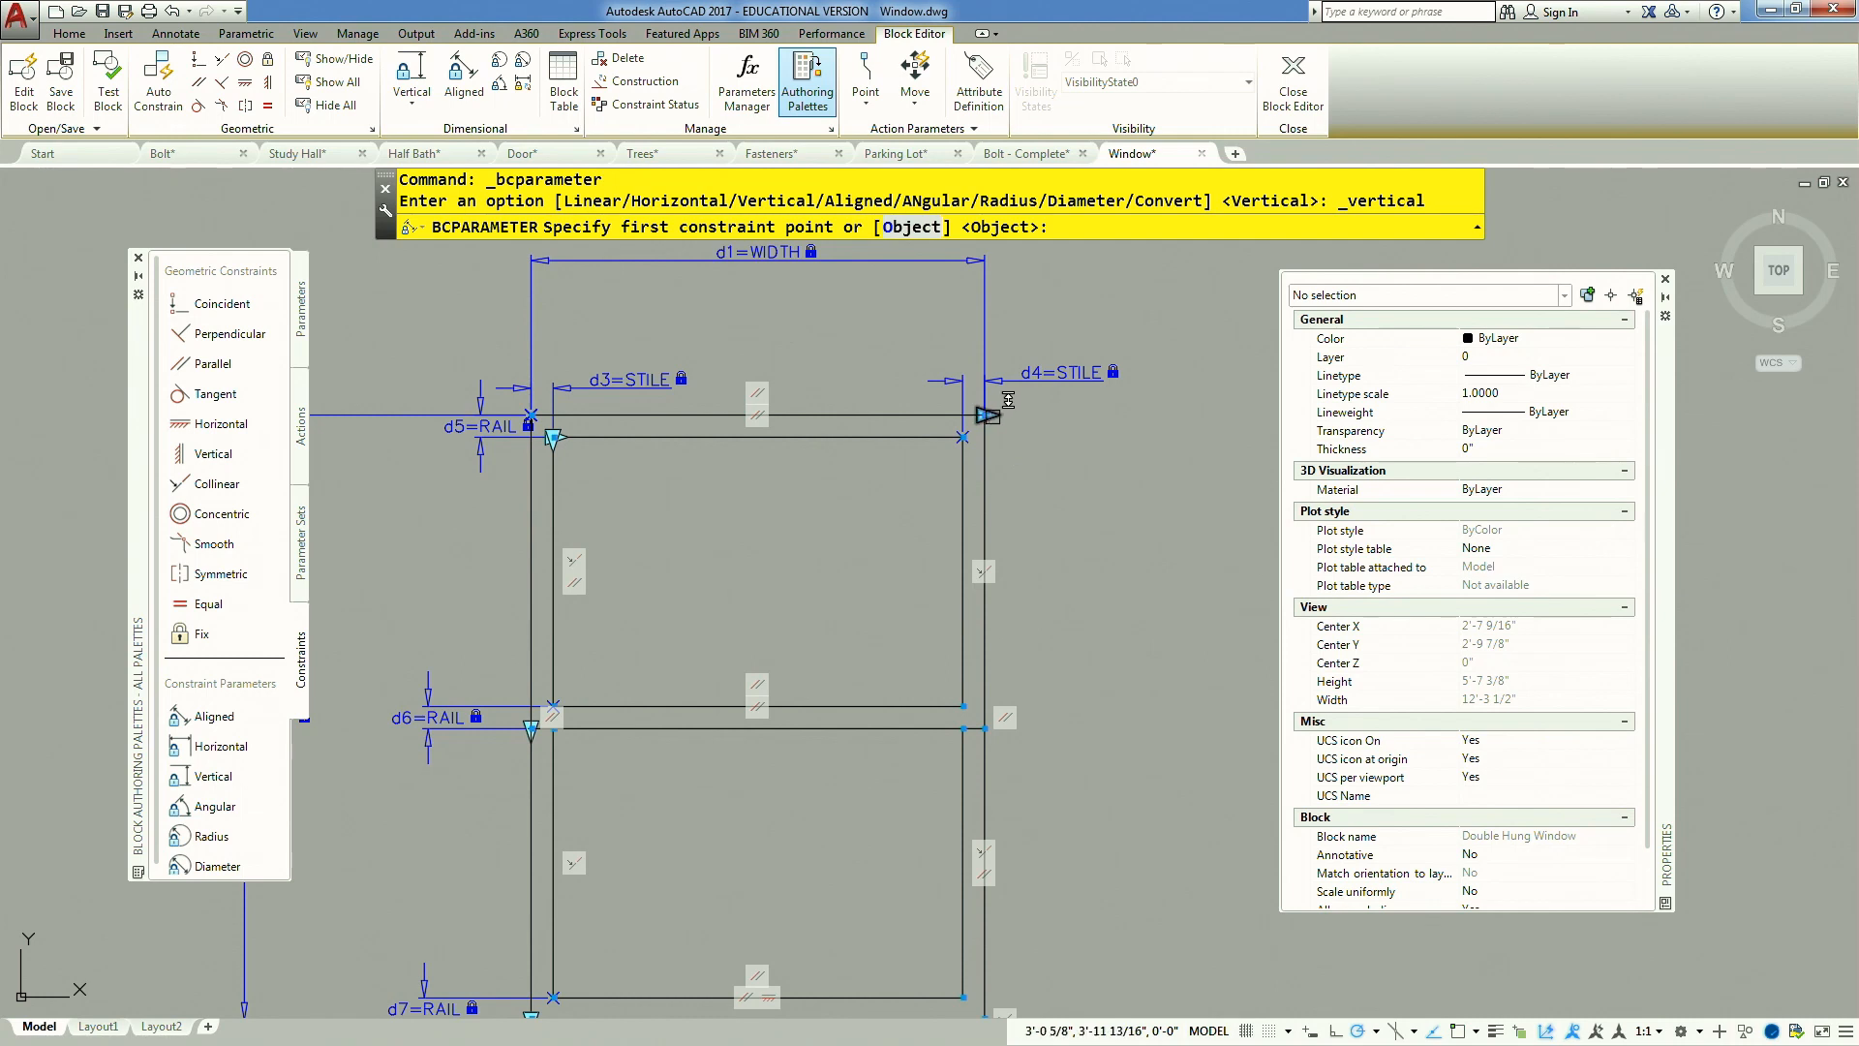
pyautogui.click(986, 416)
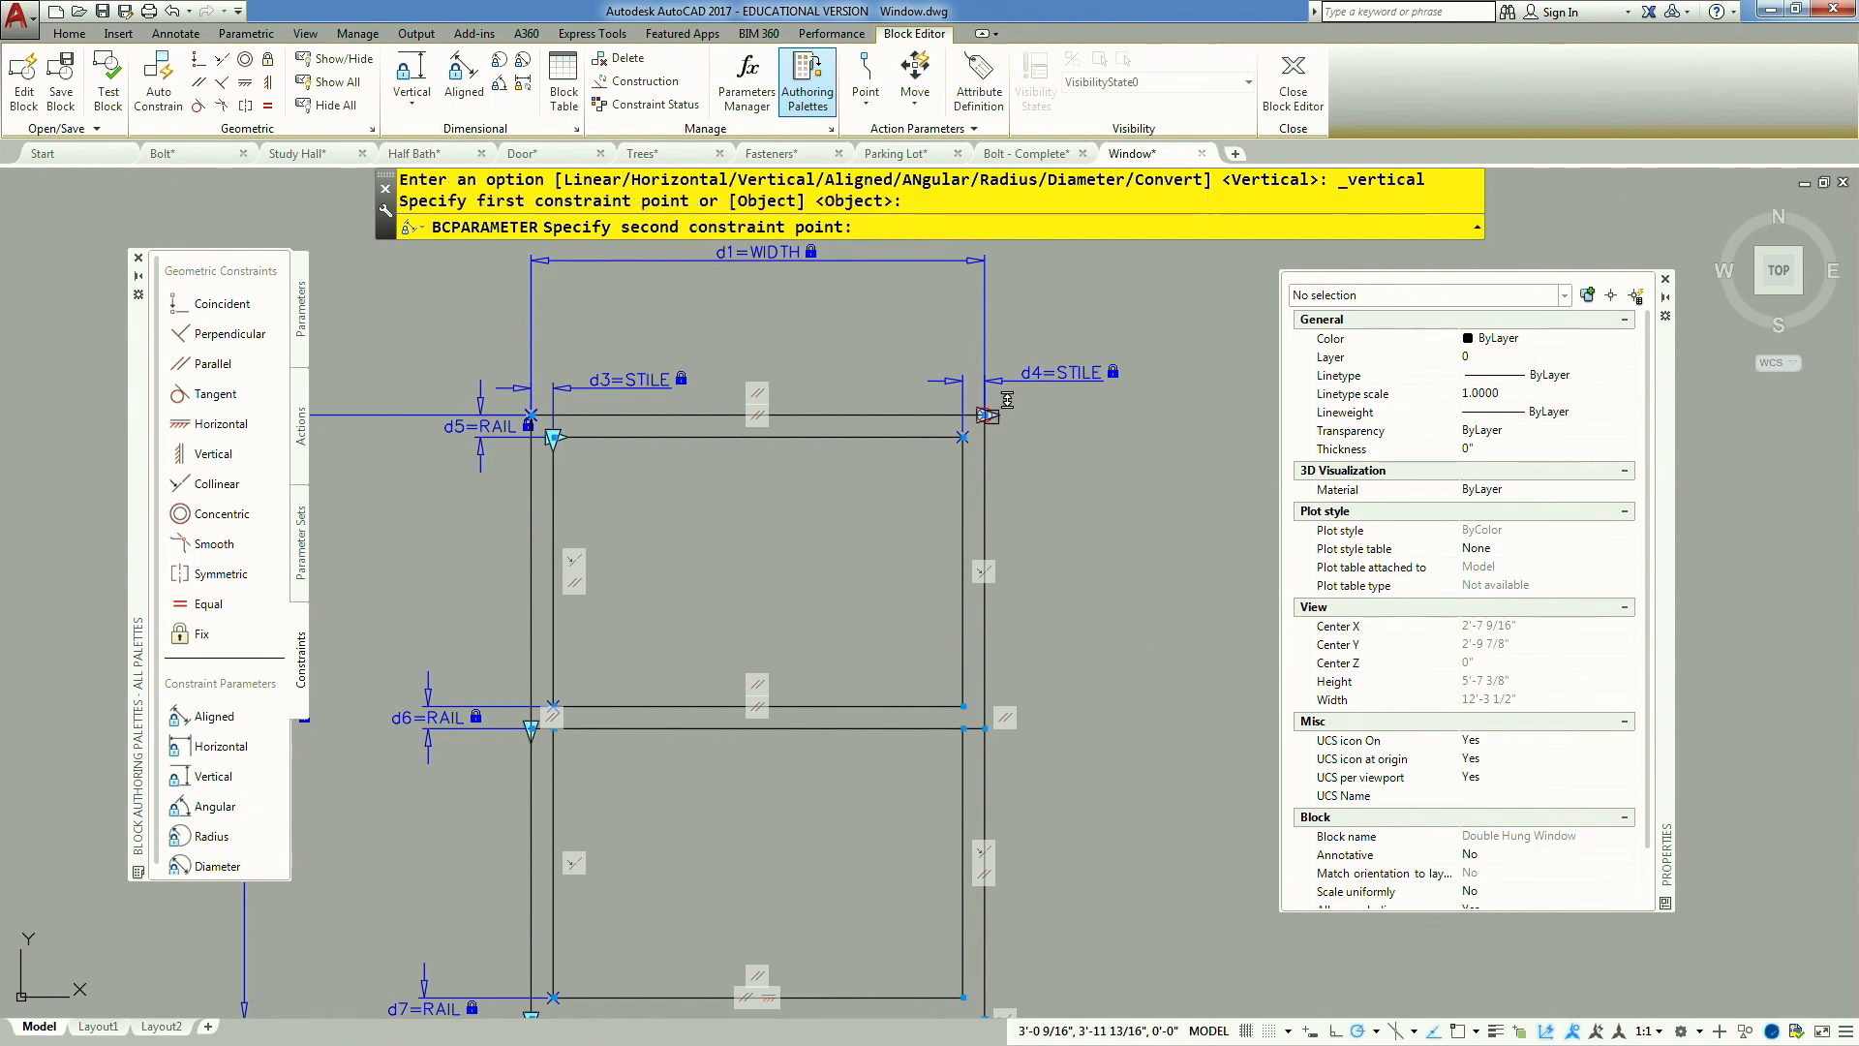
pyautogui.click(964, 706)
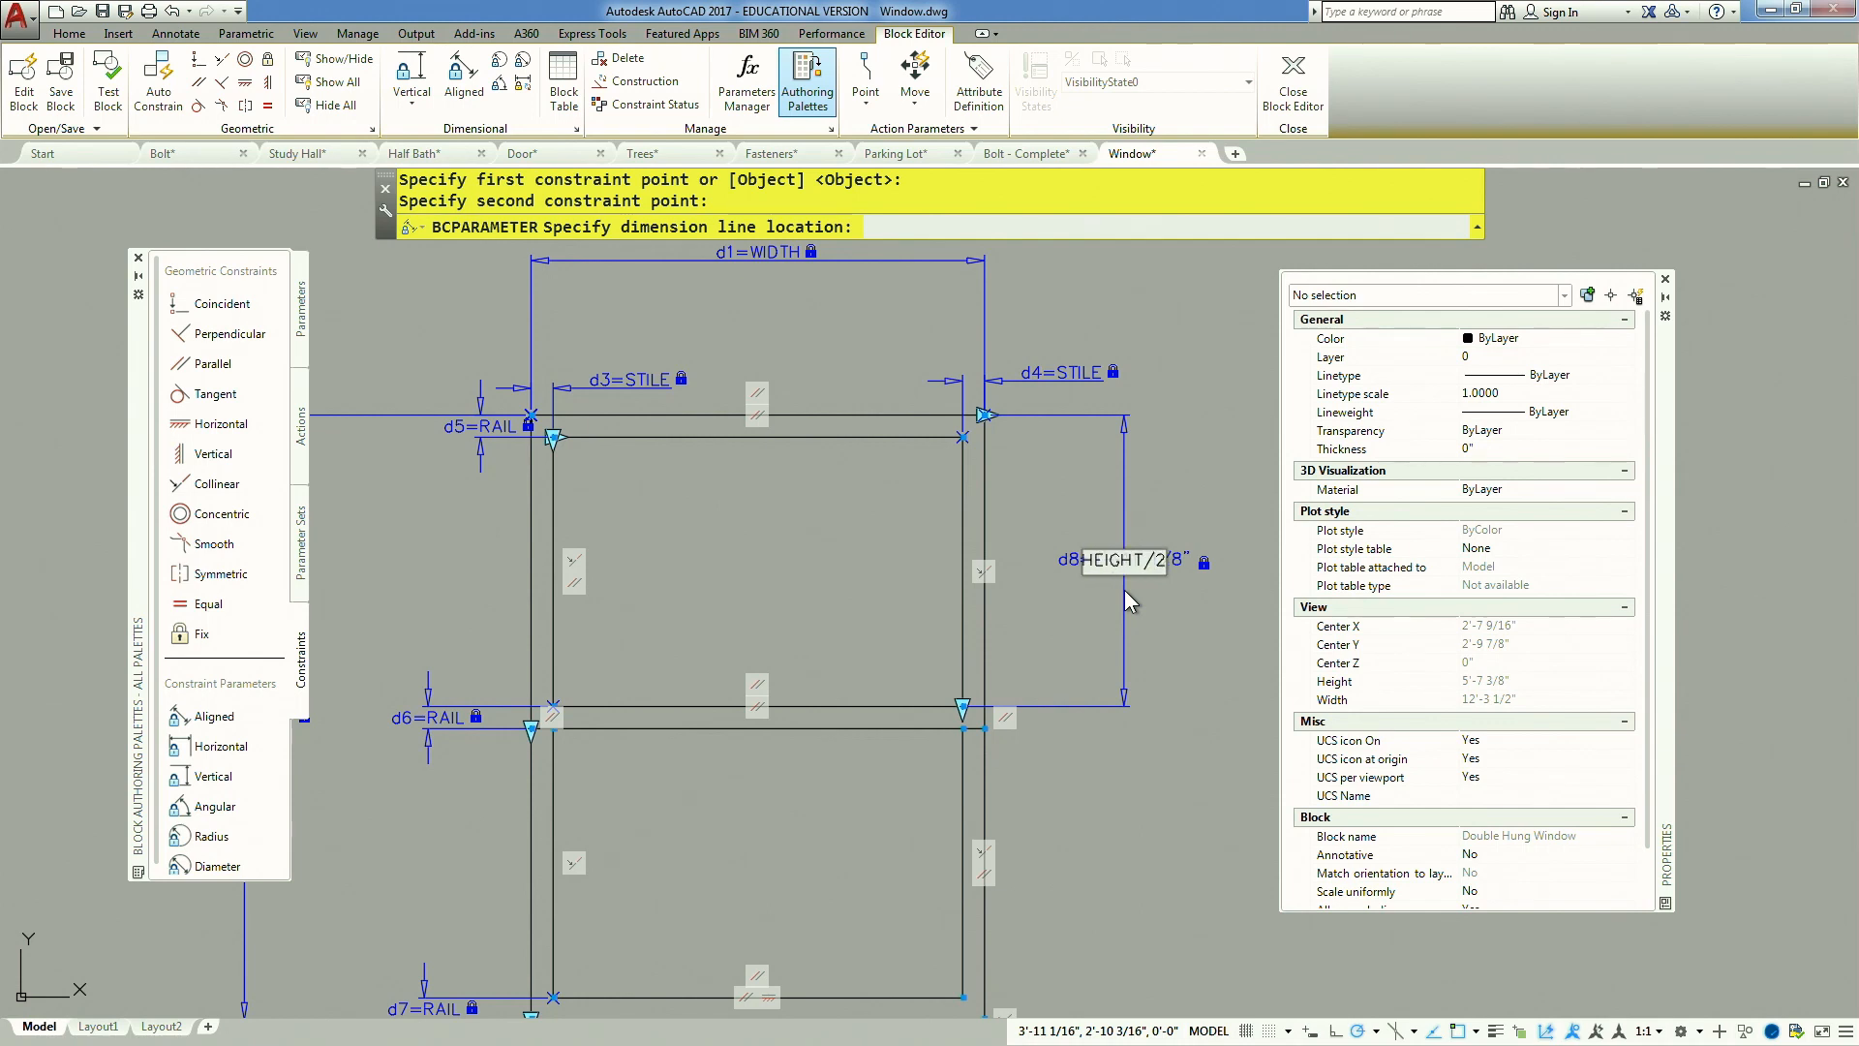
pyautogui.write('RAIL/2')
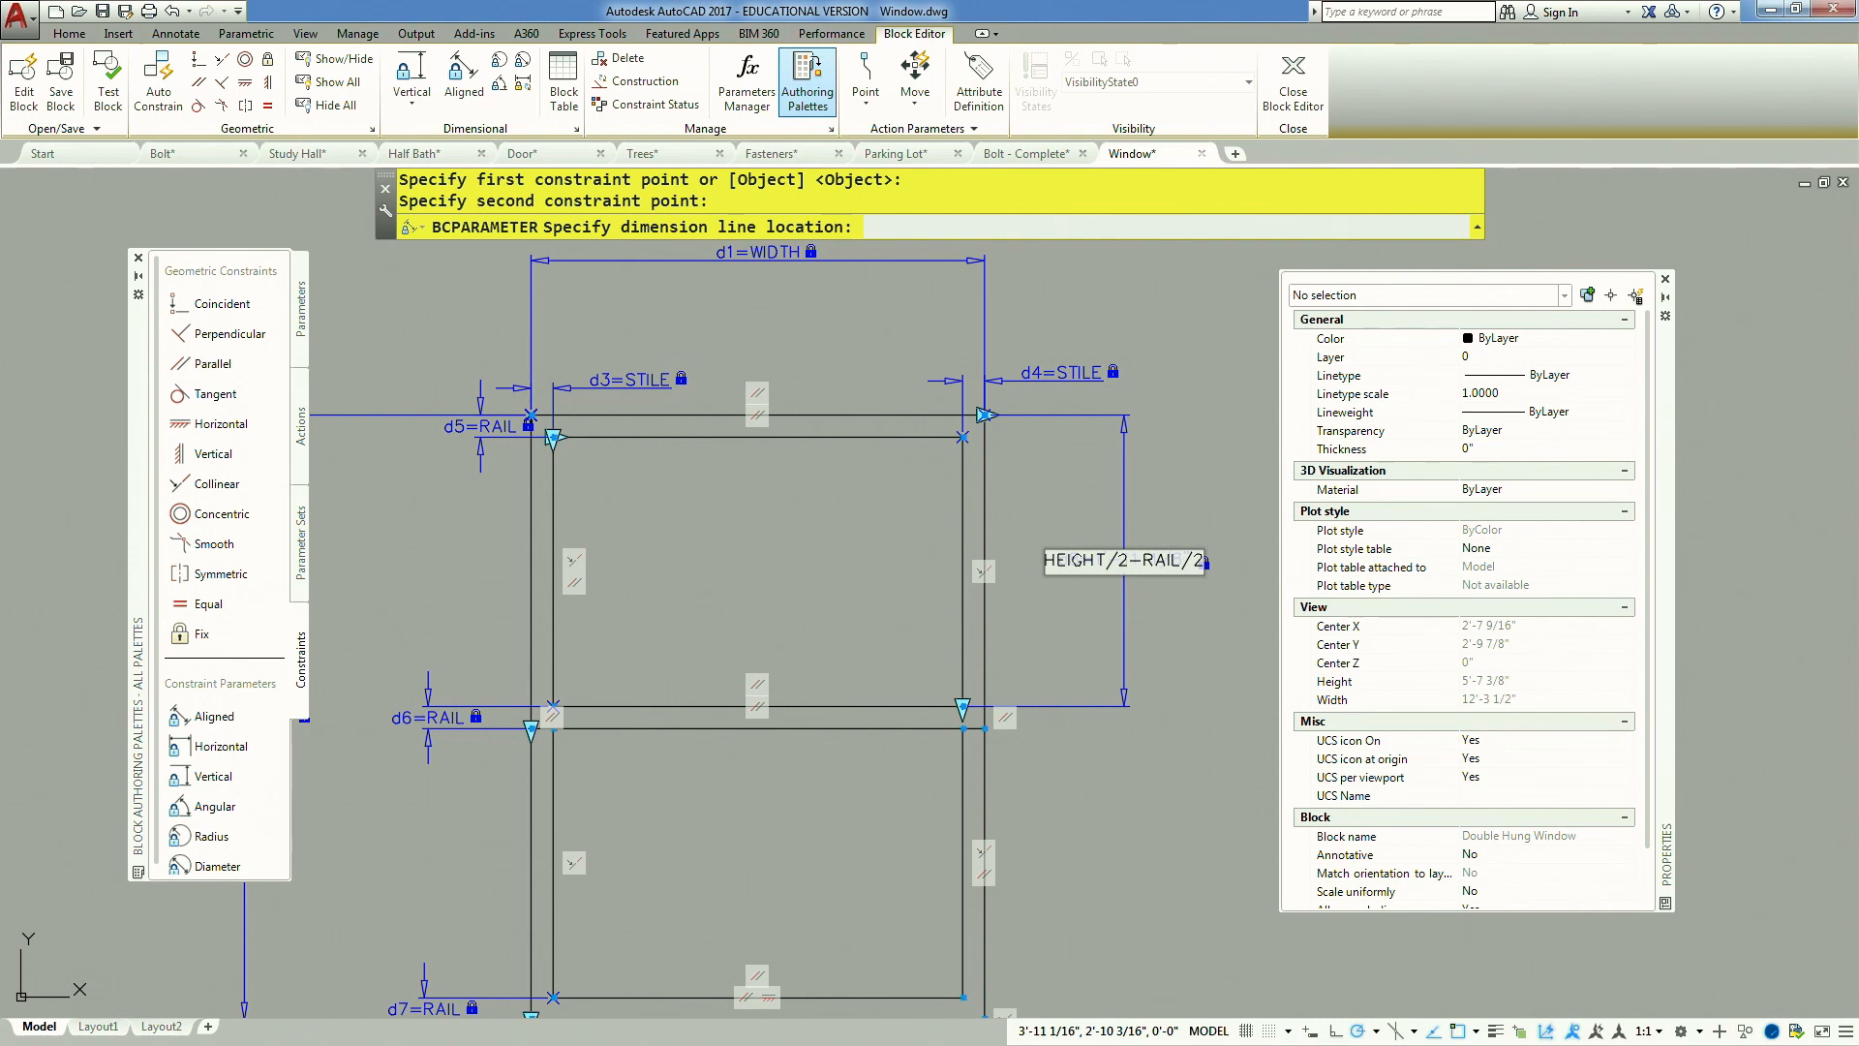
pyautogui.press('Return')
# Place a block table below the window frame, with one grip
pyautogui.scroll(-1, 1085, 593)
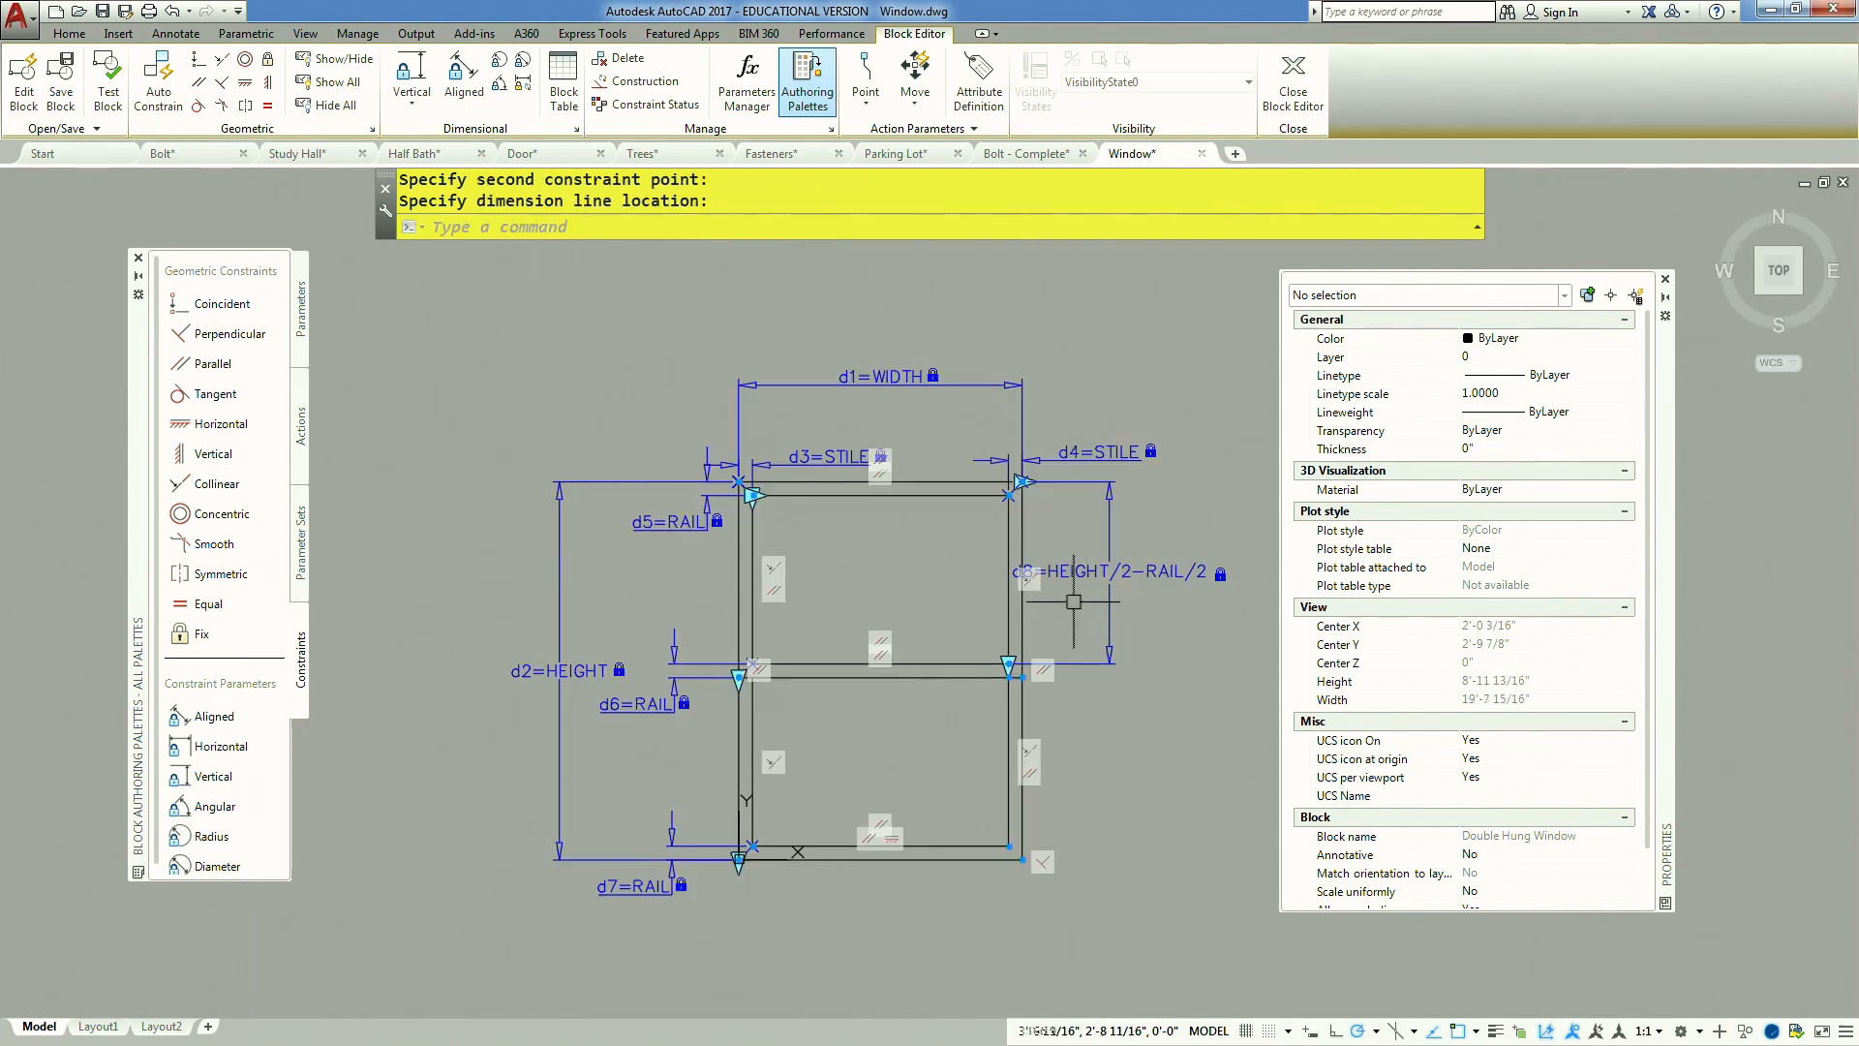
pyautogui.moveTo(797, 554); pyautogui.dragTo(755, 463, button='middle')
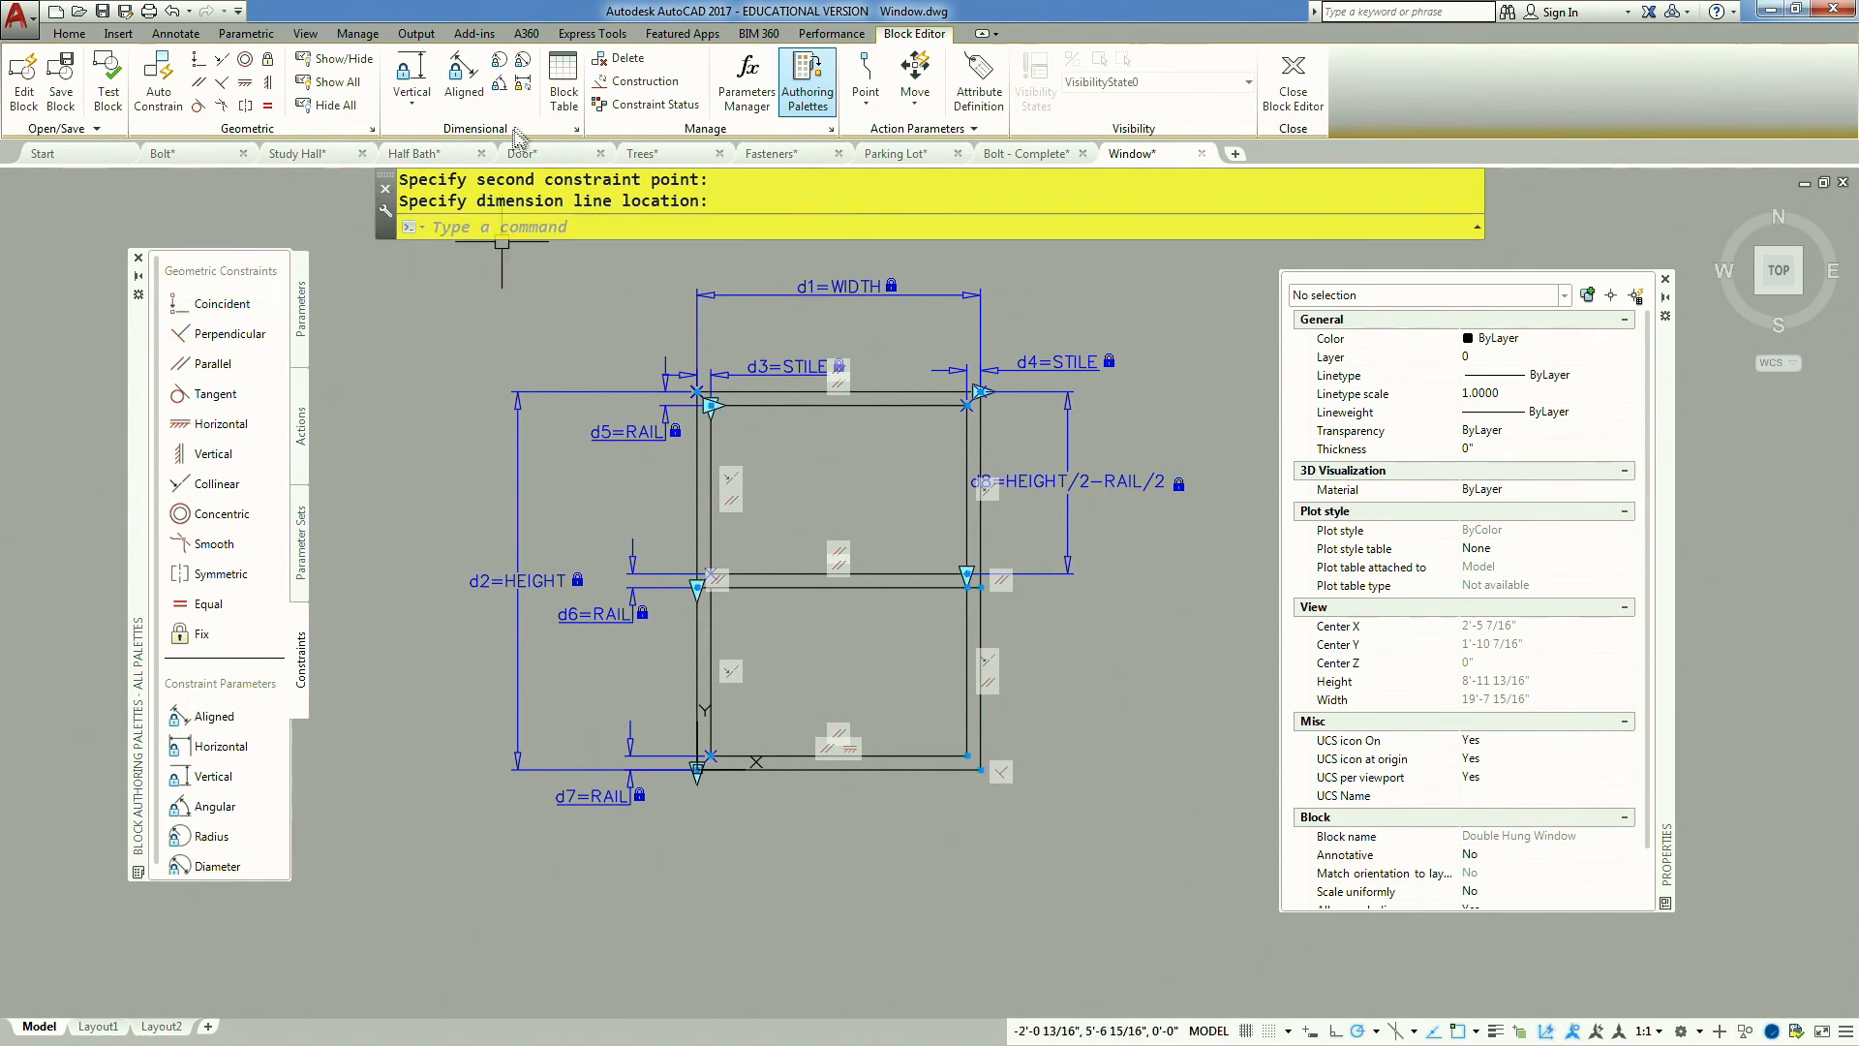
pyautogui.click(562, 97)
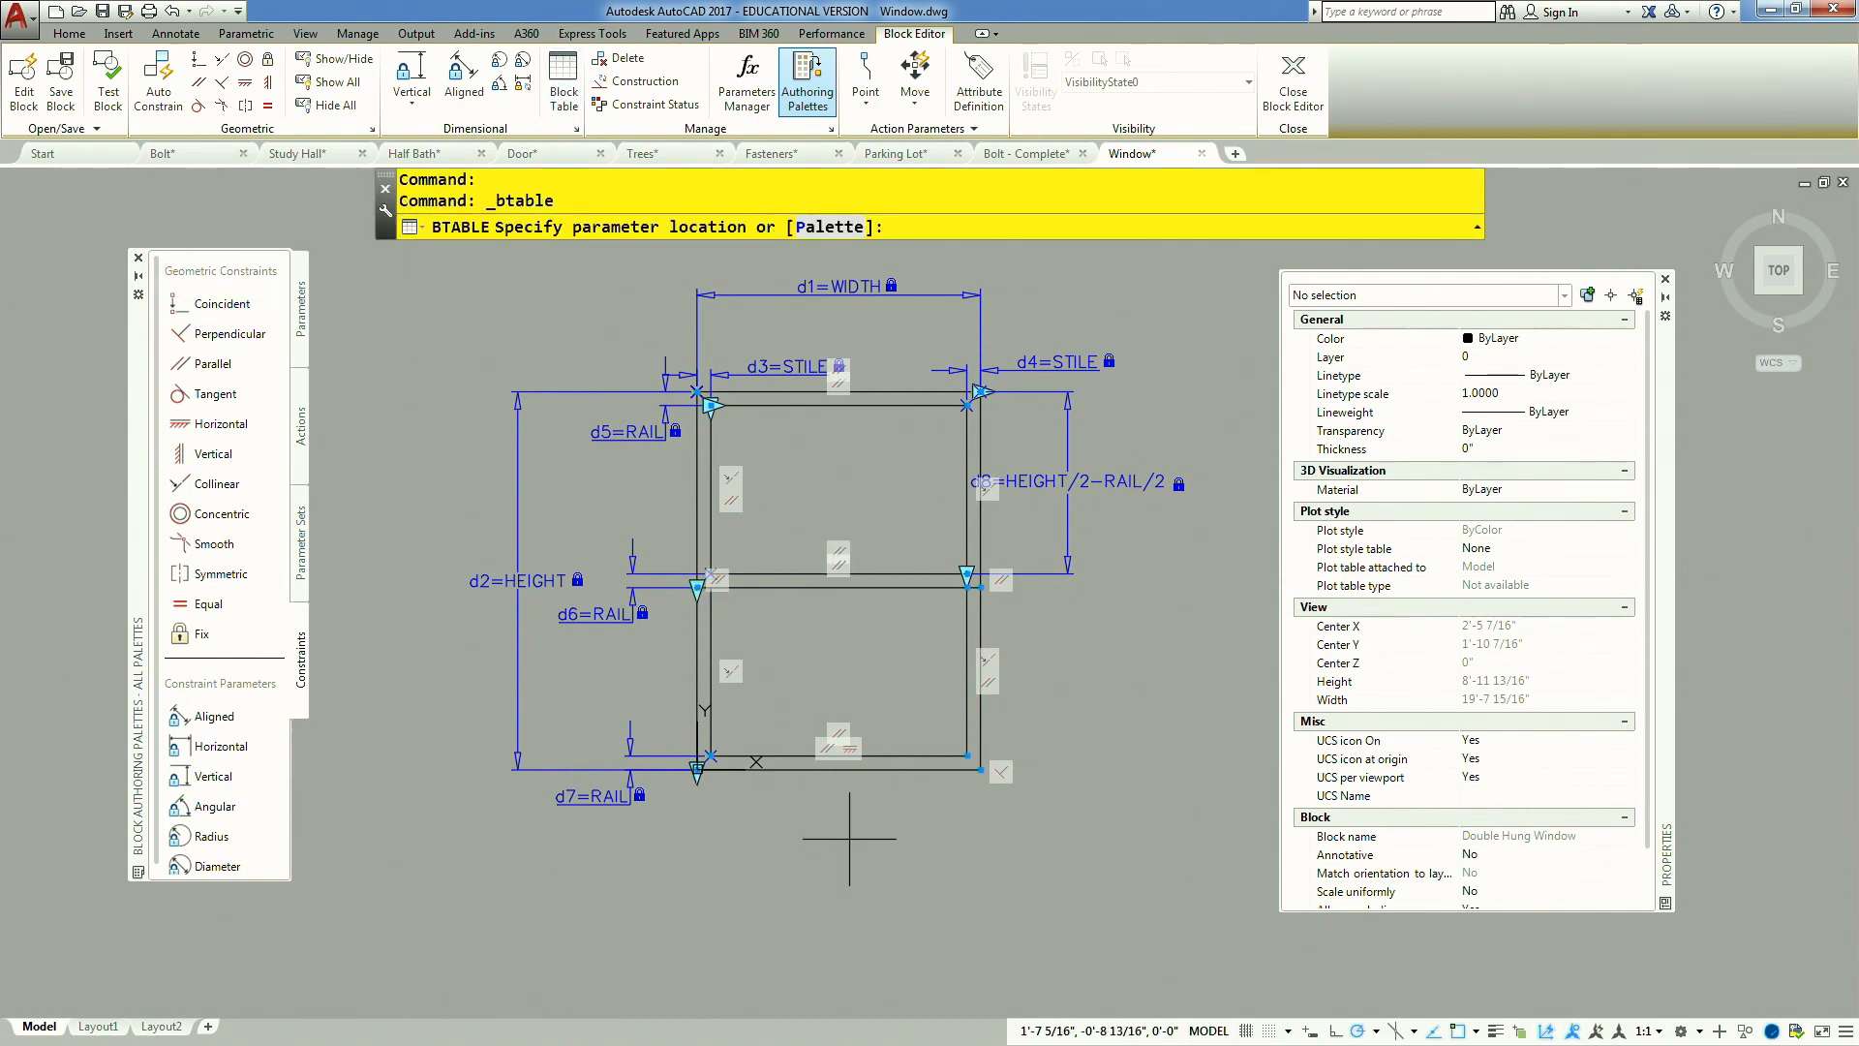
pyautogui.click(881, 825)
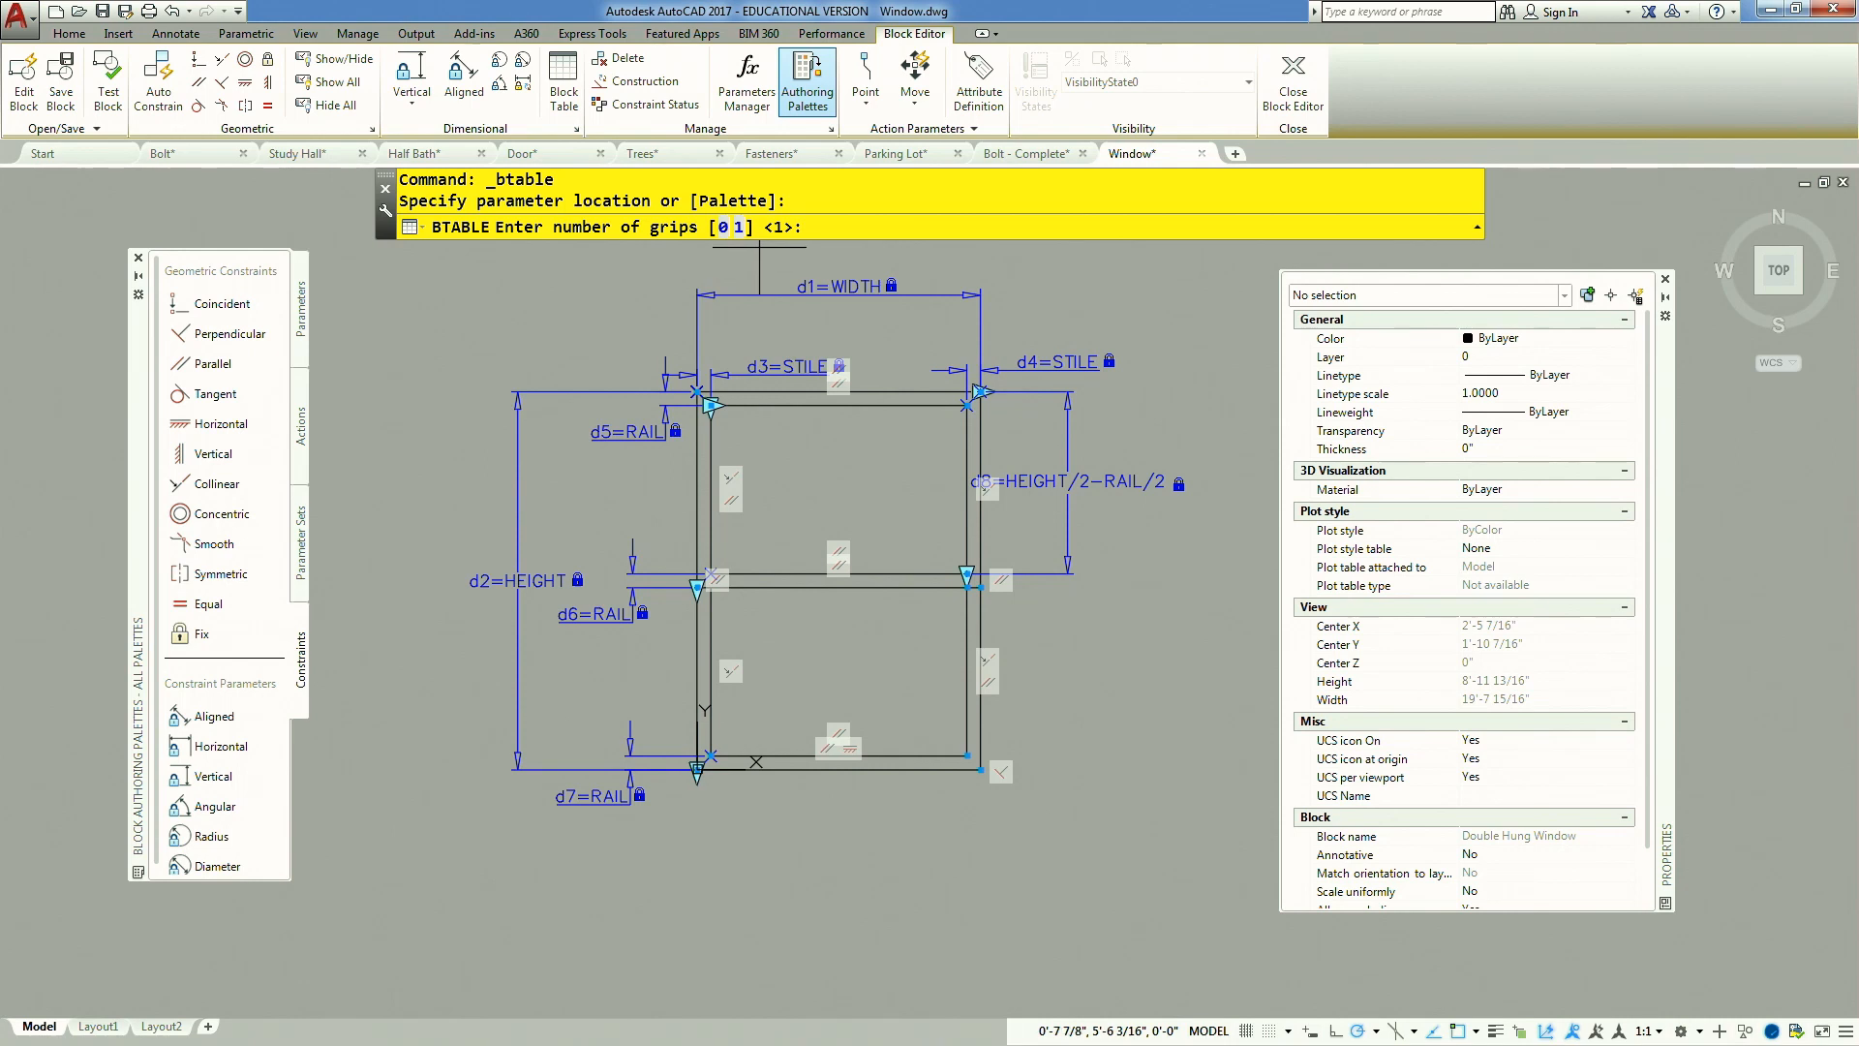
pyautogui.press('Return')
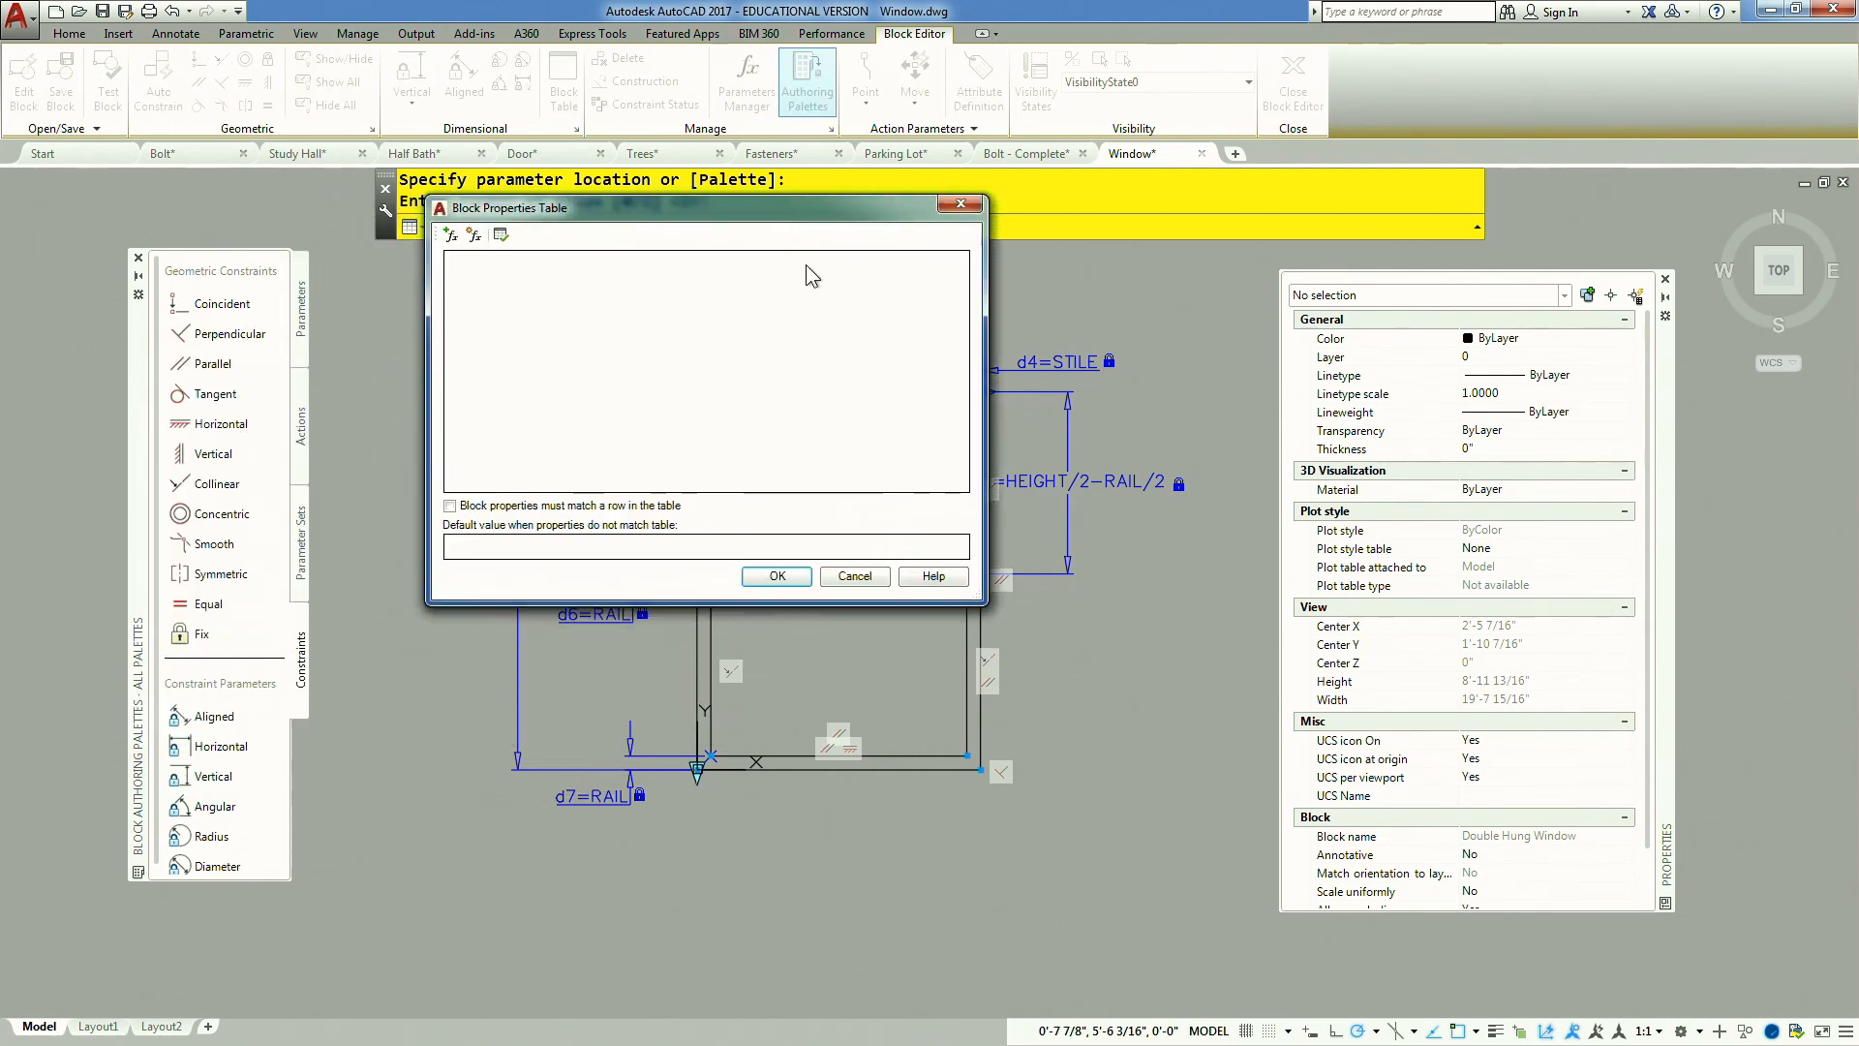
# Add the WIDTH and HEIGHT parameters as columns of the block properties table
pyautogui.click(450, 237)
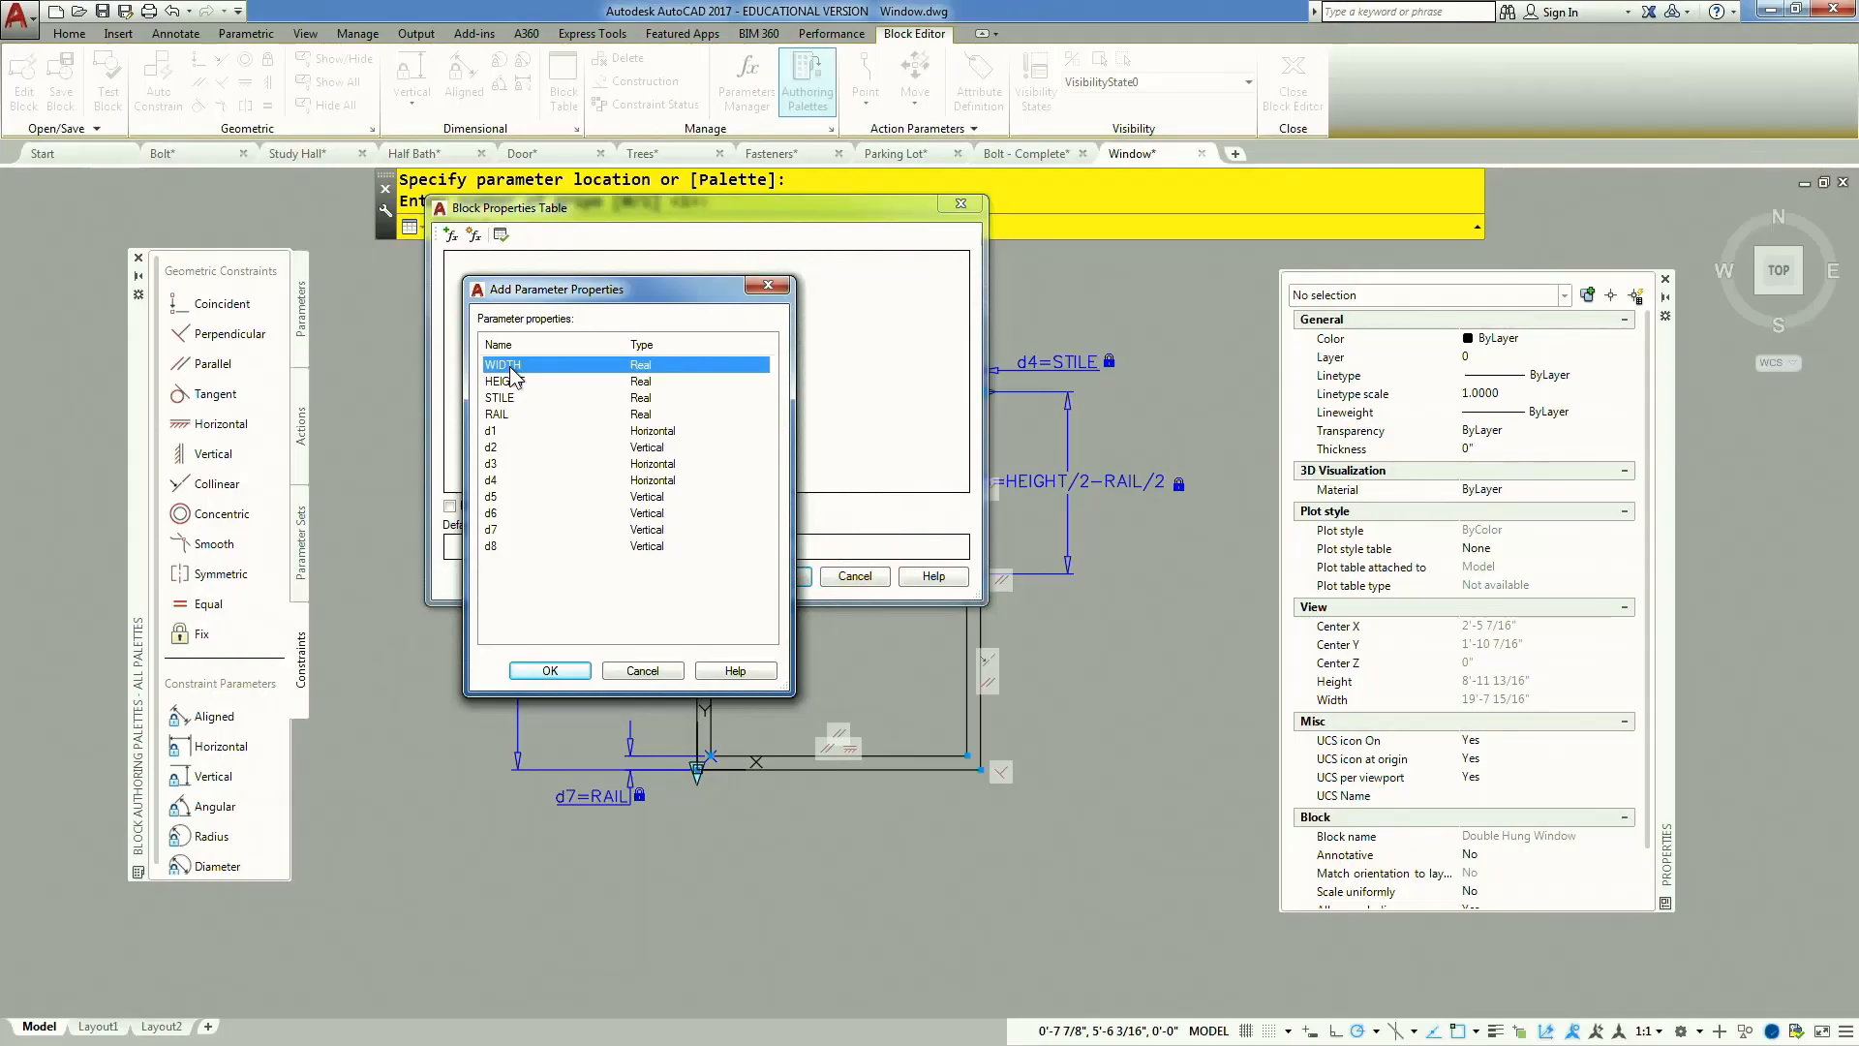
pyautogui.doubleClick(499, 361)
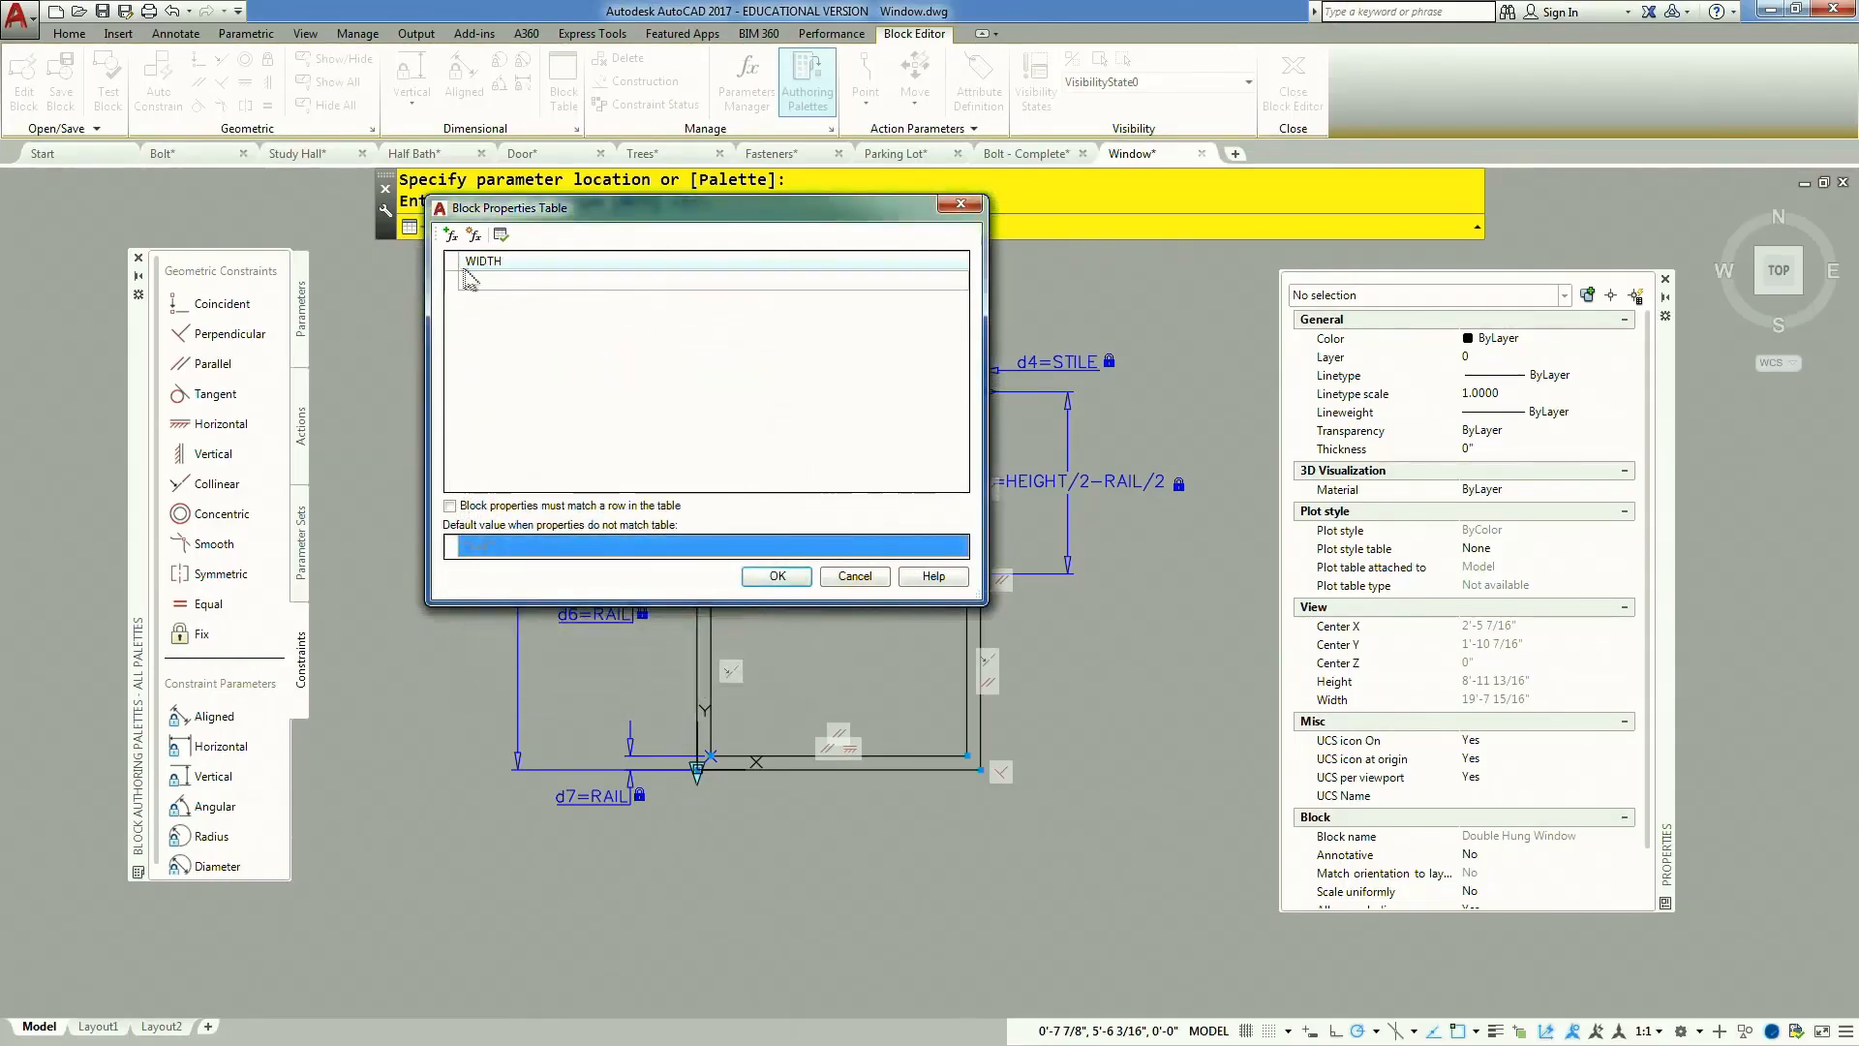
pyautogui.click(451, 234)
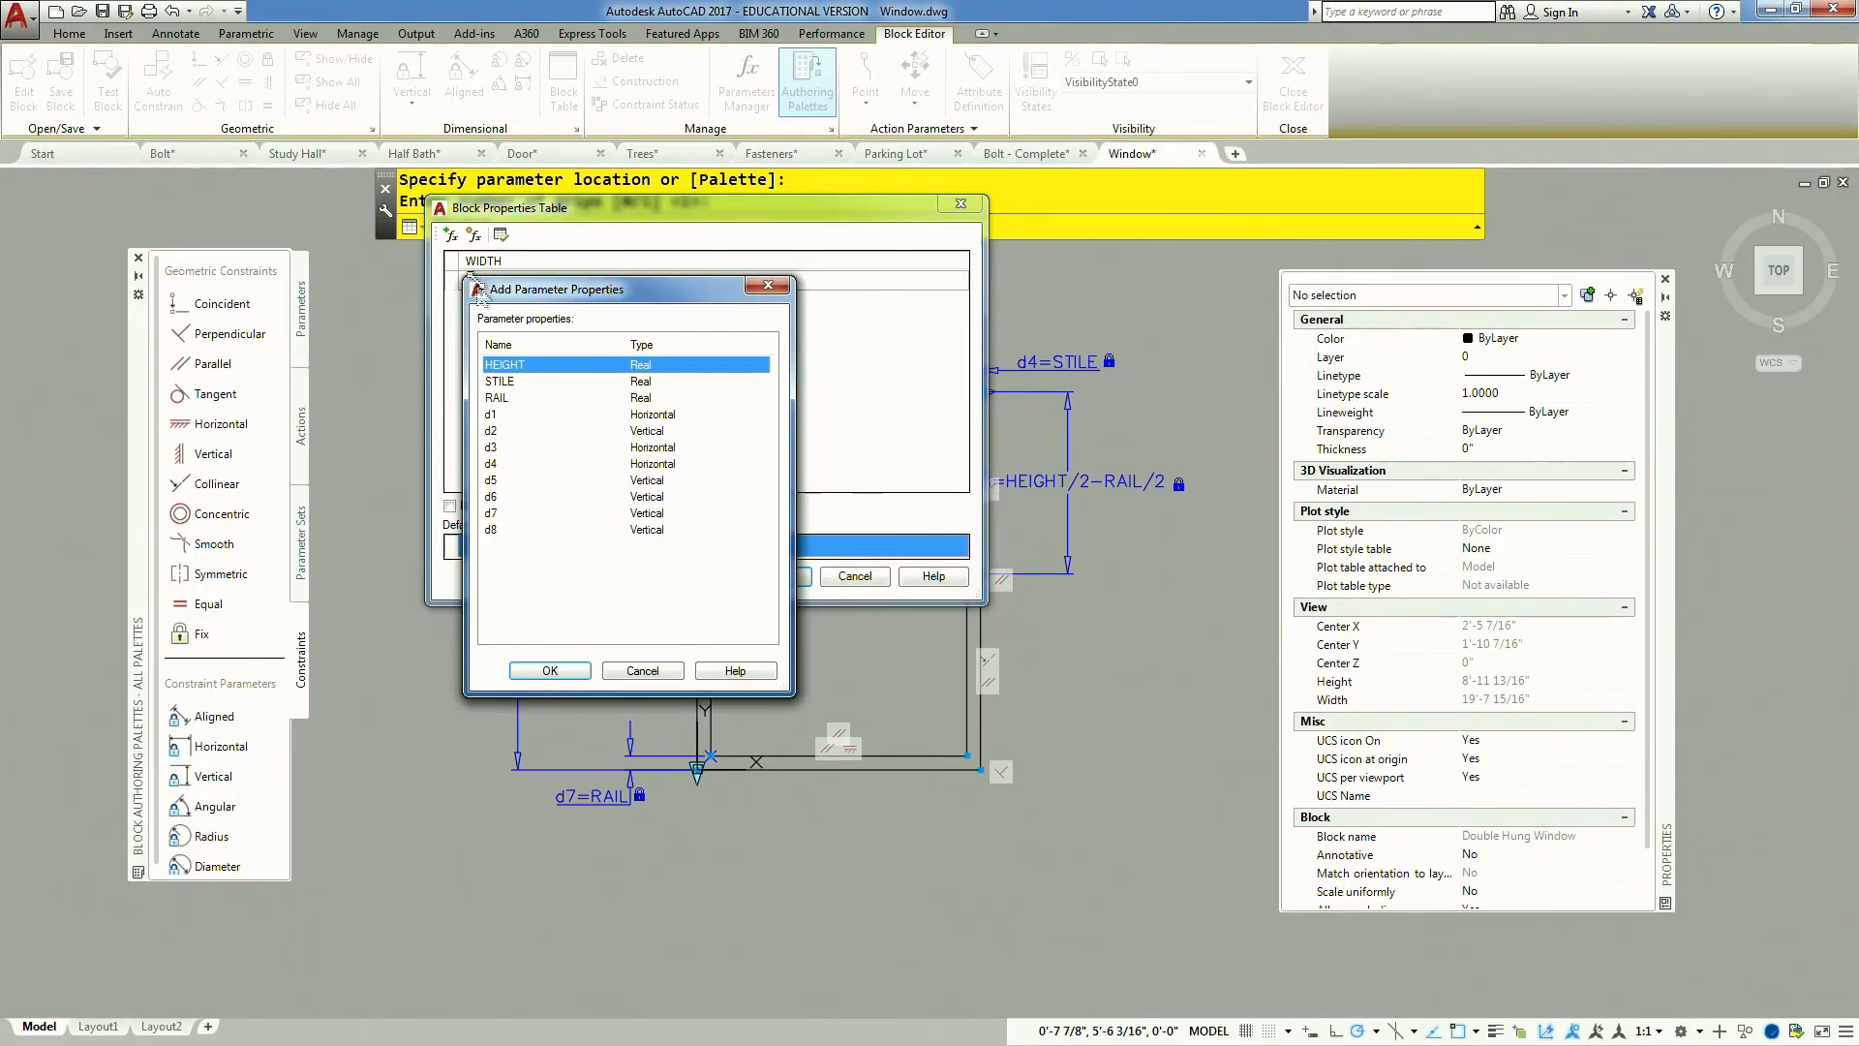
pyautogui.doubleClick(506, 366)
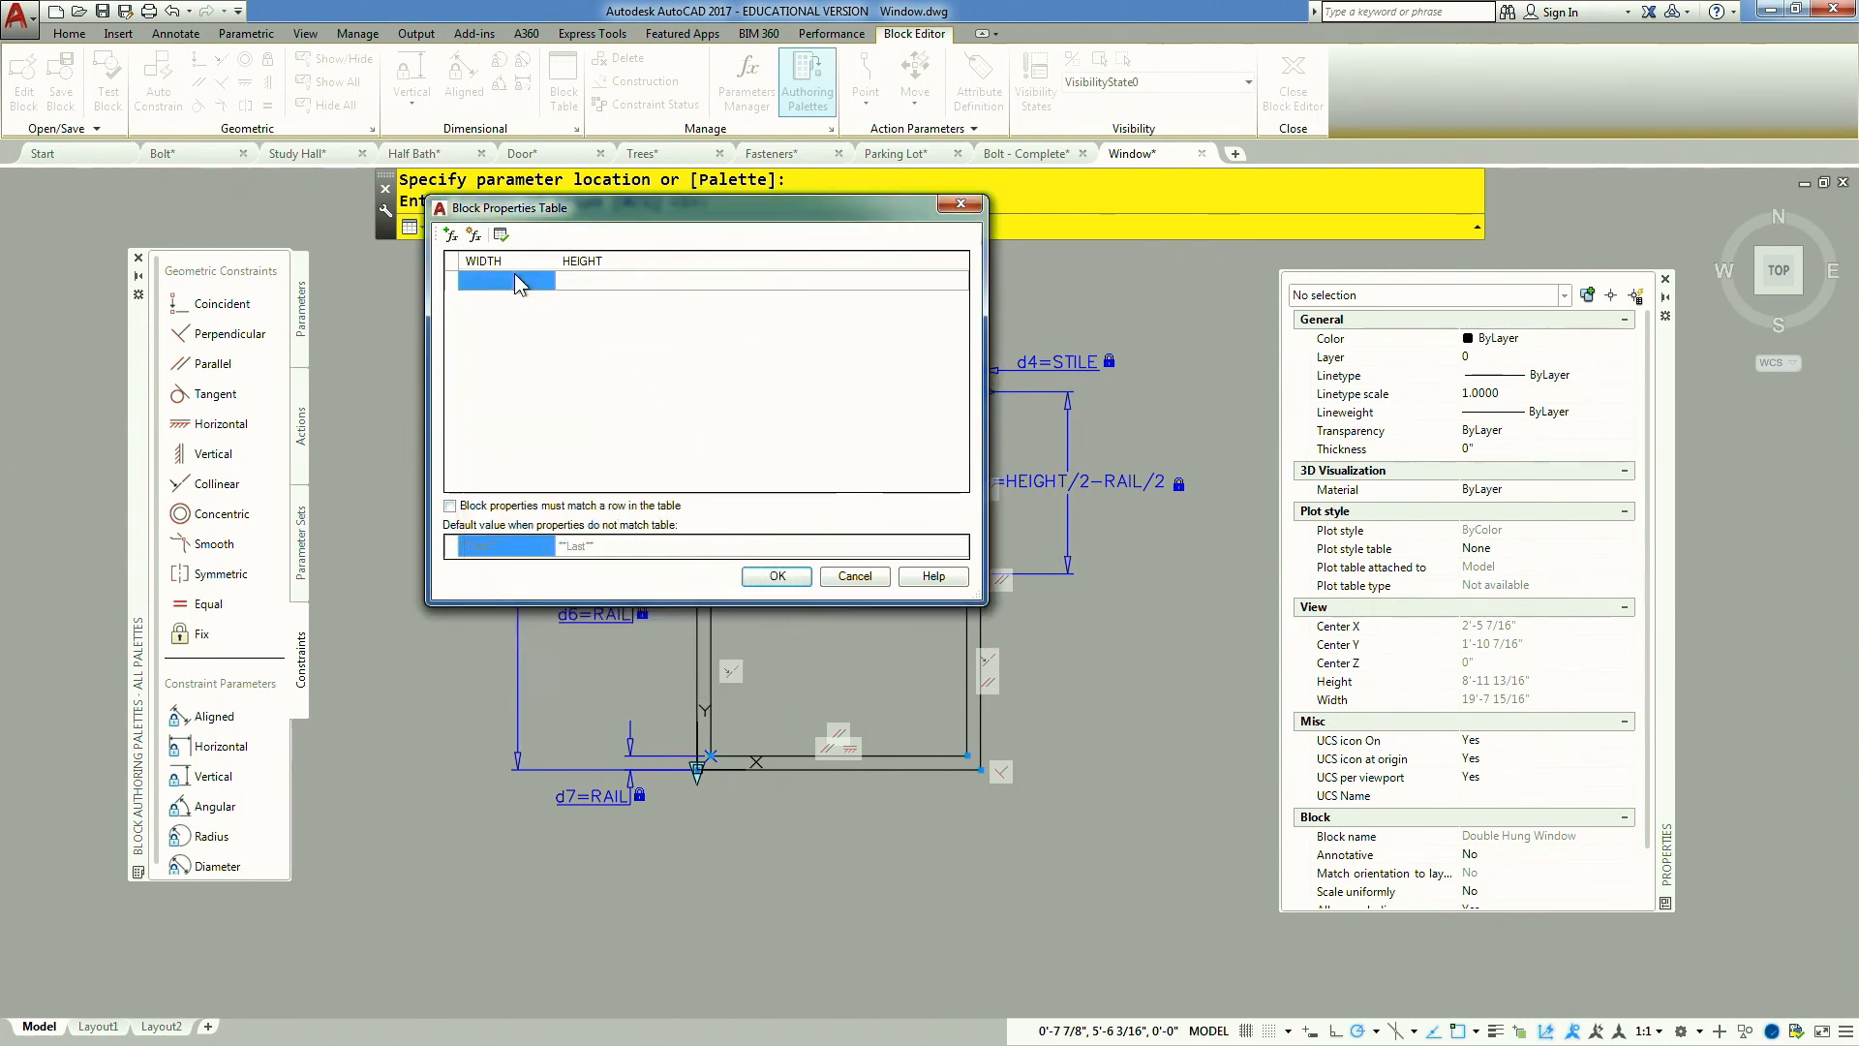
# Fill the first three table rows with WIDTH and HEIGHT values of 24 by 24, 24 by 36, and 36 by 36
pyautogui.write('24')
pyautogui.press('Tab')
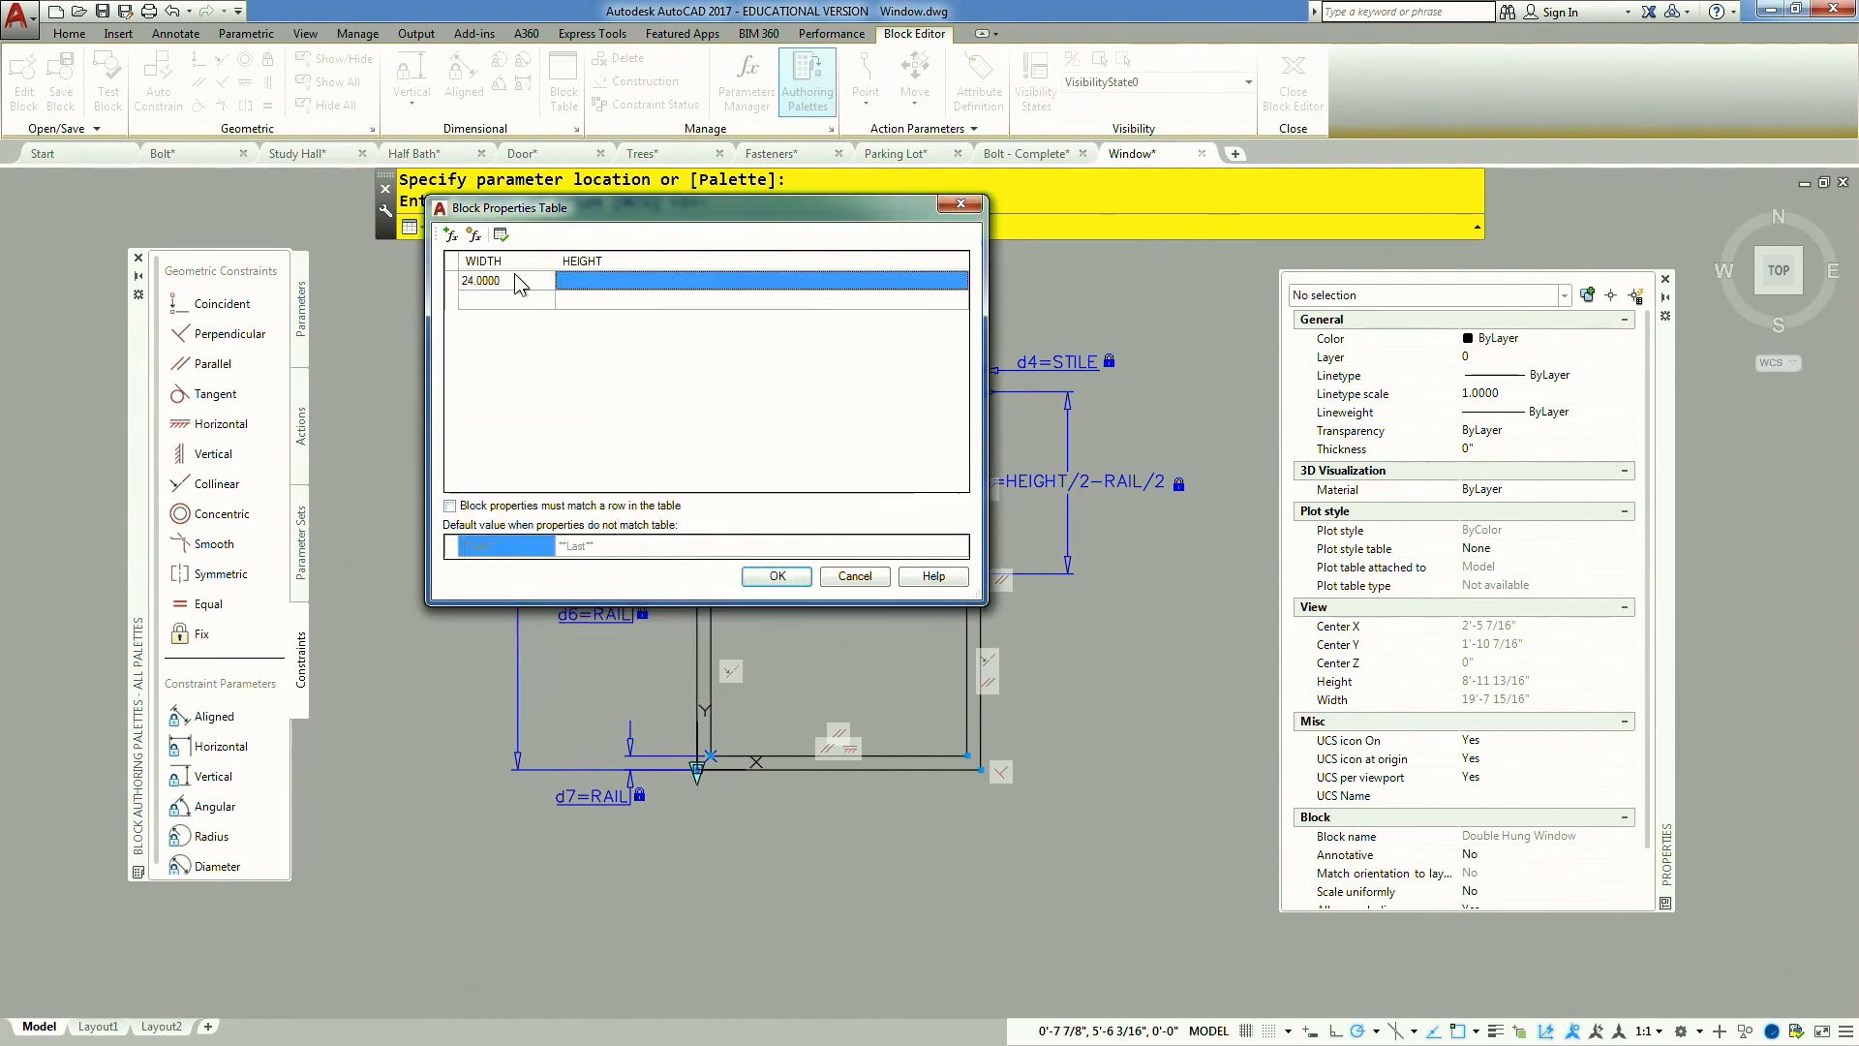
pyautogui.write('24')
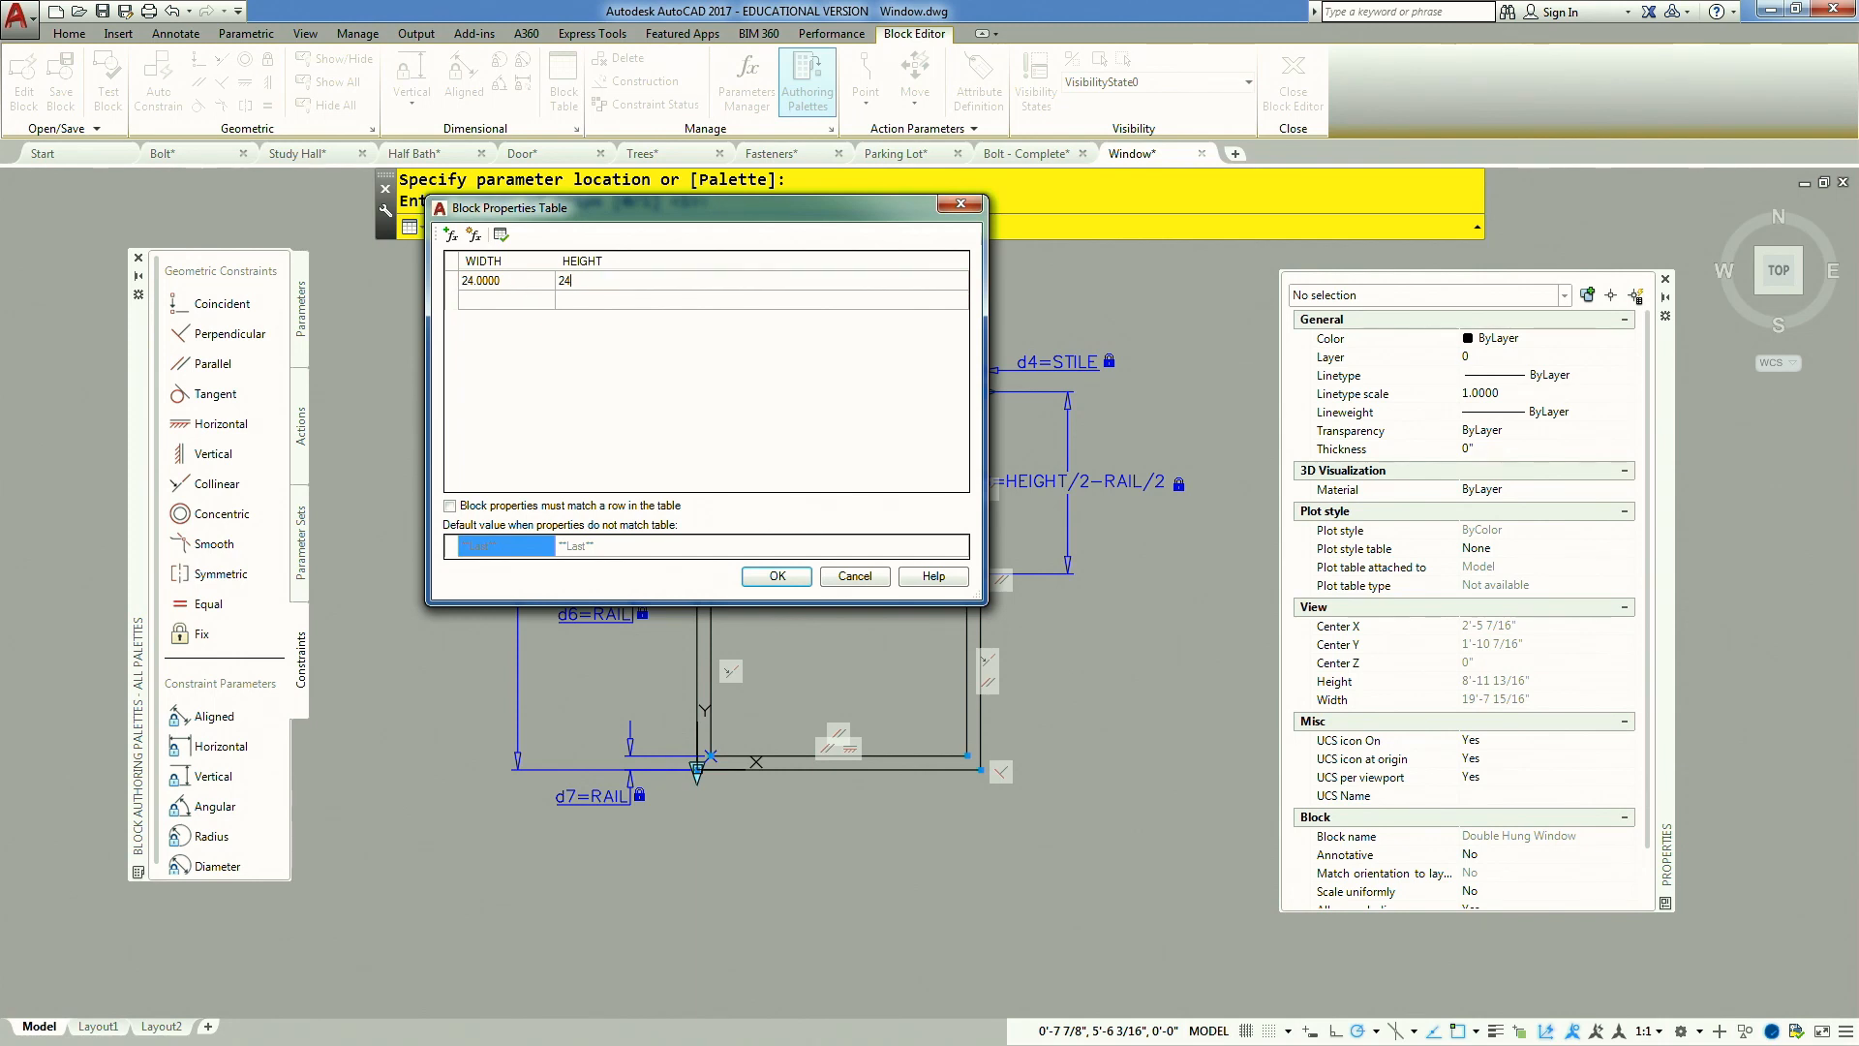
pyautogui.press('Tab')
pyautogui.write('24')
pyautogui.press('Tab')
pyautogui.write('36')
pyautogui.press('Tab')
pyautogui.write('36')
pyautogui.press('Tab')
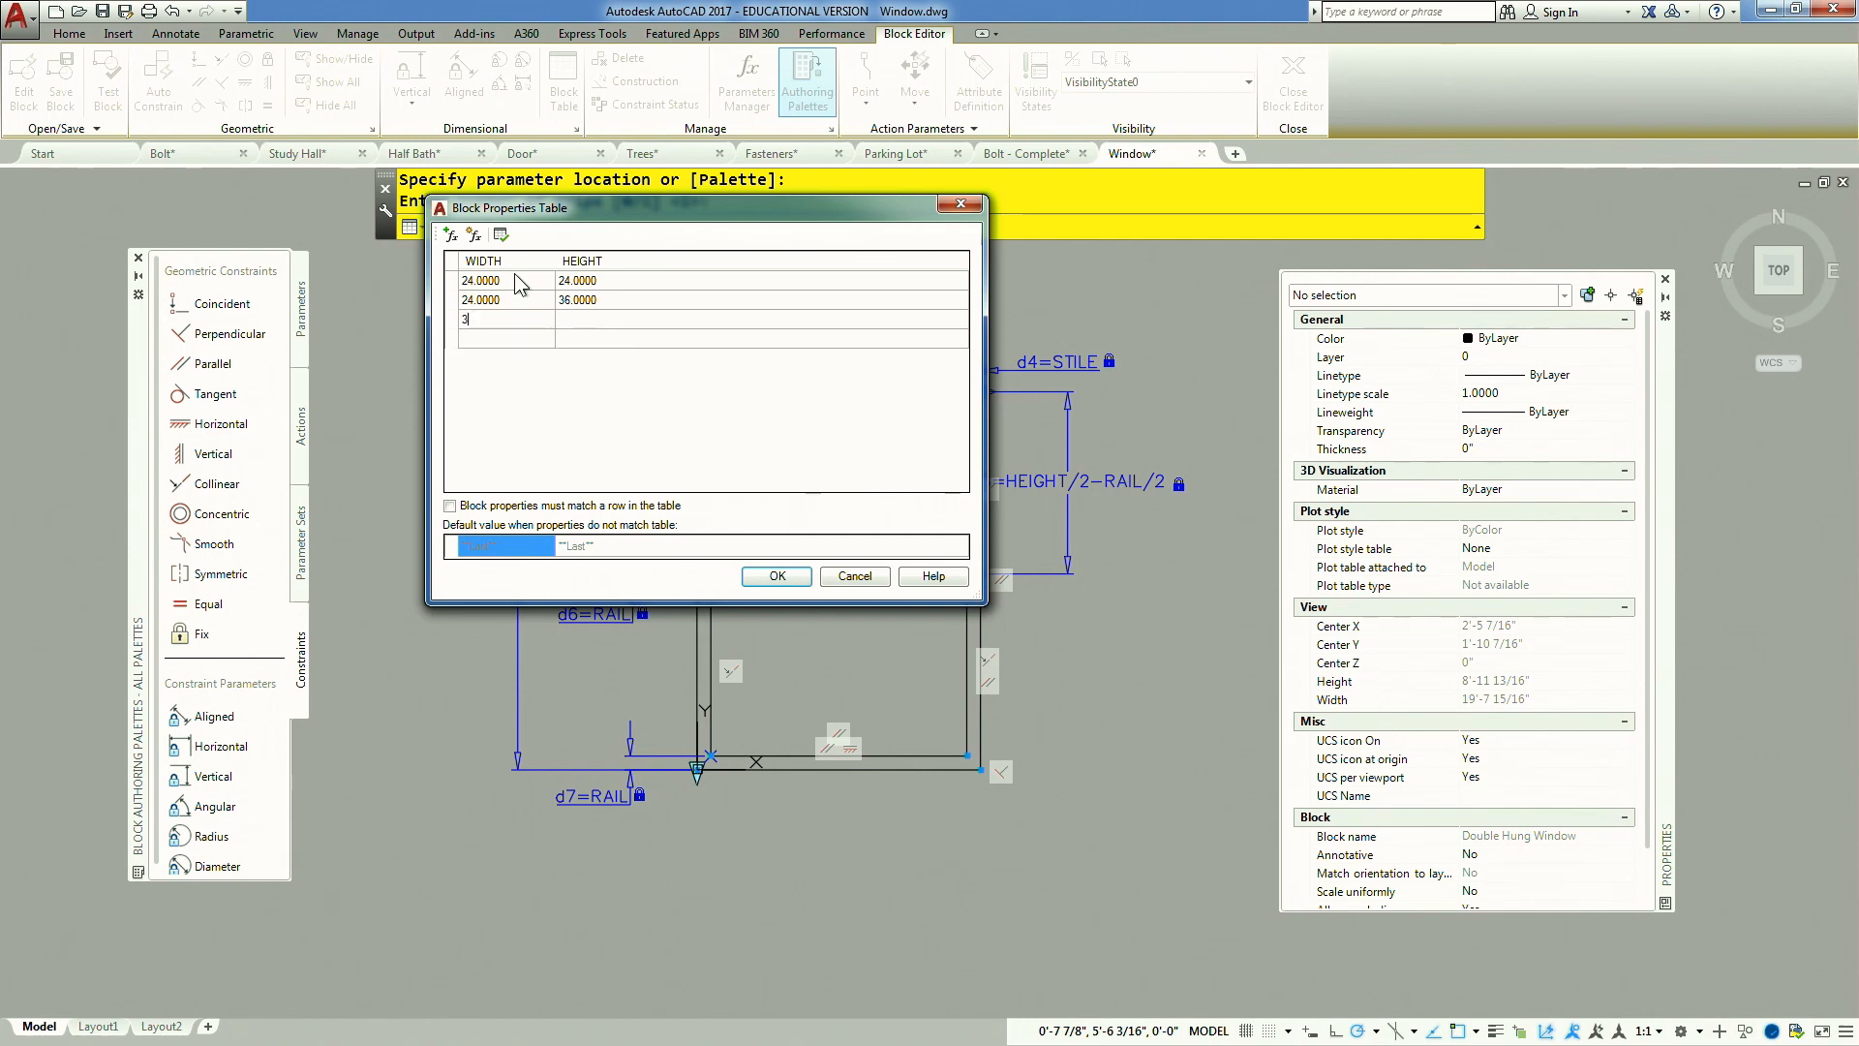
pyautogui.write('36')
pyautogui.press('Tab')
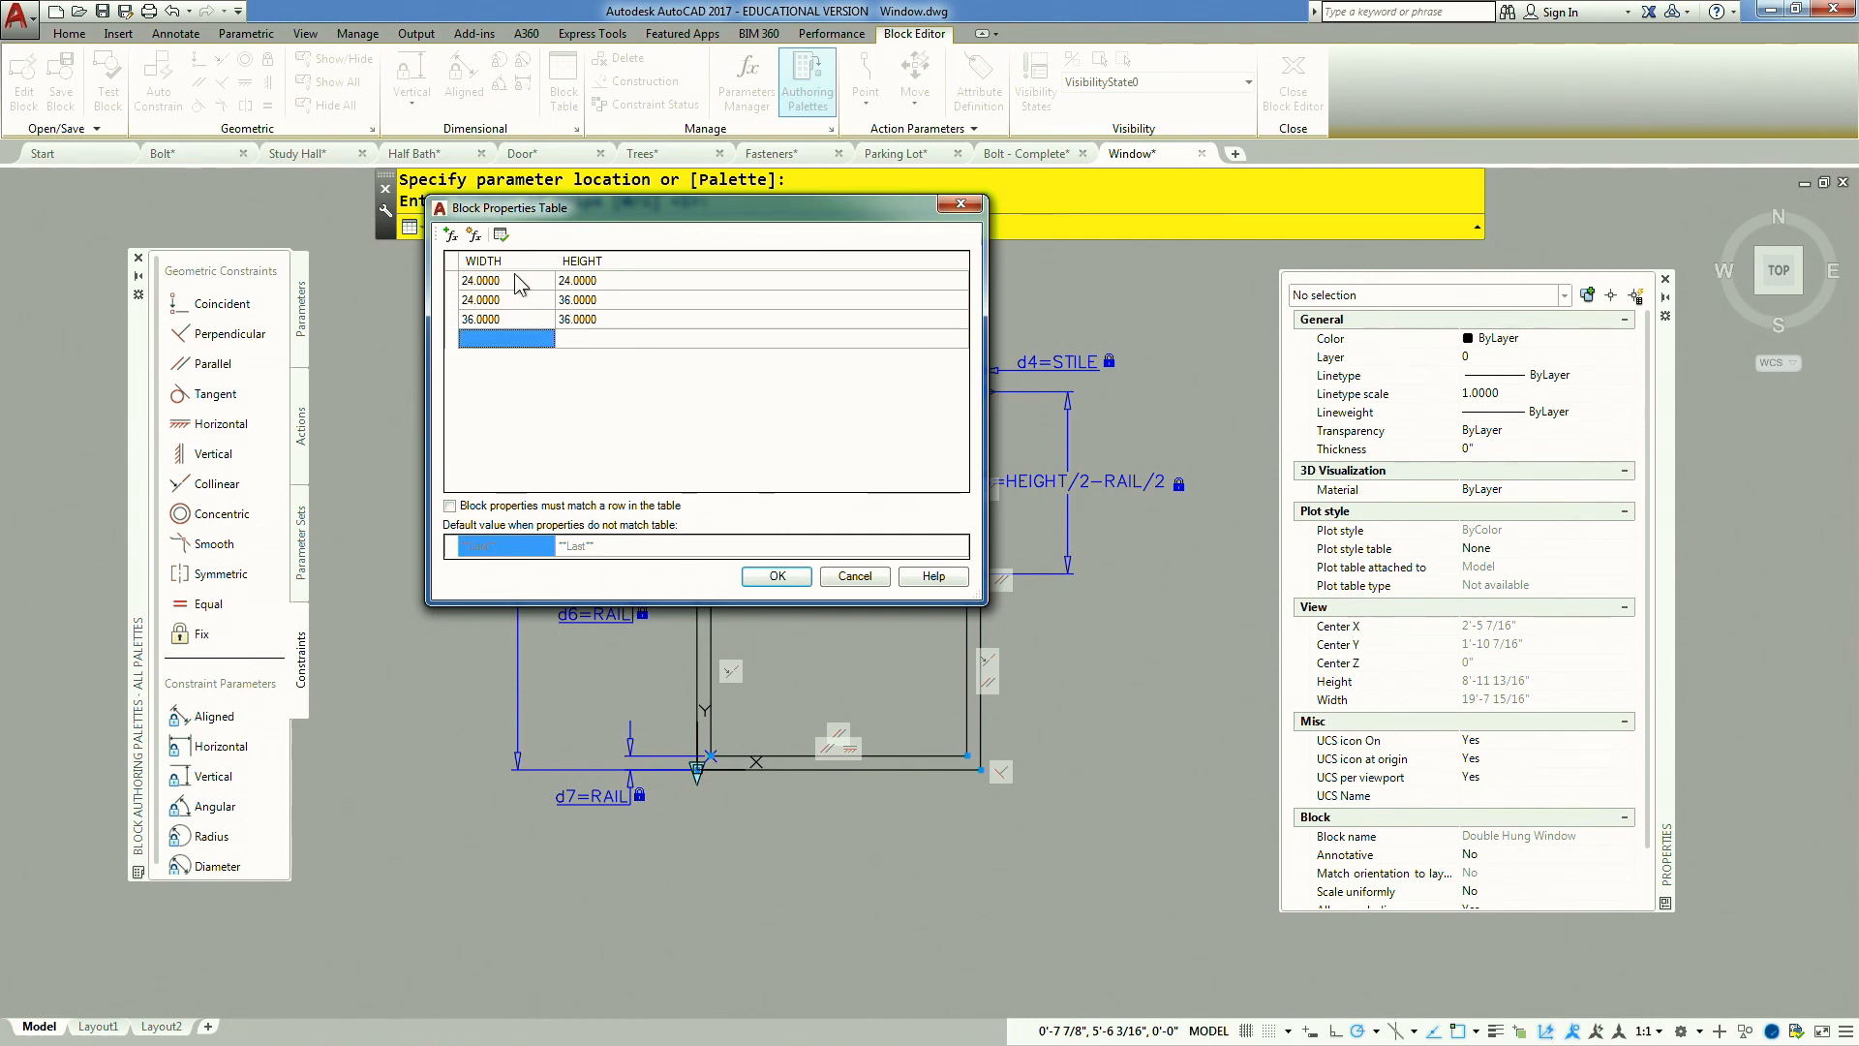
# Add table rows for WIDTH and HEIGHT of 36 by 48 and 48 by 48, and accept the table
pyautogui.write('36')
pyautogui.press('Tab')
pyautogui.write('48')
pyautogui.press('Tab')
pyautogui.write('48')
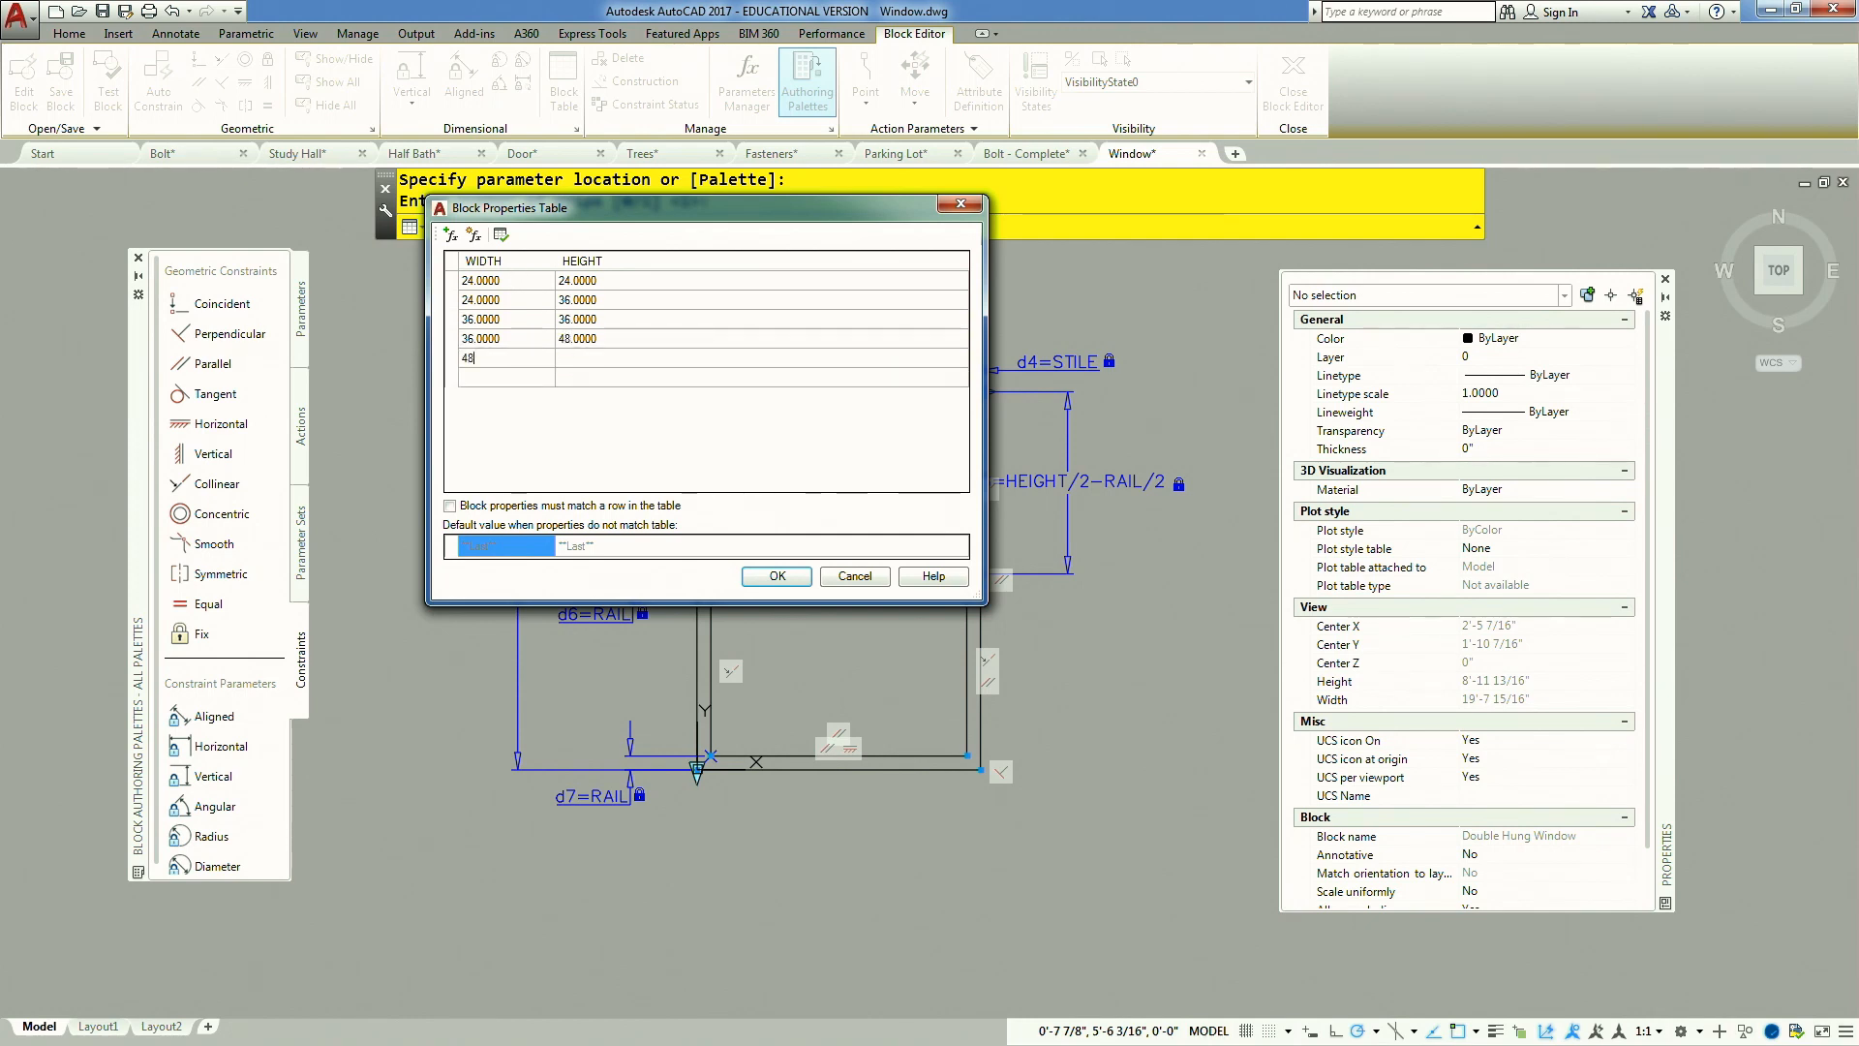
pyautogui.press('Tab')
pyautogui.write('48')
pyautogui.press('Tab')
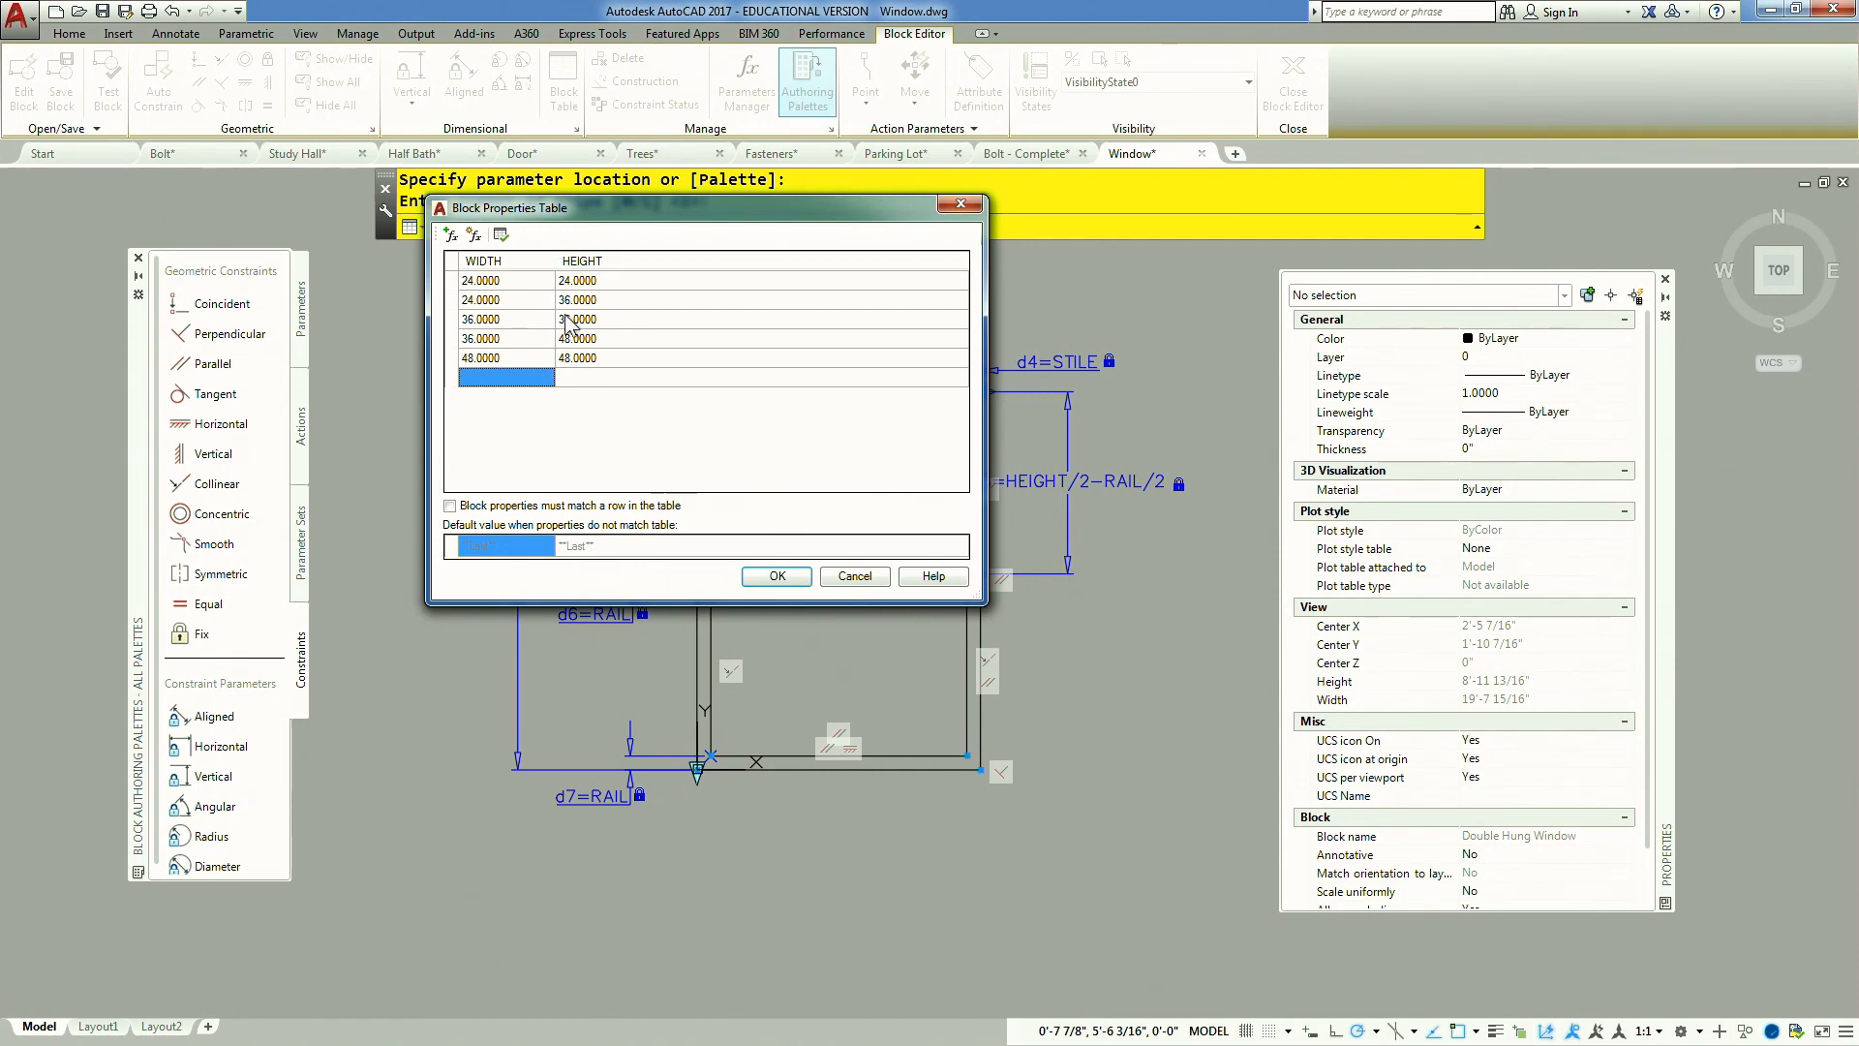
pyautogui.click(777, 576)
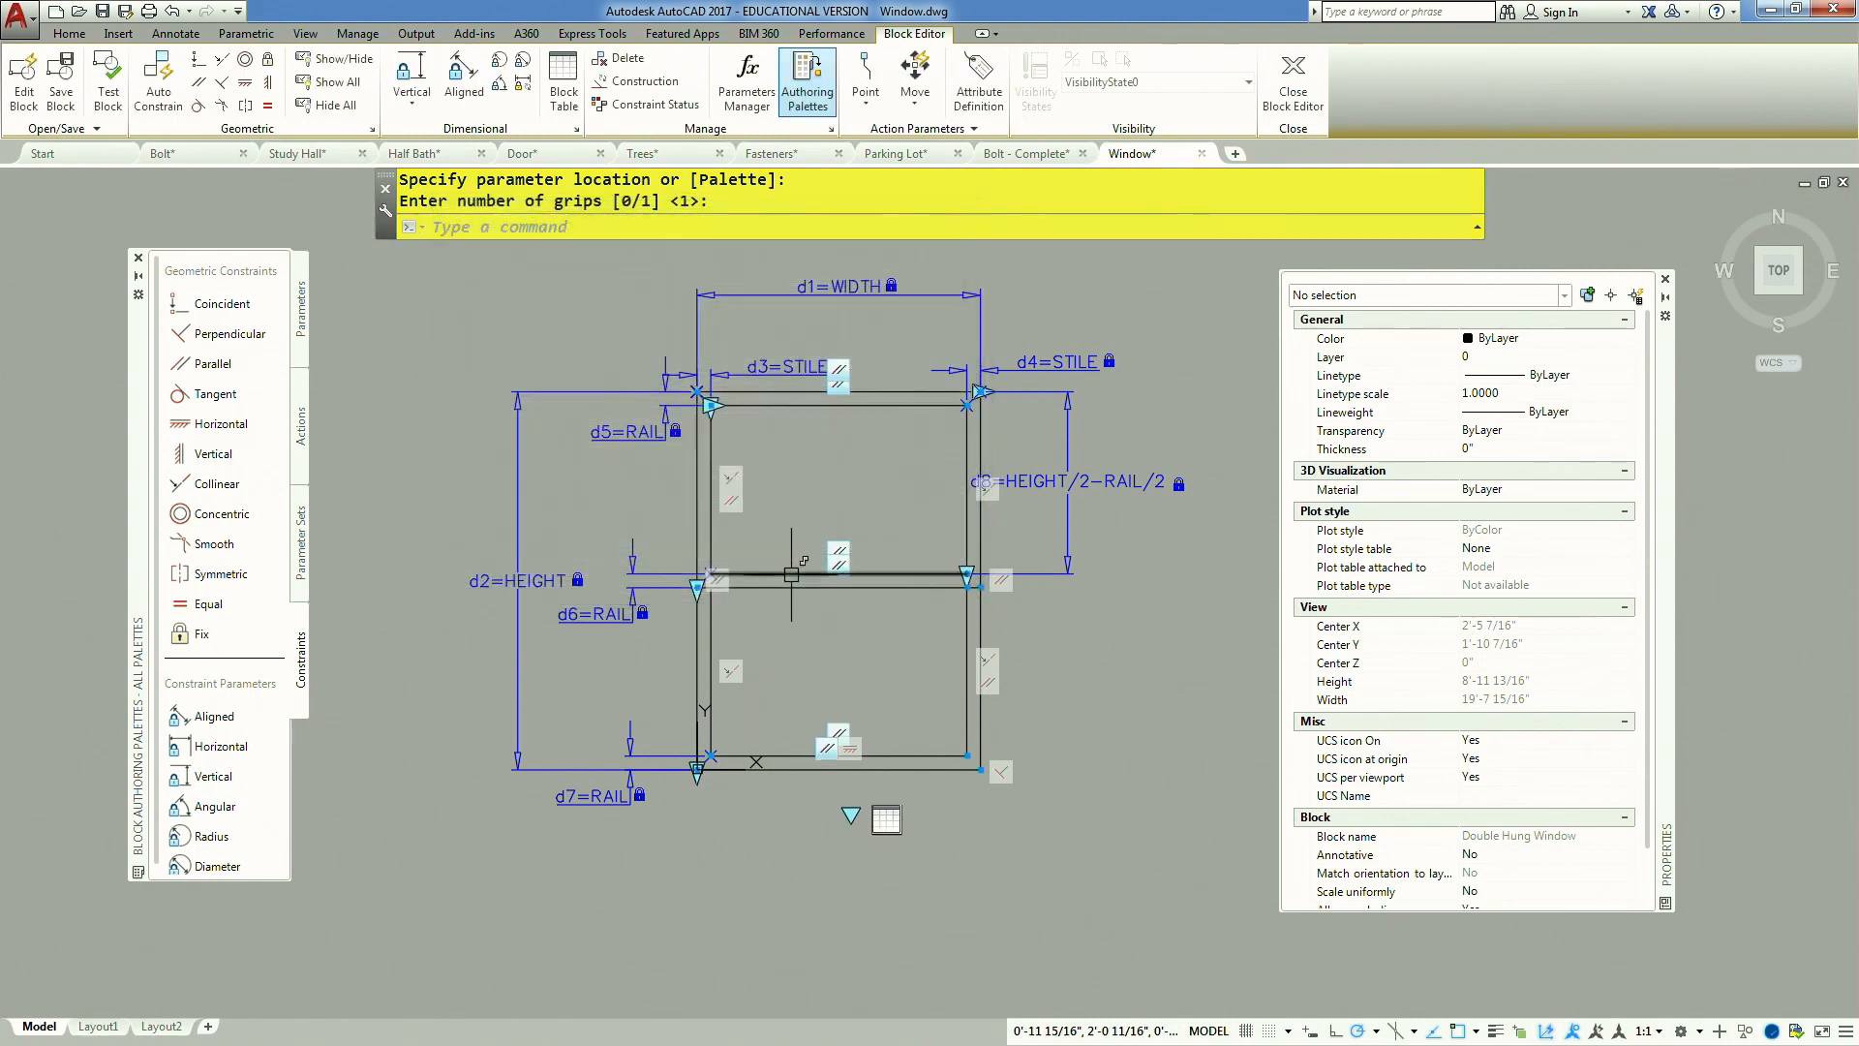
# Close the Block Editor, saving the changes to the Double Hung Window block
pyautogui.click(1302, 77)
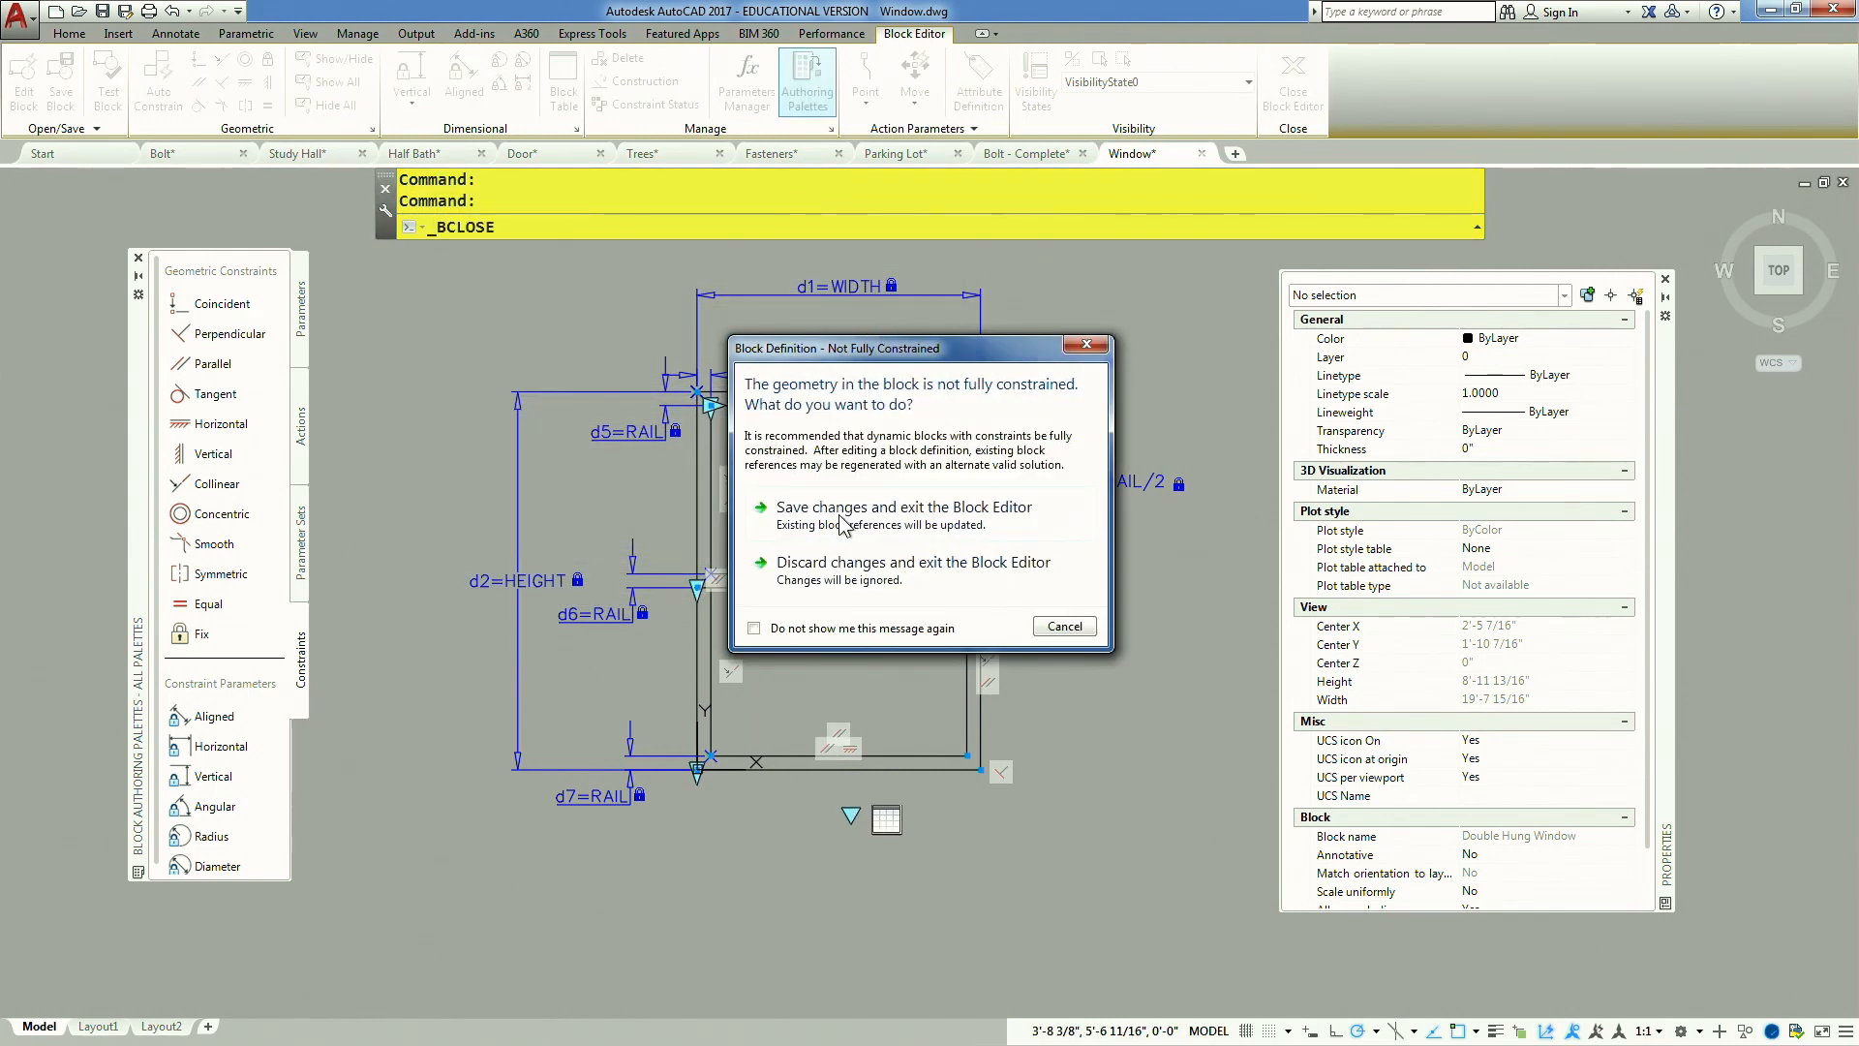
pyautogui.click(842, 513)
# Resize the inserted double hung window to the preset WIDTH of 2'-0" and HEIGHT of 3'-0" using its block table grip
pyautogui.click(828, 494)
pyautogui.click(407, 666)
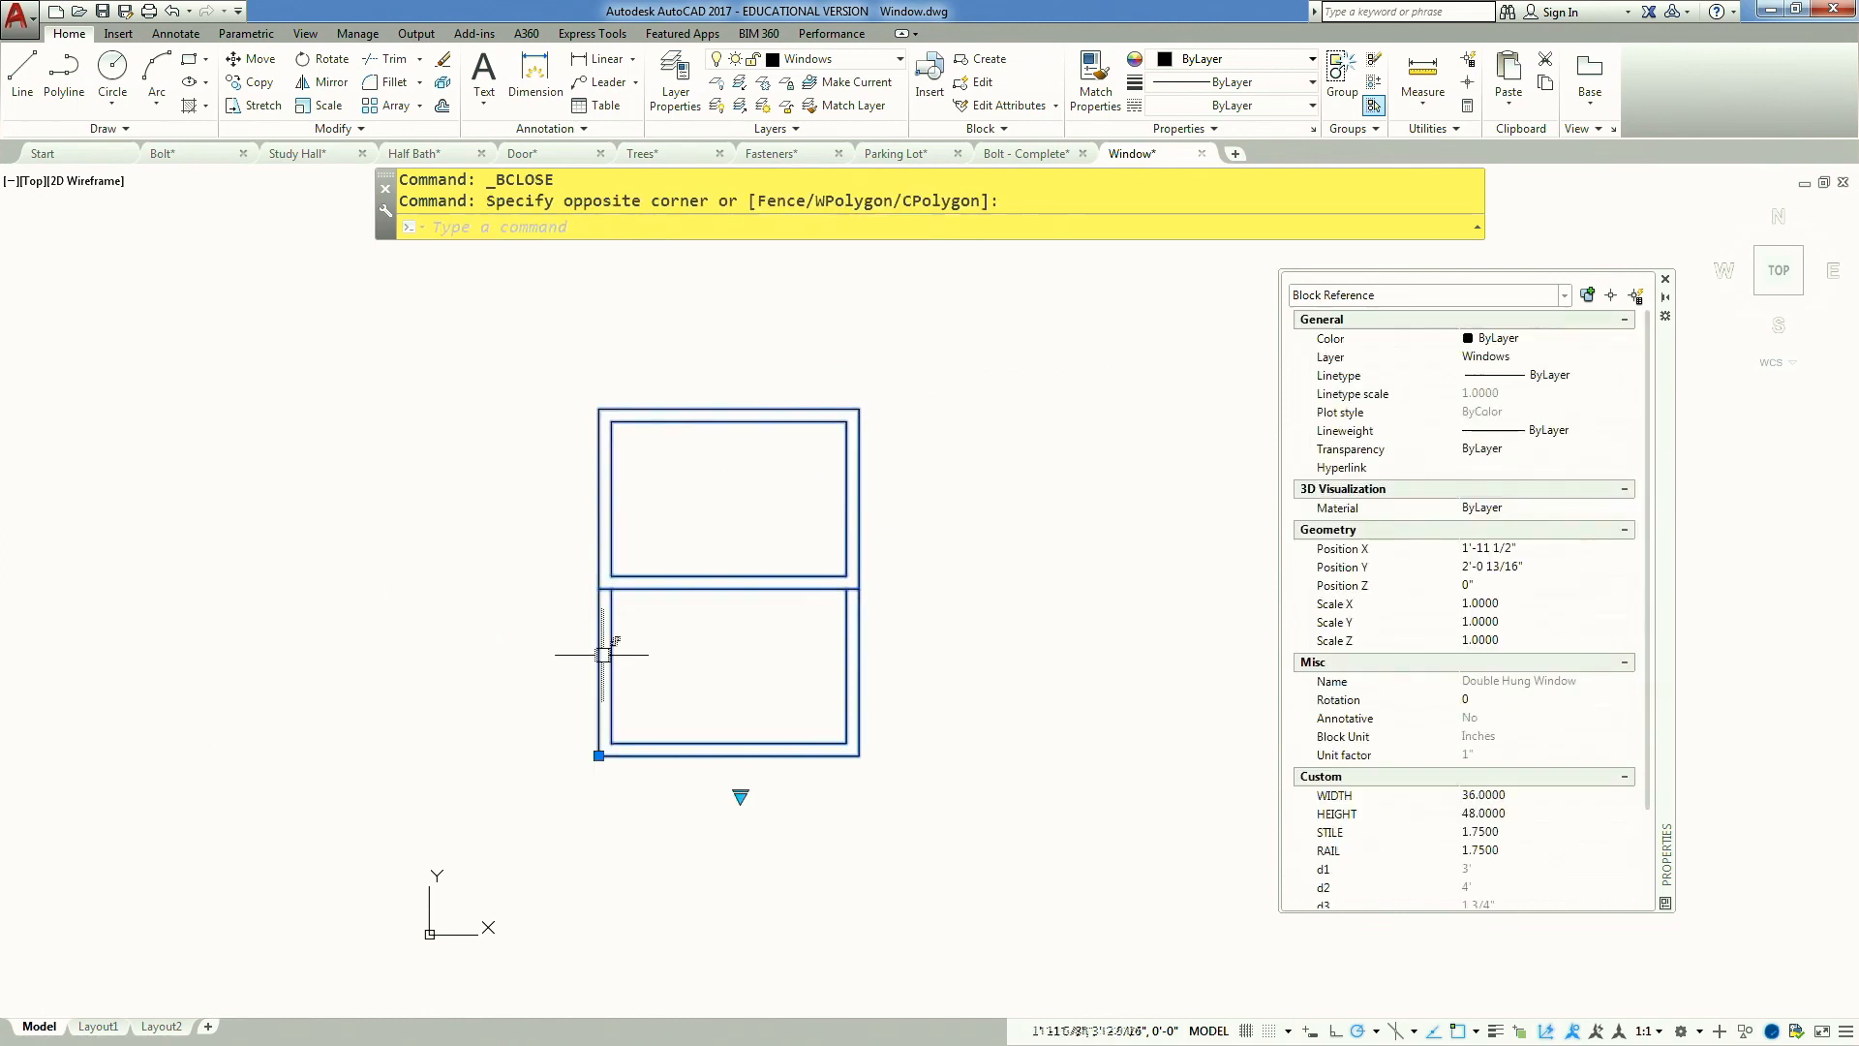
pyautogui.click(740, 795)
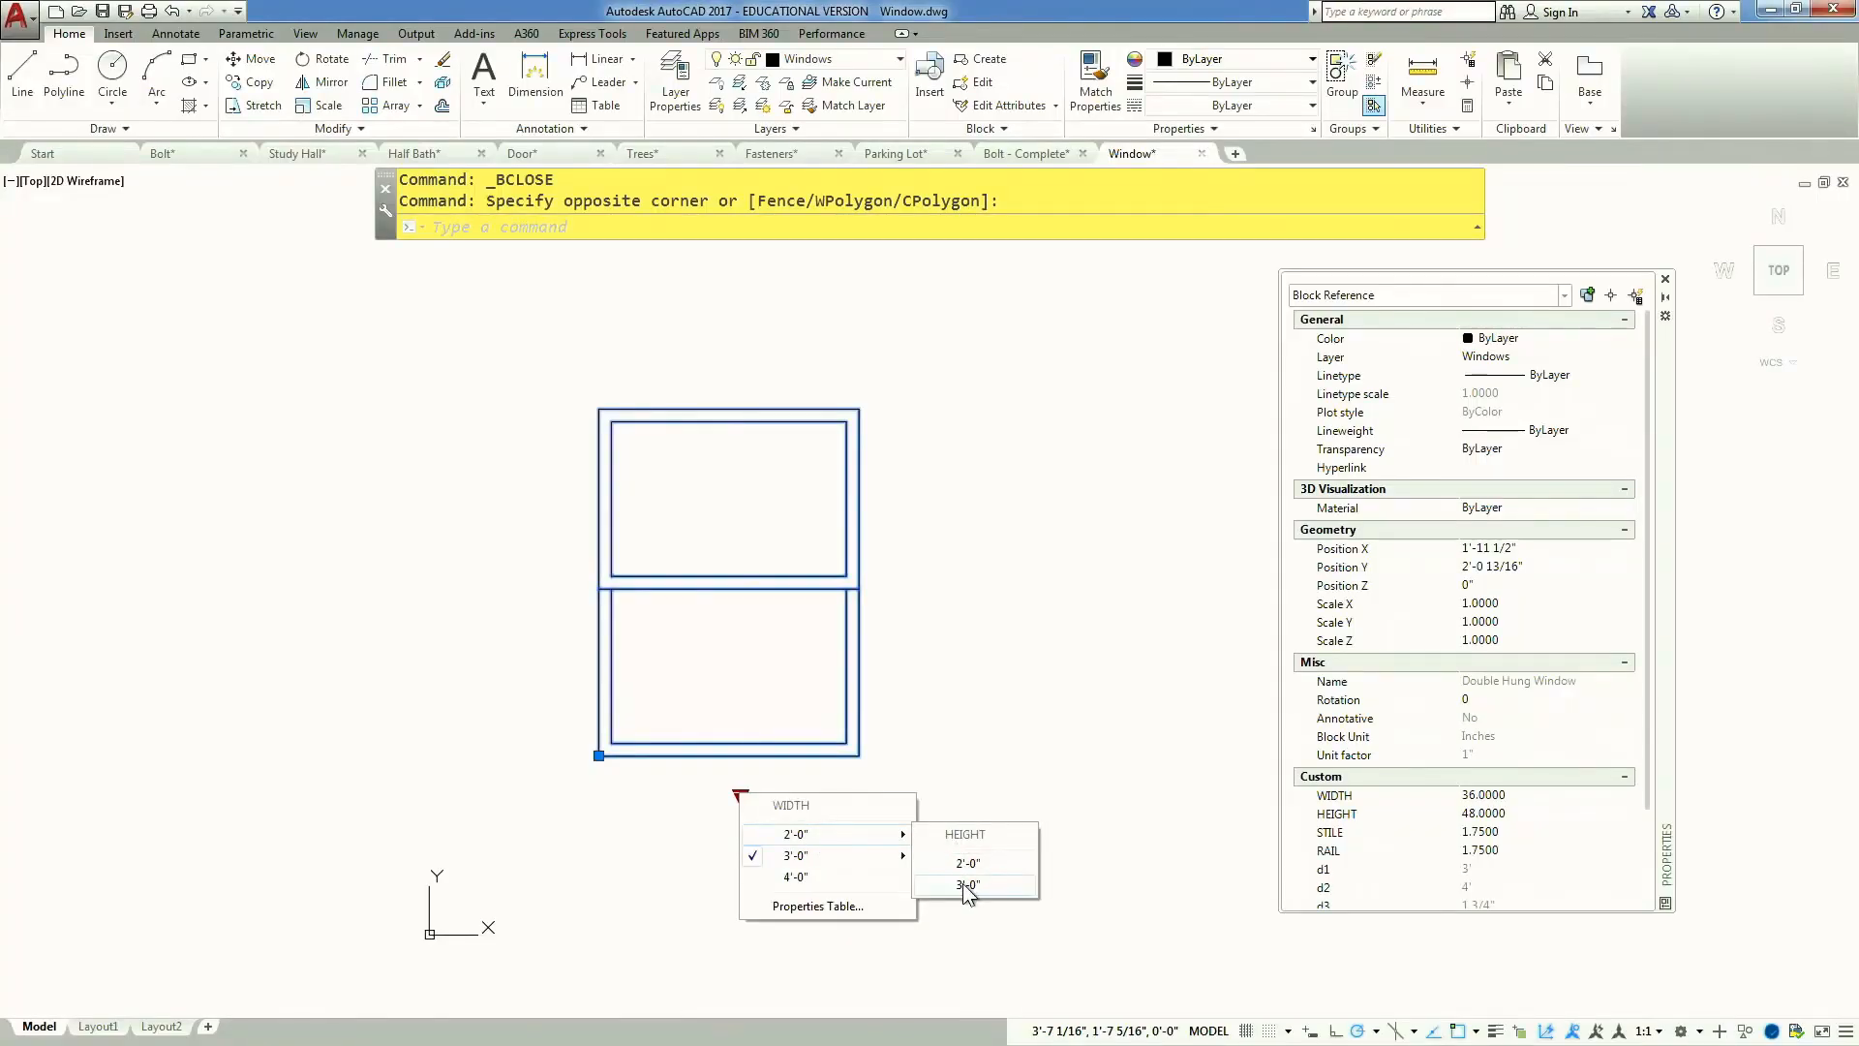
pyautogui.click(968, 885)
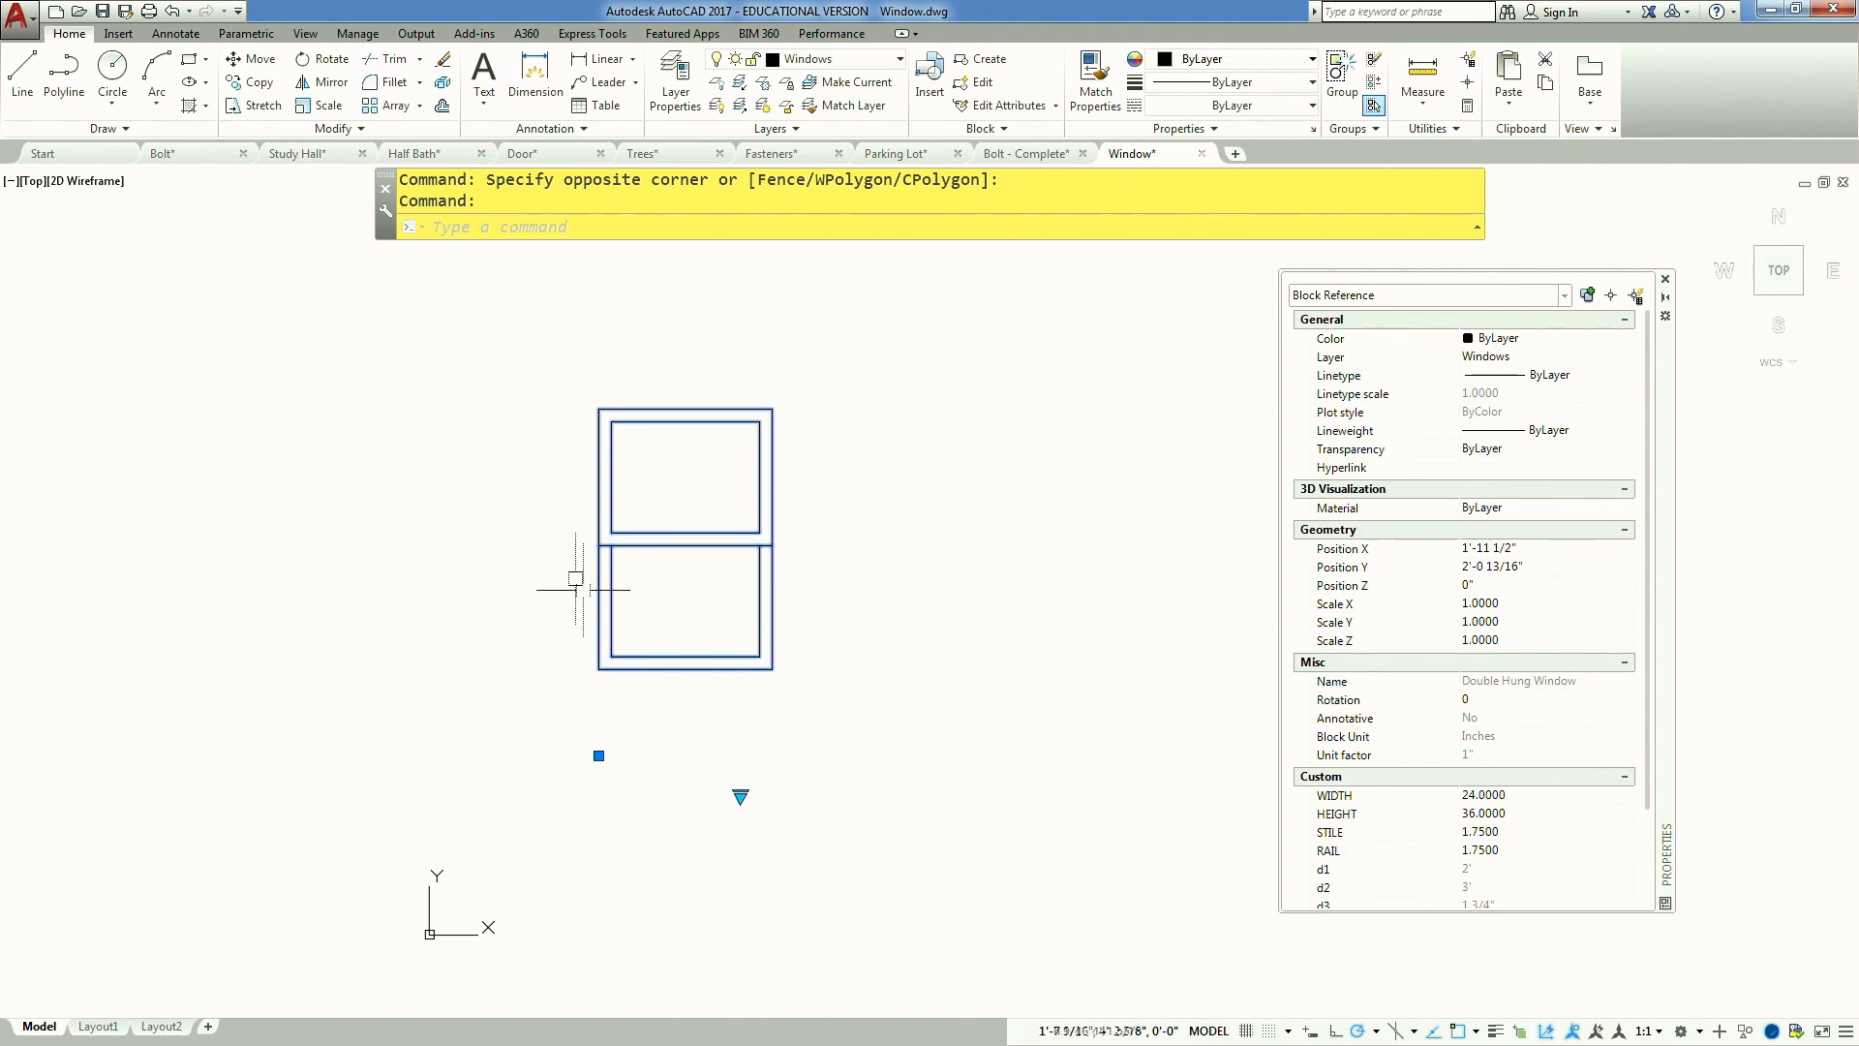
# Resize the double hung window to the preset WIDTH of 3'-0" and HEIGHT of 4'-0", and switch it to the 4'-0" WIDTH preset
pyautogui.click(739, 795)
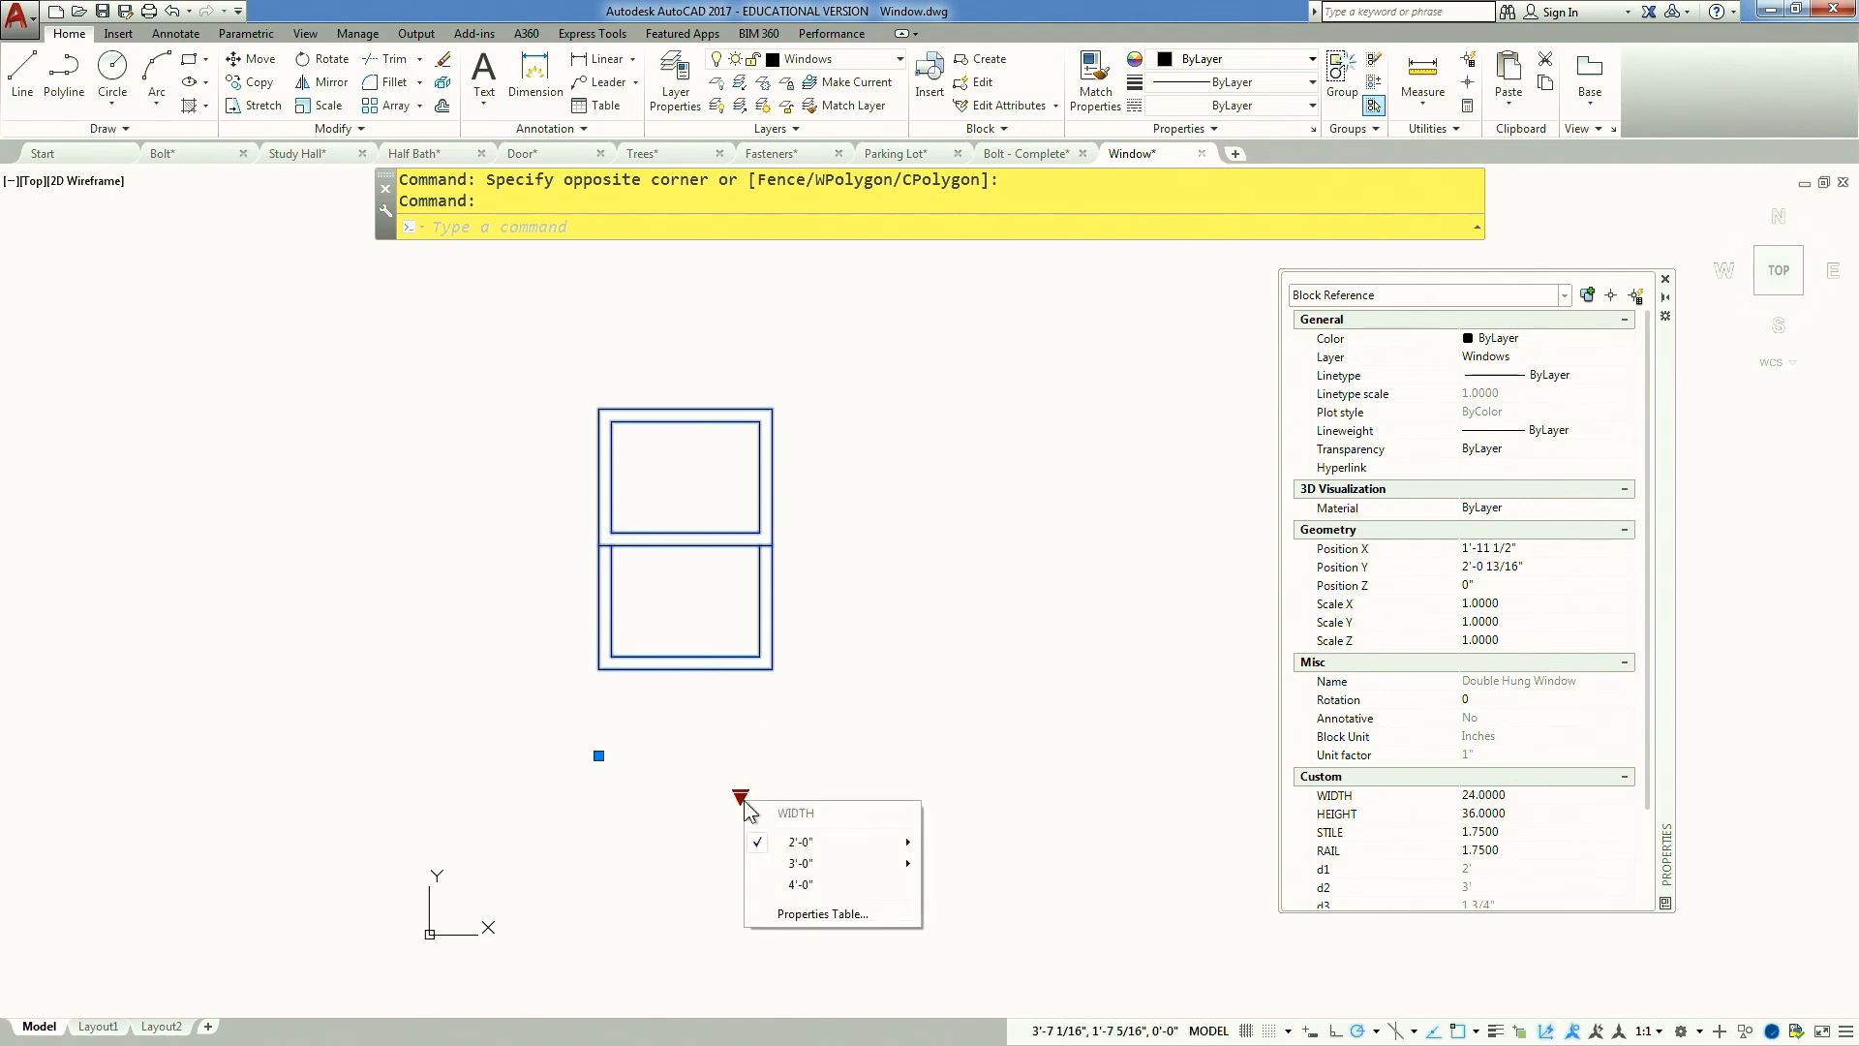
pyautogui.moveTo(803, 866)
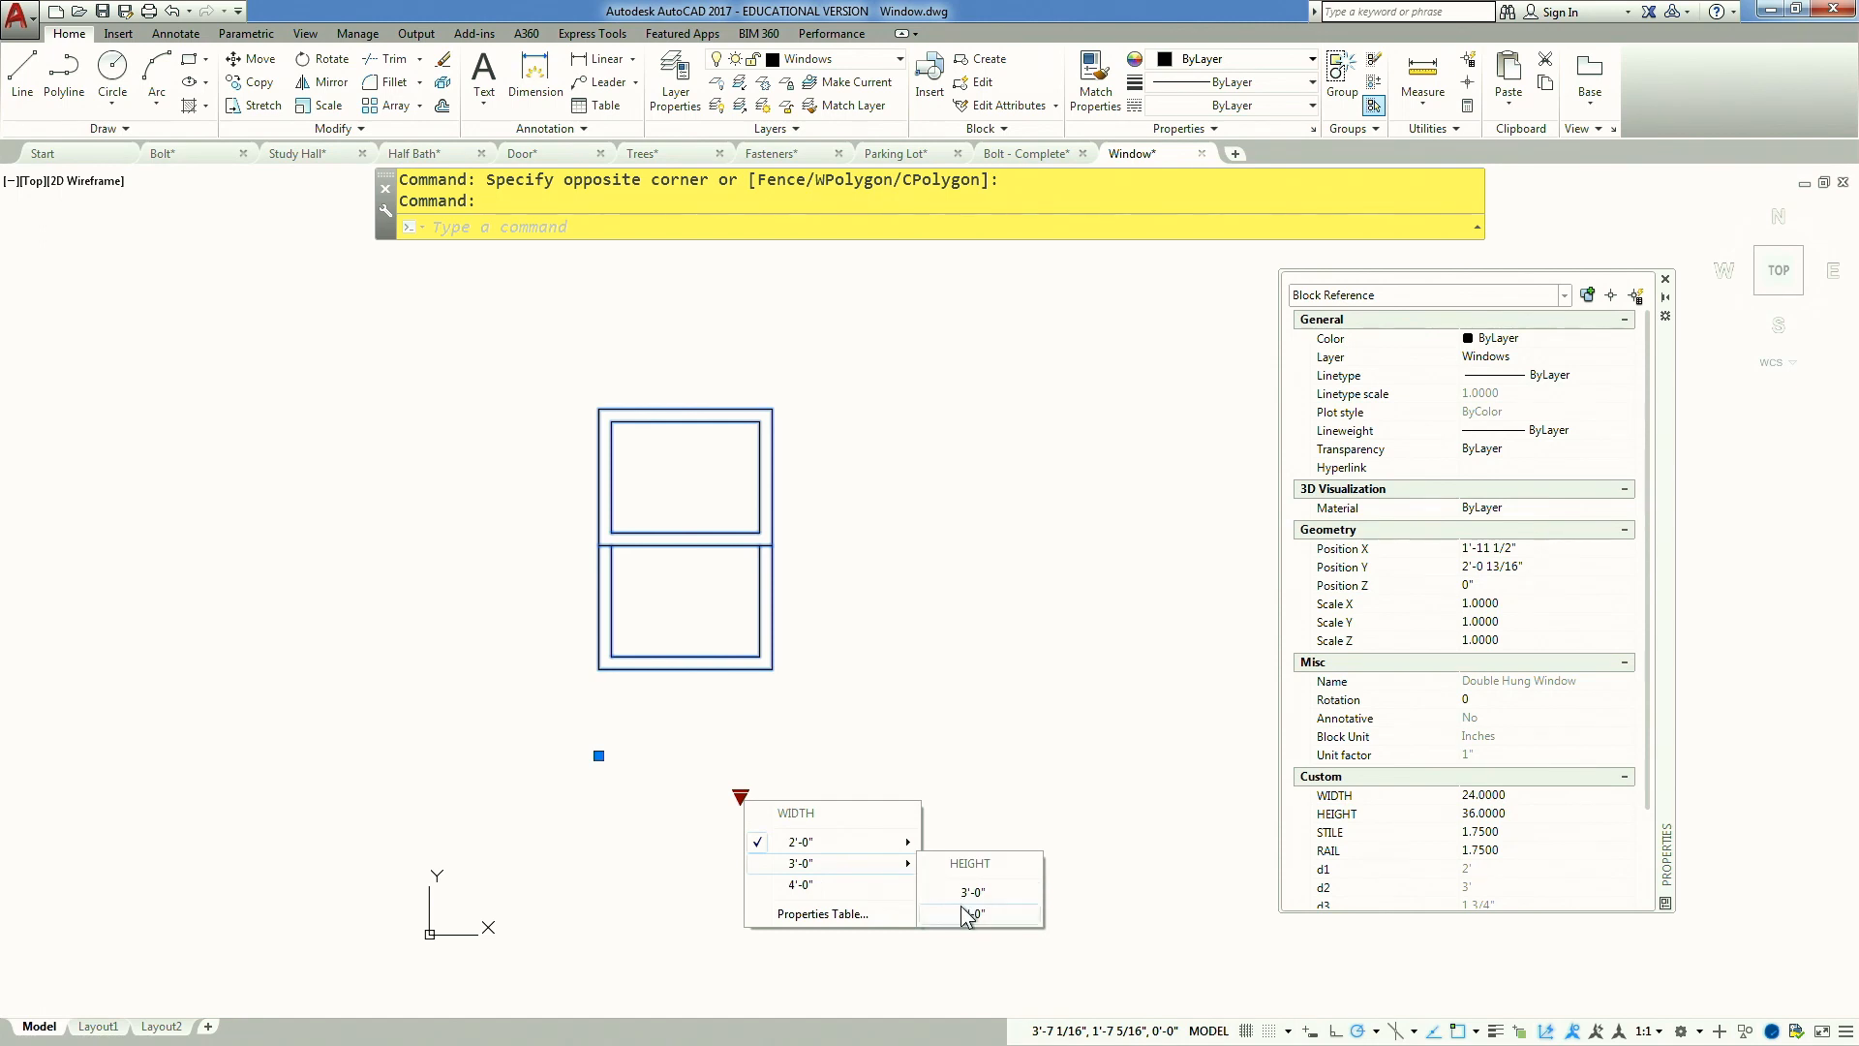
pyautogui.click(973, 913)
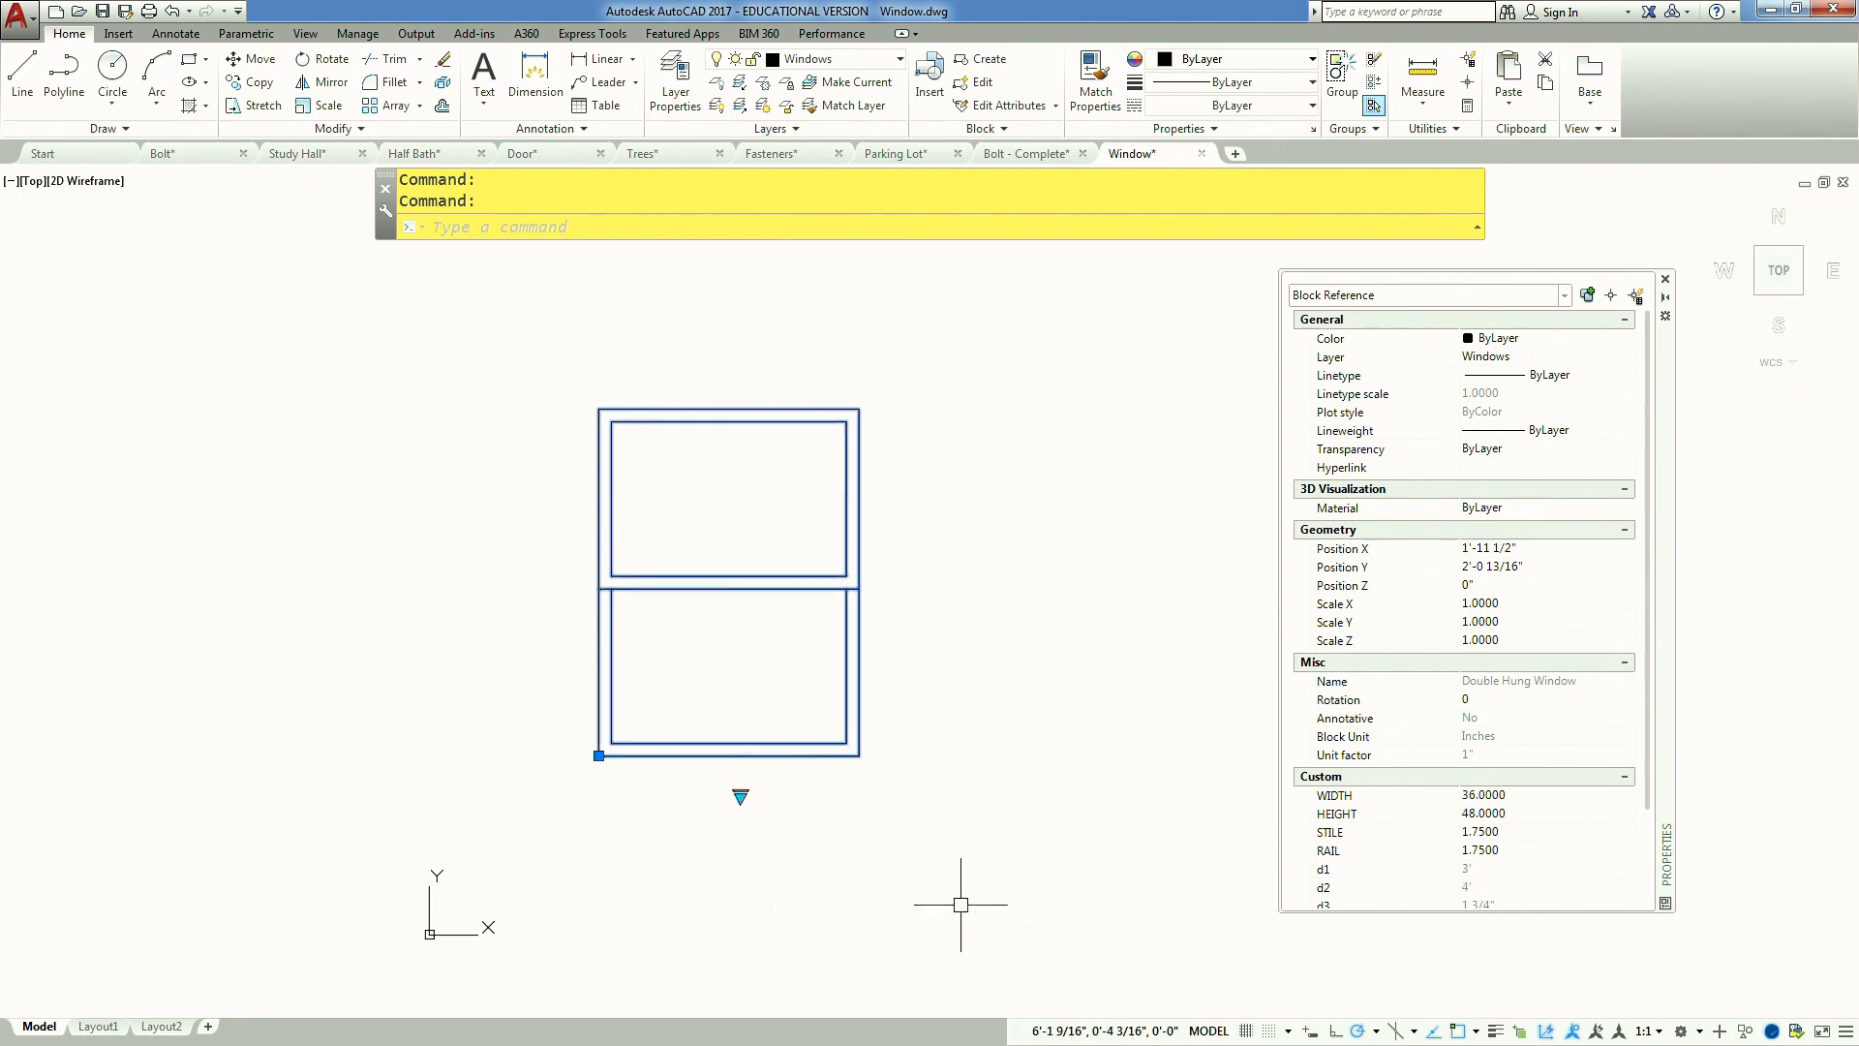
pyautogui.click(740, 795)
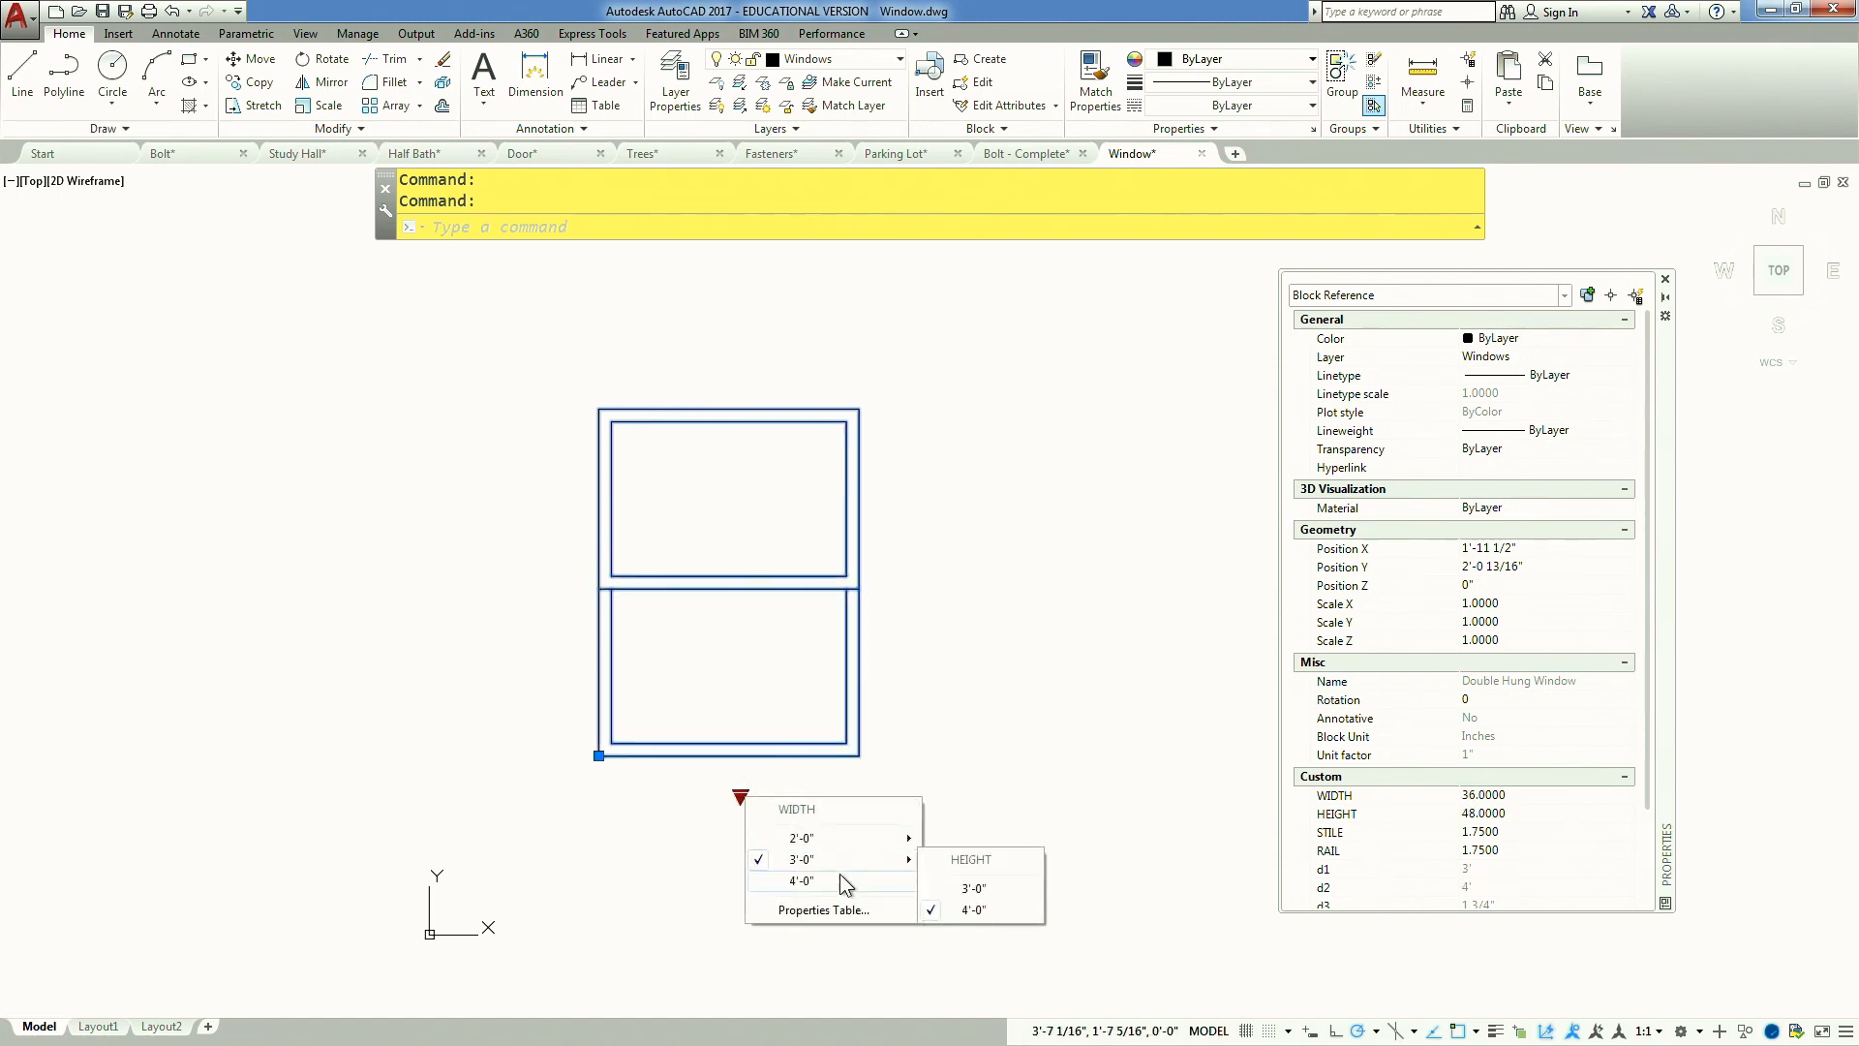
pyautogui.click(840, 876)
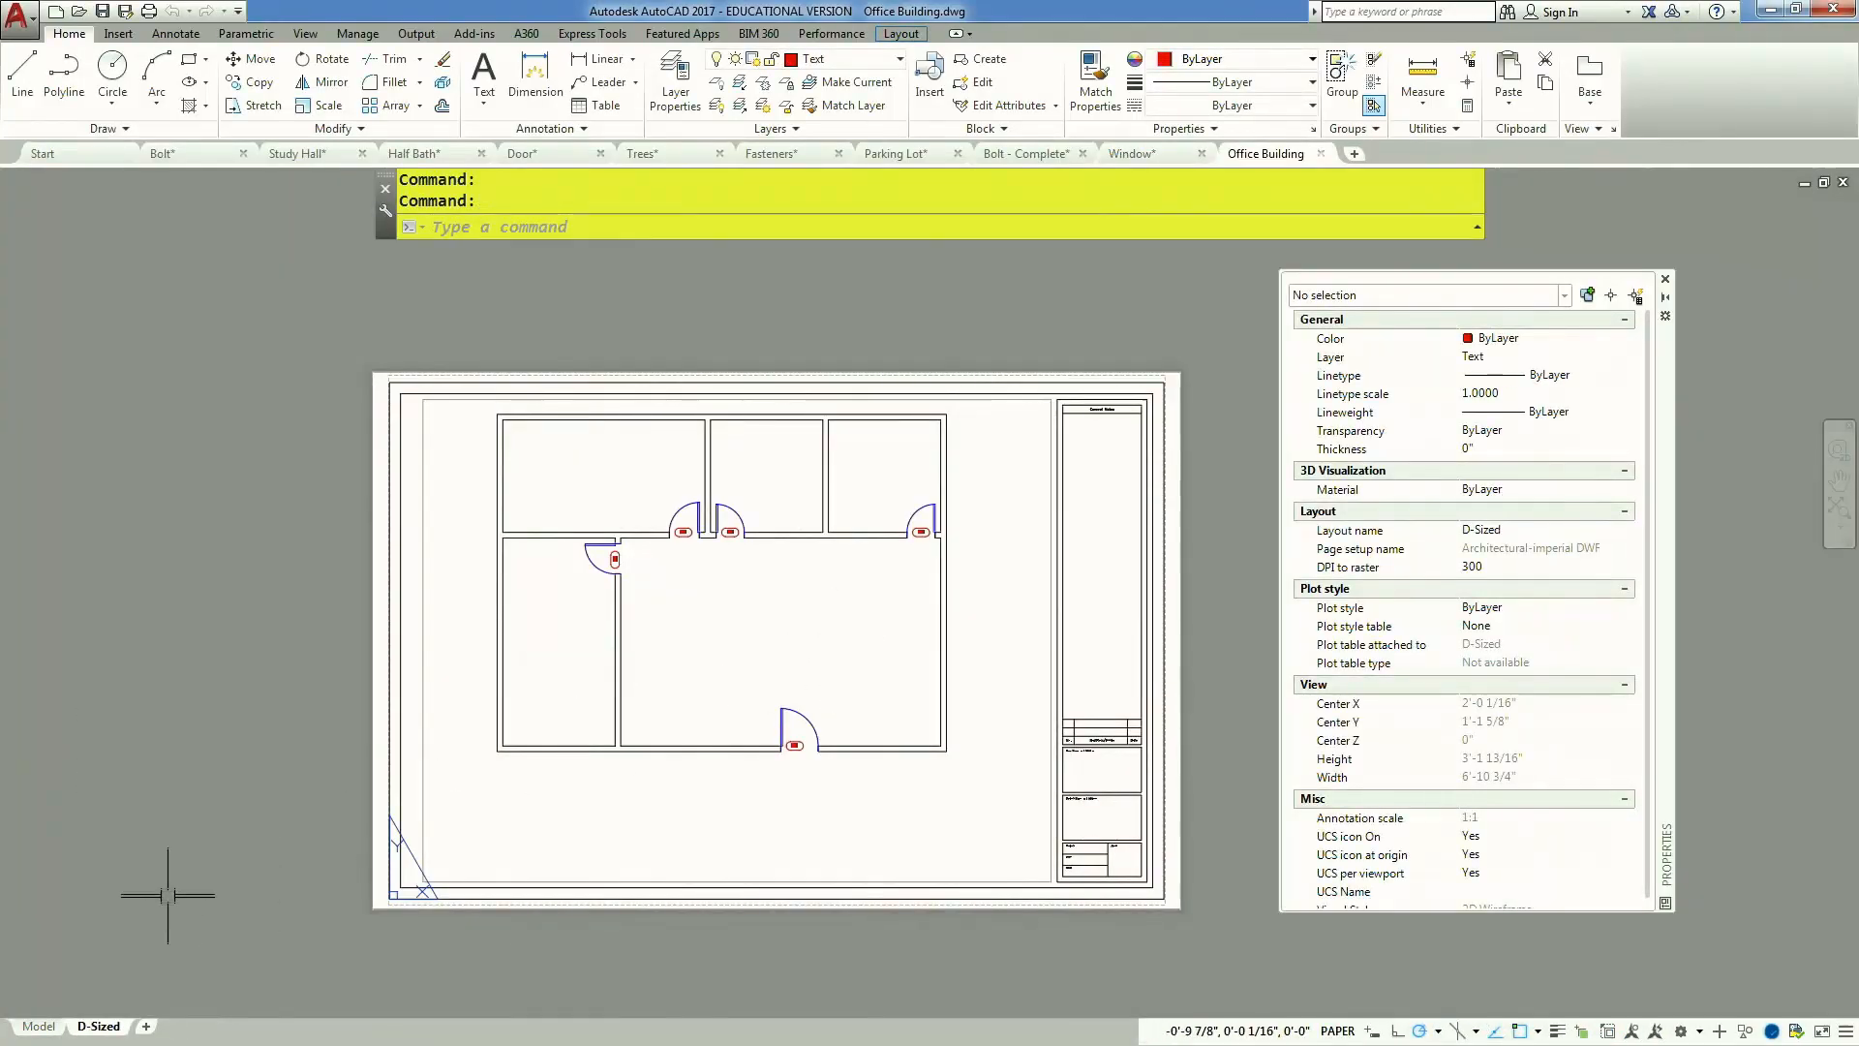
# Examine the numbered door tags in the Office Building D-Sized layout and close the Properties palette
pyautogui.scroll(2, 629, 555)
pyautogui.scroll(3, 629, 555)
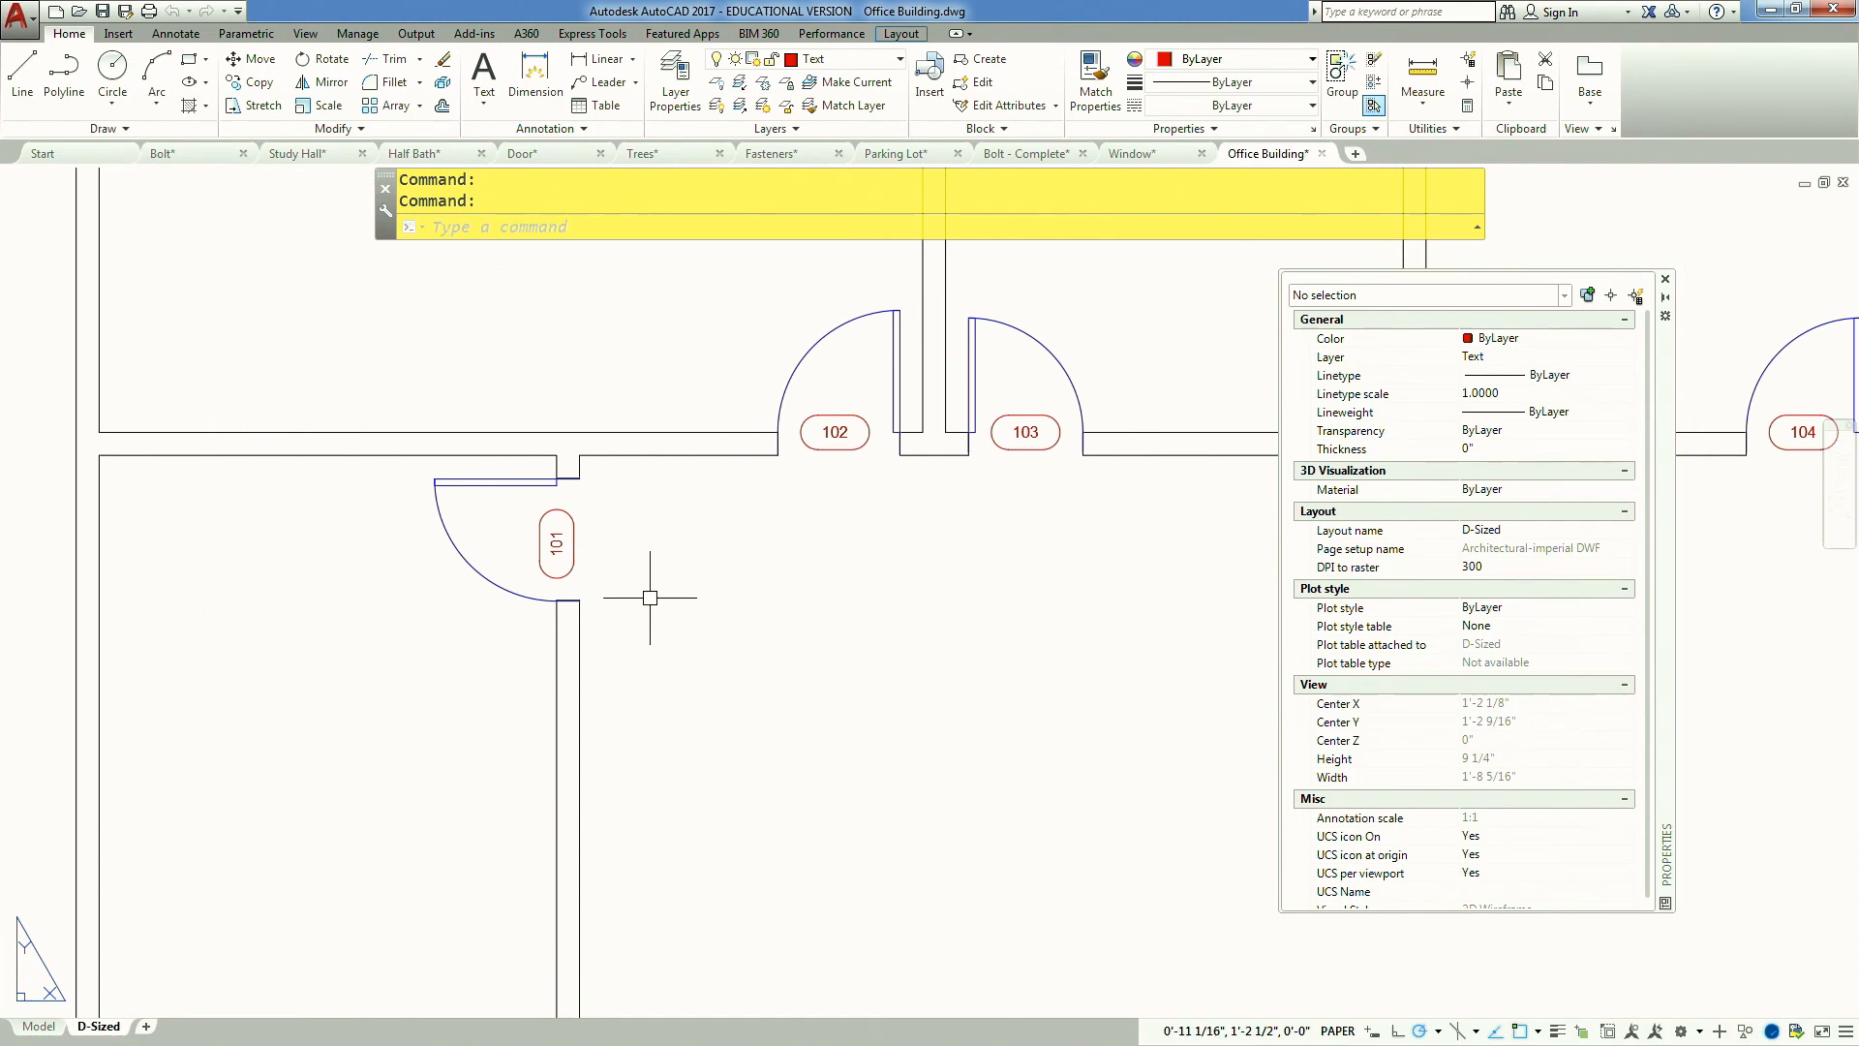
pyautogui.scroll(-5, 649, 598)
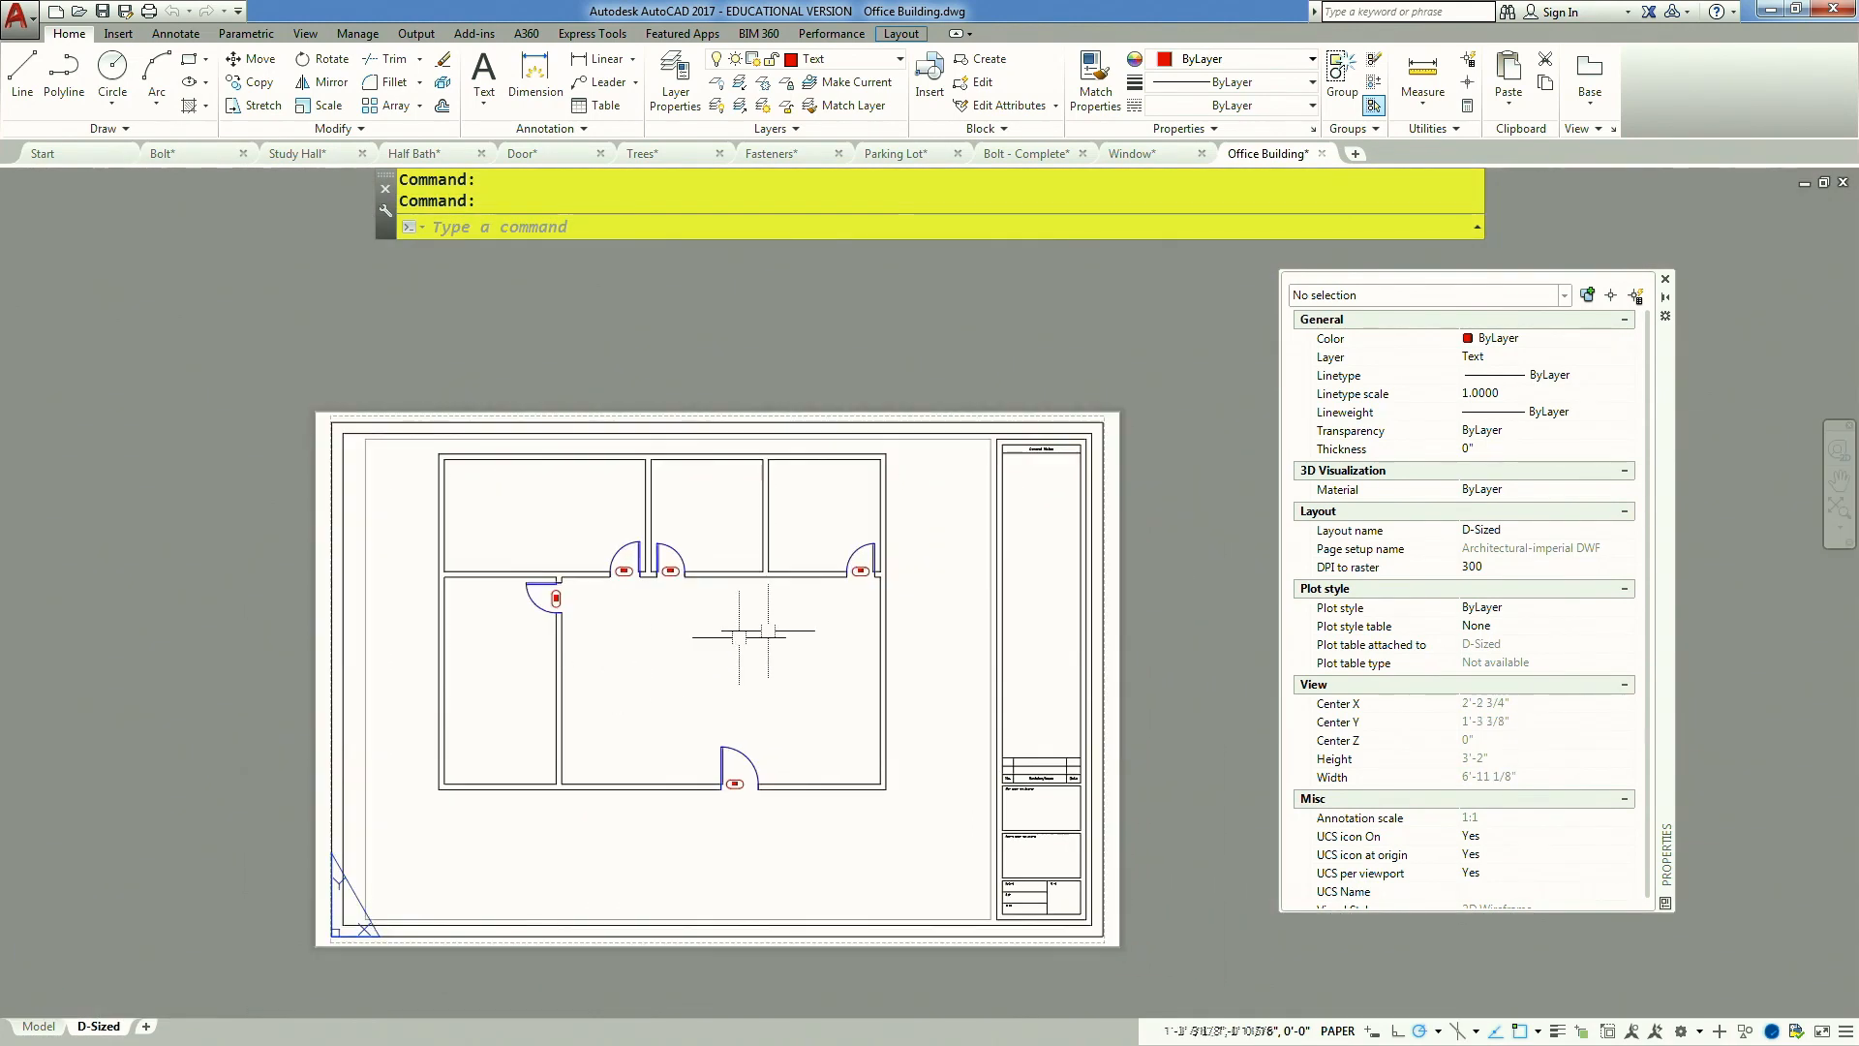
pyautogui.click(1665, 280)
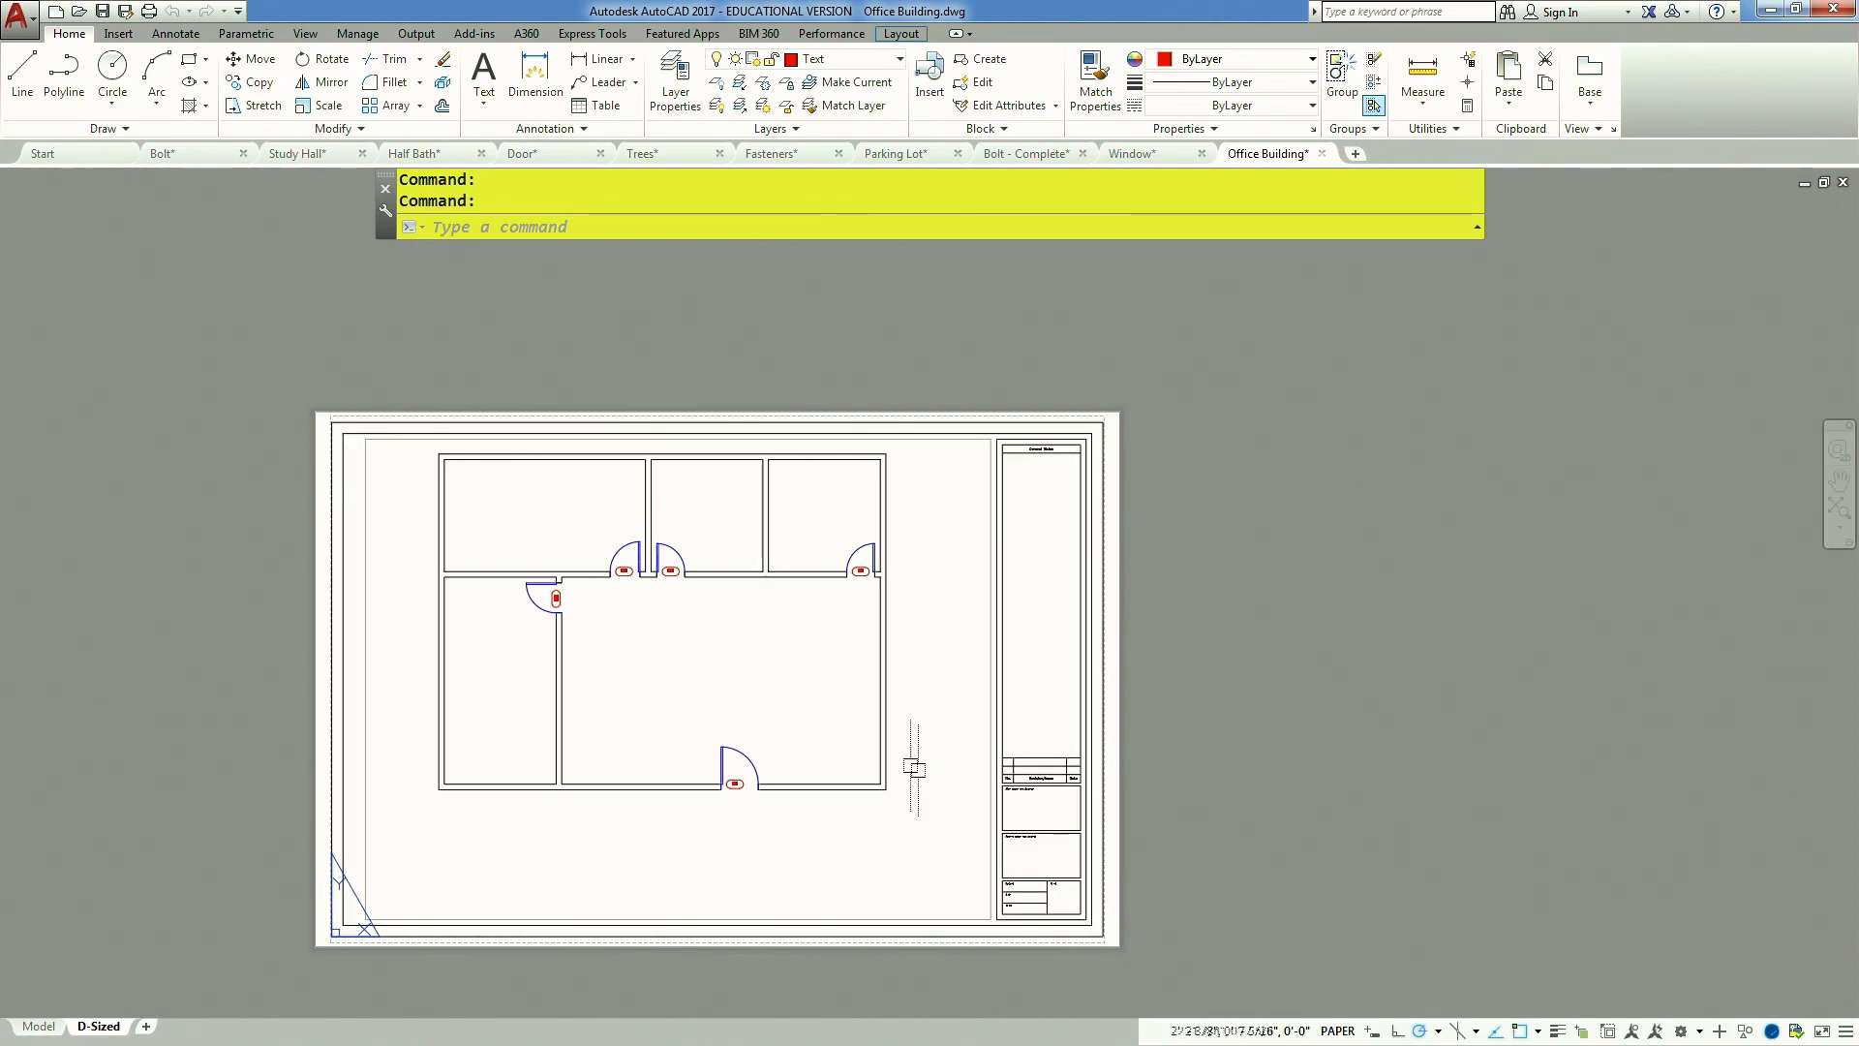
# Try narrowing door 100 with its size grip inside the layout viewport, and undo the change
pyautogui.doubleClick(747, 651)
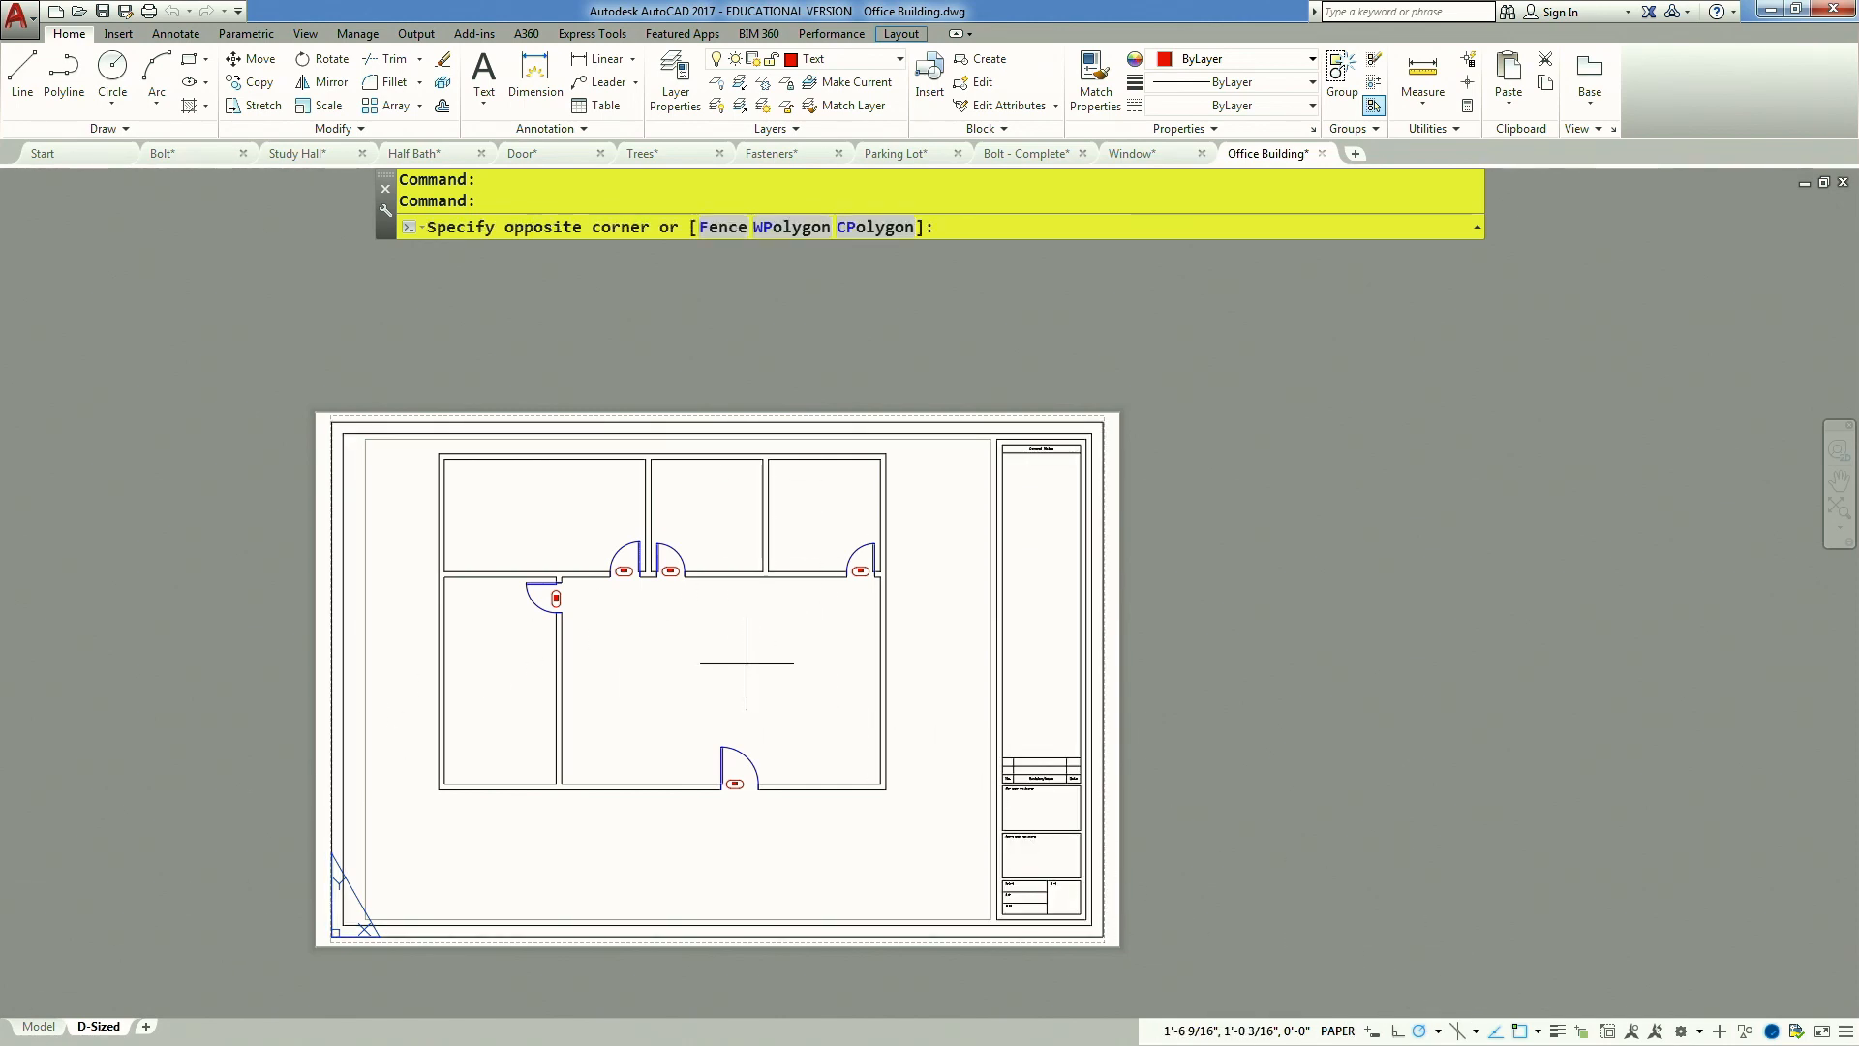
pyautogui.click(733, 760)
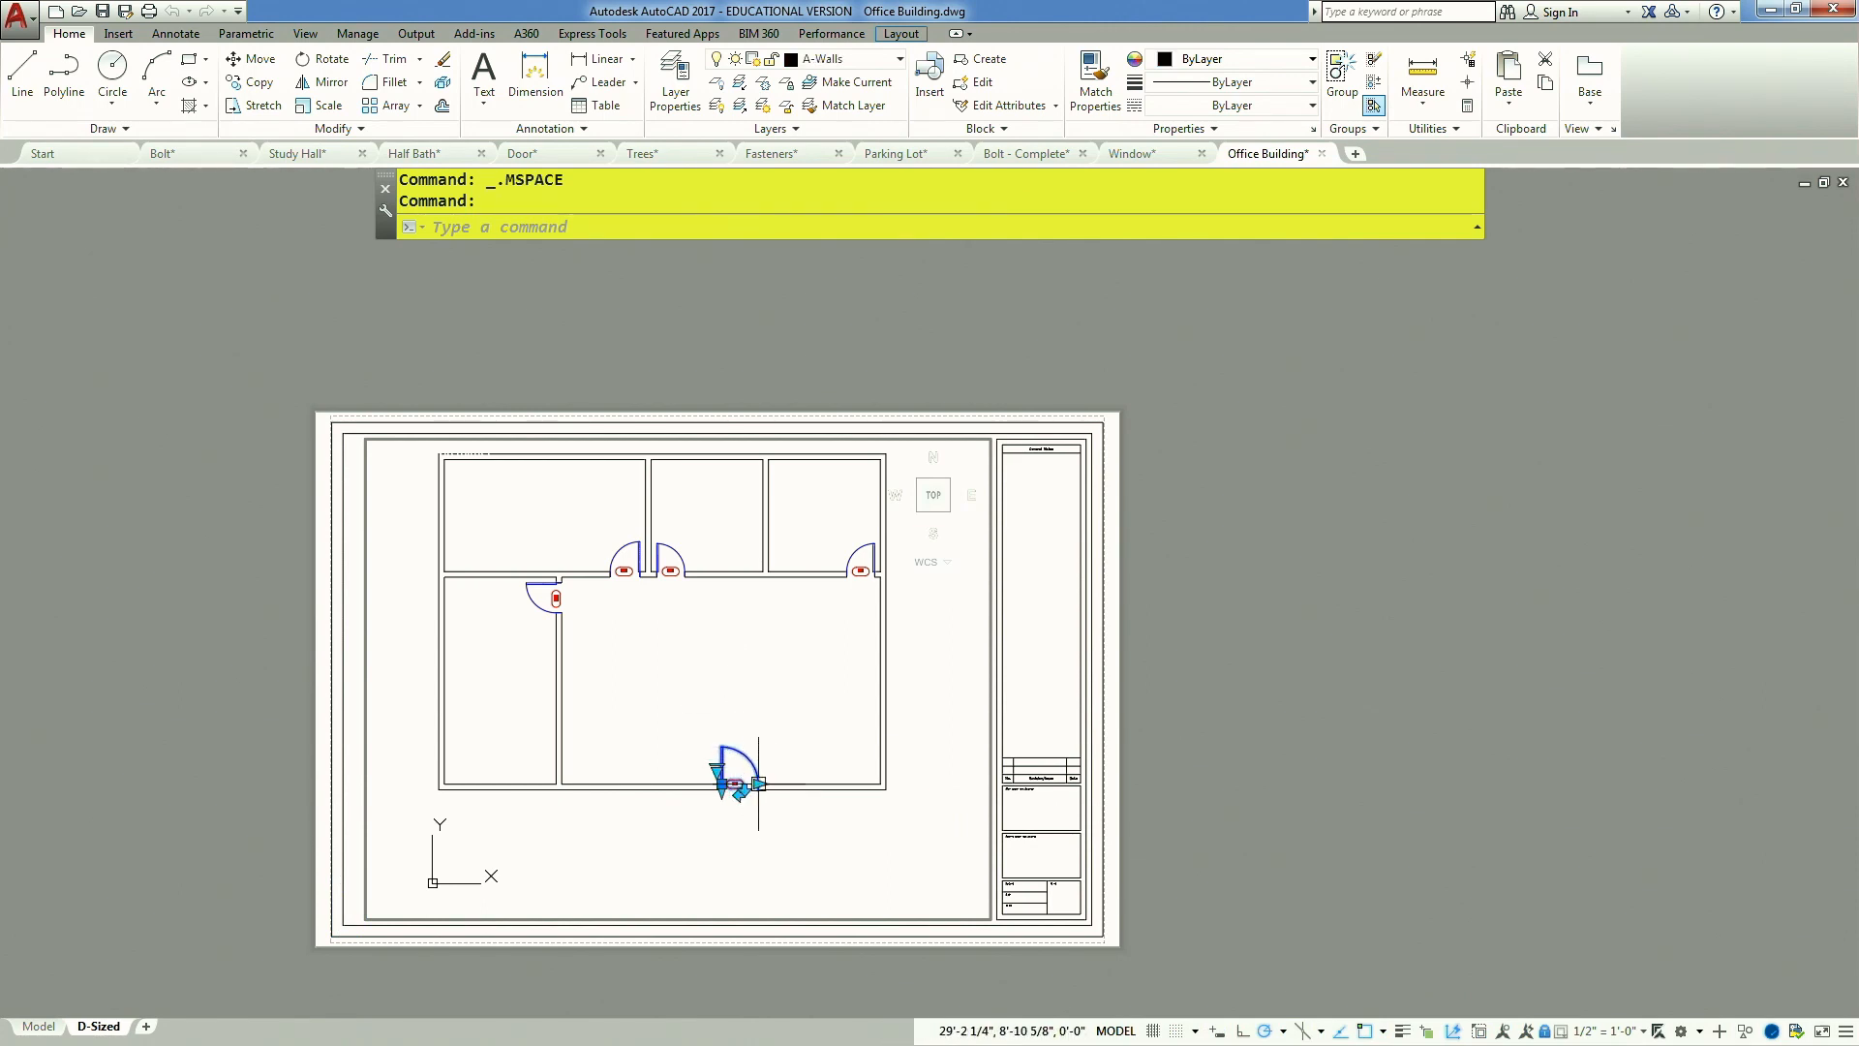
pyautogui.scroll(4, 758, 782)
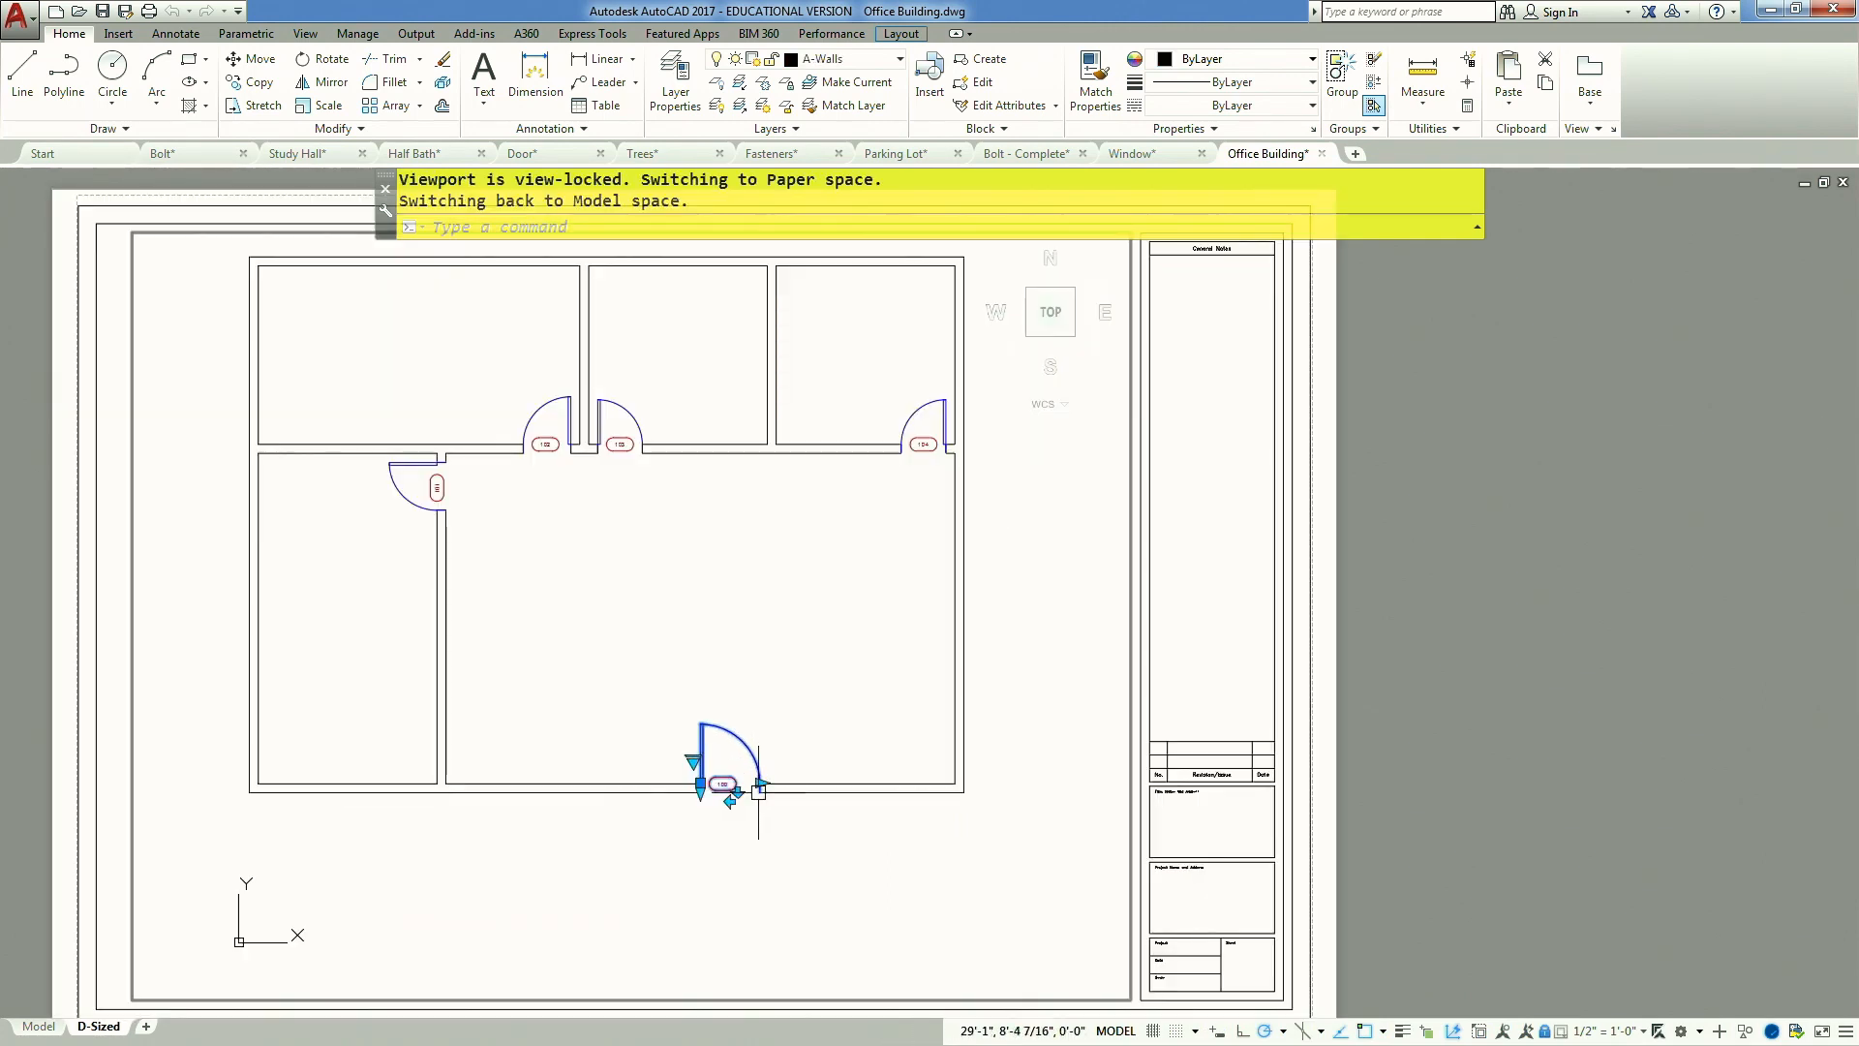
pyautogui.click(759, 777)
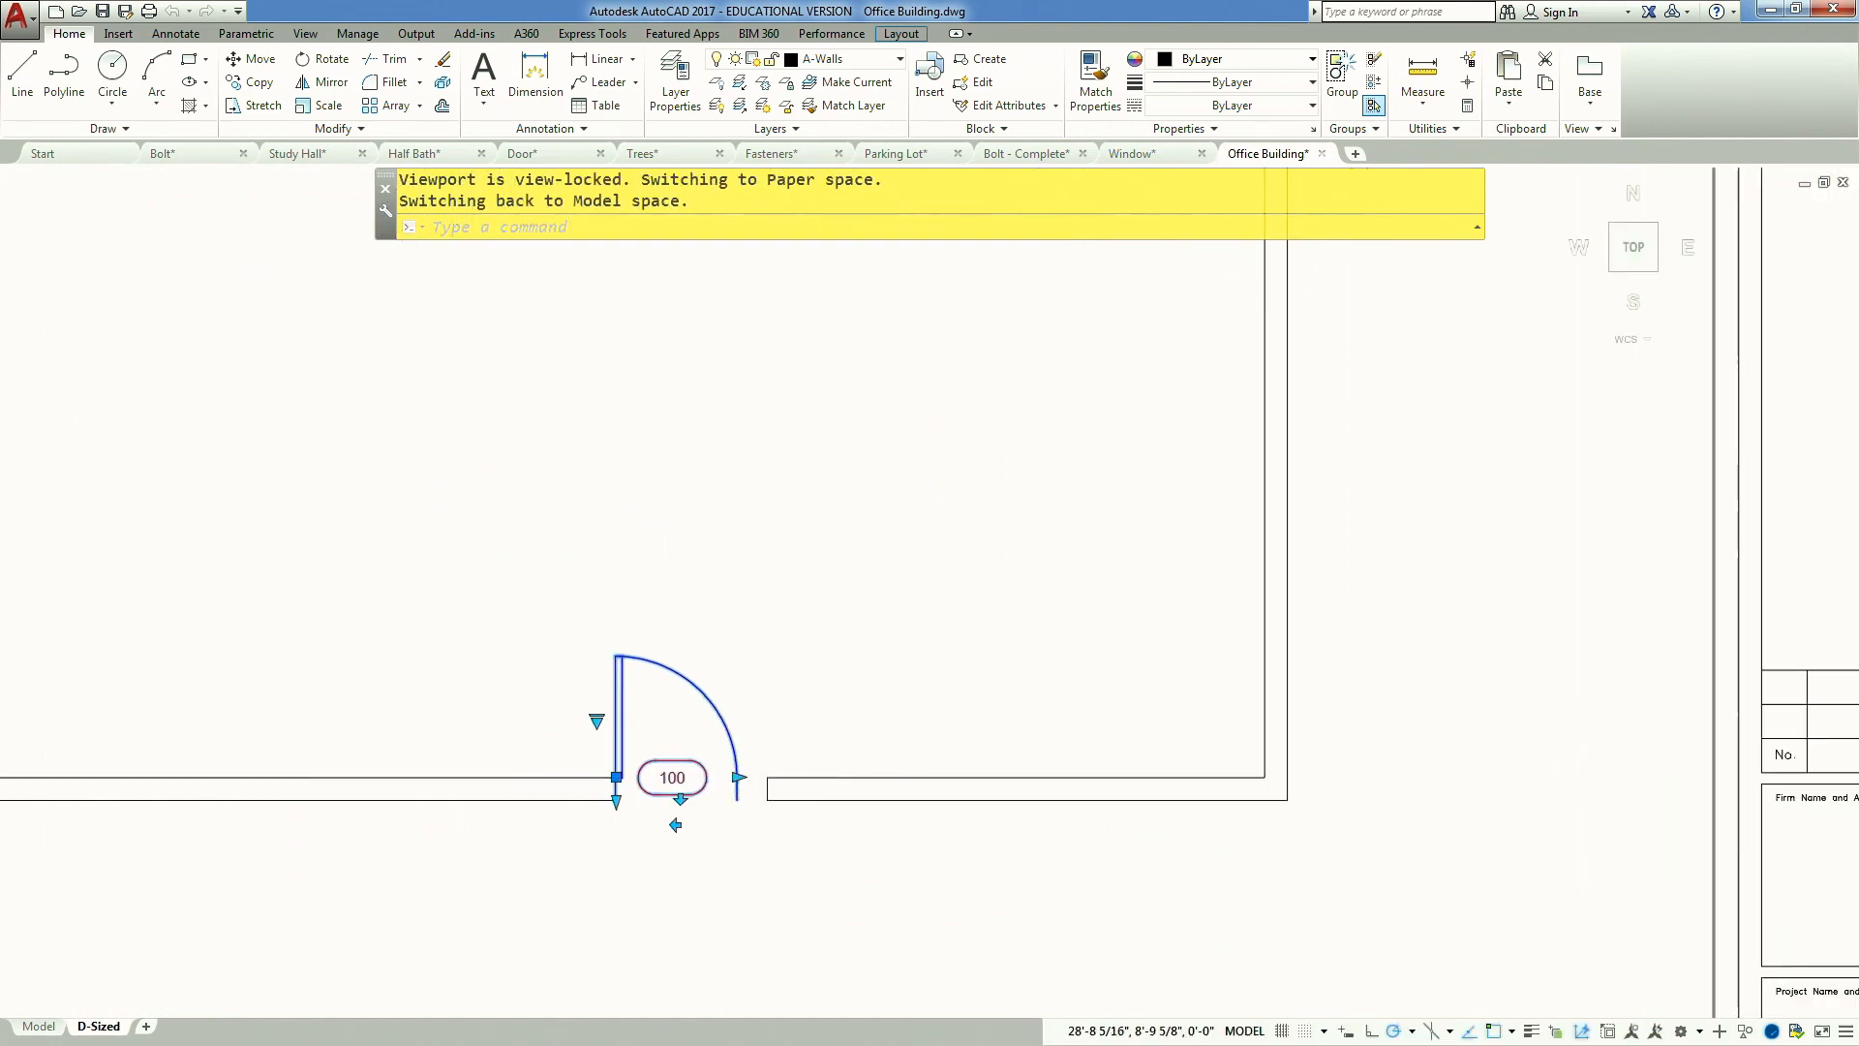
pyautogui.scroll(4, 740, 777)
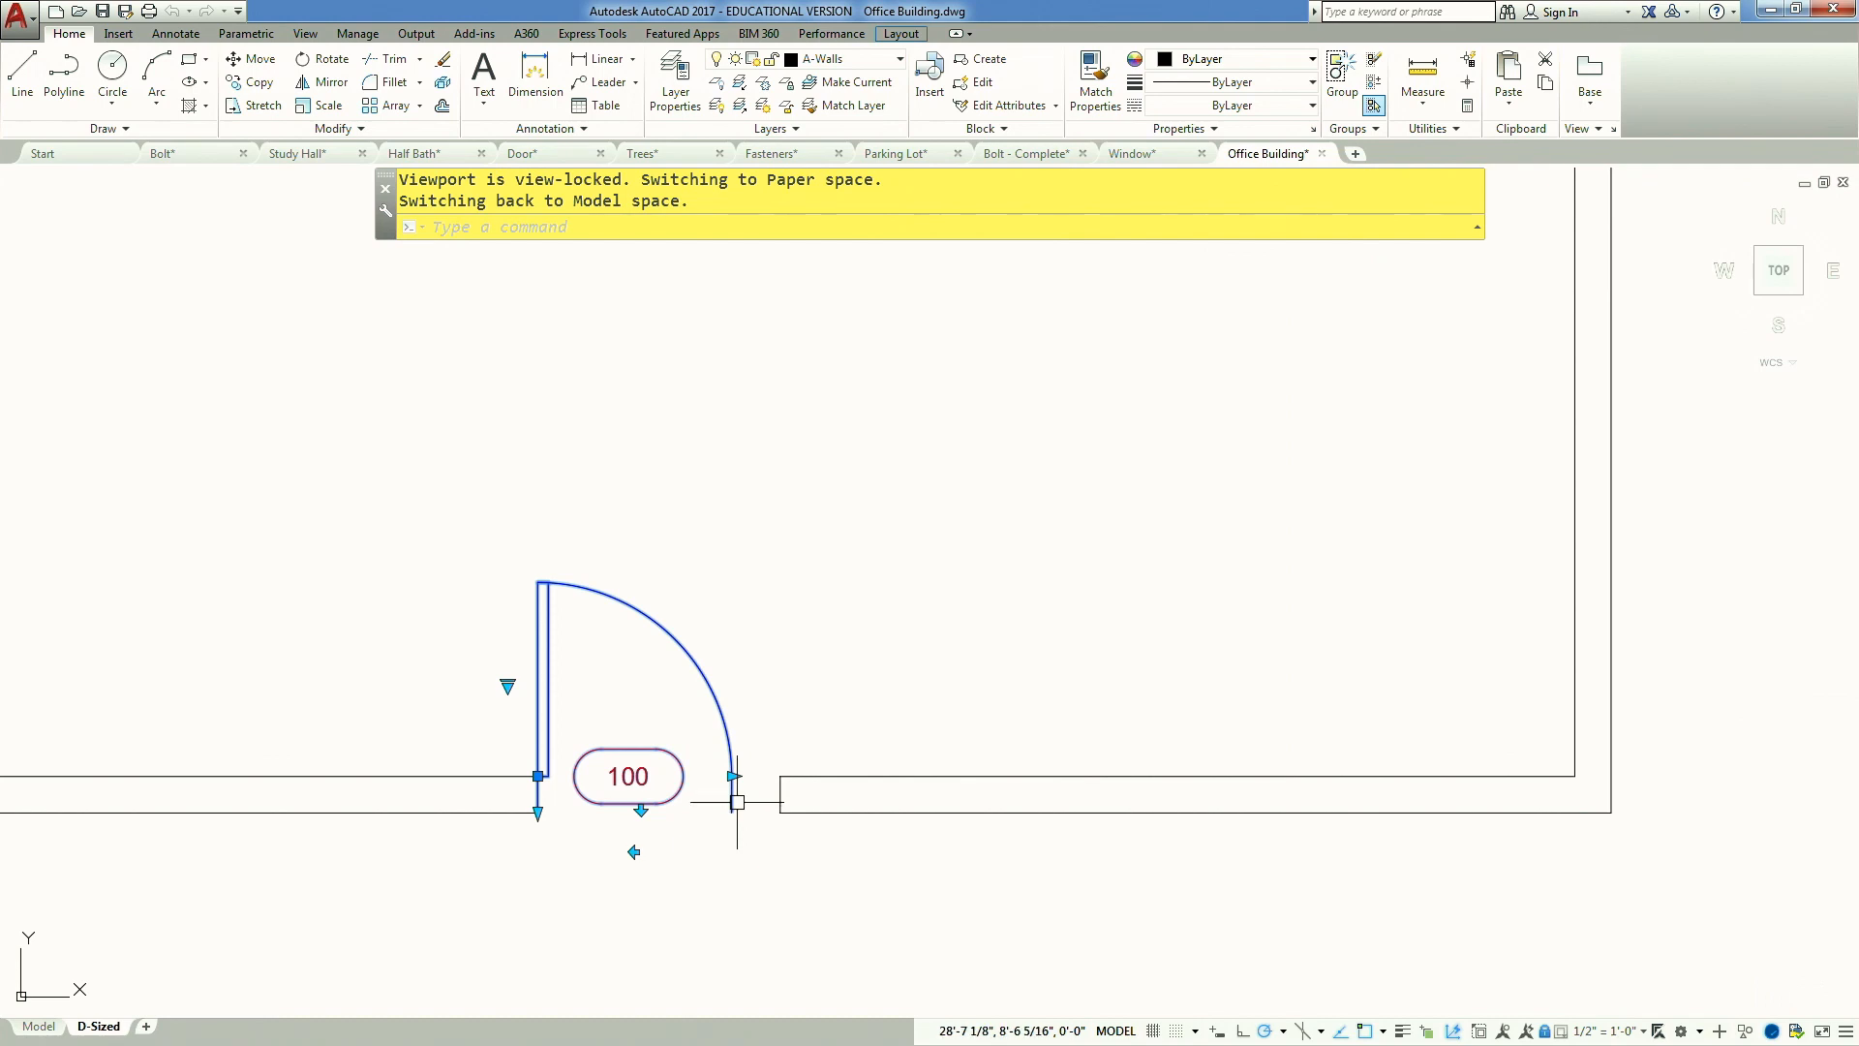
pyautogui.hotkey('ctrl', 'z')
pyautogui.hotkey('ctrl', 'z')
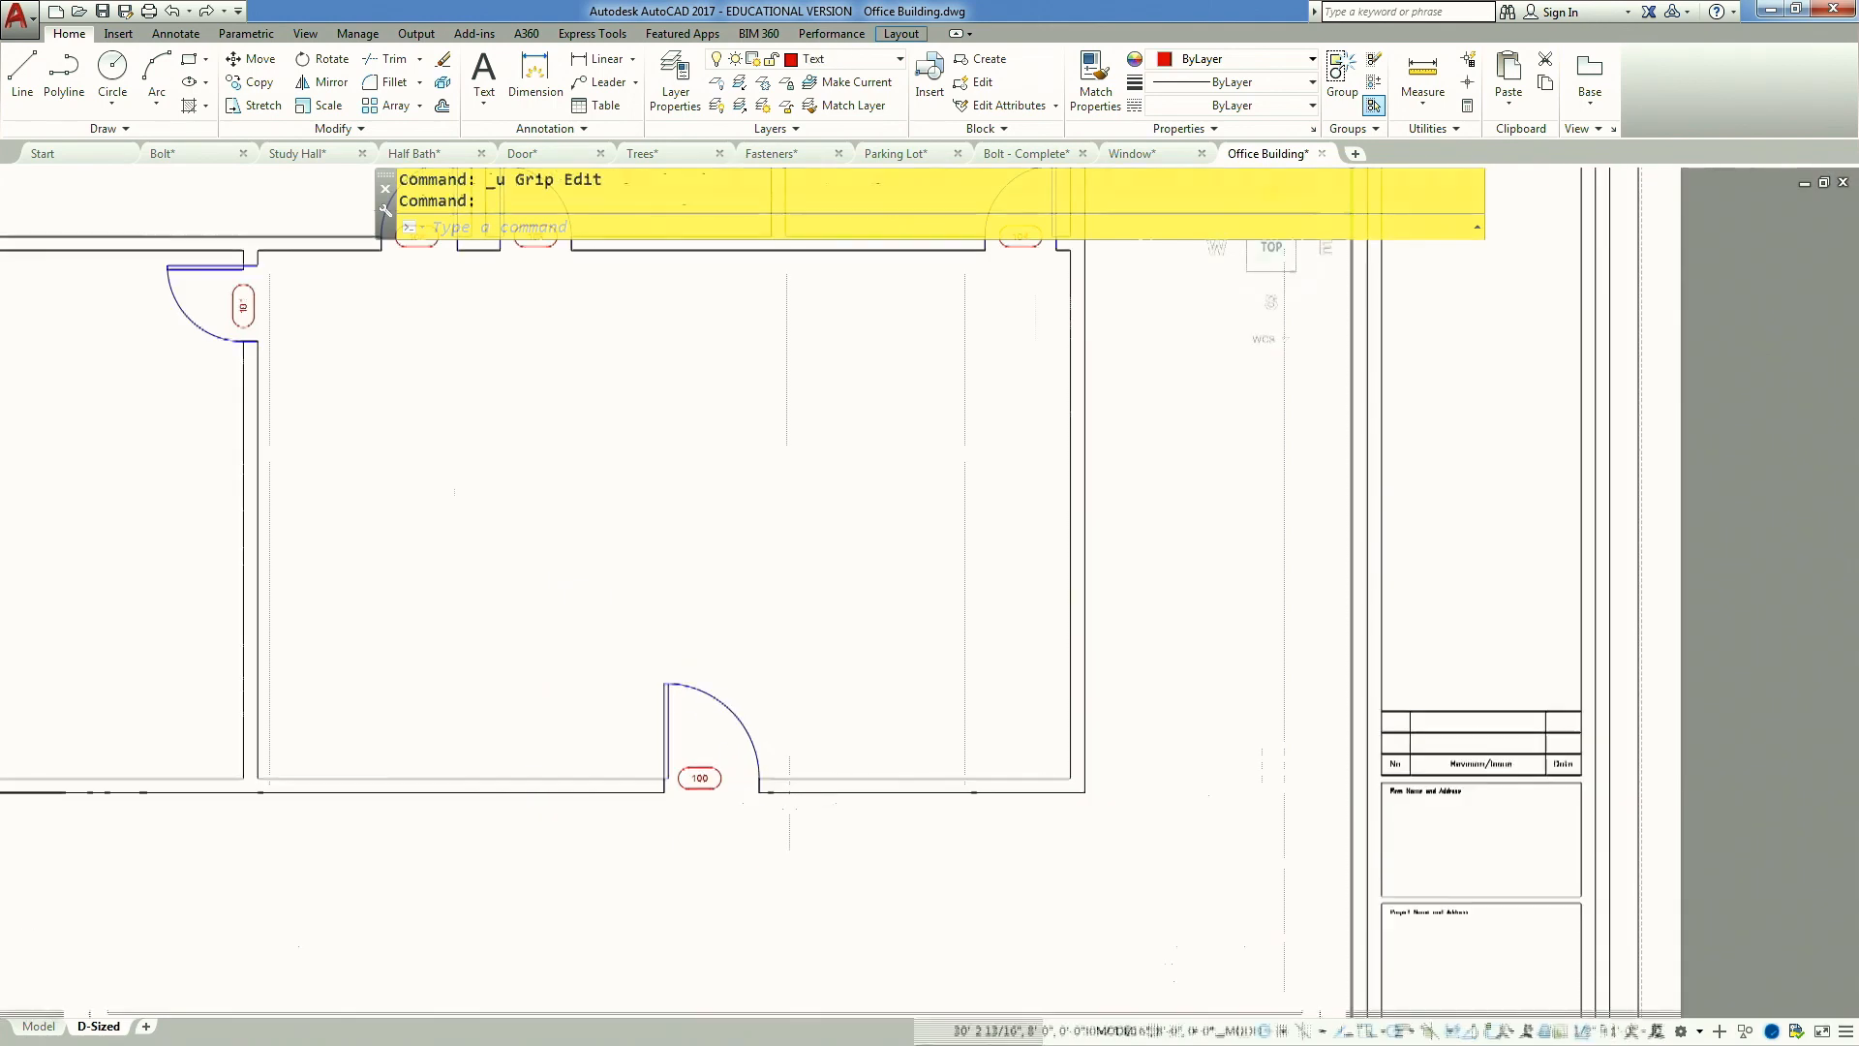
pyautogui.scroll(-6, 788, 799)
pyautogui.scroll(5, 987, 699)
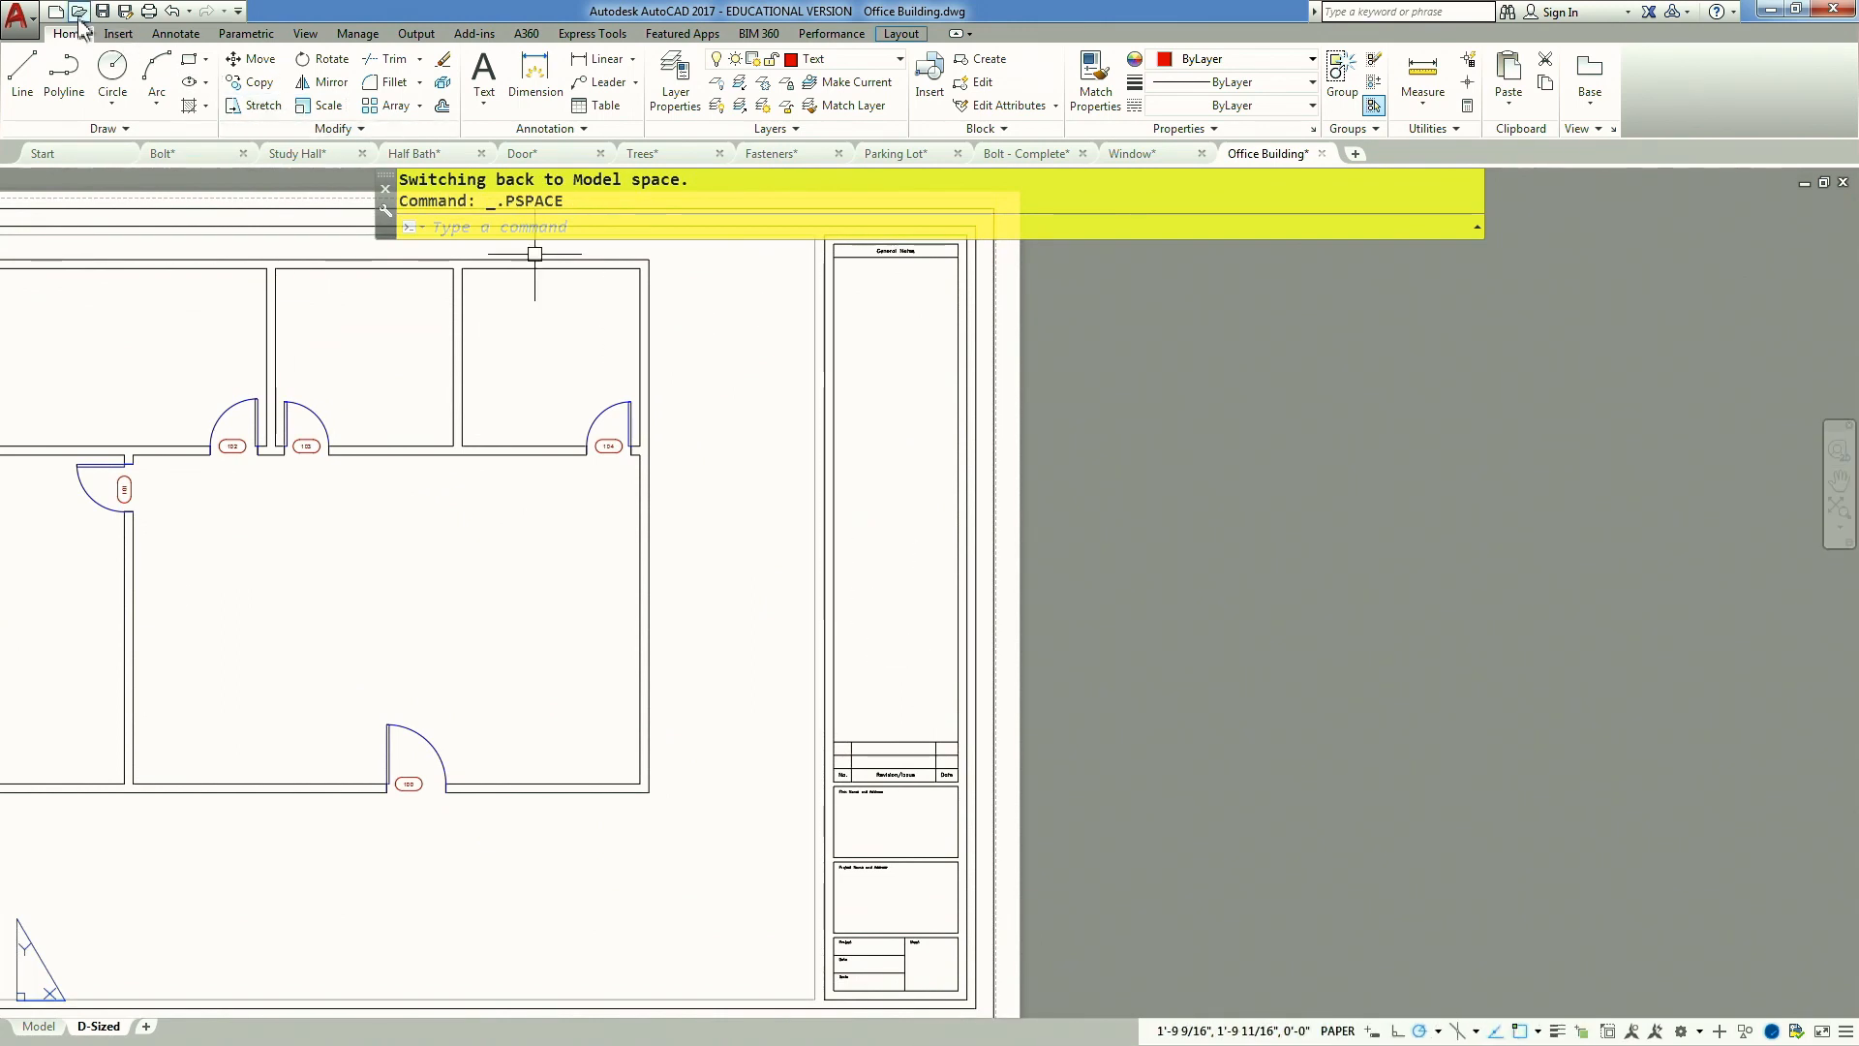
# Create a new data extraction saved as DOOR SCHEDULE, using the current drawing as the data source
pyautogui.click(120, 35)
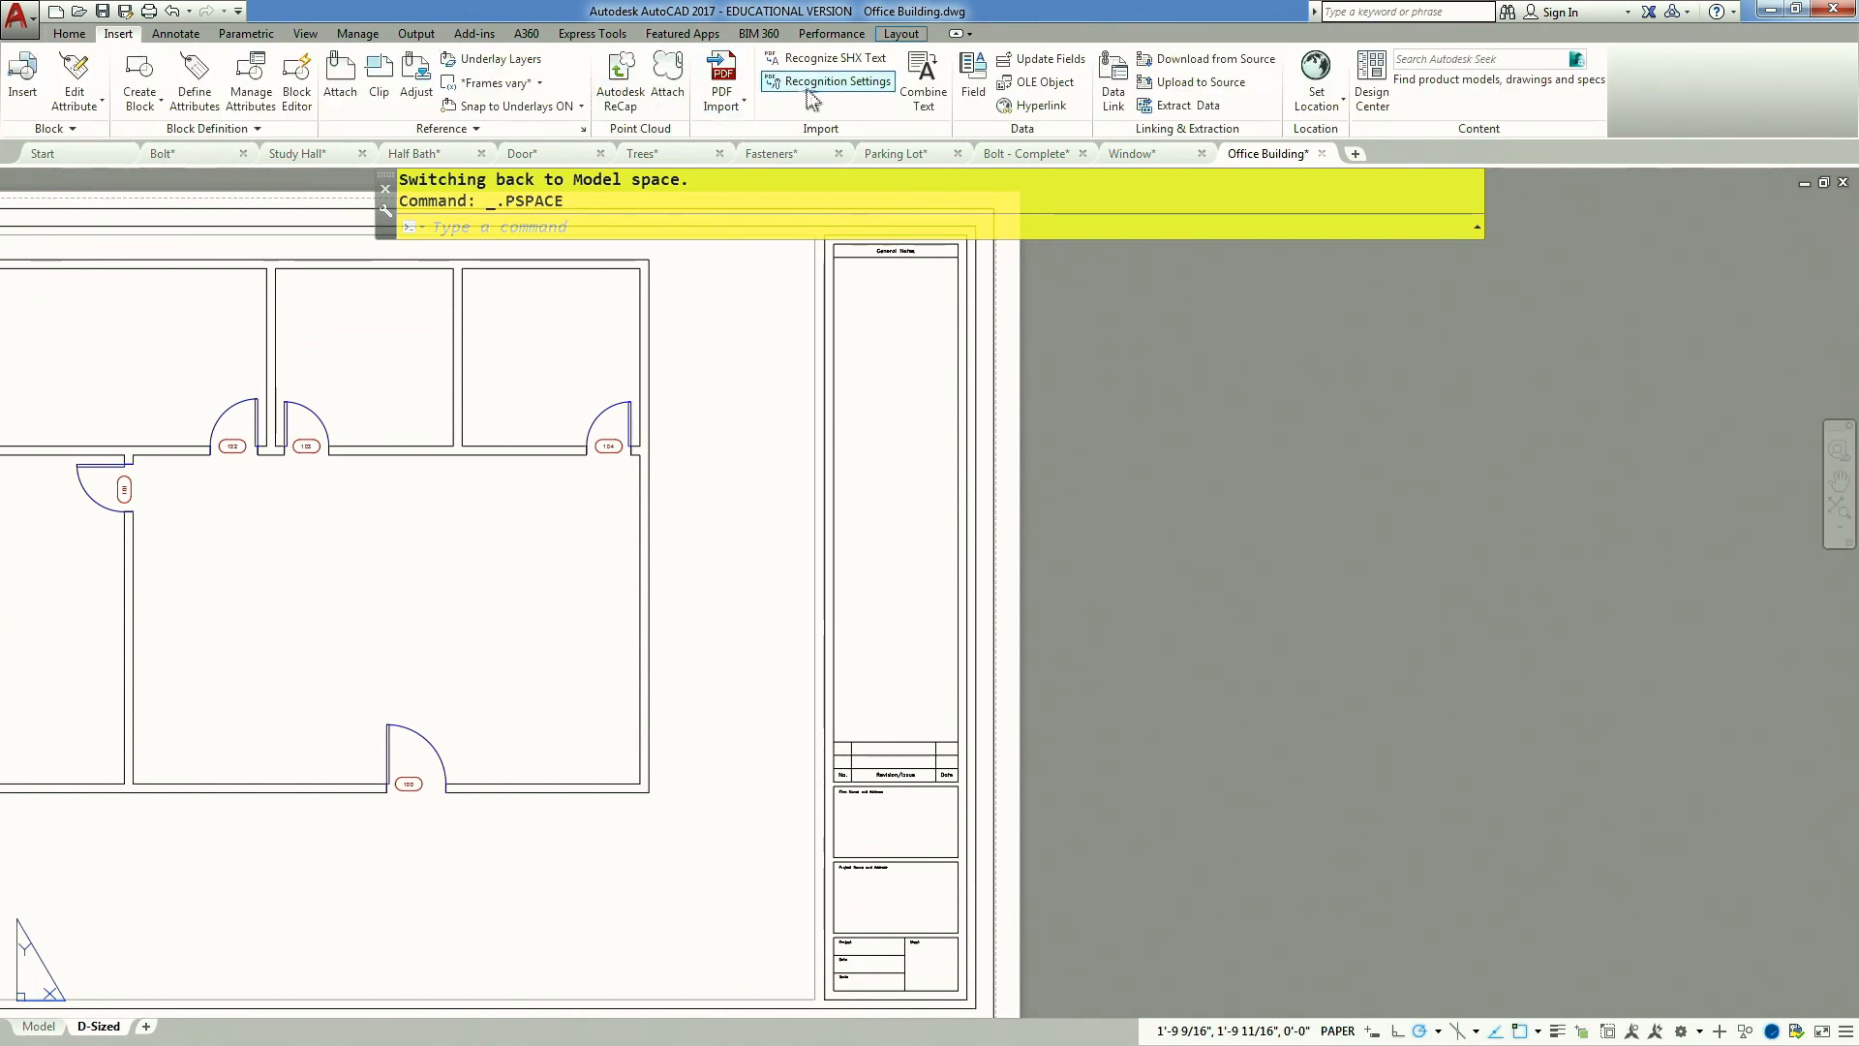
pyautogui.click(1178, 108)
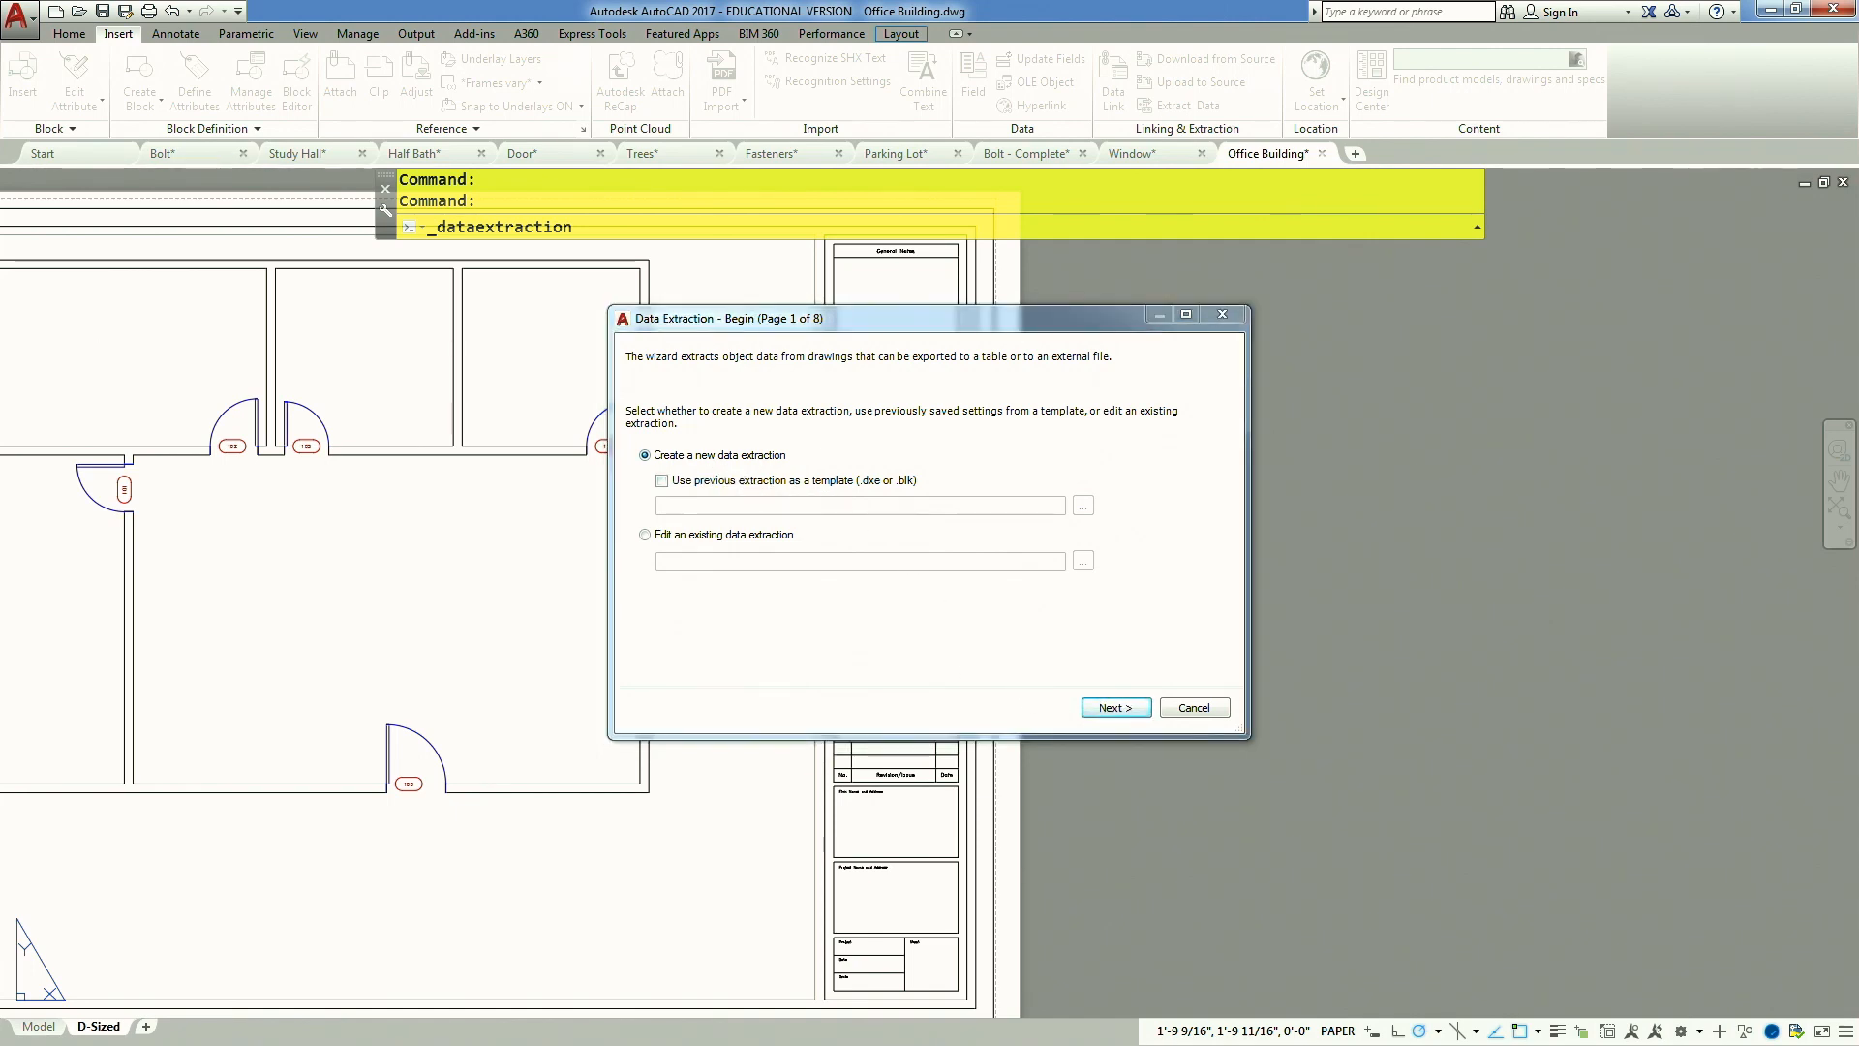
pyautogui.press('Return')
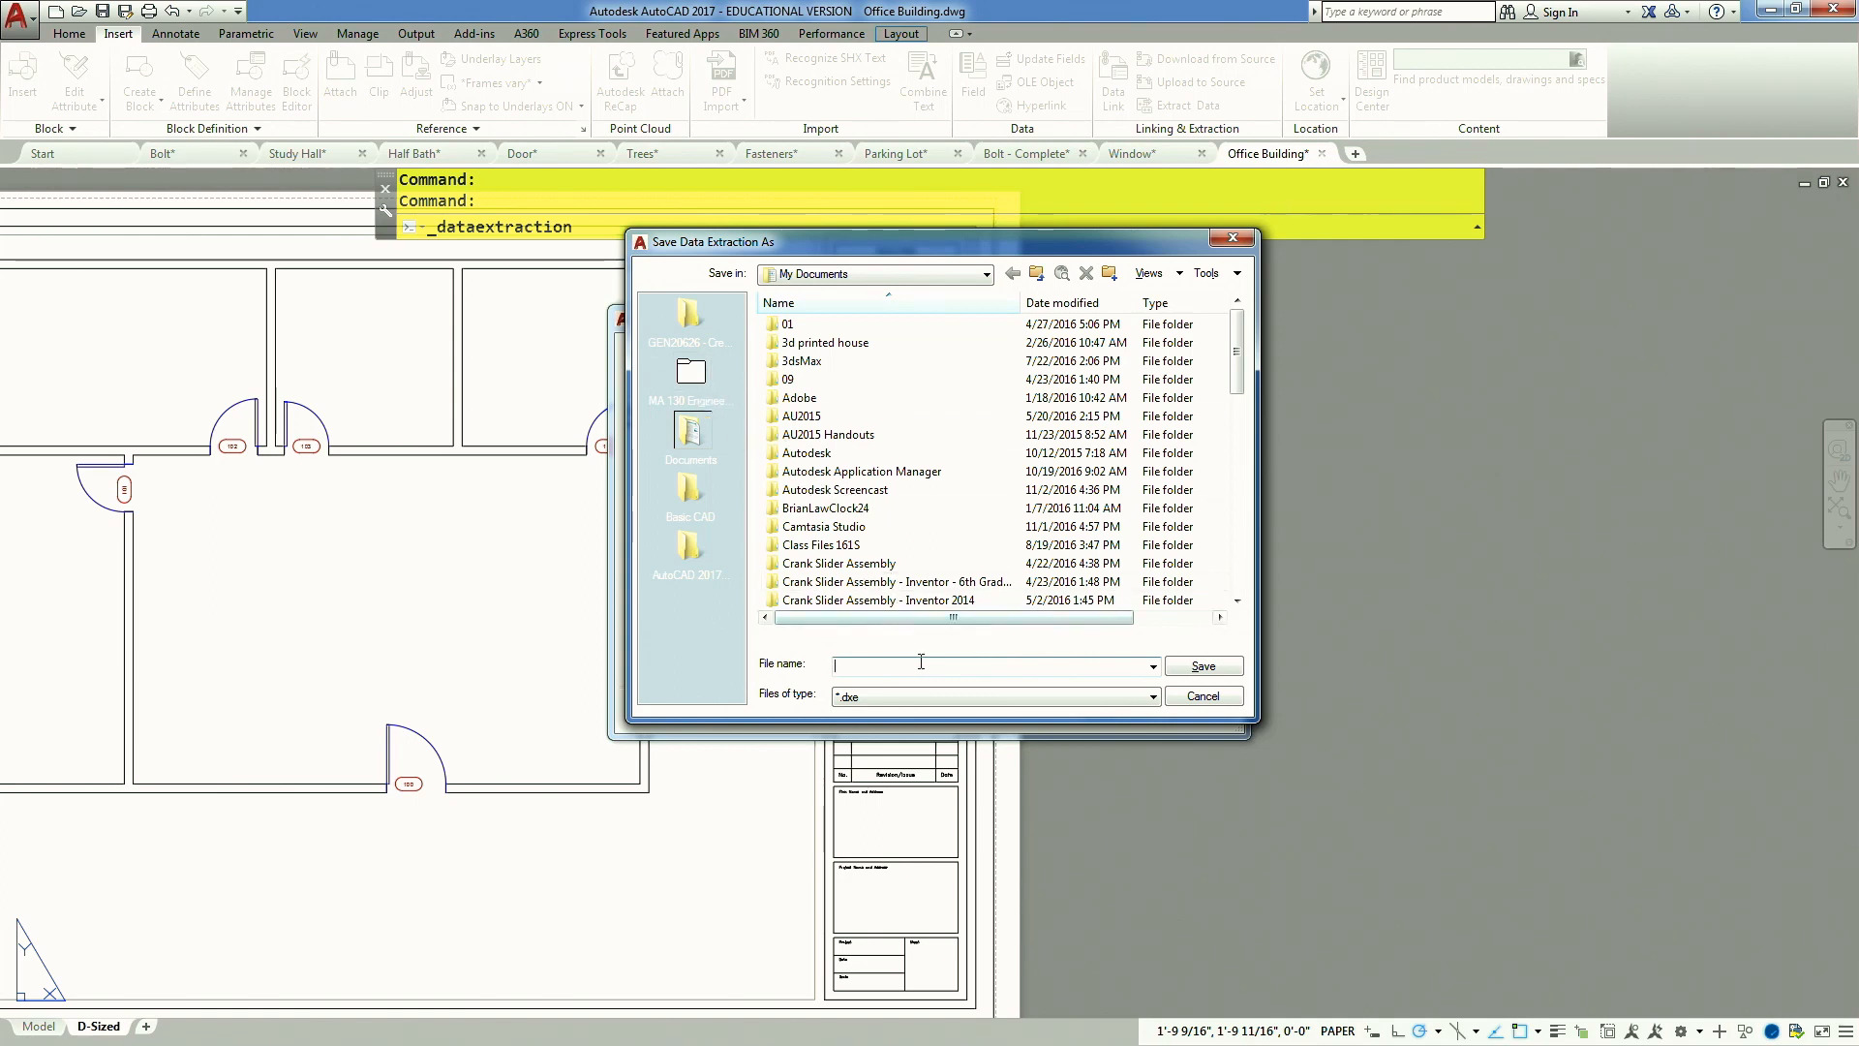
pyautogui.write('DOOR SCHEDULE')
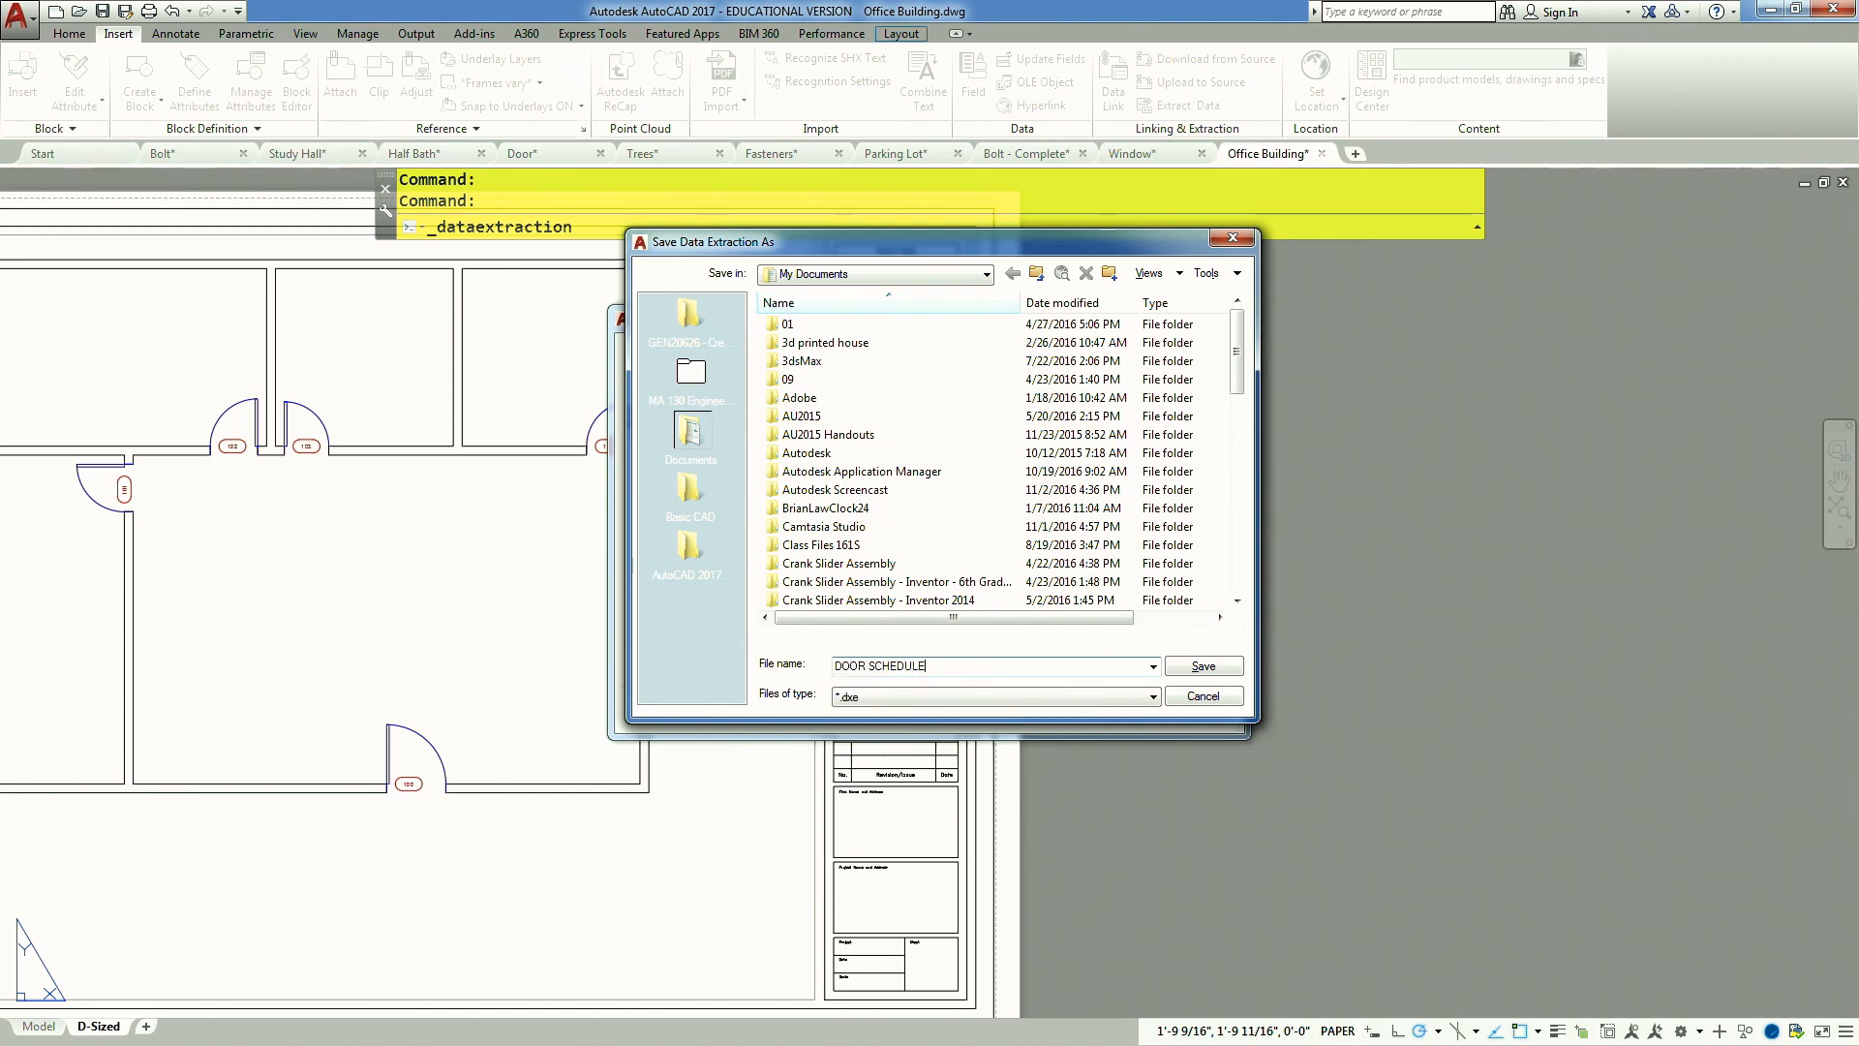
pyautogui.press('Return')
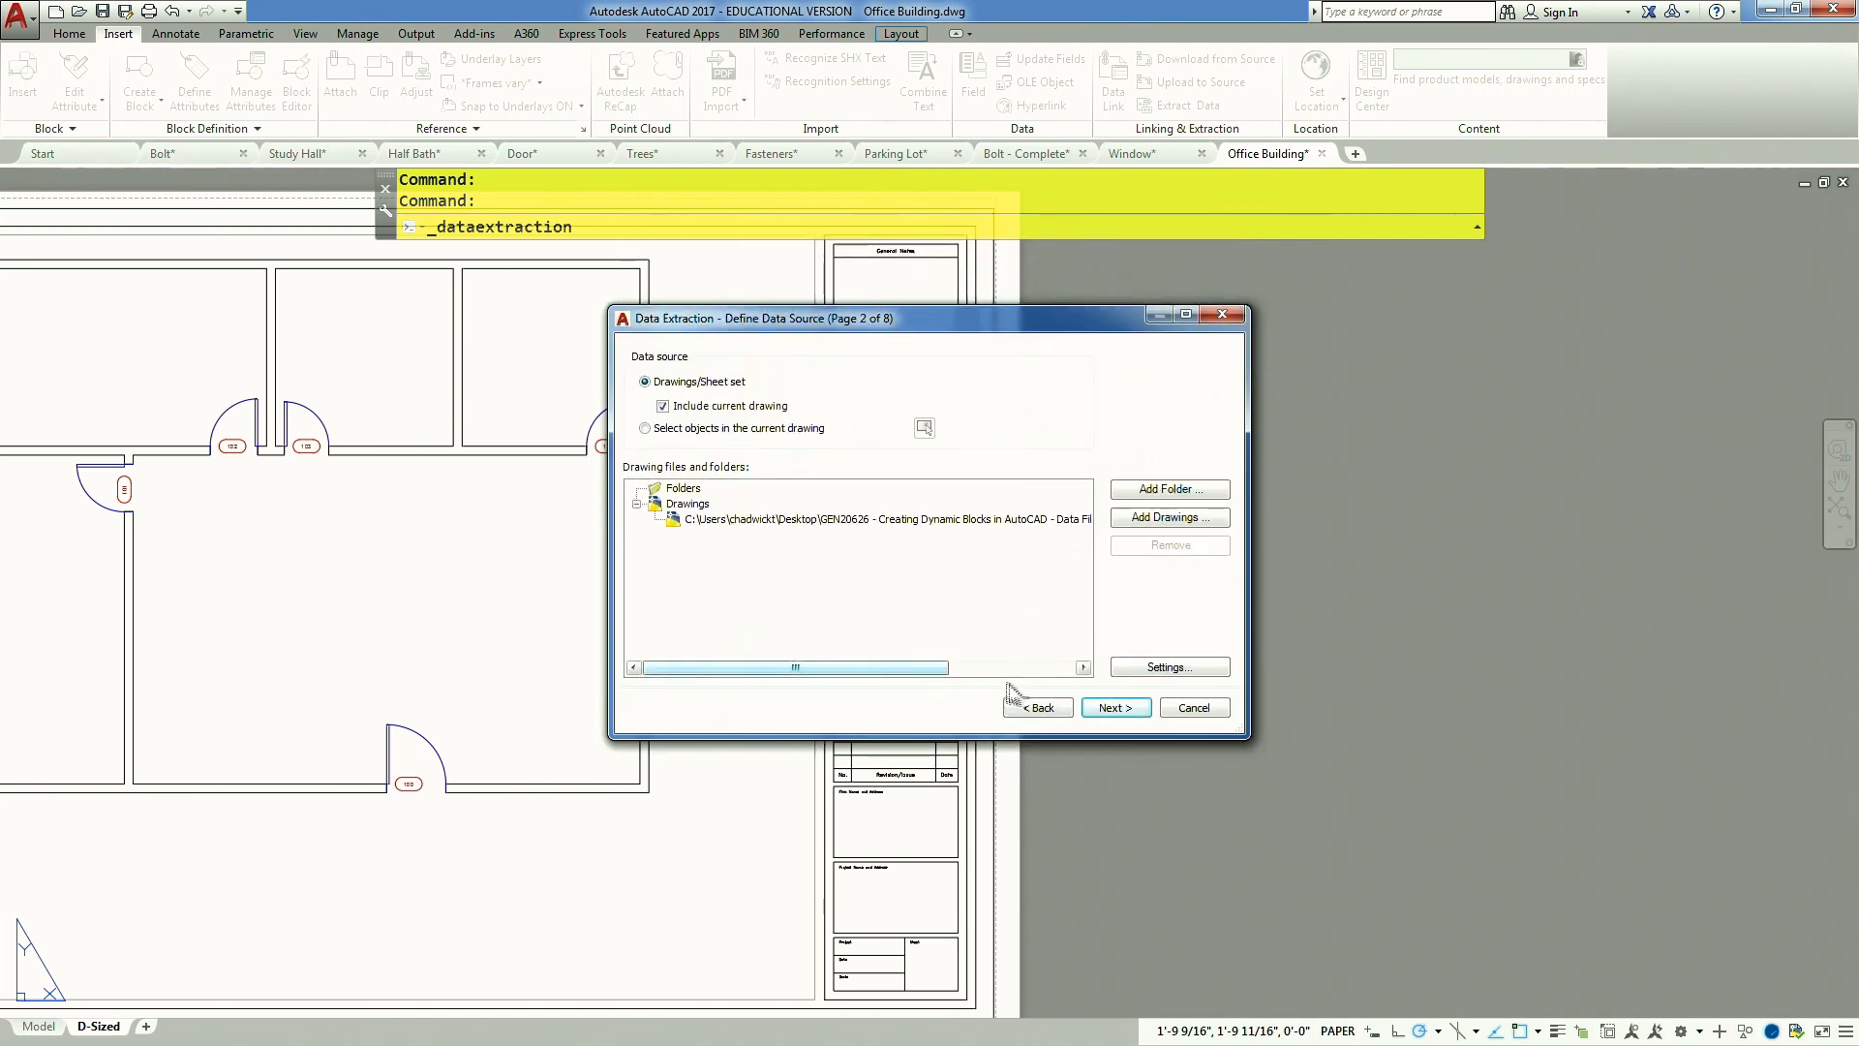
pyautogui.click(1110, 710)
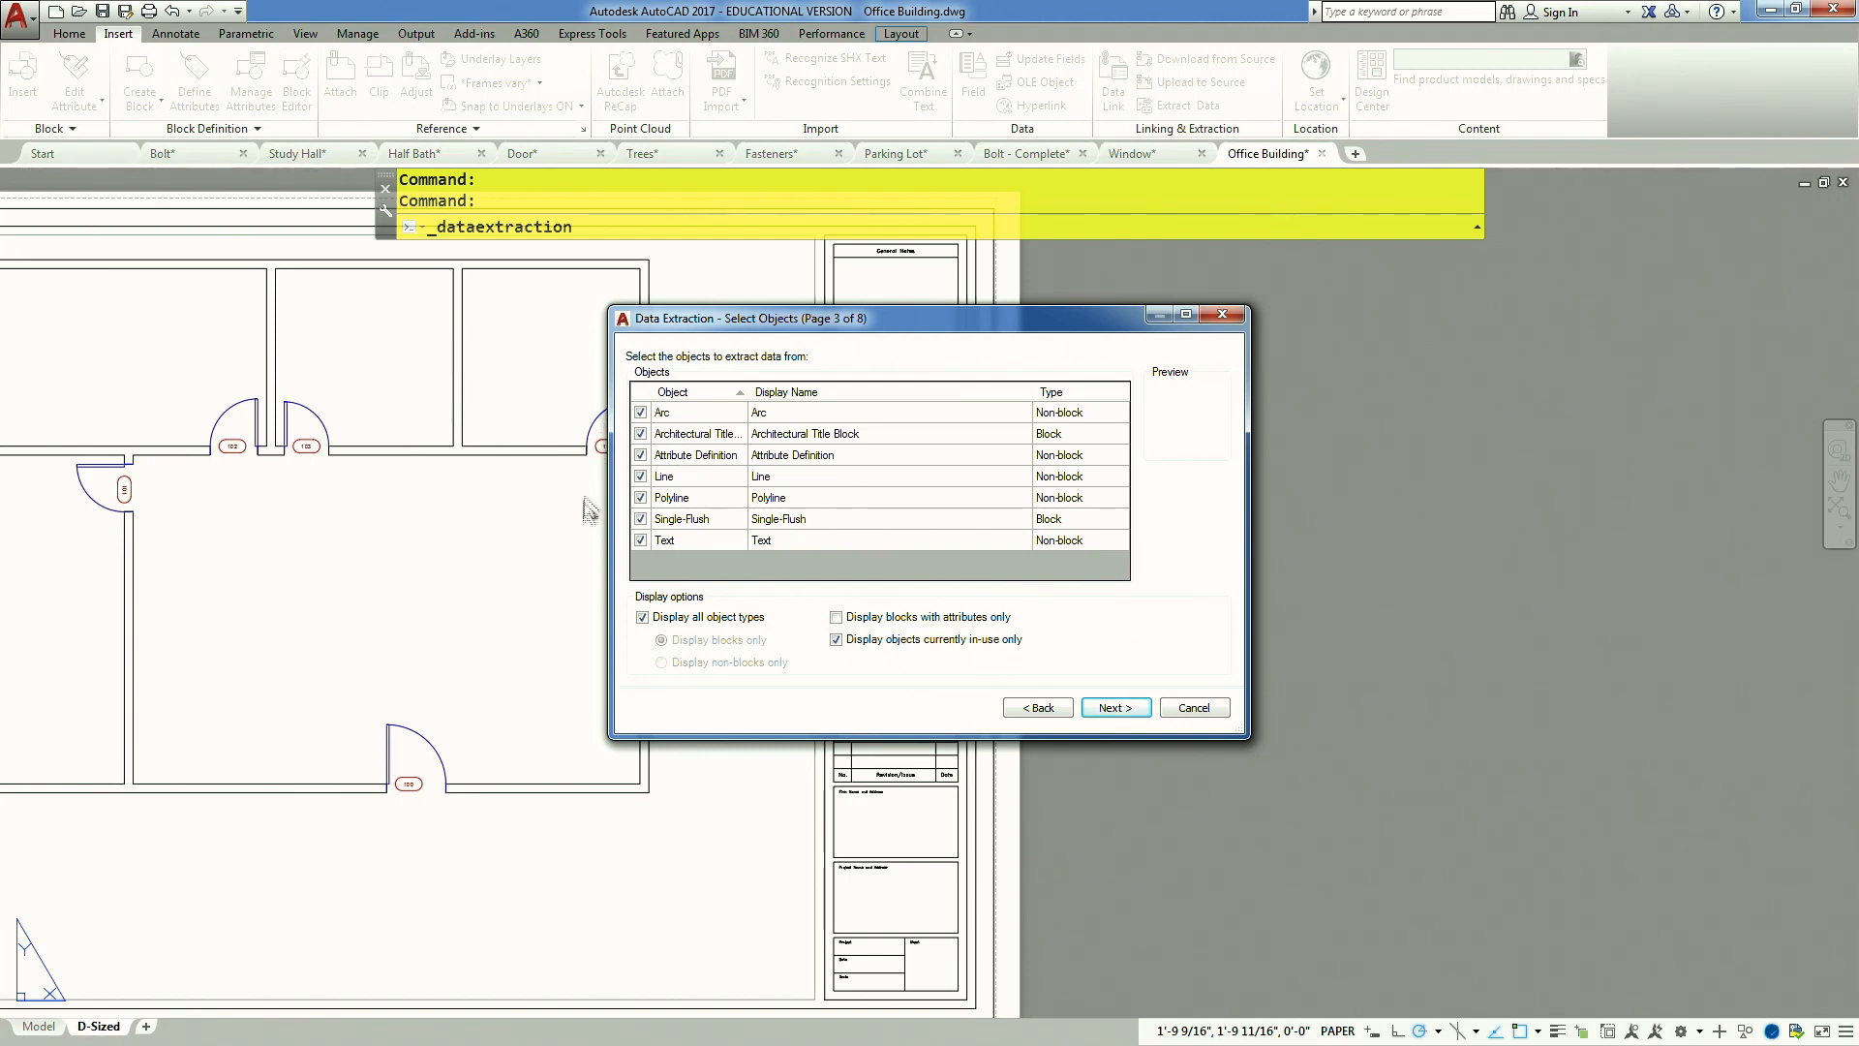
# Limit the extraction objects to blocks only and exclude the Architectural Title Block, keeping Single-Flush
pyautogui.click(643, 616)
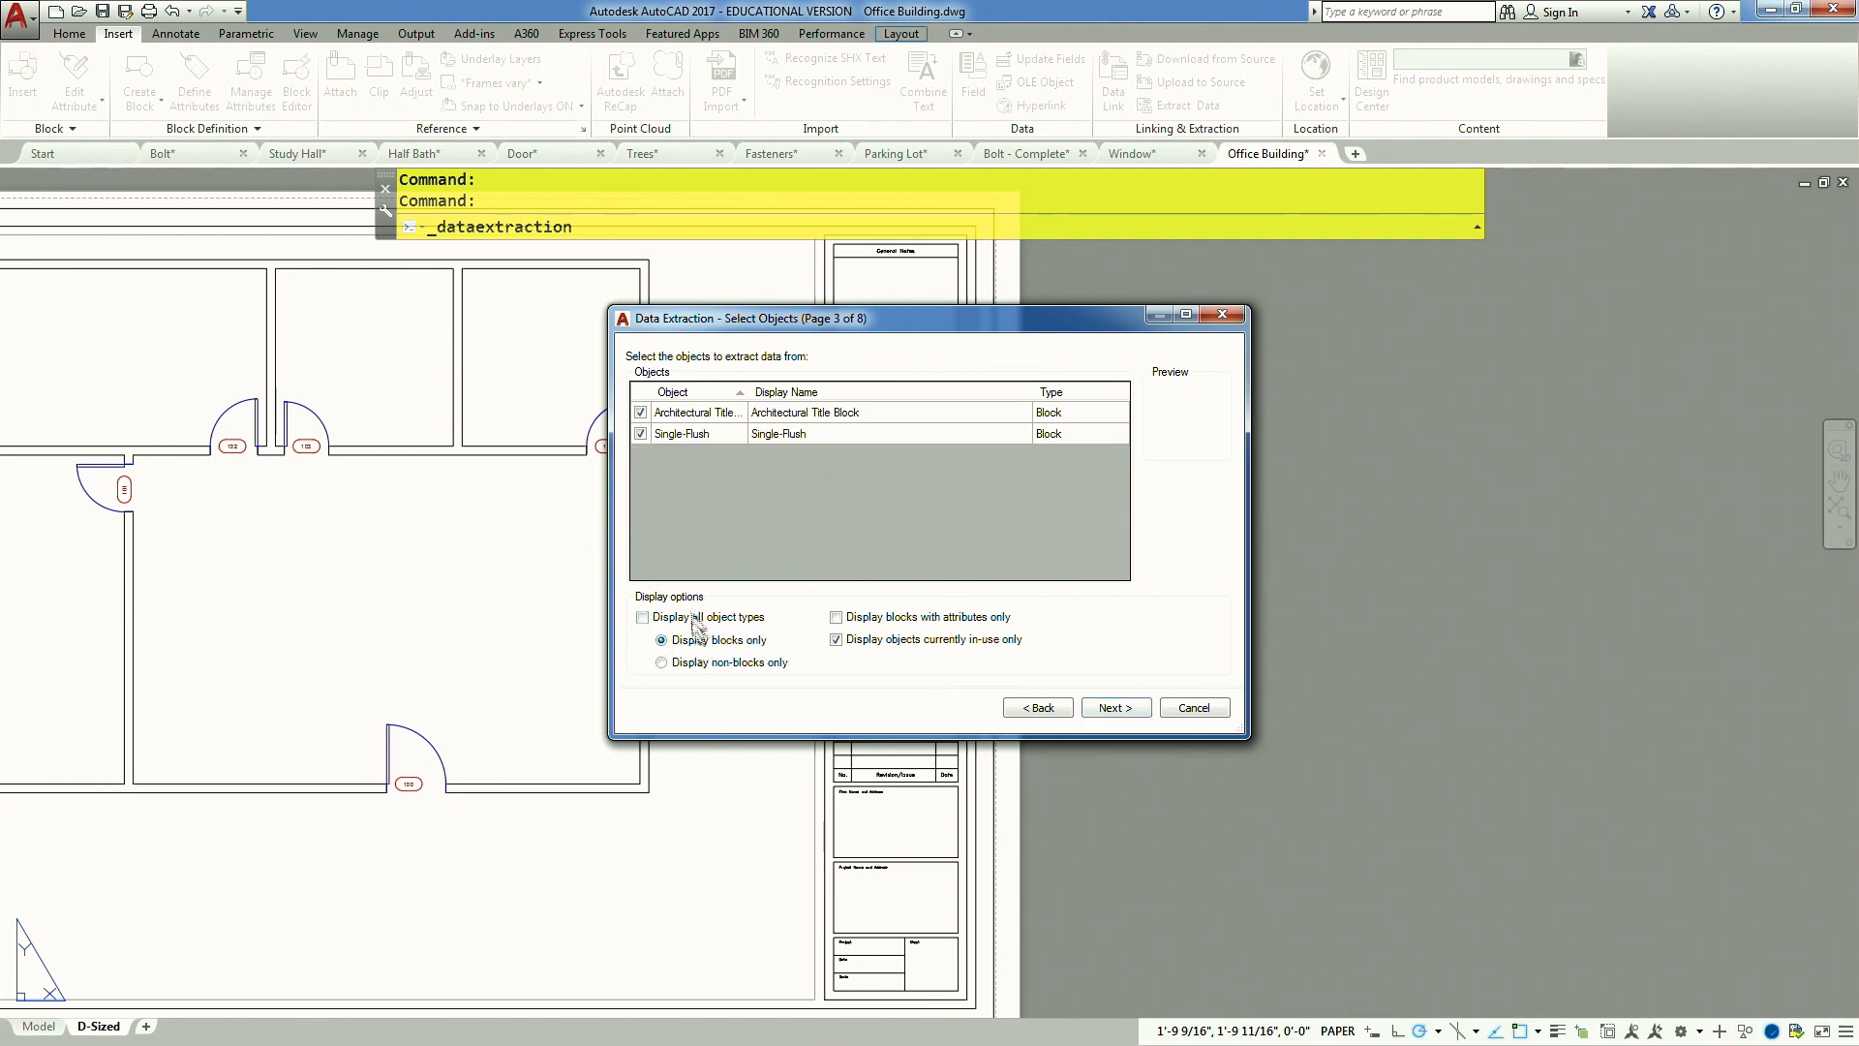
pyautogui.click(644, 417)
pyautogui.click(641, 413)
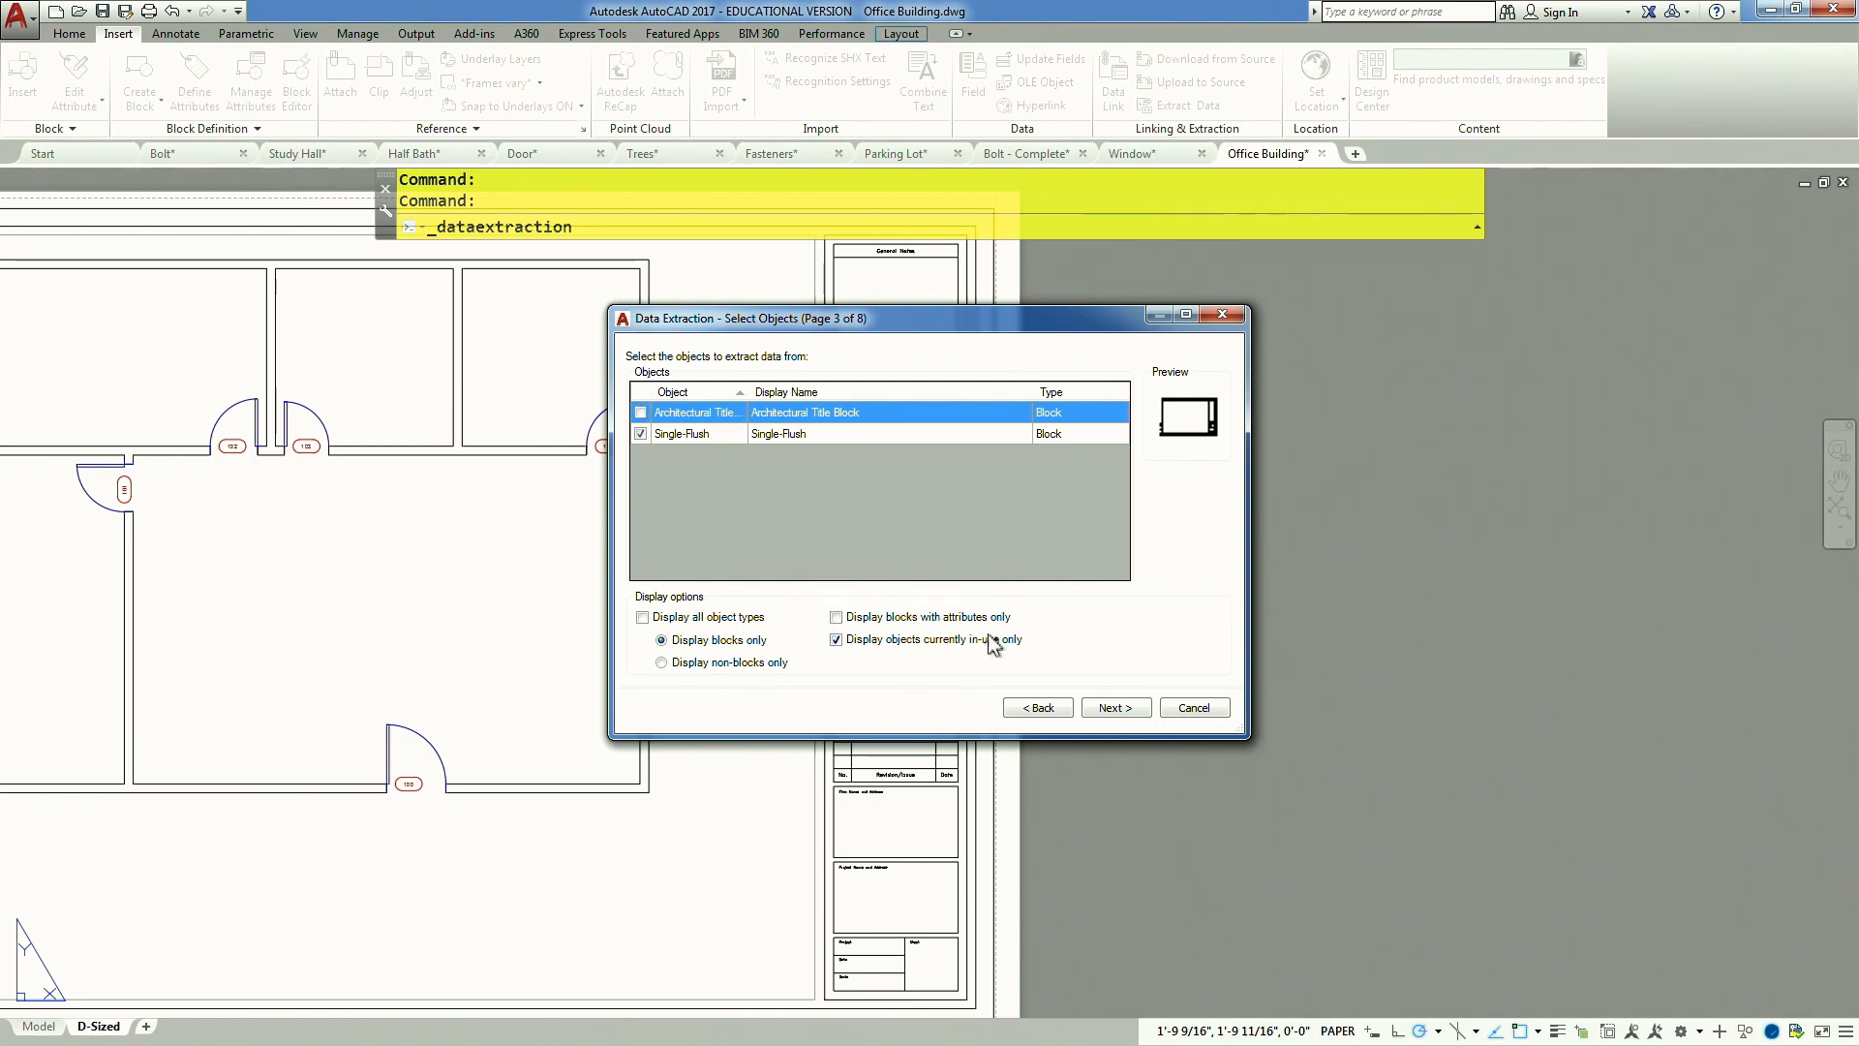
pyautogui.click(1110, 708)
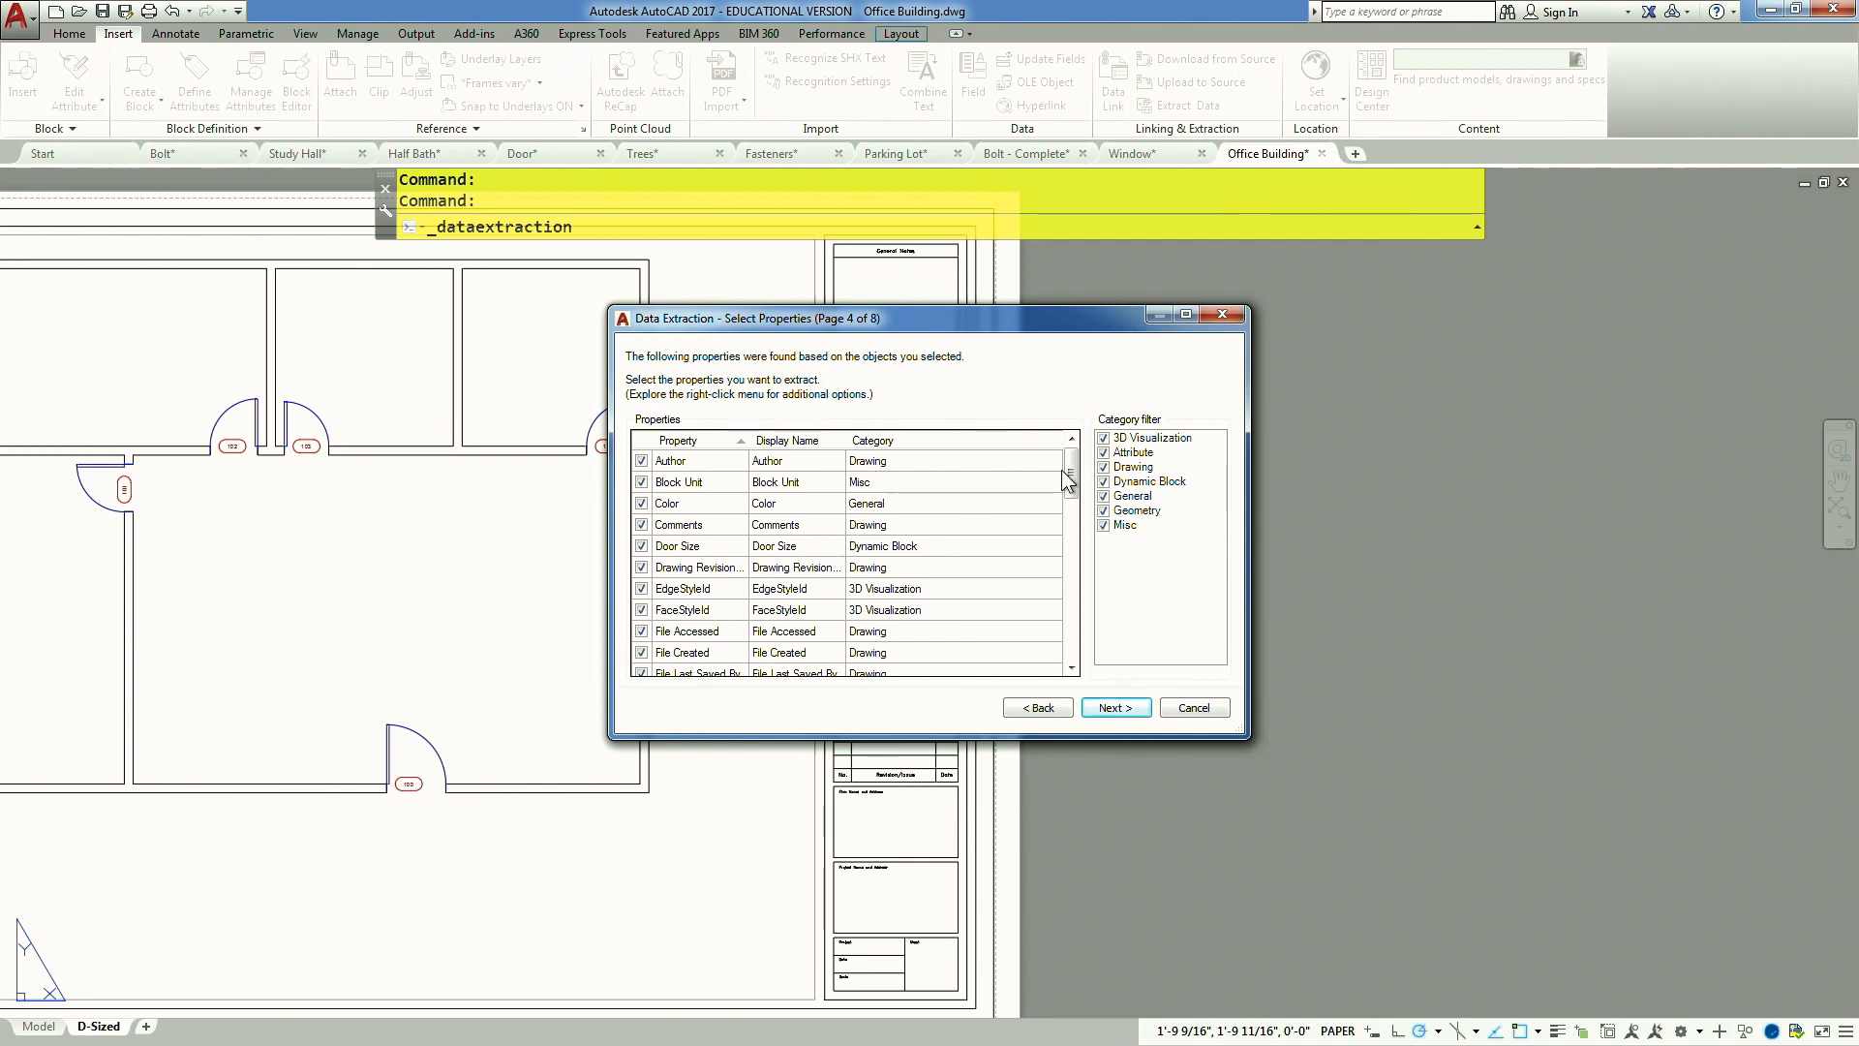
# Filter out the Misc, Geometry, General, Drawing and 3D Visualization property categories, keeping Attribute and Dynamic Block
pyautogui.moveTo(1069, 479); pyautogui.dragTo(1059, 414)
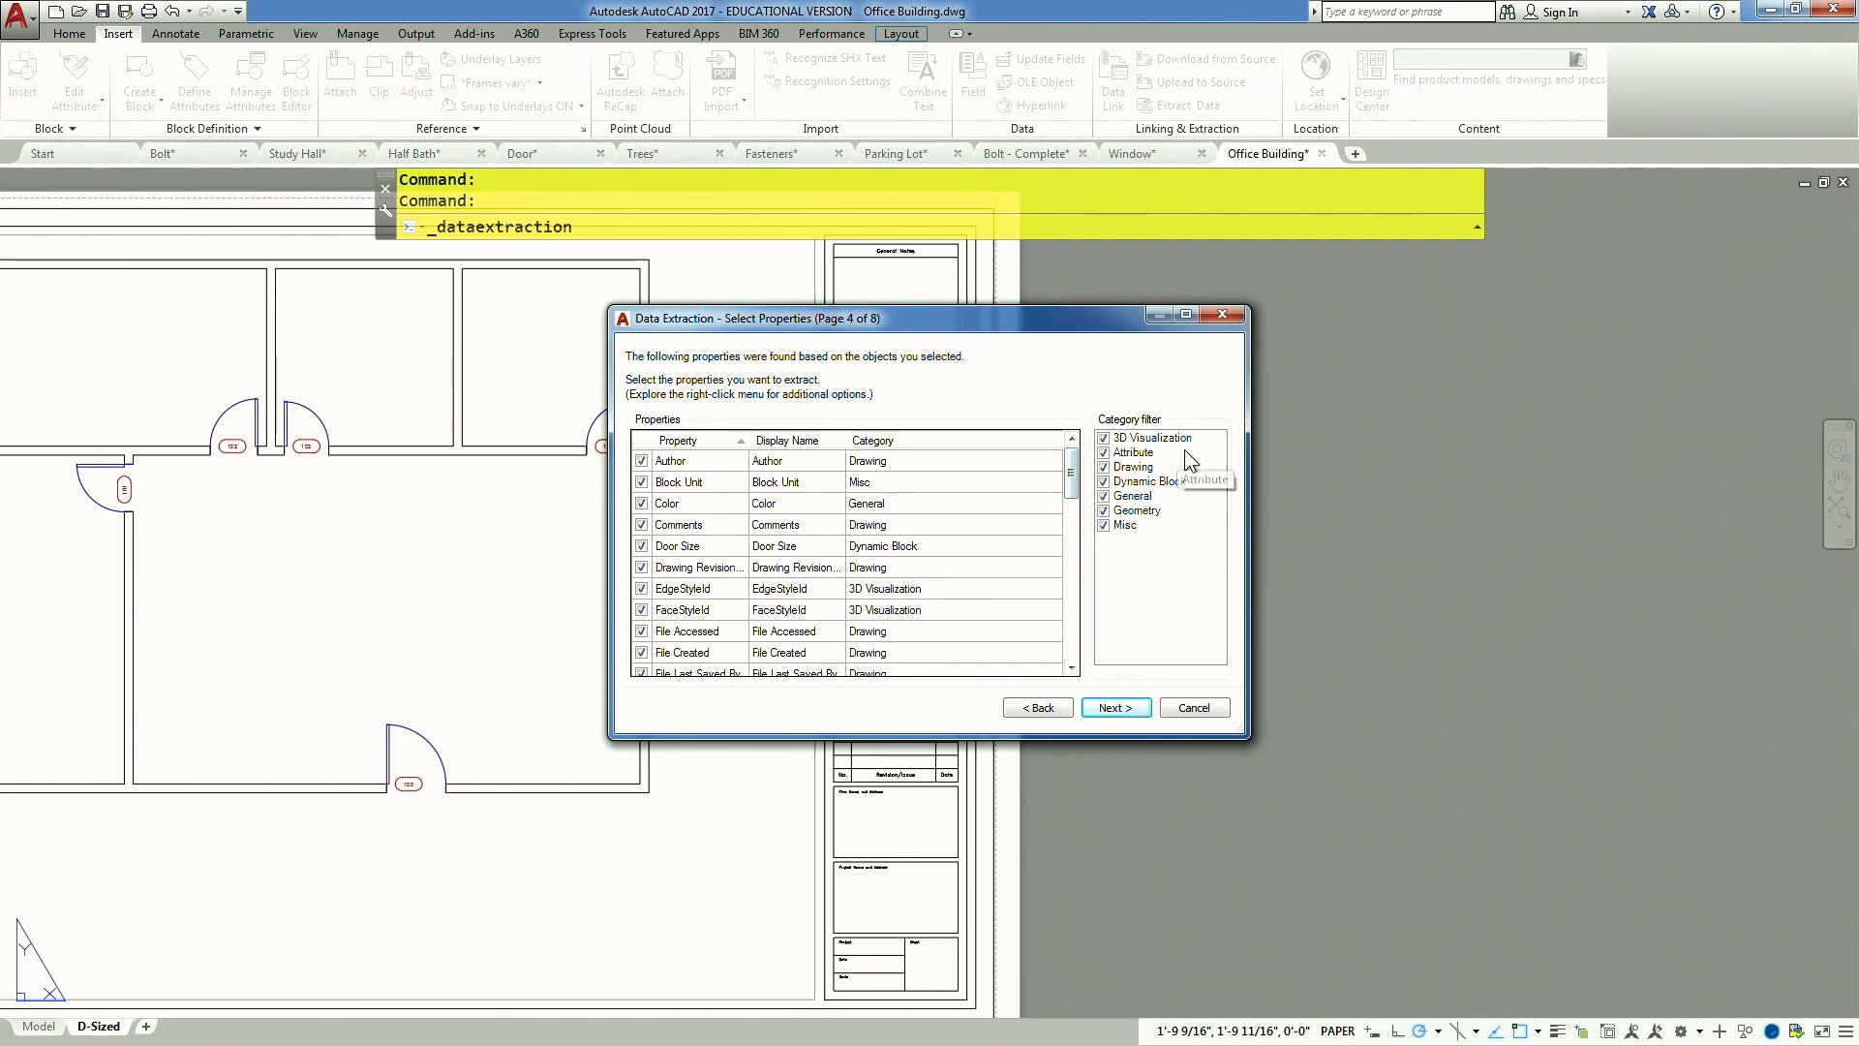
pyautogui.click(1104, 525)
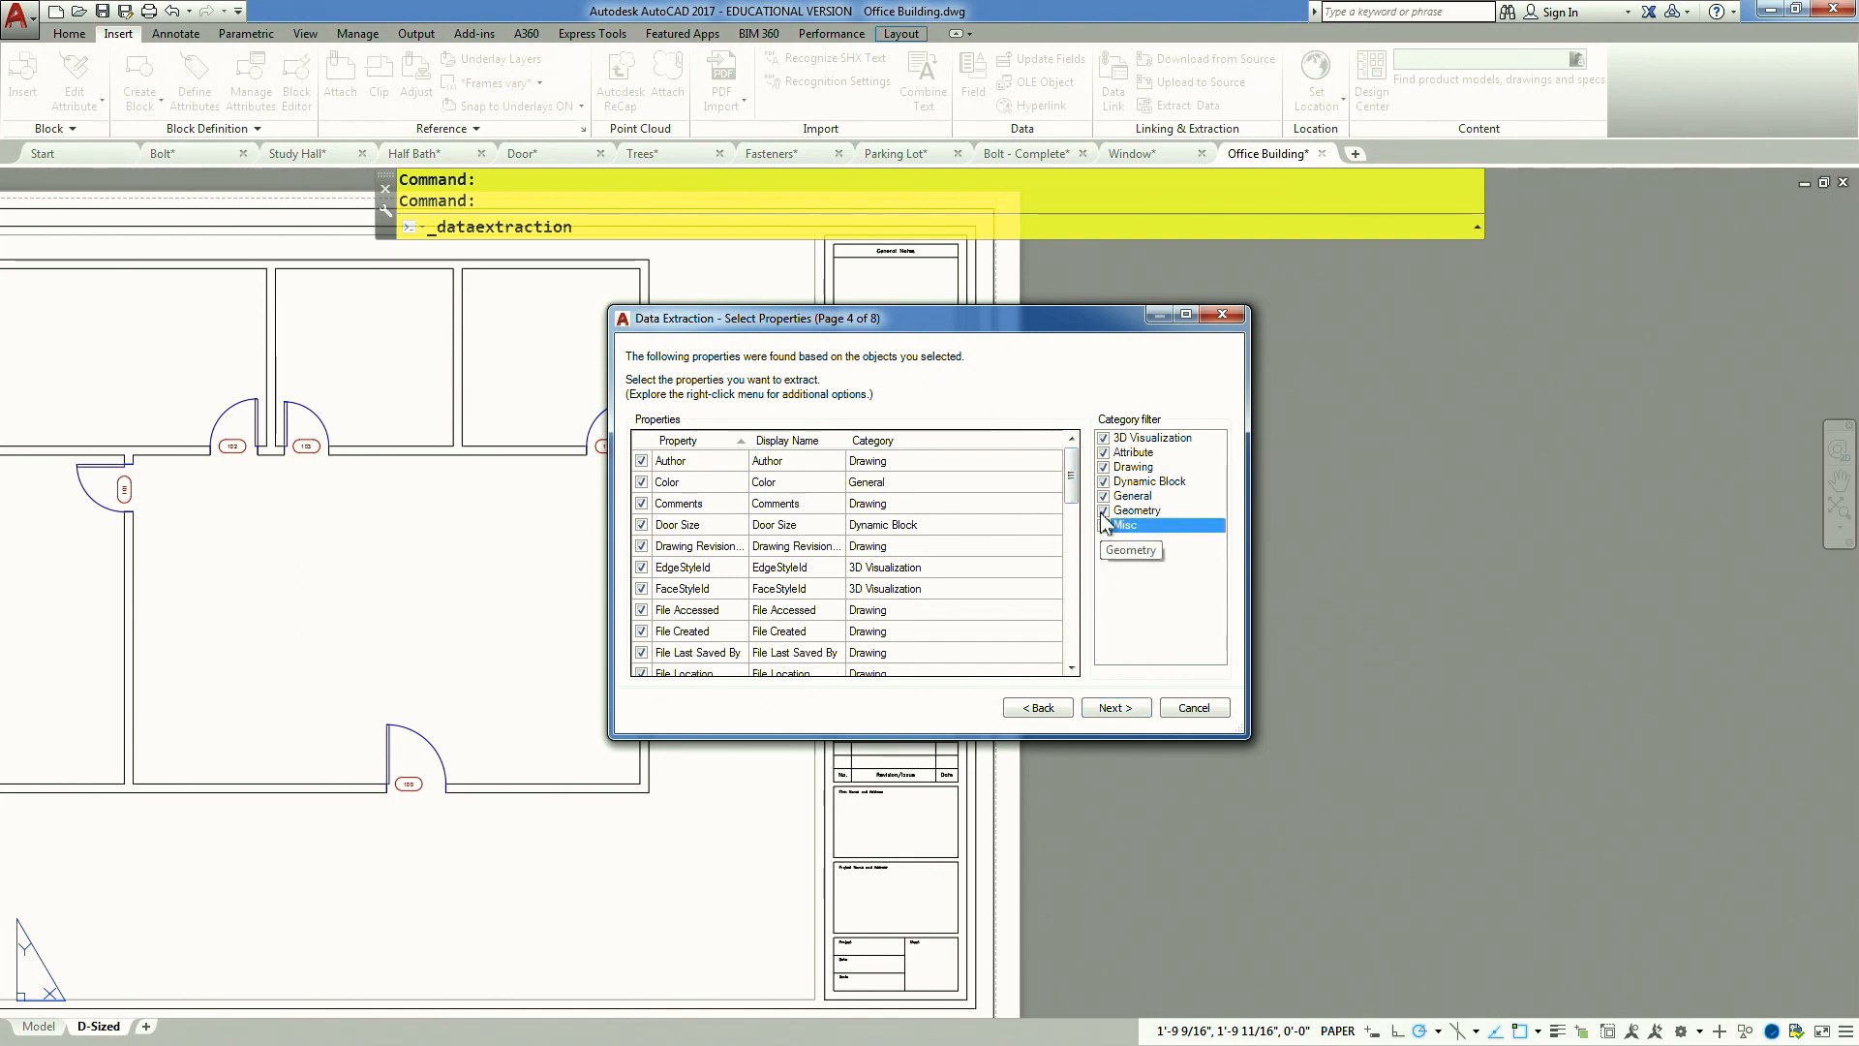
pyautogui.click(1104, 510)
pyautogui.click(1104, 496)
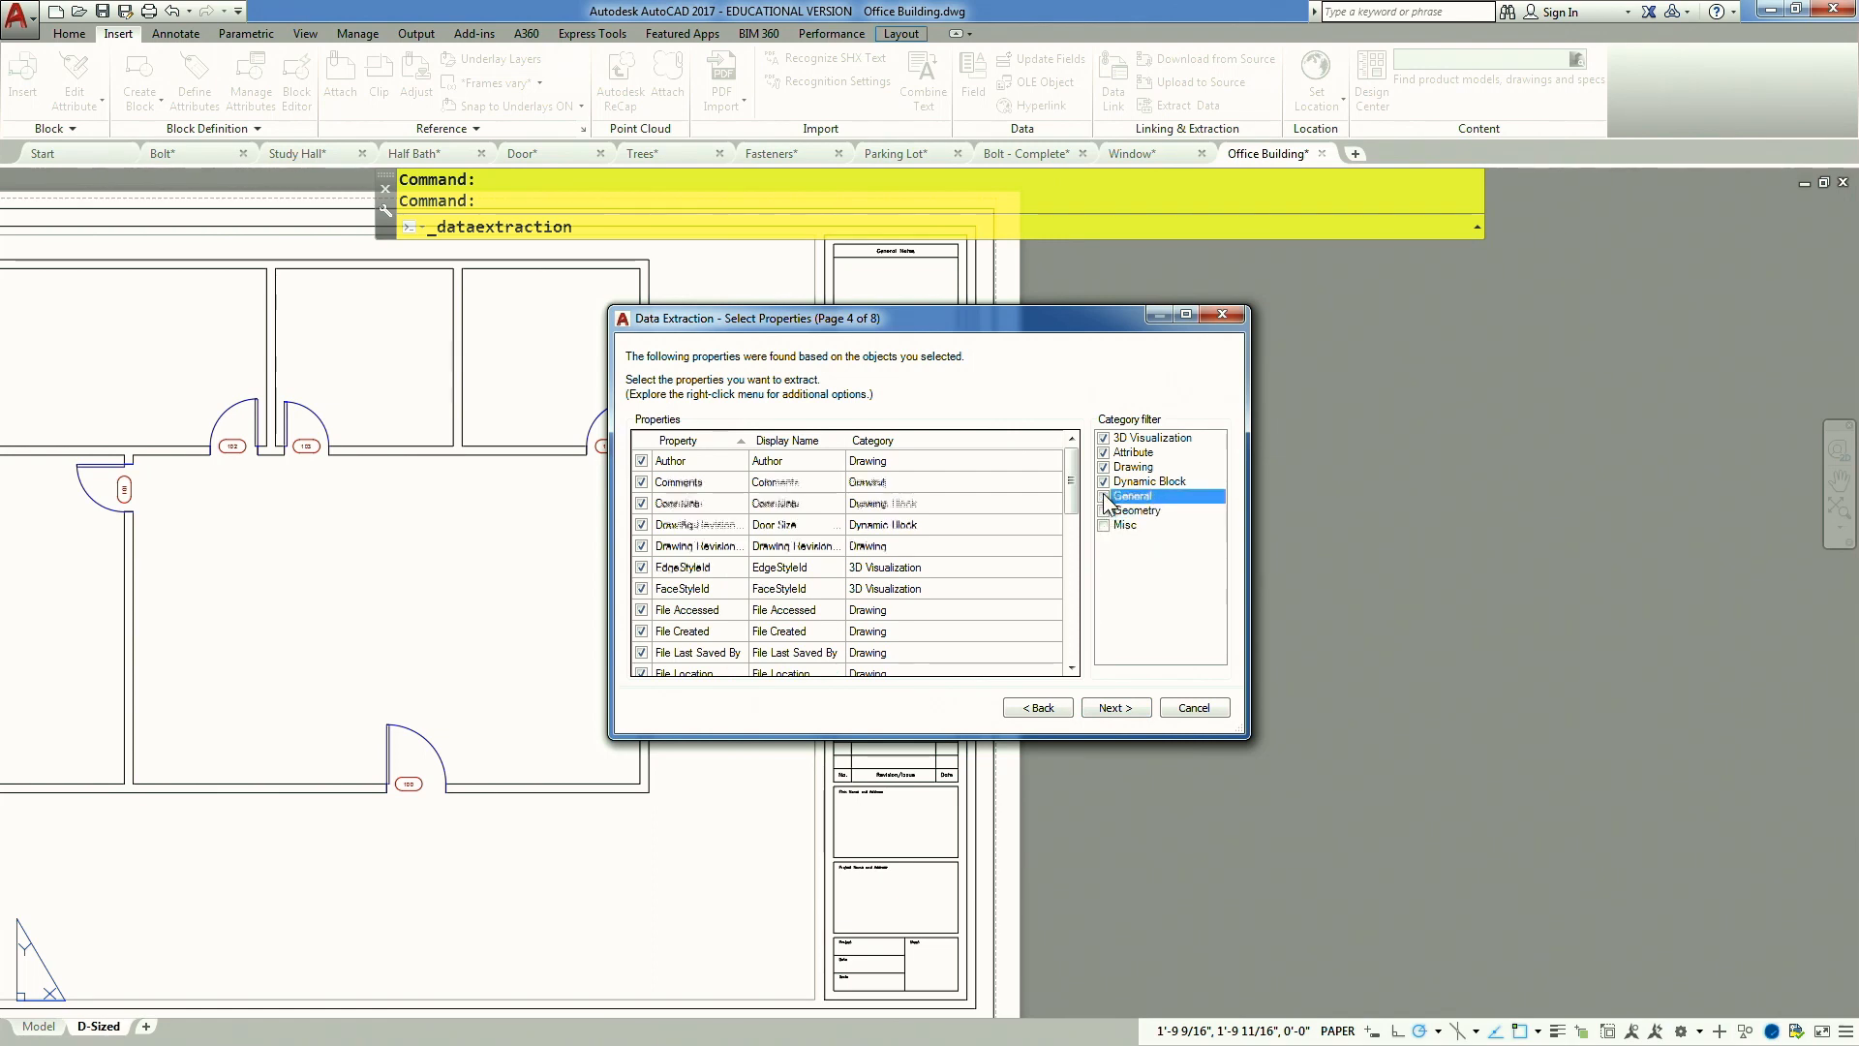
pyautogui.click(1103, 466)
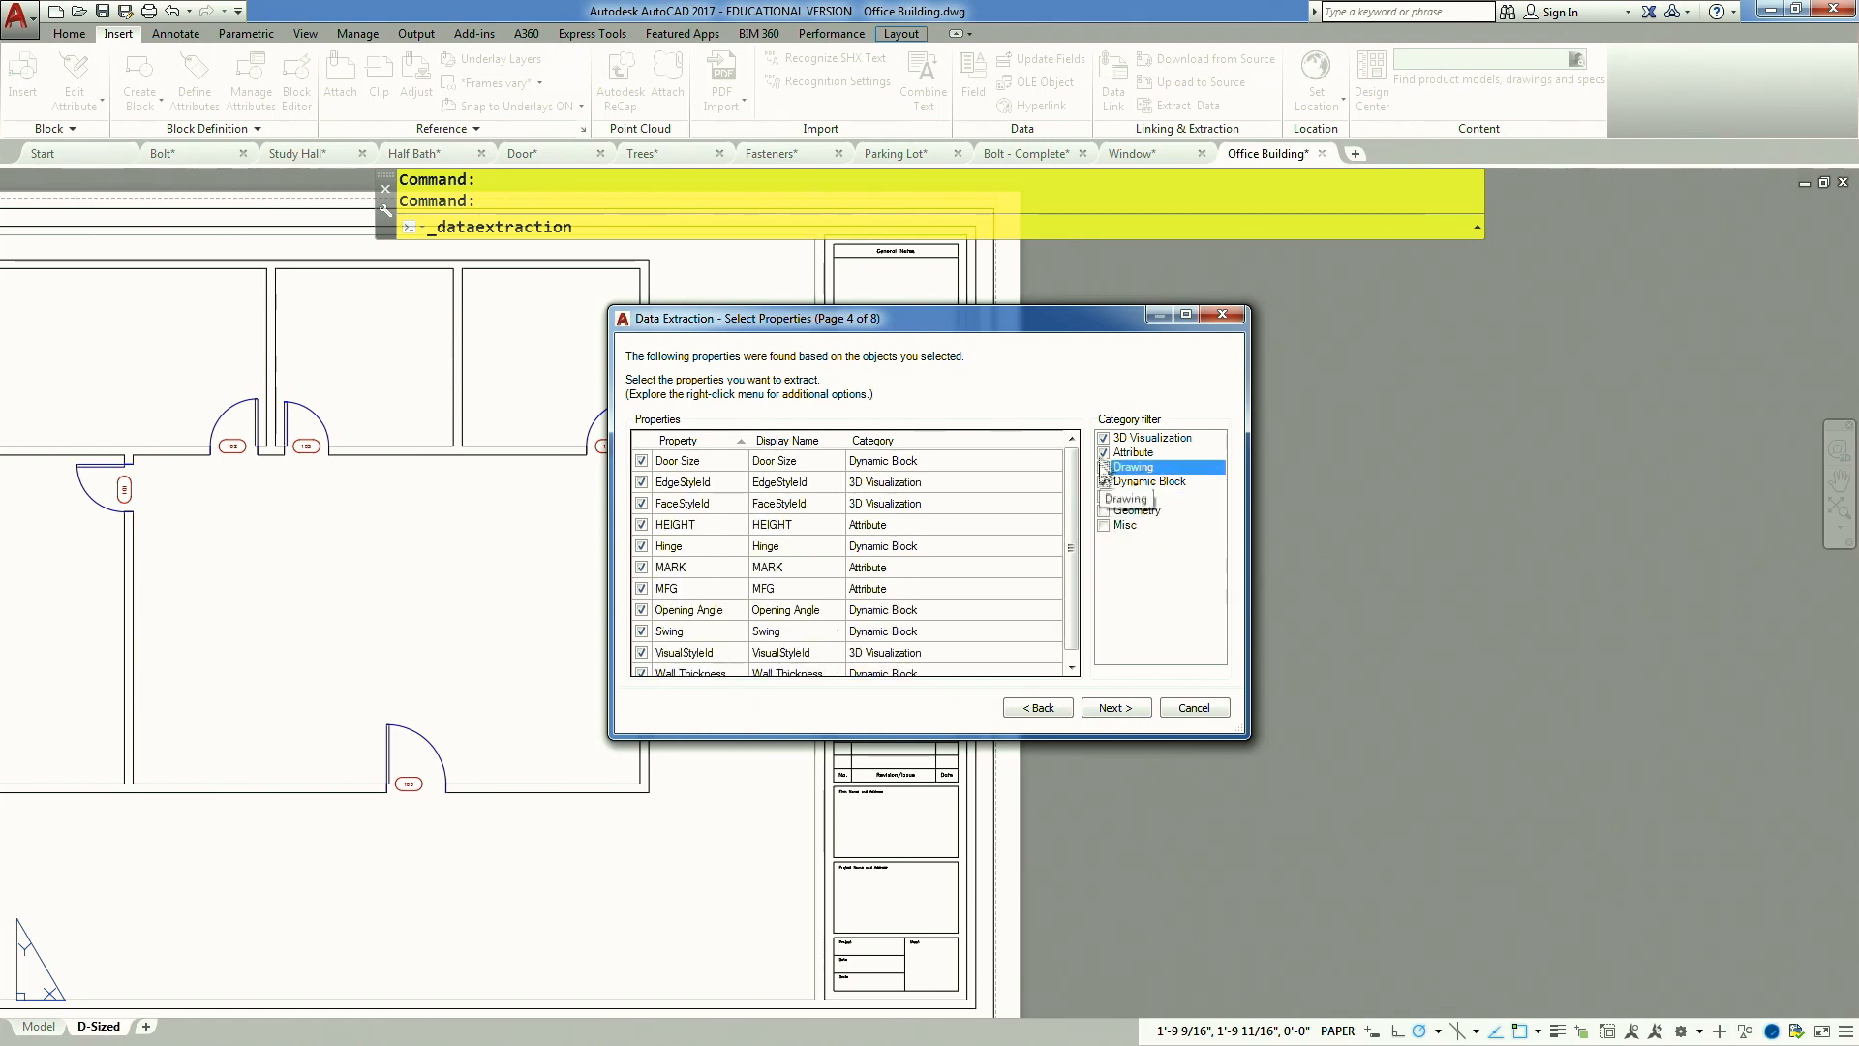
pyautogui.click(1104, 439)
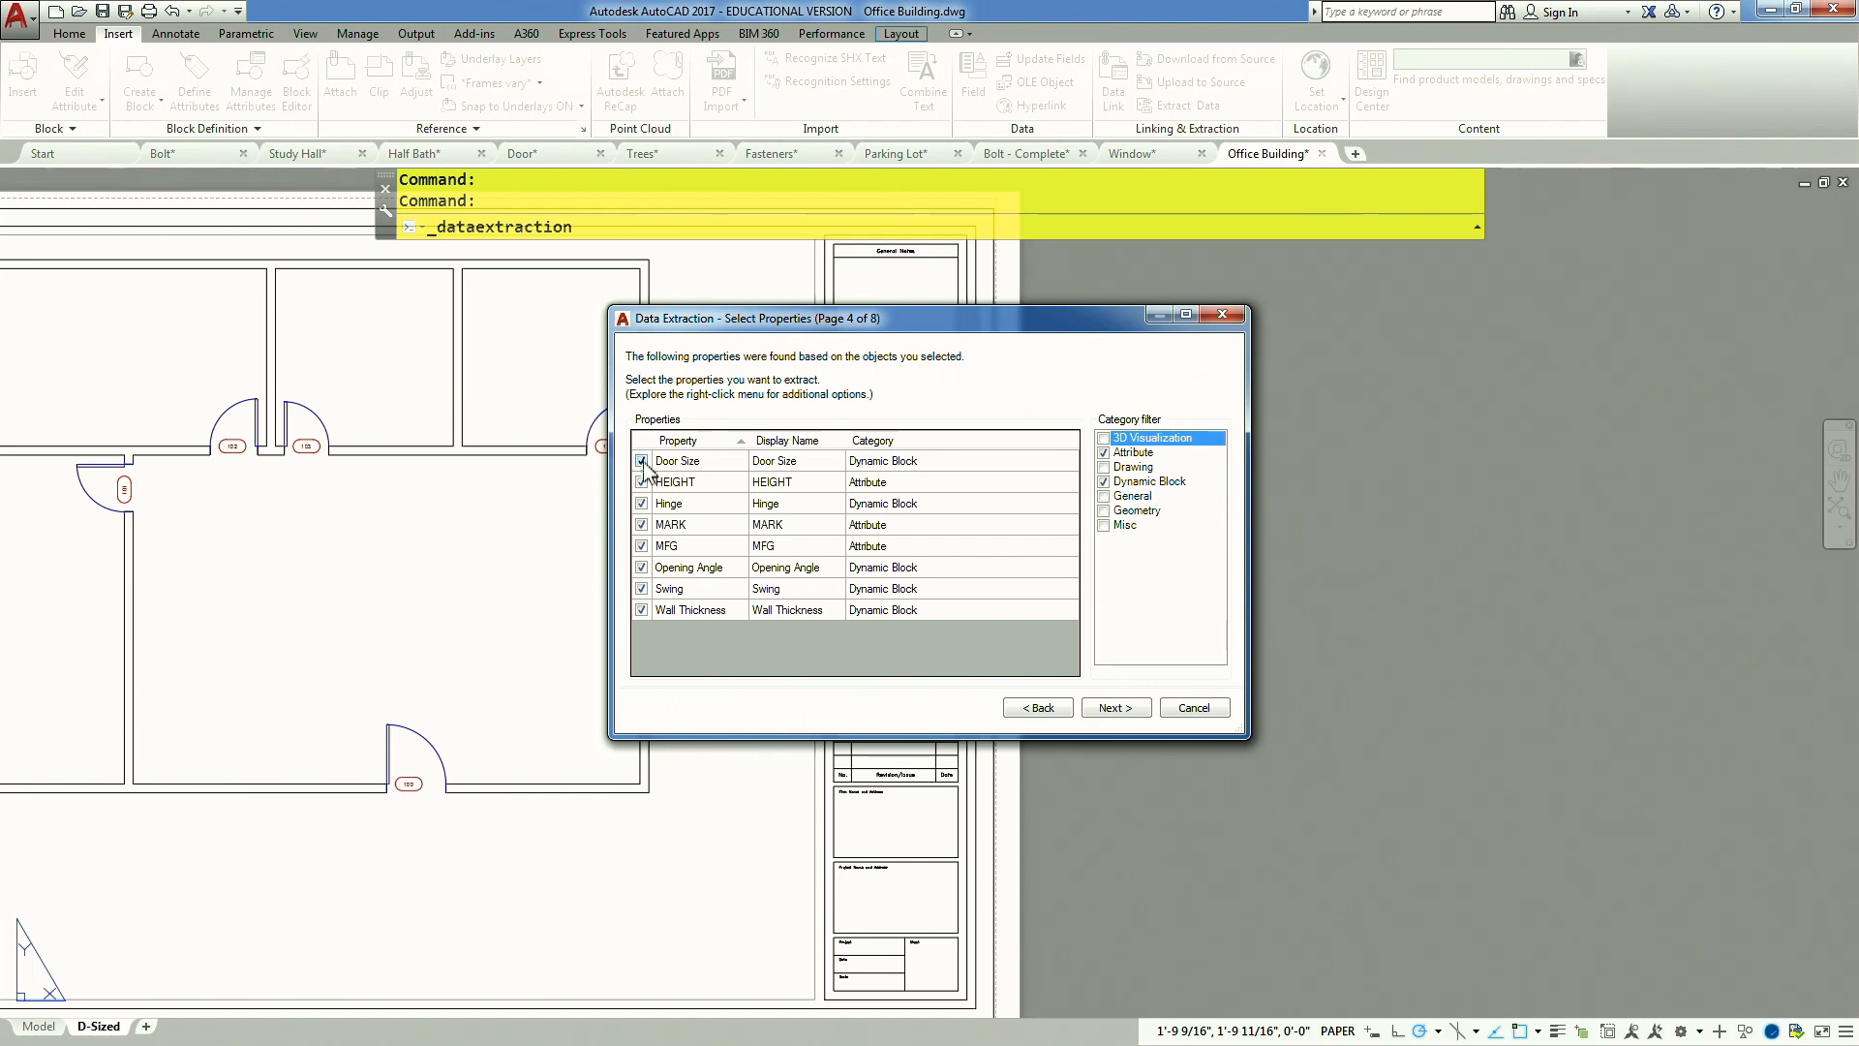
# Exclude the Hinge, Opening Angle, Swing and Wall Thickness properties from the extraction, keeping Door Size, HEIGHT, MARK and MFG
pyautogui.click(640, 503)
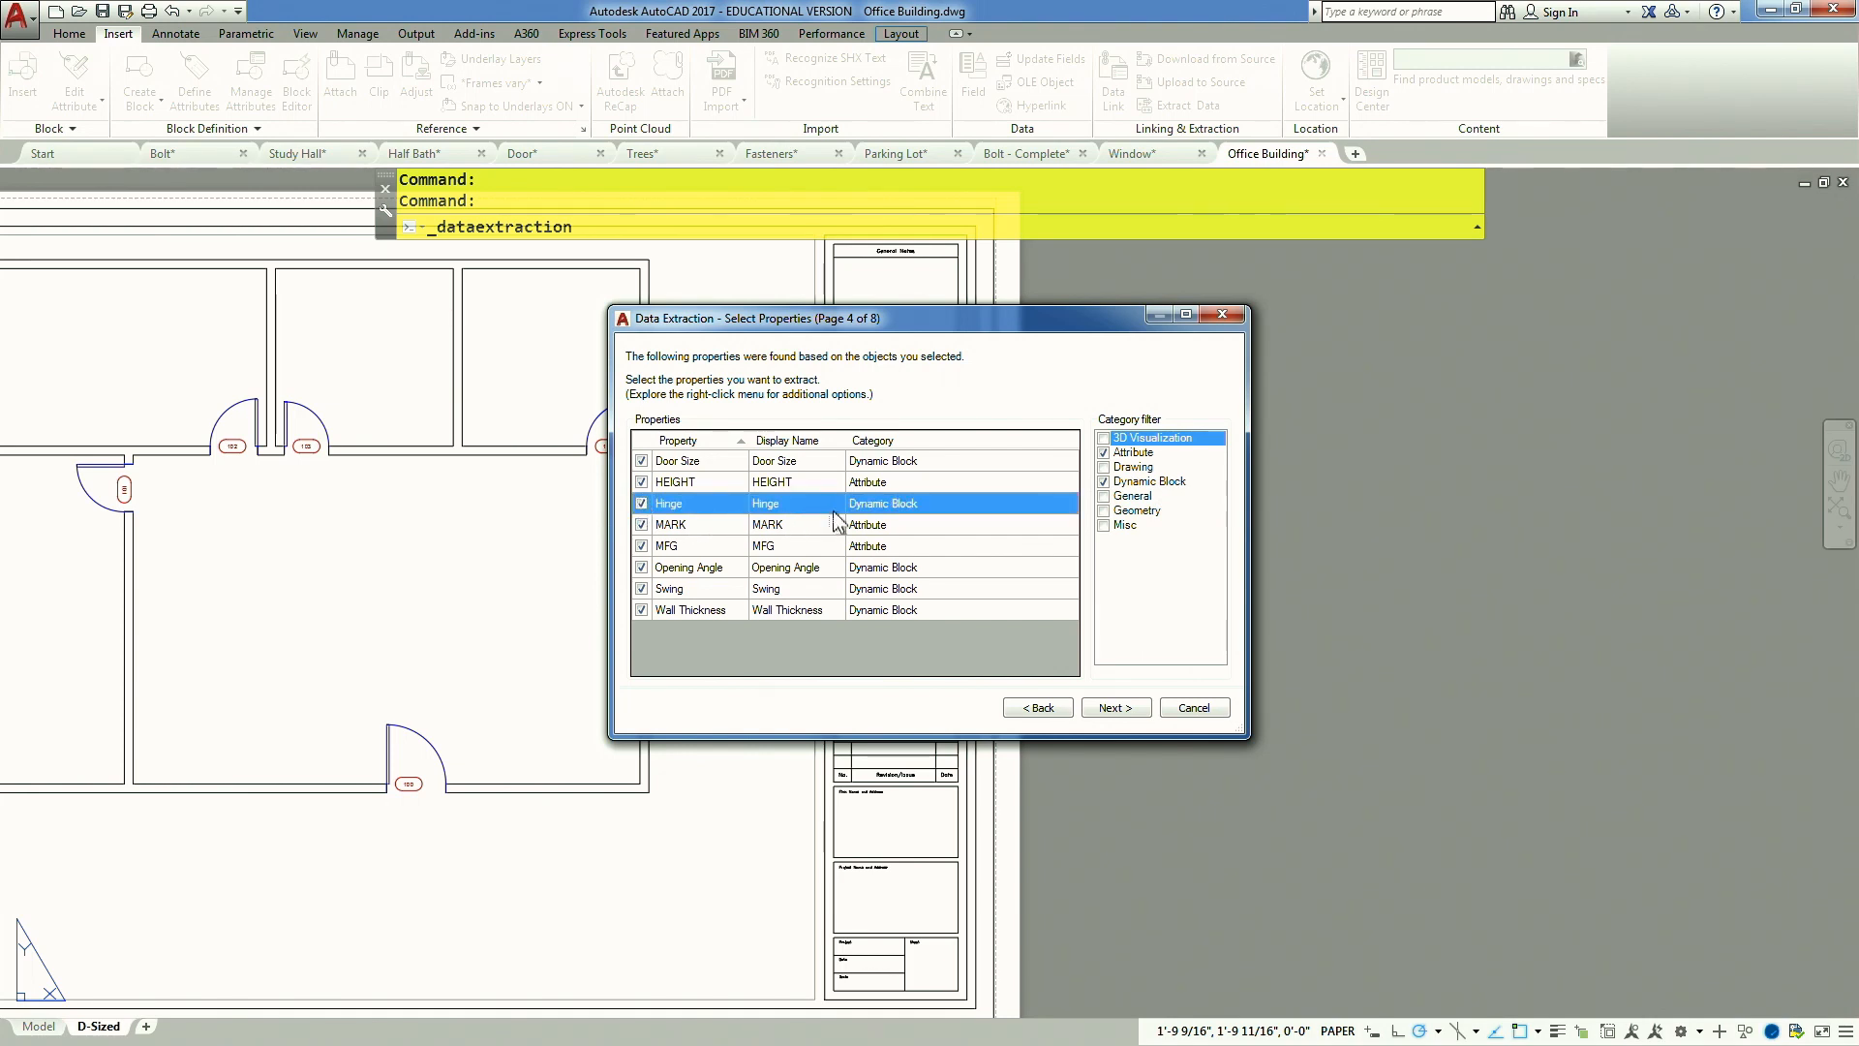
pyautogui.click(640, 503)
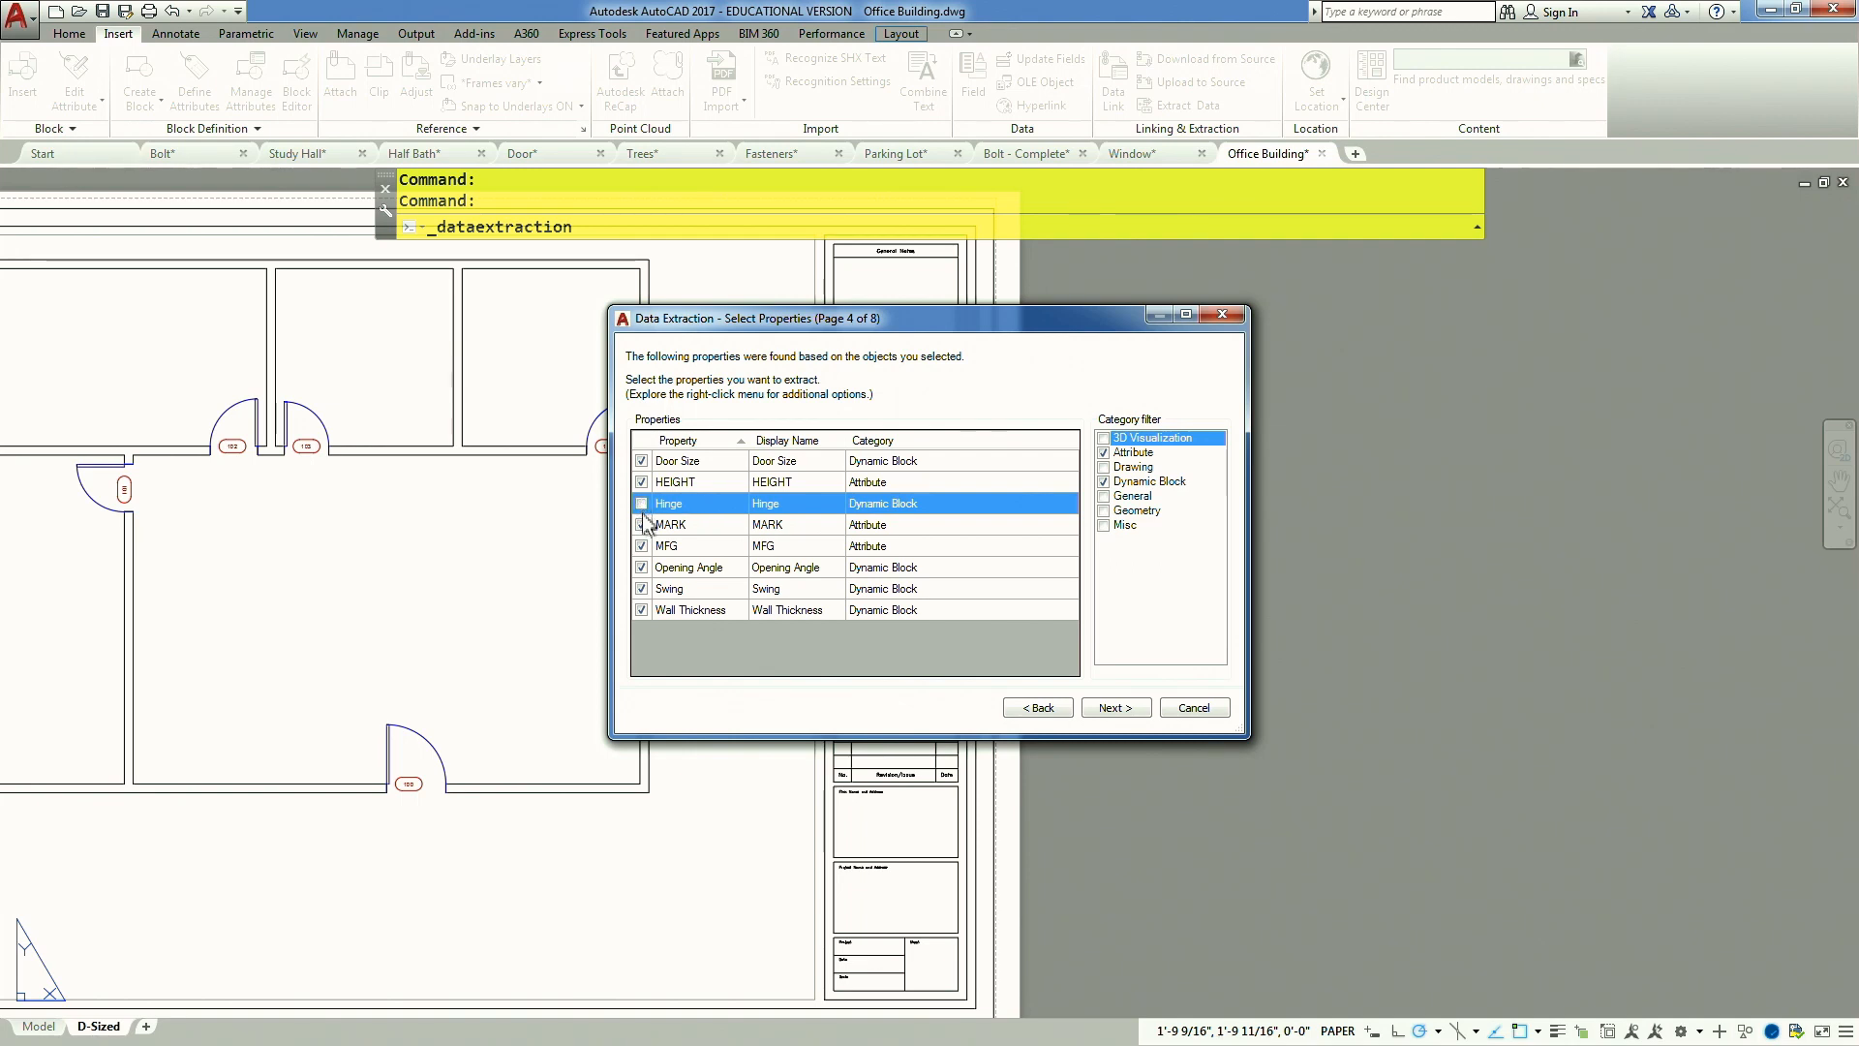
pyautogui.click(641, 545)
pyautogui.click(641, 567)
pyautogui.click(641, 588)
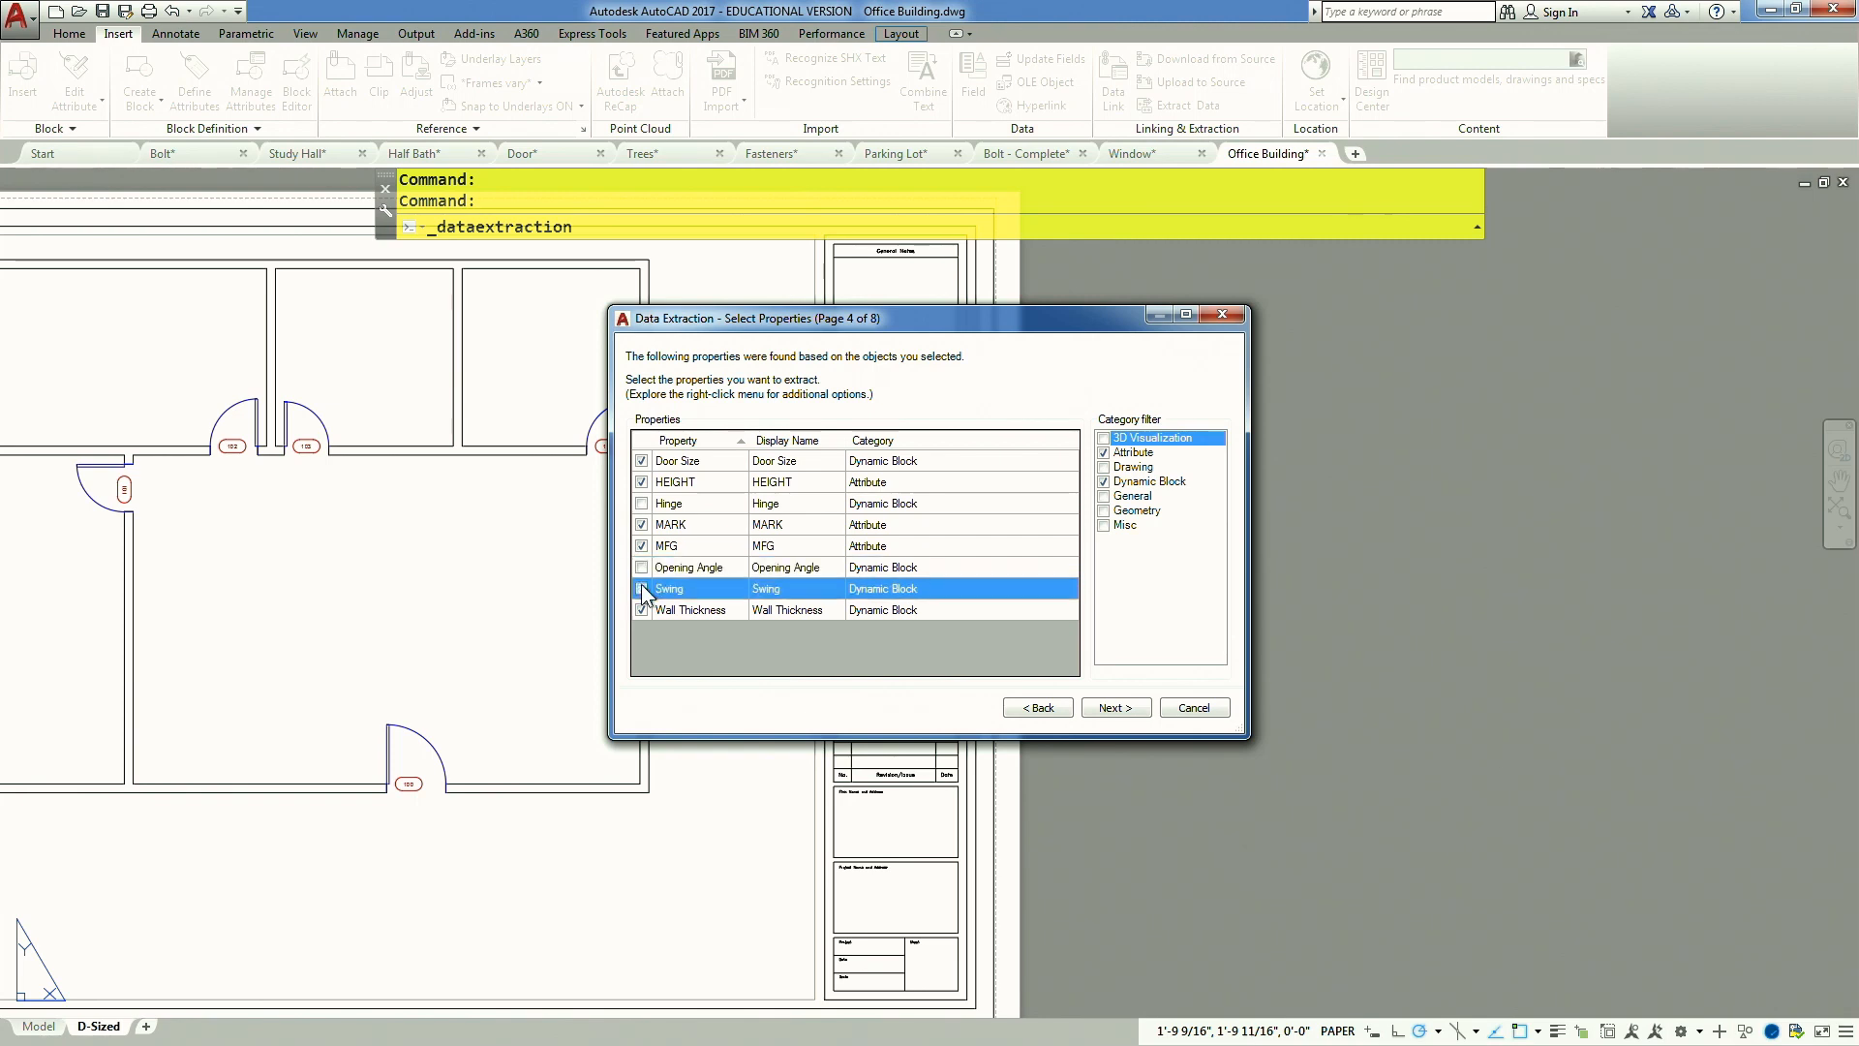
pyautogui.click(641, 610)
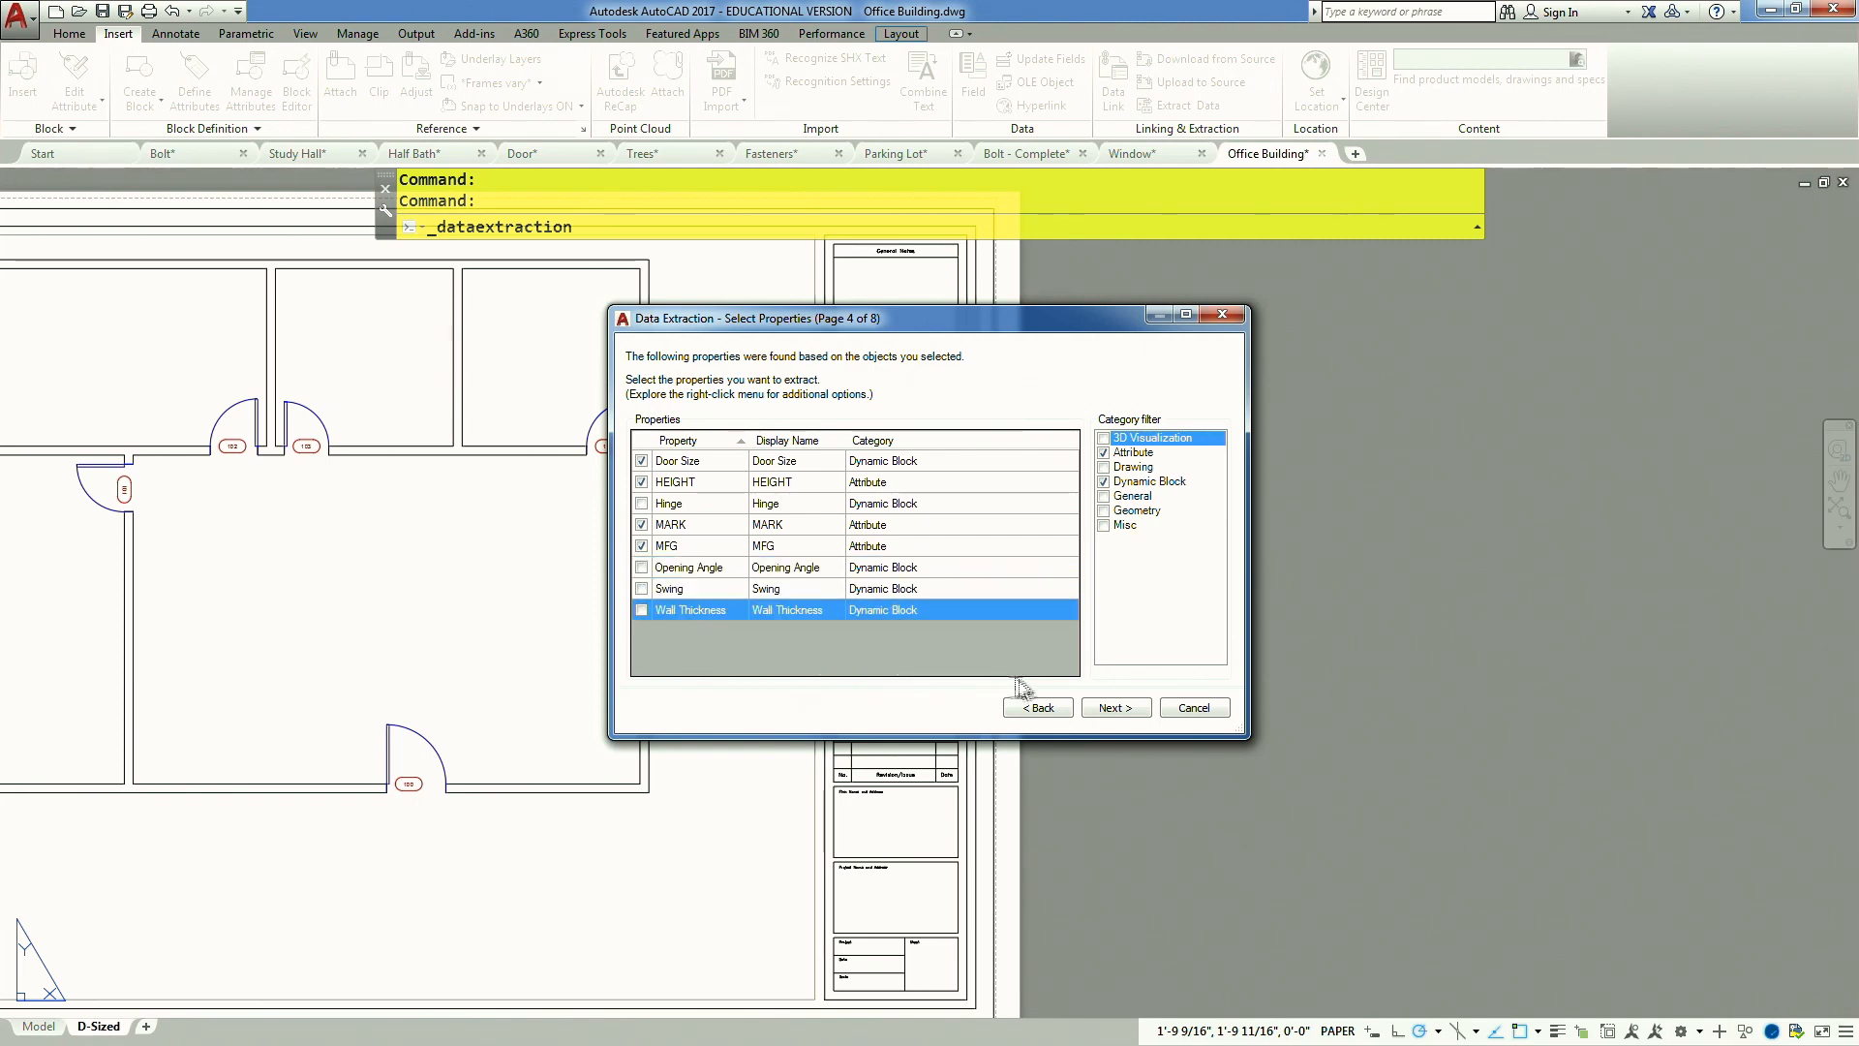
pyautogui.click(1125, 707)
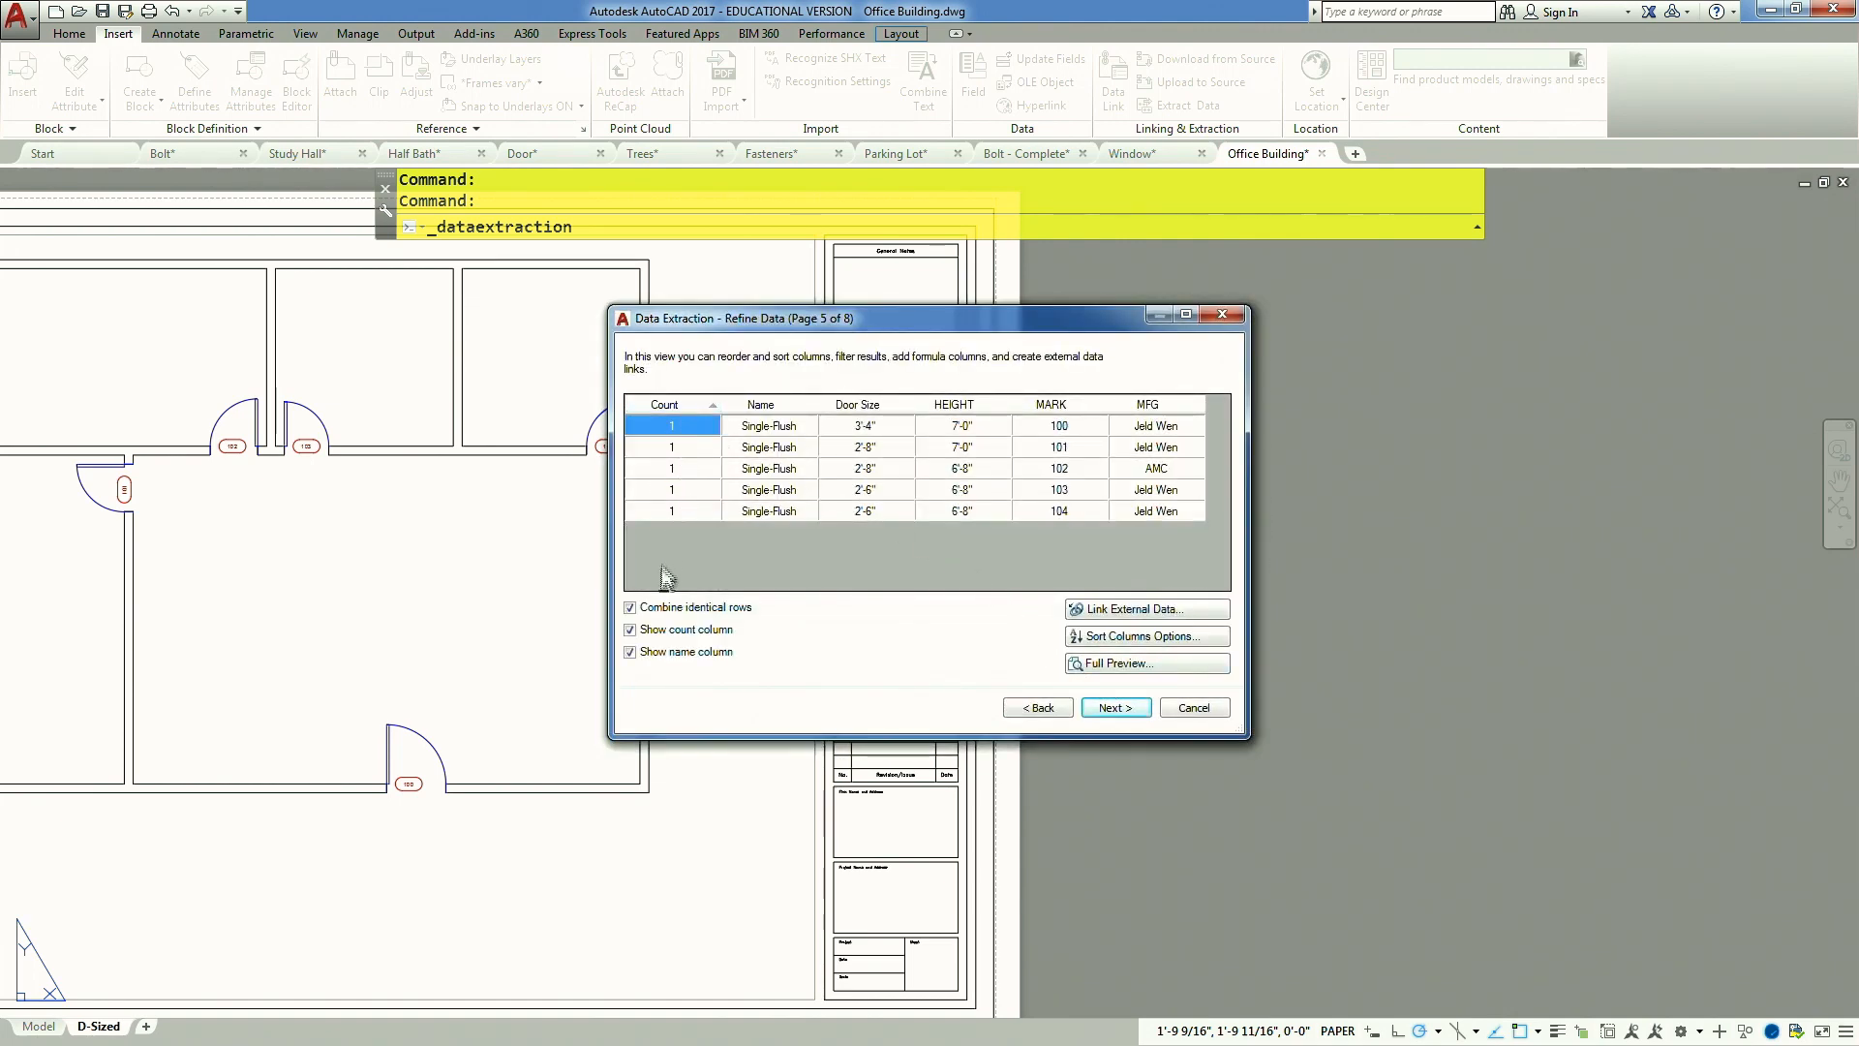
# Hide the count column in the extracted door data and rename the Name column to TYPE
pyautogui.click(655, 632)
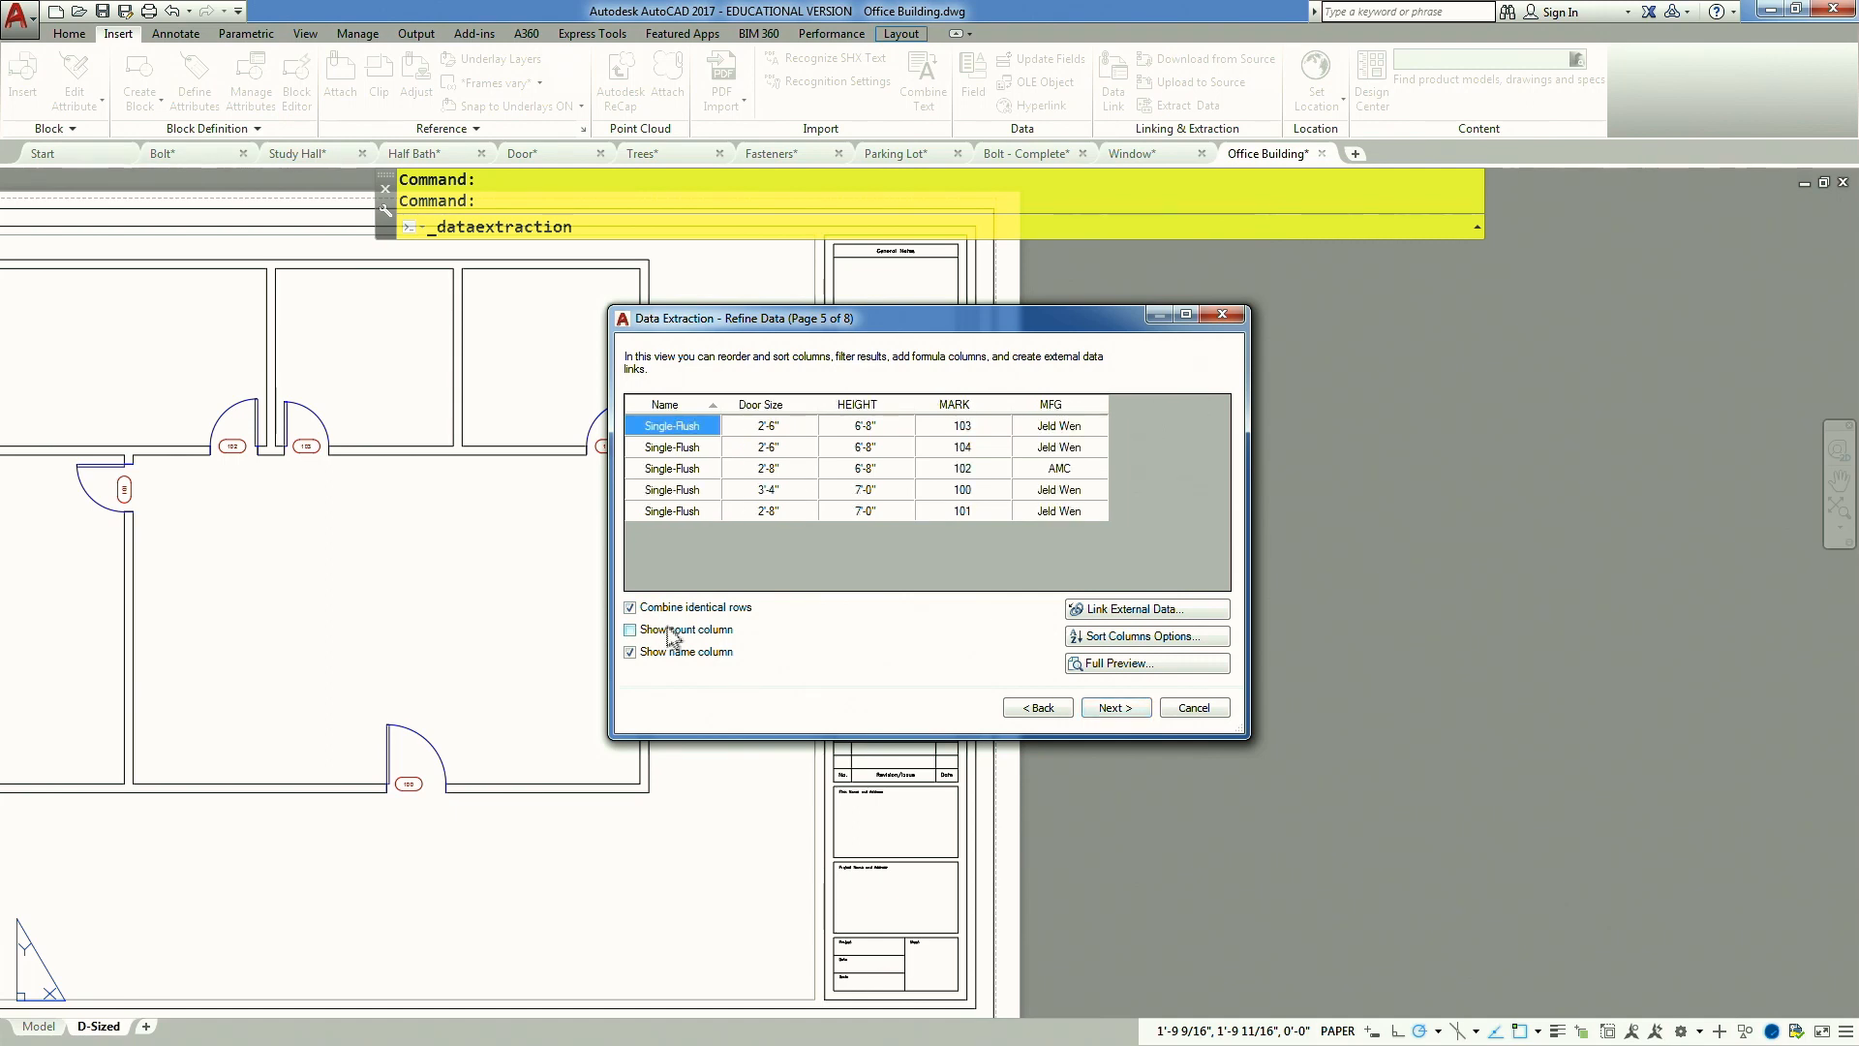
pyautogui.rightClick(675, 410)
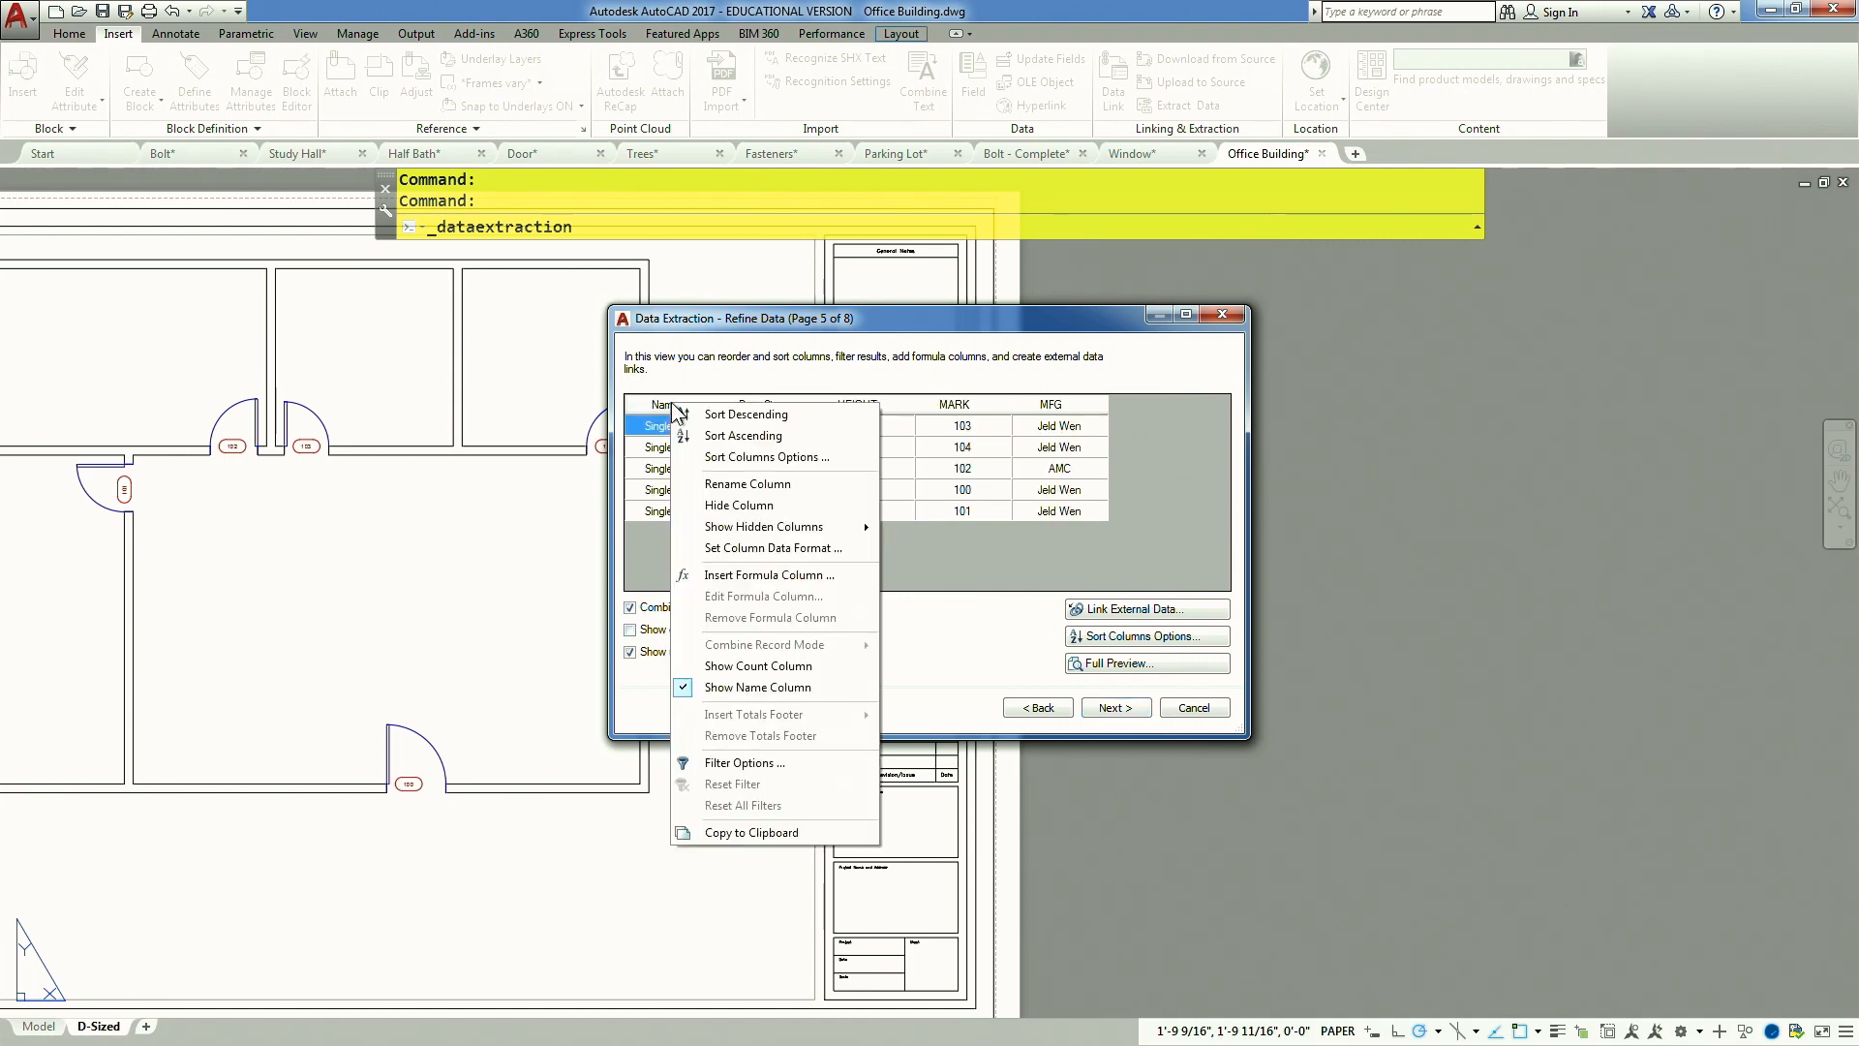
pyautogui.click(726, 484)
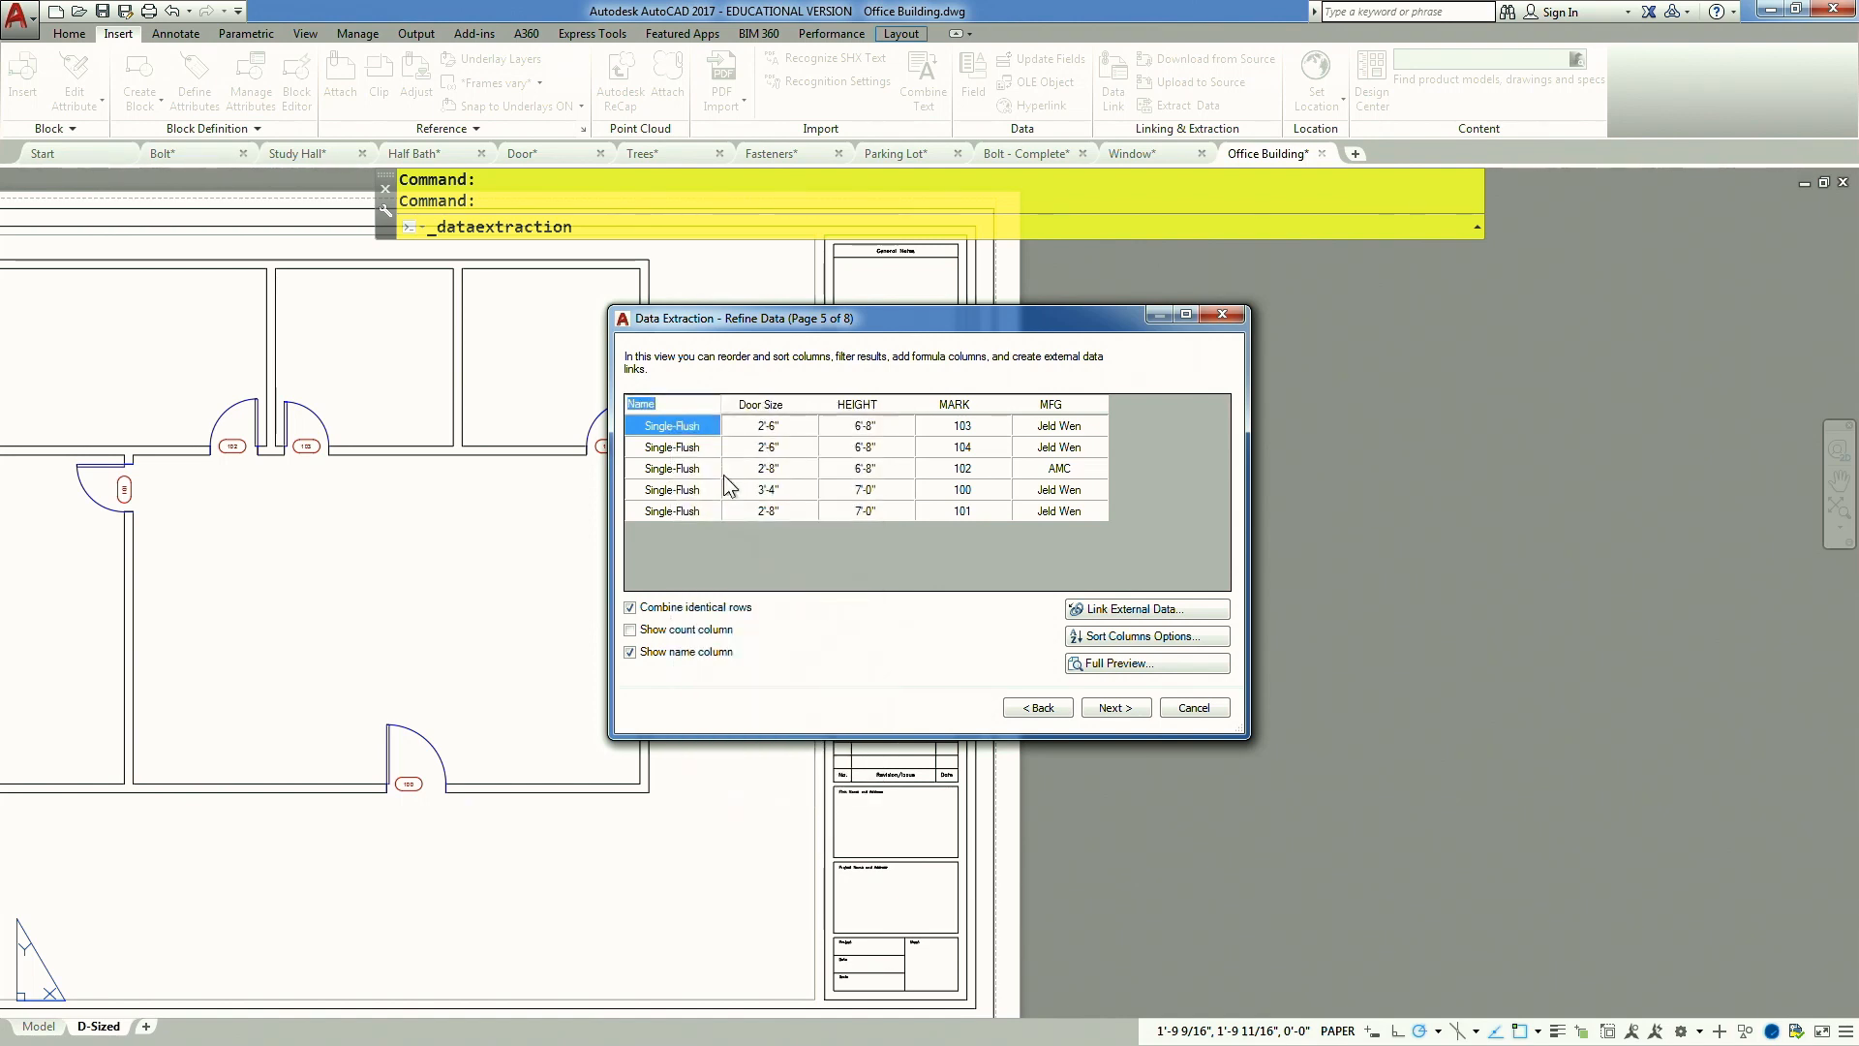
pyautogui.write('tyPE')
pyautogui.click(783, 403)
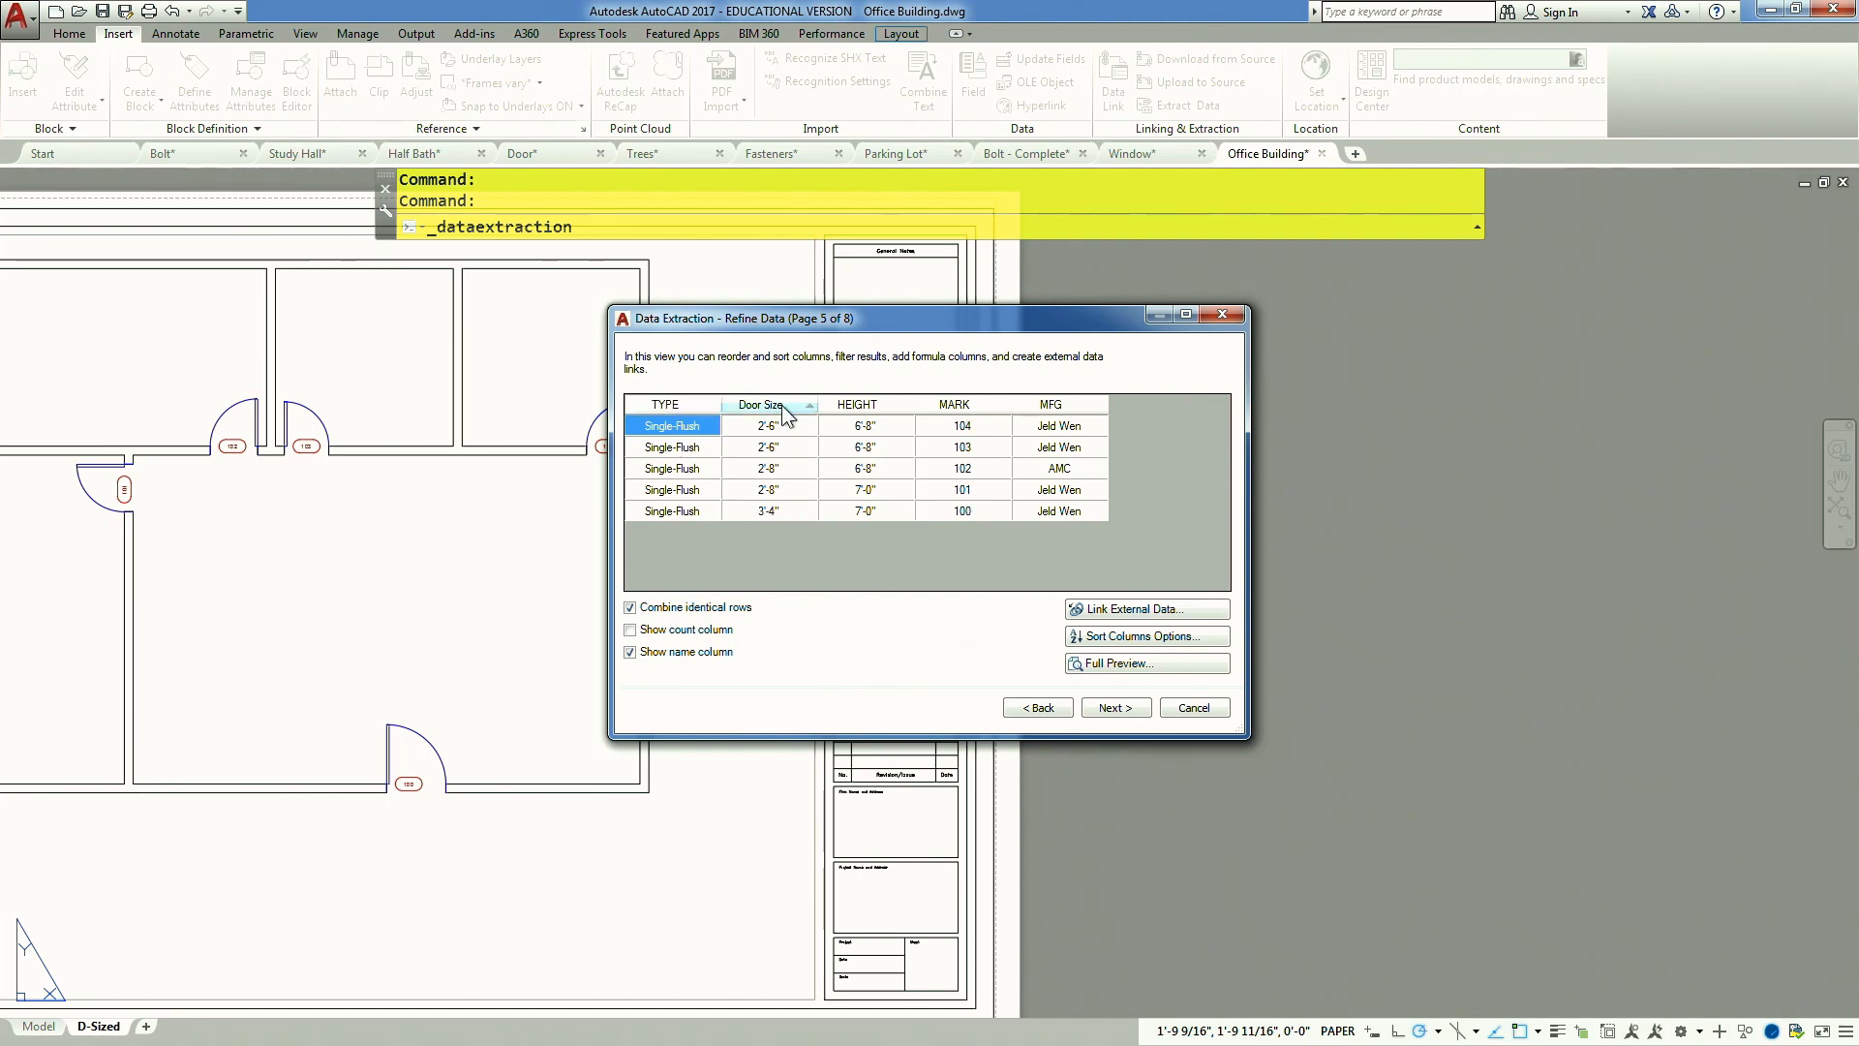
# Rename the Door Size column to WIDTH
pyautogui.rightClick(782, 405)
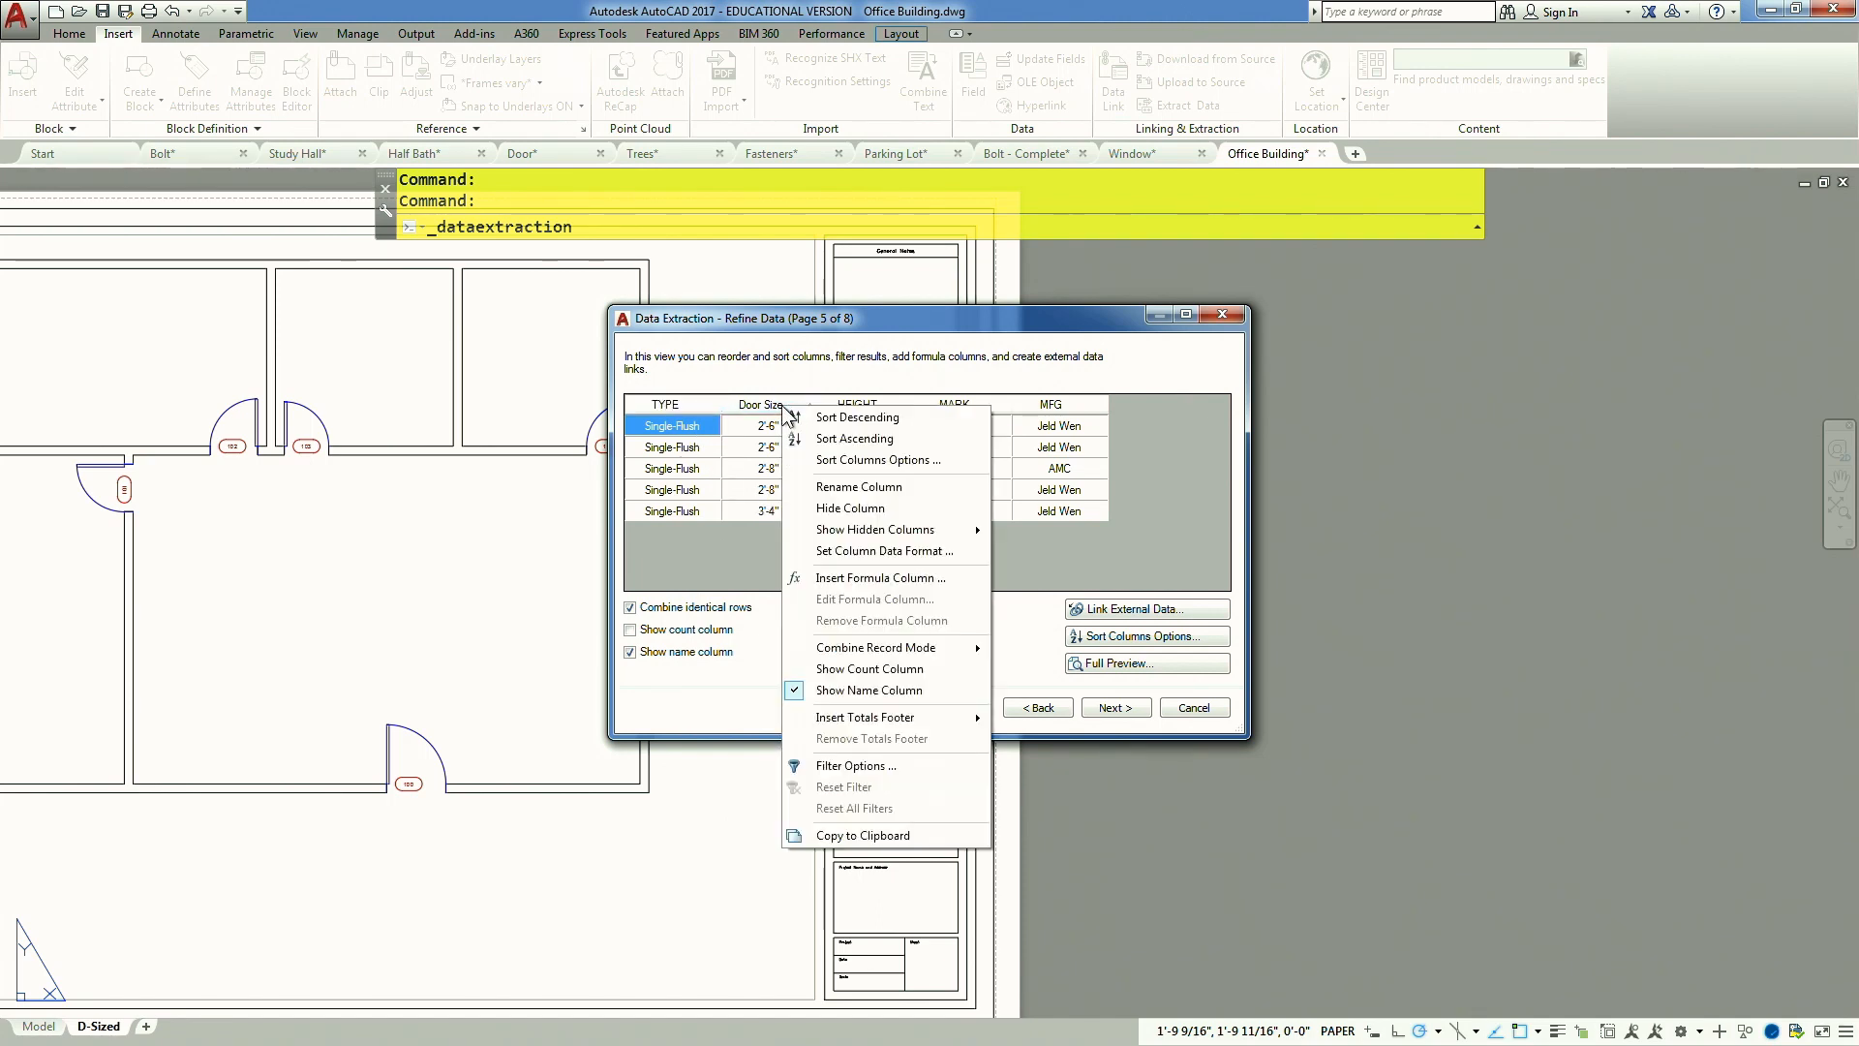
pyautogui.click(833, 487)
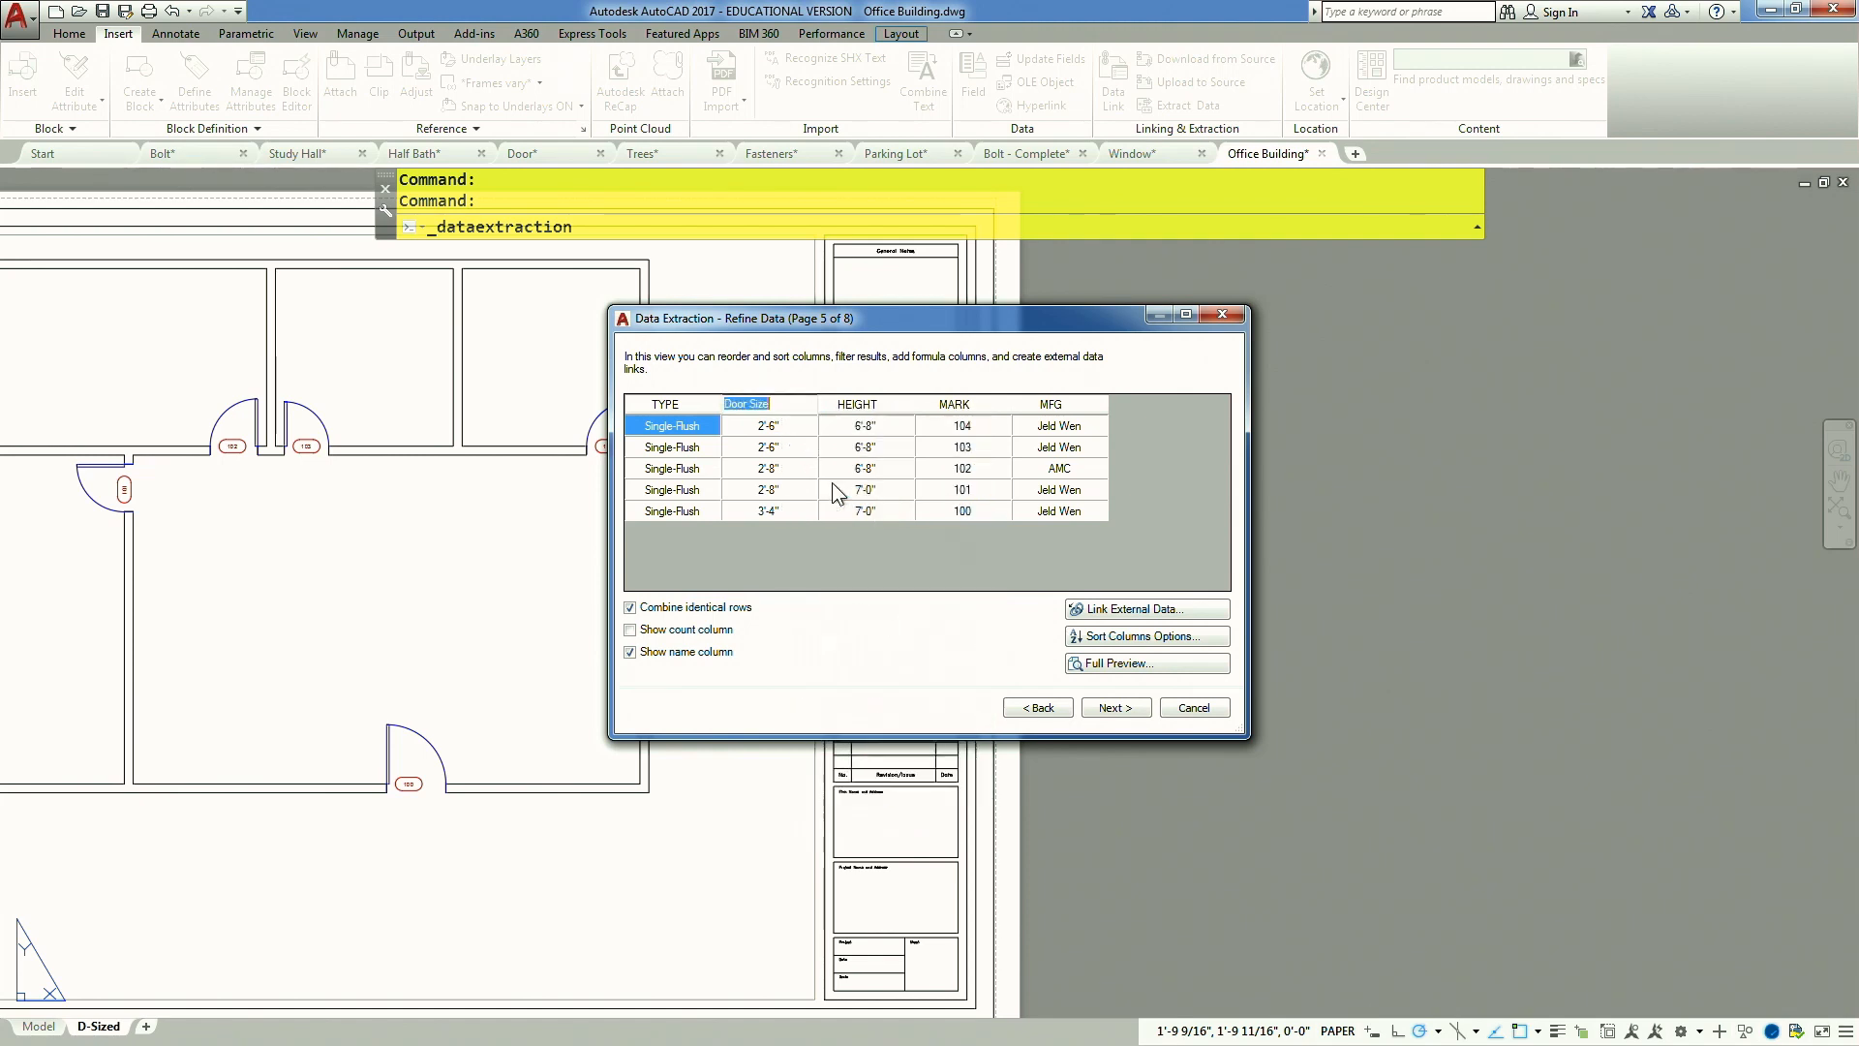
pyautogui.write('WIDTH')
pyautogui.press('Return')
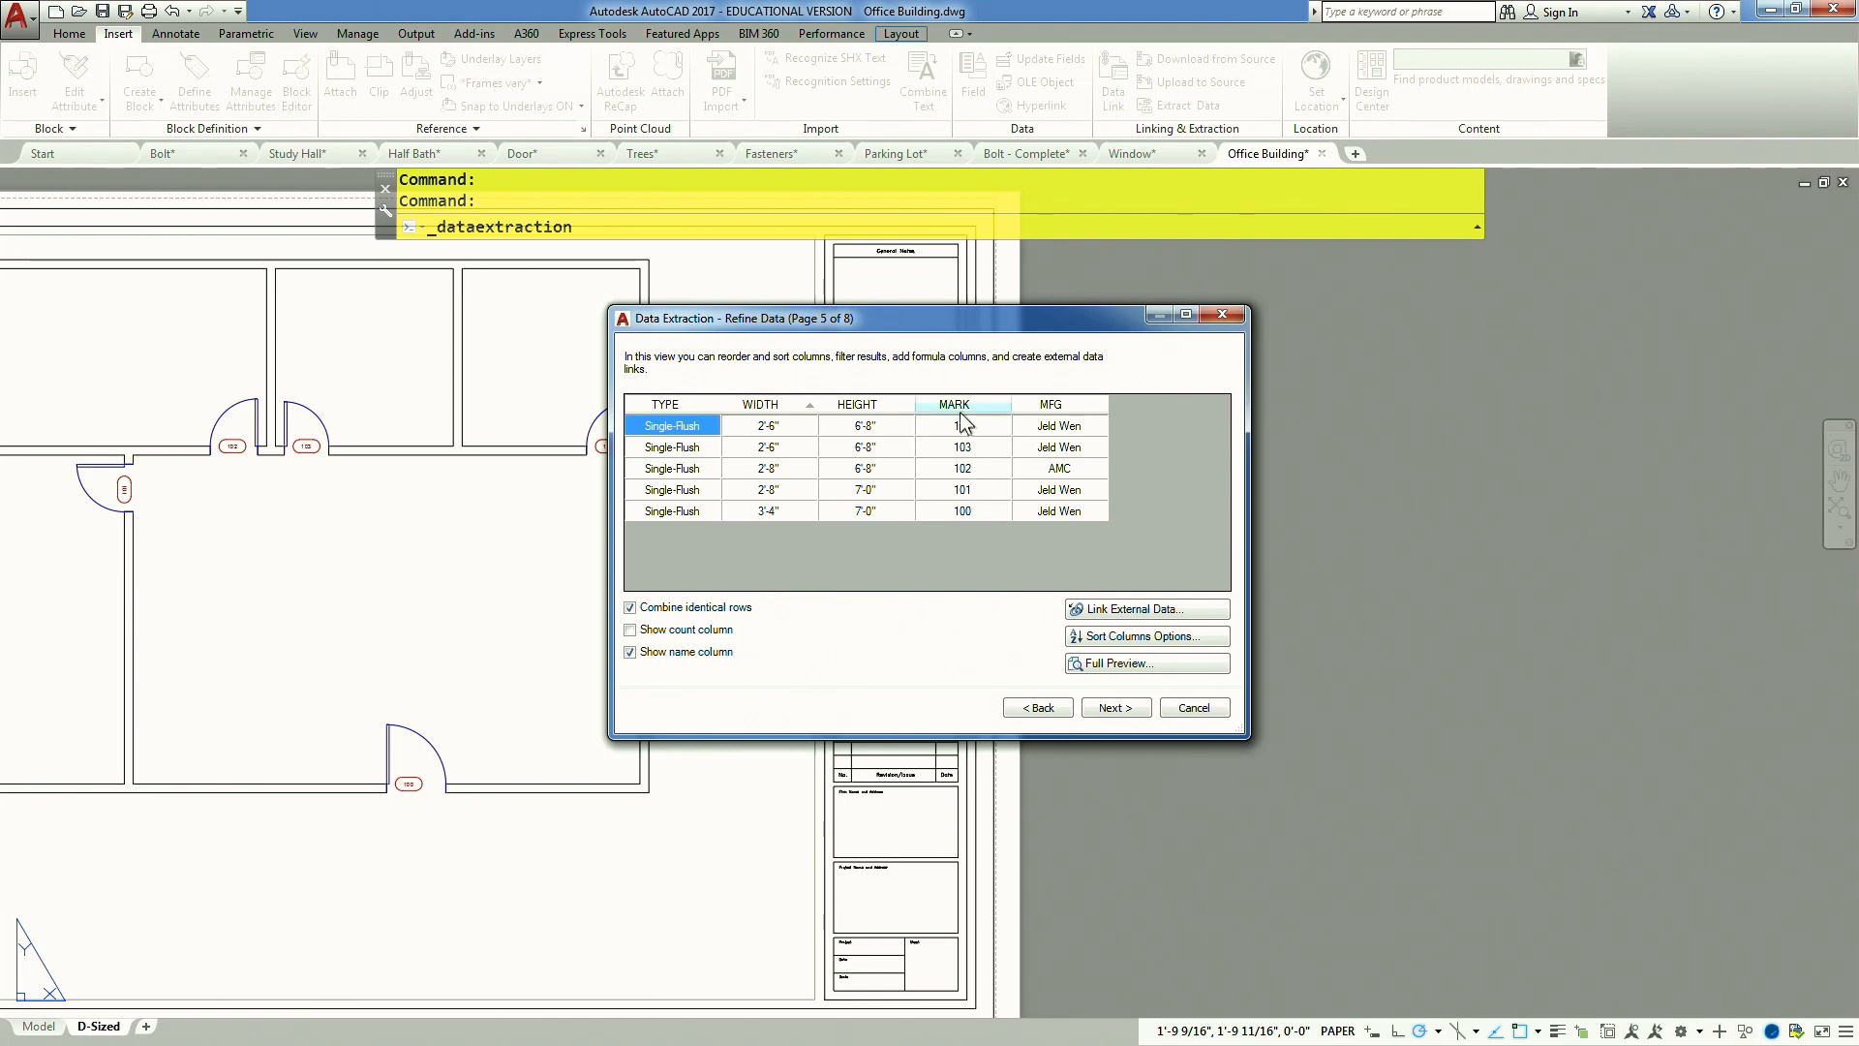
# Make MARK the first column, sort the rows by it in ascending order, and accept the refined data
pyautogui.moveTo(963, 404); pyautogui.dragTo(653, 411)
pyautogui.click(665, 410)
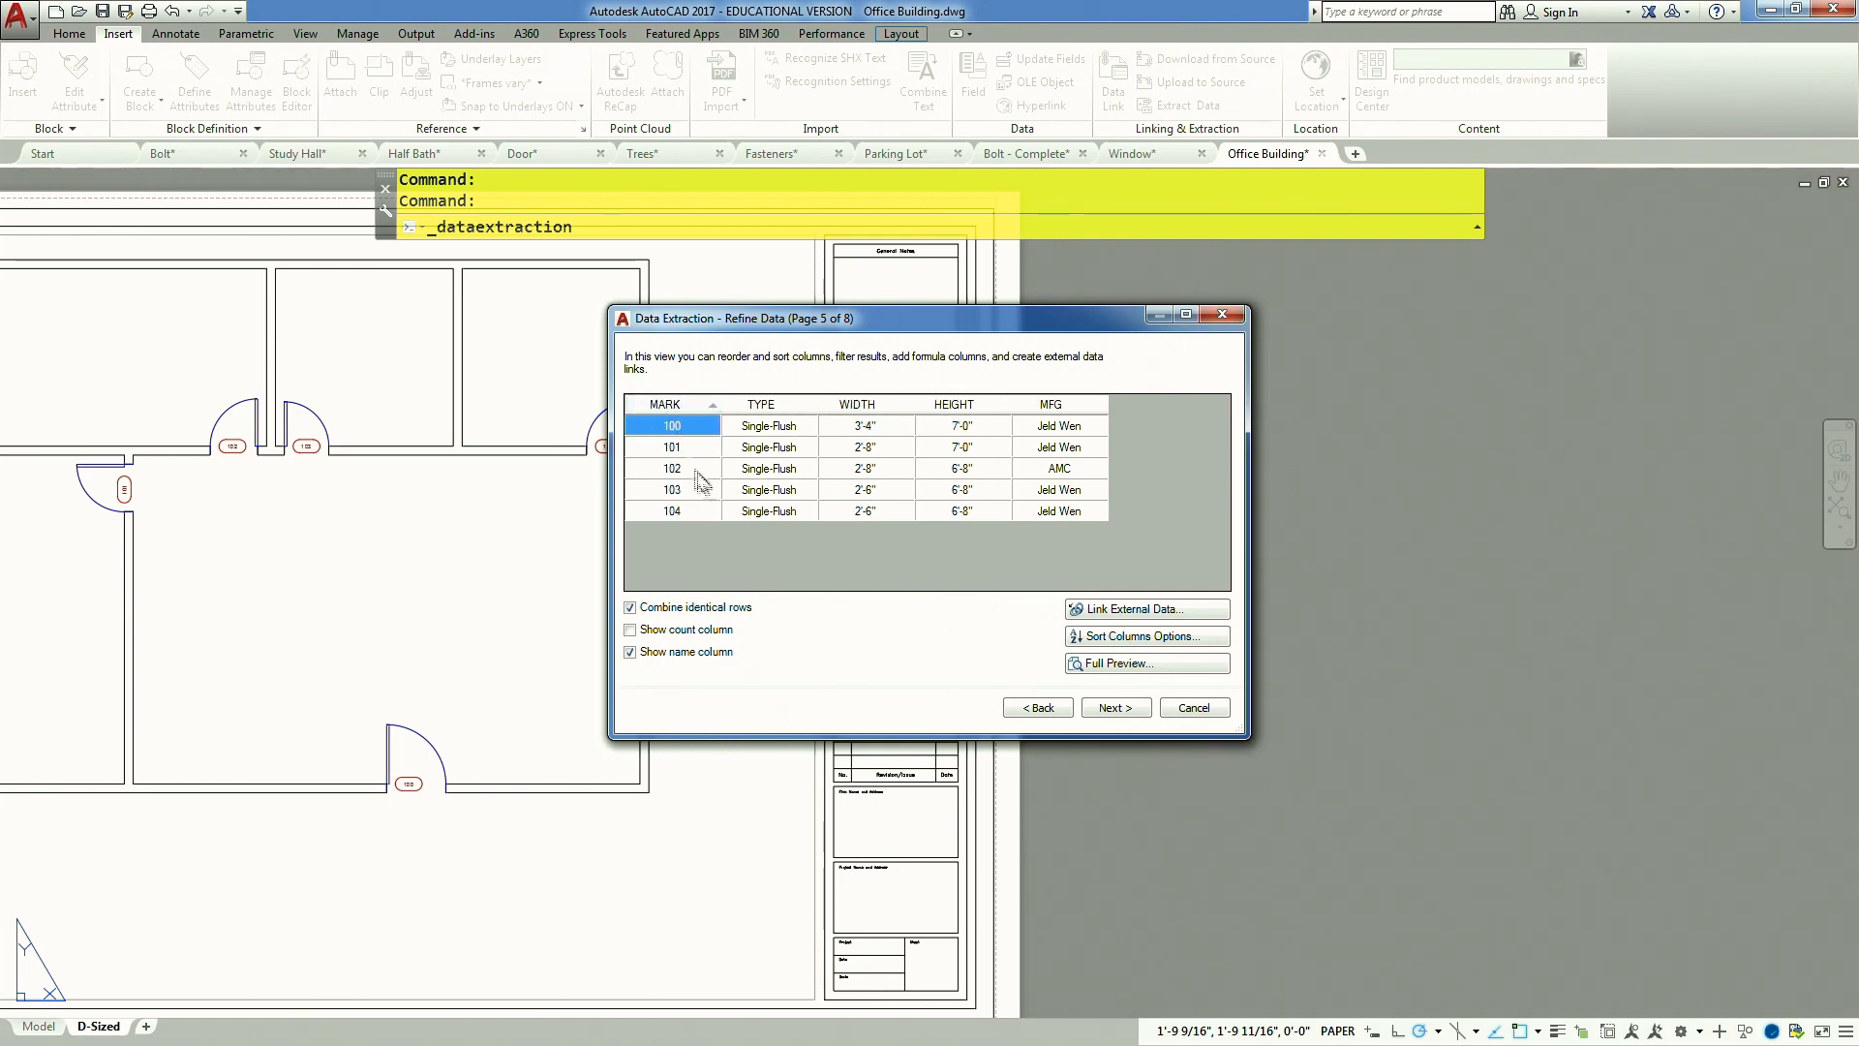
pyautogui.click(1116, 708)
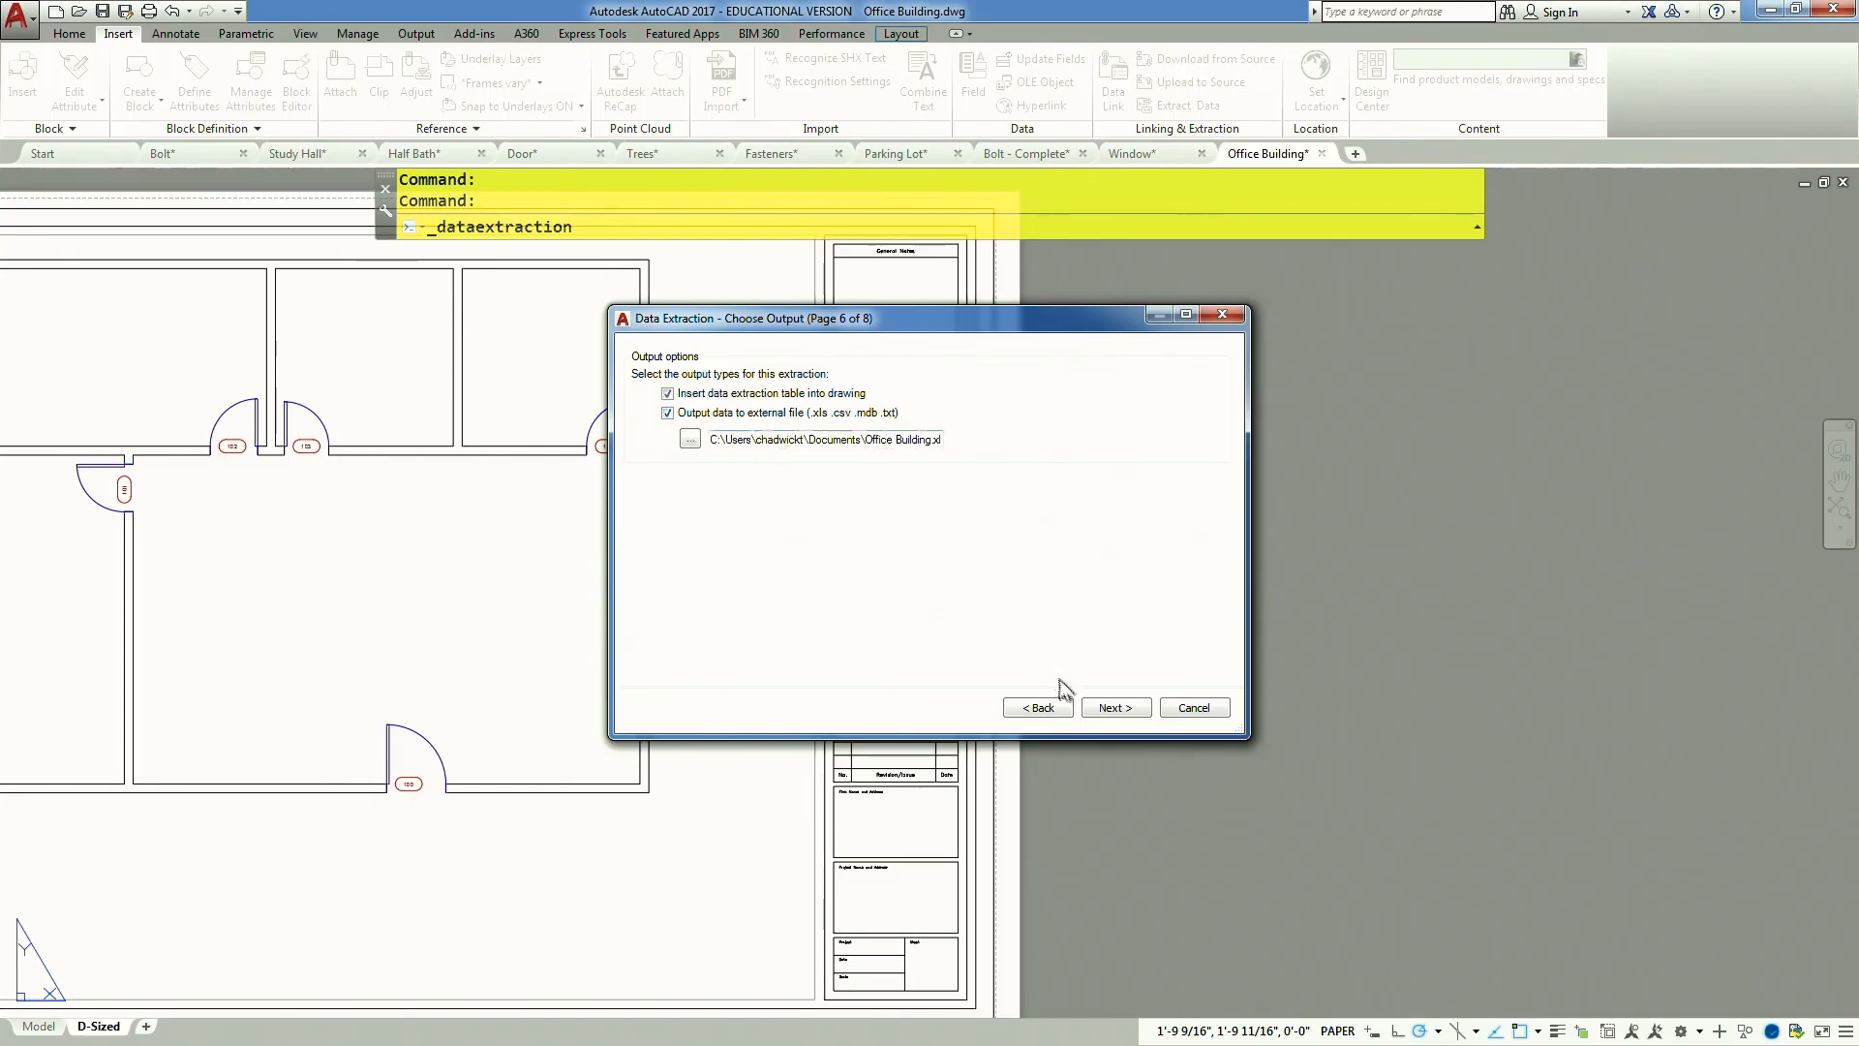
# Output the extraction to Office Building.xls and as a Standard-style table placed on the sheet below the building's front door
pyautogui.click(1125, 708)
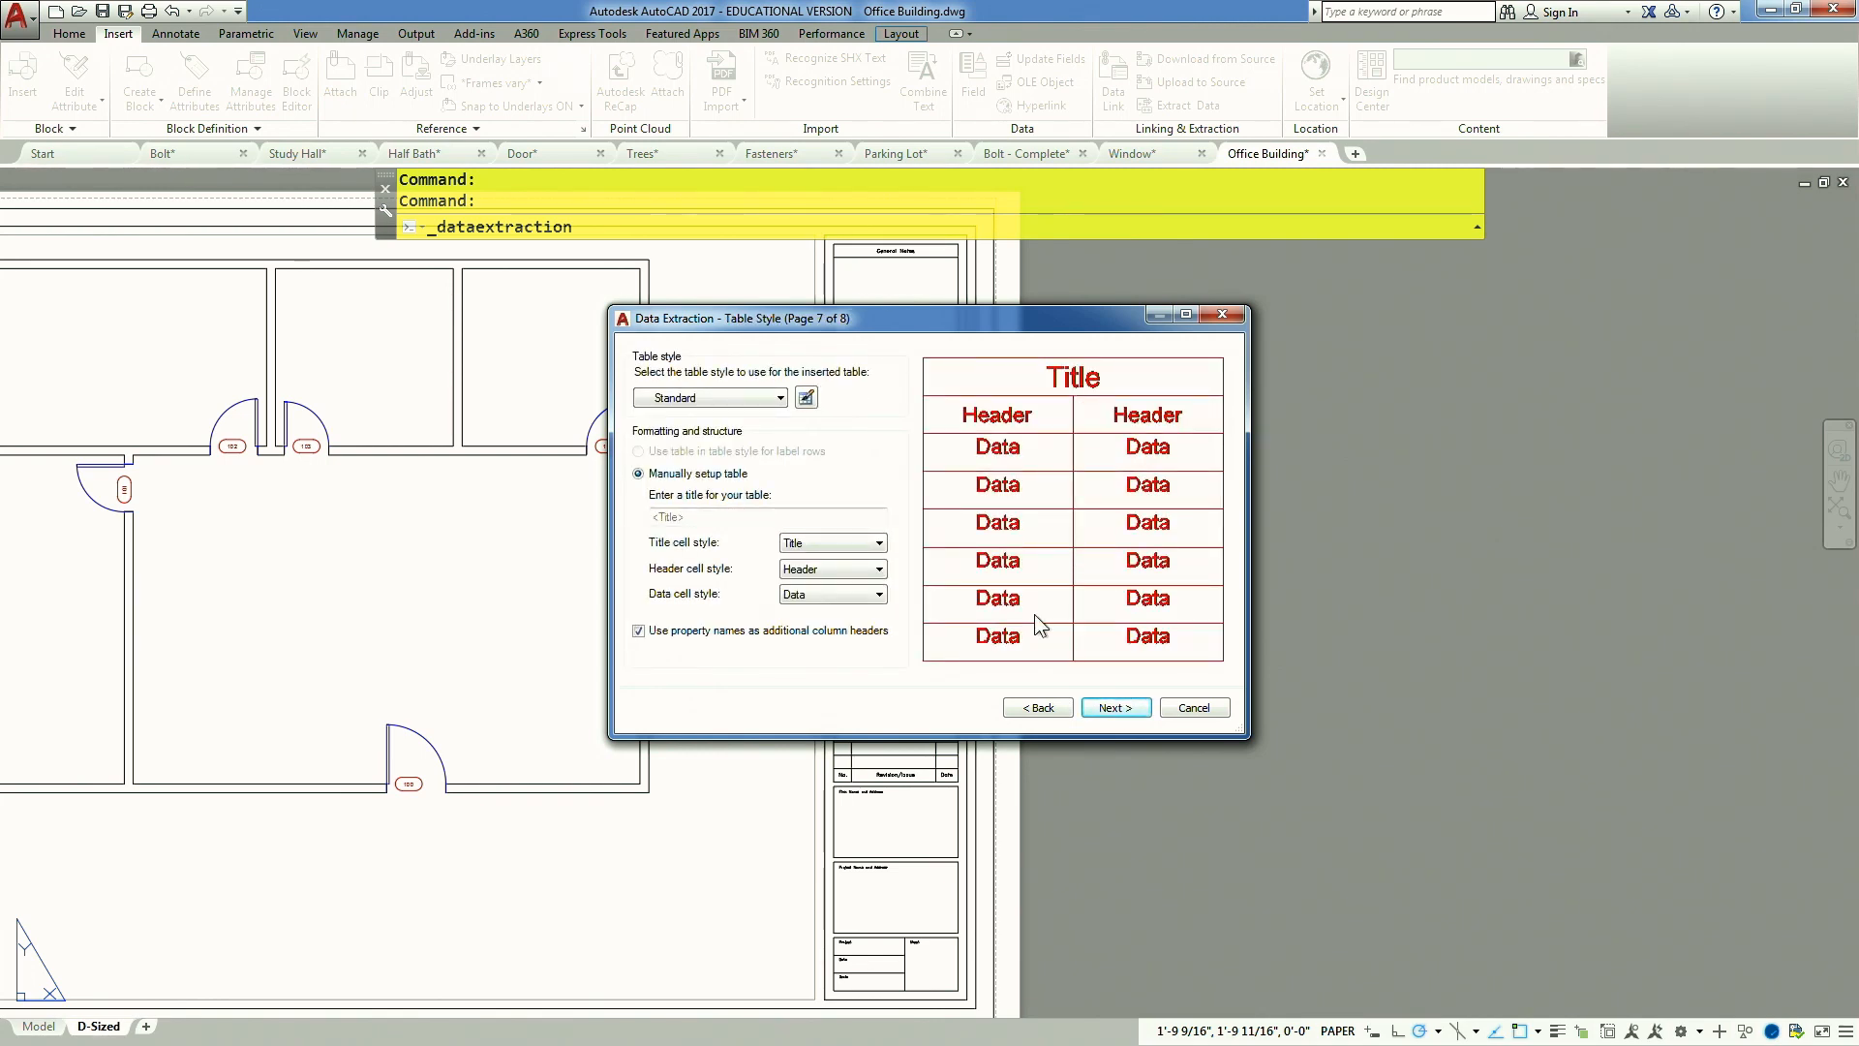
pyautogui.click(1126, 711)
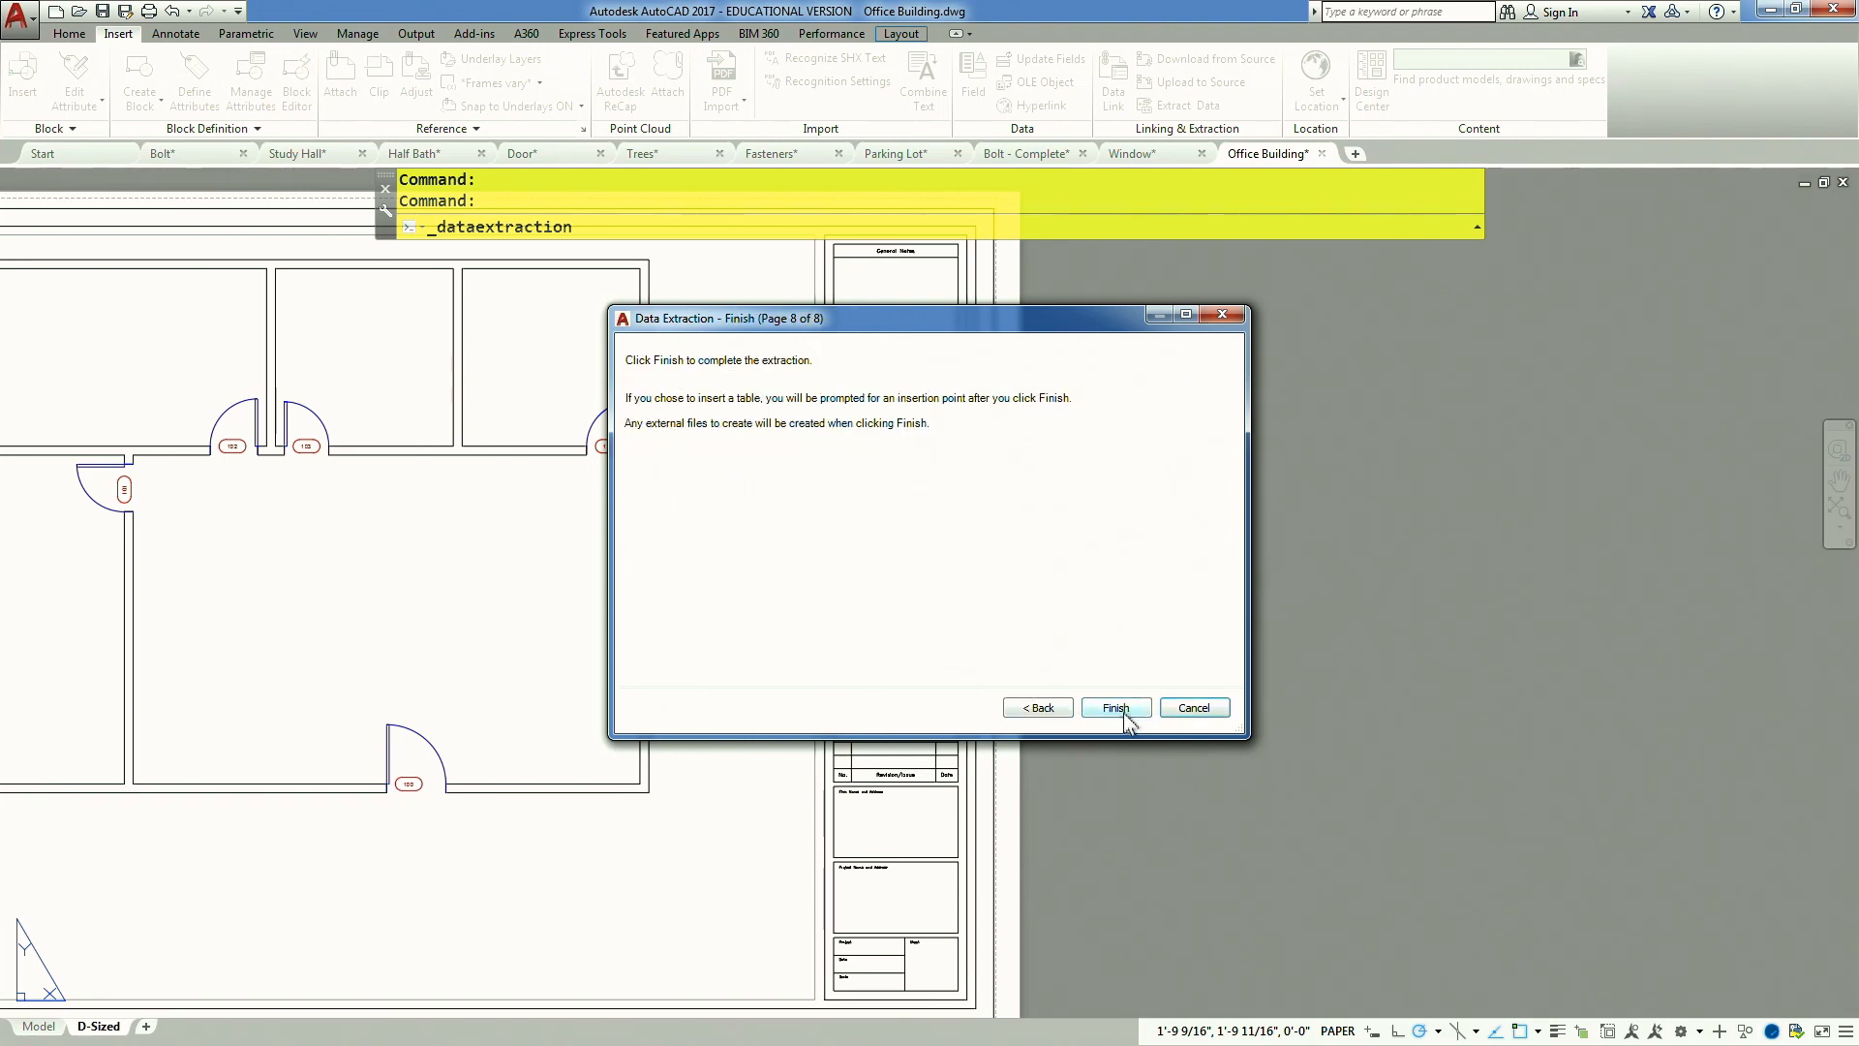
pyautogui.click(1116, 708)
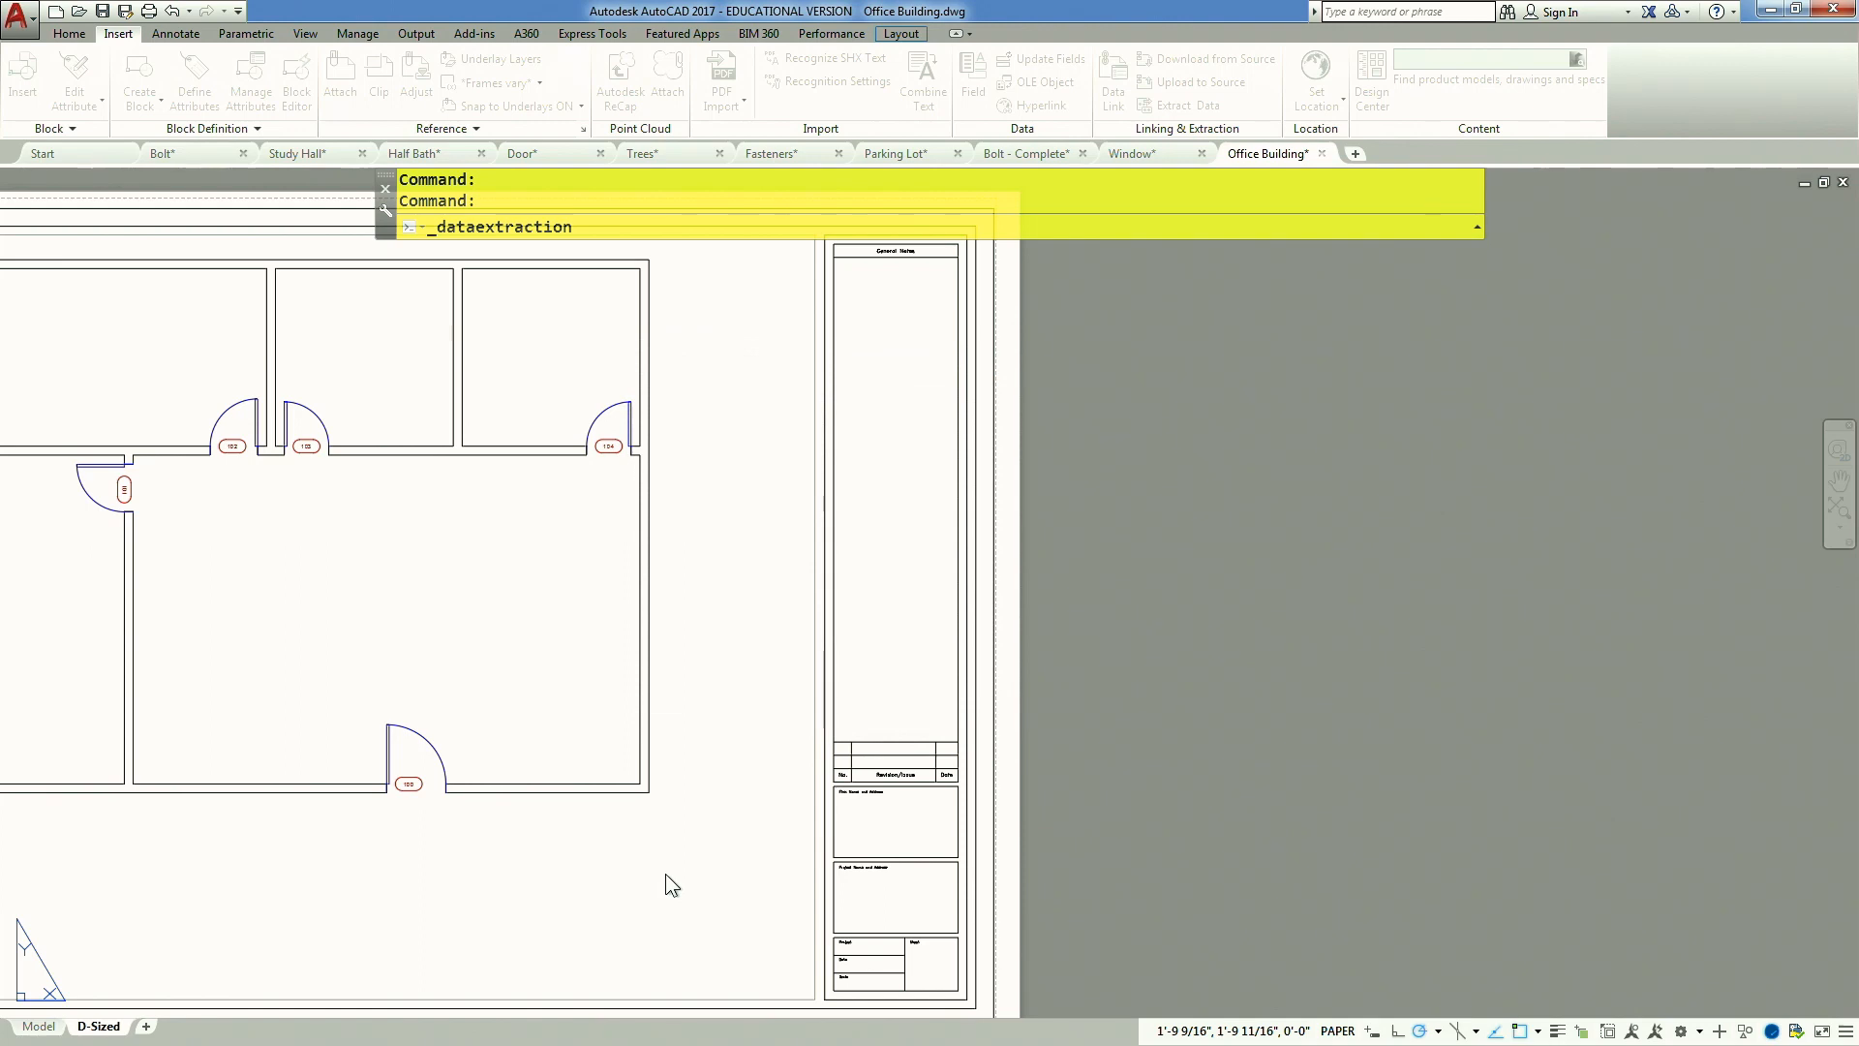
pyautogui.moveTo(666, 862); pyautogui.dragTo(805, 666, button='middle')
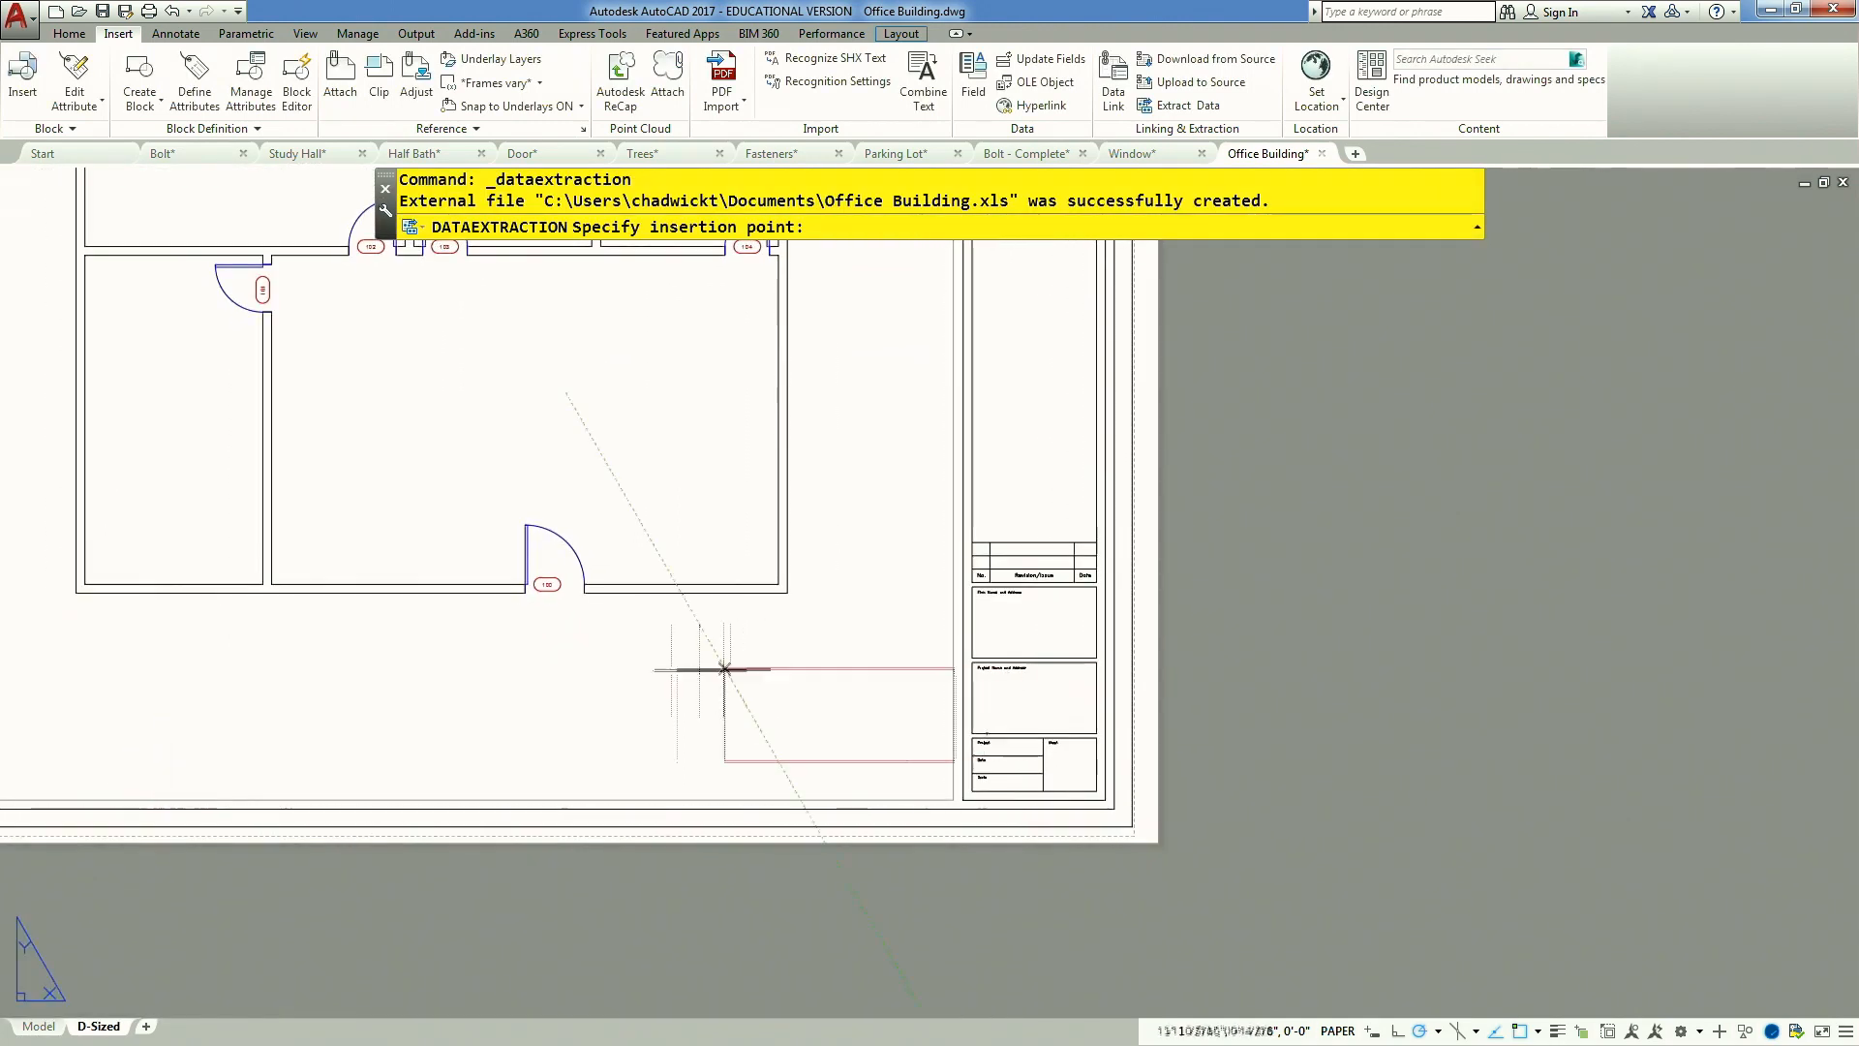
pyautogui.click(530, 631)
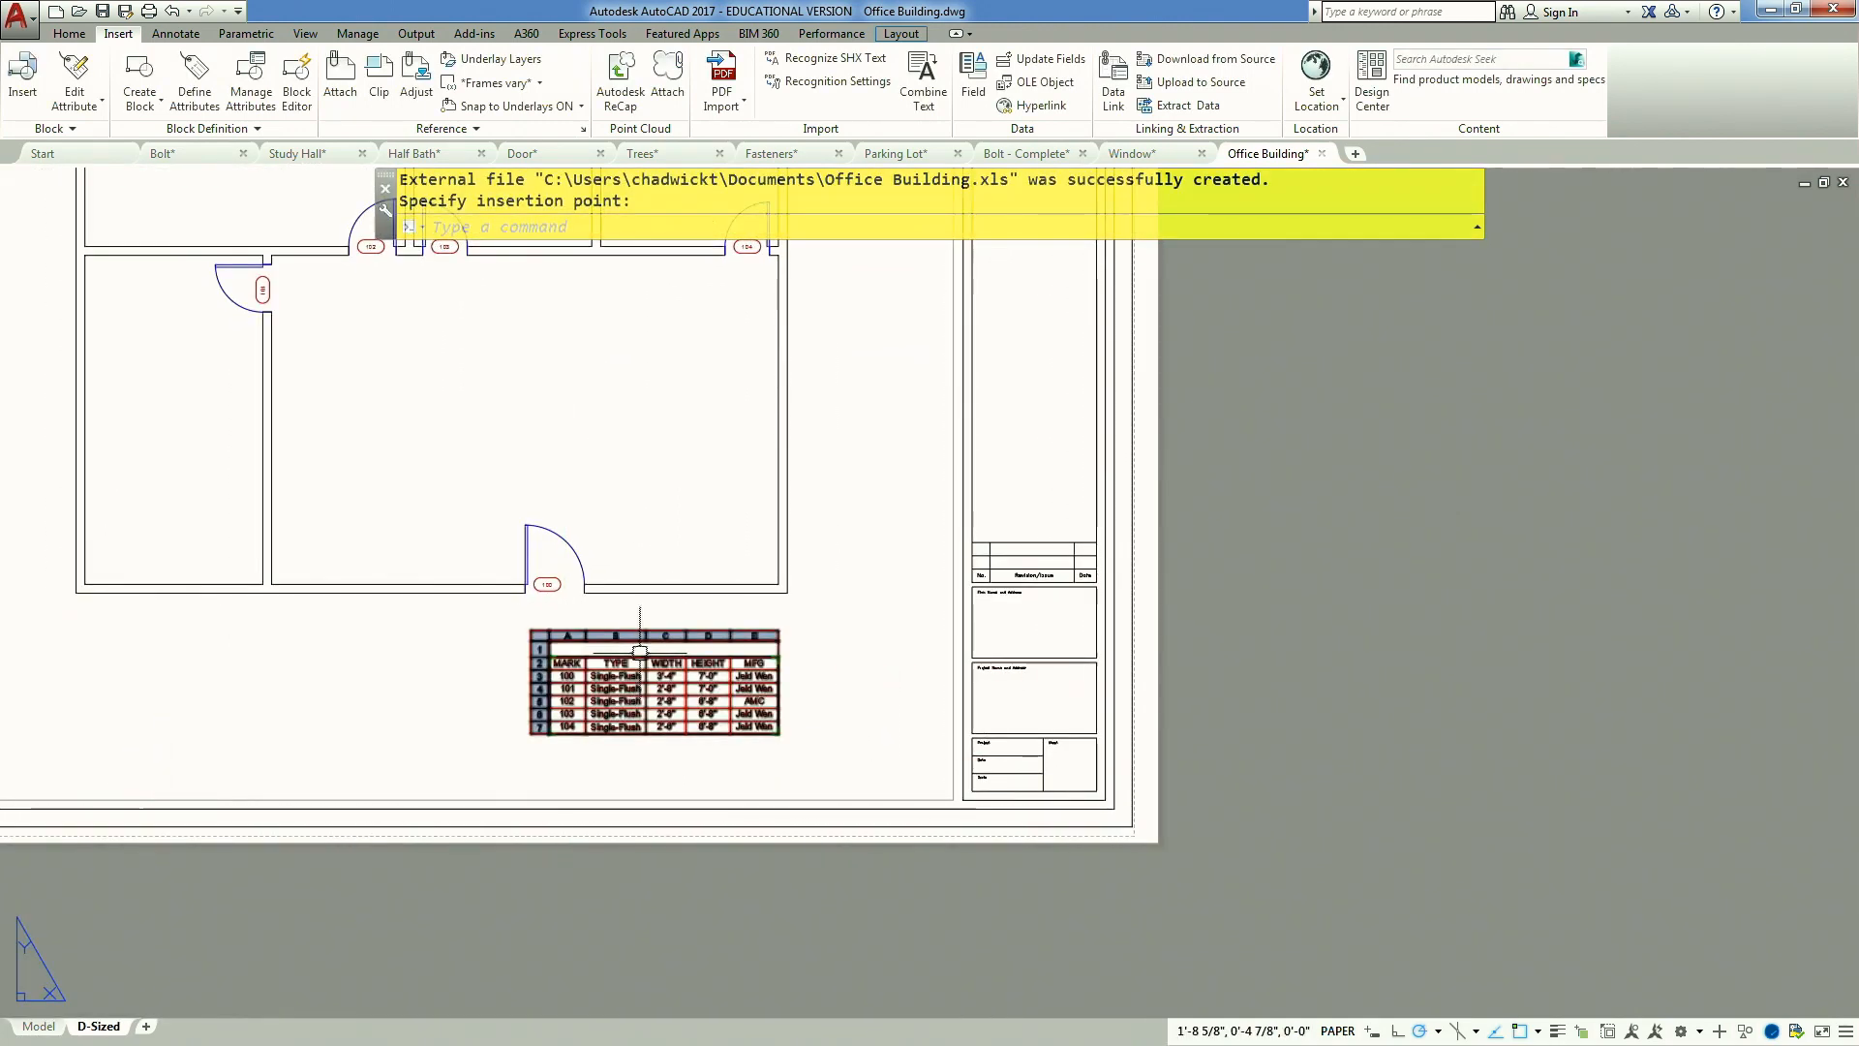
# Activate model space in the viewport and insert a Single-Flush door block at scale 1 outside the building's right wall
pyautogui.scroll(4, 640, 651)
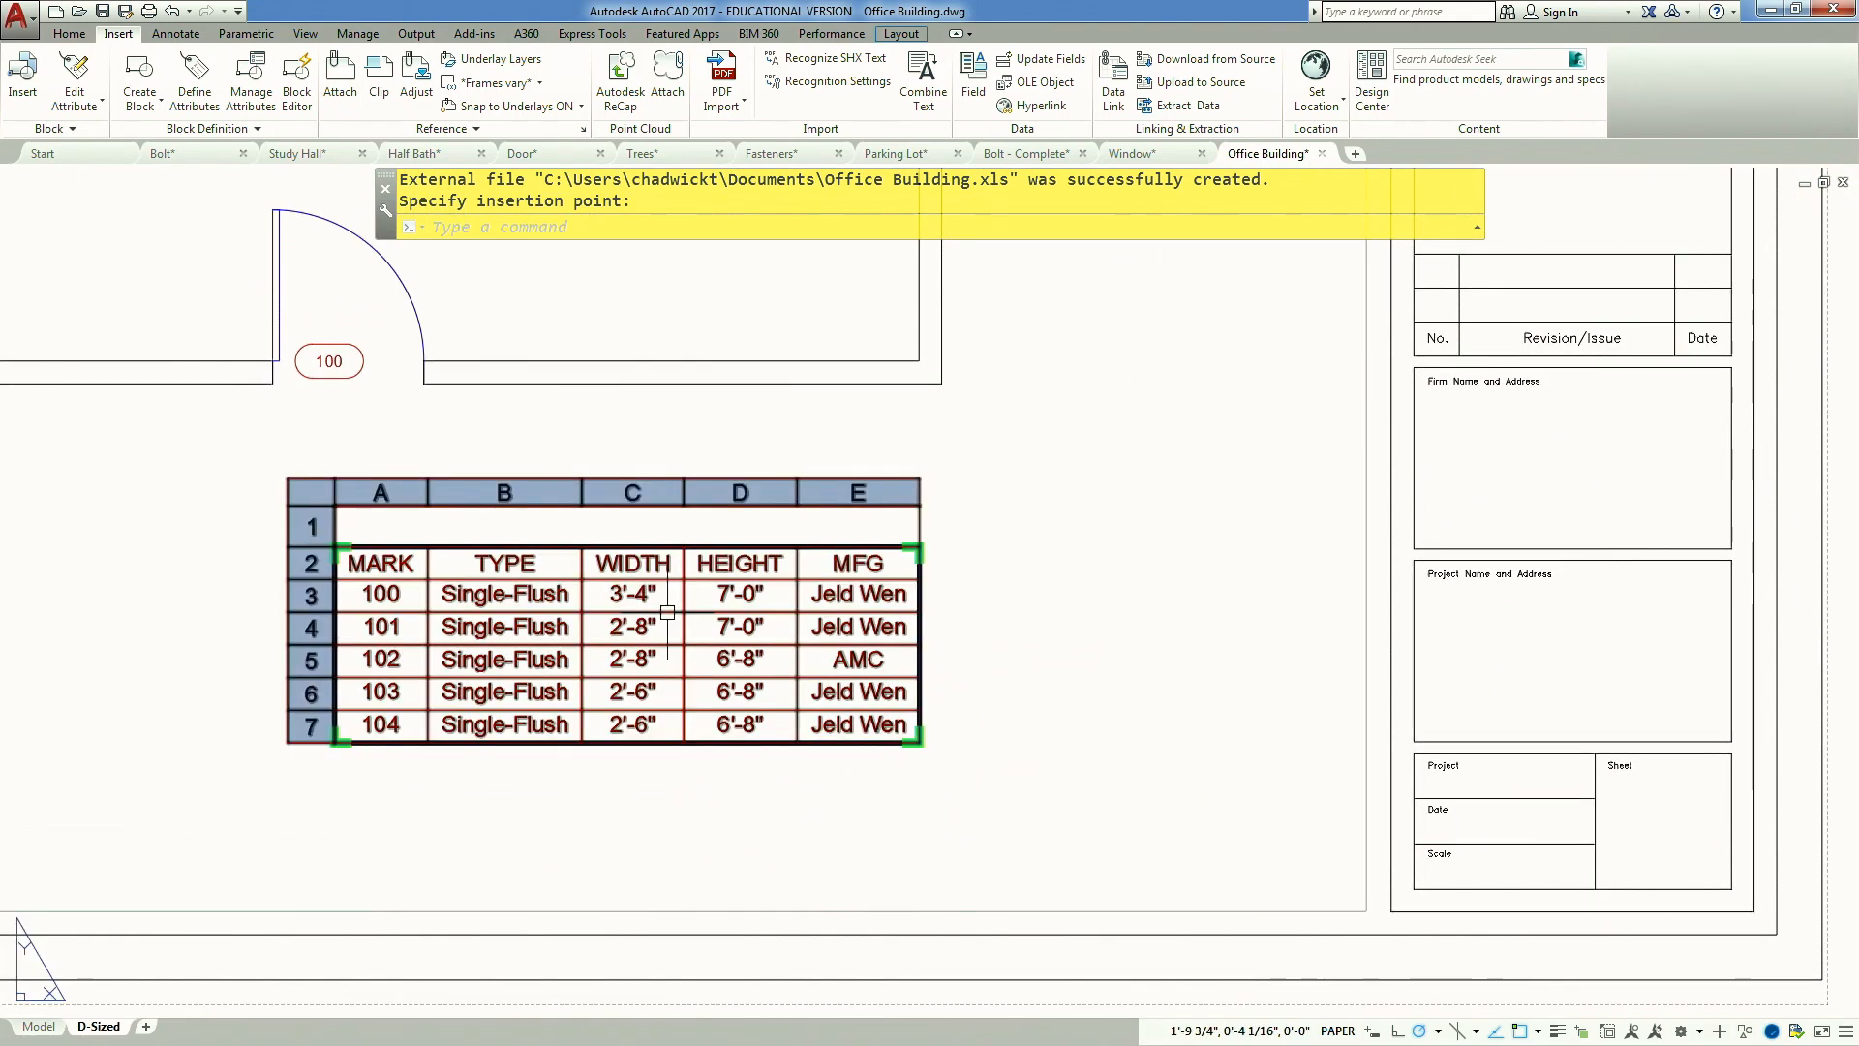
pyautogui.scroll(-2, 682, 530)
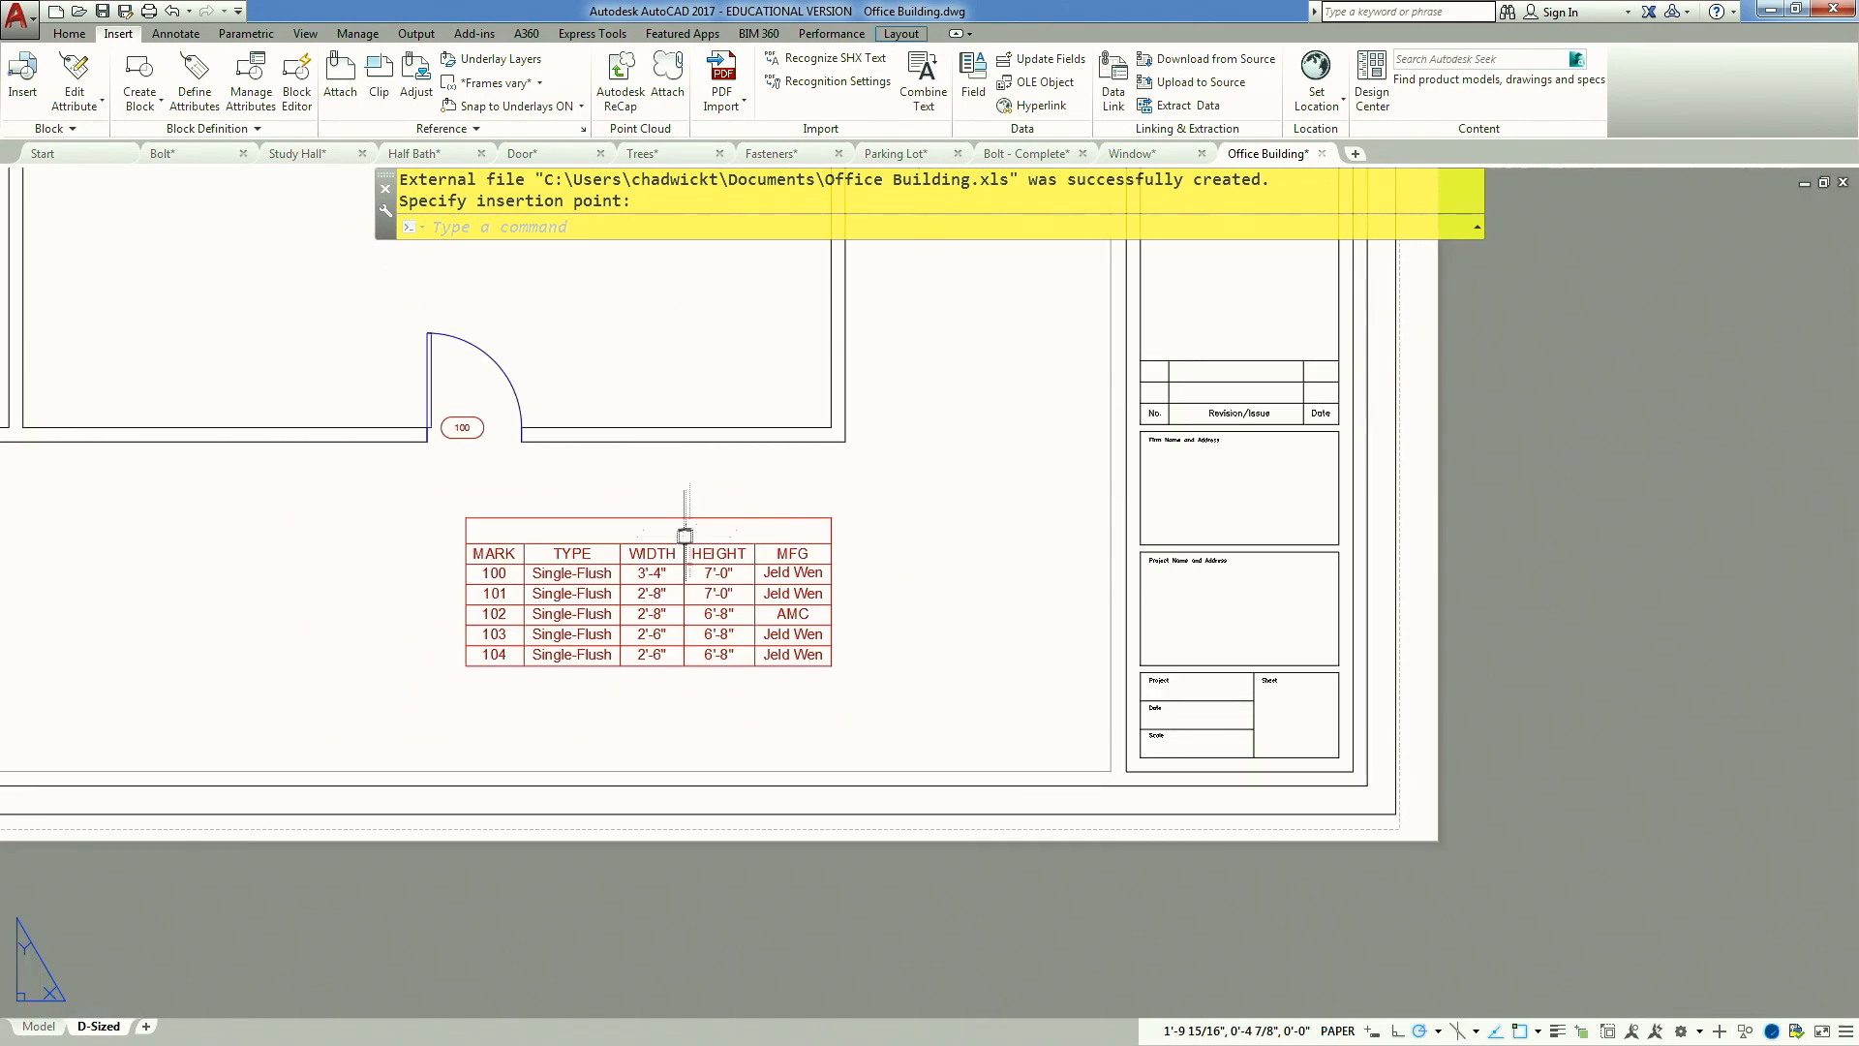
pyautogui.moveTo(712, 487); pyautogui.dragTo(691, 623, button='middle')
pyautogui.scroll(-2, 691, 624)
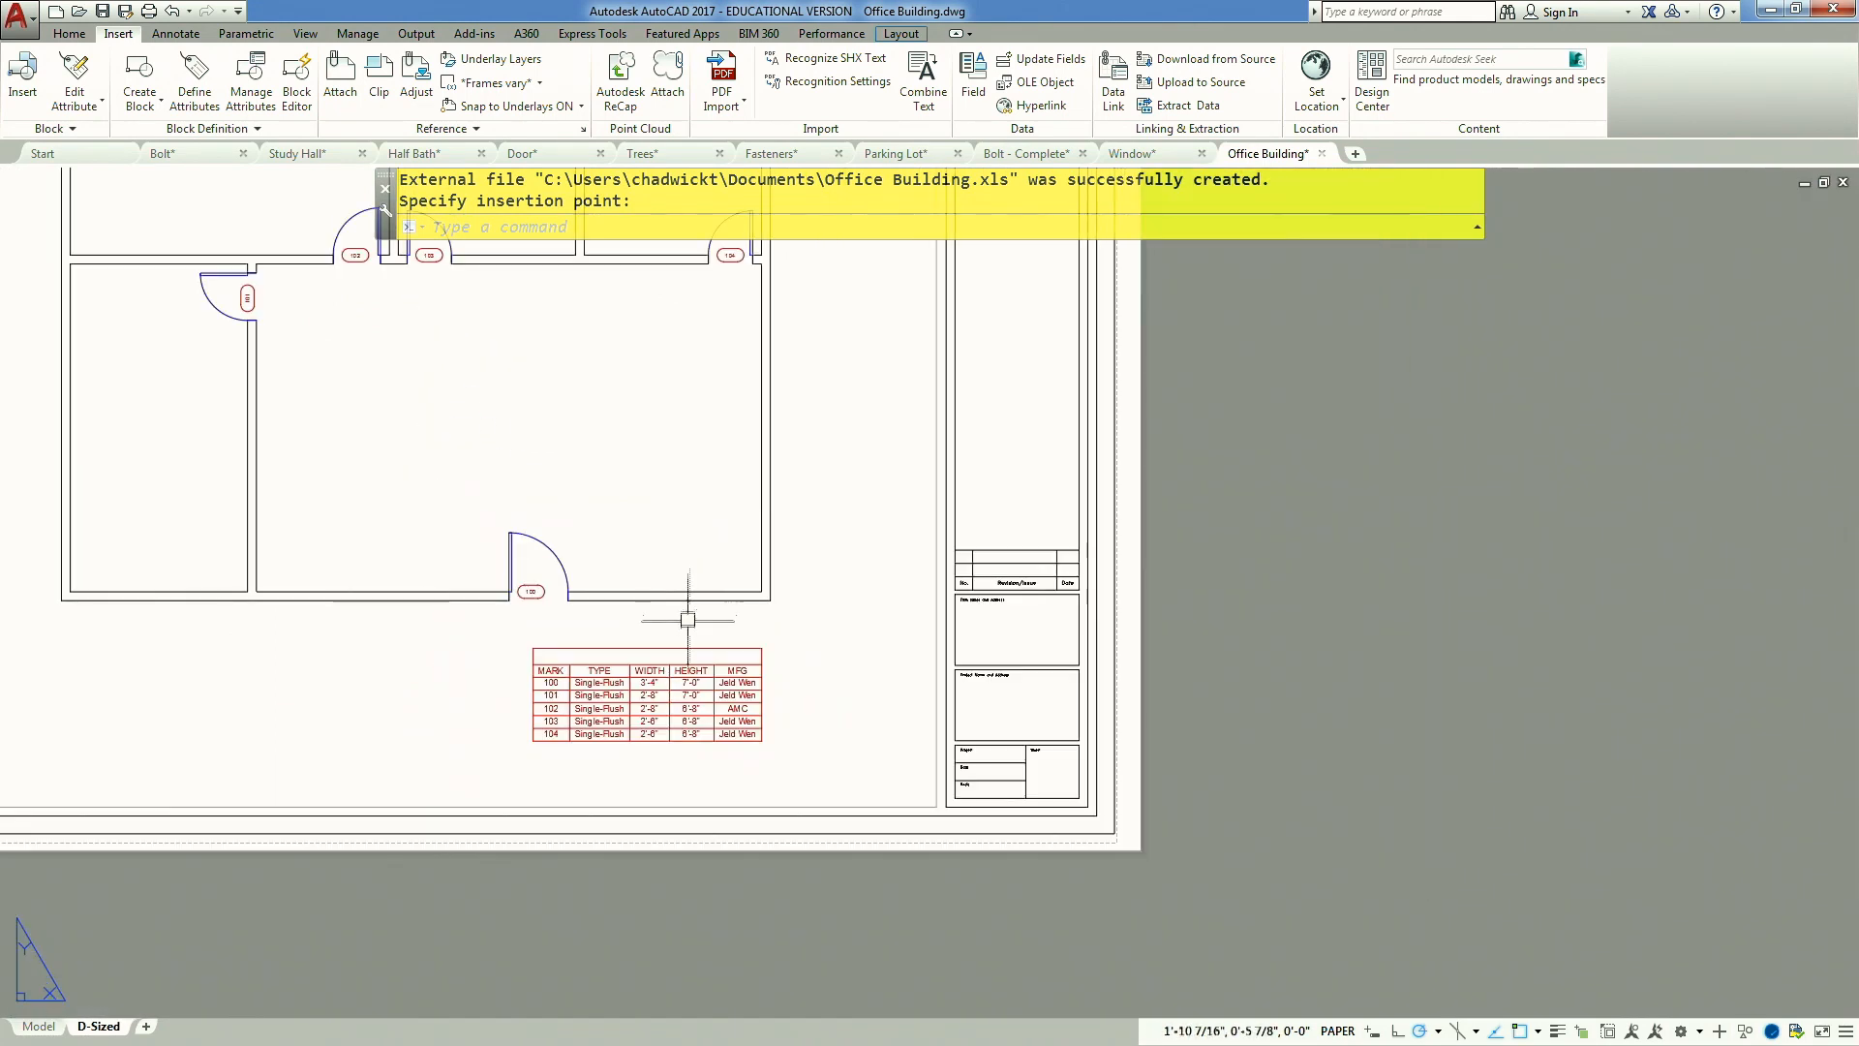
pyautogui.click(698, 388)
pyautogui.click(699, 389)
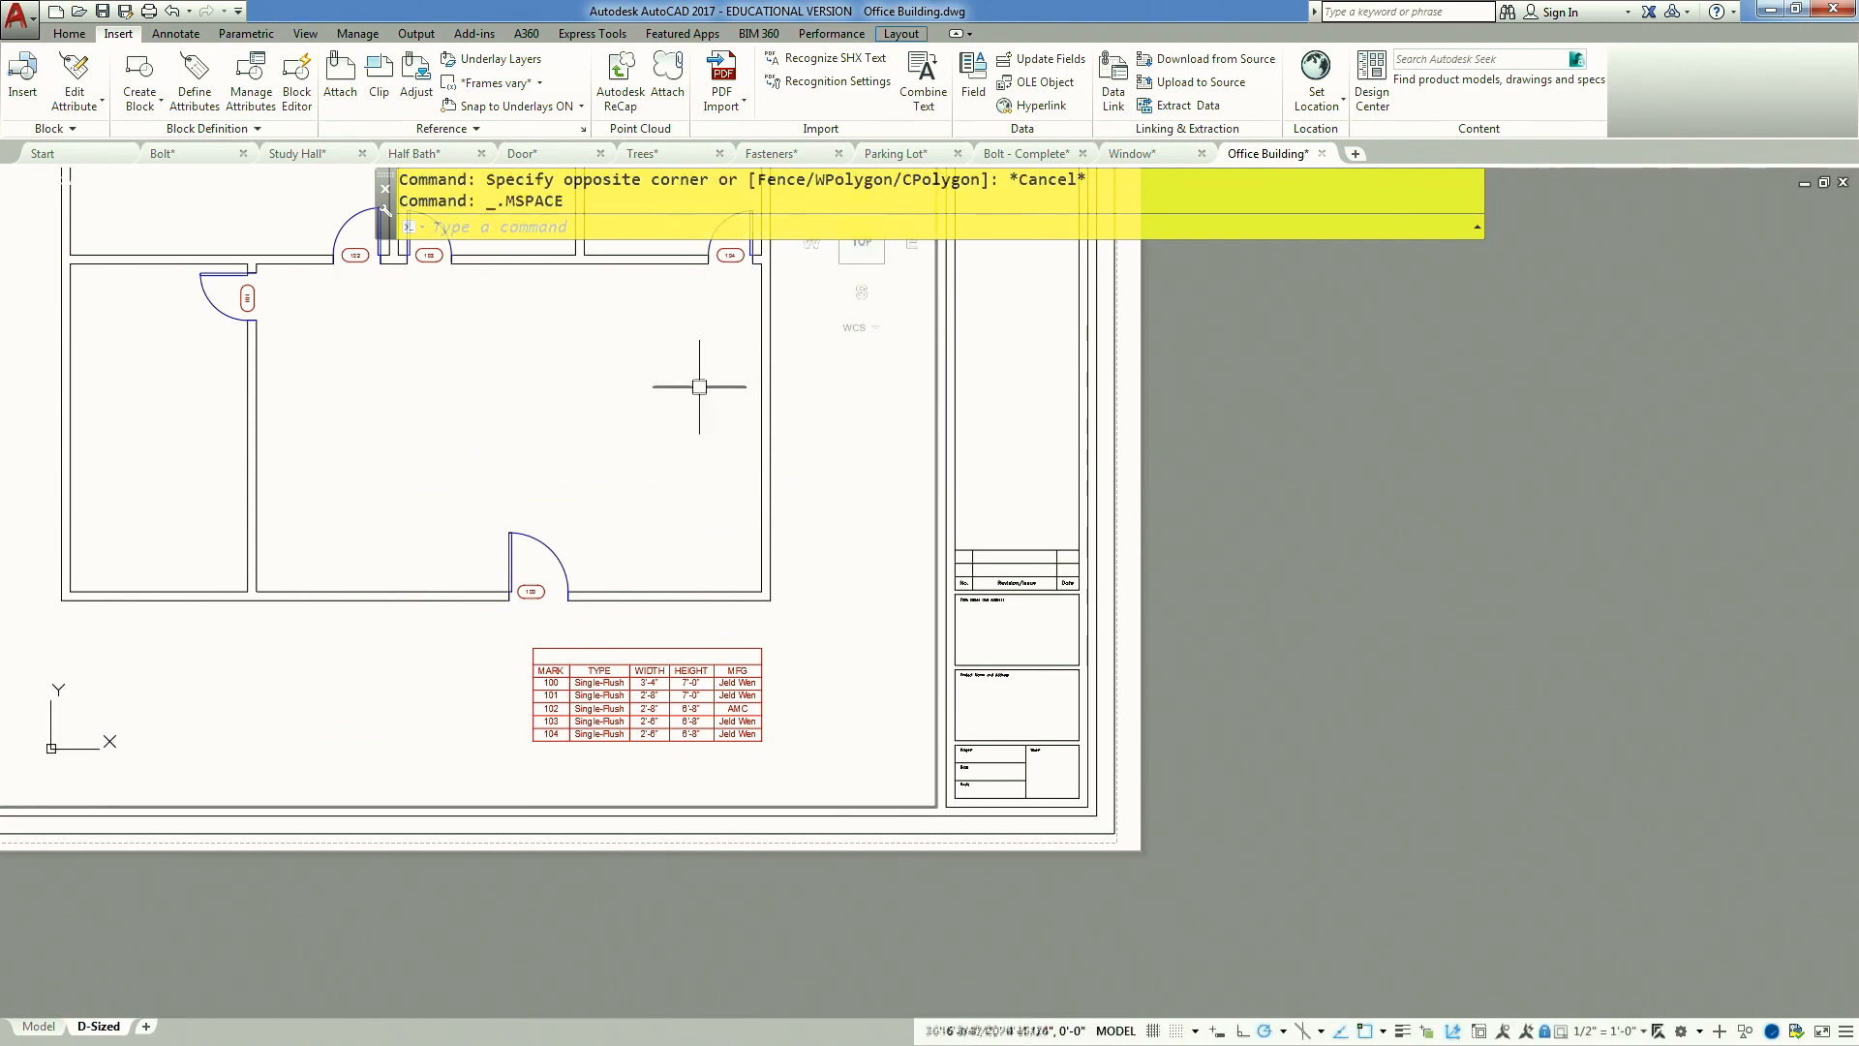
pyautogui.write('i')
pyautogui.press('Return')
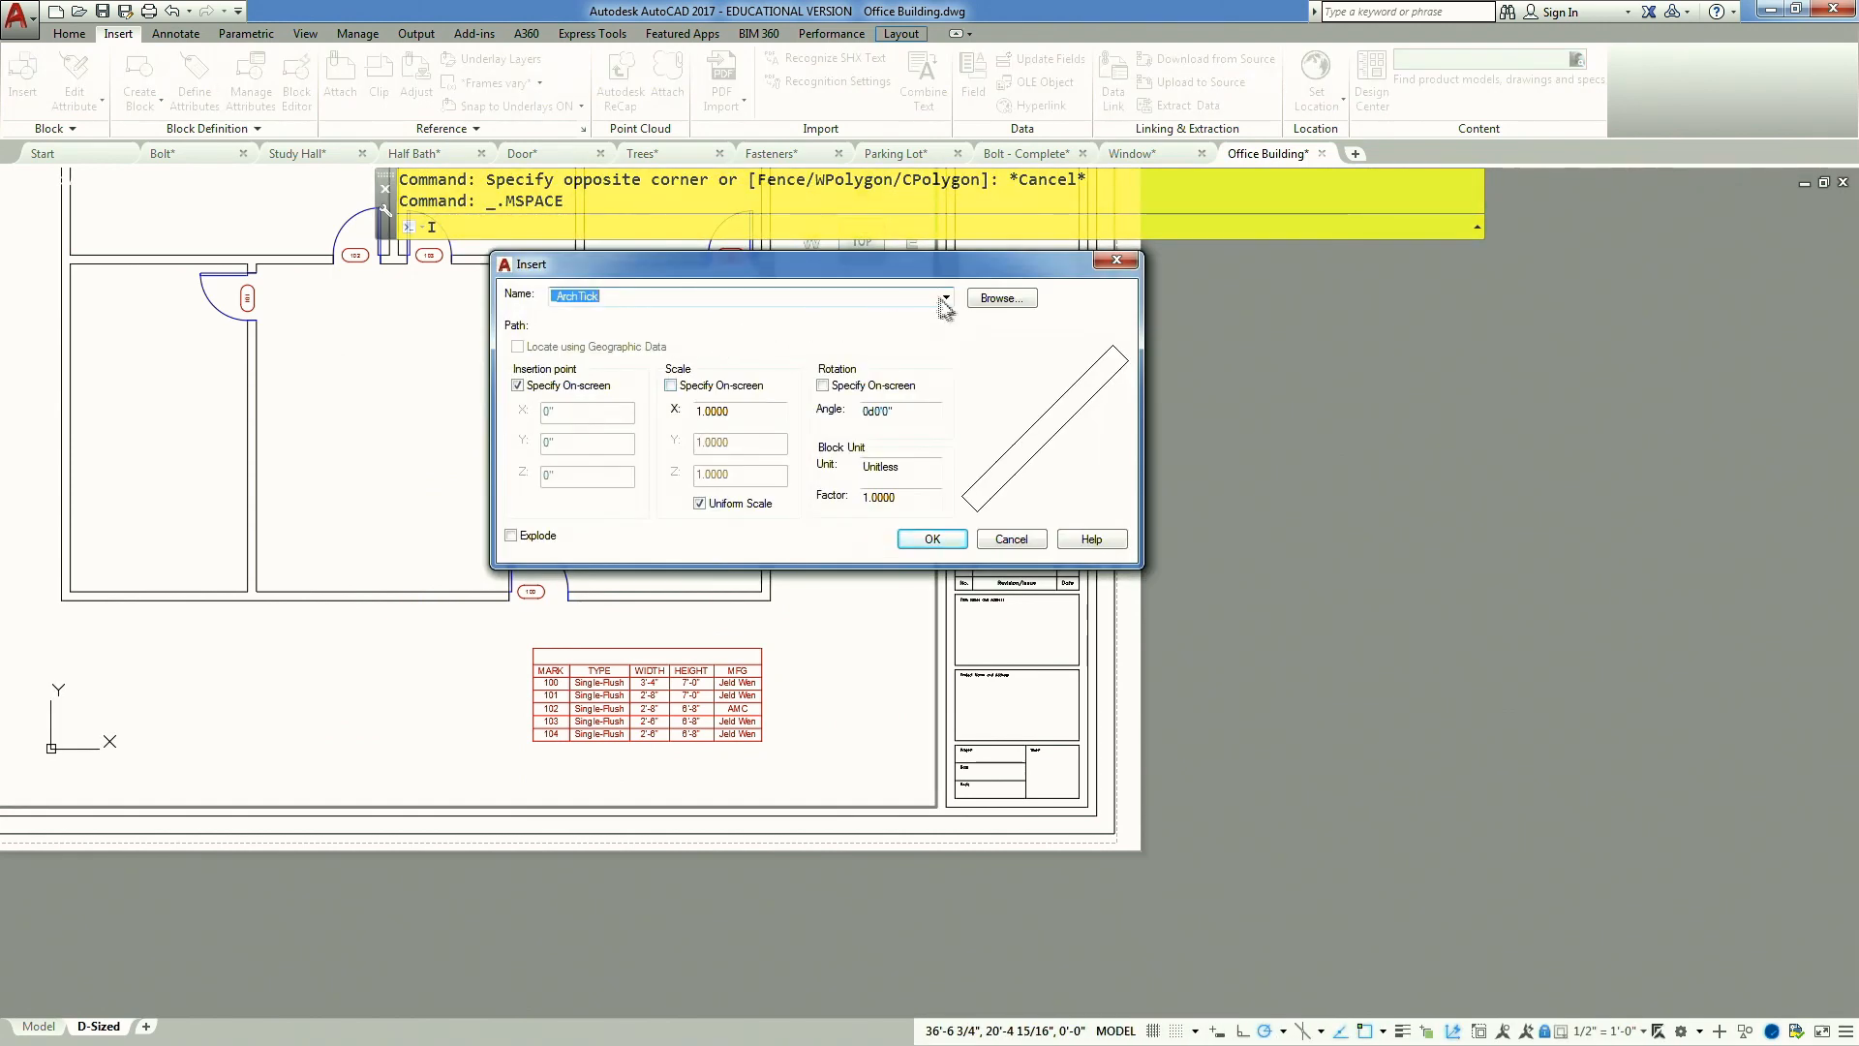
pyautogui.click(946, 297)
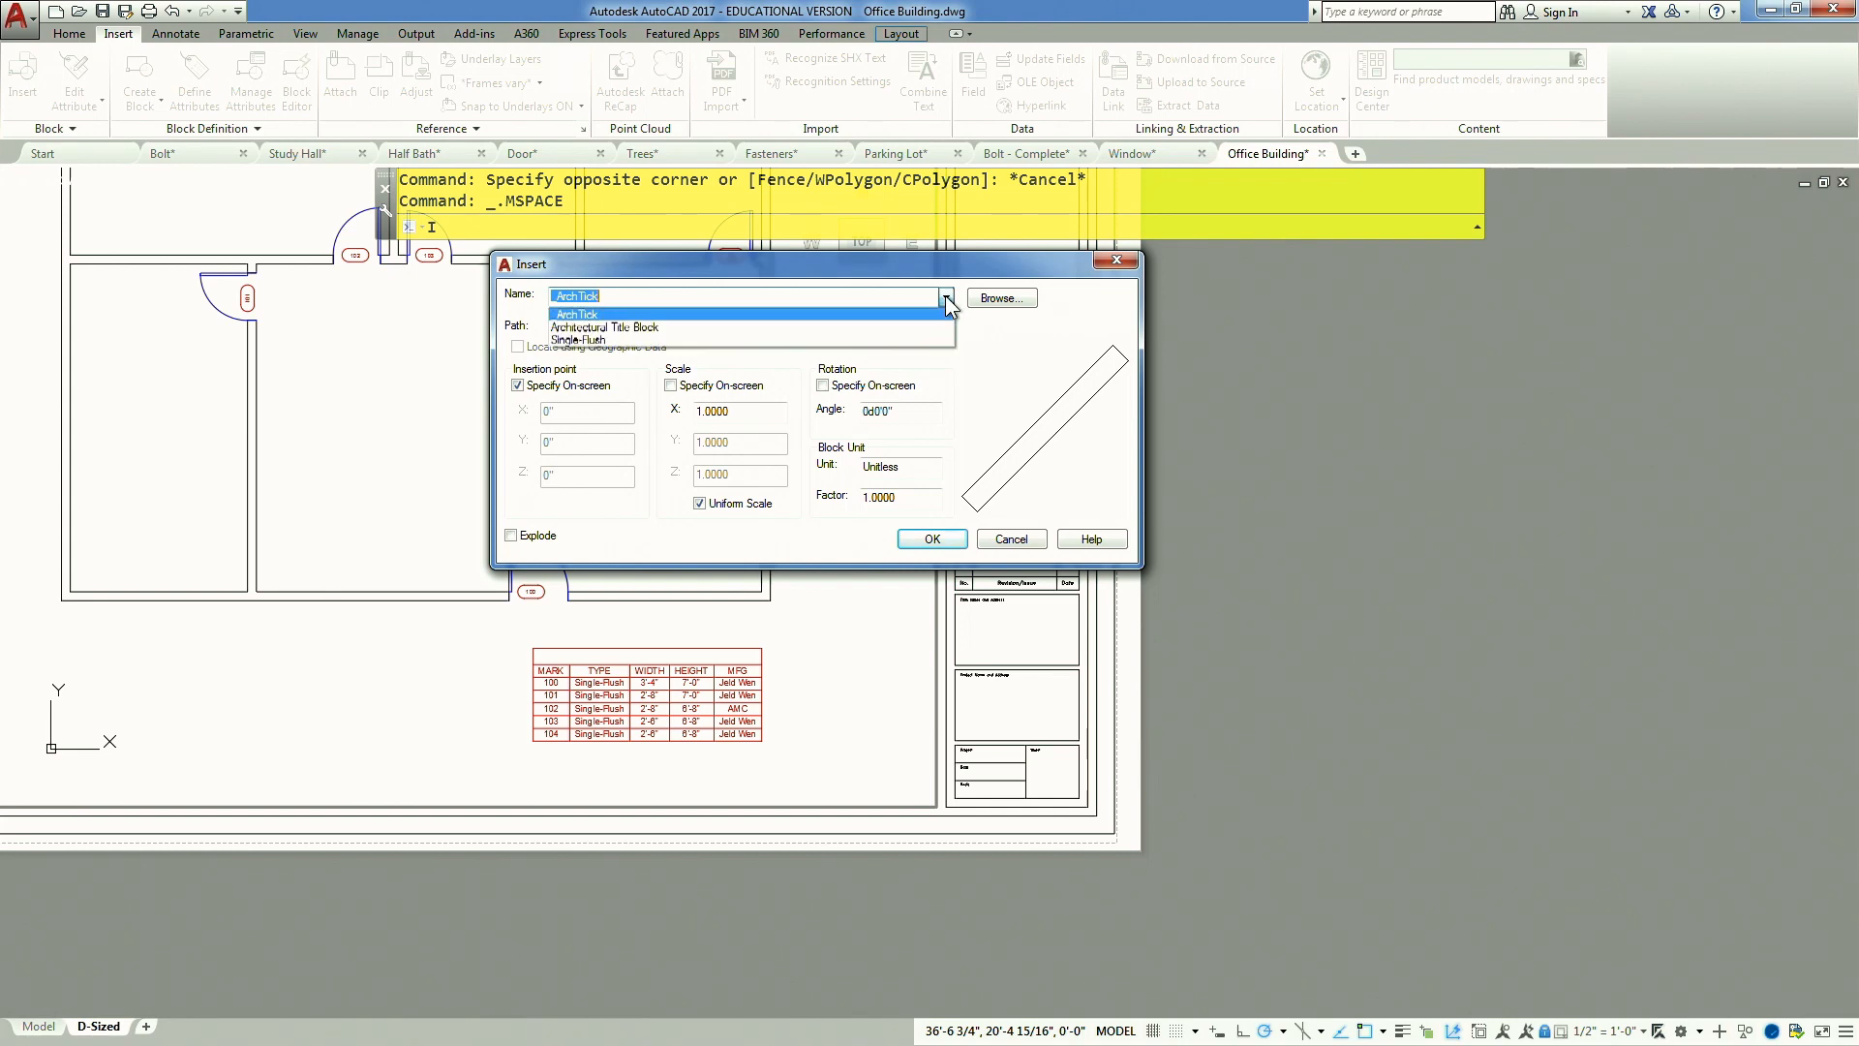
pyautogui.click(675, 339)
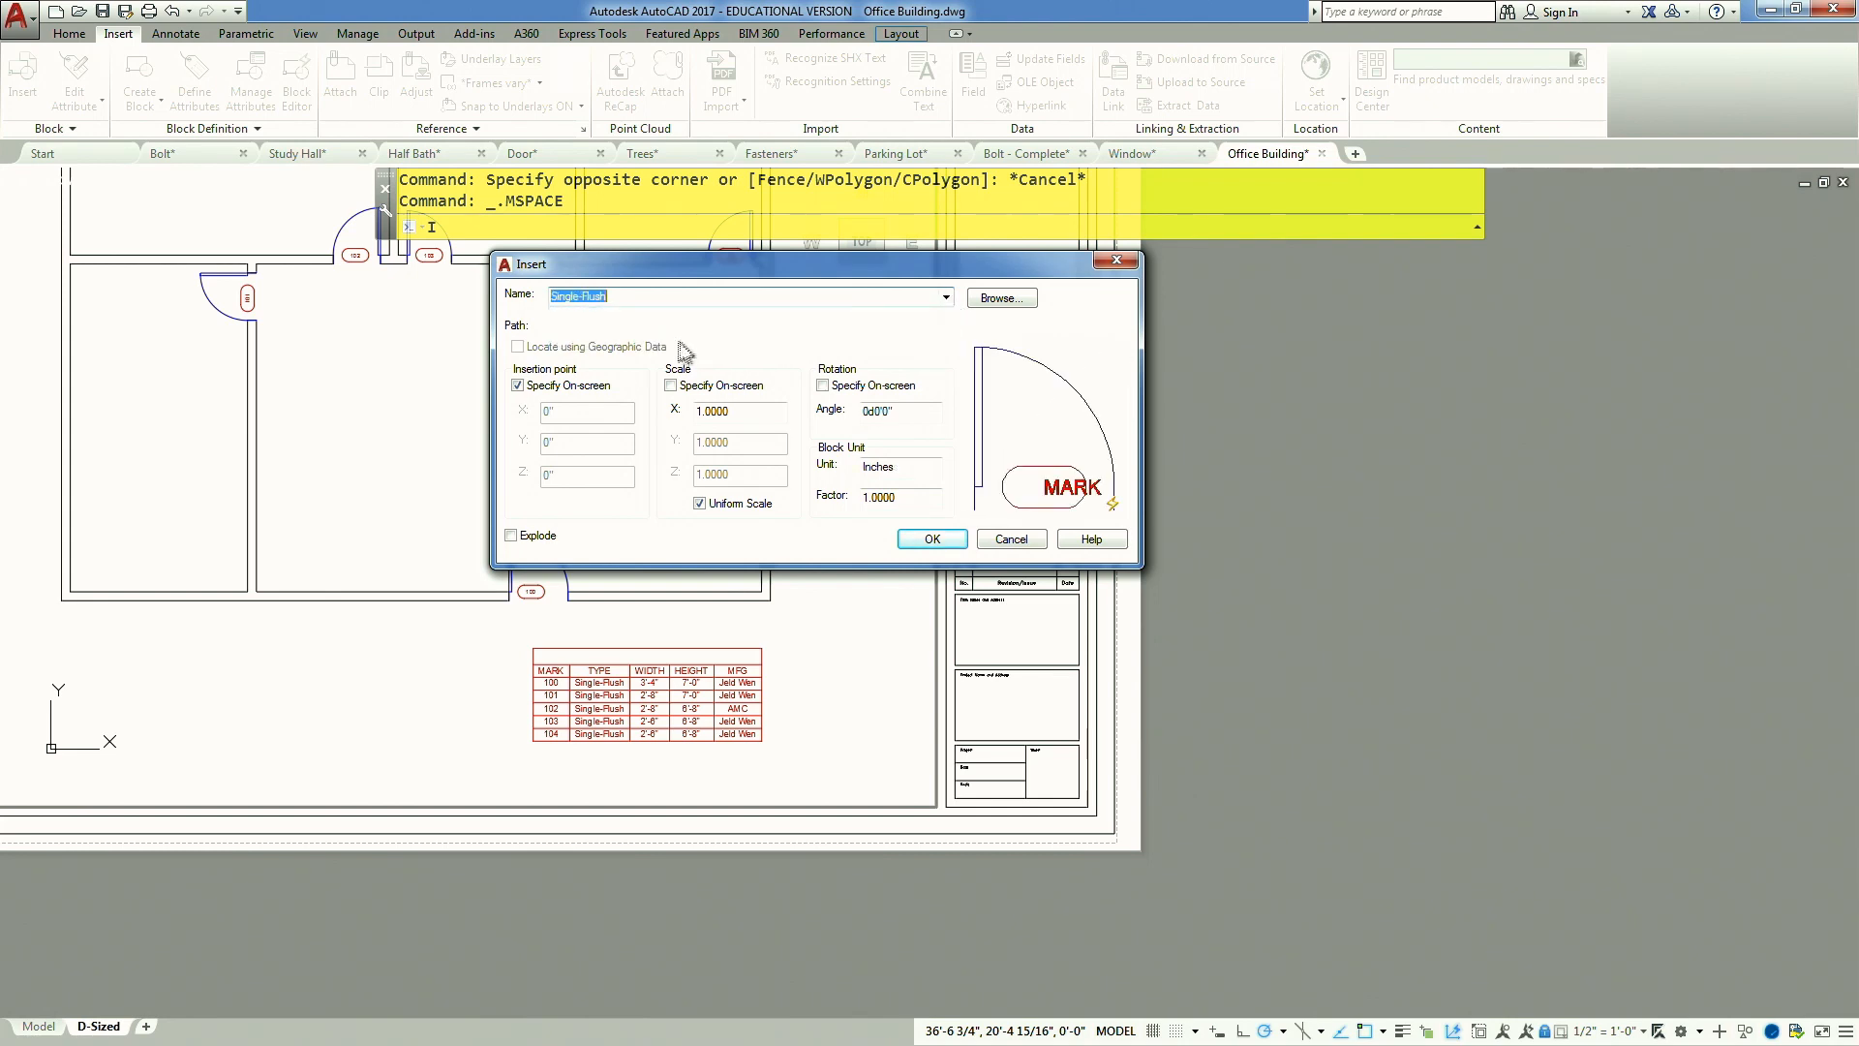
pyautogui.click(931, 540)
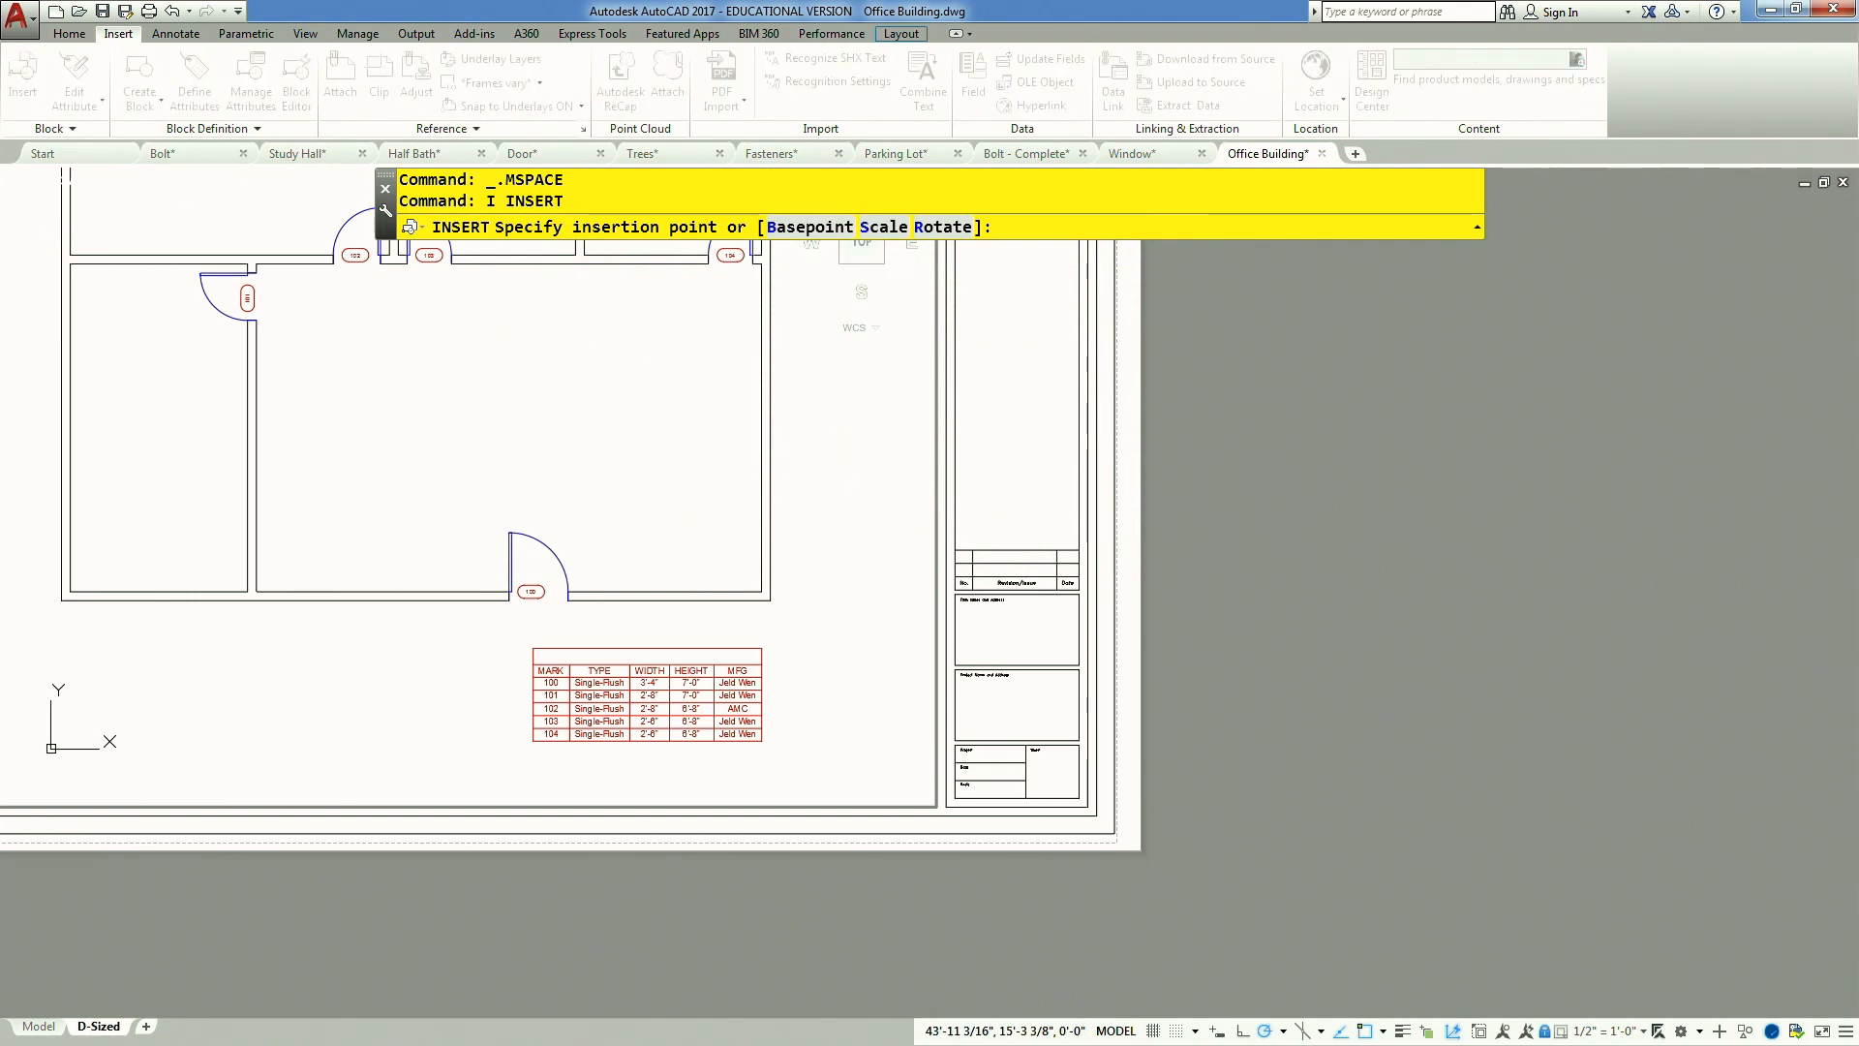
pyautogui.moveTo(481, 455); pyautogui.dragTo(552, 316)
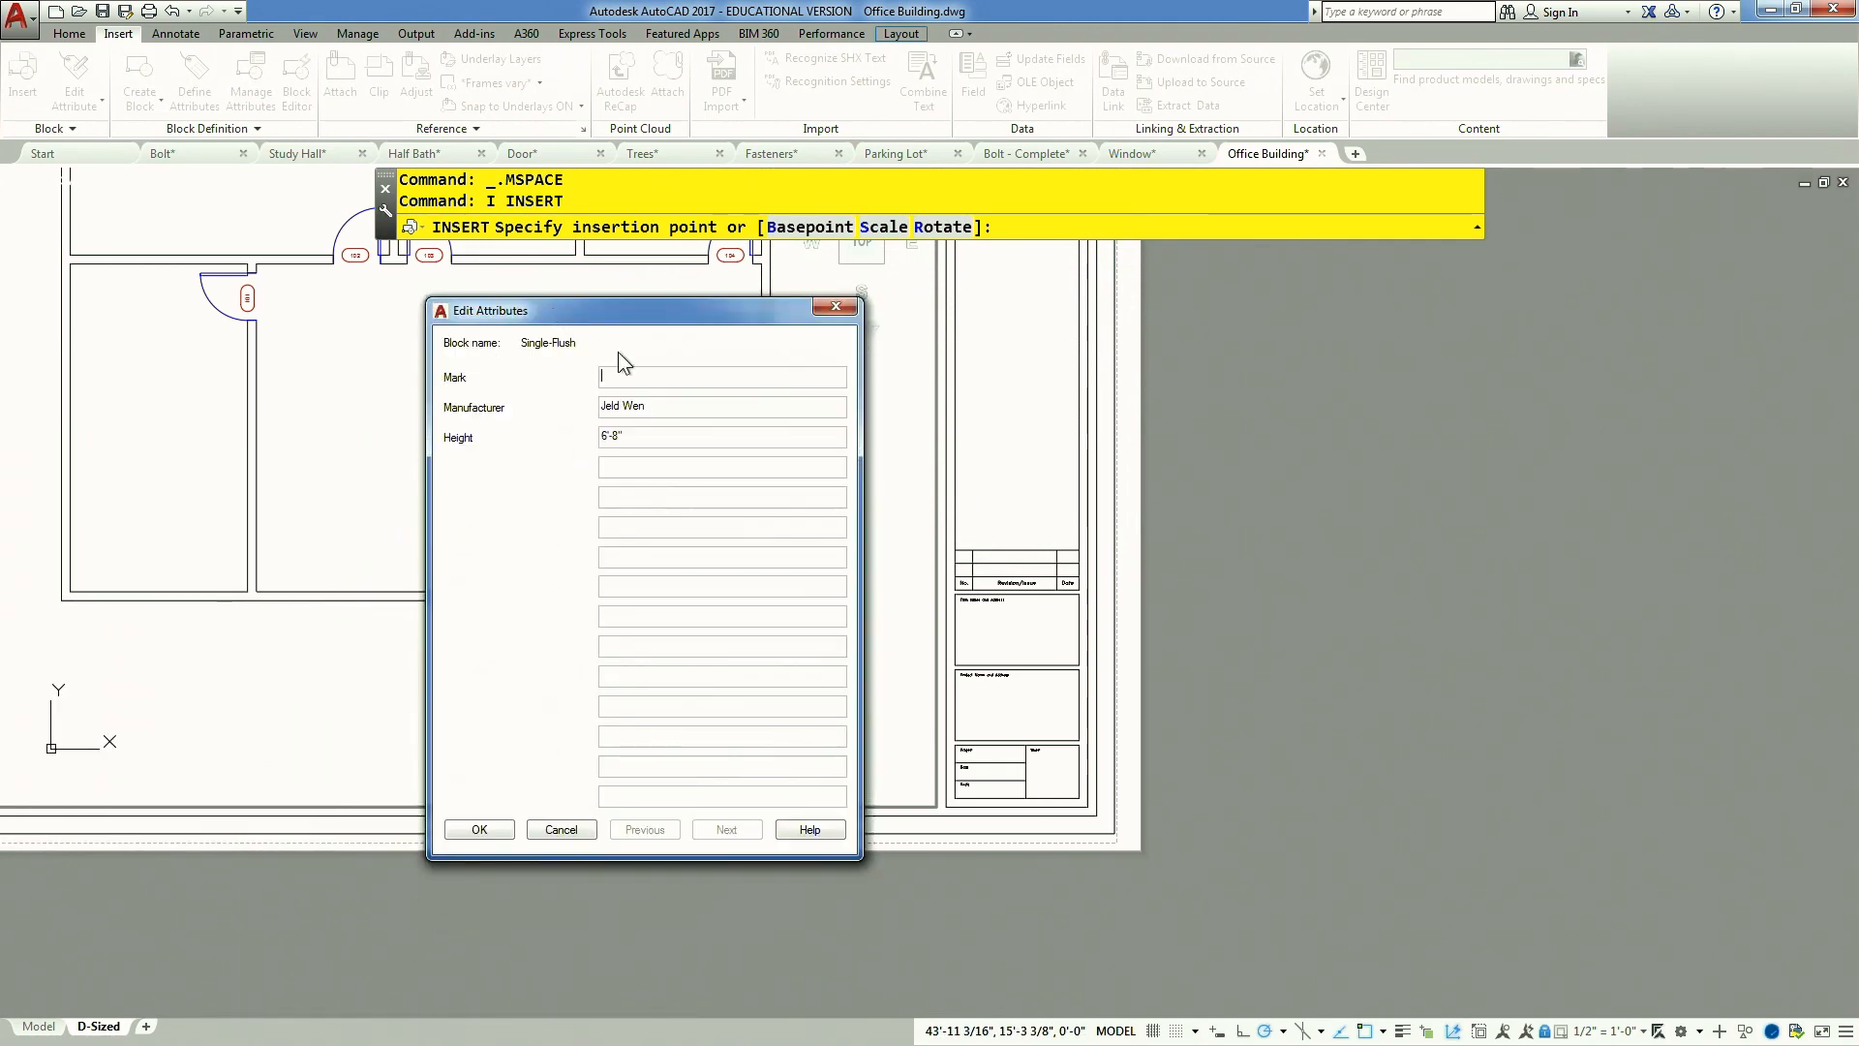
# Set the new door's mark to 105, accepting the manufacturer Jeld Wen and height 6'-8"
pyautogui.write('105')
pyautogui.press('Tab')
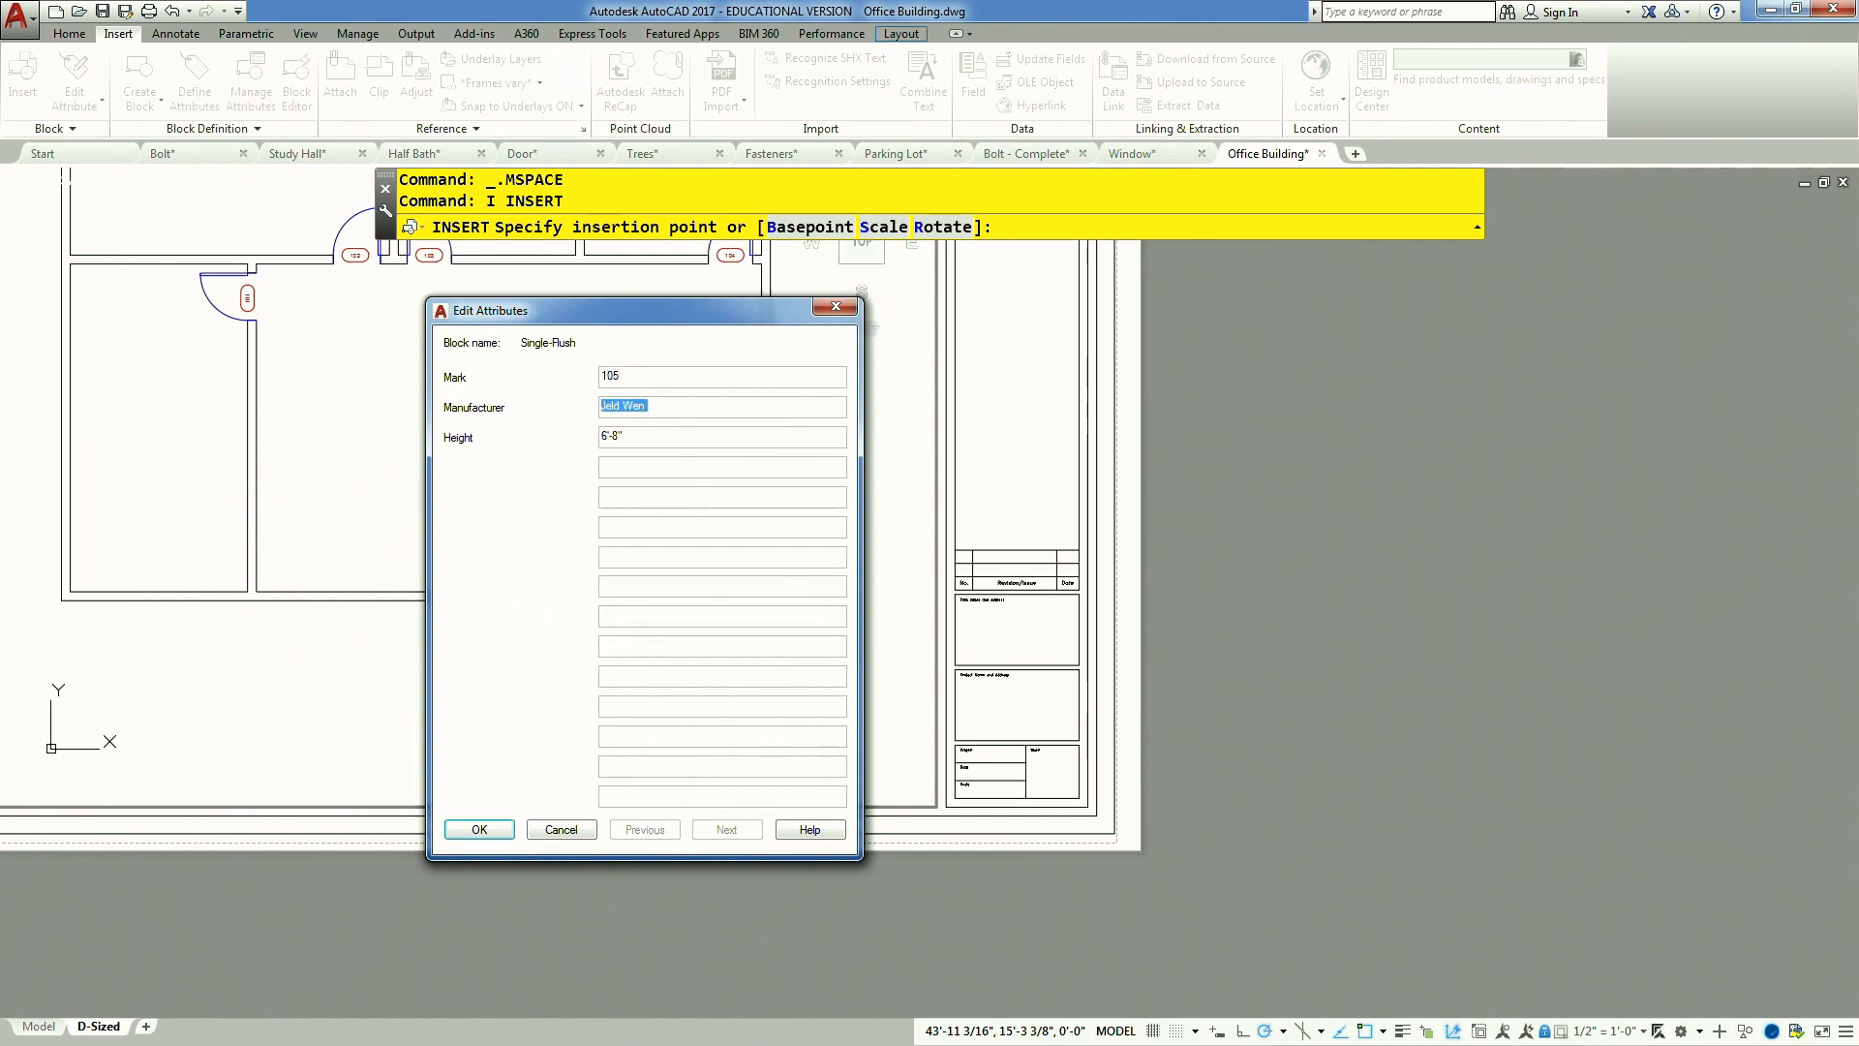
pyautogui.click(479, 830)
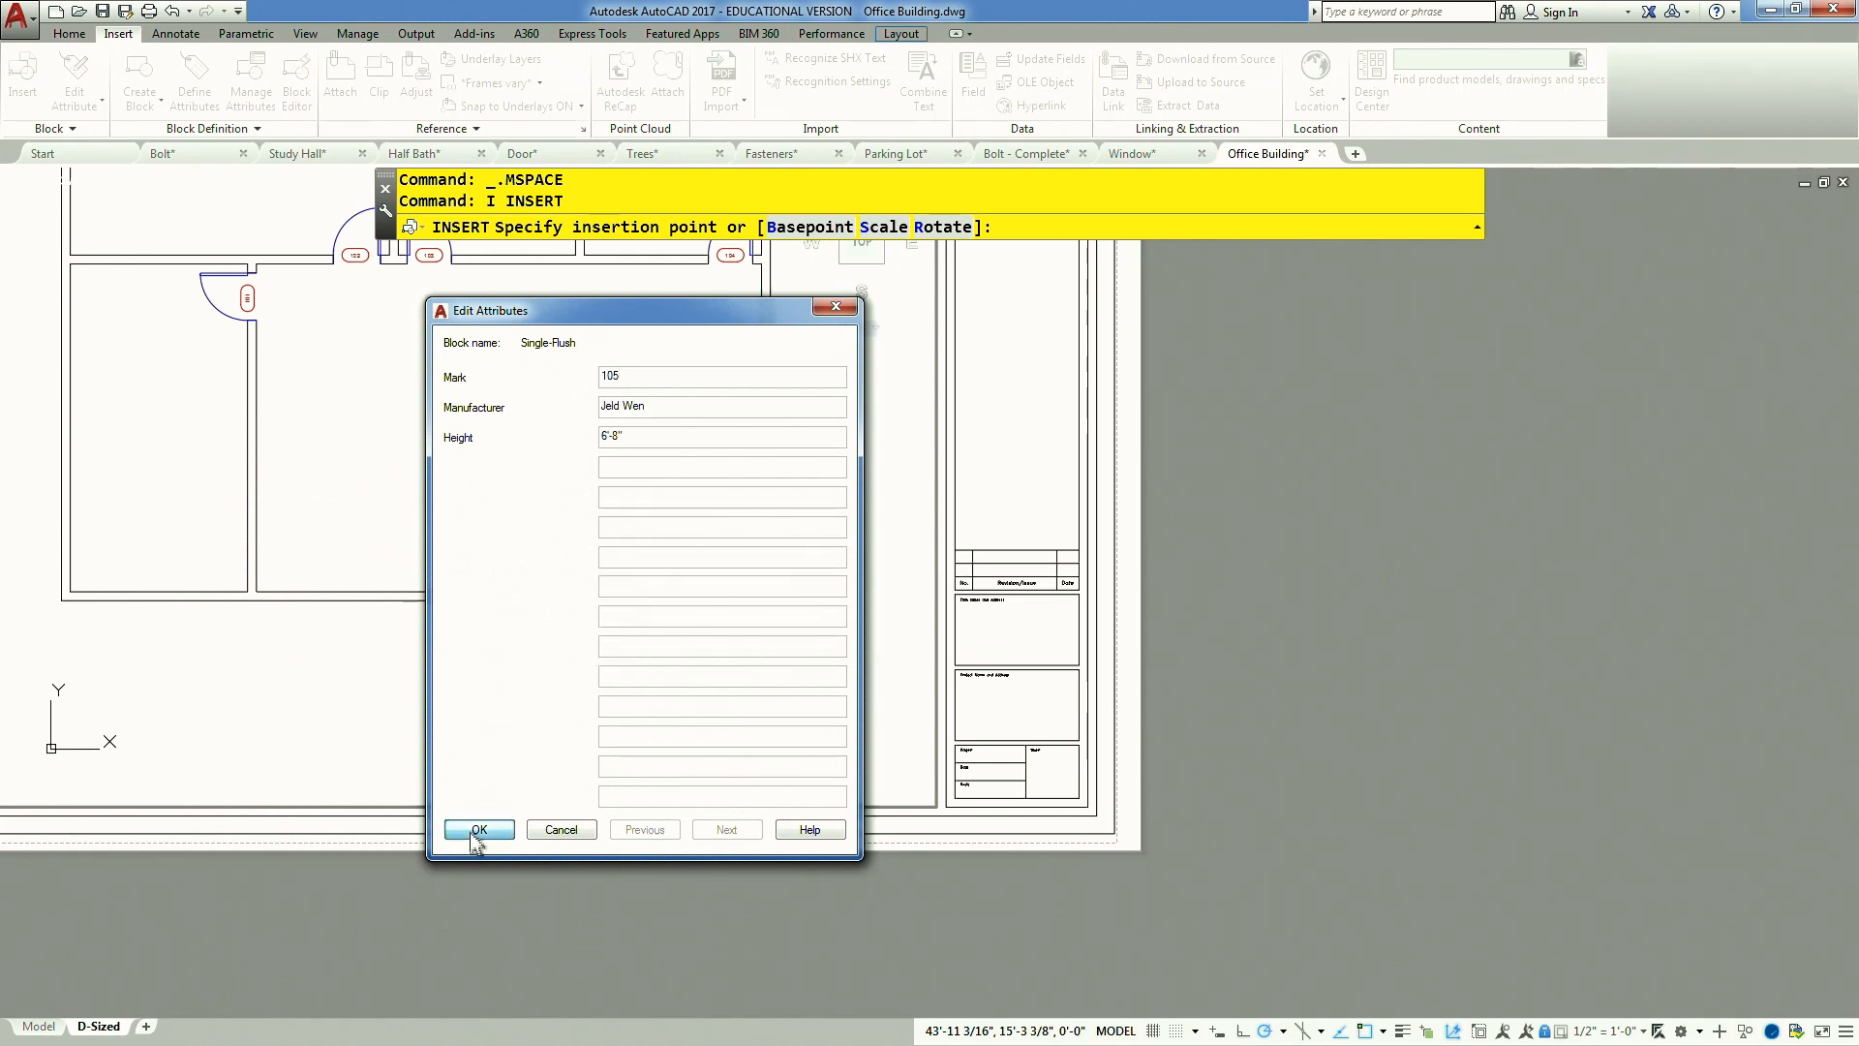
# Stretch the width of door 105 to 3'-4" and deselect it
pyautogui.click(882, 451)
pyautogui.click(834, 470)
pyautogui.scroll(2, 913, 489)
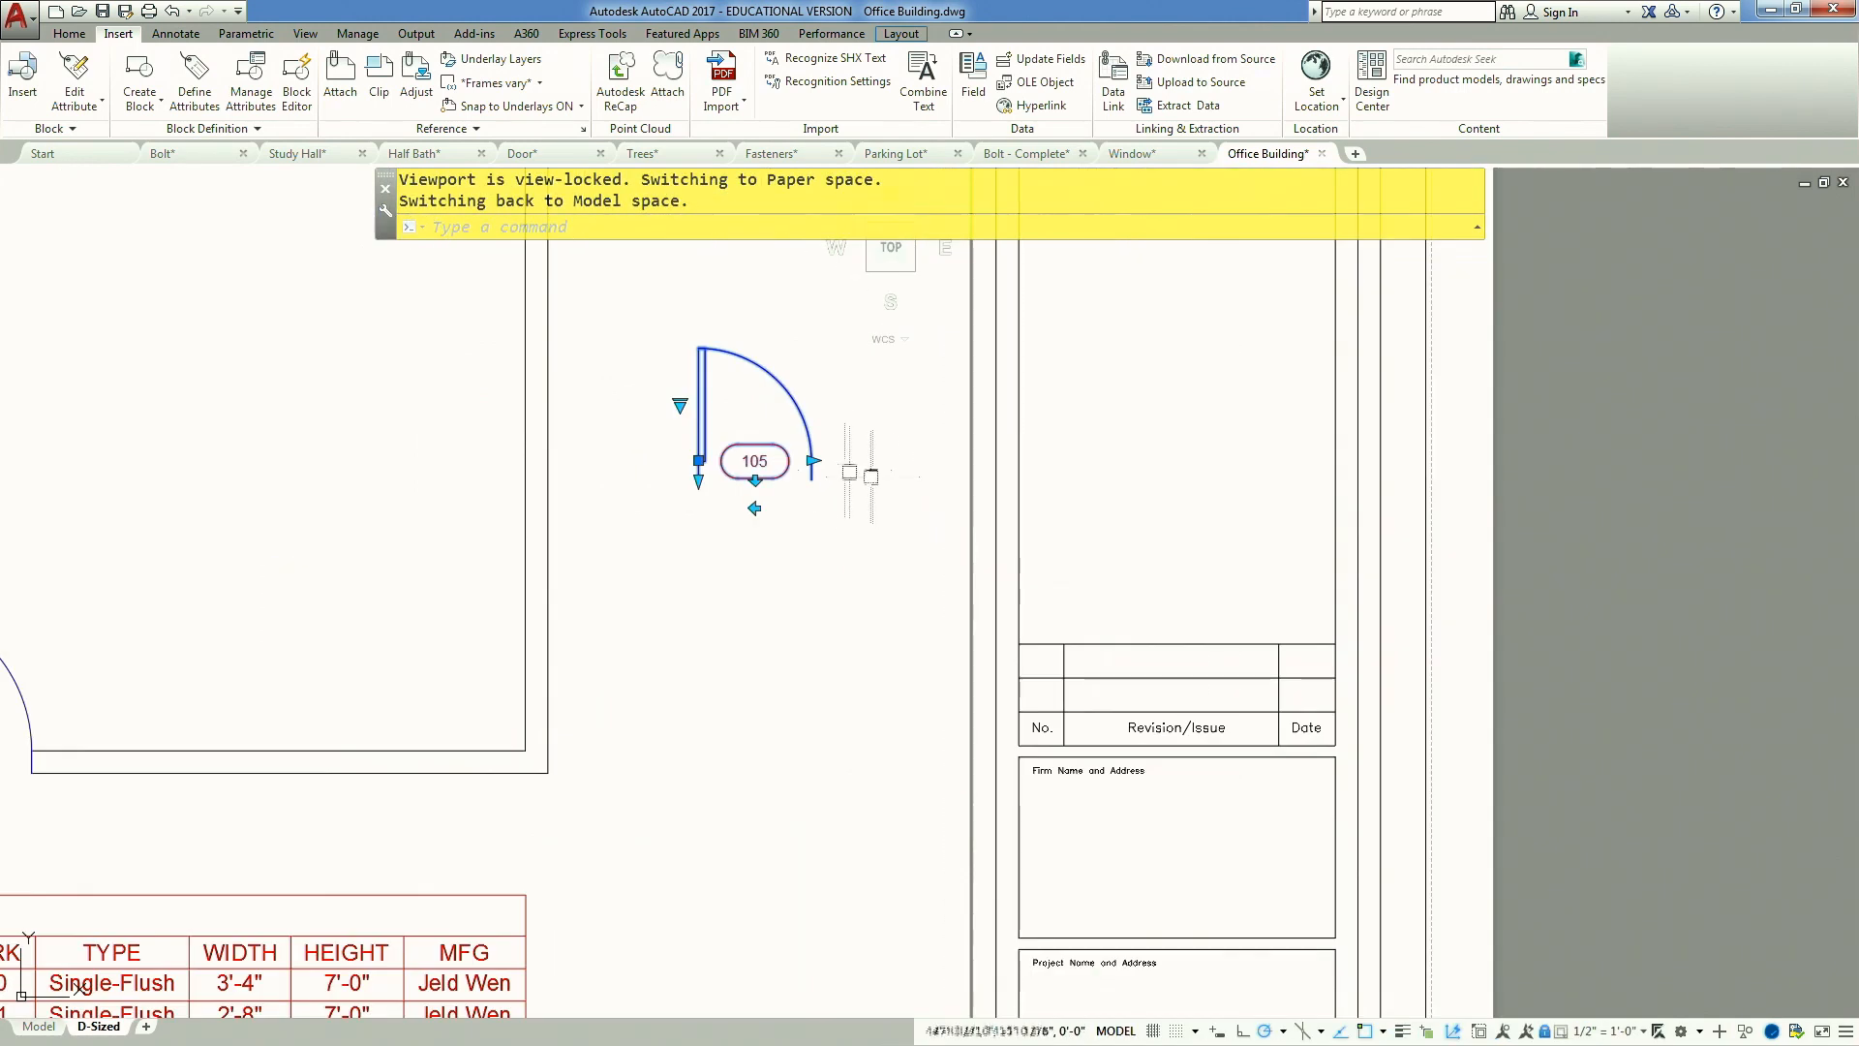
pyautogui.click(812, 461)
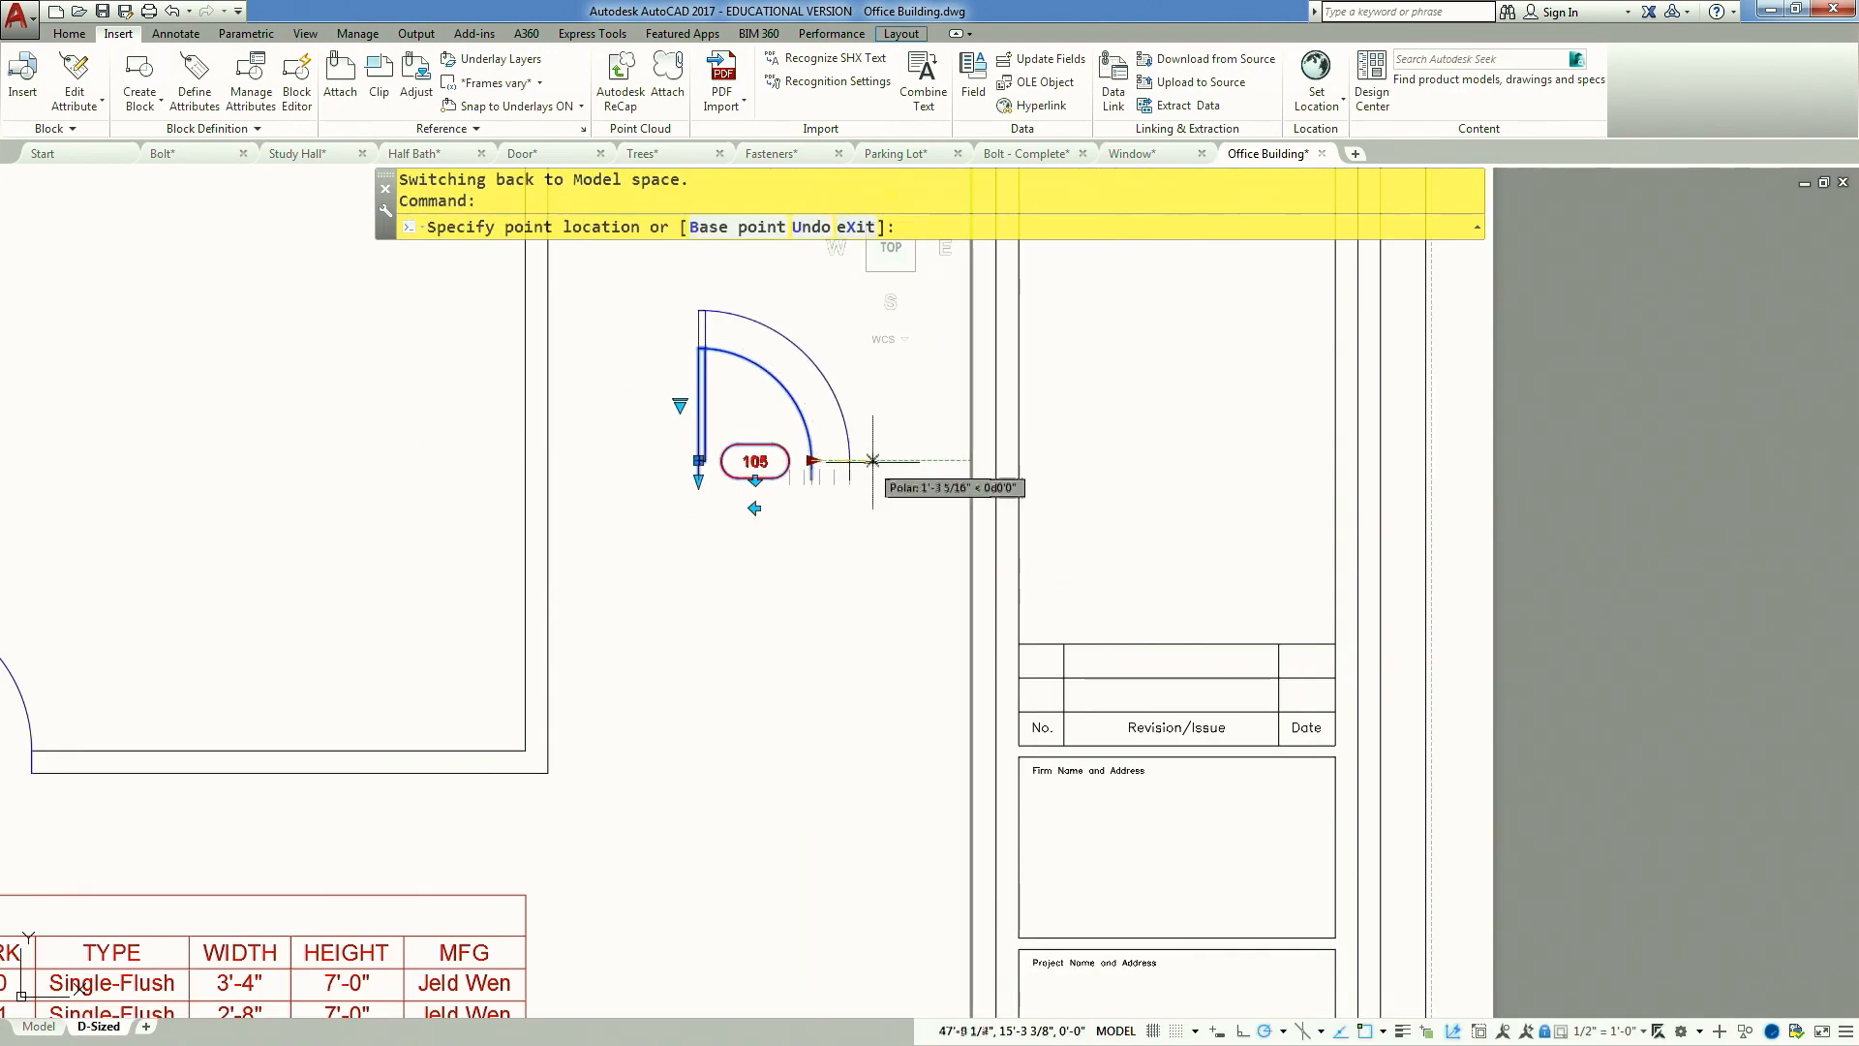
pyautogui.press('Escape')
pyautogui.press('Escape')
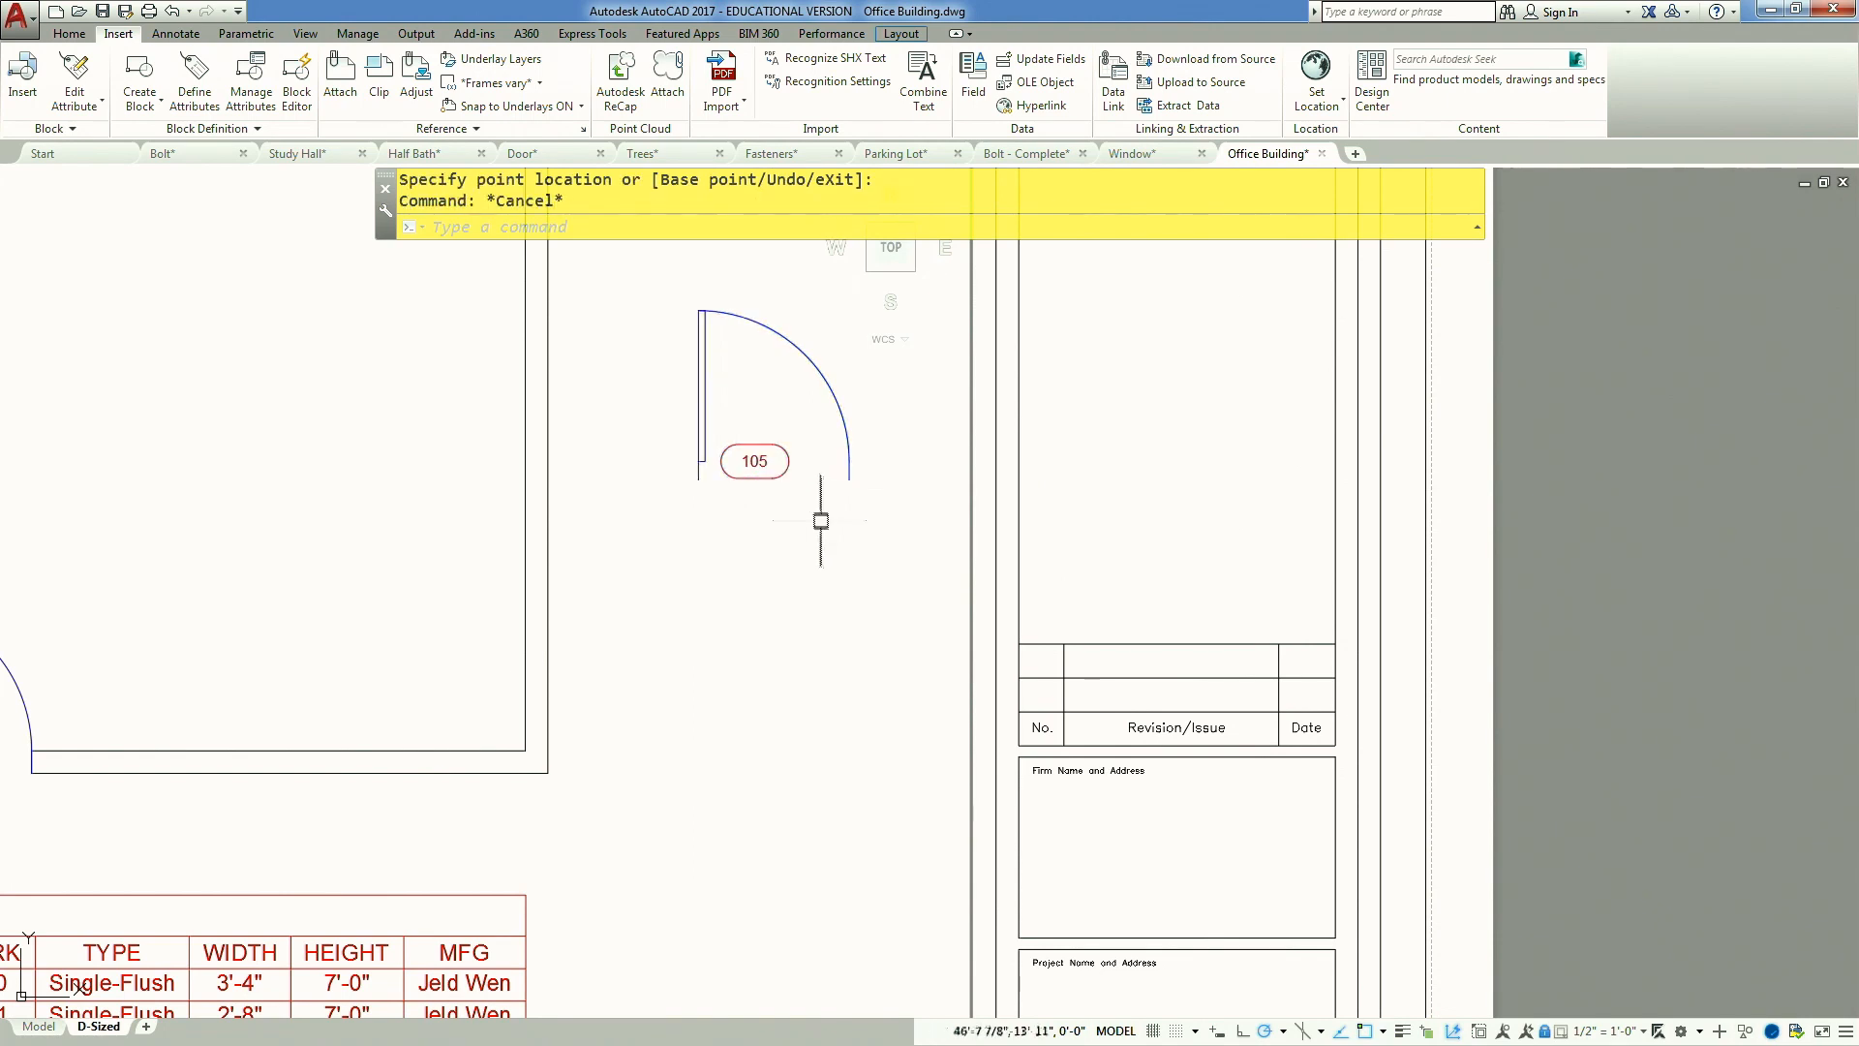
# Return to paper space and update the data links of the door schedule table
pyautogui.scroll(-3, 826, 513)
pyautogui.scroll(-1, 774, 479)
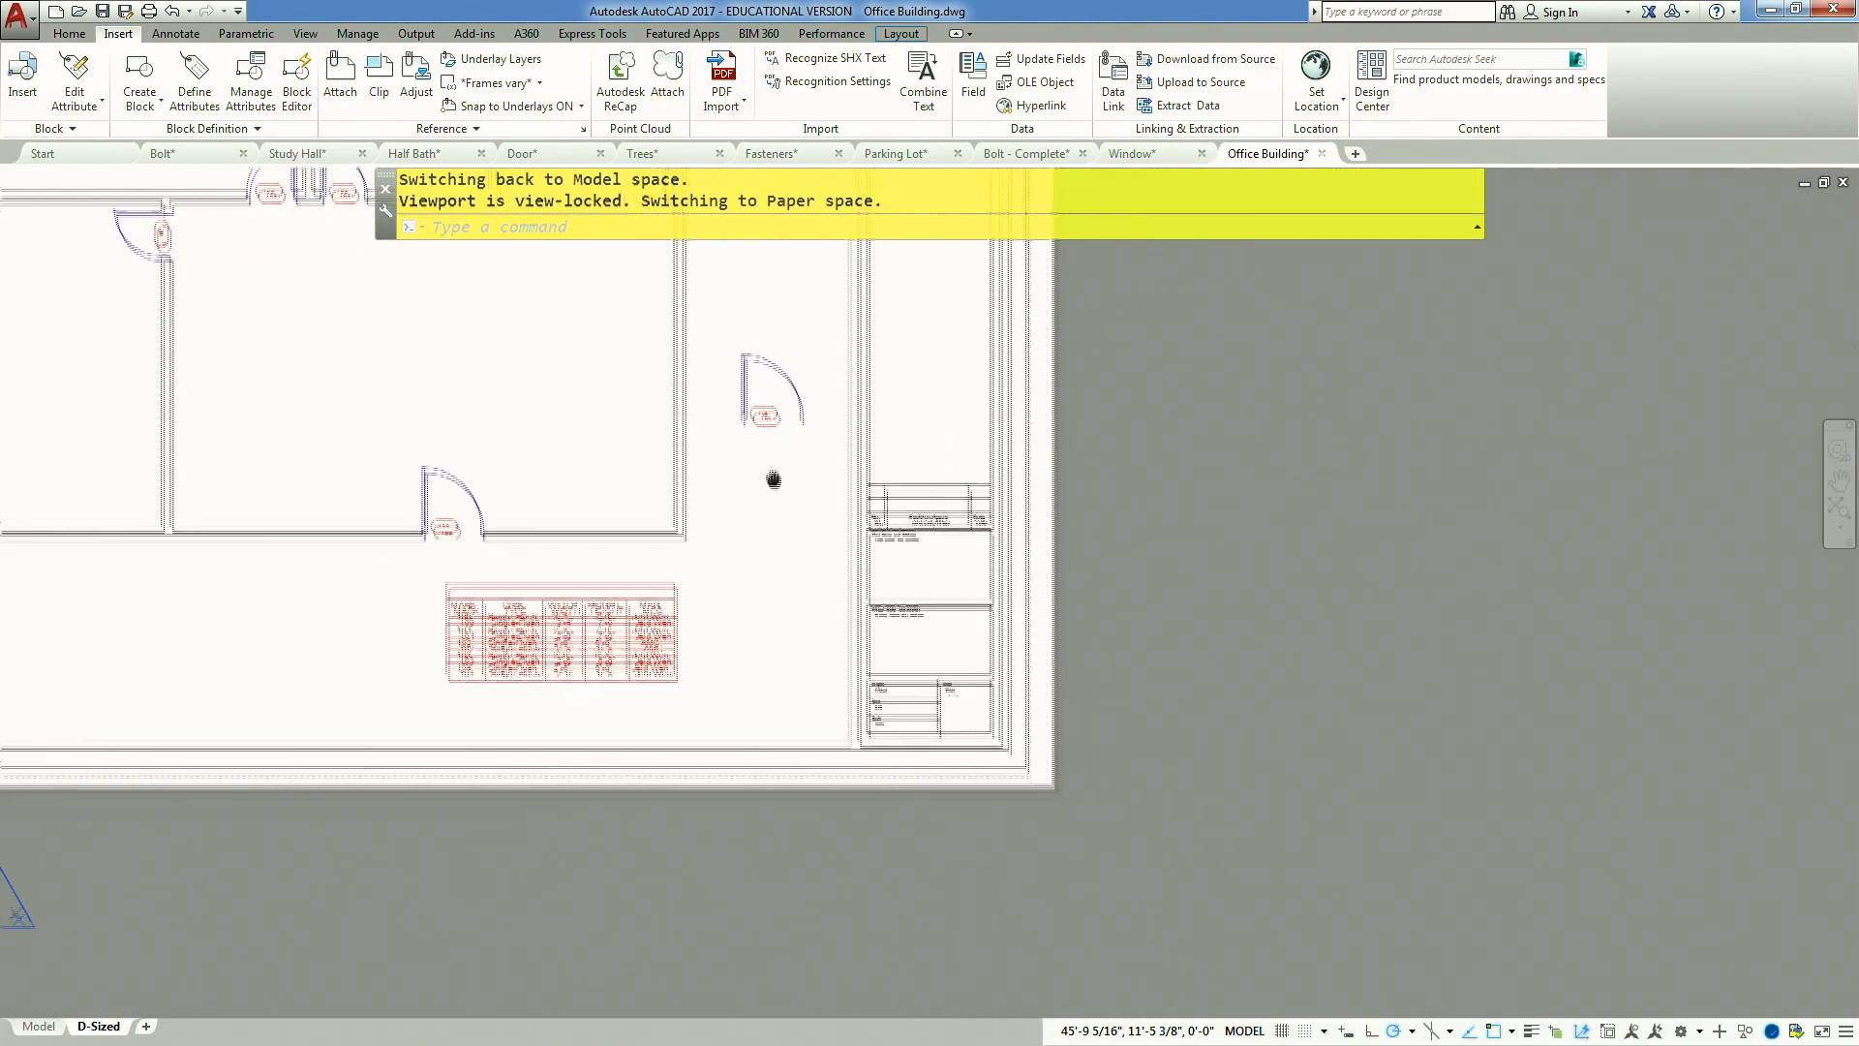
pyautogui.scroll(3, 678, 601)
pyautogui.click(584, 607)
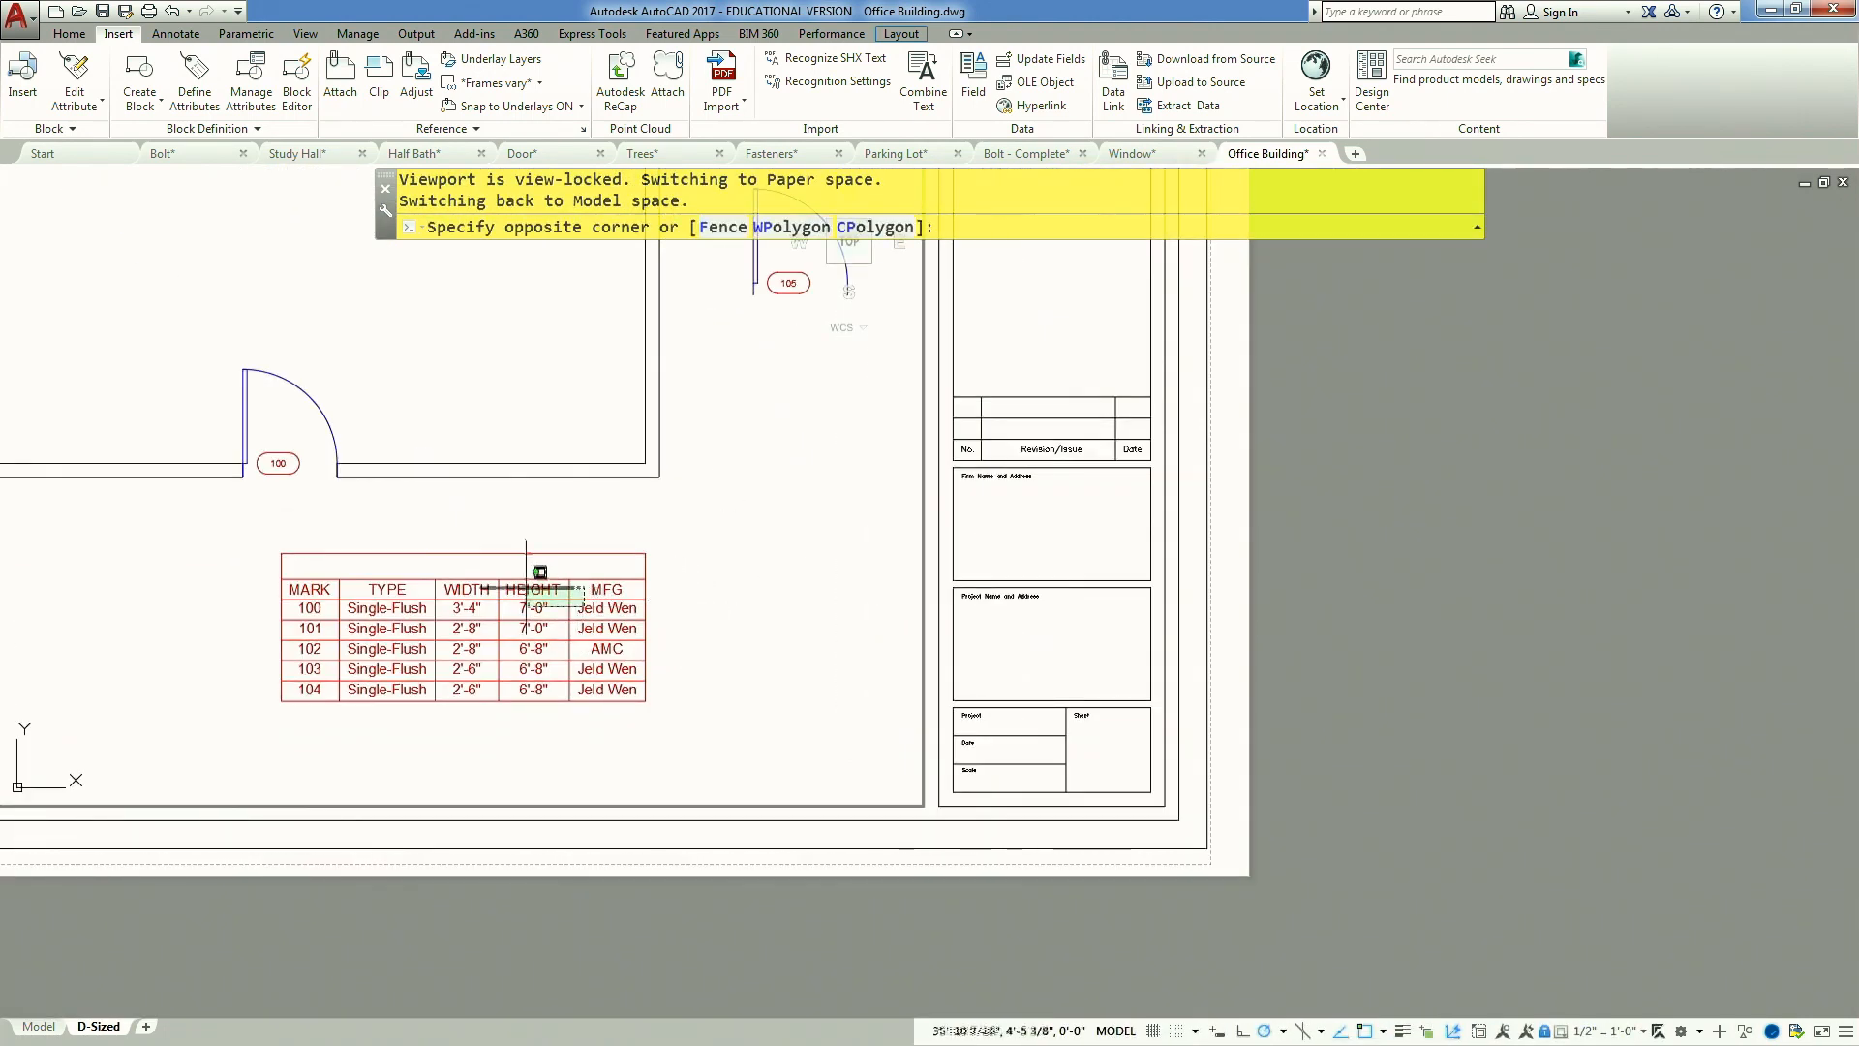
pyautogui.doubleClick(1118, 538)
pyautogui.click(717, 631)
pyautogui.click(593, 581)
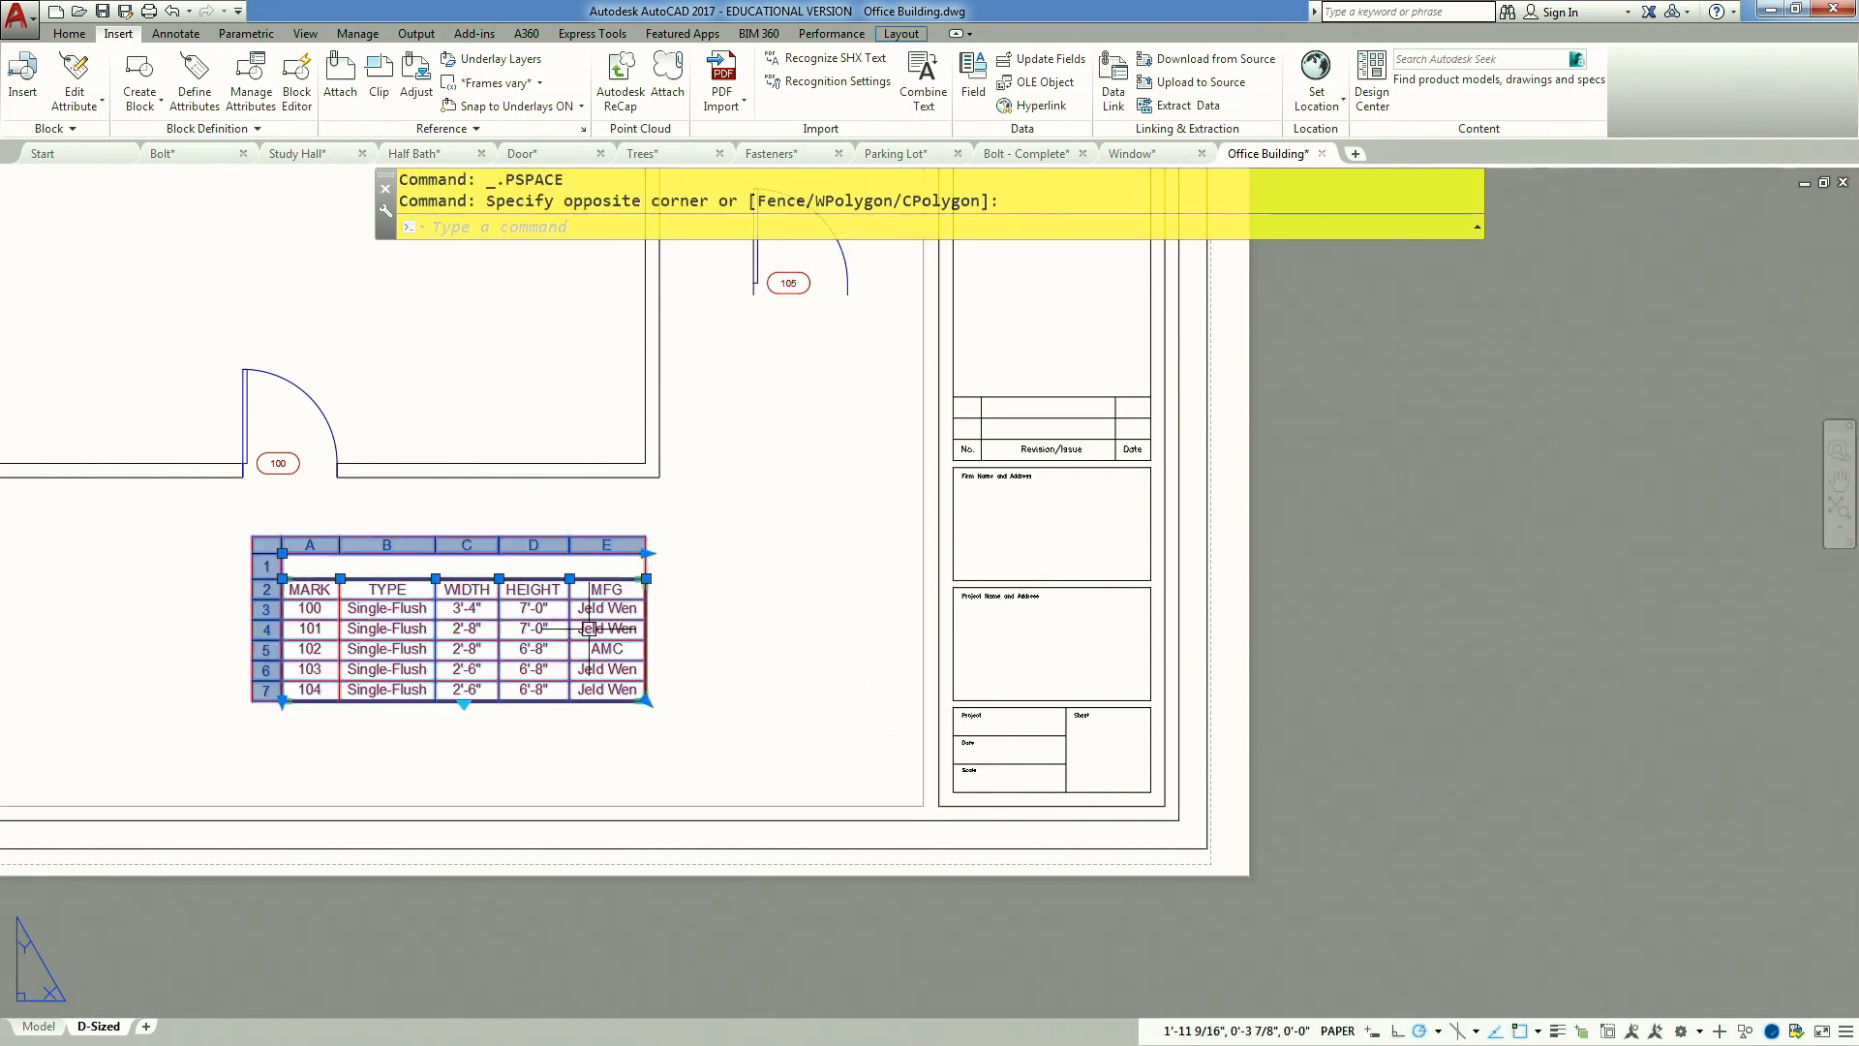
pyautogui.rightClick(586, 595)
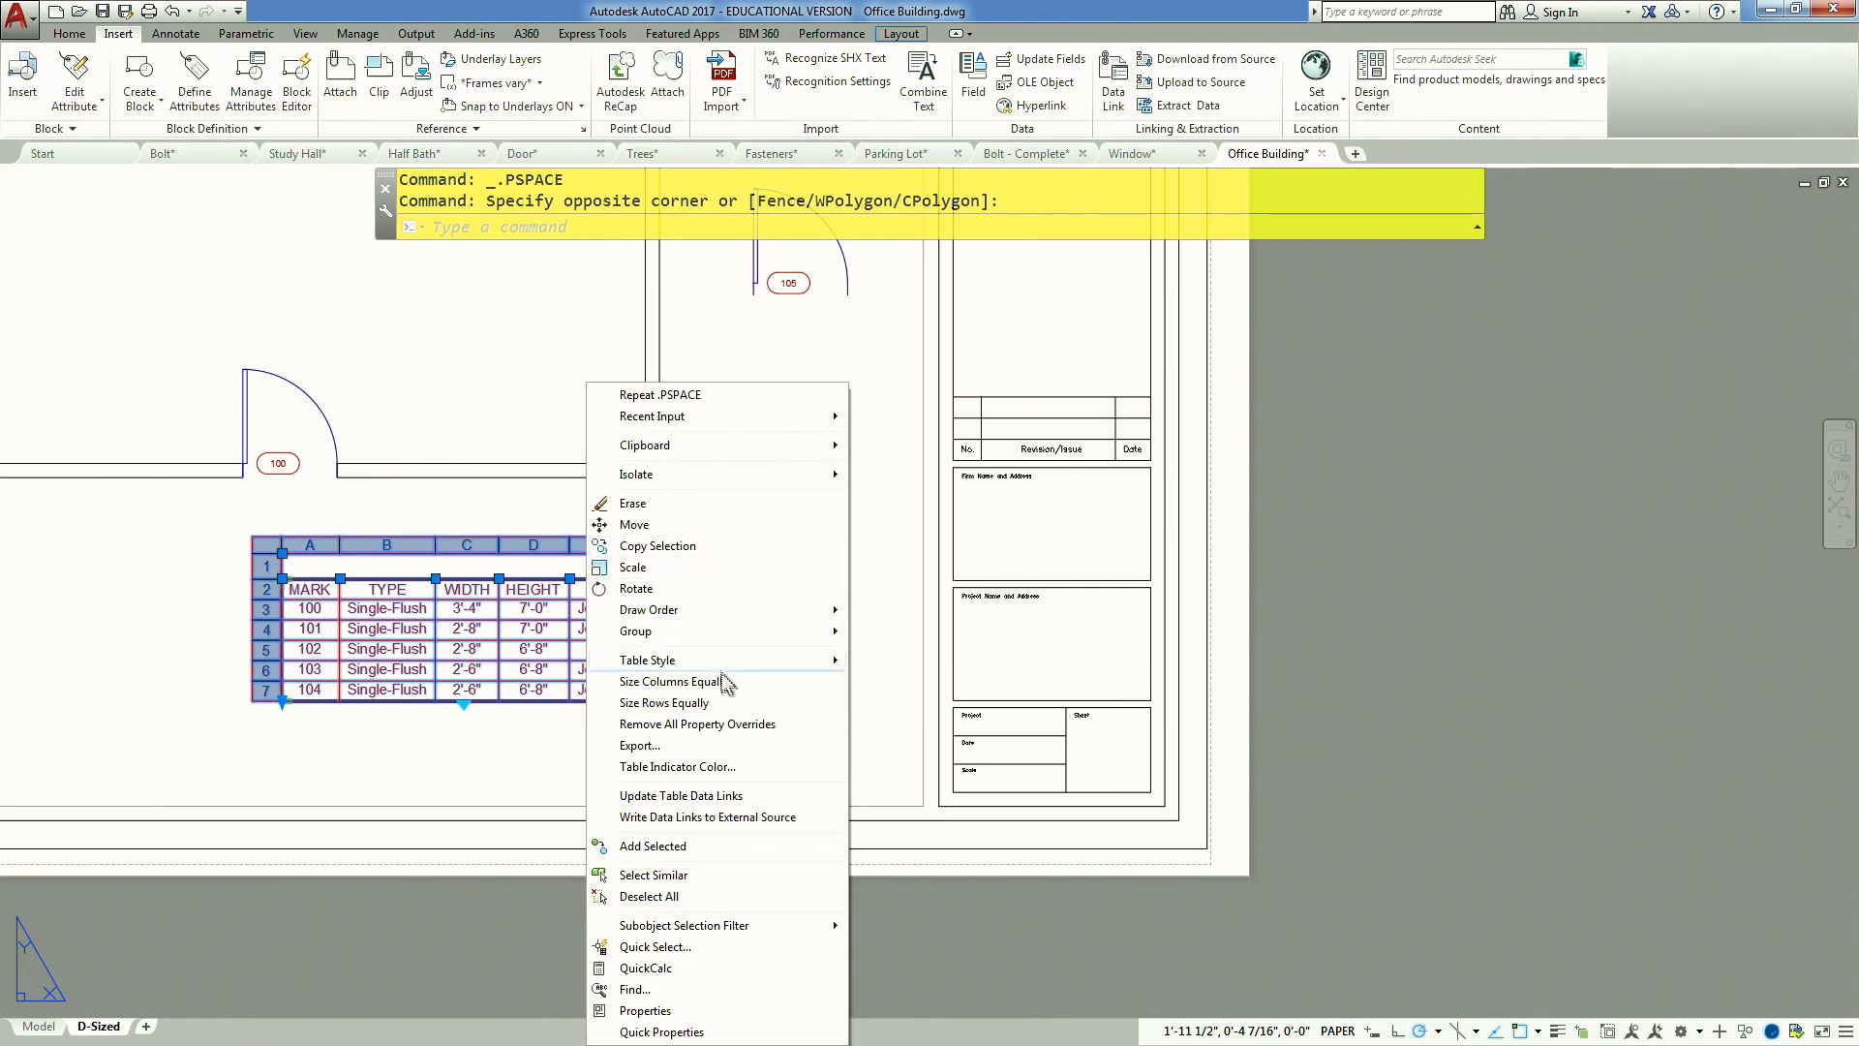
pyautogui.click(749, 796)
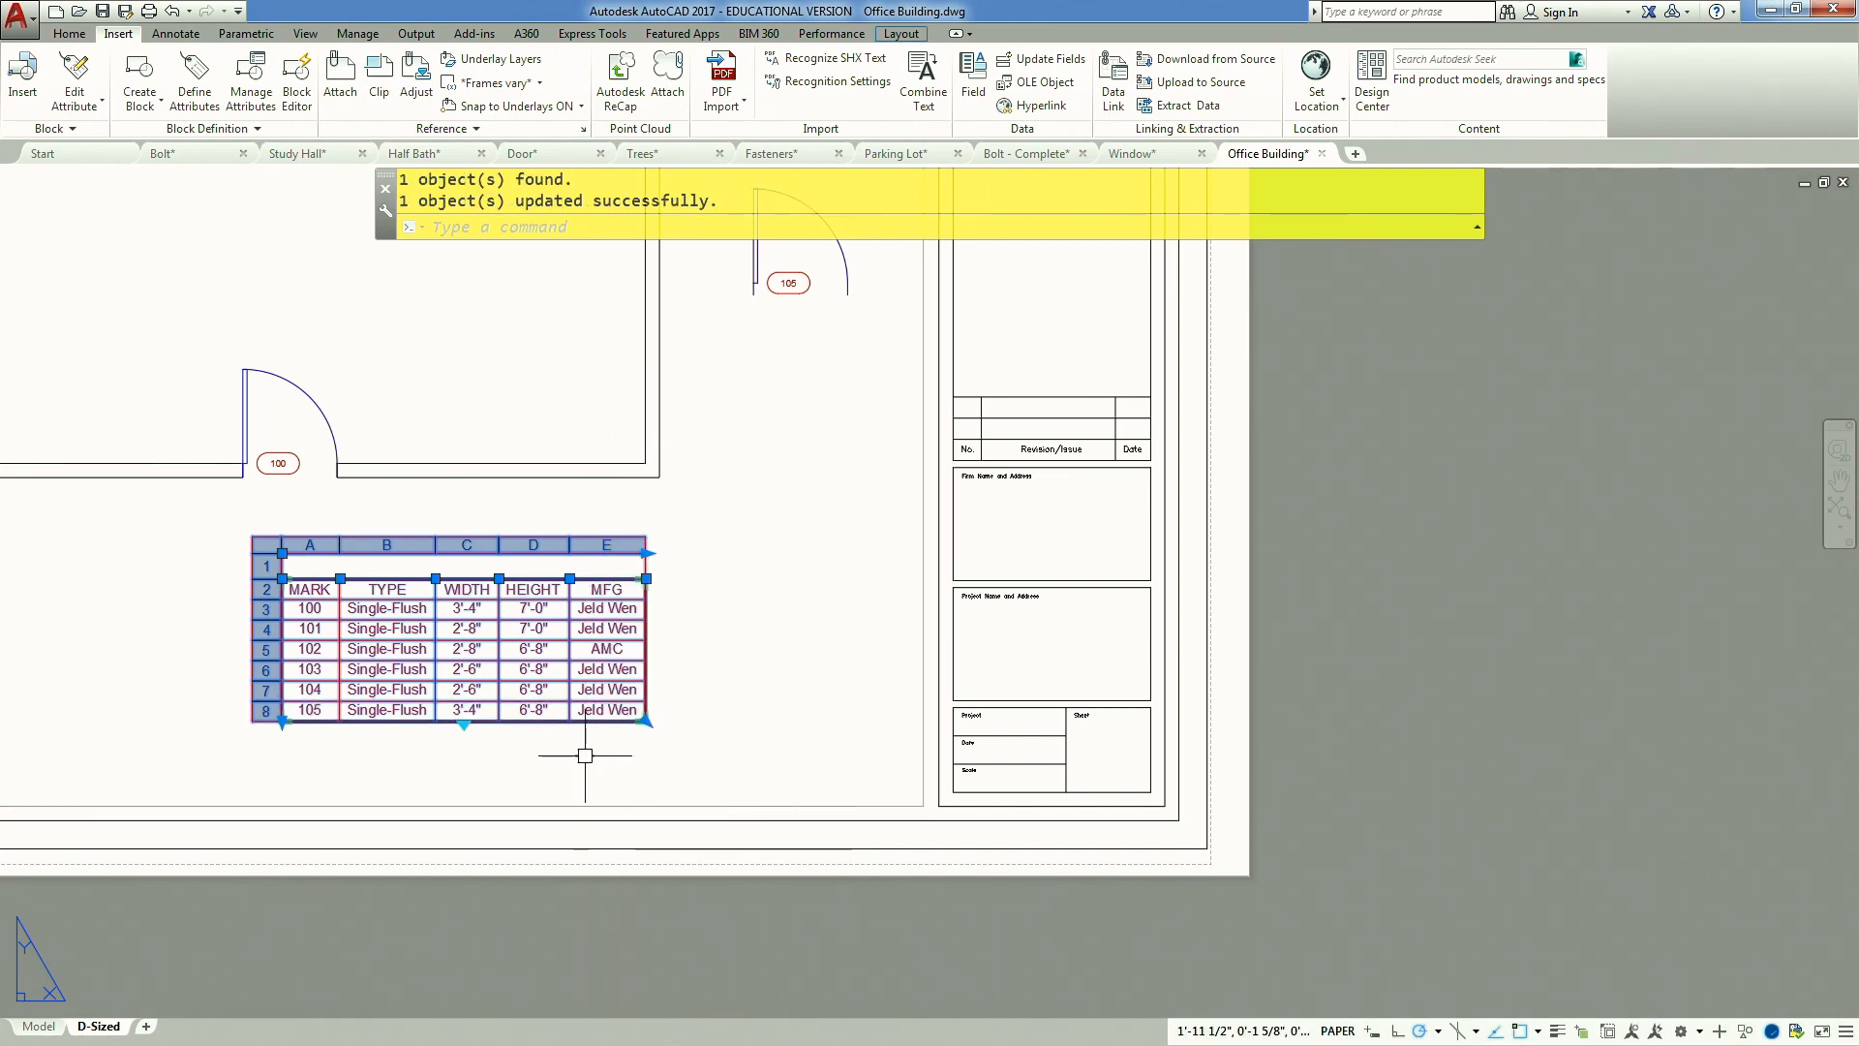
# Write the door schedule table's data links to the external source and clear the selection
pyautogui.rightClick(548, 647)
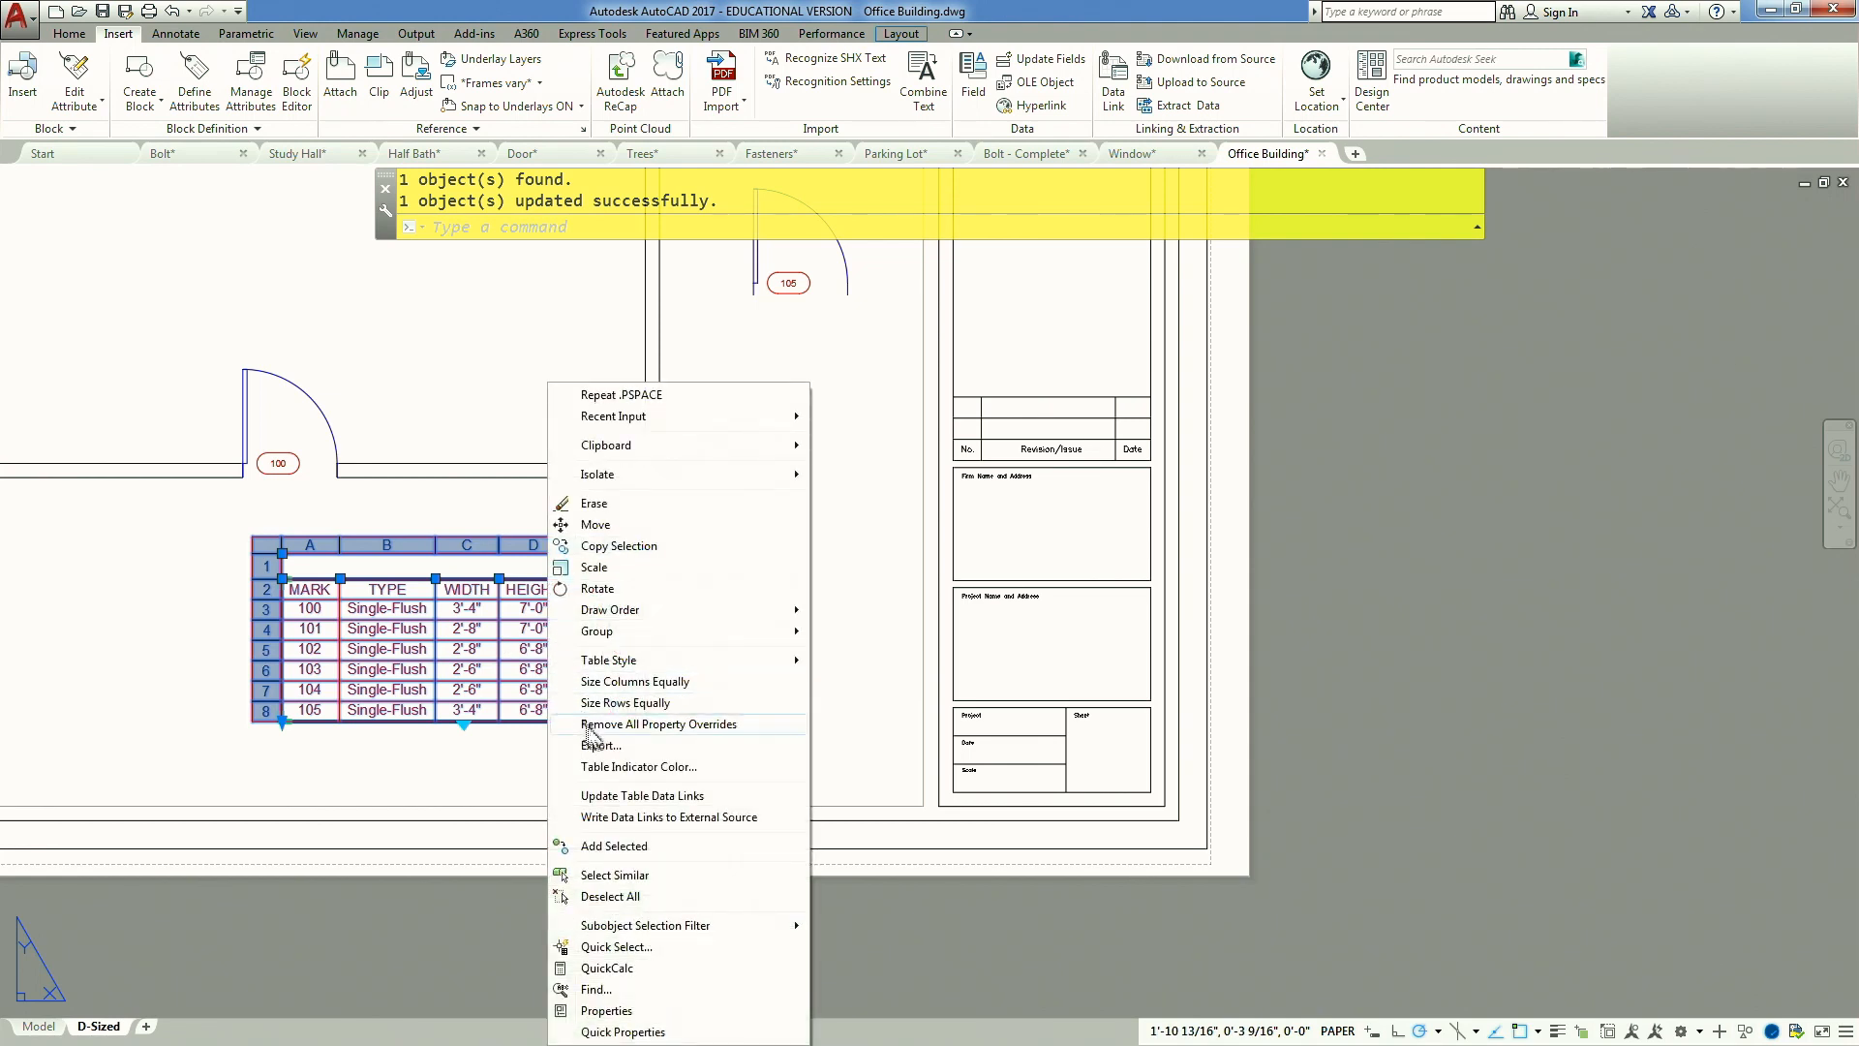
pyautogui.click(694, 823)
pyautogui.press('Escape')
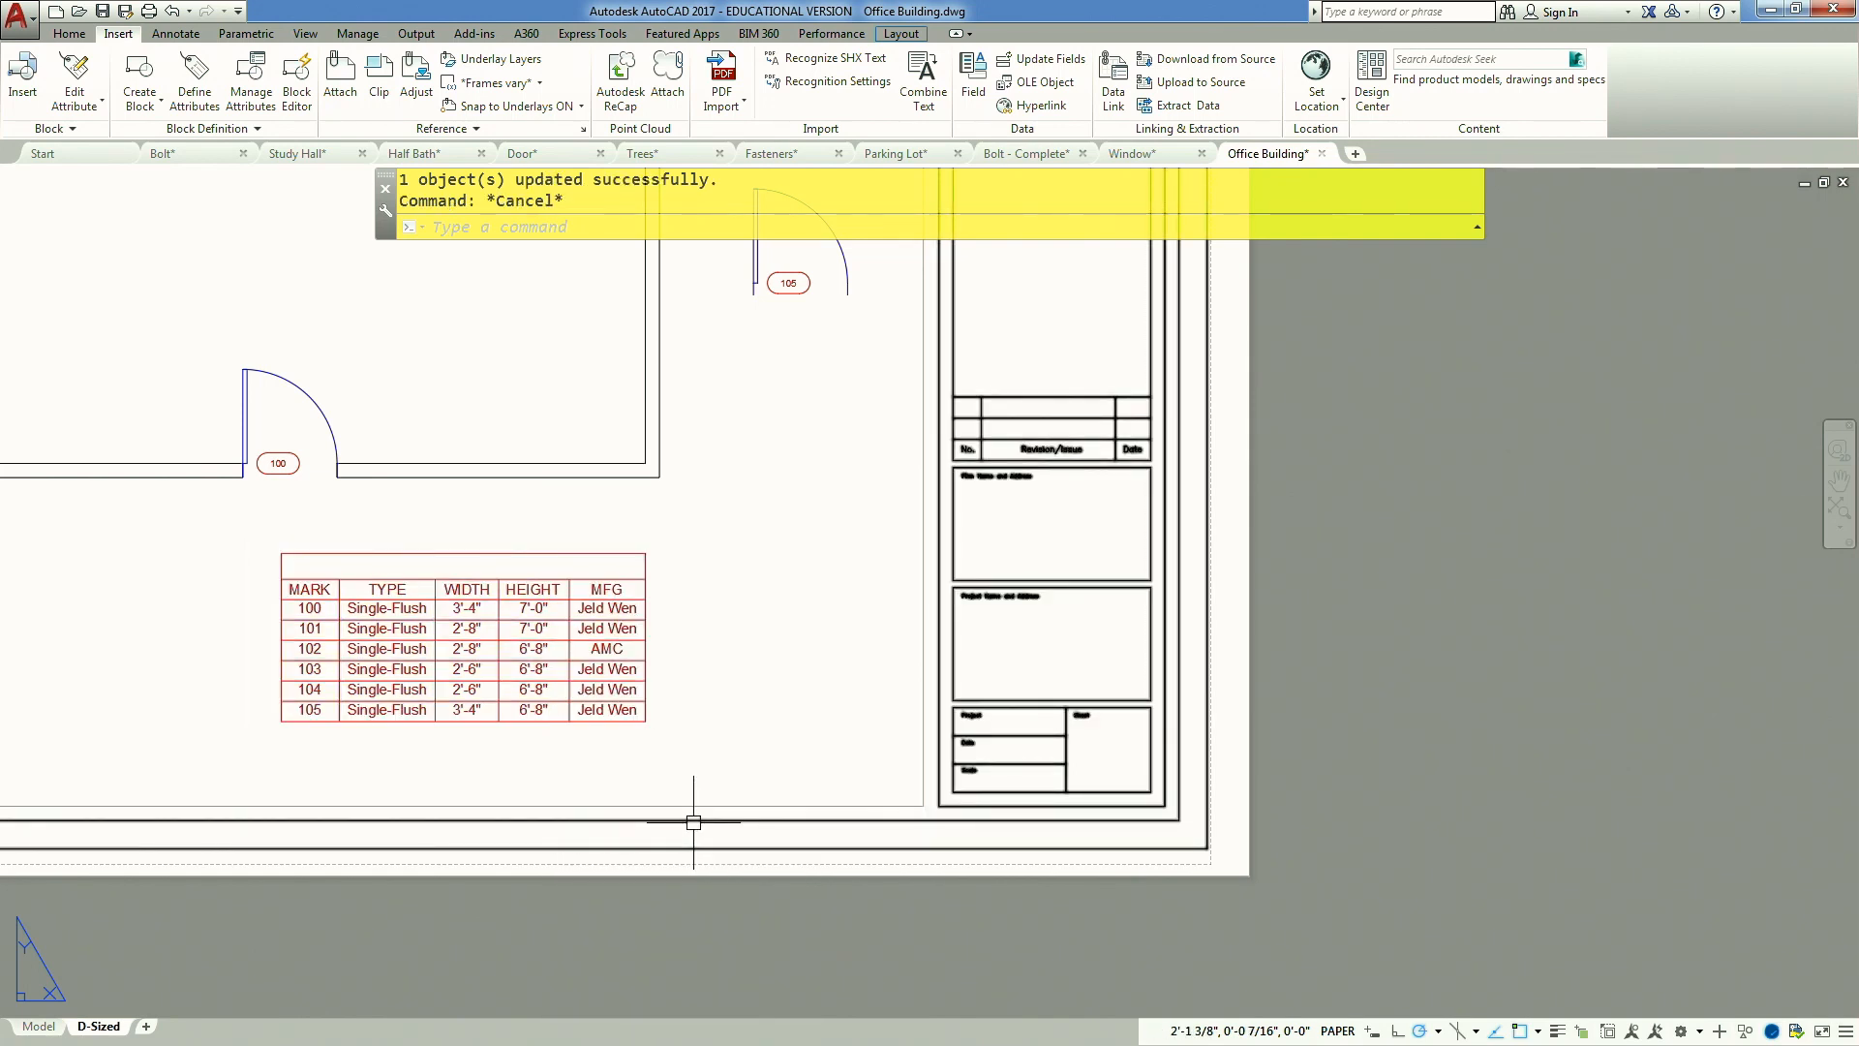